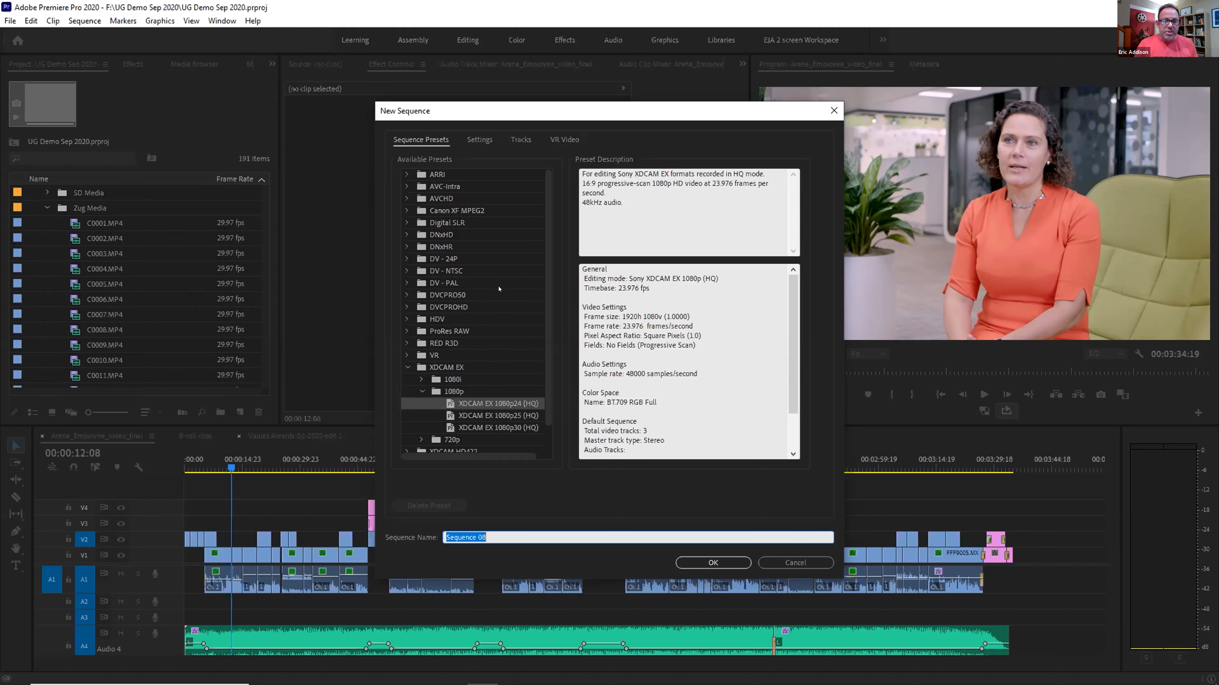
Check the general settings and editing modes, then view the track setup listing Audio 1 to Audio 3
{"action": "left_click", "coordinate": [478, 140]}
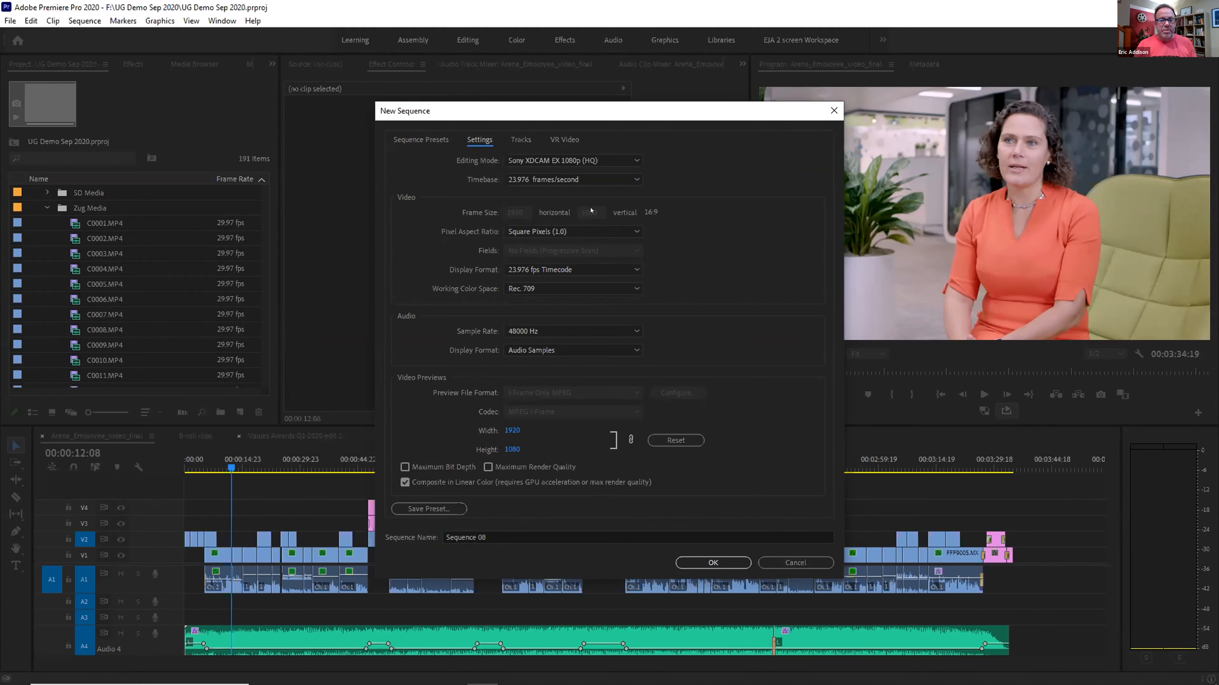
{"action": "left_click", "coordinate": [599, 161]}
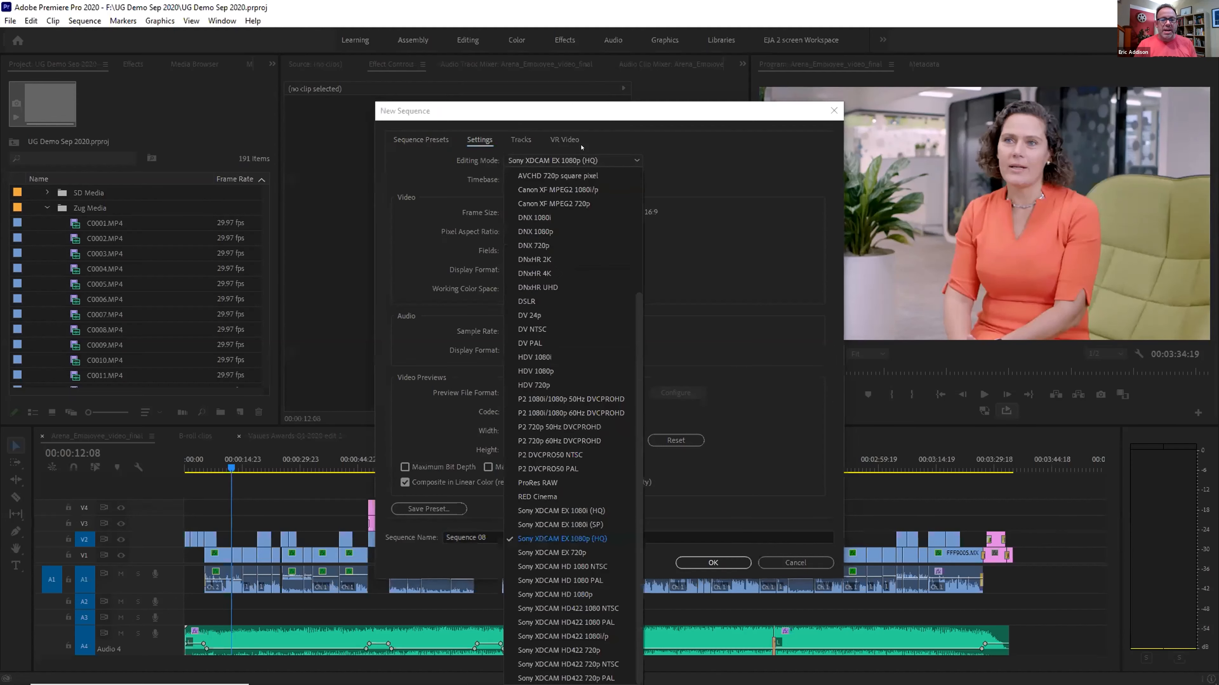
{"action": "left_click", "coordinate": [673, 156]}
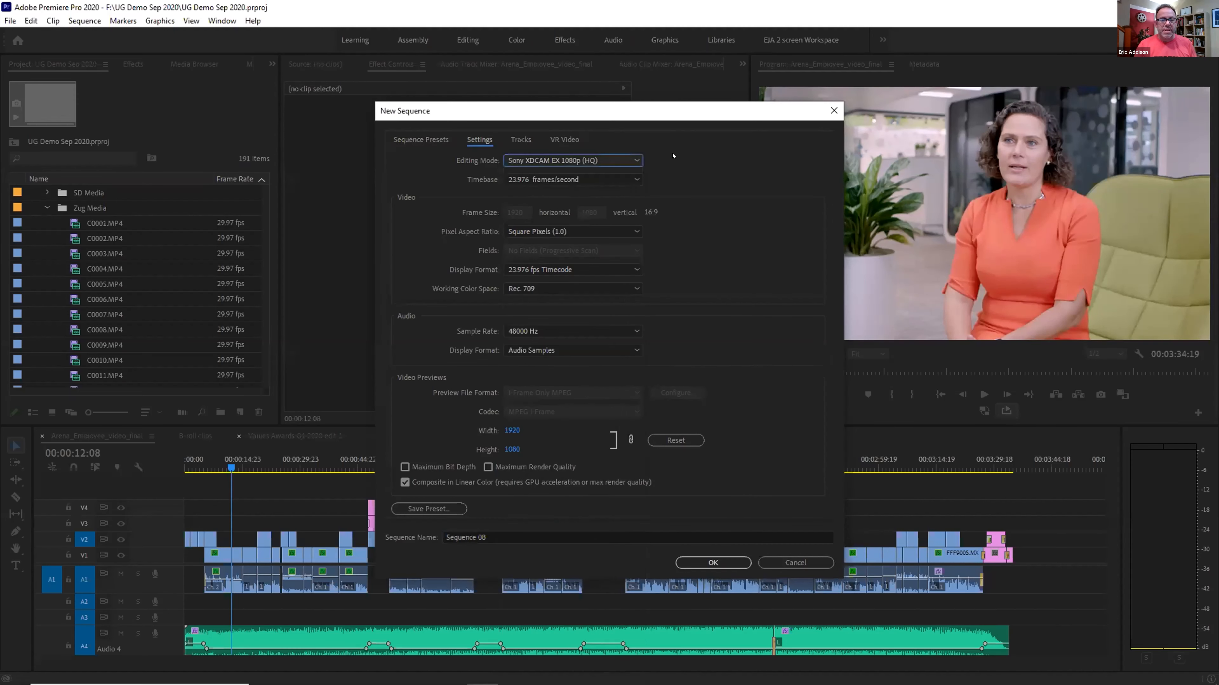
{"action": "left_click", "coordinate": [521, 139]}
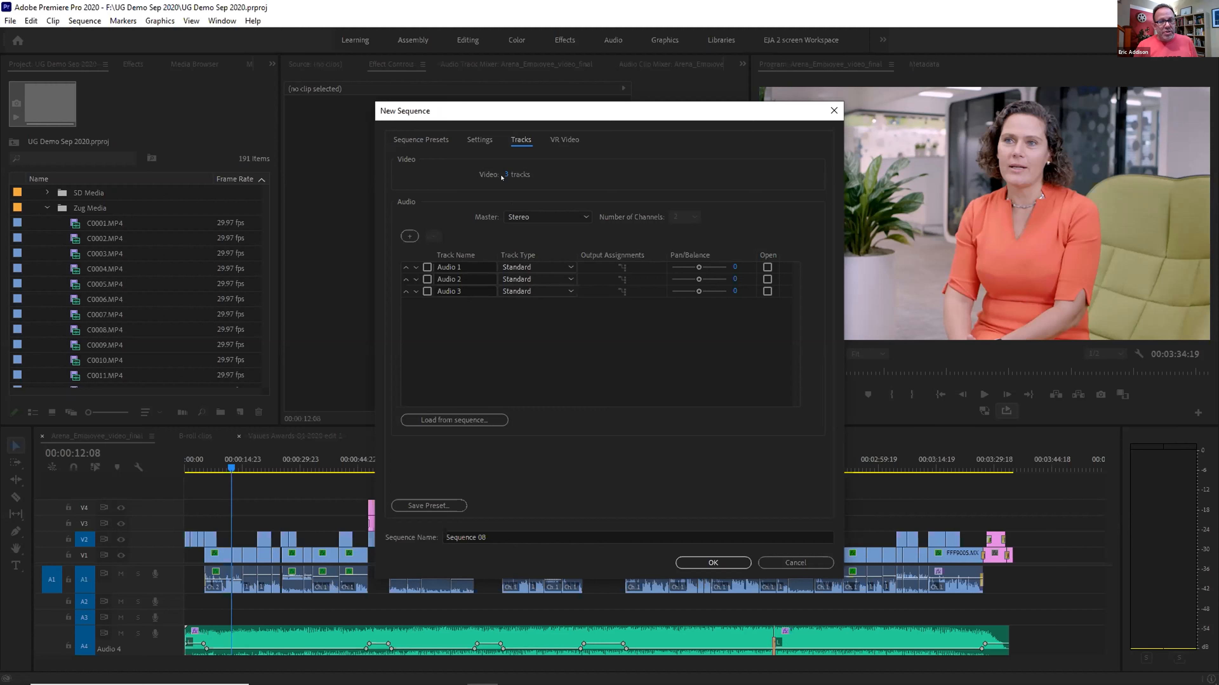
Rename the three audio tracks to Interview, Music and SFX
{"action": "left_click_drag", "start_coordinate": [468, 267], "coordinate": [435, 267]}
{"action": "type", "text": "Interview"}
{"action": "left_click_drag", "start_coordinate": [468, 280], "coordinate": [436, 280]}
{"action": "type", "text": "Music"}
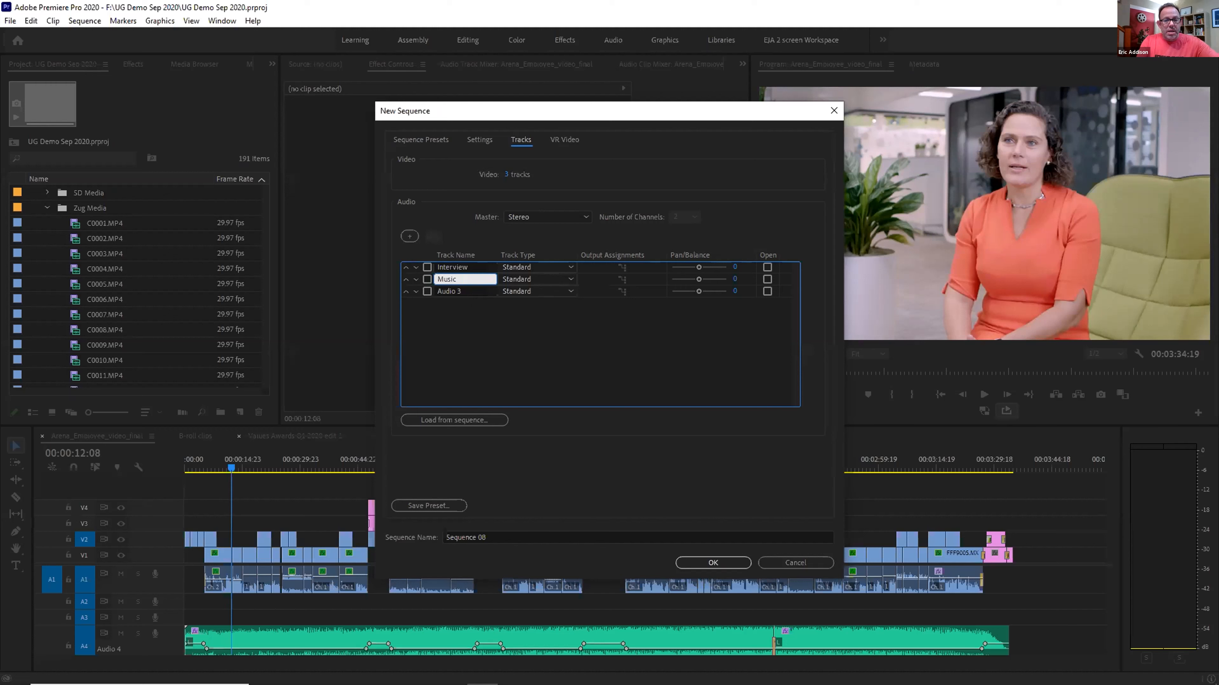
{"action": "left_click", "coordinate": [470, 290]}
{"action": "key", "text": "ctrl+a"}
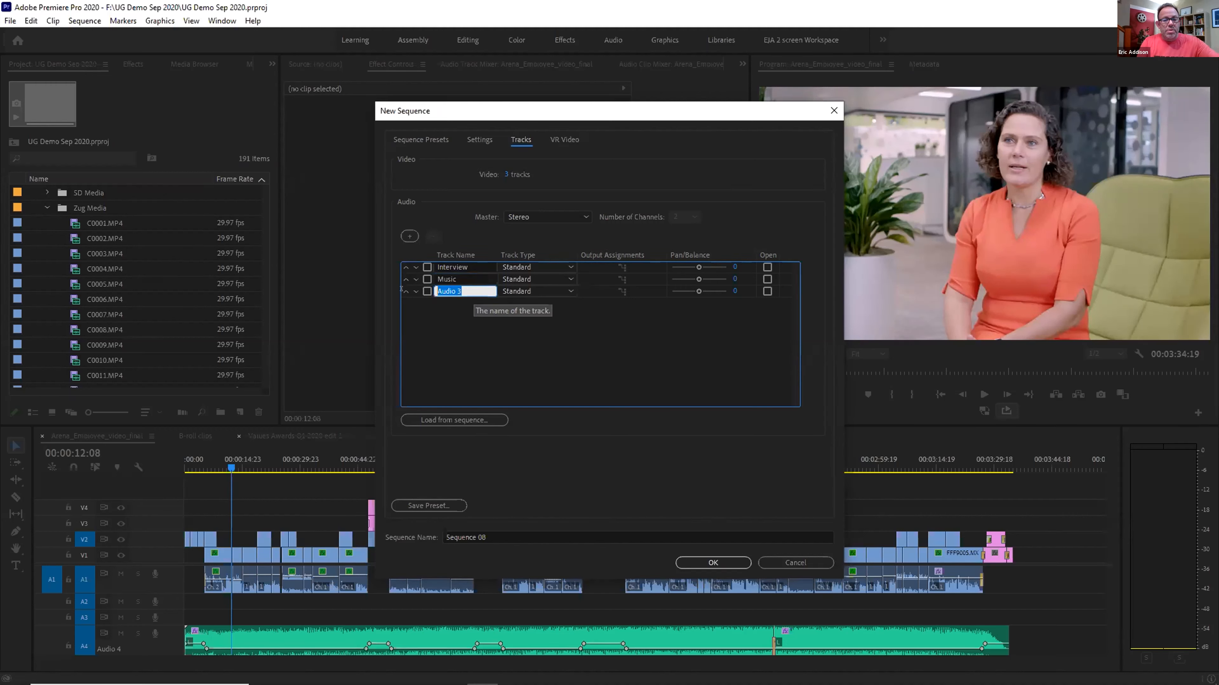
{"action": "type", "text": "SFX"}
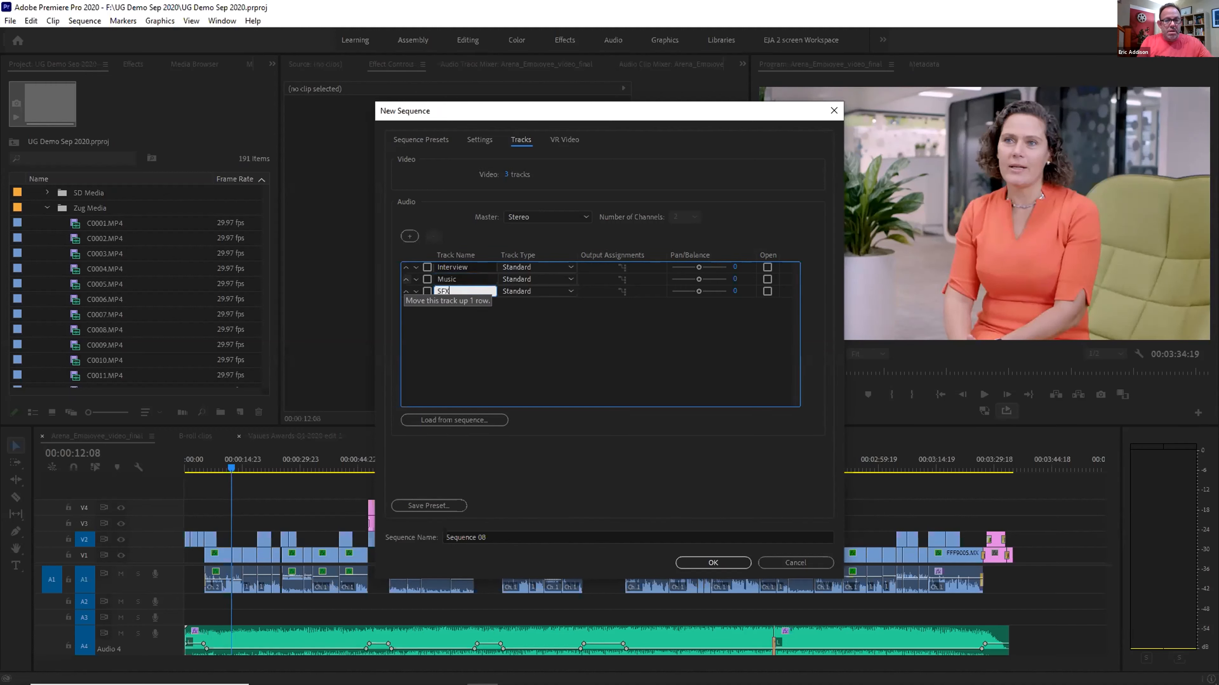
{"action": "key", "text": "Return"}
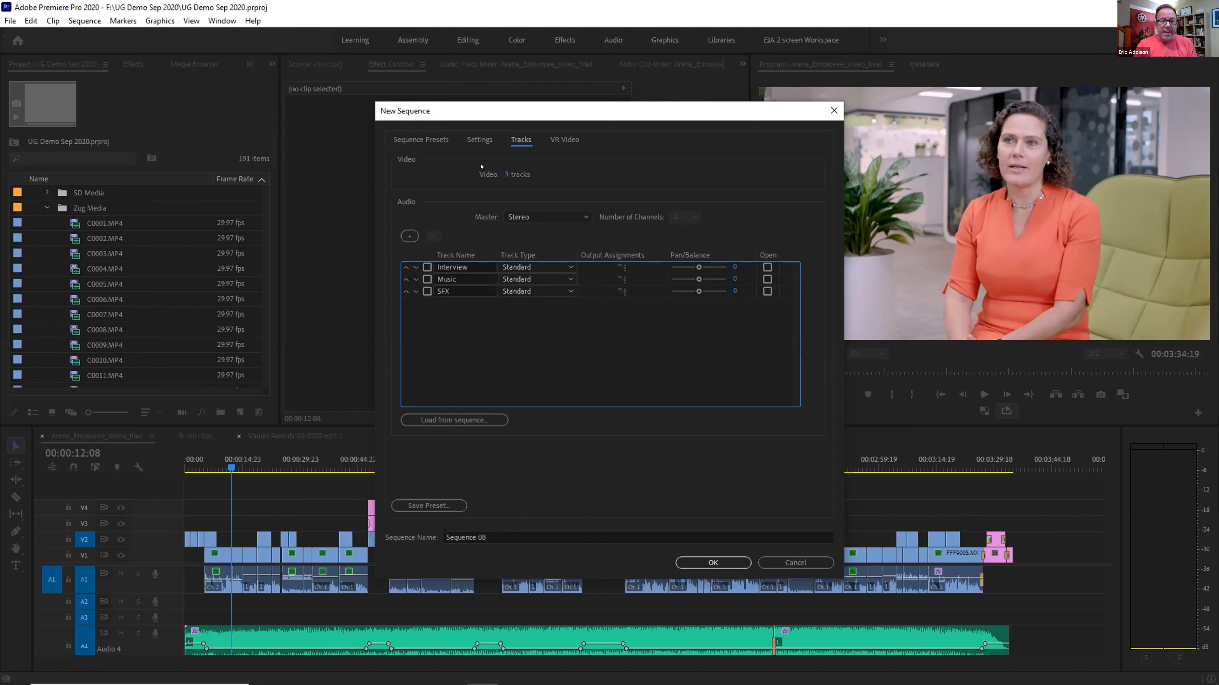
Create Sequence 08 from the Custom > Interview Video preset
{"action": "left_click", "coordinate": [421, 139]}
{"action": "scroll", "coordinate": [491, 400], "scroll_direction": "down", "scroll_amount": 2}
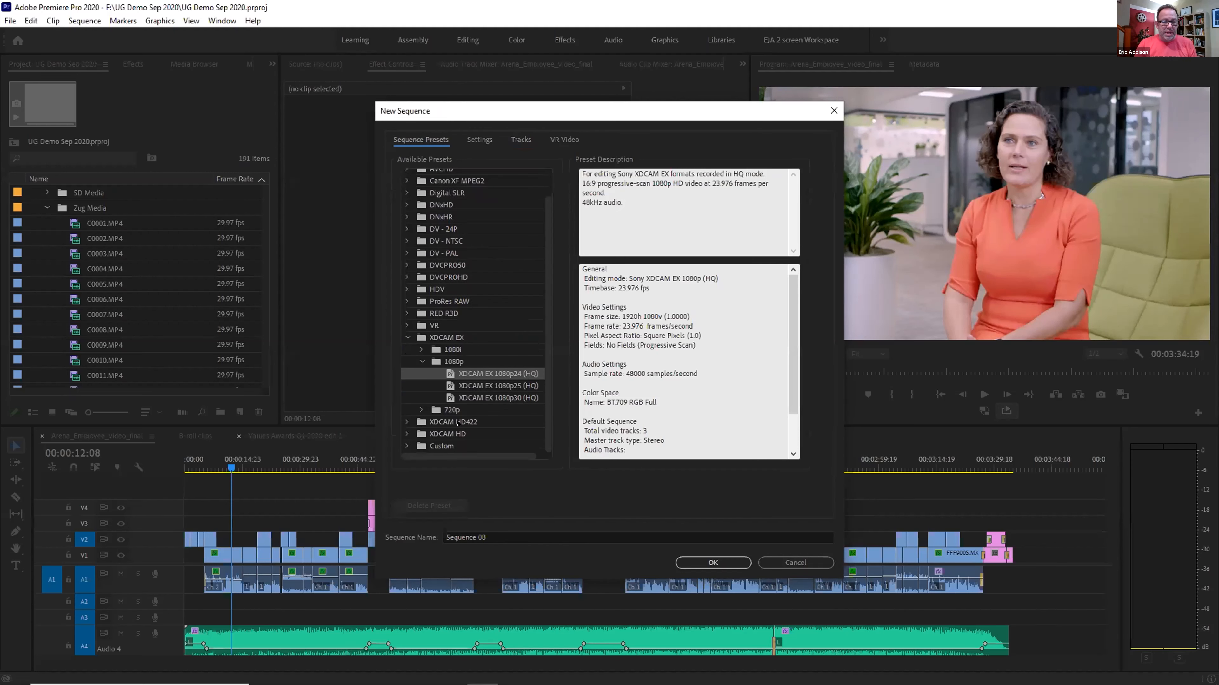
{"action": "left_click", "coordinate": [408, 443]}
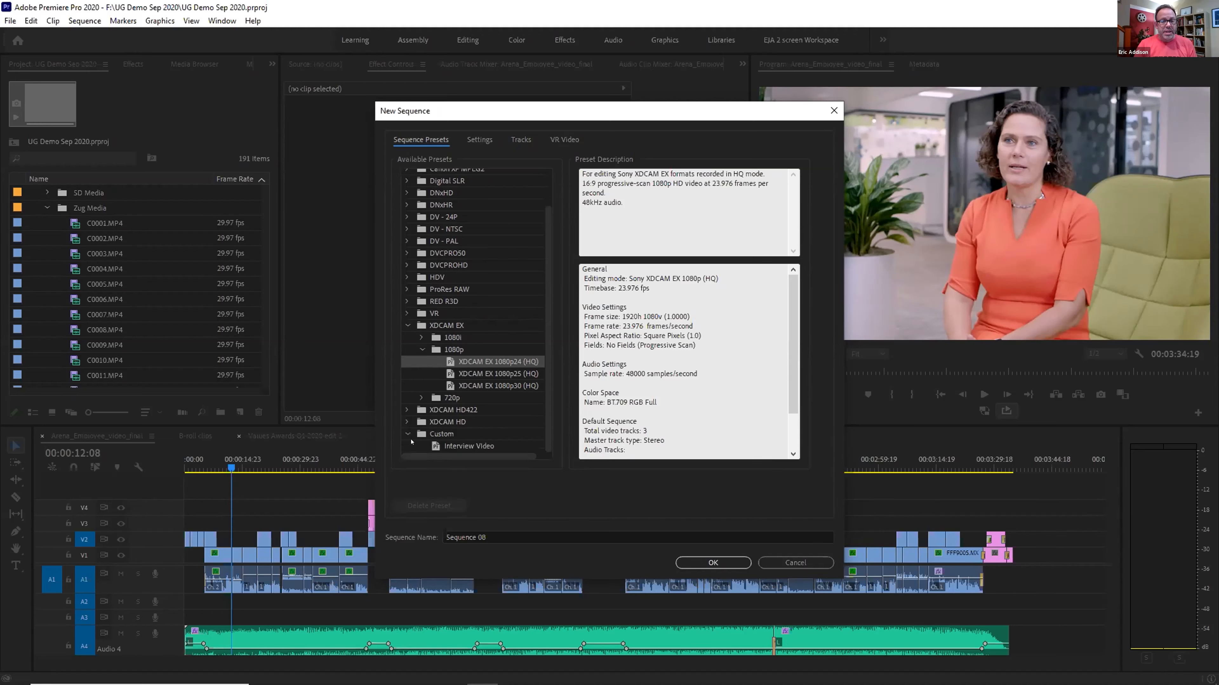
{"action": "left_click", "coordinate": [462, 447]}
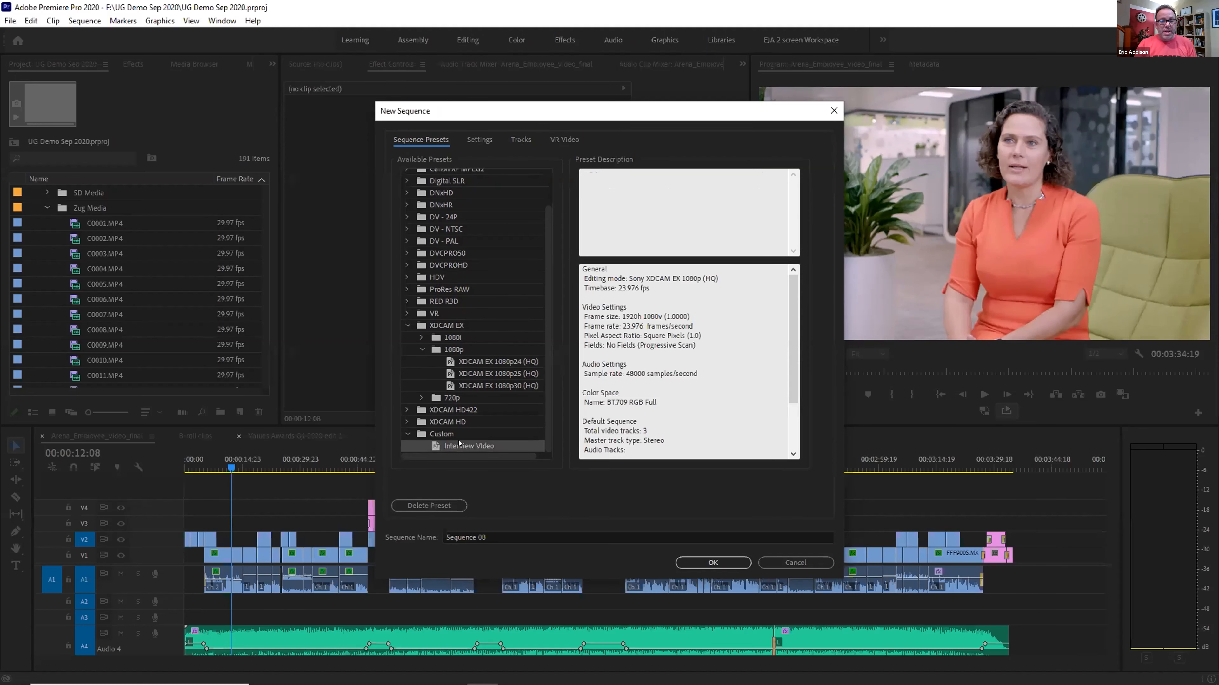
{"action": "key", "text": "Return"}
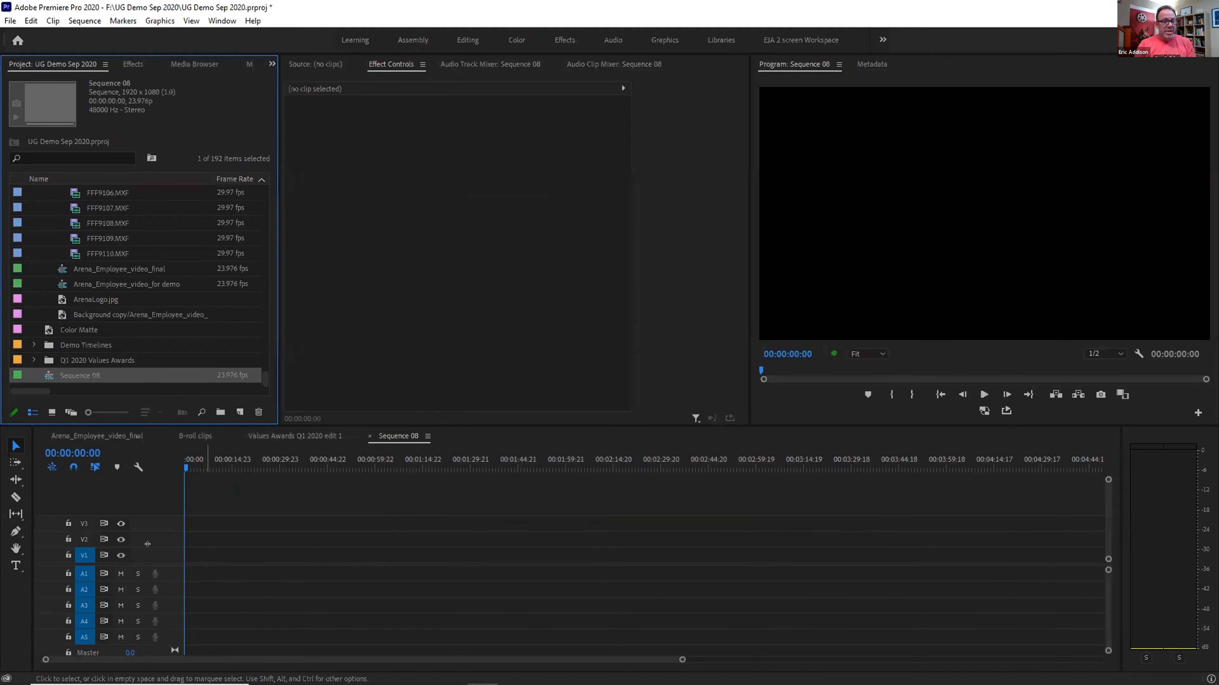
Maximize the Timeline and make the A1 track and video tracks taller
{"action": "key", "text": "grave"}
{"action": "key", "text": "grave"}
{"action": "key", "text": "grave"}
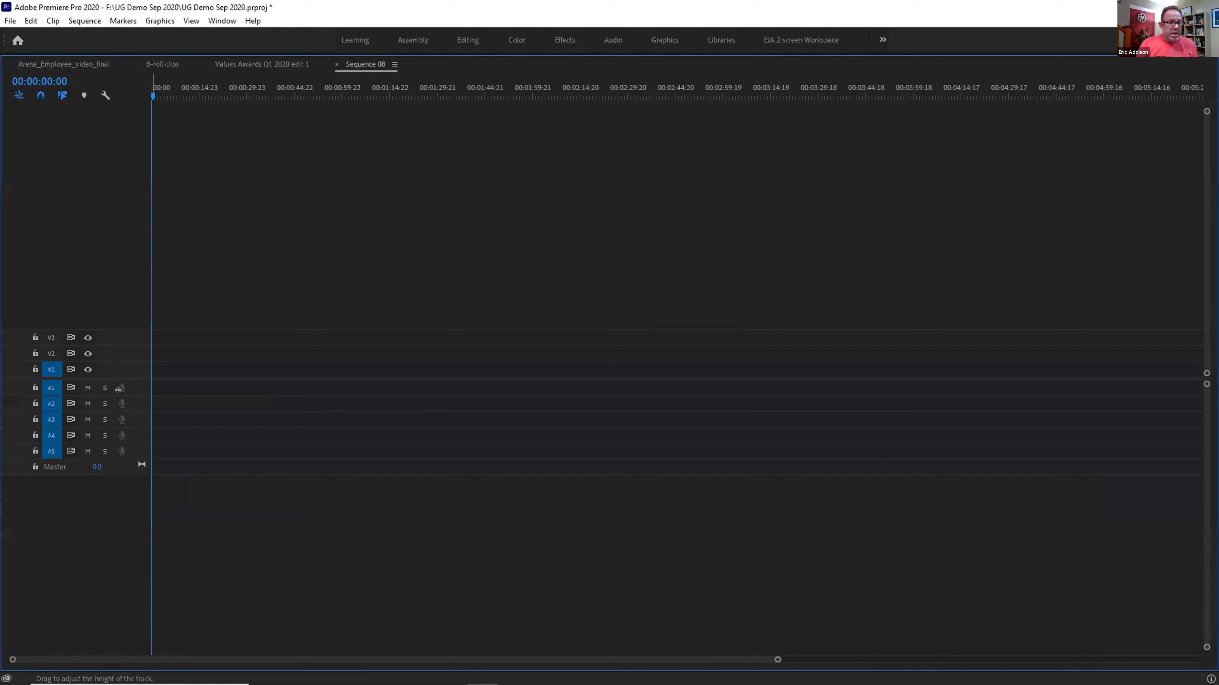
{"action": "left_click_drag", "start_coordinate": [118, 411], "coordinate": [120, 630]}
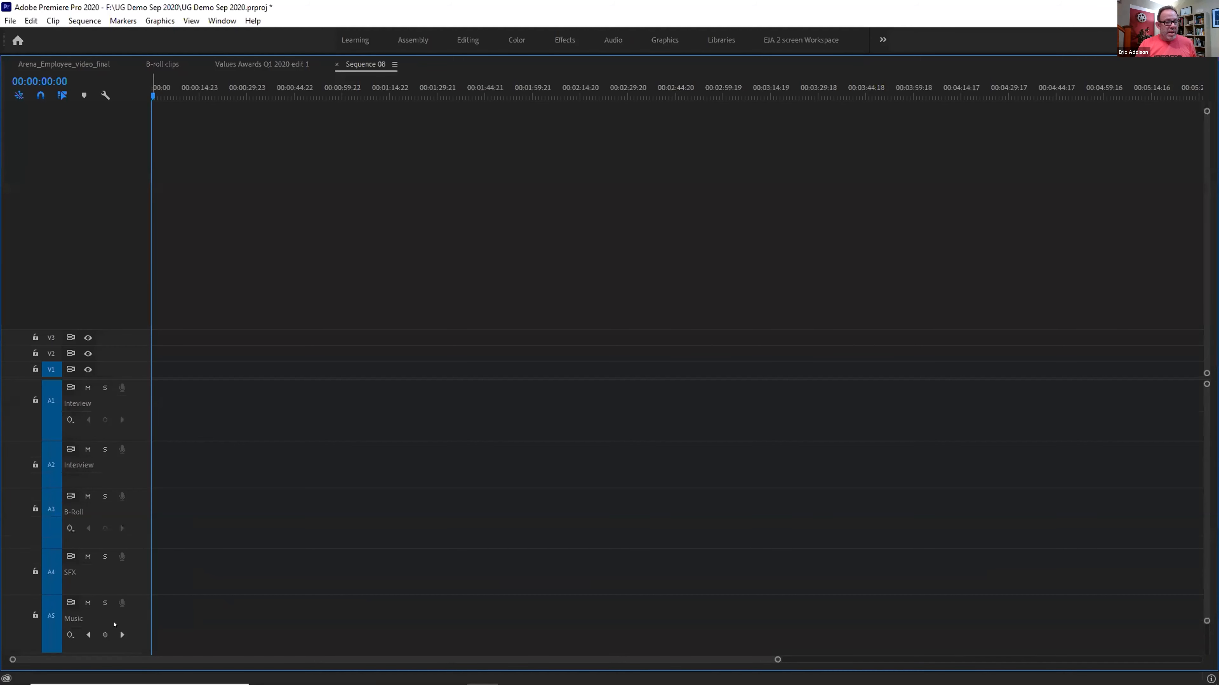
{"action": "scroll", "coordinate": [105, 613], "scroll_direction": "down", "scroll_amount": 3}
{"action": "scroll", "coordinate": [104, 609], "scroll_direction": "up", "scroll_amount": 4}
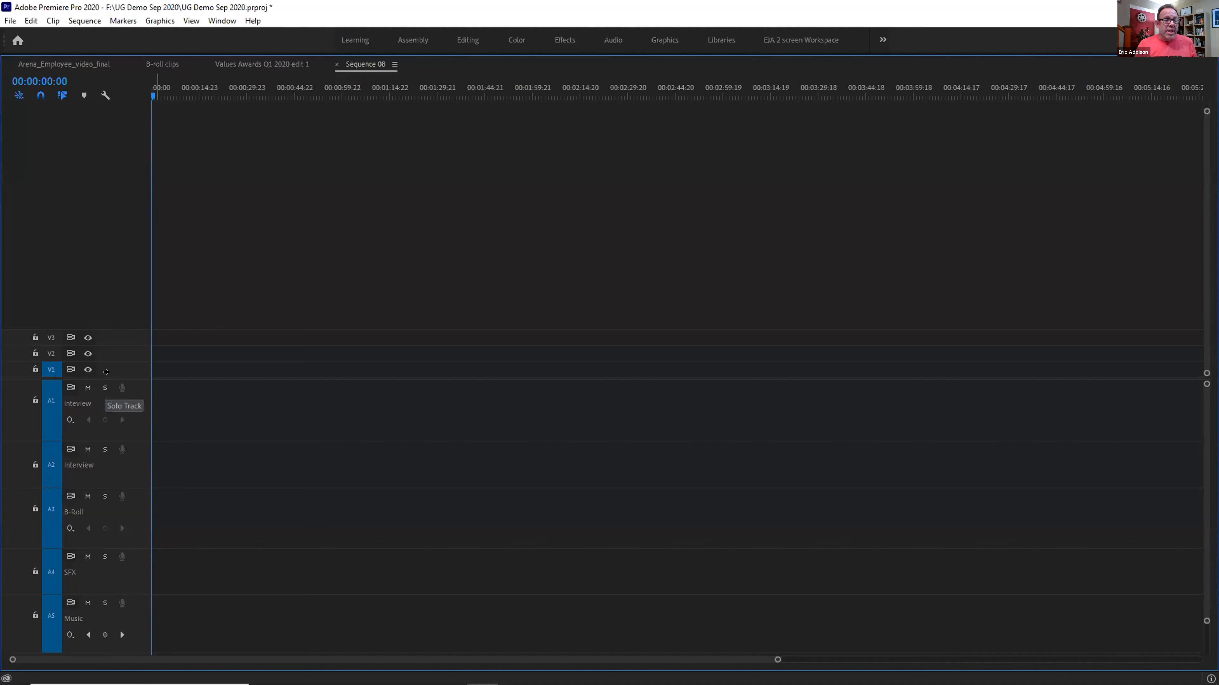
{"action": "mouse_move", "coordinate": [106, 372]}
{"action": "left_mouse_down"}
{"action": "mouse_move", "coordinate": [112, 423]}
{"action": "mouse_move", "coordinate": [118, 363]}
{"action": "left_mouse_up"}
Rename the V1 track, keeping Video 1, and restore the normal panel layout
{"action": "right_click", "coordinate": [116, 390]}
{"action": "left_click", "coordinate": [127, 396]}
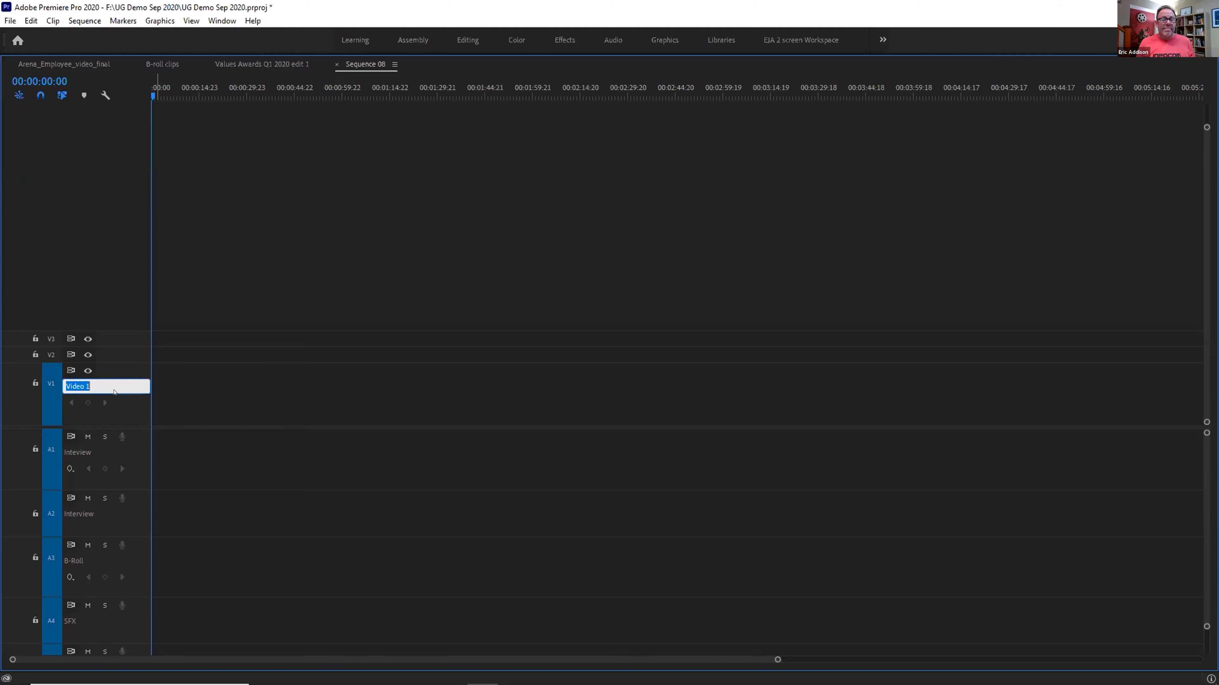
{"action": "left_click", "coordinate": [96, 298]}
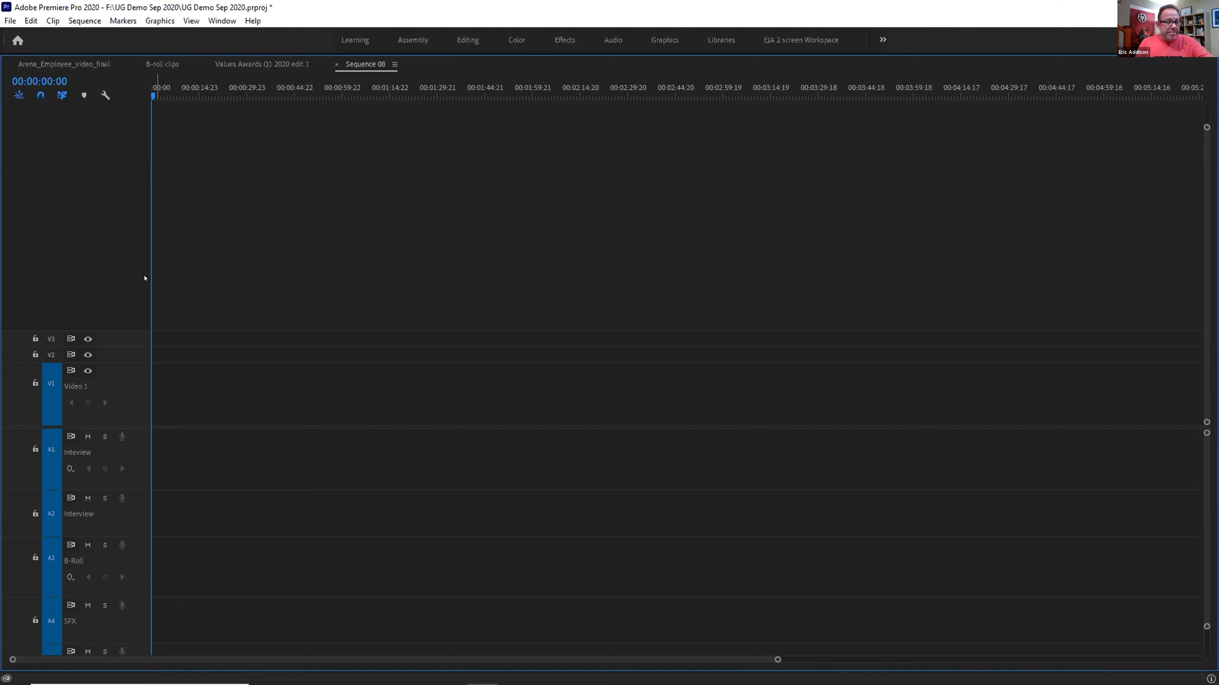
{"action": "key", "text": "grave"}
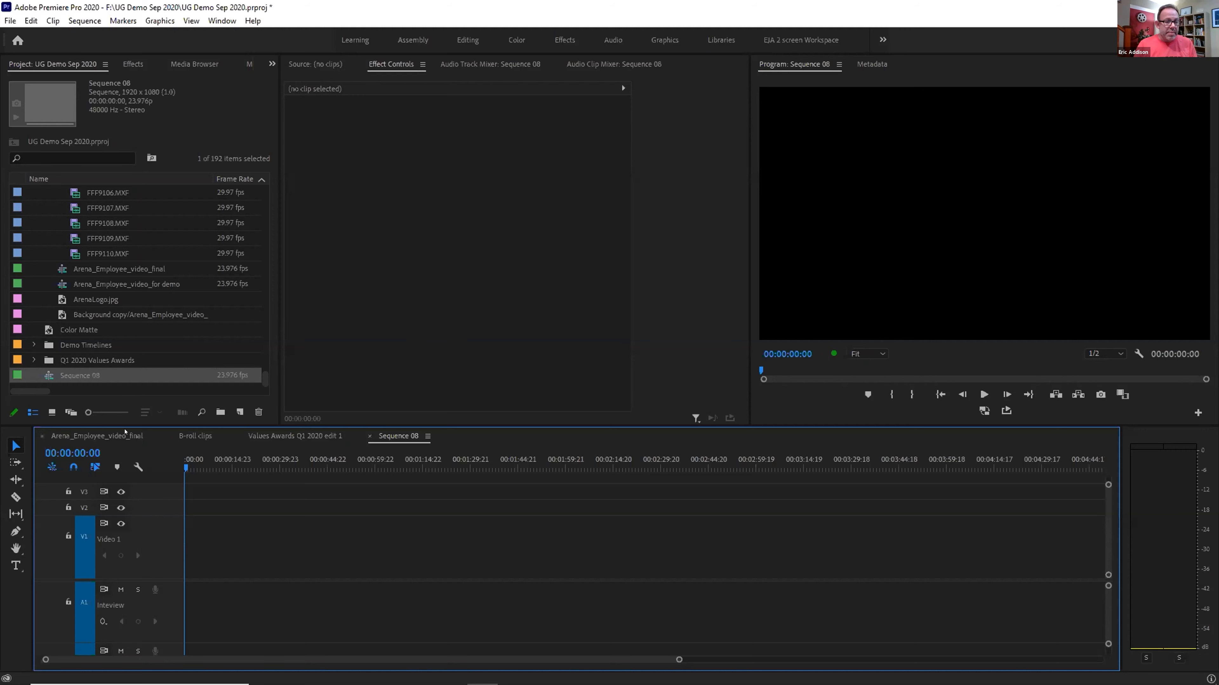
{"action": "left_click", "coordinate": [117, 435]}
{"action": "left_click_drag", "start_coordinate": [232, 462], "coordinate": [187, 462]}
{"action": "key", "text": "space"}
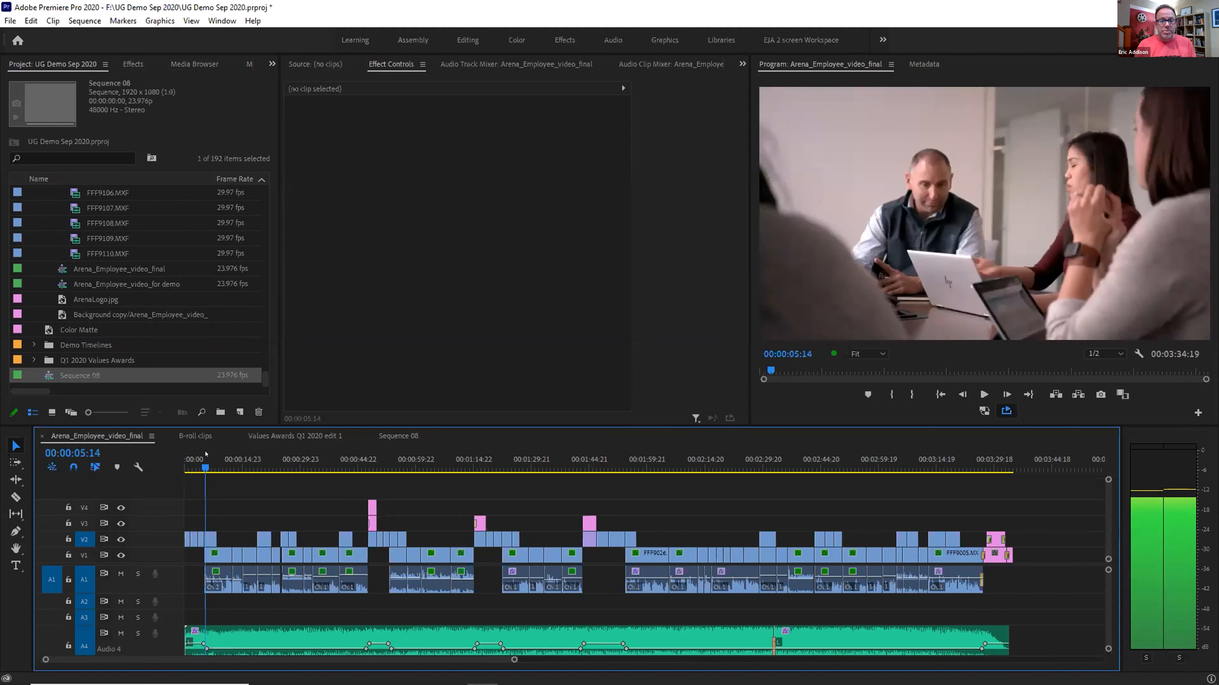
{"action": "key", "text": "space"}
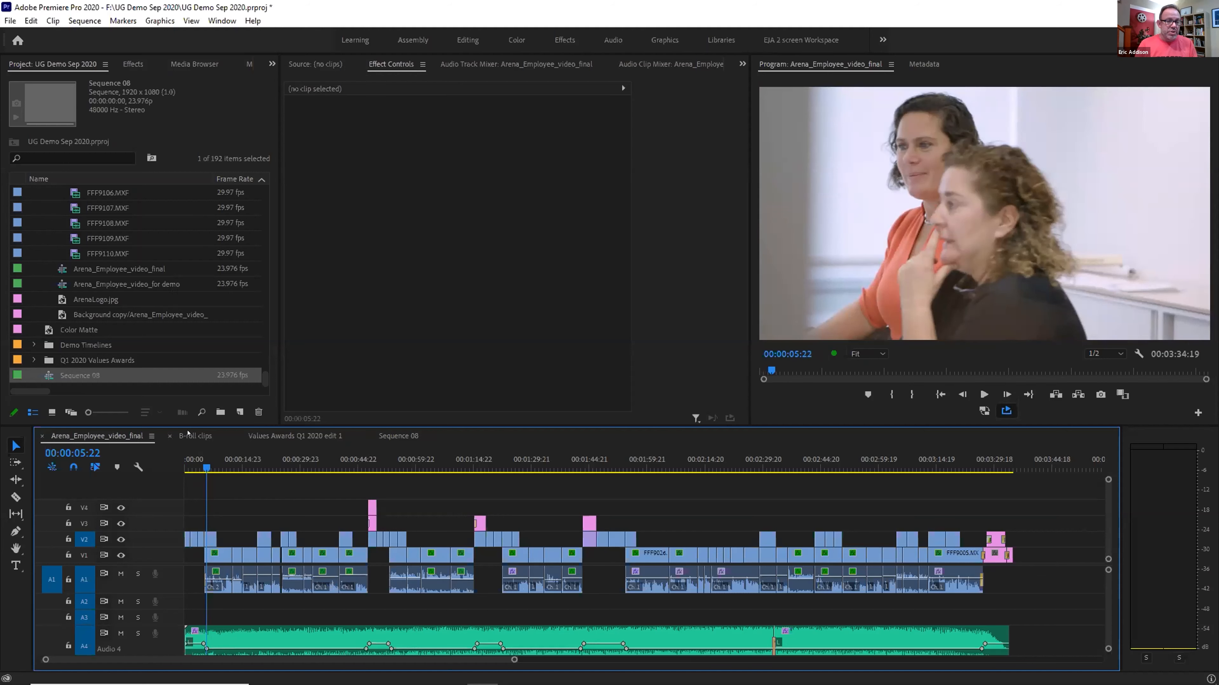
{"action": "left_click", "coordinate": [195, 435]}
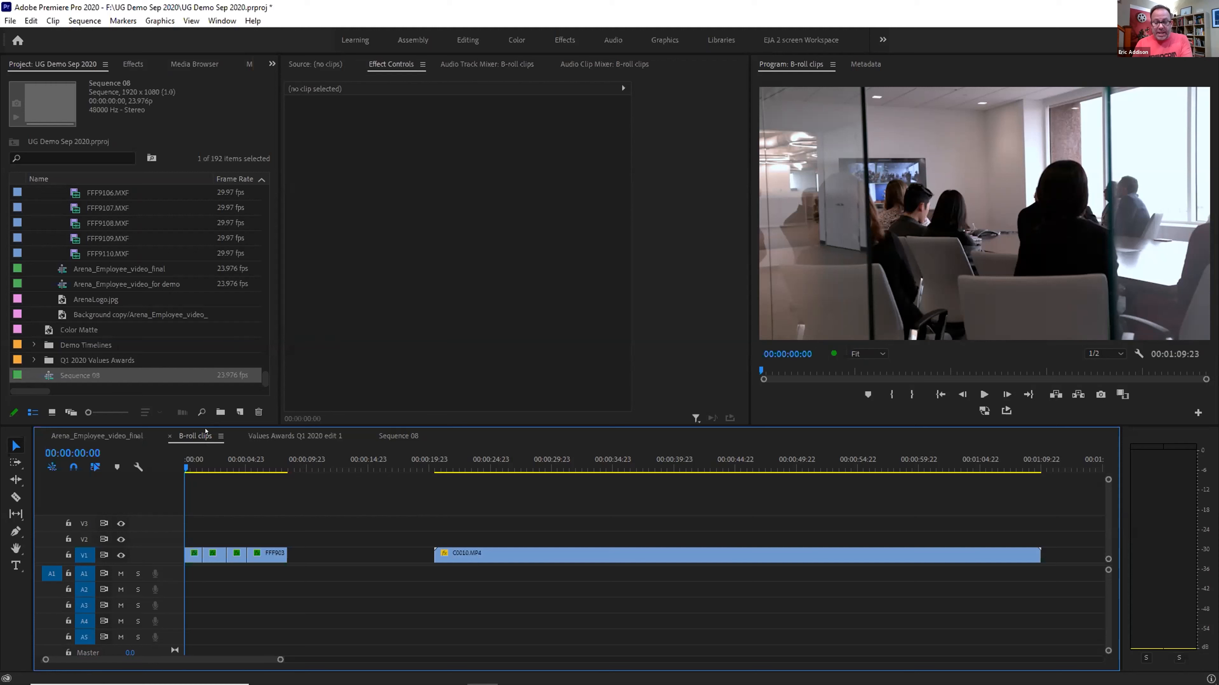
{"action": "key", "text": "equal"}
{"action": "key", "text": "equal"}
{"action": "key", "text": "equal"}
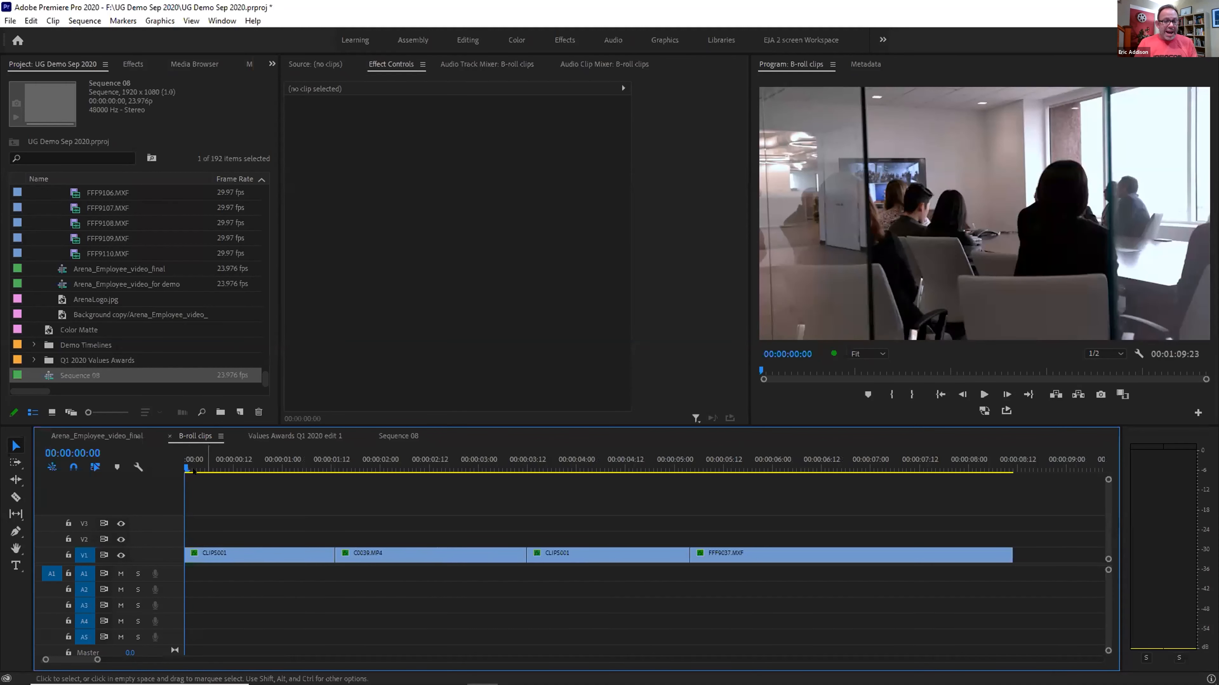
{"action": "left_click", "coordinate": [223, 465]}
{"action": "key", "text": "space"}
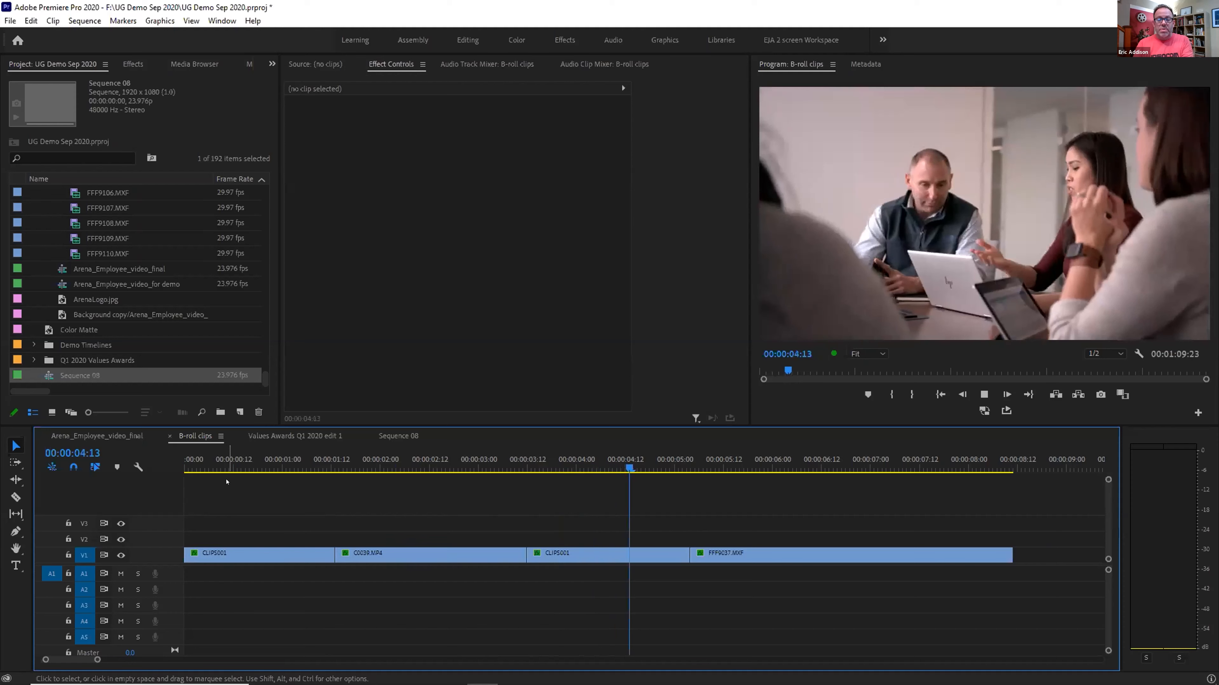
{"action": "key", "text": "space"}
{"action": "left_click", "coordinate": [253, 467]}
{"action": "scroll", "coordinate": [52, 295], "scroll_direction": "up", "scroll_amount": 3}
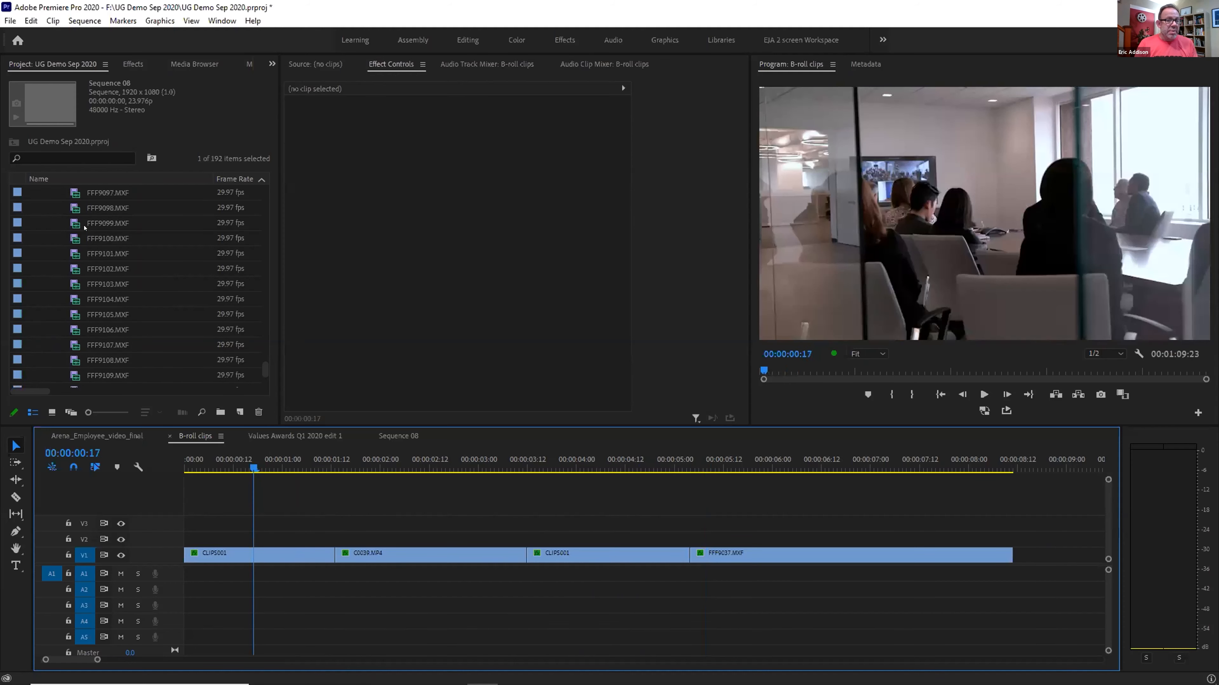
Preview FFF9099.MXF and FFF9104.MXF, then load the champagne-pour clip FFF9082.MXF in the Source monitor
{"action": "double_click", "coordinate": [73, 226]}
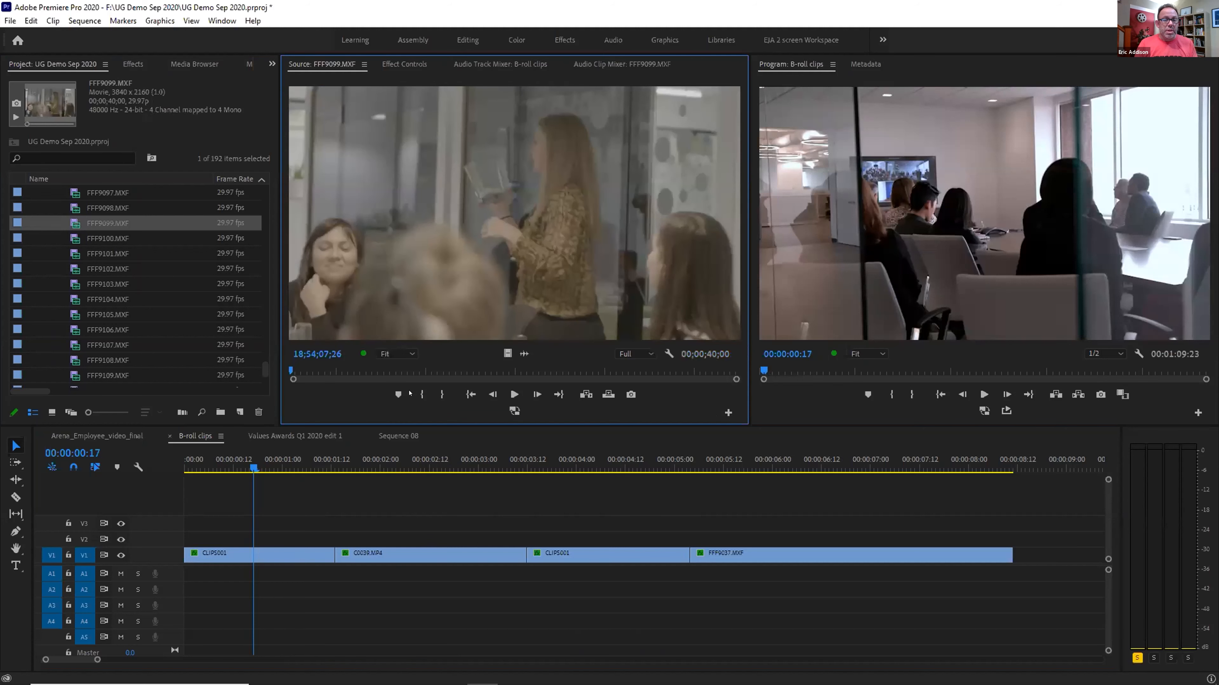
{"action": "mouse_move", "coordinate": [416, 370]}
{"action": "left_mouse_down"}
{"action": "mouse_move", "coordinate": [428, 363]}
{"action": "mouse_move", "coordinate": [408, 364]}
{"action": "left_mouse_up"}
{"action": "double_click", "coordinate": [73, 299]}
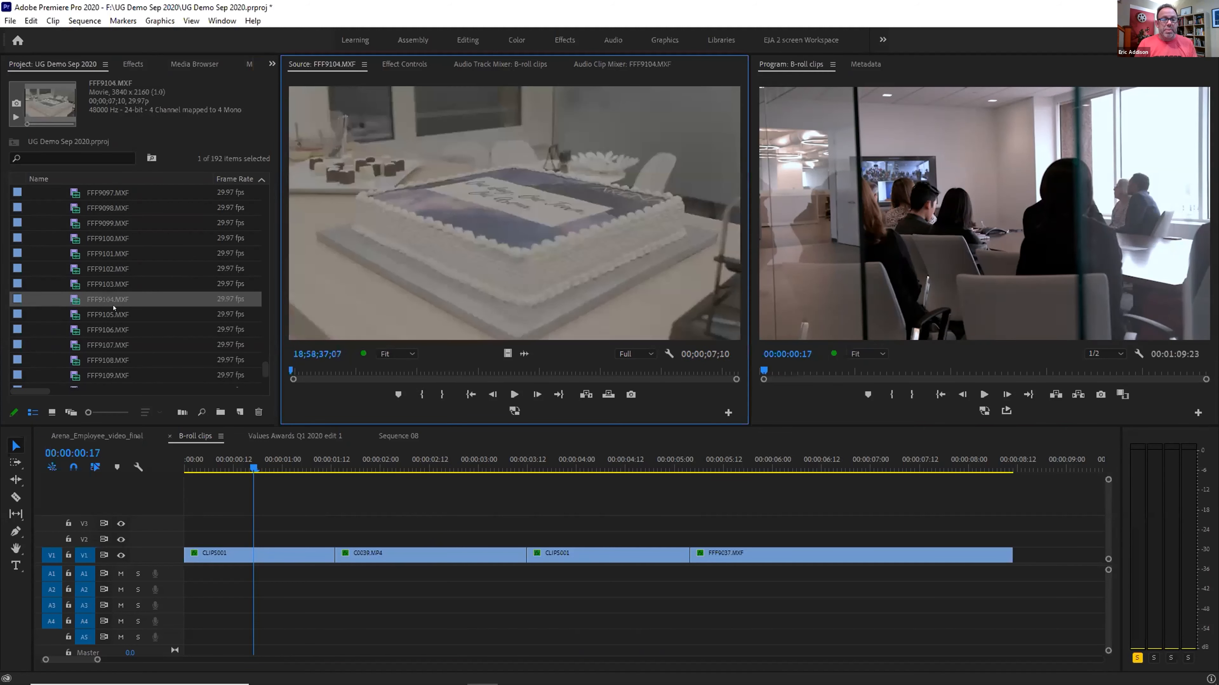
{"action": "scroll", "coordinate": [92, 278], "scroll_direction": "up", "scroll_amount": 5}
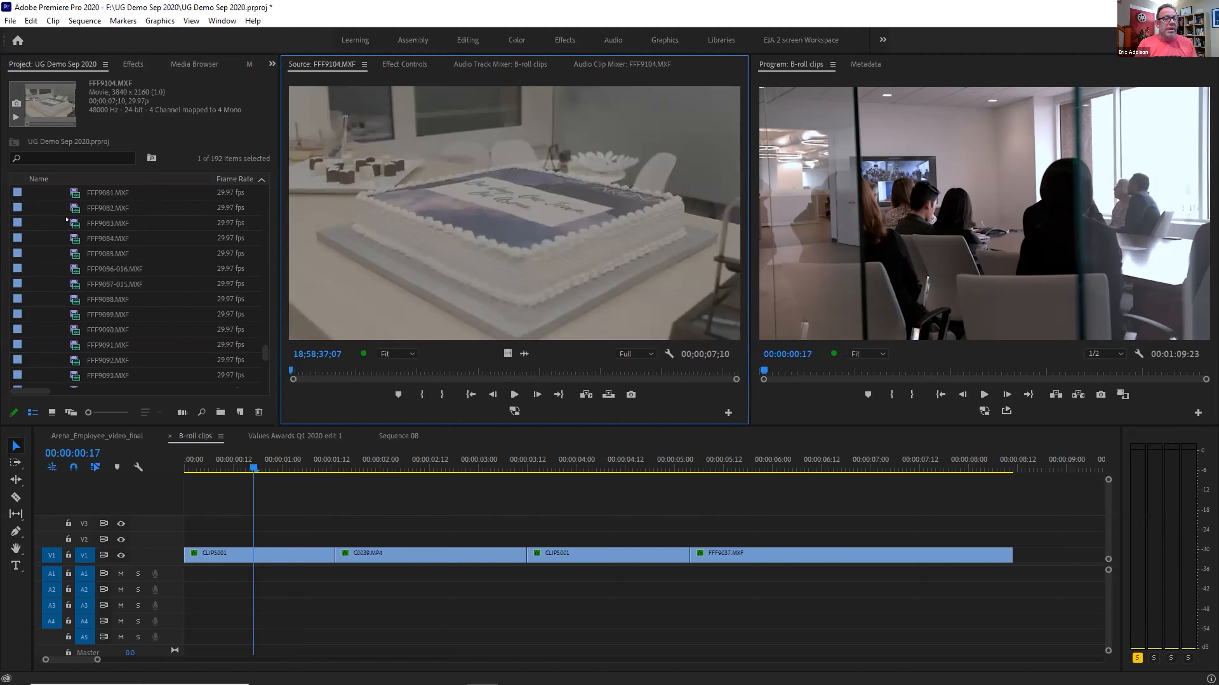
{"action": "double_click", "coordinate": [73, 208]}
{"action": "scroll", "coordinate": [72, 208], "scroll_direction": "up", "scroll_amount": 1}
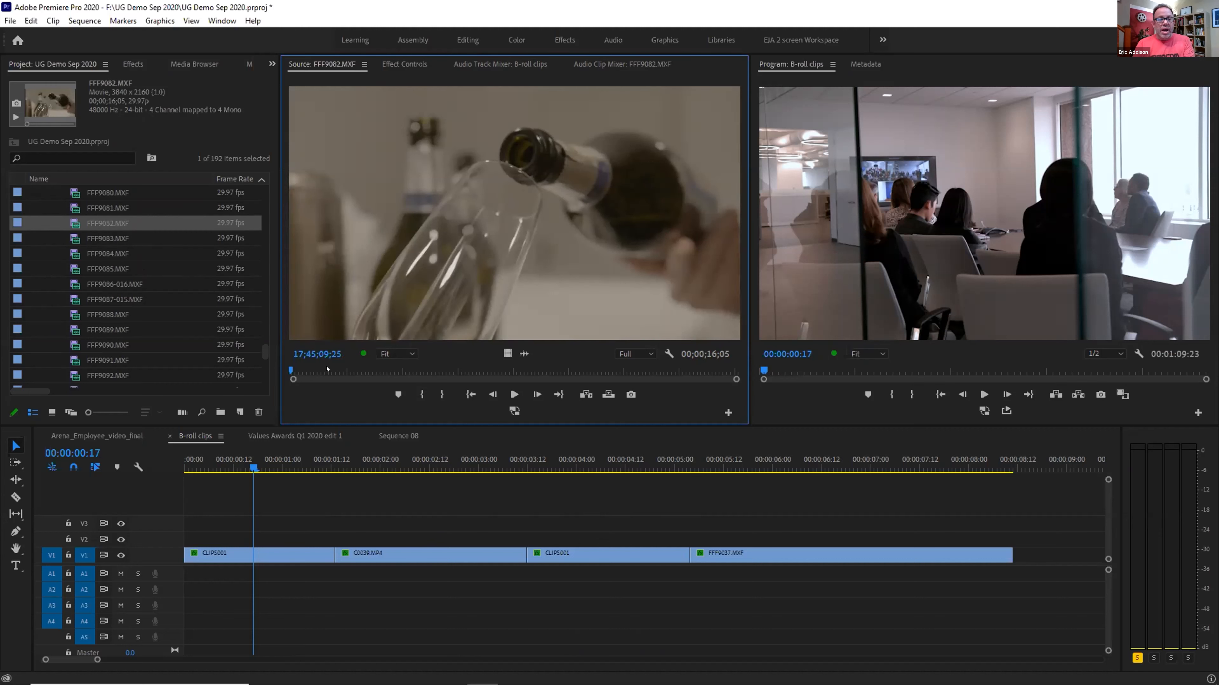
Mark a 2;18 range of FFF9082.MXF and place it on V2 at the sequence start
{"action": "key", "text": "space"}
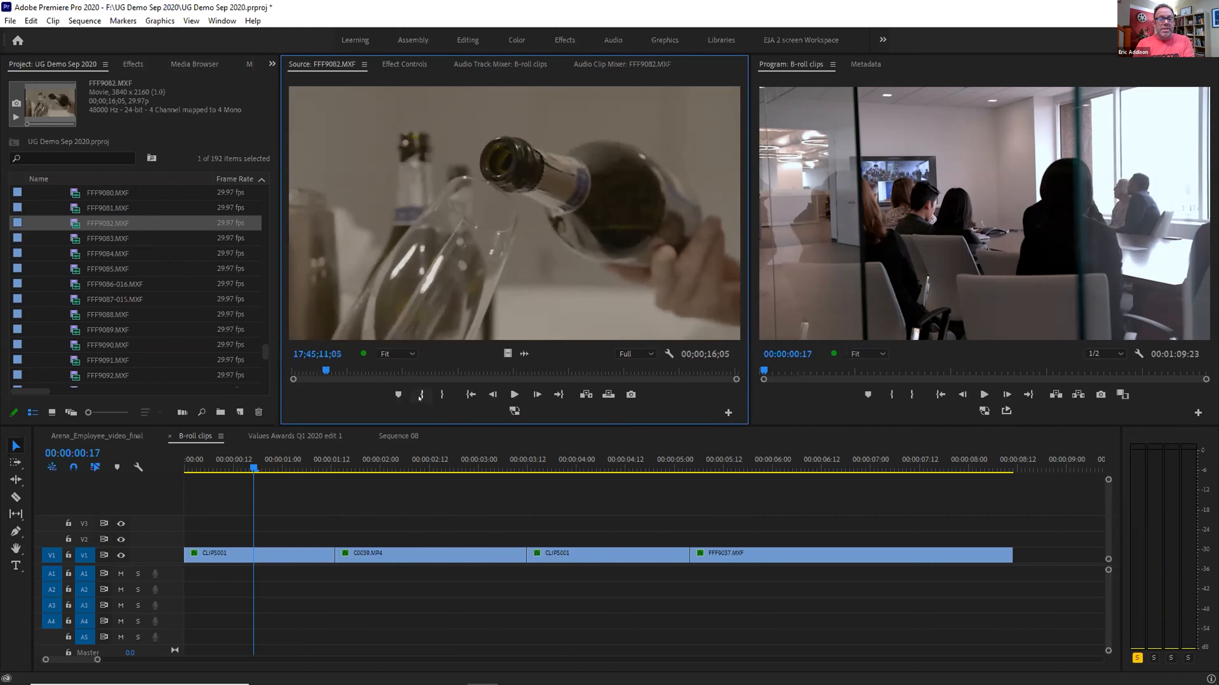
{"action": "left_click", "coordinate": [422, 394]}
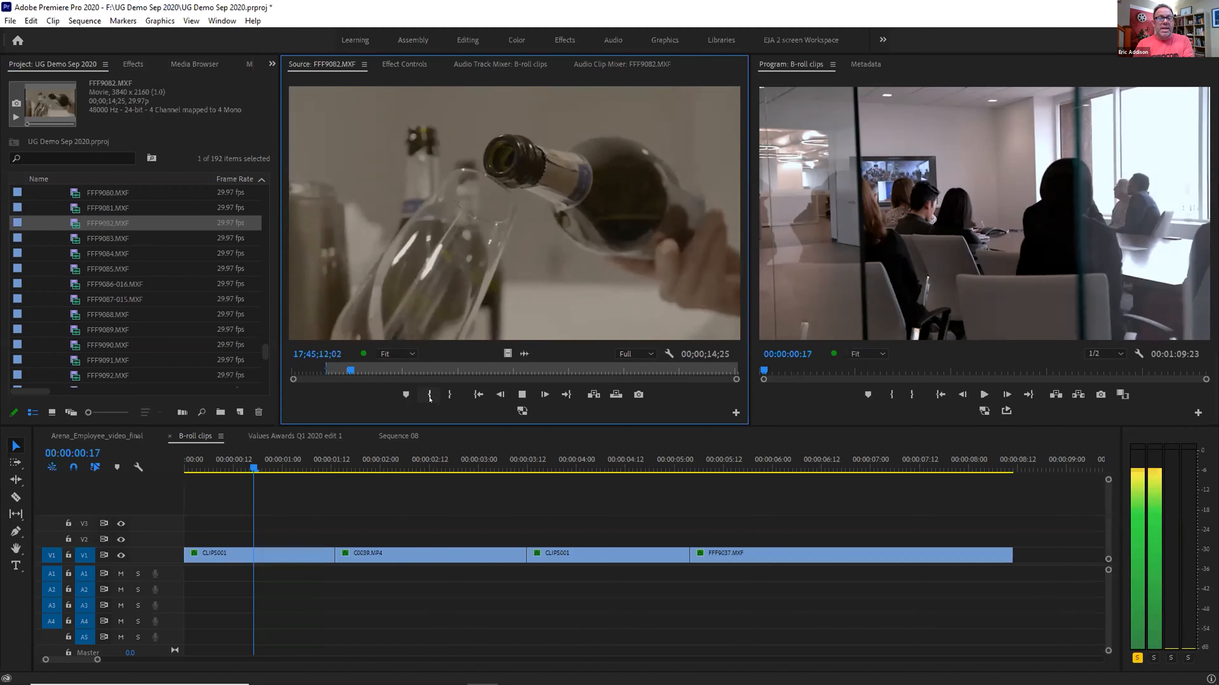
{"action": "key", "text": "space"}
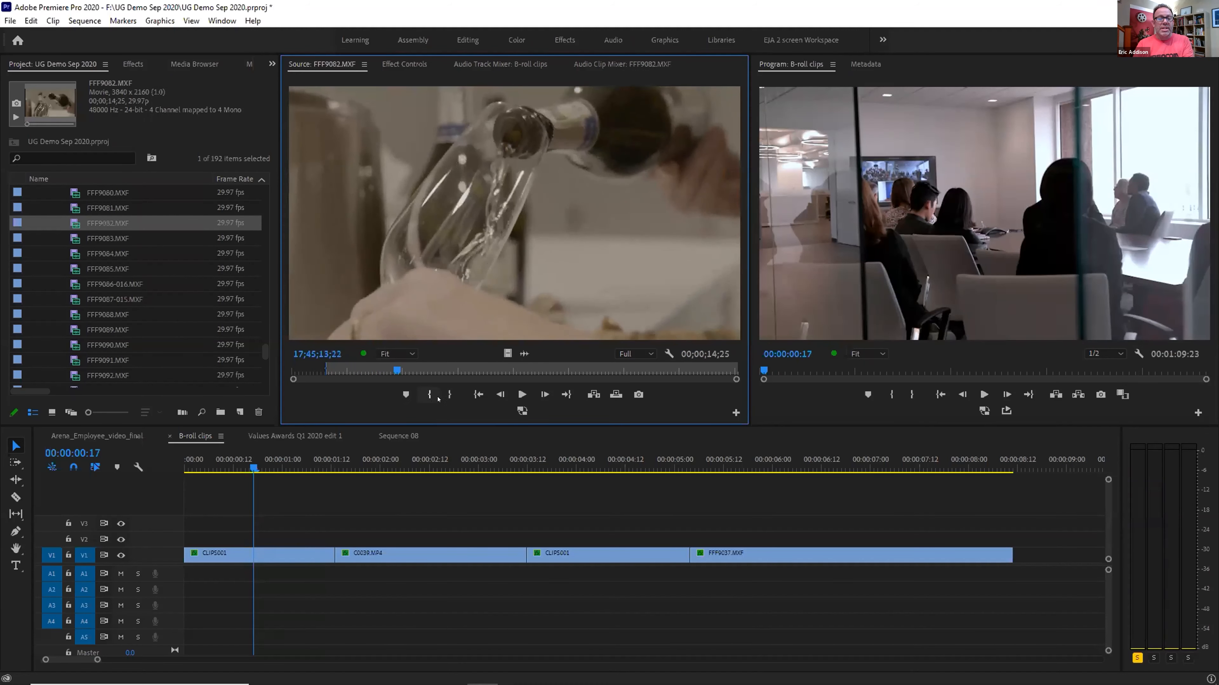
{"action": "left_click", "coordinate": [429, 395]}
{"action": "key", "text": "space"}
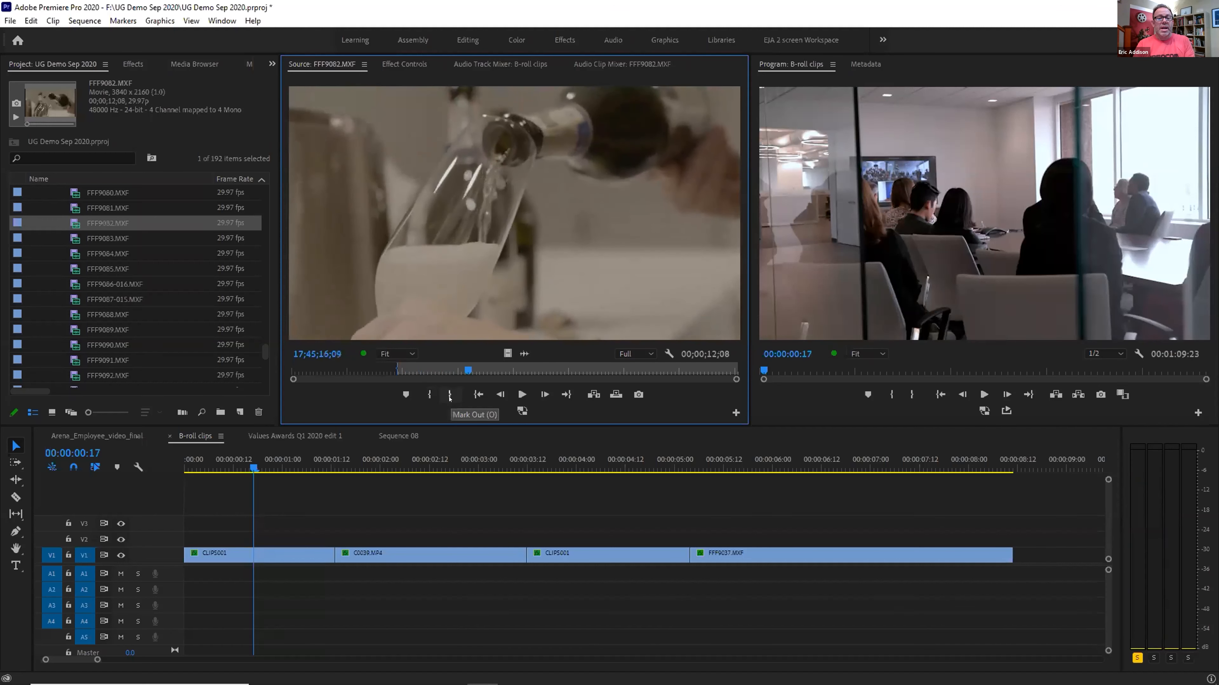
{"action": "left_click", "coordinate": [449, 395]}
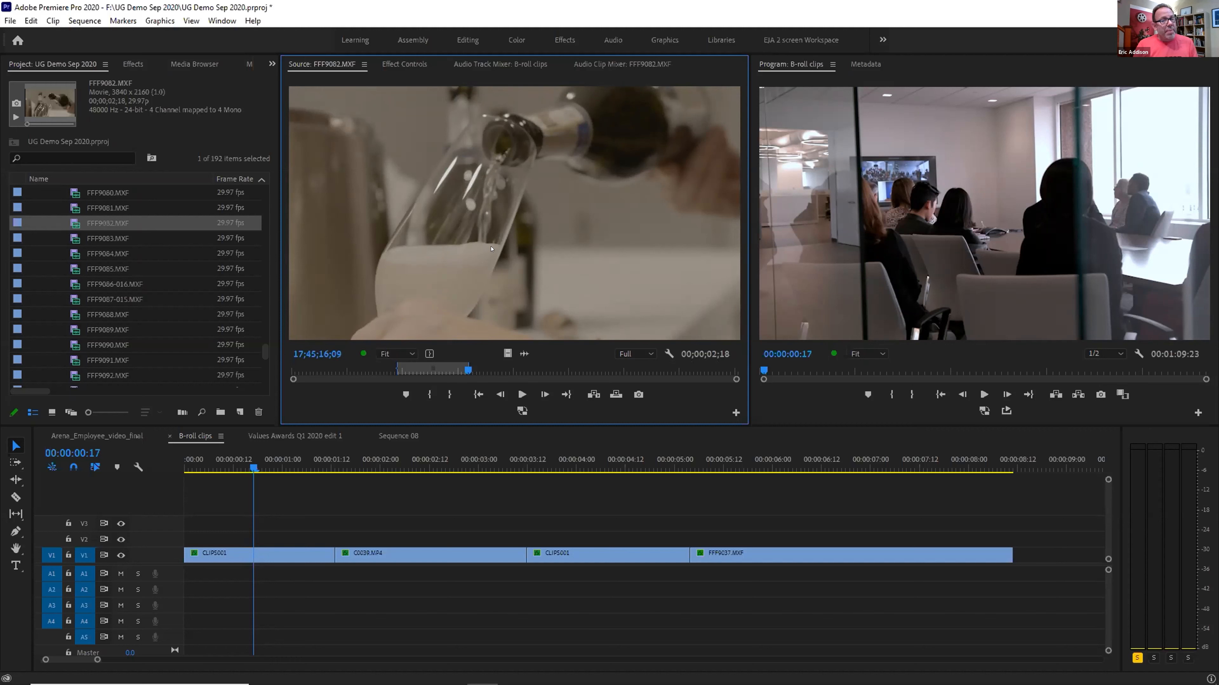
{"action": "left_click_drag", "start_coordinate": [514, 240], "coordinate": [186, 545]}
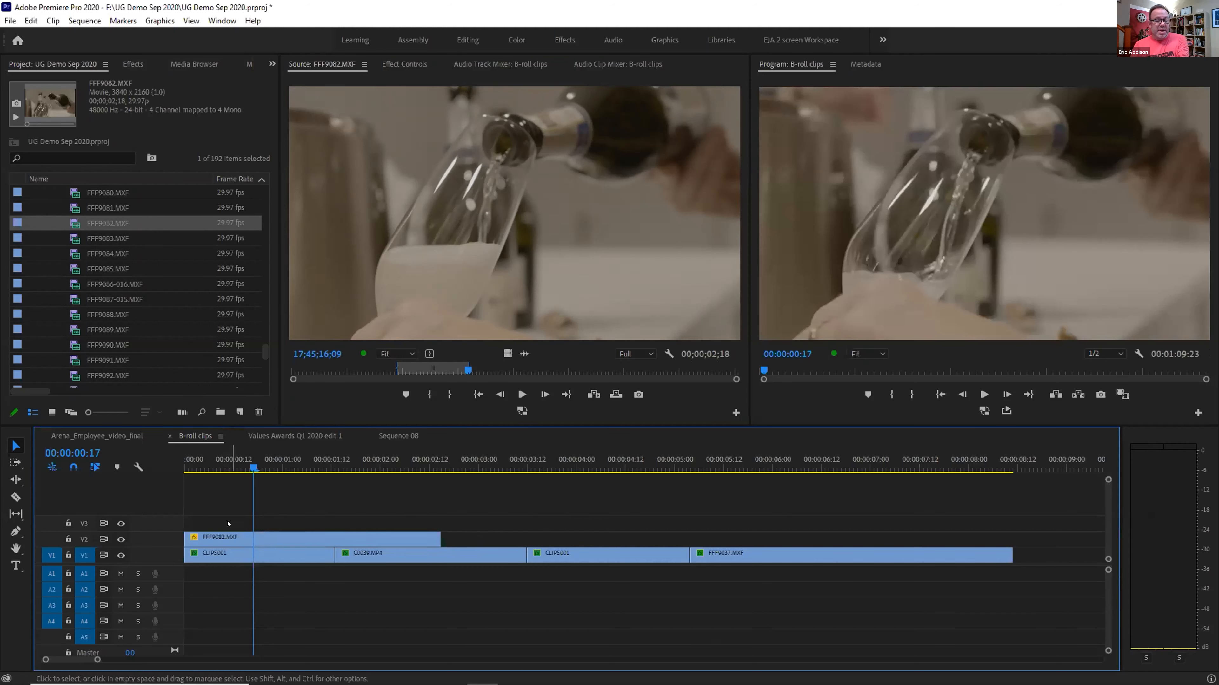
Undo the V2 placement, save the project, then insert and undo the champagne clip again
{"action": "key", "text": "ctrl+z"}
{"action": "key", "text": "Home"}
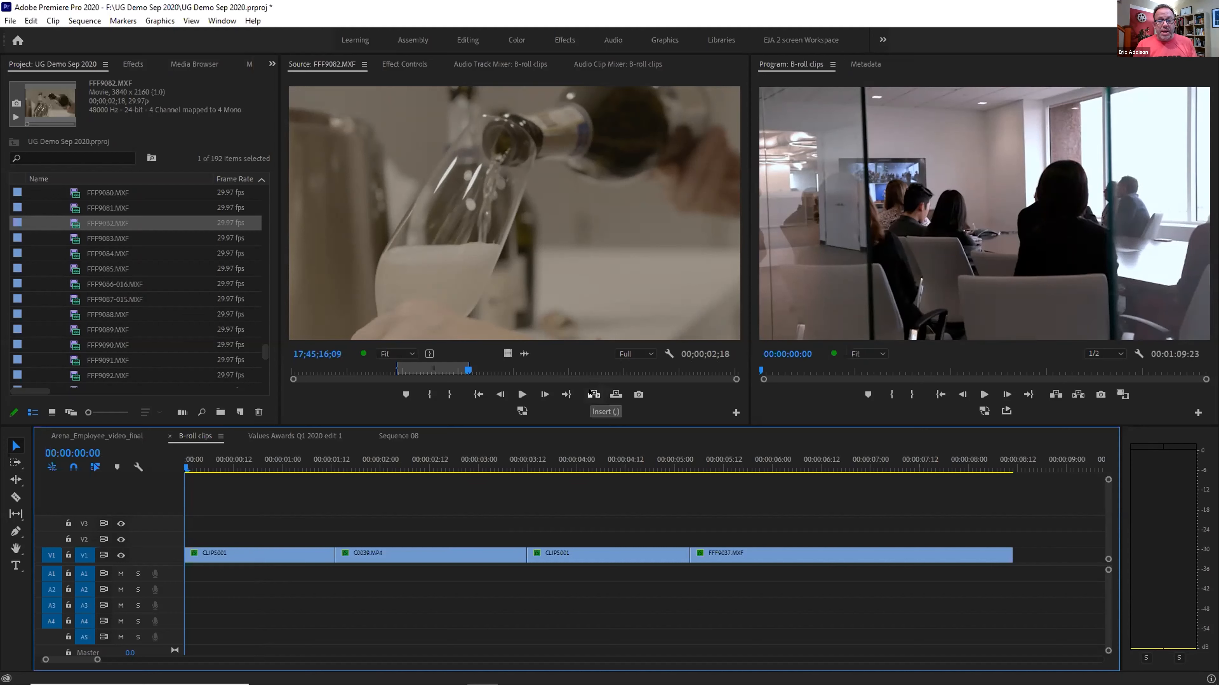
{"action": "key", "text": "ctrl+s"}
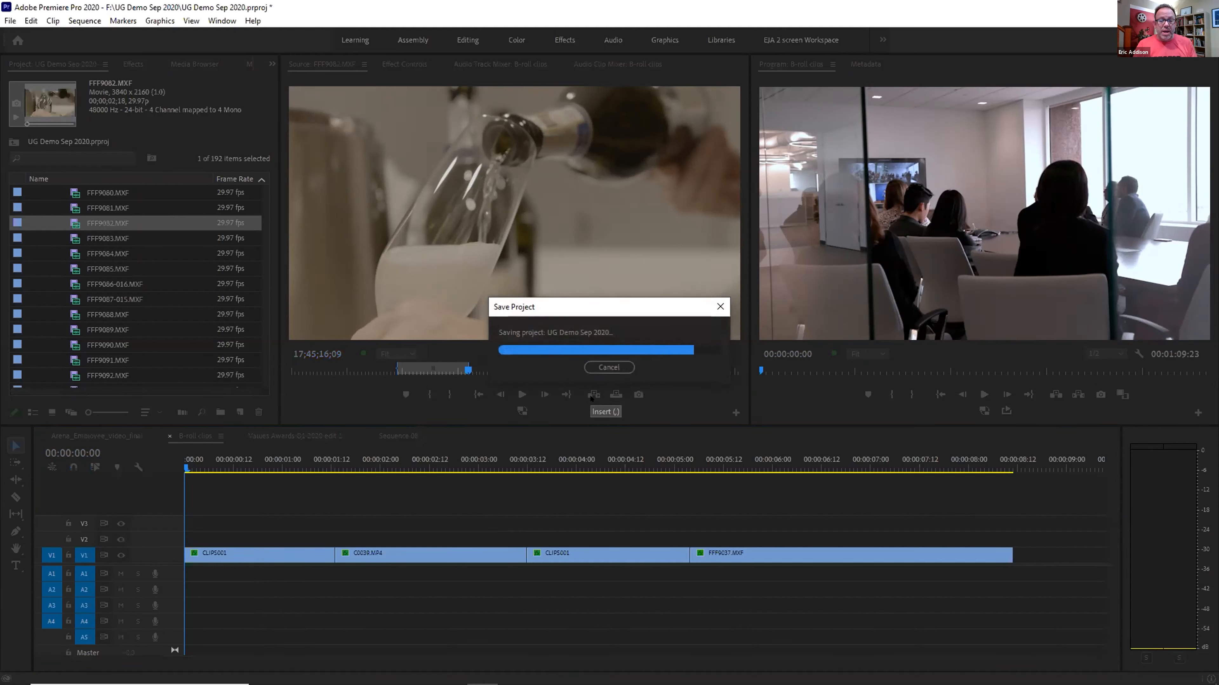
{"action": "left_click", "coordinate": [593, 395]}
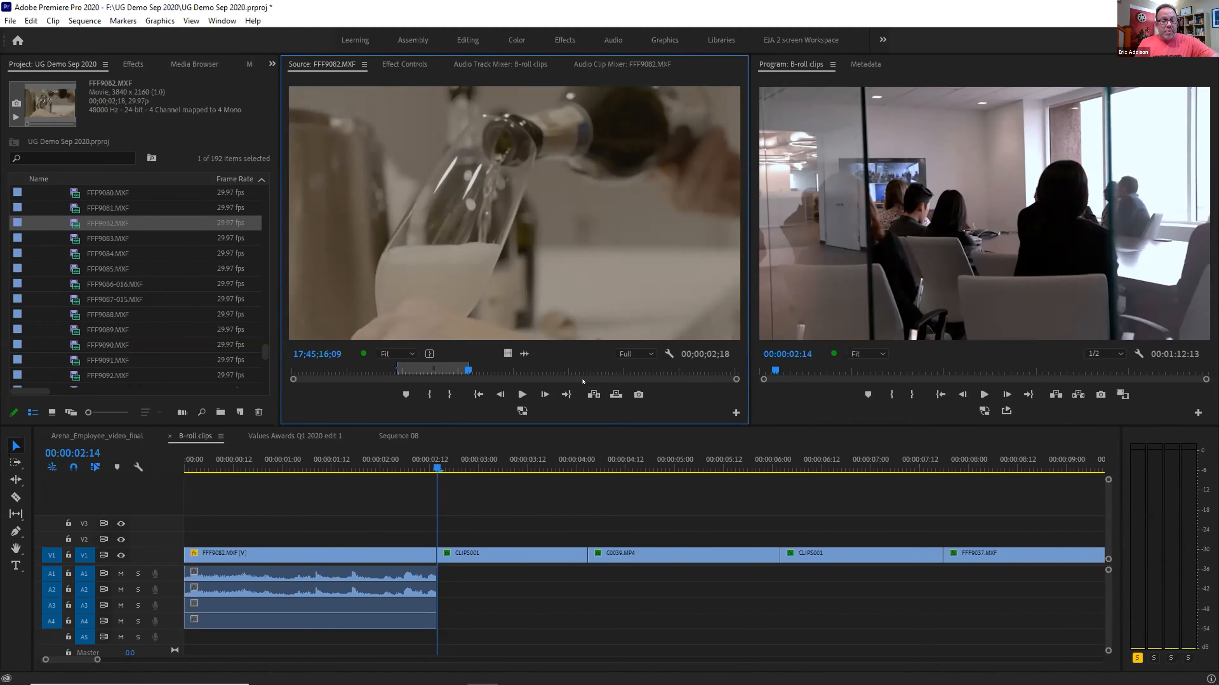
{"action": "key", "text": "ctrl+z"}
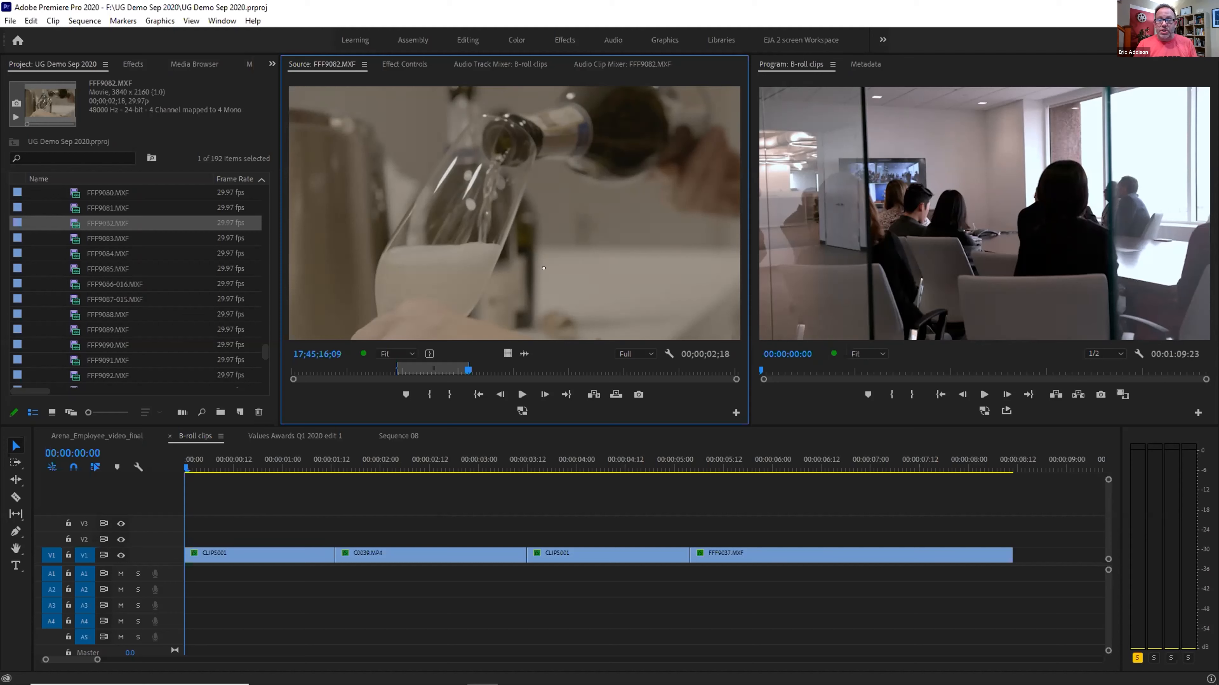
{"action": "left_click_drag", "start_coordinate": [736, 228], "coordinate": [806, 249]}
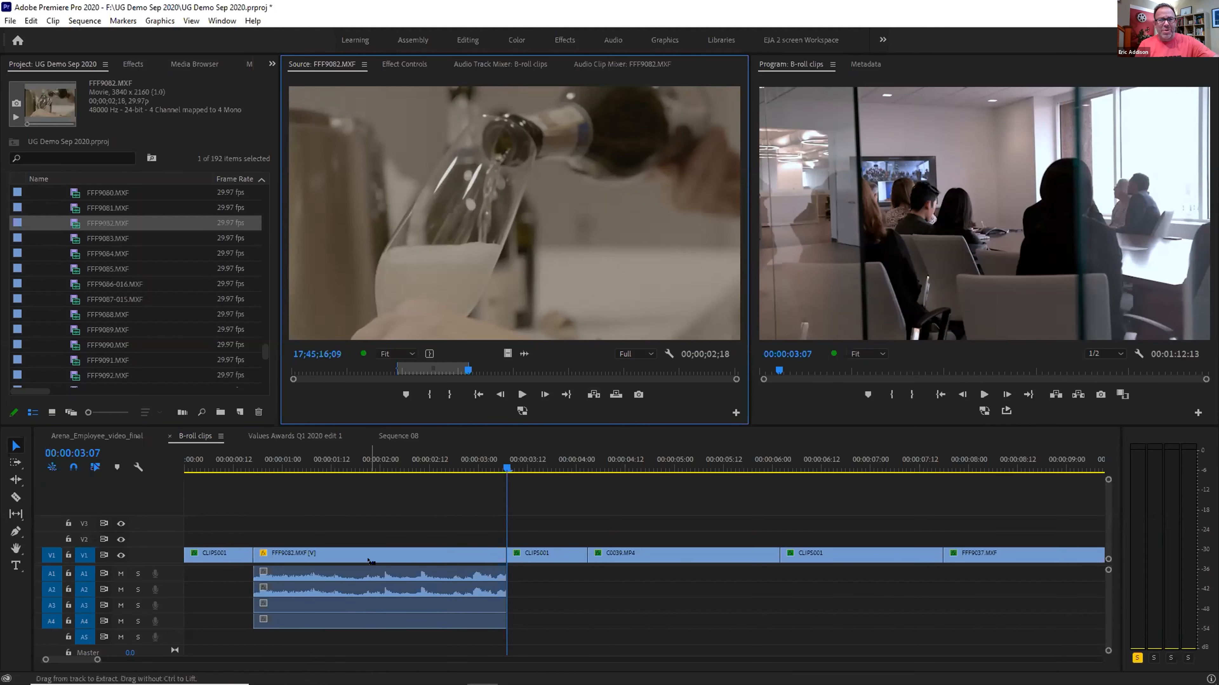
{"action": "left_click_drag", "start_coordinate": [369, 560], "coordinate": [501, 239]}
{"action": "left_click", "coordinate": [425, 467]}
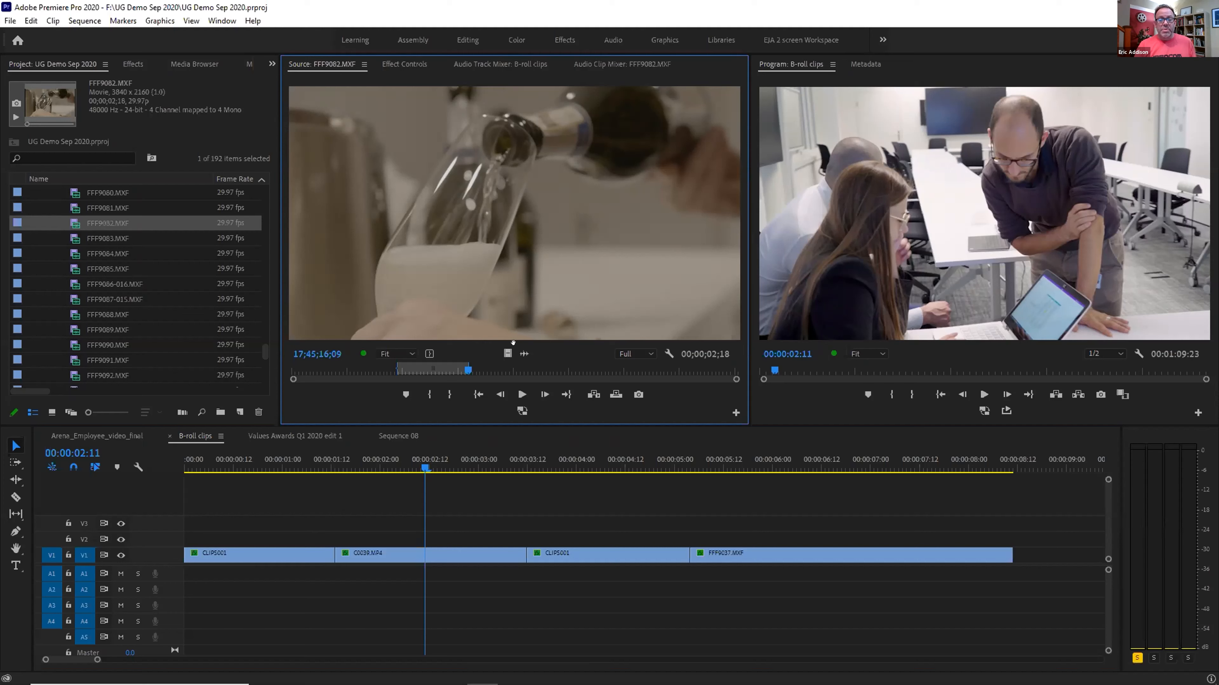
{"action": "left_click_drag", "start_coordinate": [507, 354], "coordinate": [785, 237]}
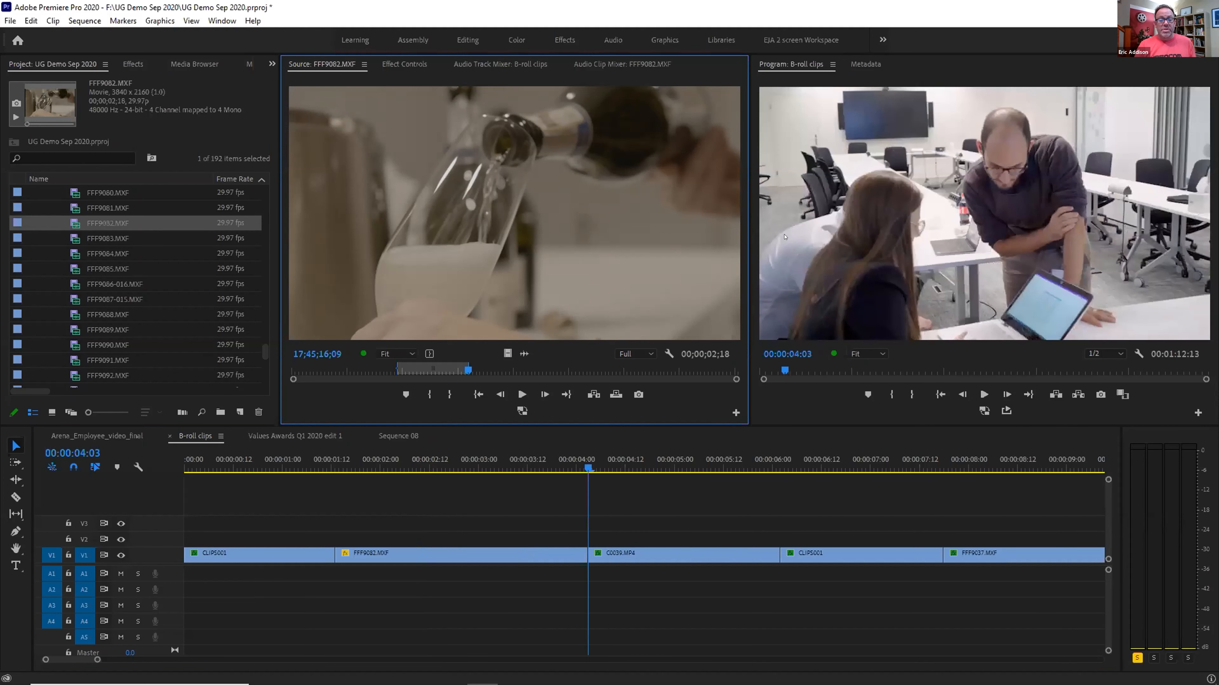
{"action": "key", "text": "ctrl+z"}
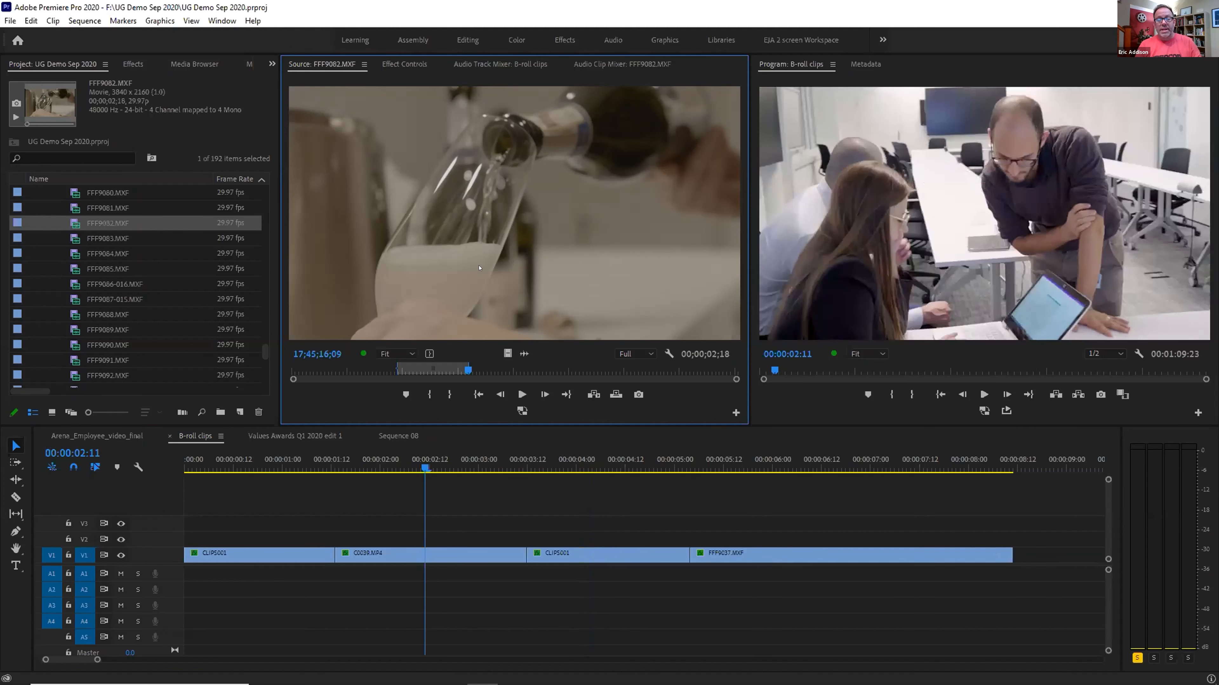
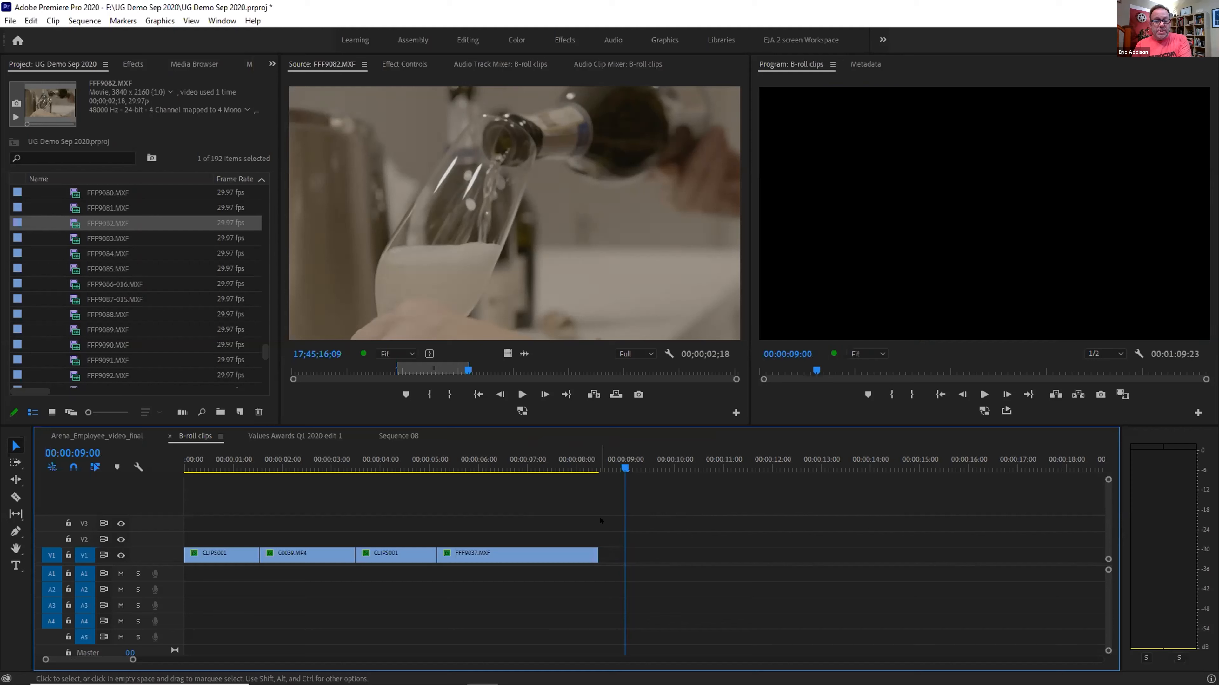
Zoom in on the sequence opening and play through its first frames
{"action": "key", "text": "backslash"}
{"action": "left_click", "coordinate": [202, 461]}
{"action": "key", "text": "equal"}
{"action": "key", "text": "equal"}
{"action": "key", "text": "equal"}
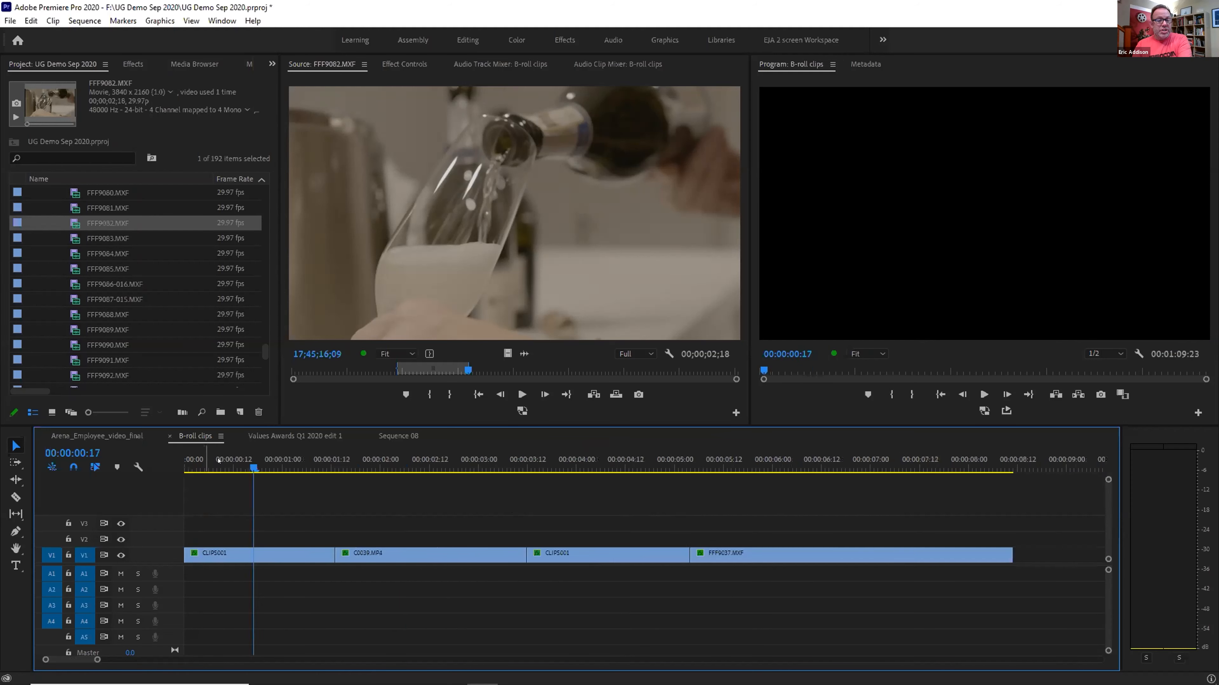
{"action": "left_click_drag", "start_coordinate": [298, 461], "coordinate": [267, 460]}
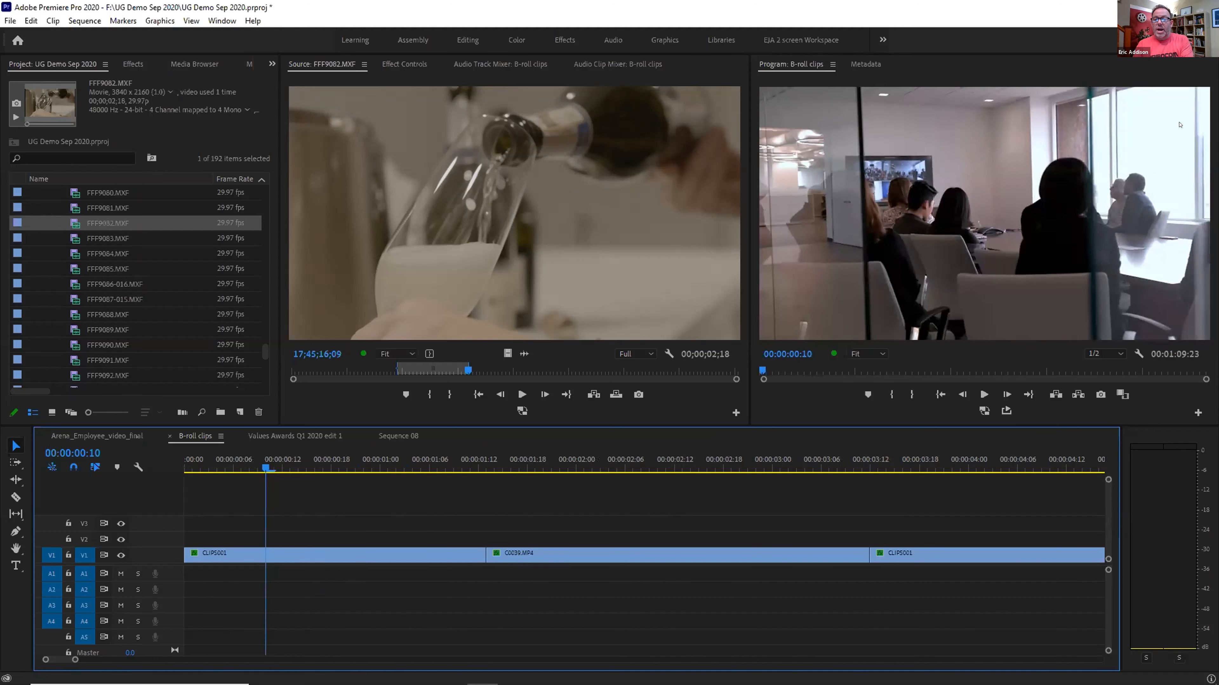
{"action": "left_click", "coordinate": [262, 465]}
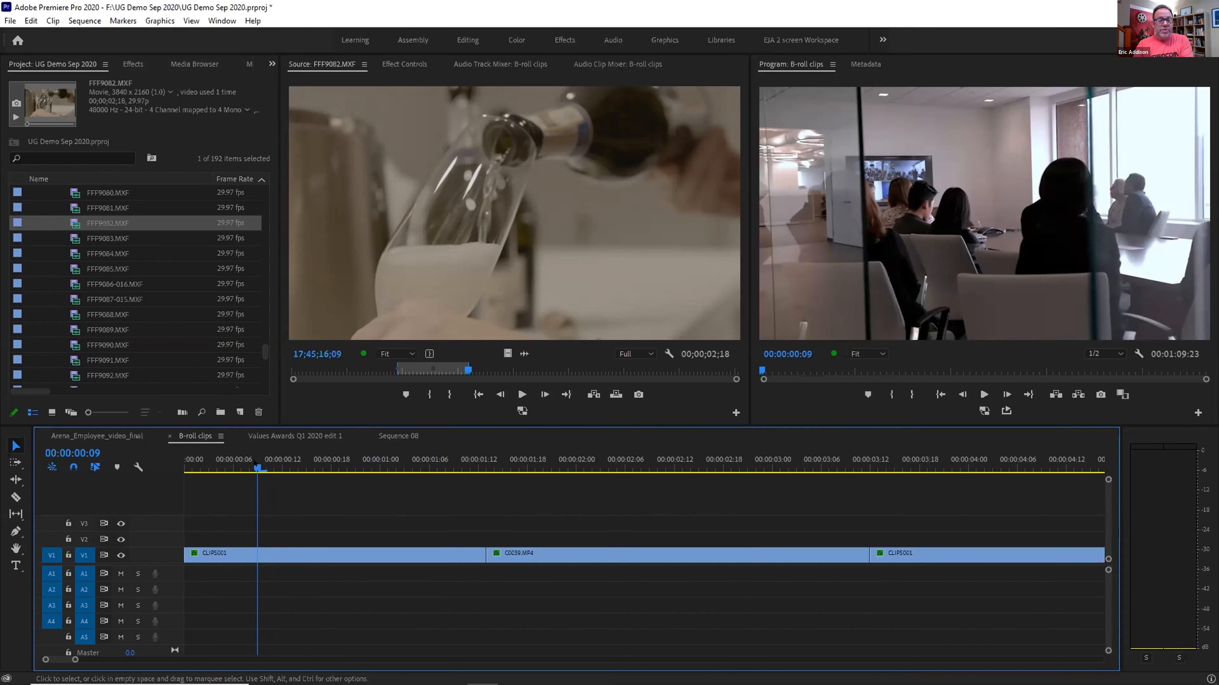
{"action": "key", "text": "space"}
{"action": "left_click_drag", "start_coordinate": [320, 484], "coordinate": [269, 472]}
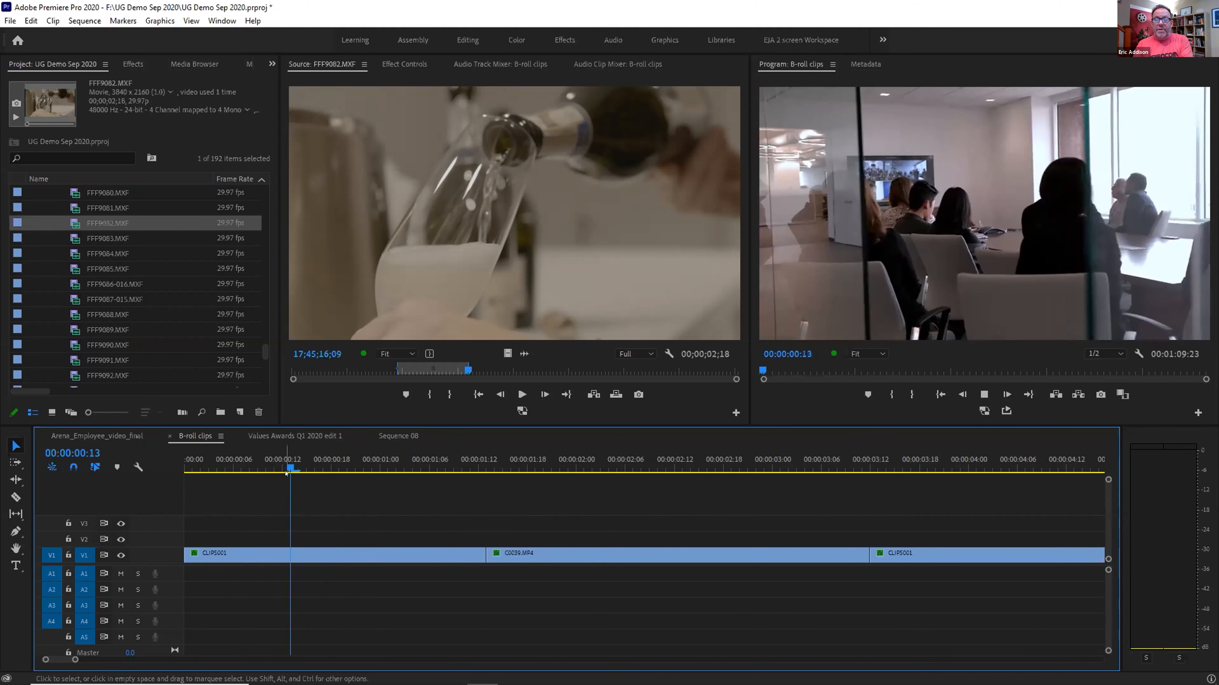
{"action": "key", "text": "space"}
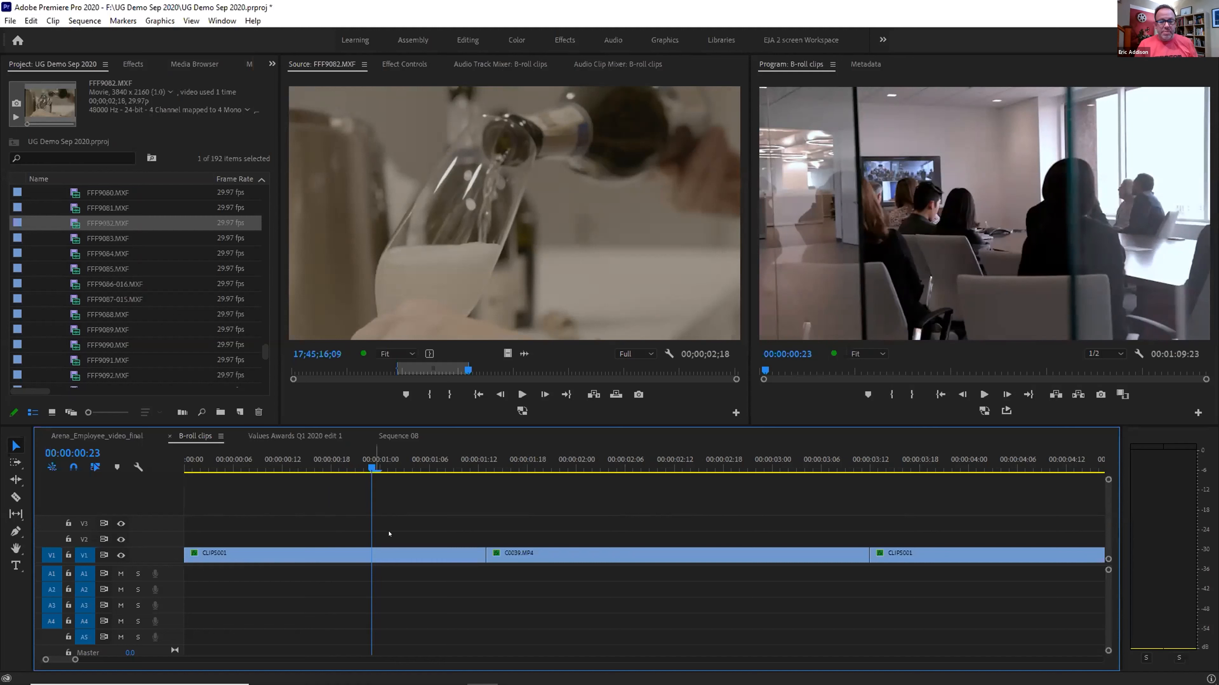
Razor the first CLIPS001 clip on V1 near the one-second mark
{"action": "key", "text": "c"}
{"action": "left_click", "coordinate": [372, 553]}
{"action": "left_click", "coordinate": [379, 557]}
Insert a frame hold segment into CLIPS001 one frame past the cut
{"action": "key", "text": "Right"}
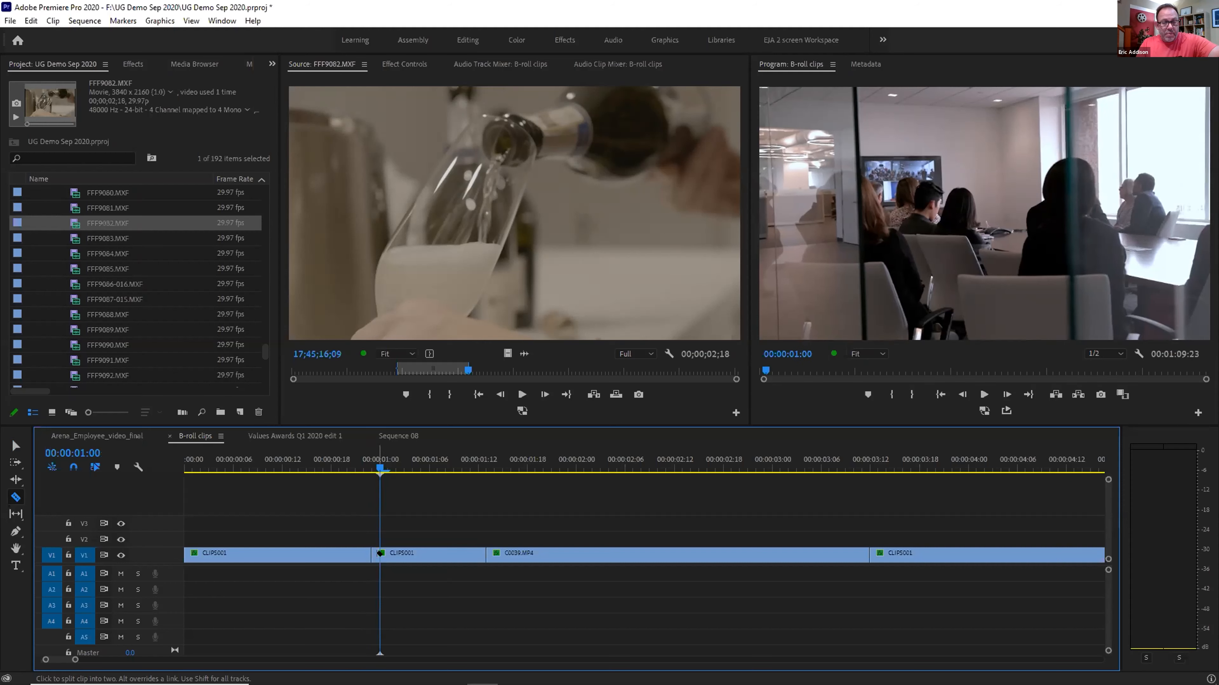
{"action": "key", "text": "v"}
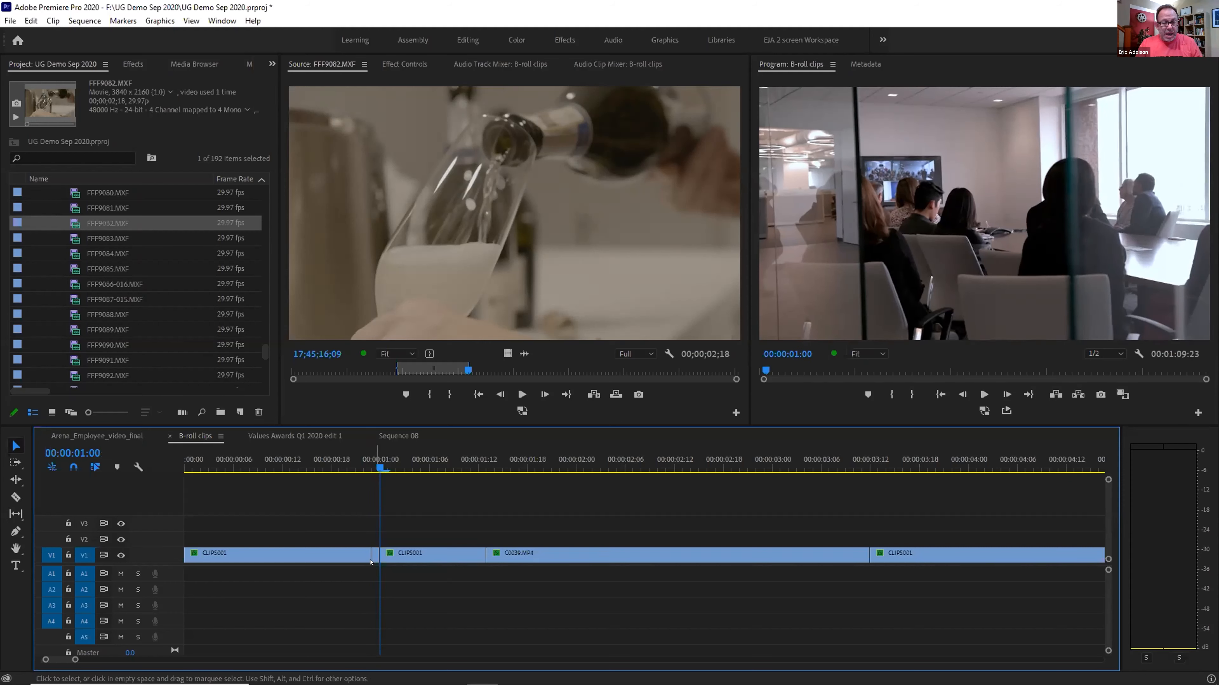
{"action": "right_click", "coordinate": [371, 561]}
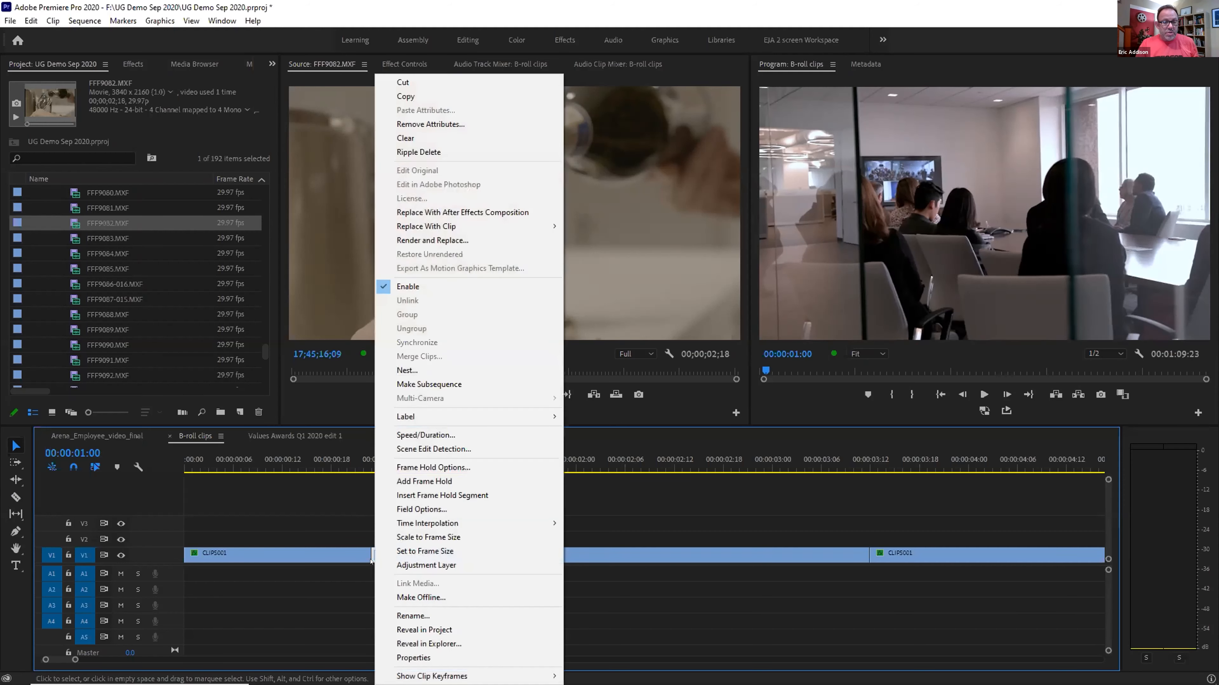
{"action": "left_click", "coordinate": [450, 495]}
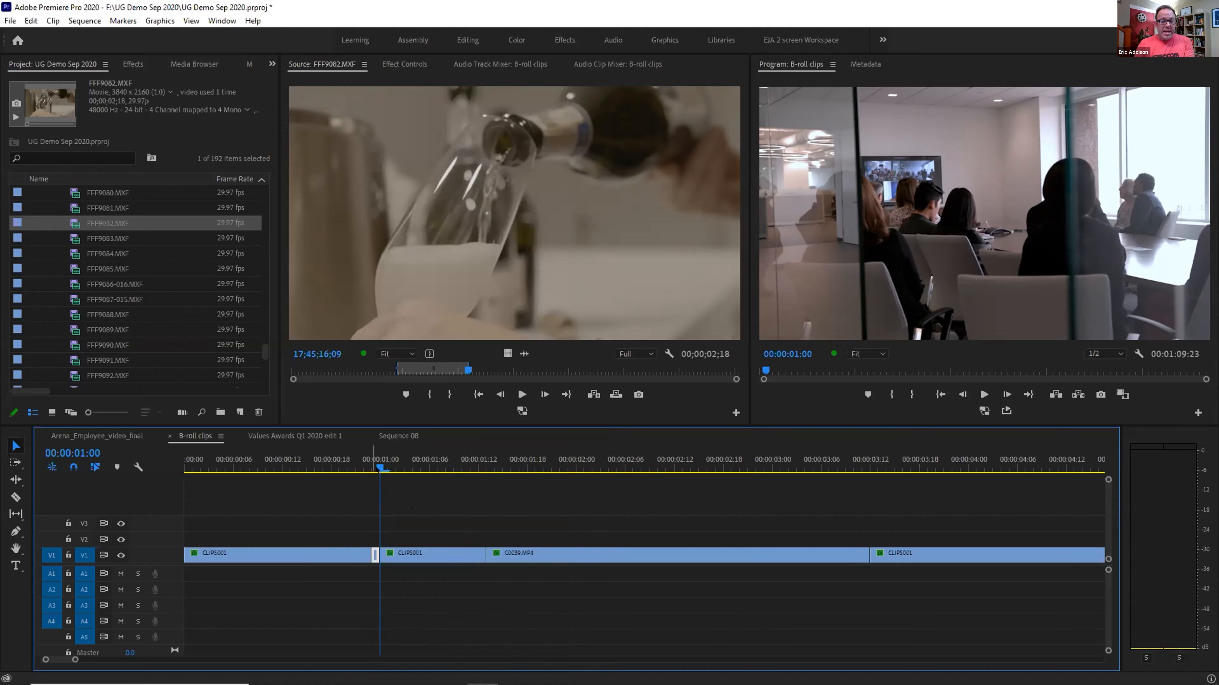
Zoom the timeline further and set the playhead to 00:00:00:22
{"action": "left_click_drag", "start_coordinate": [376, 469], "coordinate": [365, 468]}
{"action": "right_click", "coordinate": [375, 555]}
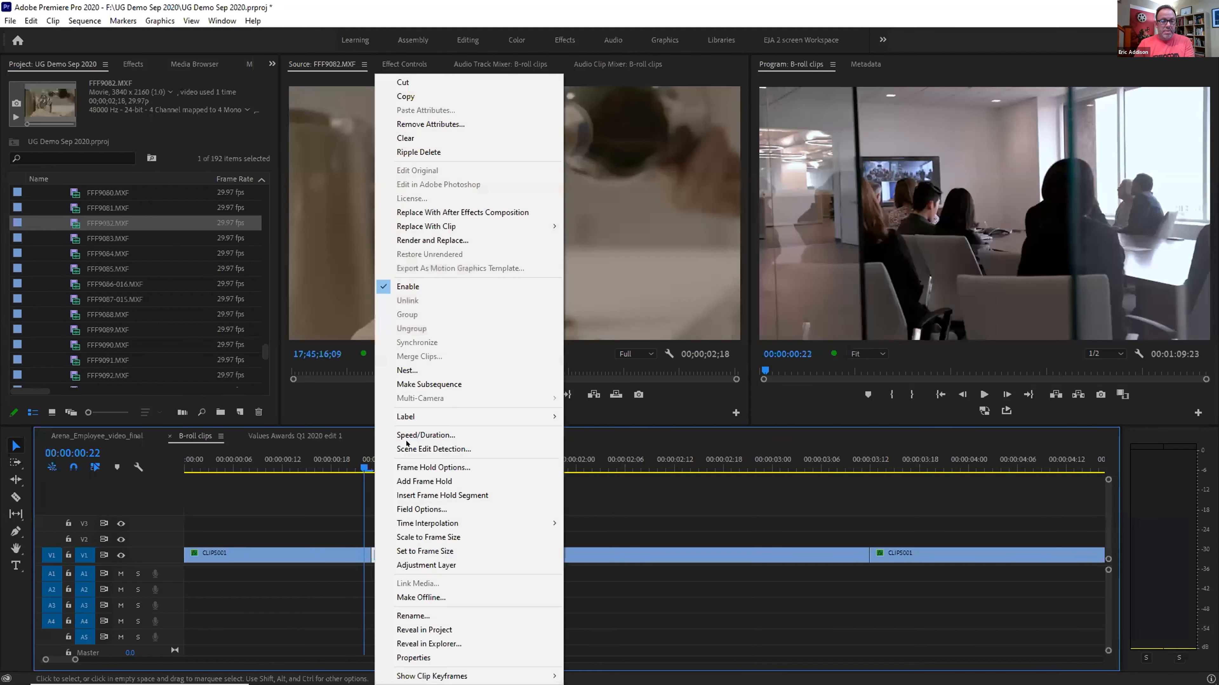
{"action": "key", "text": "Escape"}
{"action": "left_click", "coordinate": [388, 460]}
{"action": "key", "text": "="}
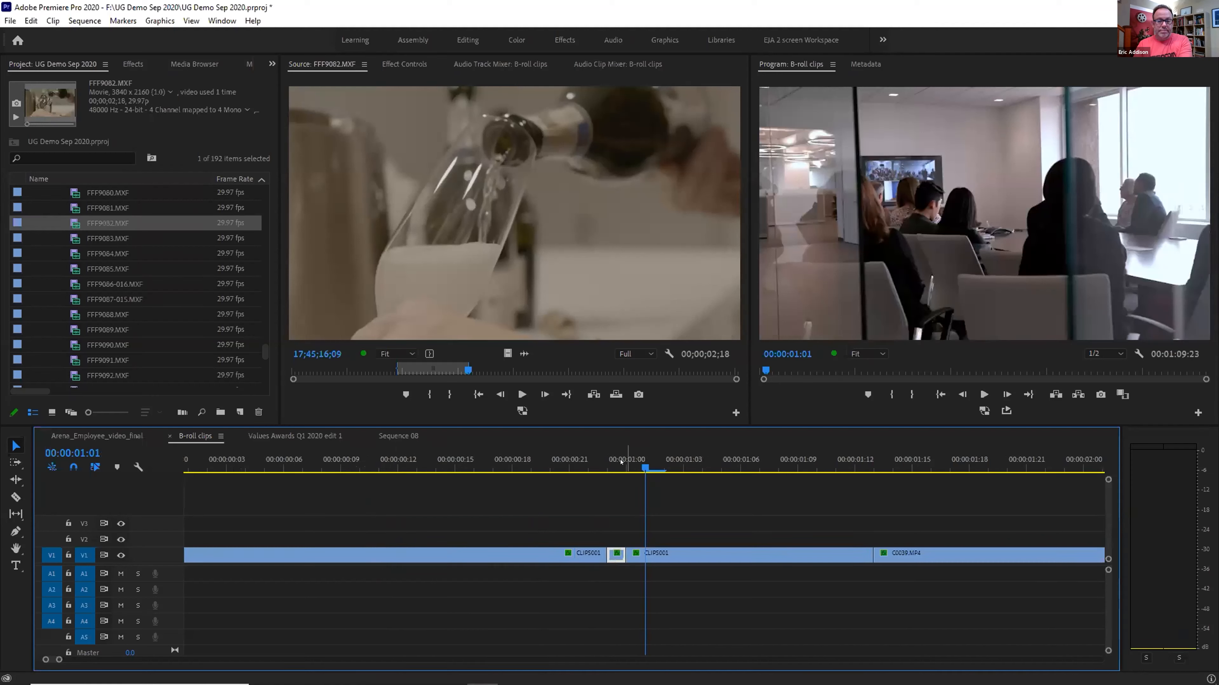
{"action": "left_click", "coordinate": [621, 460]}
{"action": "left_click_drag", "start_coordinate": [622, 460], "coordinate": [612, 452]}
{"action": "left_click", "coordinate": [598, 456]}
Insert a frame hold segment into the short CLIPS001 piece at 00:00:00:22
{"action": "left_click", "coordinate": [615, 553]}
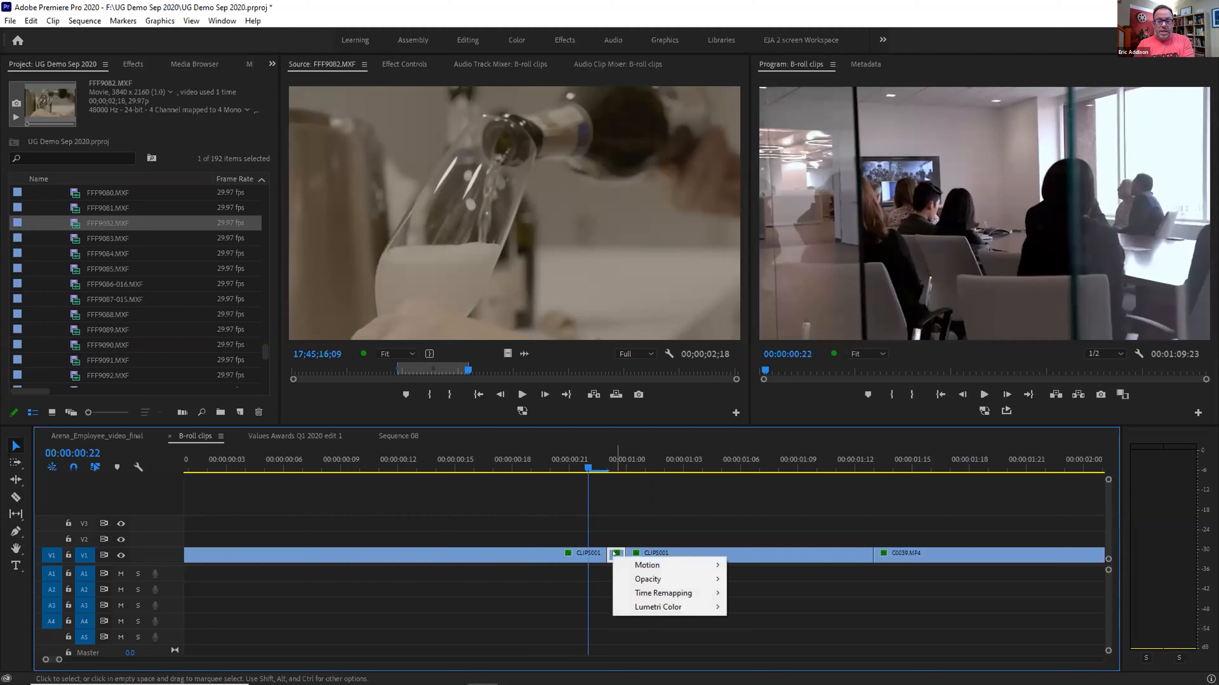
{"action": "left_click", "coordinate": [624, 541]}
{"action": "right_click", "coordinate": [617, 555]}
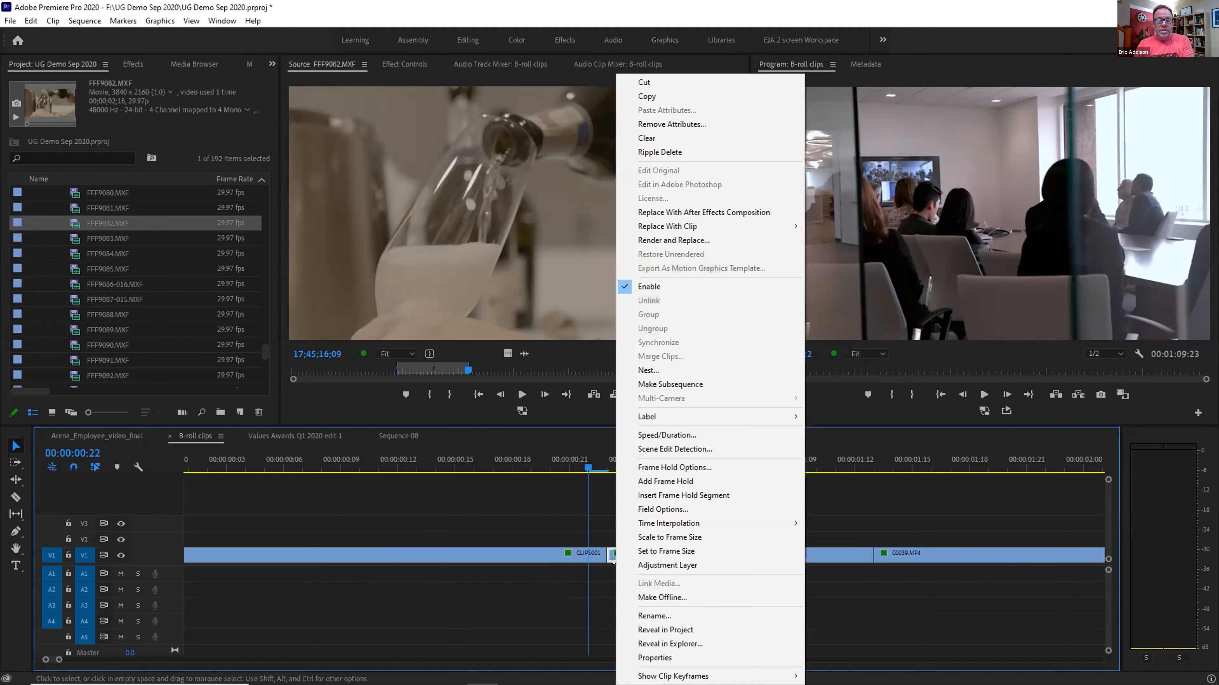
{"action": "left_click", "coordinate": [681, 495]}
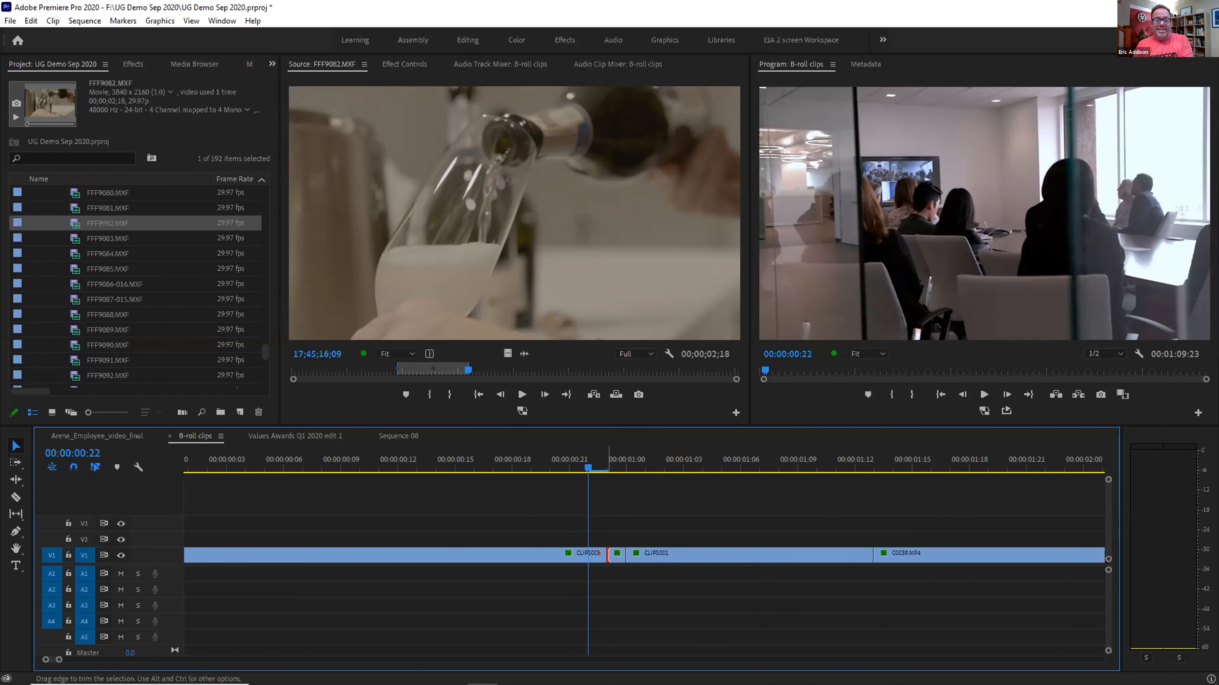
Undo that frame hold, then insert a frame hold segment into CLIPS001 again
{"action": "key", "text": "ctrl+z"}
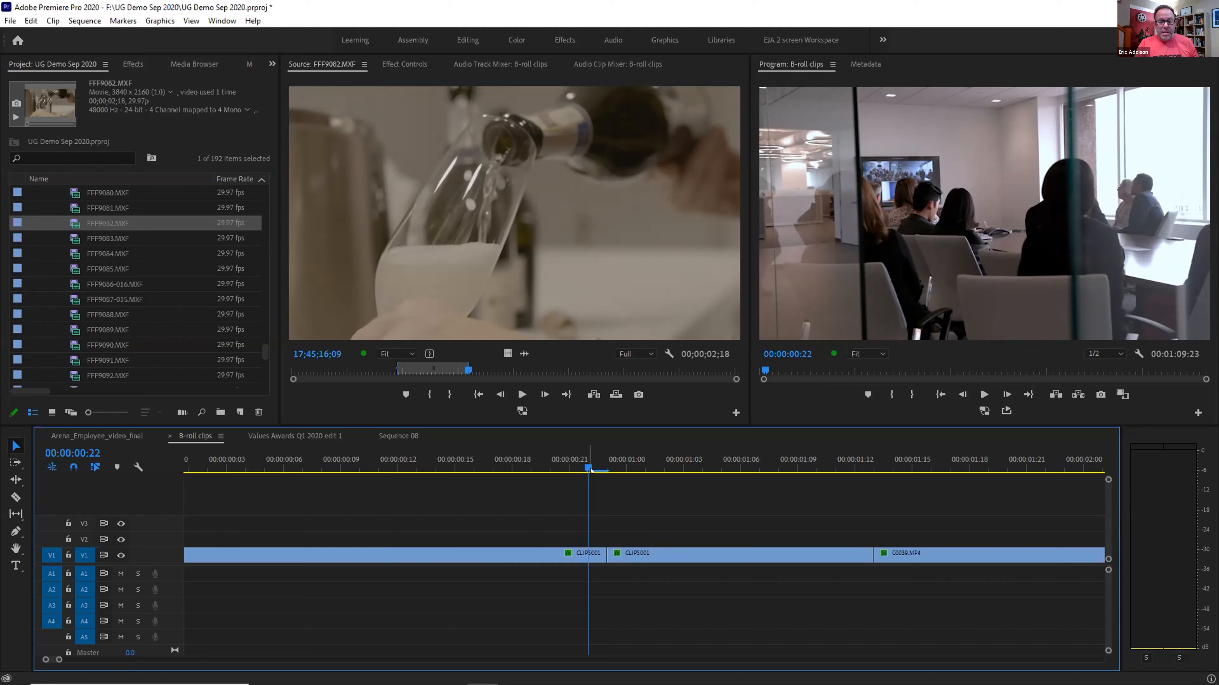
{"action": "right_click", "coordinate": [591, 554]}
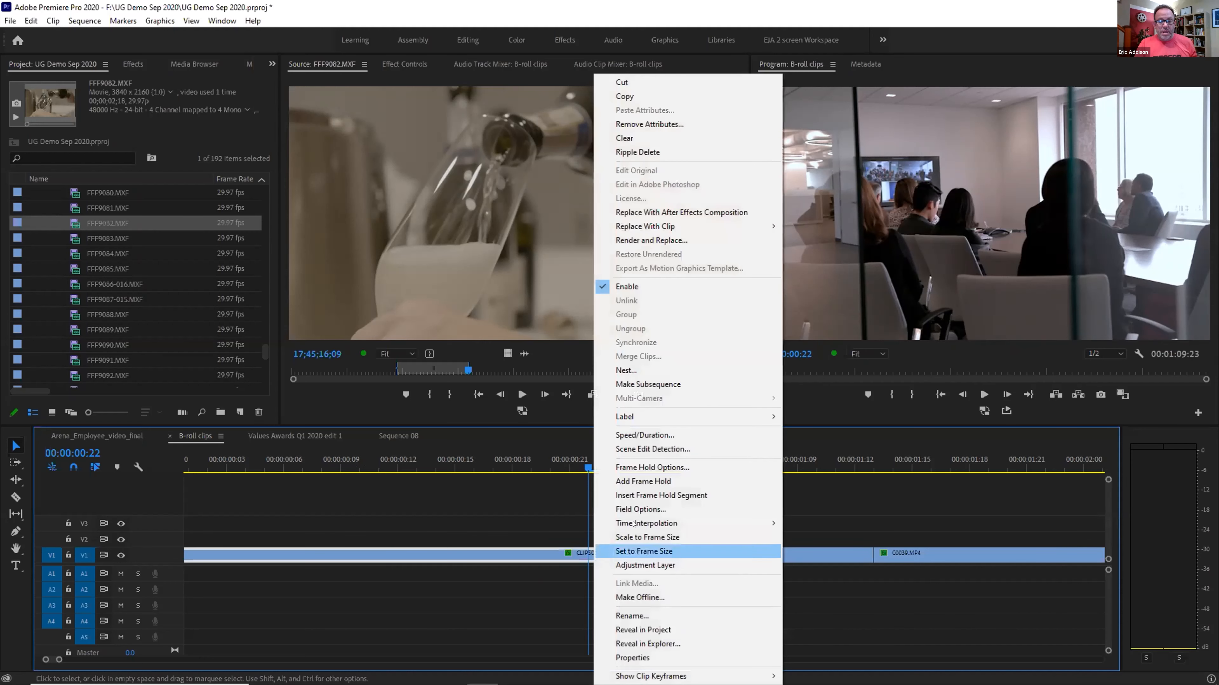
{"action": "left_click", "coordinate": [652, 496]}
Play through the frame hold, trim the second CLIPS001, then undo back to 1:09:23
{"action": "key", "text": "minus"}
{"action": "key", "text": "minus"}
{"action": "key", "text": "minus"}
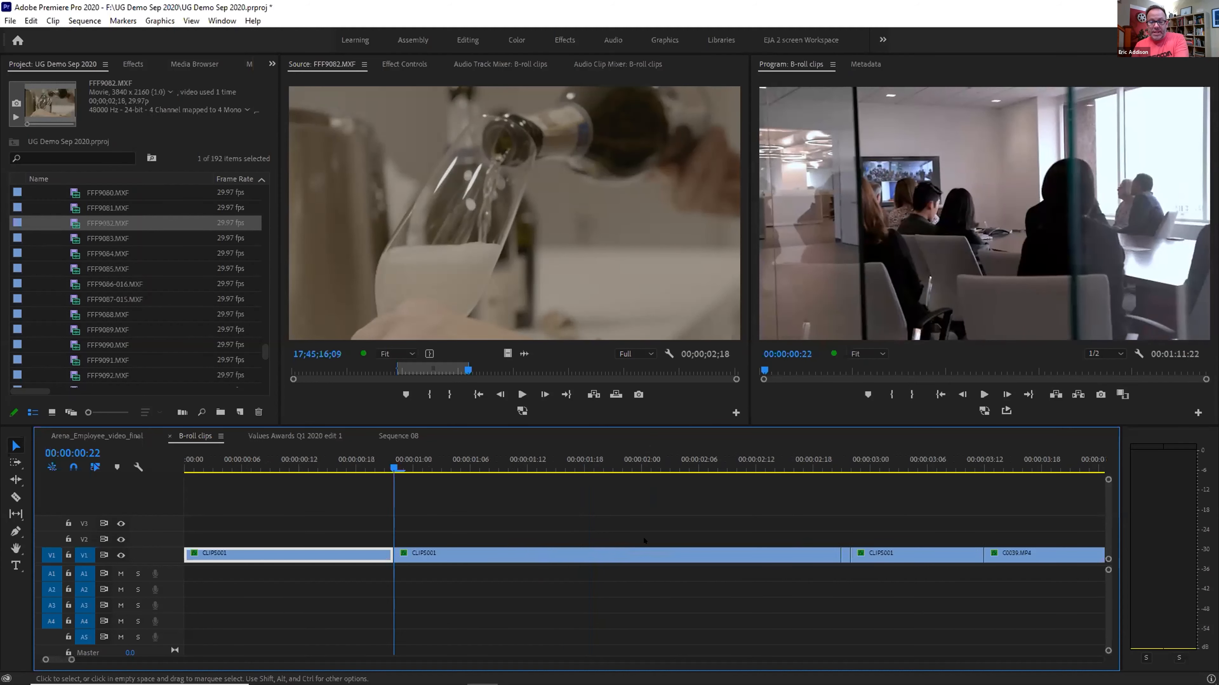
{"action": "key", "text": "equal"}
{"action": "left_click", "coordinate": [279, 468]}
{"action": "key", "text": "space"}
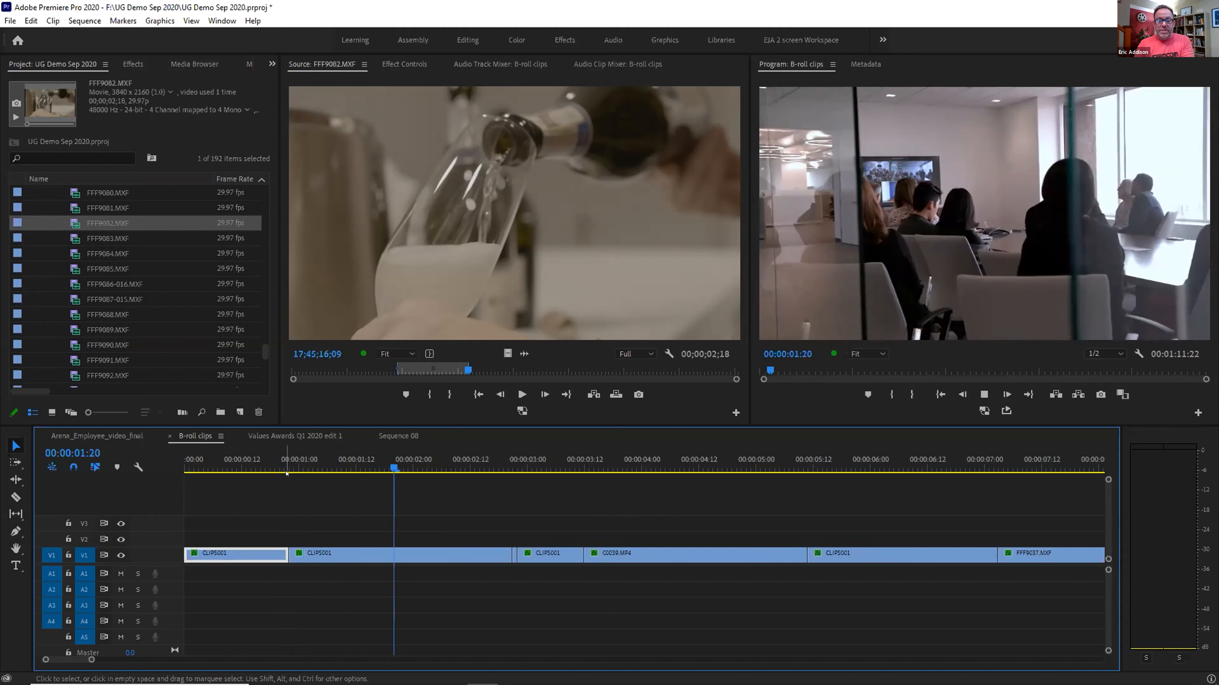
{"action": "key", "text": "space"}
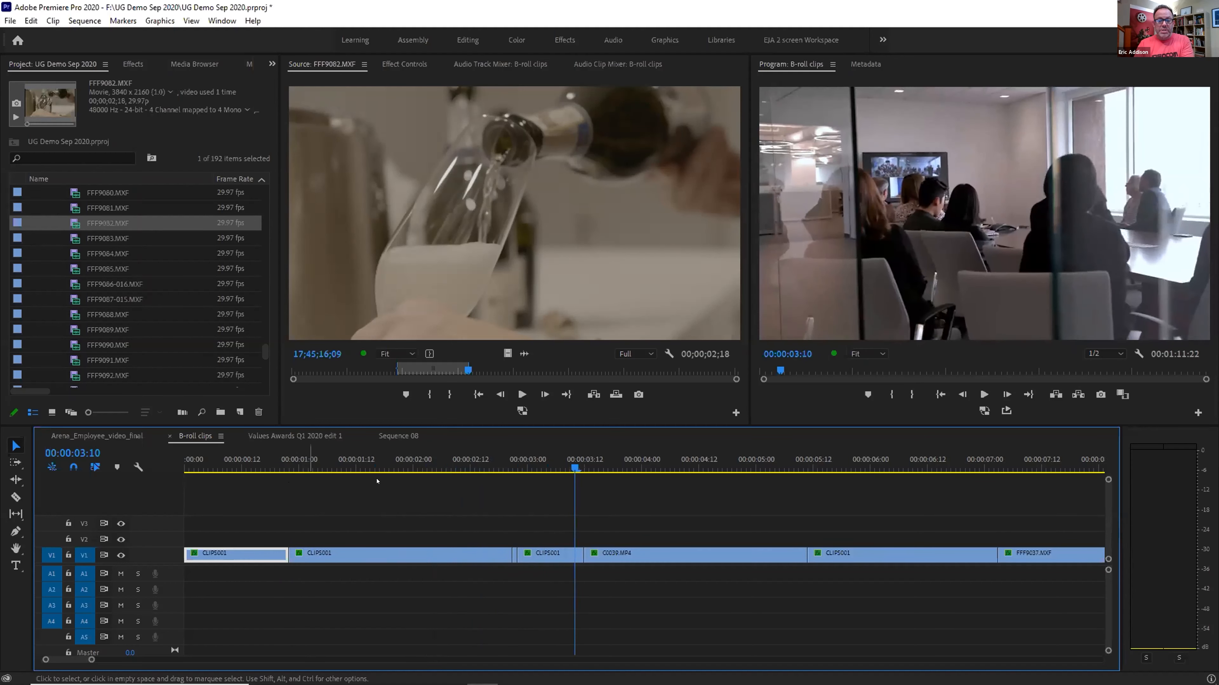
{"action": "left_click", "coordinate": [269, 455]}
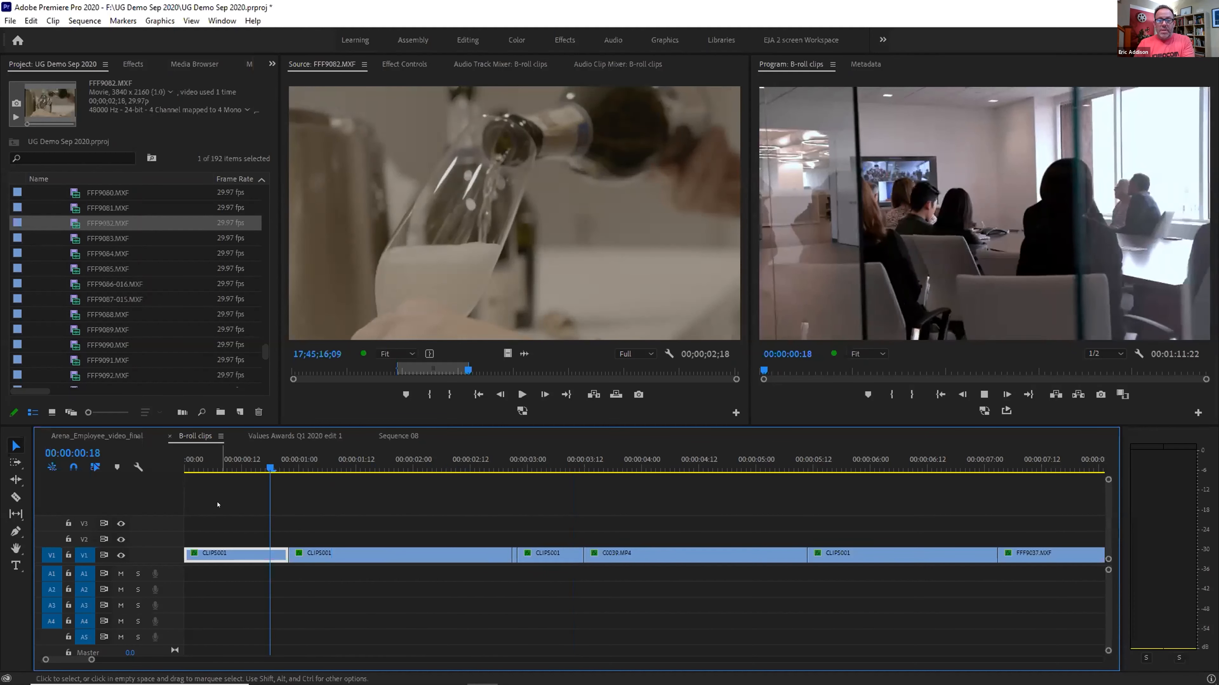
{"action": "key", "text": "space"}
{"action": "left_click_drag", "start_coordinate": [502, 555], "coordinate": [464, 557]}
{"action": "key", "text": "ctrl+z"}
{"action": "key", "text": "ctrl+z"}
{"action": "key", "text": "ctrl+z"}
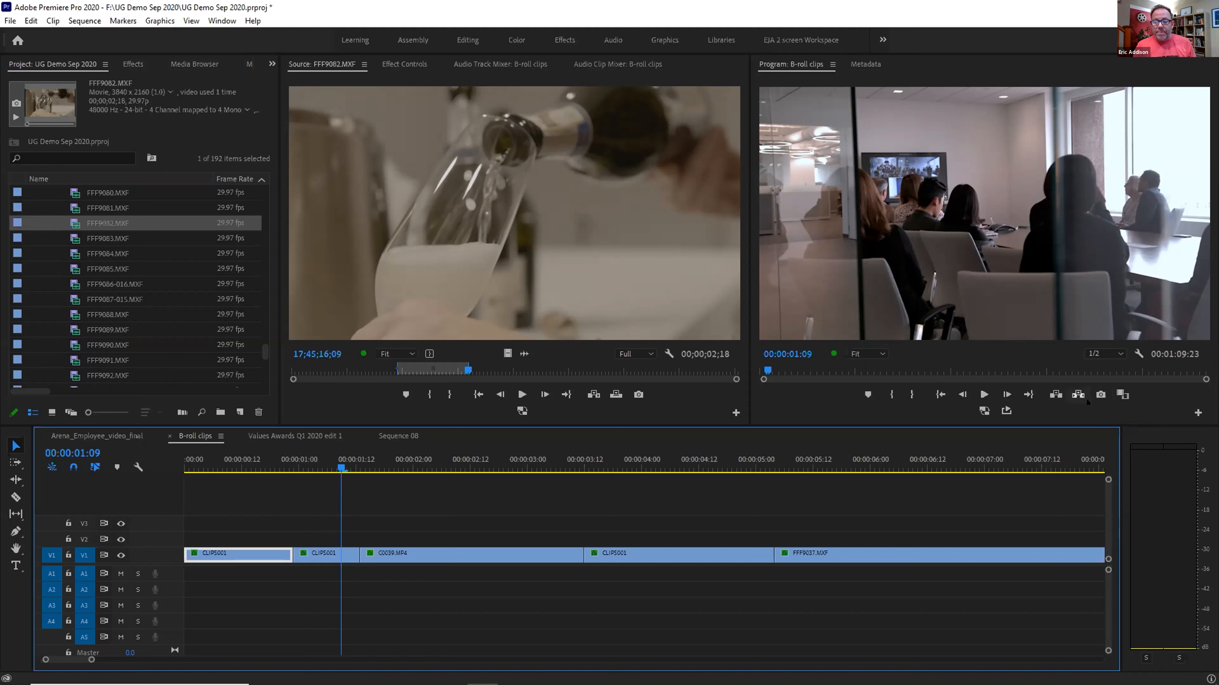
Check Speed/Duration, then set the first CLIPS001's Frame Hold Options to Hold On Source Timecode
{"action": "left_click", "coordinate": [308, 554]}
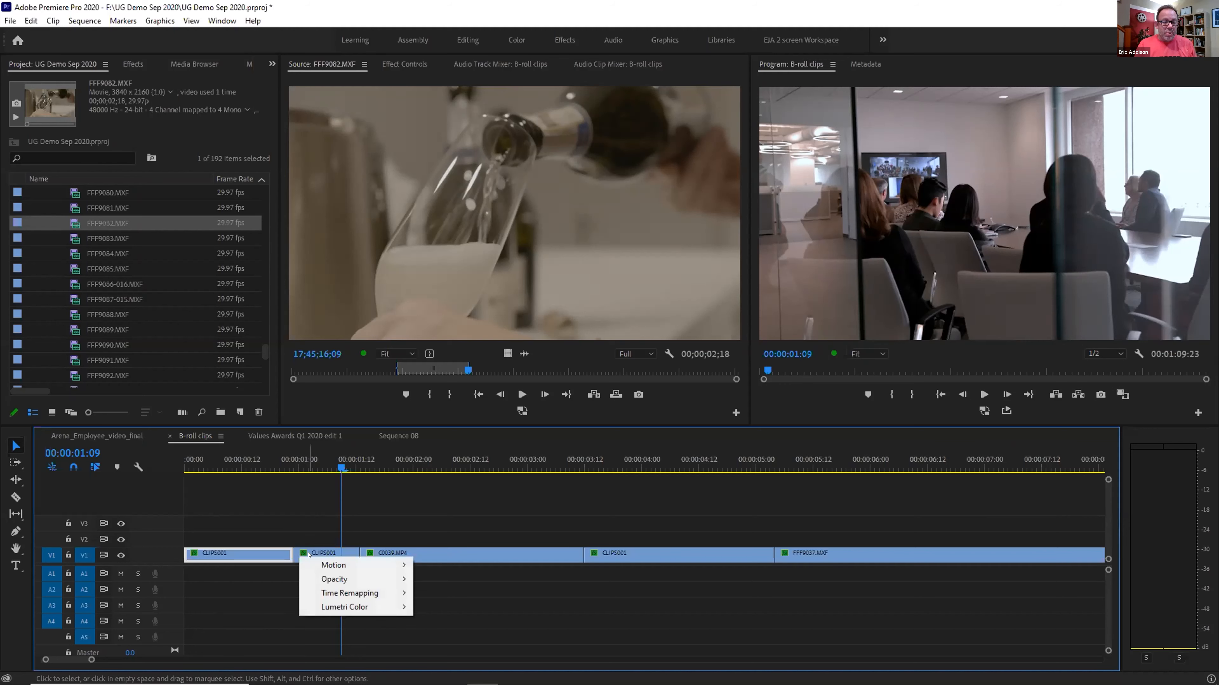
{"action": "right_click", "coordinate": [238, 552]}
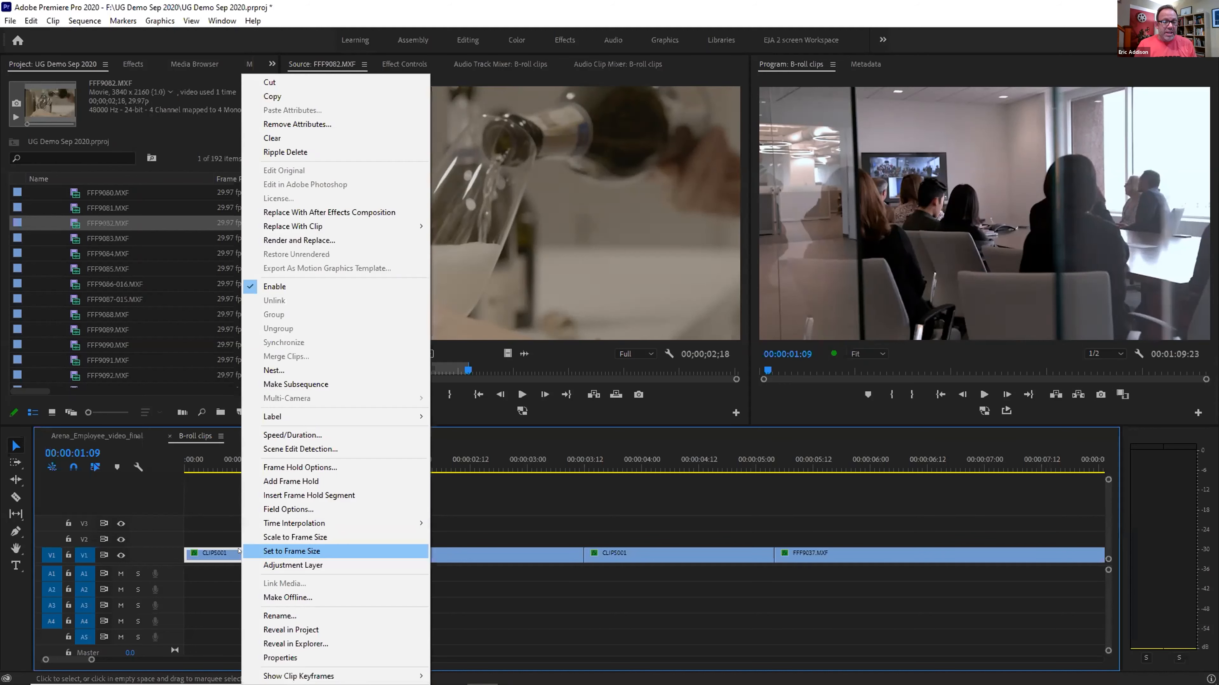
{"action": "left_click", "coordinate": [286, 436]}
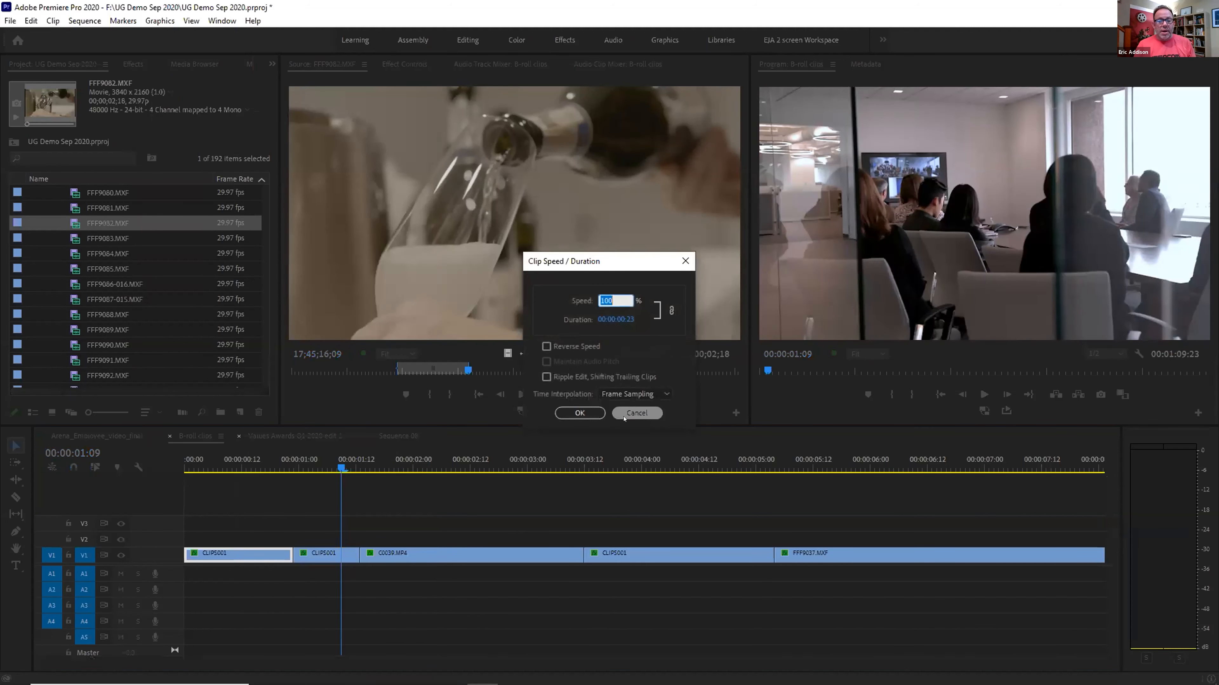
{"action": "left_click", "coordinate": [637, 413]}
{"action": "right_click", "coordinate": [280, 555]}
{"action": "left_click", "coordinate": [347, 468]}
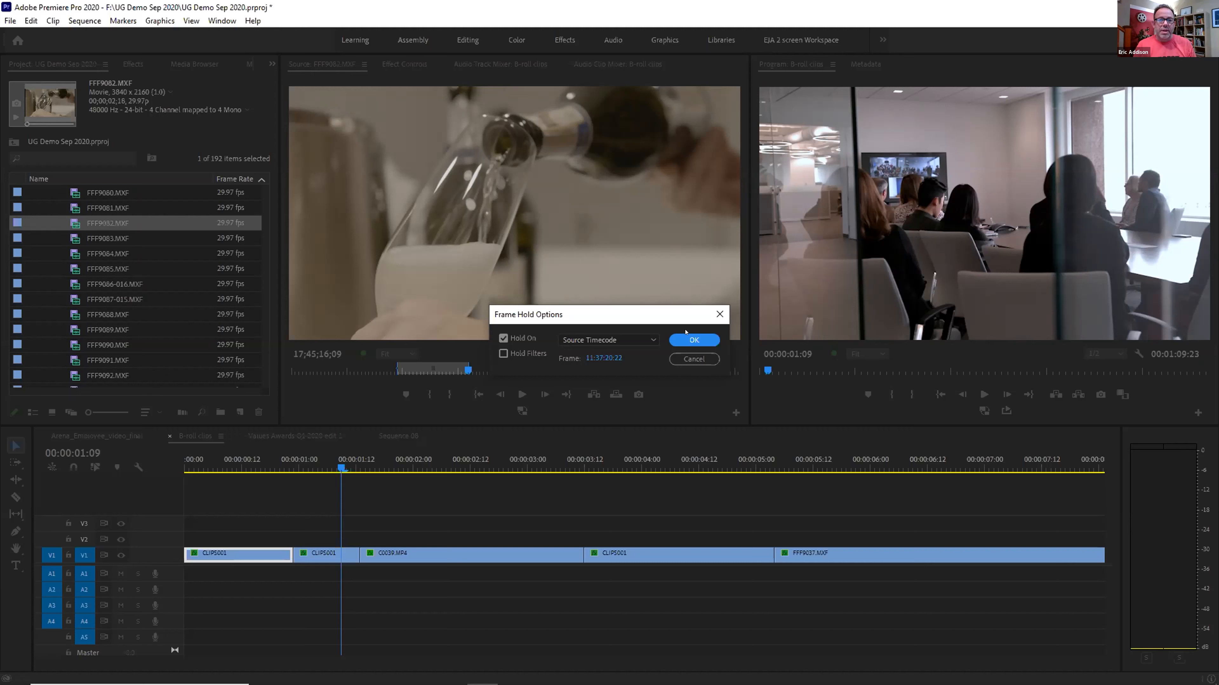
{"action": "left_click", "coordinate": [691, 340]}
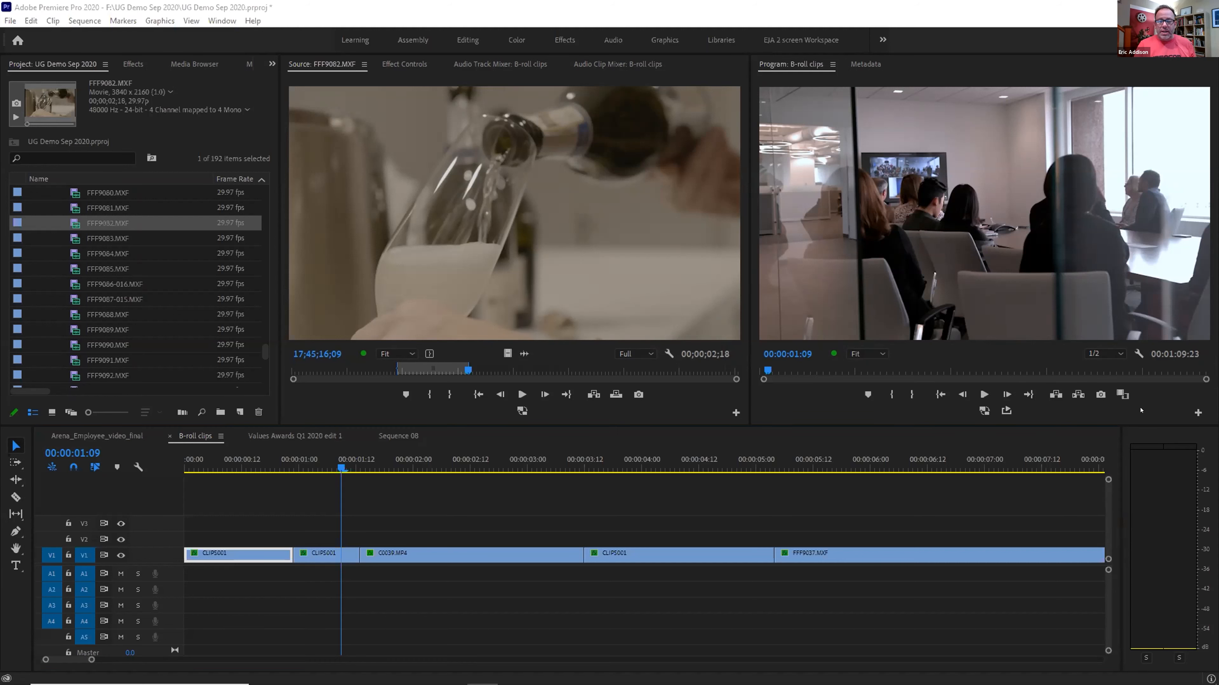
{"action": "left_click", "coordinate": [194, 448]}
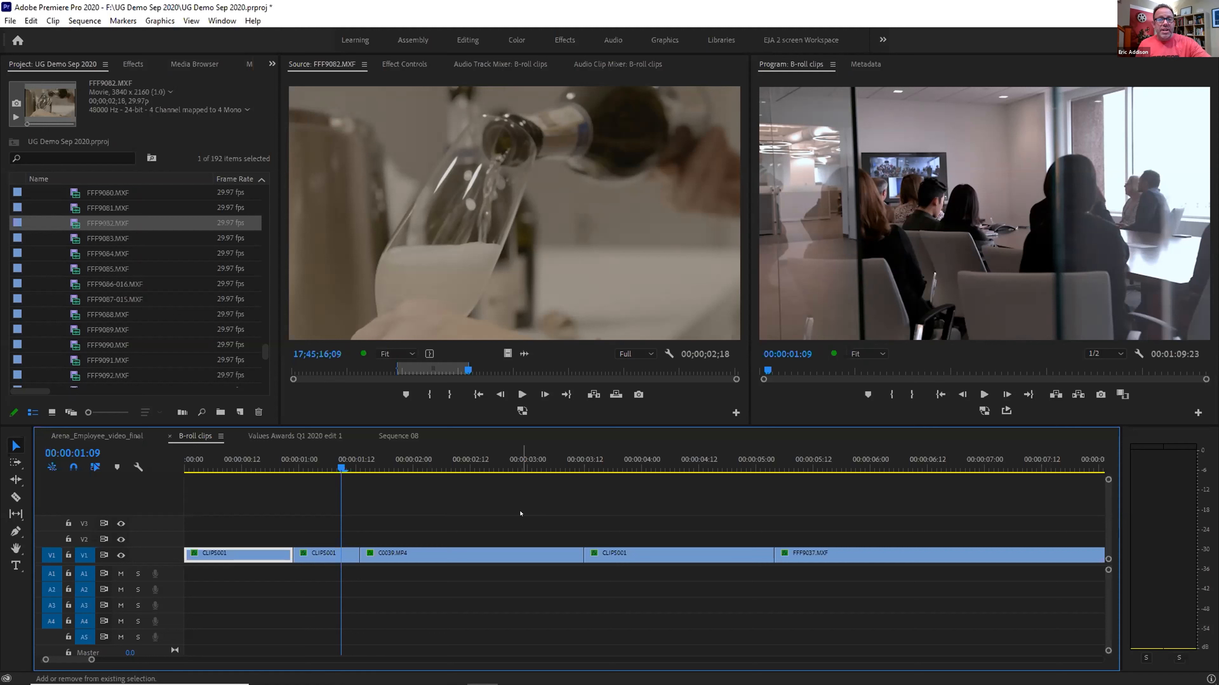
{"action": "key", "text": "shift+1"}
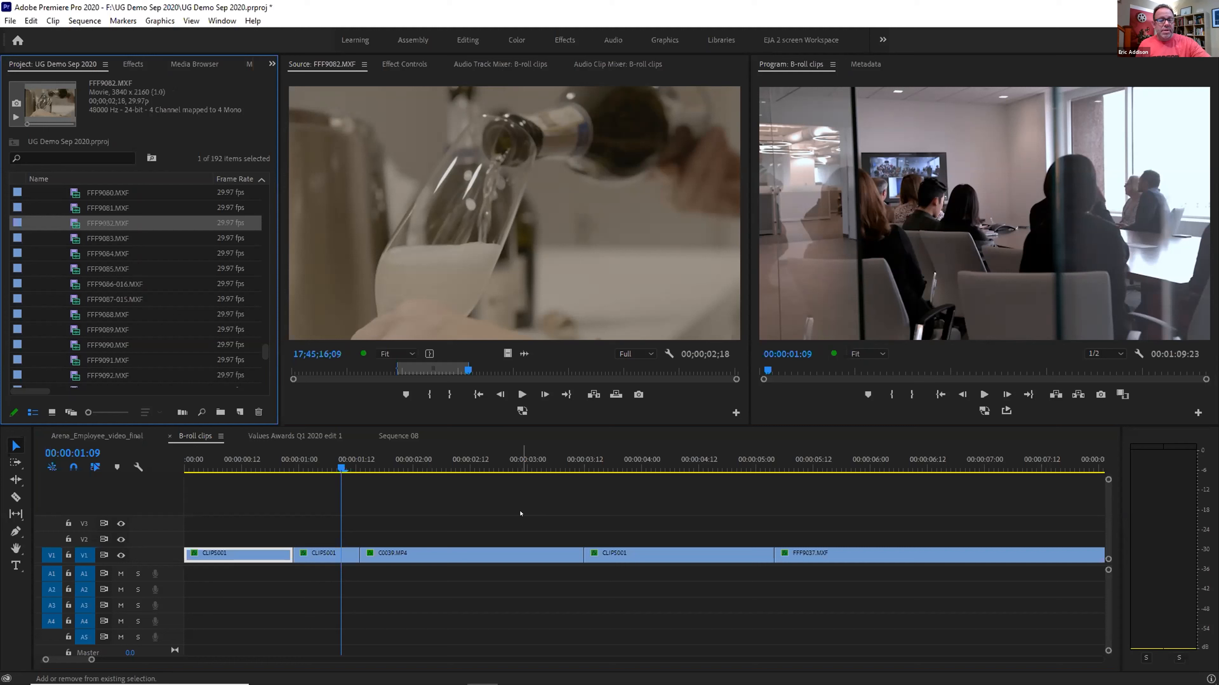
{"action": "key", "text": "shift+2"}
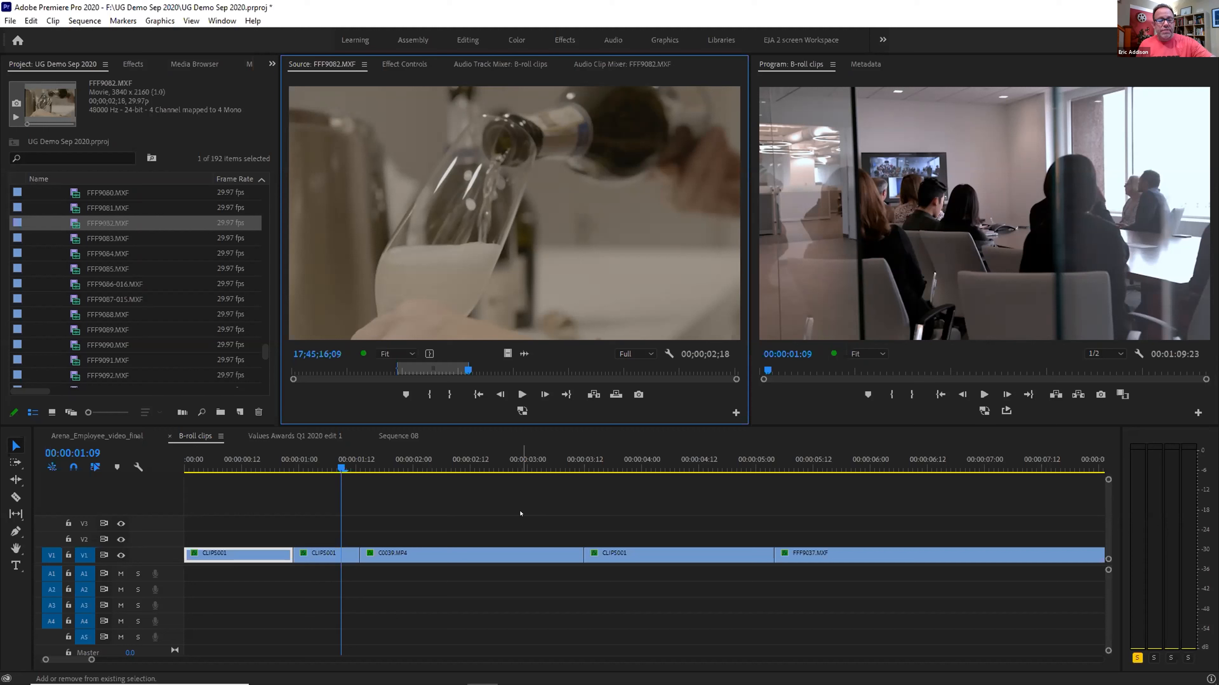
{"action": "key", "text": "shift+3"}
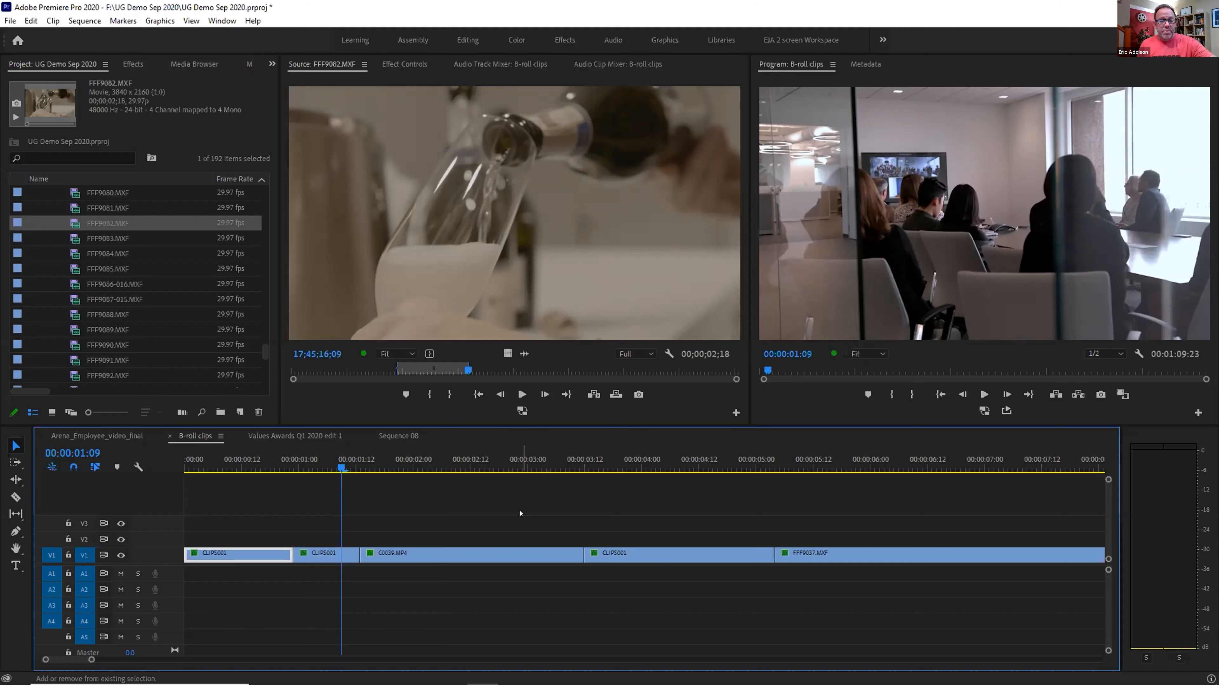
Cycle through the open sequences back to B-roll clips, then save the project
{"action": "key", "text": "shift+3"}
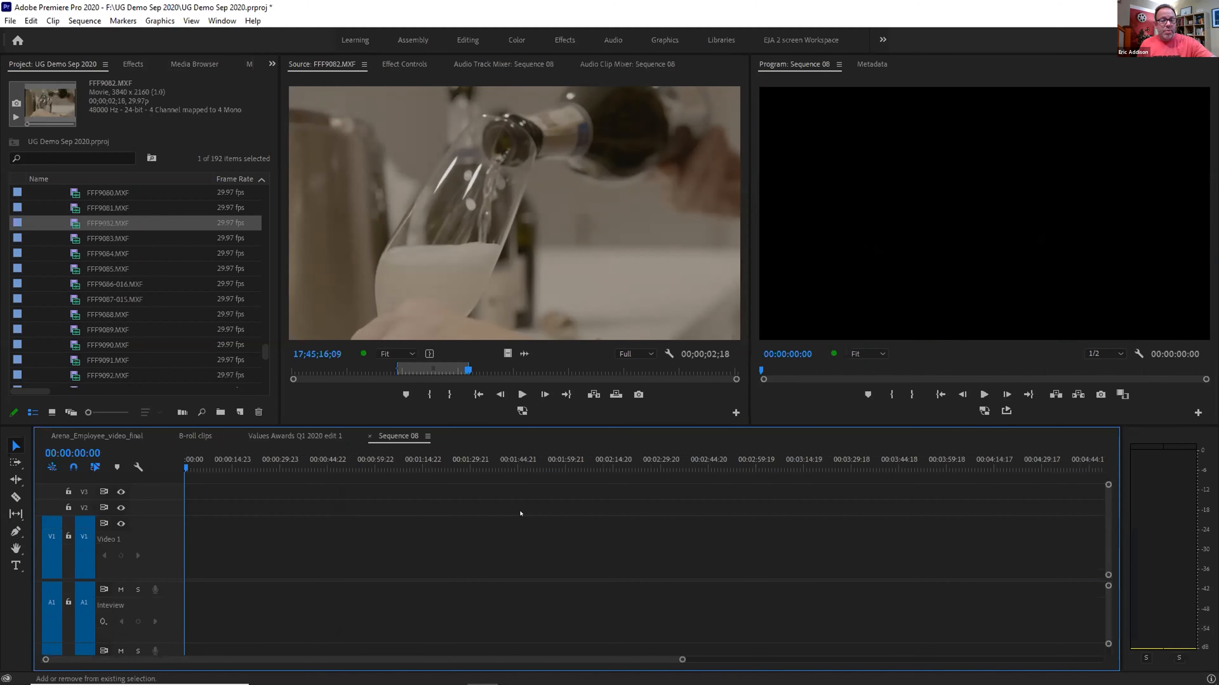
{"action": "key", "text": "shift+3"}
{"action": "key", "text": "shift+3"}
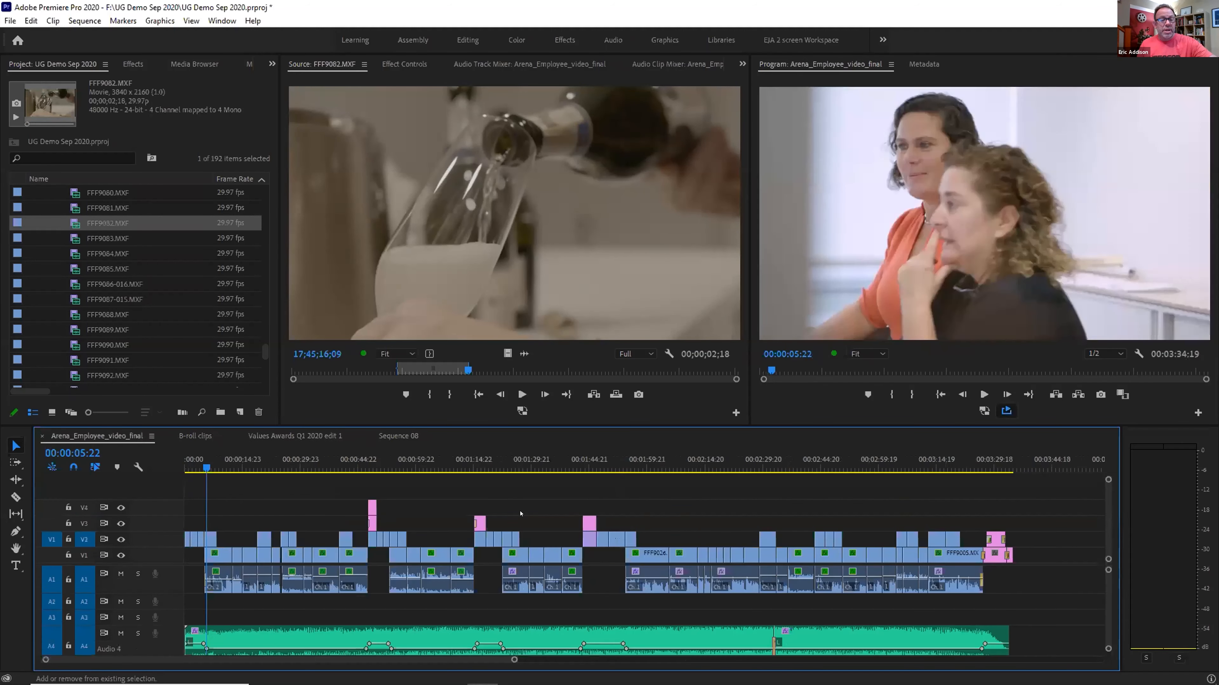
{"action": "key", "text": "shift+3"}
{"action": "key", "text": "shift+3"}
{"action": "key", "text": "shift+3"}
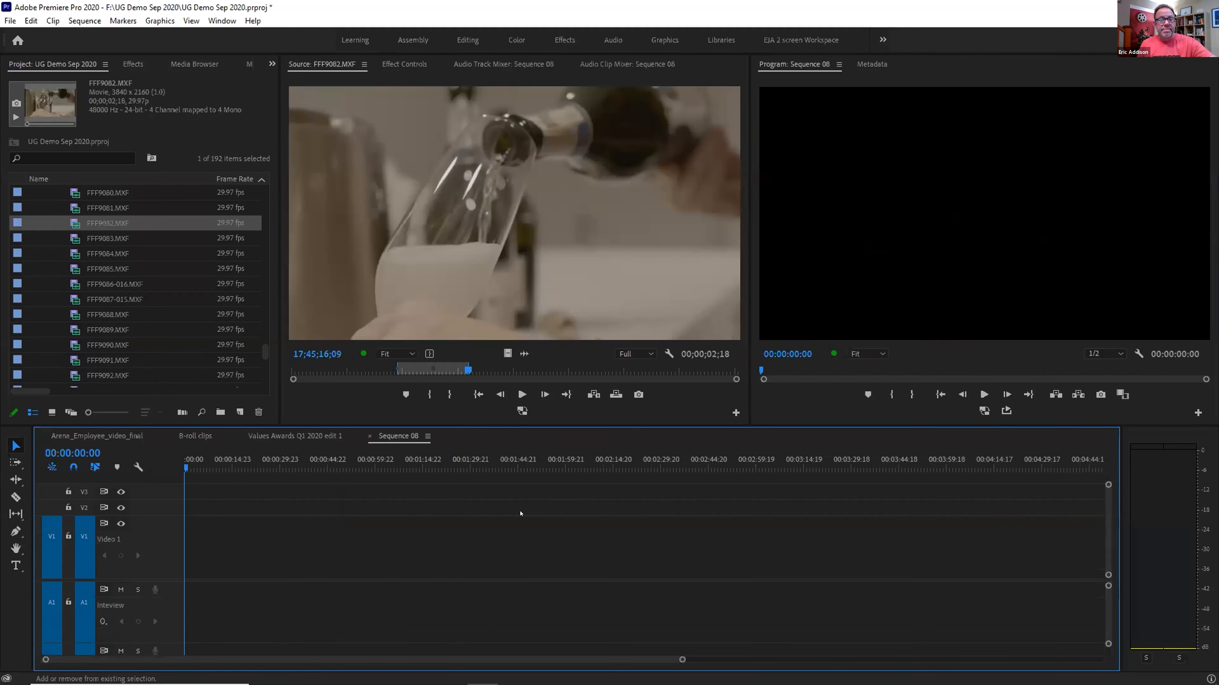
{"action": "key", "text": "shift+3"}
{"action": "key", "text": "shift+3"}
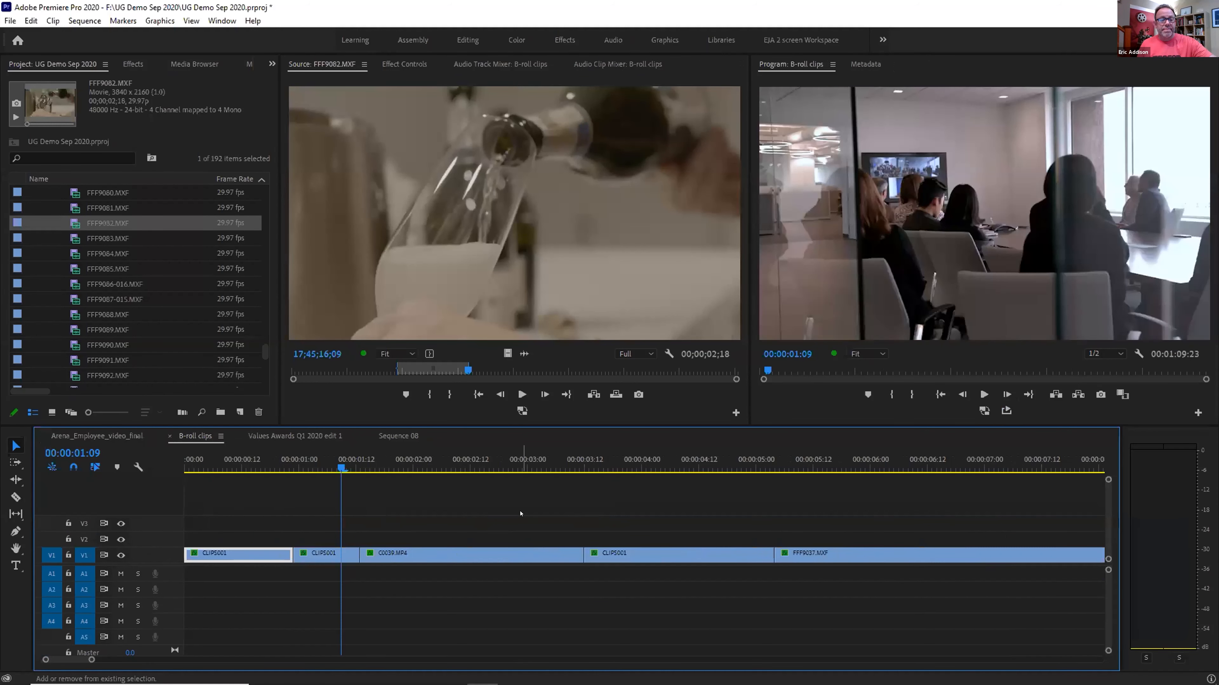
{"action": "key", "text": "shift+1"}
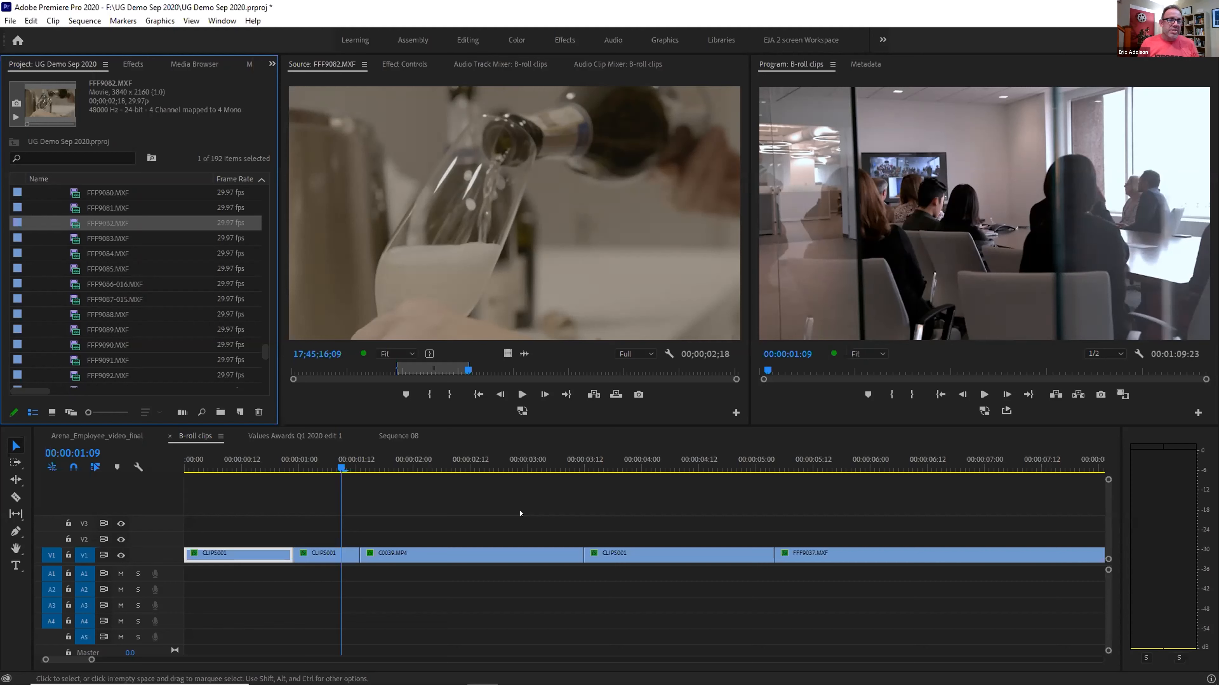
{"action": "key", "text": "ctrl+s"}
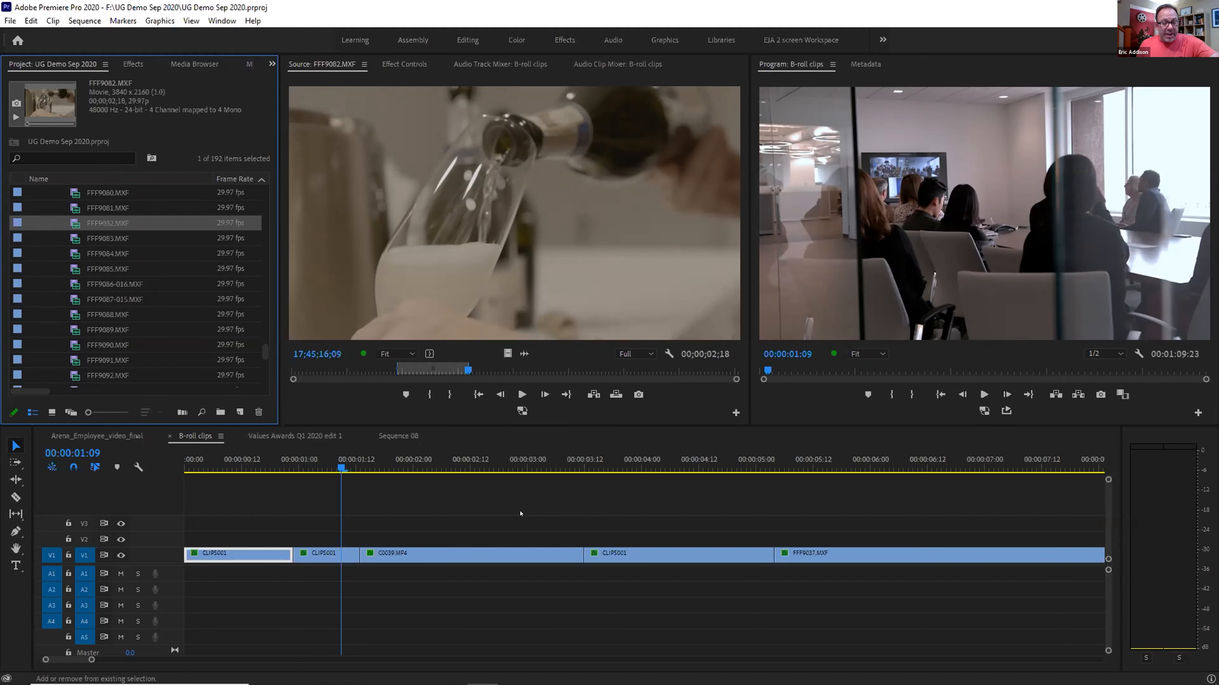
Cycle the panels to the Media Browser and the B-roll clips Audio Clip Mixer
{"action": "key", "text": "shift+5"}
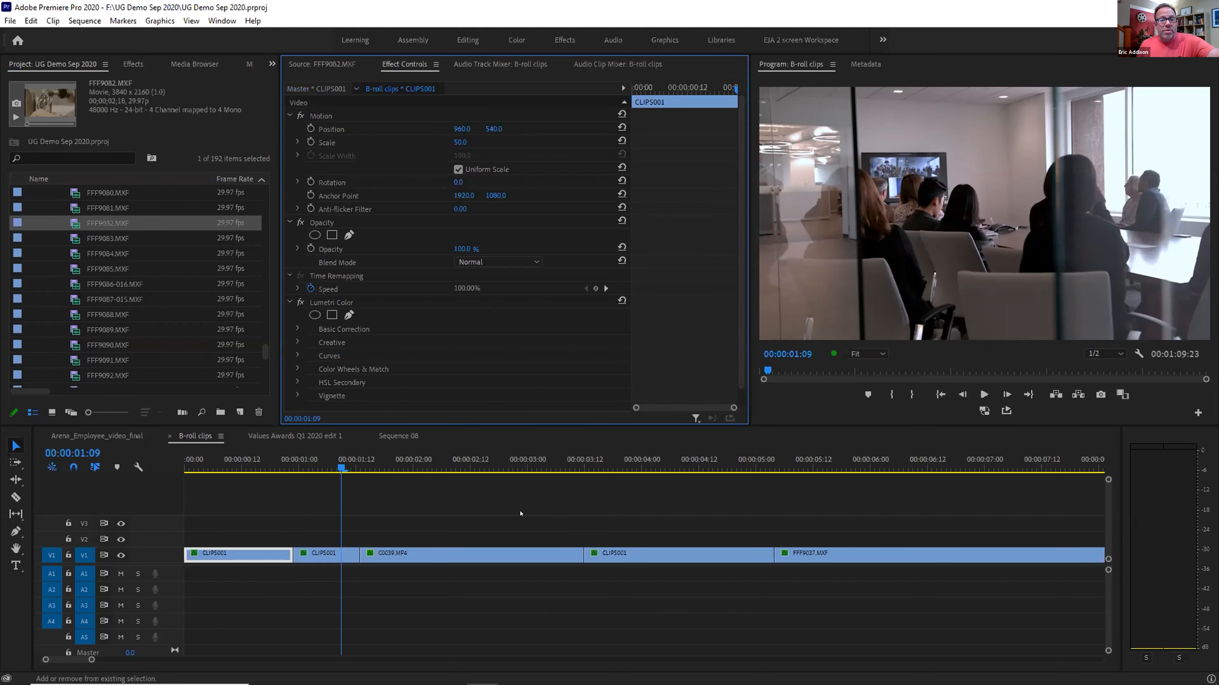
{"action": "key", "text": "shift+6"}
{"action": "key", "text": "shift+8"}
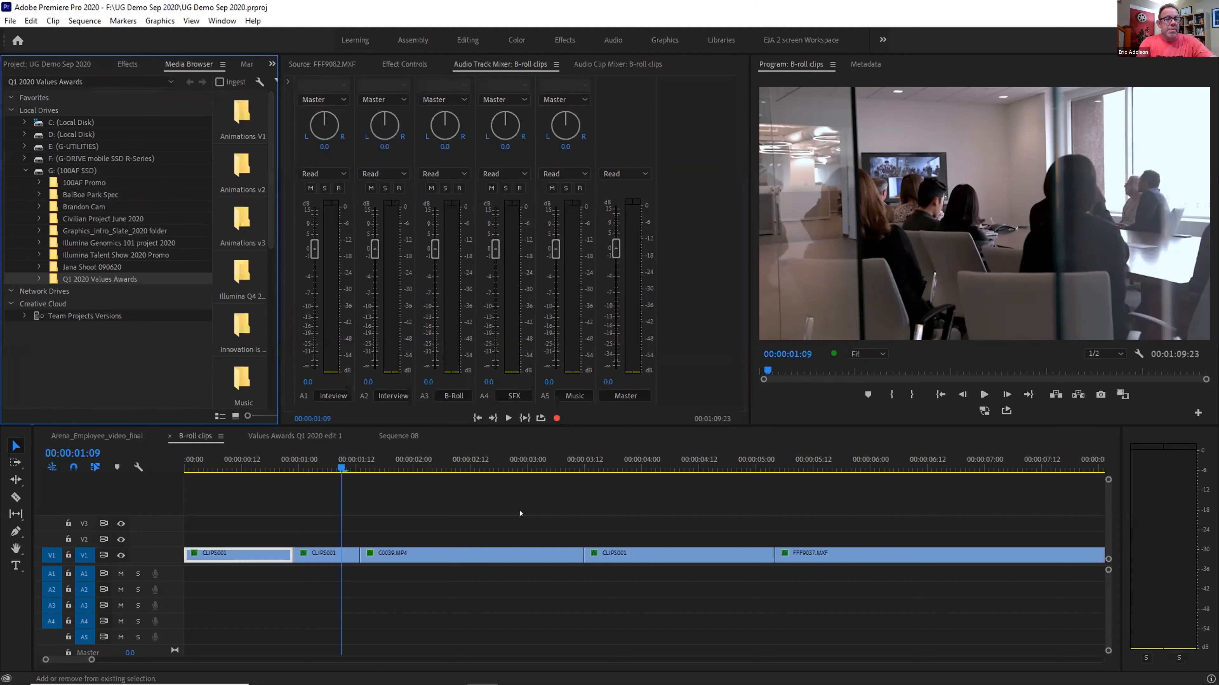
{"action": "key", "text": "shift+9"}
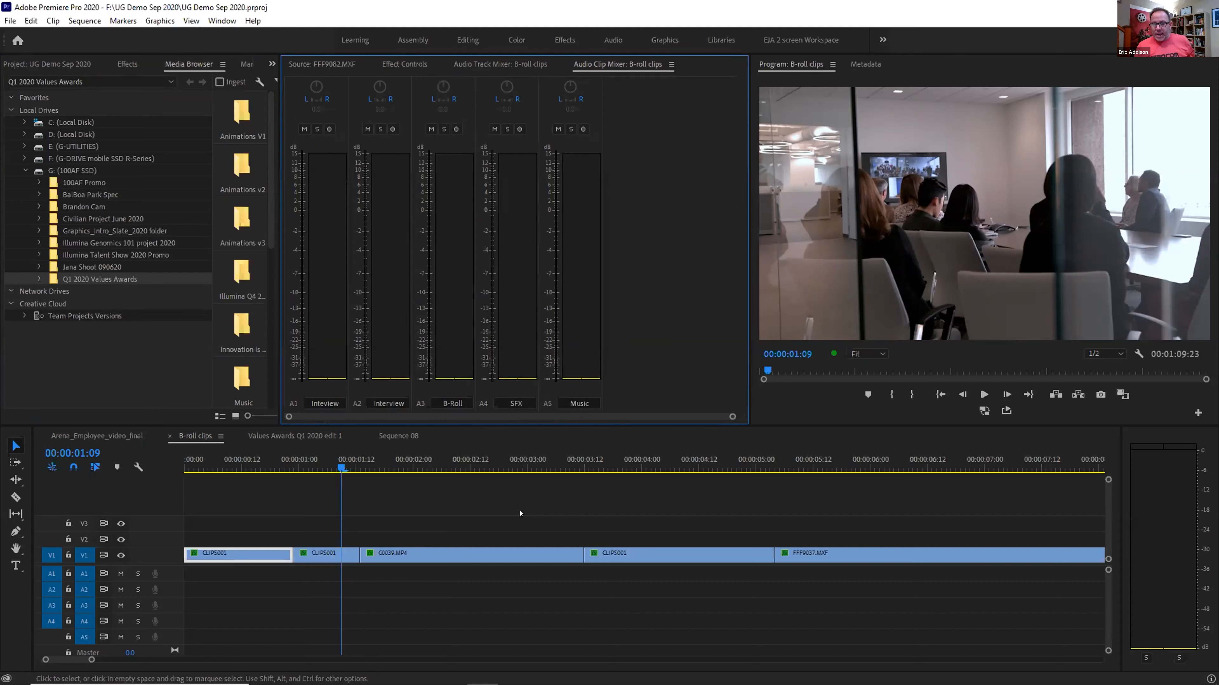
{"action": "scroll", "coordinate": [523, 514], "scroll_direction": "down", "scroll_amount": 1}
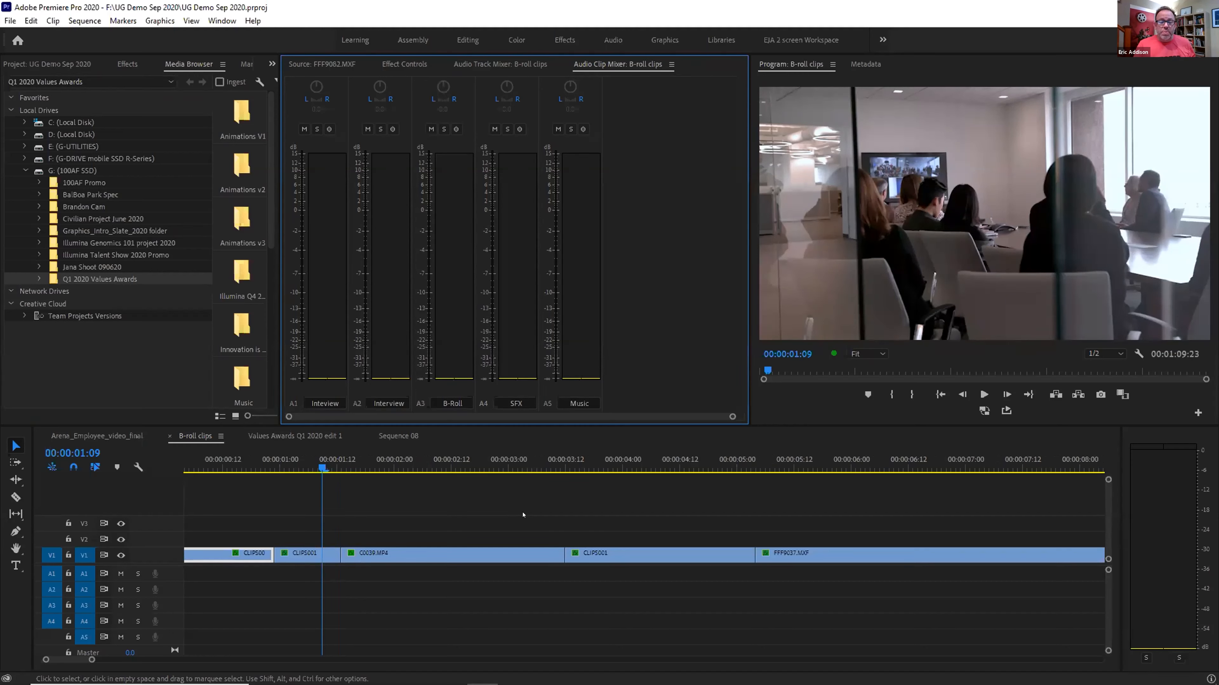
Switch back to the Project panel's clip list and open the panel overflow menu
{"action": "key", "text": "shift+1"}
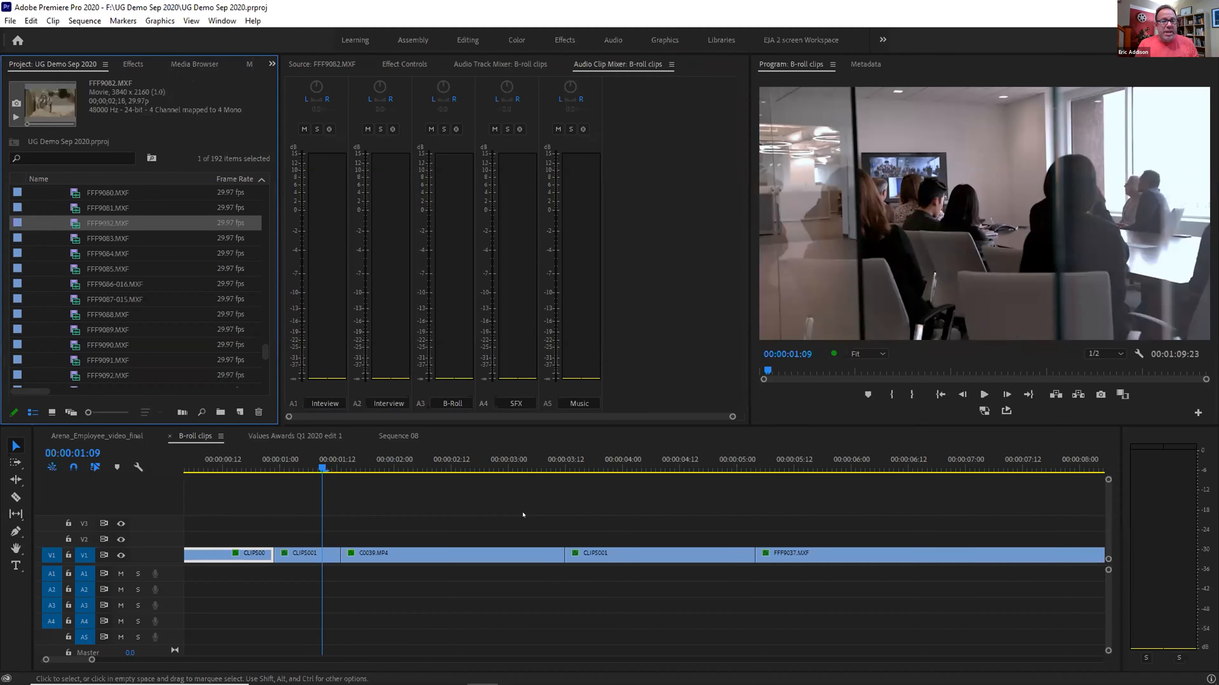
{"action": "left_click", "coordinate": [439, 434]}
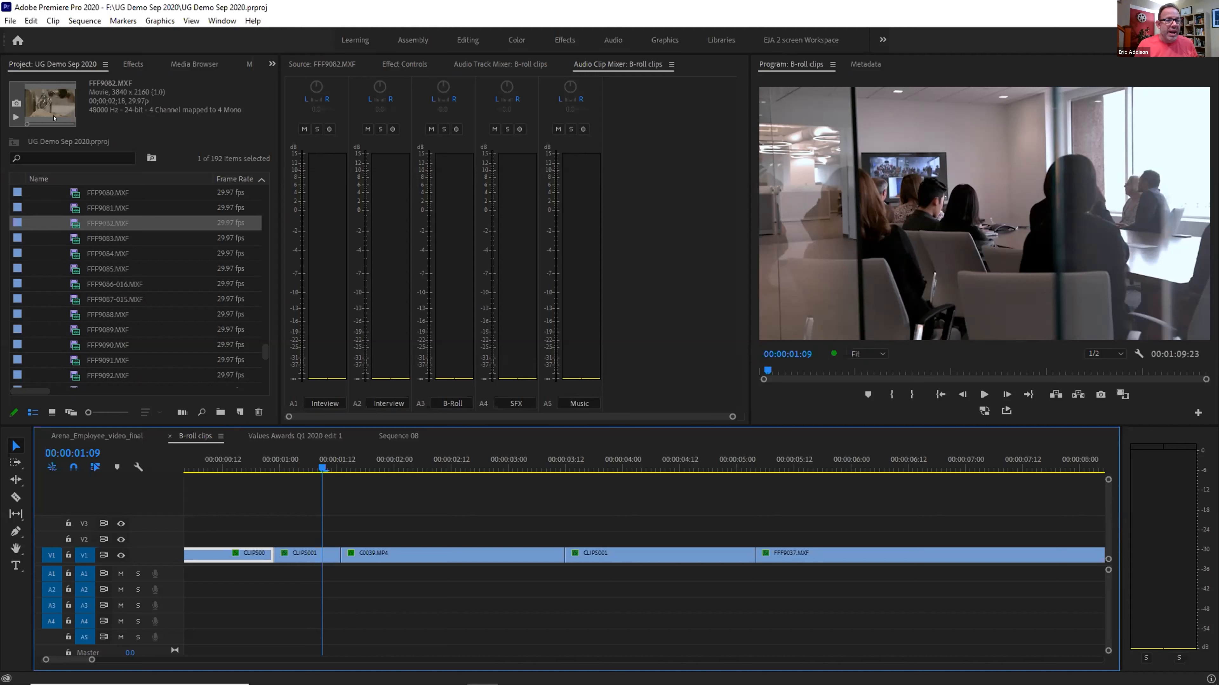
{"action": "left_click", "coordinate": [271, 64]}
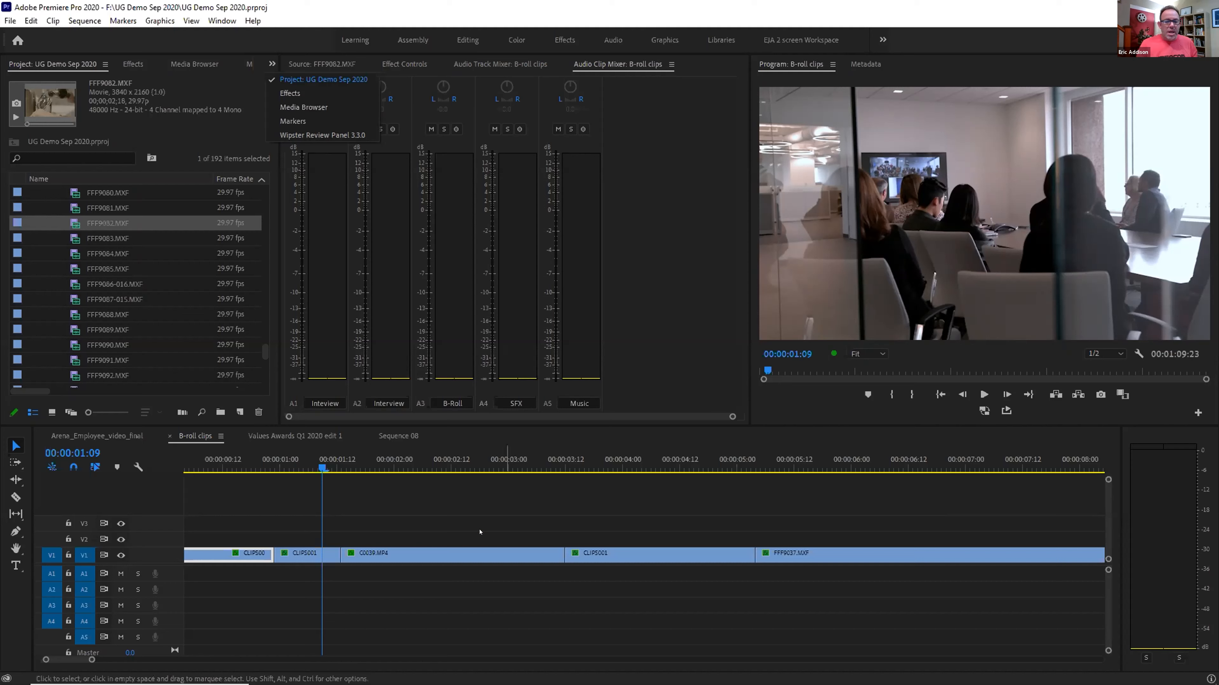
Zoom in near the first cut and insert a frame hold segment into CLIPS001
{"action": "left_click", "coordinate": [292, 464]}
{"action": "left_click_drag", "start_coordinate": [287, 463], "coordinate": [274, 463]}
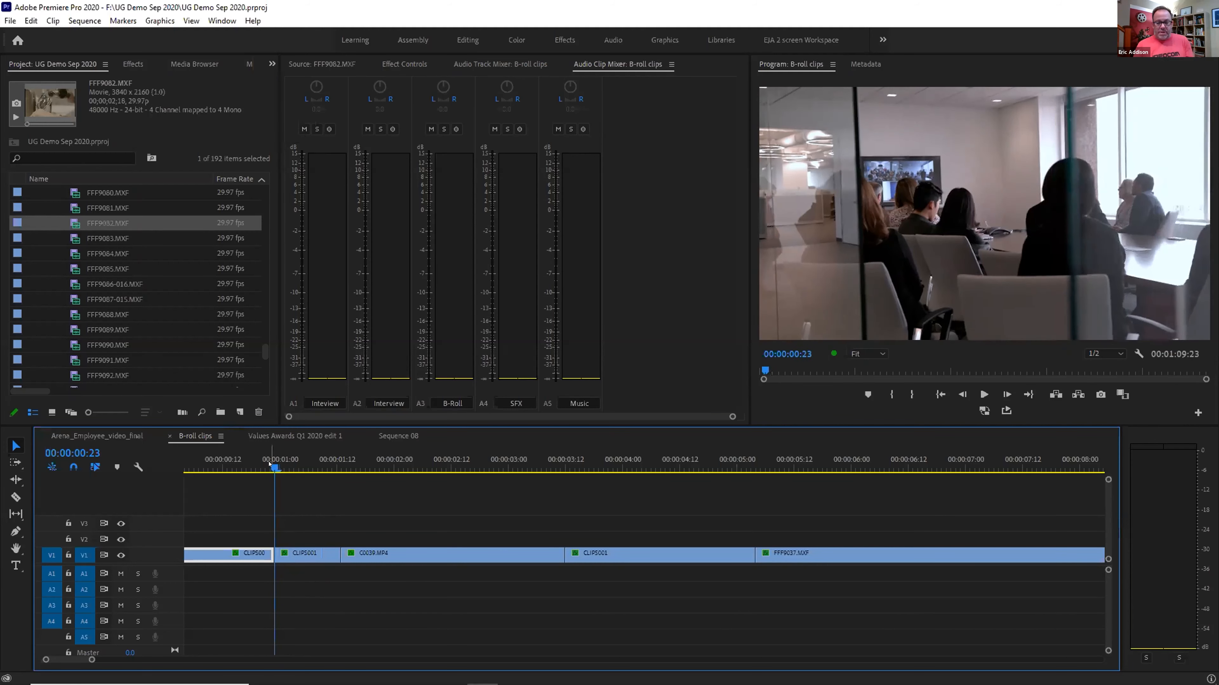
{"action": "key", "text": "equal"}
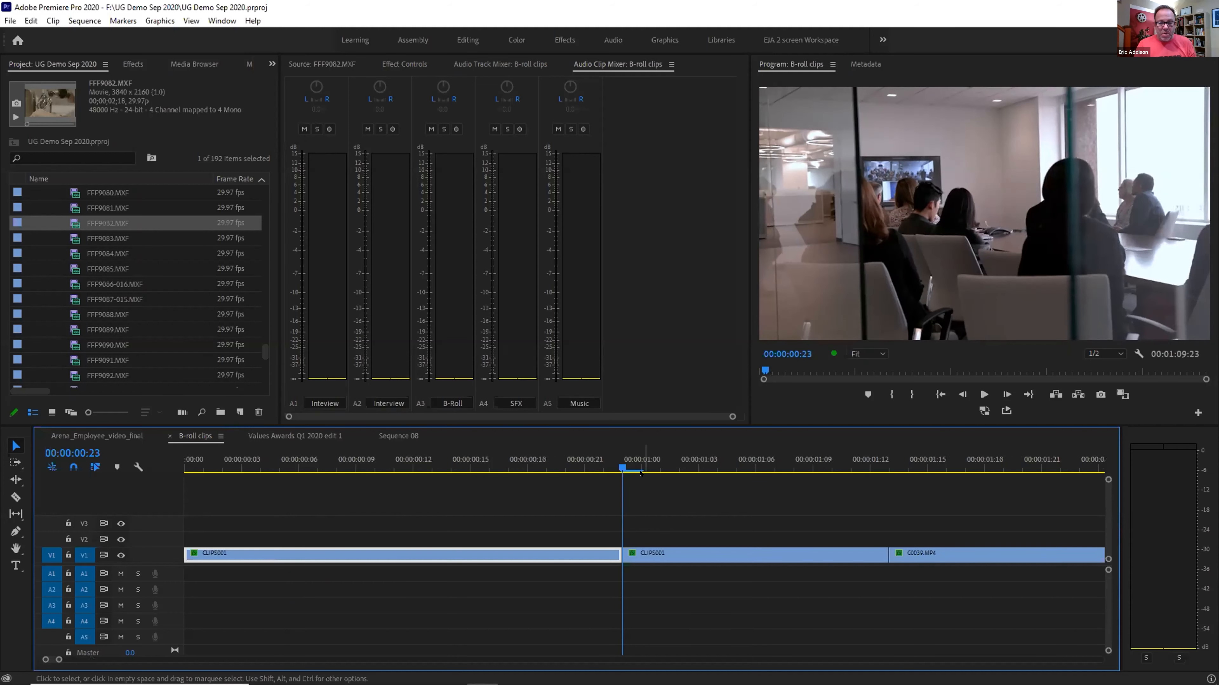
{"action": "left_click_drag", "start_coordinate": [615, 471], "coordinate": [591, 461]}
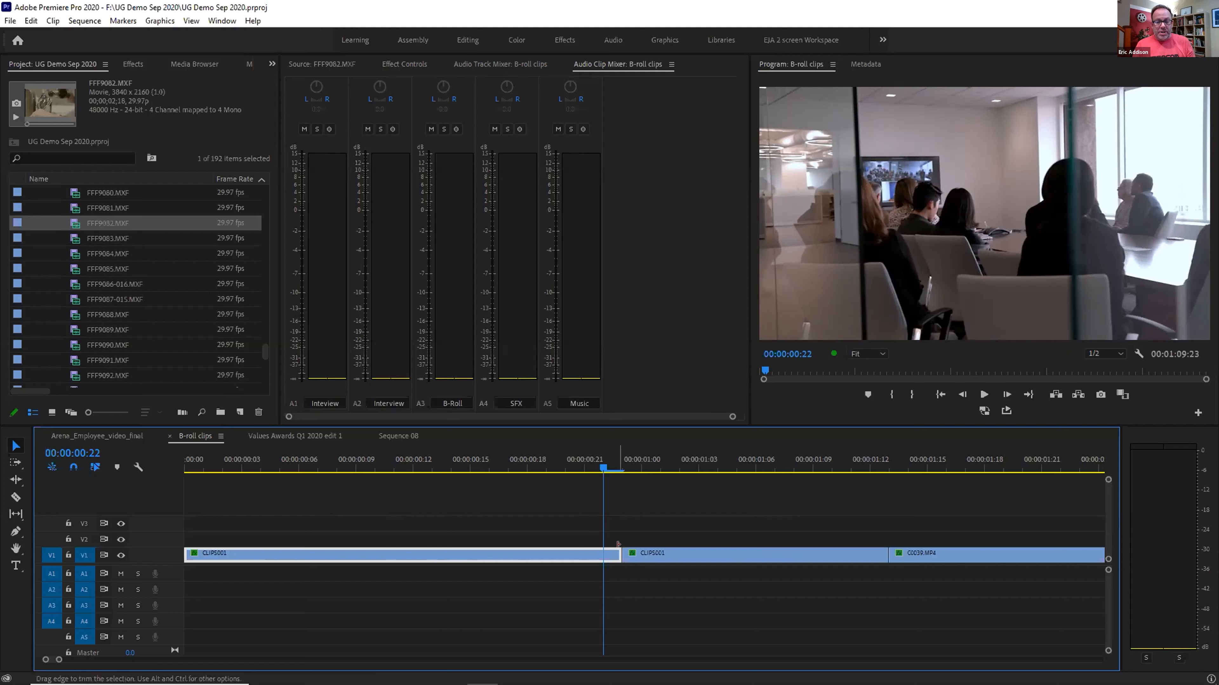
{"action": "right_click", "coordinate": [606, 553]}
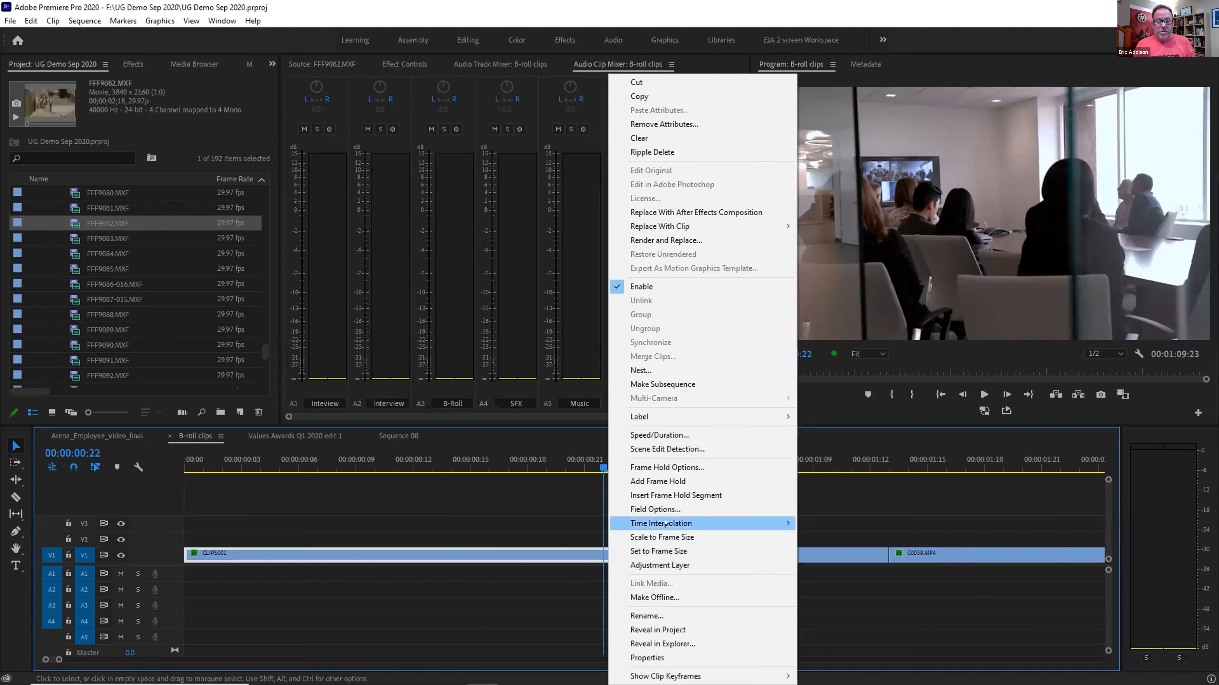
{"action": "left_click", "coordinate": [674, 499]}
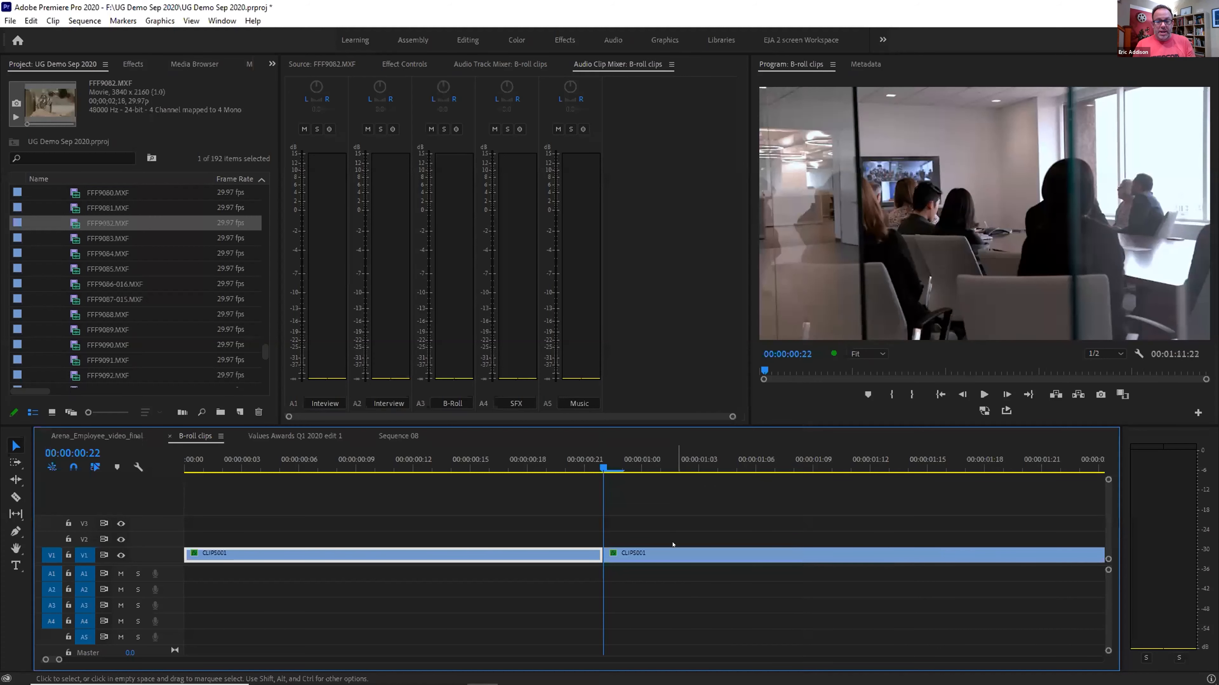
Undo the frame hold so CLIPS001 is whole, then play back the sequence start
{"action": "key", "text": "backslash"}
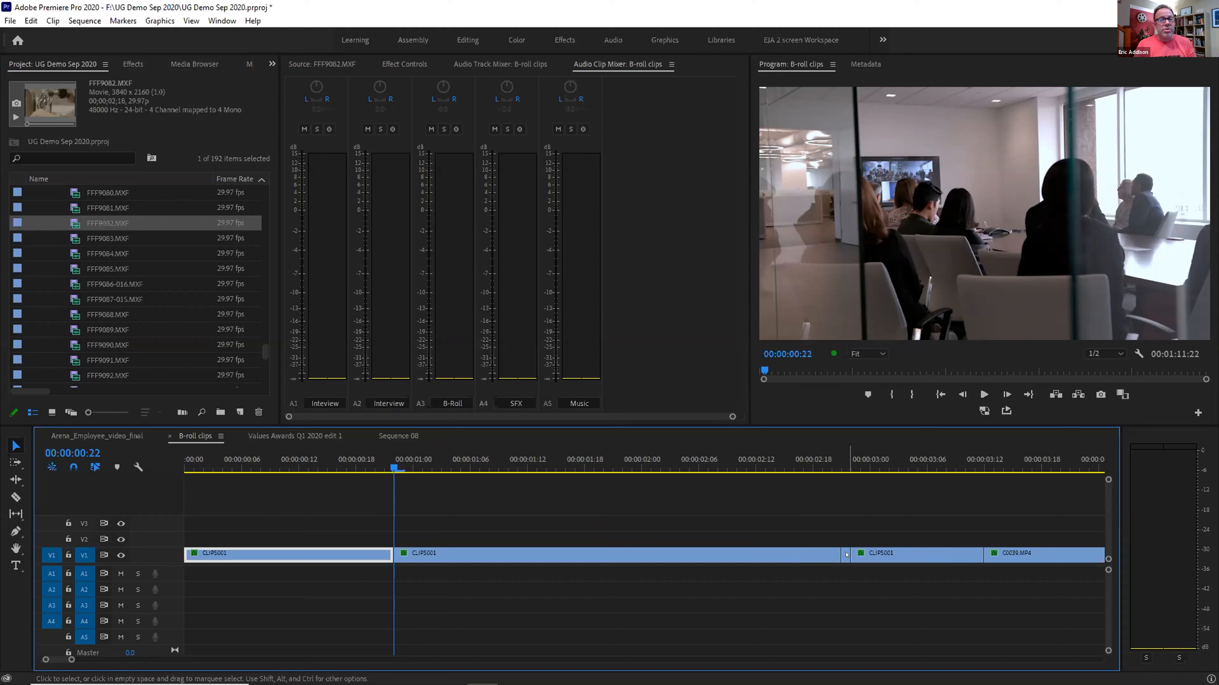
{"action": "mouse_move", "coordinate": [847, 551]}
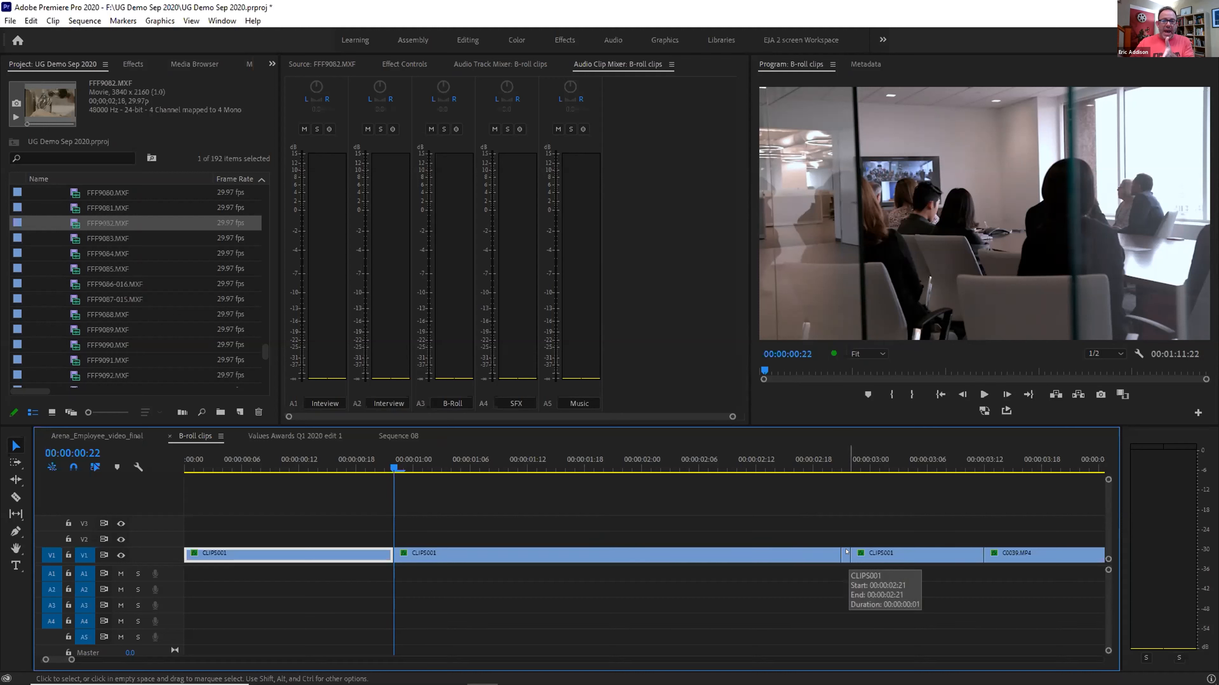
{"action": "key", "text": "ctrl+z"}
{"action": "key", "text": "ctrl+z"}
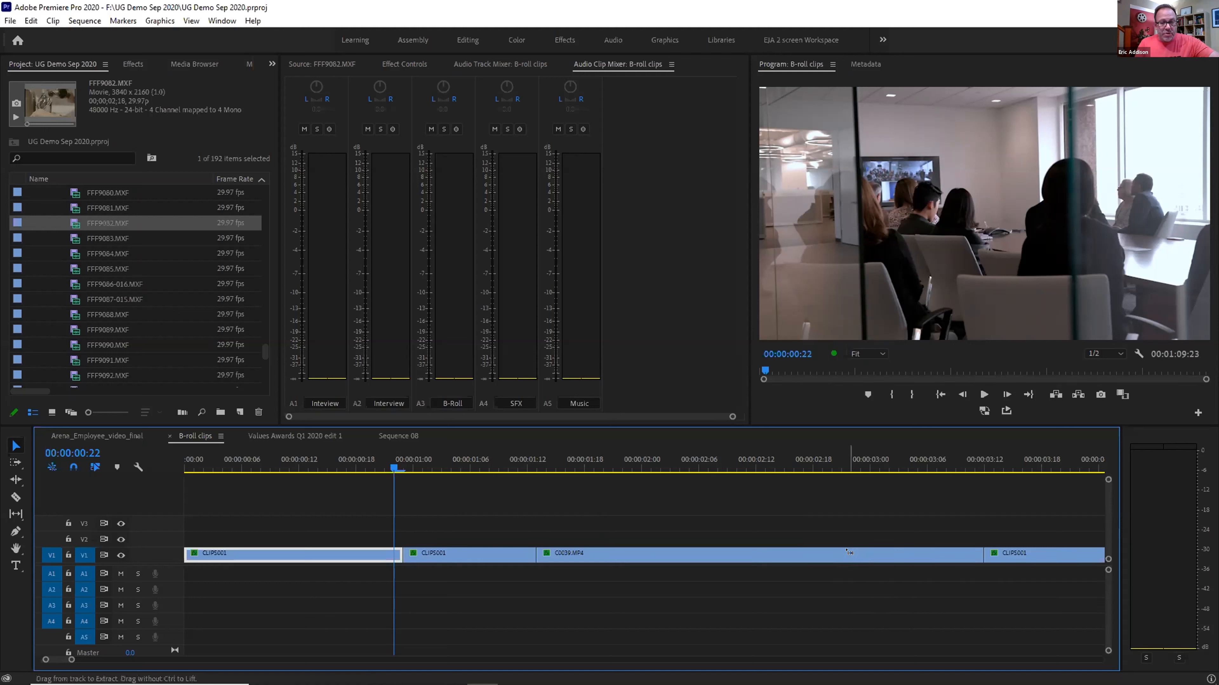
{"action": "key", "text": "minus"}
{"action": "key", "text": "space"}
{"action": "left_click_drag", "start_coordinate": [254, 466], "coordinate": [266, 466]}
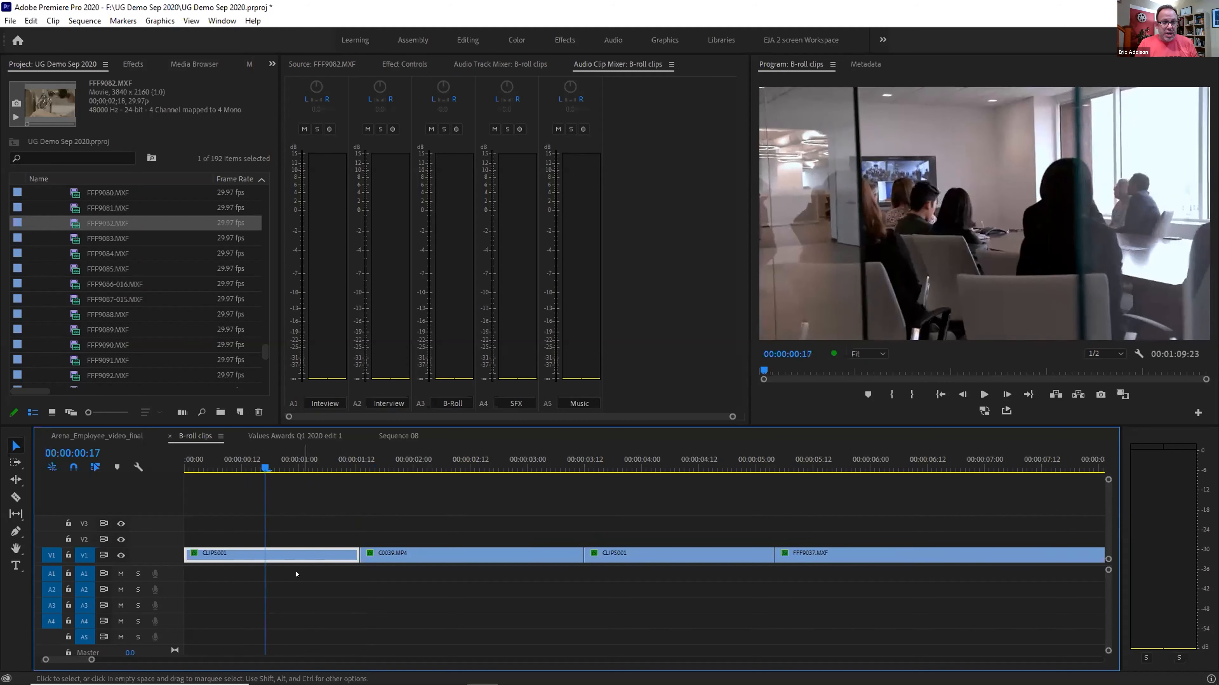
{"action": "right_click", "coordinate": [266, 553]}
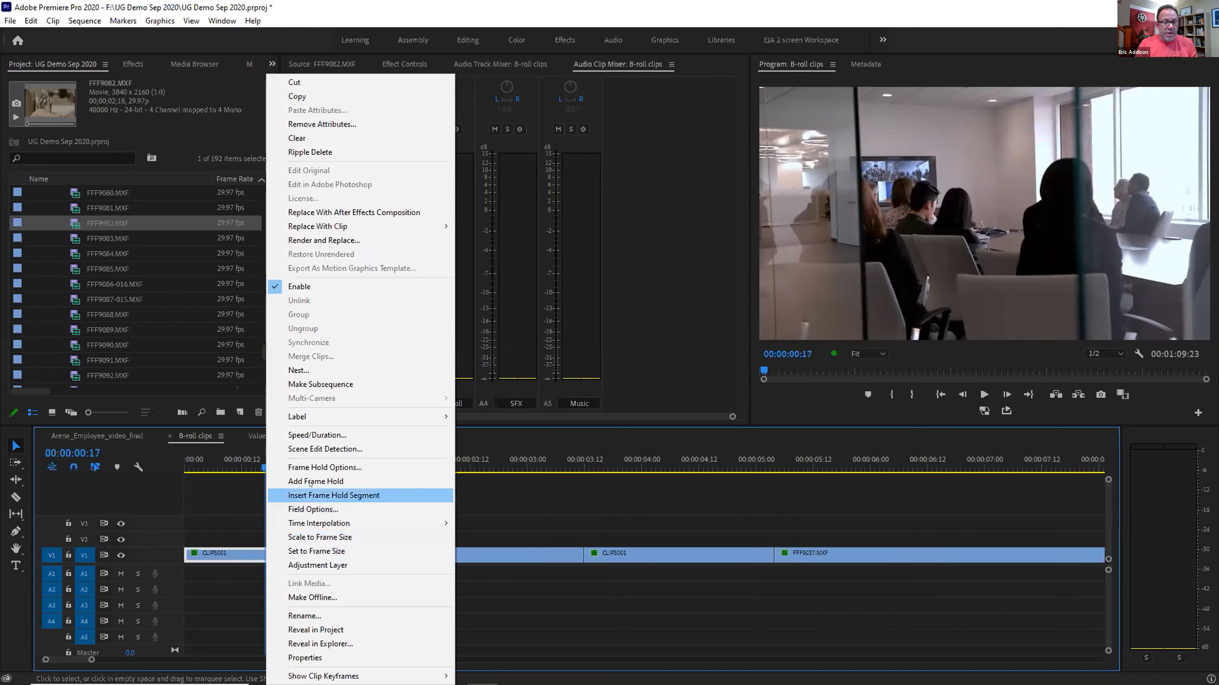
{"action": "left_click", "coordinate": [316, 495]}
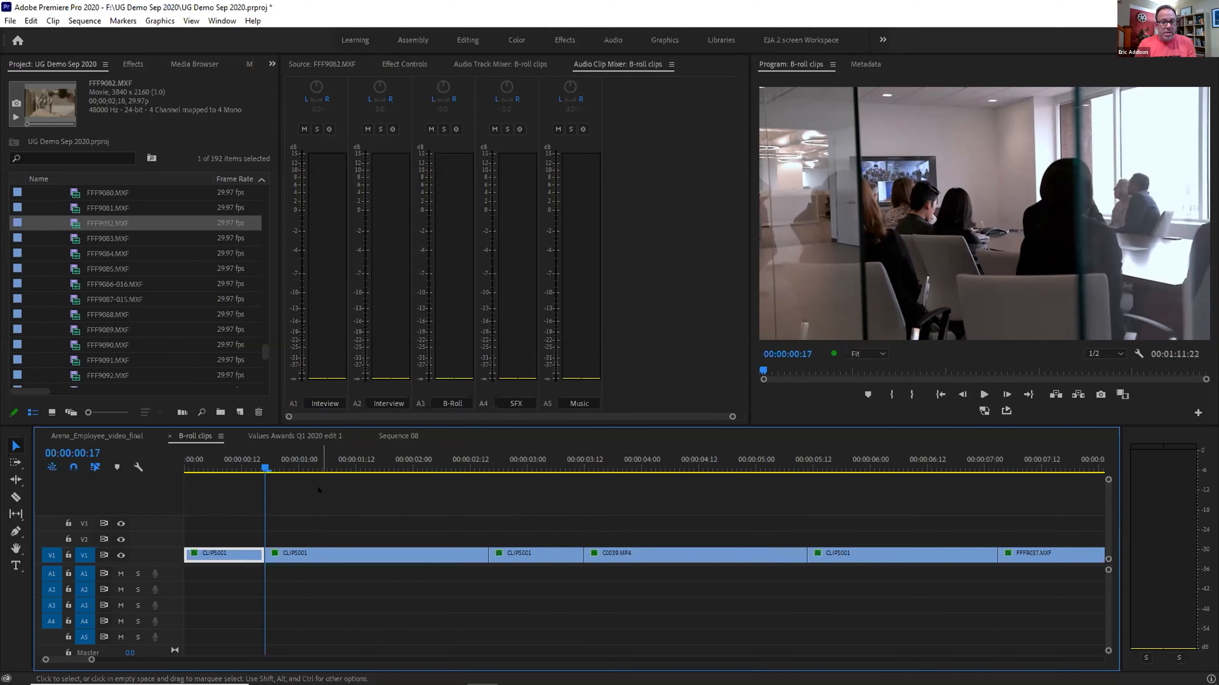
{"action": "key", "text": "space"}
{"action": "key", "text": "space"}
{"action": "left_click", "coordinate": [256, 462]}
{"action": "key", "text": "space"}
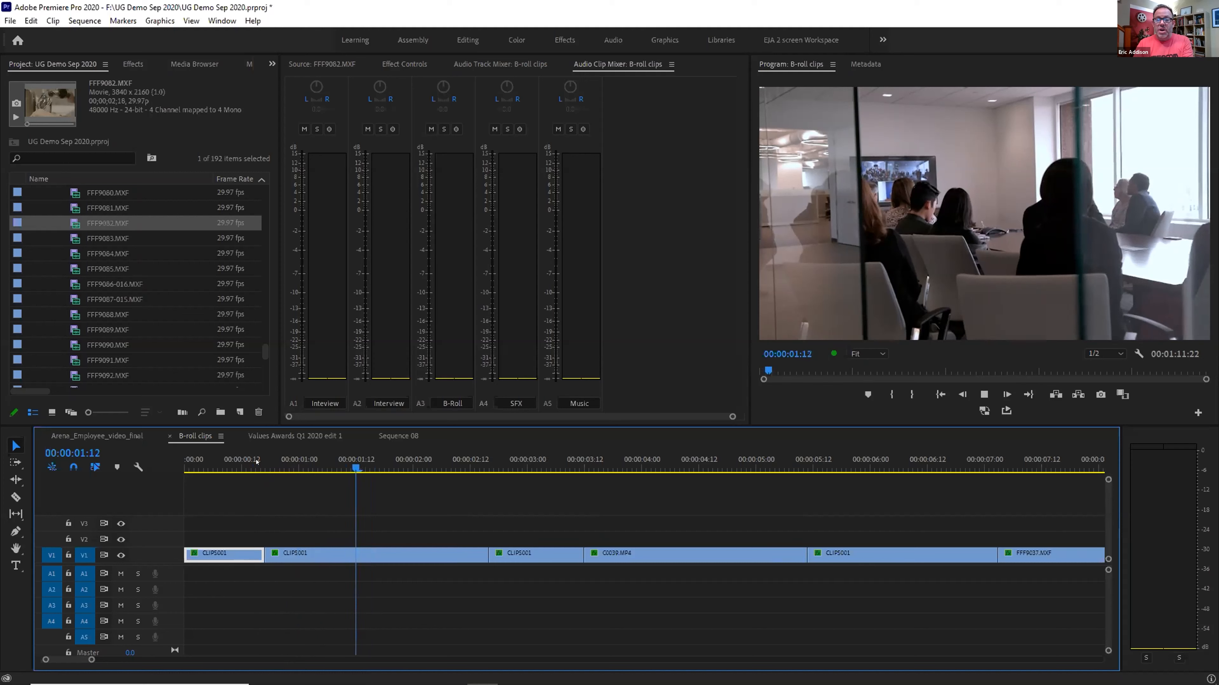
{"action": "key", "text": "space"}
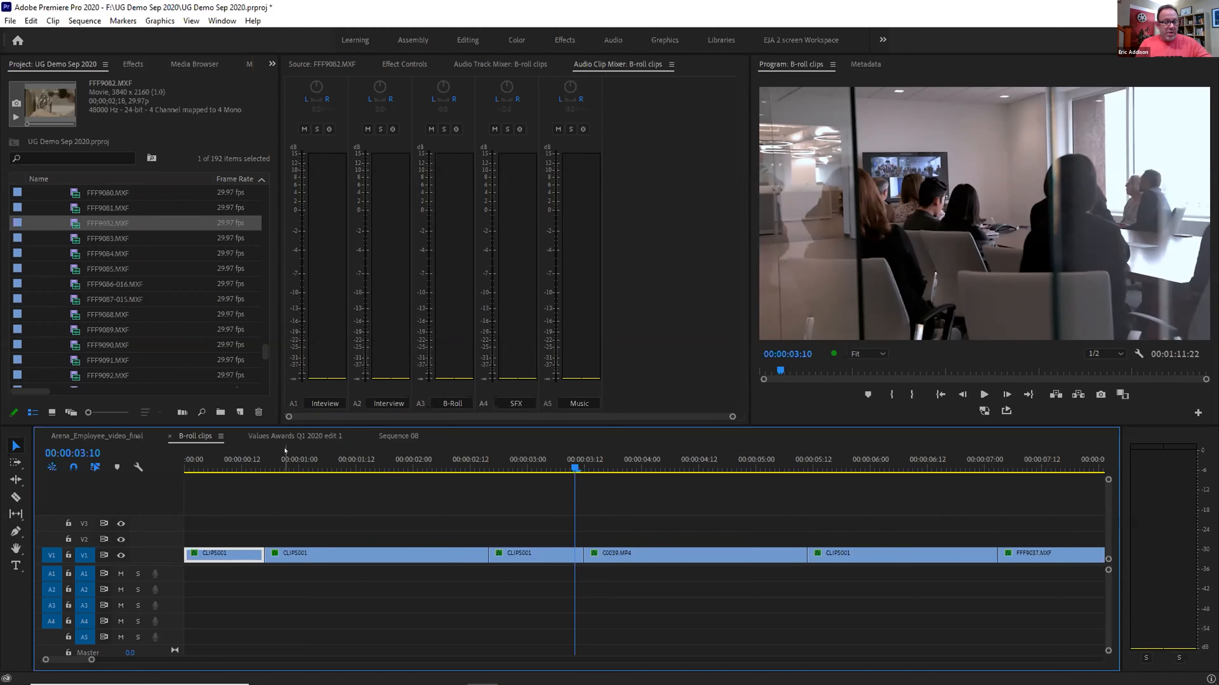
{"action": "key", "text": "ctrl+z"}
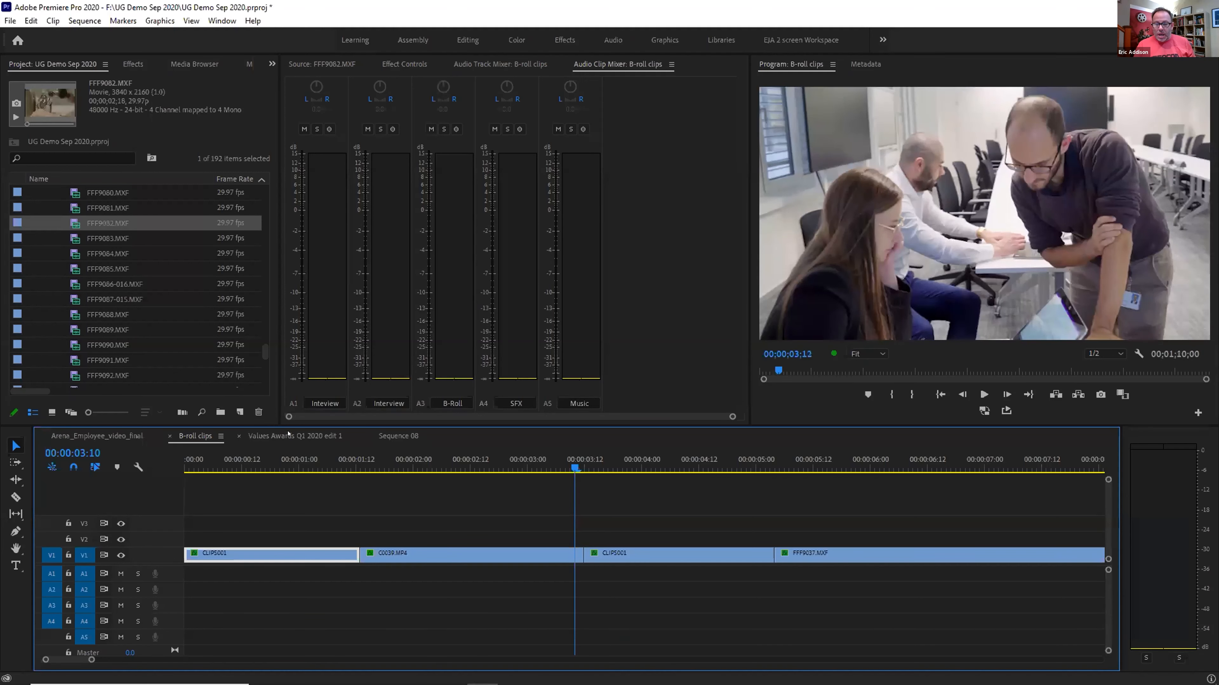
{"action": "left_click", "coordinate": [288, 437]}
{"action": "left_click_drag", "start_coordinate": [612, 463], "coordinate": [587, 460]}
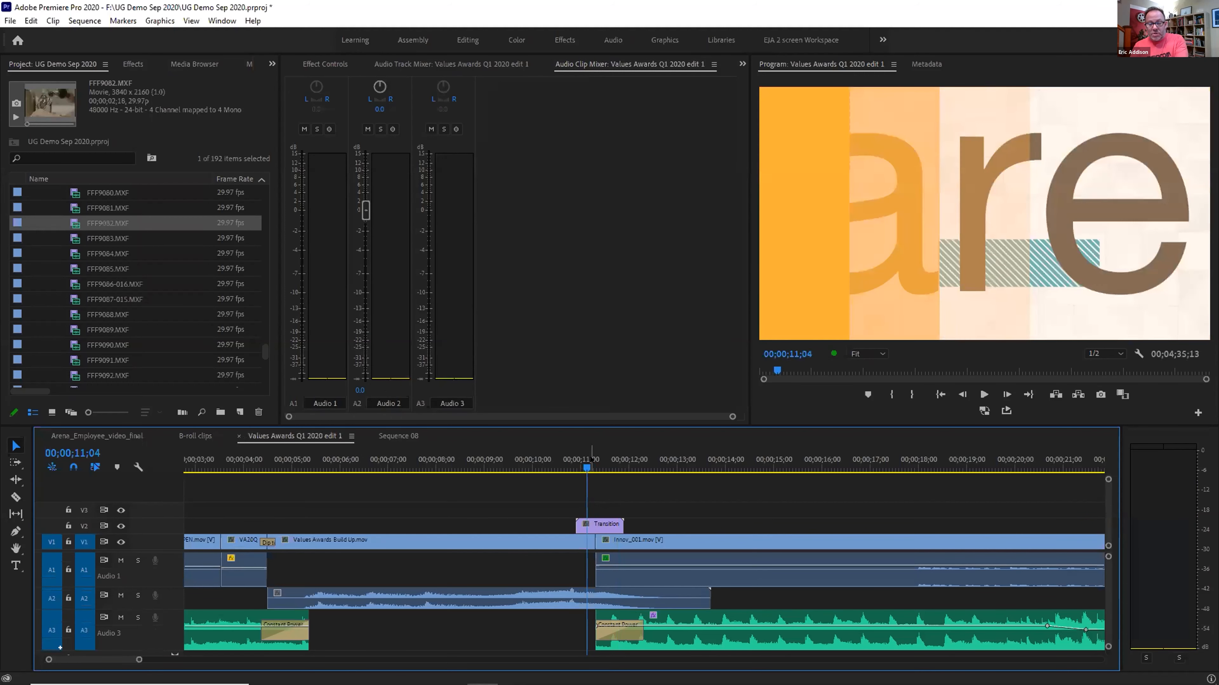
{"action": "key", "text": "equal"}
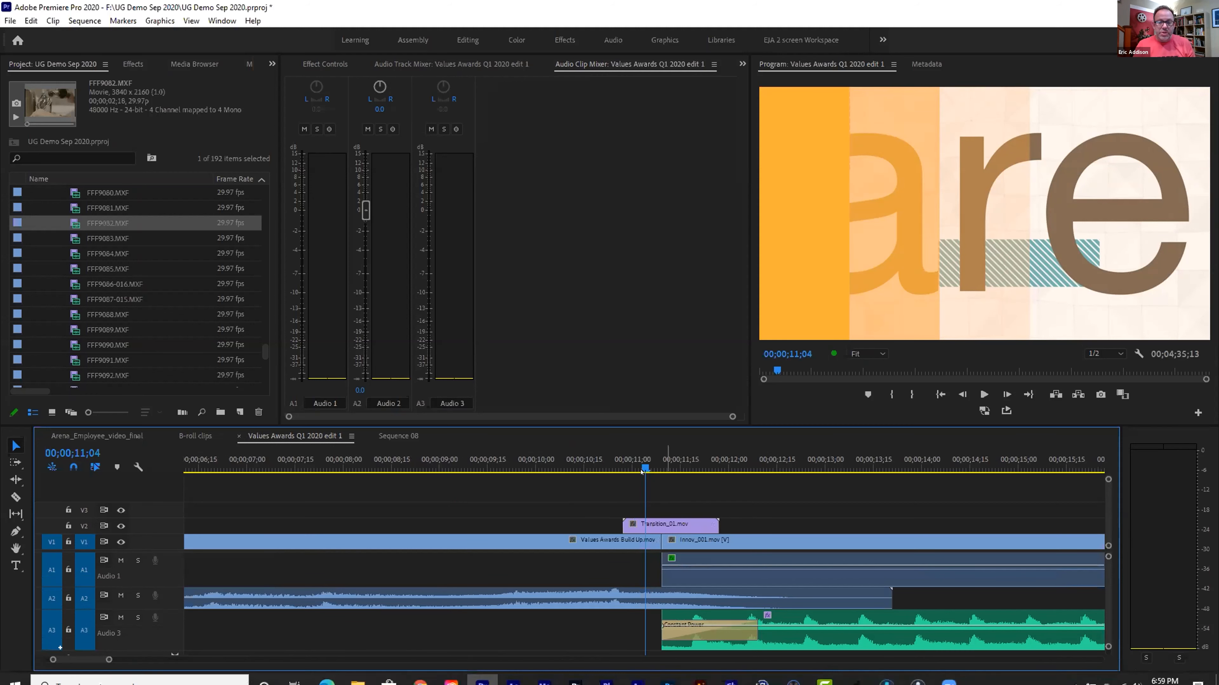
{"action": "left_click", "coordinate": [616, 463]}
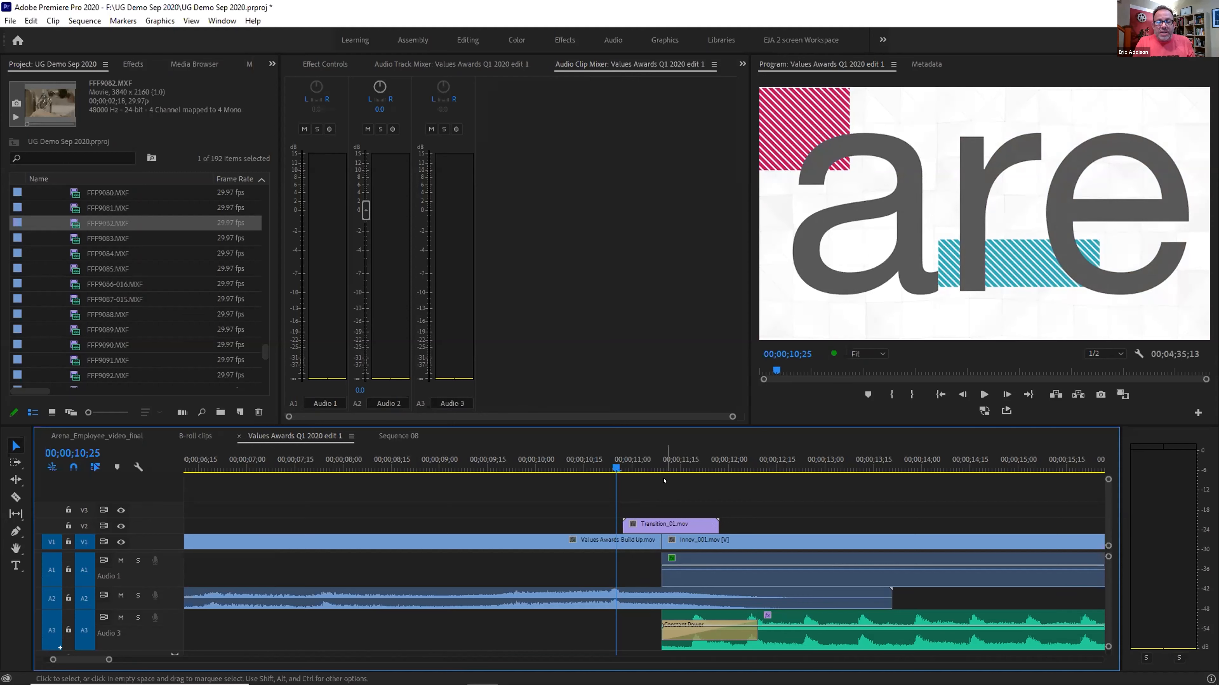
{"action": "left_click", "coordinate": [648, 463]}
{"action": "key", "text": "backslash"}
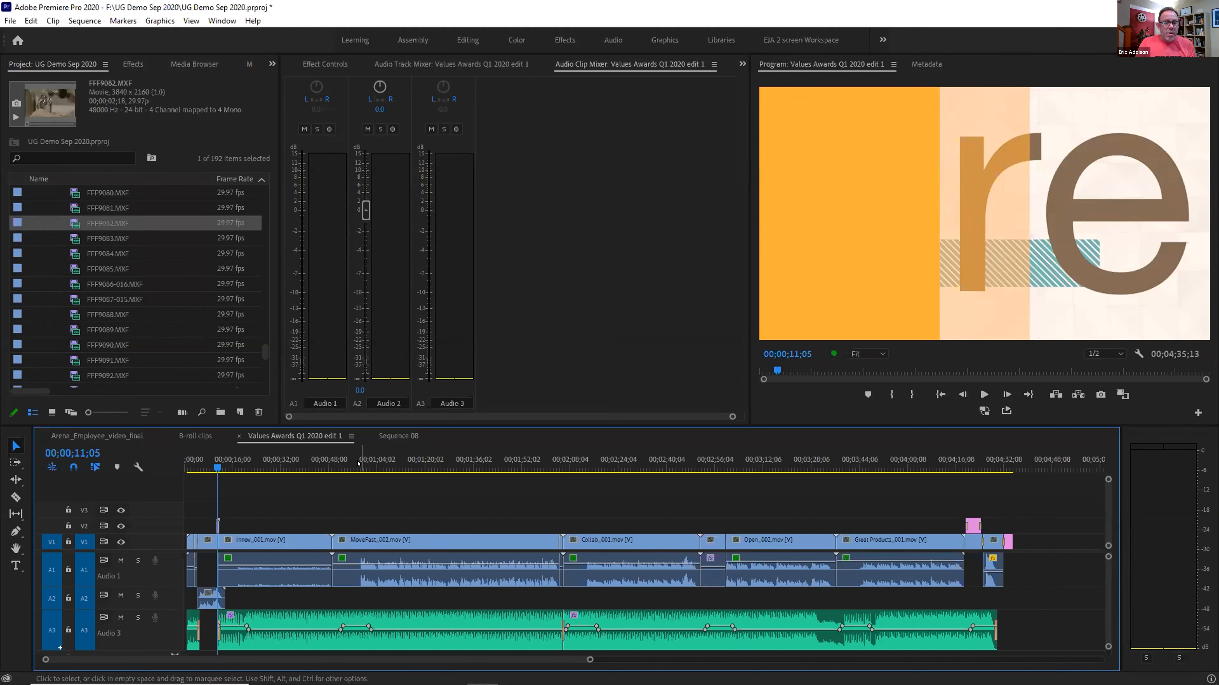
{"action": "left_click_drag", "start_coordinate": [228, 461], "coordinate": [309, 461]}
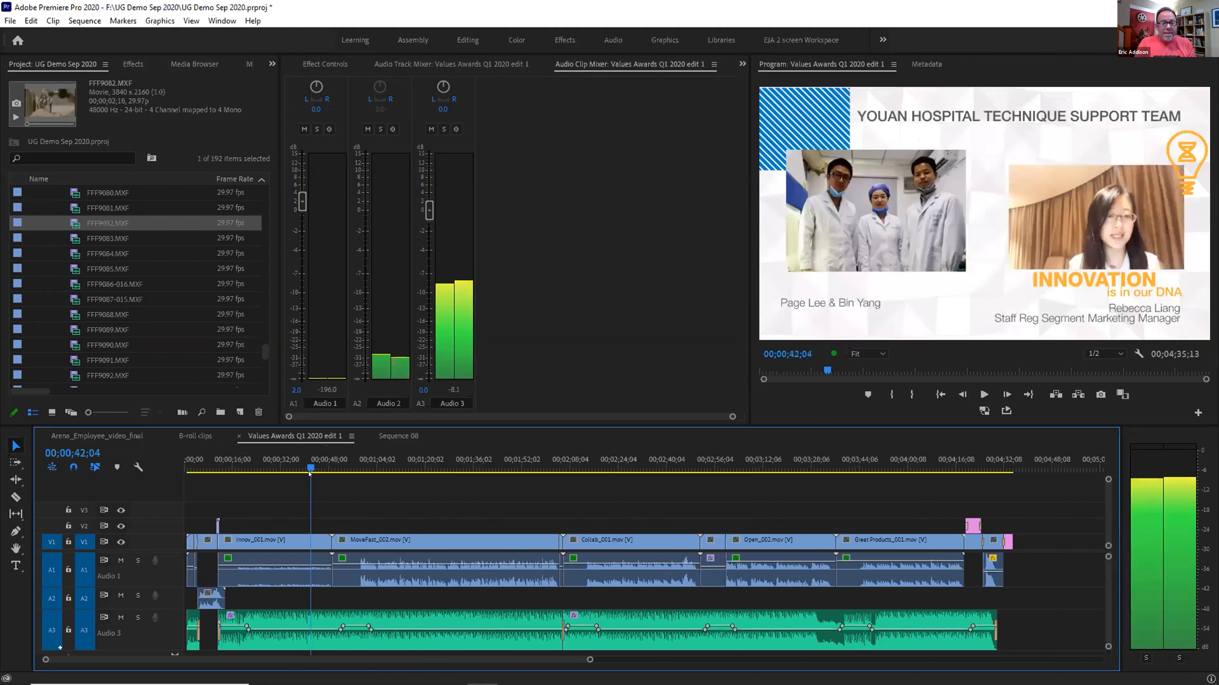
{"action": "left_click", "coordinate": [268, 536]}
{"action": "left_click", "coordinate": [357, 538]}
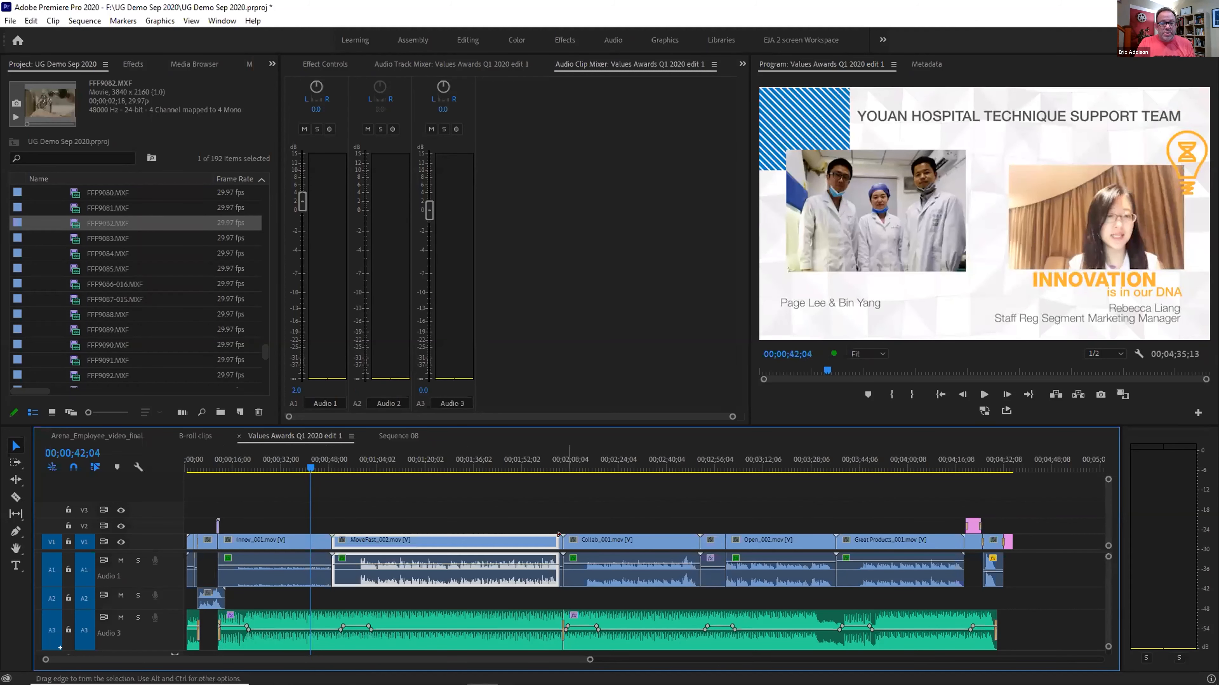
{"action": "left_click", "coordinate": [603, 540]}
{"action": "left_click", "coordinate": [768, 540]}
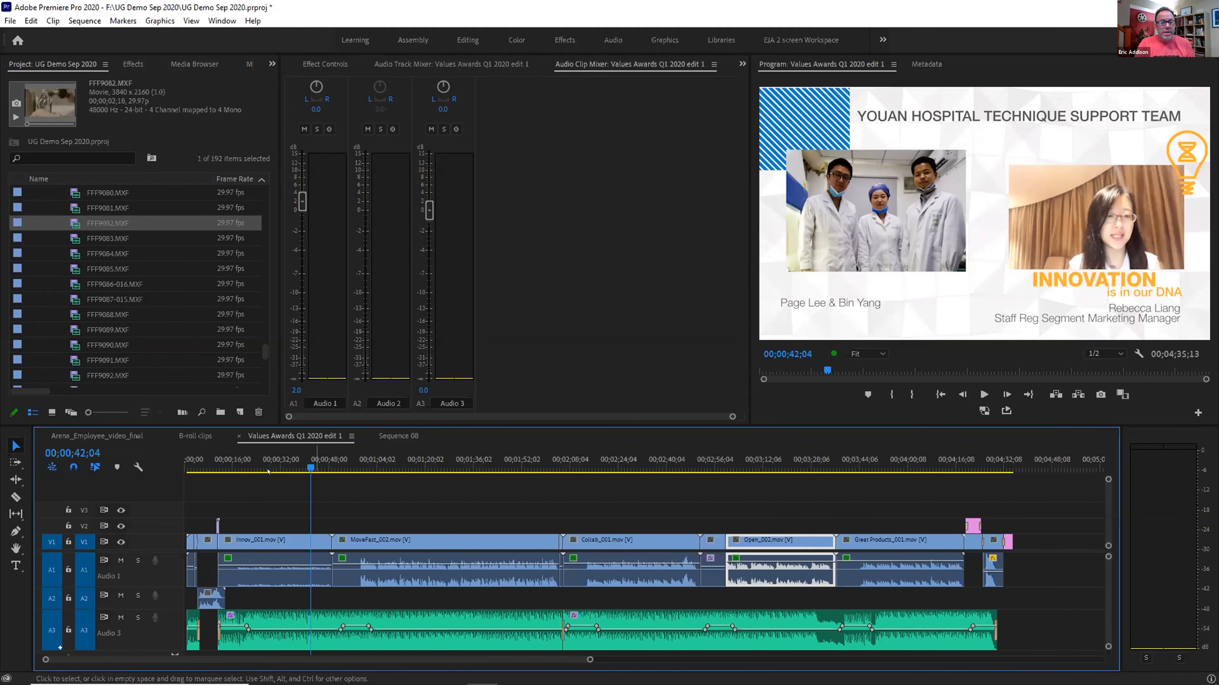
{"action": "left_click", "coordinate": [228, 460]}
{"action": "key", "text": "="}
{"action": "key", "text": "="}
{"action": "key", "text": "="}
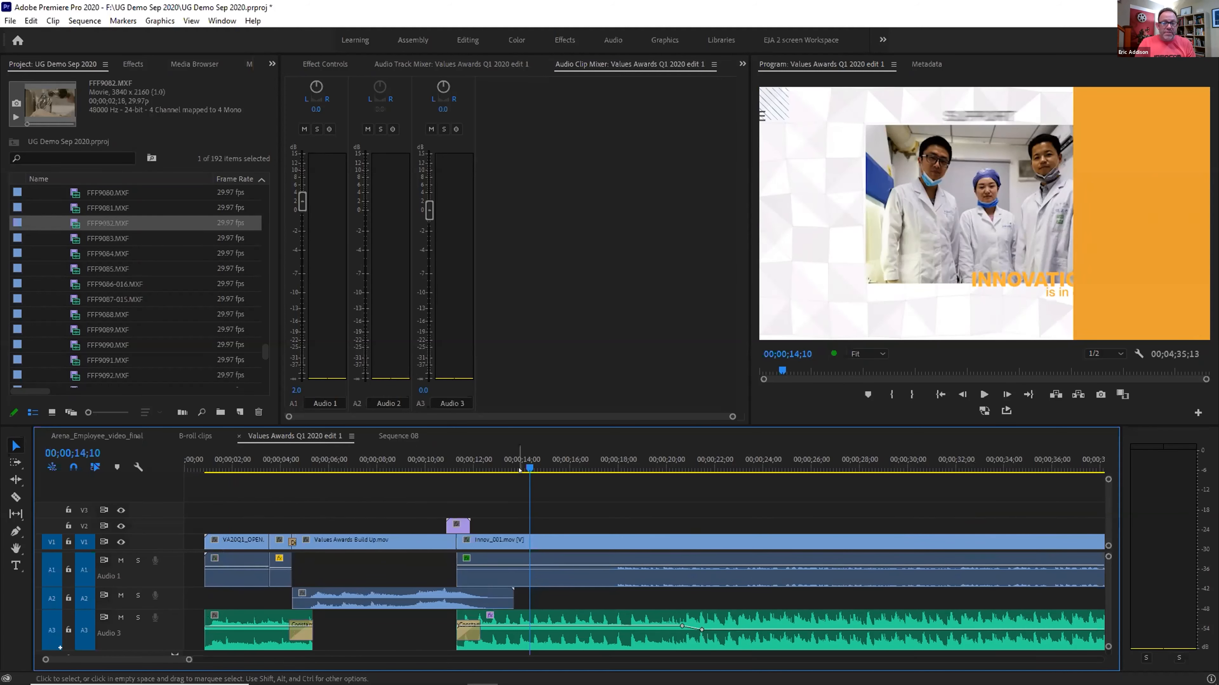
{"action": "left_click", "coordinate": [509, 464]}
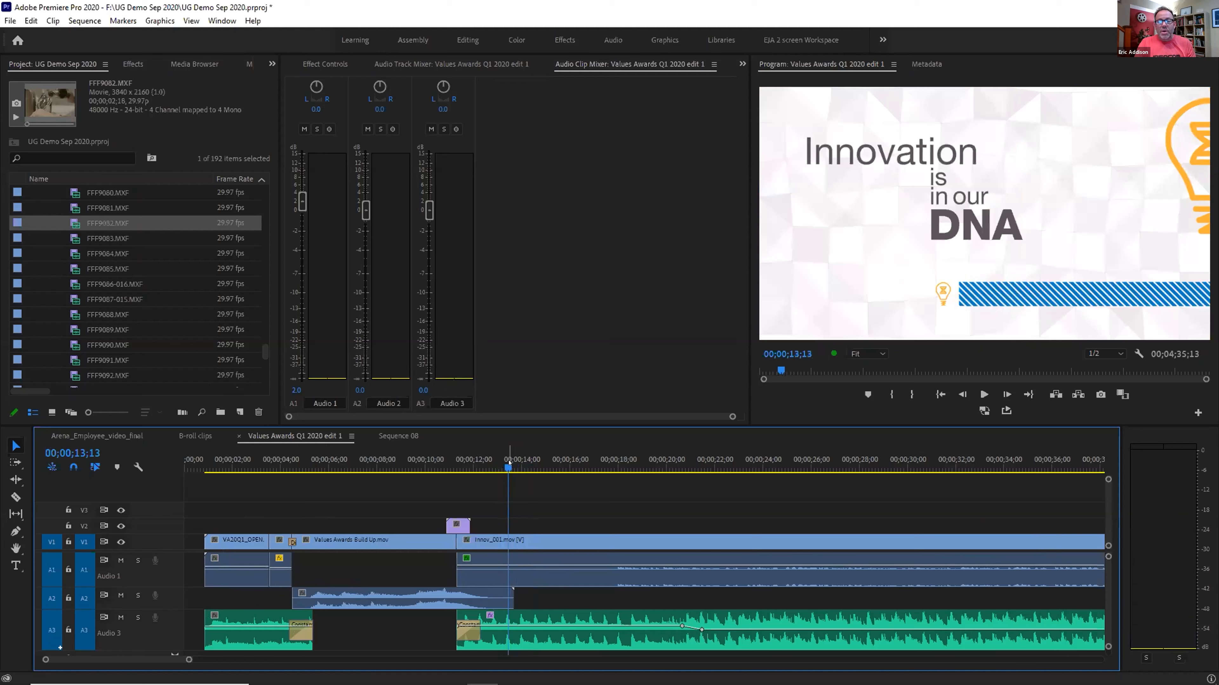
{"action": "key", "text": "="}
{"action": "key", "text": "="}
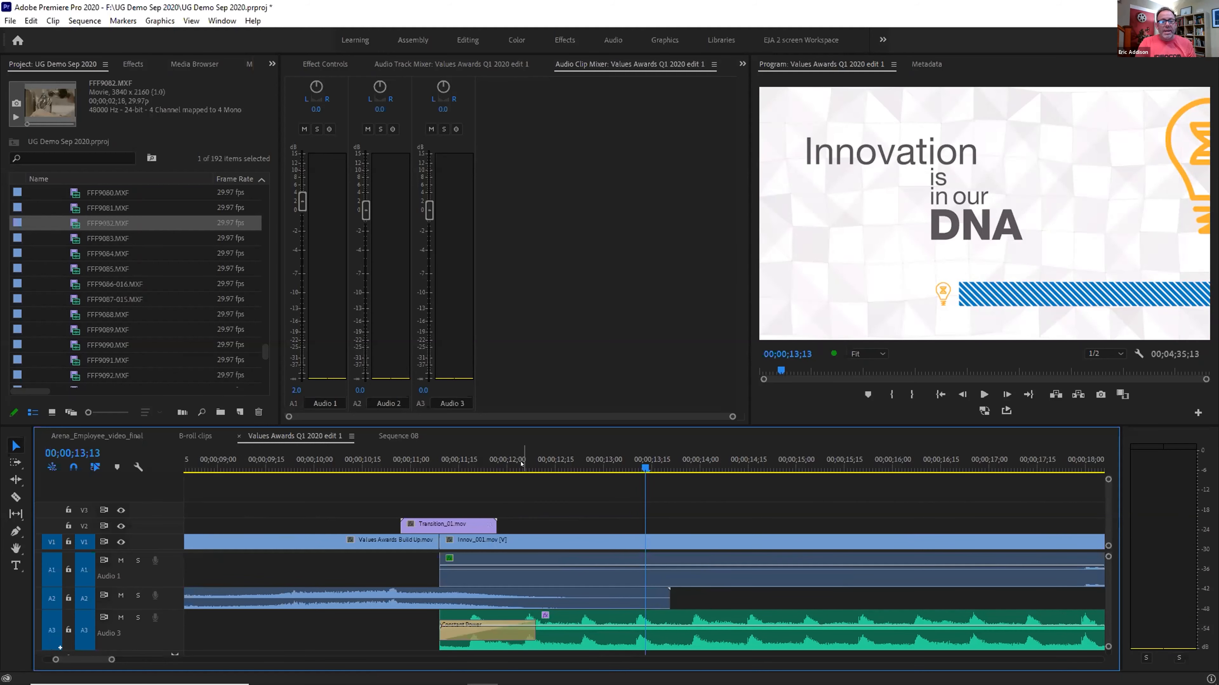
{"action": "left_click", "coordinate": [443, 463]}
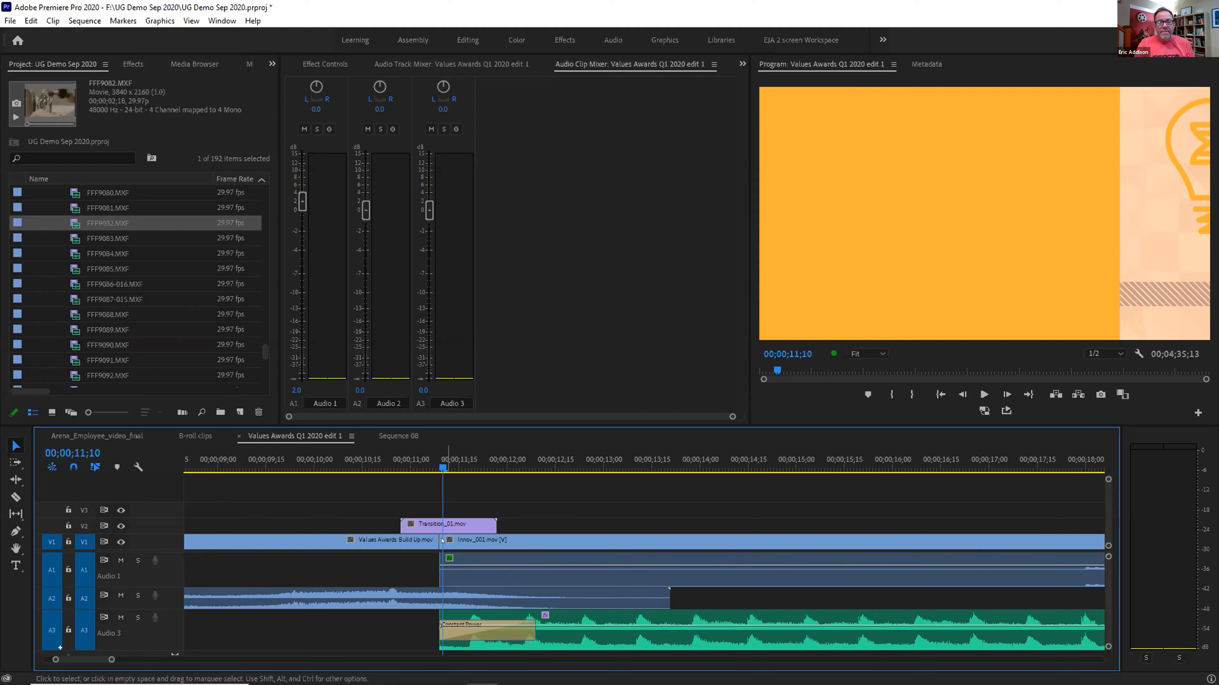
{"action": "left_click", "coordinate": [501, 468]}
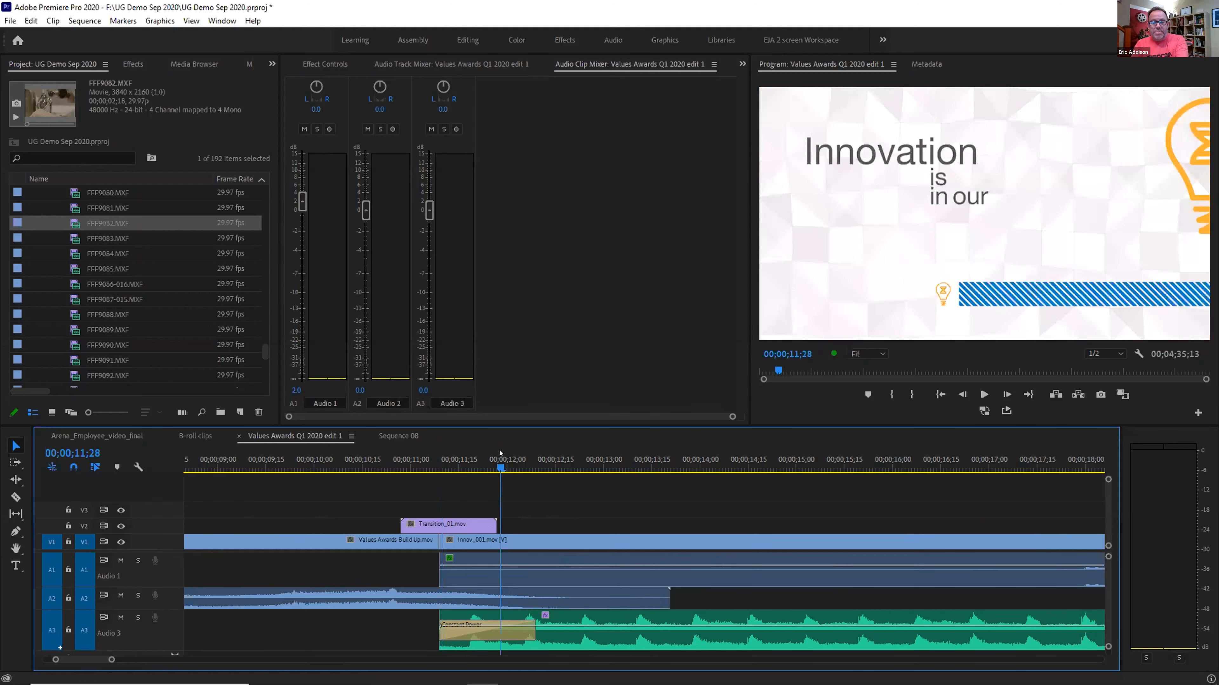
{"action": "key", "text": "minus"}
{"action": "key", "text": "minus"}
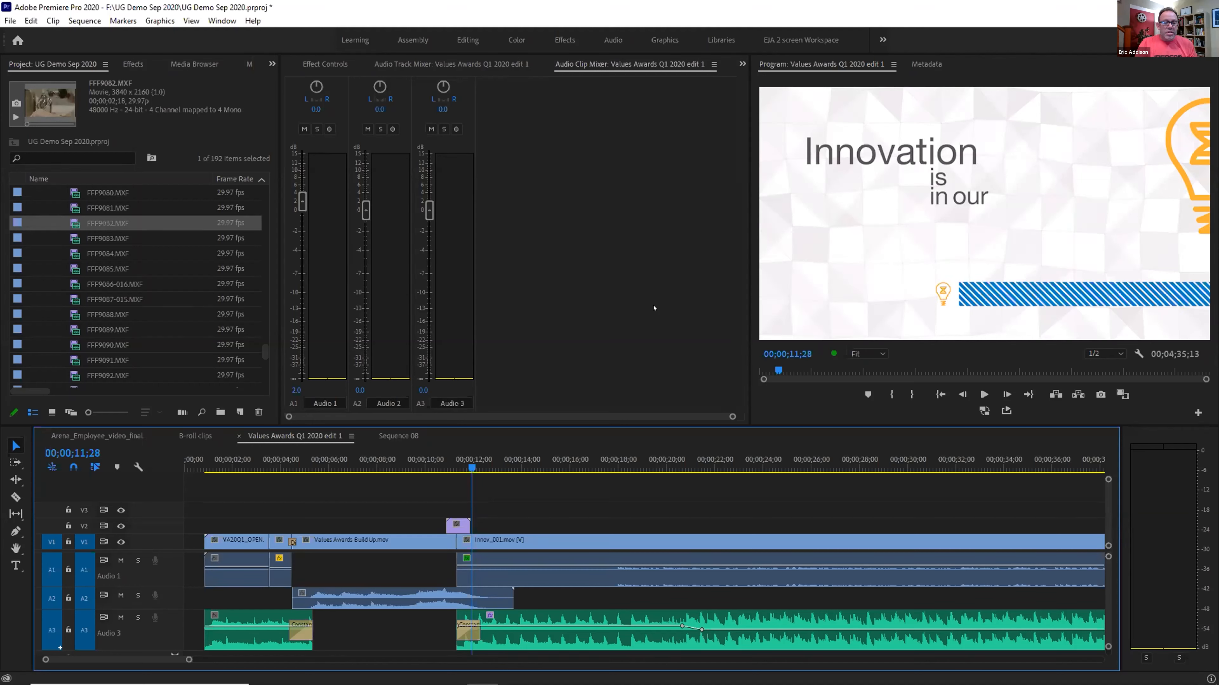
{"action": "left_click", "coordinate": [473, 462]}
{"action": "left_click_drag", "start_coordinate": [473, 462], "coordinate": [483, 463]}
{"action": "key", "text": "space"}
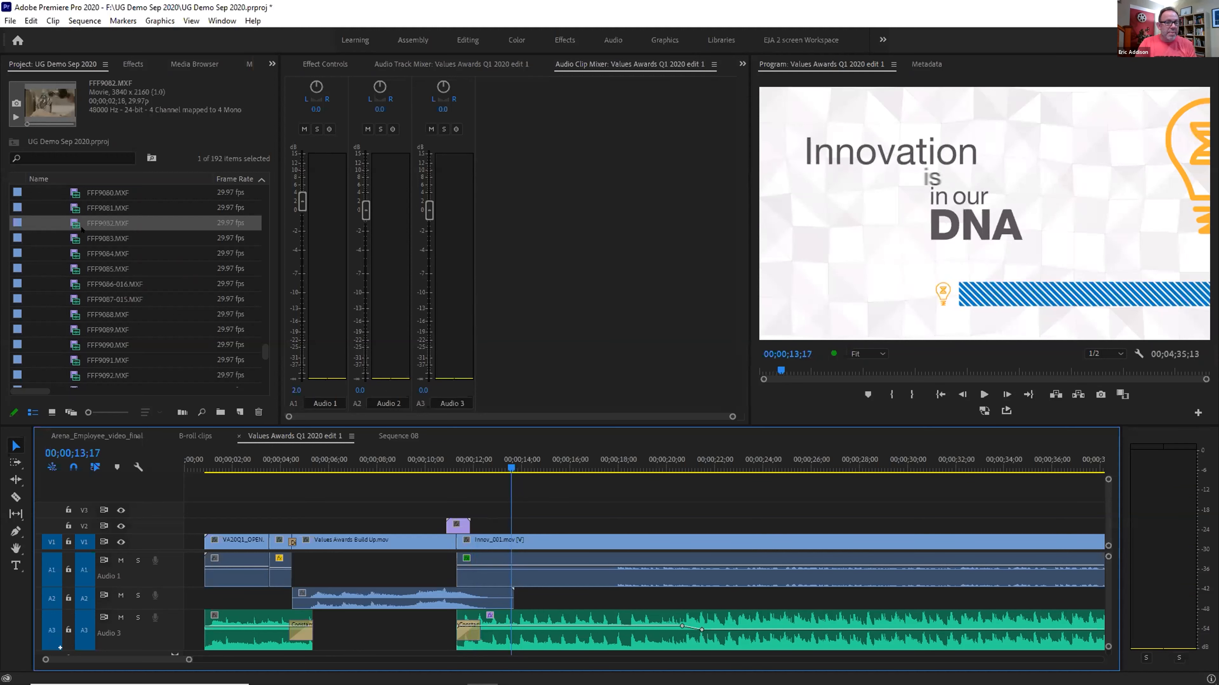
Open Innov_002.mov from the Q1 2020 Values Awards bin, cued near 00:00:04:19 on its Innovation title
{"action": "scroll", "coordinate": [44, 220], "scroll_direction": "up", "scroll_amount": 12}
{"action": "scroll", "coordinate": [73, 212], "scroll_direction": "up", "scroll_amount": 10}
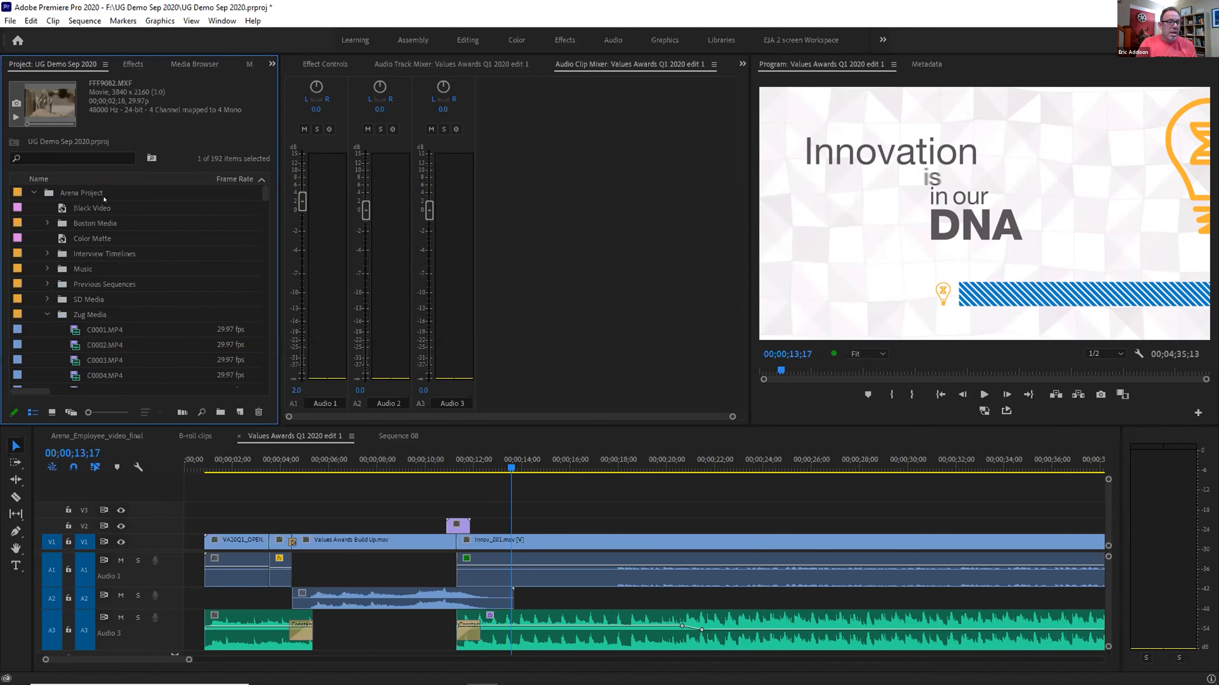
{"action": "left_click", "coordinate": [33, 192]}
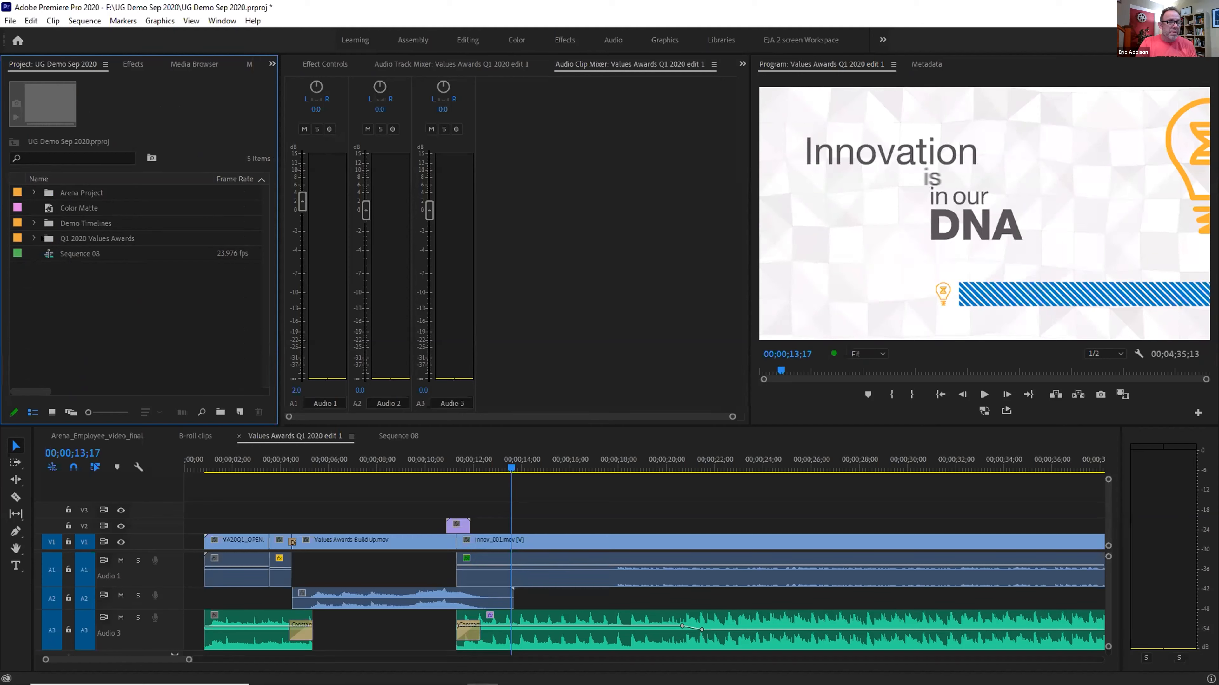
{"action": "left_click", "coordinate": [34, 238]}
{"action": "scroll", "coordinate": [43, 279], "scroll_direction": "down", "scroll_amount": 2}
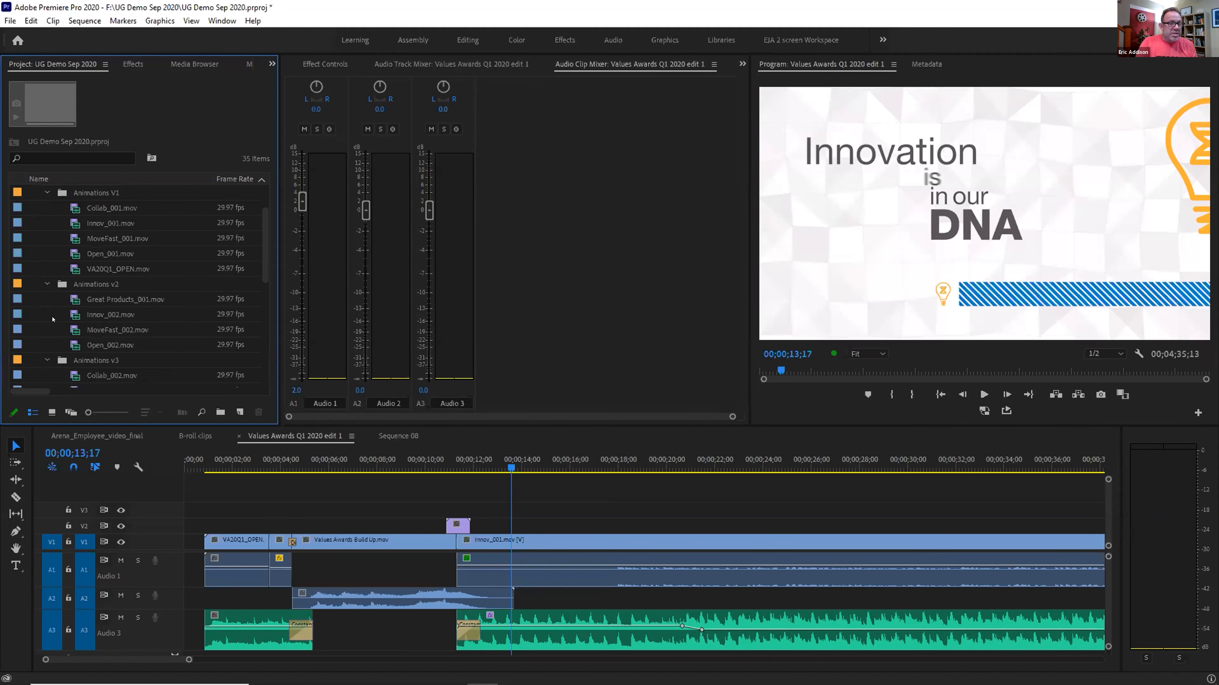
{"action": "left_click", "coordinate": [65, 313]}
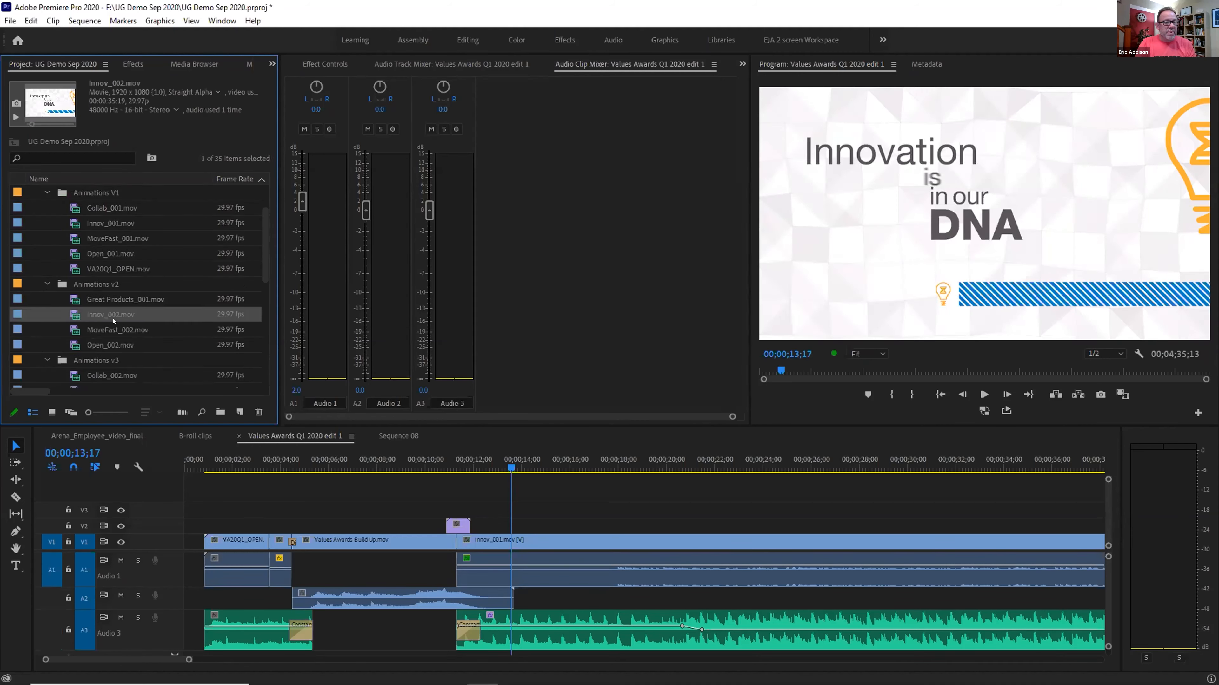
{"action": "double_click", "coordinate": [67, 319]}
{"action": "left_click", "coordinate": [332, 370]}
{"action": "left_click_drag", "start_coordinate": [330, 371], "coordinate": [341, 370]}
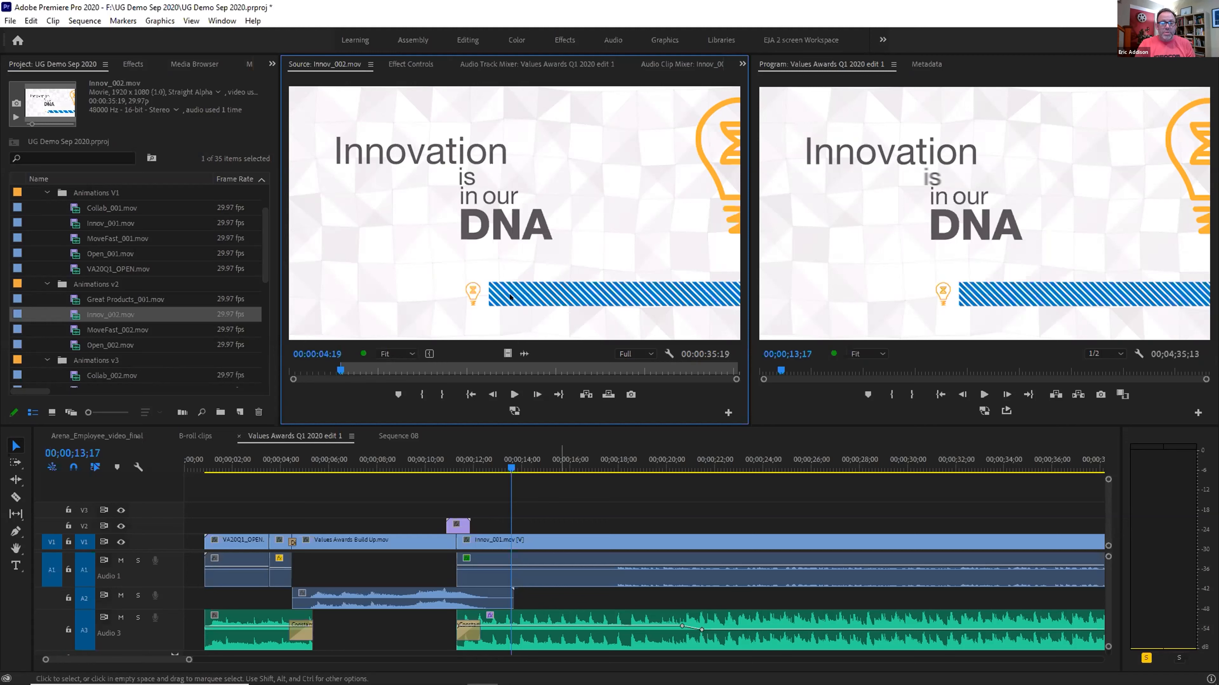
Replace the Innov_001 clip on V1 with Innov_002.mov using From Source Monitor, Match Frame
{"action": "right_click", "coordinate": [532, 541]}
{"action": "mouse_move", "coordinate": [635, 175]}
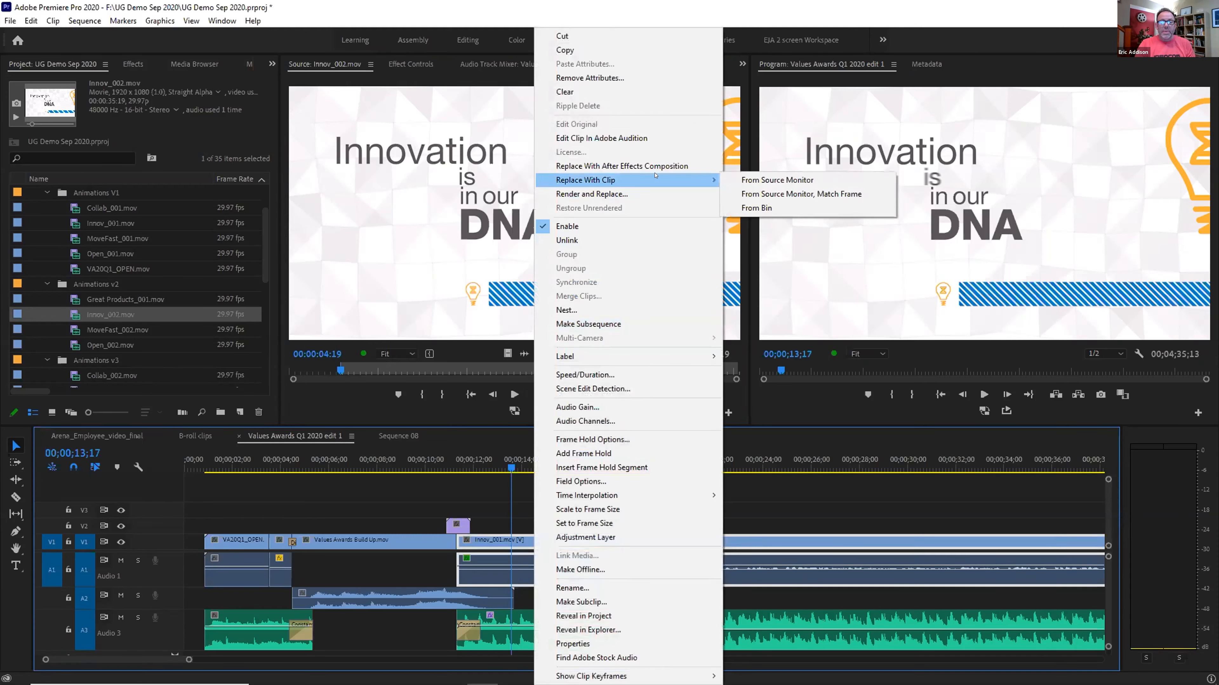
{"action": "left_click", "coordinate": [747, 195]}
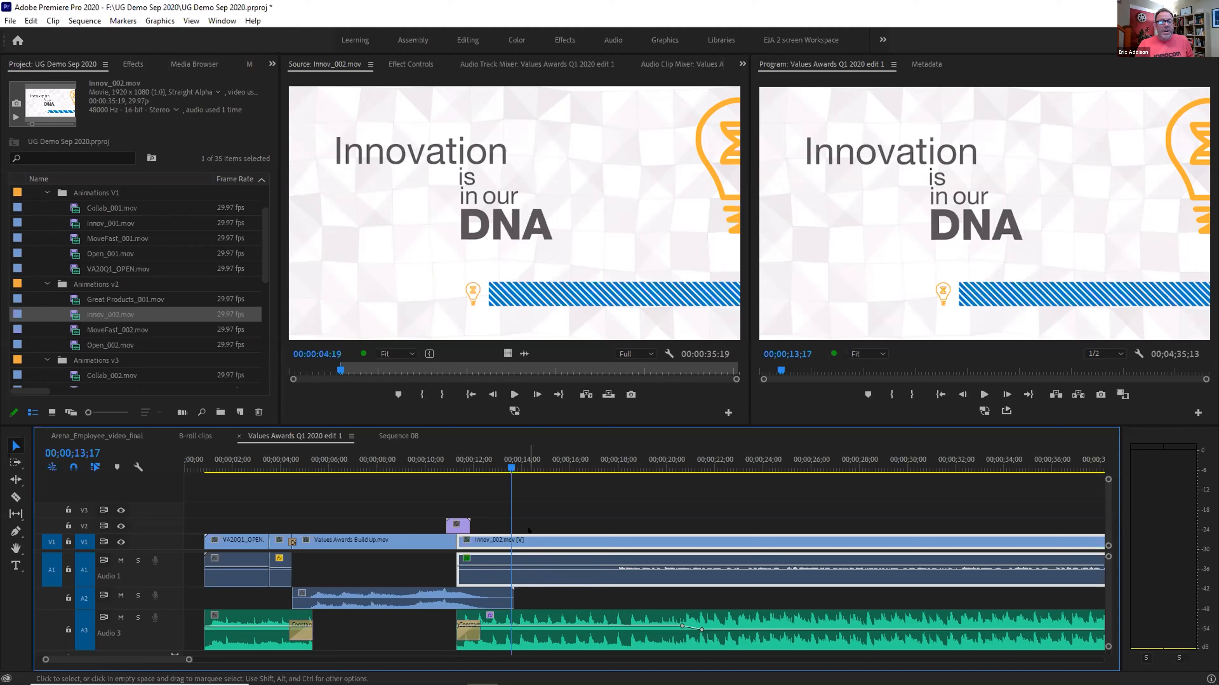
{"action": "right_click", "coordinate": [532, 542]}
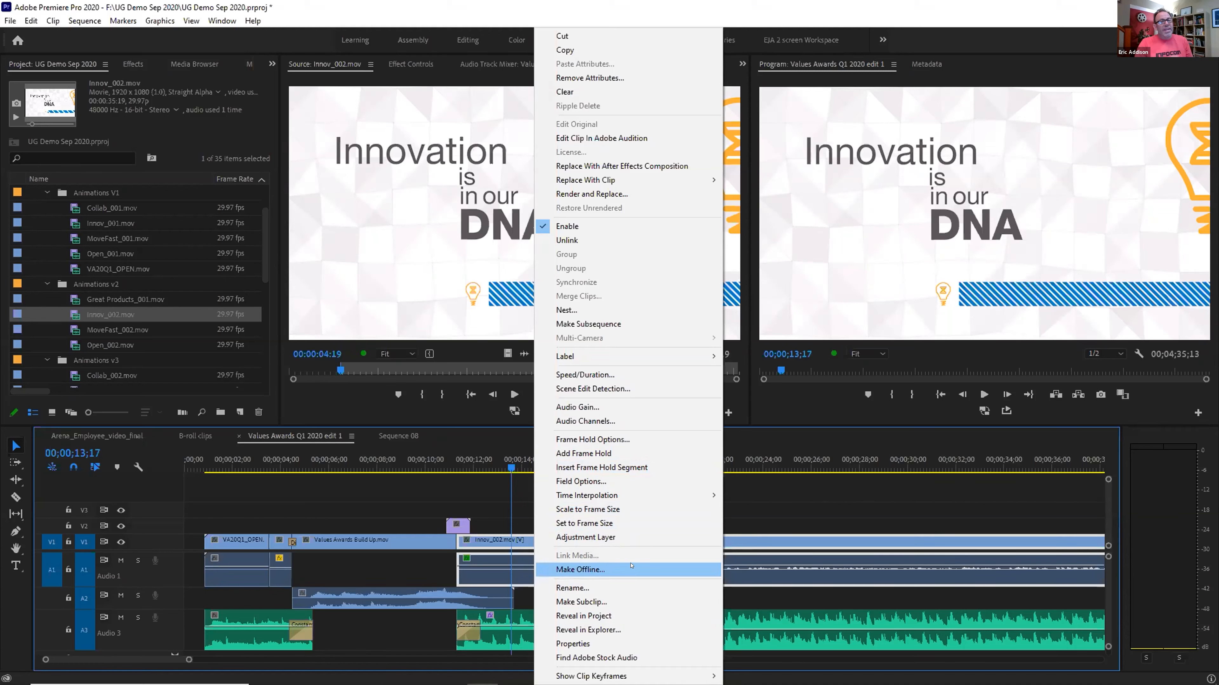
{"action": "left_click", "coordinate": [530, 525]}
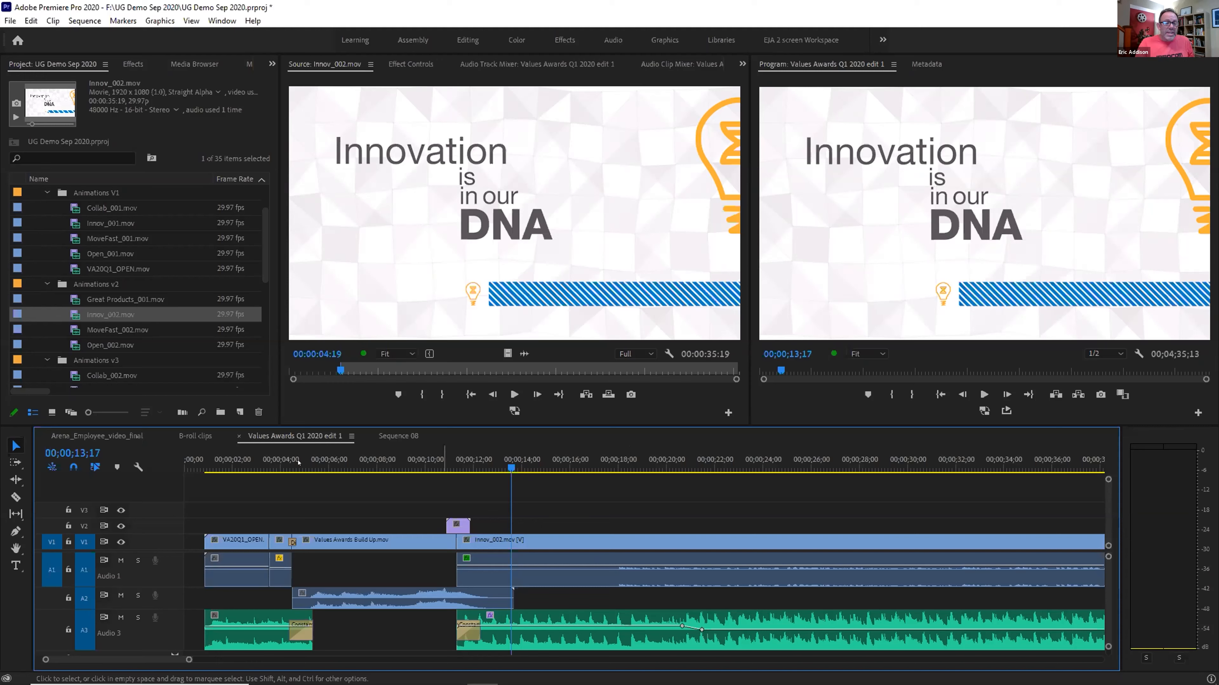
{"action": "right_click", "coordinate": [287, 433]}
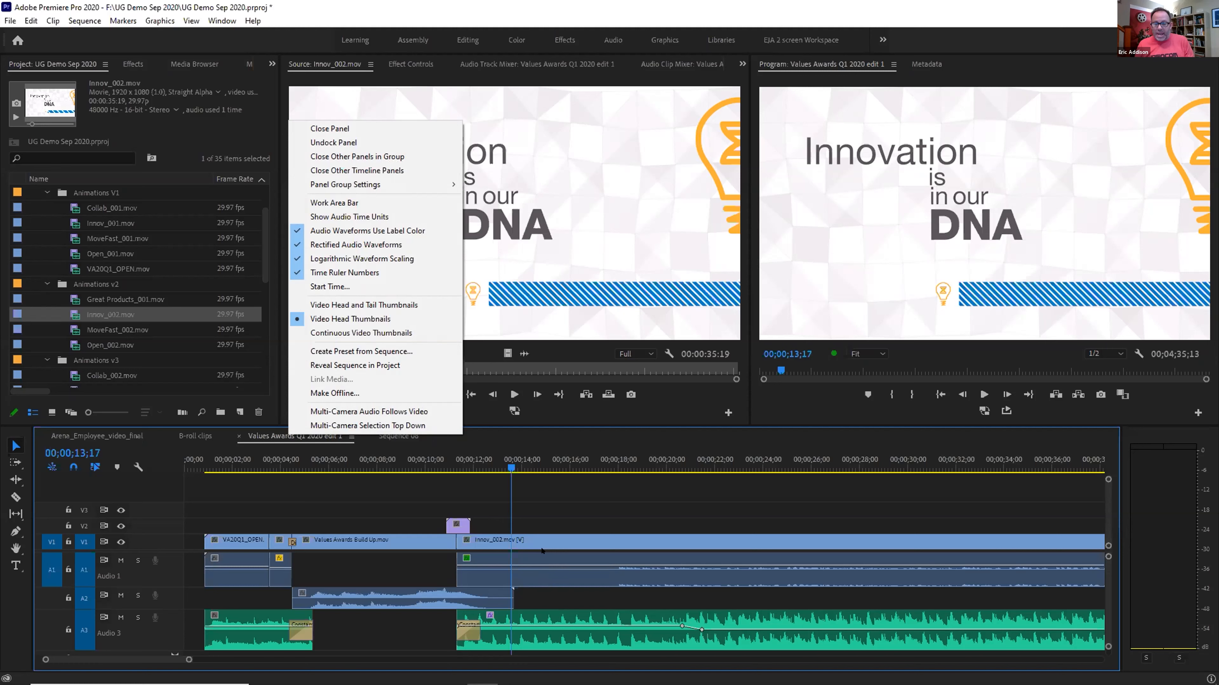
{"action": "right_click", "coordinate": [530, 543]}
{"action": "mouse_move", "coordinate": [624, 180]}
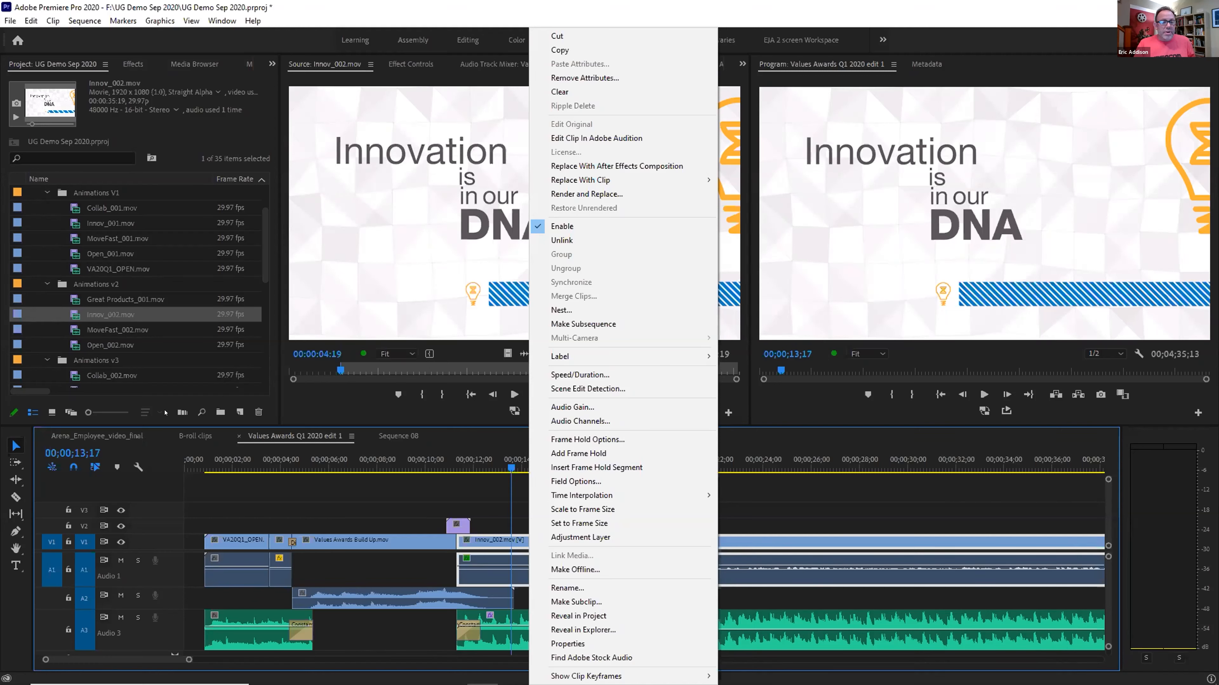
{"action": "left_click_drag", "start_coordinate": [437, 449], "coordinate": [418, 451]}
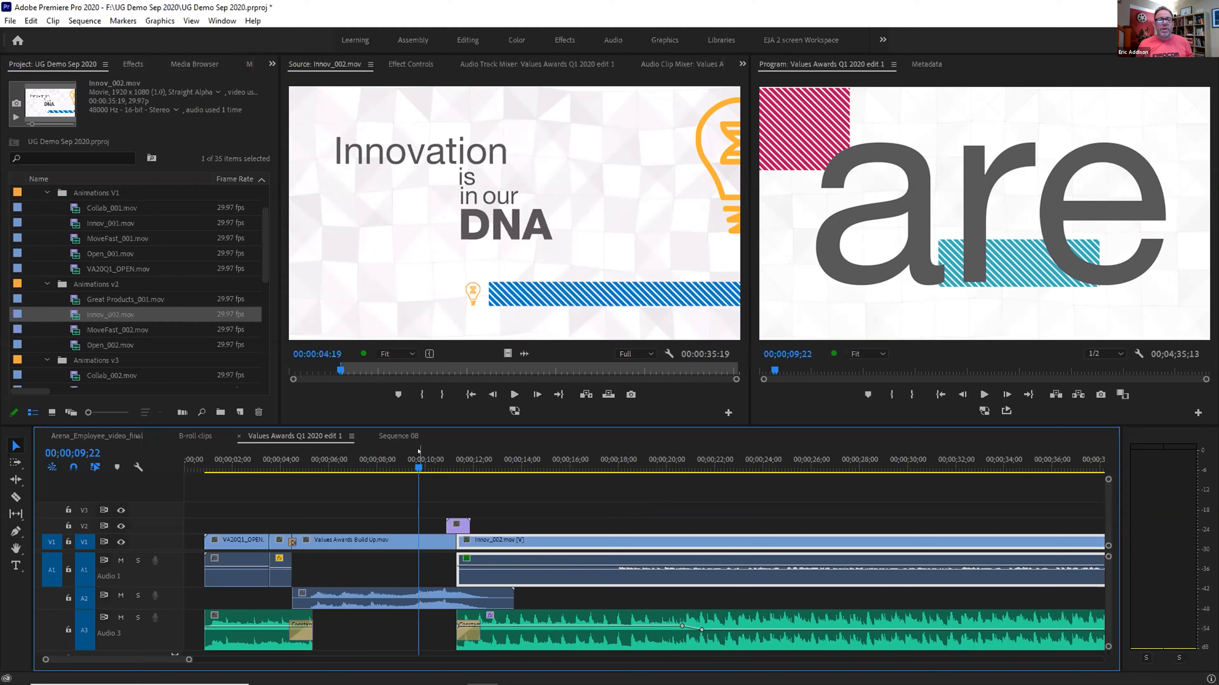
Save, play back the new transition, then Alt-drag a copy of the purple V2 clip to about 00;00;24
{"action": "key", "text": "ctrl+s"}
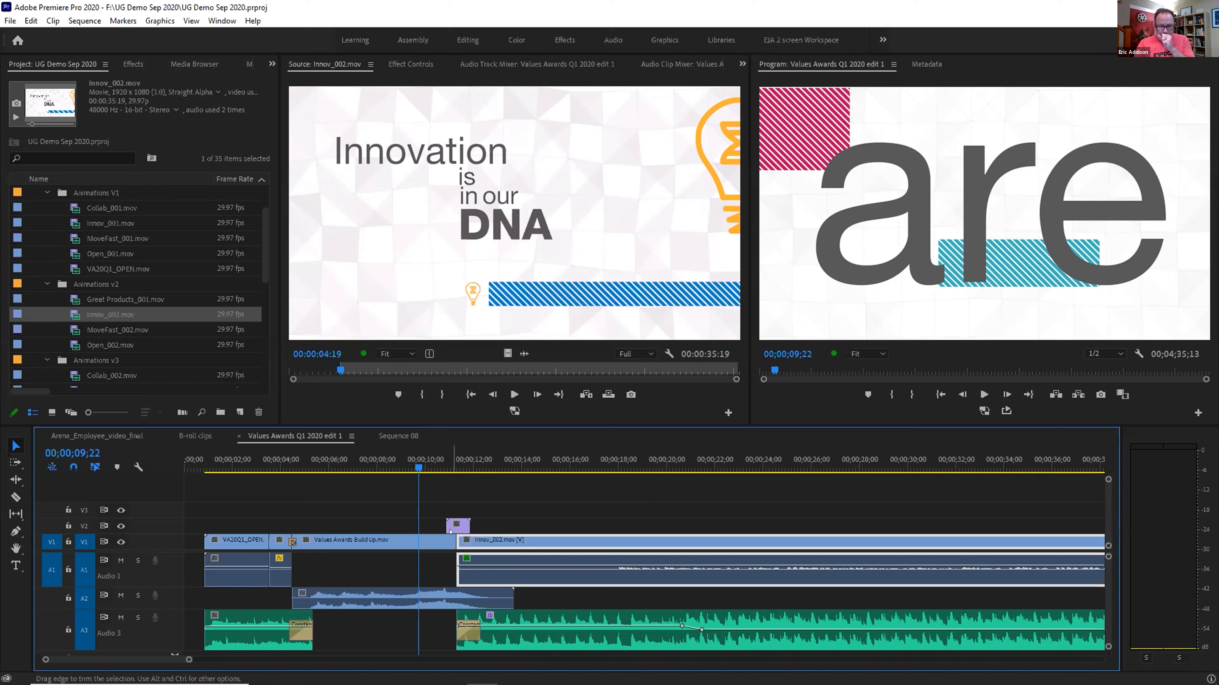
{"action": "key", "text": "space"}
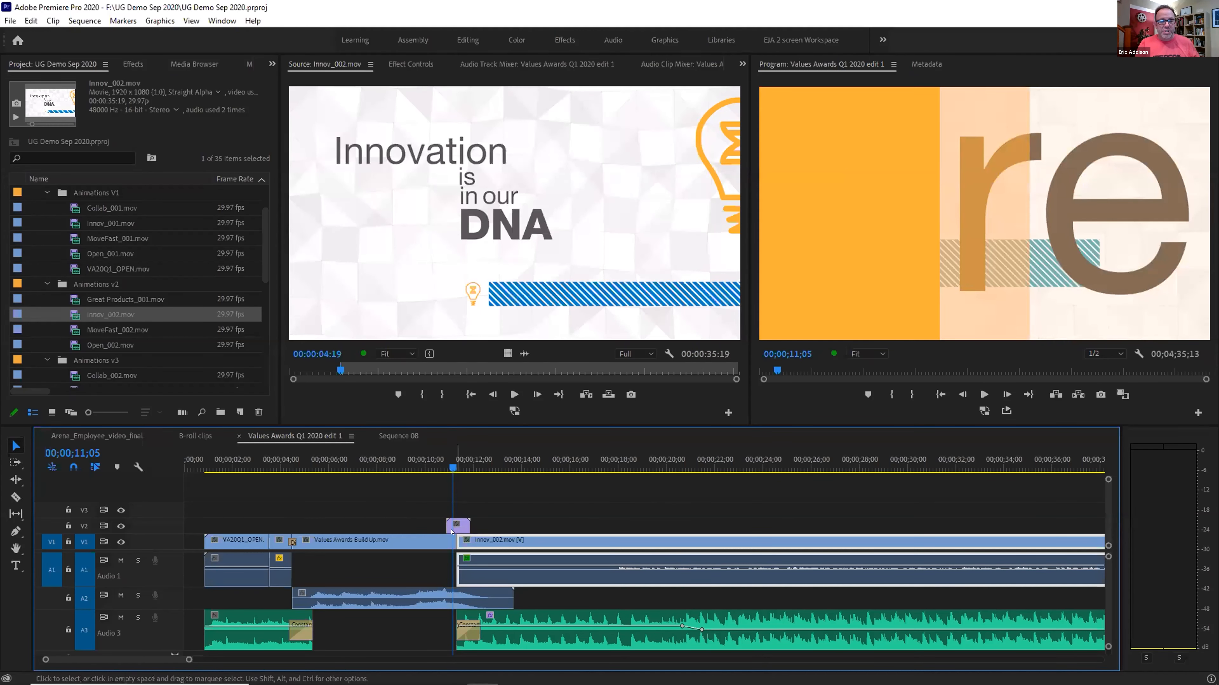
{"action": "key", "text": "alt"}
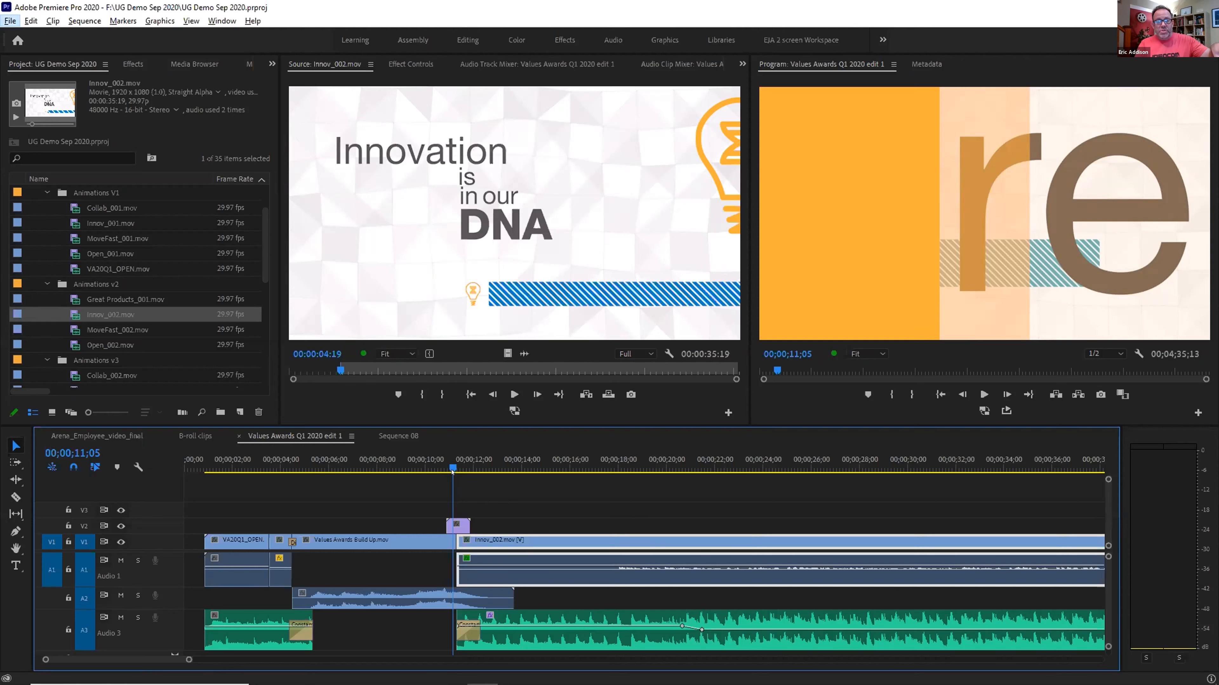
{"action": "key", "text": "alt"}
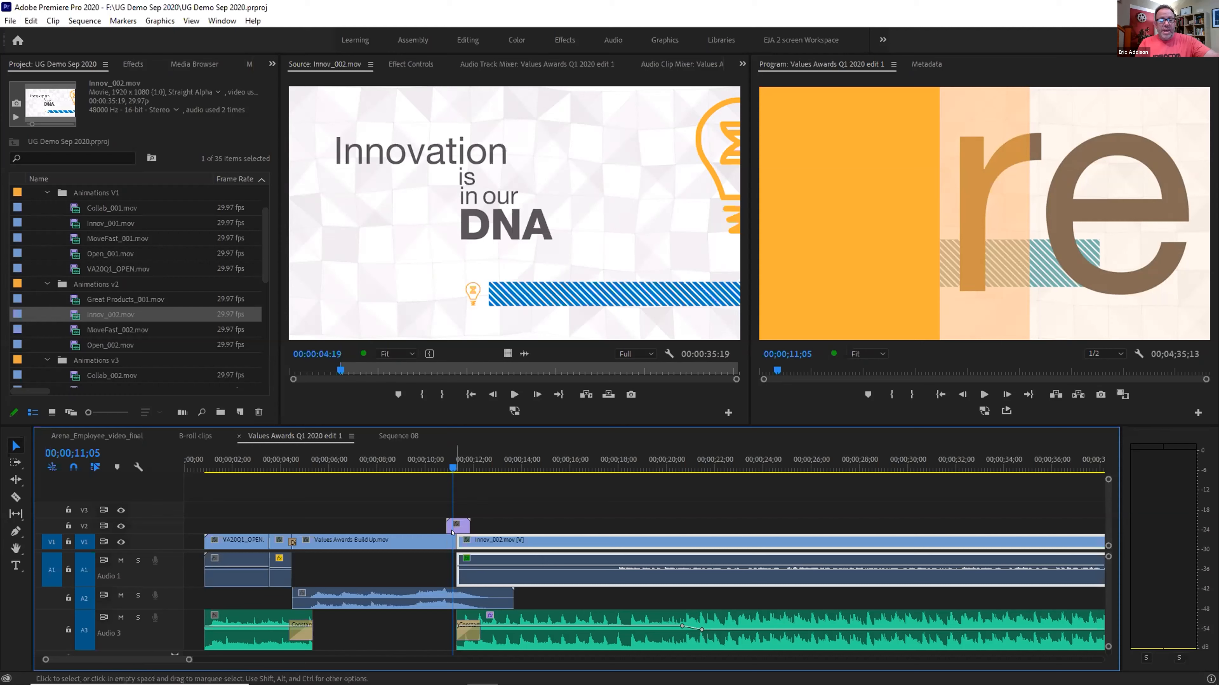
{"action": "left_click_drag", "start_coordinate": [452, 525], "coordinate": [756, 525]}
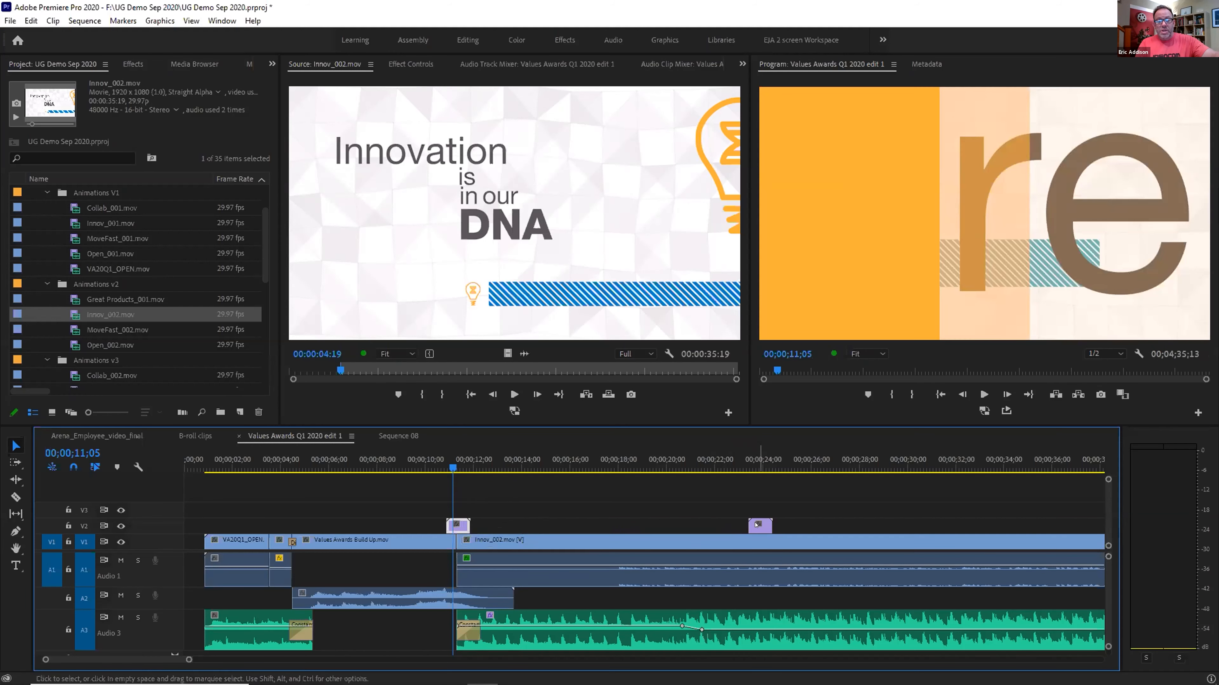
Select the copied purple clip and open its context menu, closing it without choosing anything
{"action": "left_click", "coordinate": [74, 329]}
{"action": "right_click", "coordinate": [761, 526]}
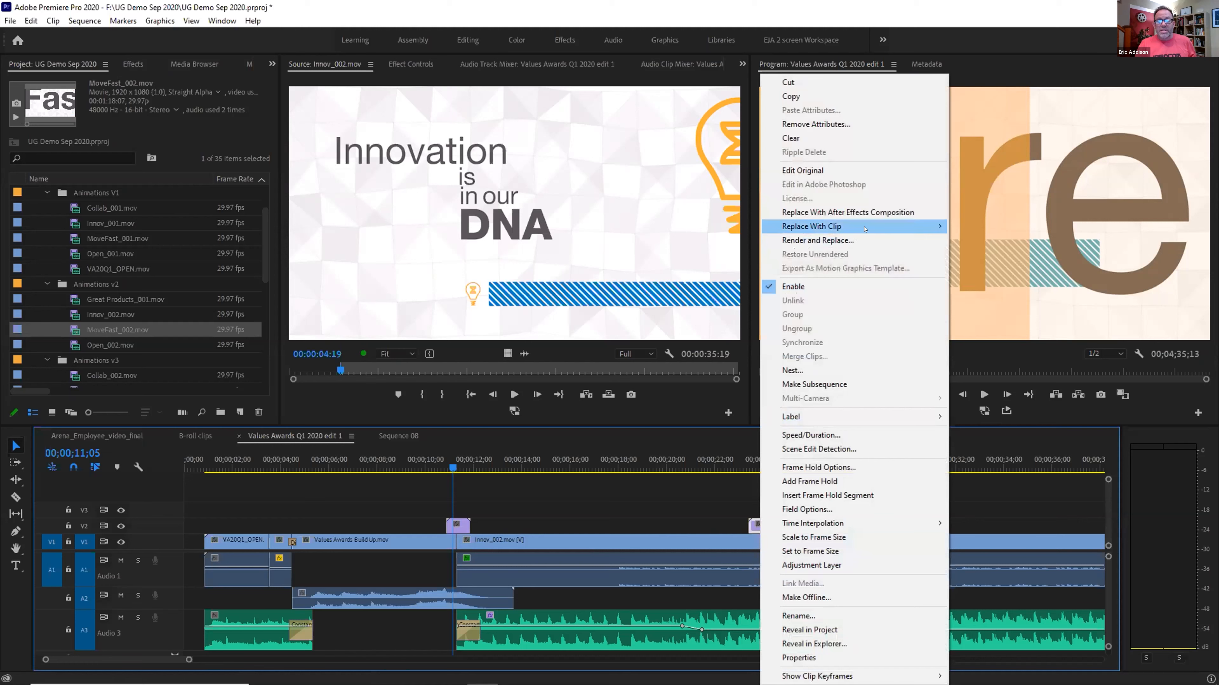
{"action": "mouse_move", "coordinate": [911, 226]}
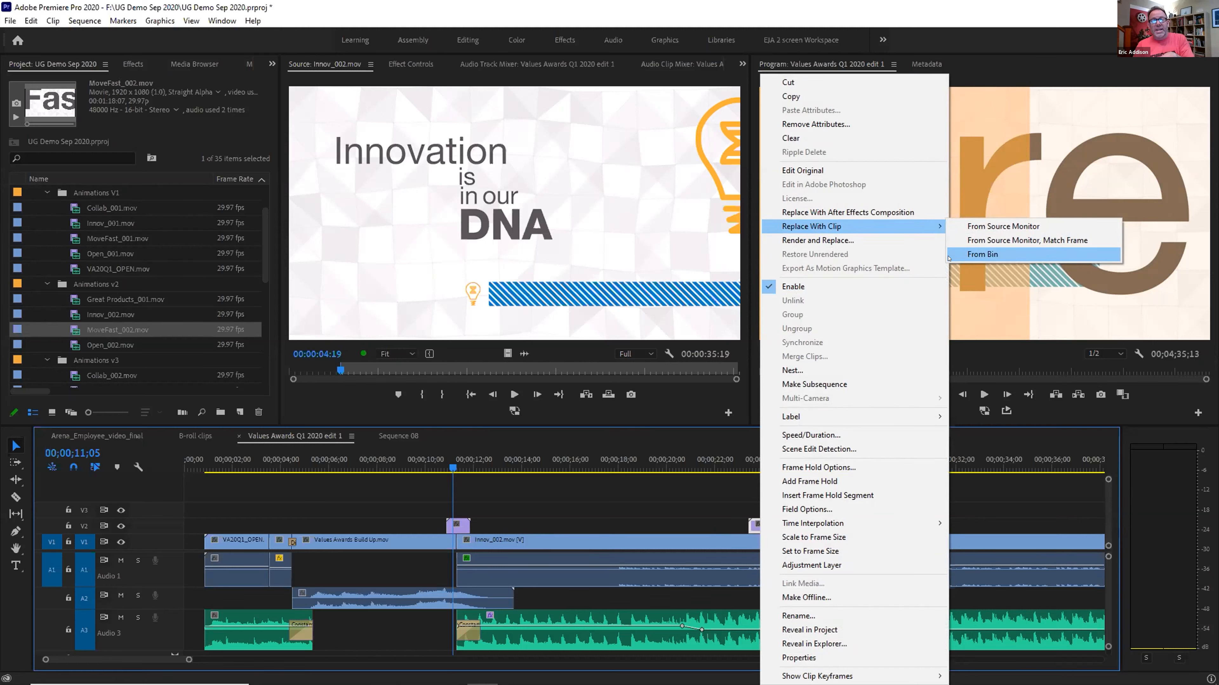
{"action": "left_click", "coordinate": [714, 500]}
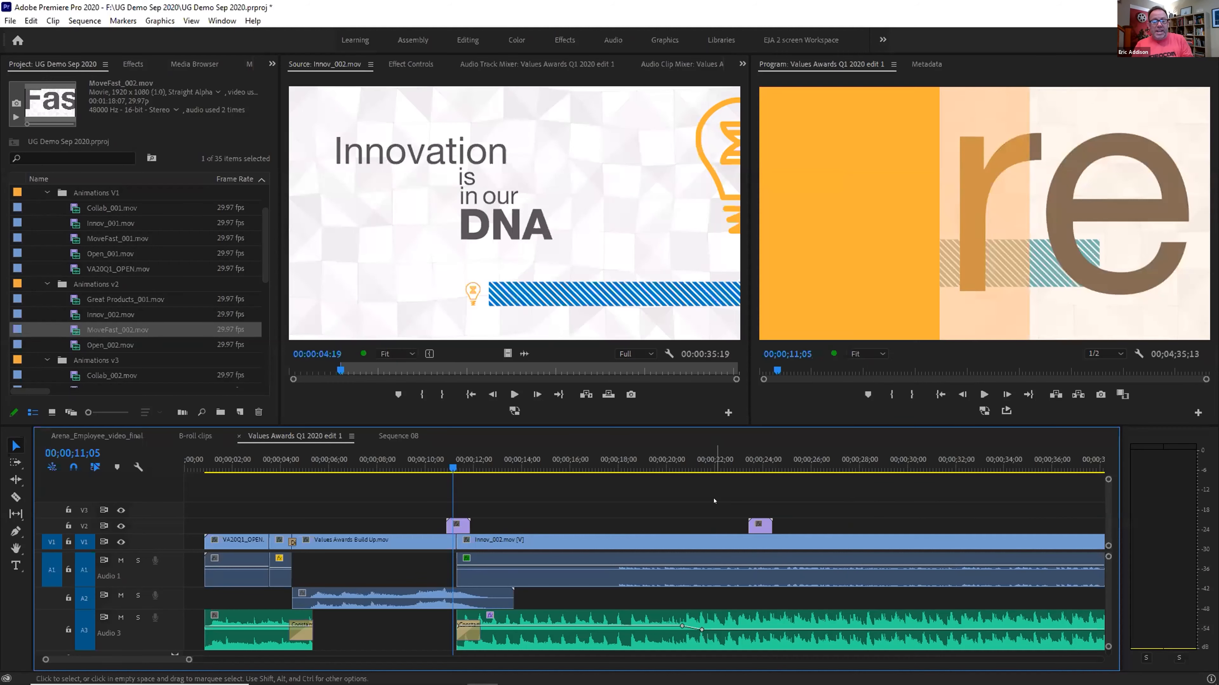
Alt-drag another purple copy further along V2, check its fx badge, then undo the copies
{"action": "left_click_drag", "start_coordinate": [771, 525], "coordinate": [985, 518]}
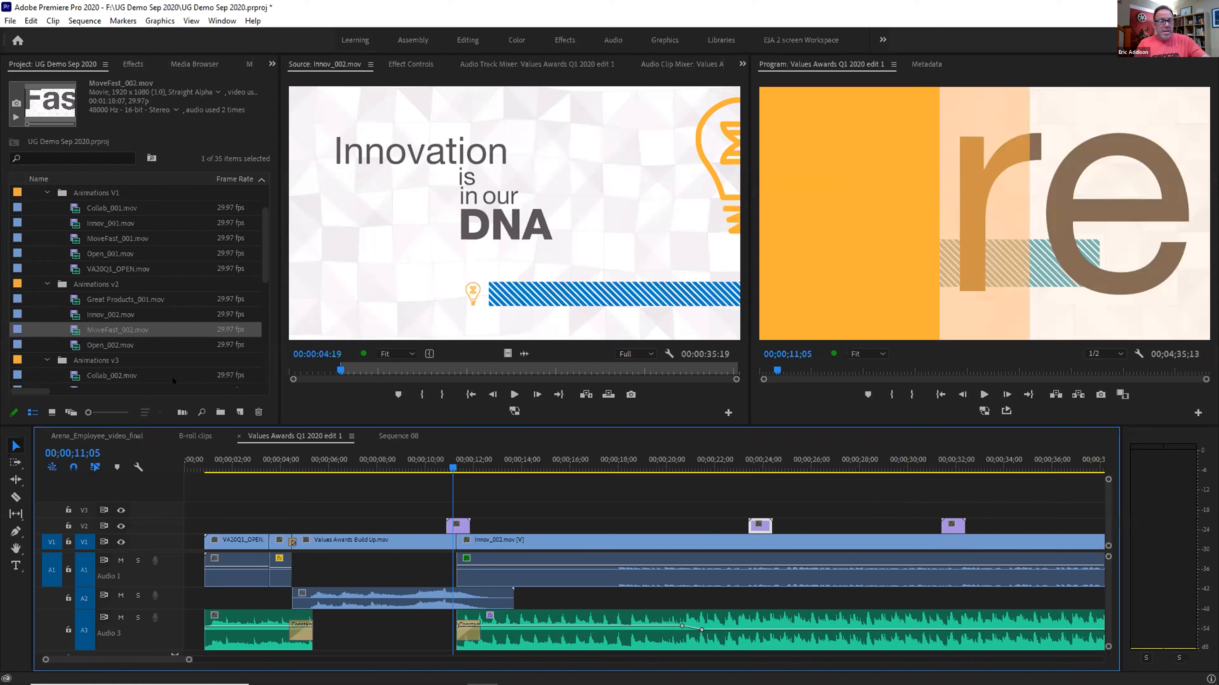
{"action": "left_click", "coordinate": [123, 346]}
{"action": "right_click", "coordinate": [947, 524]}
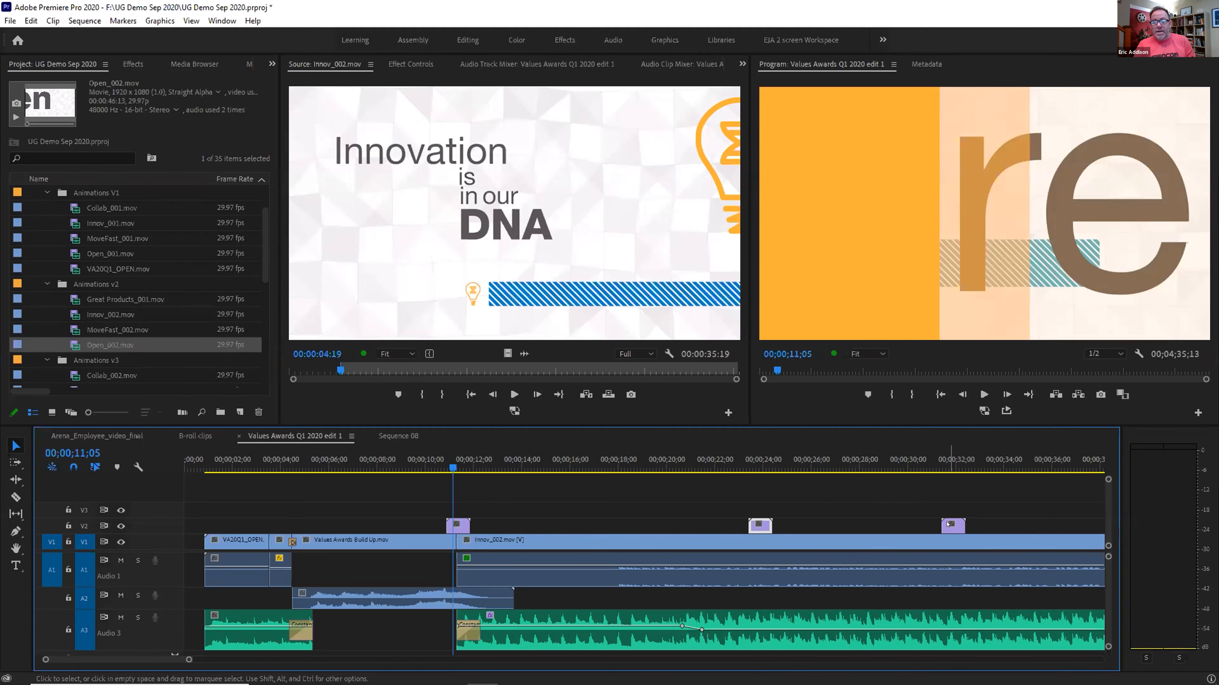
{"action": "left_click", "coordinate": [948, 523]}
{"action": "left_click", "coordinate": [957, 521]}
{"action": "right_click", "coordinate": [957, 522]}
{"action": "key", "text": "Escape"}
{"action": "key", "text": "ctrl+z"}
{"action": "key", "text": "ctrl+z"}
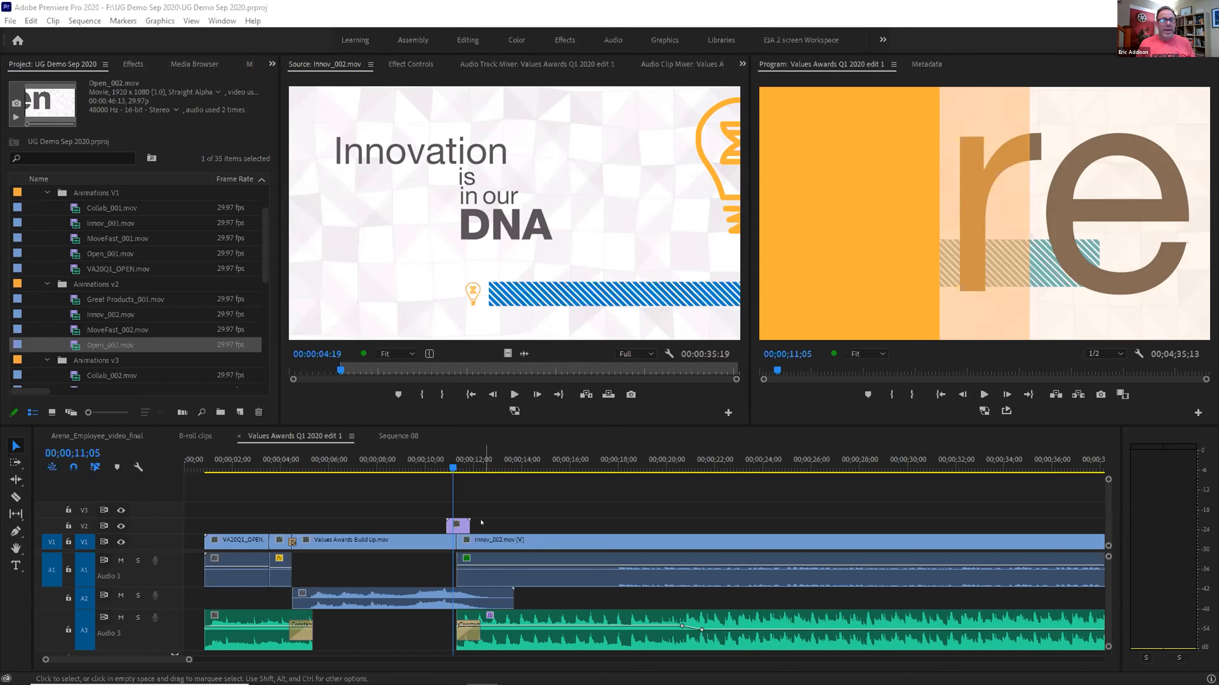
Switch to the Media Browser and widen its panel to browse the Q1 2020 Values Awards folder
{"action": "left_click", "coordinate": [194, 63]}
{"action": "left_click_drag", "start_coordinate": [283, 240], "coordinate": [381, 240]}
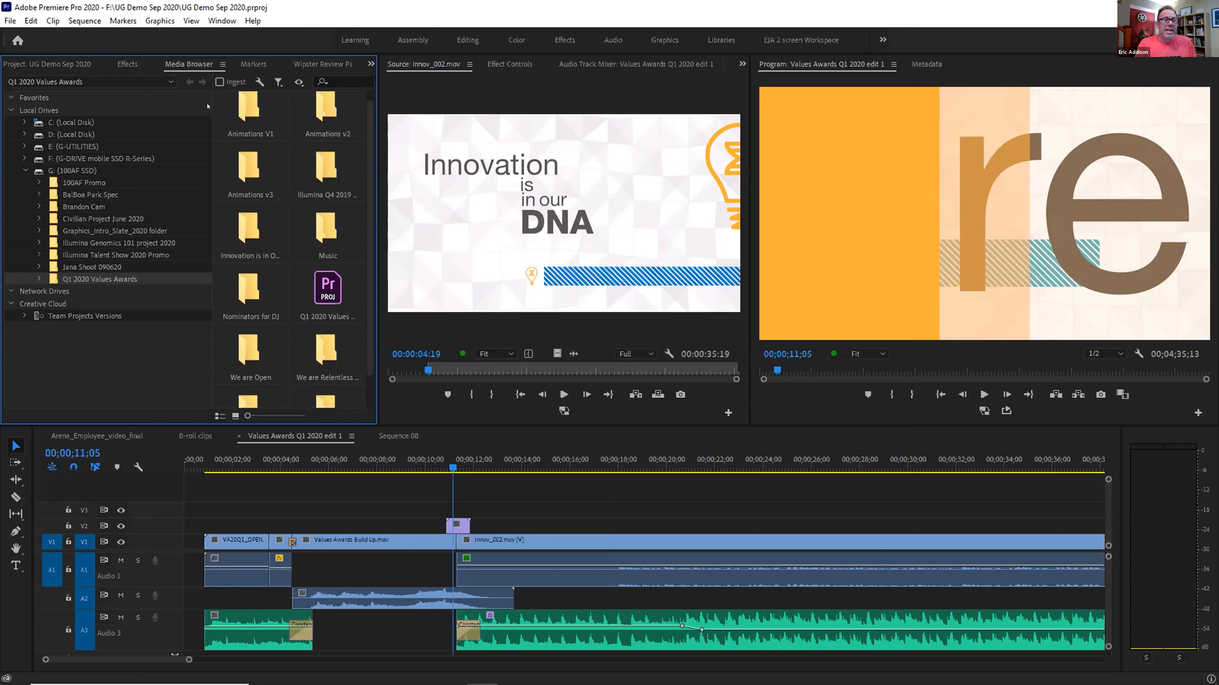
Add Animations V1 to Favorites, open it to view its clips, then return to the B-roll clips sequence
{"action": "right_click", "coordinate": [255, 110]}
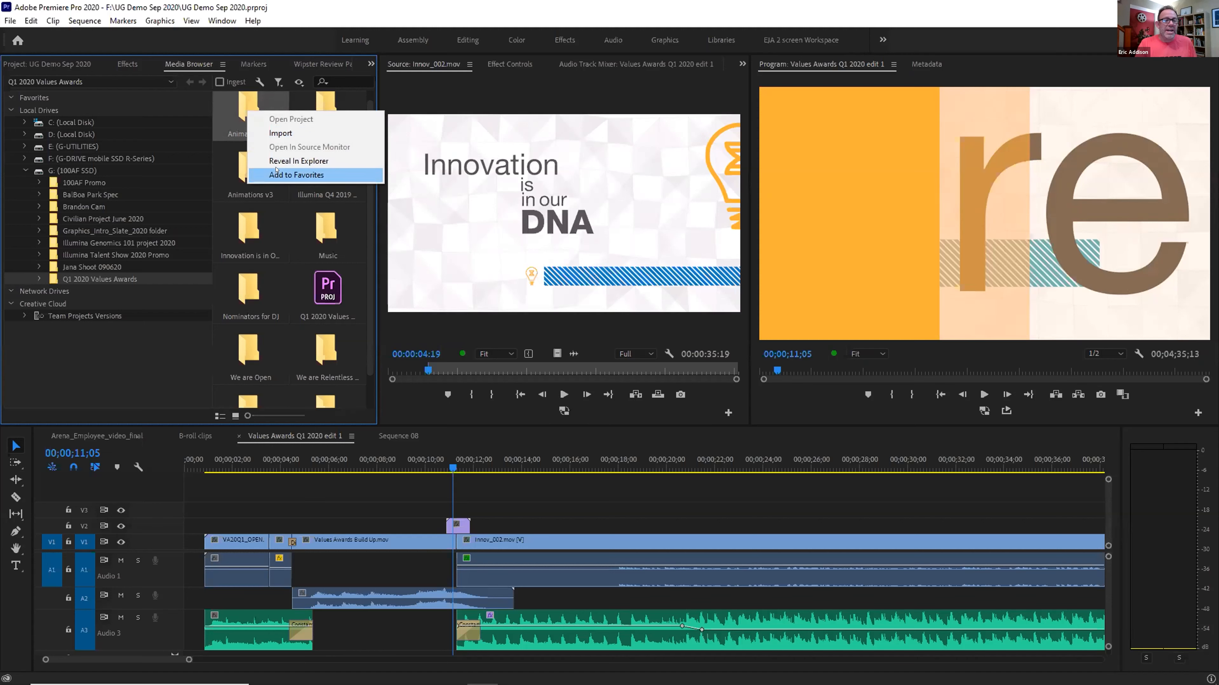
{"action": "left_click", "coordinate": [296, 174]}
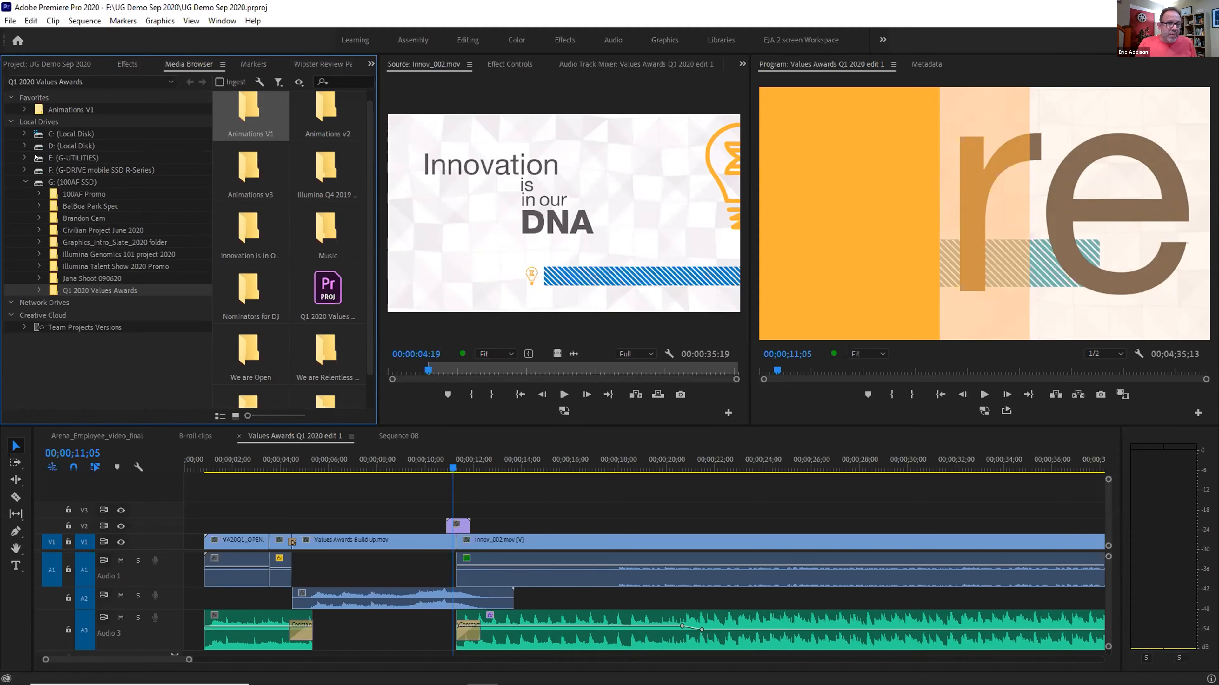
{"action": "left_click", "coordinate": [24, 157]}
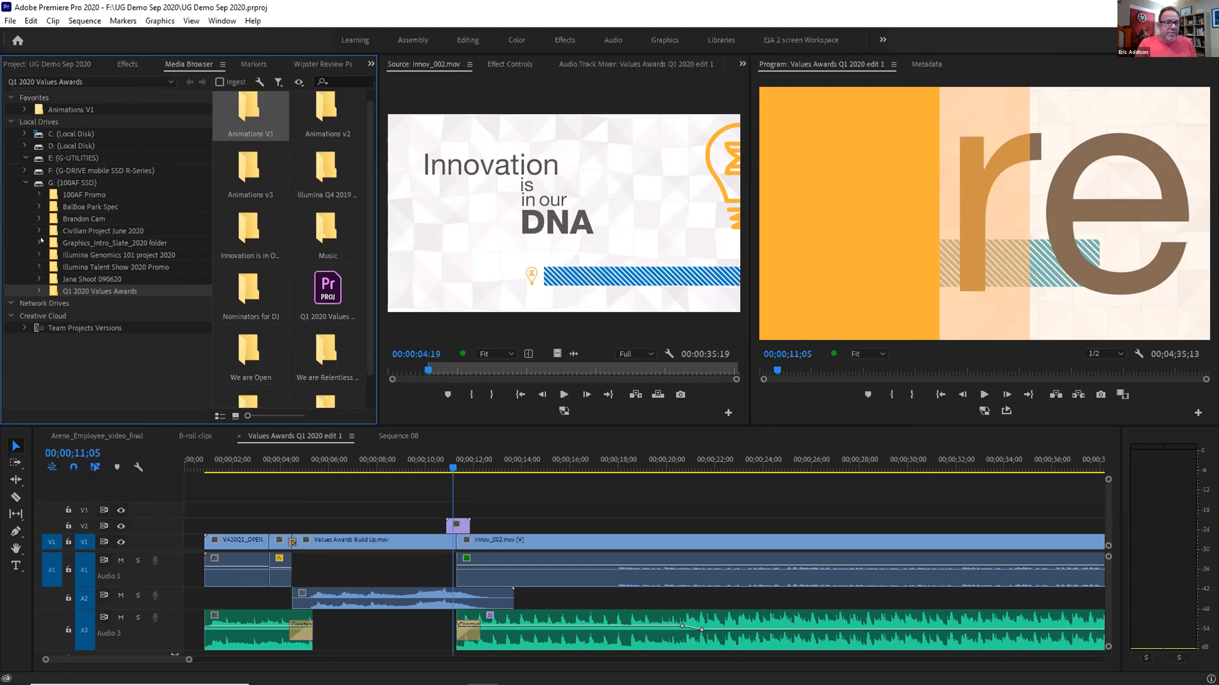
{"action": "left_click", "coordinate": [62, 108]}
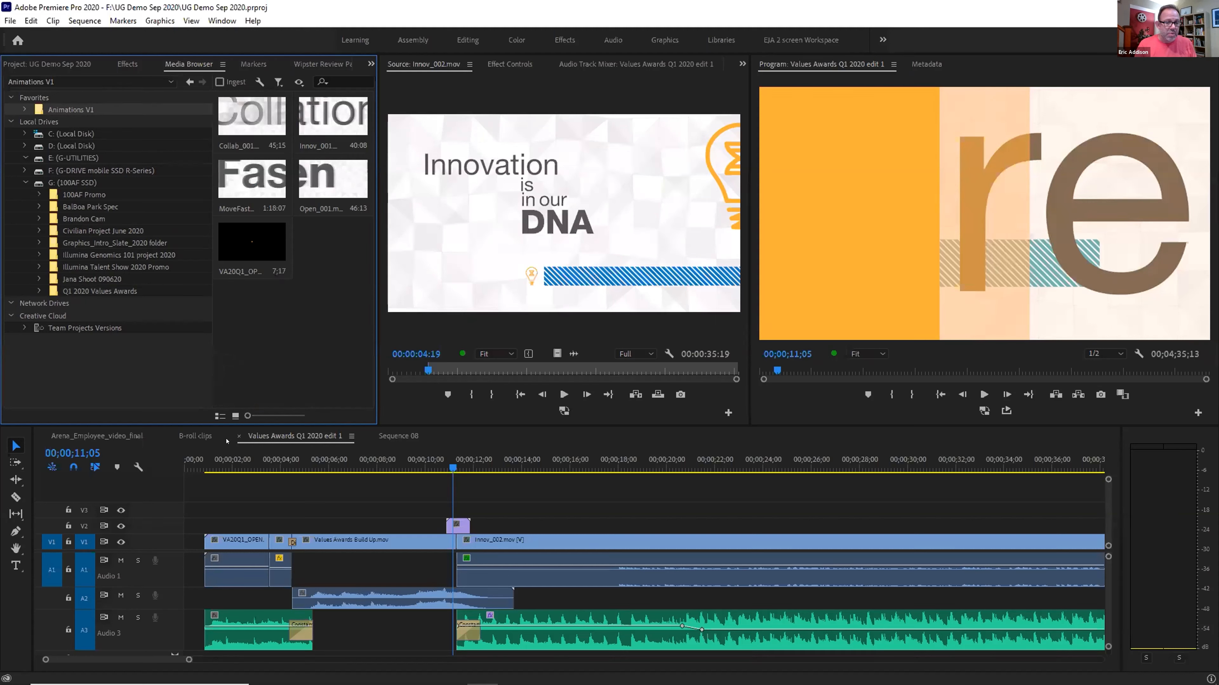
{"action": "left_click", "coordinate": [194, 437]}
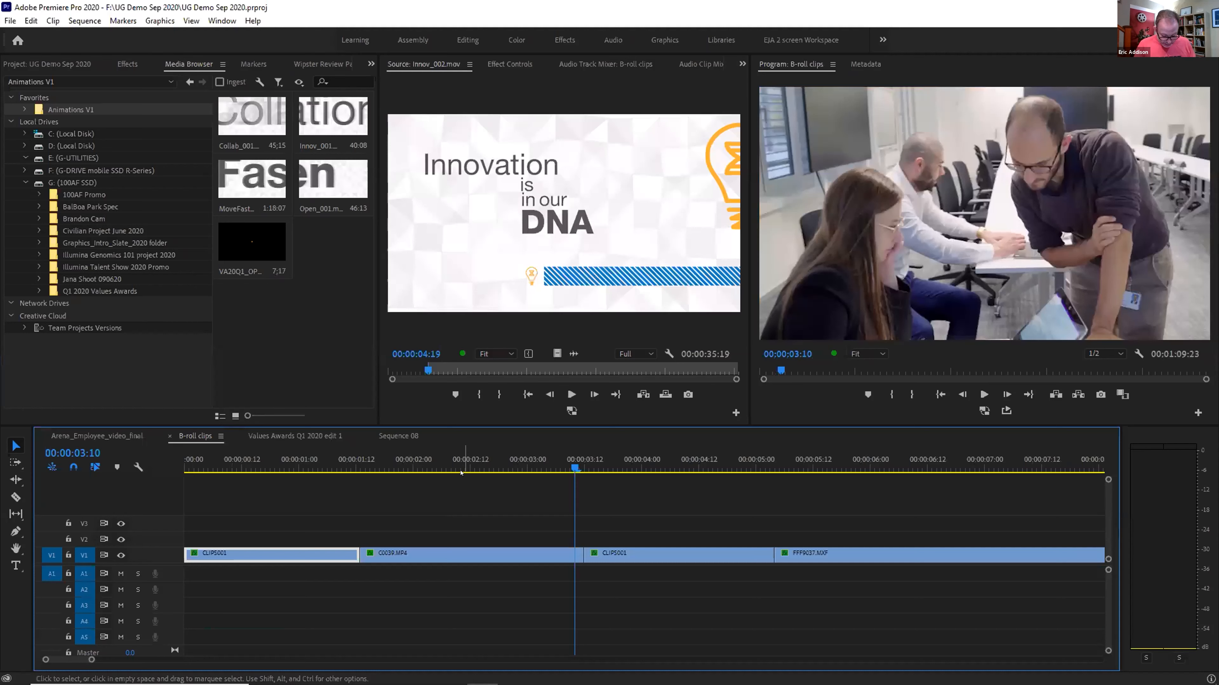
Move the playhead to 00:00:02:10 and select the C0039.MP4 clip on V1
{"action": "left_click", "coordinate": [459, 455]}
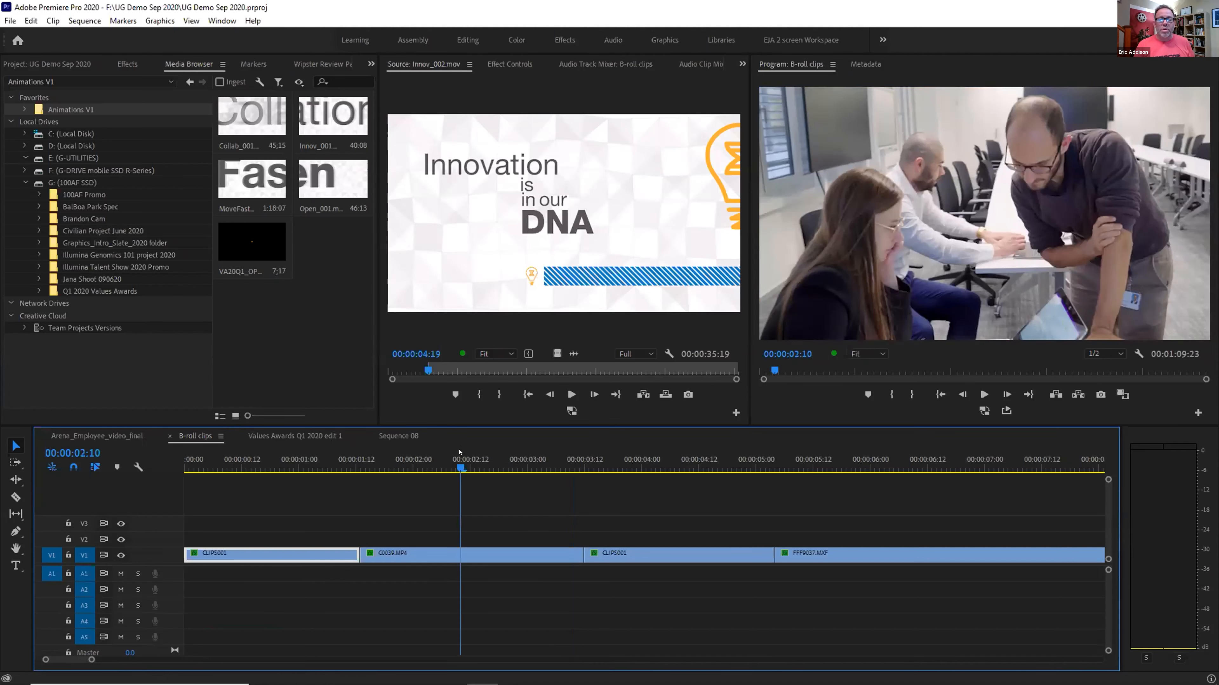
{"action": "left_click", "coordinate": [479, 553]}
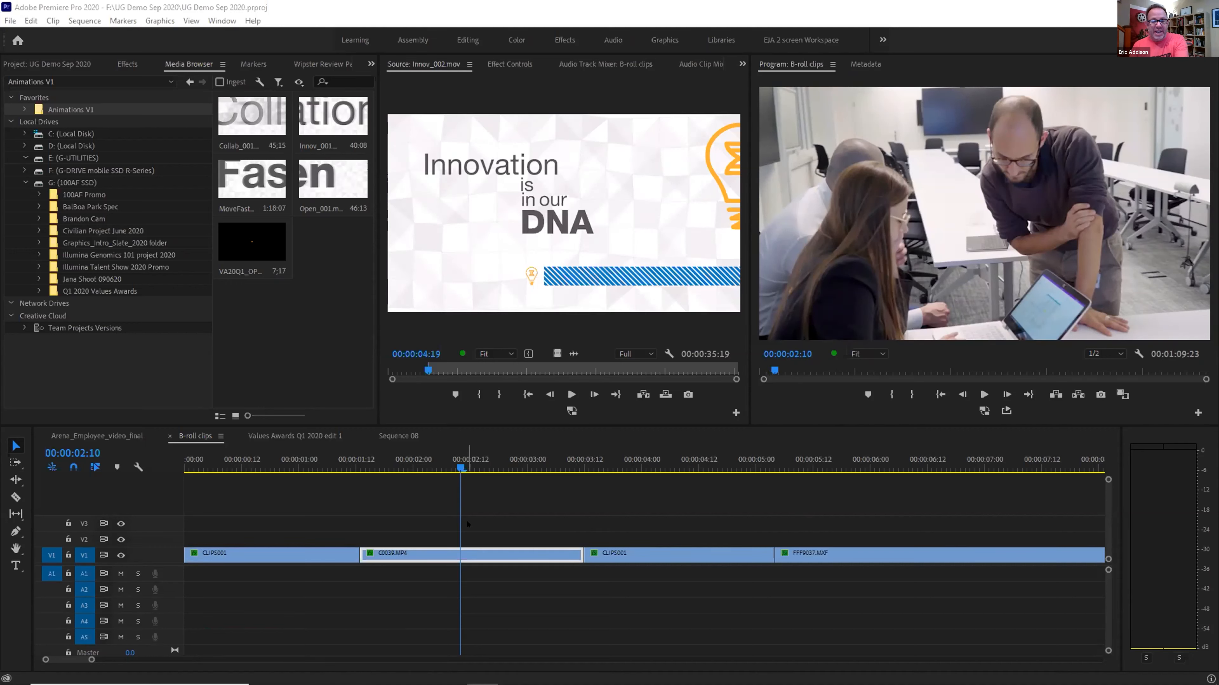
Delete C0039.MP4 and ripple-delete its gap, then undo both to restore the clip
{"action": "left_click", "coordinate": [462, 555]}
{"action": "key", "text": "Delete"}
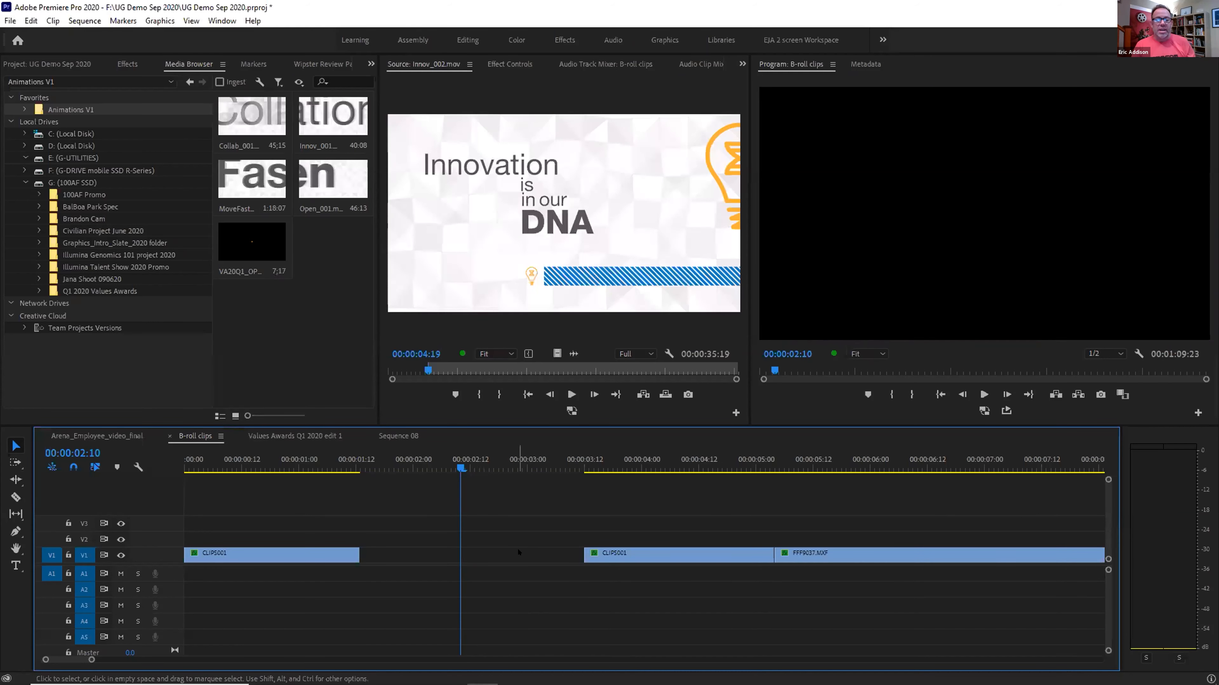
{"action": "right_click", "coordinate": [522, 552]}
{"action": "left_click", "coordinate": [547, 558]}
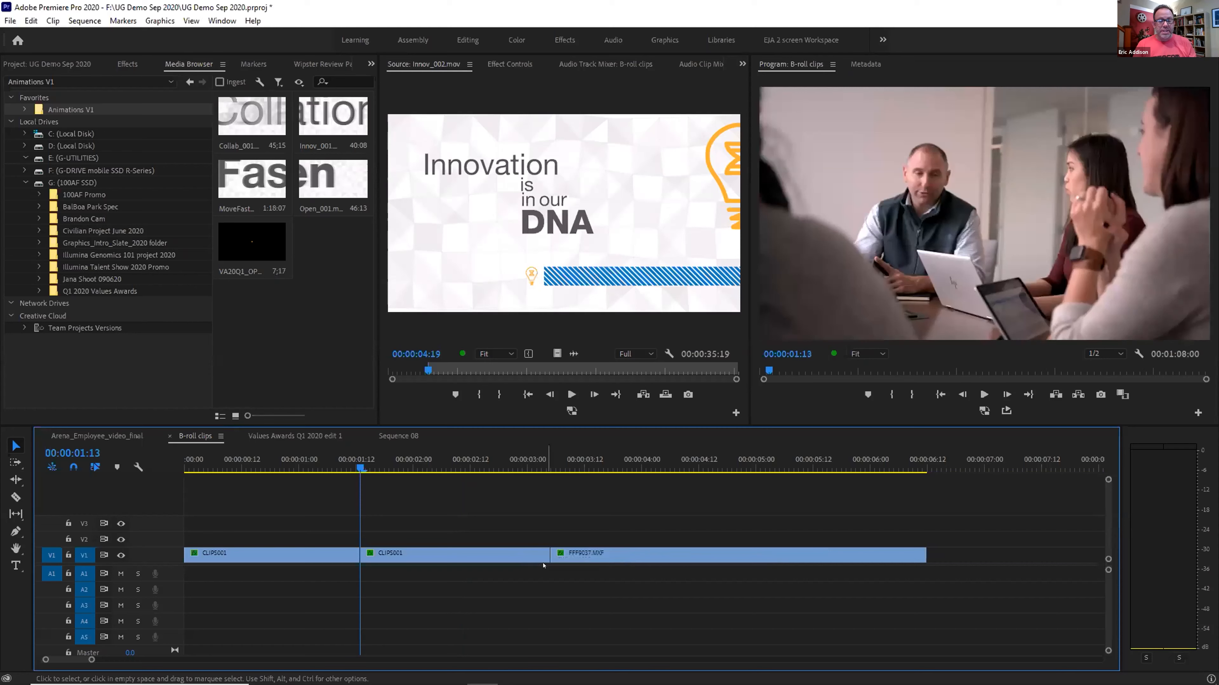
{"action": "key", "text": "ctrl+z"}
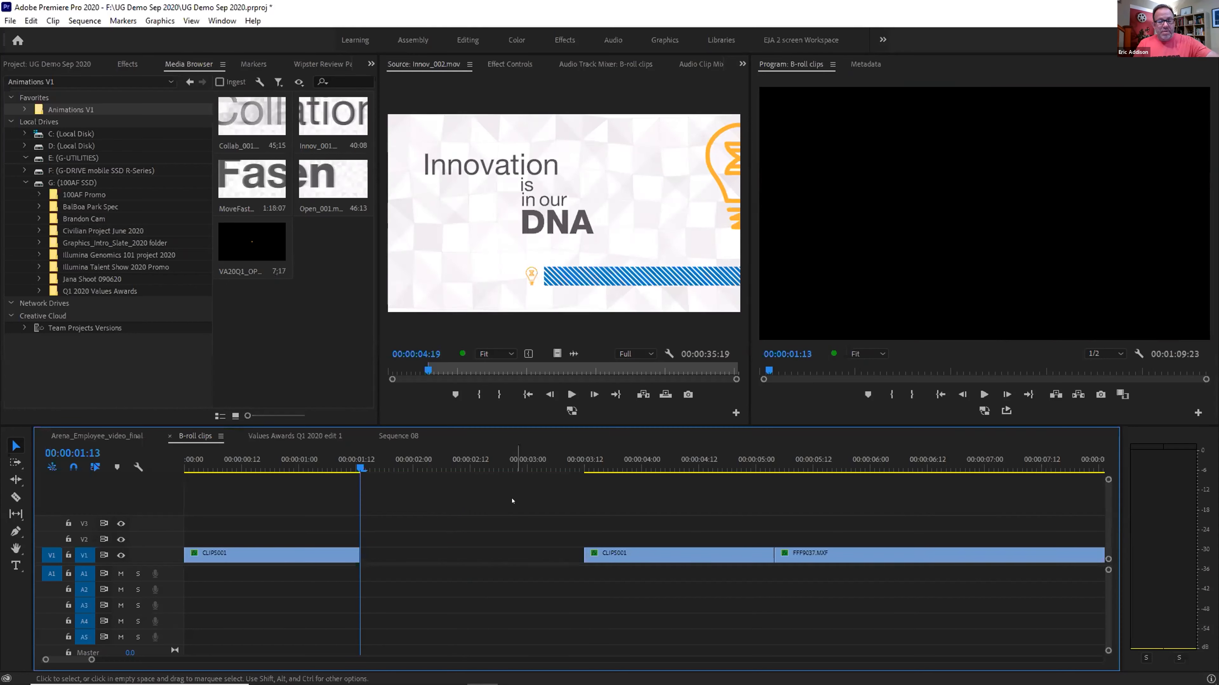
{"action": "key", "text": "ctrl+z"}
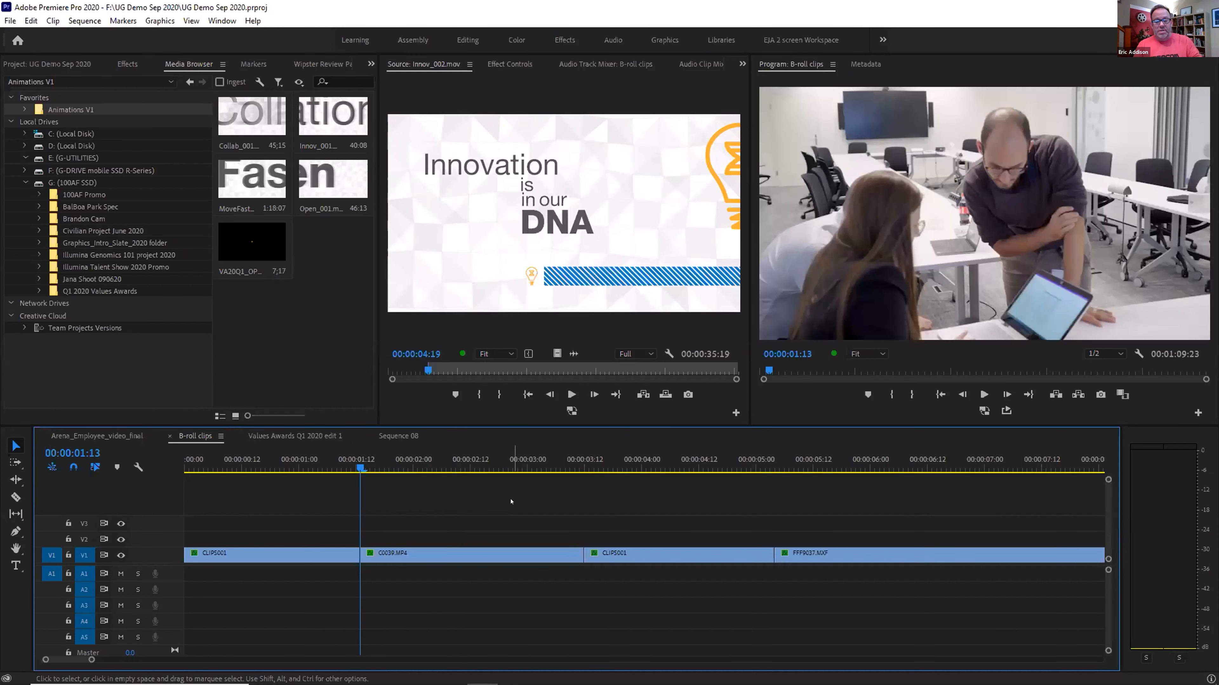
Ripple-delete C0039.MP4 with Shift+Delete, save, undo it, and switch to Arena_Employee_video_final
{"action": "left_click", "coordinate": [502, 553]}
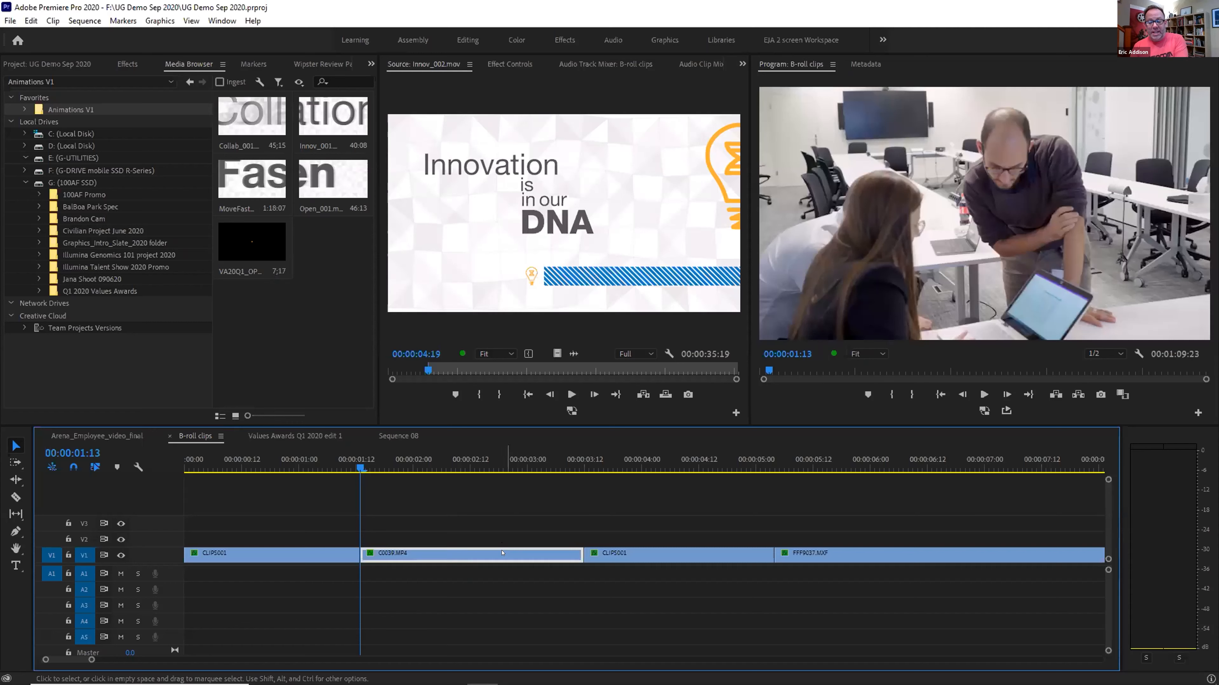
{"action": "key", "text": "shift+Delete"}
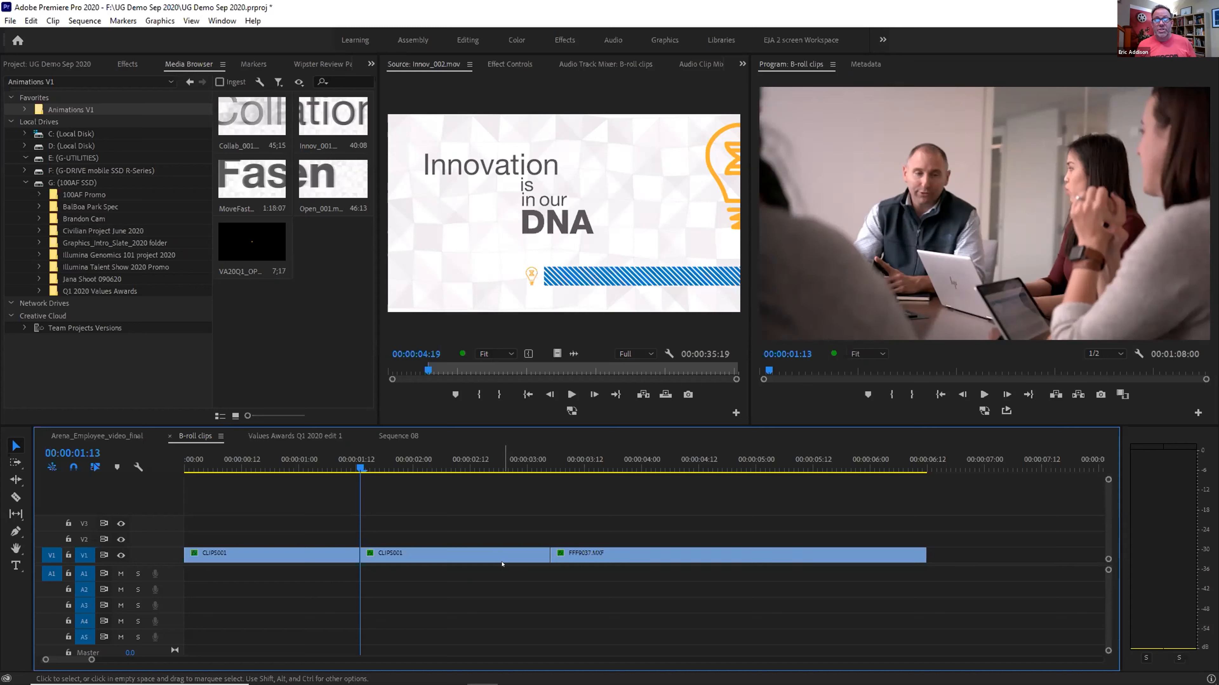
{"action": "key", "text": "ctrl+s"}
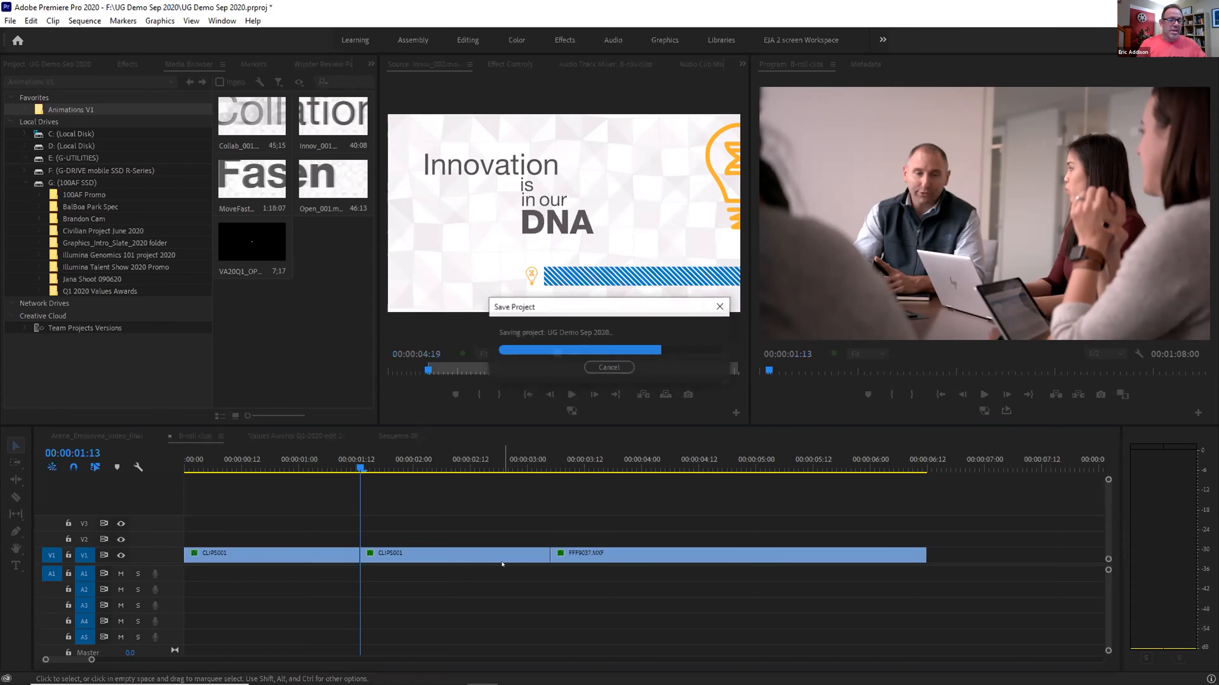
{"action": "key", "text": "ctrl+z"}
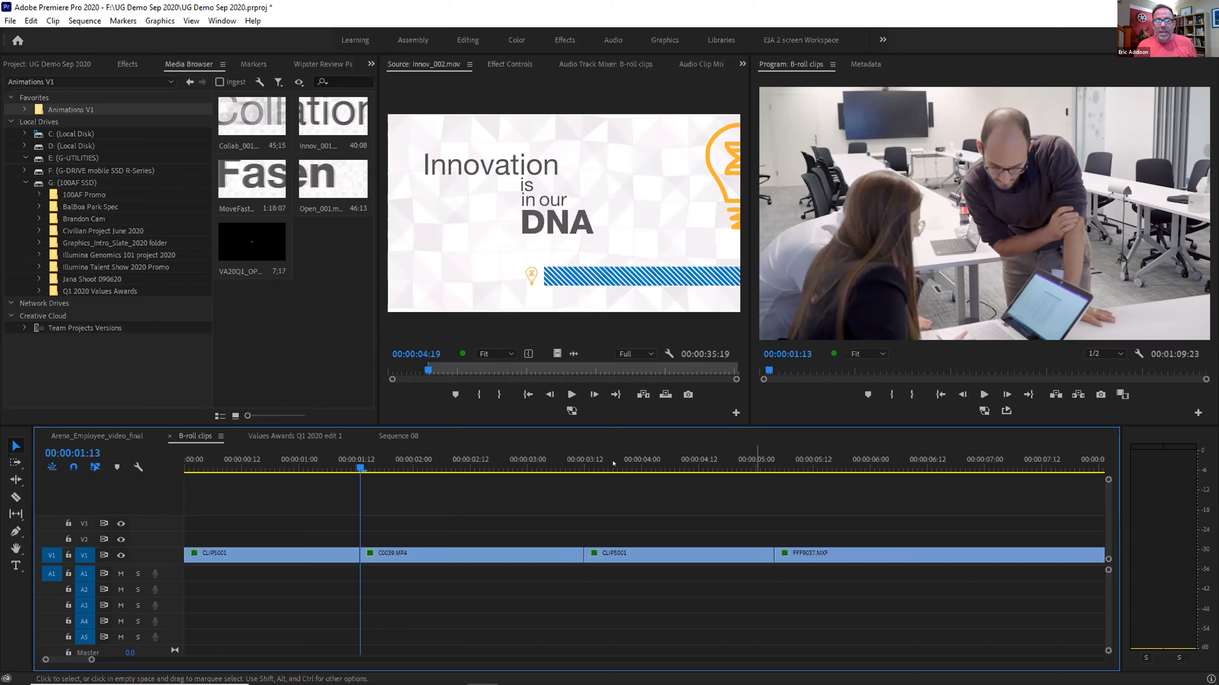
{"action": "left_click", "coordinate": [114, 437]}
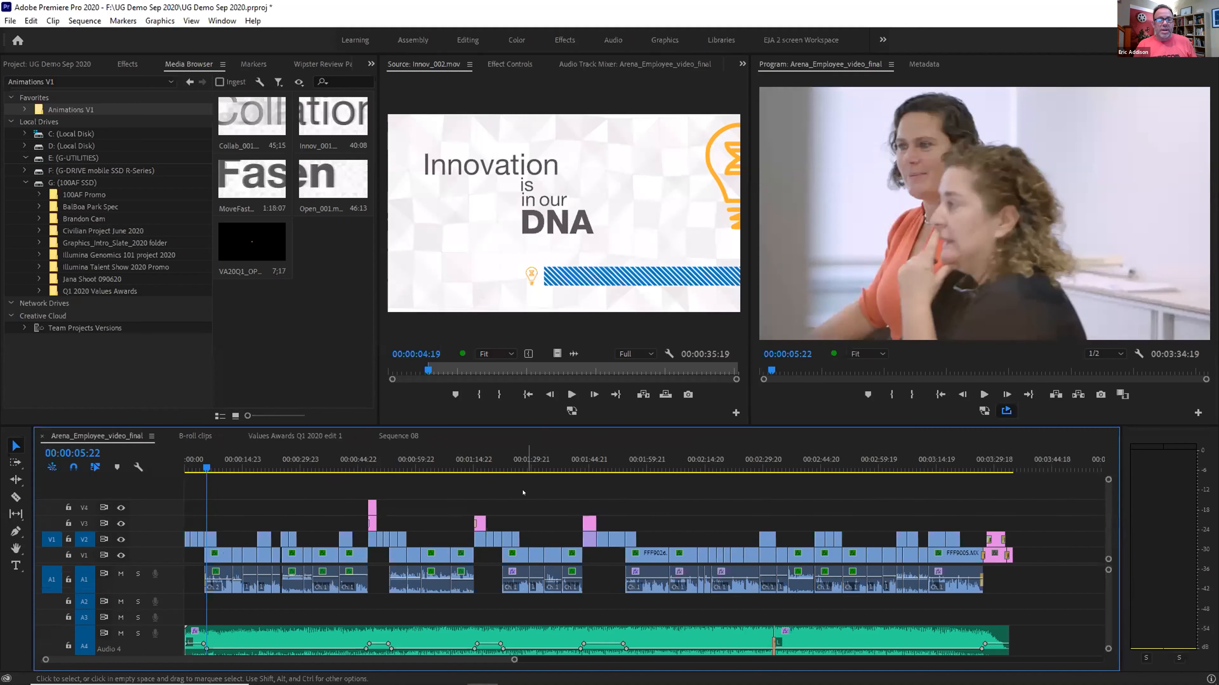
Zoom in around 00:01:27–00:01:29 in the sequence, then zoom back out to the whole sequence
{"action": "left_click", "coordinate": [521, 462]}
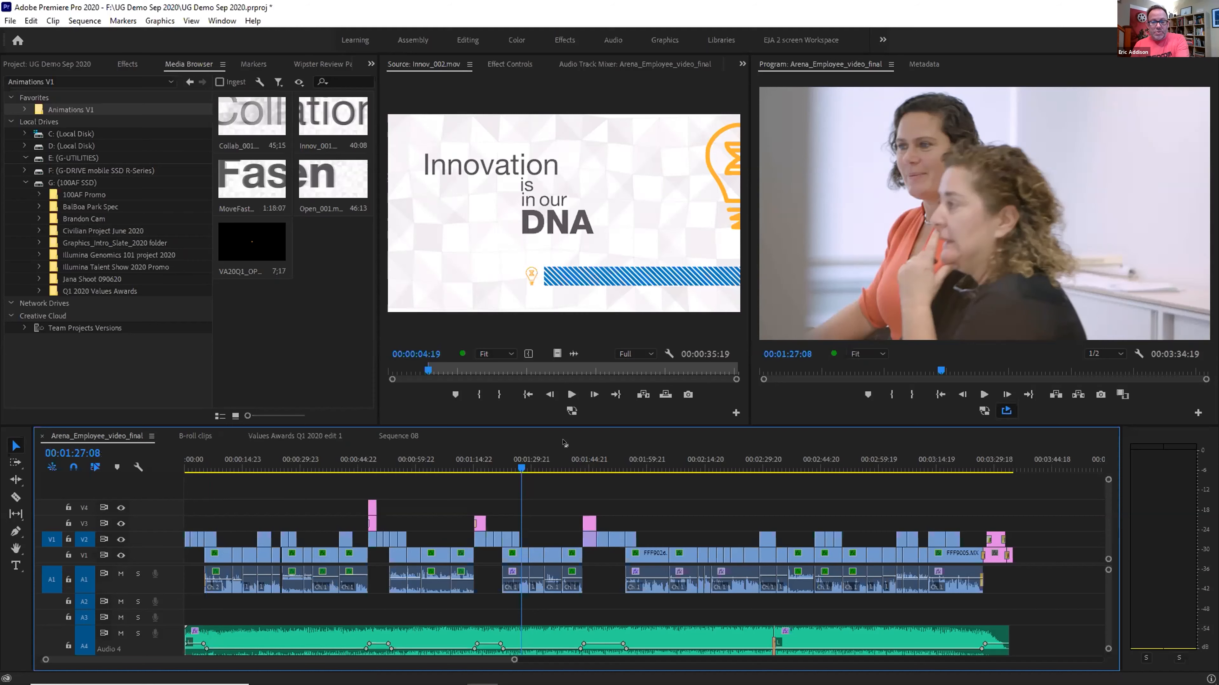
{"action": "key", "text": "equal"}
{"action": "key", "text": "equal"}
{"action": "key", "text": "equal"}
{"action": "key", "text": "equal"}
{"action": "key", "text": "minus"}
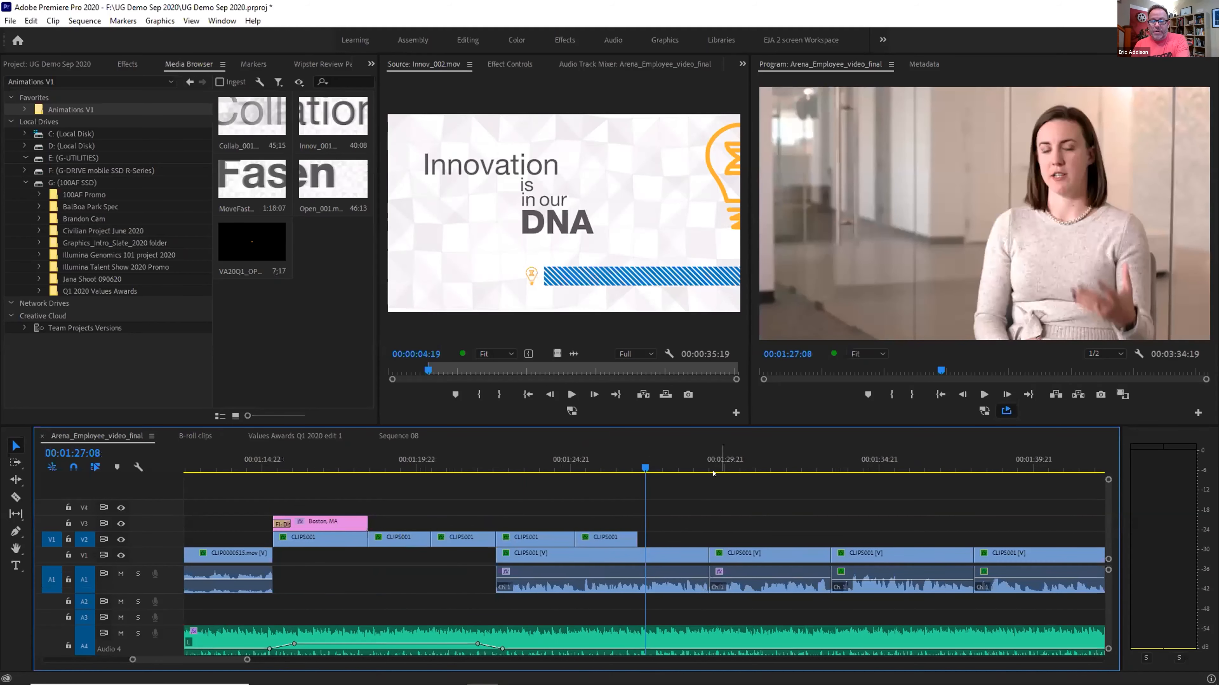
{"action": "left_click", "coordinate": [713, 473]}
{"action": "key", "text": "equal"}
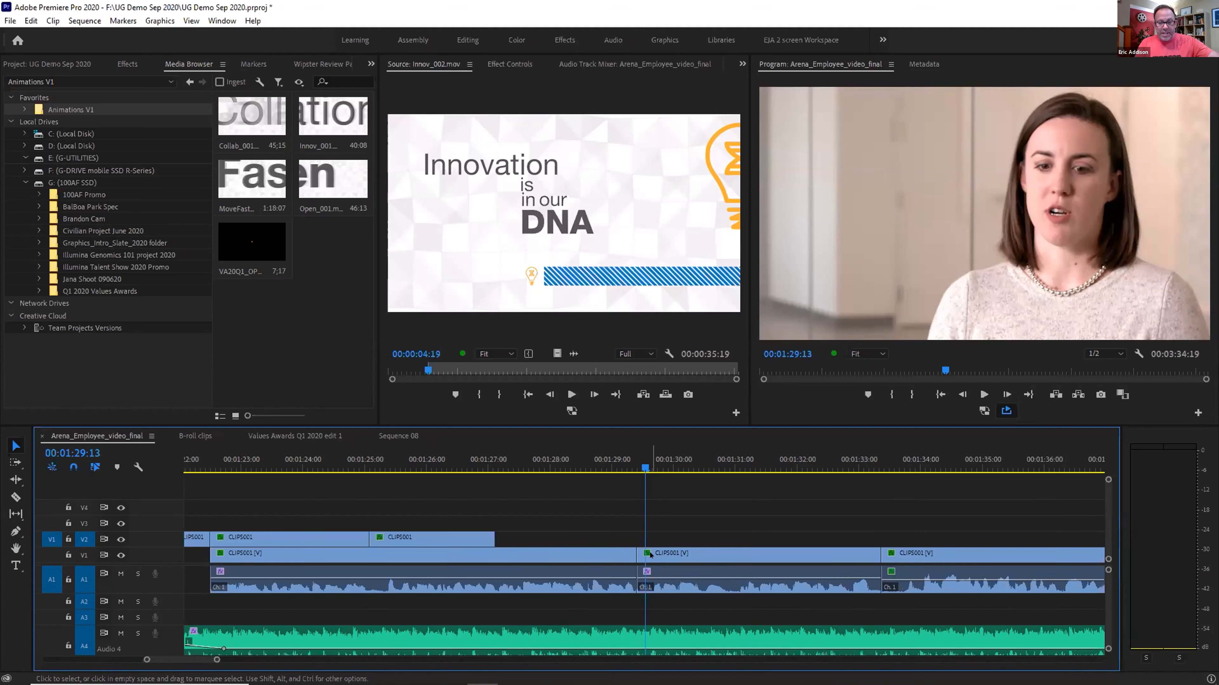
{"action": "left_click_drag", "start_coordinate": [643, 465], "coordinate": [614, 462]}
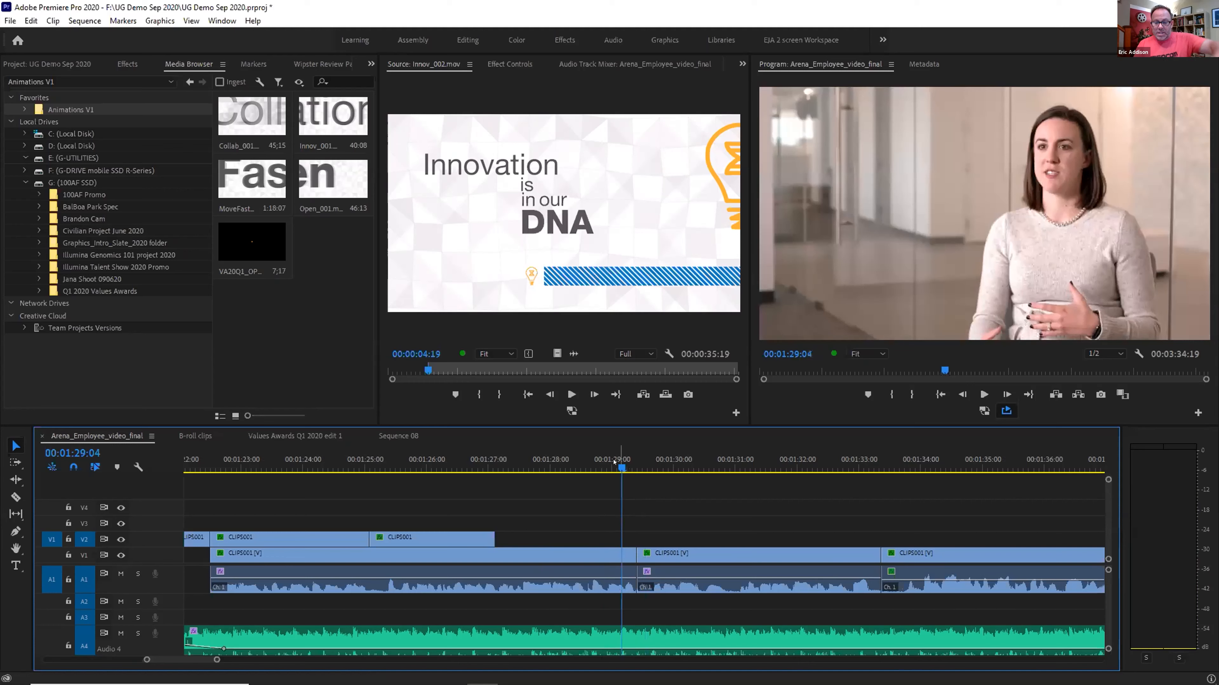
{"action": "key", "text": "minus"}
{"action": "key", "text": "minus"}
{"action": "key", "text": "minus"}
{"action": "key", "text": "minus"}
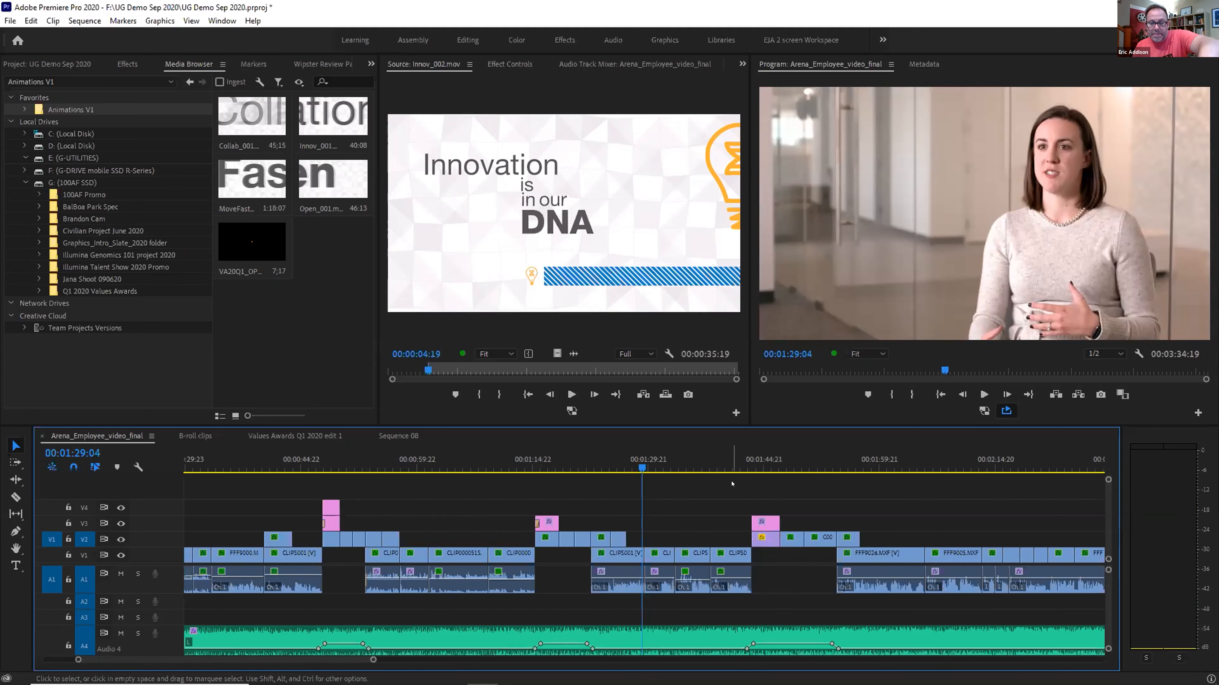
Zoom in on the cut near 02:13:05 and play across it from 02:12:04
{"action": "left_click", "coordinate": [699, 463]}
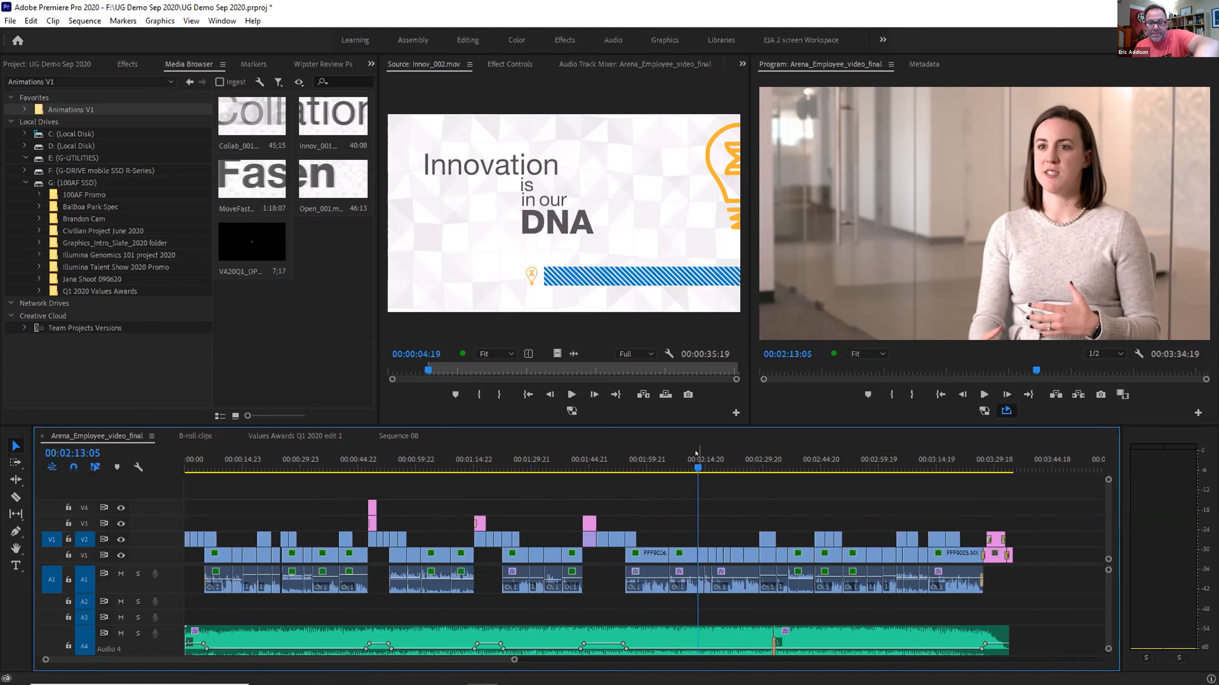
{"action": "key", "text": "equal"}
{"action": "key", "text": "equal"}
{"action": "key", "text": "equal"}
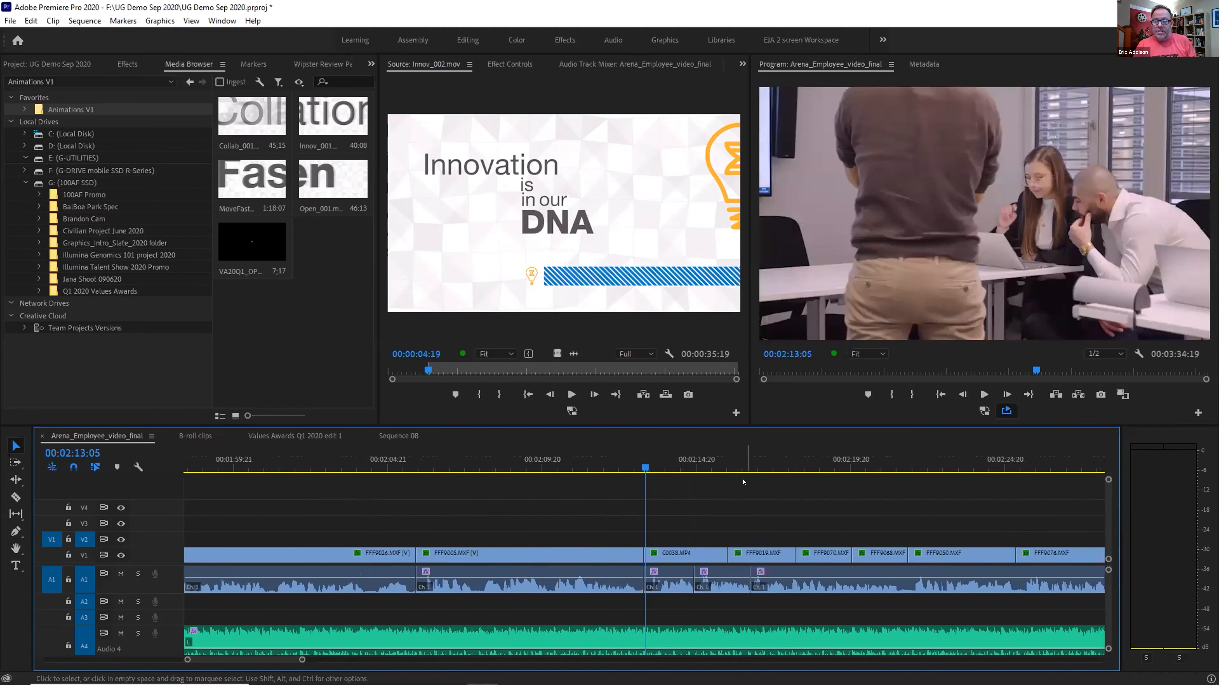
{"action": "left_click_drag", "start_coordinate": [633, 461], "coordinate": [613, 462]}
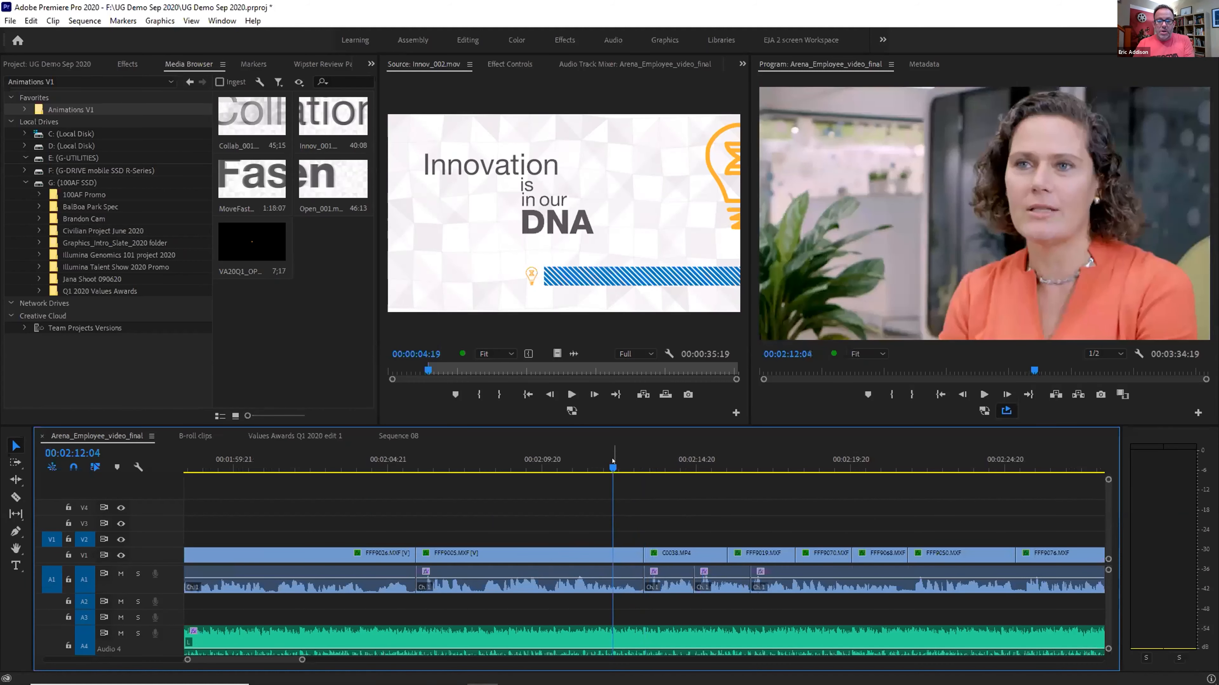
{"action": "key", "text": "space"}
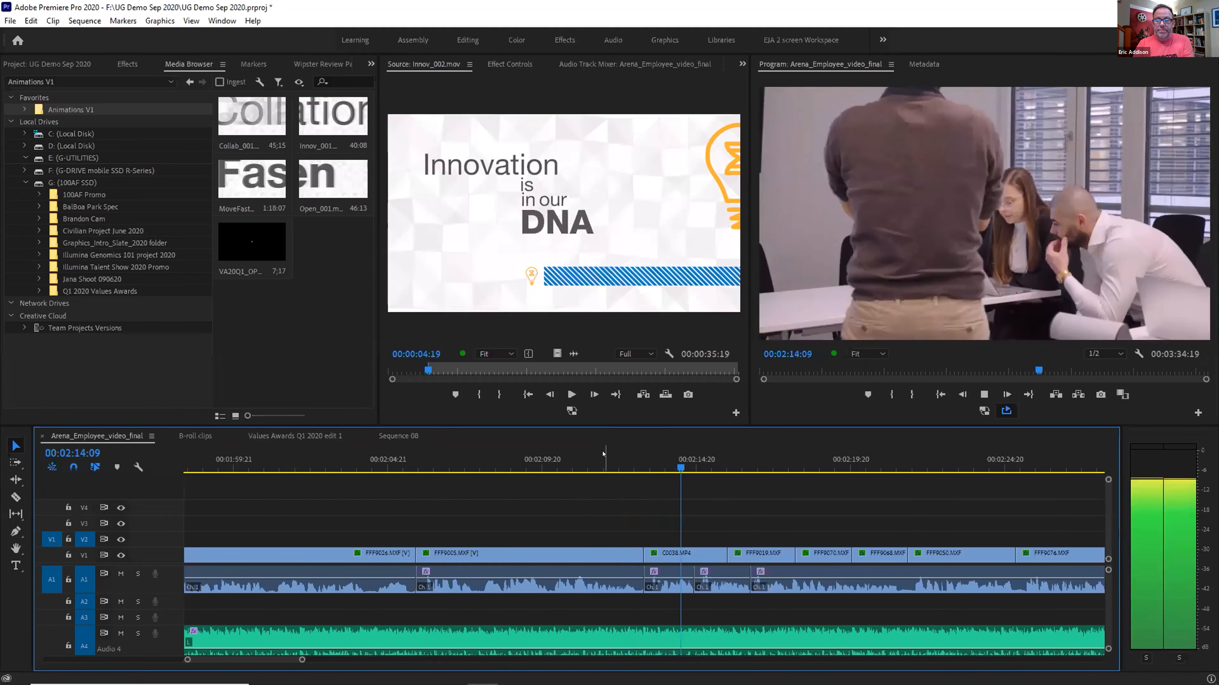
Stop playback, snap the playhead to the 02:13:05 edit, and select the FFF9005.MXF/C0038.MP4 cut
{"action": "key", "text": "space"}
{"action": "left_click", "coordinate": [652, 453]}
{"action": "key", "text": "Up"}
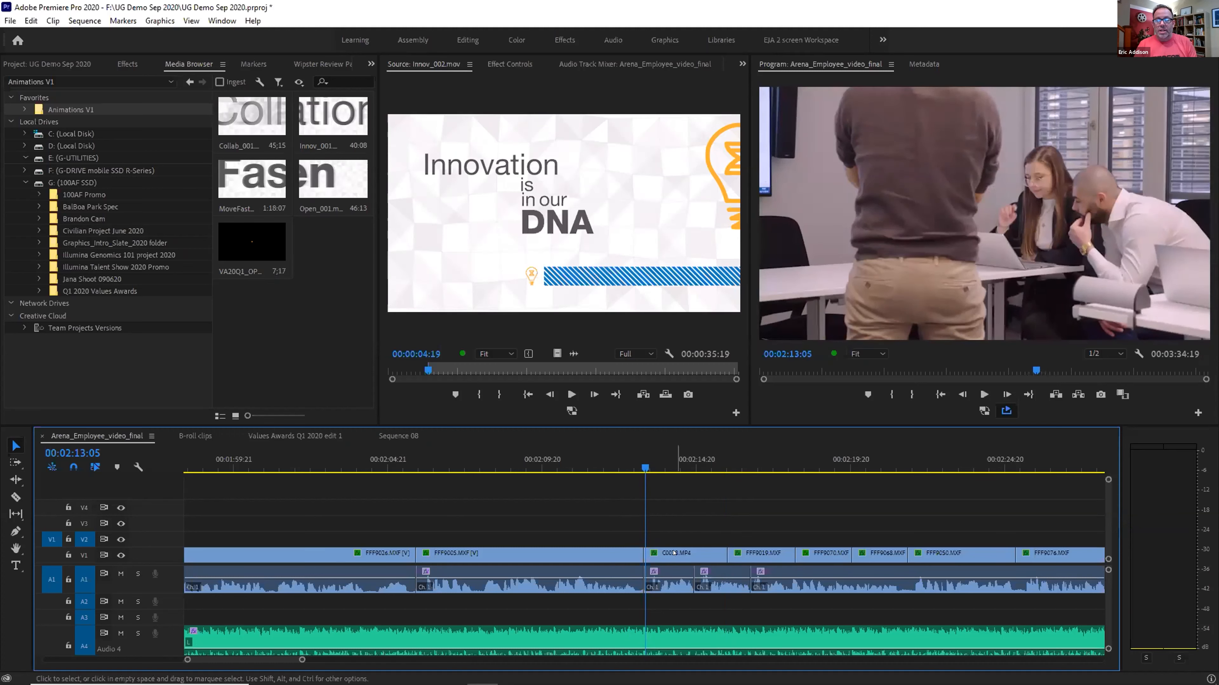
{"action": "left_click", "coordinate": [632, 552]}
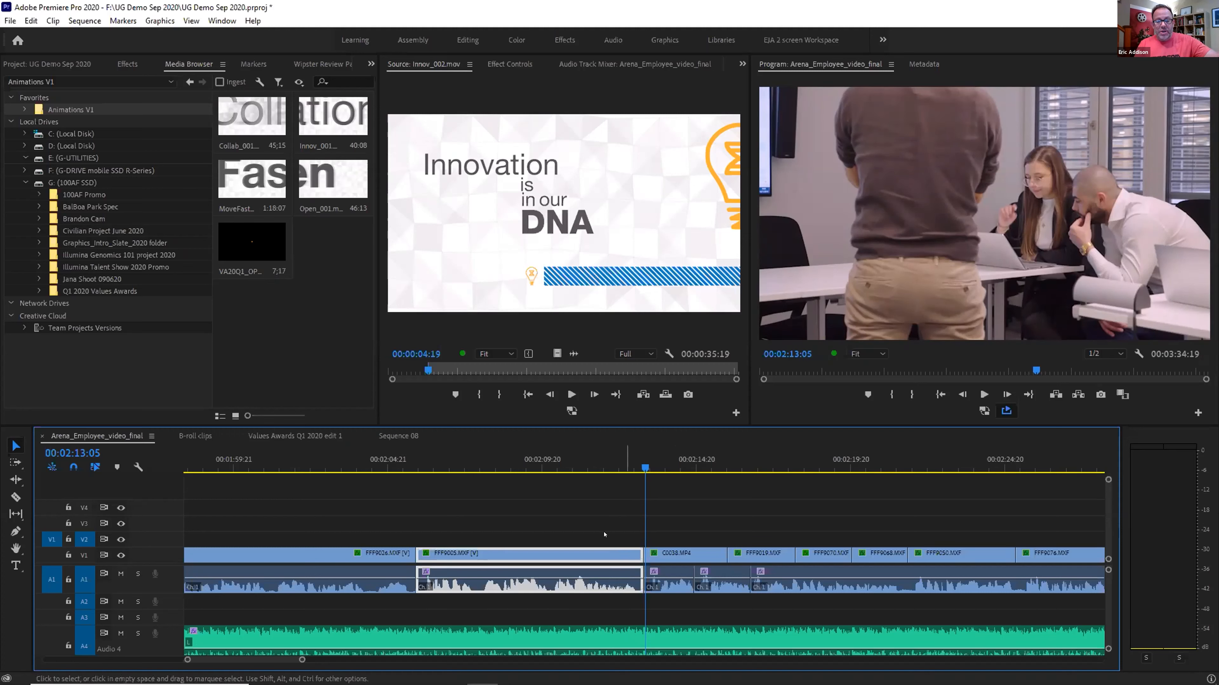
{"action": "left_click", "coordinate": [664, 553]}
{"action": "left_click", "coordinate": [620, 553]}
{"action": "left_click", "coordinate": [671, 553]}
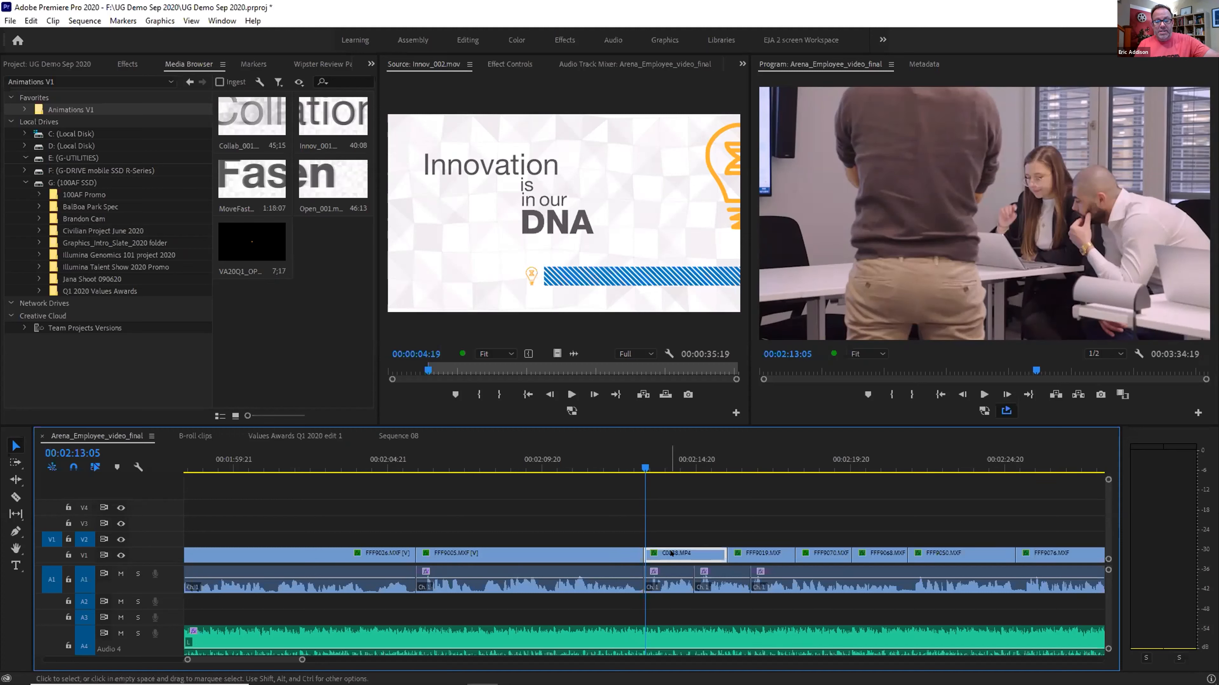
{"action": "left_click", "coordinate": [630, 556]}
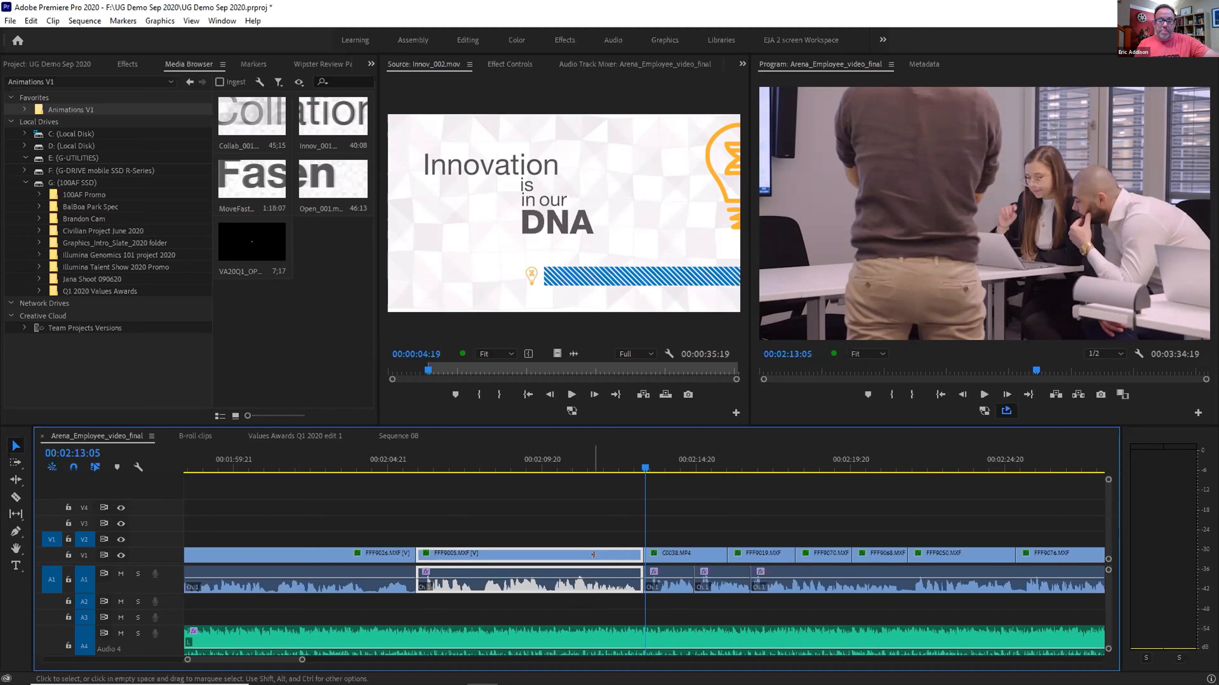
{"action": "left_click", "coordinate": [635, 548]}
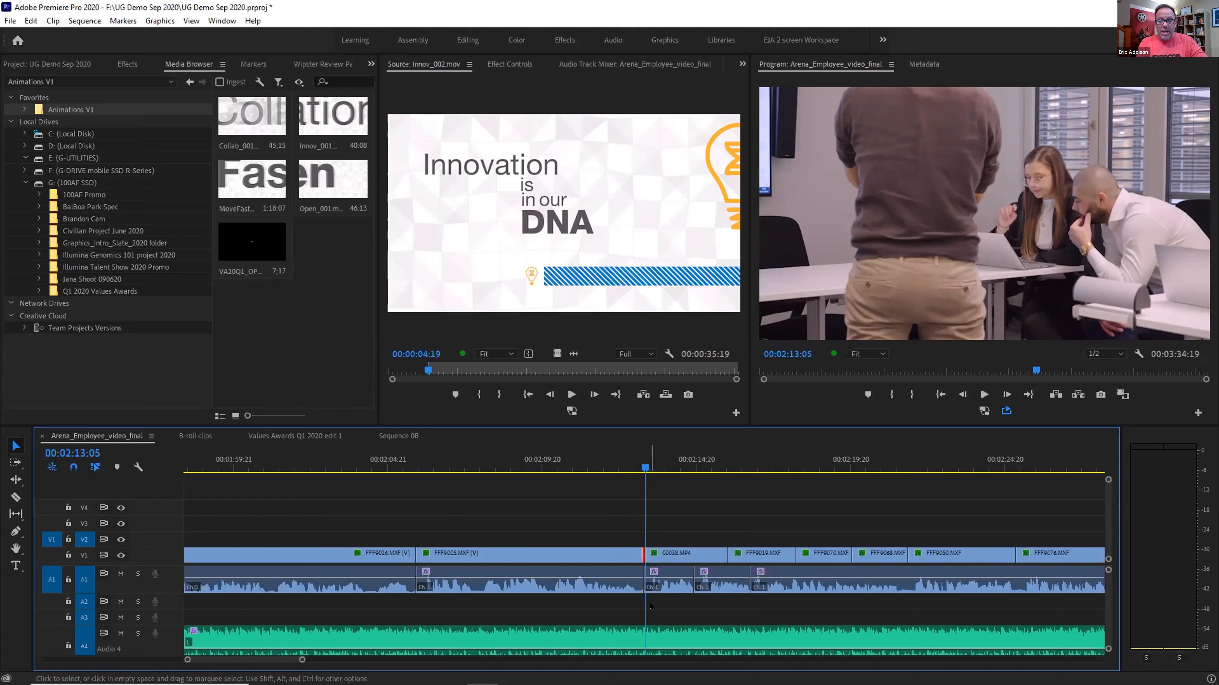
Roll the cut back and forth until it sits a few frames before 02:13:05, then scrub back to review
{"action": "key", "text": "ctrl+Left"}
{"action": "key", "text": "ctrl+Left"}
{"action": "key", "text": "ctrl+Left"}
{"action": "key", "text": "ctrl+Left"}
{"action": "key", "text": "ctrl+Left"}
{"action": "key", "text": "ctrl+Left"}
{"action": "key", "text": "ctrl+Left"}
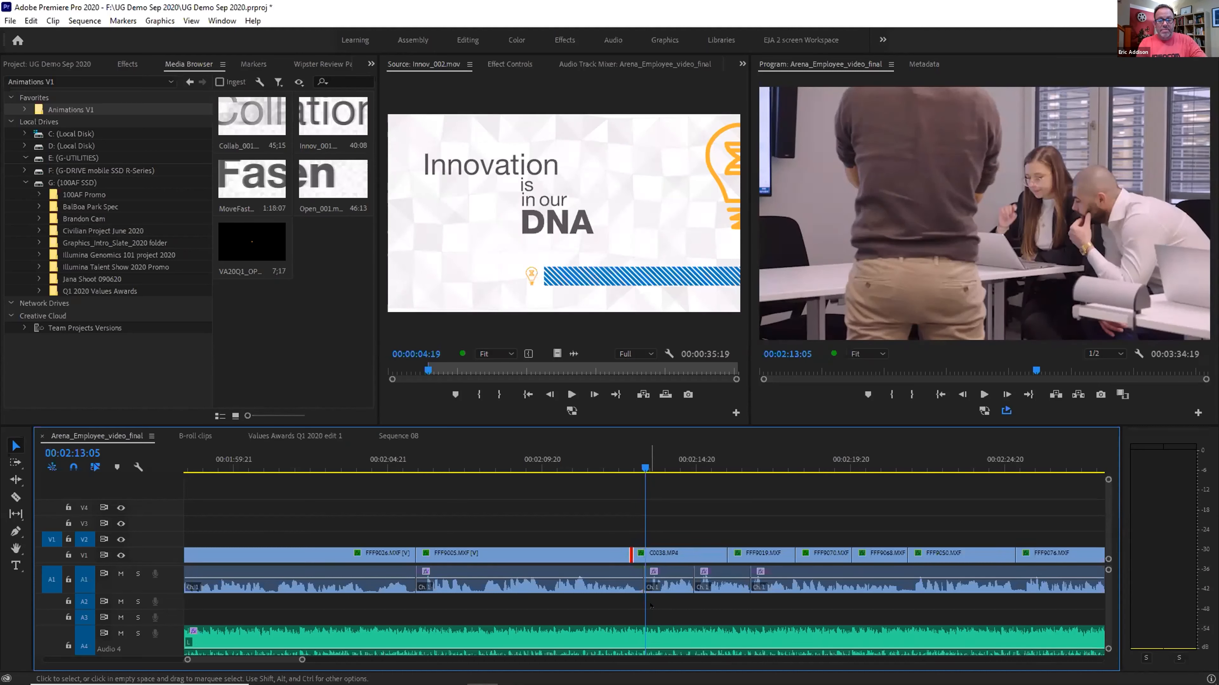
{"action": "key", "text": "ctrl+Right"}
{"action": "key", "text": "ctrl+Right"}
{"action": "key", "text": "ctrl+Right"}
{"action": "key", "text": "ctrl+Right"}
{"action": "key", "text": "ctrl+Right"}
{"action": "key", "text": "ctrl+Right"}
{"action": "key", "text": "ctrl+Right"}
{"action": "key", "text": "ctrl+Right"}
{"action": "key", "text": "ctrl+Right"}
{"action": "key", "text": "ctrl+Right"}
{"action": "key", "text": "ctrl+Right"}
{"action": "key", "text": "ctrl+Right"}
{"action": "key", "text": "ctrl+Right"}
{"action": "key", "text": "ctrl+Right"}
{"action": "key", "text": "ctrl+Right"}
{"action": "key", "text": "ctrl+Right"}
{"action": "key", "text": "ctrl+Right"}
{"action": "key", "text": "ctrl+Right"}
{"action": "key", "text": "ctrl+Right"}
{"action": "key", "text": "ctrl+Right"}
{"action": "key", "text": "ctrl+Right"}
{"action": "key", "text": "ctrl+Right"}
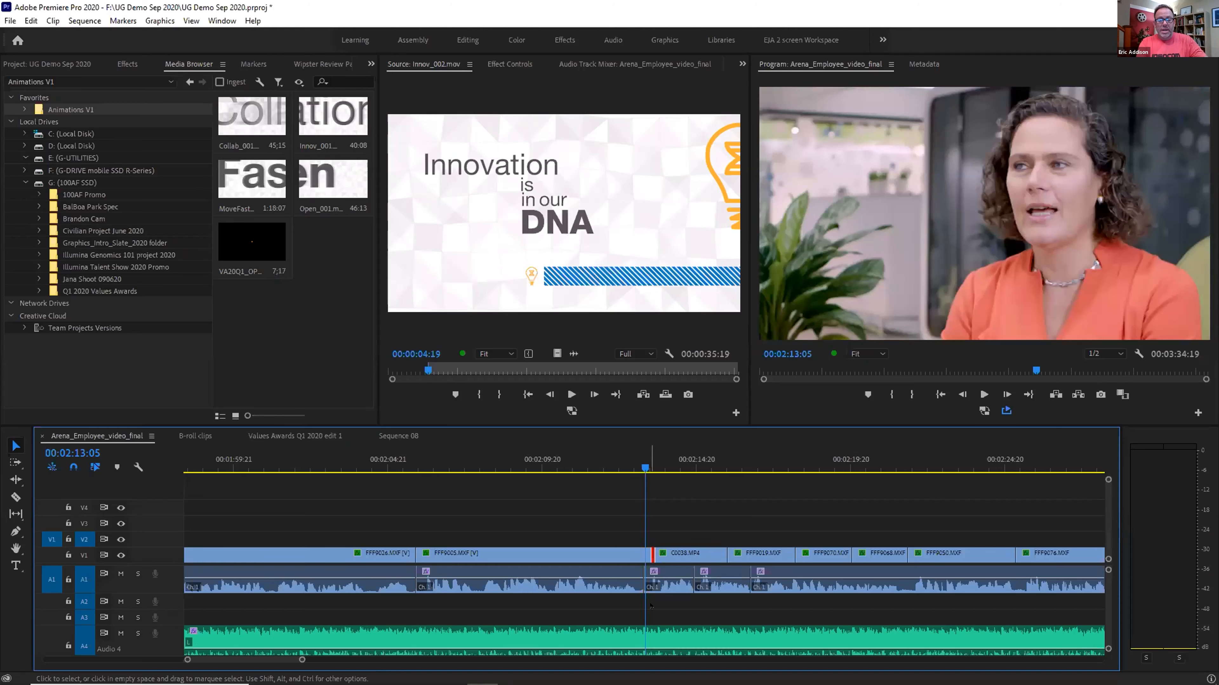
{"action": "key", "text": "ctrl+Right"}
{"action": "key", "text": "ctrl+Right"}
{"action": "key", "text": "ctrl+Right"}
{"action": "key", "text": "ctrl+Left"}
{"action": "key", "text": "ctrl+Left"}
{"action": "key", "text": "ctrl+Left"}
{"action": "key", "text": "ctrl+Left"}
{"action": "key", "text": "ctrl+Left"}
{"action": "key", "text": "ctrl+Left"}
{"action": "key", "text": "ctrl+Left"}
{"action": "key", "text": "ctrl+Left"}
{"action": "key", "text": "ctrl+Left"}
{"action": "key", "text": "ctrl+Left"}
{"action": "key", "text": "ctrl+Left"}
{"action": "key", "text": "ctrl+Left"}
{"action": "key", "text": "ctrl+Left"}
{"action": "key", "text": "ctrl+Left"}
{"action": "key", "text": "ctrl+Left"}
{"action": "key", "text": "ctrl+Left"}
{"action": "key", "text": "ctrl+Left"}
{"action": "key", "text": "ctrl+Left"}
{"action": "key", "text": "ctrl+Left"}
{"action": "key", "text": "ctrl+Left"}
{"action": "key", "text": "ctrl+Right"}
{"action": "key", "text": "ctrl+Right"}
{"action": "key", "text": "ctrl+Right"}
{"action": "key", "text": "ctrl+Right"}
{"action": "key", "text": "ctrl+Right"}
{"action": "key", "text": "ctrl+Right"}
{"action": "key", "text": "ctrl+Right"}
{"action": "key", "text": "ctrl+Right"}
{"action": "key", "text": "ctrl+Right"}
{"action": "key", "text": "ctrl+Right"}
{"action": "key", "text": "ctrl+Right"}
{"action": "key", "text": "ctrl+Right"}
{"action": "key", "text": "ctrl+Right"}
{"action": "key", "text": "ctrl+Right"}
{"action": "key", "text": "ctrl+Right"}
{"action": "key", "text": "ctrl+Right"}
{"action": "key", "text": "ctrl+Right"}
{"action": "key", "text": "ctrl+Right"}
{"action": "key", "text": "ctrl+Right"}
{"action": "key", "text": "ctrl+Right"}
{"action": "key", "text": "ctrl+Left"}
{"action": "key", "text": "ctrl+Left"}
{"action": "key", "text": "ctrl+Left"}
{"action": "key", "text": "ctrl+Left"}
{"action": "key", "text": "ctrl+Left"}
{"action": "key", "text": "ctrl+Left"}
{"action": "key", "text": "ctrl+Left"}
{"action": "key", "text": "ctrl+Left"}
{"action": "key", "text": "ctrl+Left"}
{"action": "key", "text": "ctrl+Left"}
{"action": "key", "text": "ctrl+Left"}
{"action": "key", "text": "ctrl+Left"}
{"action": "key", "text": "ctrl+Left"}
{"action": "key", "text": "ctrl+Left"}
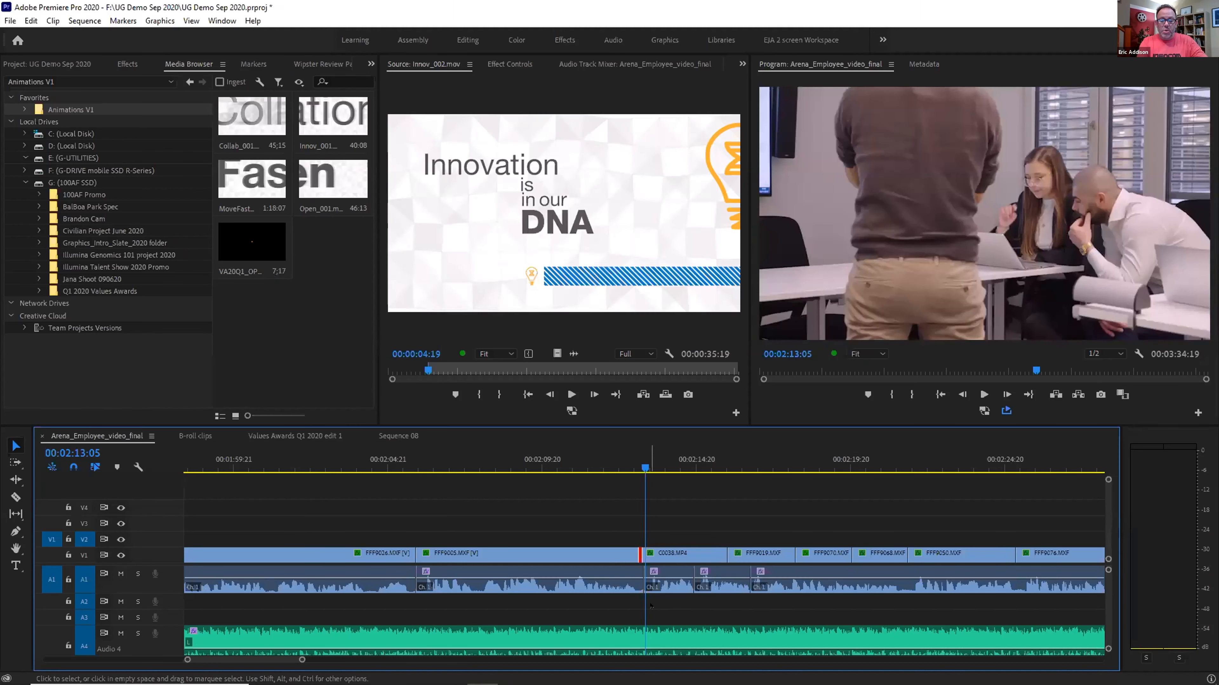
{"action": "key", "text": "ctrl+Left"}
{"action": "key", "text": "ctrl+Left"}
{"action": "key", "text": "ctrl+Left"}
{"action": "key", "text": "ctrl+Left"}
{"action": "key", "text": "ctrl+Left"}
{"action": "key", "text": "ctrl+Left"}
{"action": "left_click_drag", "start_coordinate": [597, 453], "coordinate": [589, 454]}
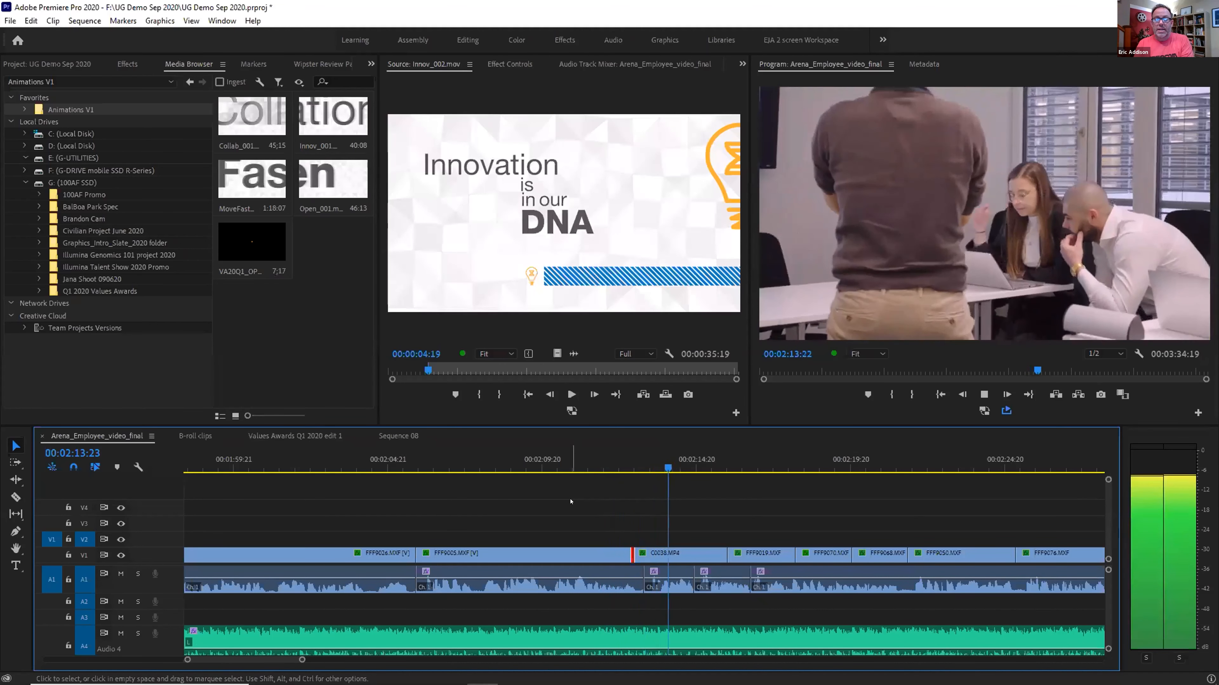
Roll the cut about 18 frames earlier and play across it from 02:11:05
{"action": "key", "text": "space"}
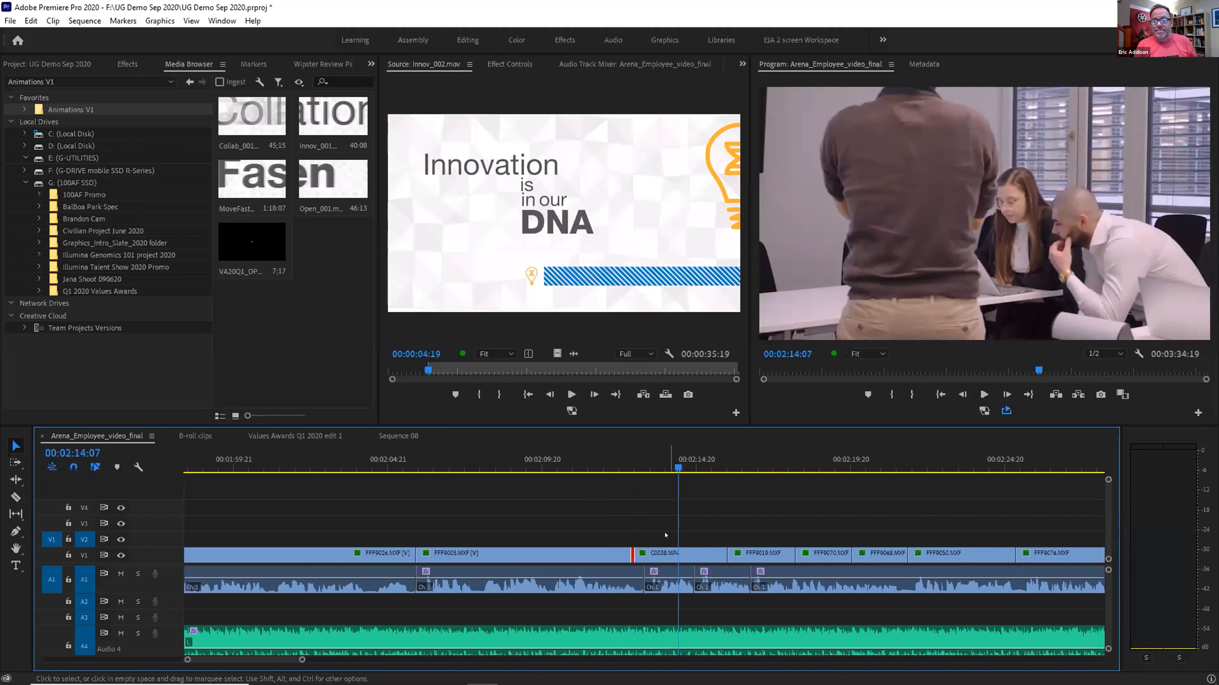
{"action": "key", "text": "ctrl+Left"}
{"action": "key", "text": "ctrl+Left"}
{"action": "key", "text": "ctrl+Left"}
{"action": "key", "text": "ctrl+Left"}
{"action": "key", "text": "ctrl+Left"}
{"action": "key", "text": "ctrl+Left"}
{"action": "key", "text": "ctrl+Left"}
{"action": "key", "text": "ctrl+Left"}
{"action": "key", "text": "ctrl+Left"}
{"action": "key", "text": "ctrl+Left"}
{"action": "key", "text": "ctrl+Left"}
{"action": "key", "text": "ctrl+Left"}
{"action": "key", "text": "ctrl+Left"}
{"action": "key", "text": "ctrl+Left"}
{"action": "key", "text": "ctrl+Left"}
{"action": "key", "text": "ctrl+Left"}
{"action": "key", "text": "ctrl+Left"}
{"action": "key", "text": "ctrl+Left"}
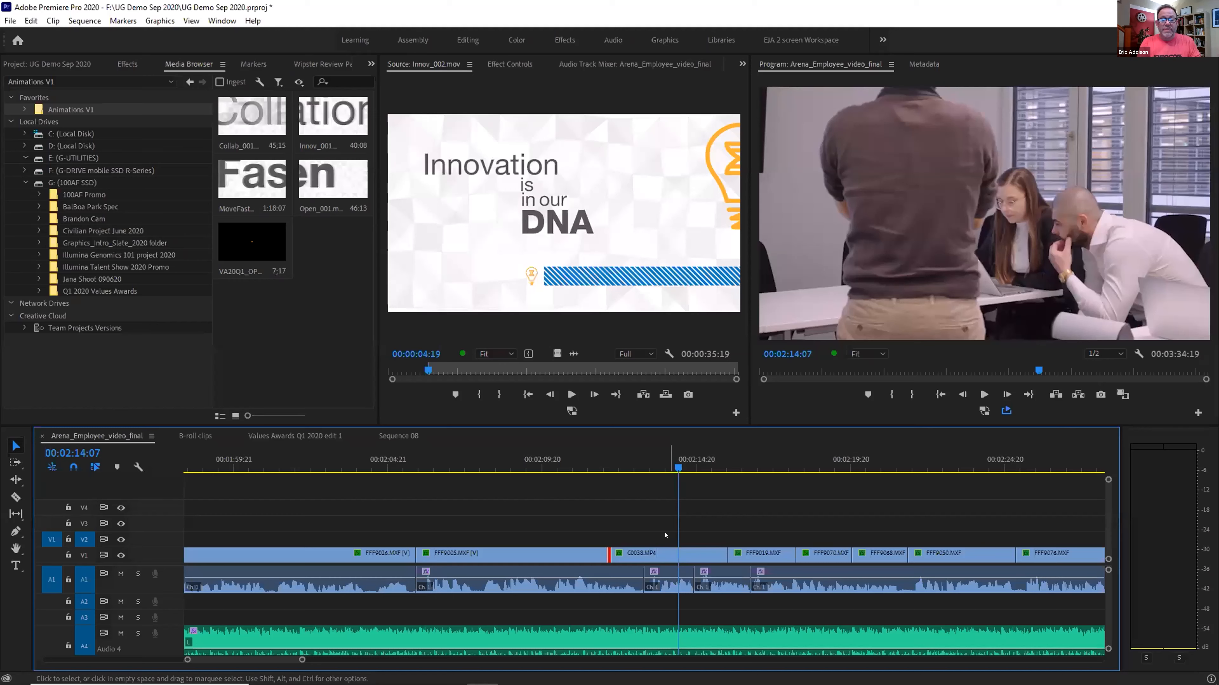
{"action": "left_click", "coordinate": [583, 461]}
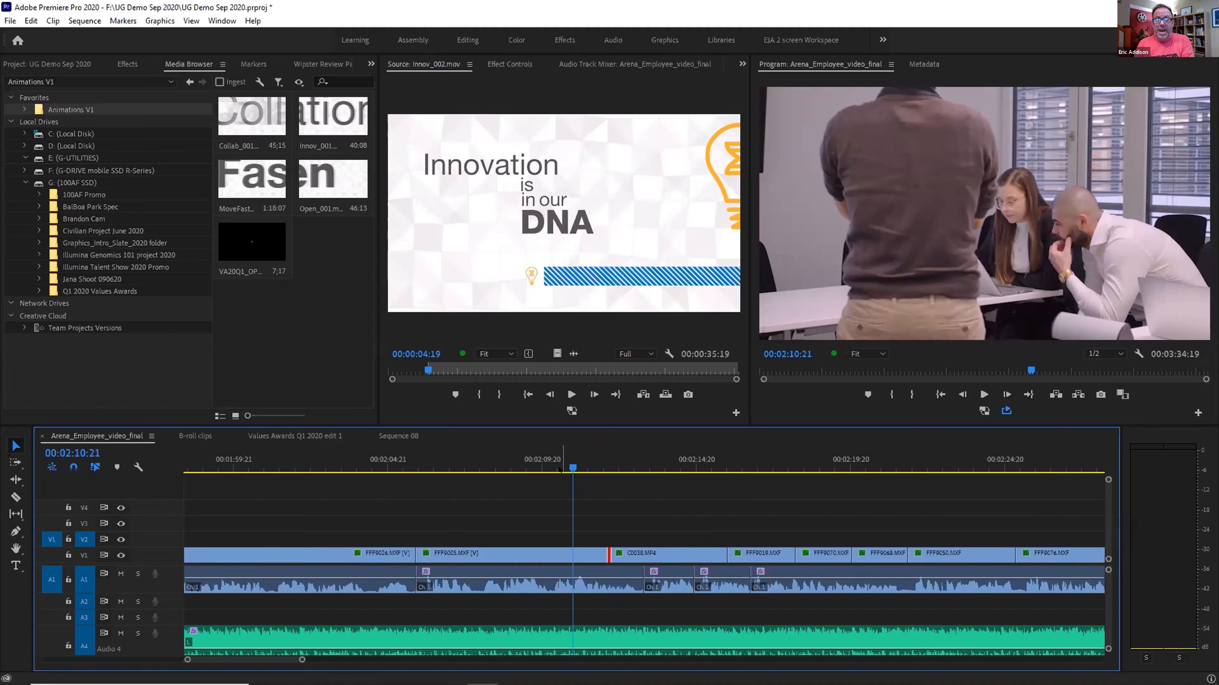
{"action": "key", "text": "space"}
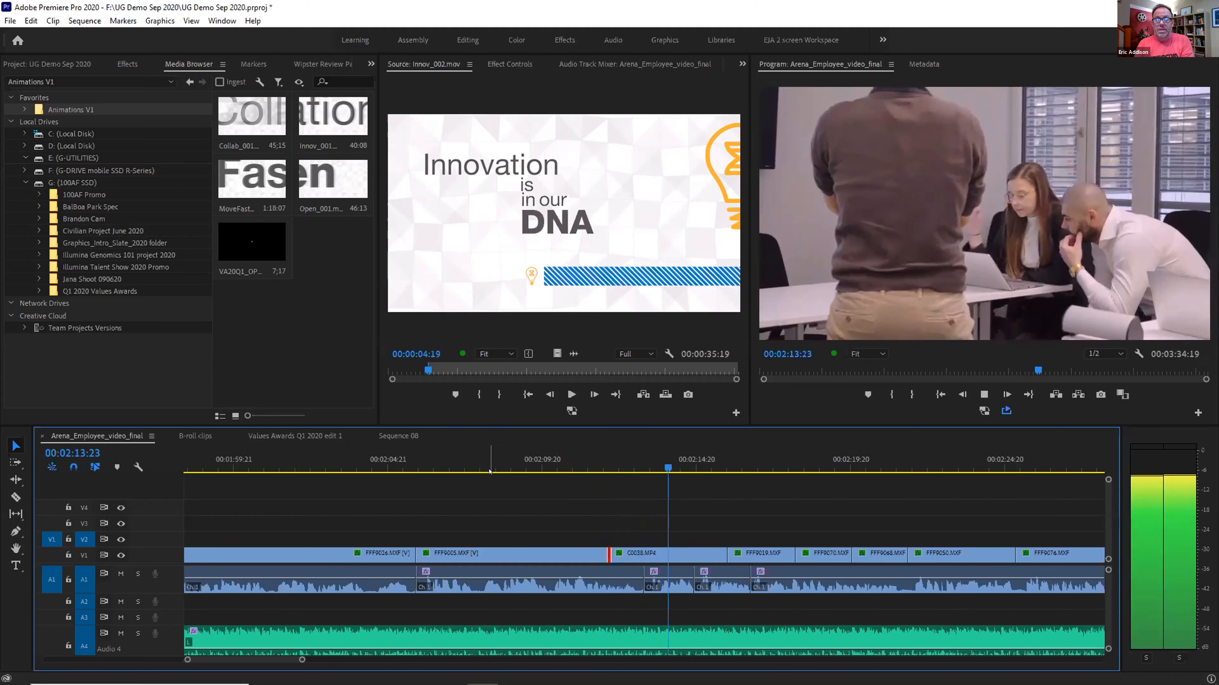
{"action": "key", "text": "space"}
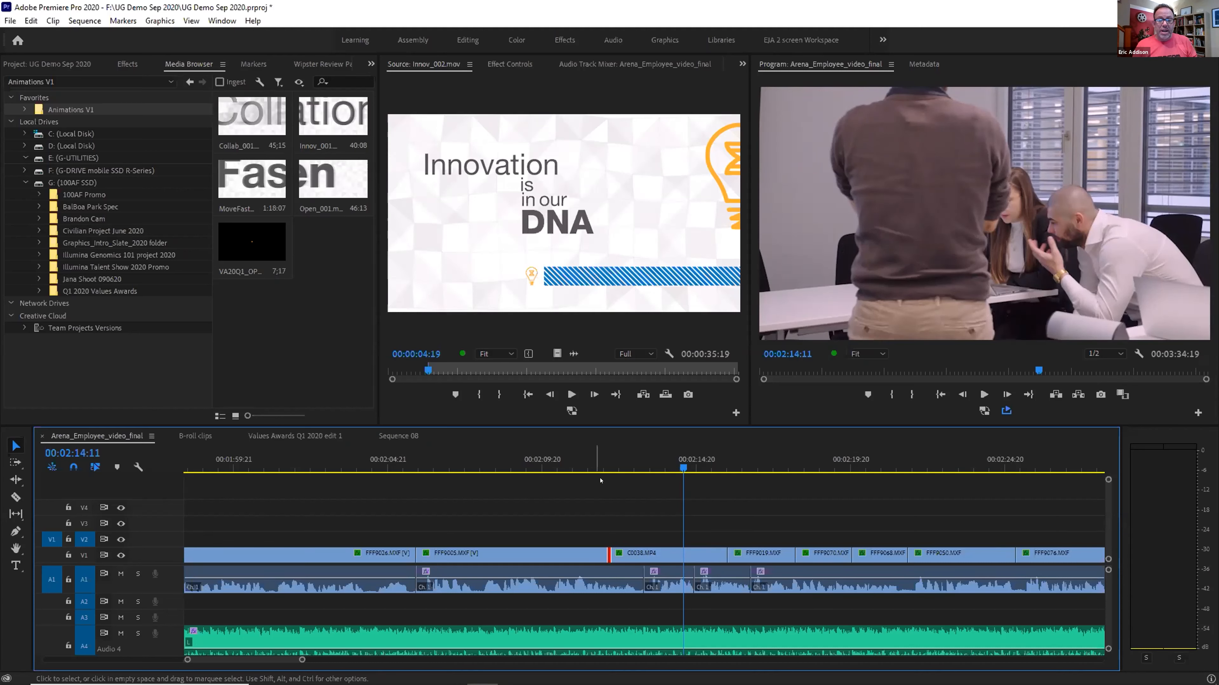
{"action": "left_click_drag", "start_coordinate": [590, 461], "coordinate": [582, 462]}
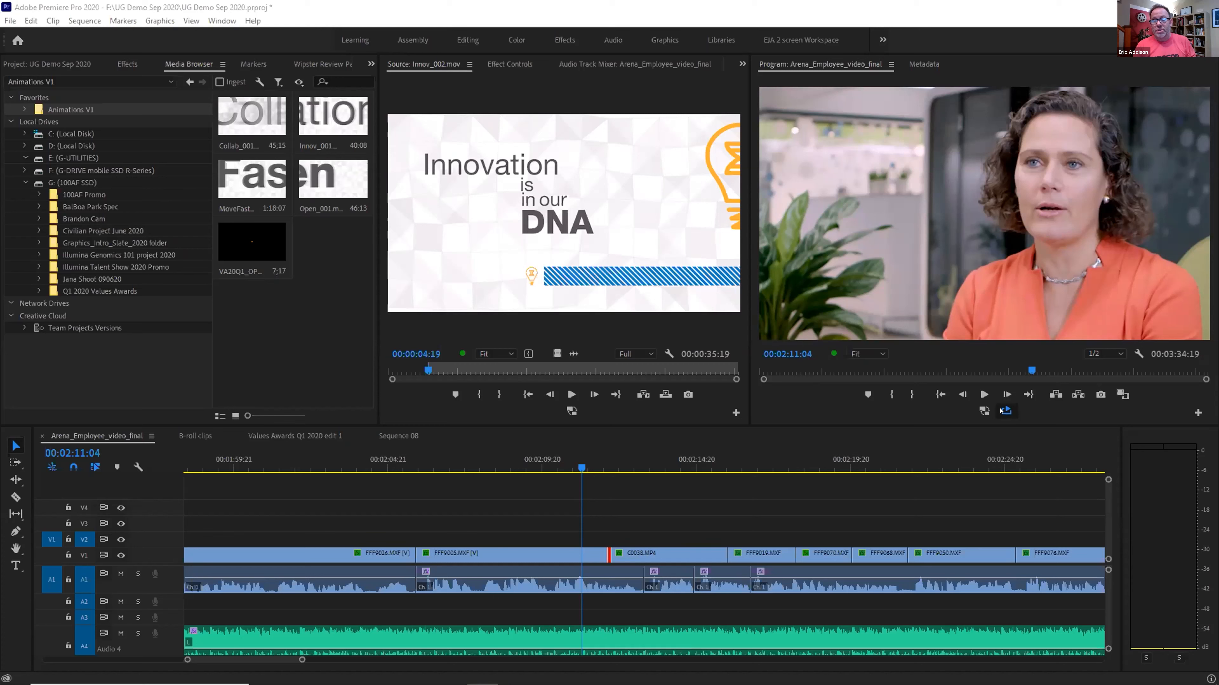
{"action": "left_click_drag", "start_coordinate": [580, 462], "coordinate": [572, 461]}
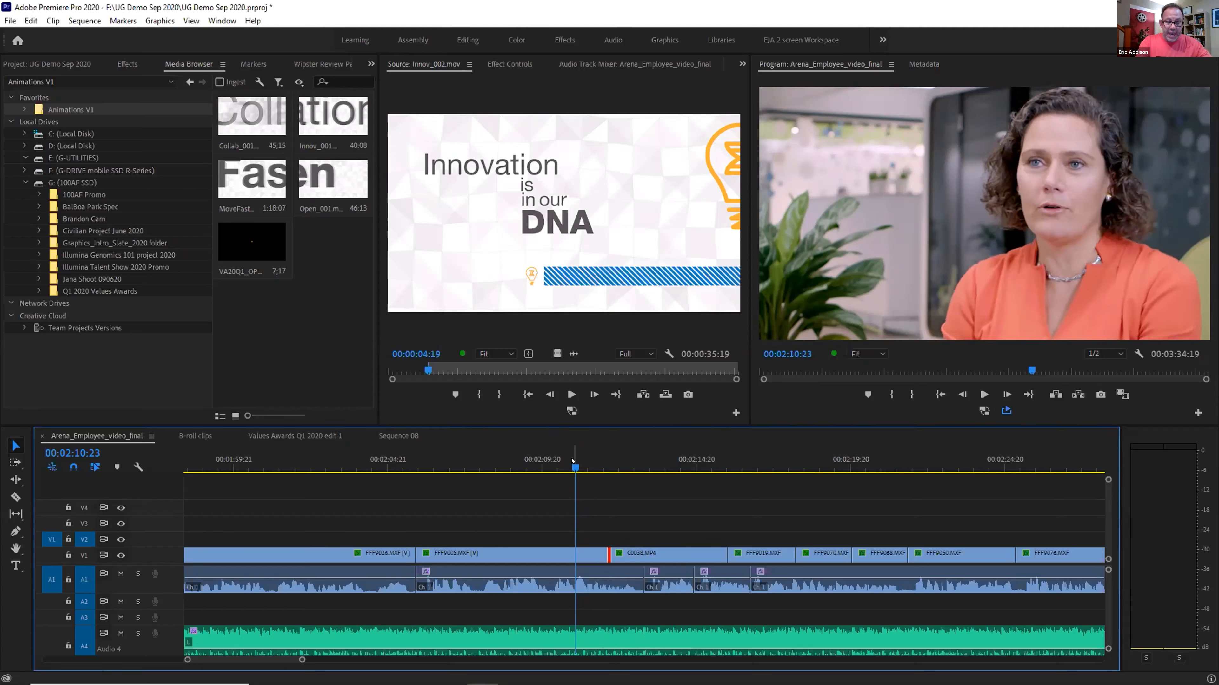
Loop-review the edit from 02:10:23, fine-tuning it three frames later then four frames earlier
{"action": "key", "text": "shift+k"}
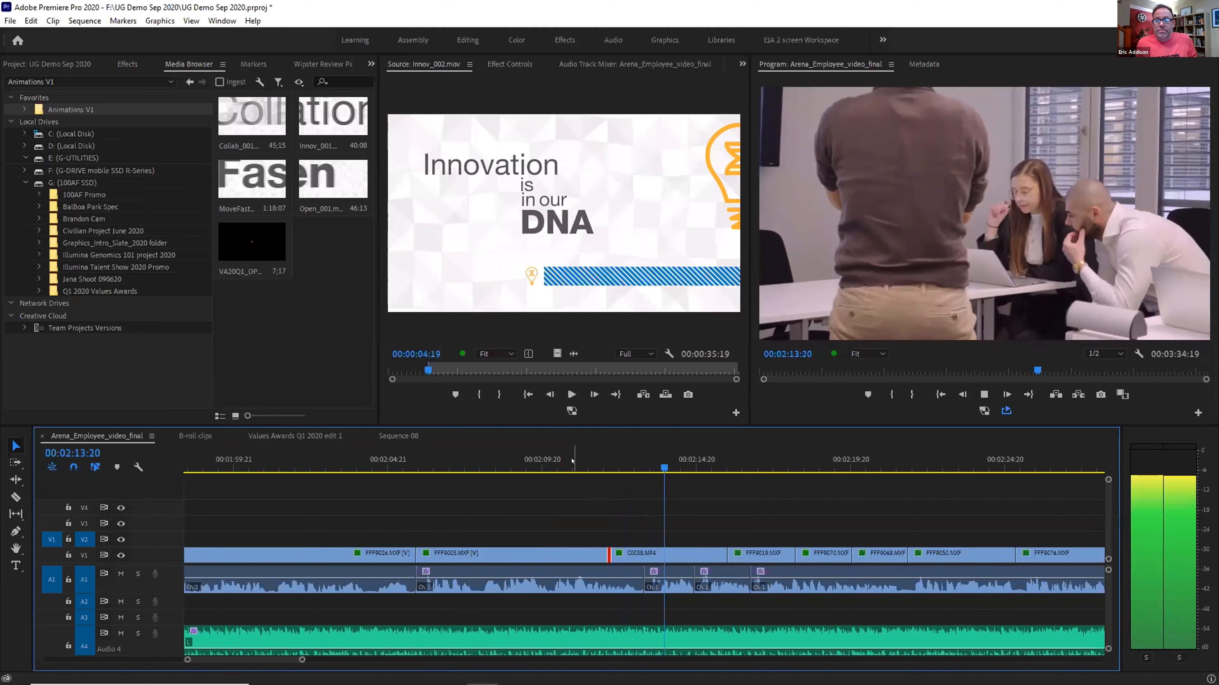
{"action": "key", "text": "space"}
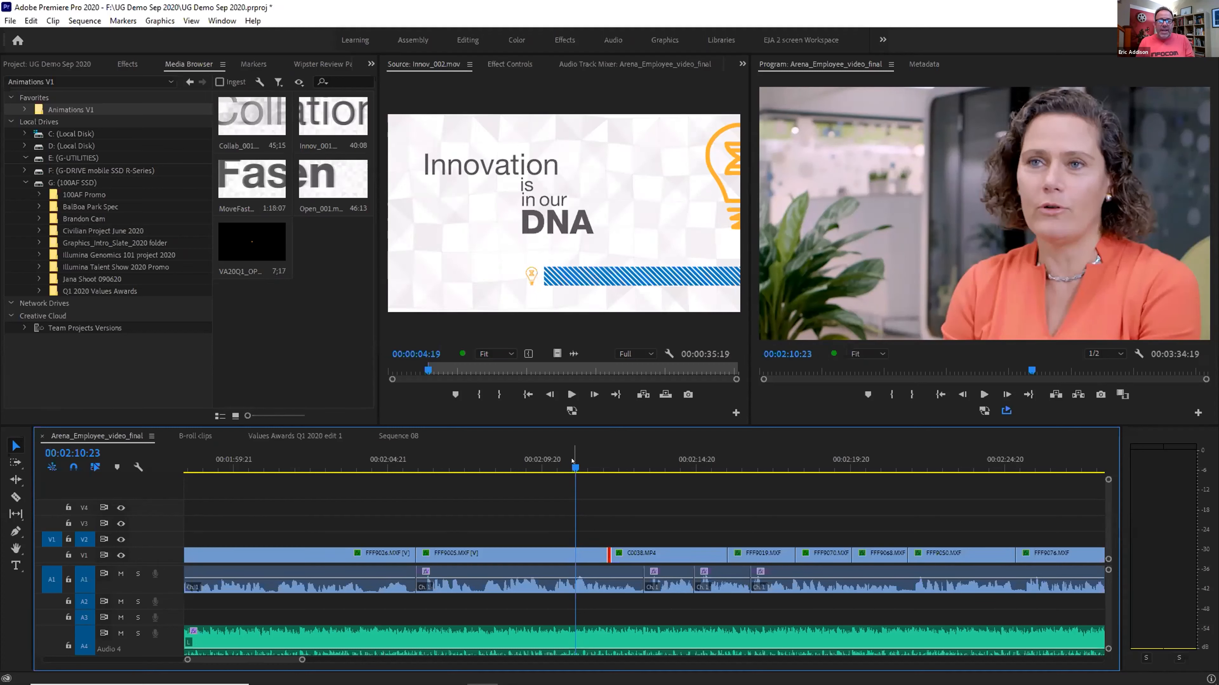
{"action": "key", "text": "shift+k"}
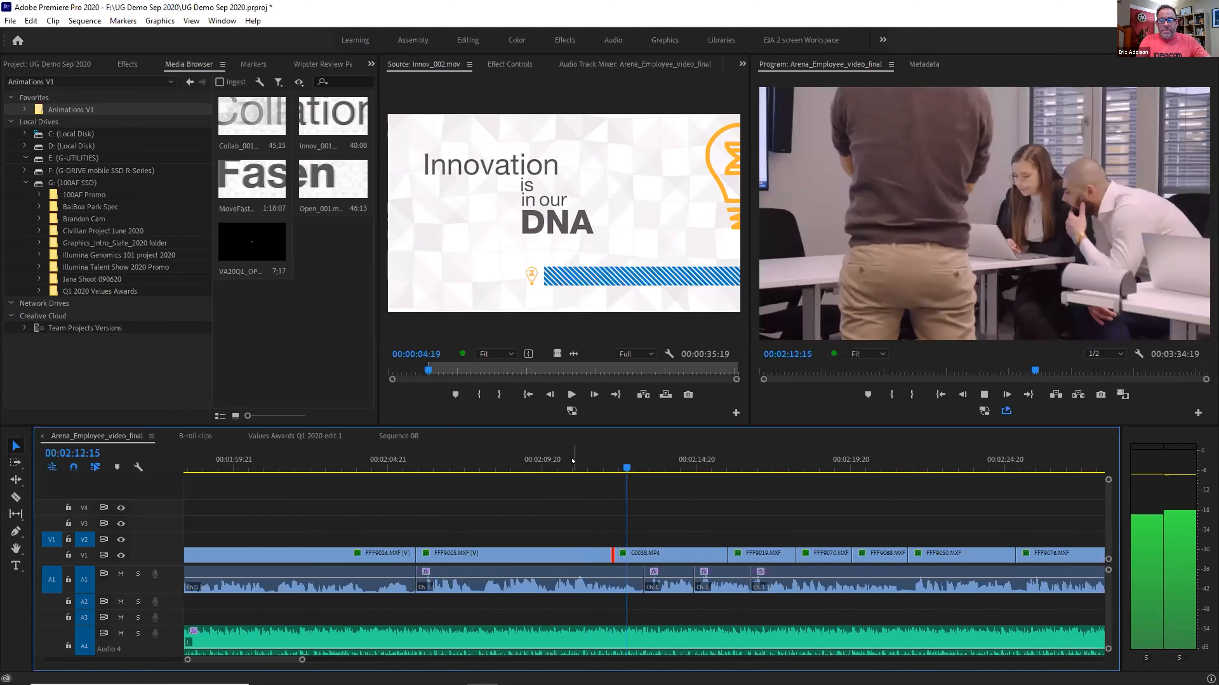
{"action": "key", "text": "ctrl+Right"}
{"action": "key", "text": "ctrl+Right"}
{"action": "key", "text": "ctrl+Right"}
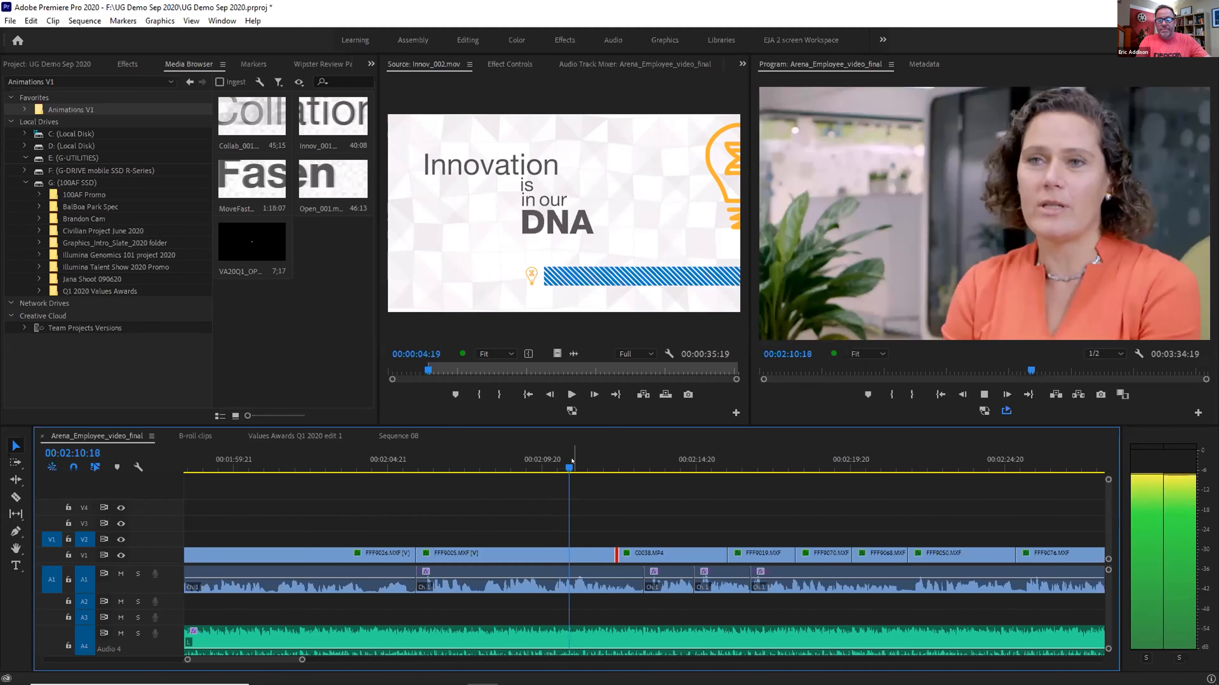
{"action": "key", "text": "ctrl+Left"}
{"action": "key", "text": "ctrl+Left"}
{"action": "key", "text": "ctrl+Left"}
{"action": "key", "text": "ctrl+Left"}
{"action": "key", "text": "ctrl+Left"}
{"action": "key", "text": "ctrl+Left"}
{"action": "key", "text": "ctrl+Left"}
{"action": "key", "text": "ctrl+Left"}
{"action": "key", "text": "ctrl+Left"}
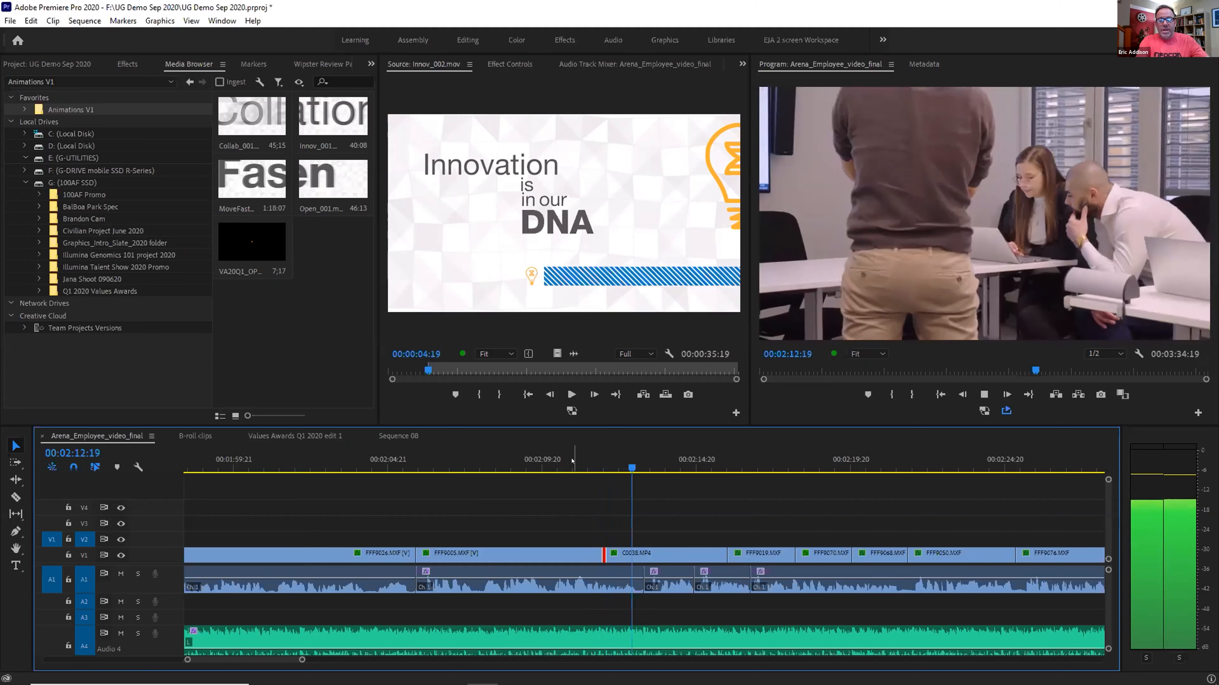
{"action": "left_click", "coordinate": [572, 461]}
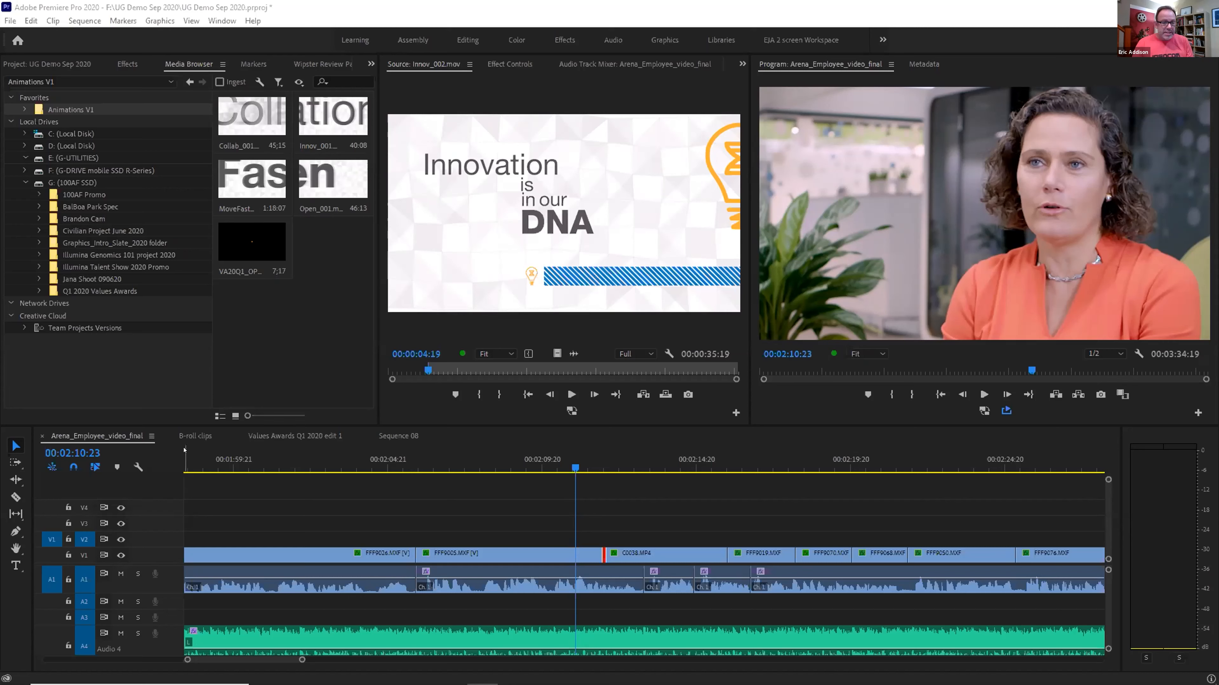
Park the playhead at 00:00:27:01 in the B-roll clips sequence and save the project
{"action": "left_click", "coordinate": [195, 436]}
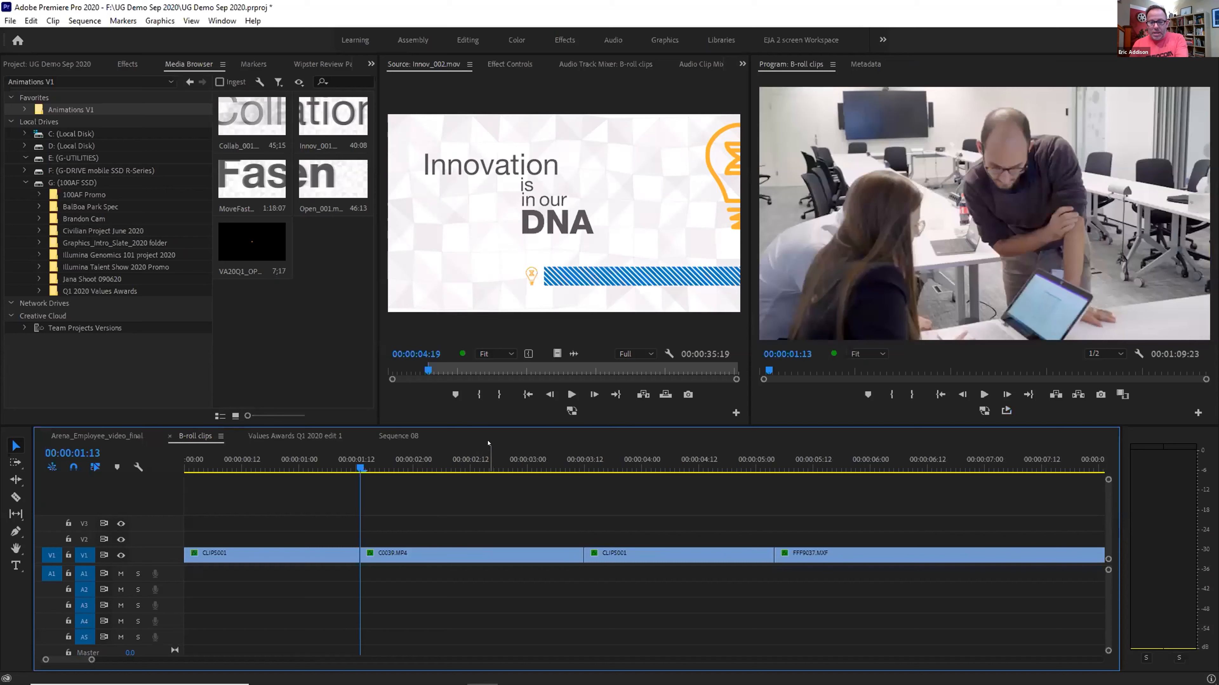
{"action": "key", "text": "backslash"}
{"action": "left_click", "coordinate": [518, 460]}
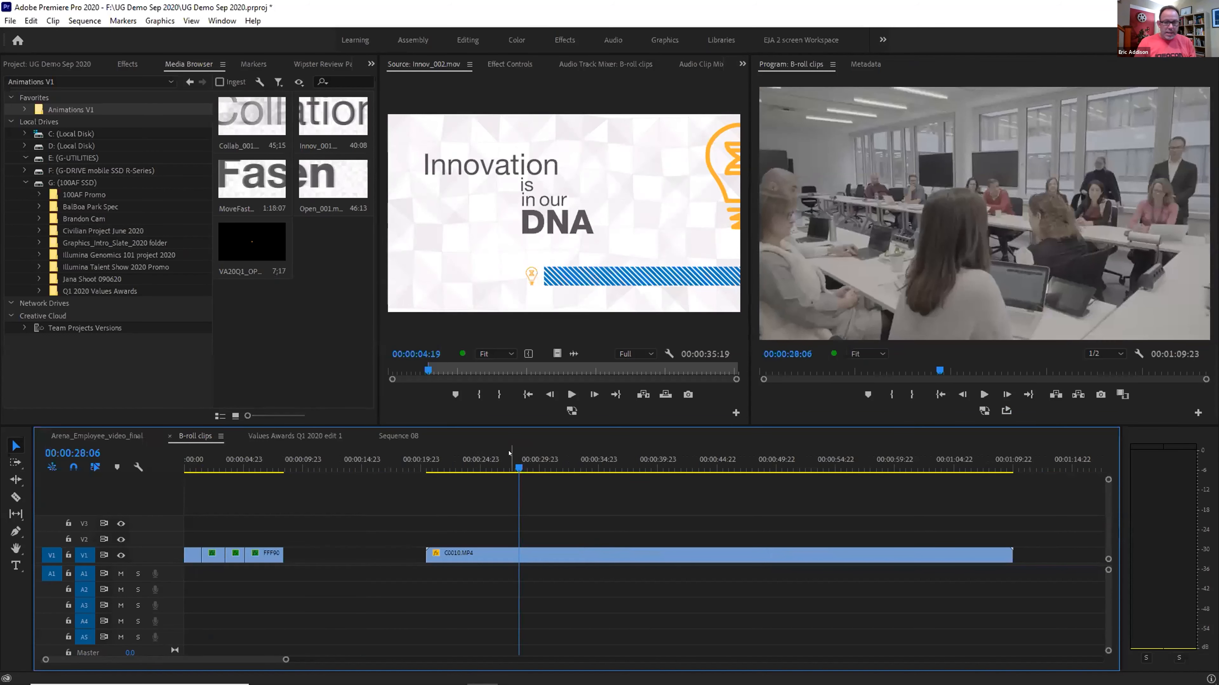
{"action": "left_click", "coordinate": [504, 460]}
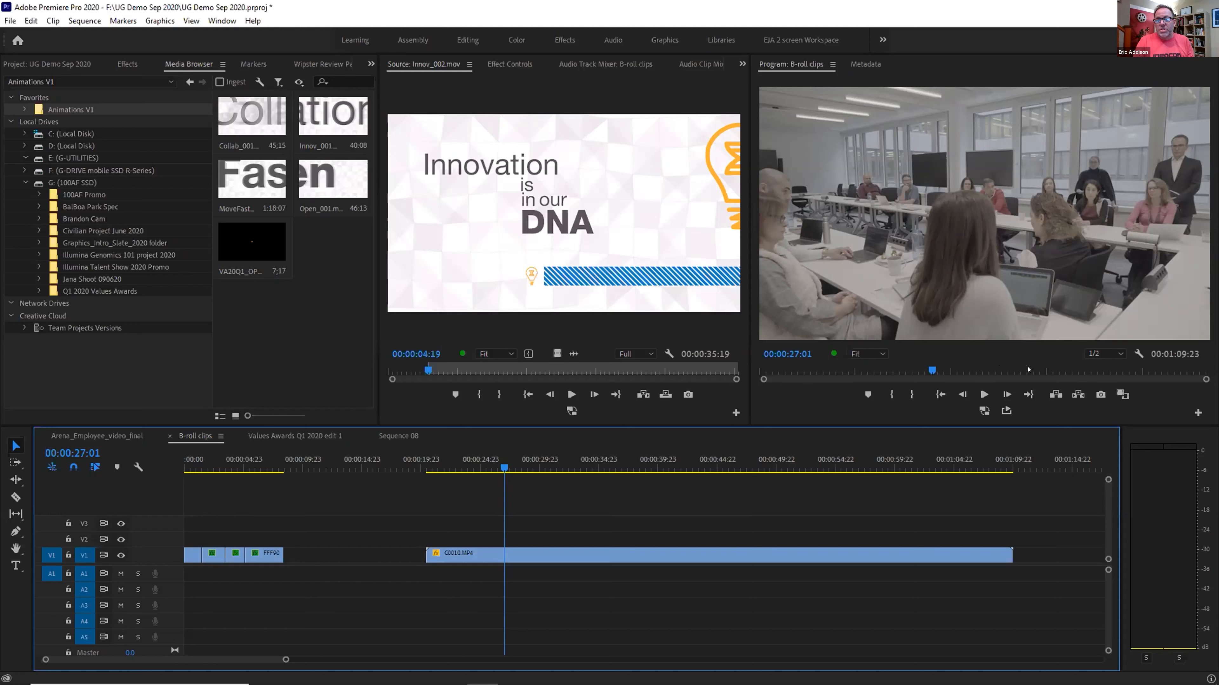
{"action": "key", "text": "ctrl+s"}
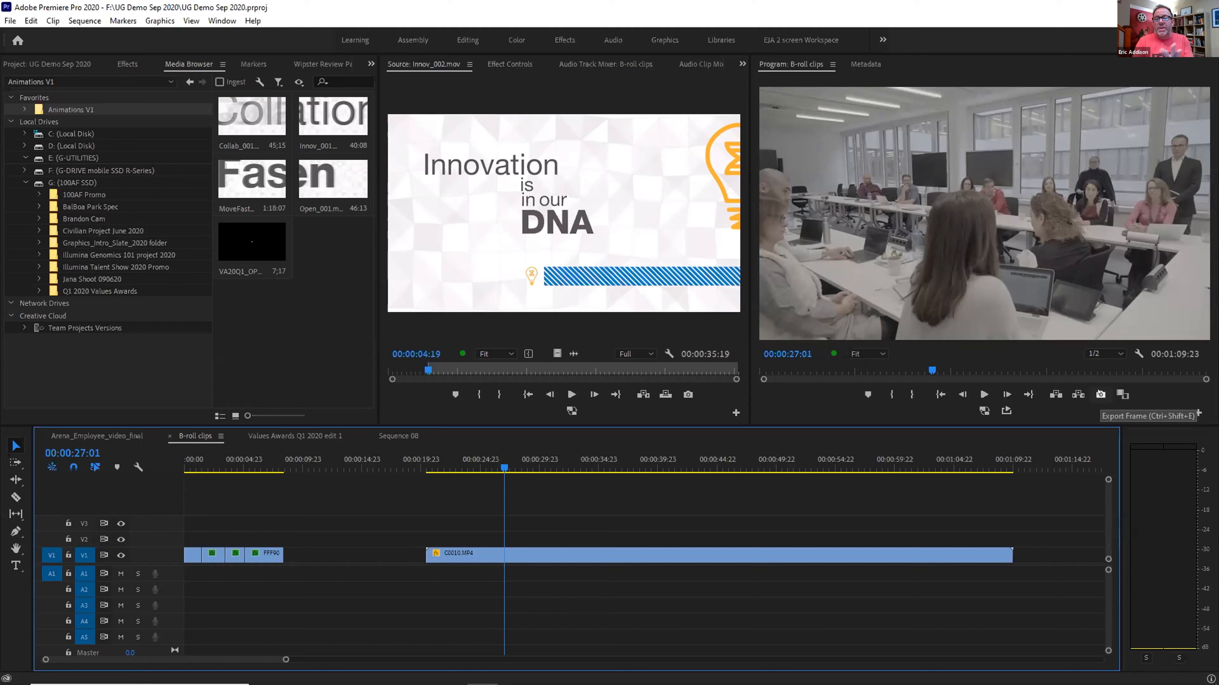
Export the 00:00:27:01 frame as a JPEG still (Still003.jpg) and edit it in Photoshop
{"action": "left_click", "coordinate": [1101, 395]}
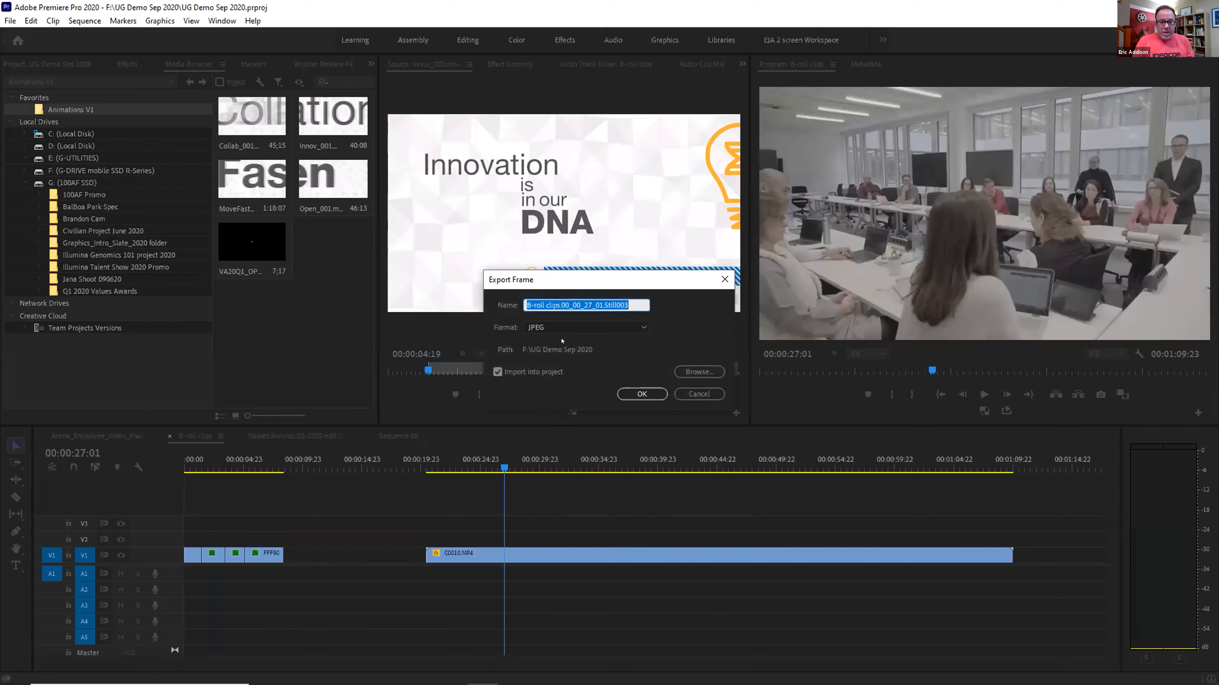
{"action": "left_click", "coordinate": [642, 394]}
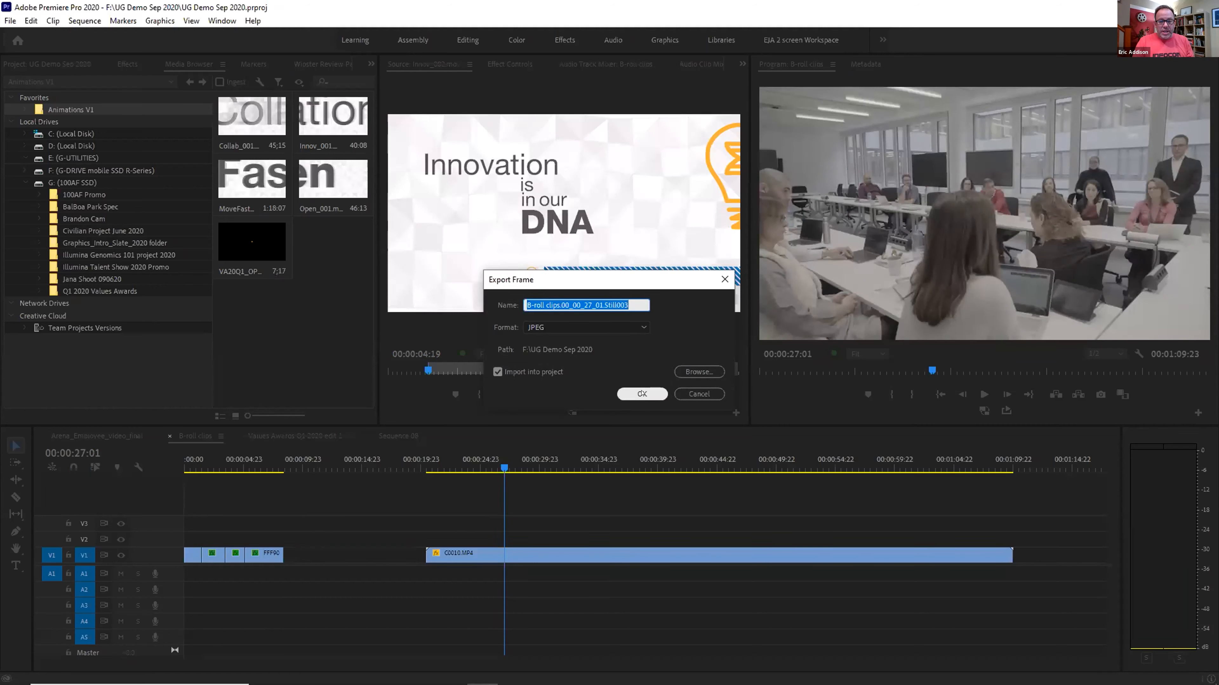
{"action": "left_click", "coordinate": [46, 64]}
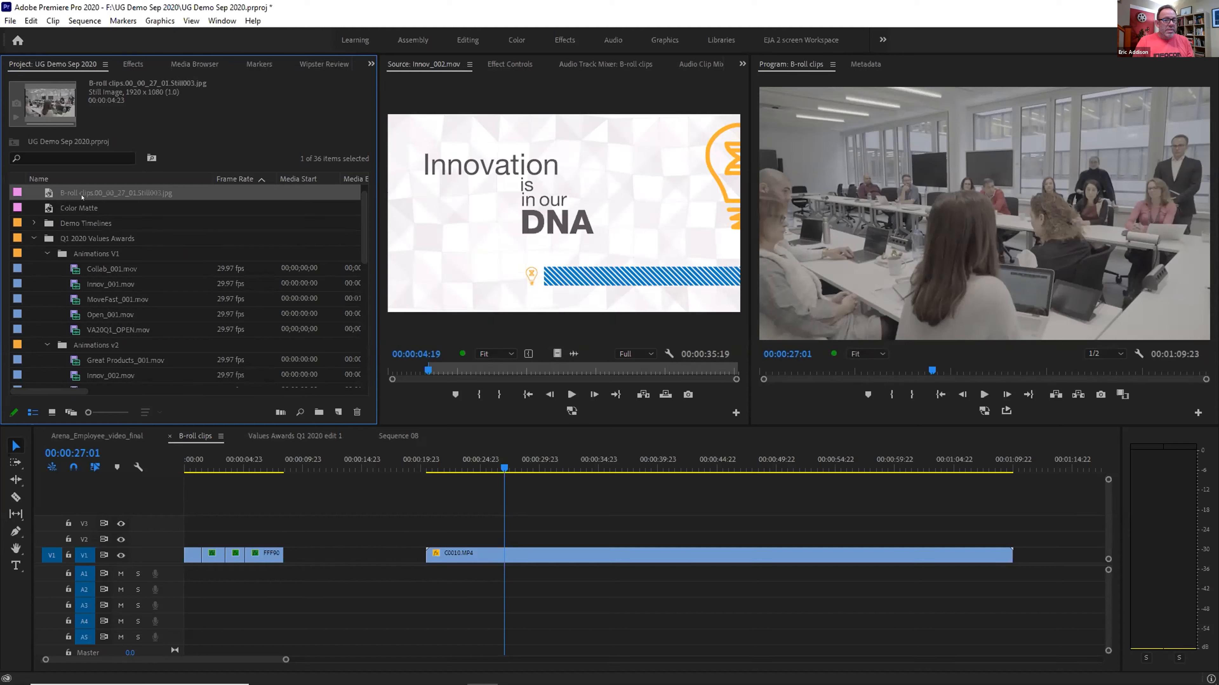
{"action": "right_click", "coordinate": [72, 190]}
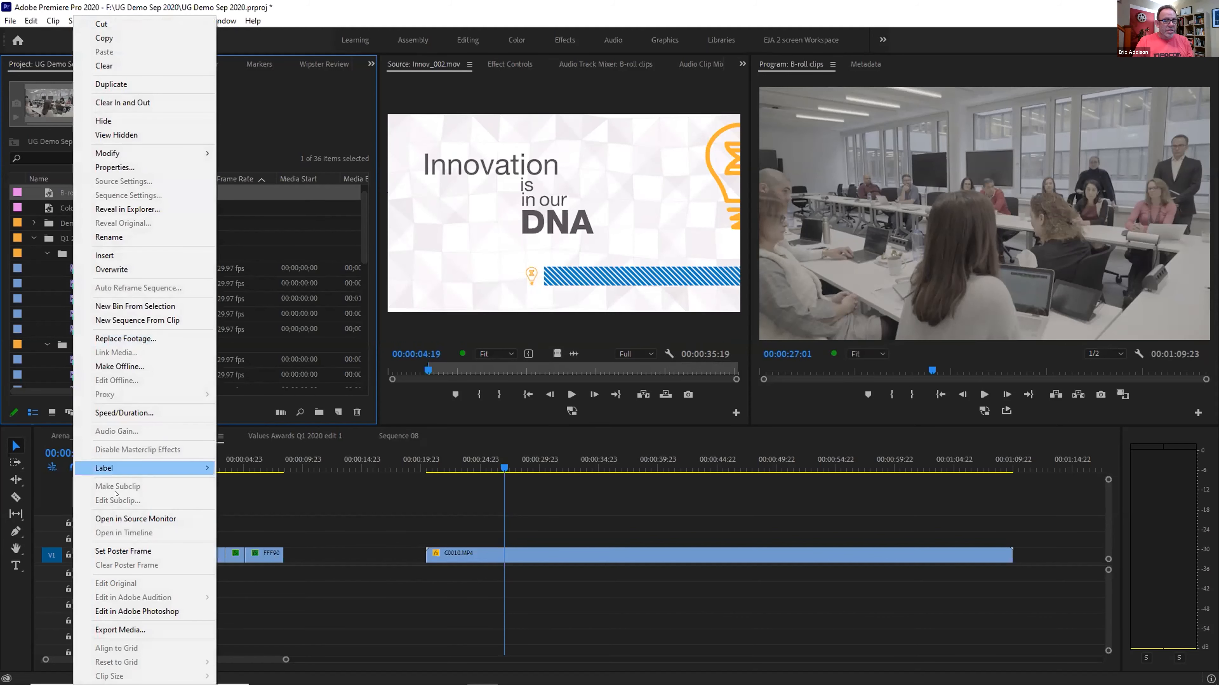
{"action": "left_click", "coordinate": [139, 607]}
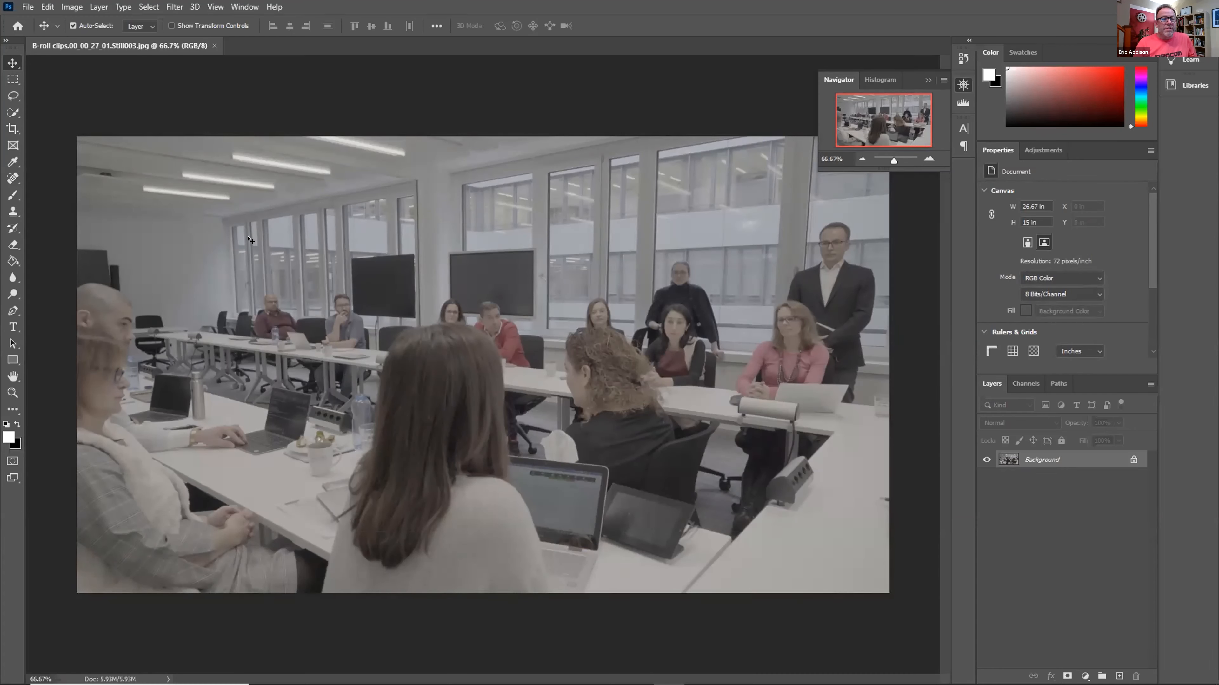
Add a Curves 1 adjustment layer with an S-curve: darker shadows and brighter highlights
{"action": "left_click", "coordinate": [99, 7]}
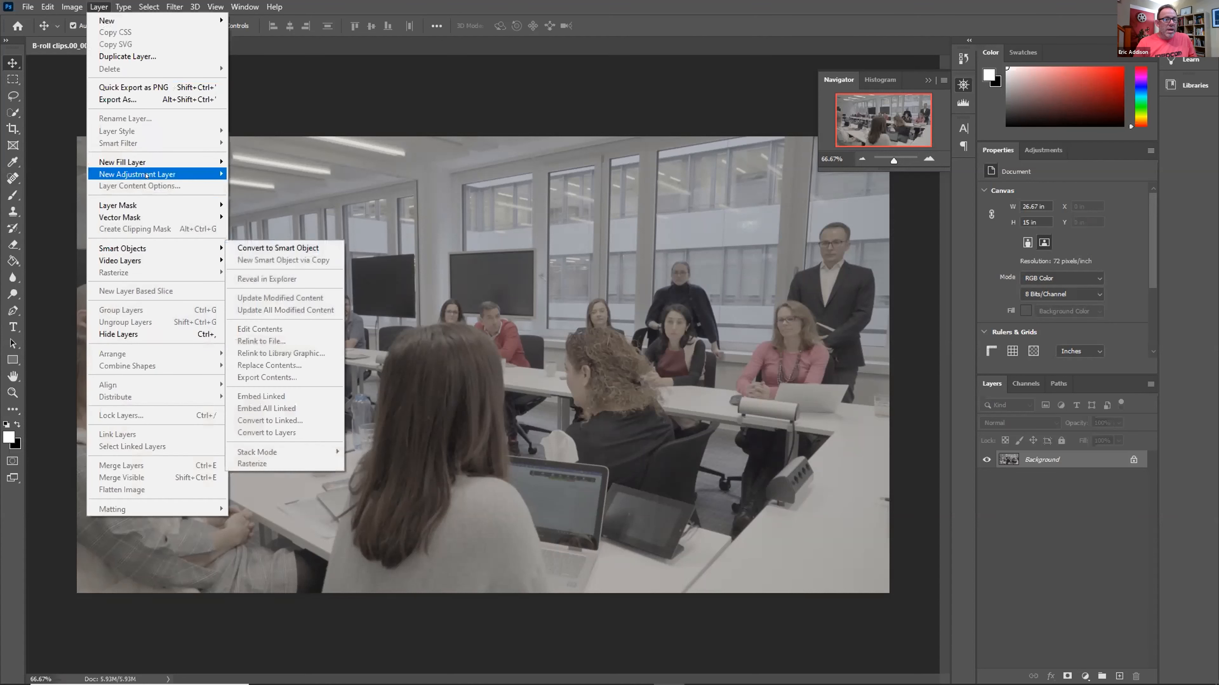
{"action": "mouse_move", "coordinate": [146, 175]}
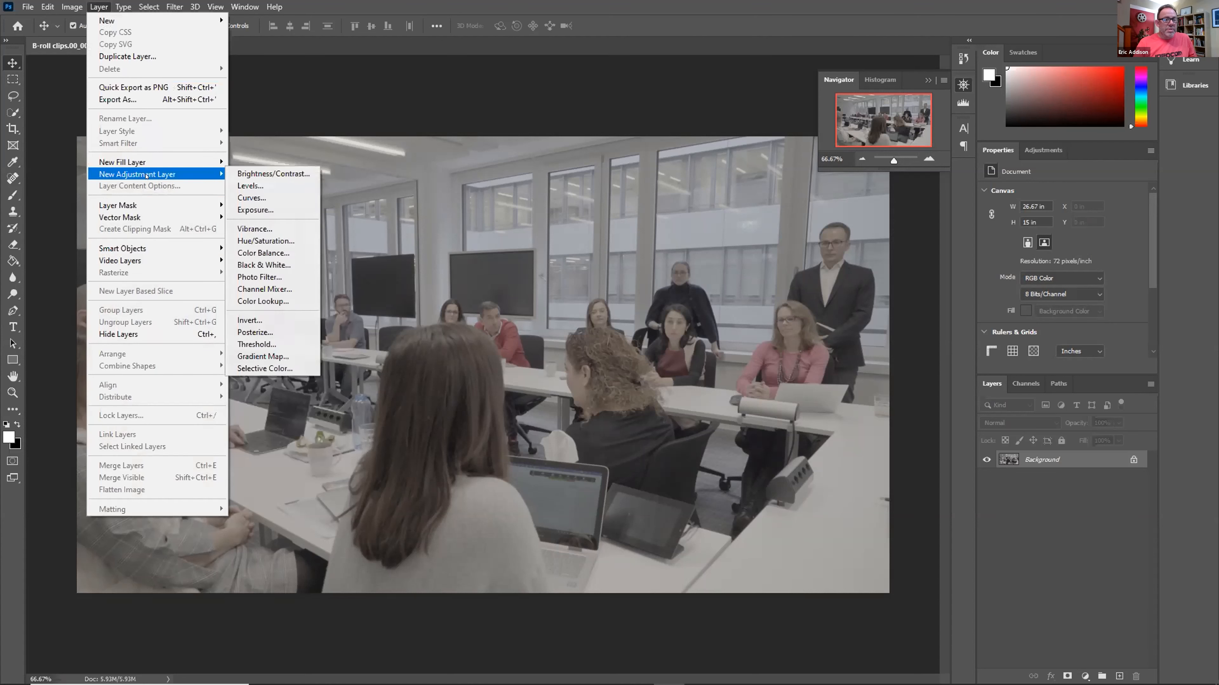
{"action": "left_click", "coordinate": [256, 197]}
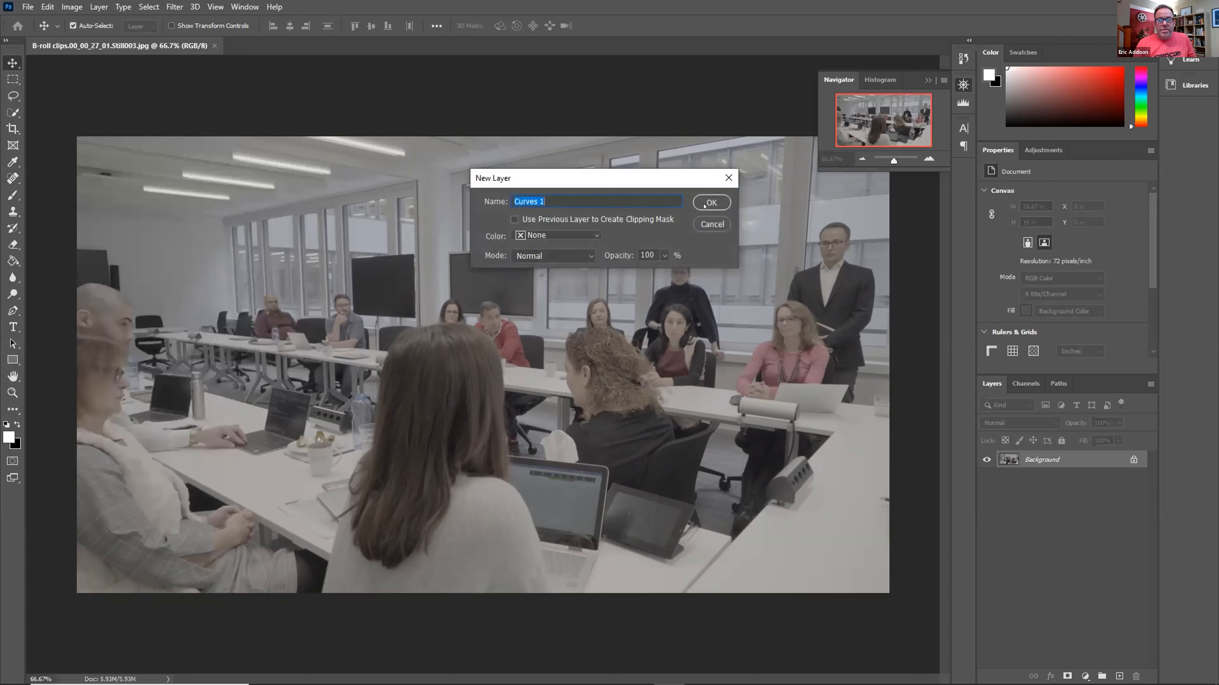
{"action": "left_click", "coordinate": [704, 205]}
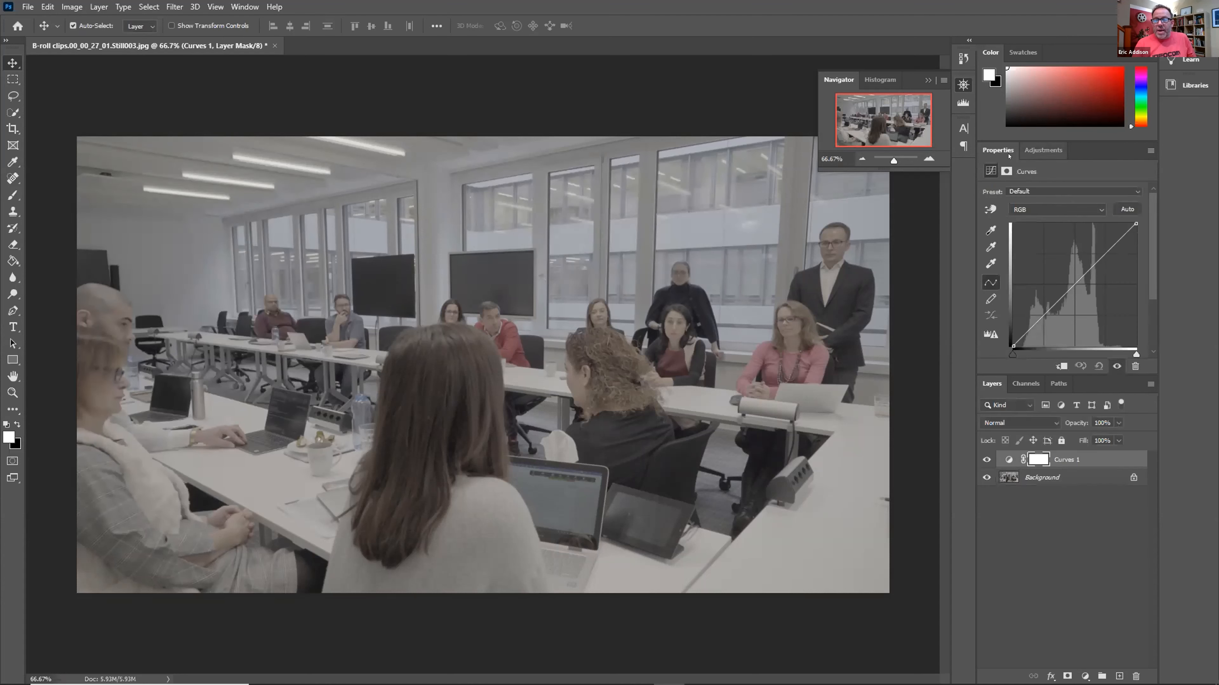
{"action": "left_click", "coordinate": [1032, 320]}
{"action": "left_click_drag", "start_coordinate": [1031, 321], "coordinate": [1041, 330]}
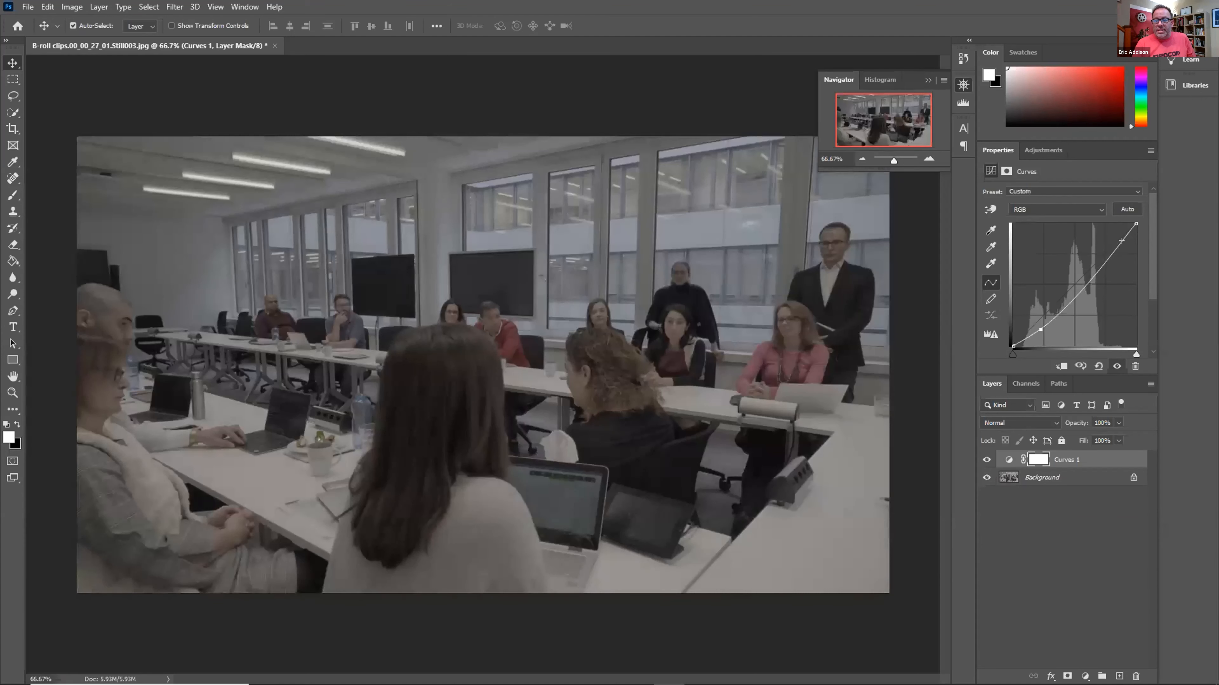
{"action": "left_click_drag", "start_coordinate": [1110, 250], "coordinate": [1111, 243]}
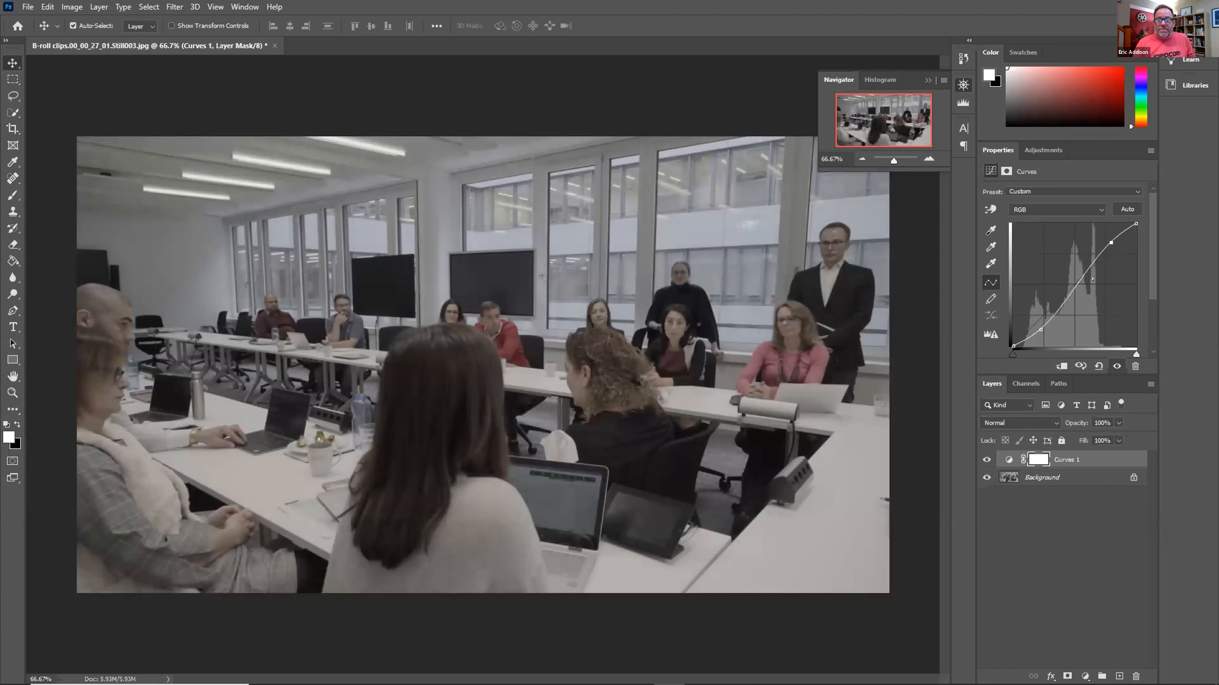
{"action": "left_click_drag", "start_coordinate": [1039, 322], "coordinate": [1038, 328]}
{"action": "left_click_drag", "start_coordinate": [1103, 238], "coordinate": [1102, 238]}
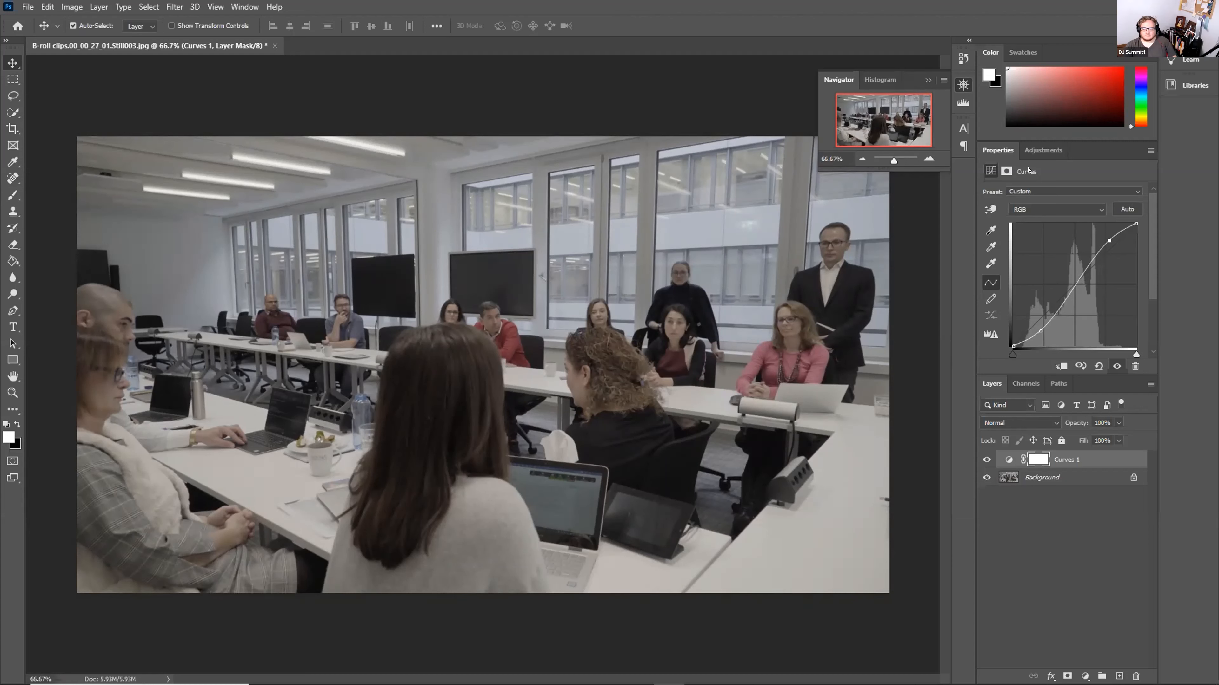
Add a Brightness/Contrast layer with raised contrast and a Hue/Saturation layer with boosted saturation
{"action": "left_click", "coordinate": [1037, 150]}
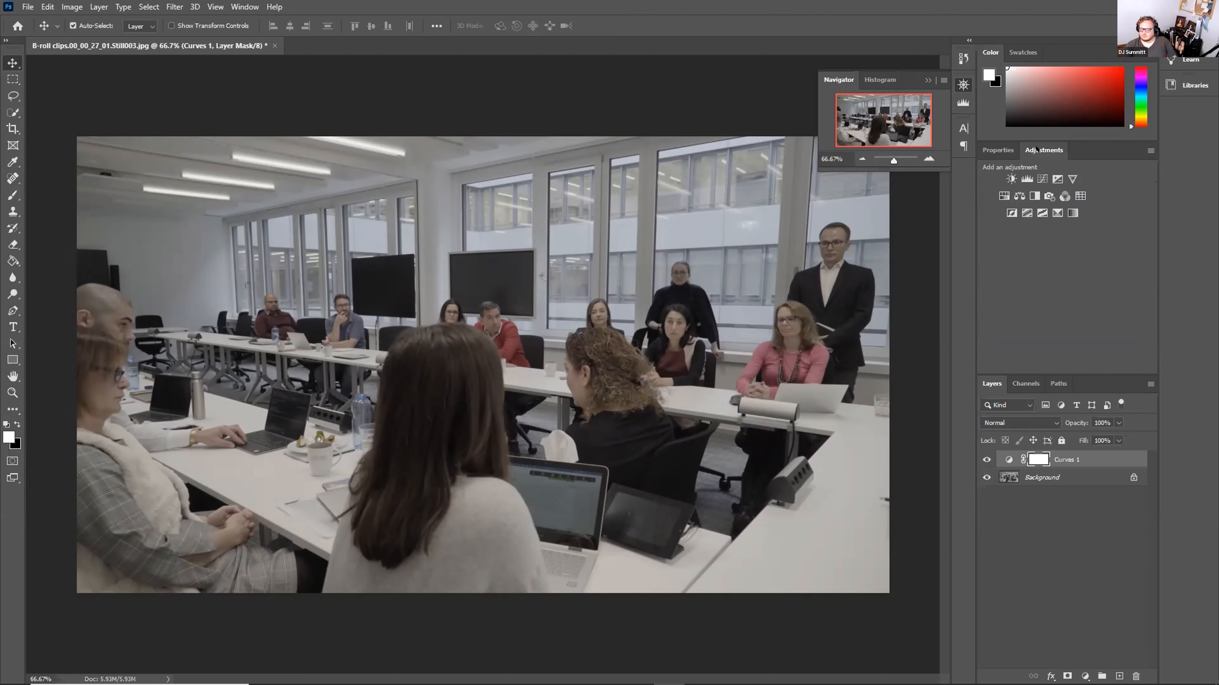
{"action": "left_click", "coordinate": [1011, 179]}
{"action": "left_click_drag", "start_coordinate": [1060, 249], "coordinate": [1091, 244]}
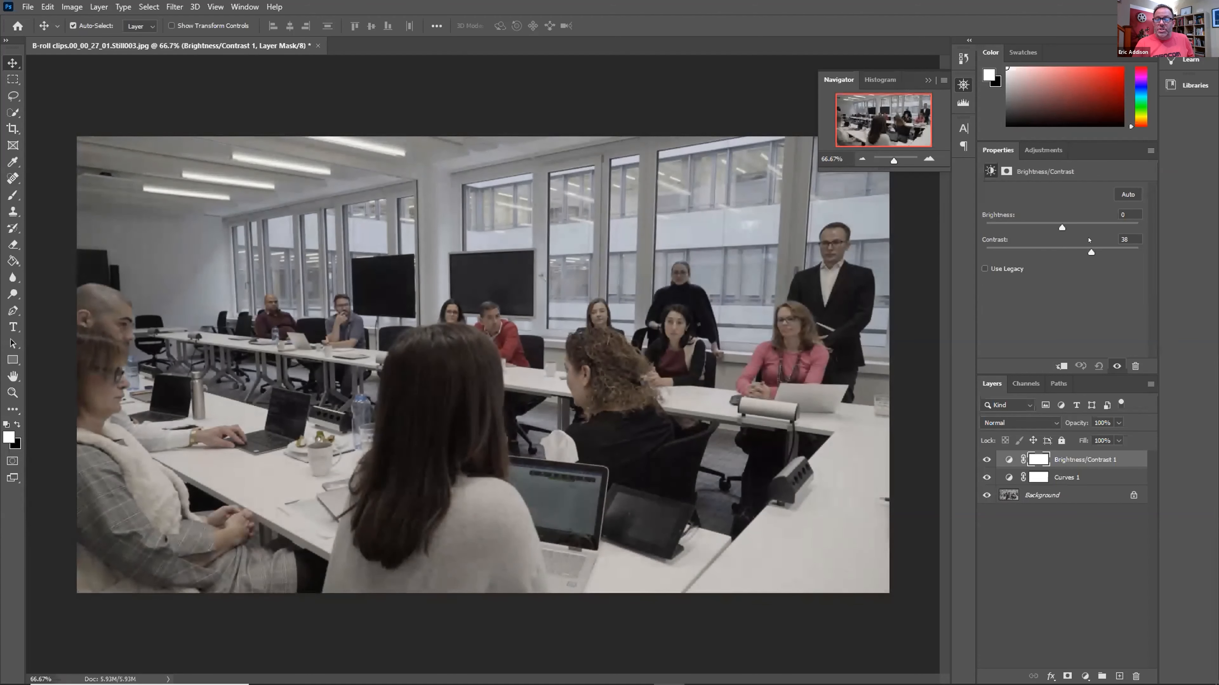
{"action": "left_click", "coordinate": [1043, 150]}
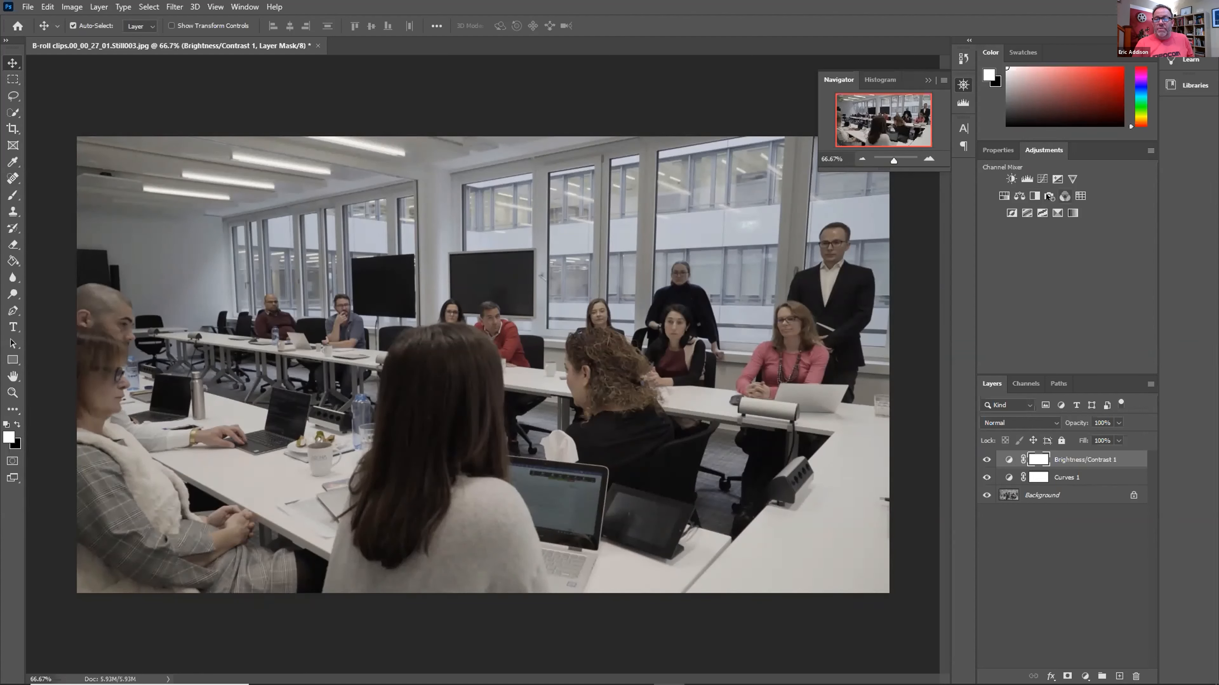
{"action": "left_click", "coordinate": [1004, 196]}
{"action": "left_click_drag", "start_coordinate": [1058, 267], "coordinate": [1094, 266]}
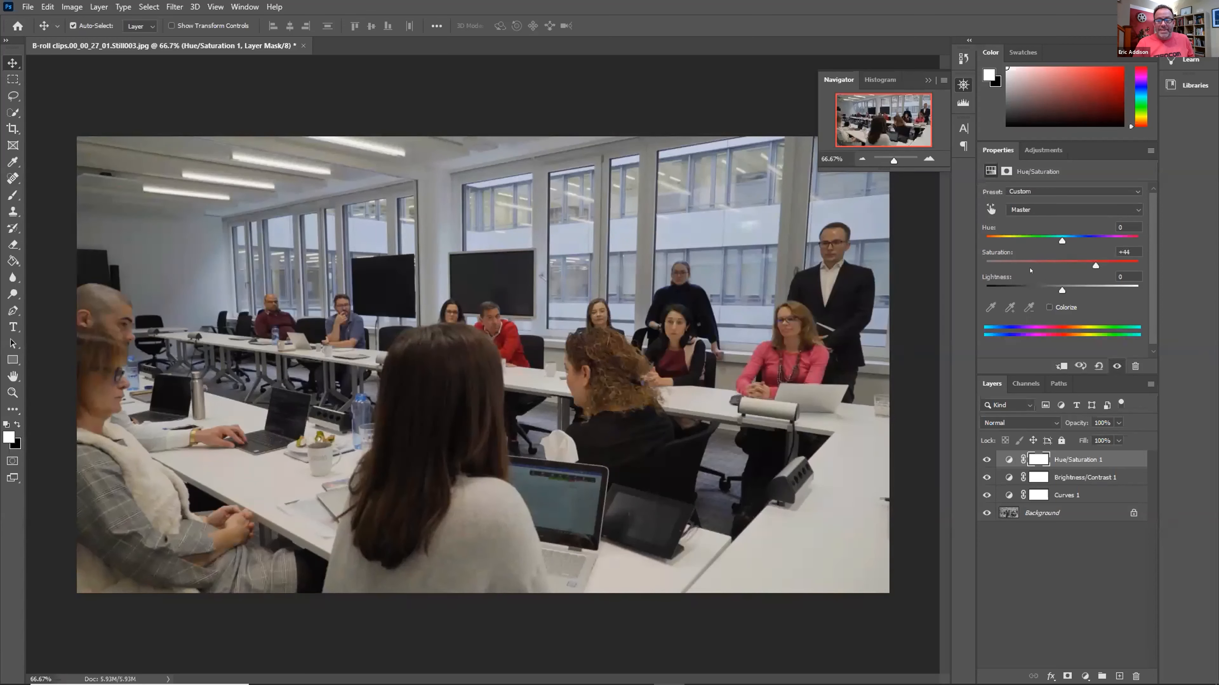
Add a second Brightness/Contrast layer at Brightness 35, then select all the adjustment layers
{"action": "left_click", "coordinate": [1043, 150]}
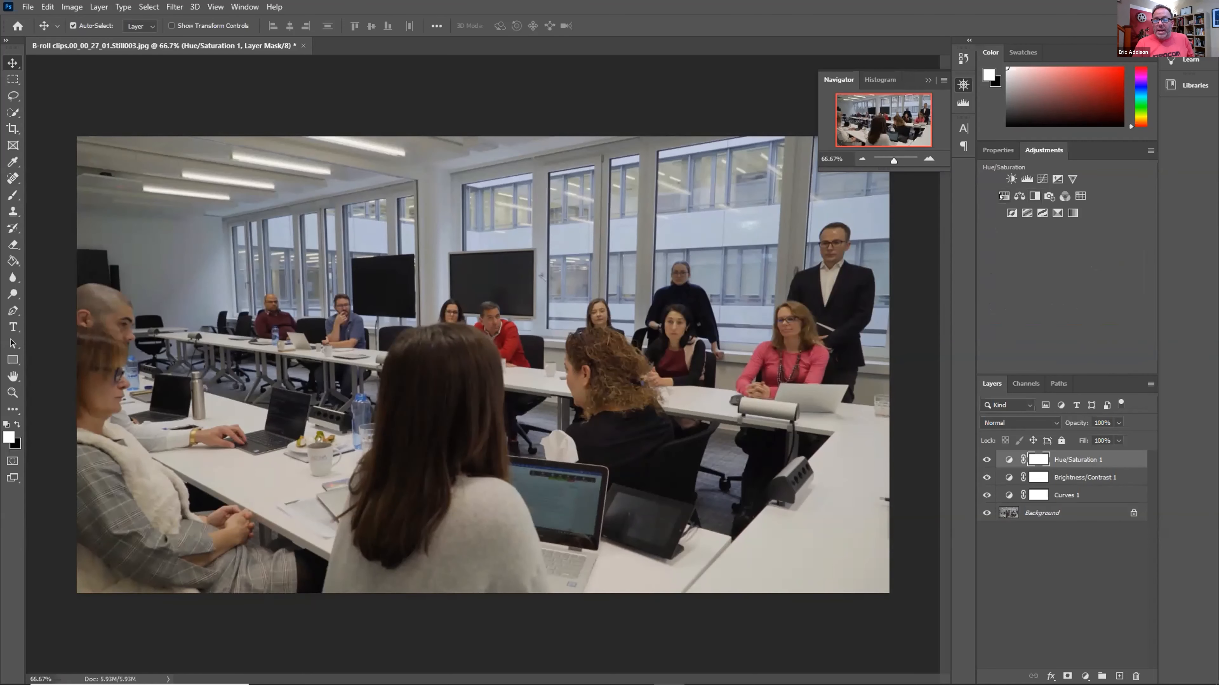
{"action": "left_click", "coordinate": [1011, 179]}
{"action": "left_click_drag", "start_coordinate": [1062, 227], "coordinate": [1077, 227]}
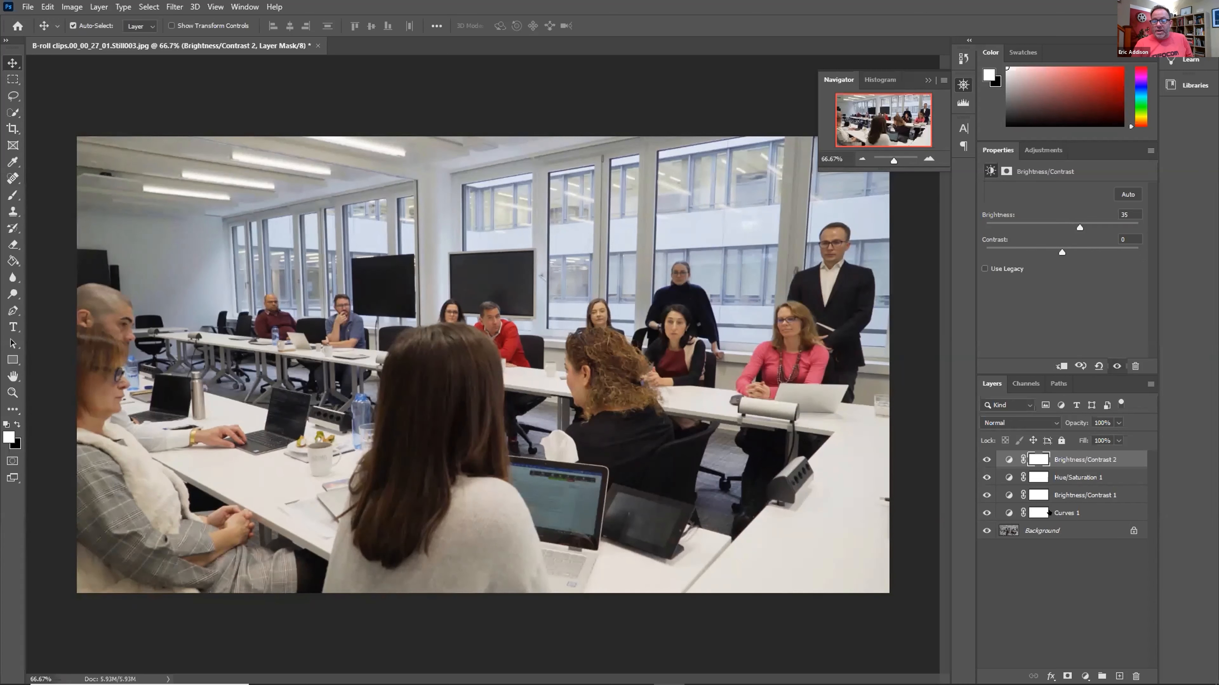
{"action": "left_click", "coordinate": [1089, 505], "text": "shift"}
{"action": "right_click", "coordinate": [1090, 509]}
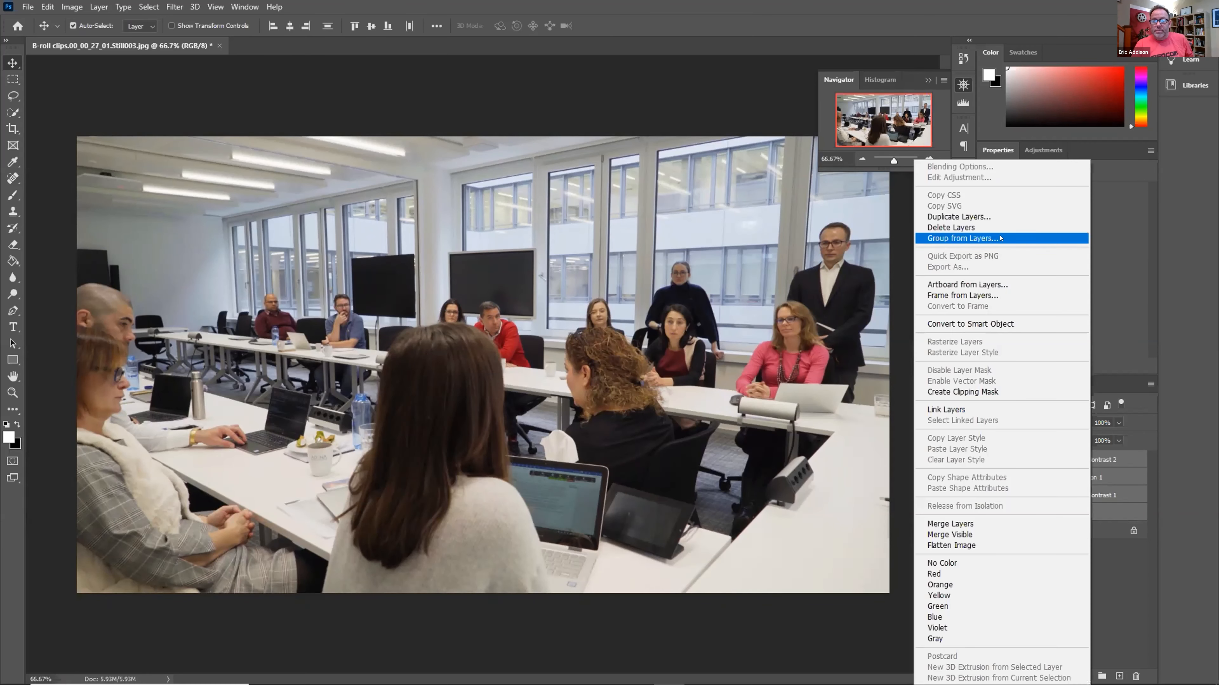
{"action": "left_click", "coordinate": [962, 239]}
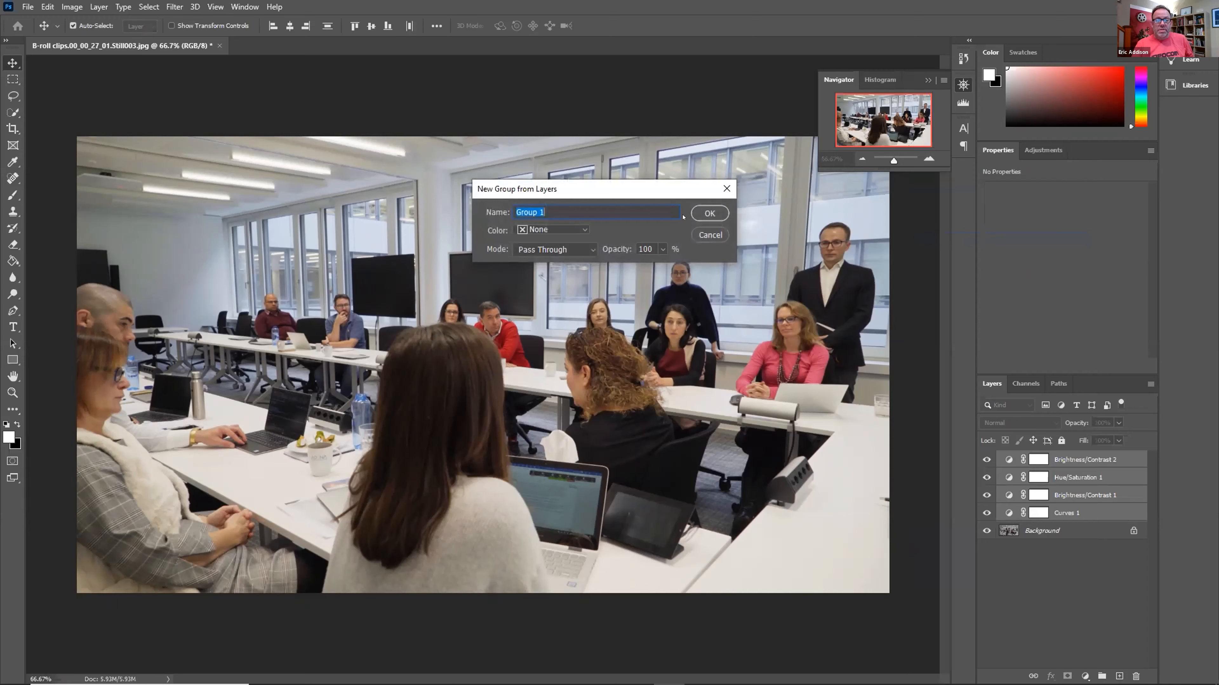
{"action": "left_click", "coordinate": [705, 212]}
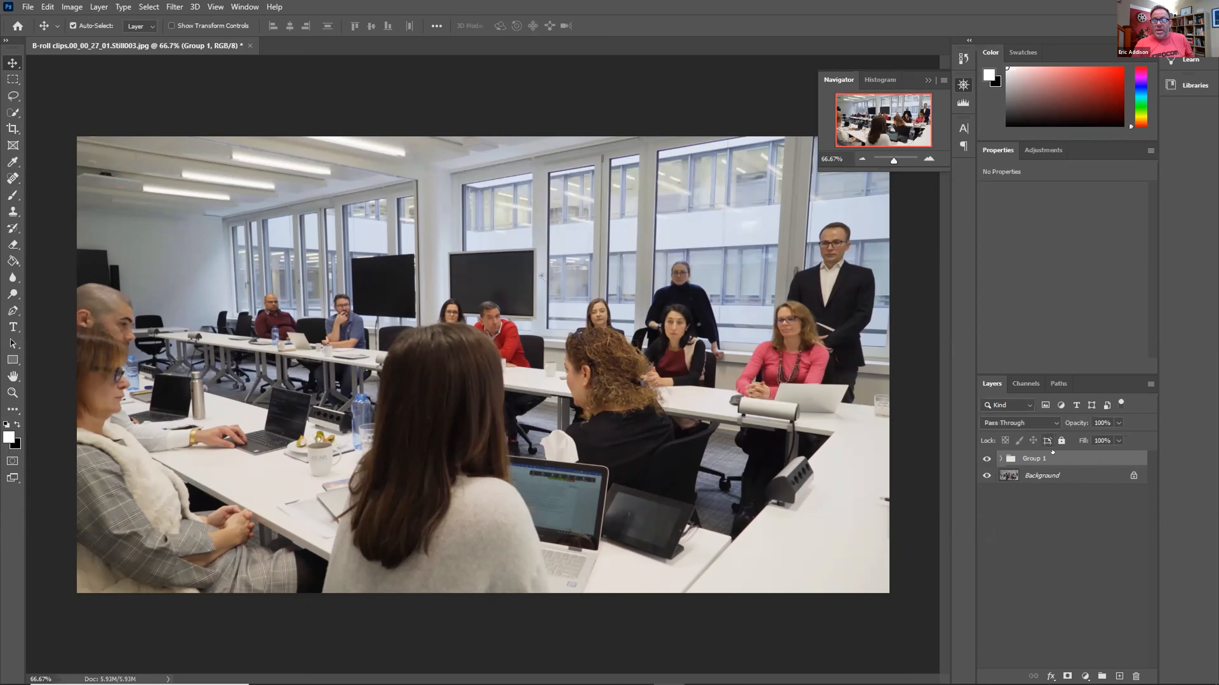
{"action": "left_click", "coordinate": [28, 6]}
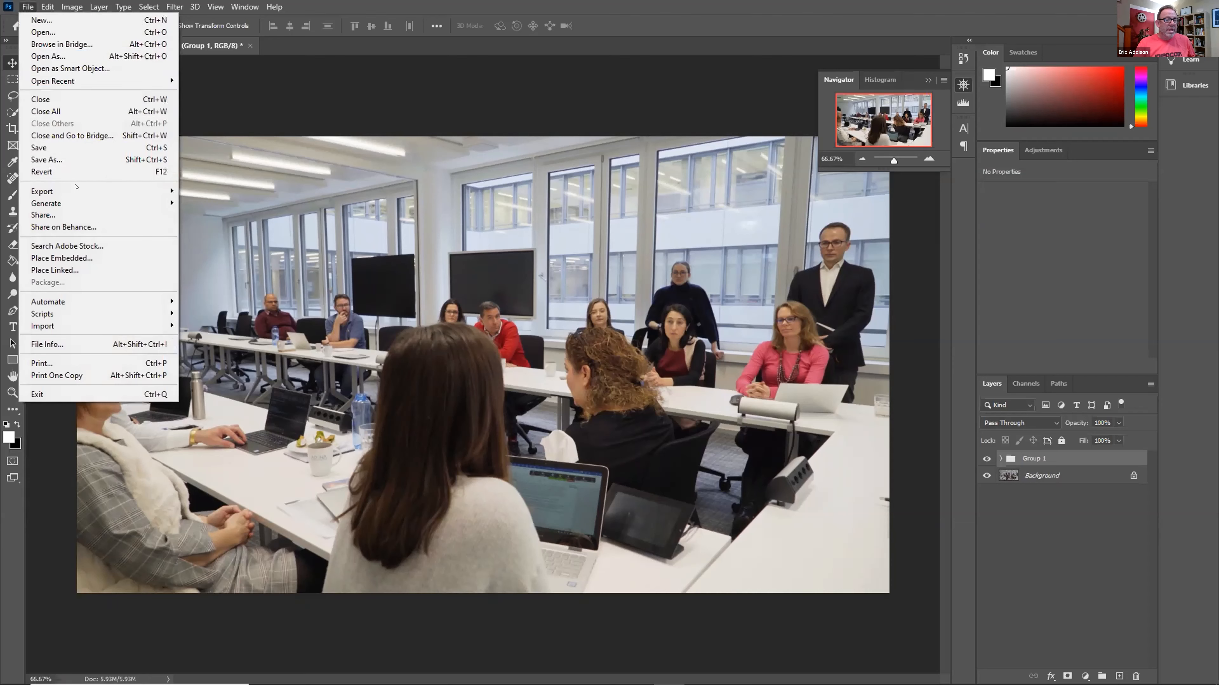
{"action": "mouse_move", "coordinate": [81, 196]}
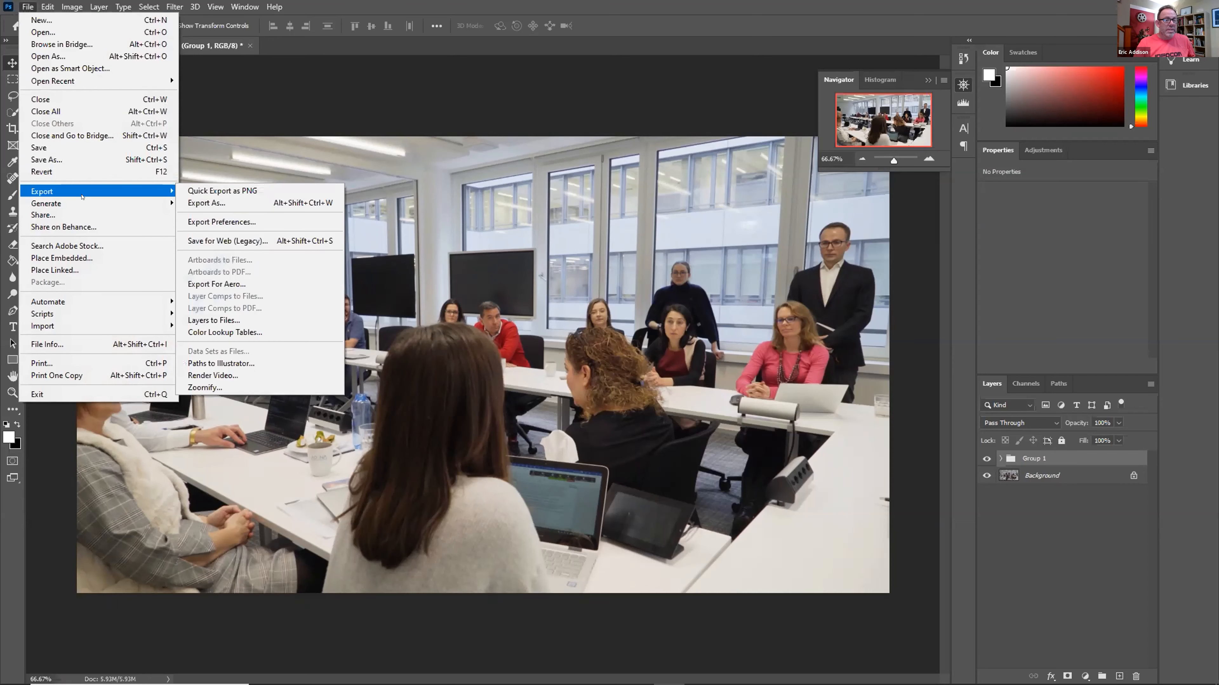
{"action": "left_click", "coordinate": [237, 332]}
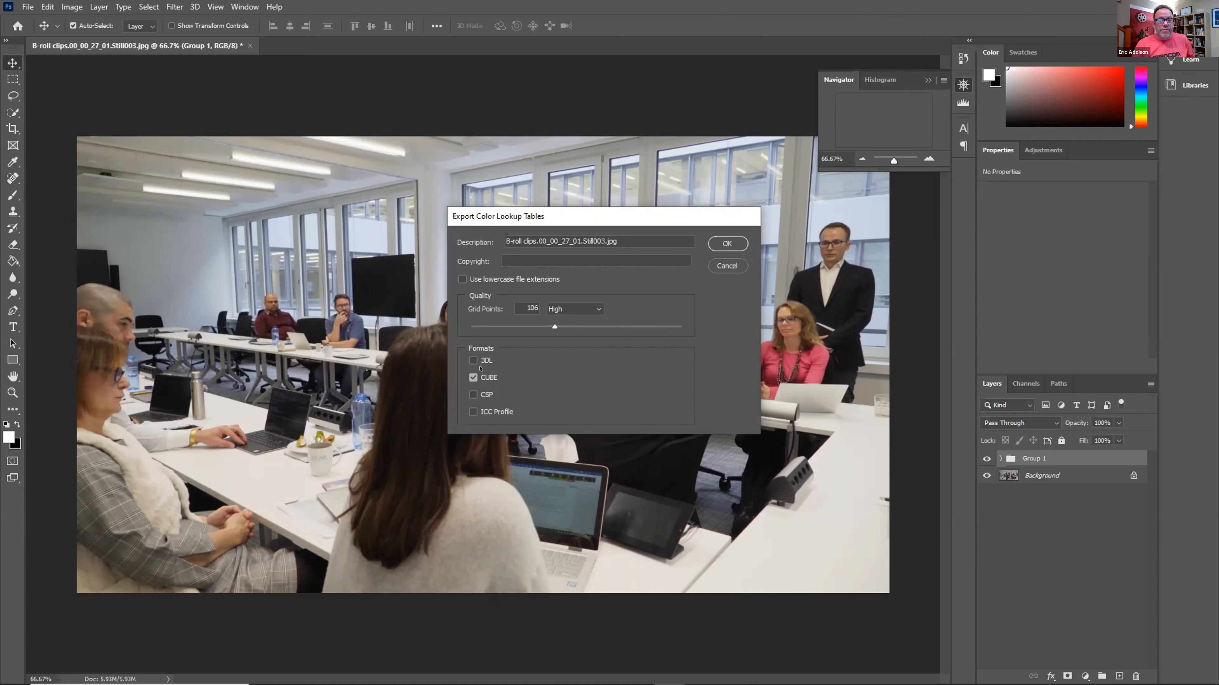
{"action": "left_click", "coordinate": [725, 244]}
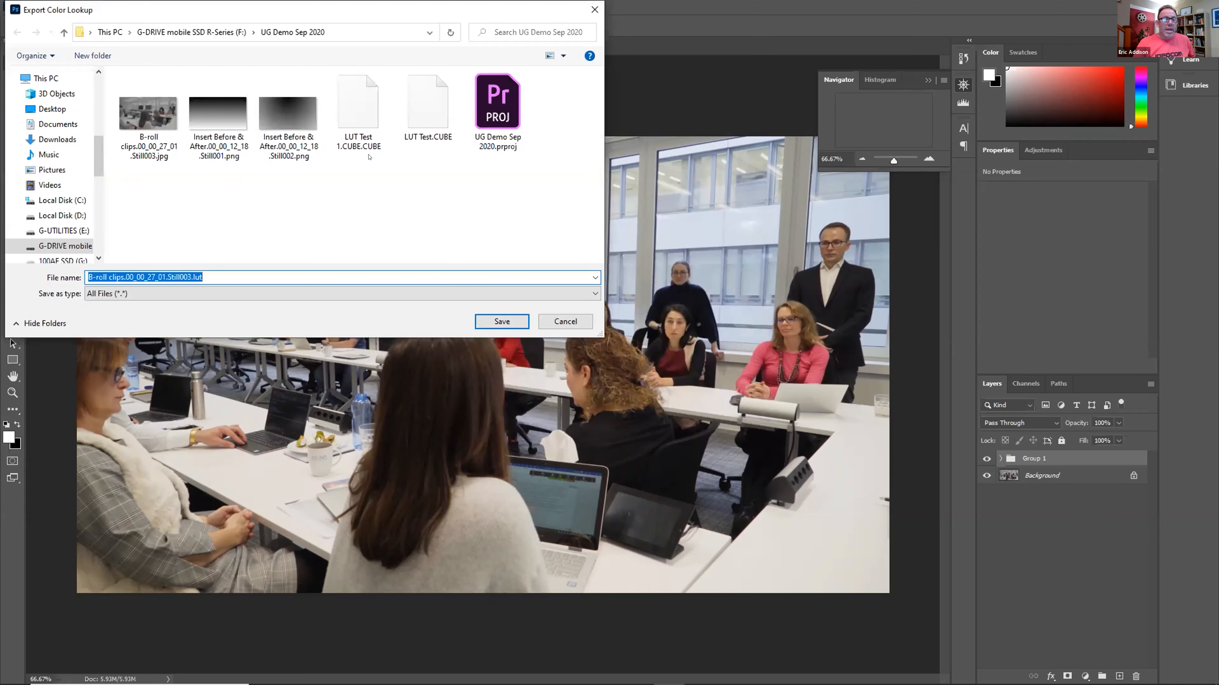
{"action": "left_click", "coordinate": [359, 135]}
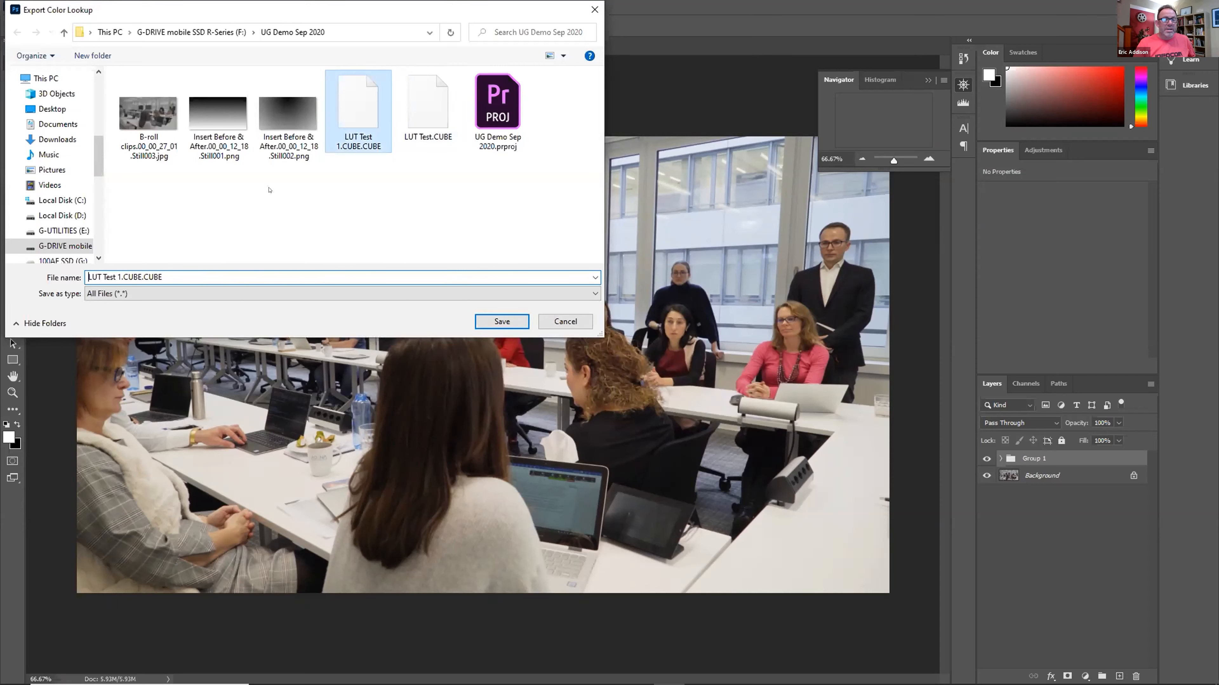
{"action": "left_click", "coordinate": [118, 272]}
{"action": "left_click", "coordinate": [121, 277]}
{"action": "key", "text": "BackSpace"}
{"action": "type", "text": "2"}
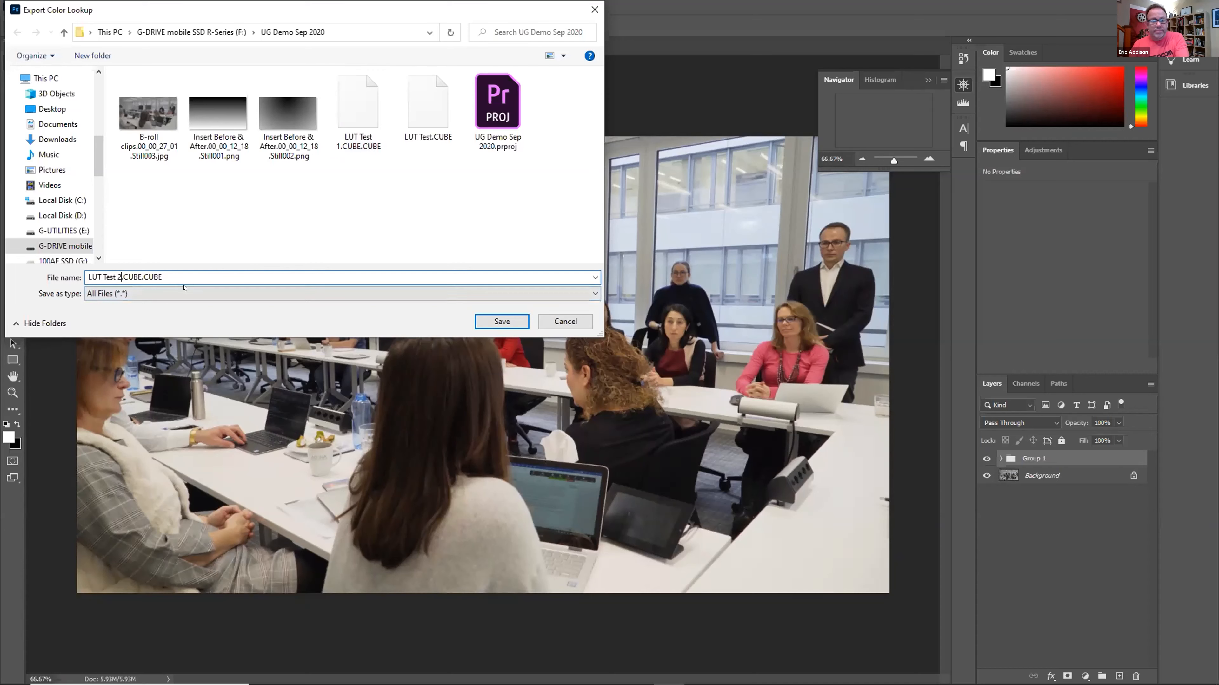
{"action": "left_click", "coordinate": [491, 320]}
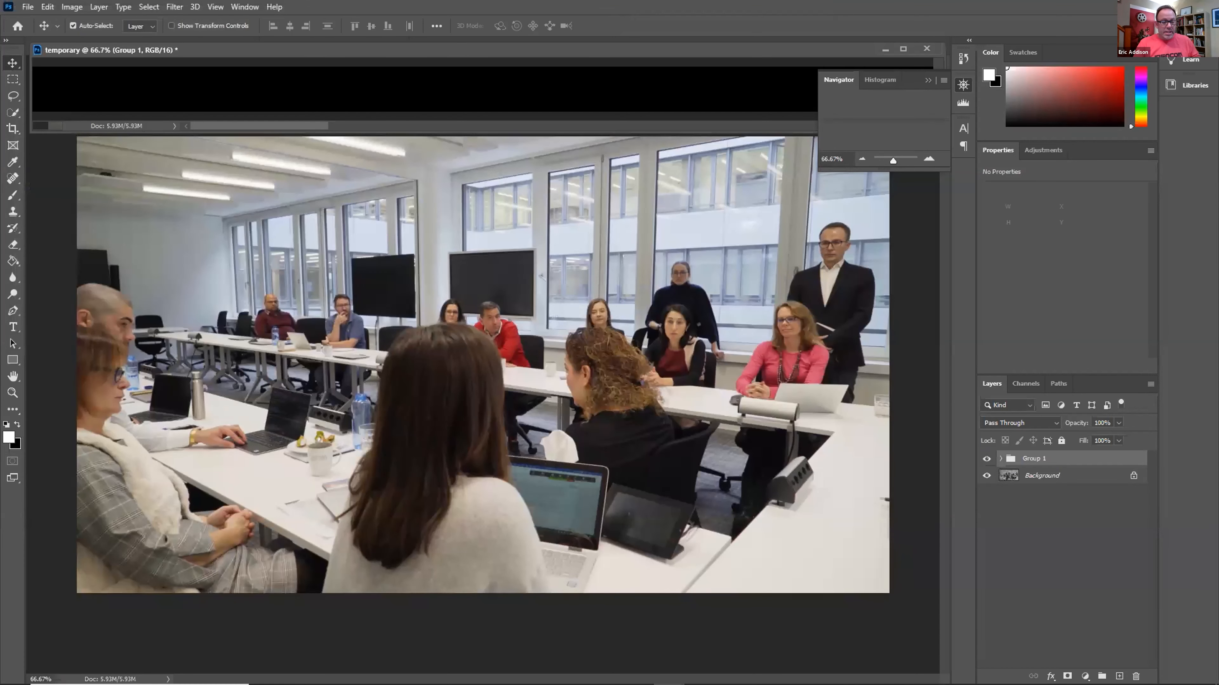
Back in Premiere, apply the Lumetri Color effect to the C0010.MP4 clip
{"action": "key", "text": "alt+Tab"}
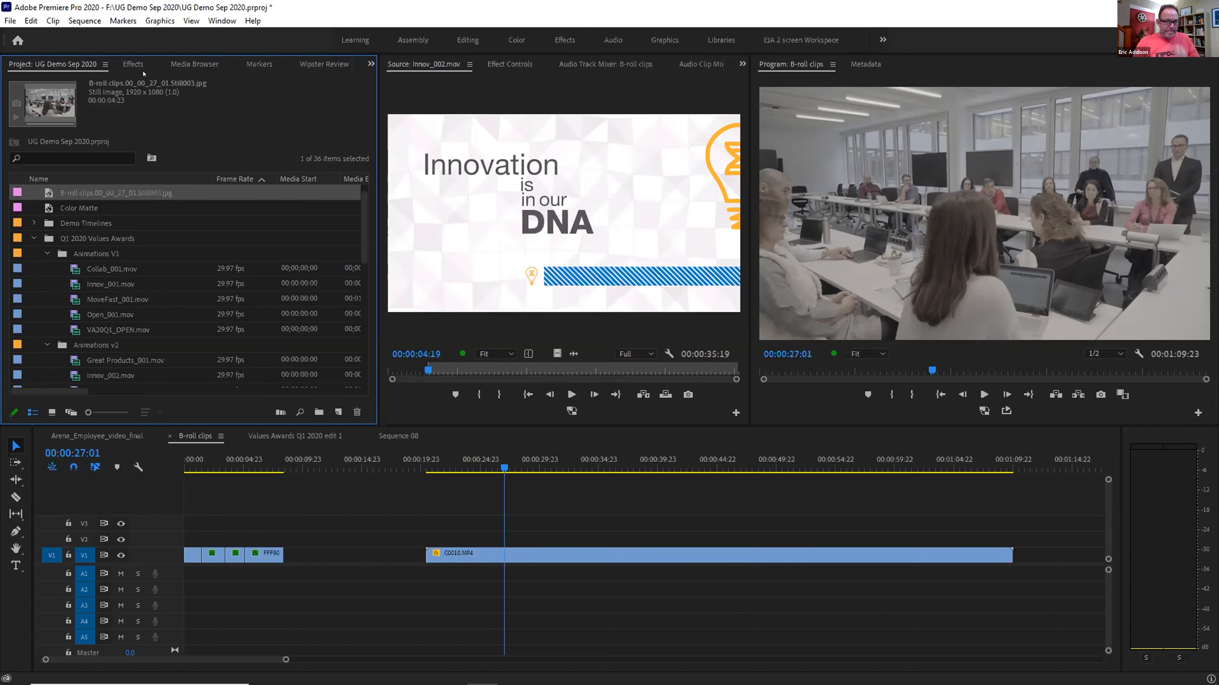
{"action": "left_click", "coordinate": [135, 66]}
{"action": "left_click", "coordinate": [9, 149]}
{"action": "left_click", "coordinate": [14, 211]}
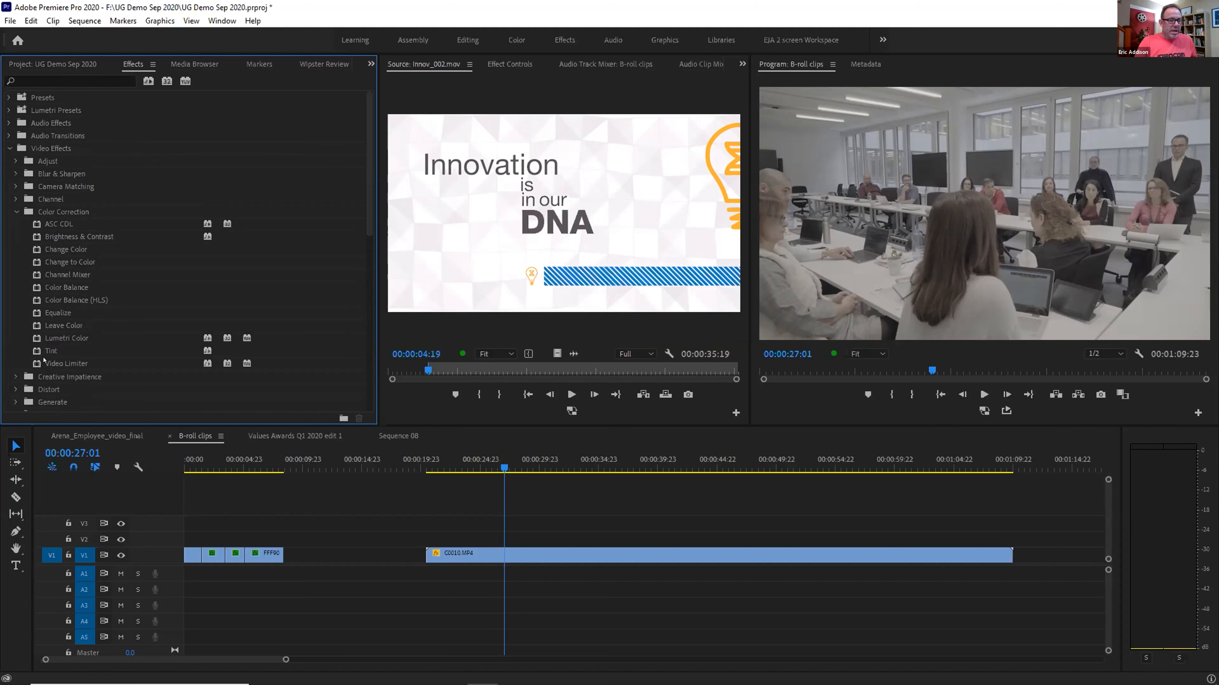
{"action": "left_click", "coordinate": [32, 339]}
{"action": "left_click_drag", "start_coordinate": [32, 339], "coordinate": [440, 553]}
Set Lumetri's Basic Correction input LUT to LUT Test 2 from G-DRIVE's UG Demo Sep 2020 folder
{"action": "left_click", "coordinate": [510, 65]}
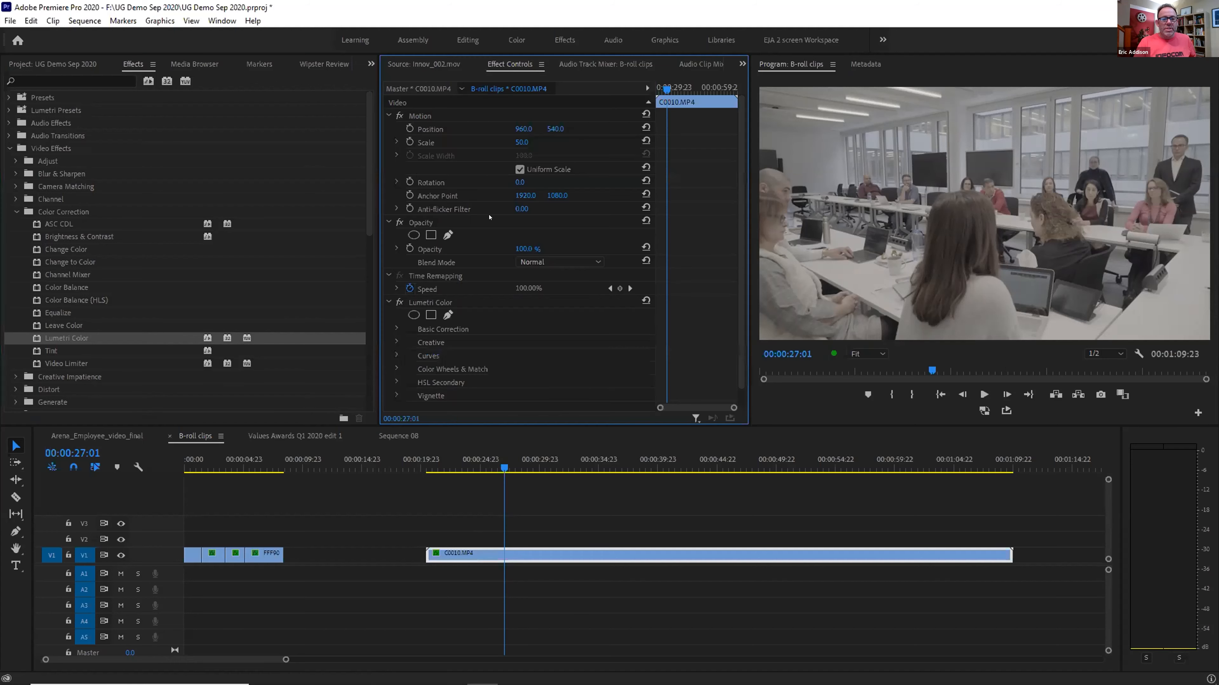
{"action": "left_click", "coordinate": [396, 329]}
{"action": "scroll", "coordinate": [461, 316], "scroll_direction": "down", "scroll_amount": 1}
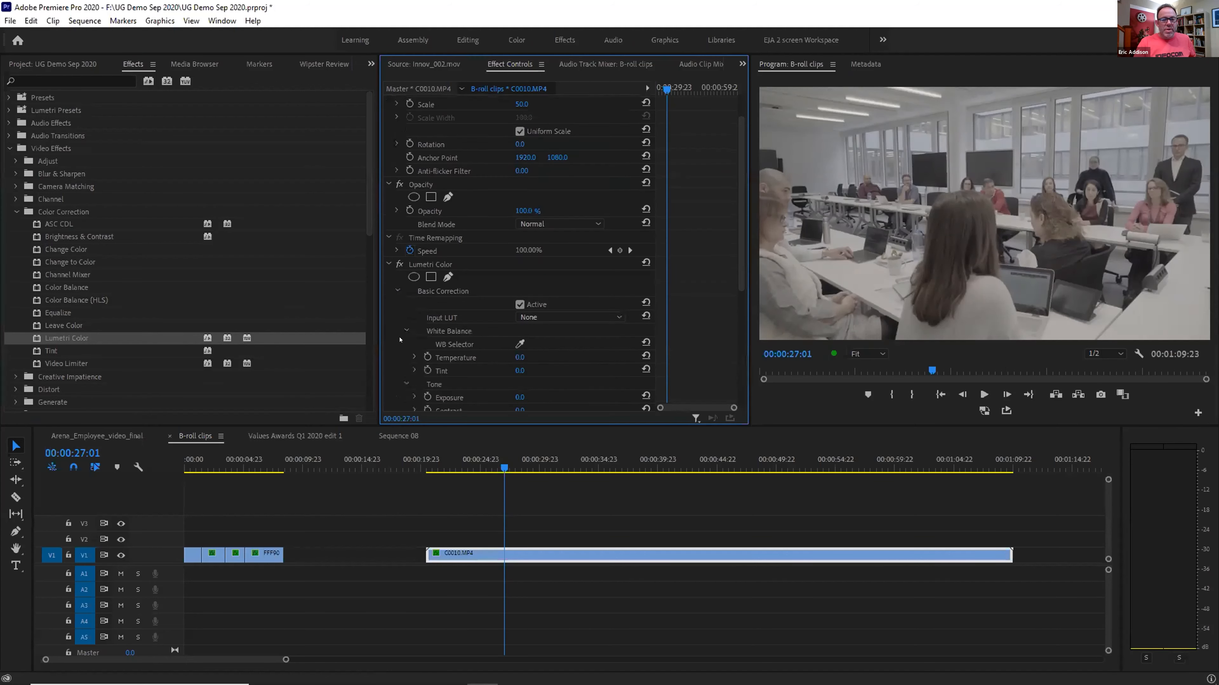
{"action": "left_click", "coordinate": [532, 318]}
{"action": "left_click", "coordinate": [543, 357]}
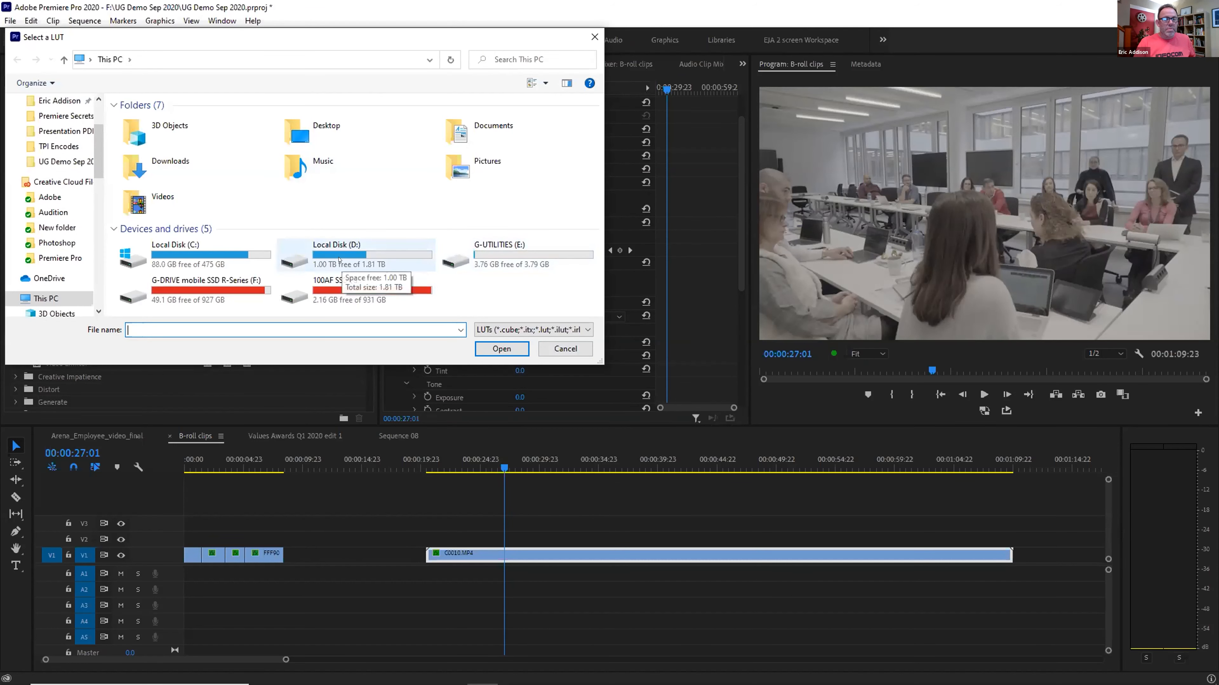
{"action": "double_click", "coordinate": [226, 288]}
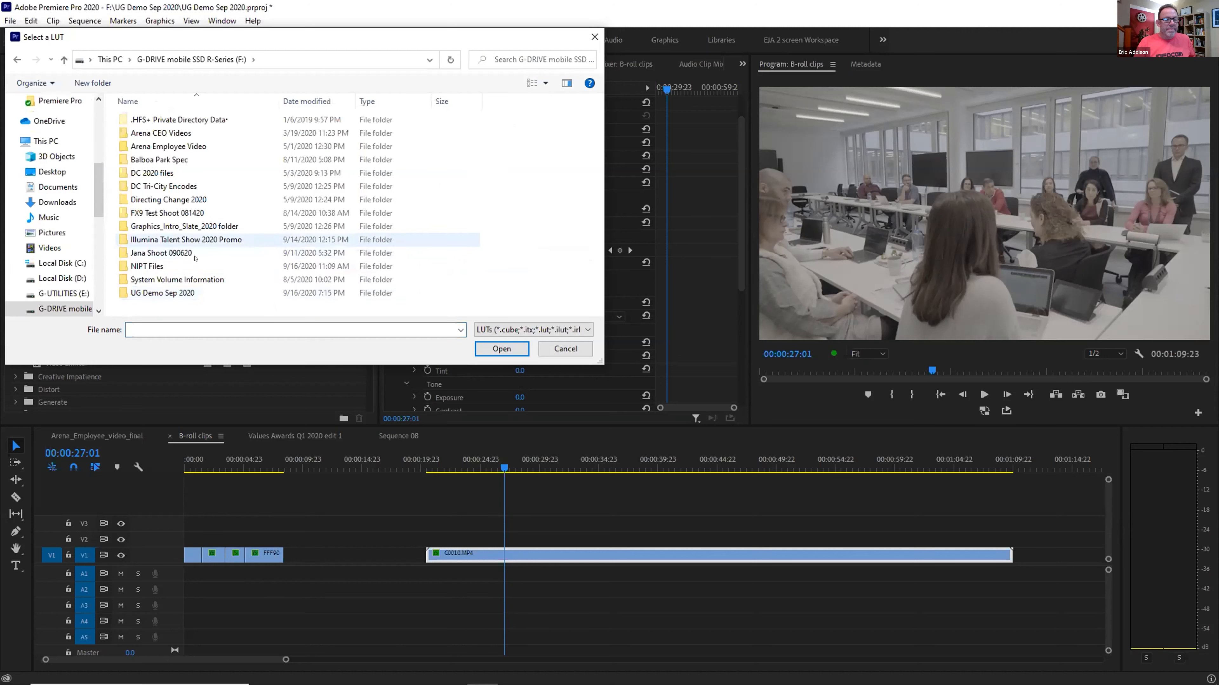
{"action": "double_click", "coordinate": [185, 294]}
{"action": "double_click", "coordinate": [219, 139]}
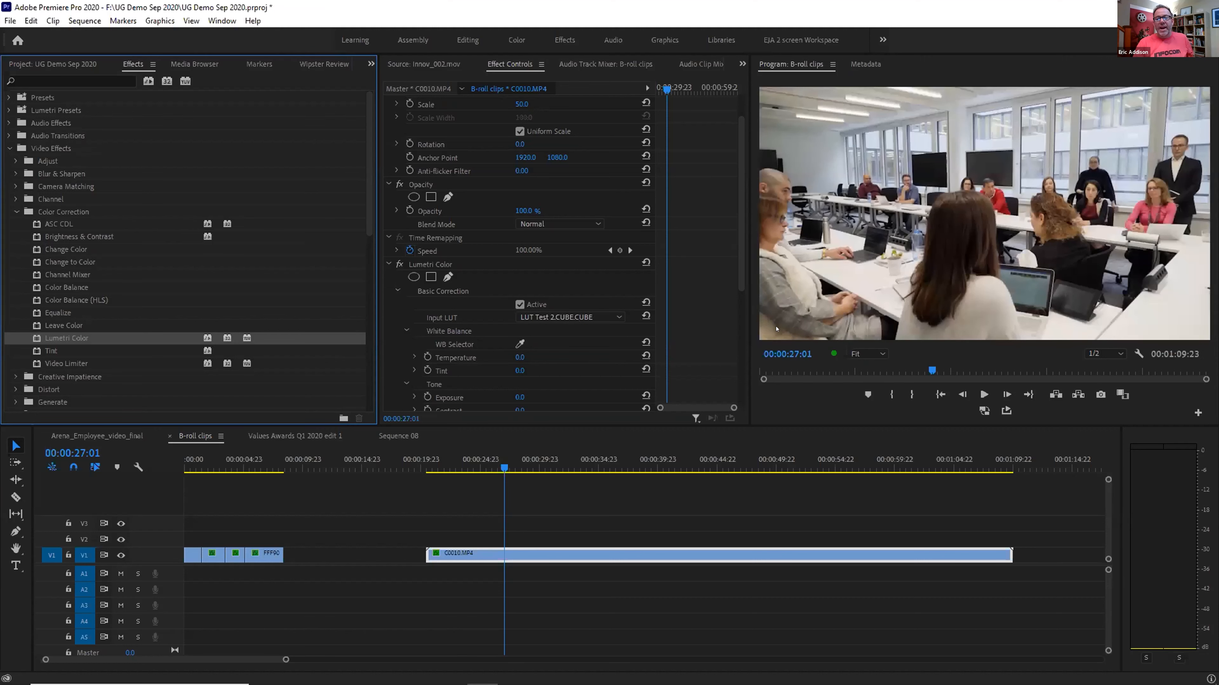
Scrub and play back the graded C0010.MP4, then return to 00:00:33:15
{"action": "left_click_drag", "start_coordinate": [514, 459], "coordinate": [635, 452]}
{"action": "key", "text": "space"}
{"action": "key", "text": "space"}
{"action": "left_click_drag", "start_coordinate": [666, 455], "coordinate": [581, 461]}
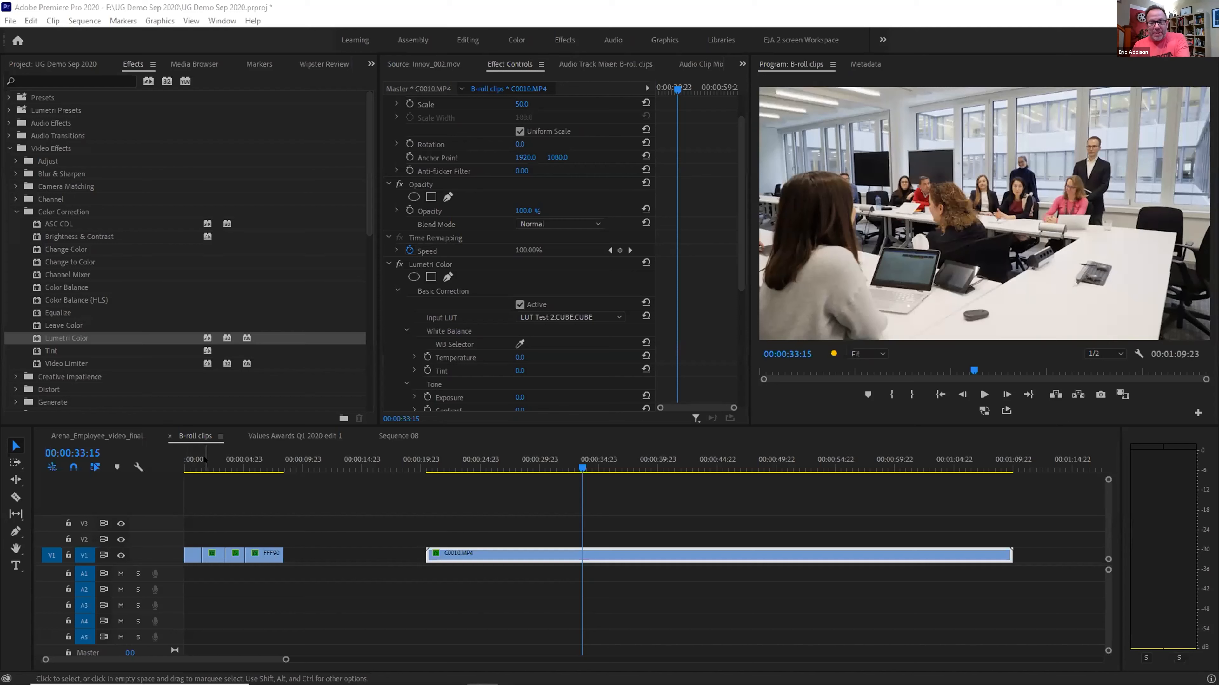
Zoom the timeline to the cut after CLIPS001 and save the project
{"action": "left_click", "coordinate": [214, 463]}
{"action": "key", "text": "minus"}
{"action": "key", "text": "equal"}
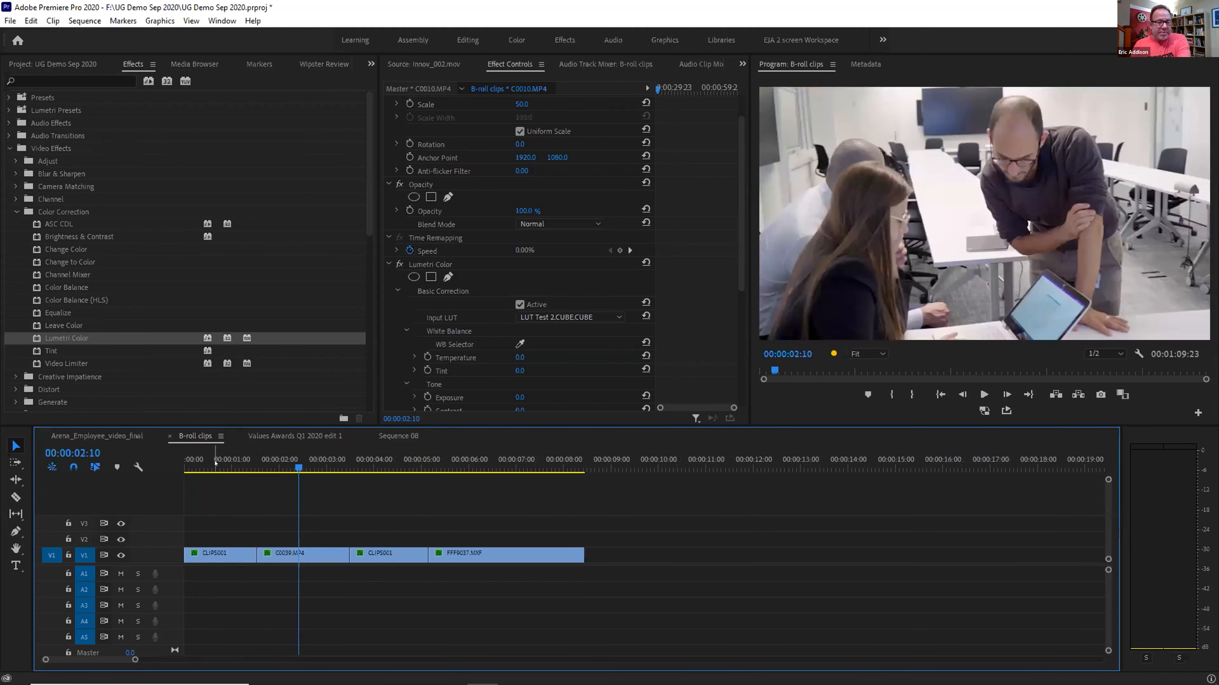
{"action": "left_click_drag", "start_coordinate": [277, 463], "coordinate": [267, 464]}
{"action": "key", "text": "equal"}
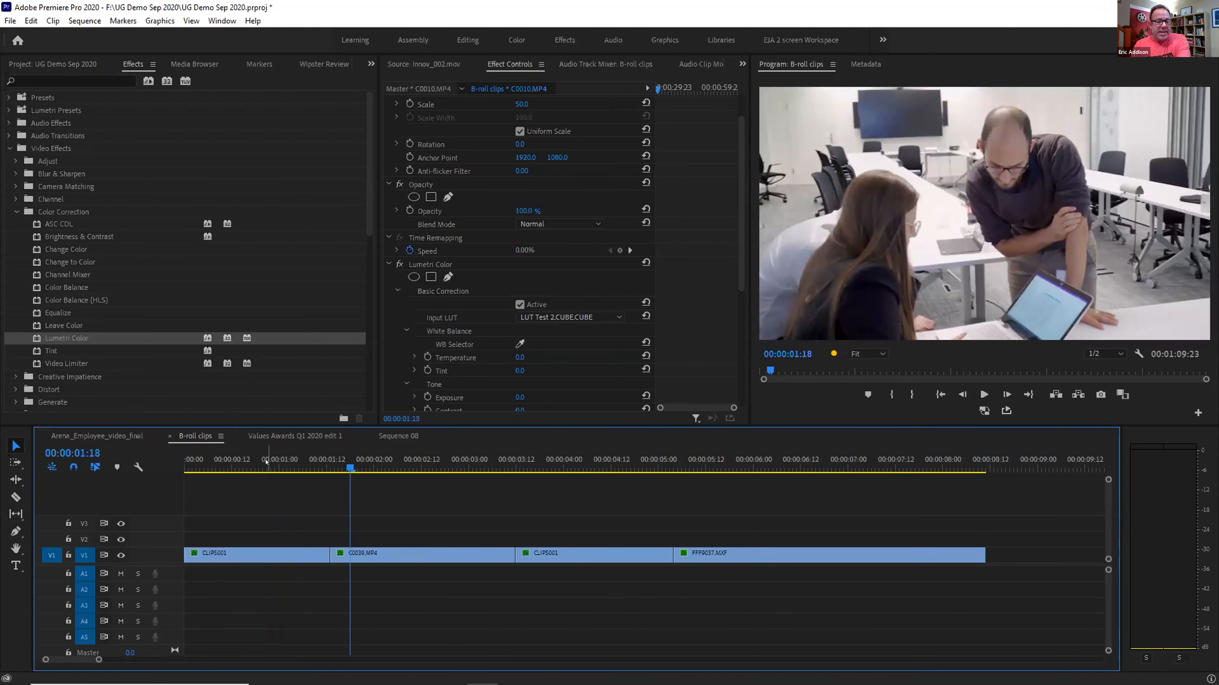
{"action": "left_click", "coordinate": [317, 463]}
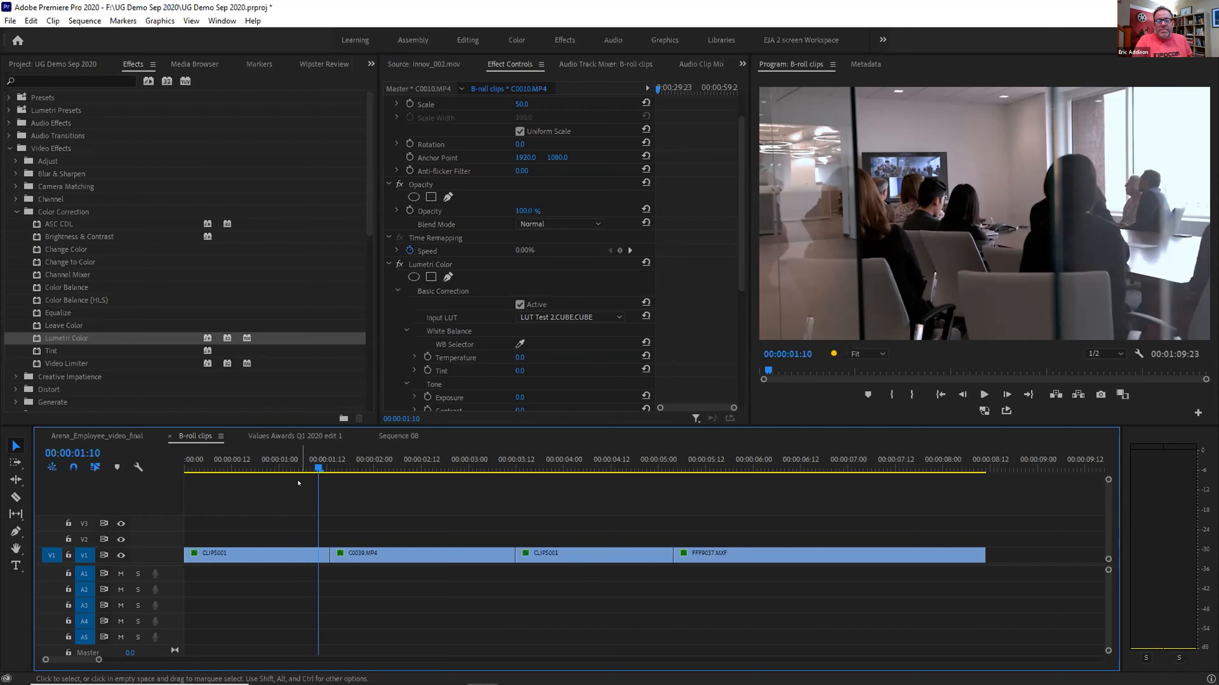
{"action": "key", "text": "ctrl+s"}
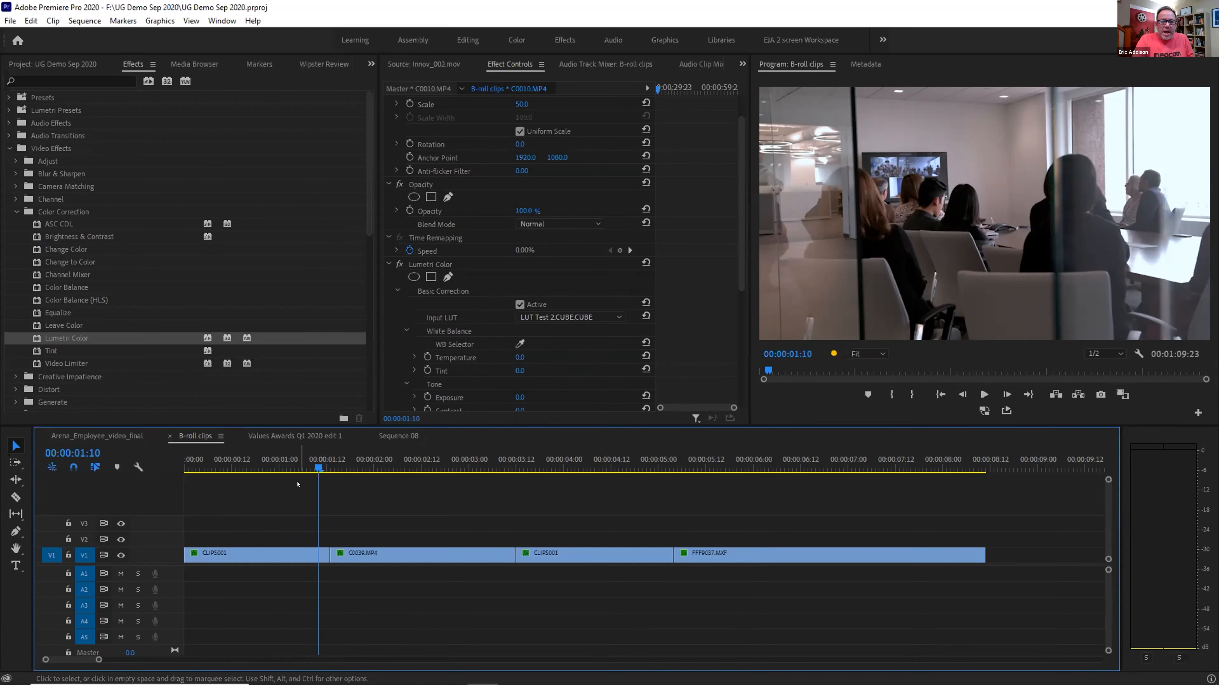
Collapse Video Effects and select Gradient Wipe under Video Transitions > Wipe
{"action": "left_click", "coordinate": [15, 213]}
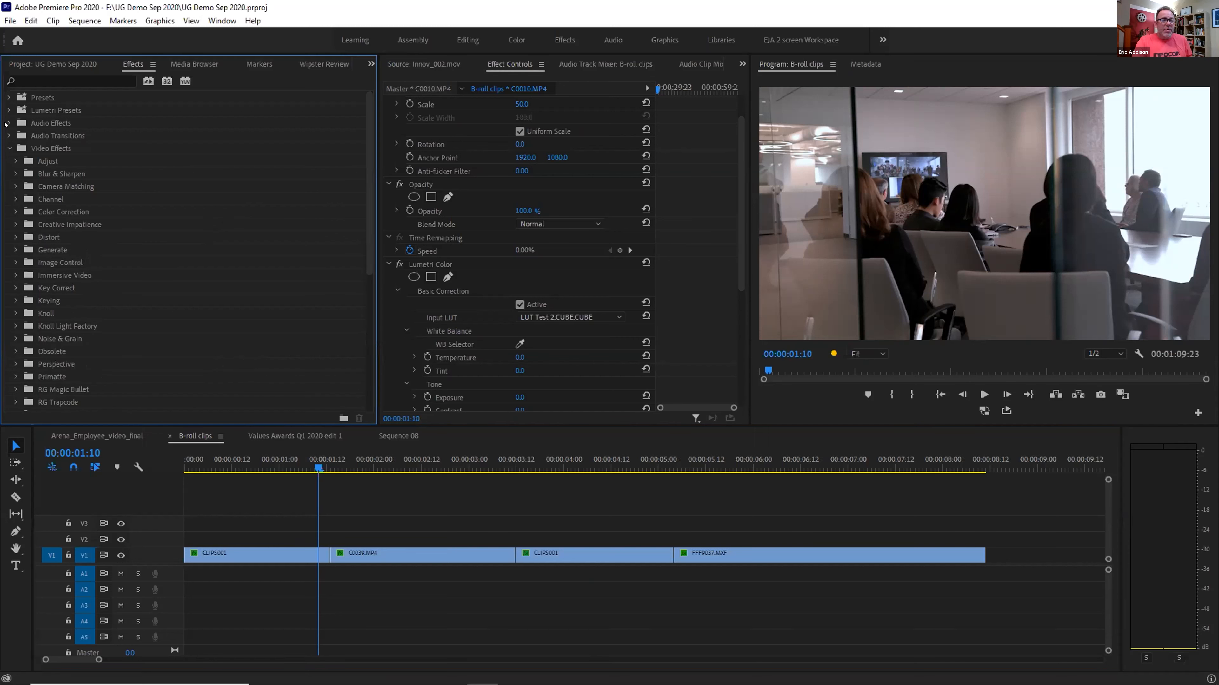
{"action": "left_click", "coordinate": [8, 148]}
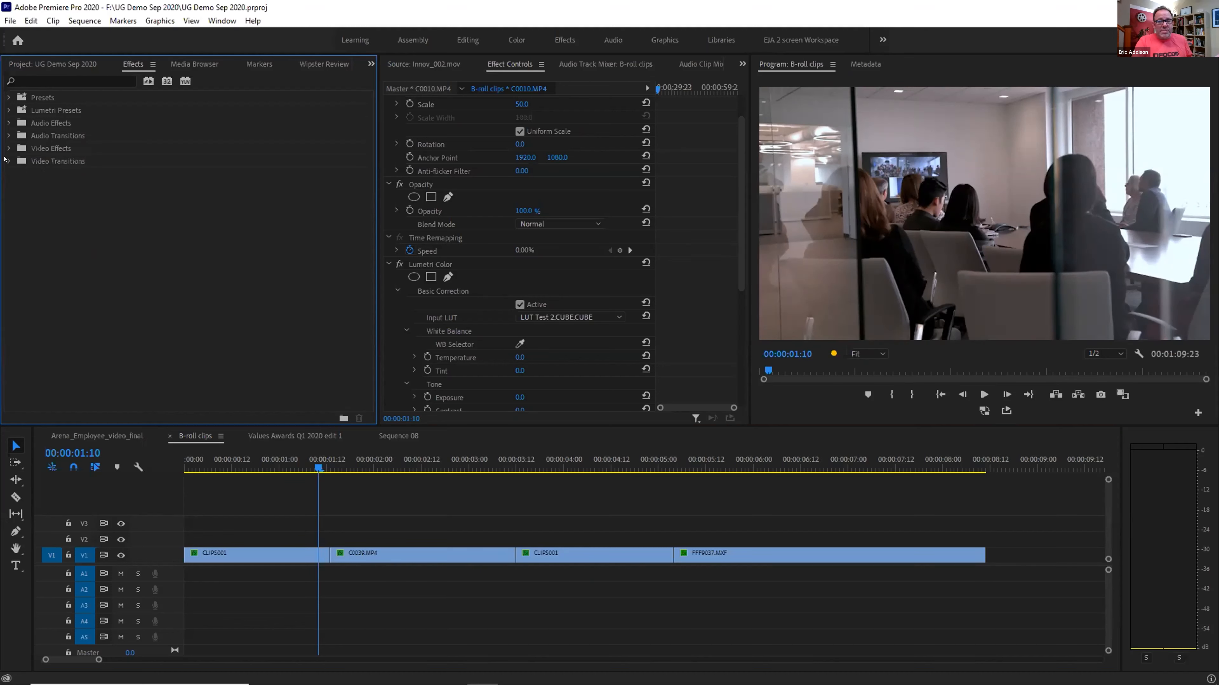
{"action": "left_click", "coordinate": [9, 161]}
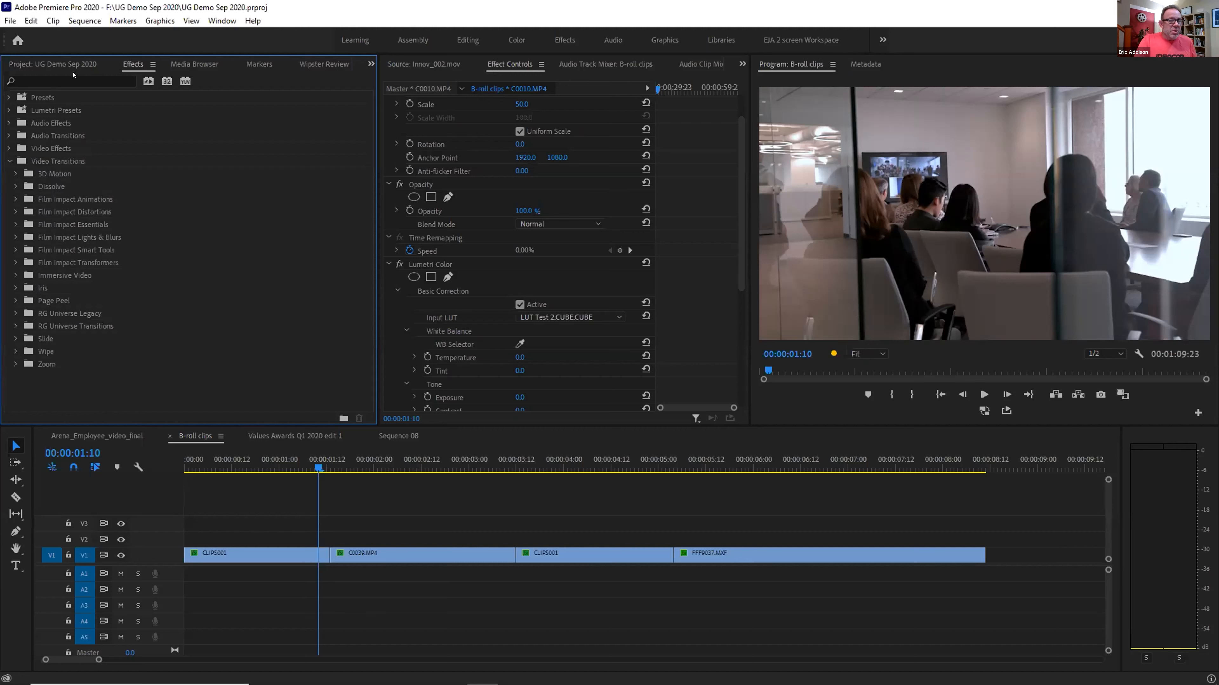
{"action": "left_click", "coordinate": [72, 79]}
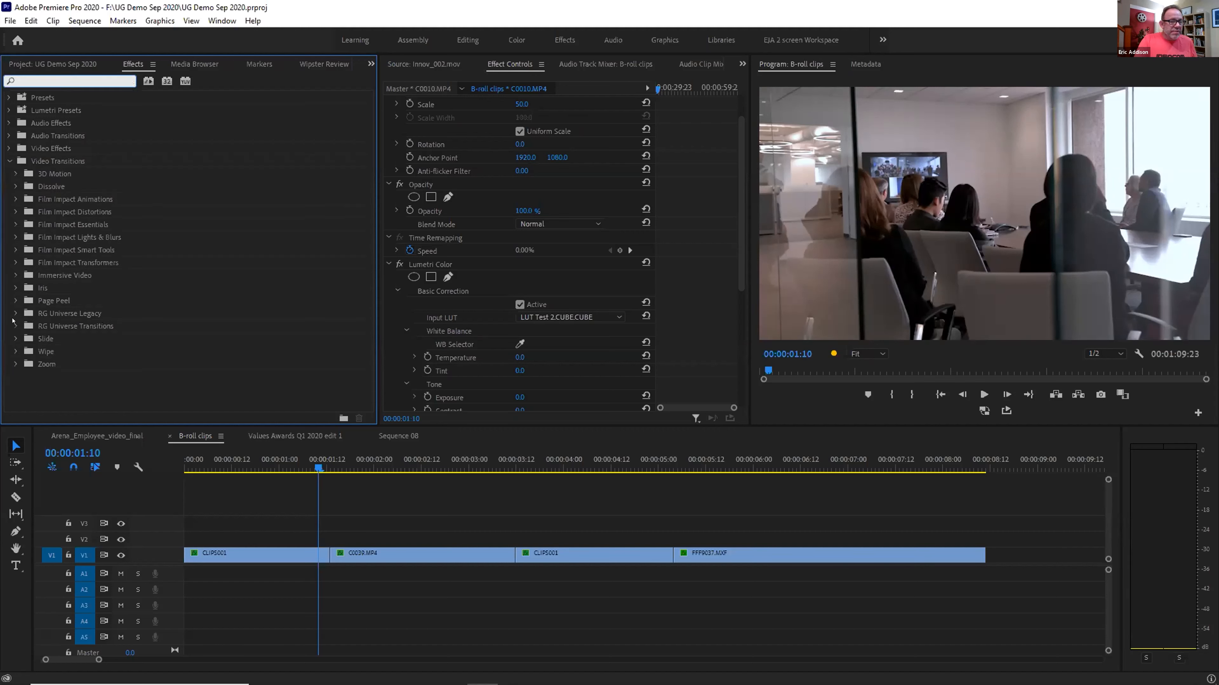
{"action": "left_click", "coordinate": [15, 351]}
{"action": "scroll", "coordinate": [19, 357], "scroll_direction": "down", "scroll_amount": 3}
{"action": "scroll", "coordinate": [21, 358], "scroll_direction": "down", "scroll_amount": 3}
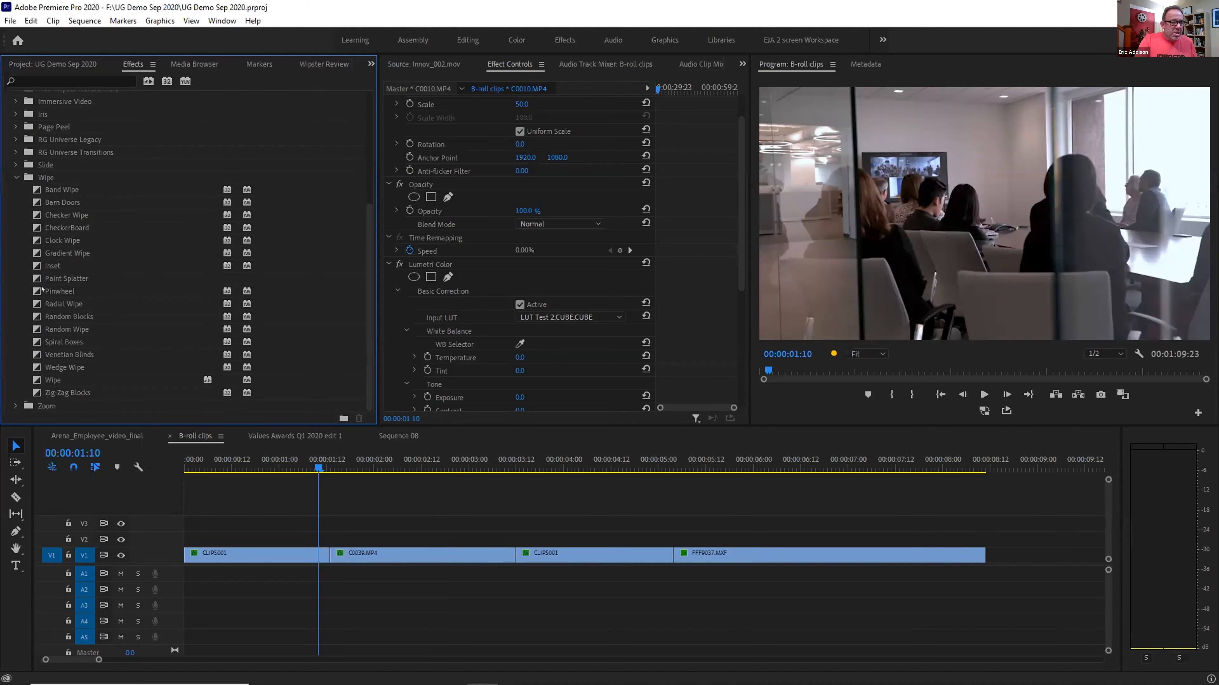
{"action": "left_click", "coordinate": [51, 252]}
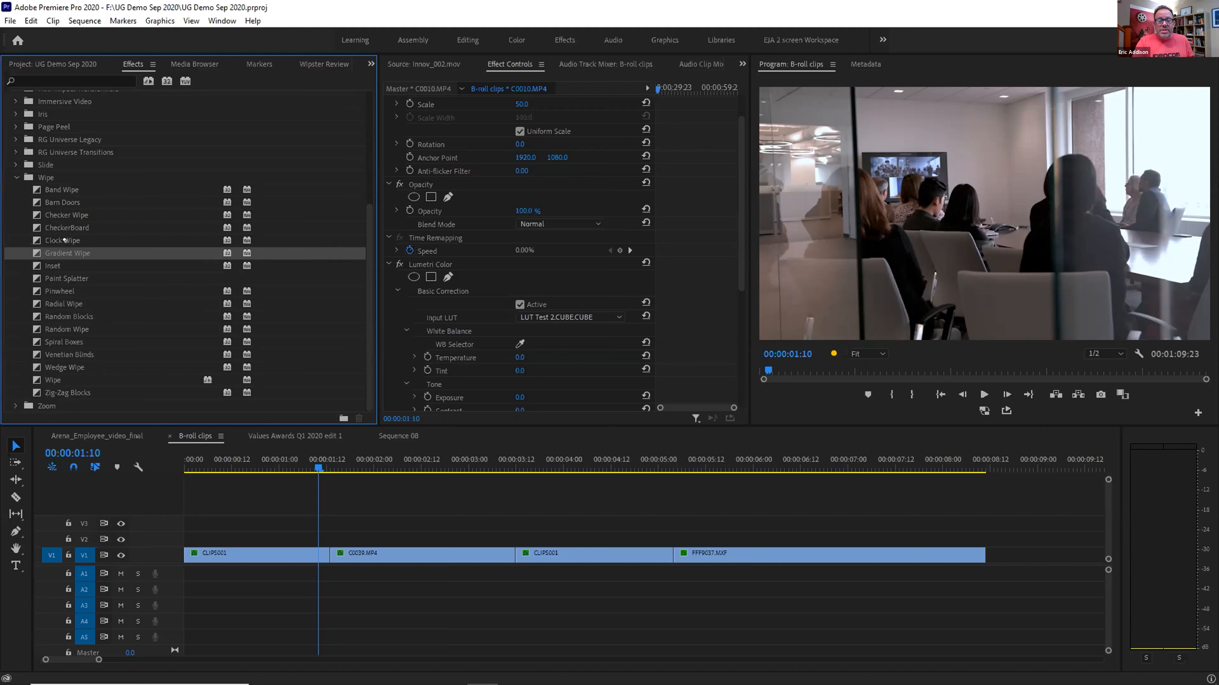
Drop Gradient Wipe onto the CLIPS001 to C0039.MP4 cut and accept its default settings
{"action": "left_click_drag", "start_coordinate": [340, 485], "coordinate": [329, 555]}
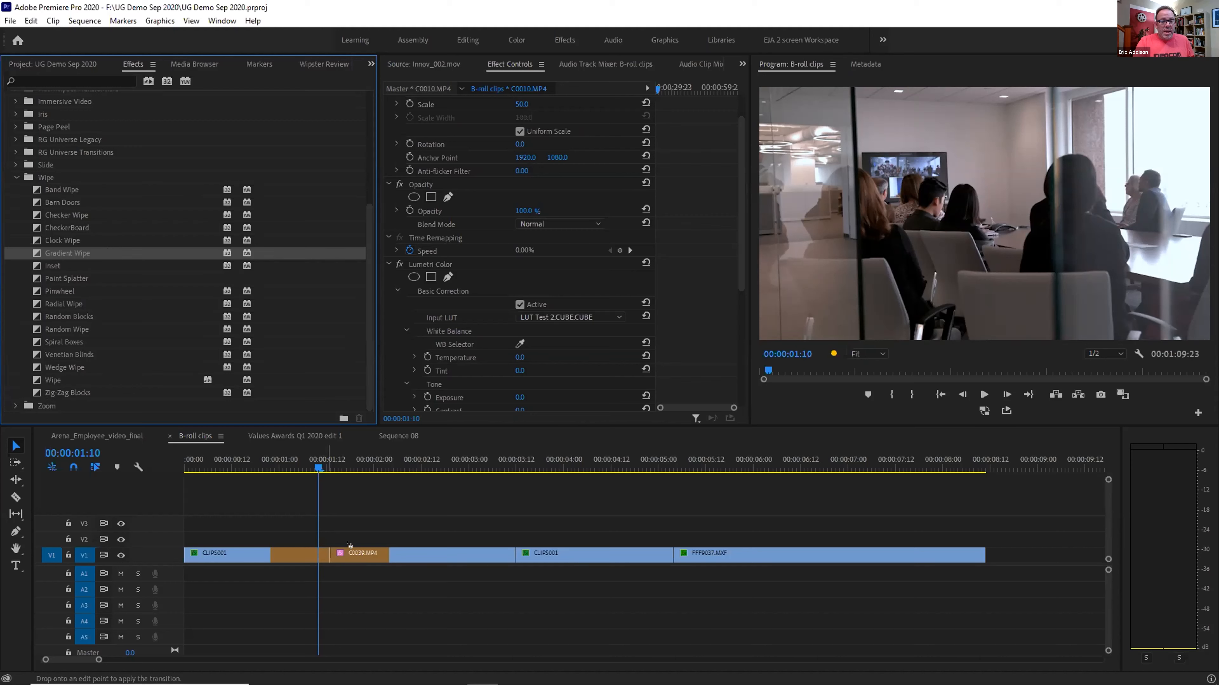
{"action": "left_click_drag", "start_coordinate": [349, 544], "coordinate": [349, 545]}
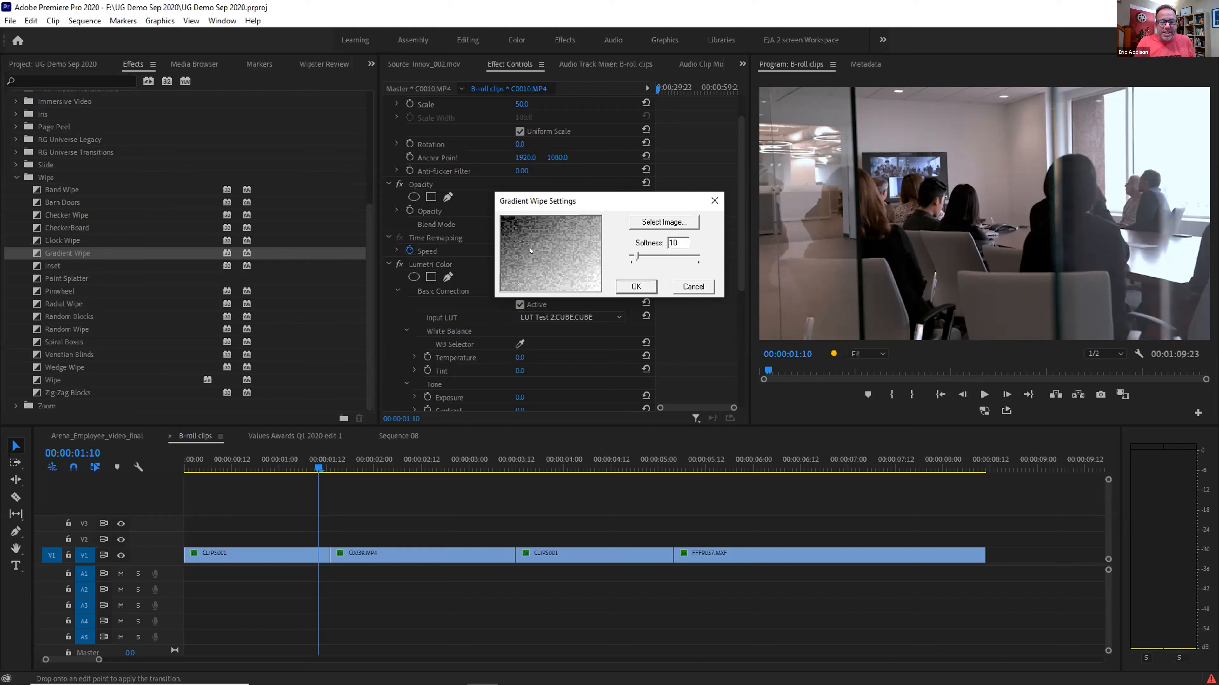
{"action": "left_click", "coordinate": [635, 285]}
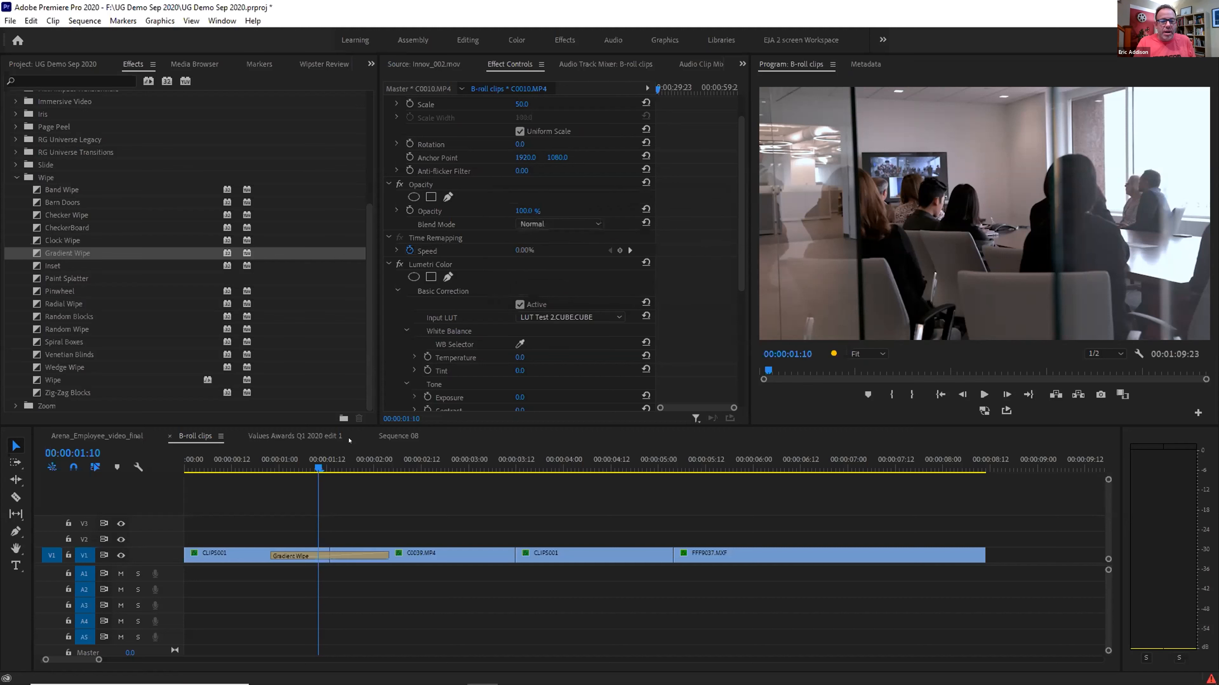
Trim the Gradient Wipe to 18 frames, preview it, and open the Events log
{"action": "left_click_drag", "start_coordinate": [312, 463], "coordinate": [259, 463]}
{"action": "left_click_drag", "start_coordinate": [388, 555], "coordinate": [361, 552]}
{"action": "left_click_drag", "start_coordinate": [262, 464], "coordinate": [342, 481]}
{"action": "double_click", "coordinate": [1210, 679]}
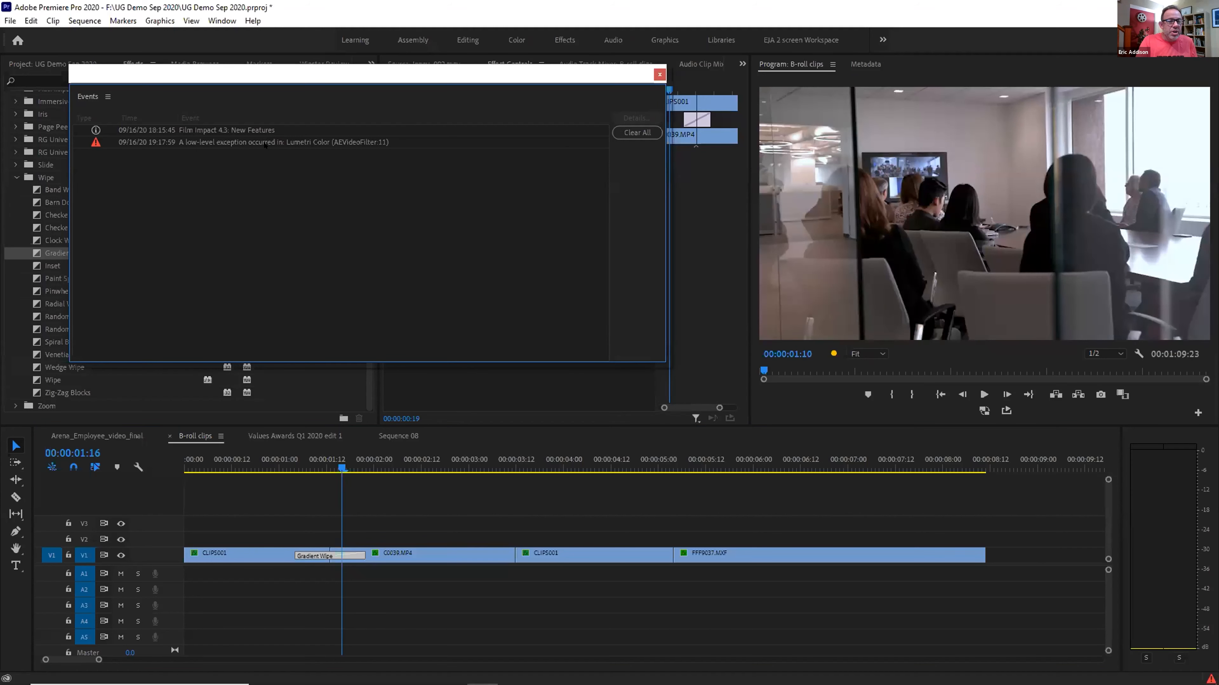
Dismiss the Events window and close the UG Demo Sep 2020 project, saving changes
{"action": "left_click", "coordinate": [660, 75]}
{"action": "left_click", "coordinate": [10, 22]}
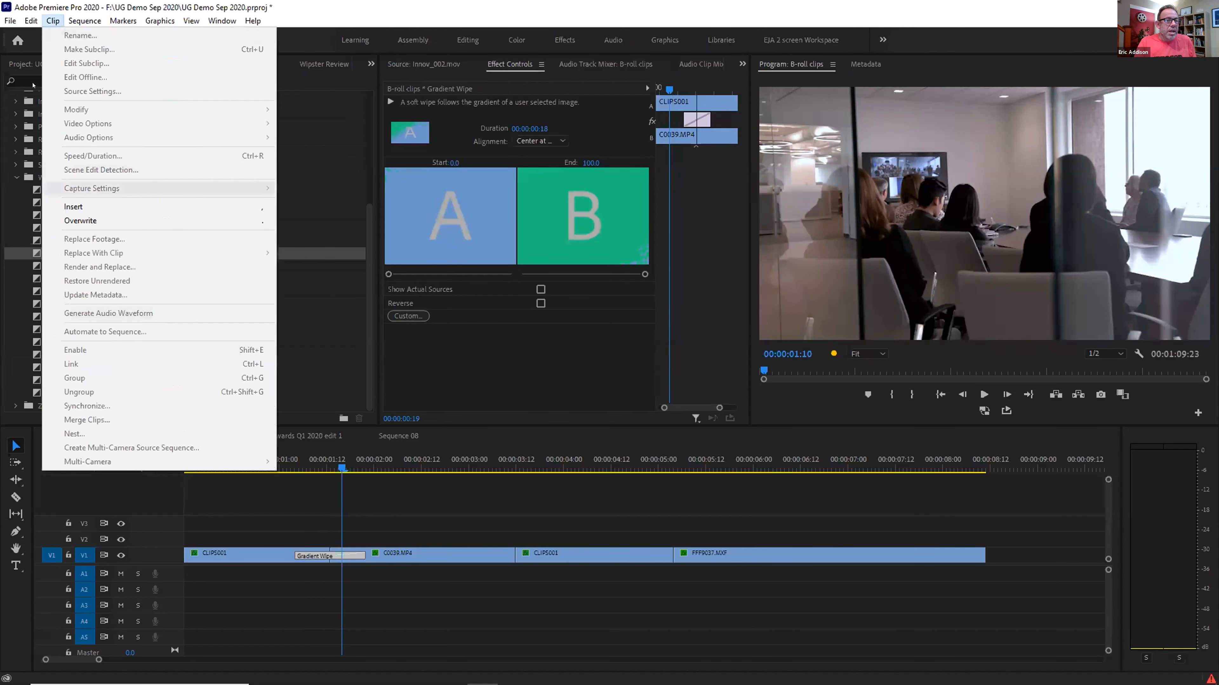
{"action": "left_click", "coordinate": [43, 124]}
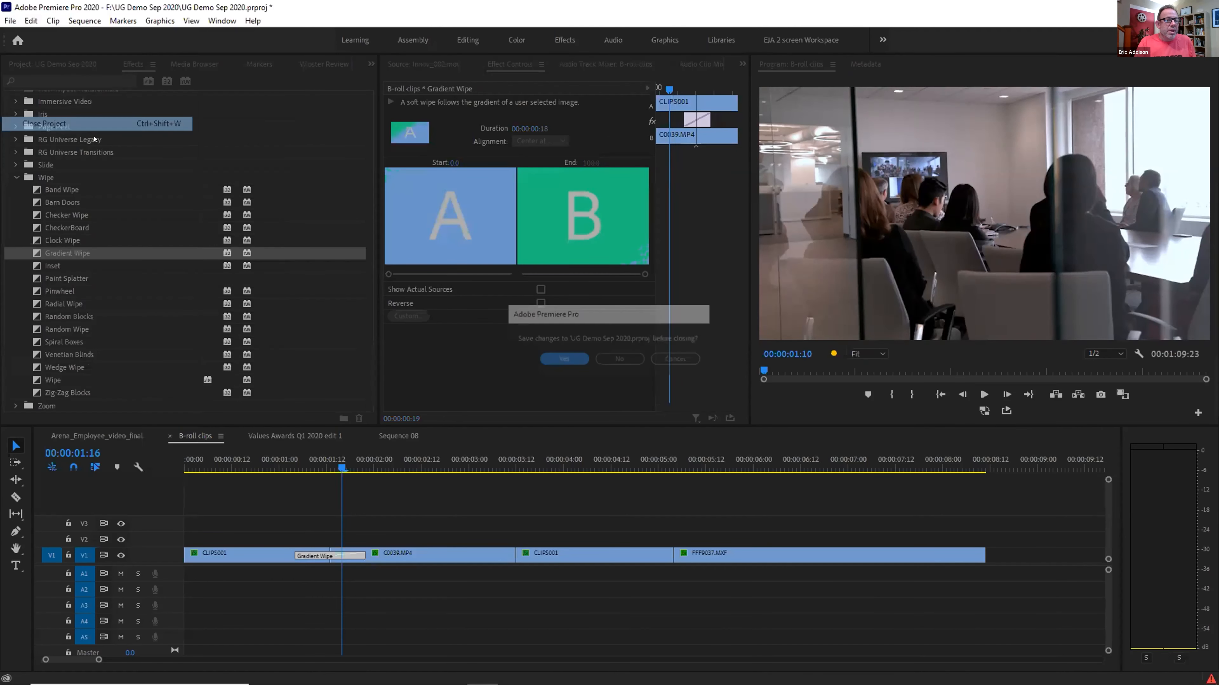
{"action": "left_click", "coordinate": [550, 361]}
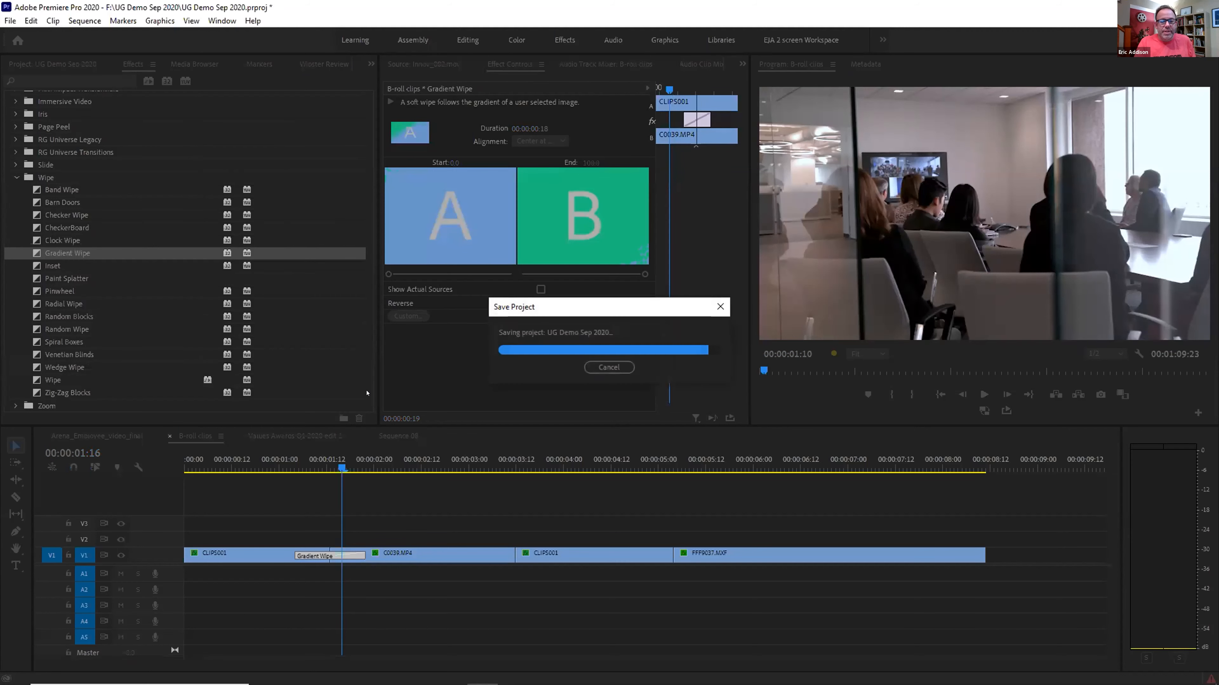
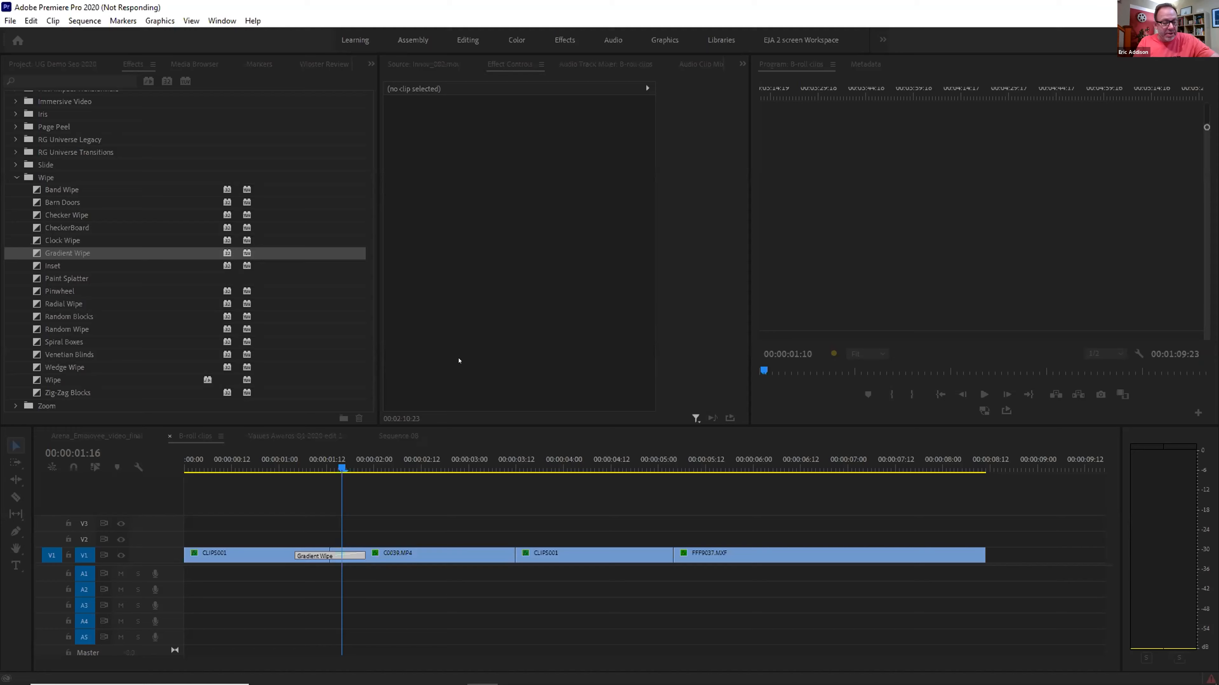
Force-close the hung Premiere Pro from Task Manager and quit Photoshop without saving the still
{"action": "key", "text": "ctrl+shift+Escape"}
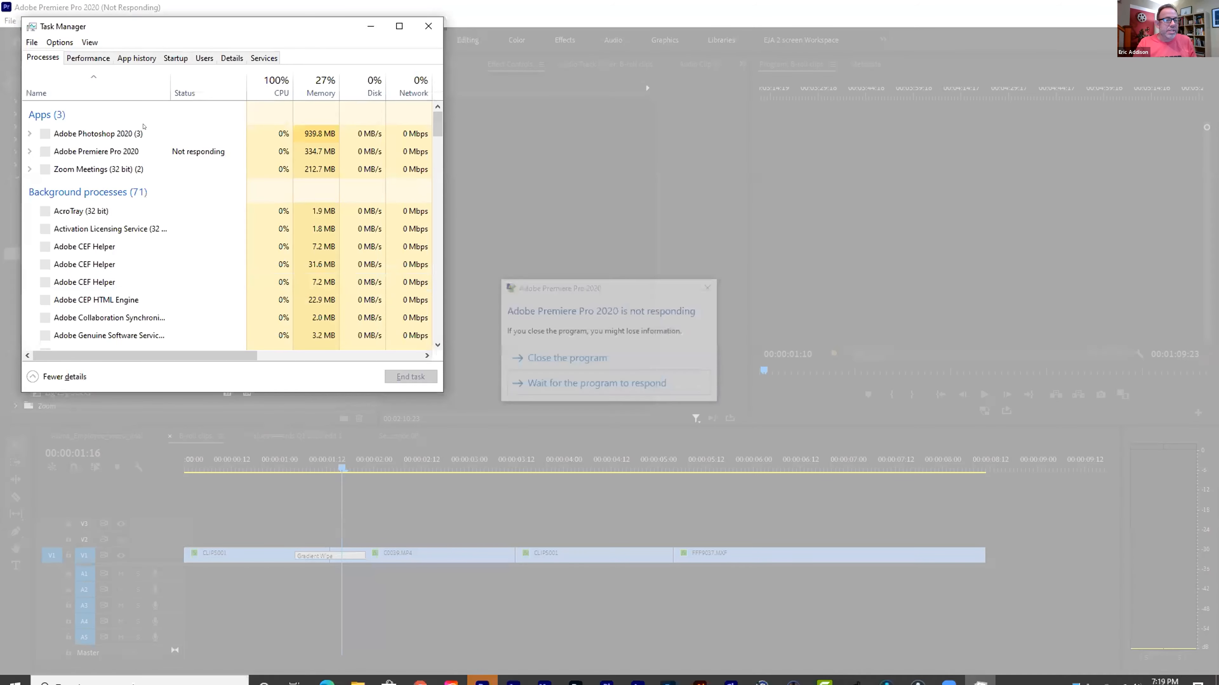
{"action": "left_click", "coordinate": [571, 359]}
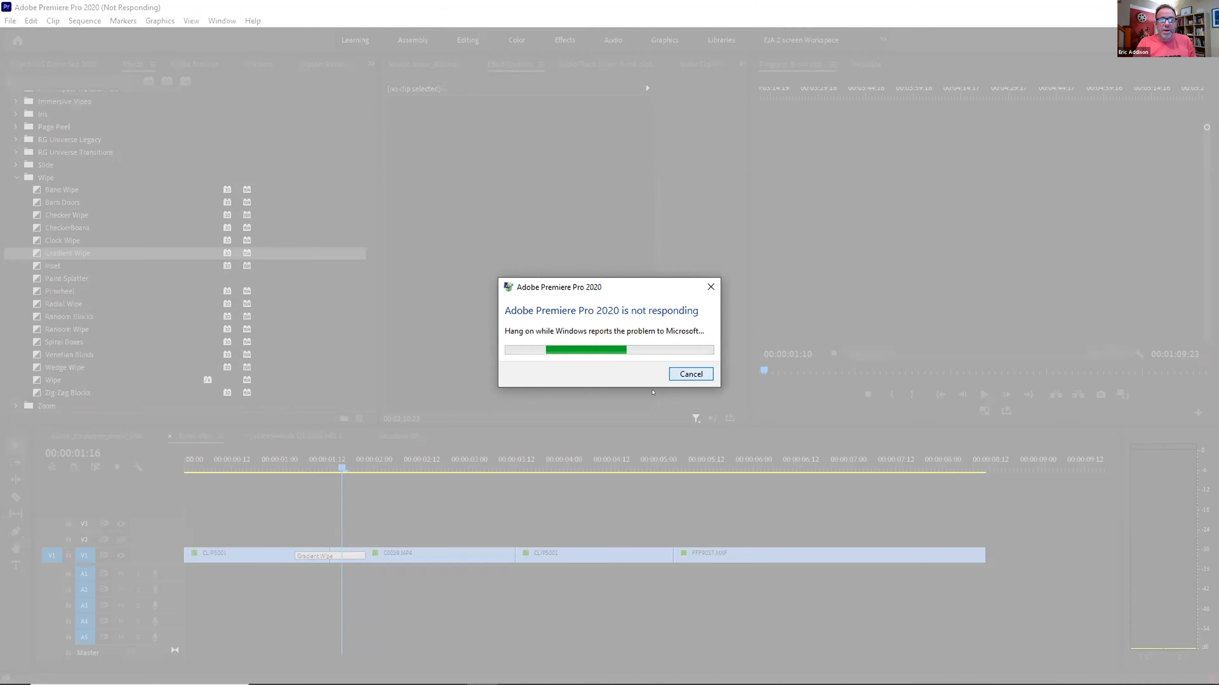
{"action": "key", "text": "alt+F4"}
{"action": "key", "text": "alt+F4"}
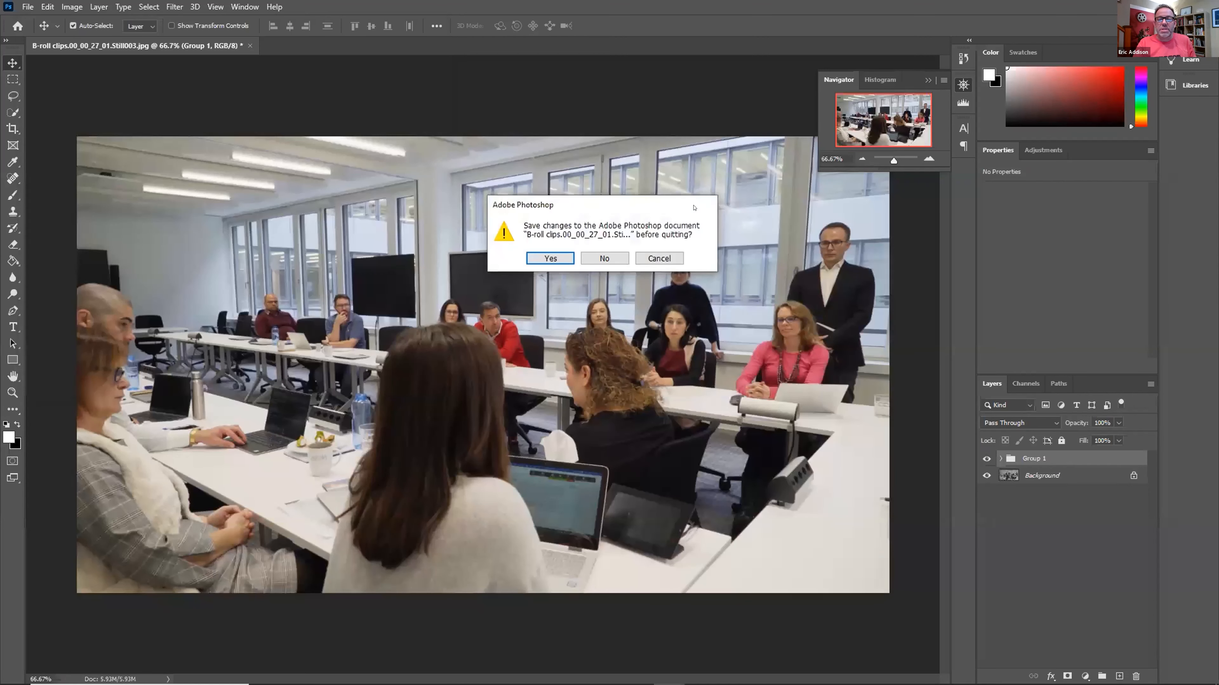
{"action": "left_click", "coordinate": [603, 258]}
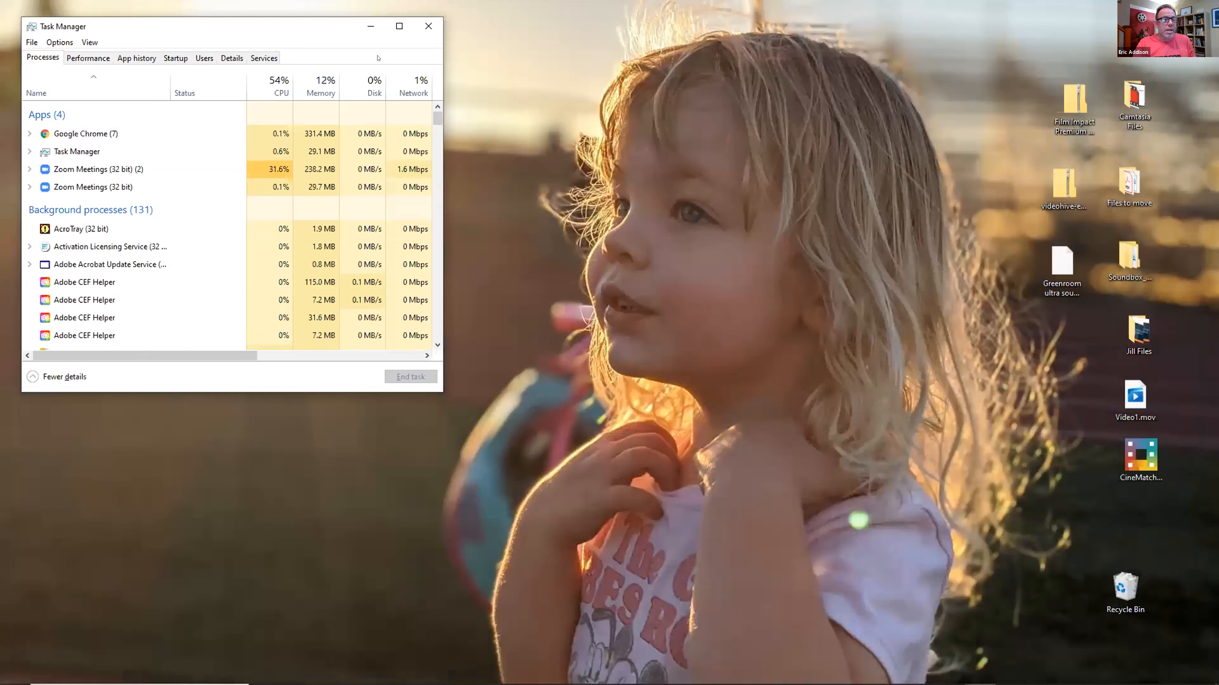
{"action": "left_click", "coordinate": [429, 26]}
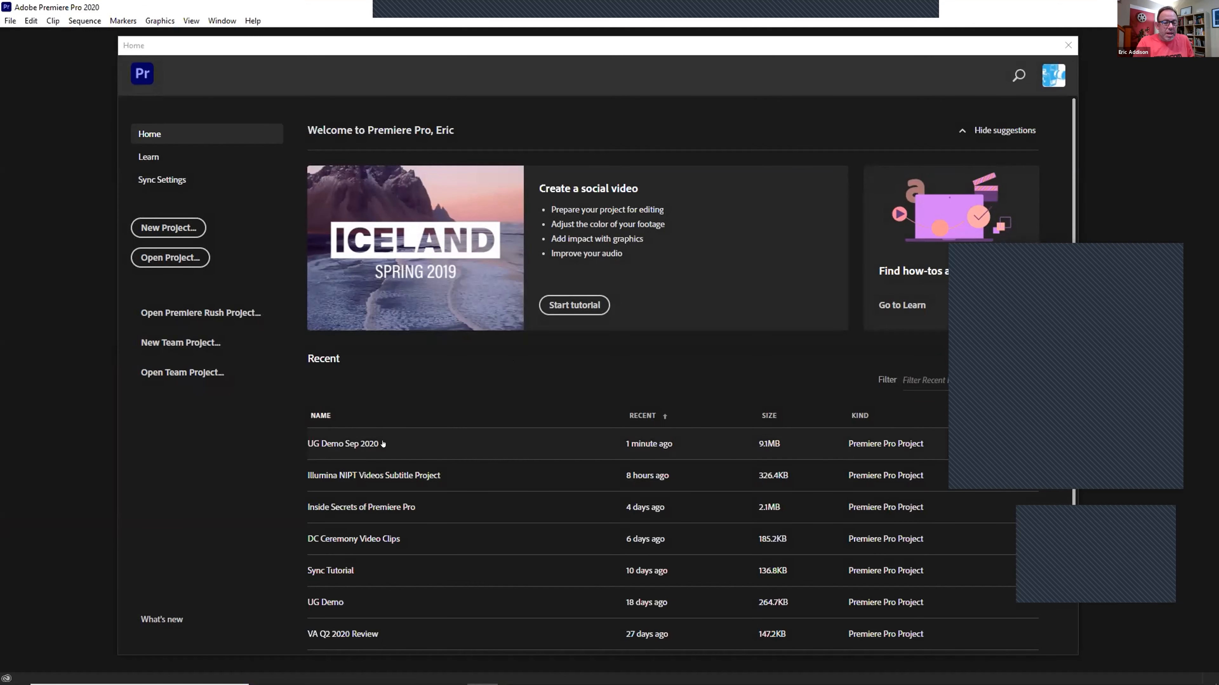
Reopen UG Demo Sep 2020 from the Home screen's recent projects list
{"action": "left_click", "coordinate": [358, 442]}
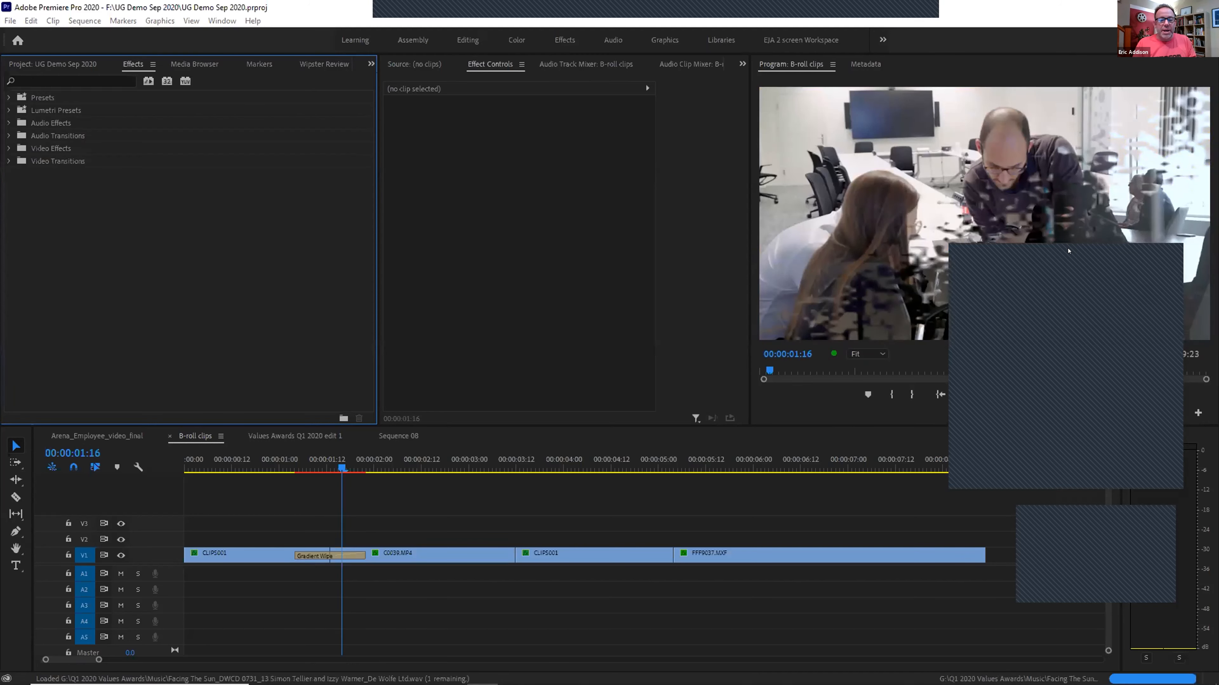
Render previews around the Gradient Wipe and play it back from just before the transition
{"action": "left_click_drag", "start_coordinate": [302, 461], "coordinate": [292, 461]}
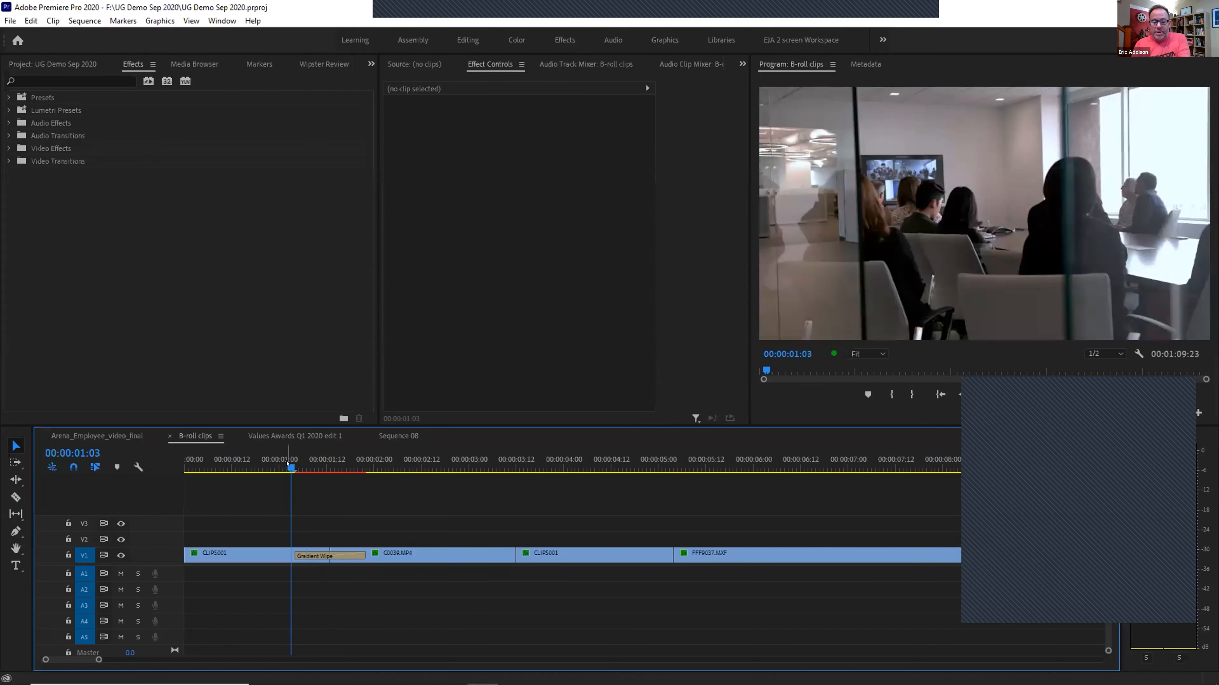
{"action": "key", "text": "Return"}
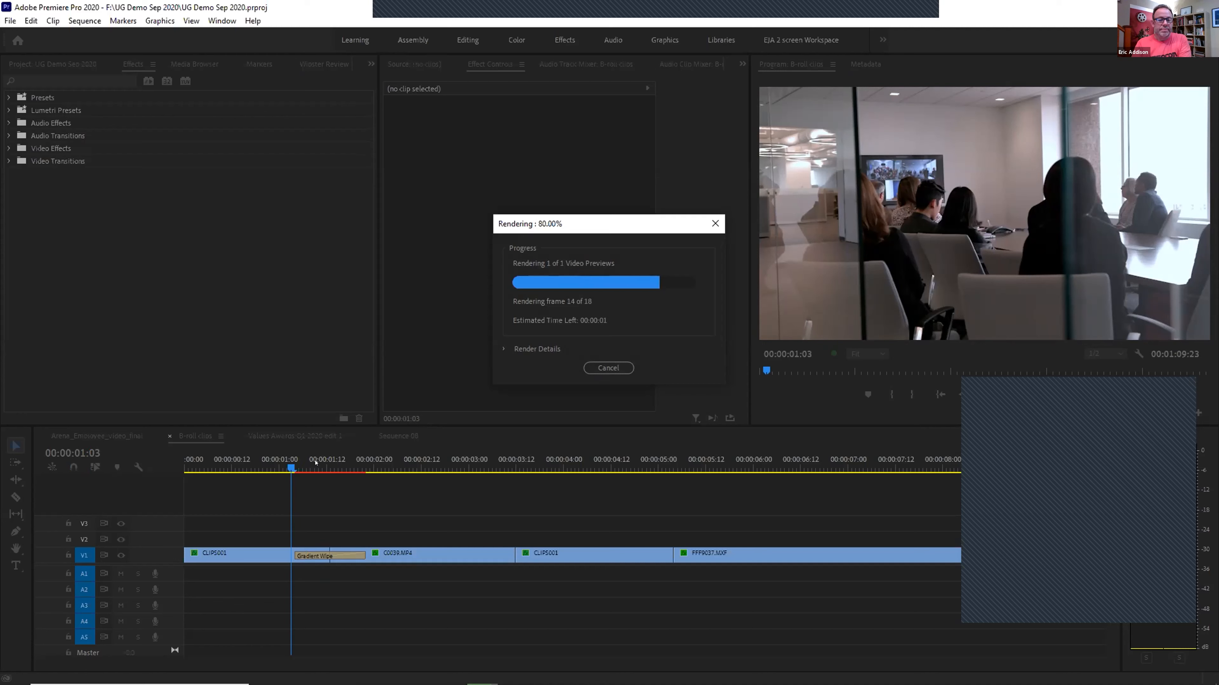
{"action": "left_click_drag", "start_coordinate": [279, 459], "coordinate": [335, 491]}
{"action": "key", "text": "space"}
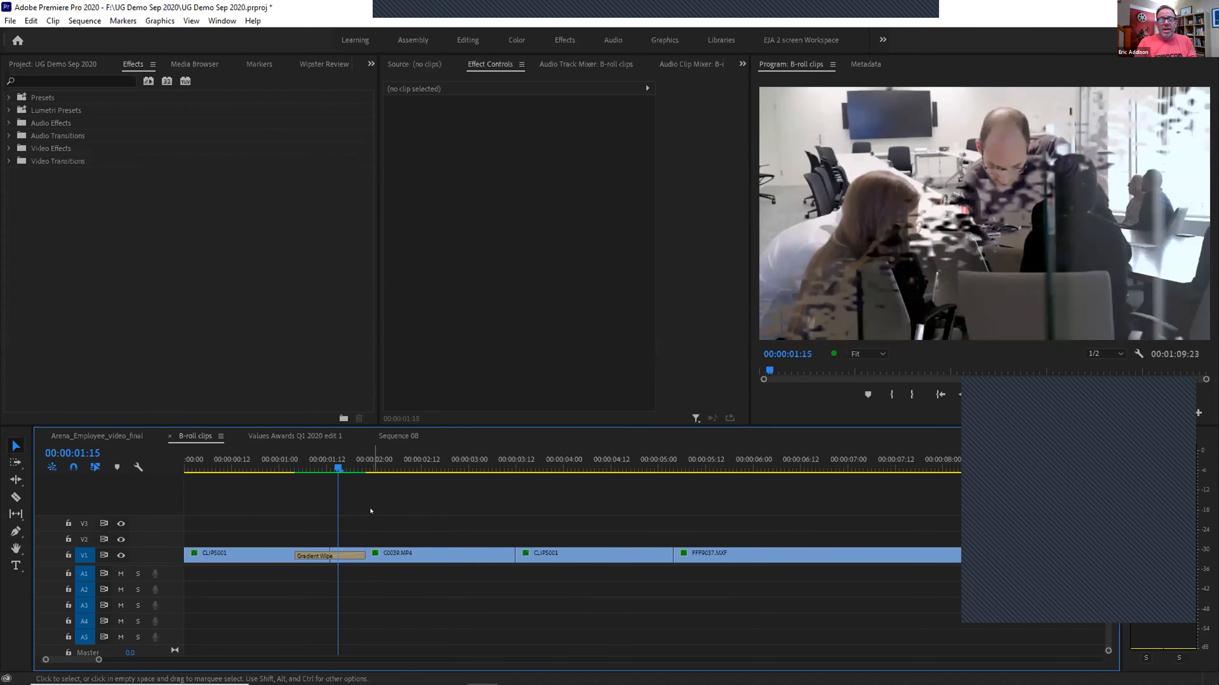
Inspect the Gradient Wipe's custom settings and dismiss them unchanged
{"action": "left_click", "coordinate": [347, 553]}
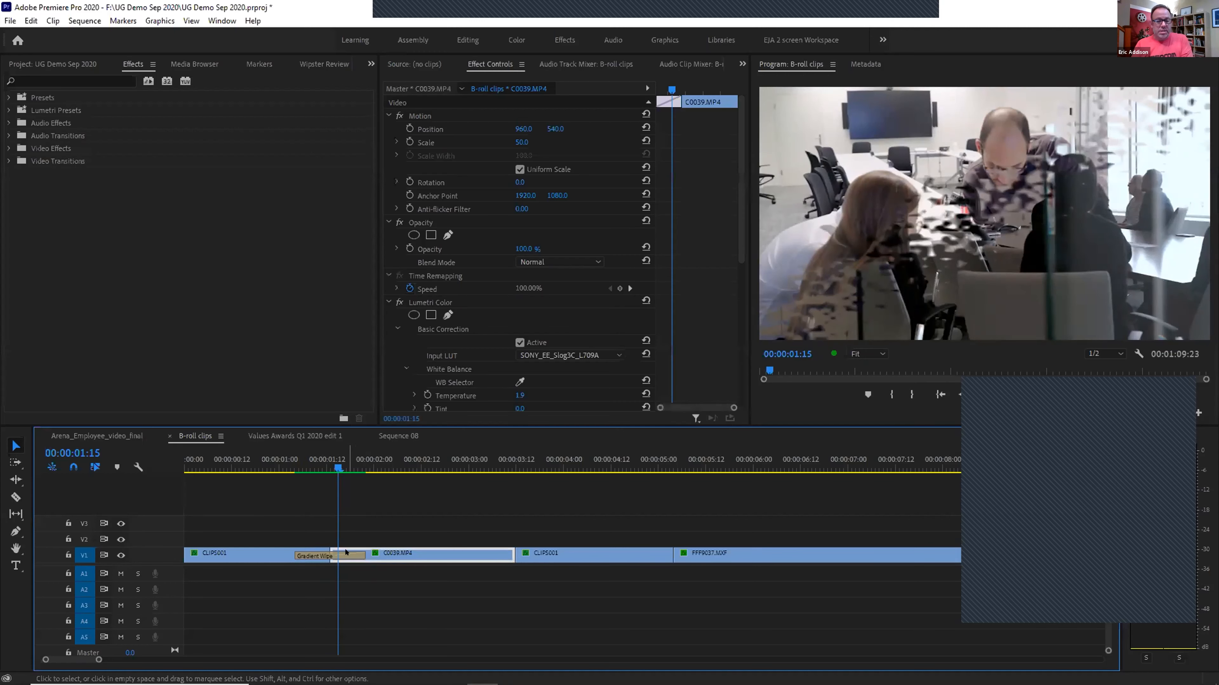
{"action": "left_click", "coordinate": [399, 317]}
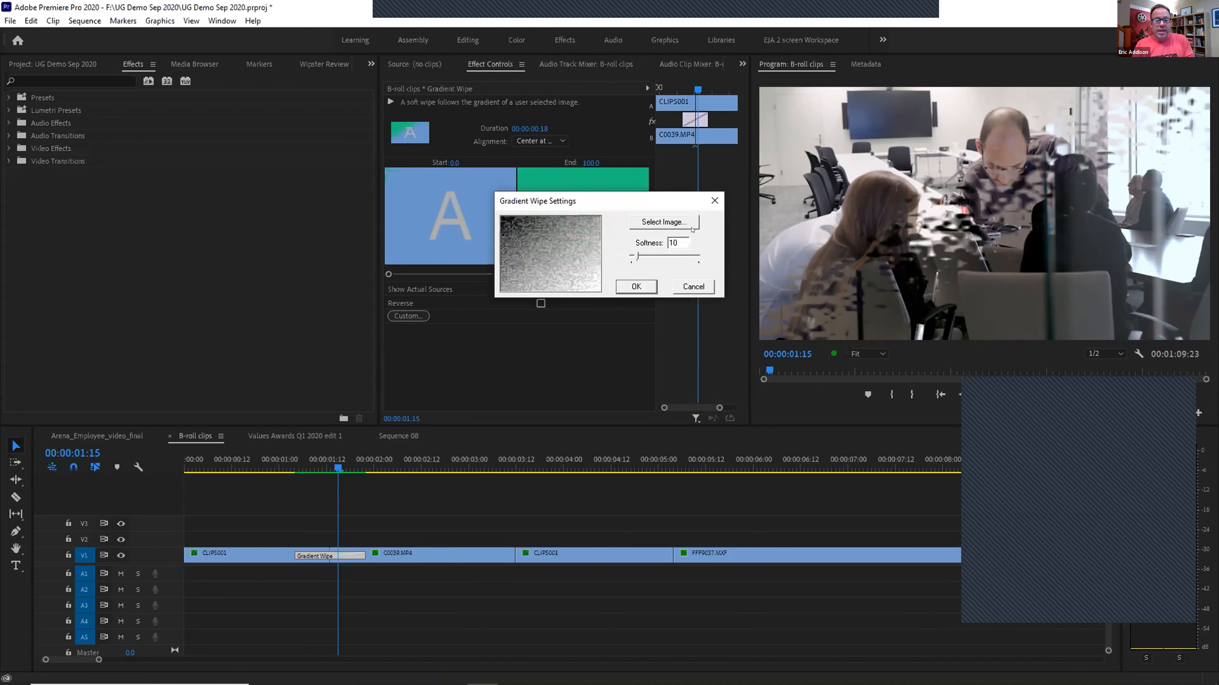
{"action": "left_click", "coordinate": [702, 287]}
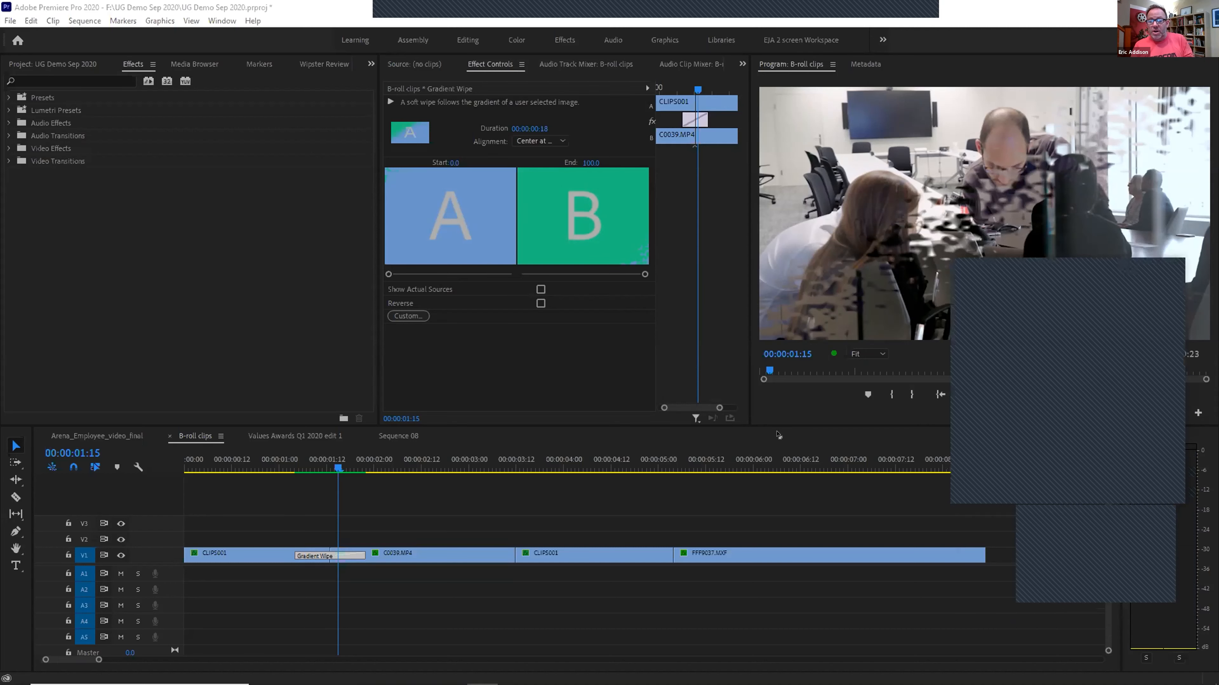
Zoom the timeline out, park the playhead in empty space after the clips, and show the media bin
{"action": "left_click", "coordinate": [765, 463]}
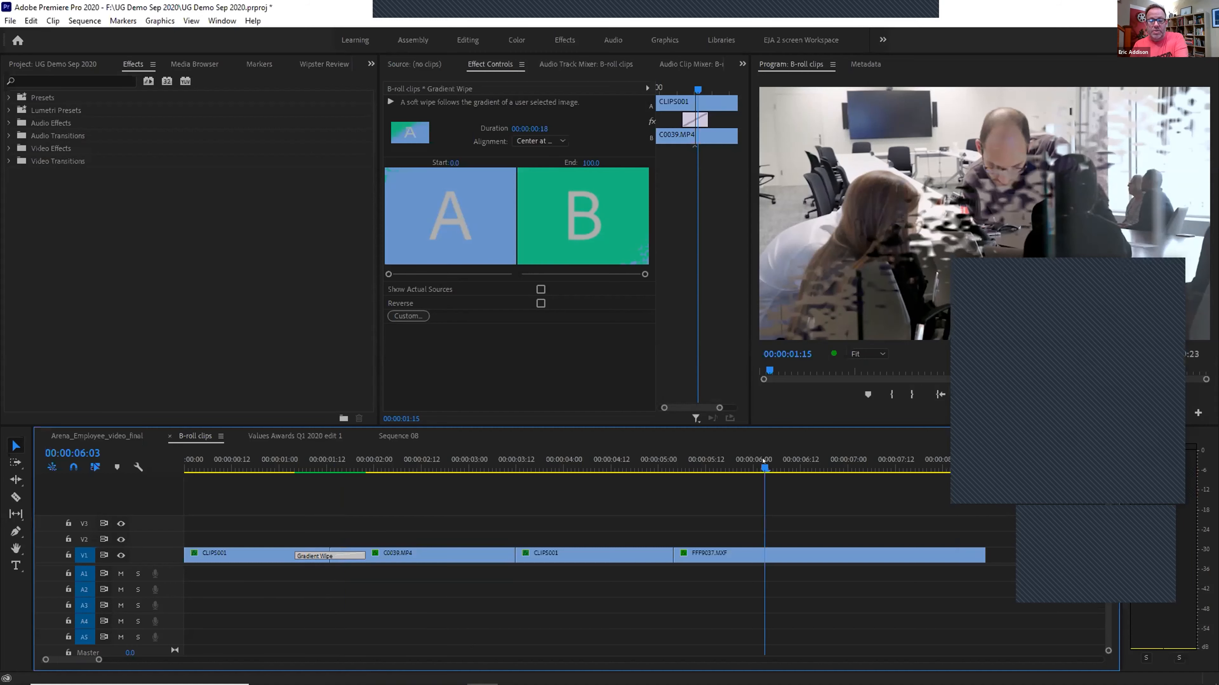
{"action": "key", "text": "minus"}
{"action": "key", "text": "minus"}
{"action": "key", "text": "minus"}
{"action": "key", "text": "minus"}
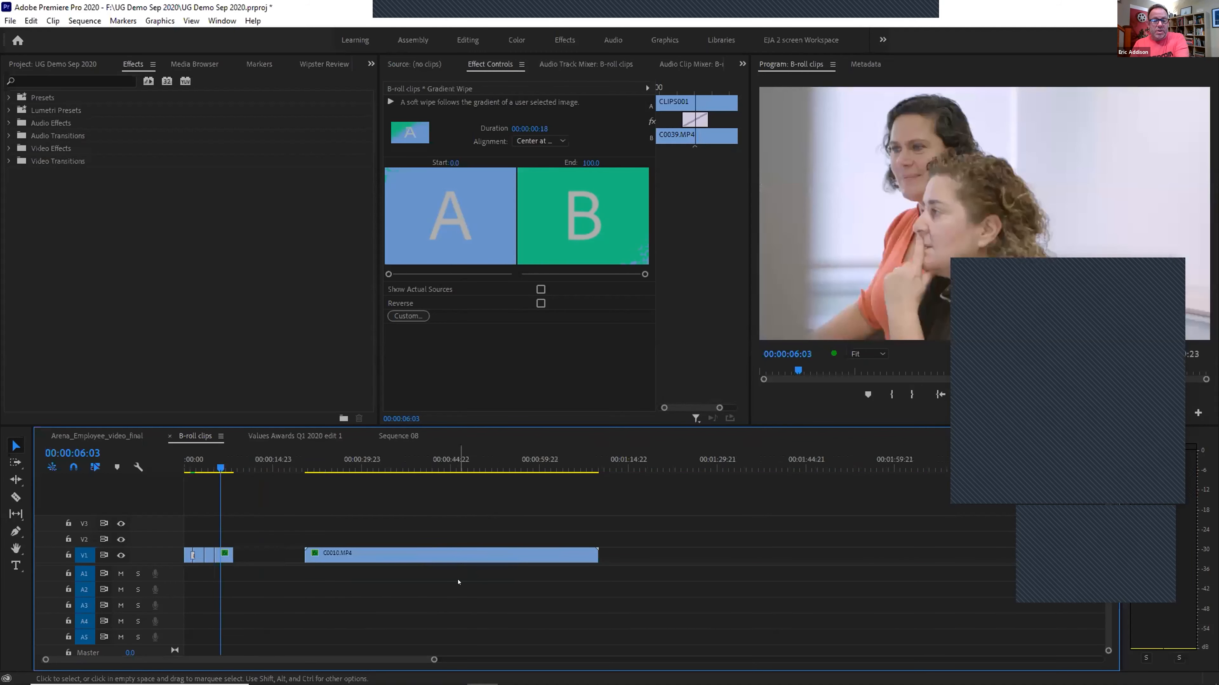
{"action": "left_click", "coordinate": [630, 463]}
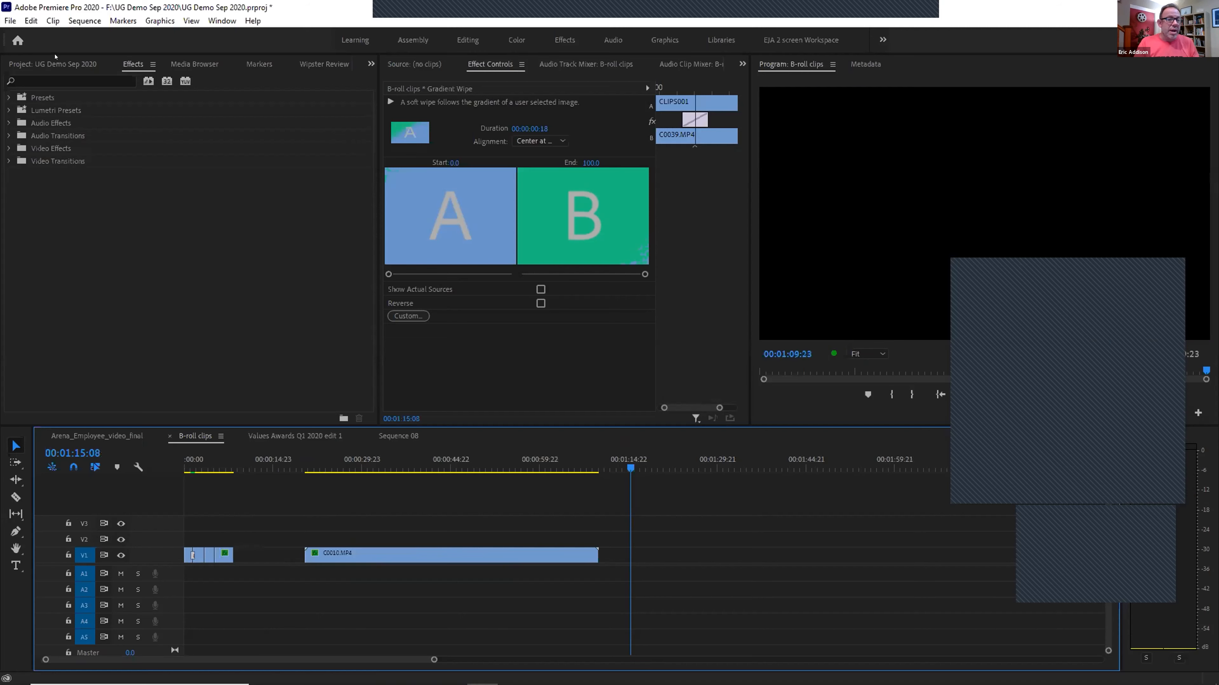
{"action": "key", "text": "shift+1"}
Add a black 1920x1080 Color Matte with the default name to V1 after C0010.MP4, playhead over it
{"action": "left_click", "coordinate": [337, 412]}
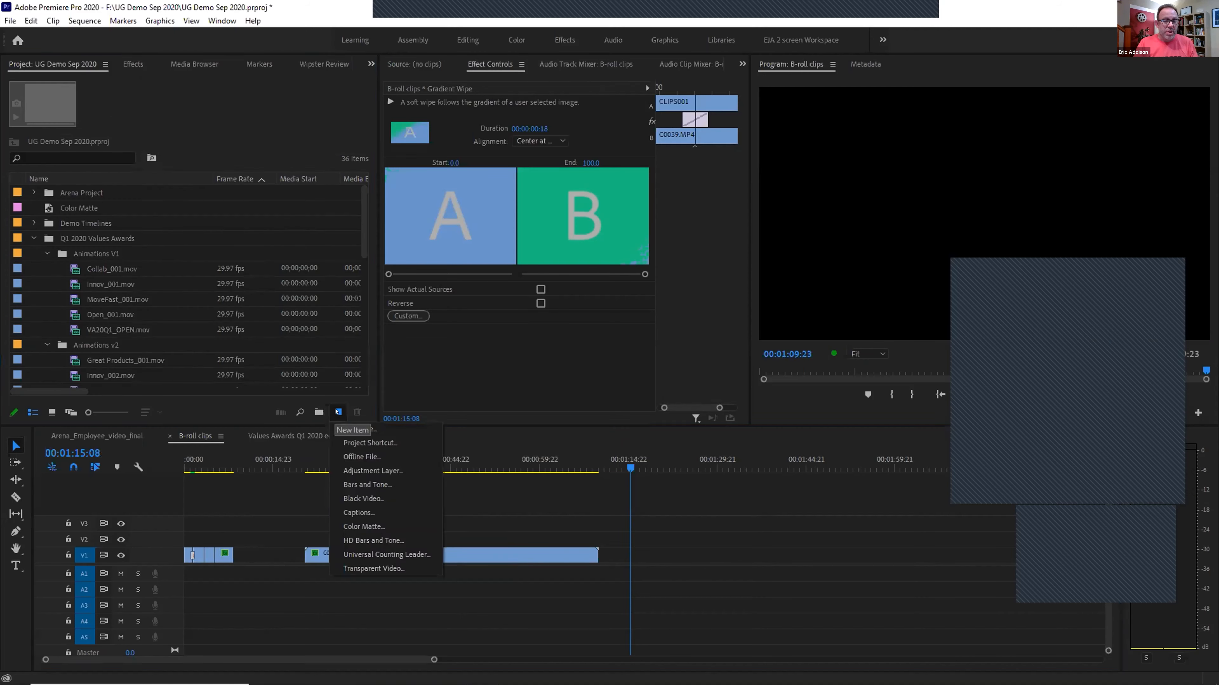
{"action": "left_click", "coordinate": [378, 525]}
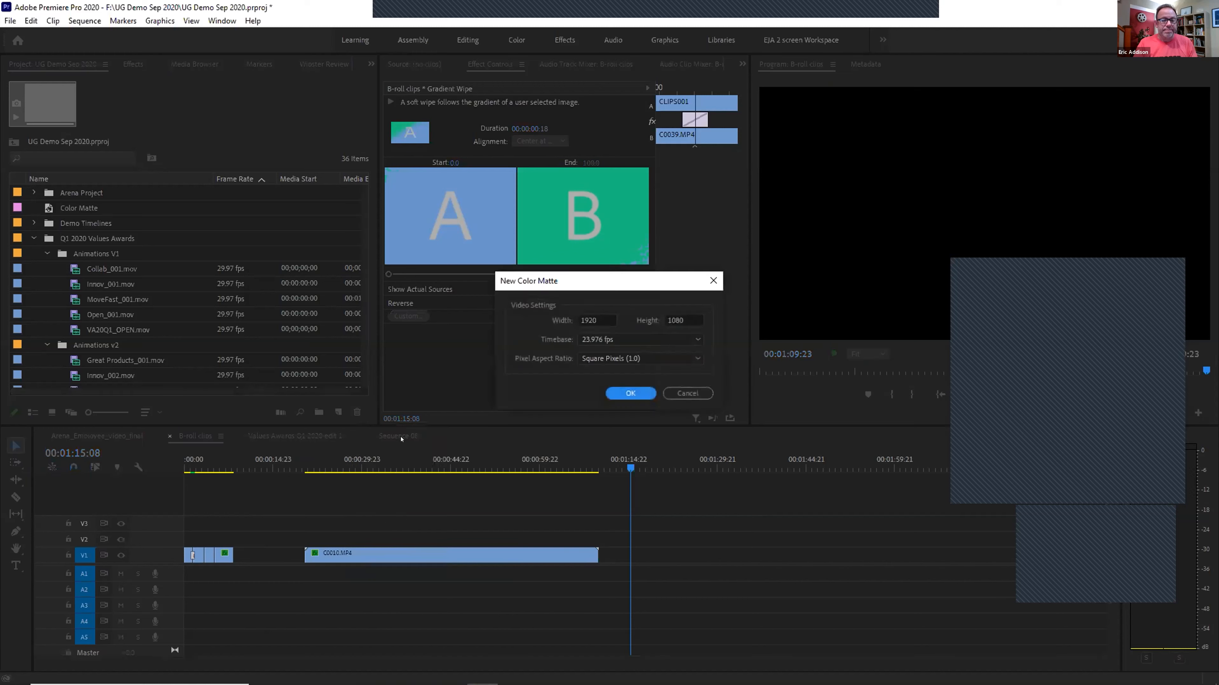
{"action": "left_click", "coordinate": [630, 393]}
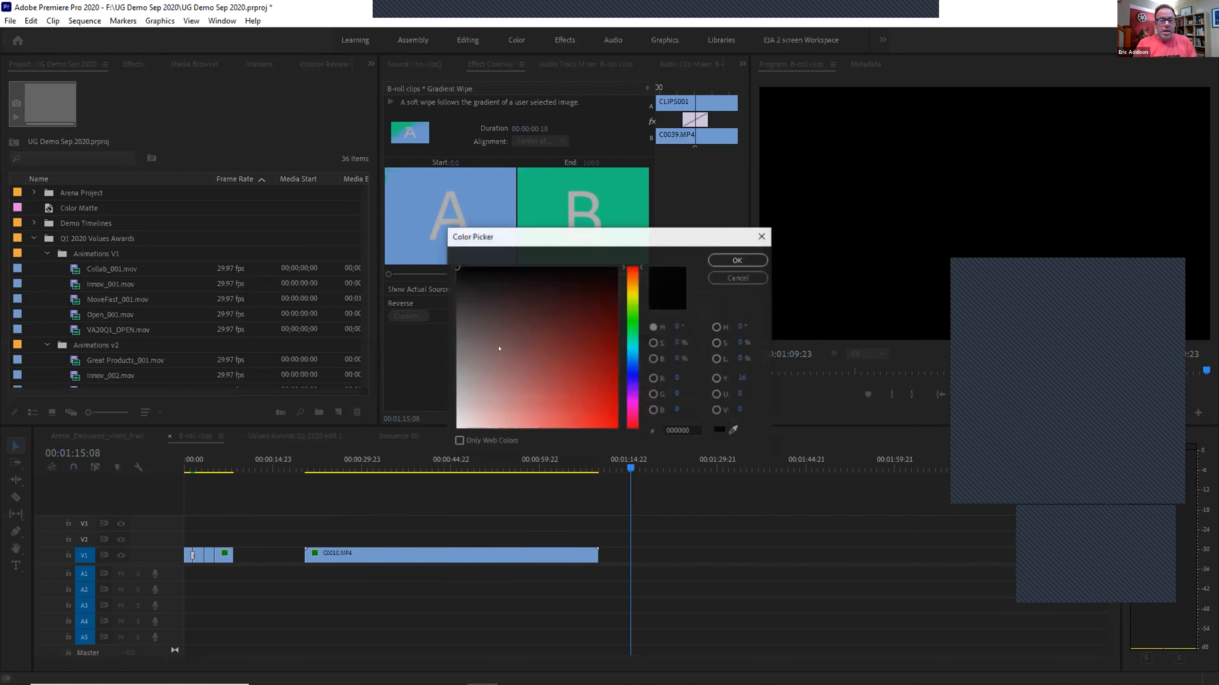
{"action": "left_click", "coordinate": [714, 259]}
{"action": "key", "text": "Return"}
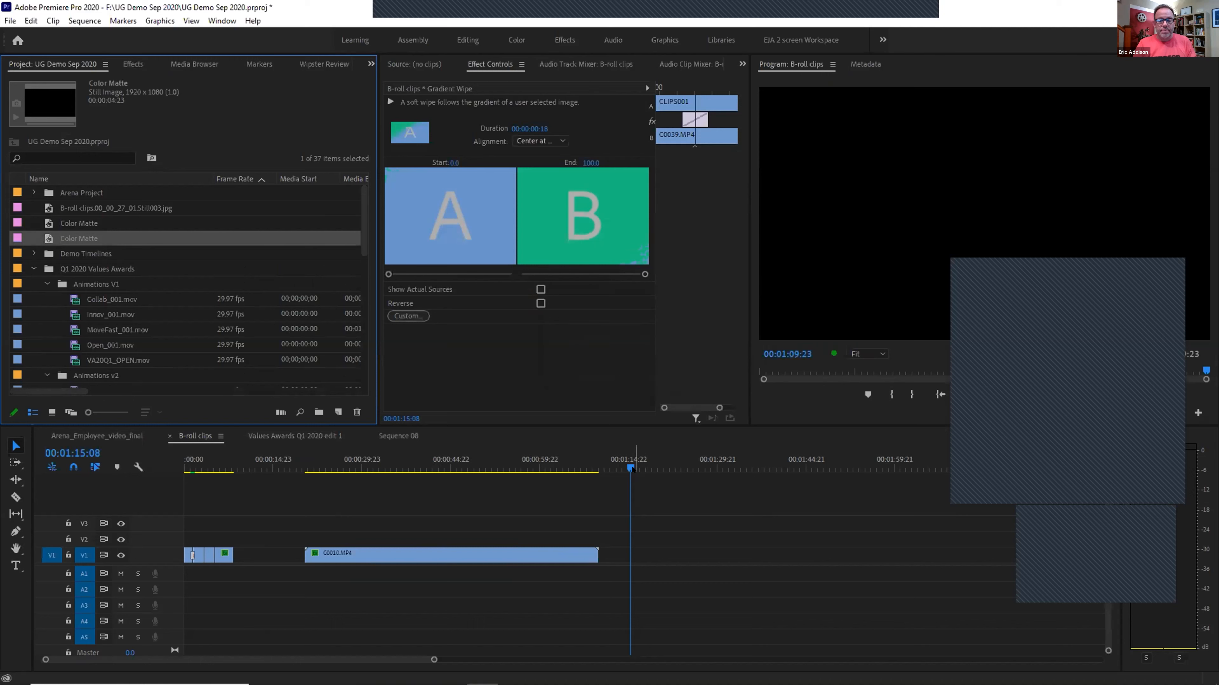
{"action": "left_click_drag", "start_coordinate": [46, 239], "coordinate": [666, 556]}
{"action": "left_click", "coordinate": [662, 461]}
{"action": "left_click", "coordinate": [661, 461]}
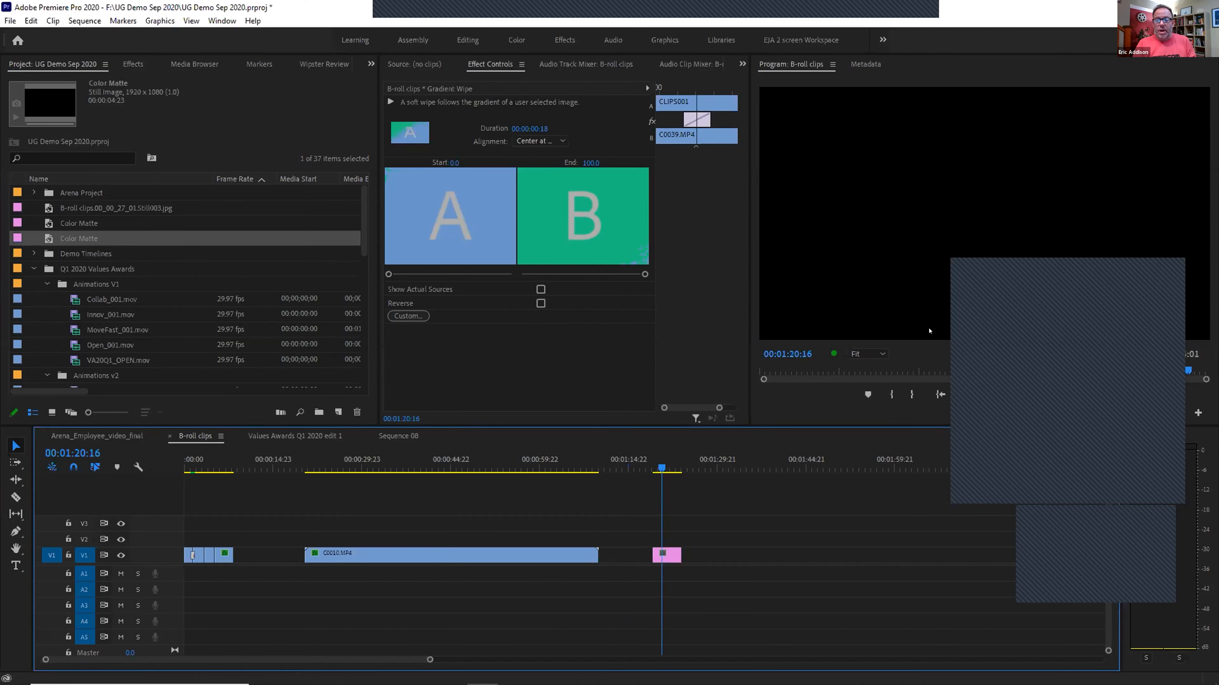
Apply the Generate > Ramp effect, found by searching 'ramp', to the Color Matte clip
{"action": "left_click", "coordinate": [133, 64]}
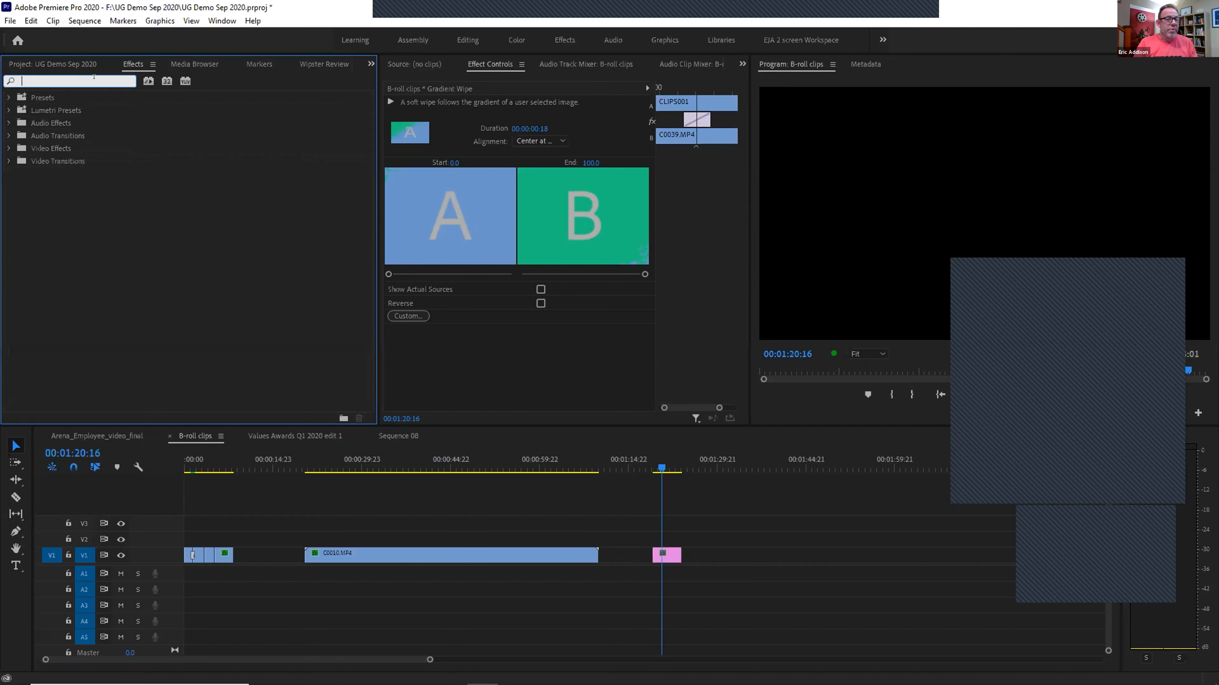
{"action": "left_click", "coordinate": [94, 80]}
{"action": "type", "text": "ramp"}
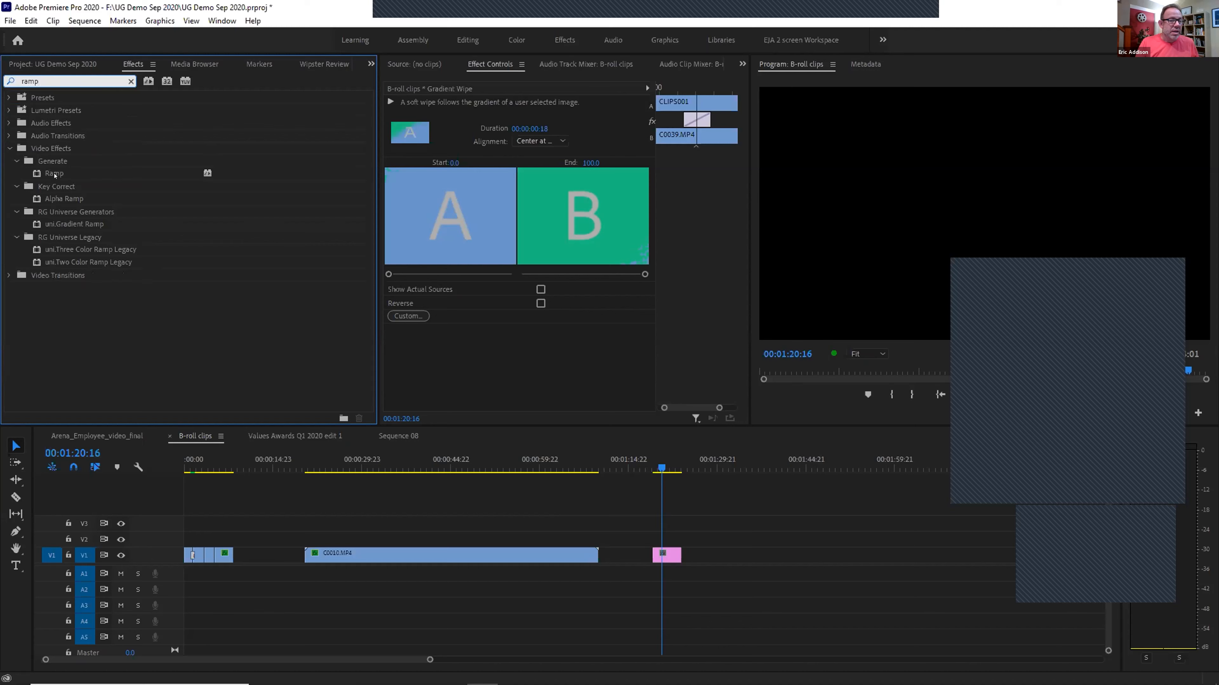
{"action": "left_click", "coordinate": [55, 175]}
{"action": "left_click_drag", "start_coordinate": [36, 171], "coordinate": [666, 555]}
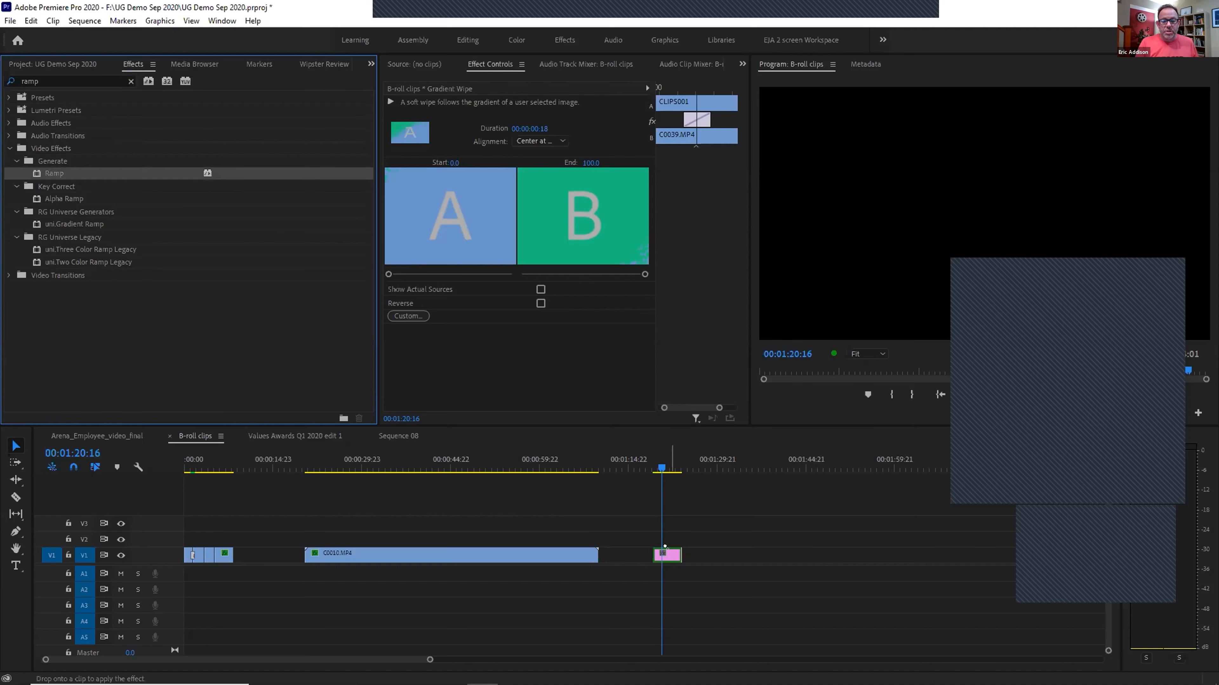
Move the Ramp's start point to Y 67 in Effect Controls
{"action": "left_click", "coordinate": [1069, 269]}
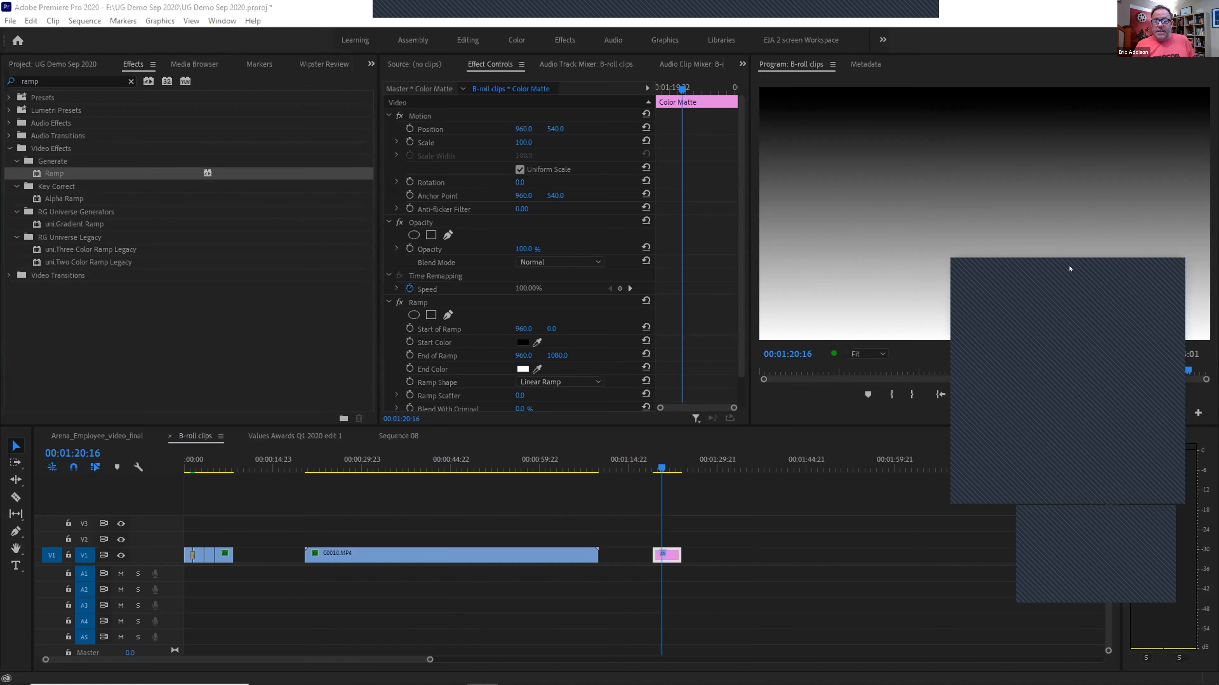
{"action": "left_click_drag", "start_coordinate": [661, 465], "coordinate": [663, 466]}
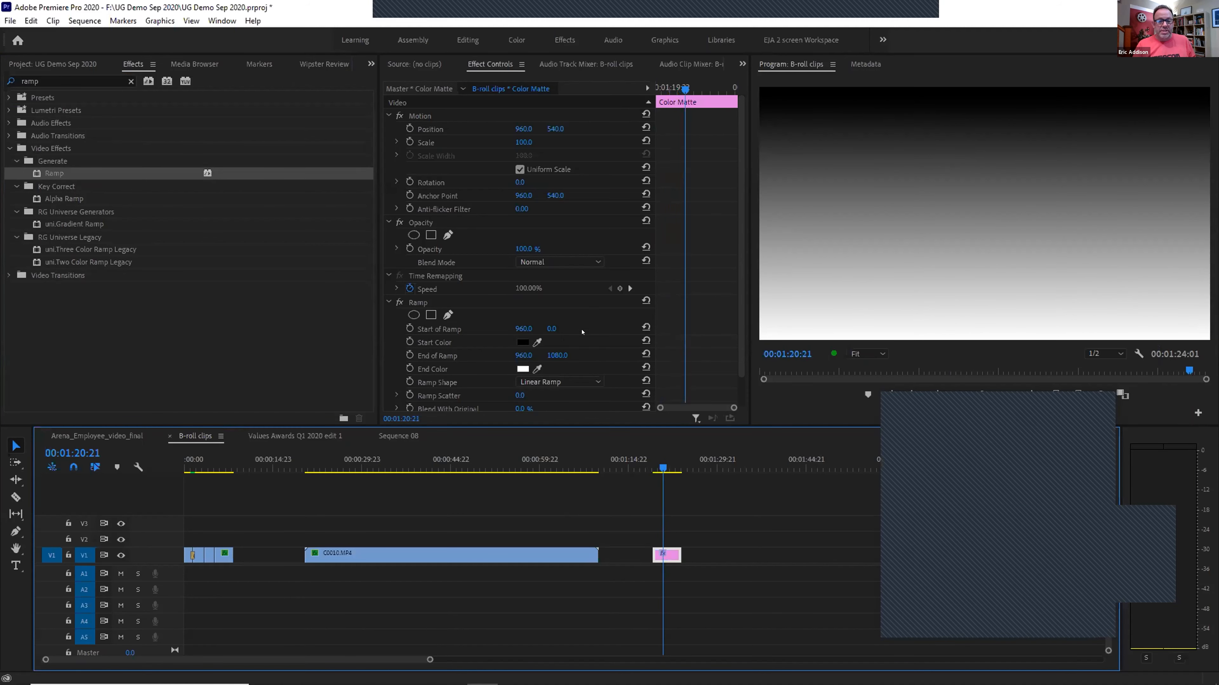
{"action": "left_click_drag", "start_coordinate": [544, 328], "coordinate": [485, 329]}
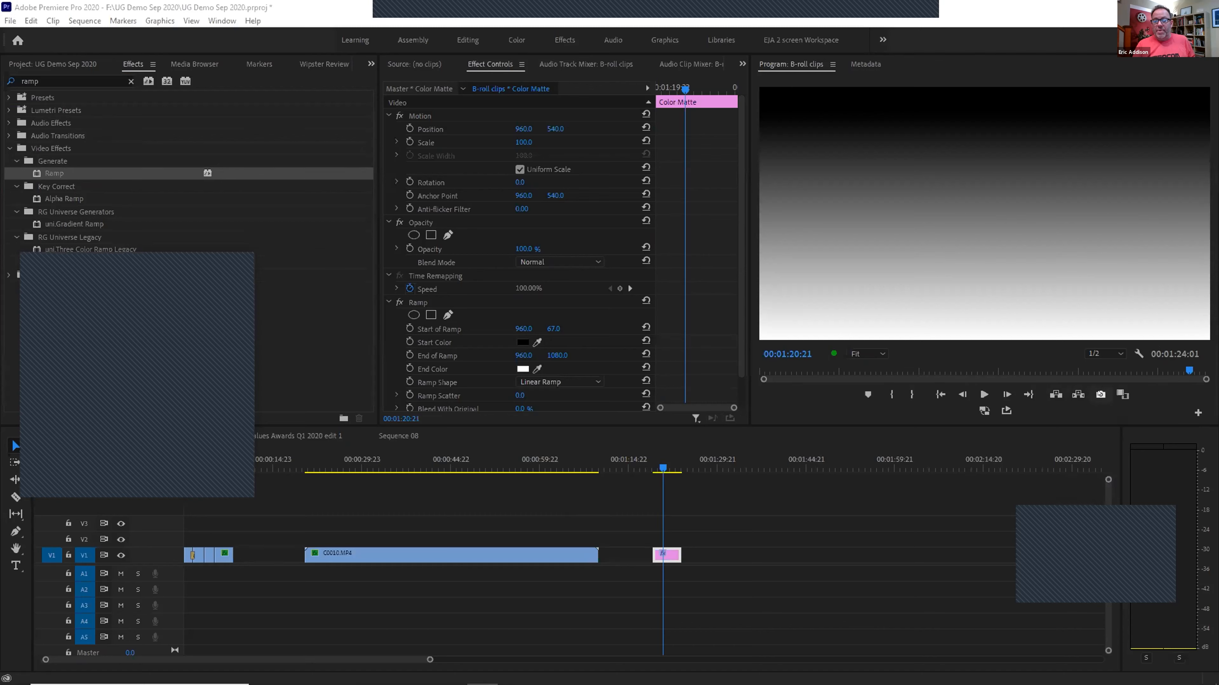
Export the current ramp frame as a PNG still and import it into the project
{"action": "left_click", "coordinate": [1100, 394]}
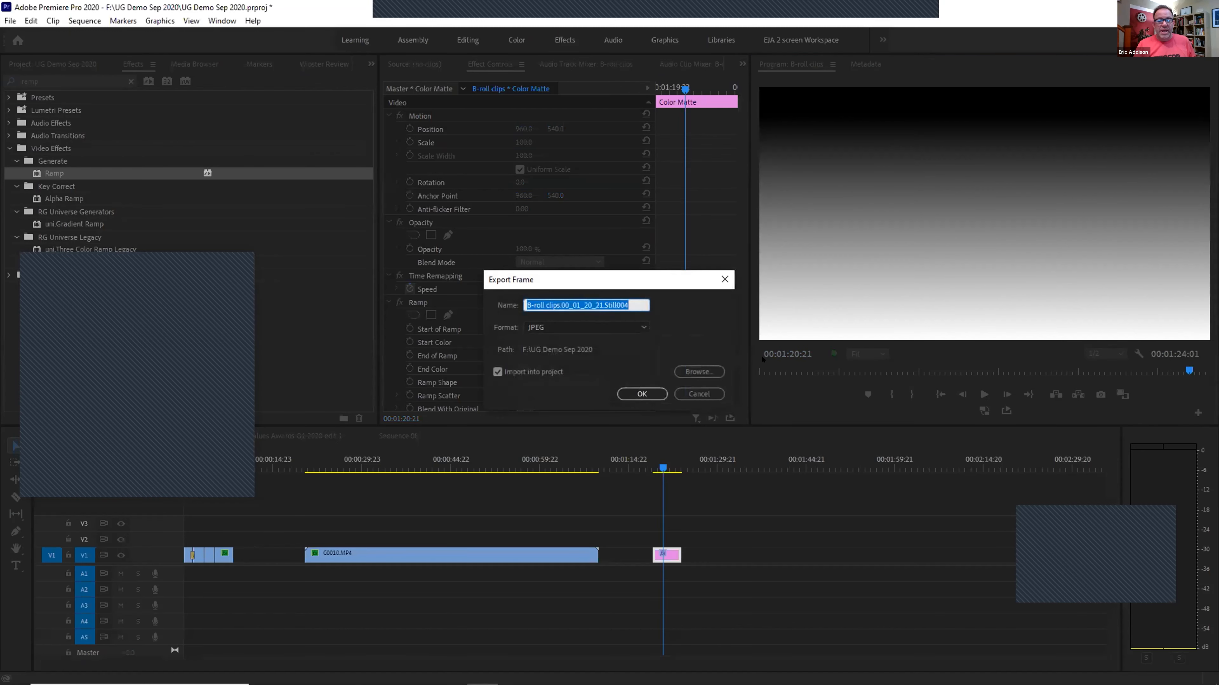
{"action": "left_click", "coordinate": [552, 328]}
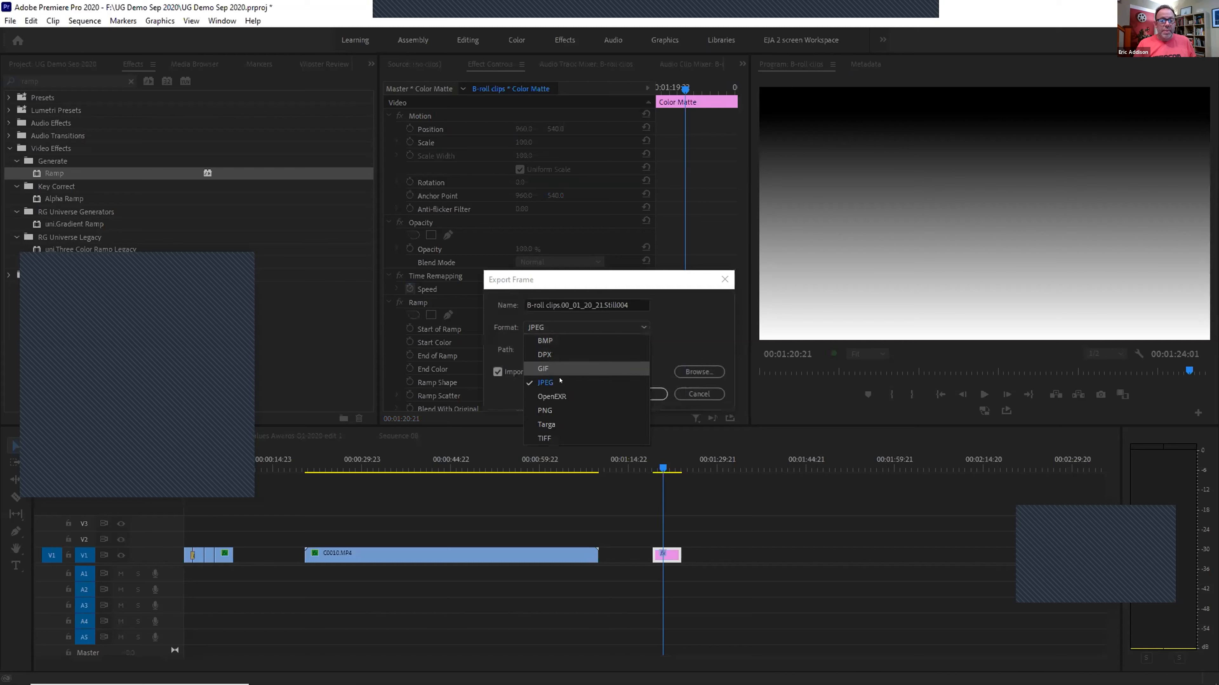
{"action": "left_click", "coordinate": [559, 410]}
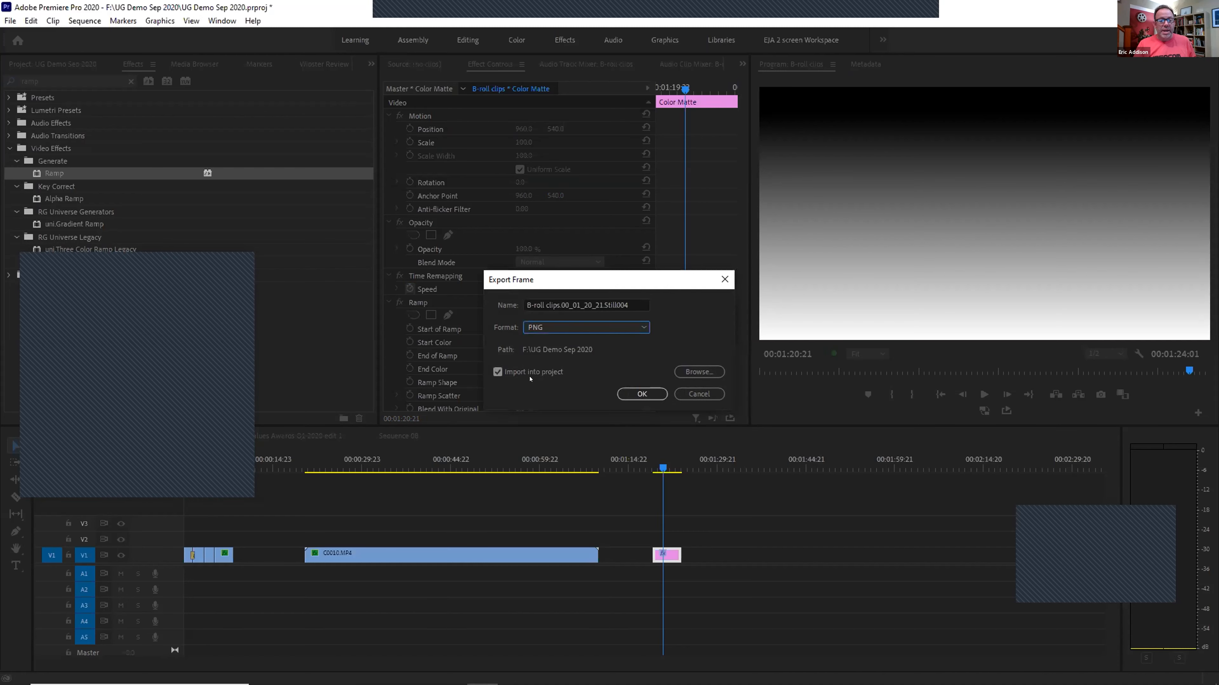
{"action": "left_click", "coordinate": [628, 394]}
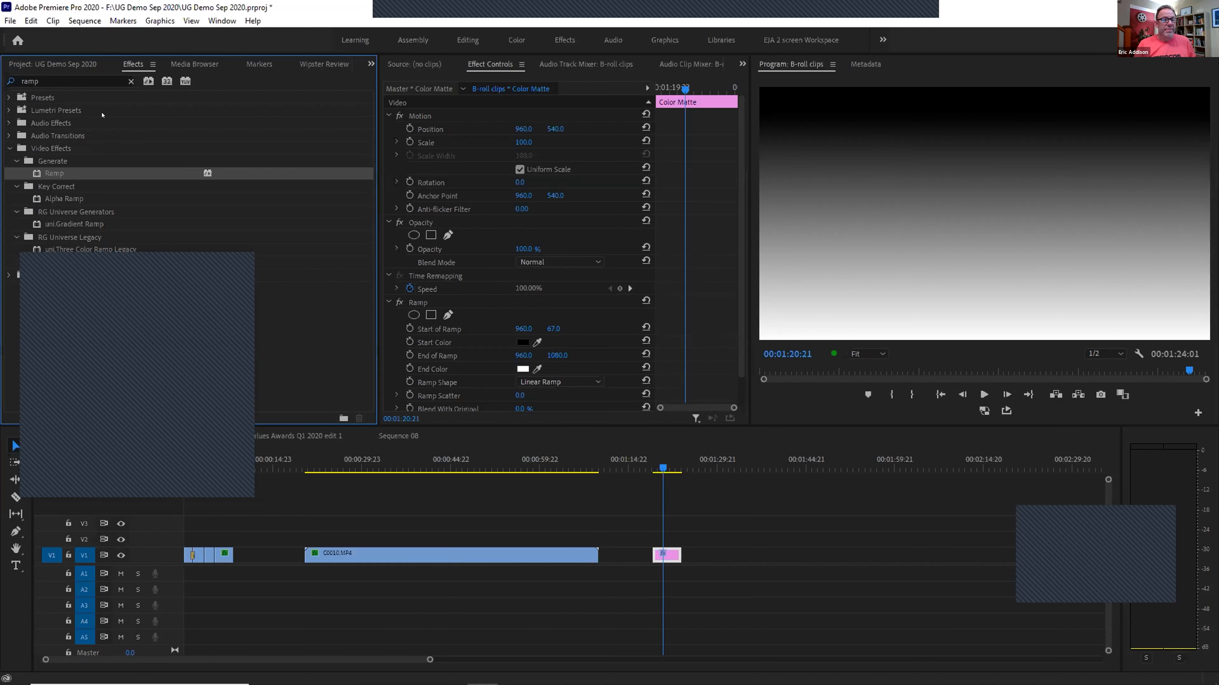
Check the Still004 PNG in the Project panel and return the playhead to the first transition
{"action": "left_click", "coordinate": [35, 64]}
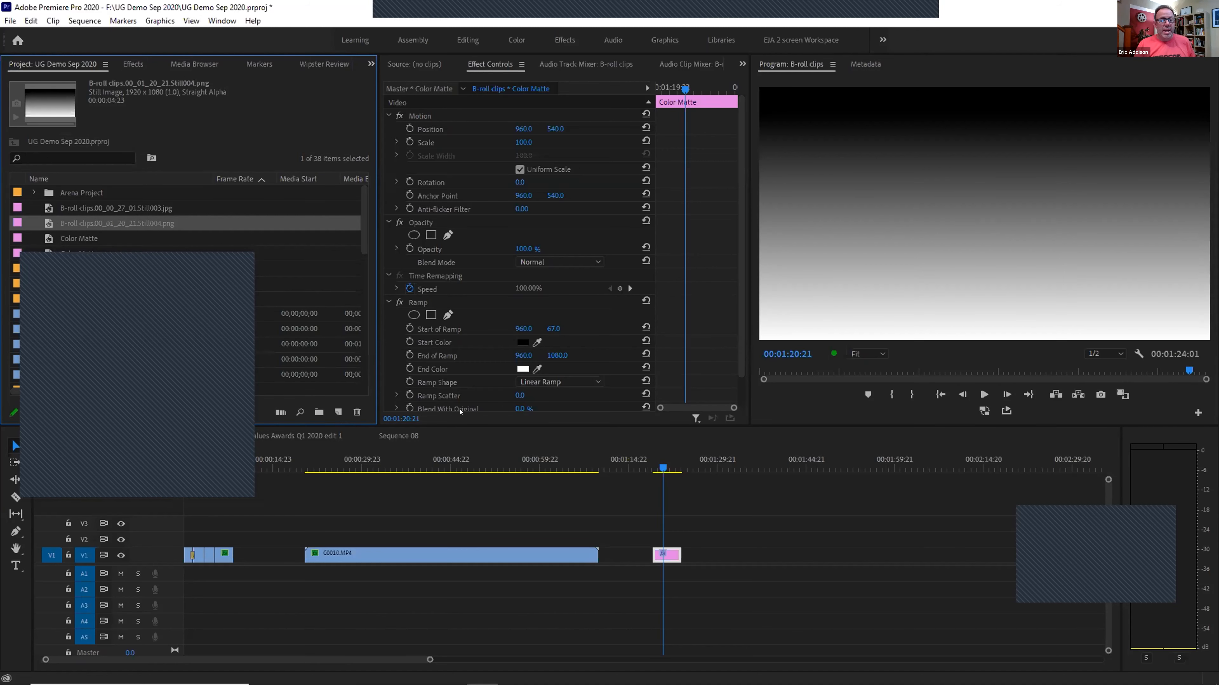
{"action": "key", "text": "alt+Tab"}
{"action": "key", "text": "alt+Tab"}
{"action": "key", "text": "alt+Tab"}
{"action": "key", "text": "alt+Tab"}
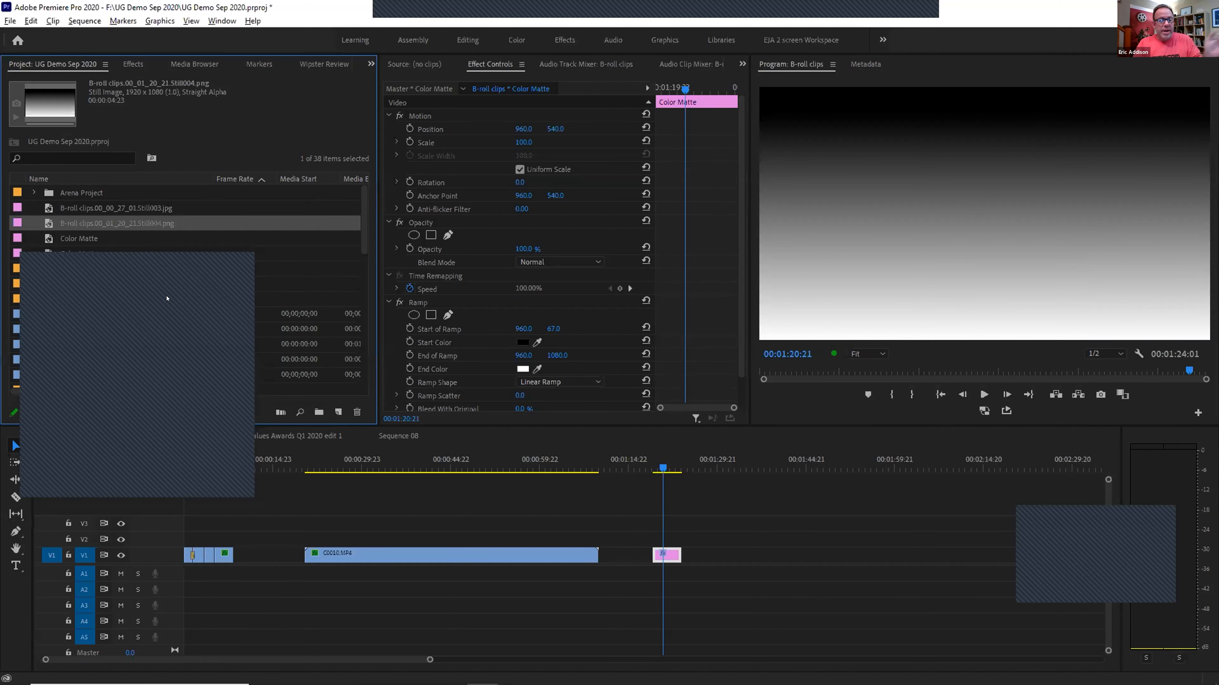
{"action": "left_click_drag", "start_coordinate": [125, 259], "coordinate": [674, 268]}
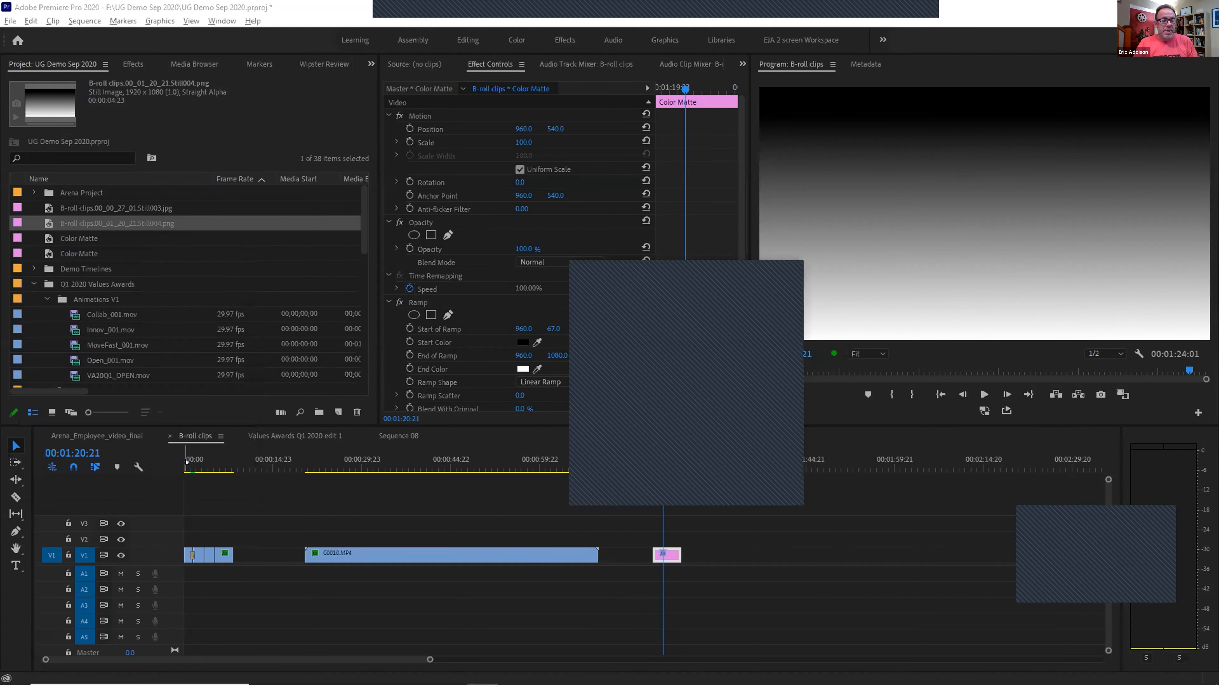
{"action": "left_click", "coordinate": [192, 465]}
Load B-roll clips.00_01_20_21.Still004.png as the first Gradient Wipe's custom gradient image
{"action": "key", "text": "equal"}
{"action": "key", "text": "equal"}
{"action": "key", "text": "equal"}
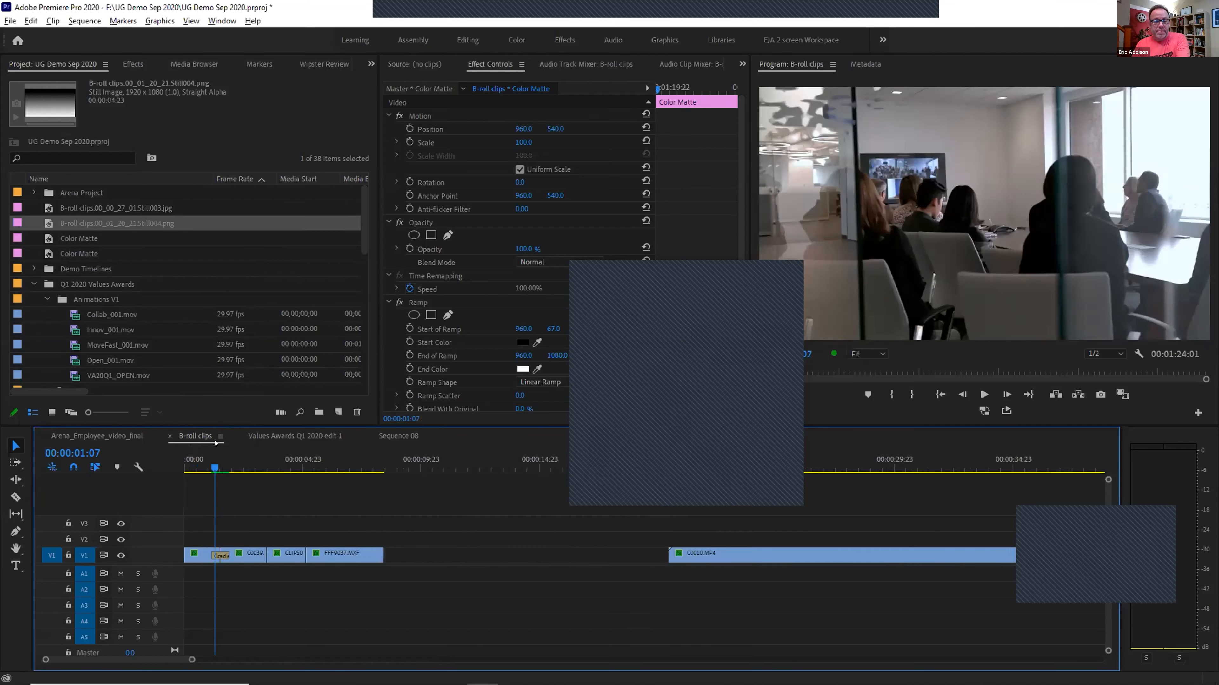
{"action": "left_click", "coordinate": [256, 555]}
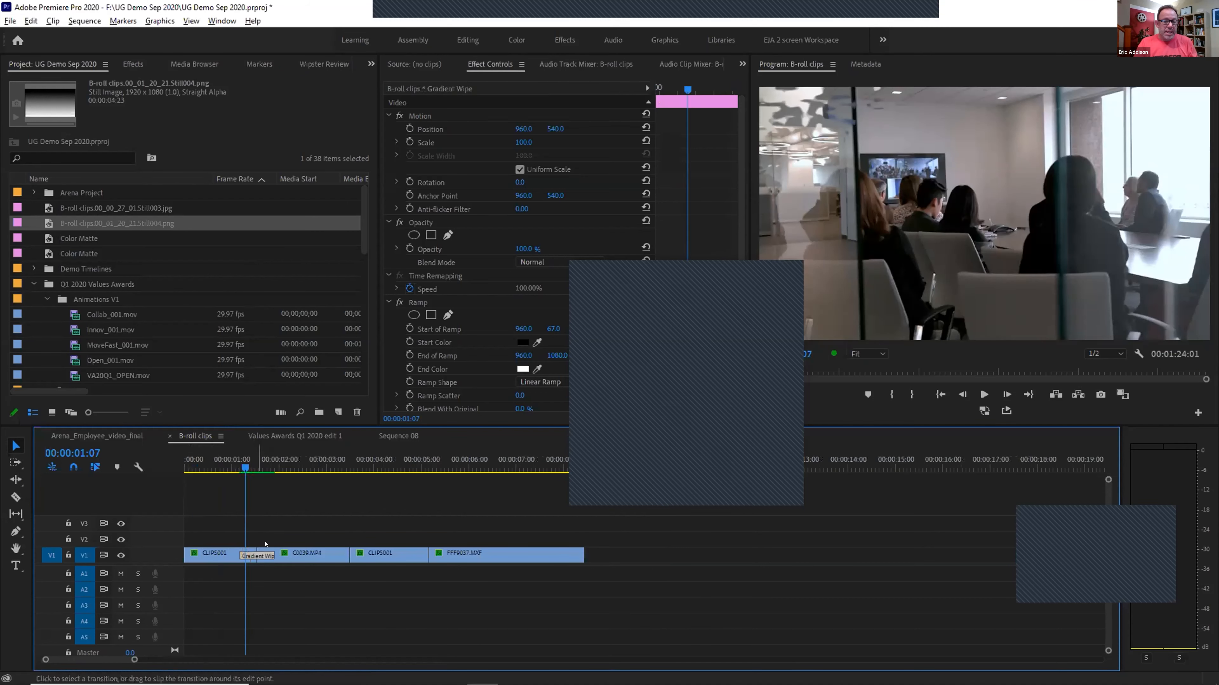
{"action": "left_click", "coordinate": [510, 299]}
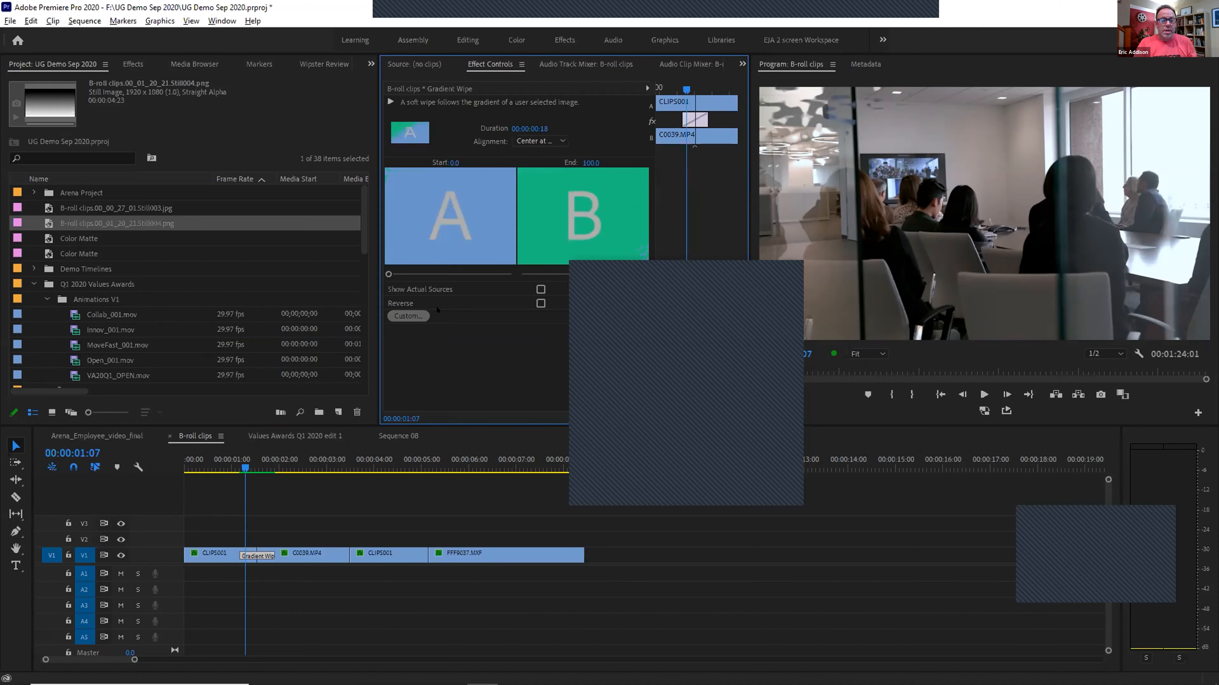
{"action": "left_click", "coordinate": [427, 316]}
{"action": "left_click", "coordinate": [673, 224]}
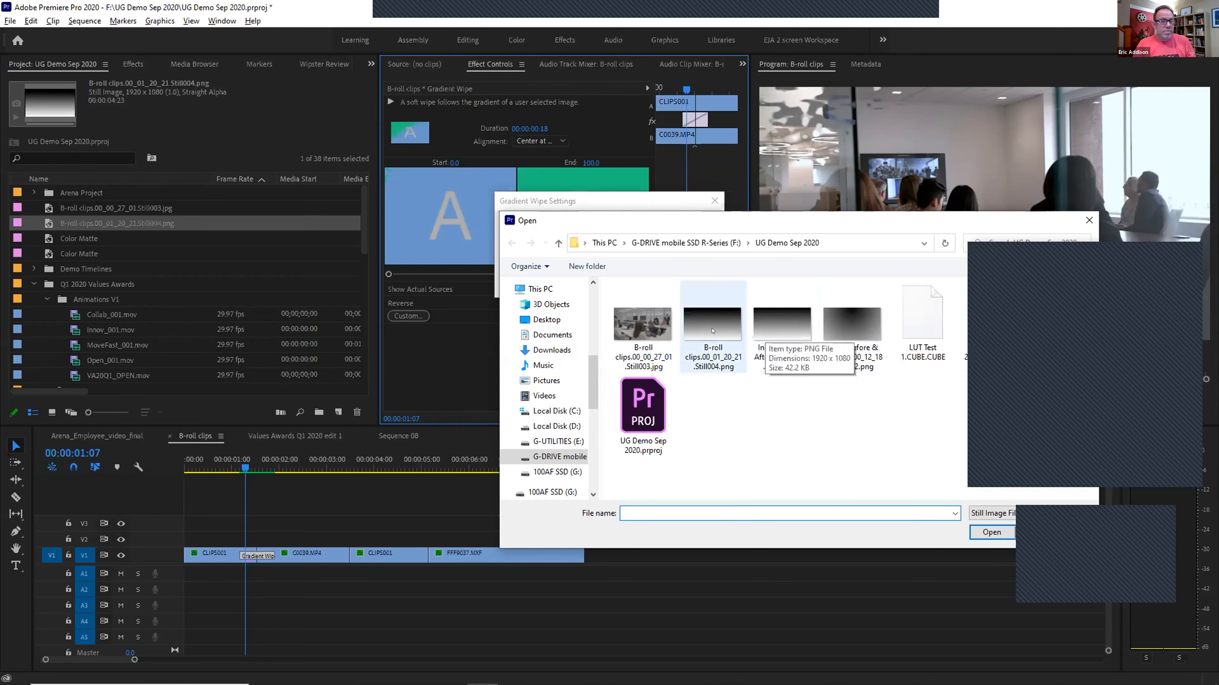
{"action": "left_click", "coordinate": [701, 333]}
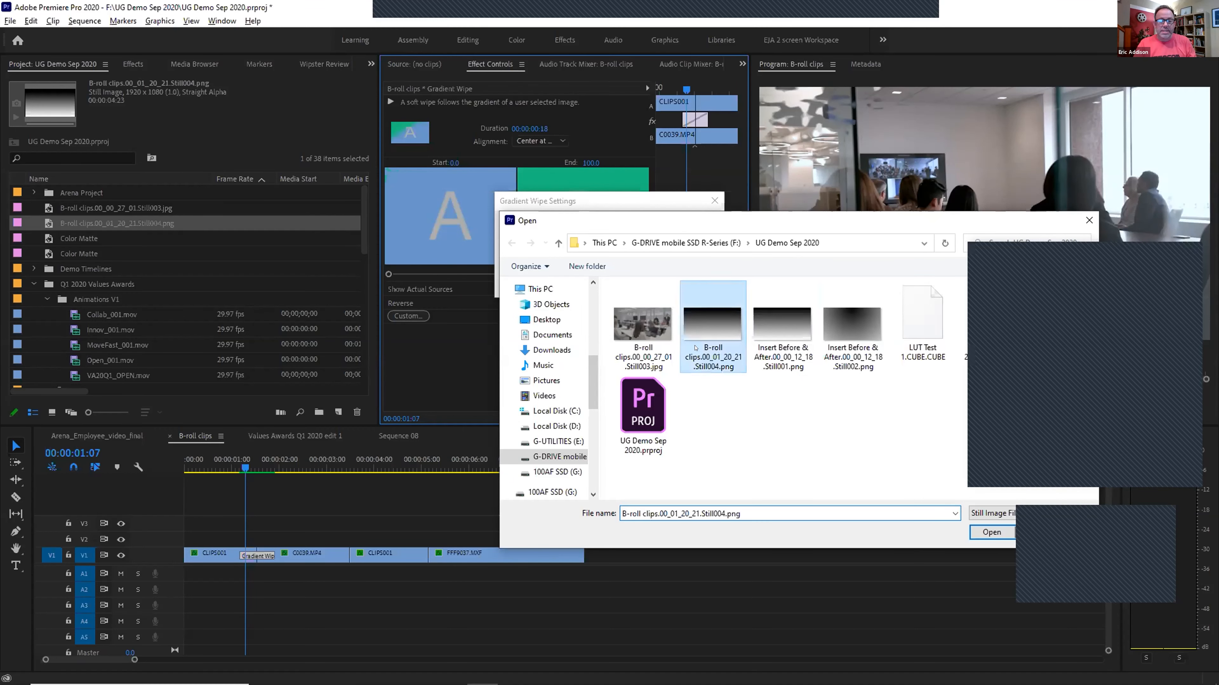
{"action": "double_click", "coordinate": [704, 338]}
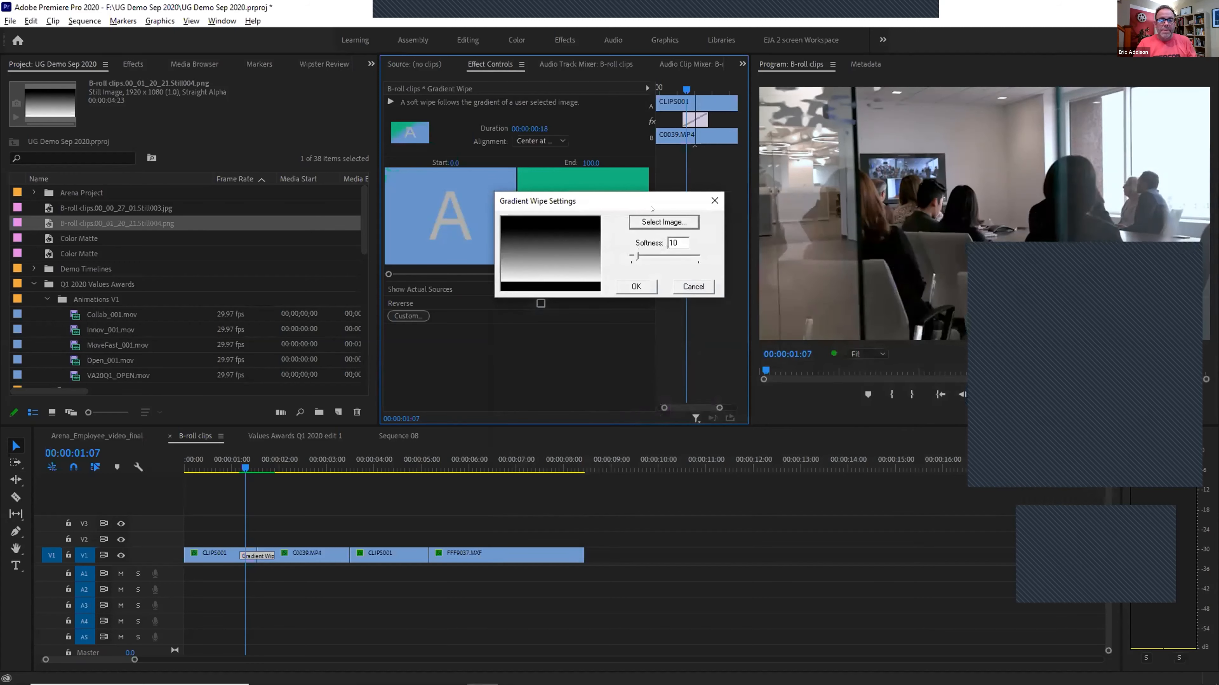
{"action": "left_click", "coordinate": [638, 286]}
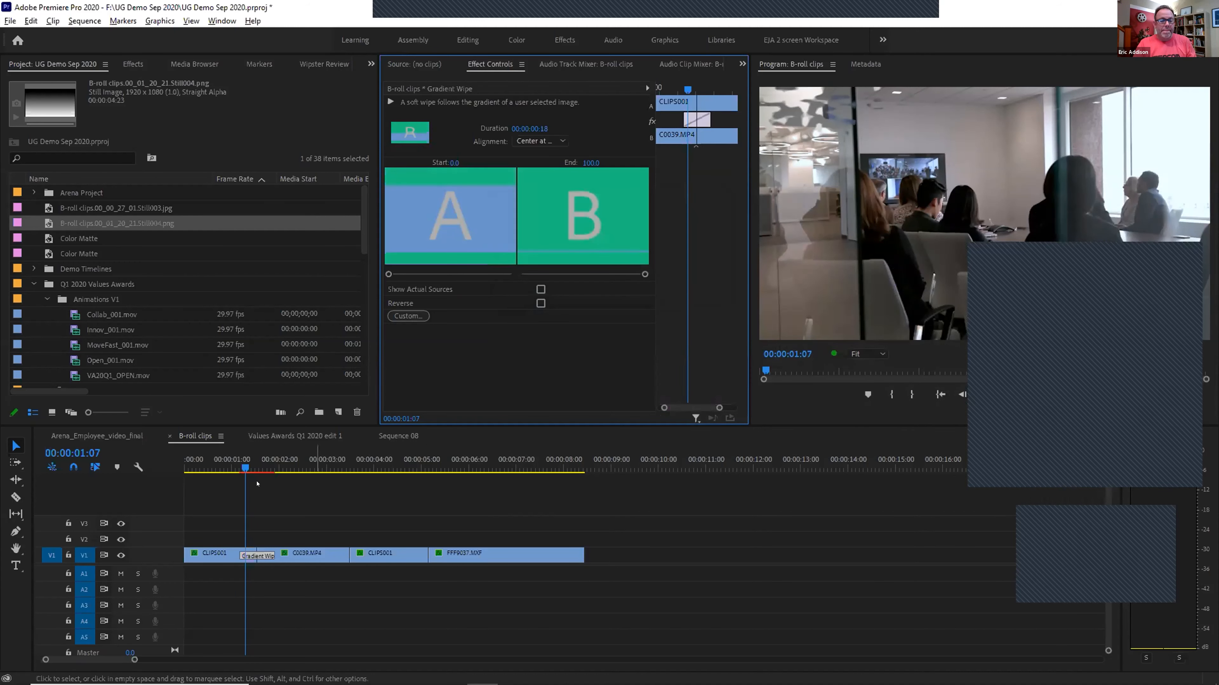
Trim the Gradient Wipe to 00:00:00:10, render it, and step through the wipe to check
{"action": "left_click_drag", "start_coordinate": [264, 556], "coordinate": [257, 557]}
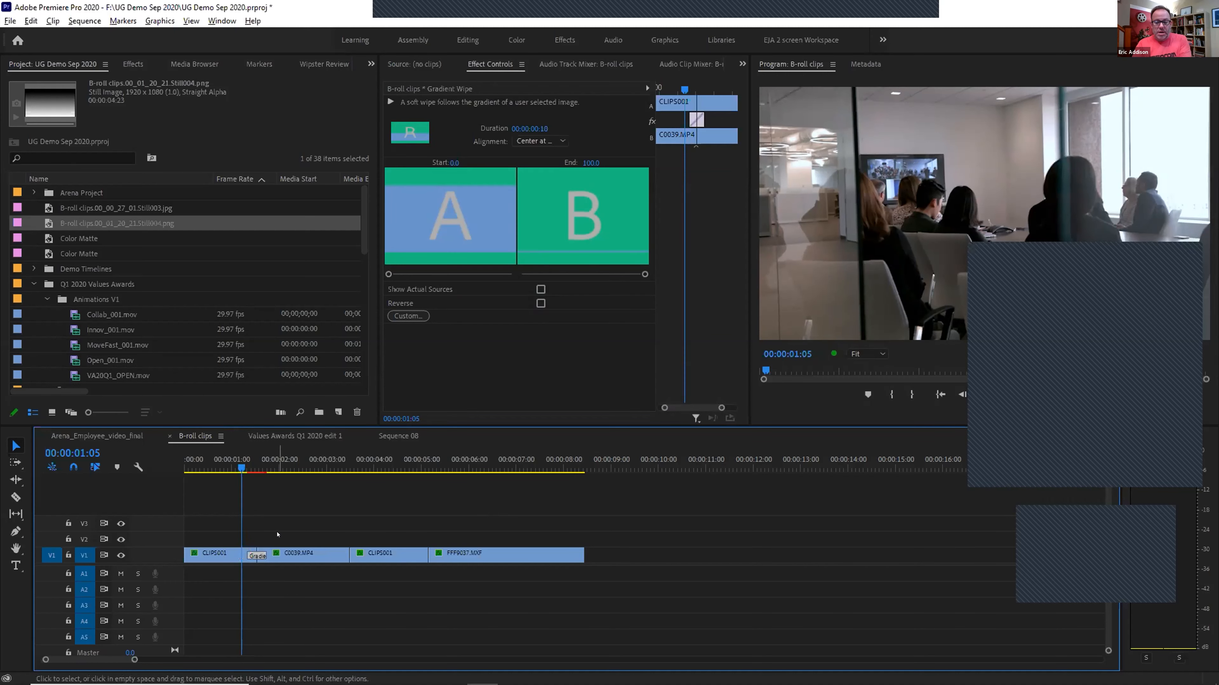
{"action": "key", "text": "Return"}
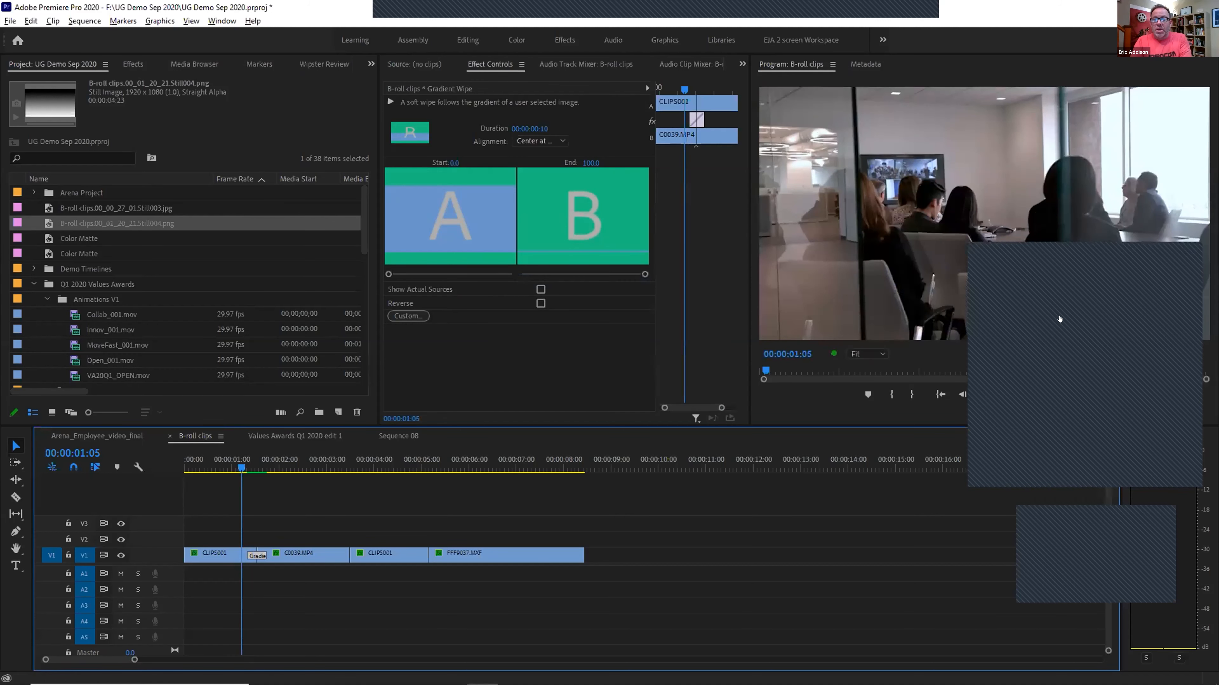
{"action": "left_click_drag", "start_coordinate": [1080, 249], "coordinate": [1070, 329]}
{"action": "mouse_move", "coordinate": [239, 463]}
{"action": "left_mouse_down"}
{"action": "mouse_move", "coordinate": [272, 462]}
{"action": "mouse_move", "coordinate": [254, 462]}
{"action": "left_mouse_up"}
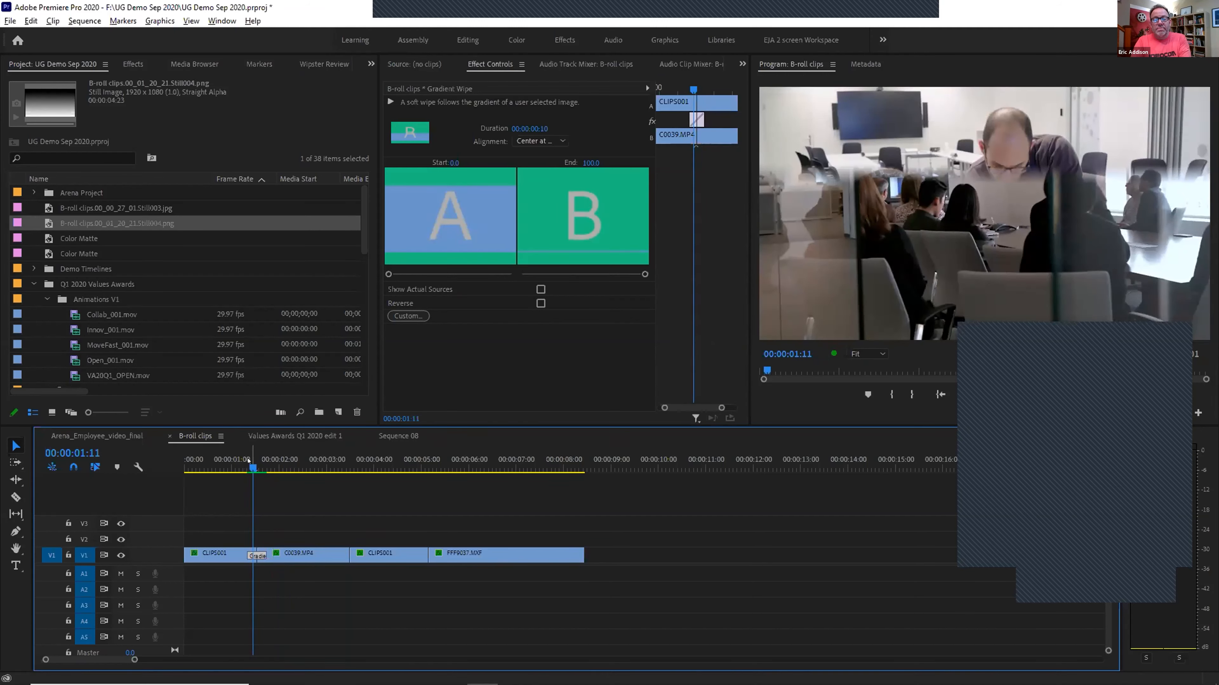
{"action": "key", "text": "Right"}
{"action": "key", "text": "Right"}
{"action": "key", "text": "Right"}
{"action": "key", "text": "Right"}
{"action": "key", "text": "Right"}
{"action": "key", "text": "Right"}
{"action": "key", "text": "Right"}
{"action": "key", "text": "Right"}
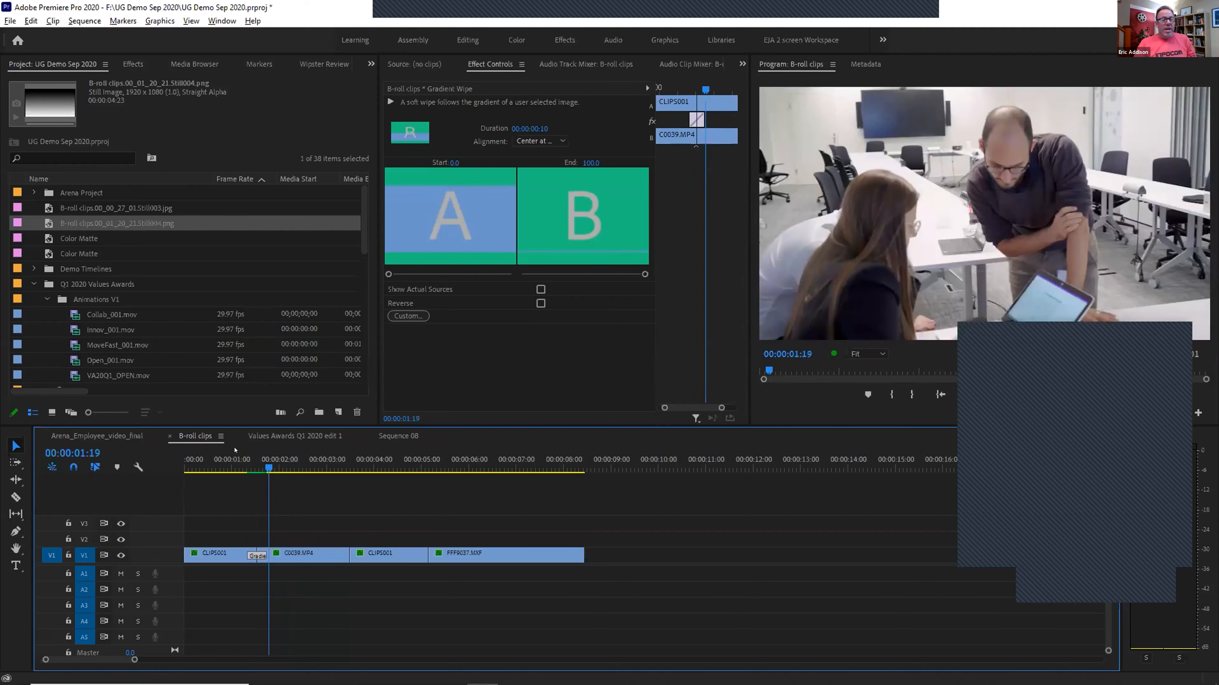
Zoom to the Color Matte clip and select it to edit its Ramp
{"action": "left_click", "coordinate": [808, 462]}
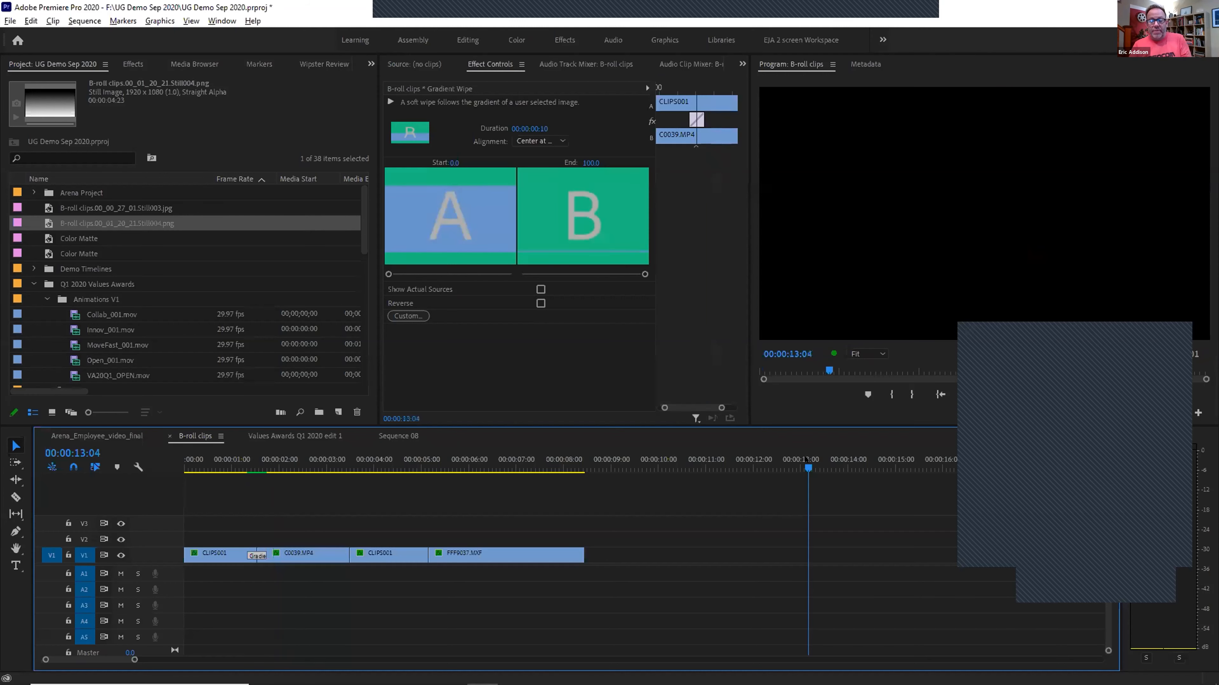
{"action": "key", "text": "minus"}
{"action": "key", "text": "minus"}
{"action": "key", "text": "minus"}
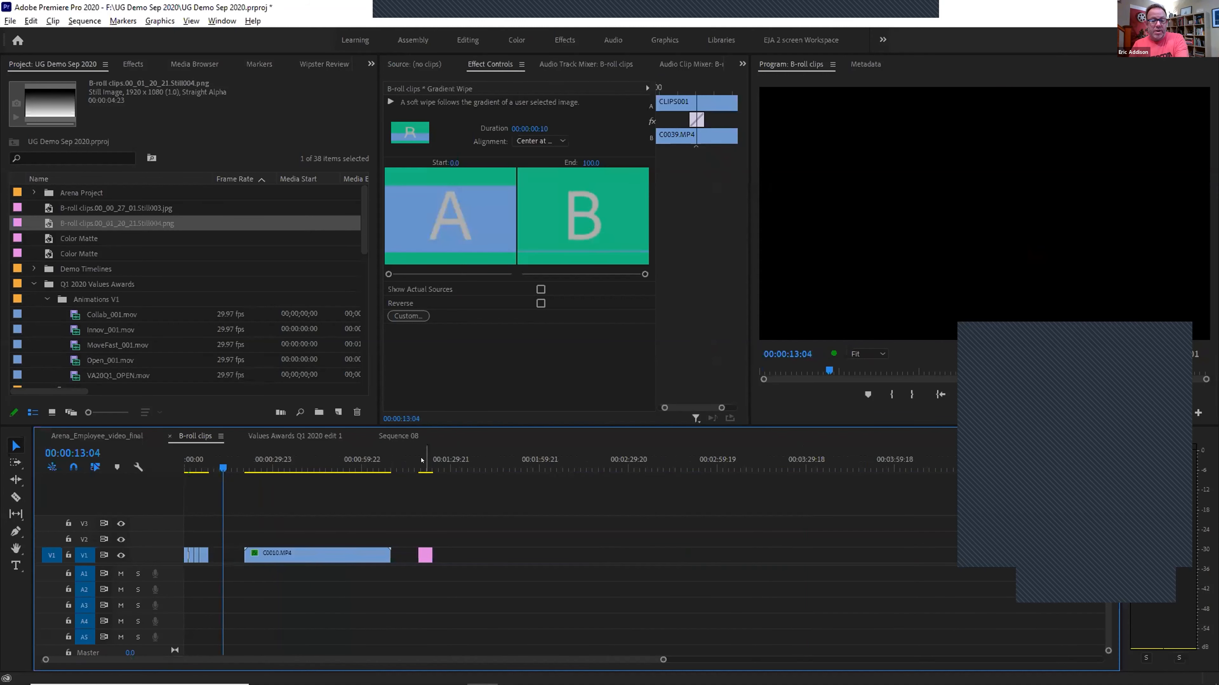
{"action": "left_click", "coordinate": [424, 460]}
{"action": "key", "text": "equal"}
{"action": "key", "text": "equal"}
{"action": "key", "text": "equal"}
{"action": "key", "text": "equal"}
{"action": "left_click", "coordinate": [633, 560]}
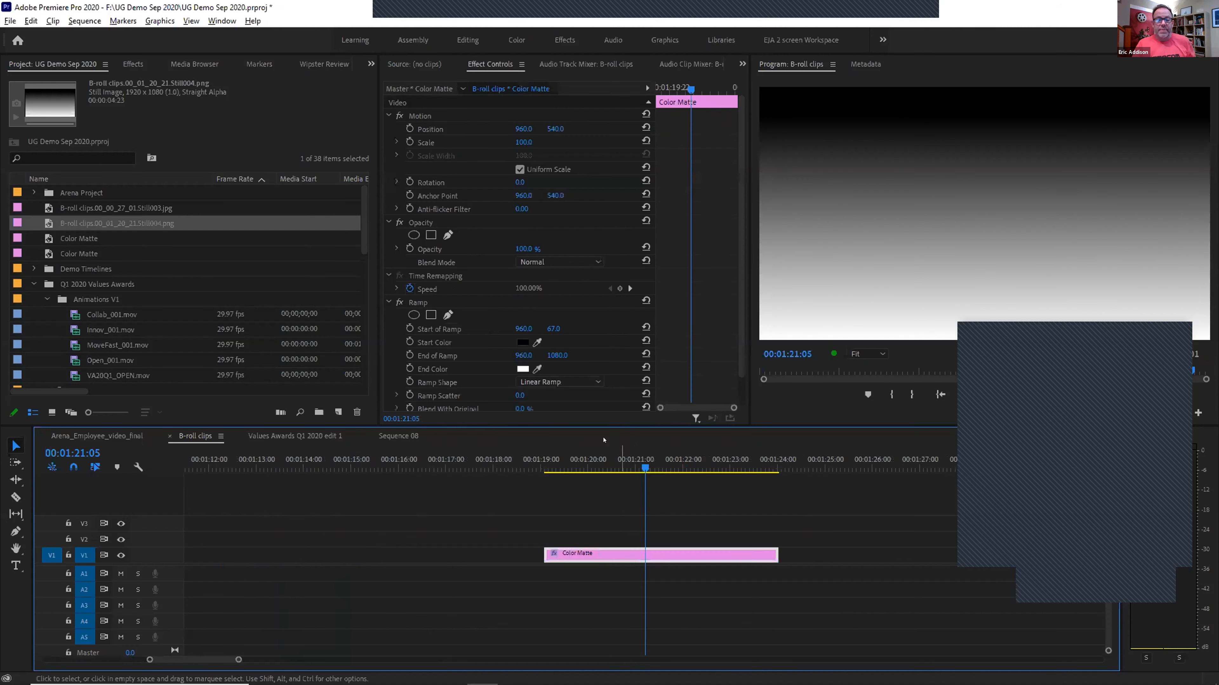
Make the Ramp radial, start 986, 67 and end 1027, 2728, then export the frame
{"action": "scroll", "coordinate": [520, 369], "scroll_direction": "down", "scroll_amount": 2}
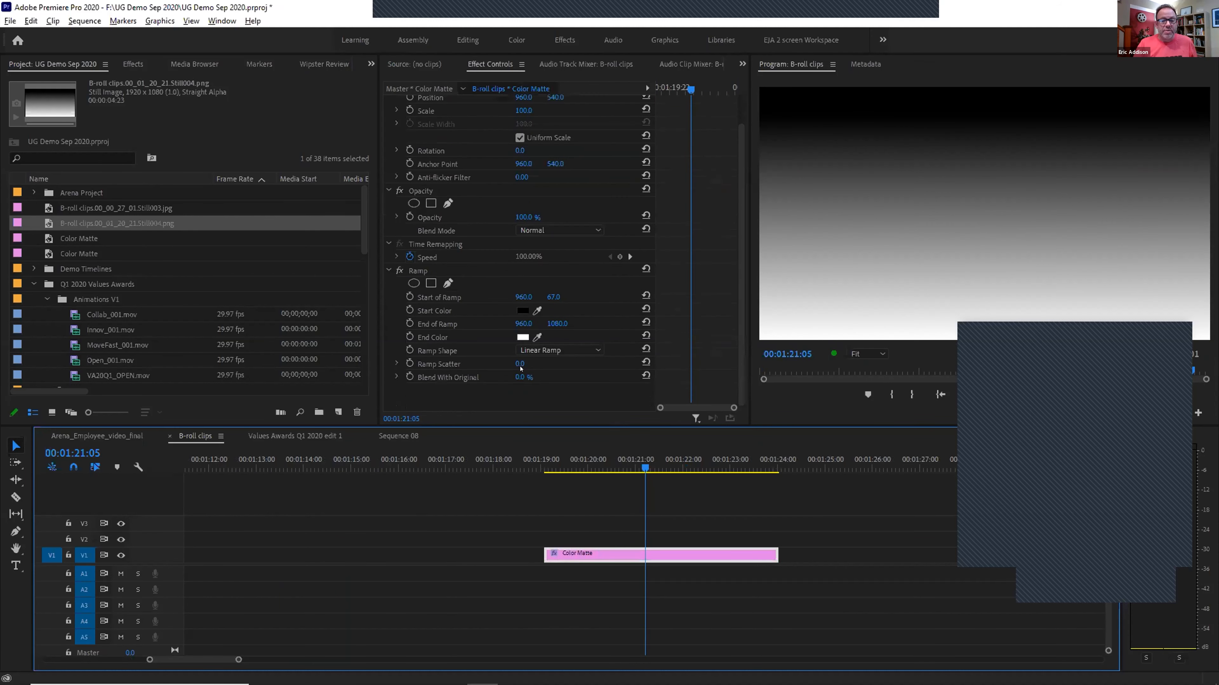
{"action": "left_click", "coordinate": [540, 351]}
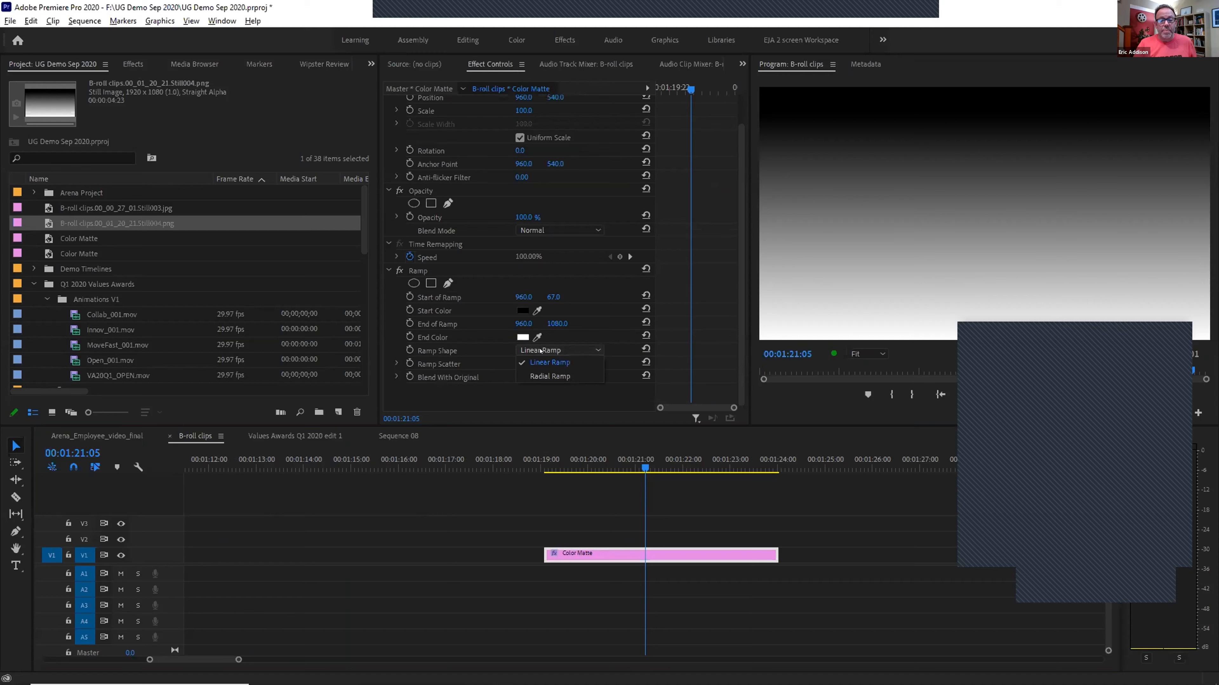
{"action": "left_click", "coordinate": [549, 377]}
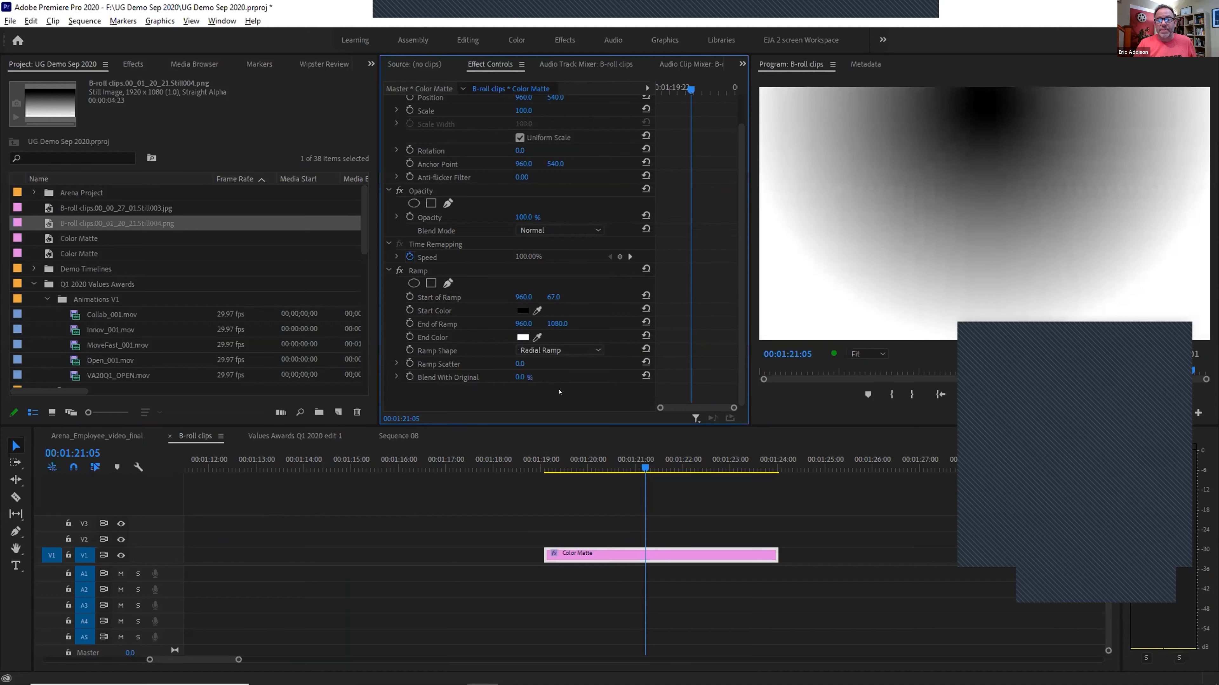
{"action": "left_click_drag", "start_coordinate": [526, 297], "coordinate": [1179, 324]}
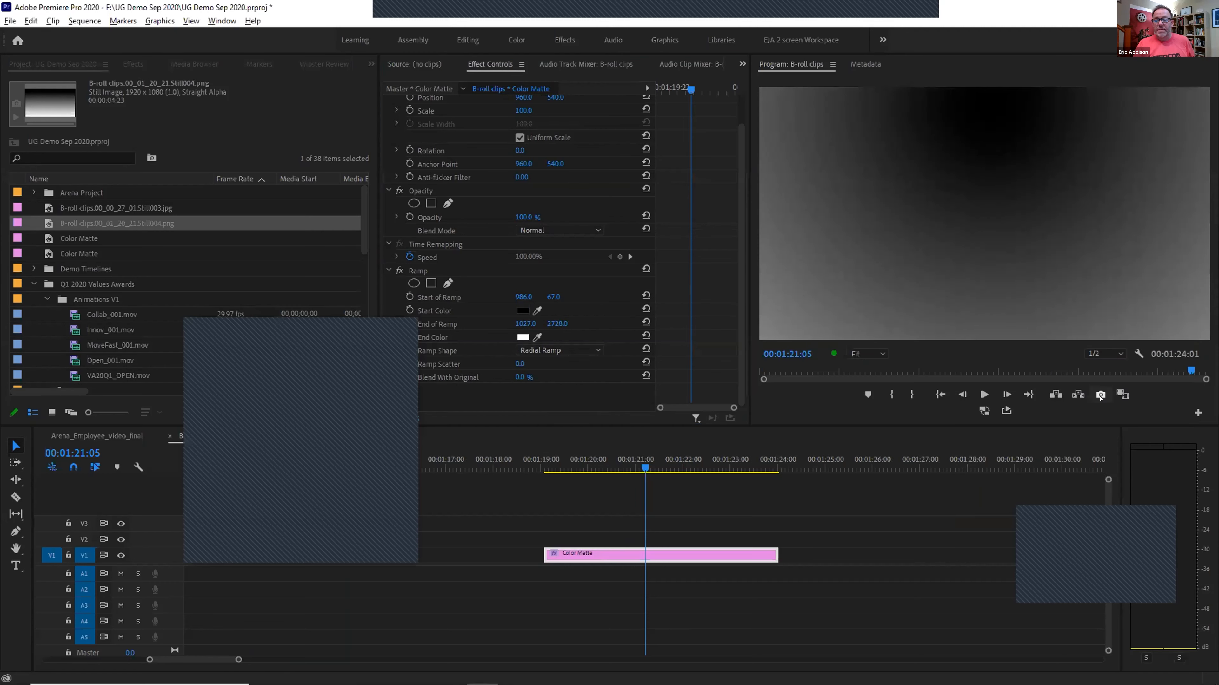
{"action": "left_click", "coordinate": [1100, 394]}
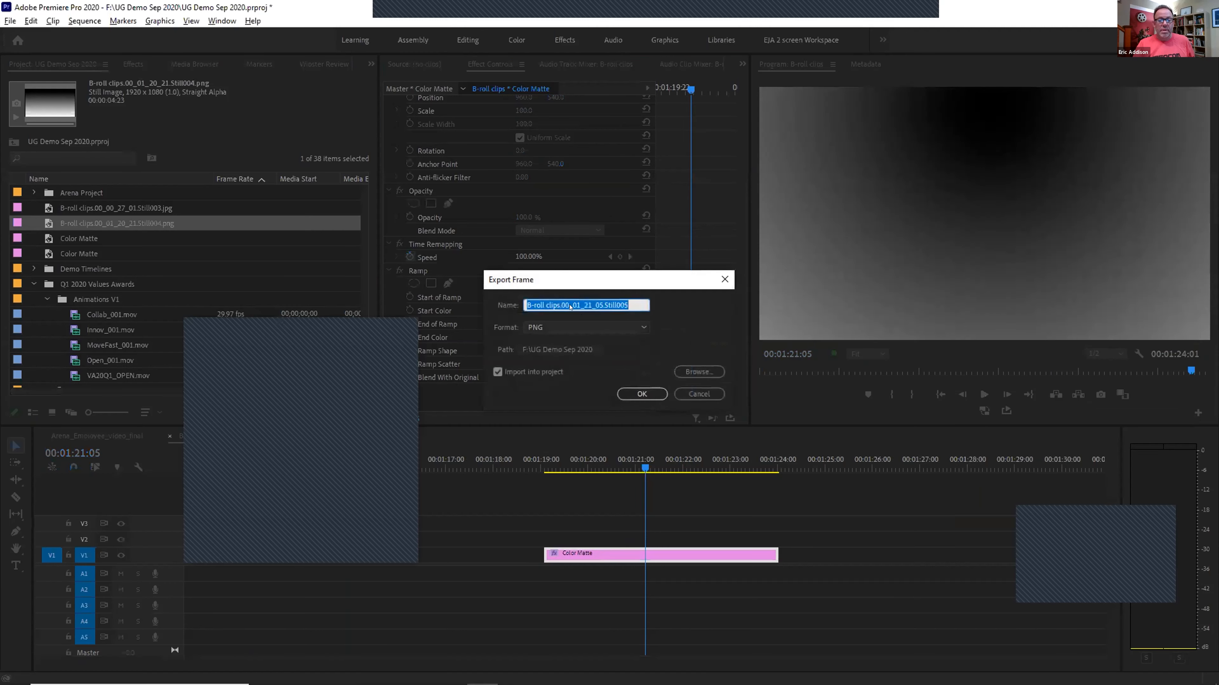
Export the radial ramp frame as the Still005 PNG and return to the first transition
{"action": "left_click", "coordinate": [634, 395]}
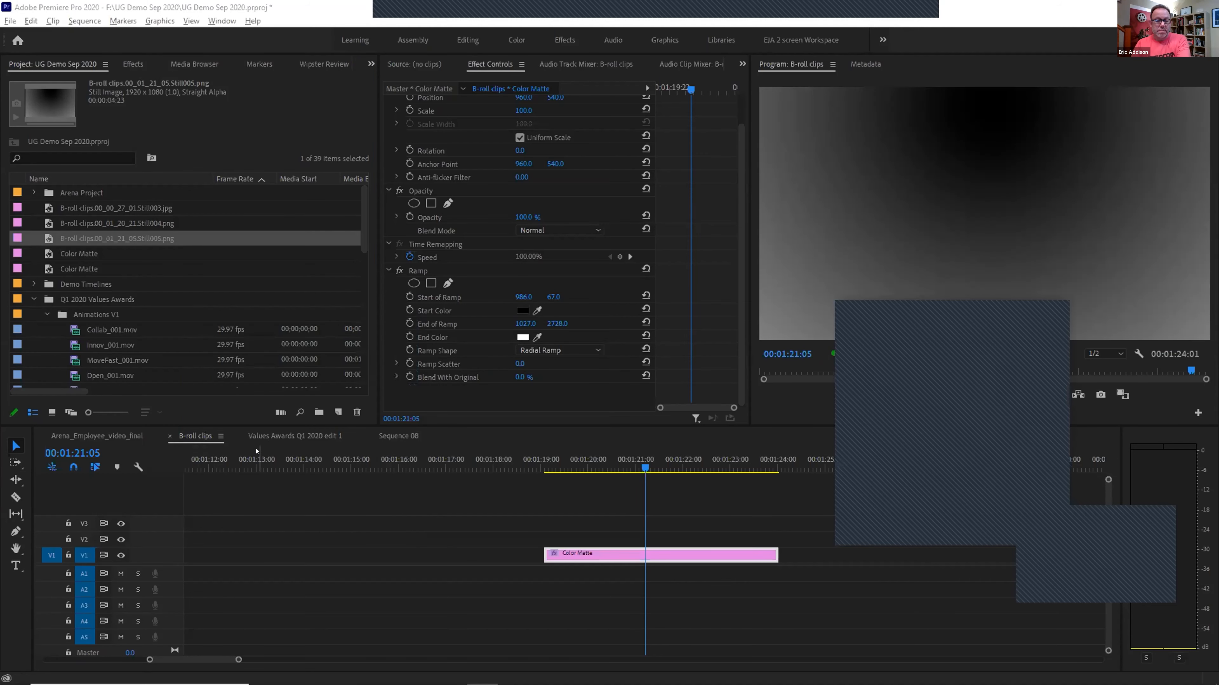
{"action": "key", "text": "backslash"}
{"action": "left_click", "coordinate": [198, 453]}
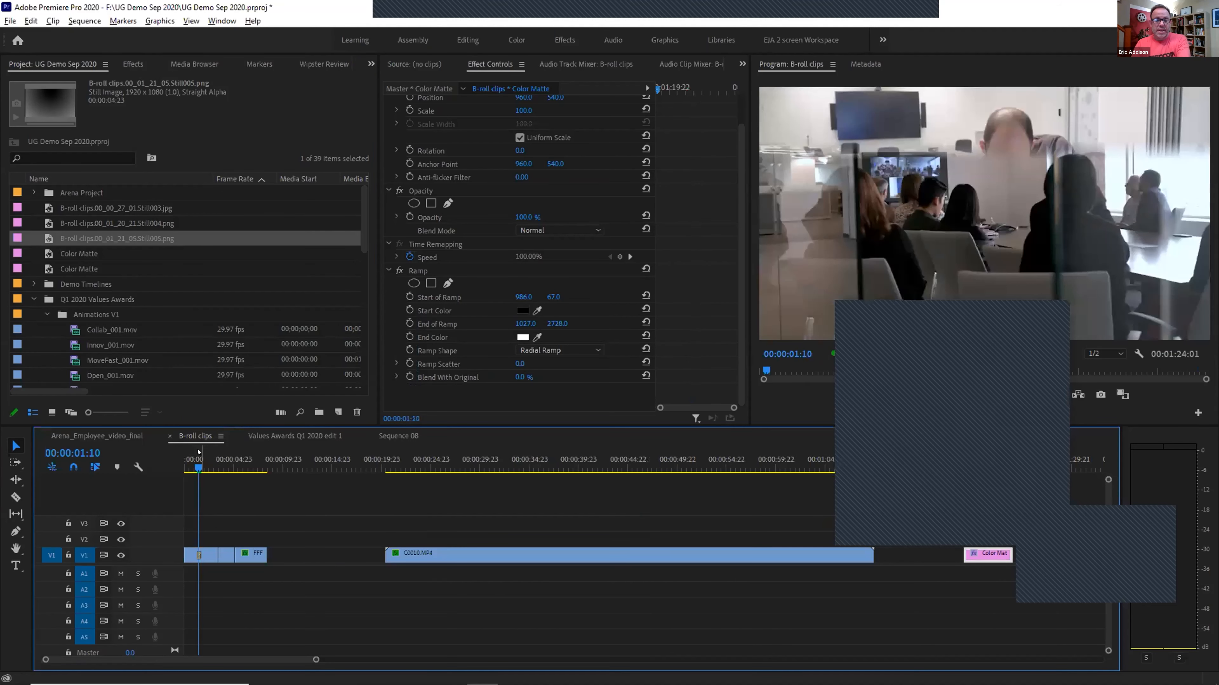
{"action": "key", "text": "backslash"}
Make the Gradient Wipe use B-roll clips.00_01_21_05.Still005.png as its custom gradient image
{"action": "left_click", "coordinate": [651, 554]}
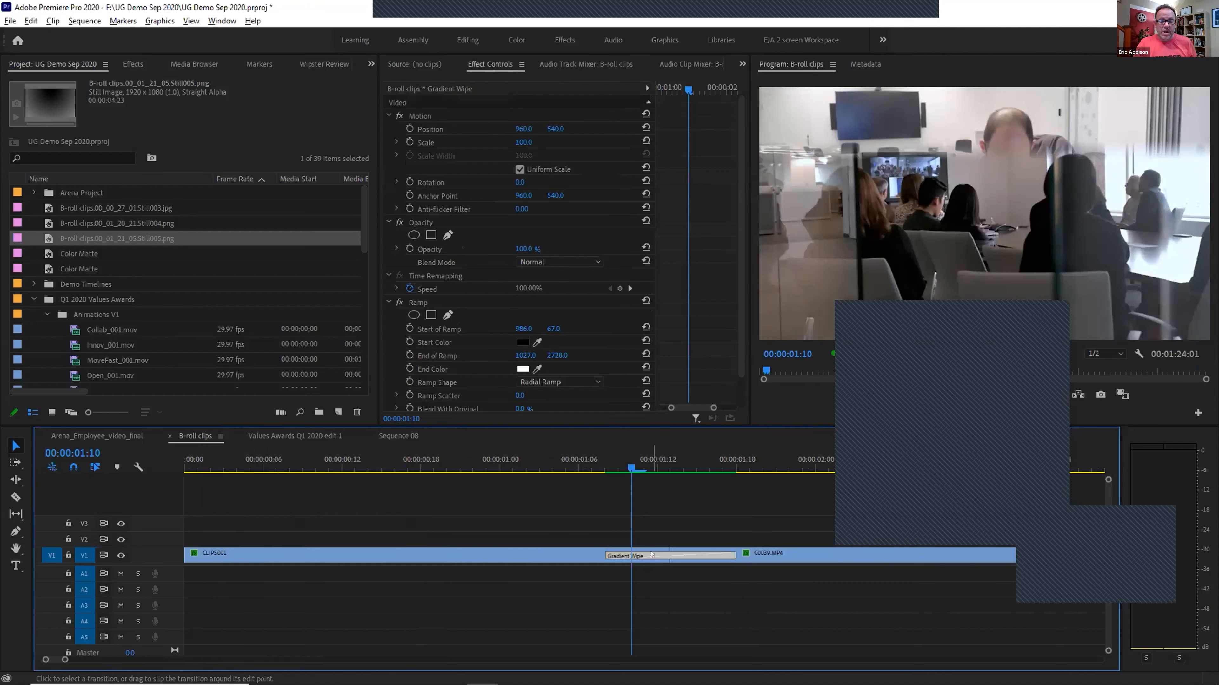
{"action": "left_click", "coordinate": [401, 311]}
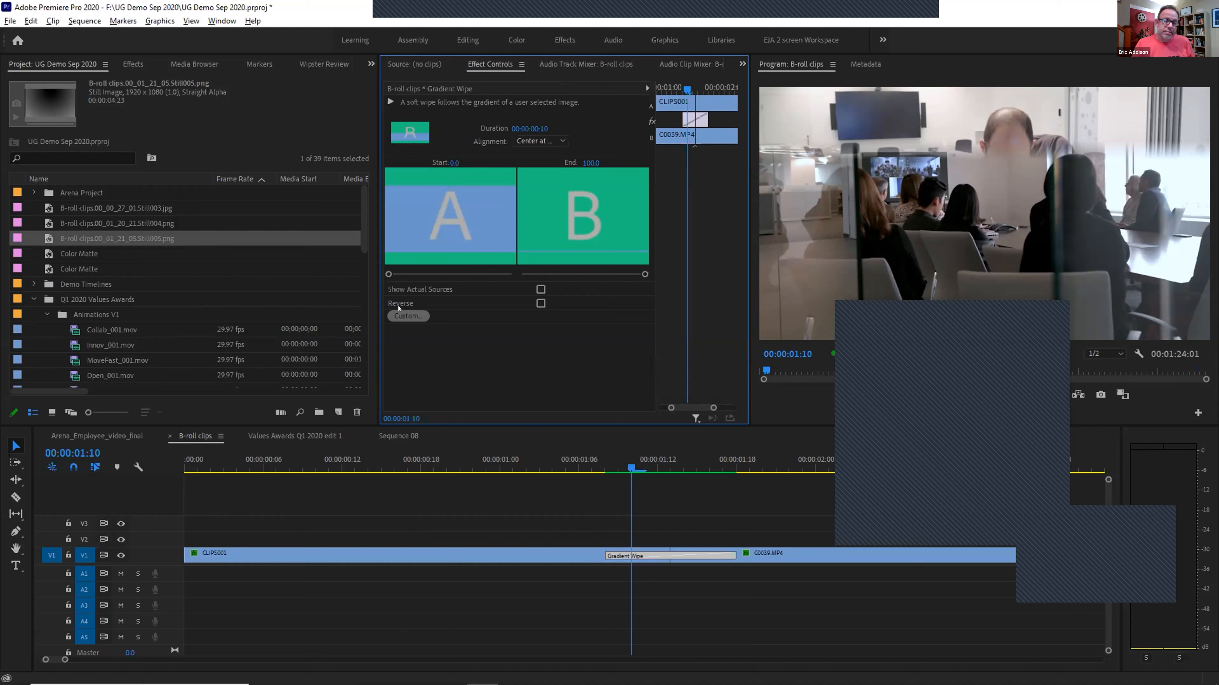
{"action": "left_click", "coordinate": [403, 315]}
{"action": "left_click", "coordinate": [671, 225]}
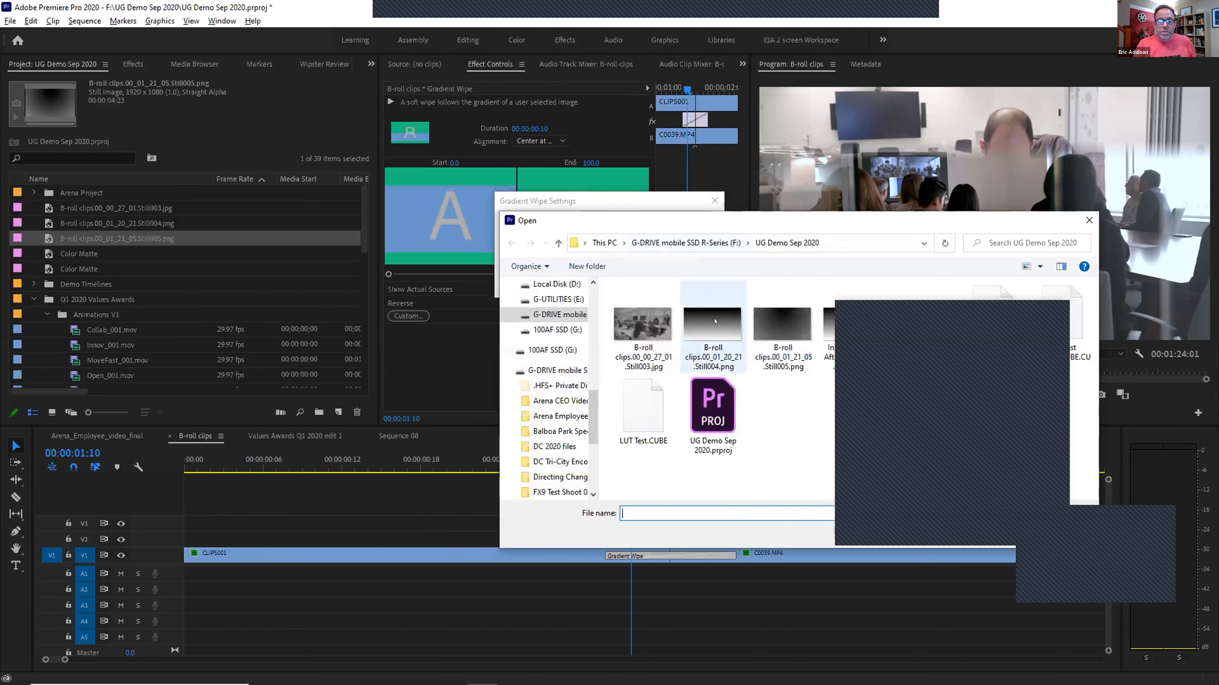
{"action": "double_click", "coordinate": [782, 331]}
{"action": "left_click", "coordinate": [635, 286]}
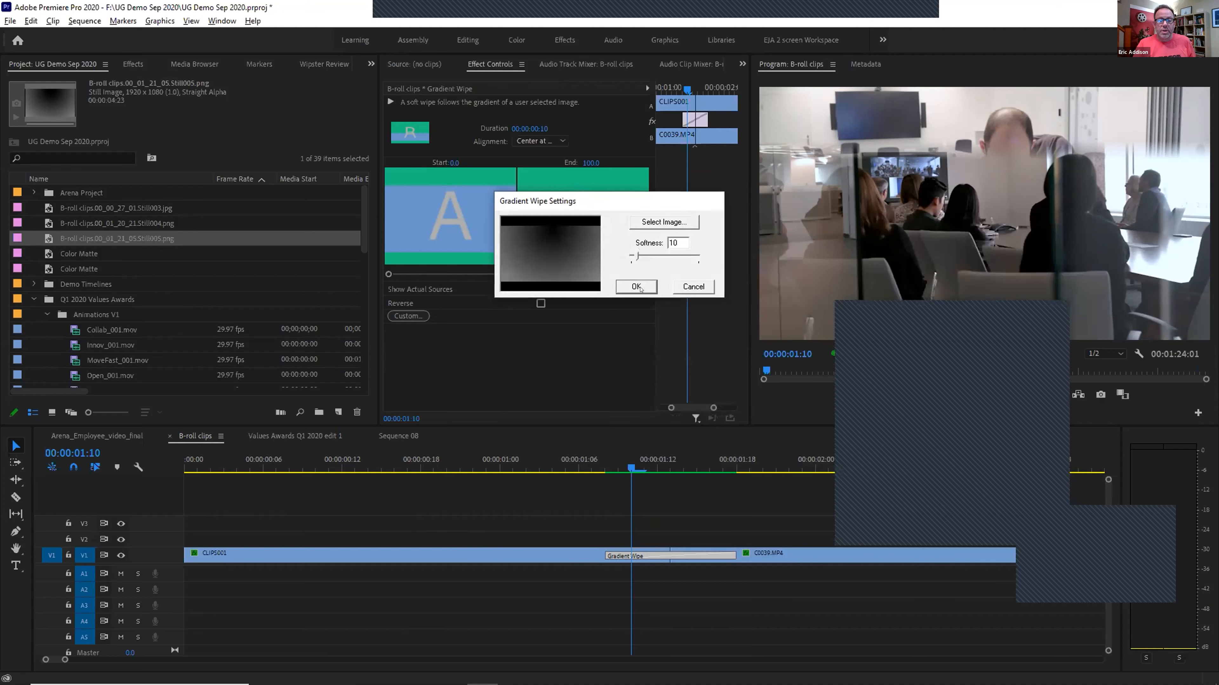
{"action": "left_click", "coordinate": [592, 460]}
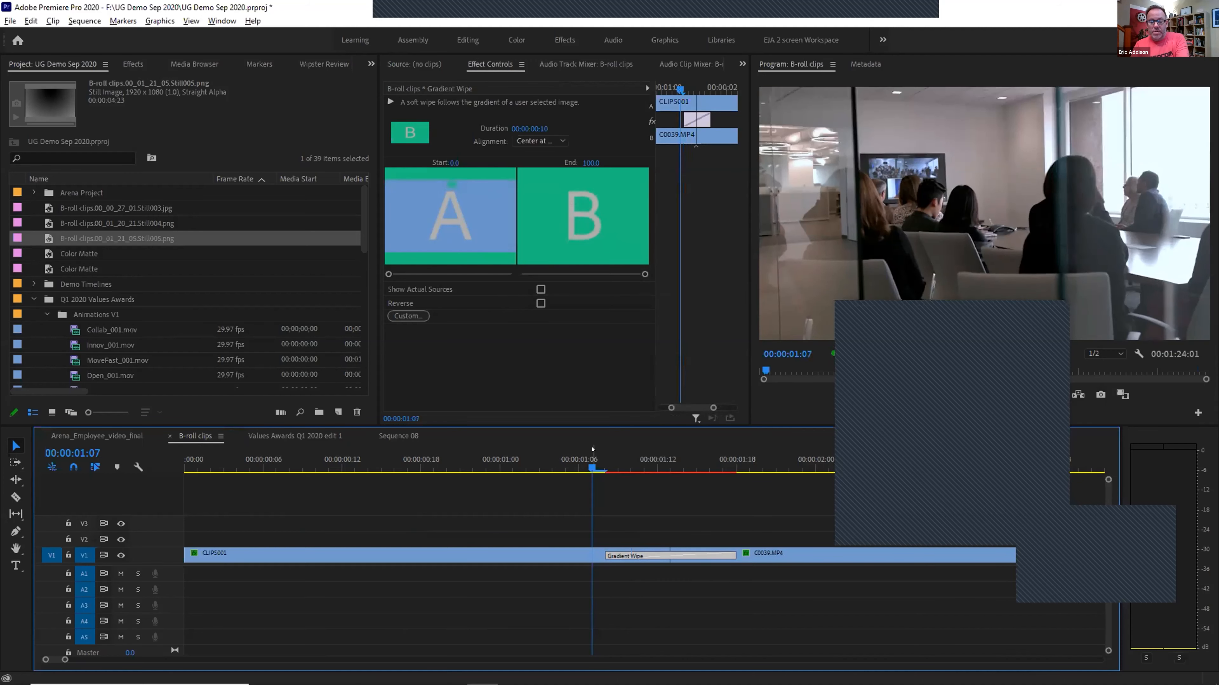
Render and play back the radial Gradient Wipe between CLIPS001 and C0039.MP4
{"action": "key", "text": "Return"}
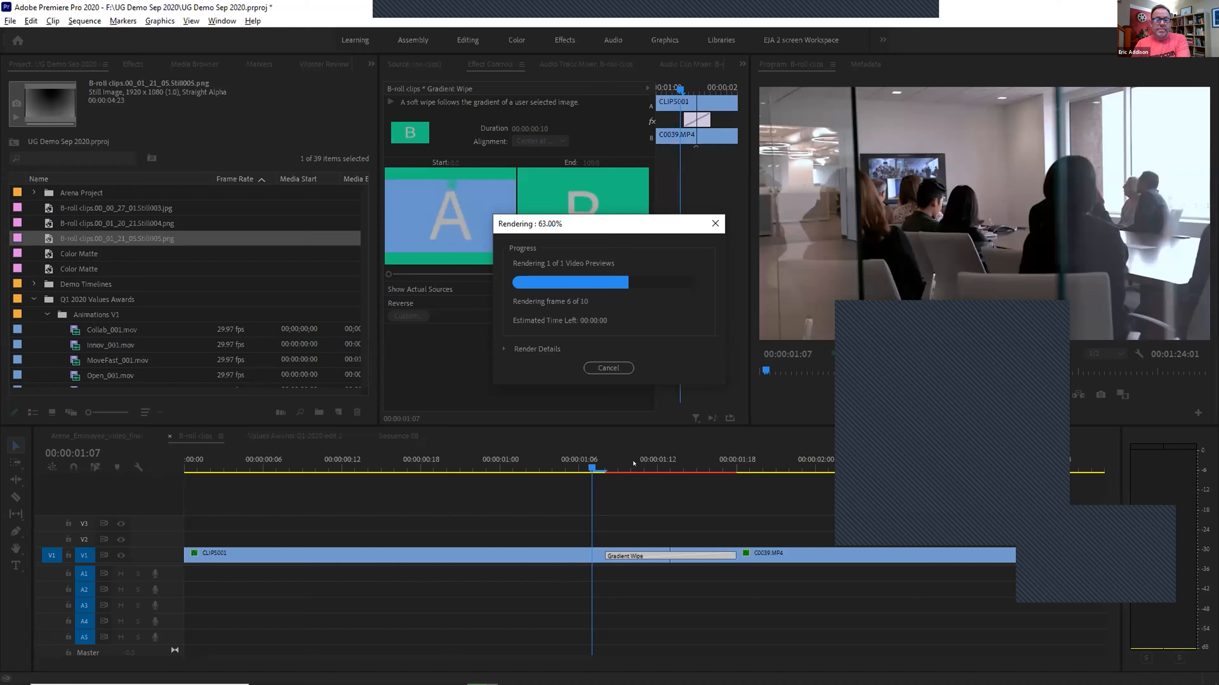
{"action": "left_click_drag", "start_coordinate": [587, 462], "coordinate": [572, 464]}
{"action": "key", "text": "space"}
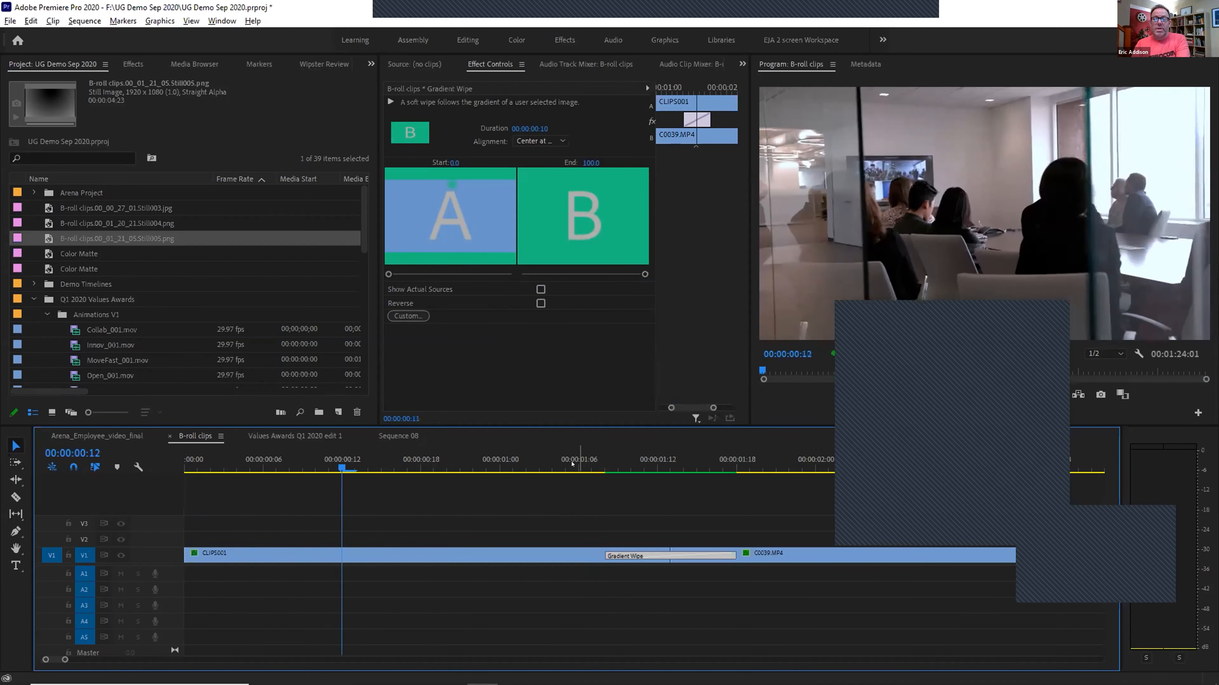
{"action": "key", "text": "Home"}
Scrub through the wipe around 00:00:01:11, then switch to the Arena_Employee_video_final sequence
{"action": "left_click_drag", "start_coordinate": [606, 463], "coordinate": [645, 461]}
{"action": "left_click", "coordinate": [642, 461]}
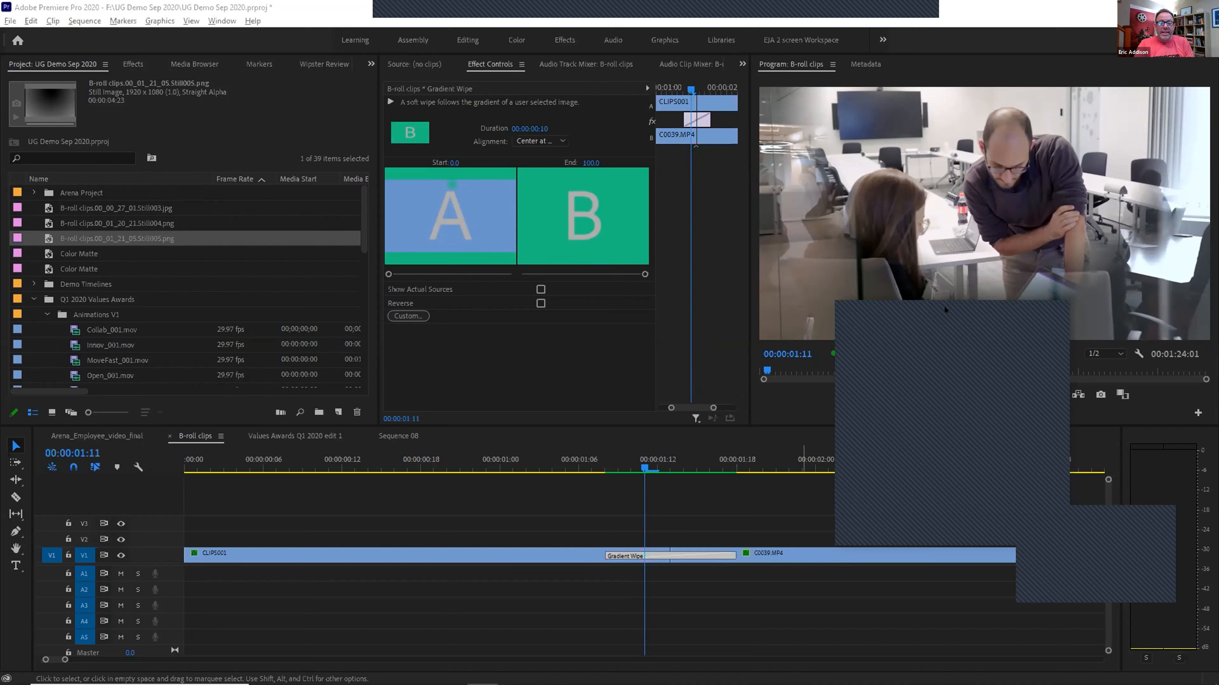
{"action": "mouse_move", "coordinate": [580, 465]}
{"action": "left_mouse_down"}
{"action": "mouse_move", "coordinate": [648, 471]}
{"action": "mouse_move", "coordinate": [604, 471]}
{"action": "left_mouse_up"}
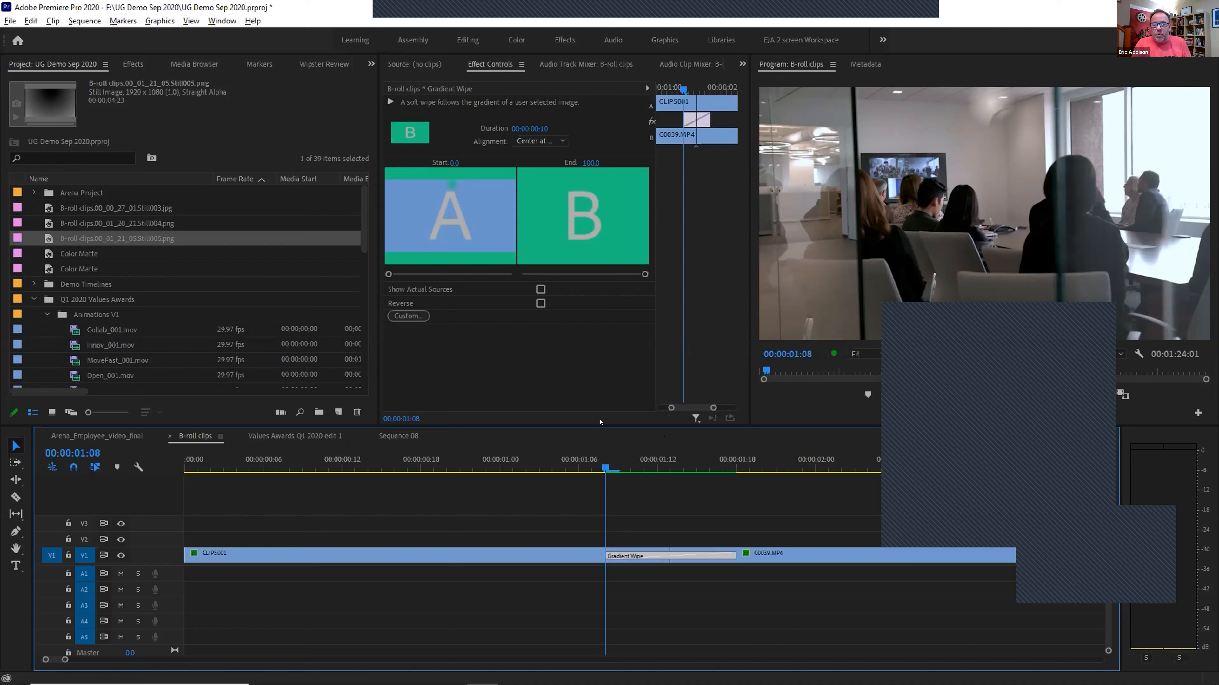
{"action": "left_click", "coordinate": [105, 436]}
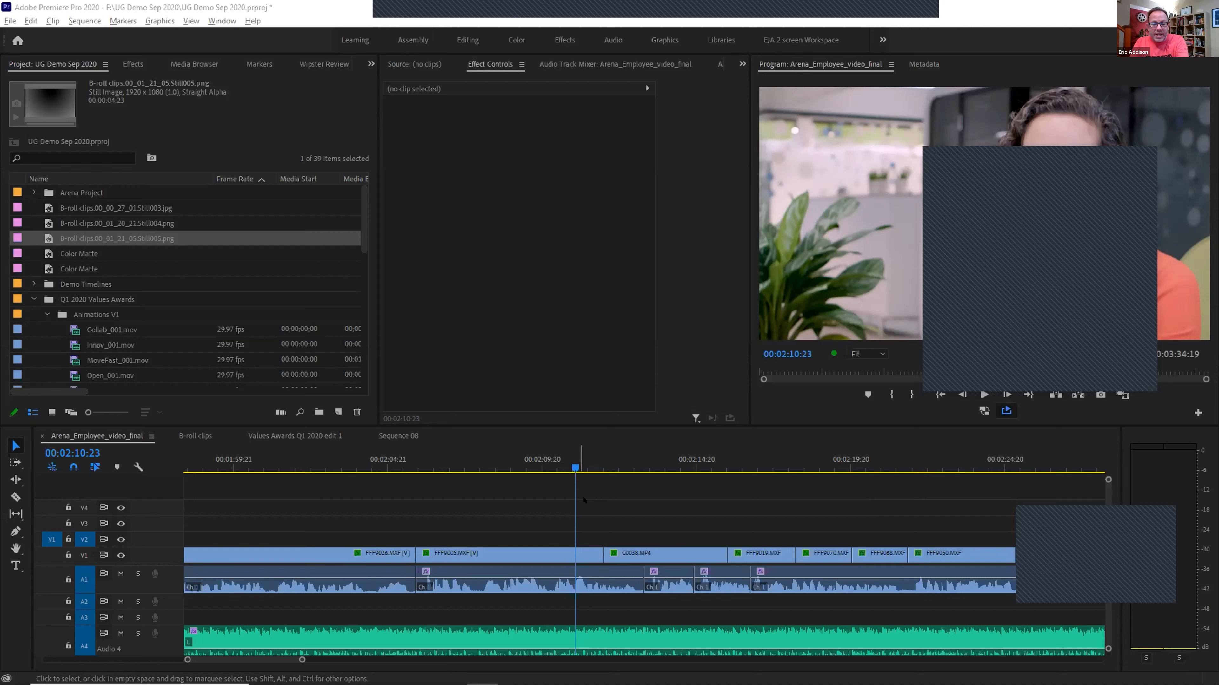
Review the employee timeline between 00:01:59 and 00:02:10, then save the project
{"action": "left_click", "coordinate": [584, 520]}
{"action": "key", "text": "equal"}
{"action": "key", "text": "equal"}
{"action": "key", "text": "equal"}
{"action": "key", "text": "equal"}
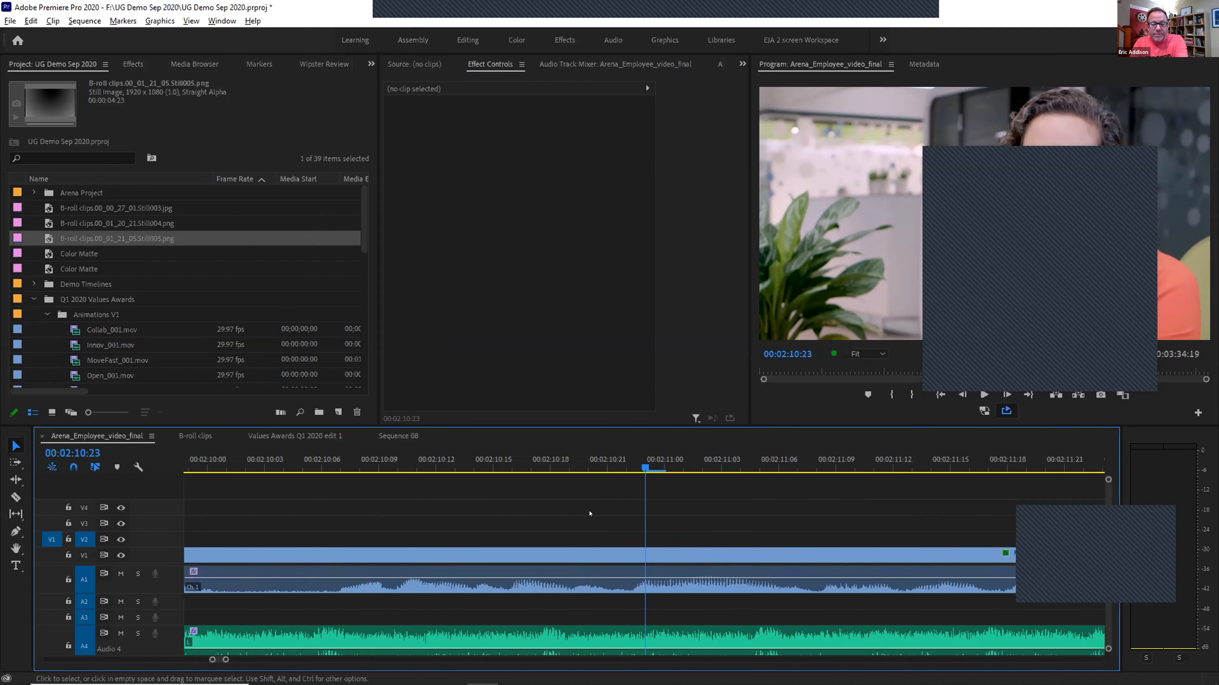
{"action": "left_click_drag", "start_coordinate": [645, 464], "coordinate": [388, 463]}
{"action": "key", "text": "minus"}
{"action": "key", "text": "minus"}
{"action": "left_click_drag", "start_coordinate": [531, 467], "coordinate": [307, 460]}
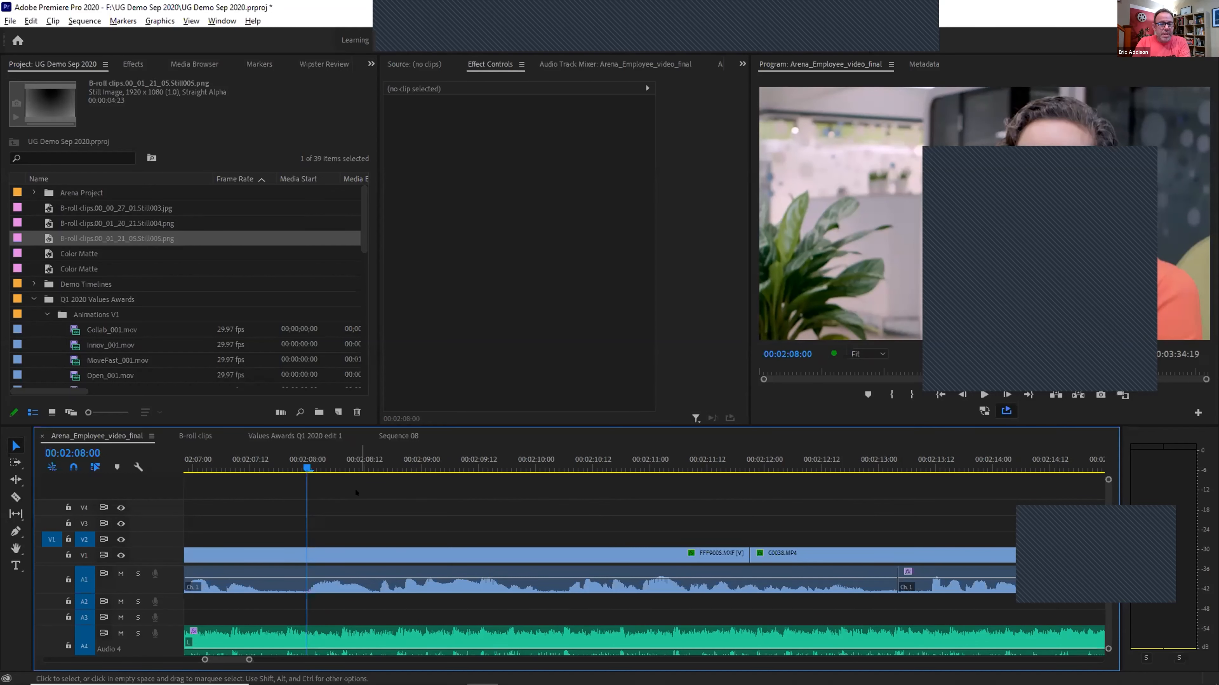
{"action": "left_click", "coordinate": [265, 462]}
{"action": "key", "text": "space"}
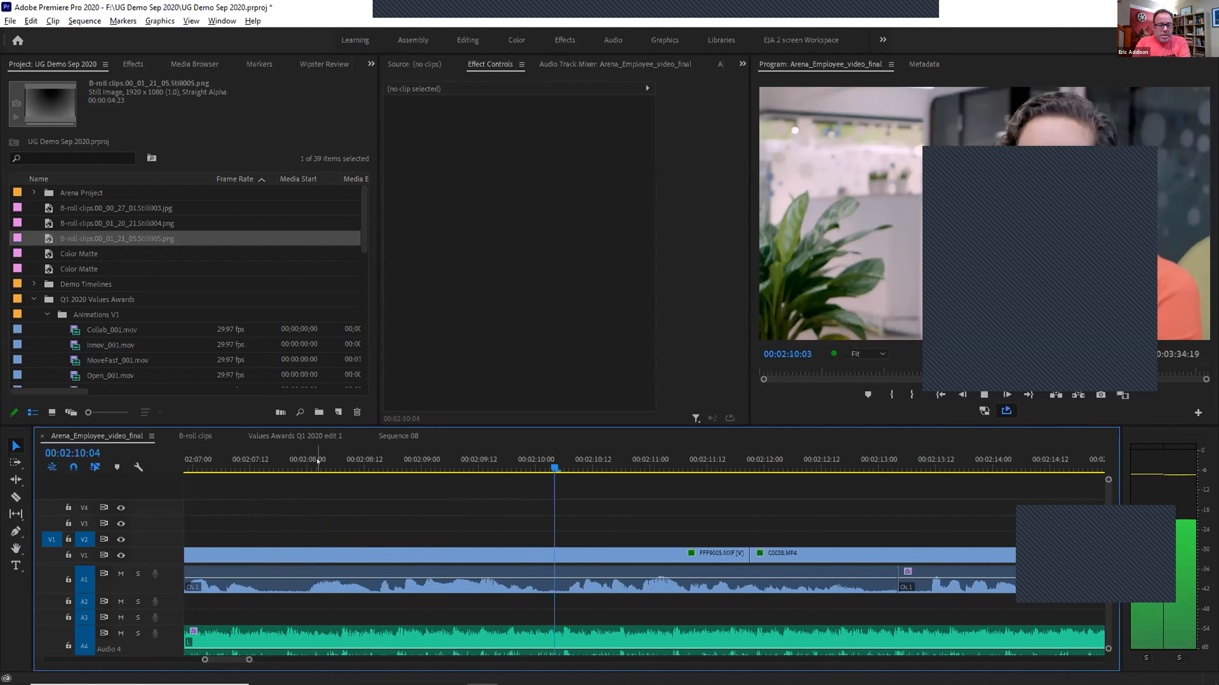
{"action": "key", "text": "space"}
{"action": "left_click_drag", "start_coordinate": [490, 461], "coordinate": [529, 468]}
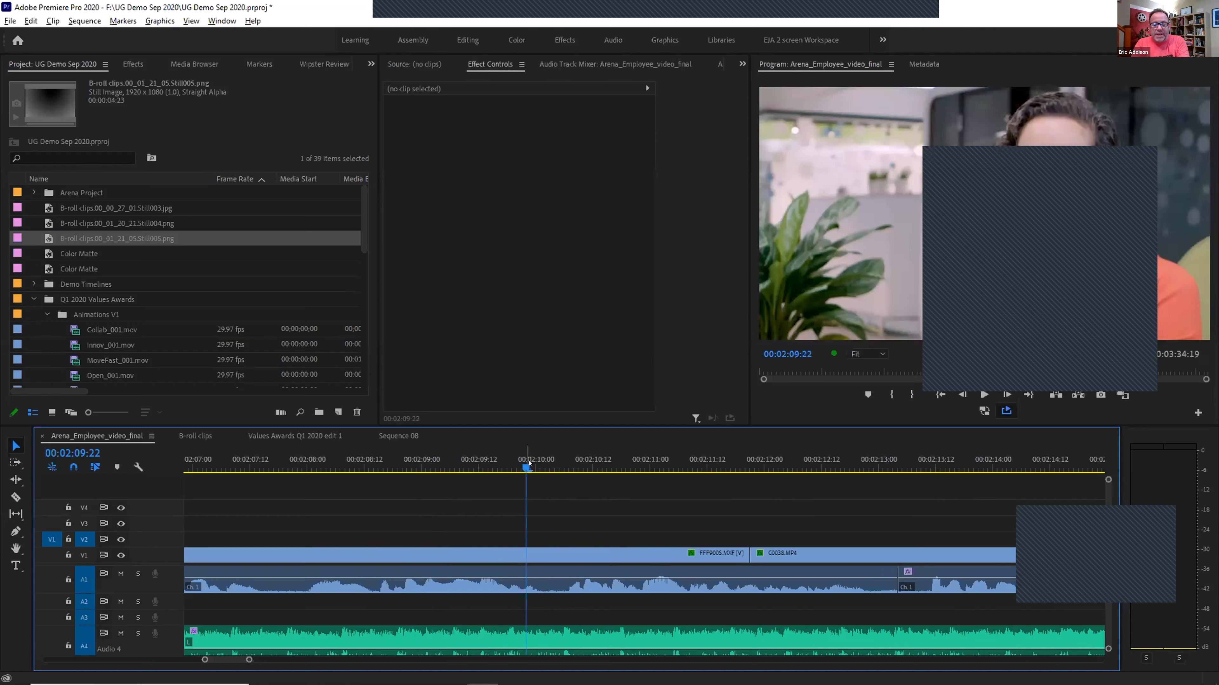
{"action": "key", "text": "equal"}
{"action": "key", "text": "equal"}
{"action": "key", "text": "minus"}
{"action": "key", "text": "minus"}
{"action": "key", "text": "minus"}
{"action": "left_click", "coordinate": [506, 462]}
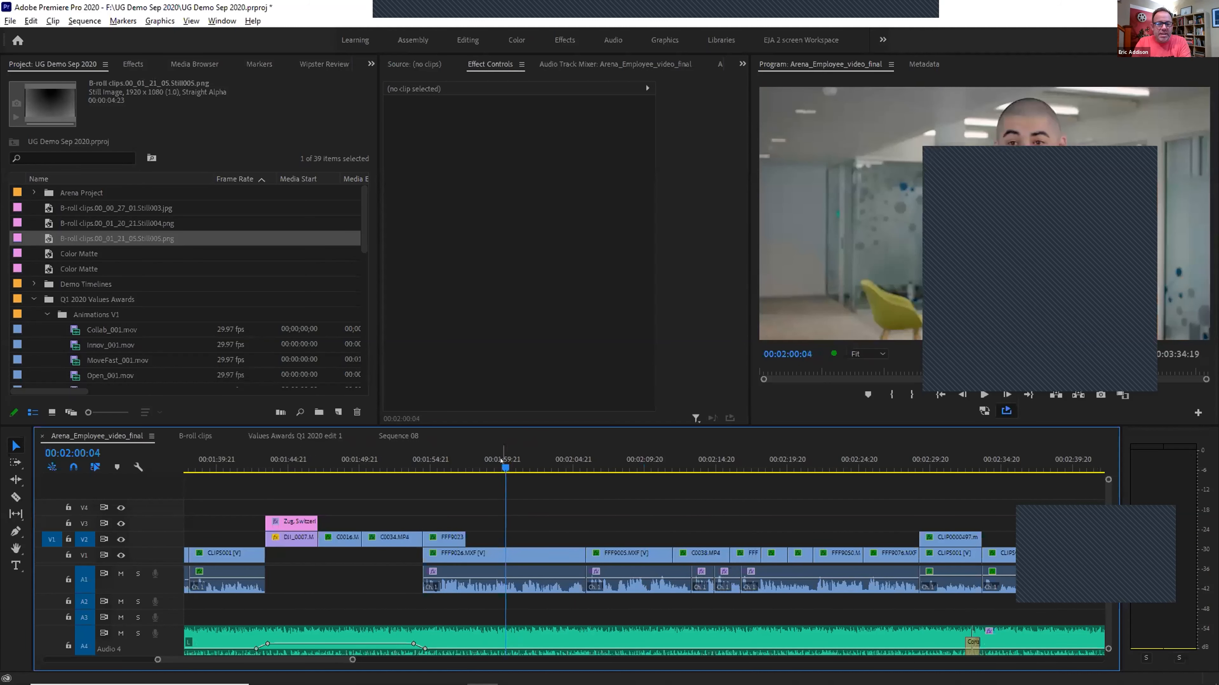
{"action": "left_click", "coordinate": [490, 461]}
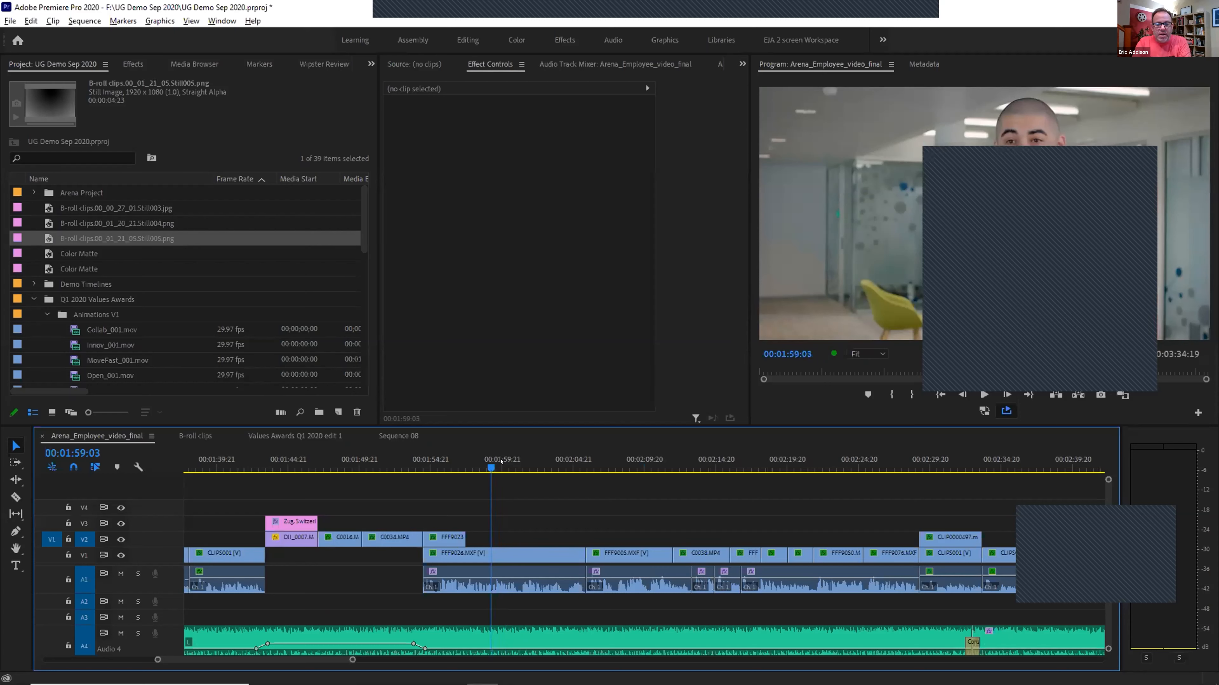
{"action": "key", "text": "equal"}
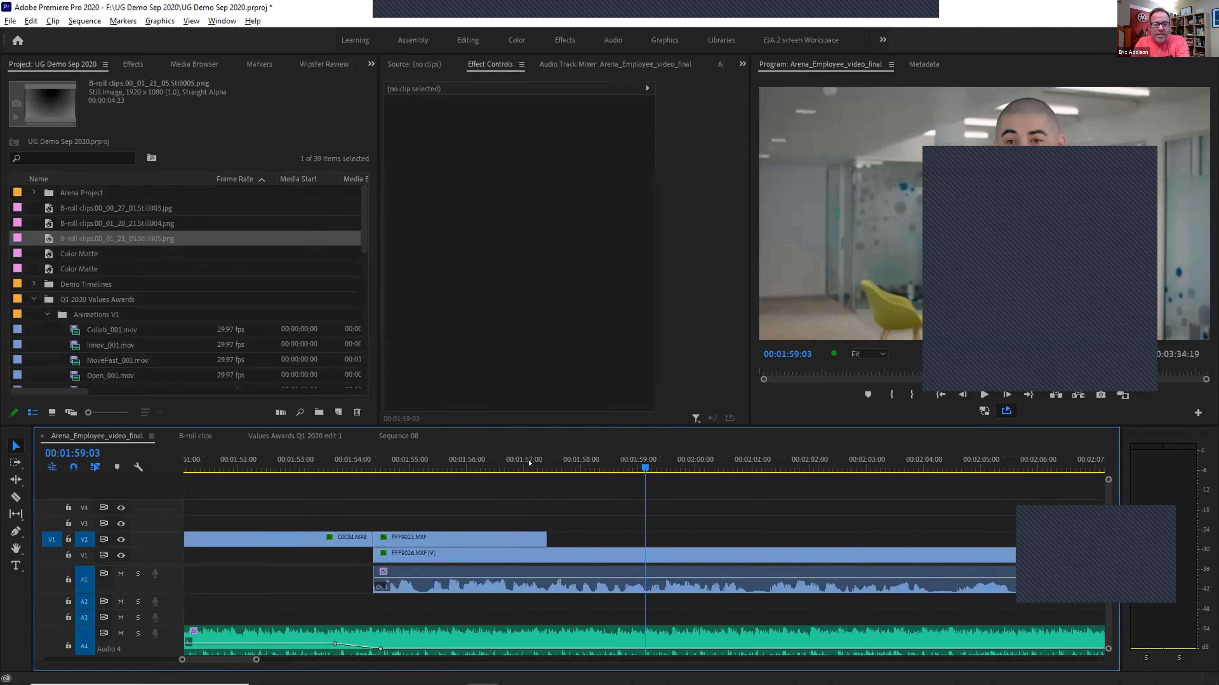
{"action": "key", "text": "ctrl+s"}
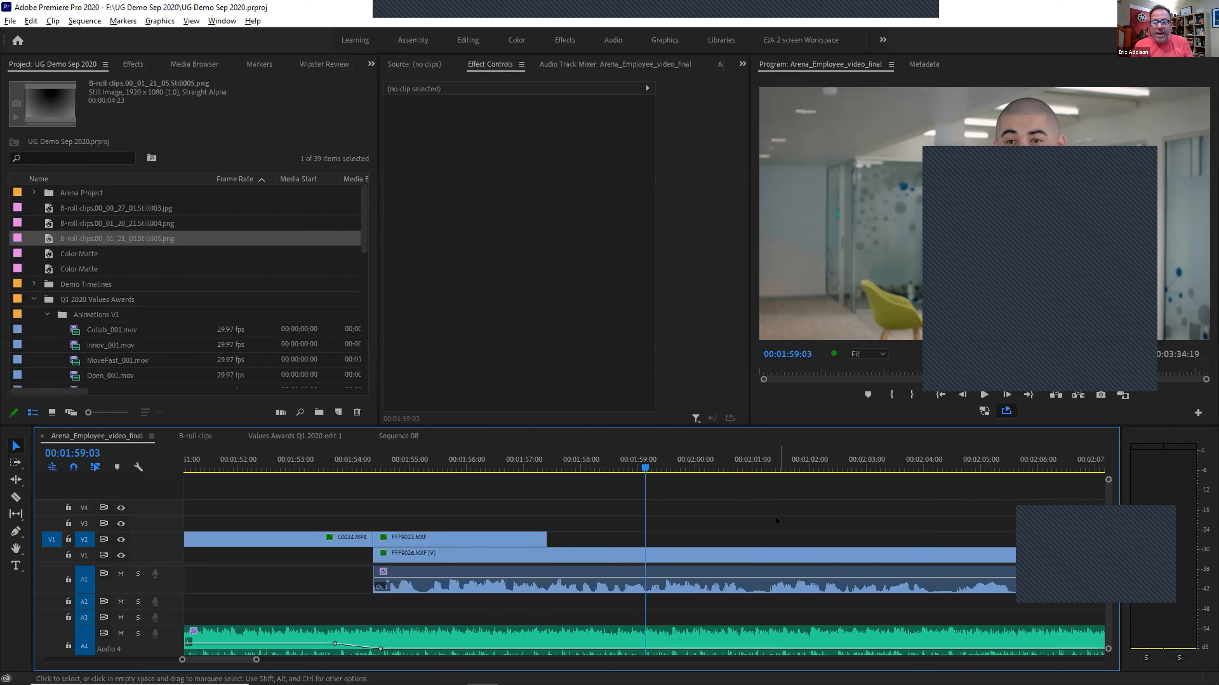
Zoom out and move the playhead to the cut near 00:00:12:09
{"action": "key", "text": "minus"}
{"action": "left_click", "coordinate": [594, 464]}
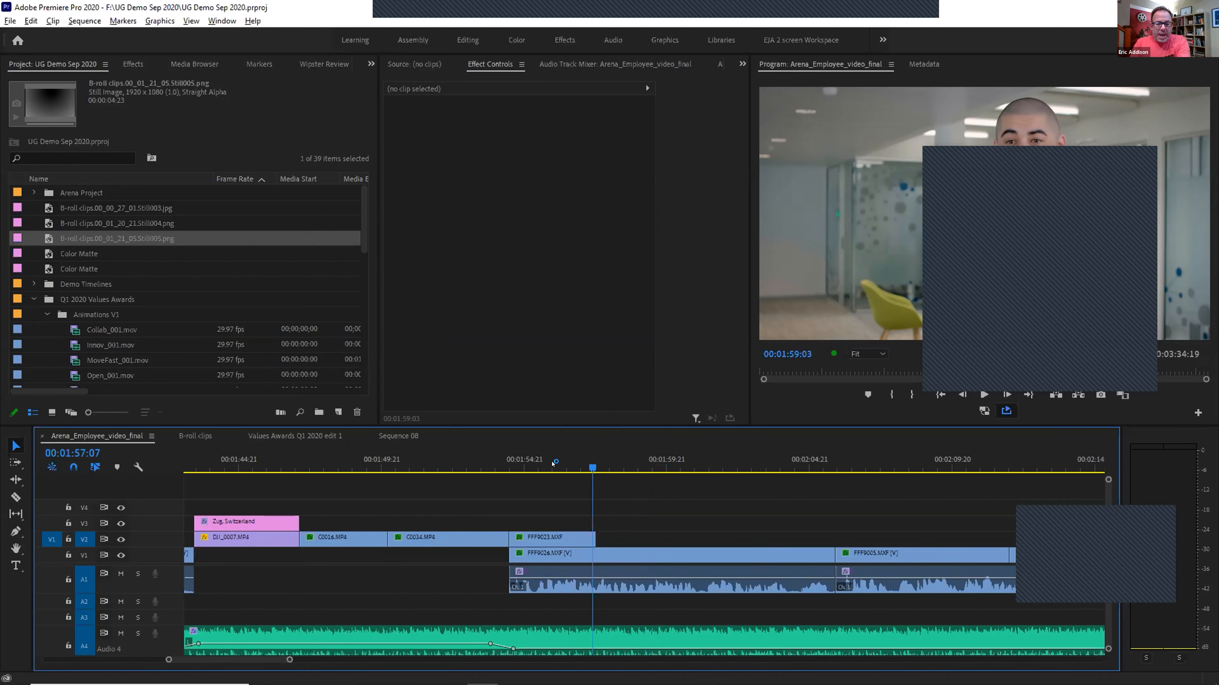
{"action": "key", "text": "minus"}
{"action": "key", "text": "minus"}
{"action": "left_click", "coordinate": [217, 457]}
{"action": "key", "text": "equal"}
{"action": "key", "text": "equal"}
{"action": "key", "text": "equal"}
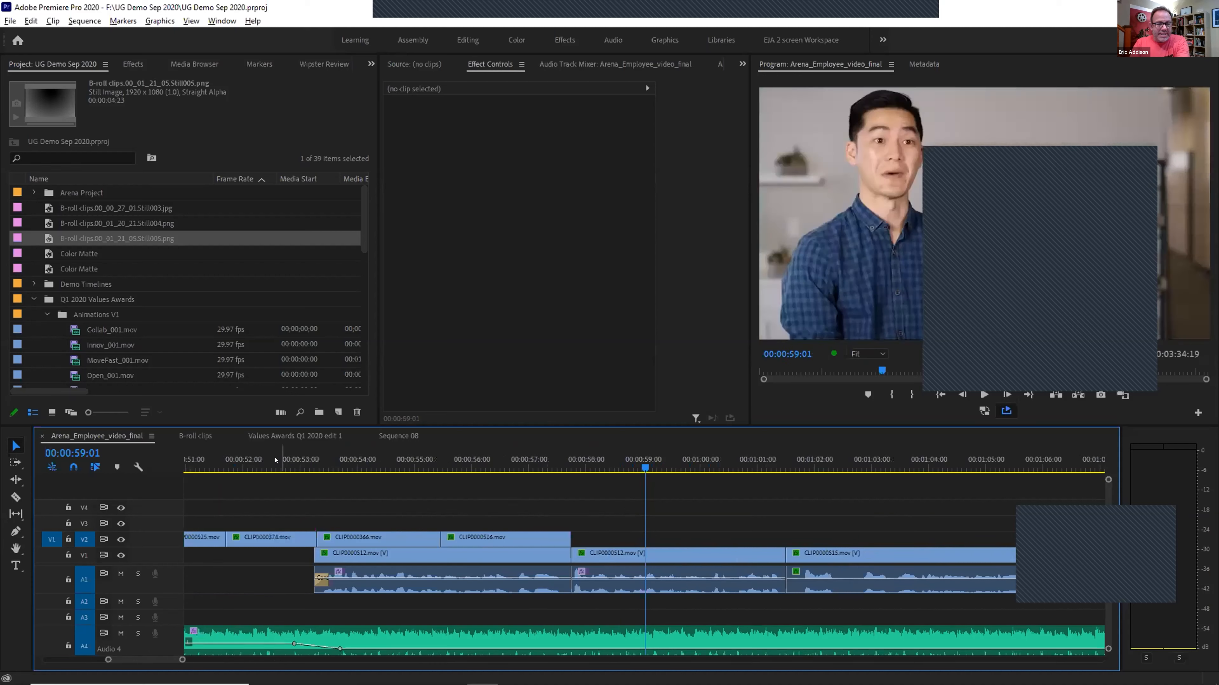
{"action": "key", "text": "minus"}
{"action": "key", "text": "minus"}
{"action": "key", "text": "minus"}
{"action": "left_click_drag", "start_coordinate": [250, 460], "coordinate": [273, 453]}
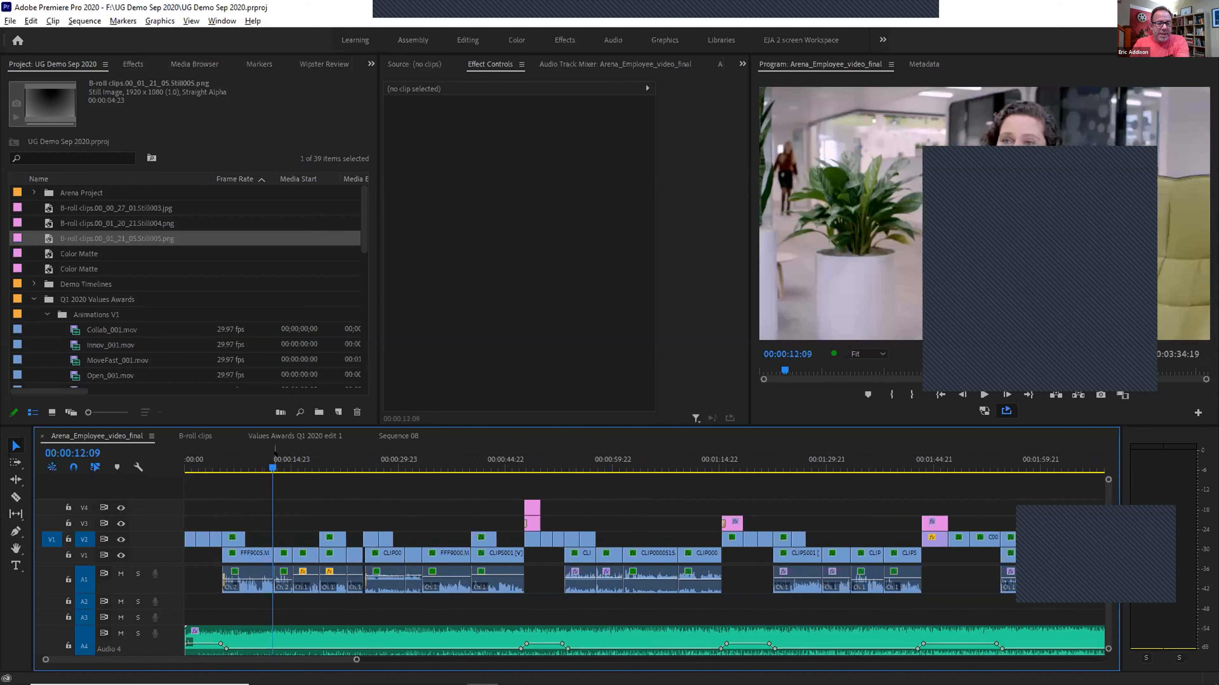
{"action": "key", "text": "equal"}
{"action": "key", "text": "equal"}
{"action": "key", "text": "equal"}
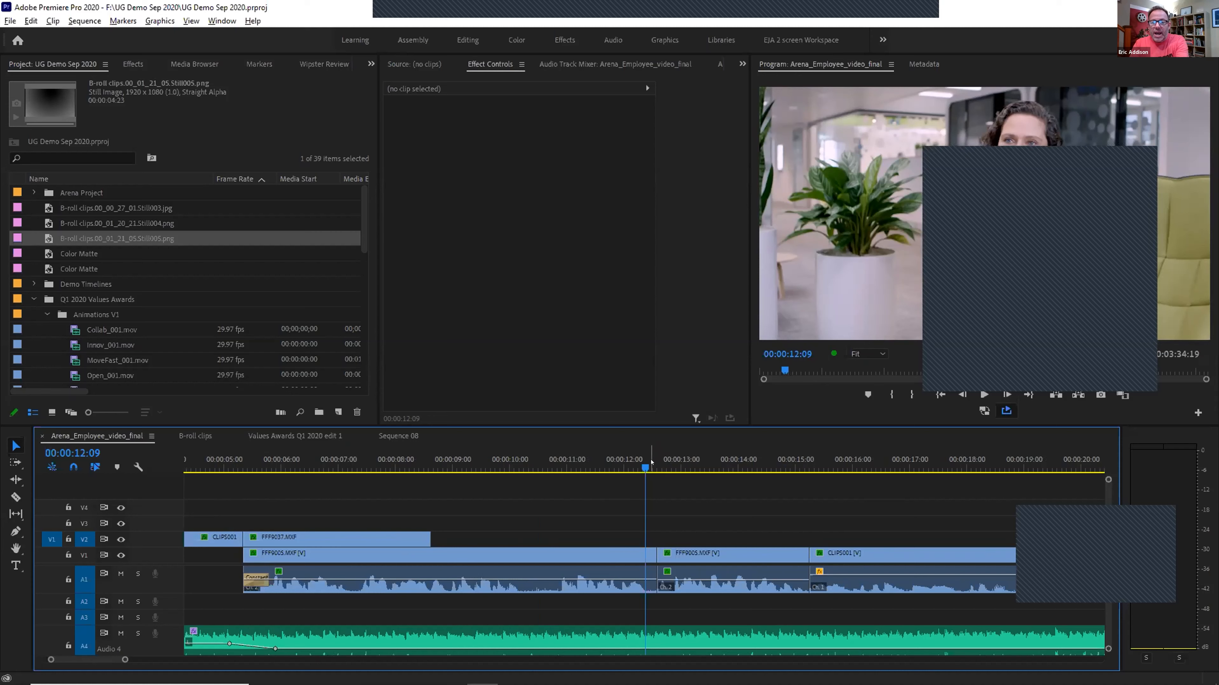
Zoom in and play across the FFP9005.MXF cut at 00:00:12, then open the timeline panel menu
{"action": "key", "text": "equal"}
{"action": "mouse_move", "coordinate": [650, 465]}
{"action": "left_mouse_down"}
{"action": "mouse_move", "coordinate": [674, 464]}
{"action": "mouse_move", "coordinate": [663, 464]}
{"action": "left_mouse_up"}
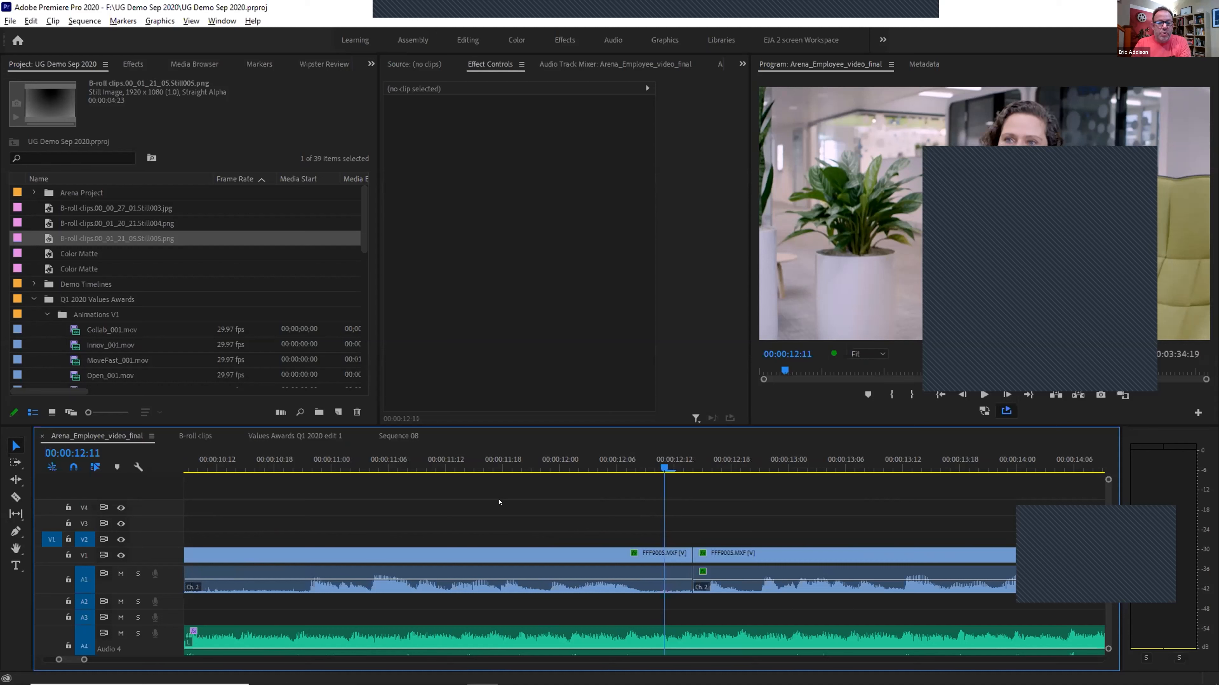
{"action": "left_click", "coordinate": [644, 464]}
{"action": "key", "text": "equal"}
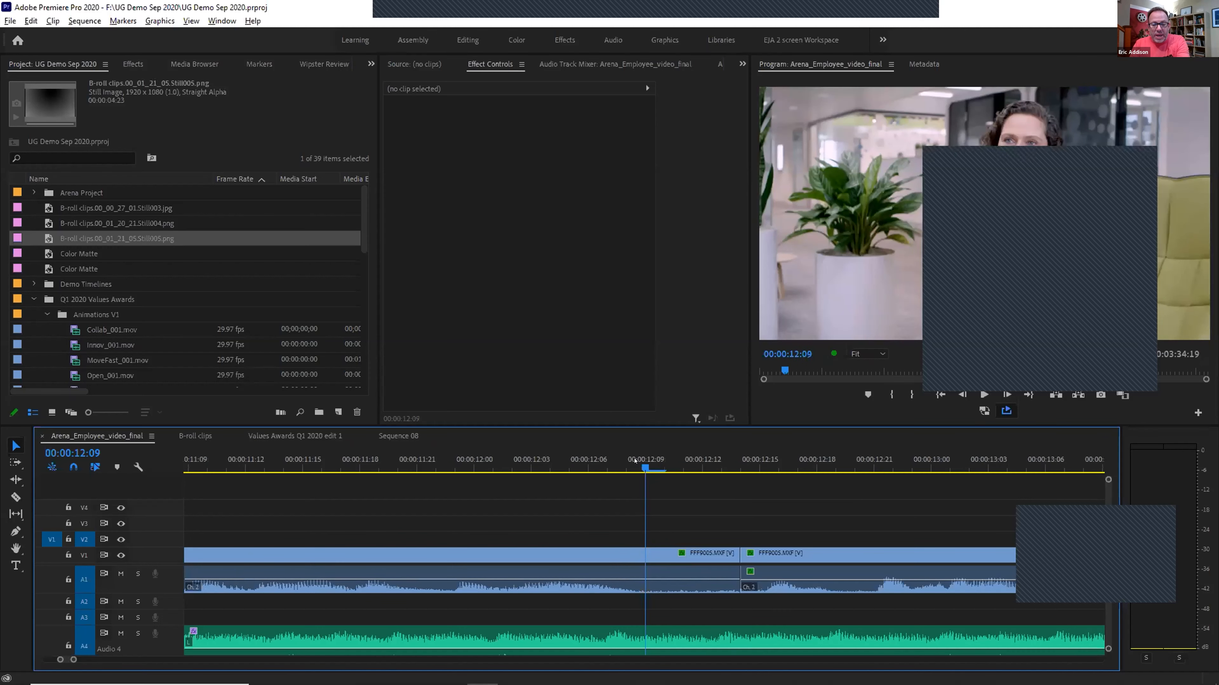
{"action": "key", "text": "space"}
{"action": "key", "text": "space"}
{"action": "left_click_drag", "start_coordinate": [667, 463], "coordinate": [589, 465]}
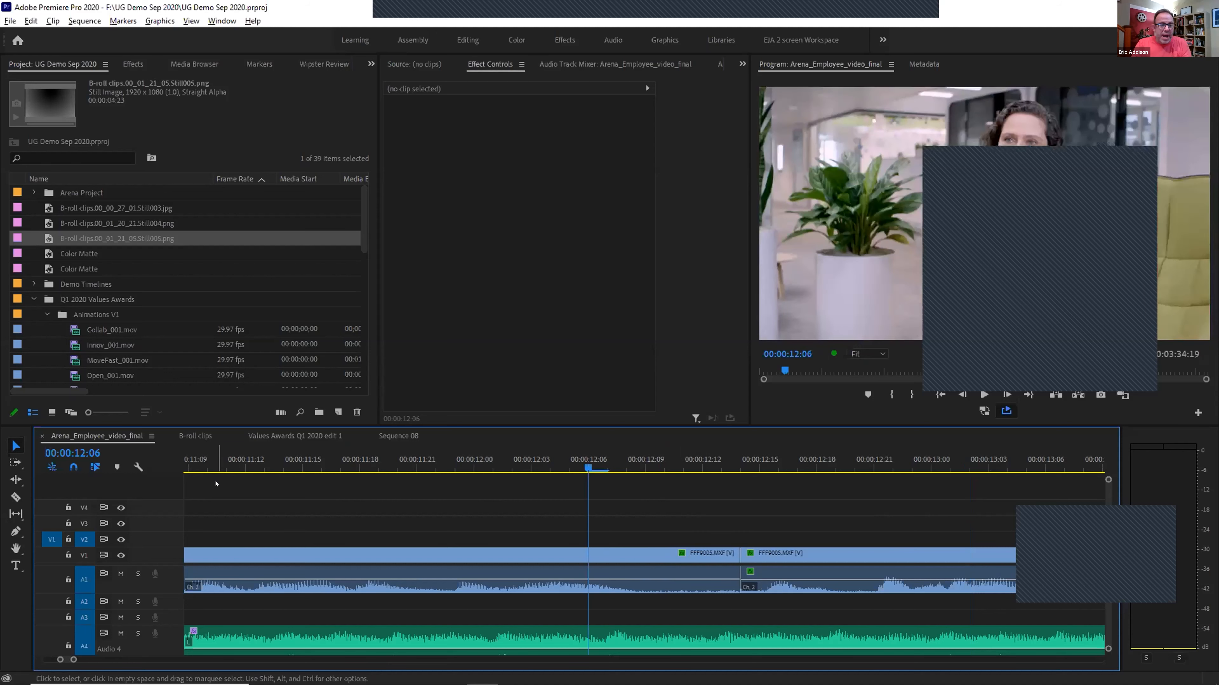
{"action": "left_click", "coordinate": [150, 435]}
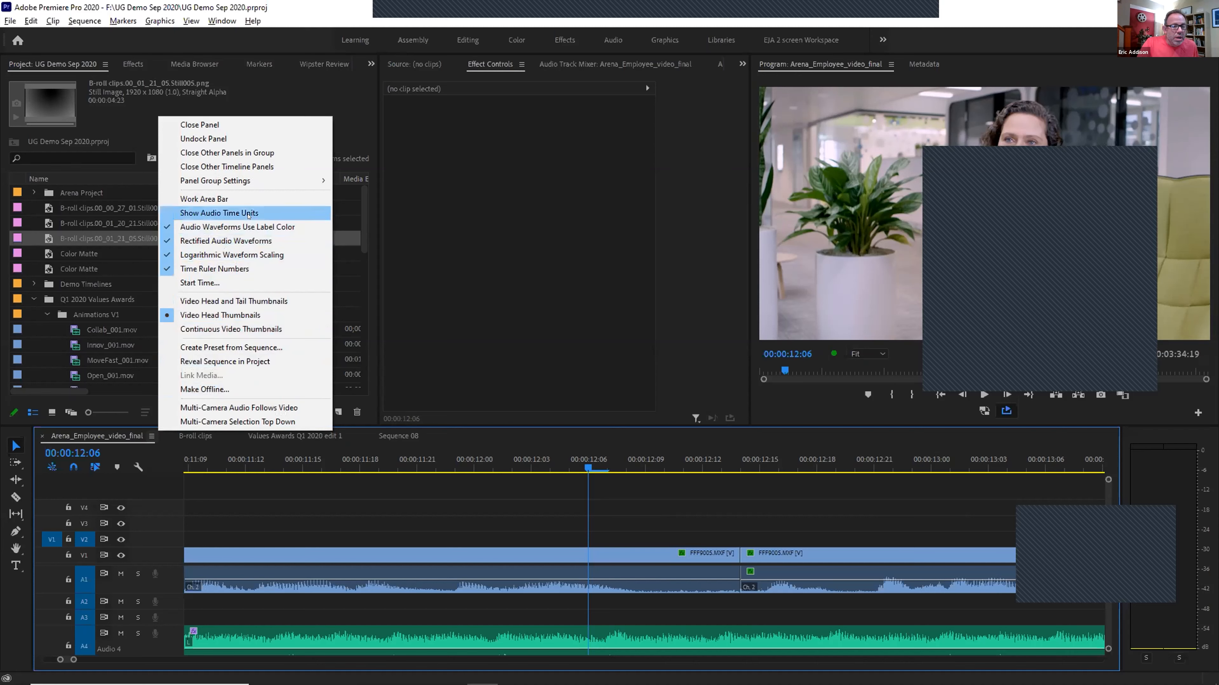
Turn on audio time units and scrub the 12-second cut sample by sample
{"action": "left_click", "coordinate": [216, 211]}
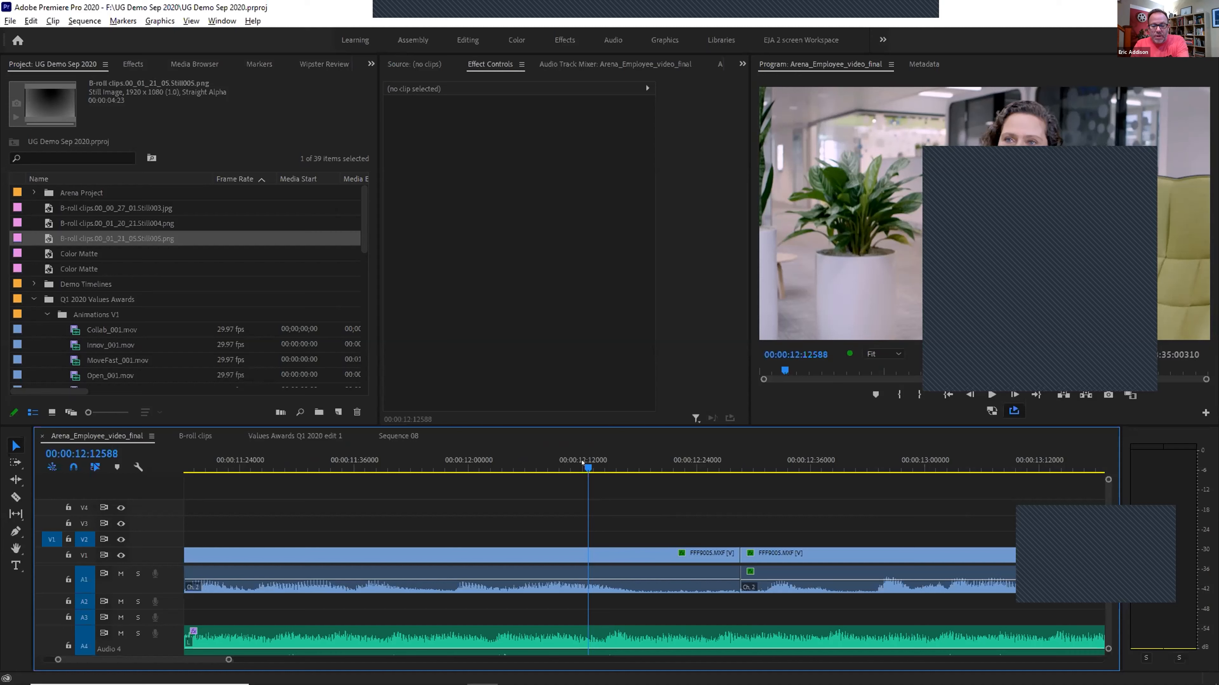
{"action": "key", "text": "="}
{"action": "key", "text": "="}
{"action": "key", "text": "="}
{"action": "key", "text": "="}
{"action": "key", "text": "="}
{"action": "key", "text": "="}
{"action": "key", "text": "="}
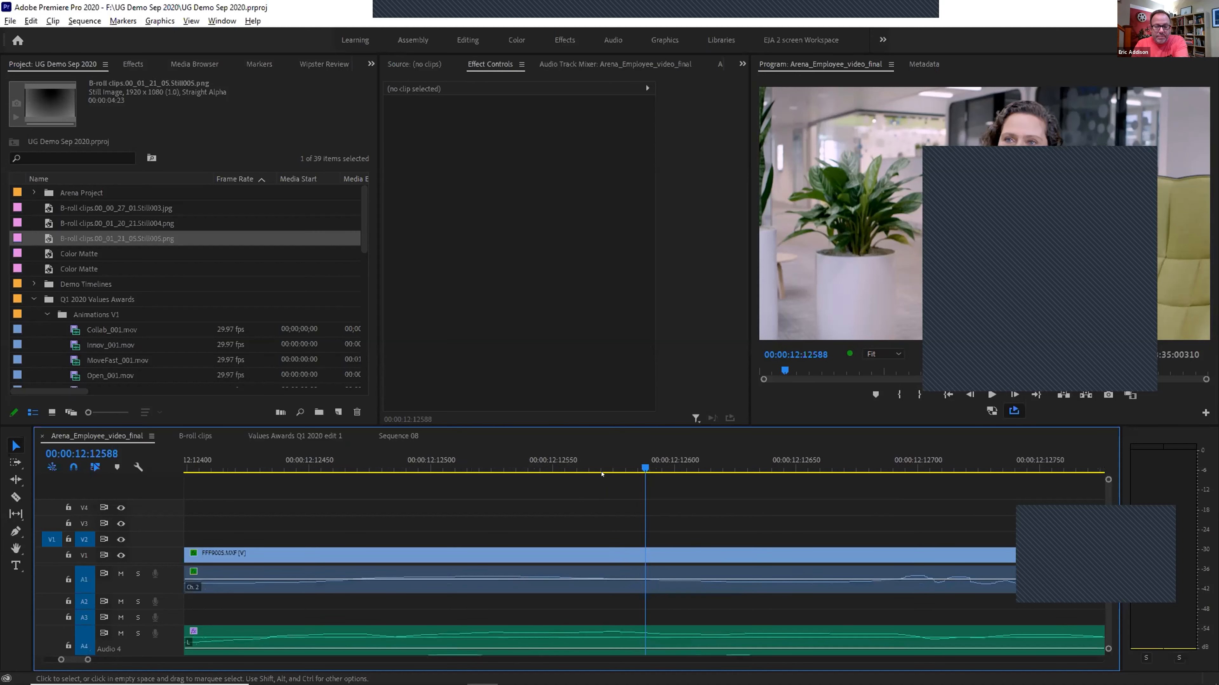
{"action": "left_click_drag", "start_coordinate": [681, 468], "coordinate": [836, 454]}
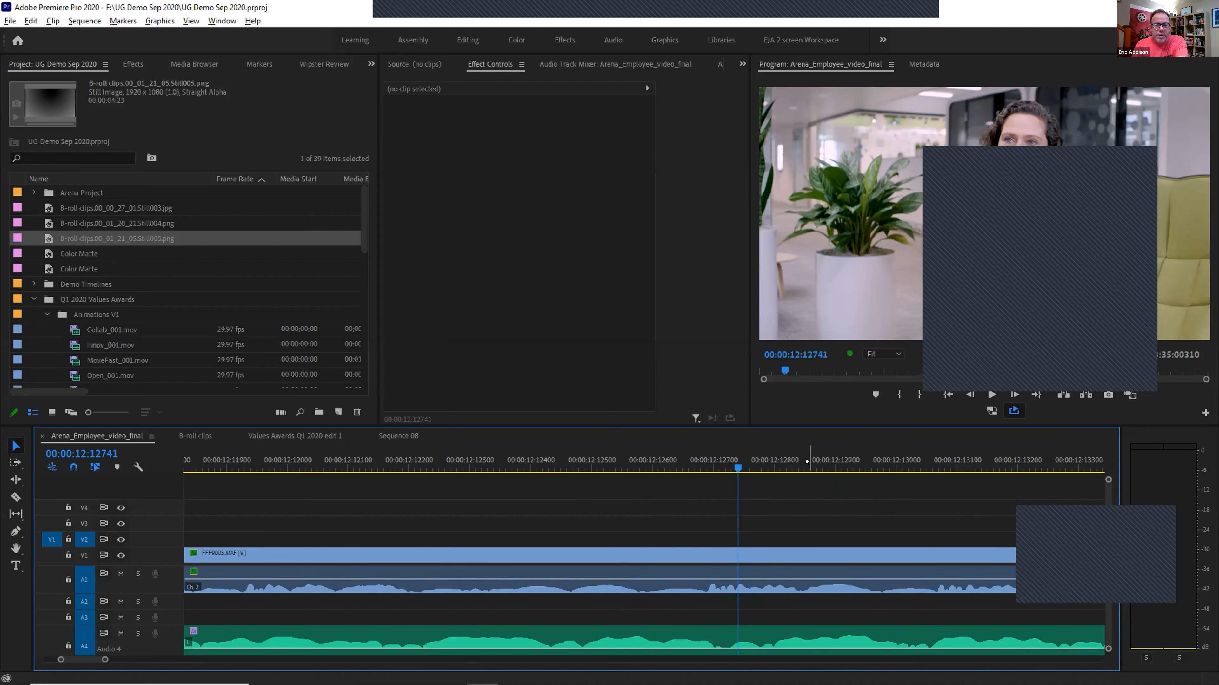
{"action": "scroll", "coordinate": [773, 461], "scroll_direction": "up", "scroll_amount": 3}
{"action": "mouse_move", "coordinate": [622, 462]}
{"action": "left_mouse_down"}
{"action": "mouse_move", "coordinate": [516, 461]}
{"action": "mouse_move", "coordinate": [767, 461]}
{"action": "mouse_move", "coordinate": [609, 462]}
{"action": "left_mouse_up"}
{"action": "scroll", "coordinate": [549, 454], "scroll_direction": "down", "scroll_amount": 5}
{"action": "scroll", "coordinate": [298, 460], "scroll_direction": "down", "scroll_amount": 3}
{"action": "left_click", "coordinate": [255, 461]}
{"action": "key", "text": "minus"}
{"action": "left_click_drag", "start_coordinate": [256, 462], "coordinate": [182, 462]}
{"action": "key", "text": "minus"}
{"action": "key", "text": "minus"}
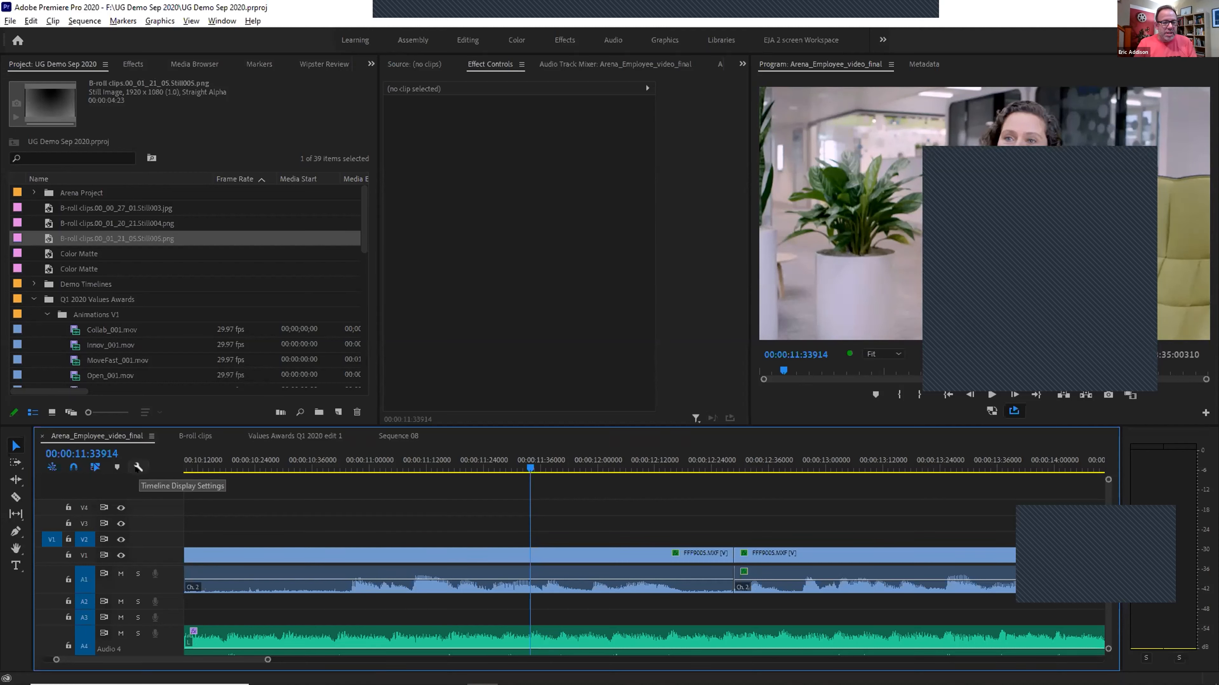
Switch the timeline back to frame timecode and close the panel menu
{"action": "left_click", "coordinate": [152, 436]}
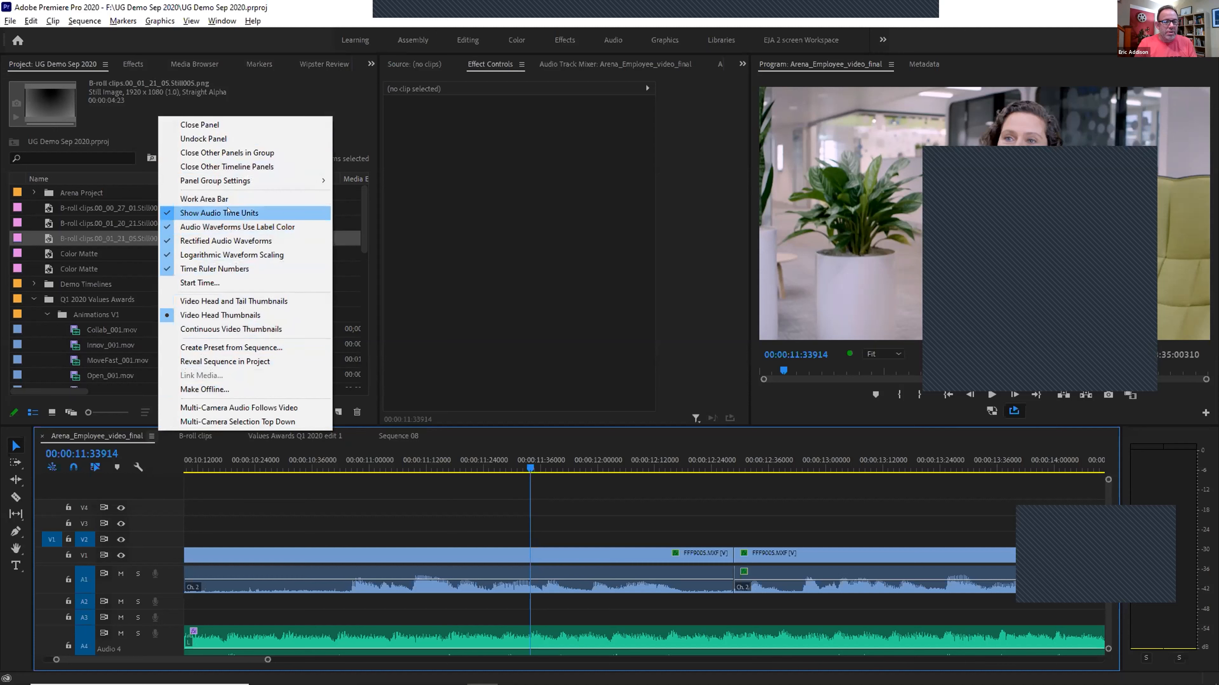
{"action": "left_click", "coordinate": [207, 213]}
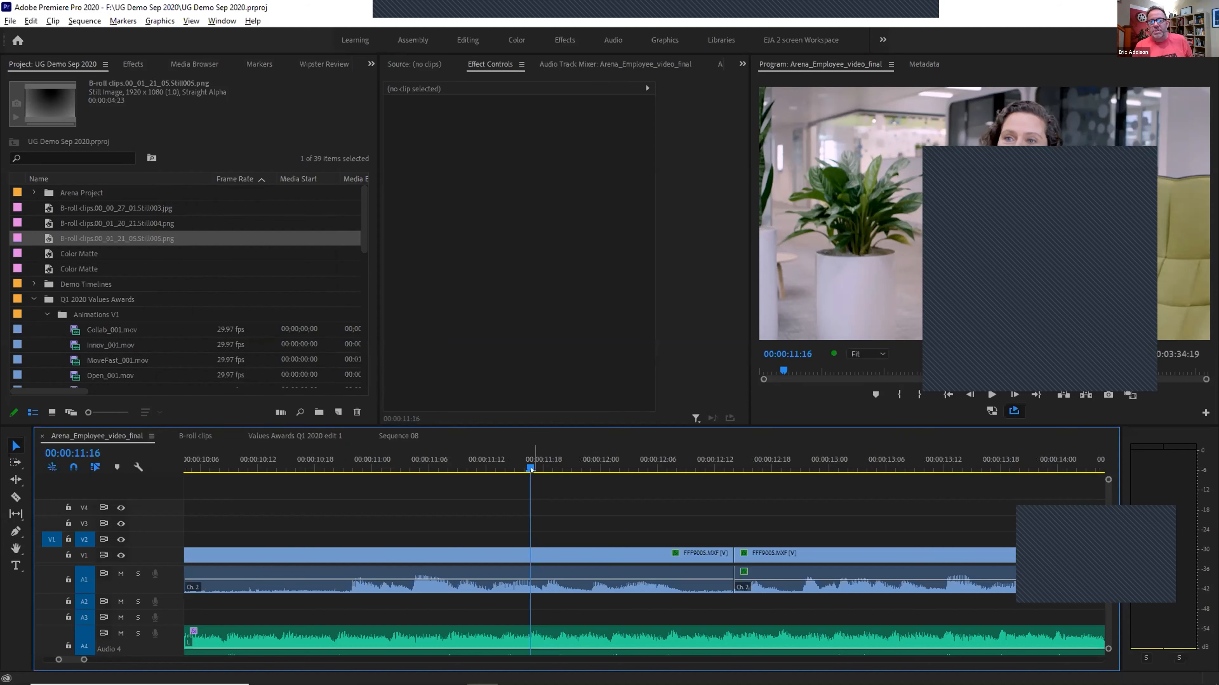
{"action": "left_click", "coordinate": [150, 436]}
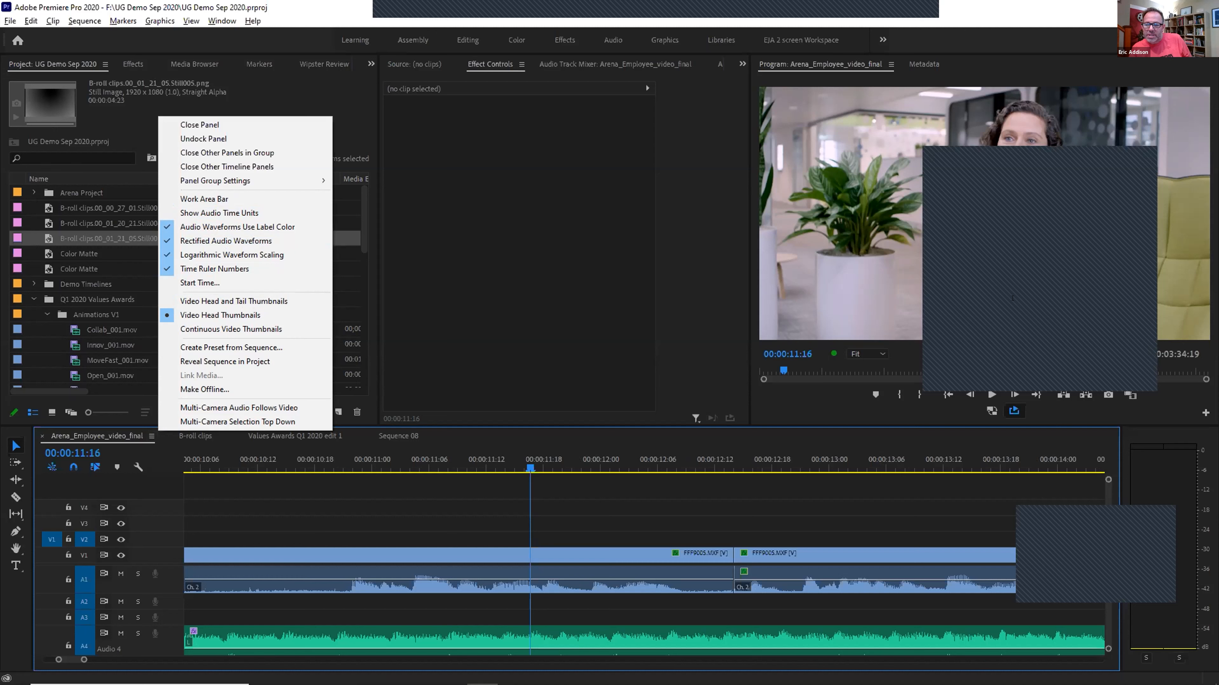
{"action": "left_click", "coordinate": [1028, 149]}
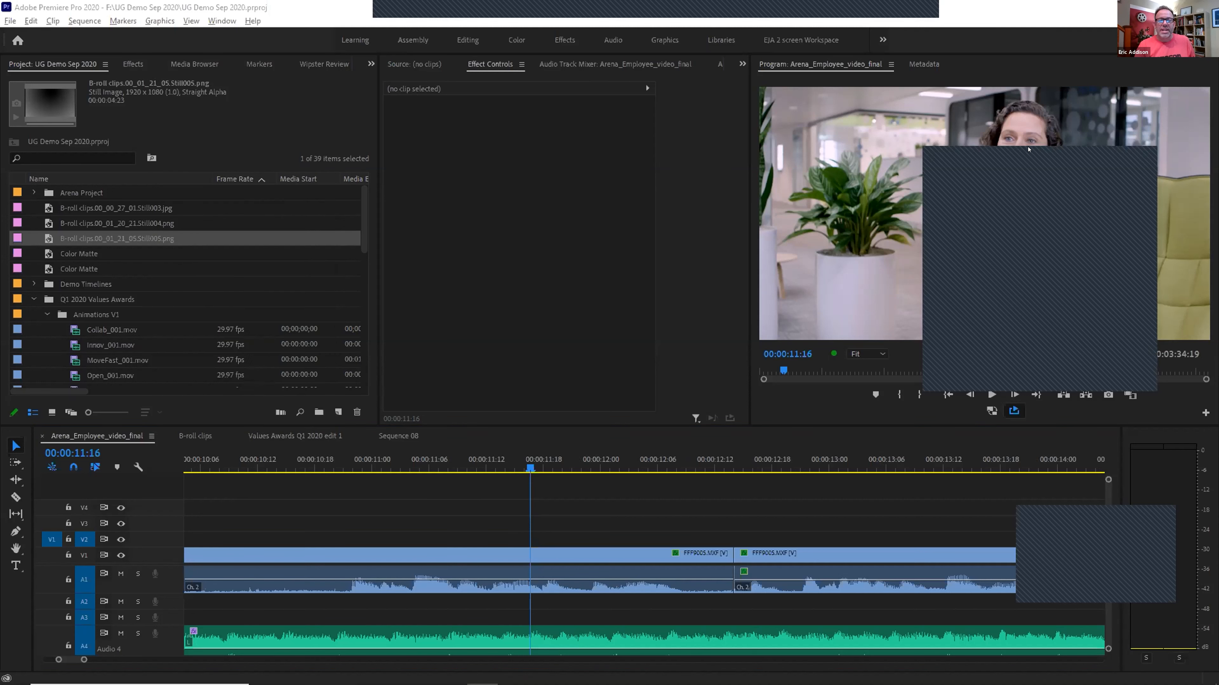
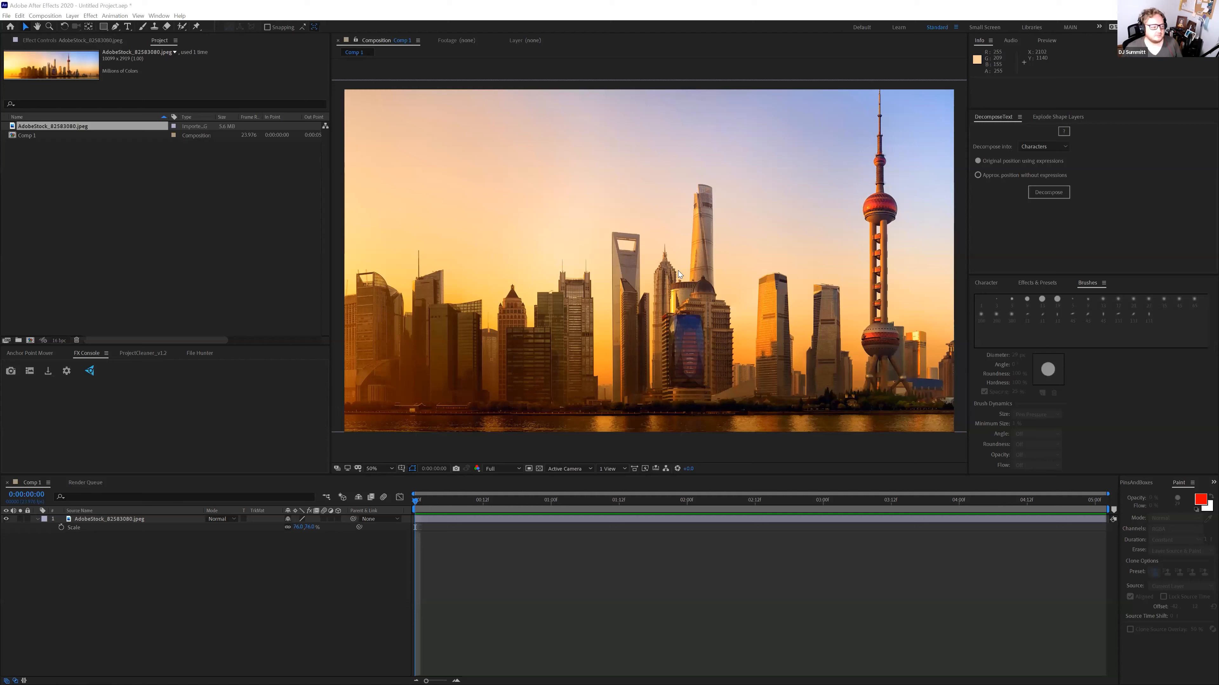
Clear the layer selection and create a new white solid layer
{"action": "left_click", "coordinate": [679, 275]}
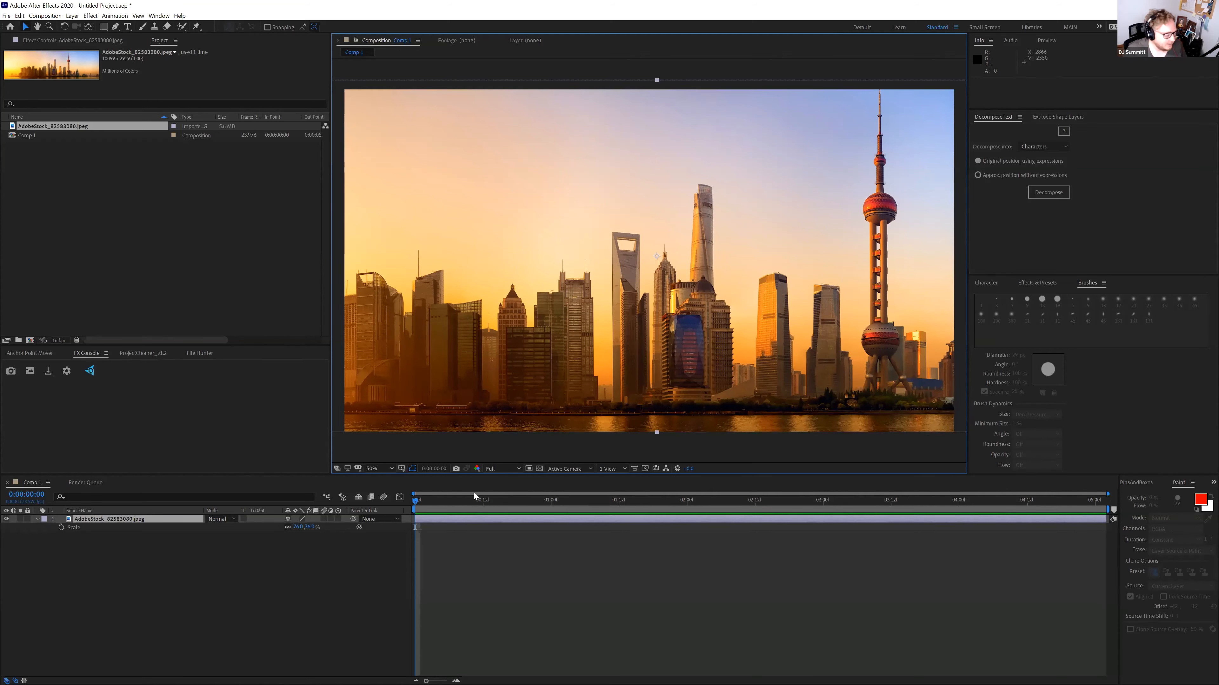
{"action": "left_click", "coordinate": [158, 206]}
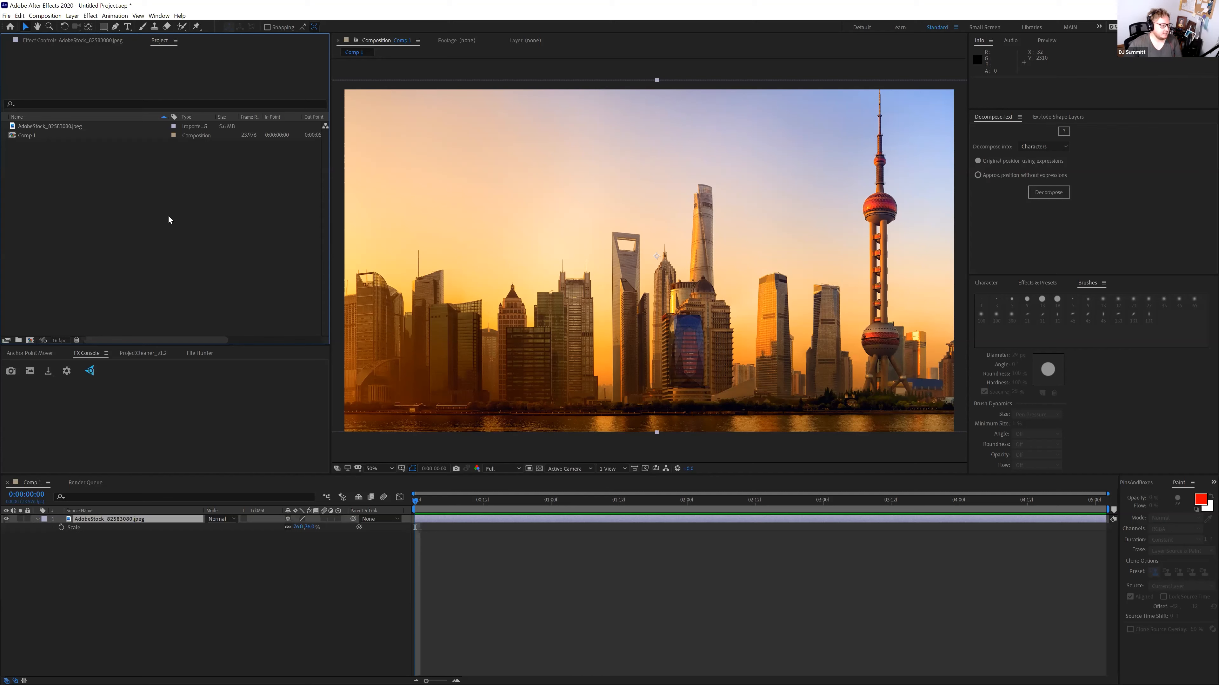
{"action": "left_click", "coordinate": [145, 568]}
{"action": "key", "text": "ctrl+y"}
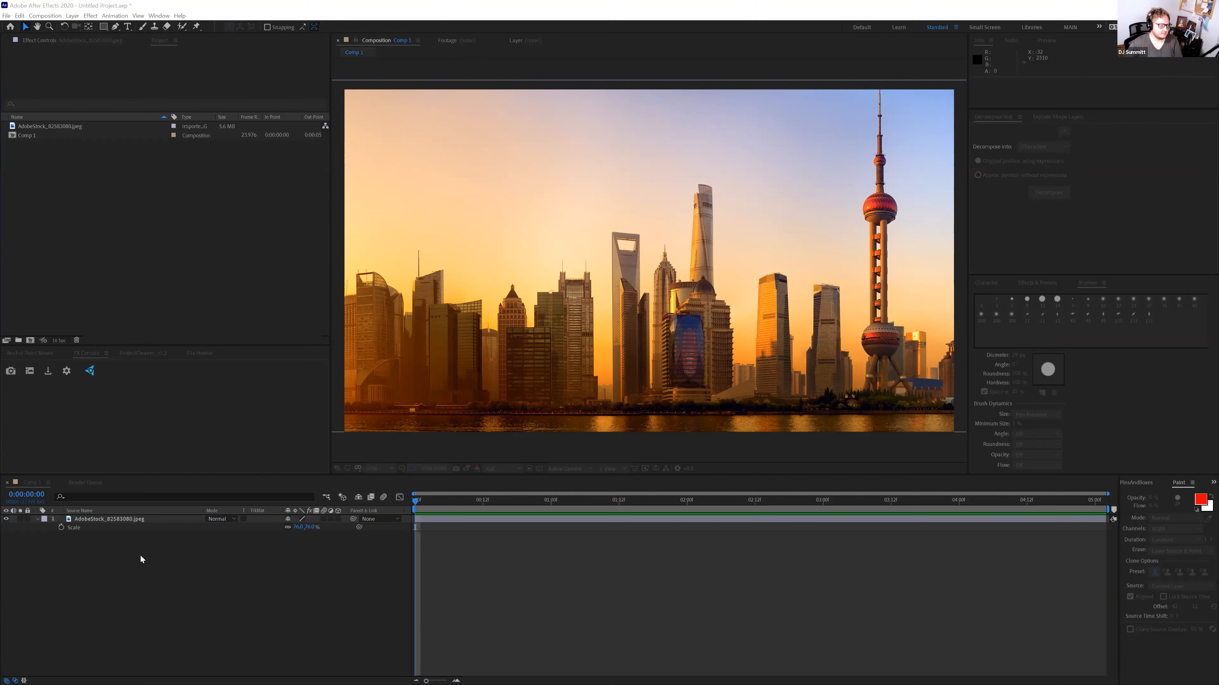
{"action": "key", "text": "Return"}
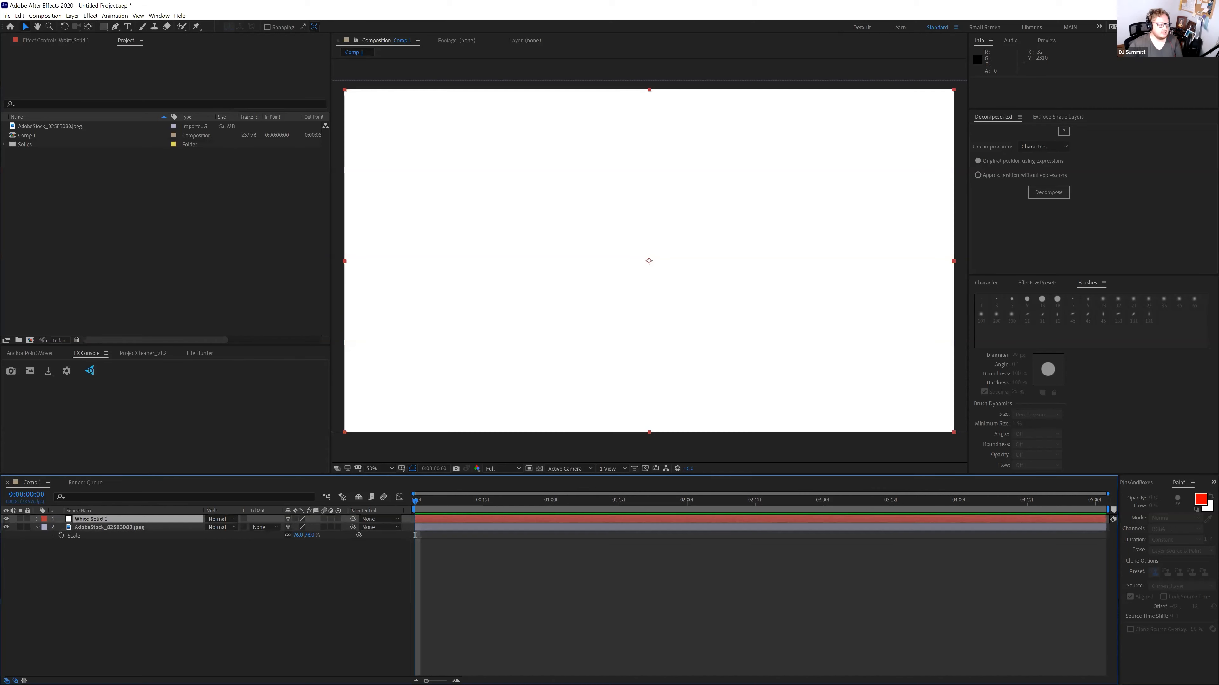
Apply Gradient Ramp to the solid, drag its points into a horizontal black-to-white ramp, then hide it
{"action": "key", "text": "ctrl+space"}
{"action": "type", "text": "gradient"}
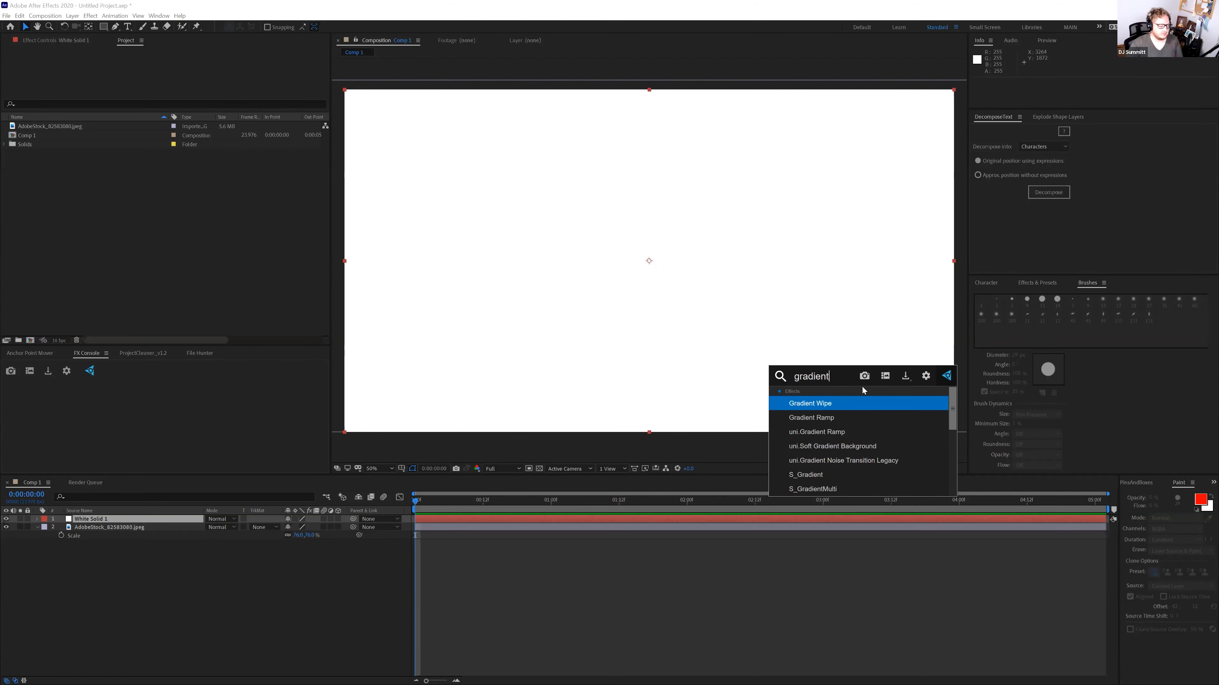
{"action": "key", "text": "Down"}
{"action": "key", "text": "Return"}
{"action": "left_click", "coordinate": [177, 68]}
{"action": "left_click", "coordinate": [344, 263]}
{"action": "left_click", "coordinate": [177, 85]}
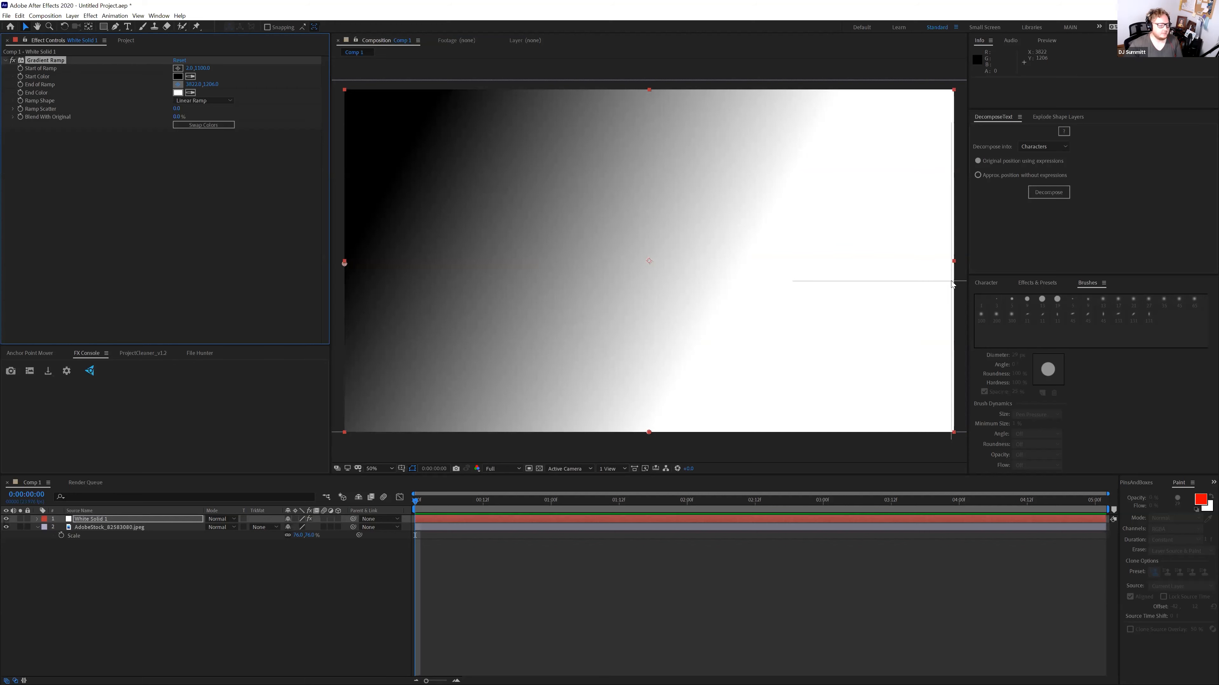
{"action": "left_click", "coordinate": [951, 281]}
{"action": "left_click_drag", "start_coordinate": [951, 280], "coordinate": [885, 279]}
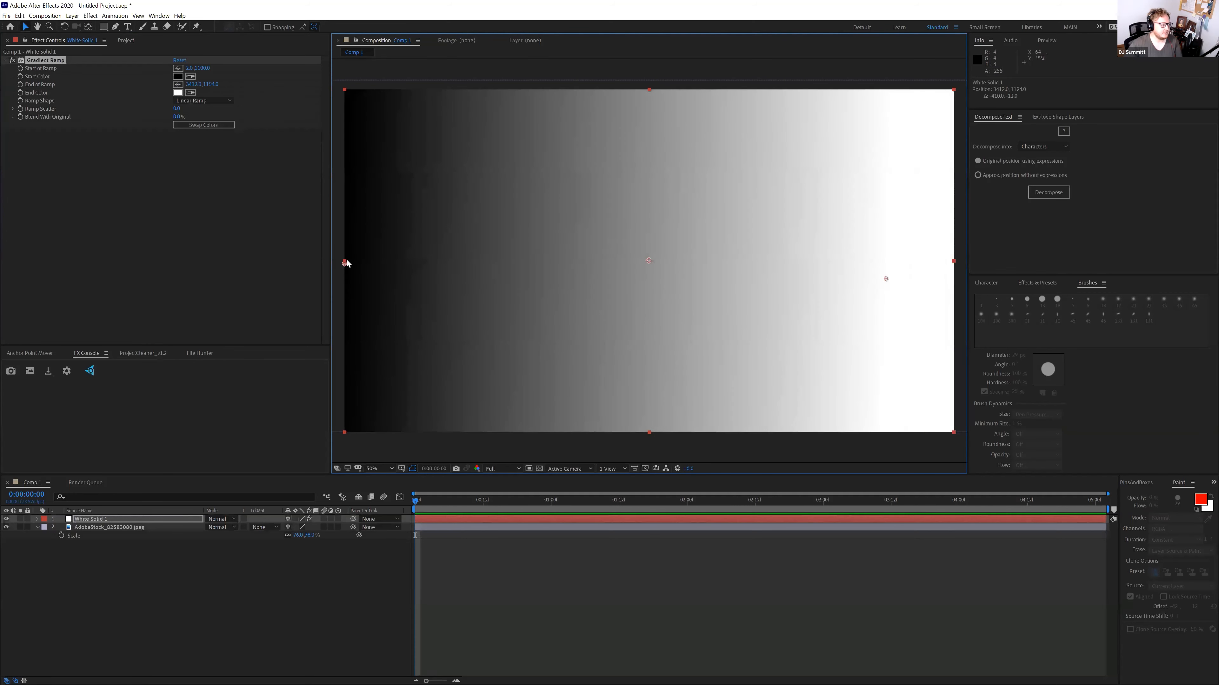
{"action": "left_click_drag", "start_coordinate": [345, 263], "coordinate": [439, 274]}
{"action": "left_click_drag", "start_coordinate": [886, 280], "coordinate": [883, 282]}
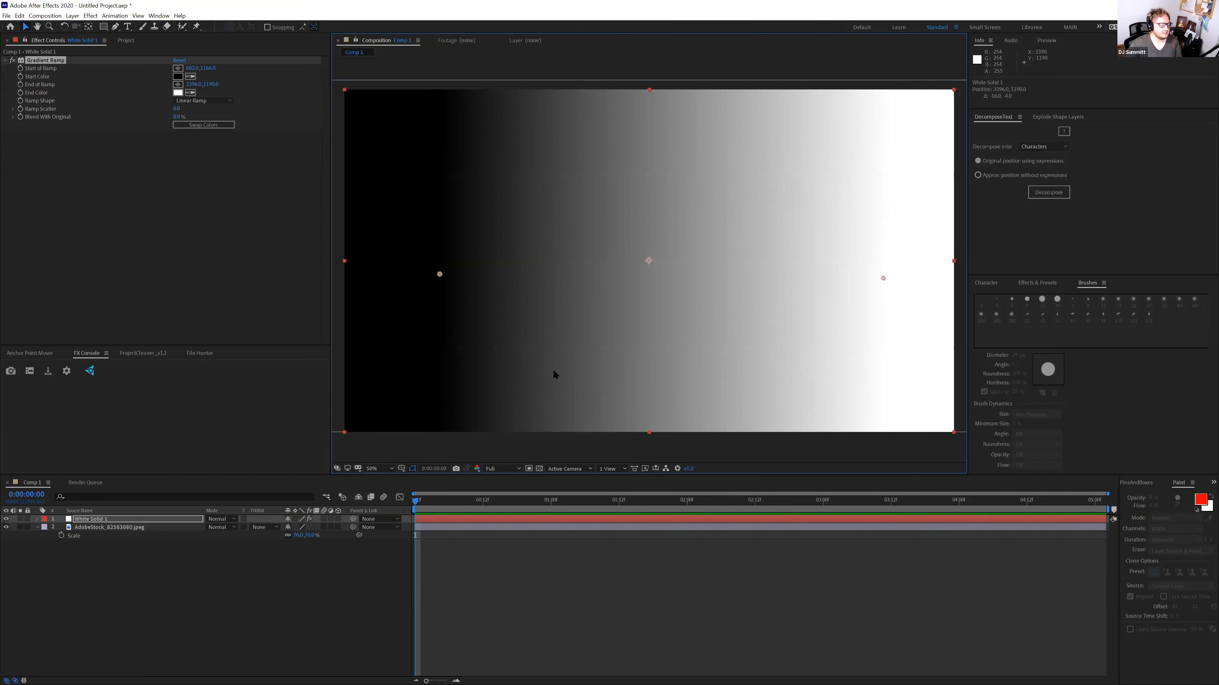
{"action": "left_click", "coordinate": [6, 521]}
{"action": "left_click", "coordinate": [123, 527]}
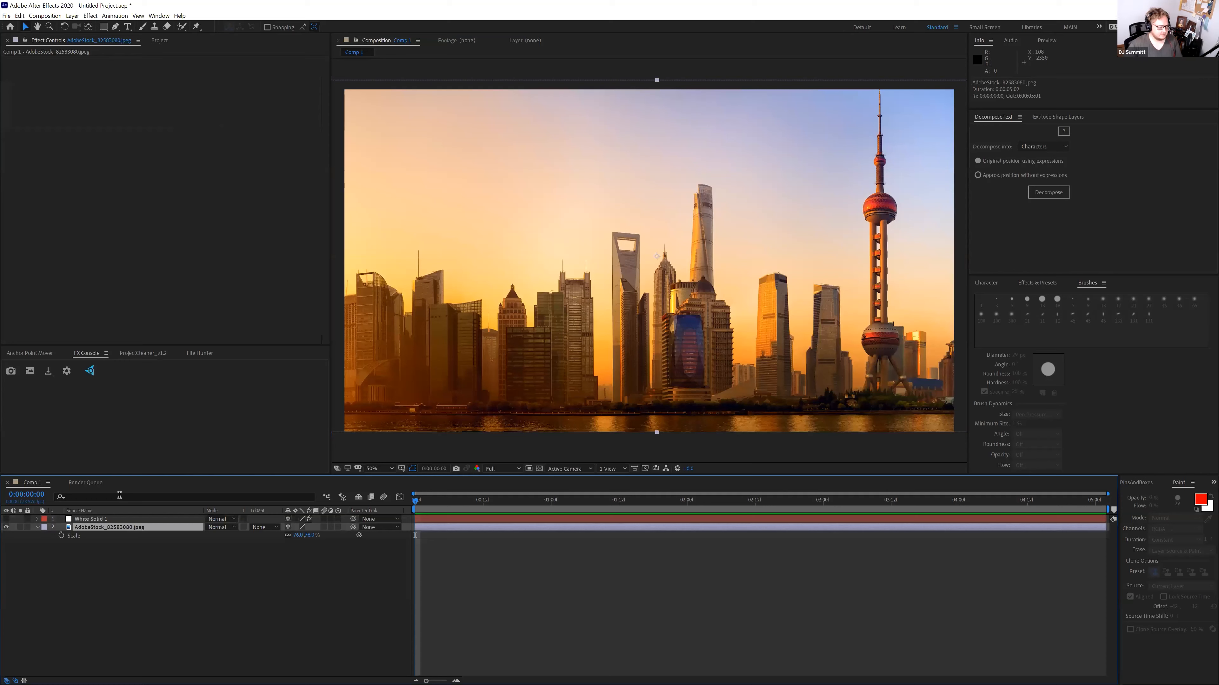
Add Displacement Map to the skyline photo with both channels on Luminance and both max displacements 0
{"action": "key", "text": "ctrl+space"}
{"action": "type", "text": "disp"}
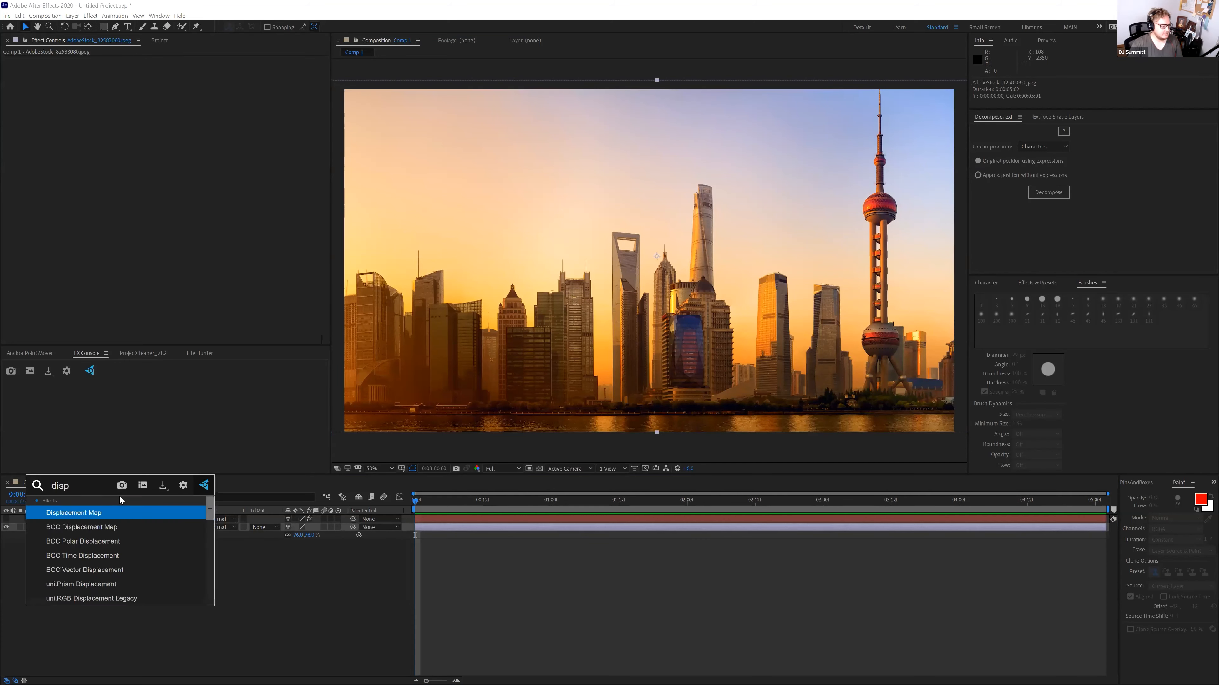
{"action": "left_click", "coordinate": [78, 513]}
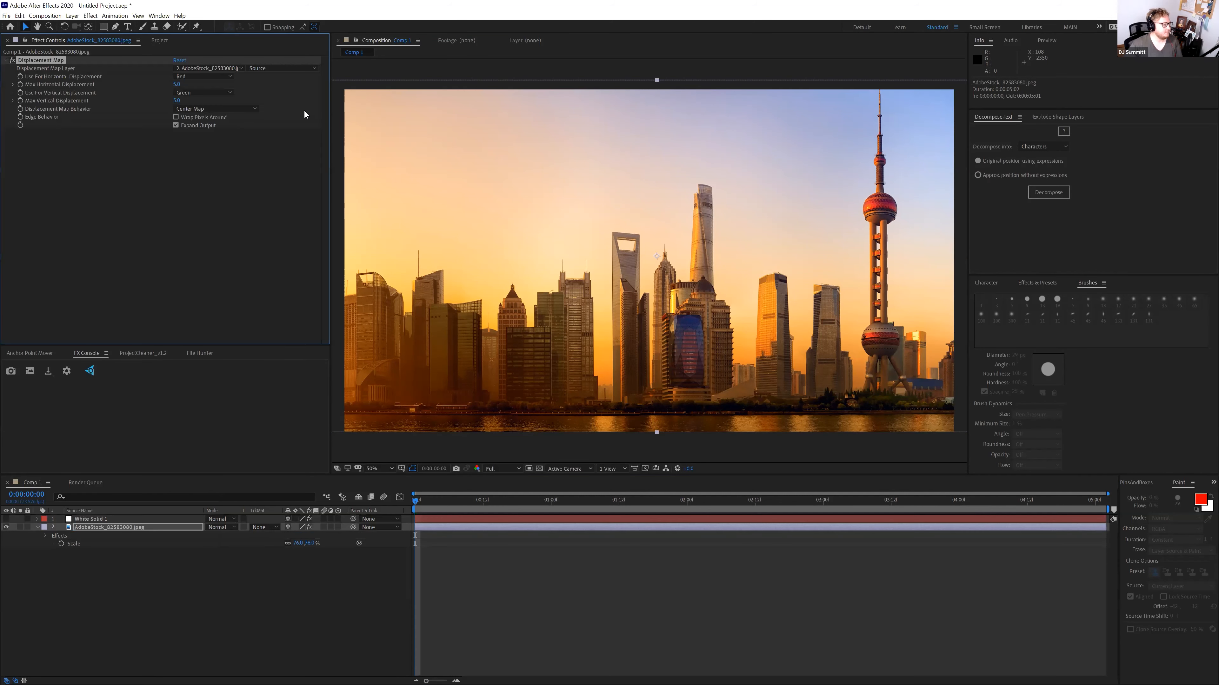
{"action": "left_click", "coordinate": [202, 76]}
{"action": "left_click", "coordinate": [197, 126]}
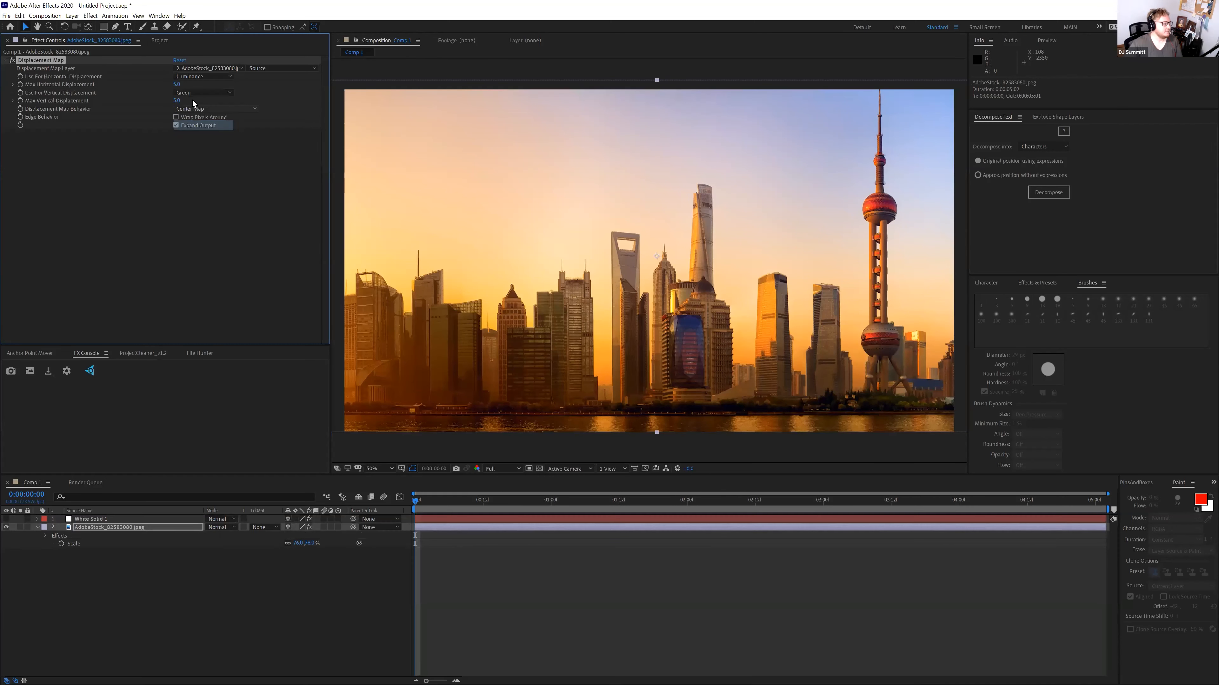
{"action": "left_click", "coordinate": [201, 93]}
{"action": "left_click", "coordinate": [199, 142]}
{"action": "left_click", "coordinate": [177, 101]}
{"action": "type", "text": "0"}
{"action": "left_click", "coordinate": [177, 85]}
{"action": "type", "text": "0"}
{"action": "key", "text": "Return"}
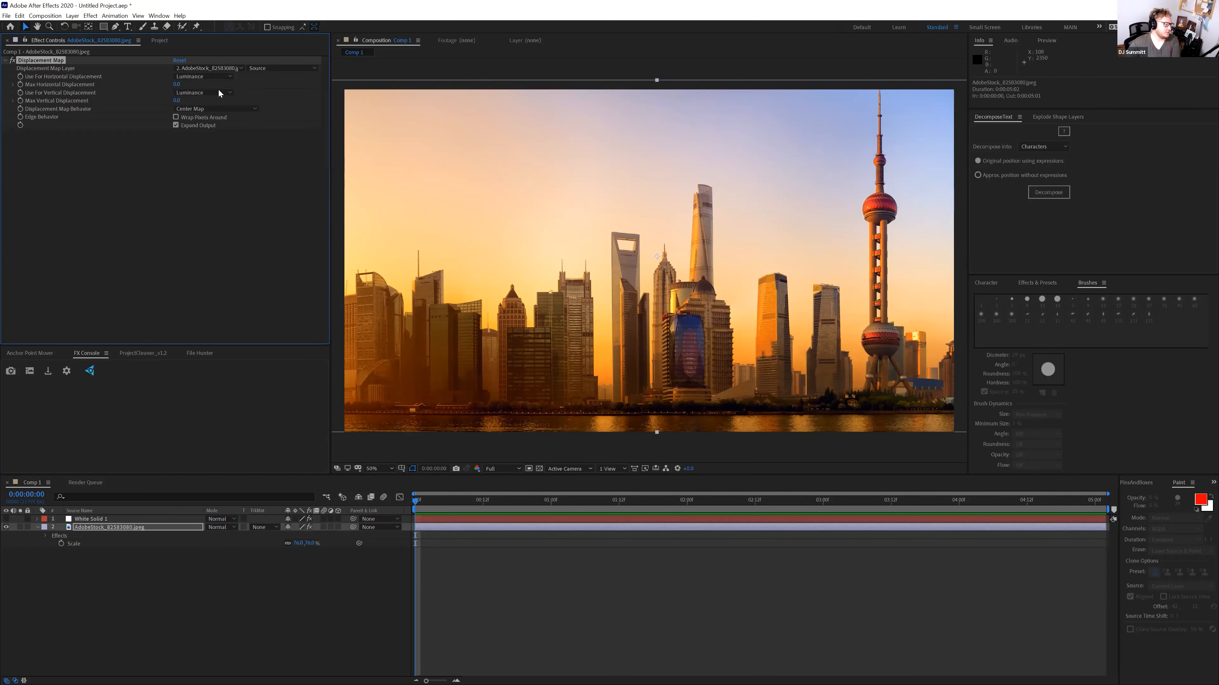
{"action": "left_click", "coordinate": [218, 89]}
{"action": "left_click", "coordinate": [160, 149]}
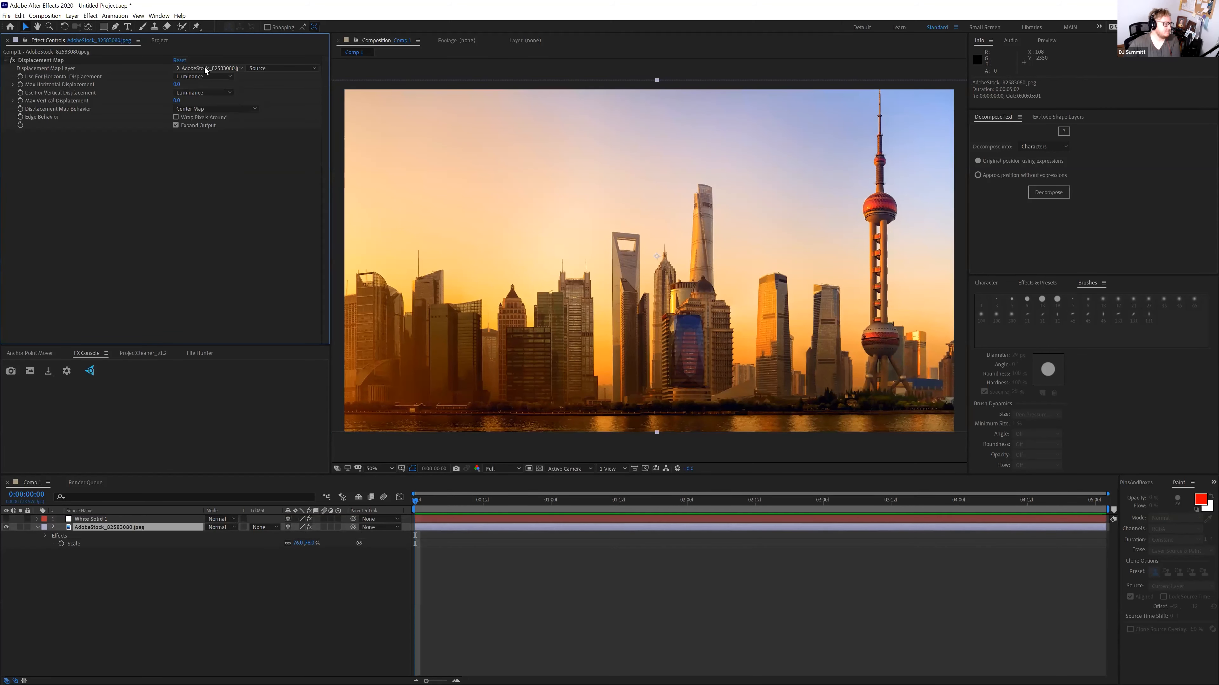
Set the Displacement Map Layer to White Solid 1, using its Effects & Masks
{"action": "left_click", "coordinate": [205, 68]}
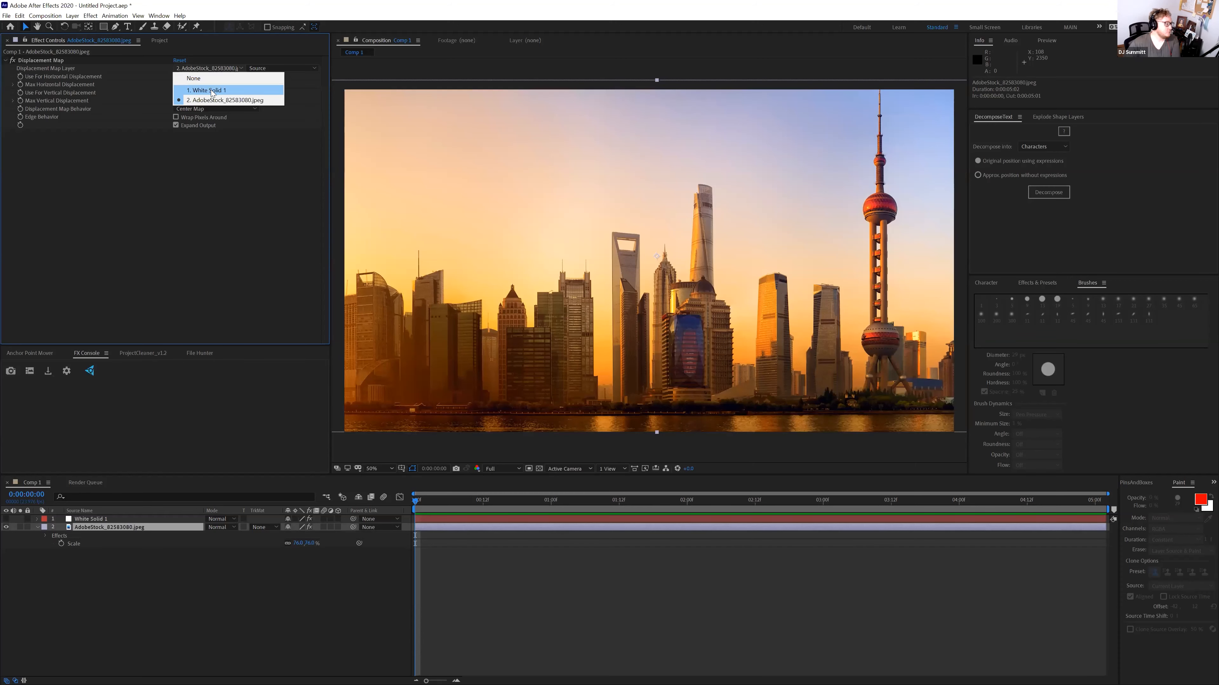
{"action": "key", "text": "Return"}
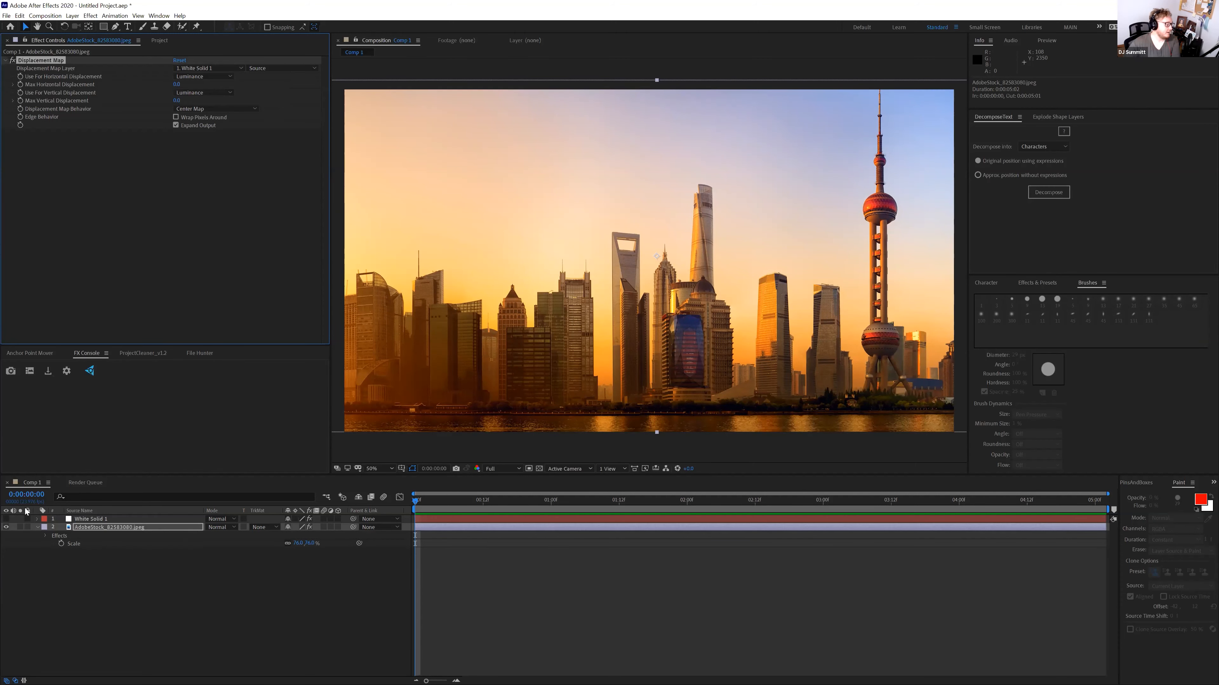
{"action": "left_click", "coordinate": [6, 519]}
{"action": "left_click", "coordinate": [6, 519]}
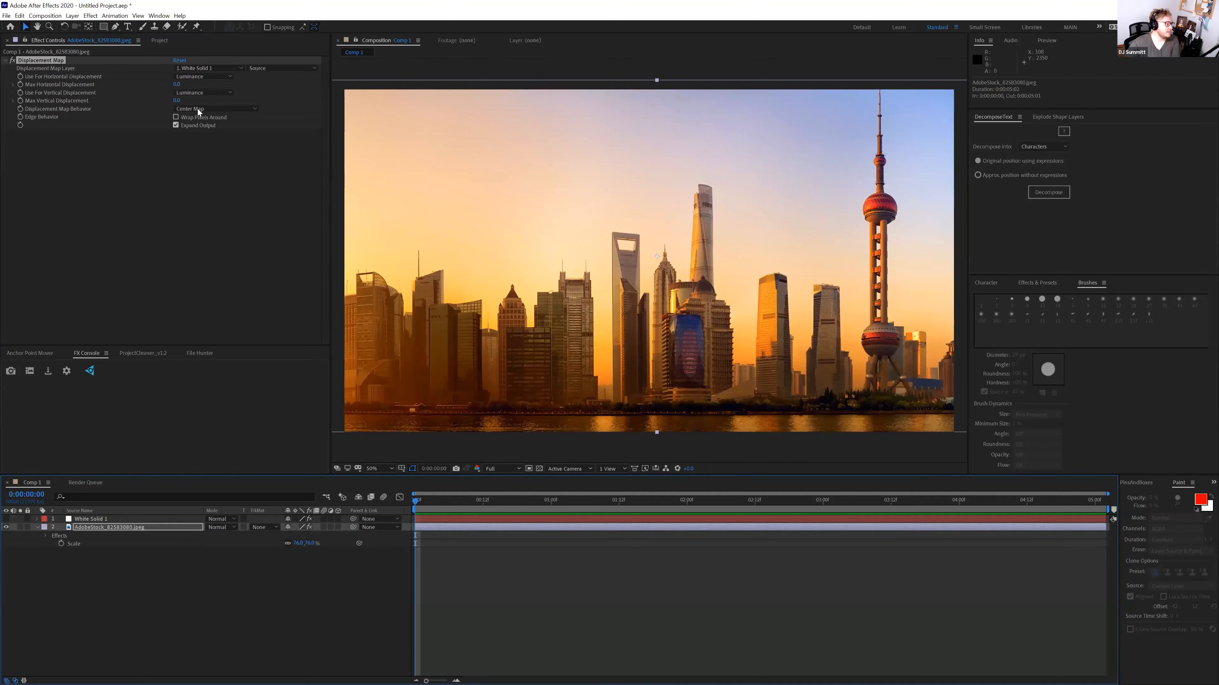
{"action": "left_click", "coordinate": [274, 71]}
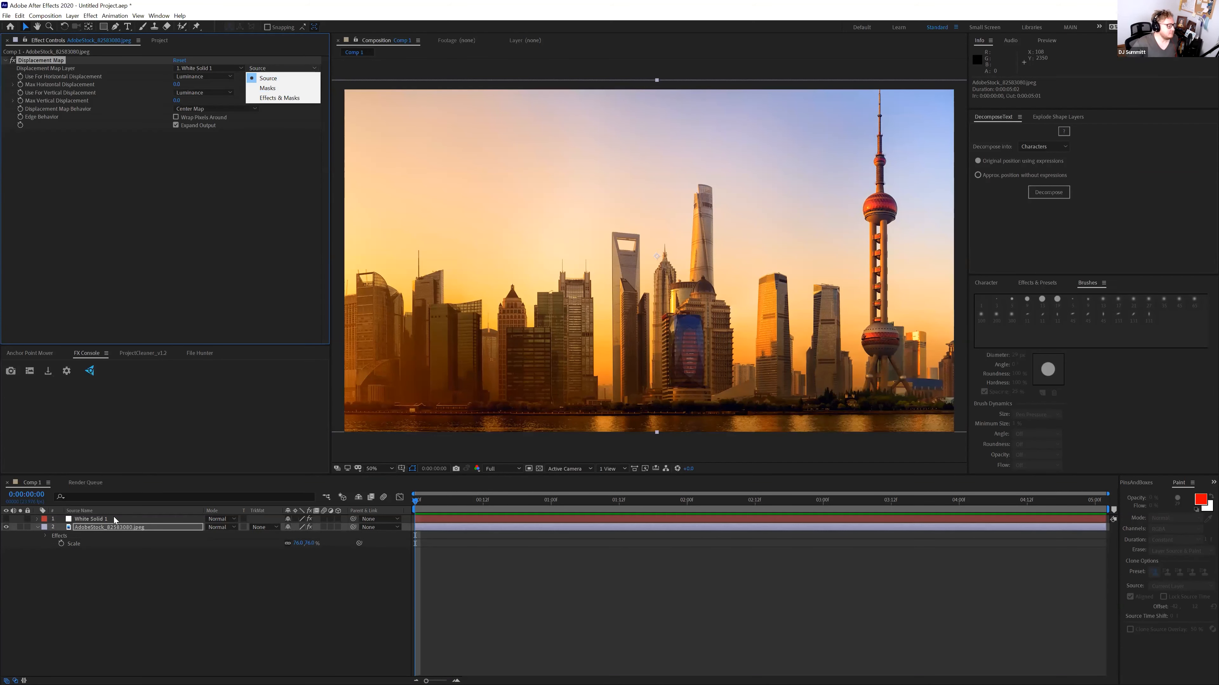
{"action": "left_click", "coordinate": [269, 99]}
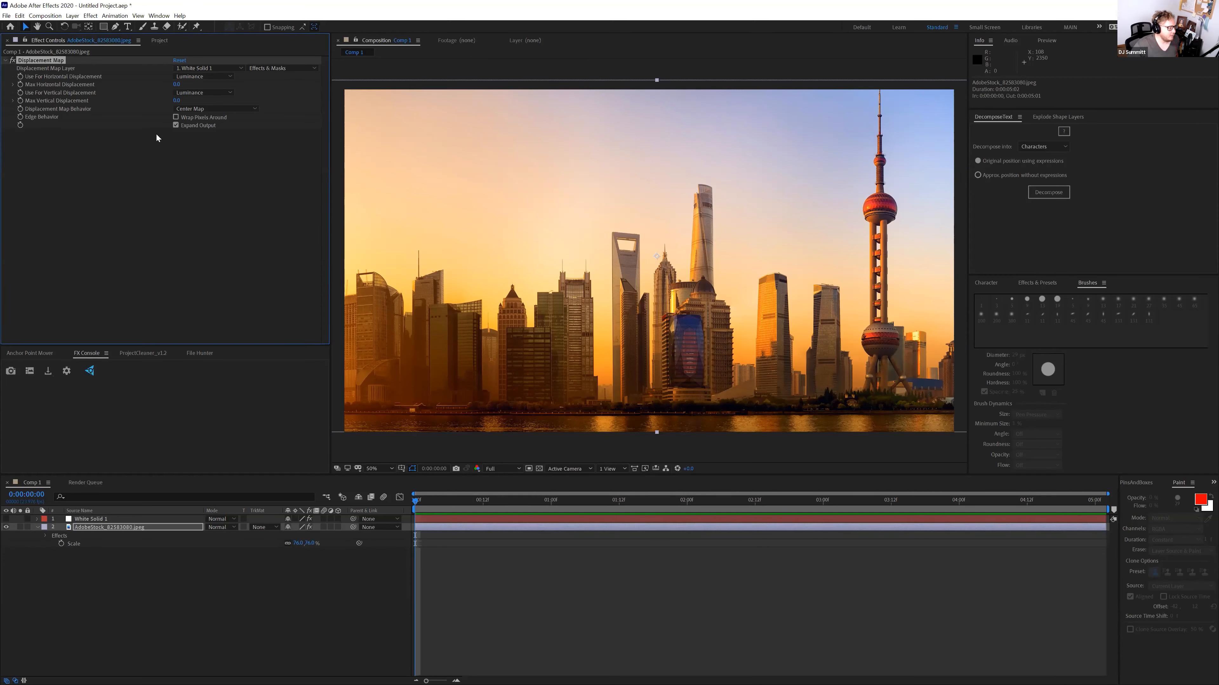
Compare White Solid 1 with its gradient effect off and on, then hide it again
{"action": "left_click", "coordinate": [99, 520]}
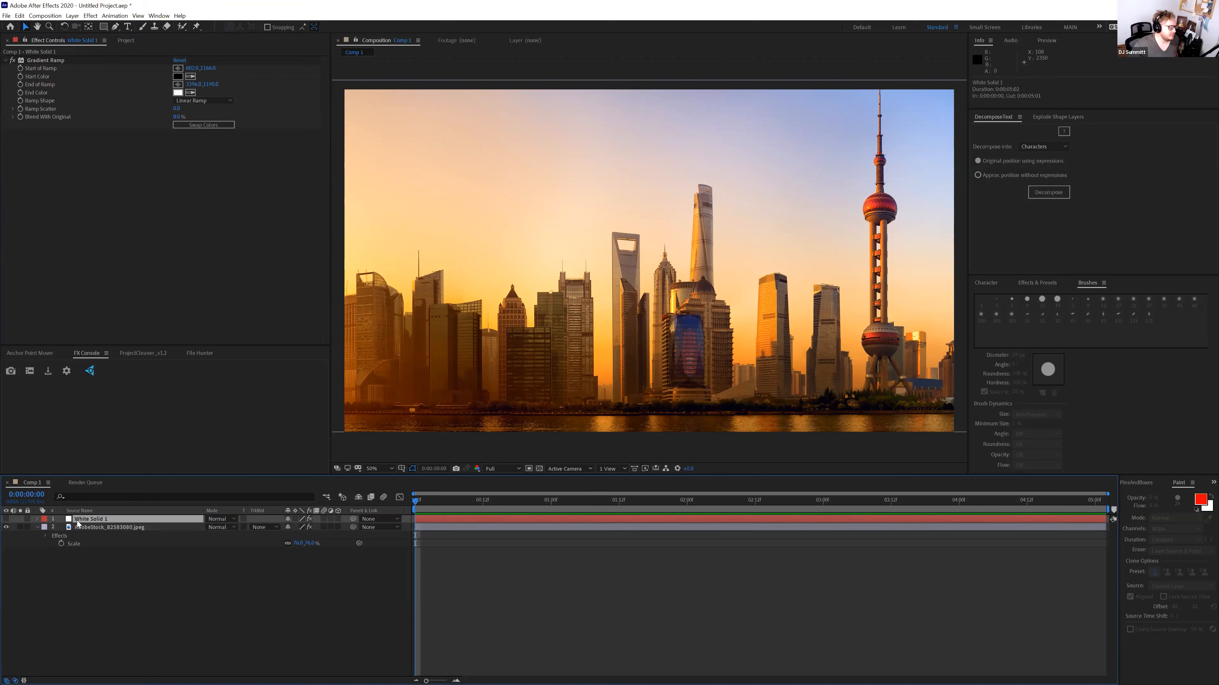
{"action": "left_click", "coordinate": [7, 520]}
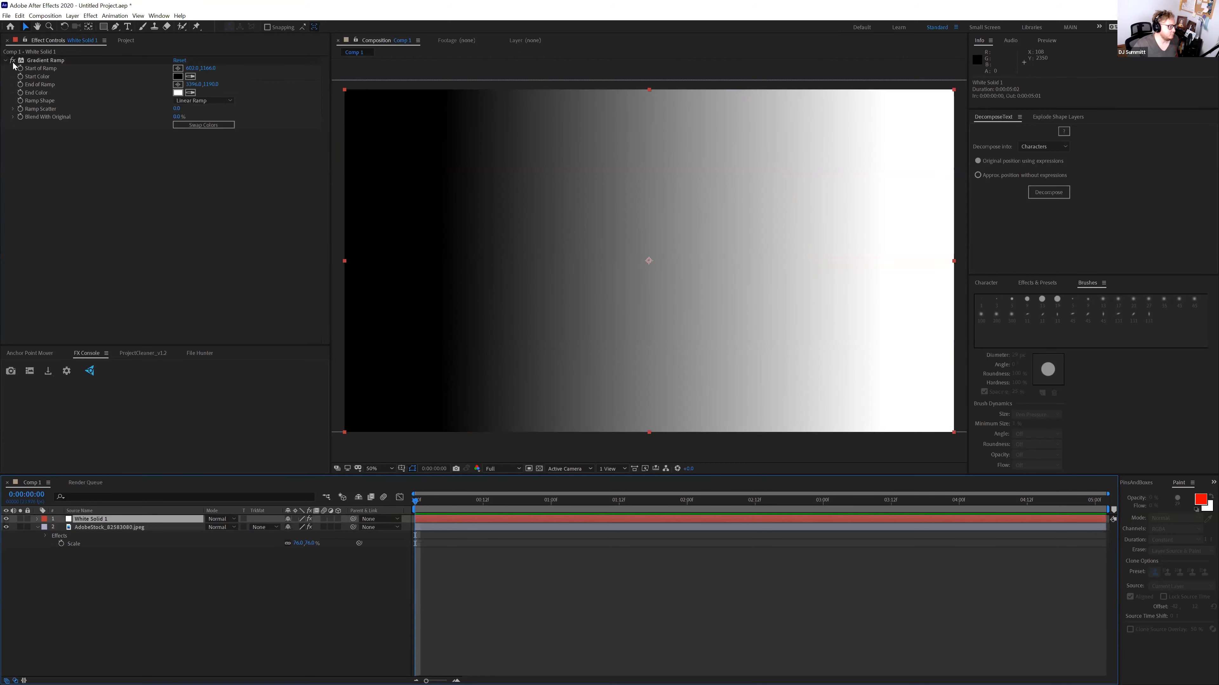
{"action": "left_click", "coordinate": [13, 60]}
{"action": "left_click", "coordinate": [13, 60]}
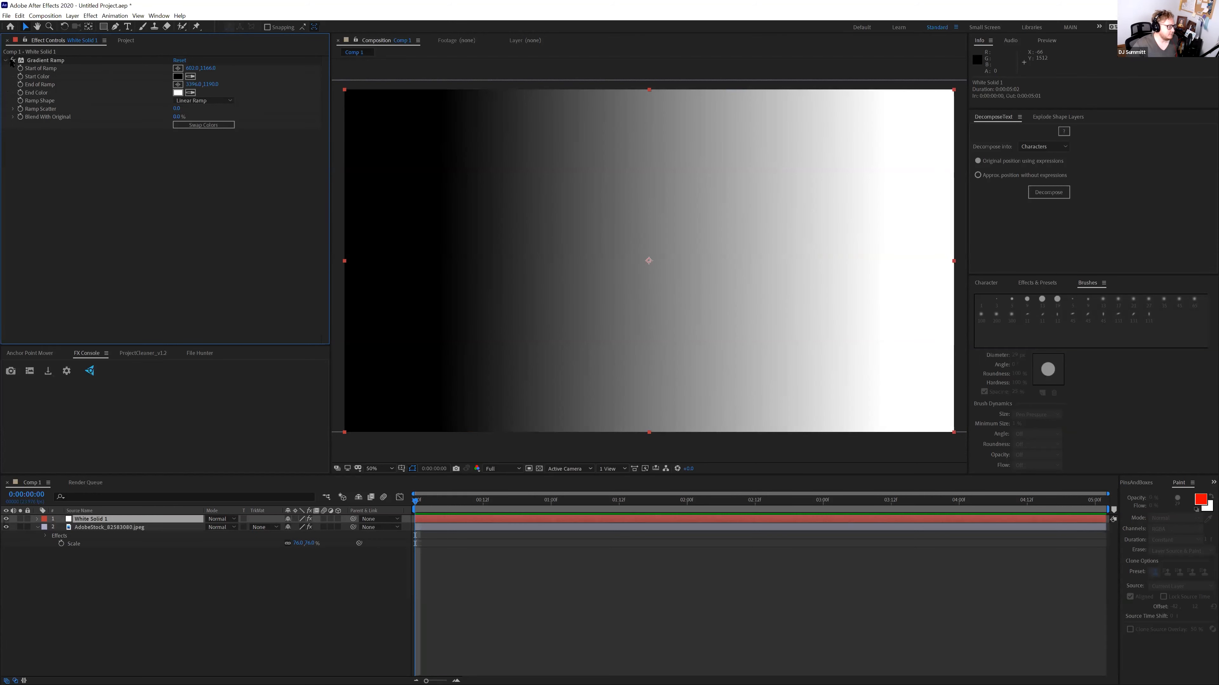
{"action": "left_click", "coordinate": [5, 519]}
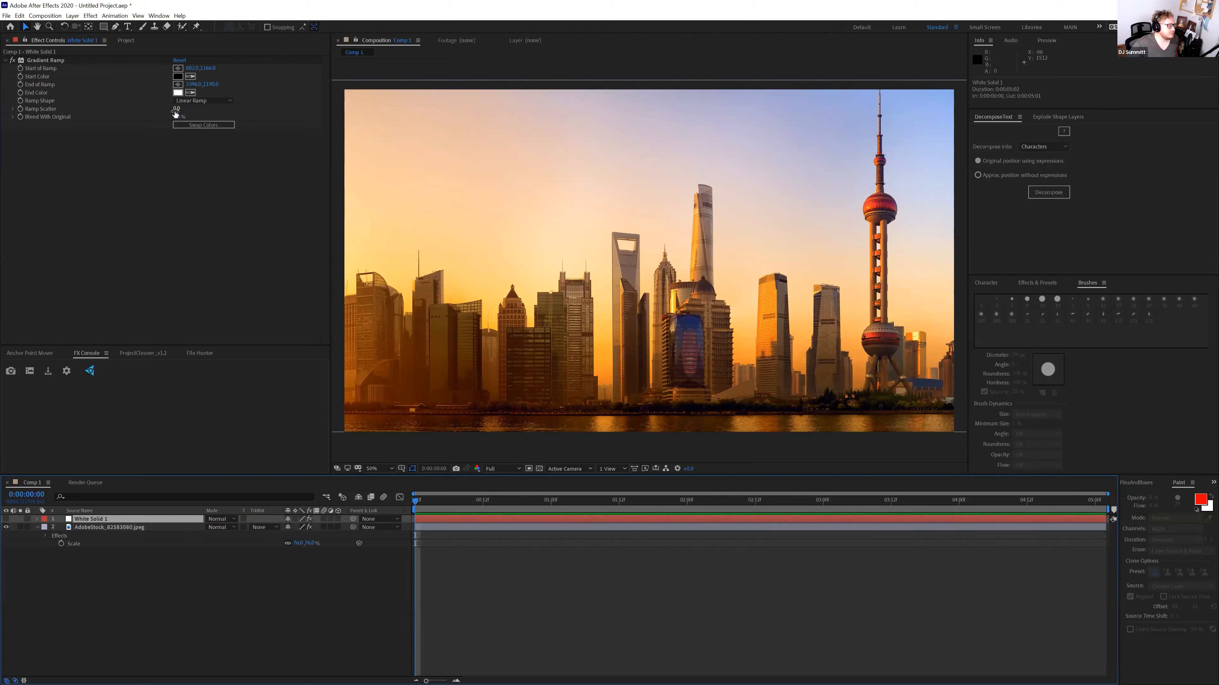
{"action": "left_click", "coordinate": [102, 528]}
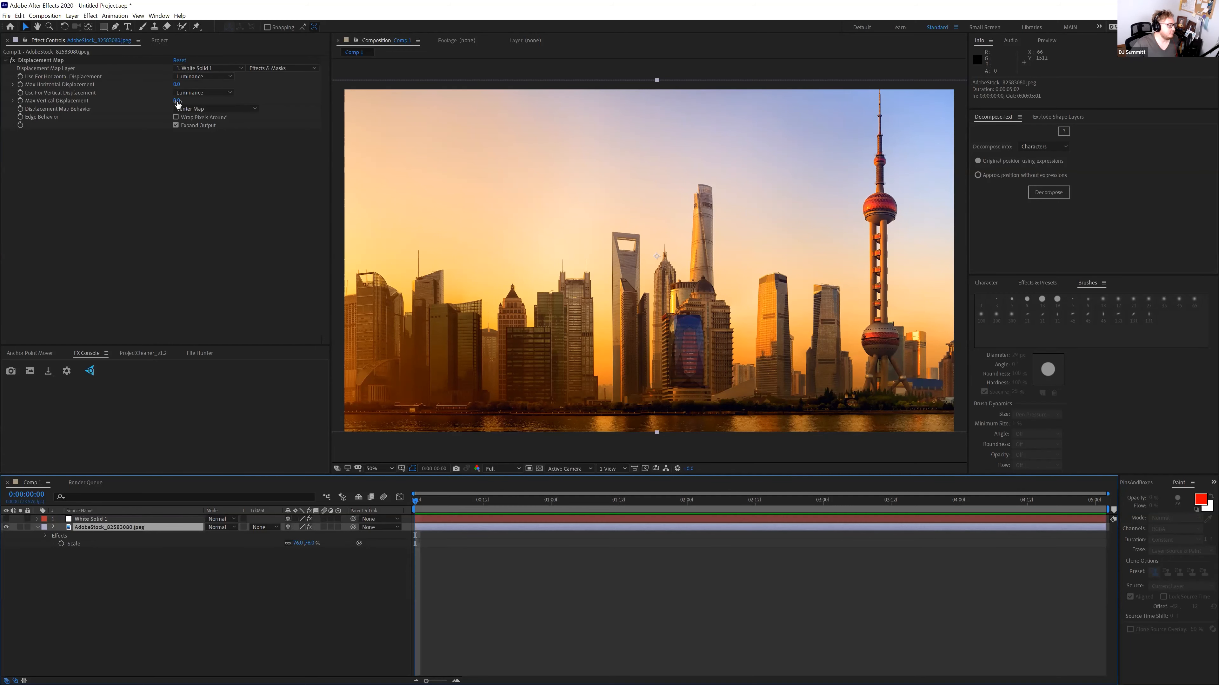
Try different Max Vertical Displacement values, leaving Expand Output turned on
{"action": "mouse_move", "coordinate": [177, 102]}
{"action": "left_mouse_down"}
{"action": "mouse_move", "coordinate": [438, 108]}
{"action": "mouse_move", "coordinate": [149, 116]}
{"action": "mouse_move", "coordinate": [176, 120]}
{"action": "left_mouse_up"}
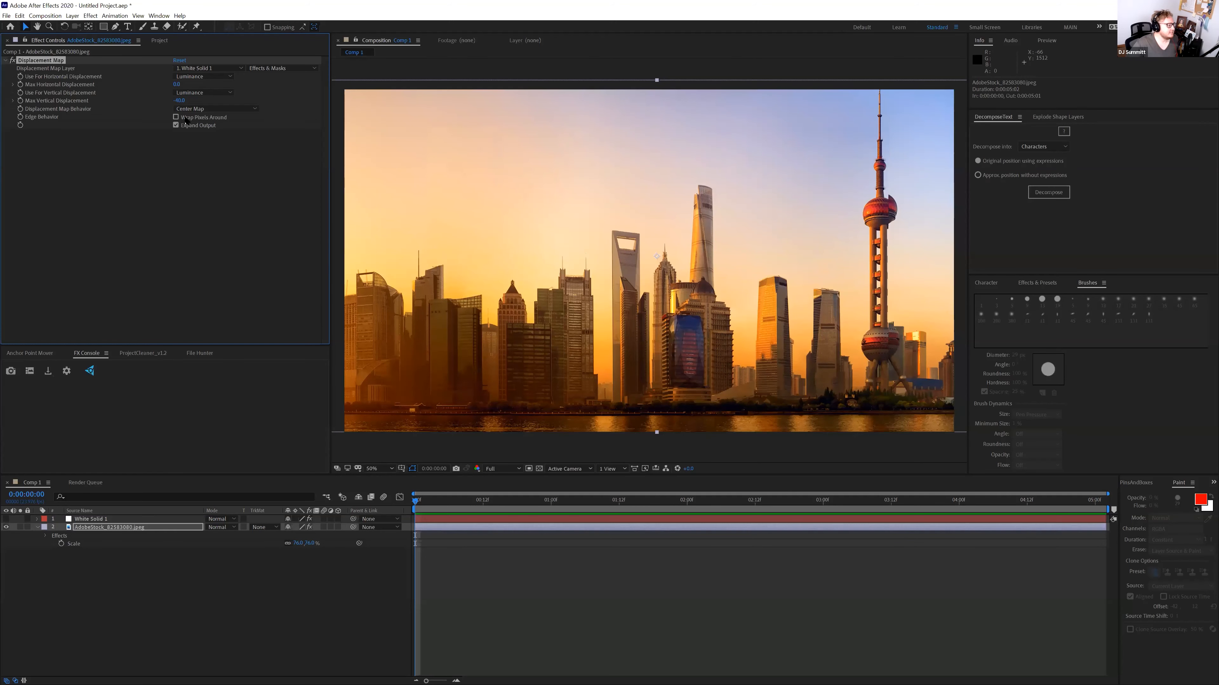
{"action": "left_click", "coordinate": [175, 125]}
{"action": "left_click_drag", "start_coordinate": [180, 100], "coordinate": [294, 104]}
{"action": "left_click", "coordinate": [176, 125]}
Switch the map behaviour to Stretch Map to Fit and set Max Vertical Displacement to 127
{"action": "left_click", "coordinate": [192, 108]}
{"action": "left_click", "coordinate": [194, 130]}
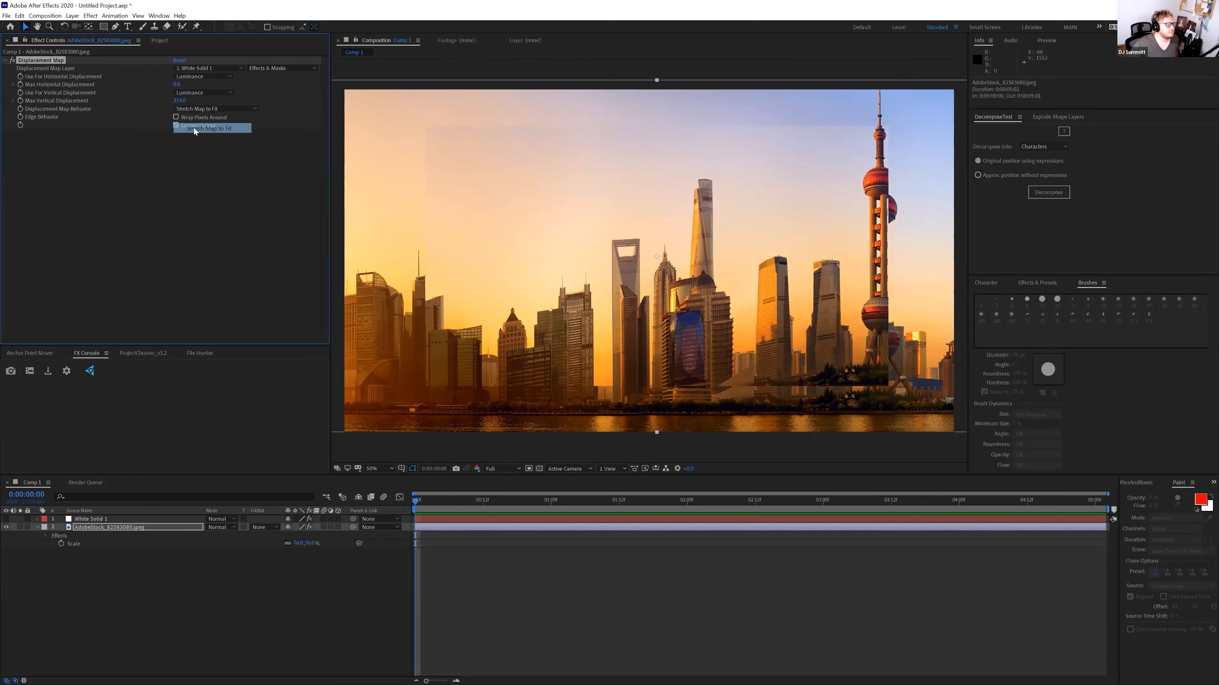
{"action": "left_click_drag", "start_coordinate": [218, 101], "coordinate": [6, 466]}
{"action": "left_click", "coordinate": [6, 519]}
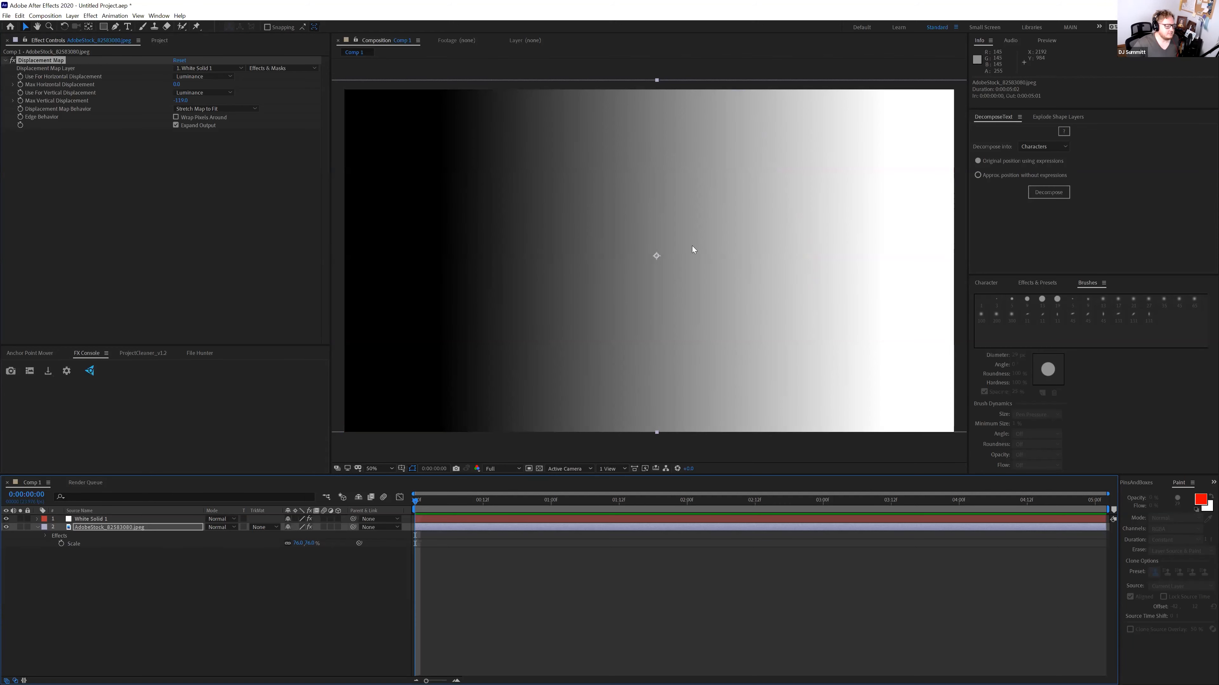
{"action": "left_click", "coordinate": [6, 519]}
{"action": "left_click", "coordinate": [88, 519]}
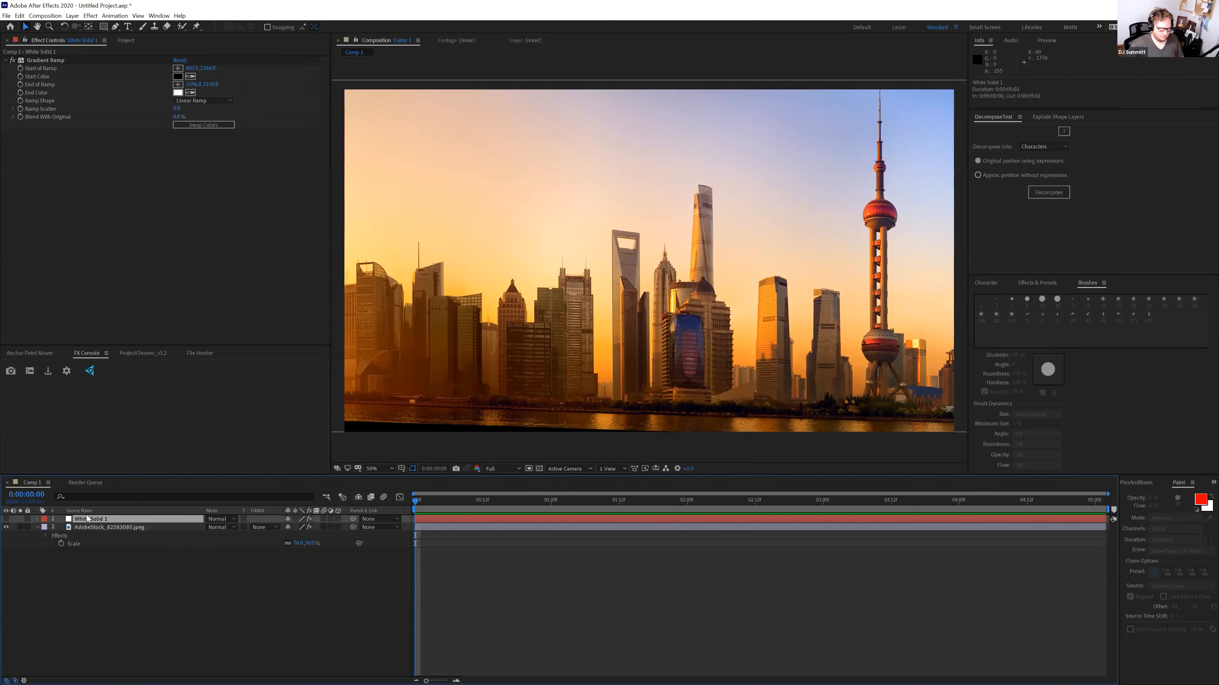
Apply Mosaic to White Solid 1 with Vertical Blocks set to 1
{"action": "key", "text": "ctrl+space"}
{"action": "type", "text": "mosaic"}
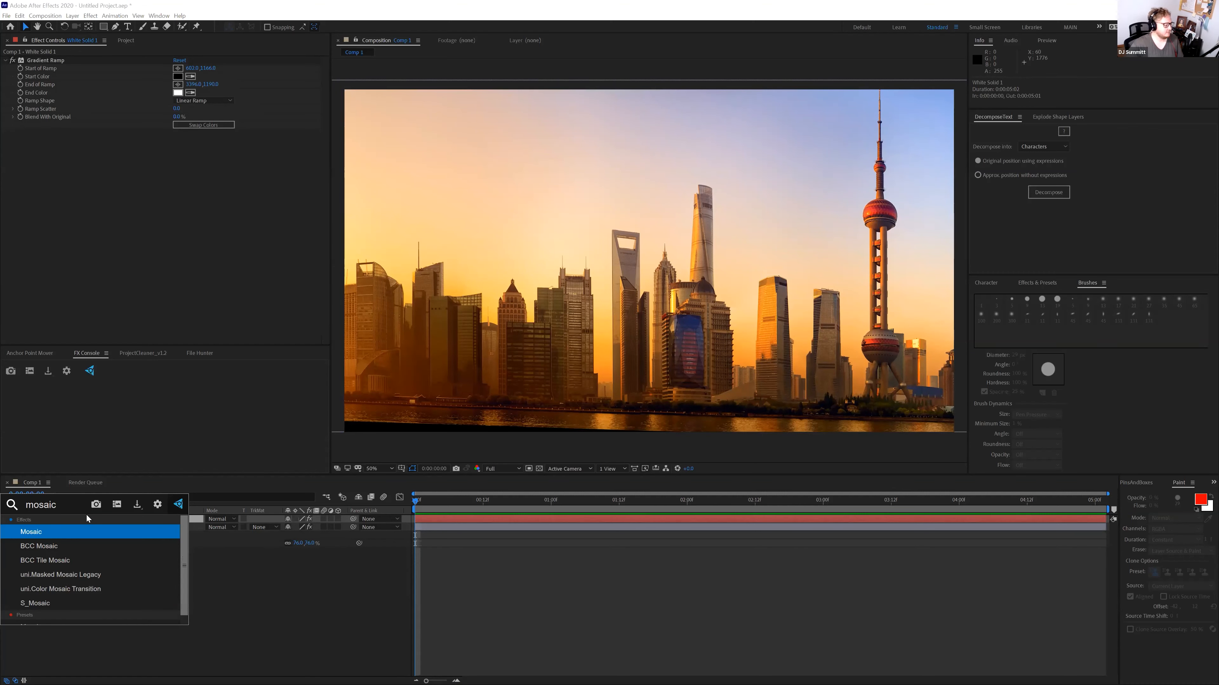
{"action": "left_click", "coordinate": [83, 530]}
{"action": "left_click", "coordinate": [6, 519]}
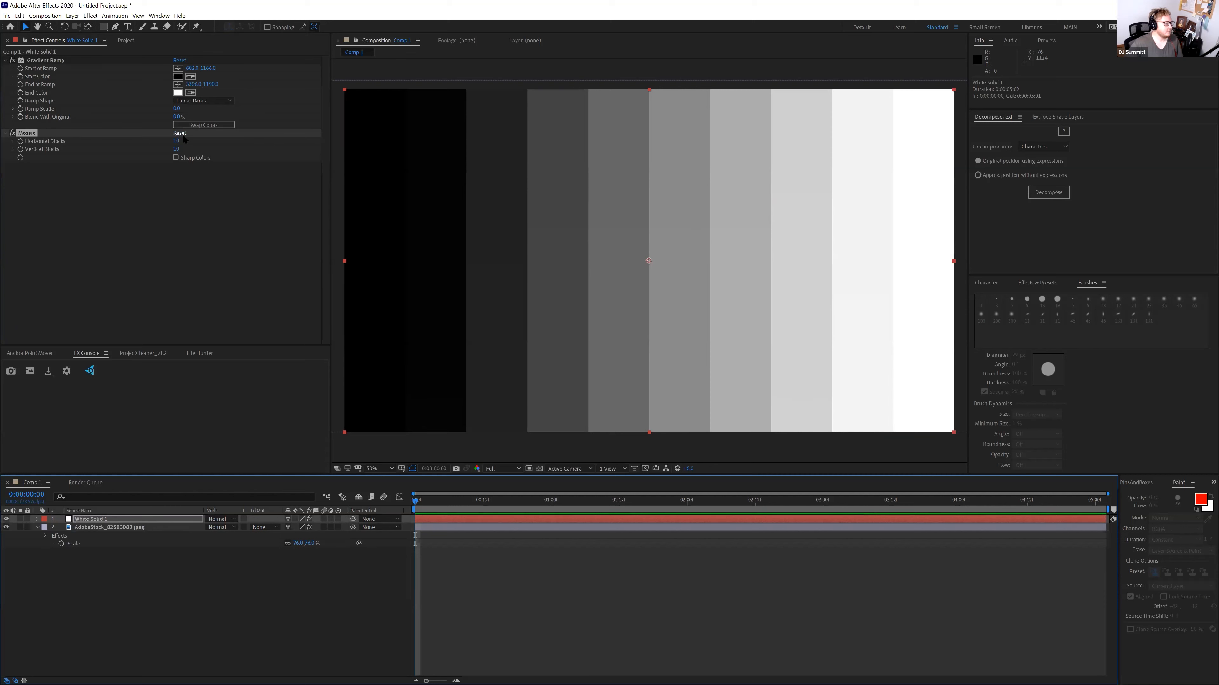
{"action": "left_click", "coordinate": [176, 149]}
{"action": "type", "text": "1"}
{"action": "key", "text": "Return"}
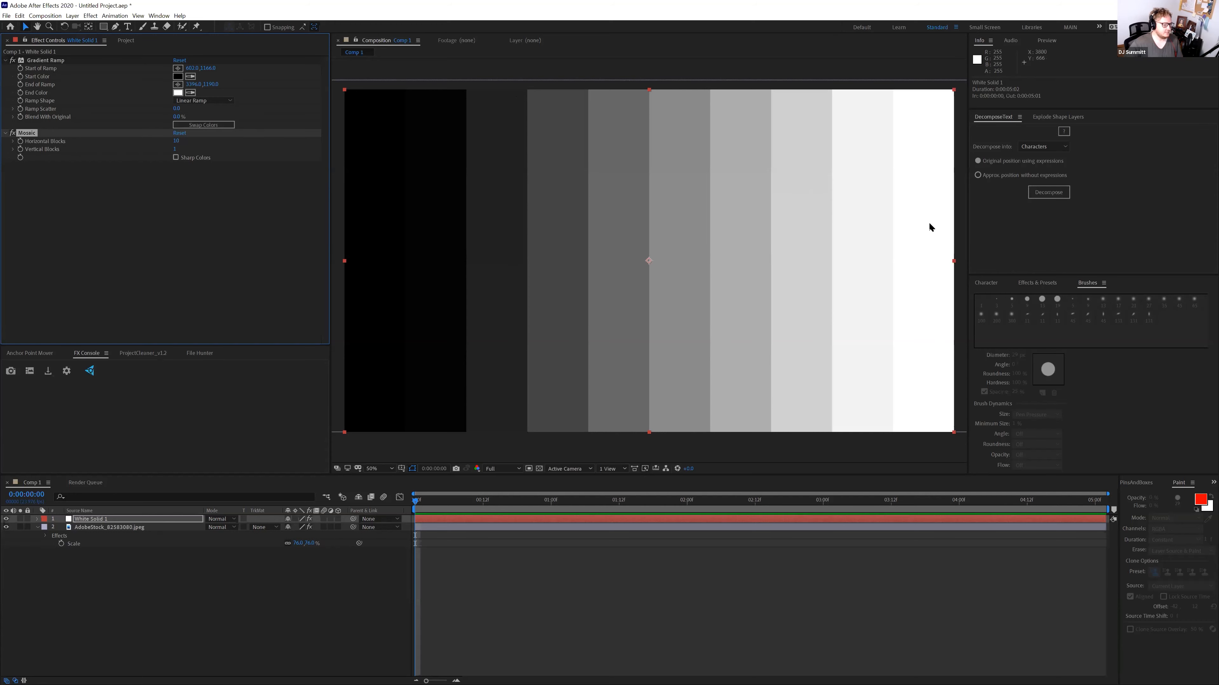
Adjust the city photo's Max Vertical Displacement with the bars hidden, then show the grey bars again
{"action": "left_click", "coordinate": [6, 519]}
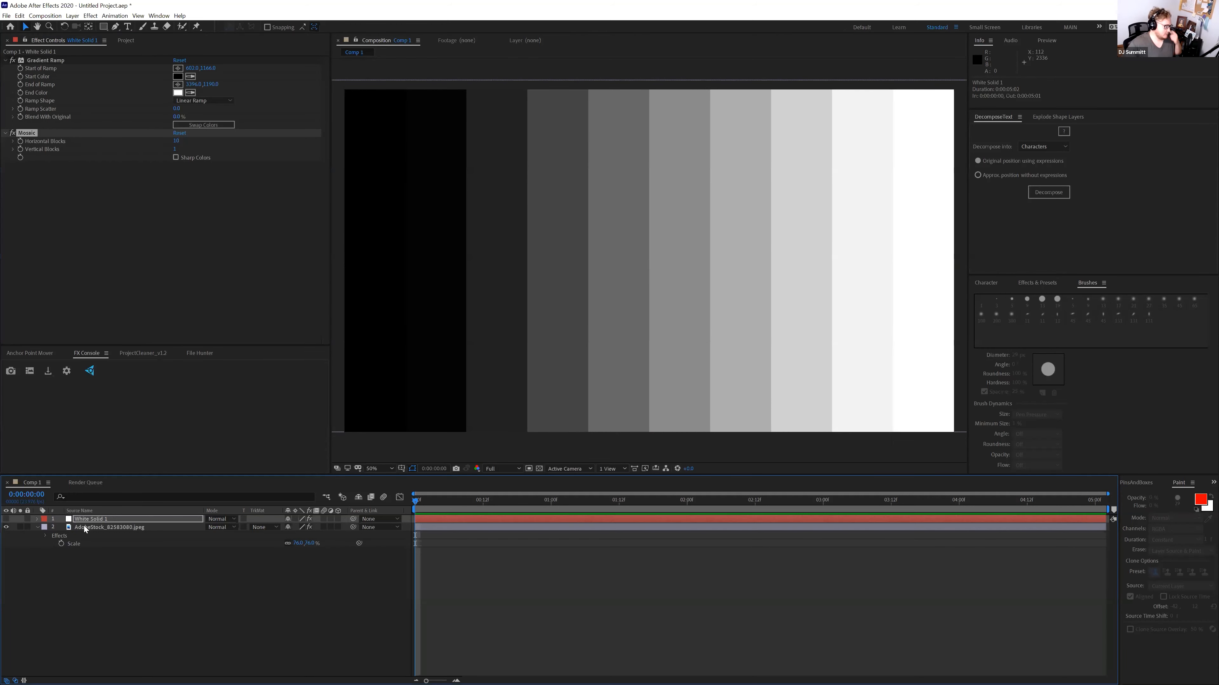
{"action": "left_click", "coordinate": [85, 527]}
{"action": "left_click_drag", "start_coordinate": [181, 101], "coordinate": [935, 187]}
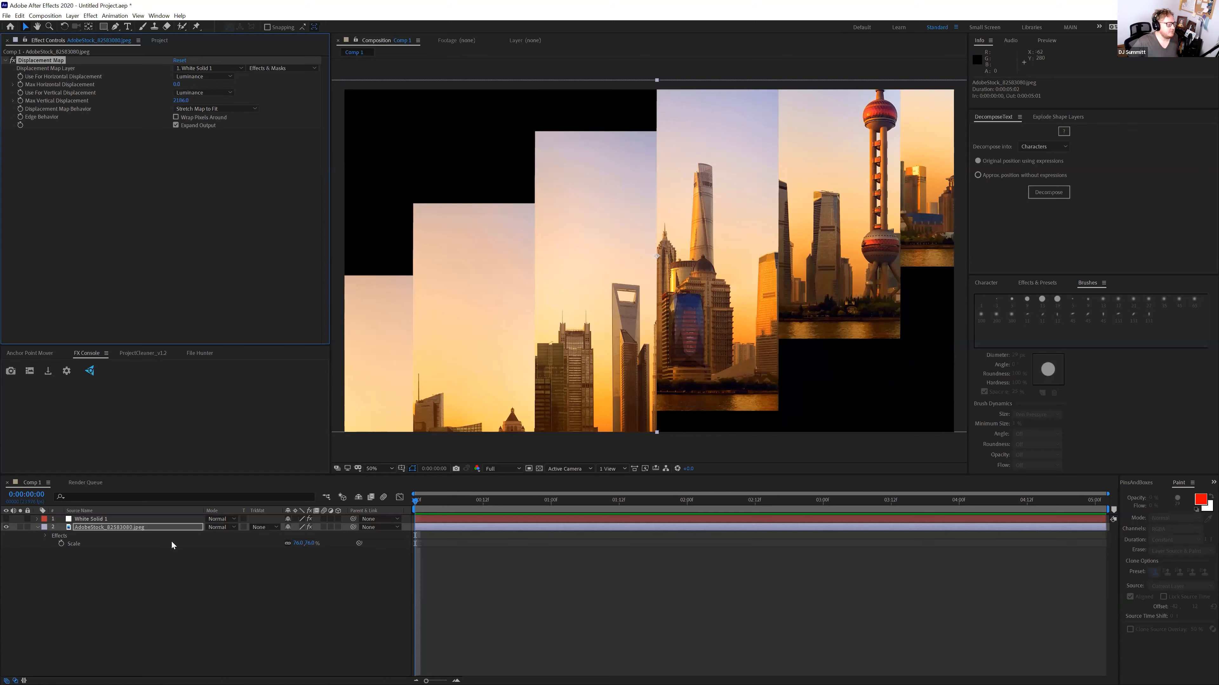
{"action": "left_click", "coordinate": [119, 519]}
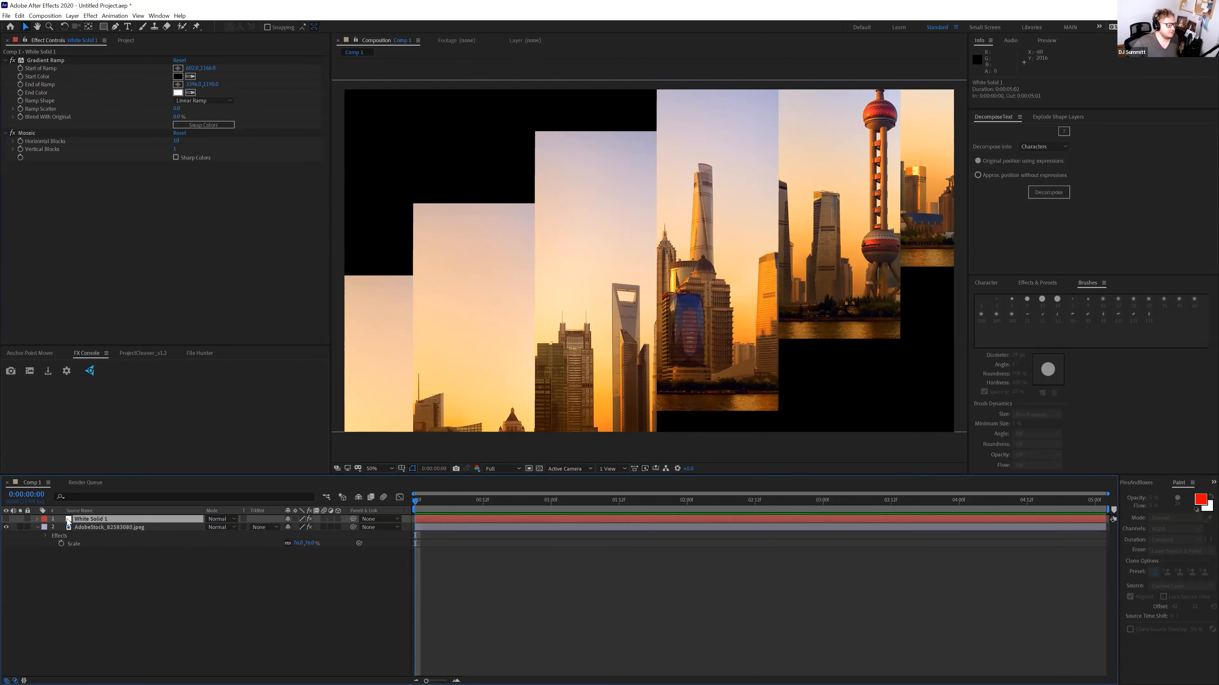
{"action": "left_click", "coordinate": [6, 519]}
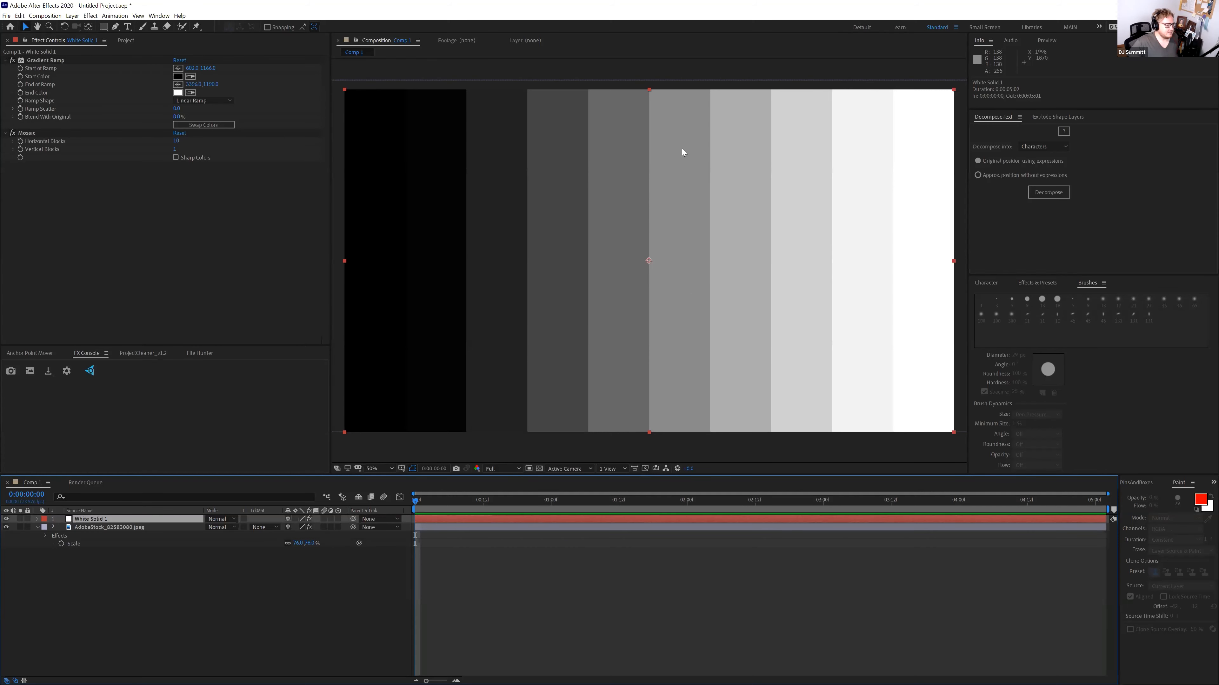
Hide White Solid 1 and push the city photo's Max Vertical Displacement to about 2244
{"action": "left_click", "coordinate": [187, 527]}
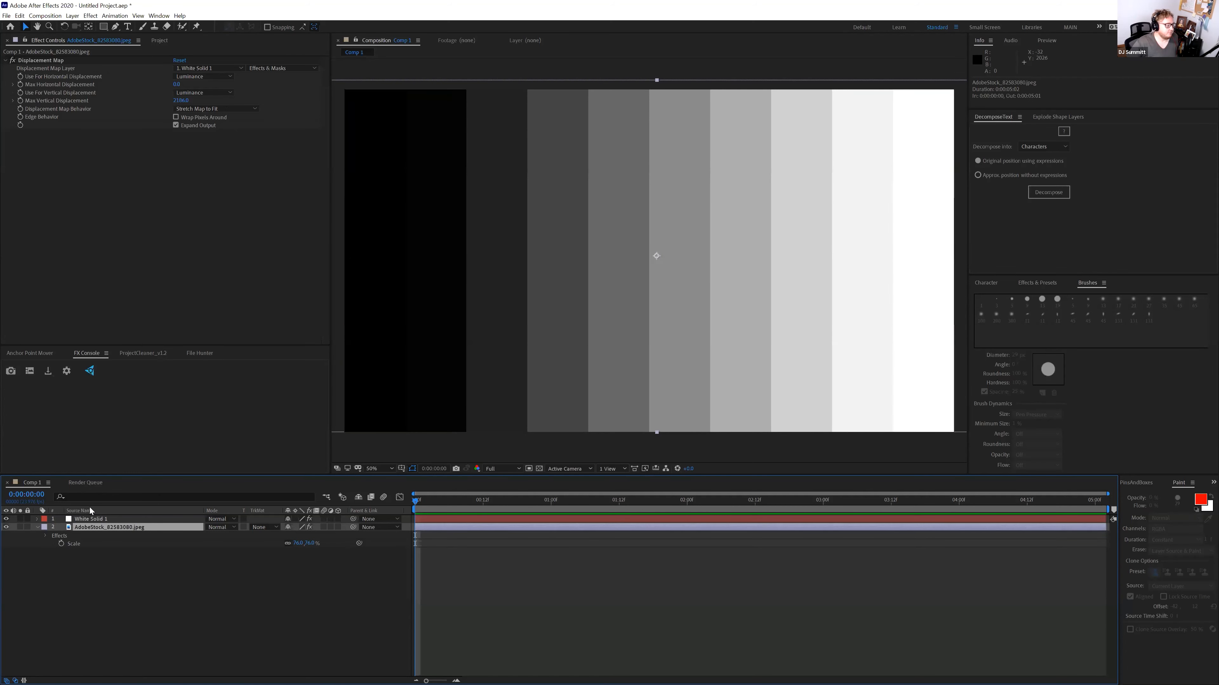
{"action": "left_click", "coordinate": [6, 519]}
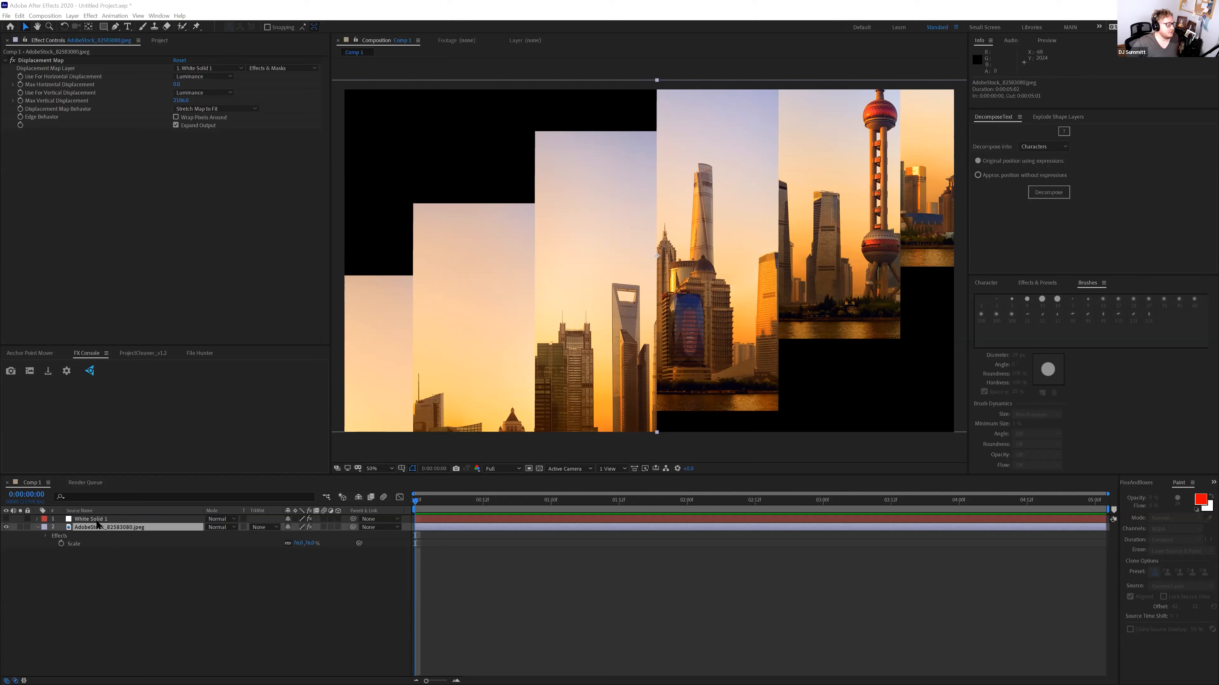
{"action": "left_click_drag", "start_coordinate": [182, 100], "coordinate": [223, 107]}
{"action": "left_click", "coordinate": [185, 101]}
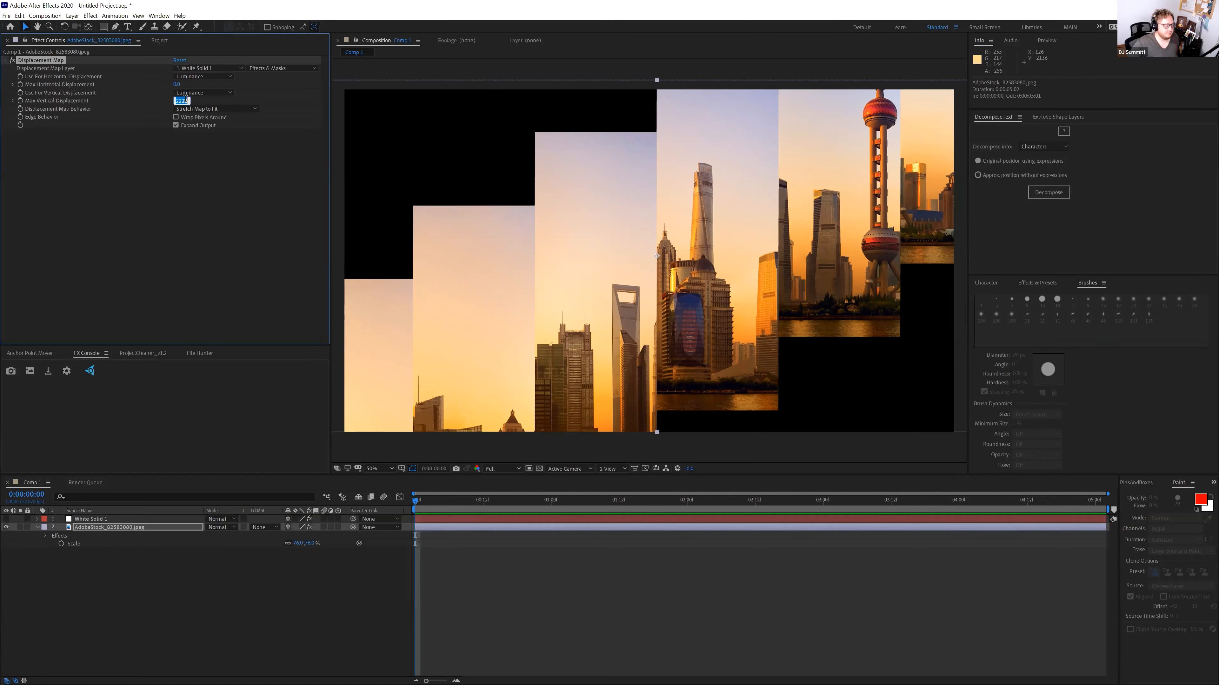
Keyframe Max Vertical Displacement from about 2161 at 0f to 0 at frame 17
{"action": "type", "text": "0"}
{"action": "key", "text": "Return"}
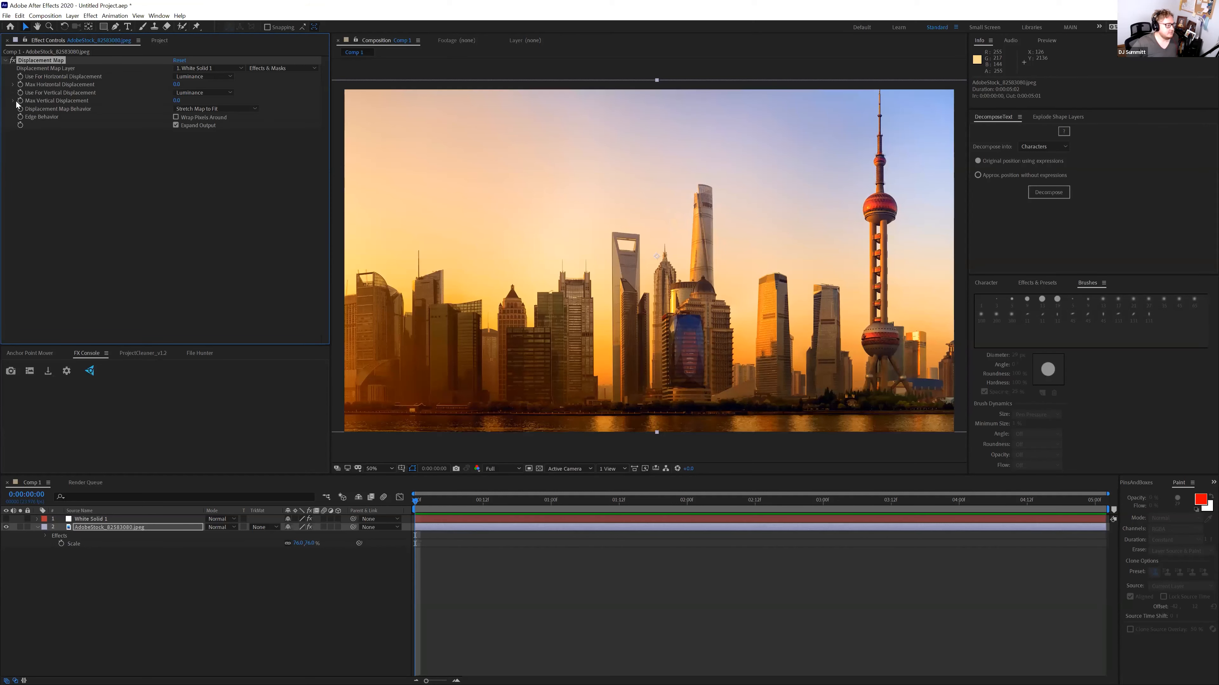
{"action": "key", "text": "u"}
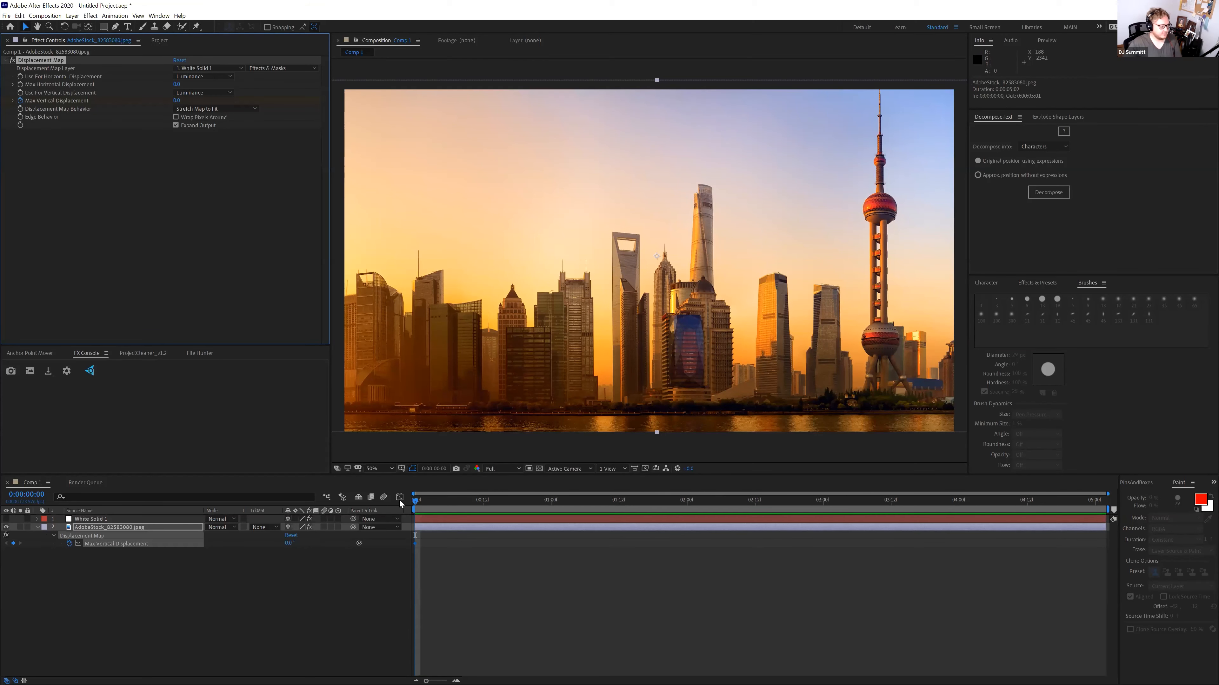
{"action": "left_click_drag", "start_coordinate": [413, 542], "coordinate": [511, 544]}
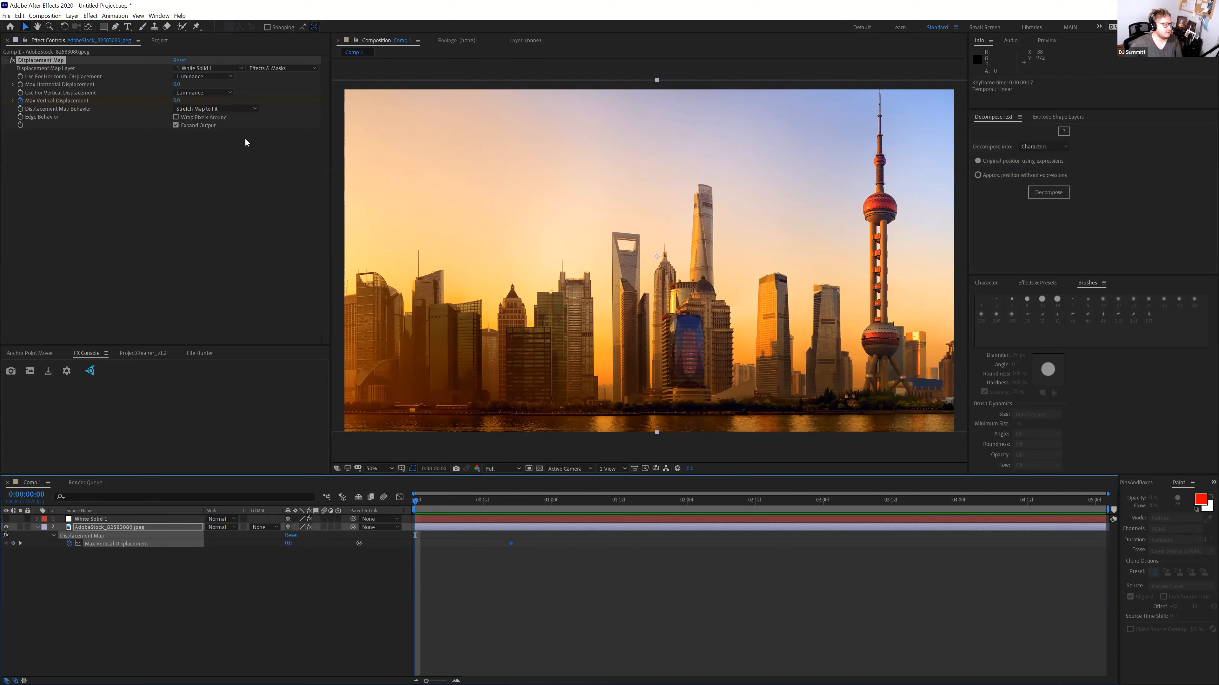
{"action": "left_click_drag", "start_coordinate": [177, 102], "coordinate": [215, 106]}
{"action": "left_click", "coordinate": [389, 511]}
Preview the displacement animation, then bring up the Import File dialog from the Project panel
{"action": "key", "text": "space"}
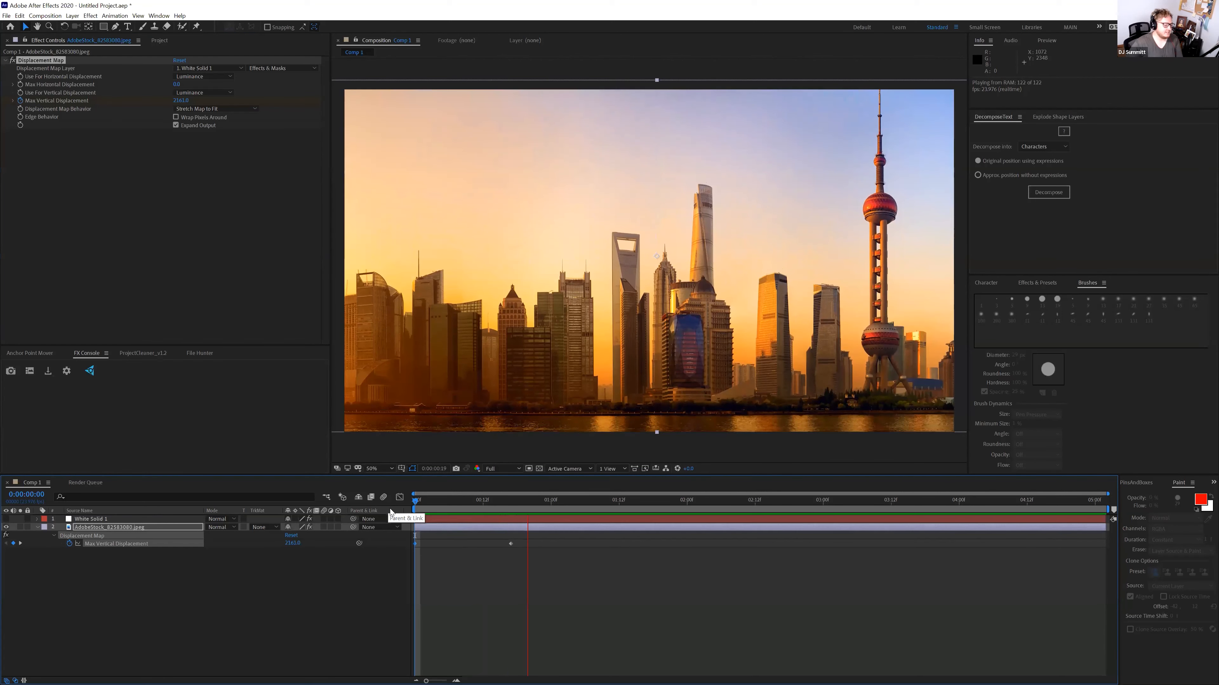
{"action": "key", "text": "space"}
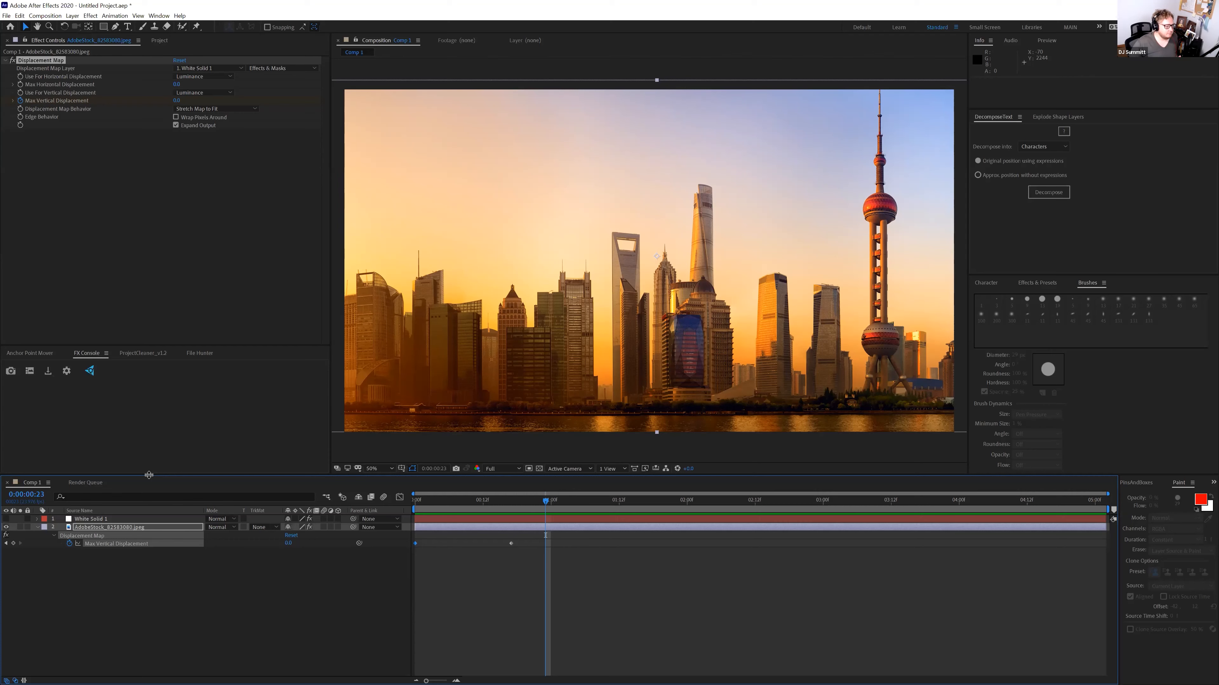
{"action": "left_click", "coordinate": [159, 41]}
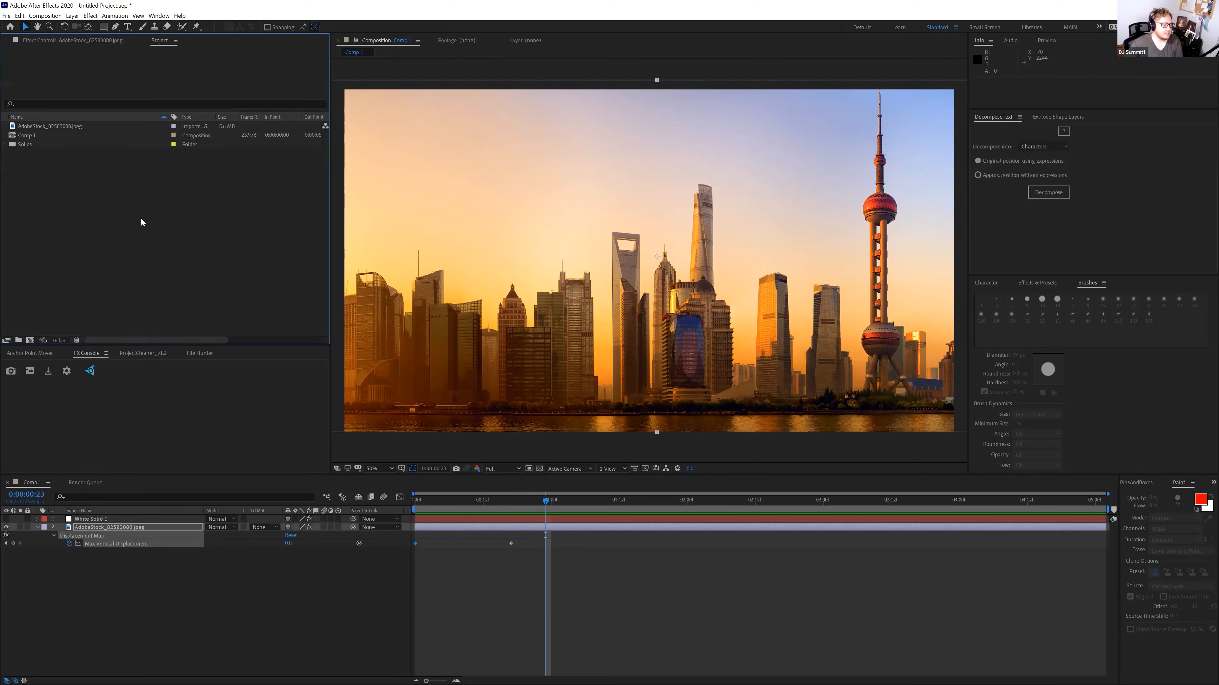
{"action": "double_click", "coordinate": [280, 152]}
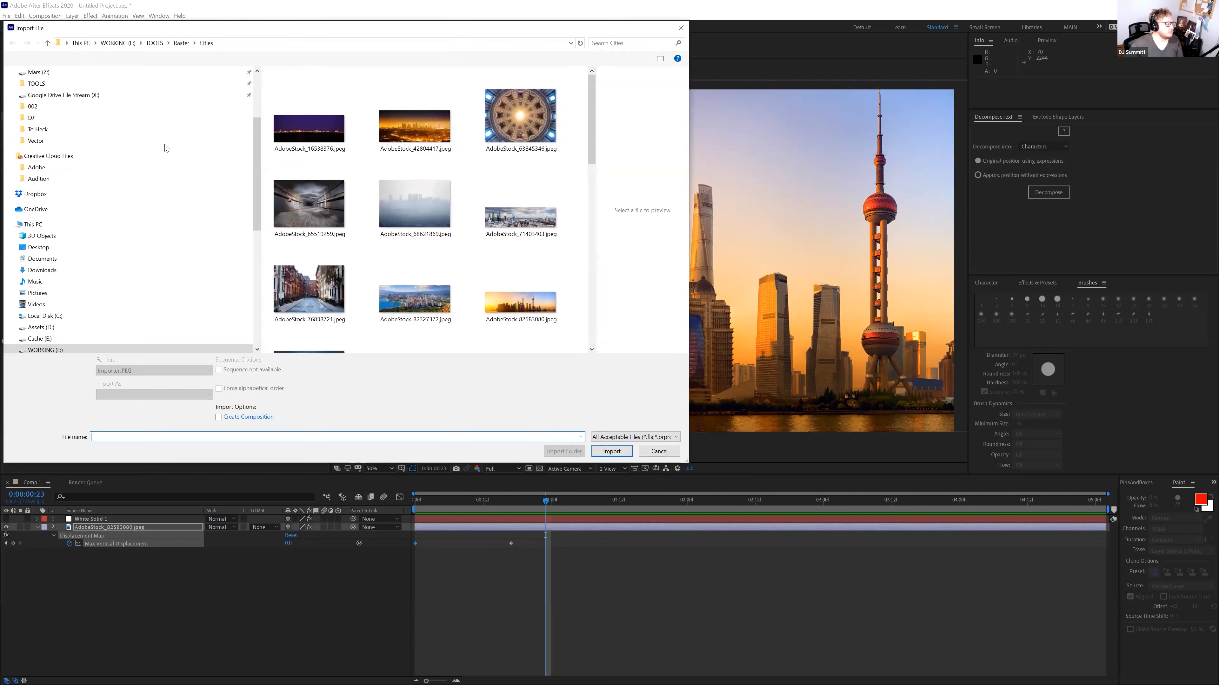
Import AdobeStock_79047942.jpeg from the Classical Art folder
{"action": "left_click", "coordinate": [181, 42]}
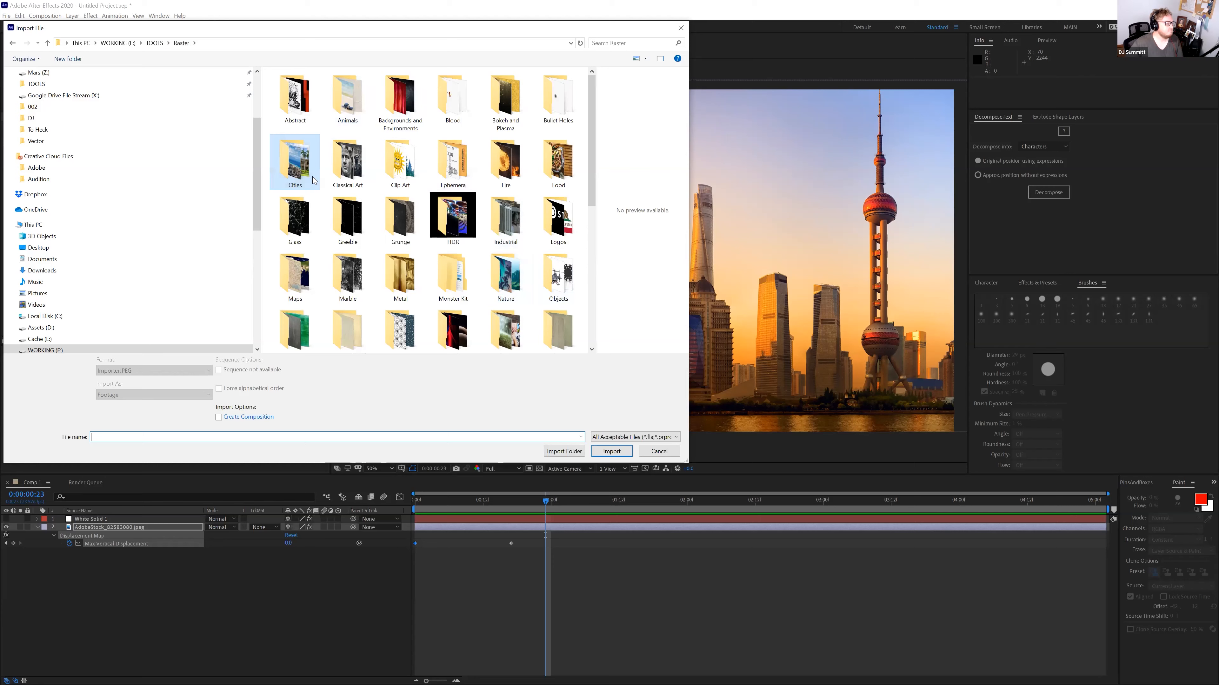
{"action": "double_click", "coordinate": [344, 151]}
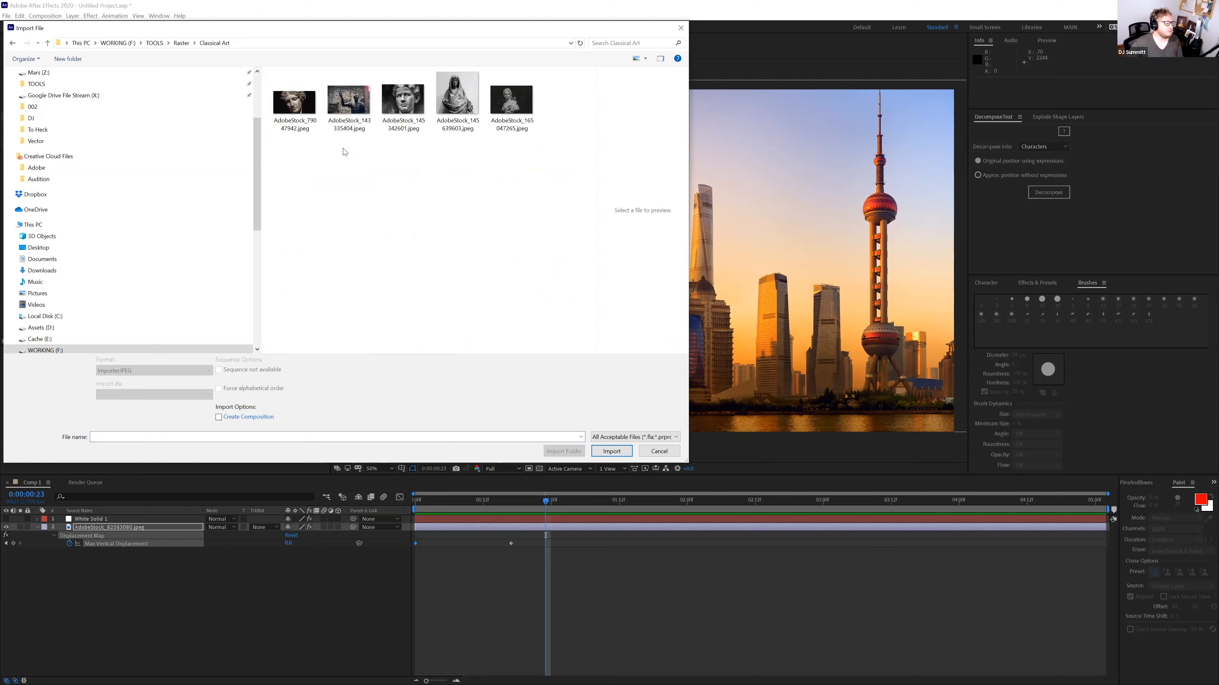
{"action": "left_click", "coordinate": [403, 103]}
{"action": "left_click", "coordinate": [294, 102]}
{"action": "left_click", "coordinate": [605, 448]}
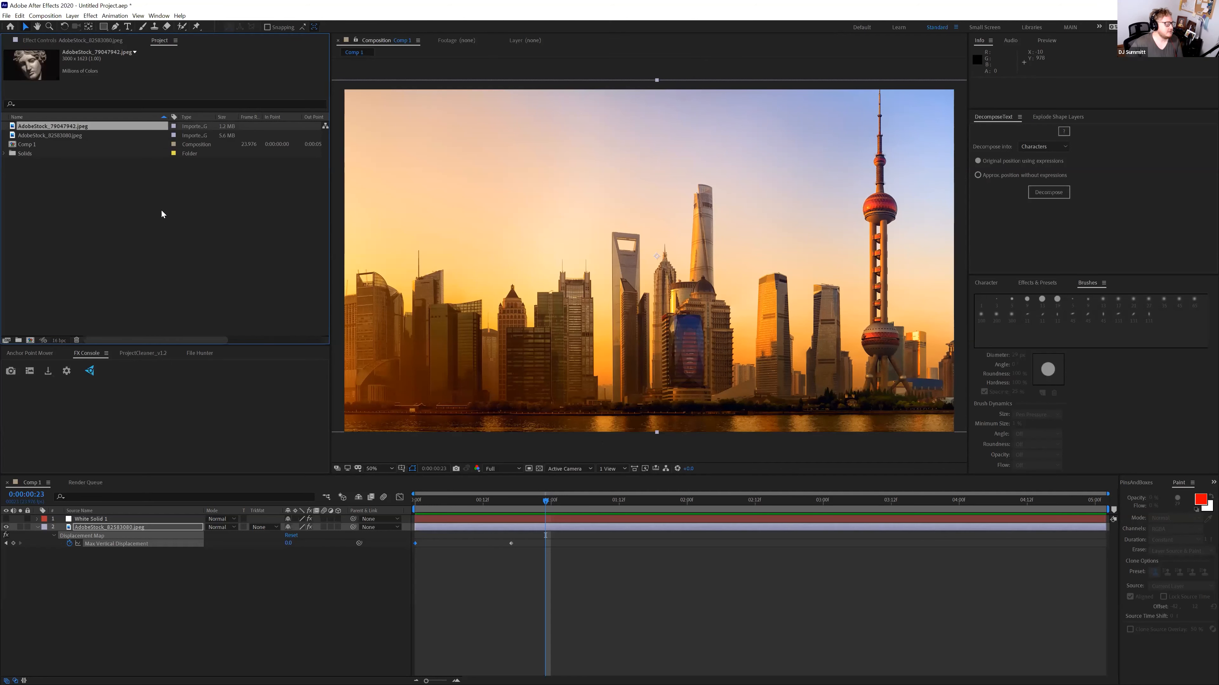
Place the statue image at the top of Comp 1, scaled to 176%
{"action": "left_click_drag", "start_coordinate": [56, 125], "coordinate": [106, 521]}
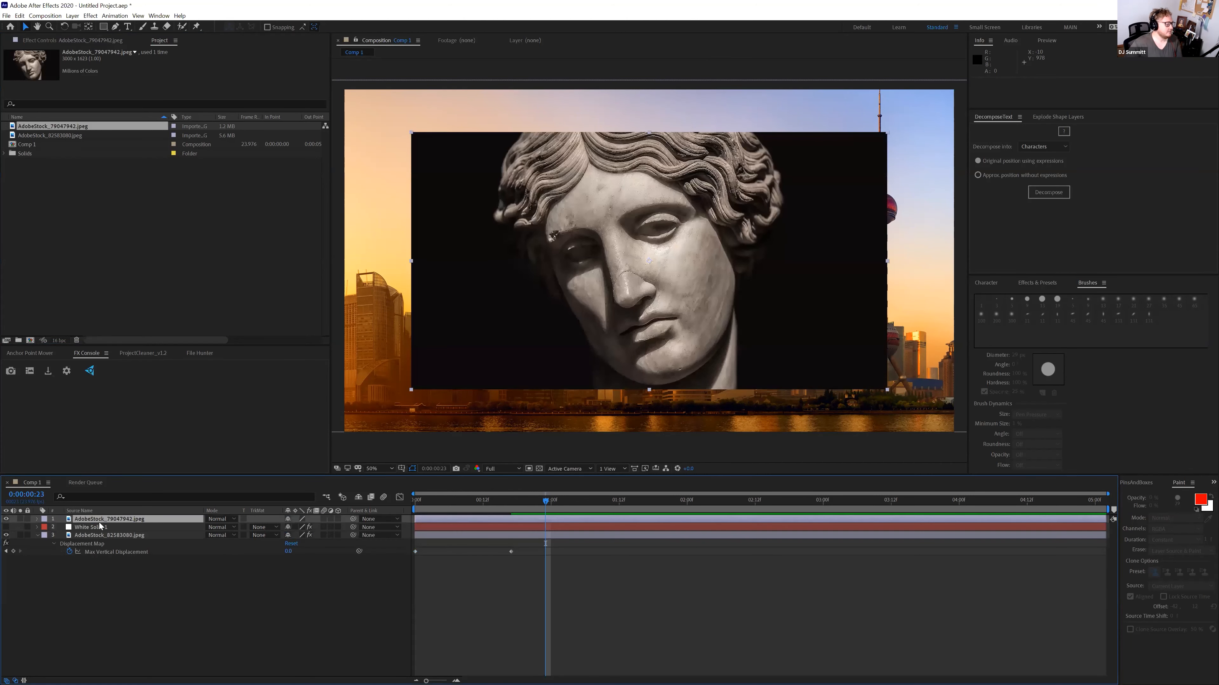
{"action": "key", "text": "s"}
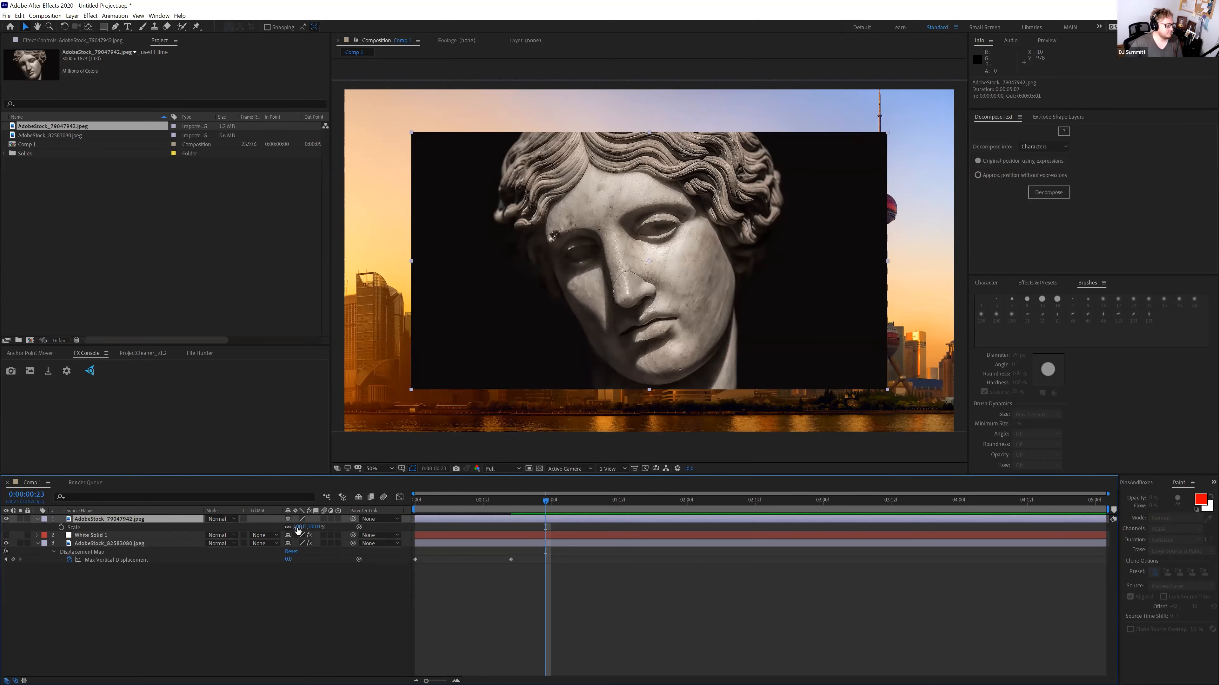
{"action": "left_click_drag", "start_coordinate": [326, 527], "coordinate": [362, 527]}
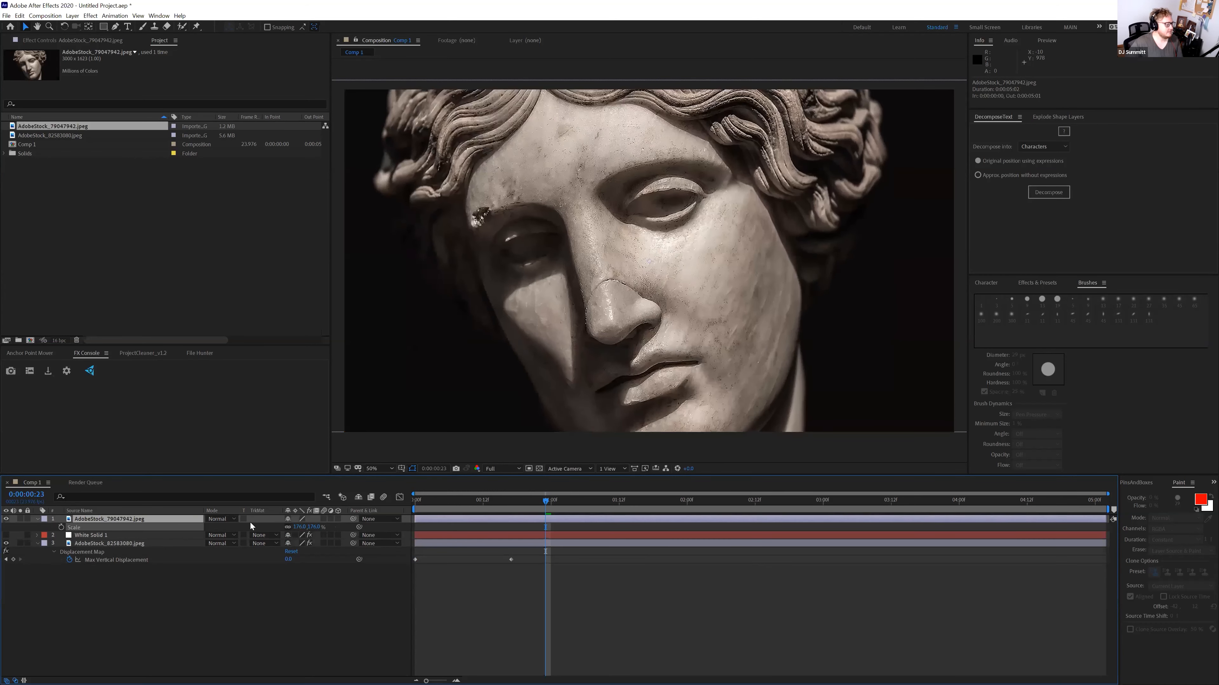
Hide the statue layer and make it the city photo's Displacement Map Layer
{"action": "left_click", "coordinate": [96, 537]}
{"action": "key", "text": "ctrl+Down"}
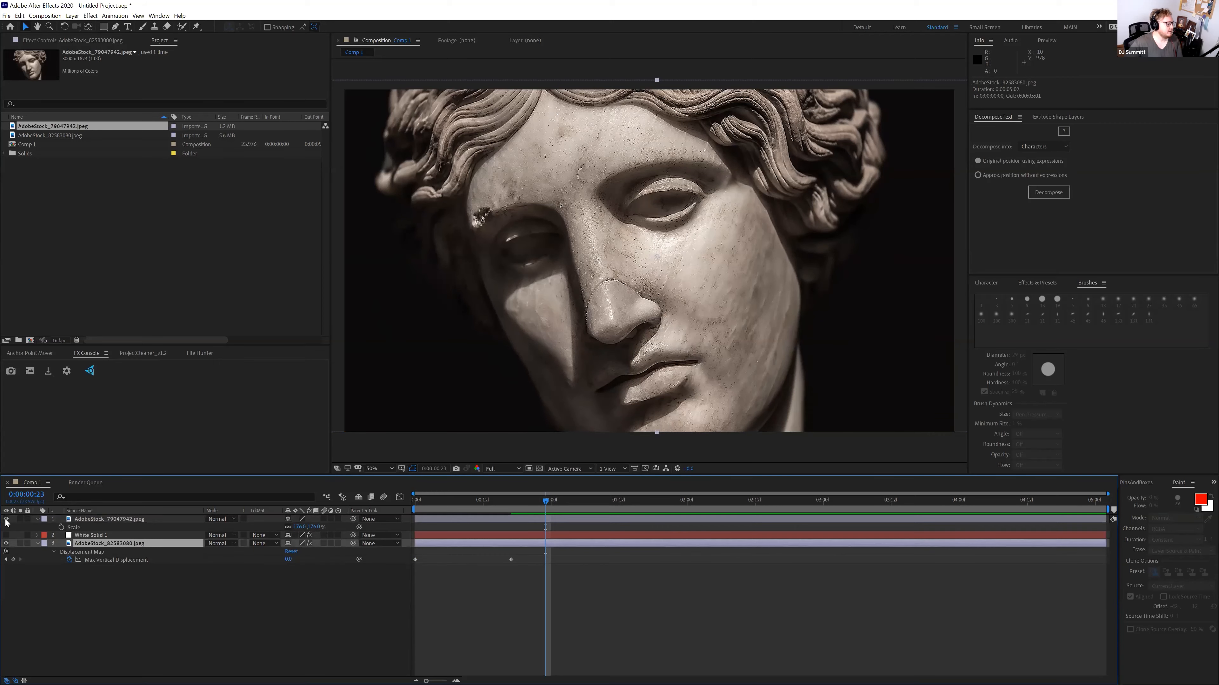
{"action": "left_click", "coordinate": [5, 519]}
{"action": "left_click", "coordinate": [107, 43]}
{"action": "left_click", "coordinate": [185, 70]}
{"action": "left_click", "coordinate": [204, 90]}
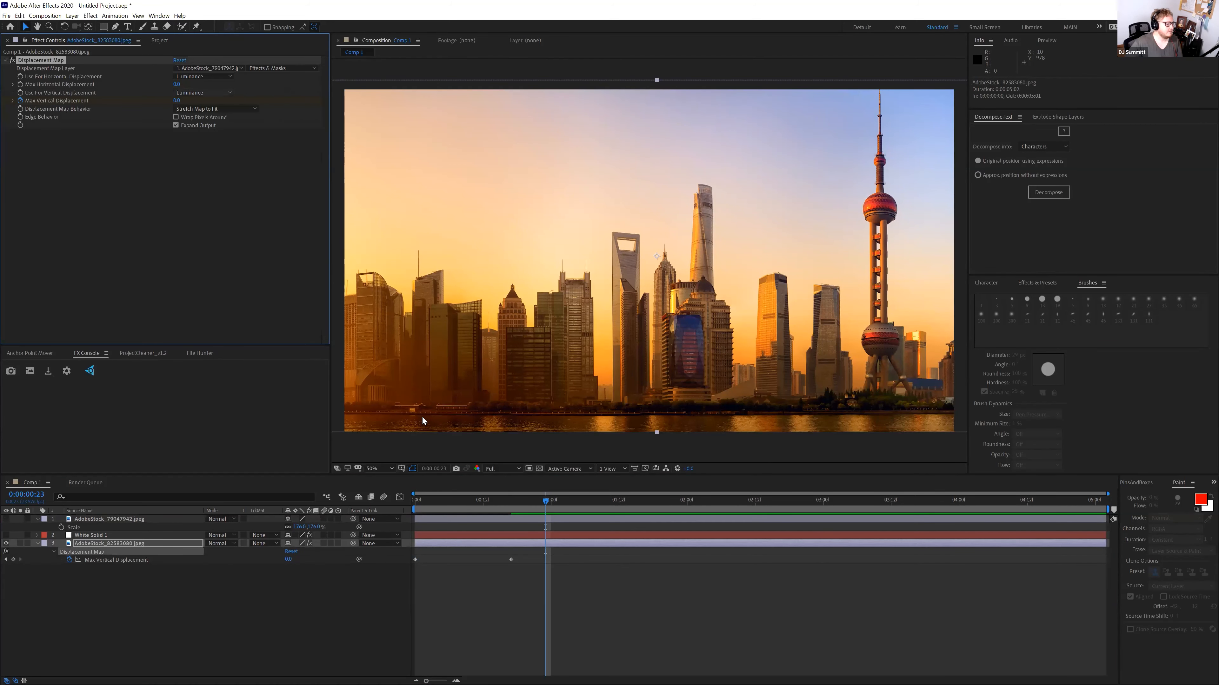
Raise the horizontal displacement and push vertical displacement to around 7718
{"action": "left_click_drag", "start_coordinate": [177, 101], "coordinate": [505, 97]}
{"action": "left_click_drag", "start_coordinate": [177, 85], "coordinate": [214, 99]}
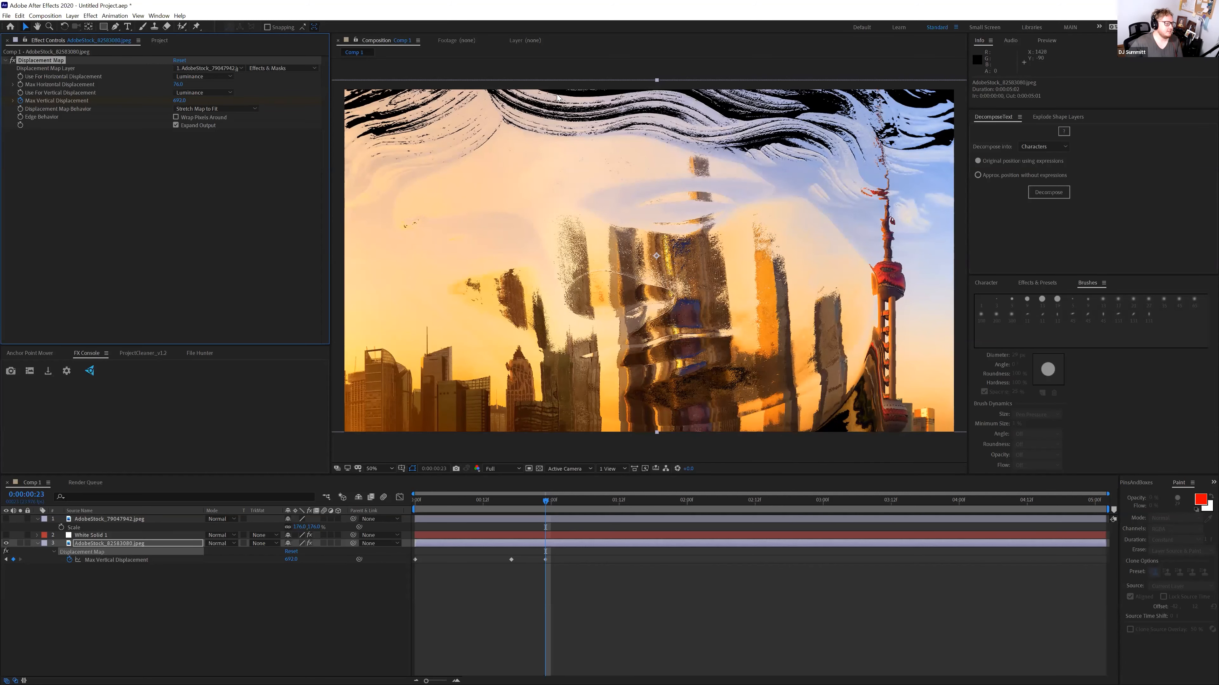
{"action": "left_click_drag", "start_coordinate": [180, 101], "coordinate": [272, 95]}
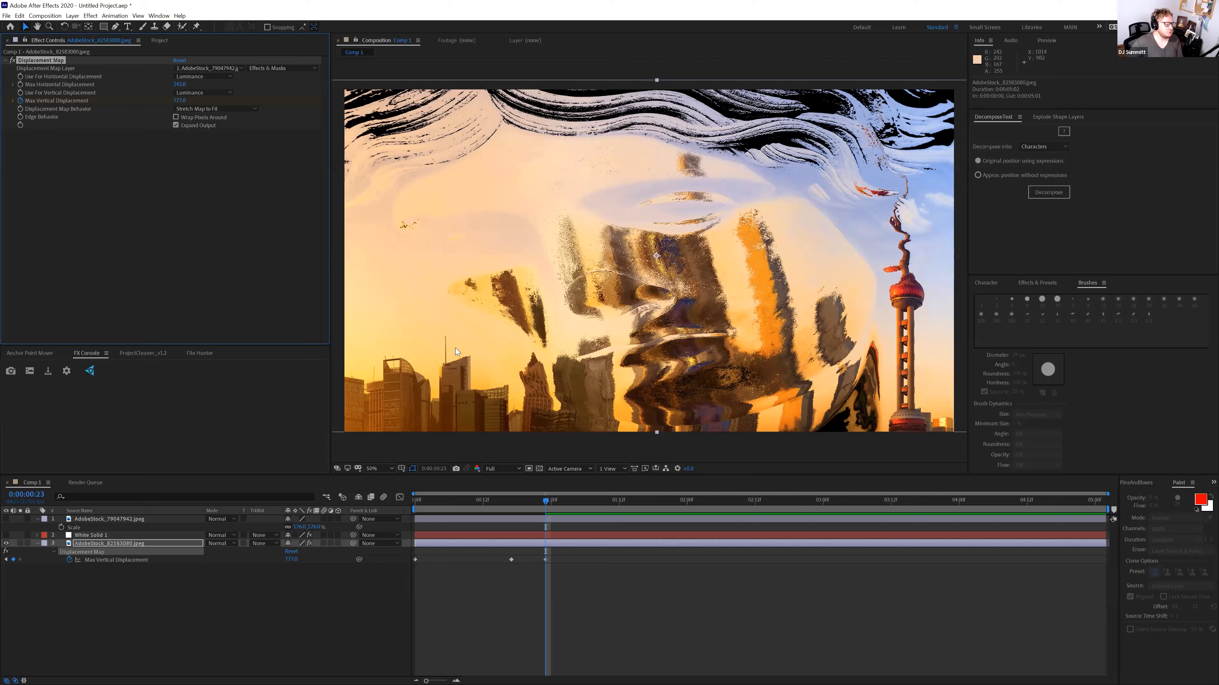
{"action": "left_click", "coordinate": [137, 547]}
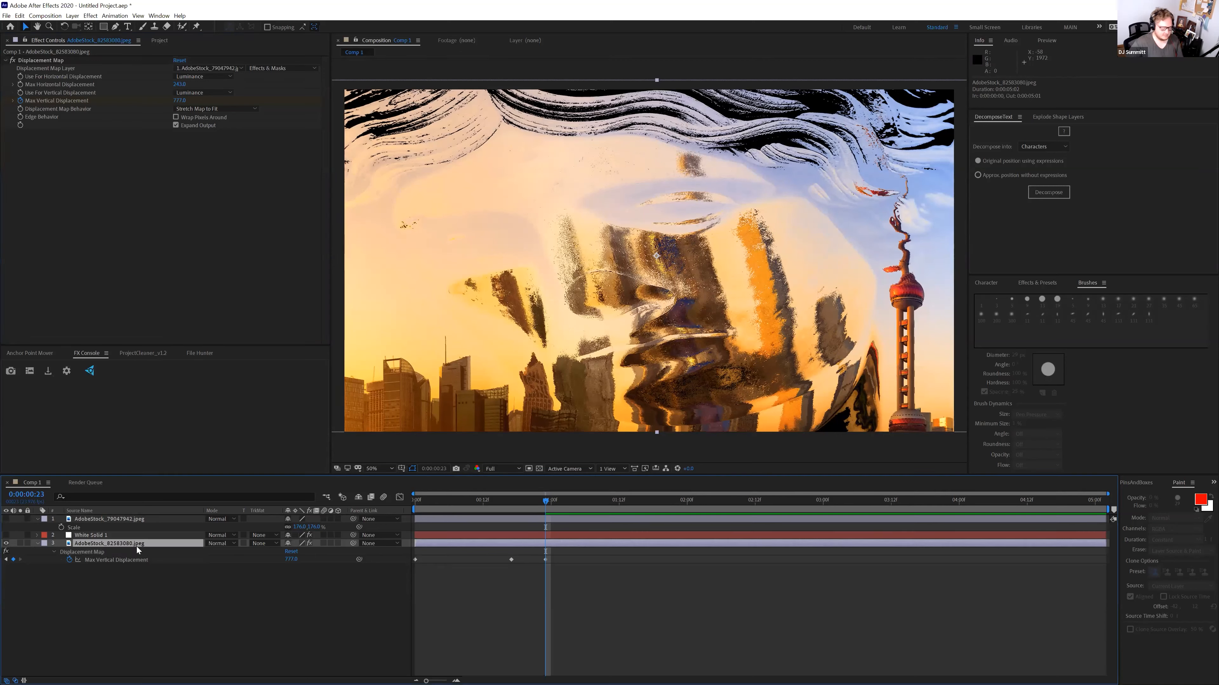
{"action": "key", "text": "ctrl+space"}
Apply Keylight to the city photo and sample the peach tone as Screen Colour
{"action": "type", "text": "keyk"}
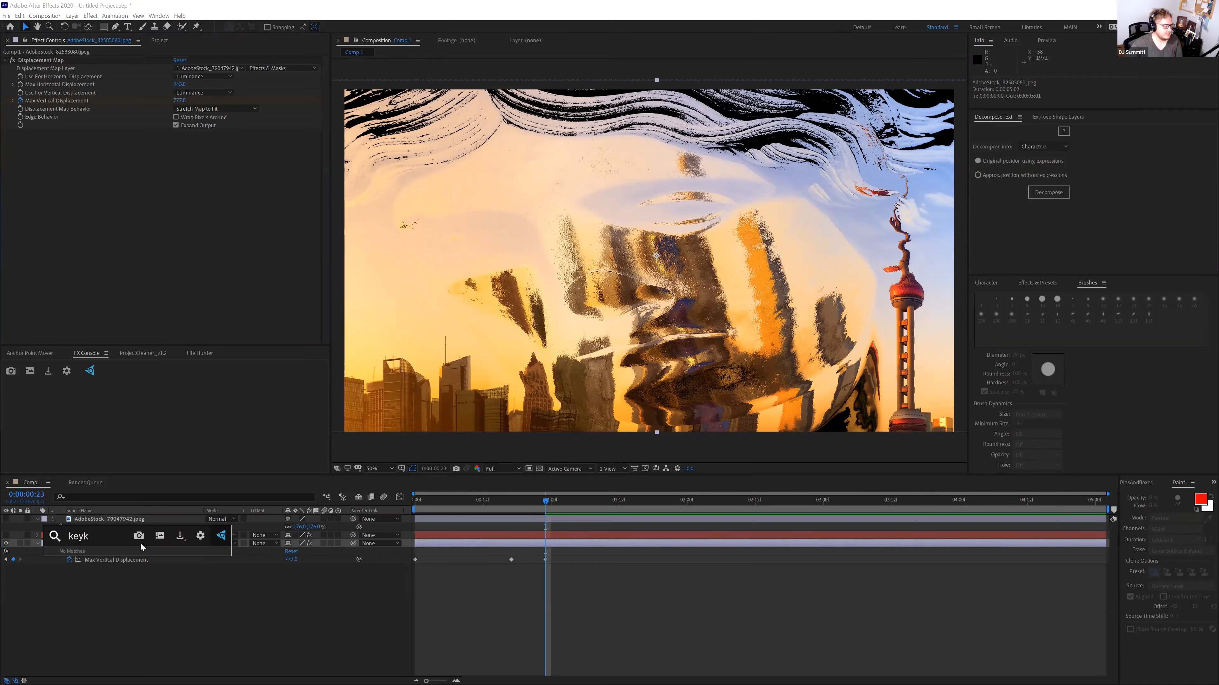
{"action": "key", "text": "BackSpace"}
{"action": "type", "text": "li"}
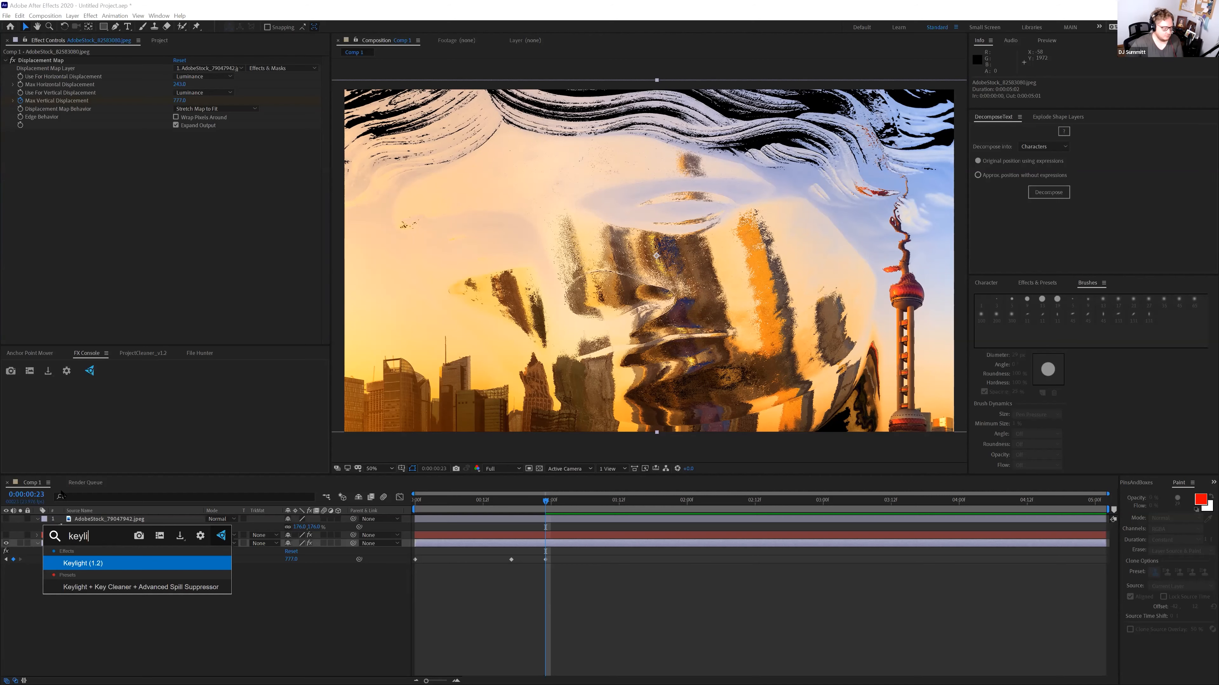
{"action": "left_click", "coordinate": [77, 564]}
{"action": "left_click", "coordinate": [190, 193]}
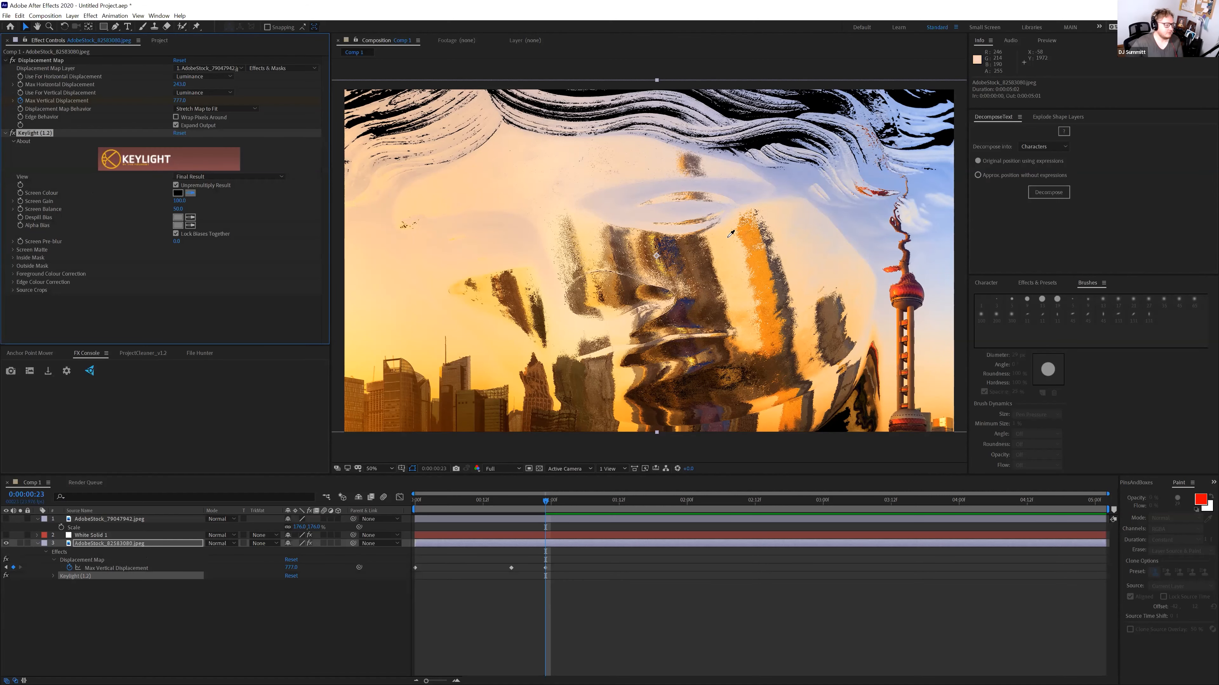
{"action": "left_click", "coordinate": [547, 231]}
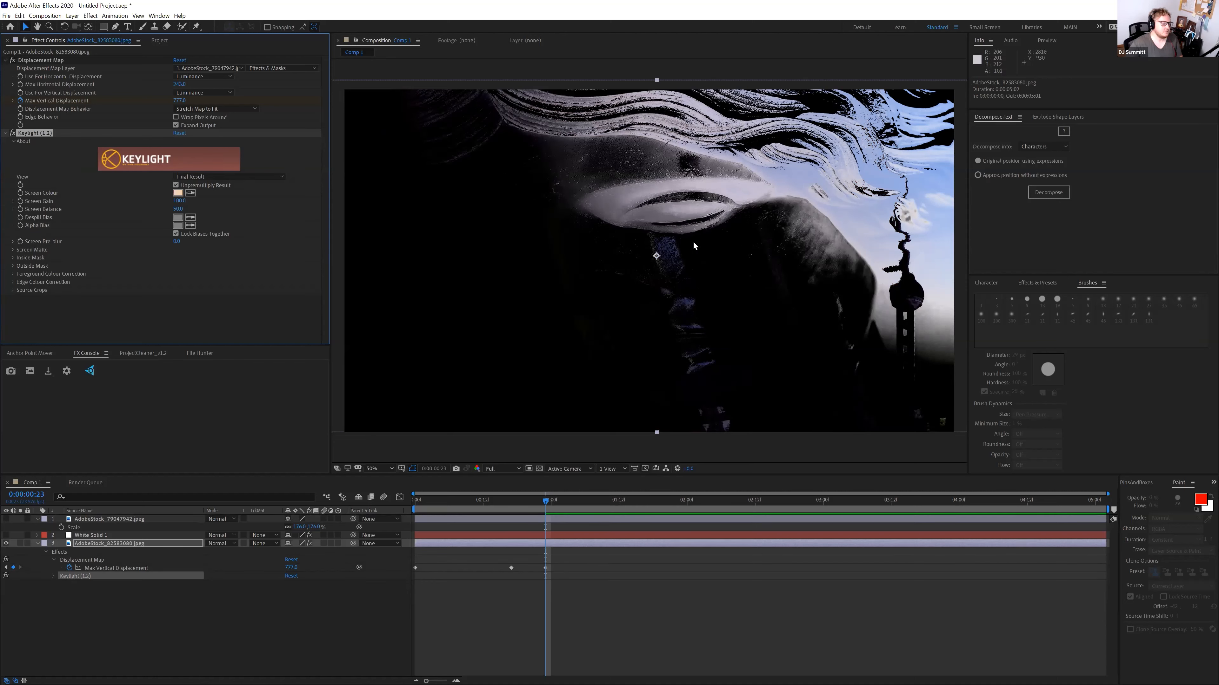
Duplicate the keyed city layer and turn off the copy's effects
{"action": "left_click", "coordinate": [128, 545]}
{"action": "key", "text": "ctrl+d"}
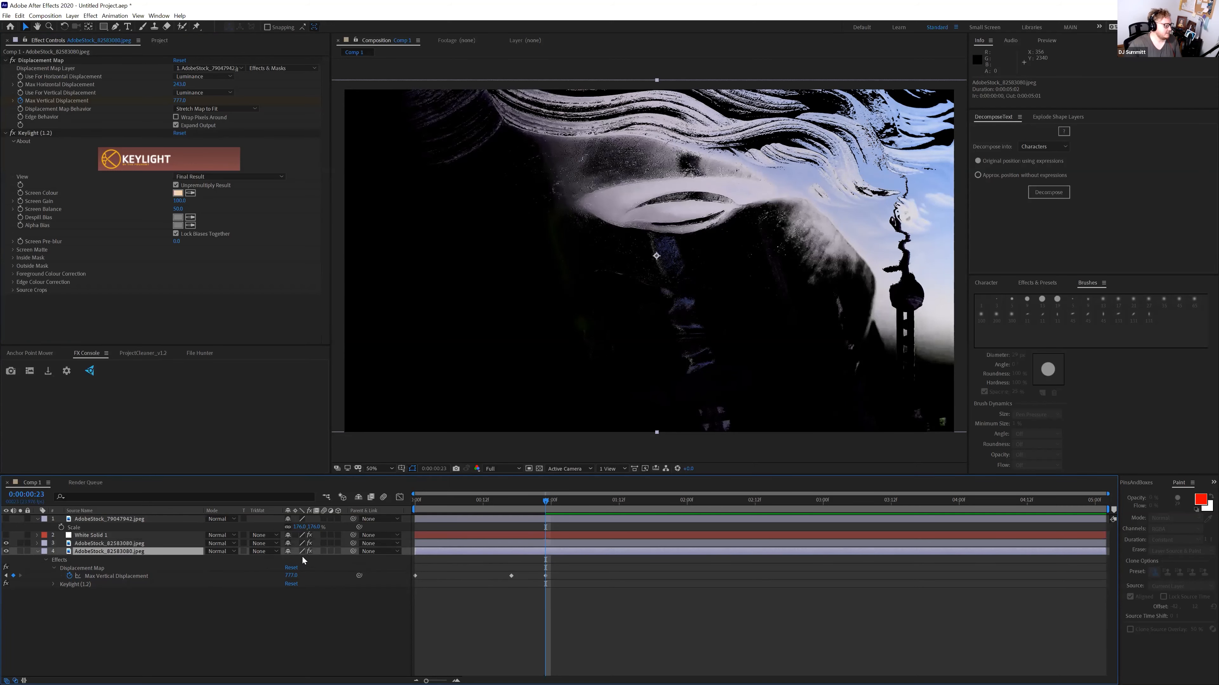
{"action": "left_click", "coordinate": [309, 552]}
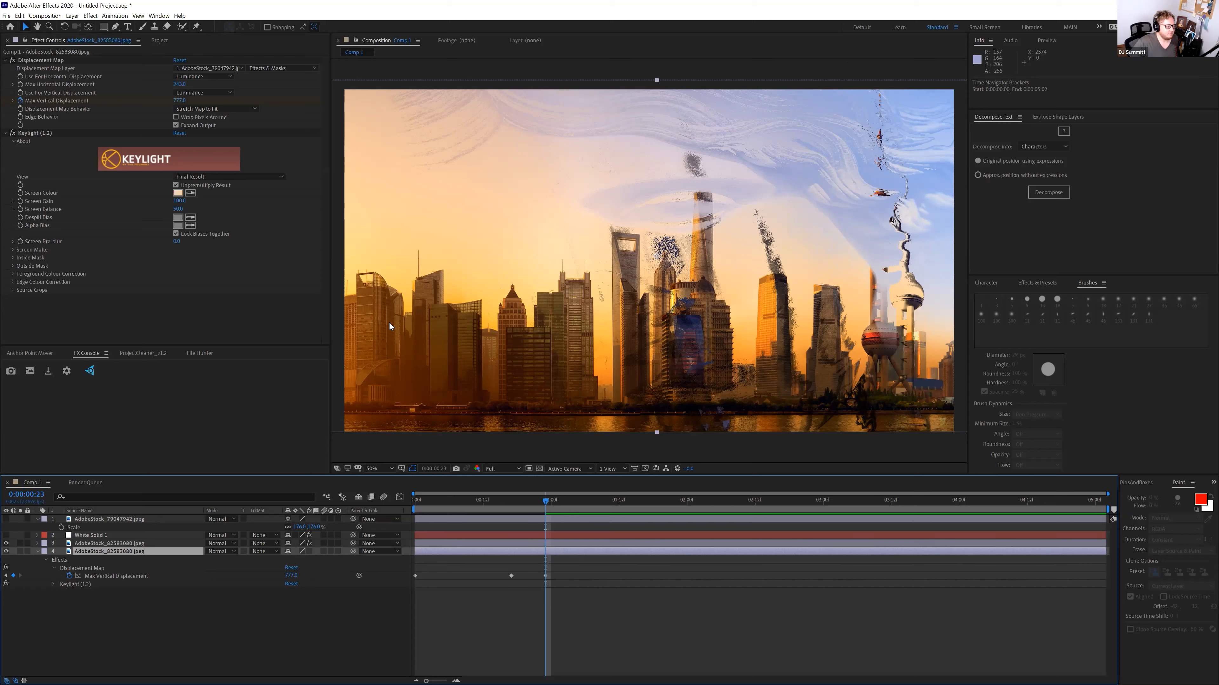
Import a black metallic texture from the Raster > Metal folder, which comes in as an image sequence
{"action": "left_click", "coordinate": [162, 42]}
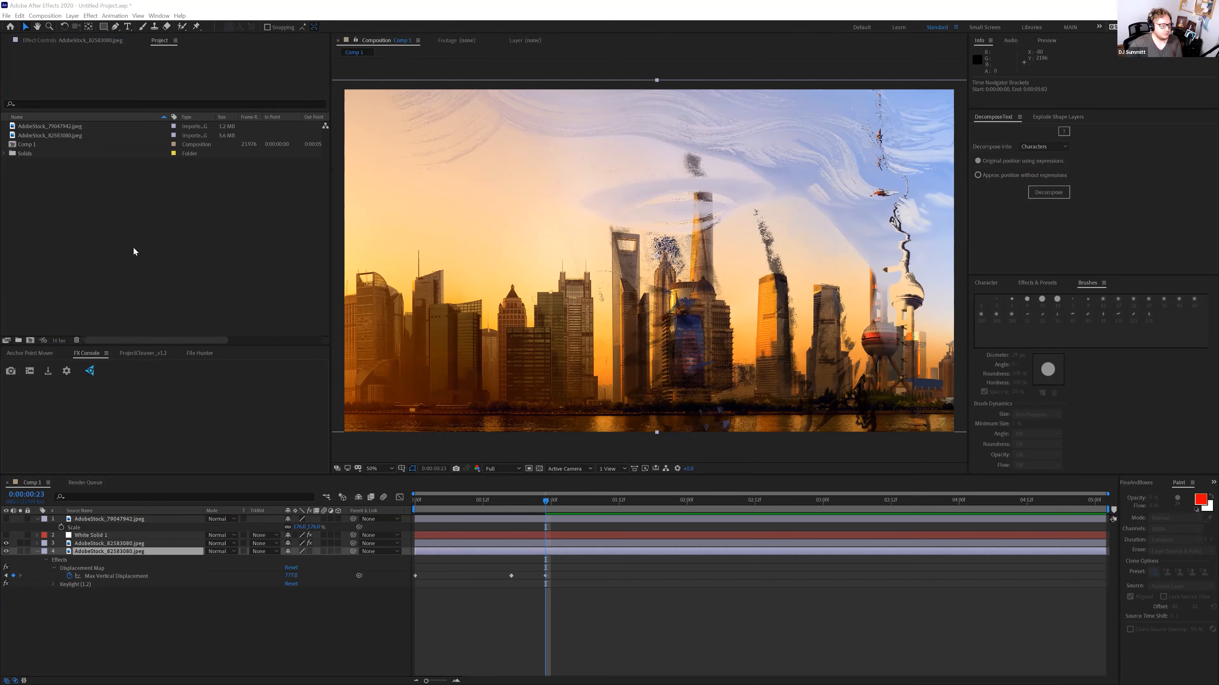
{"action": "double_click", "coordinate": [132, 250]}
{"action": "left_click", "coordinate": [48, 43]}
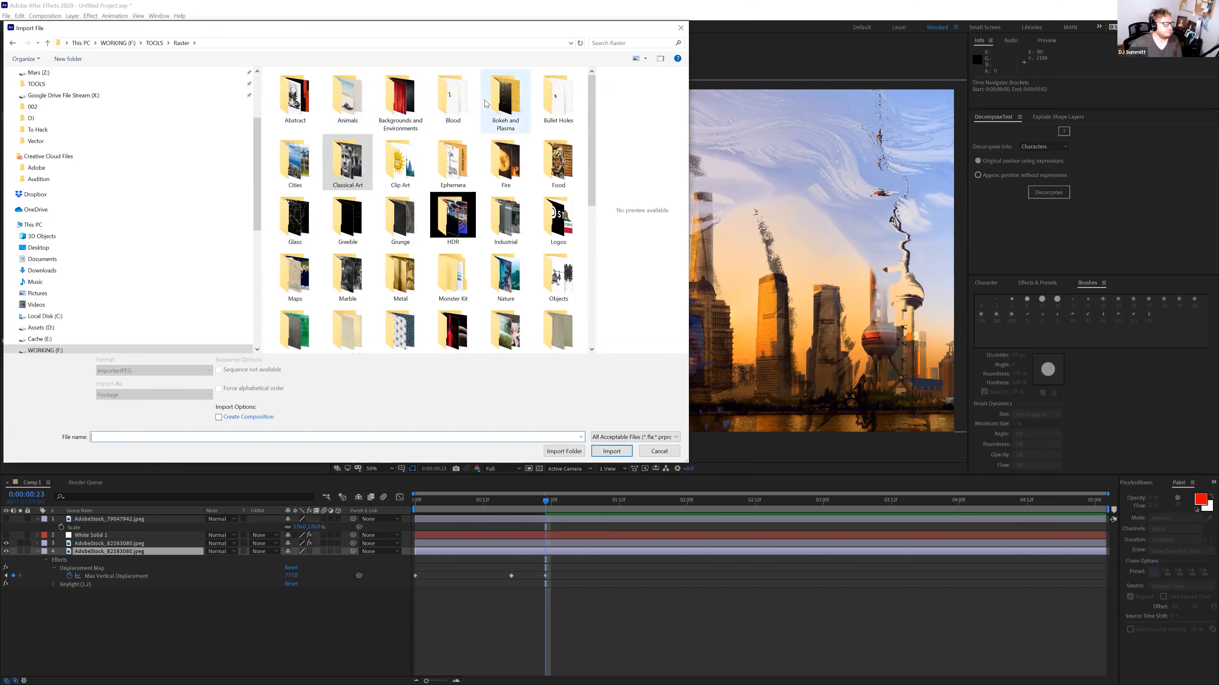
{"action": "left_click", "coordinate": [497, 98]}
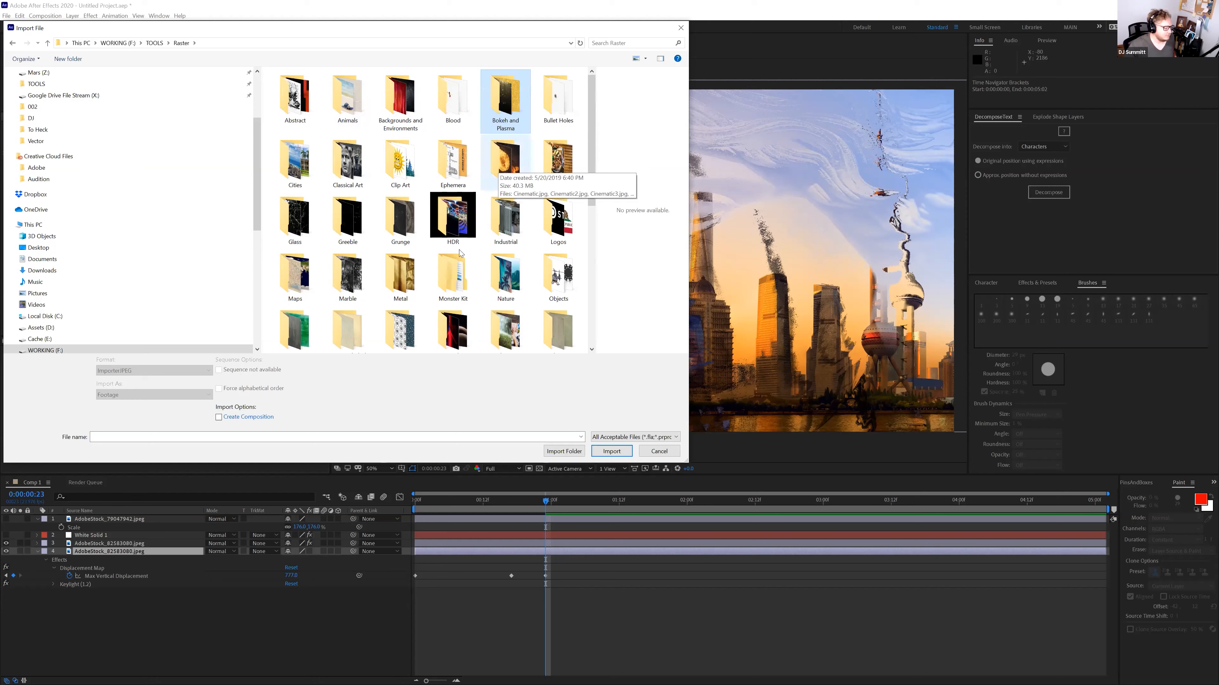
{"action": "double_click", "coordinate": [412, 257]}
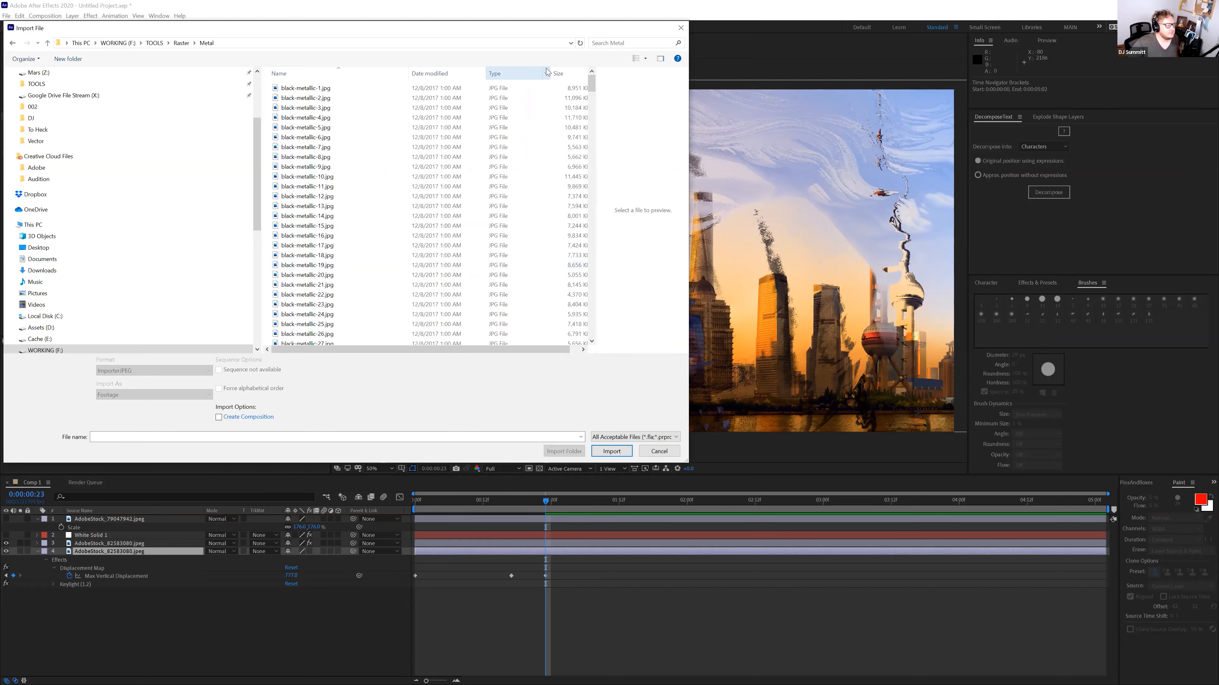
{"action": "left_click", "coordinate": [644, 59]}
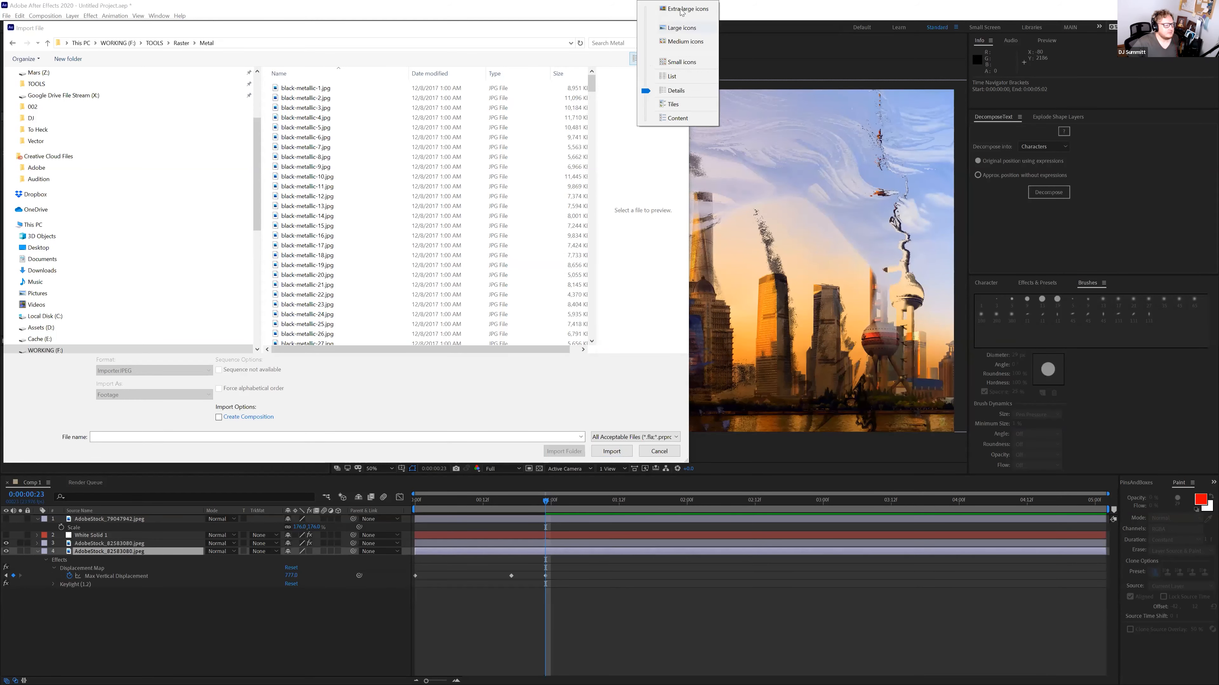
{"action": "left_click", "coordinate": [650, 26]}
{"action": "scroll", "coordinate": [504, 241], "scroll_direction": "down", "scroll_amount": 10}
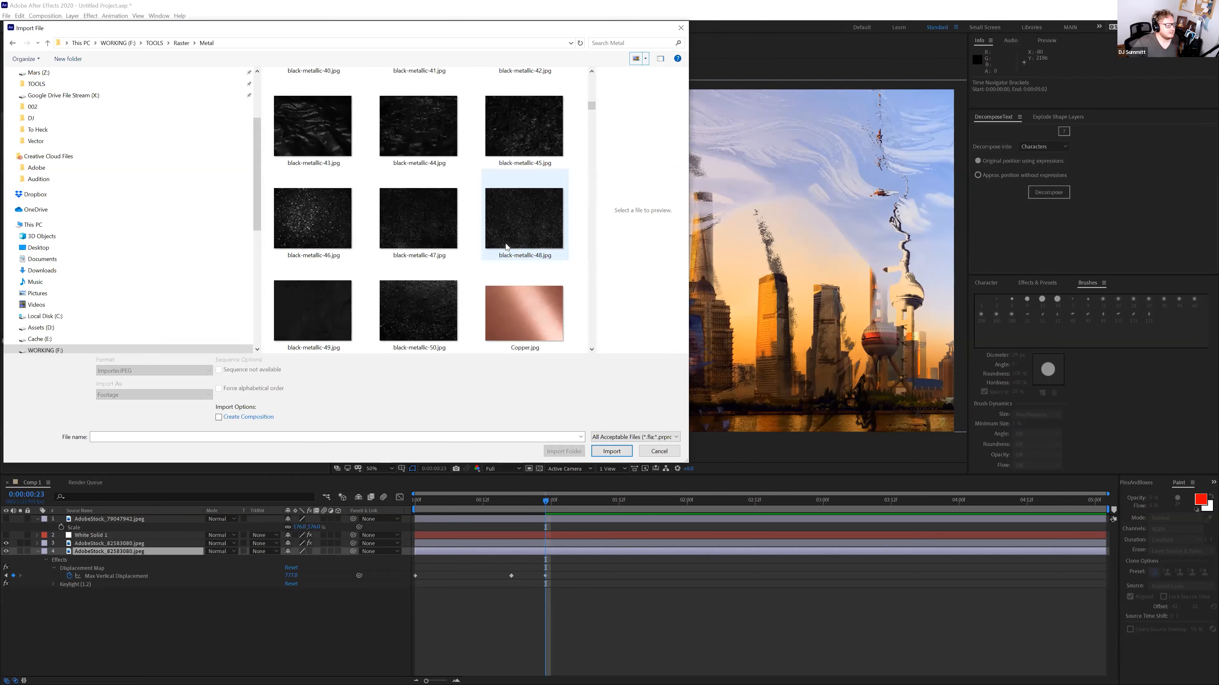
{"action": "scroll", "coordinate": [503, 240], "scroll_direction": "up", "scroll_amount": 3}
{"action": "left_click", "coordinate": [313, 249]}
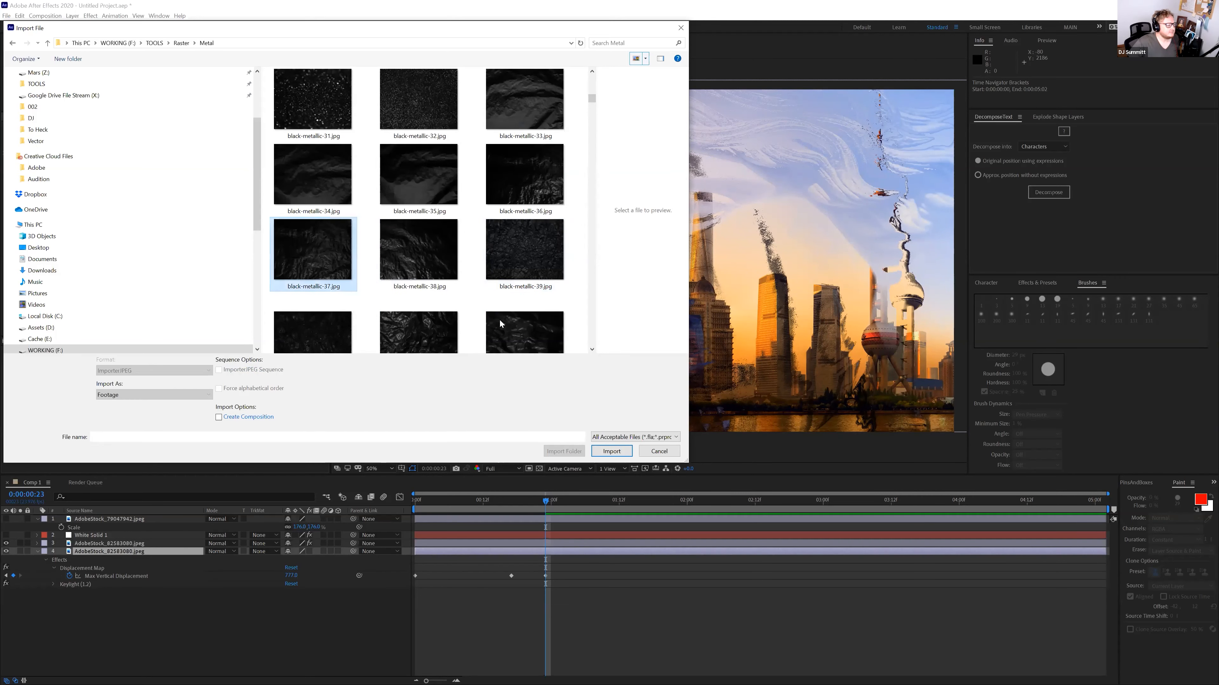
{"action": "left_click", "coordinate": [619, 450]}
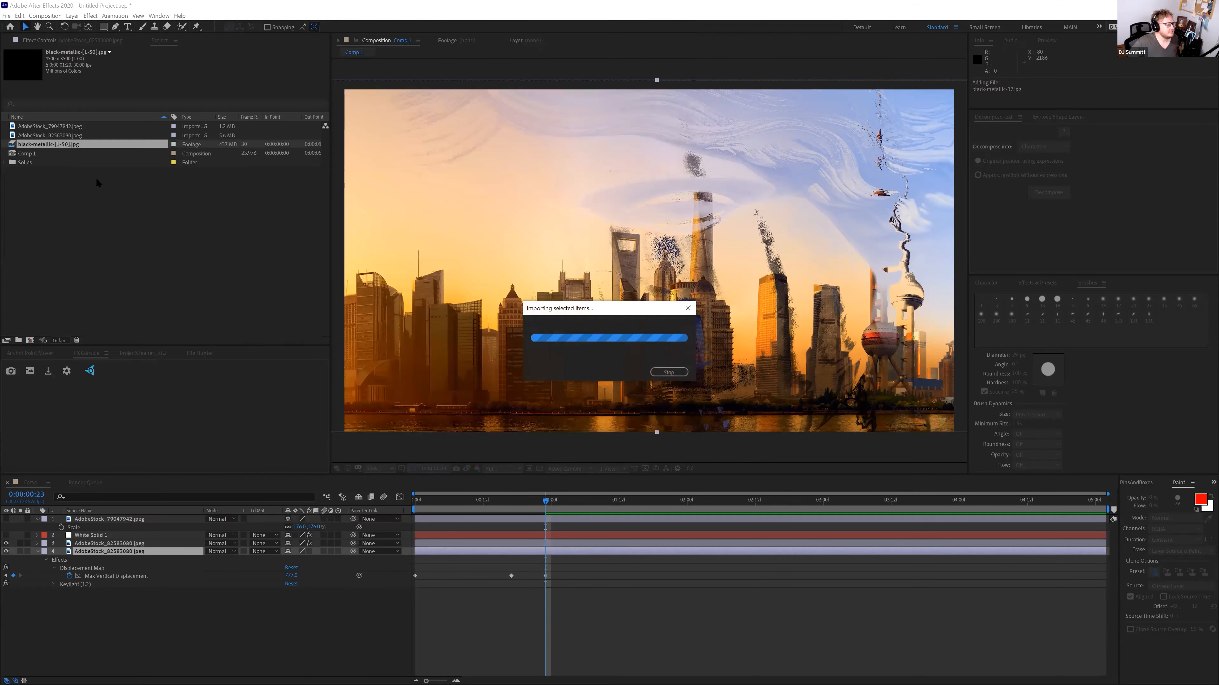
{"action": "mouse_move", "coordinate": [63, 153]}
{"action": "left_mouse_down"}
{"action": "mouse_move", "coordinate": [81, 239]}
{"action": "mouse_move", "coordinate": [69, 144]}
{"action": "left_mouse_up"}
{"action": "left_click", "coordinate": [68, 144]}
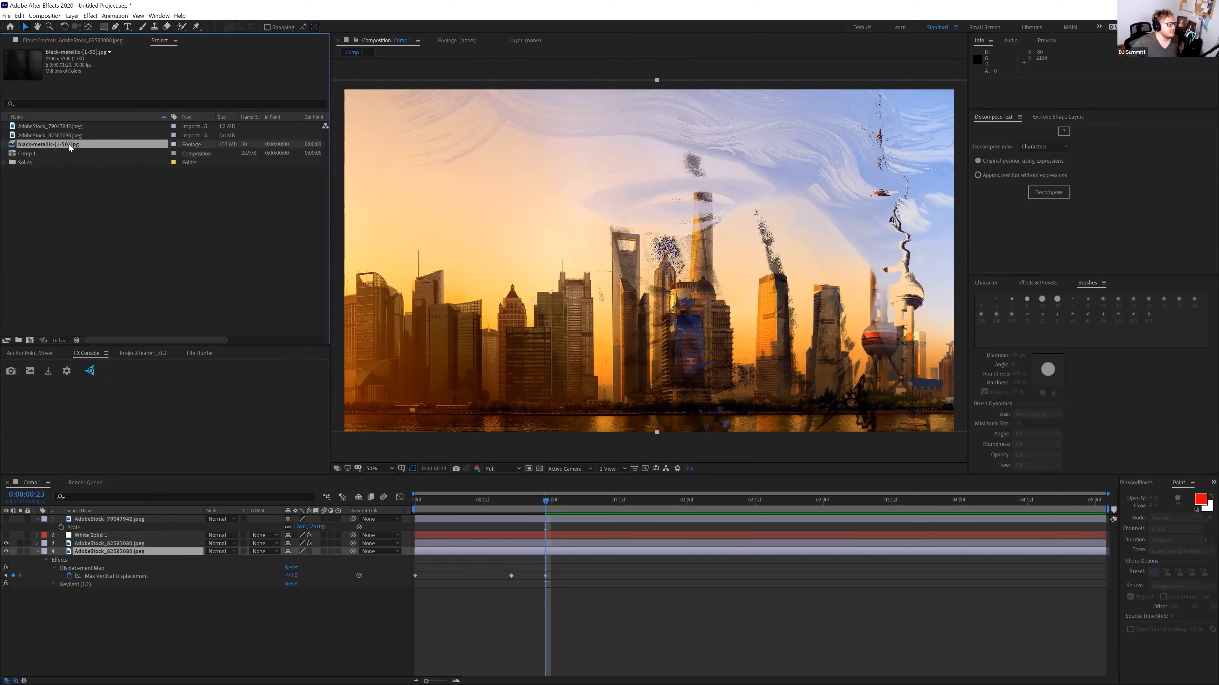
Re-import black-metallic-38.jpg as a single image and place it as layer 4 in the comp
{"action": "key", "text": "ctrl+i"}
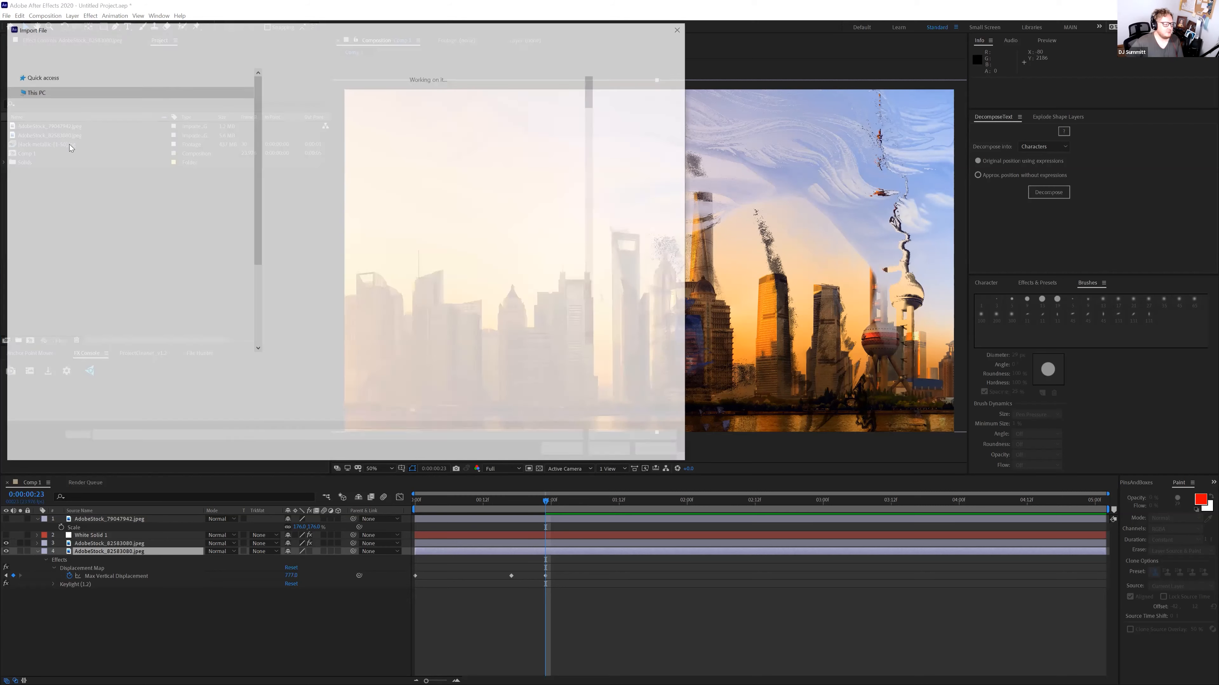
{"action": "scroll", "coordinate": [390, 204], "scroll_direction": "down", "scroll_amount": 5}
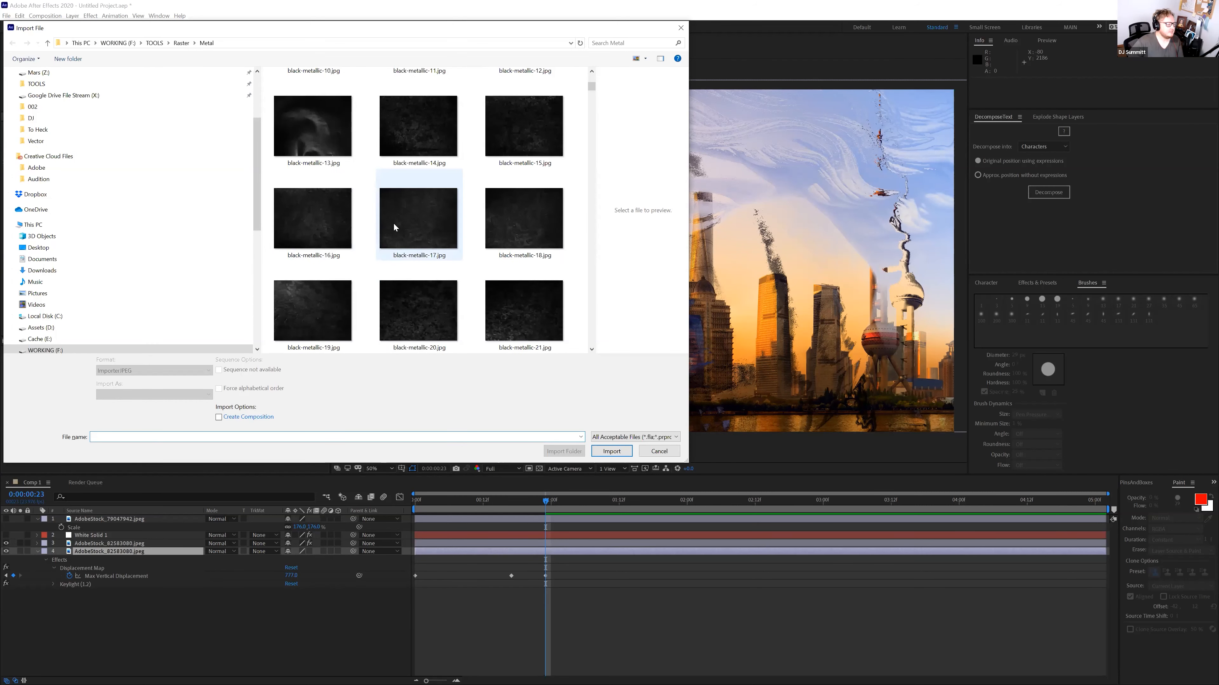
{"action": "scroll", "coordinate": [392, 230], "scroll_direction": "down", "scroll_amount": 12}
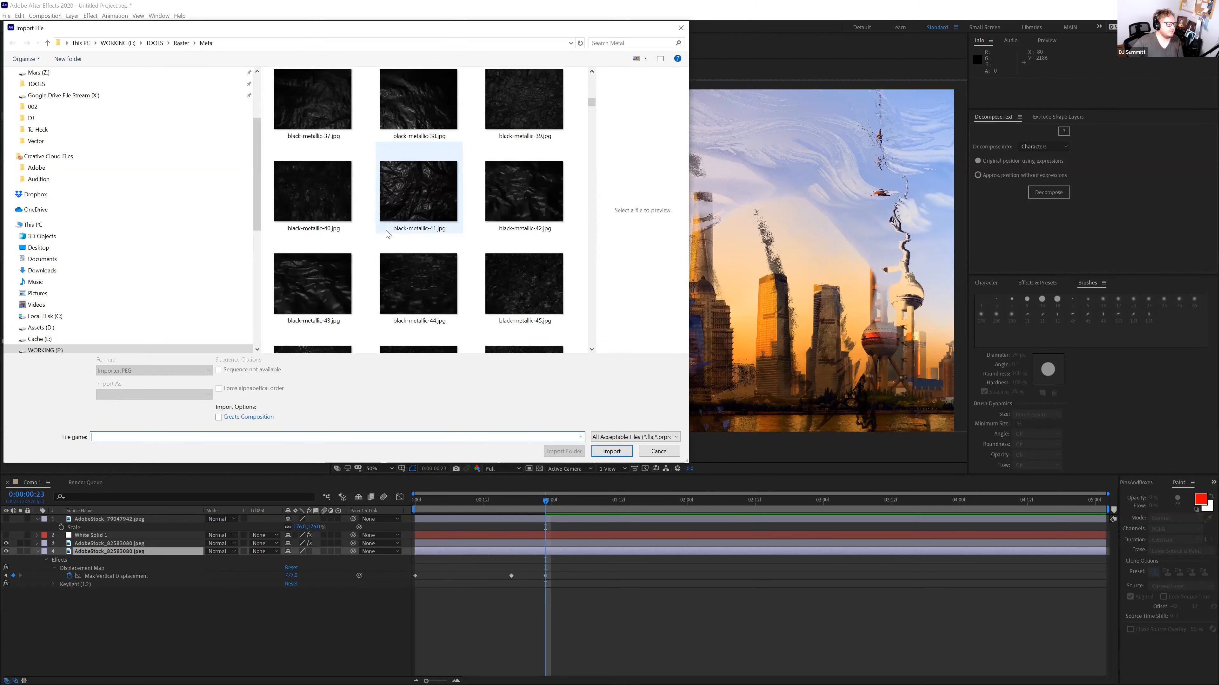
{"action": "left_click", "coordinate": [433, 109]}
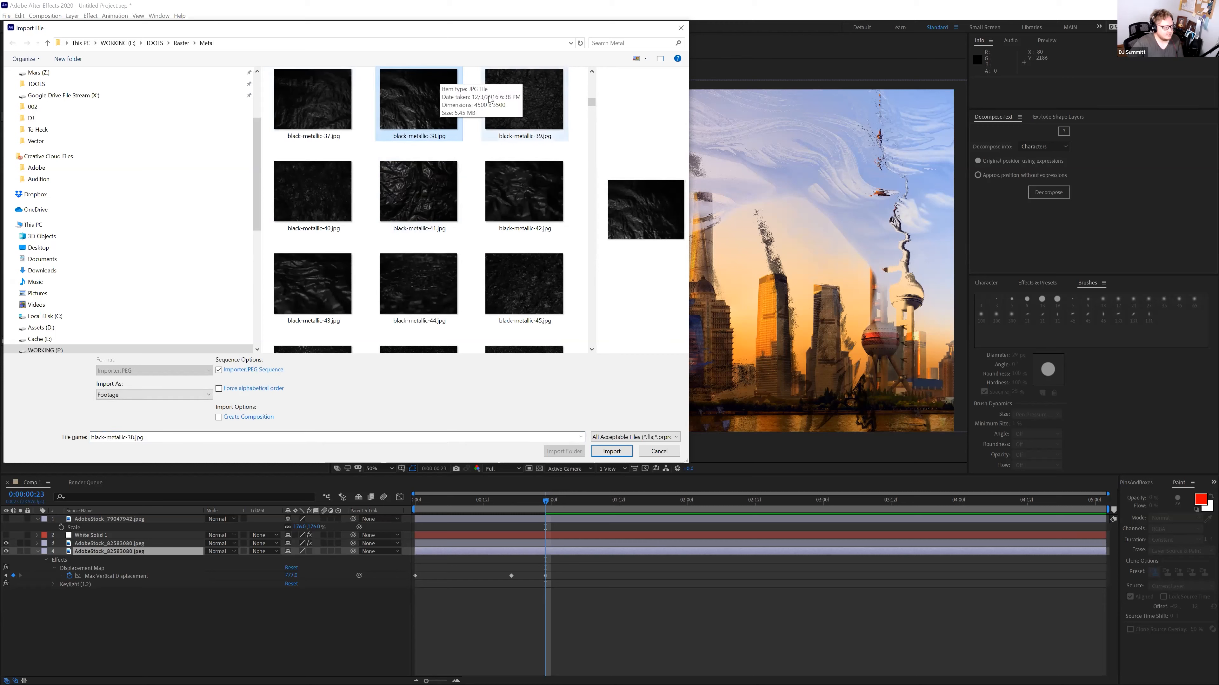
{"action": "left_click", "coordinate": [233, 375]}
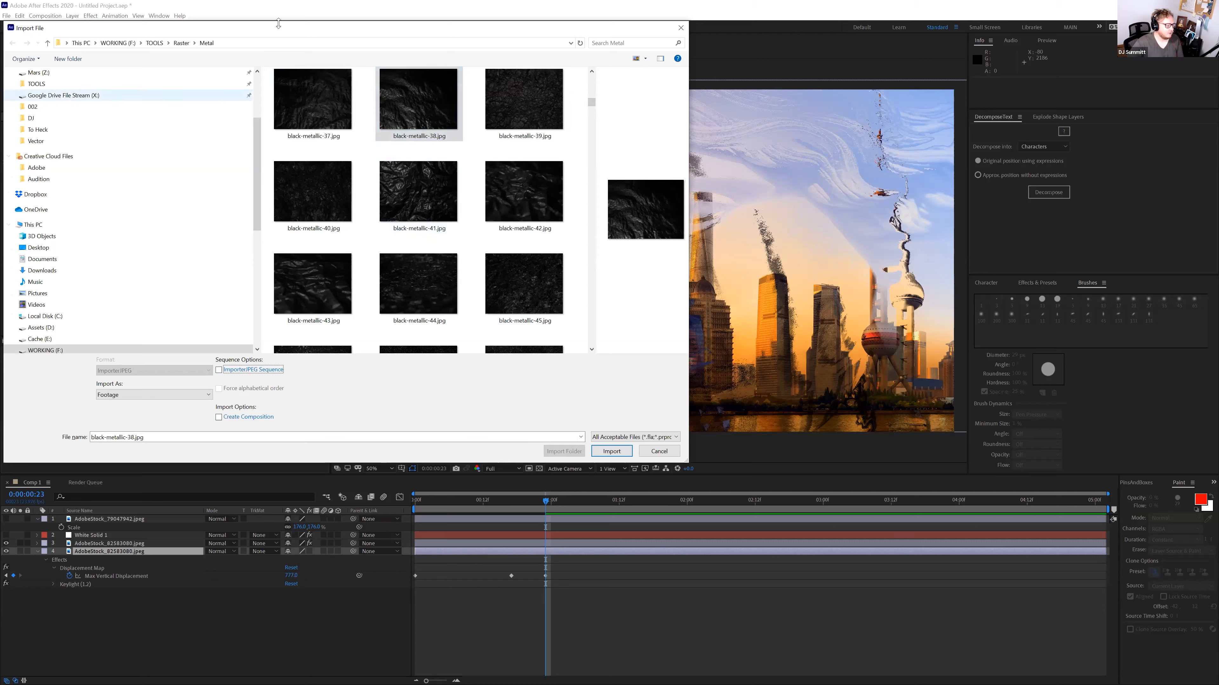
{"action": "left_click", "coordinate": [610, 452]}
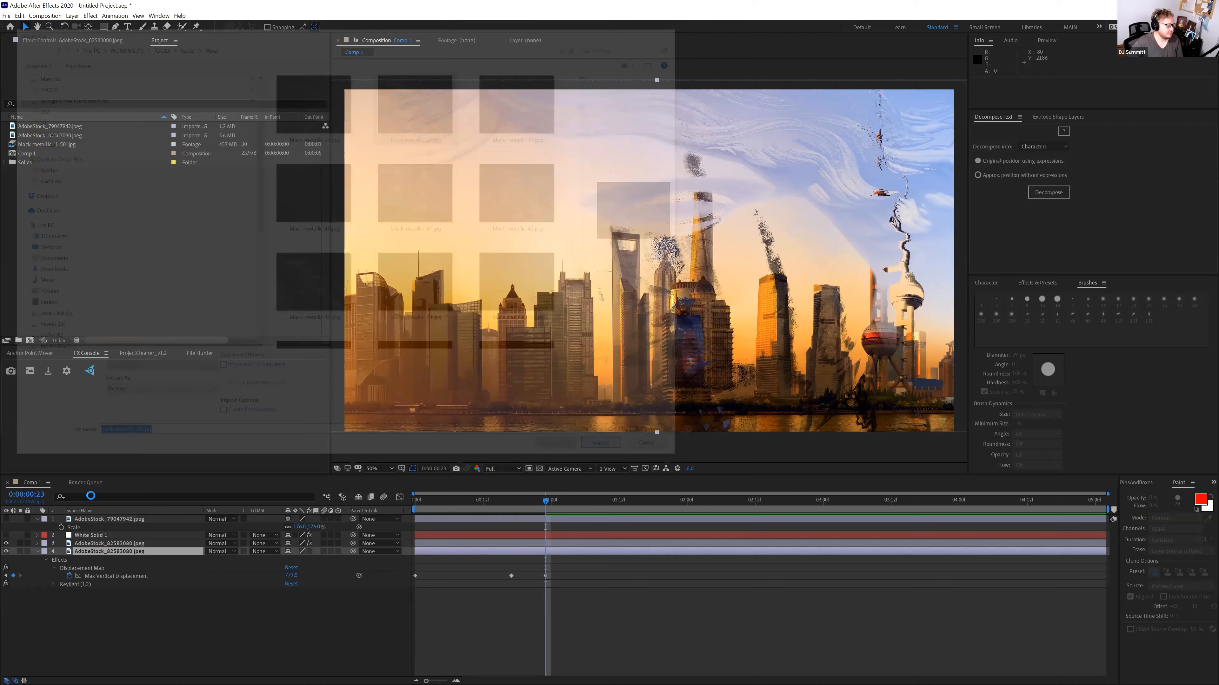
{"action": "left_click_drag", "start_coordinate": [60, 157], "coordinate": [117, 547]}
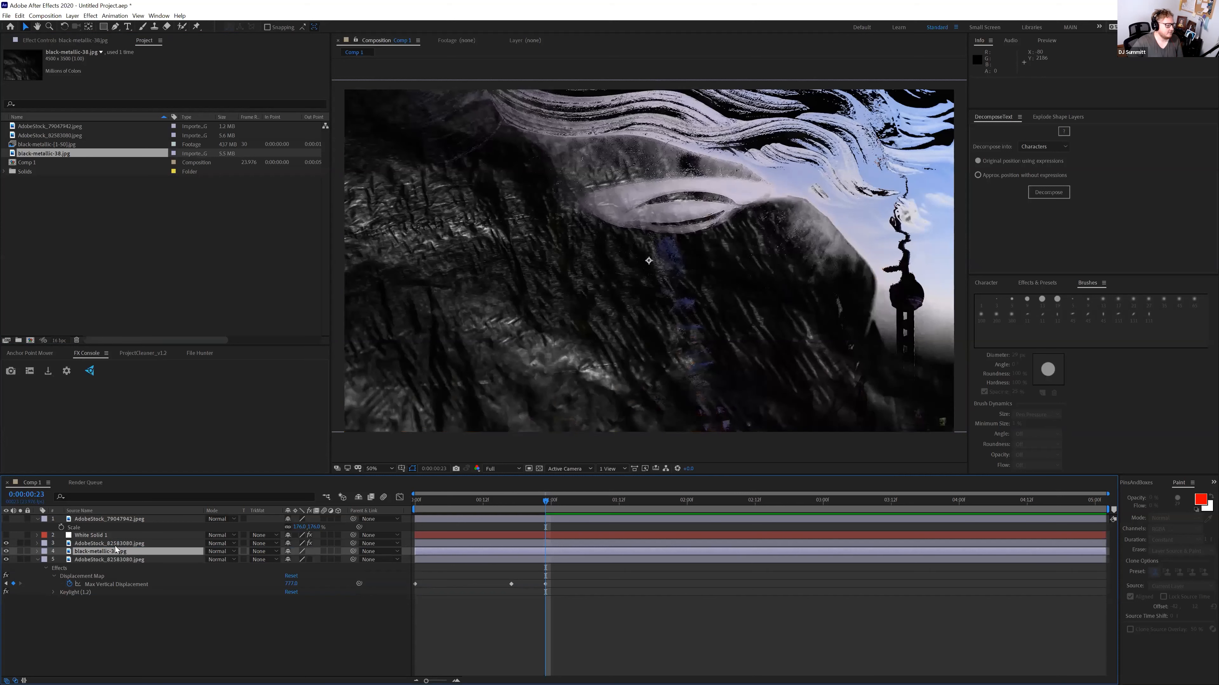
Hide the metal texture layer and delete the extra city photo layer
{"action": "left_click", "coordinate": [6, 551]}
{"action": "left_click", "coordinate": [89, 560]}
{"action": "key", "text": "Delete"}
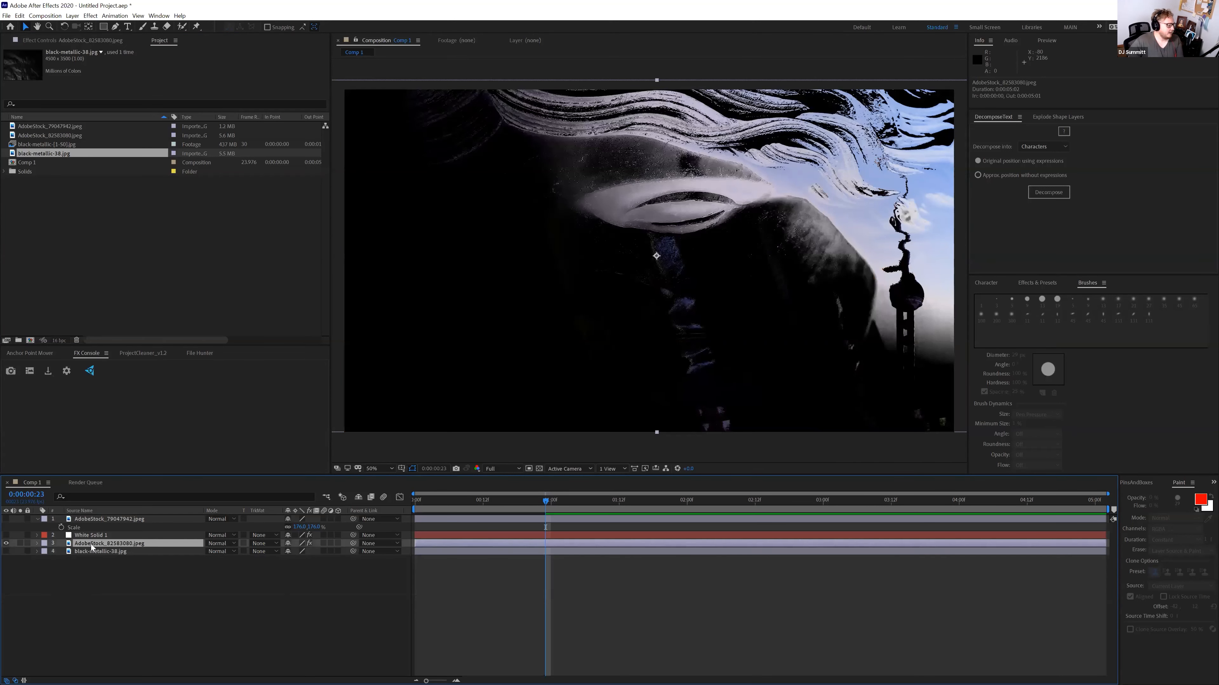
Set the city's Displacement Map Layer to black-metallic-38 and remove the Keylight effect
{"action": "left_click", "coordinate": [106, 40]}
{"action": "left_click", "coordinate": [219, 68]}
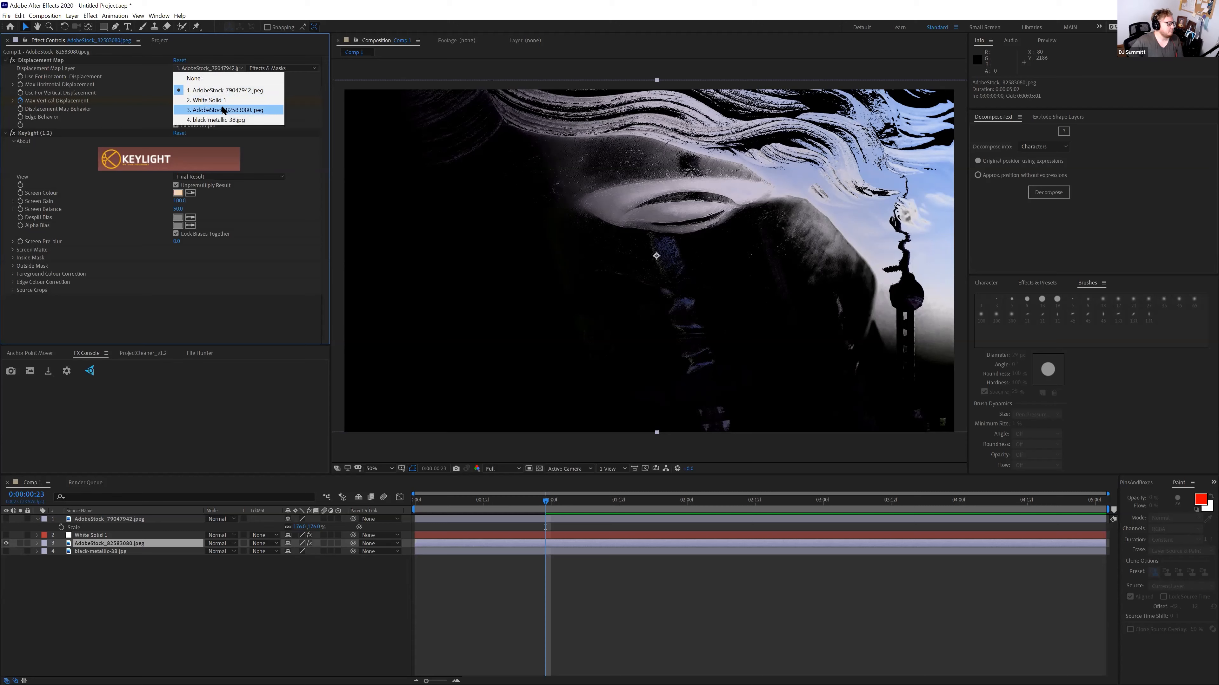
{"action": "left_click", "coordinate": [221, 120]}
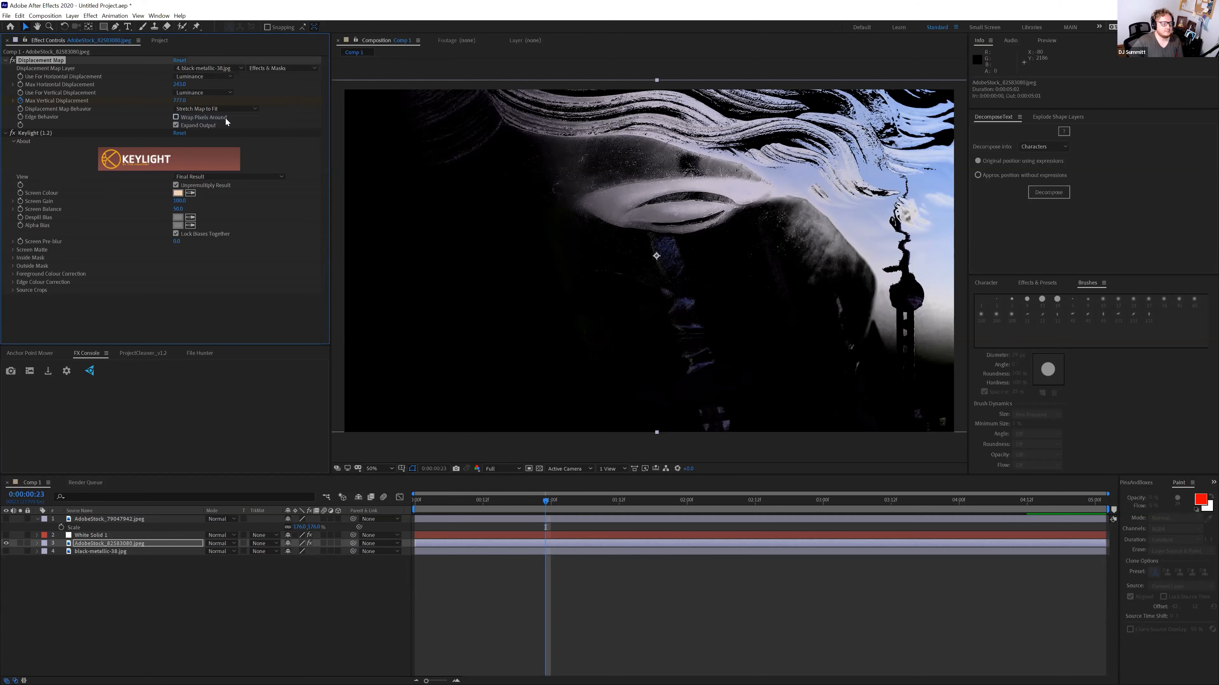
{"action": "left_click", "coordinate": [42, 132]}
{"action": "key", "text": "Delete"}
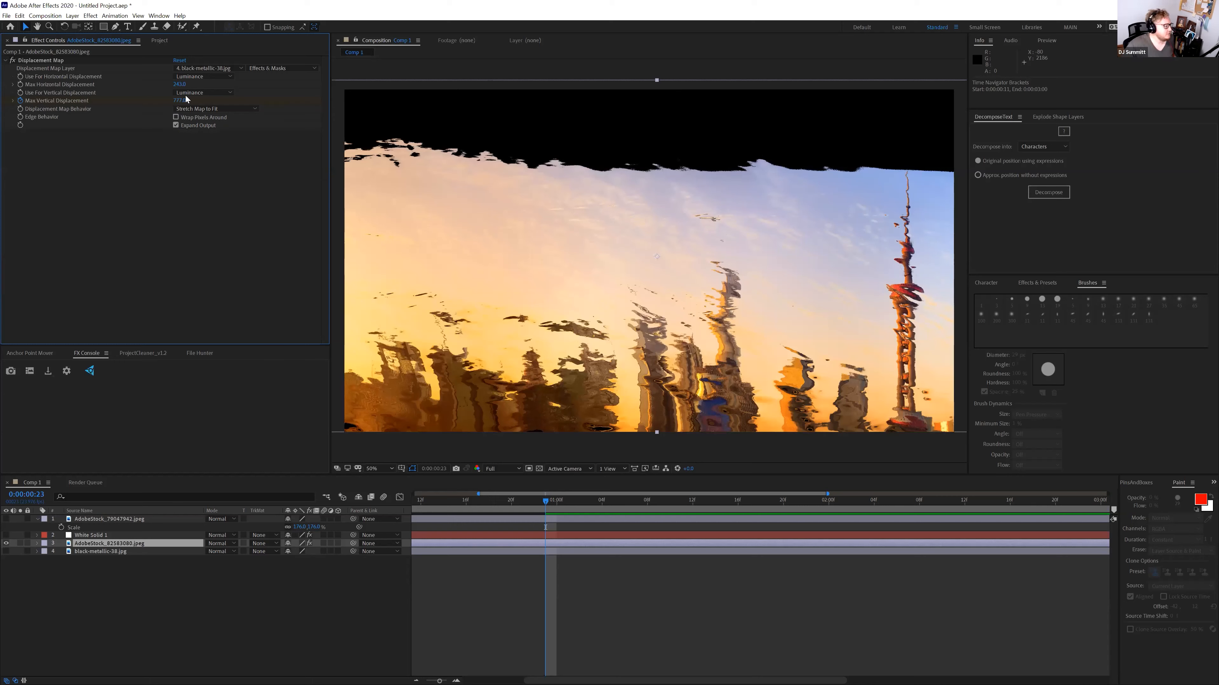
Lower Max Vertical Displacement to 211 and turn on Wrap Pixels Around
{"action": "left_click_drag", "start_coordinate": [182, 101], "coordinate": [53, 81]}
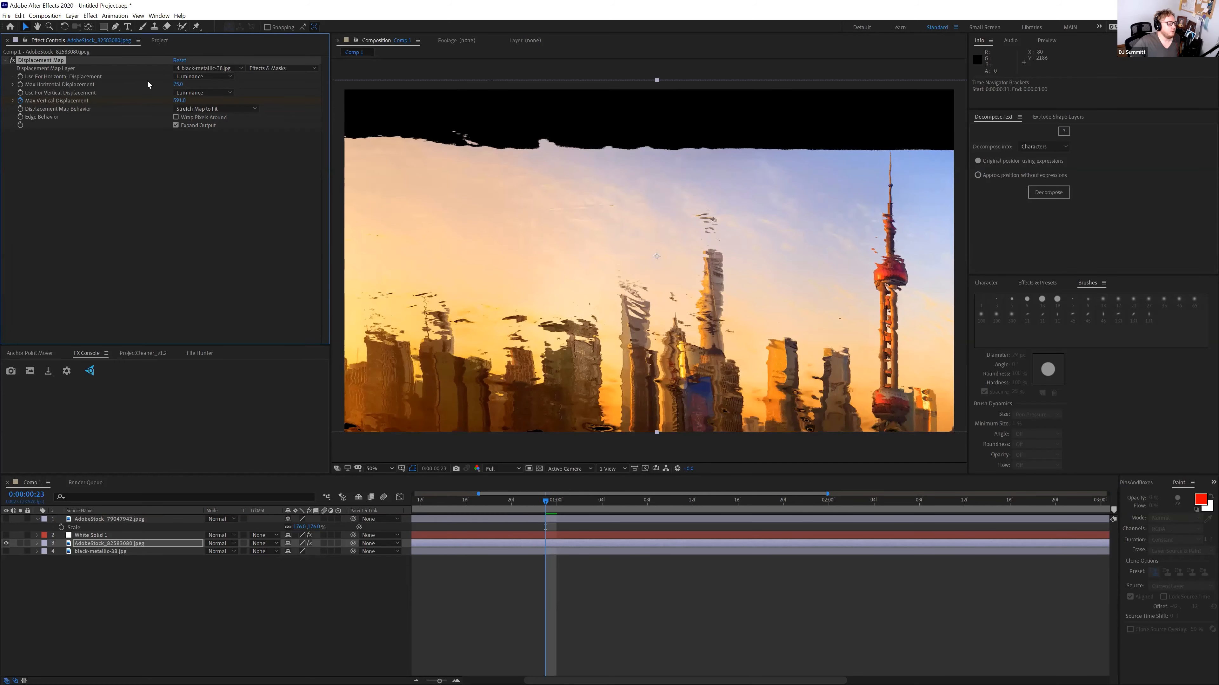
{"action": "mouse_move", "coordinate": [181, 100]}
{"action": "left_mouse_down"}
{"action": "mouse_move", "coordinate": [2, 96]}
{"action": "mouse_move", "coordinate": [174, 102]}
{"action": "left_mouse_up"}
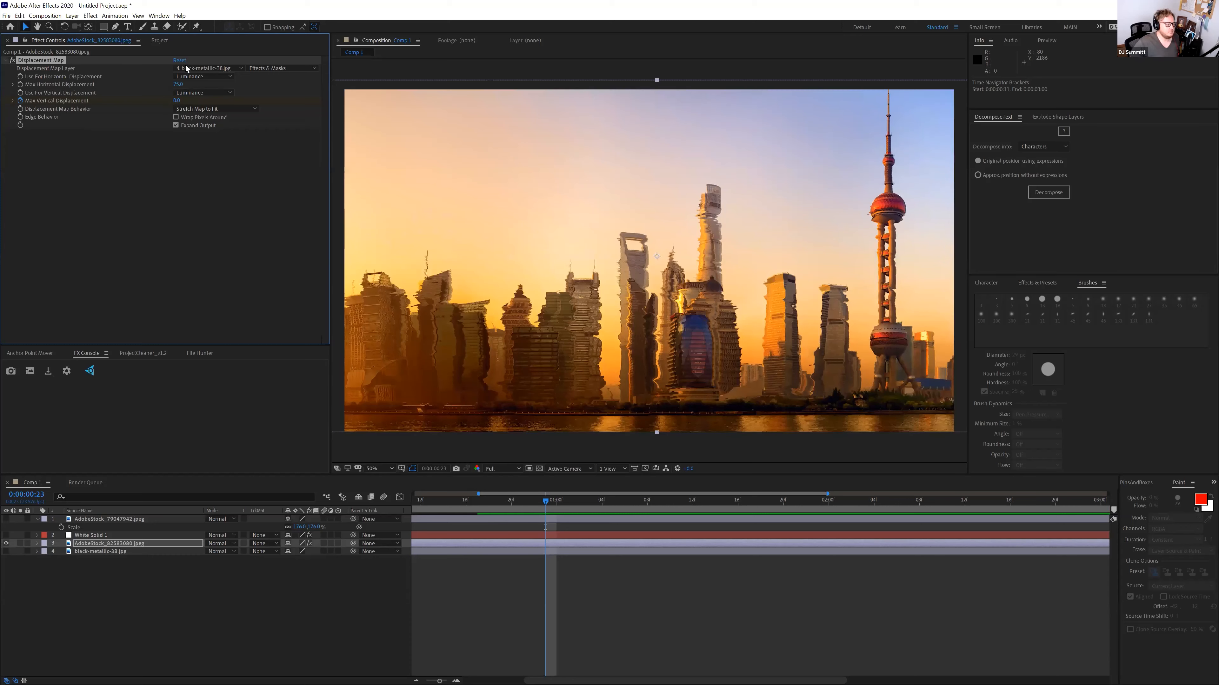
{"action": "left_click", "coordinate": [176, 125]}
{"action": "left_click", "coordinate": [176, 117]}
Set Max Vertical Displacement to 71 and Max Horizontal Displacement to 193, then preview the distortion
{"action": "left_click_drag", "start_coordinate": [176, 101], "coordinate": [738, 168]}
{"action": "left_click_drag", "start_coordinate": [618, 159], "coordinate": [246, 138]}
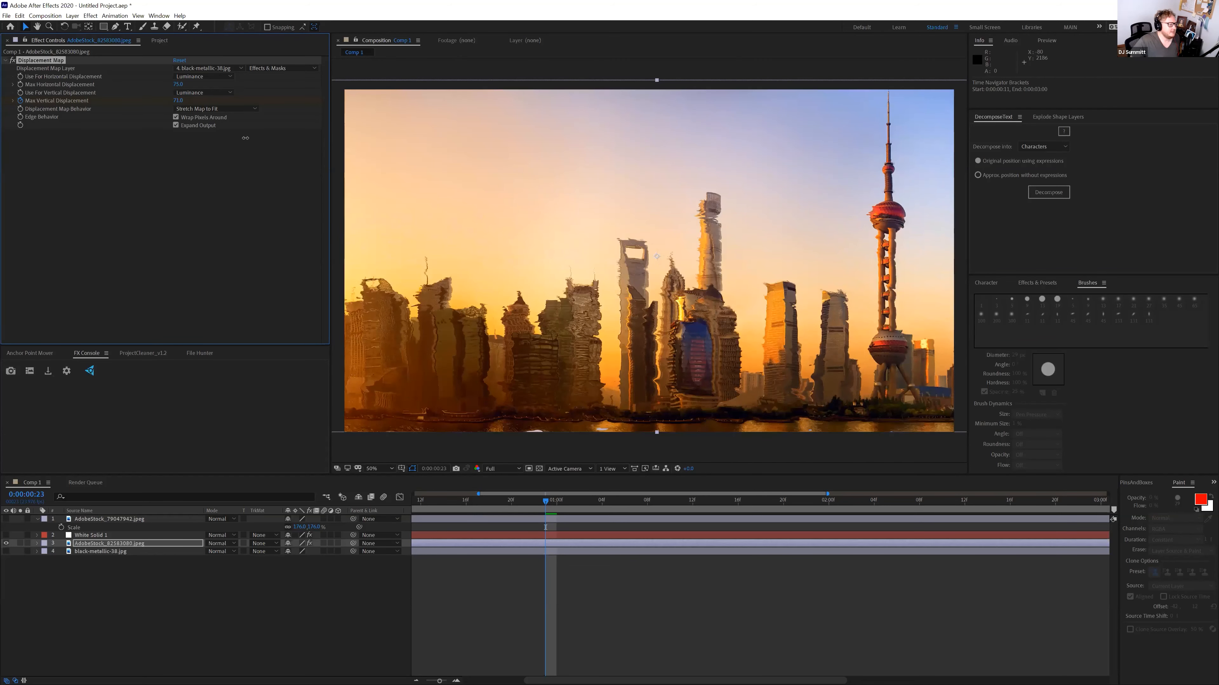
{"action": "left_click_drag", "start_coordinate": [267, 94], "coordinate": [245, 101]}
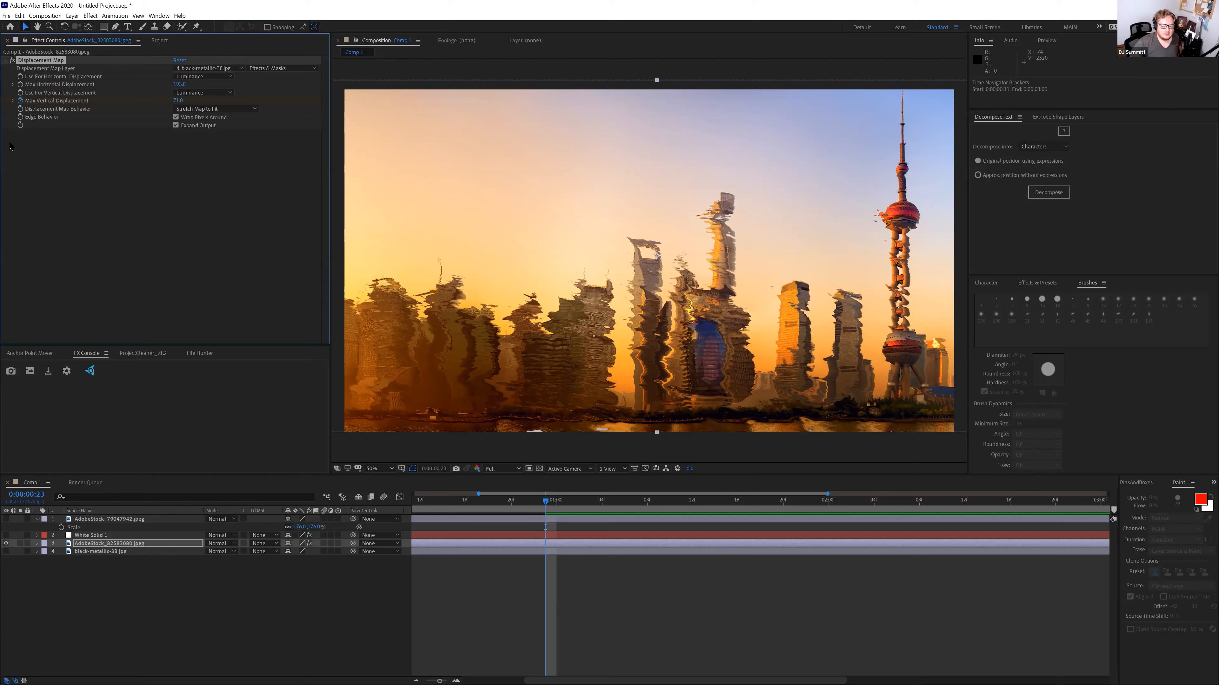
{"action": "left_click_drag", "start_coordinate": [501, 502], "coordinate": [998, 527]}
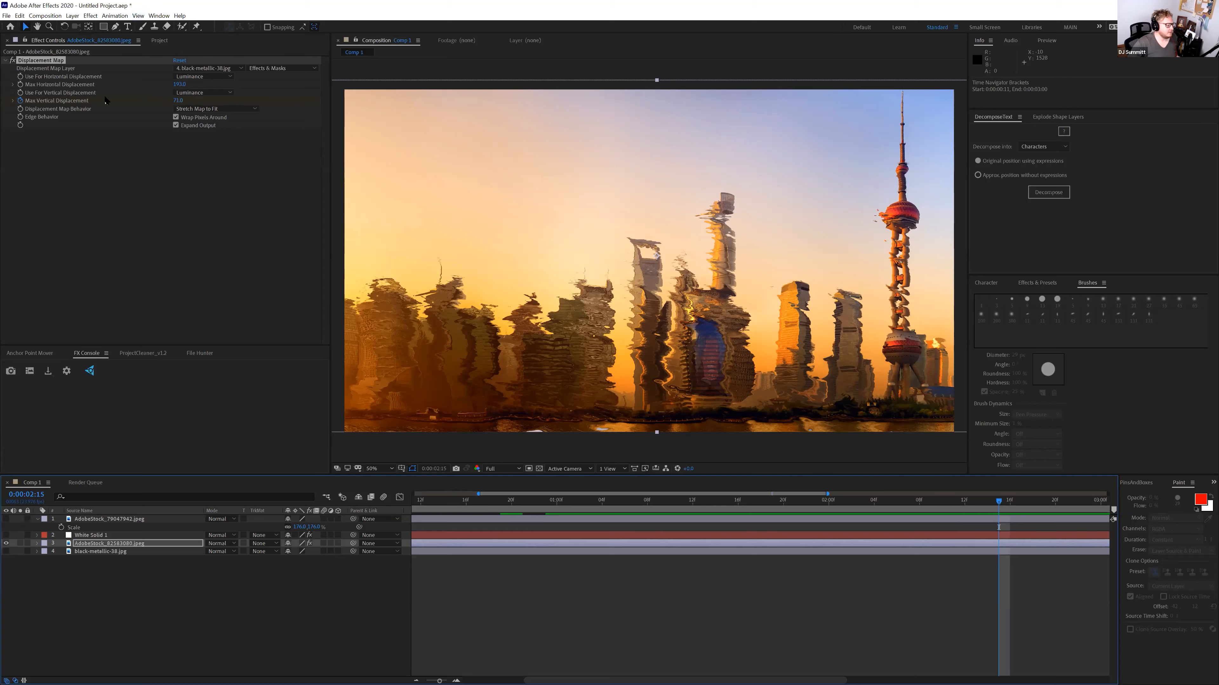
From the cleared Project panel, bring up Import File and go up to the Raster folders
{"action": "left_click", "coordinate": [160, 40]}
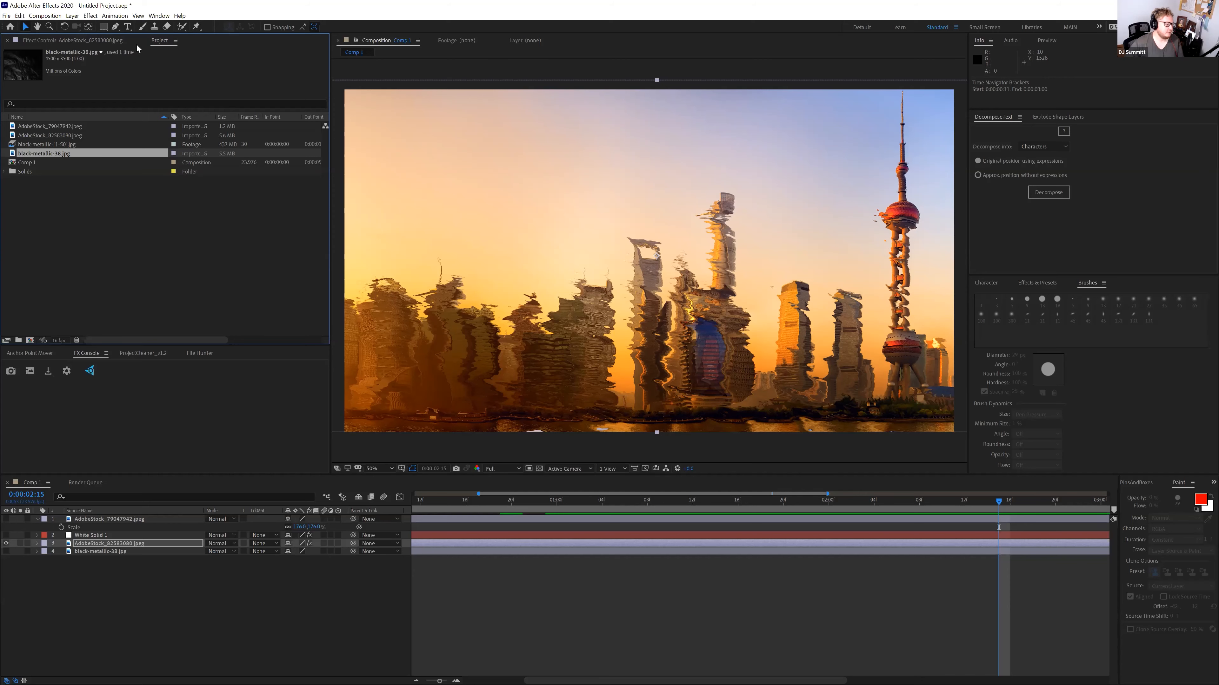
{"action": "left_click", "coordinate": [89, 221]}
{"action": "double_click", "coordinate": [90, 221]}
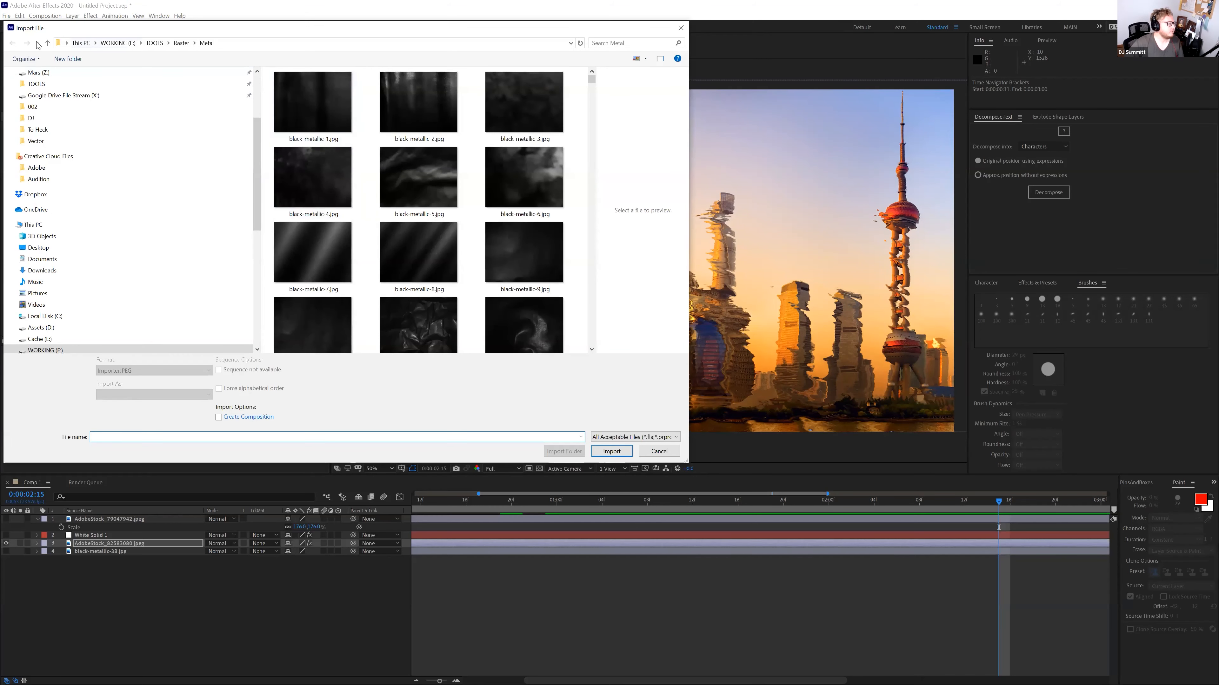
{"action": "left_click", "coordinate": [47, 43]}
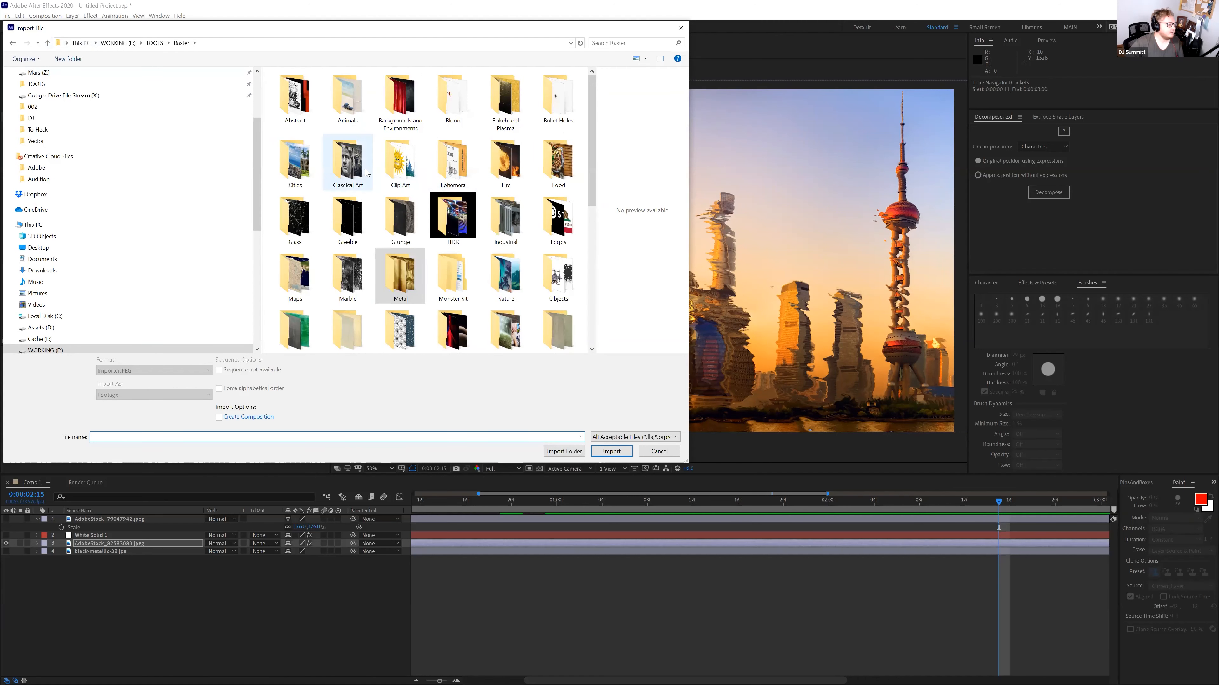
Import AdobeStock_272038968.jpeg from Raster > Nature and build a new composition from it
{"action": "scroll", "coordinate": [382, 258], "scroll_direction": "down", "scroll_amount": 3}
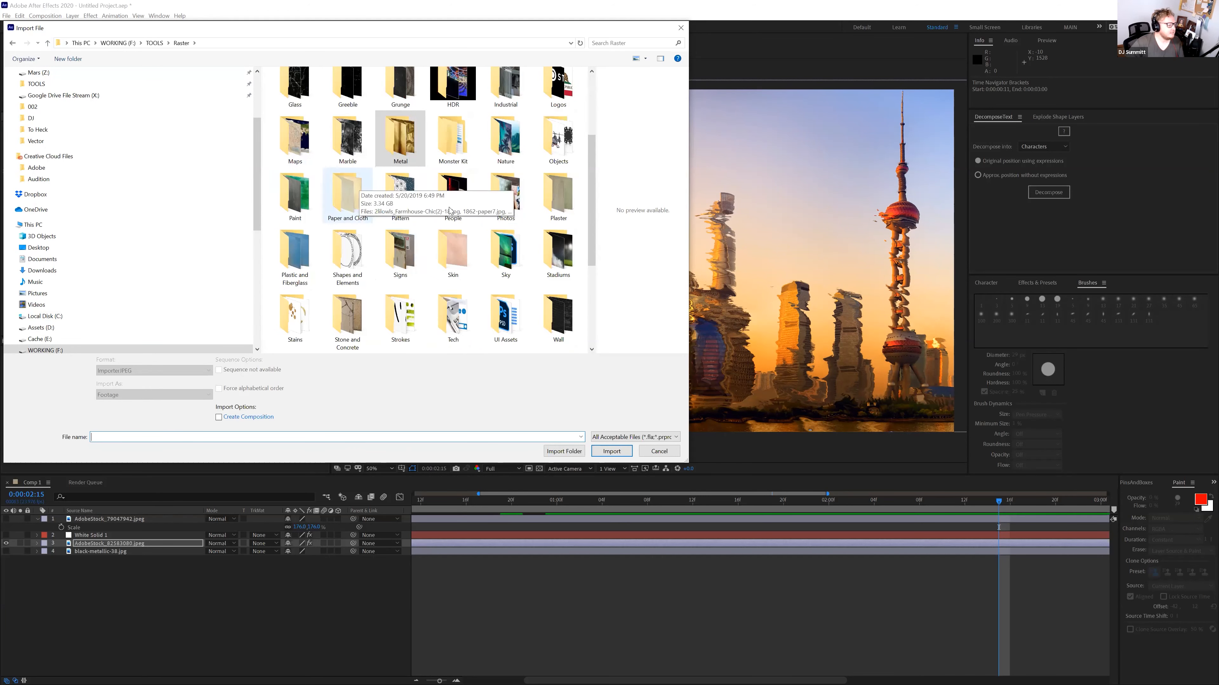
{"action": "double_click", "coordinate": [521, 144]}
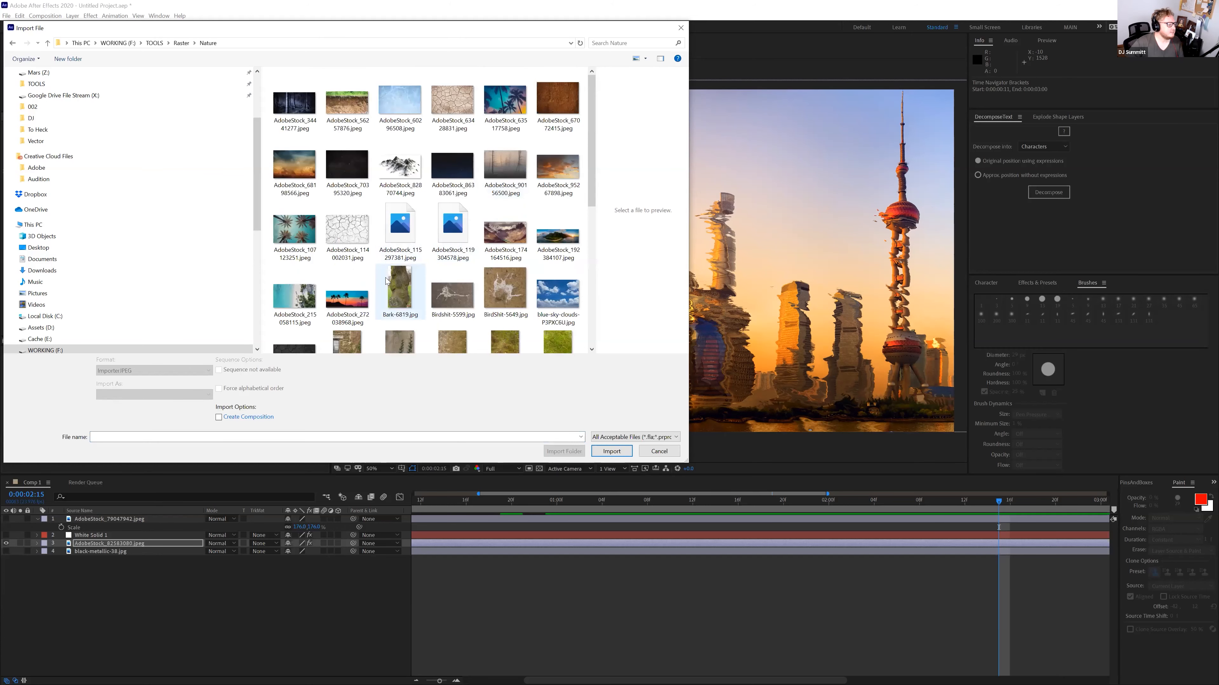
{"action": "scroll", "coordinate": [413, 231], "scroll_direction": "down", "scroll_amount": 10}
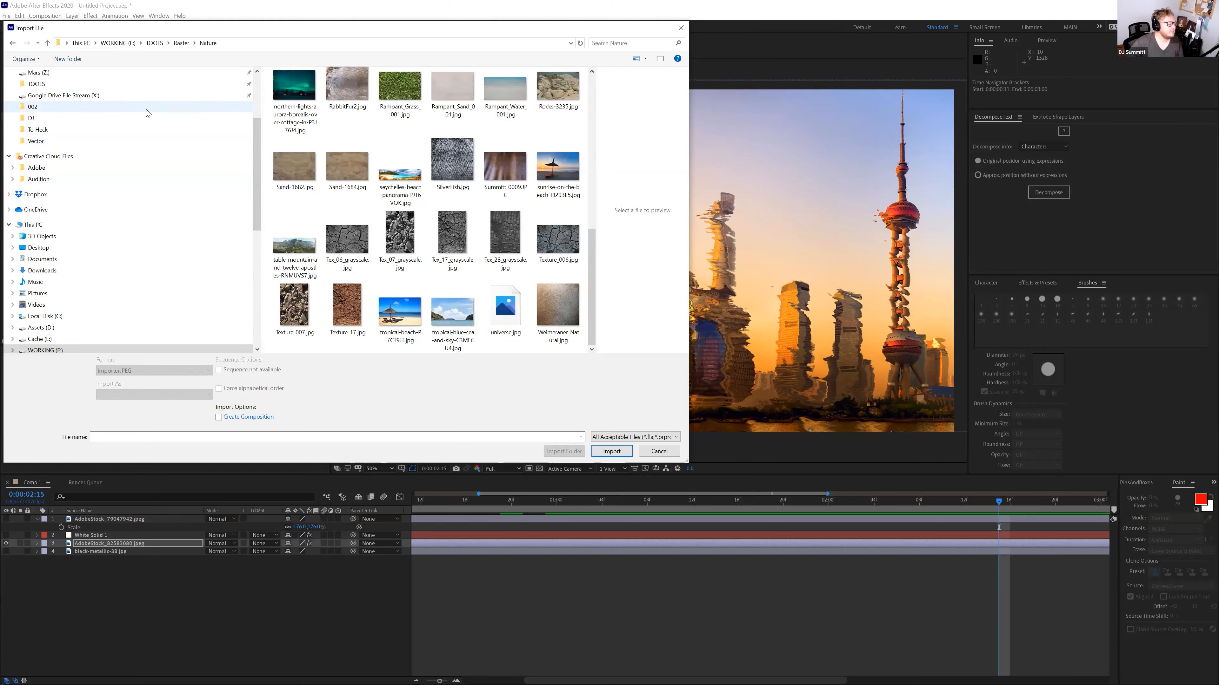
{"action": "scroll", "coordinate": [297, 188], "scroll_direction": "up", "scroll_amount": 10}
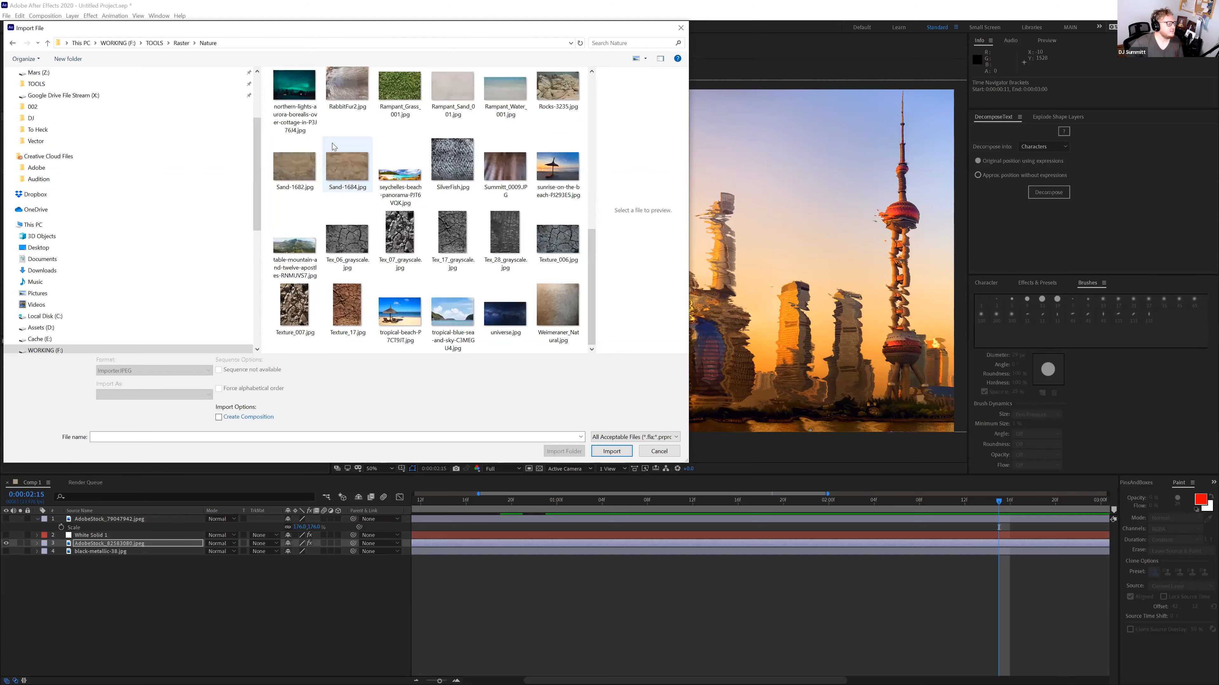
{"action": "left_click", "coordinate": [351, 267]}
{"action": "left_click", "coordinate": [624, 453]}
{"action": "left_click_drag", "start_coordinate": [43, 126], "coordinate": [31, 338]}
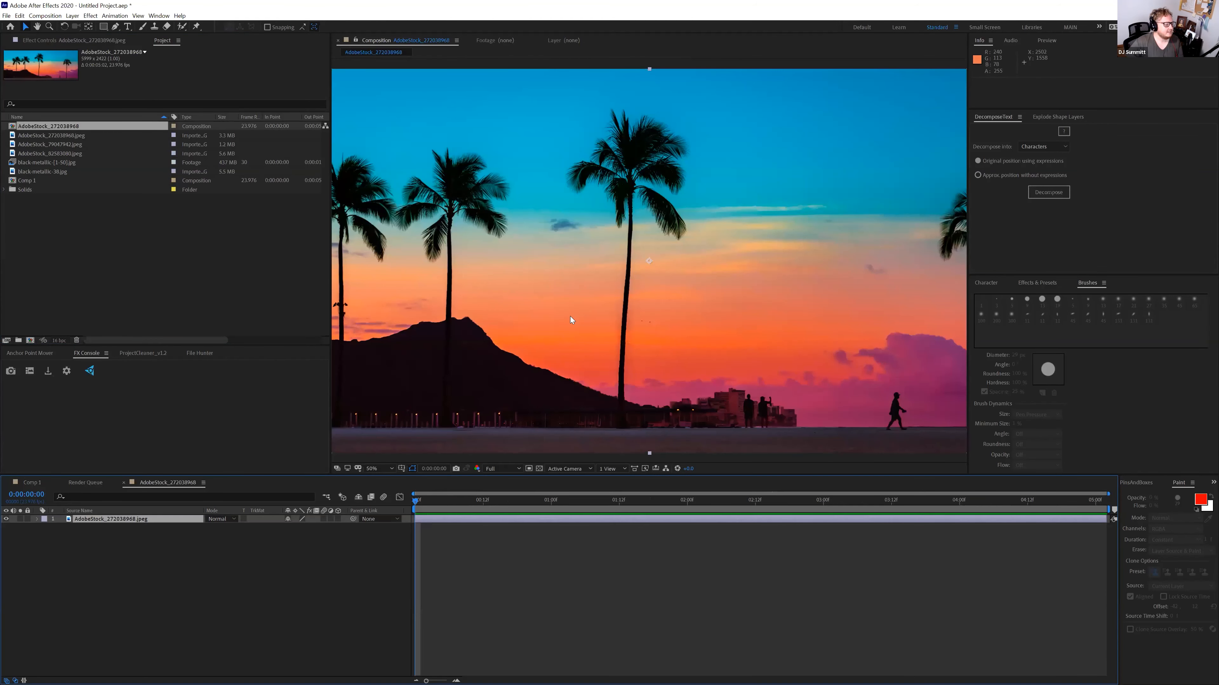
Zoom the viewer out and draw a rectangular mask over the sunset image
{"action": "key", "text": "comma"}
{"action": "key", "text": "comma"}
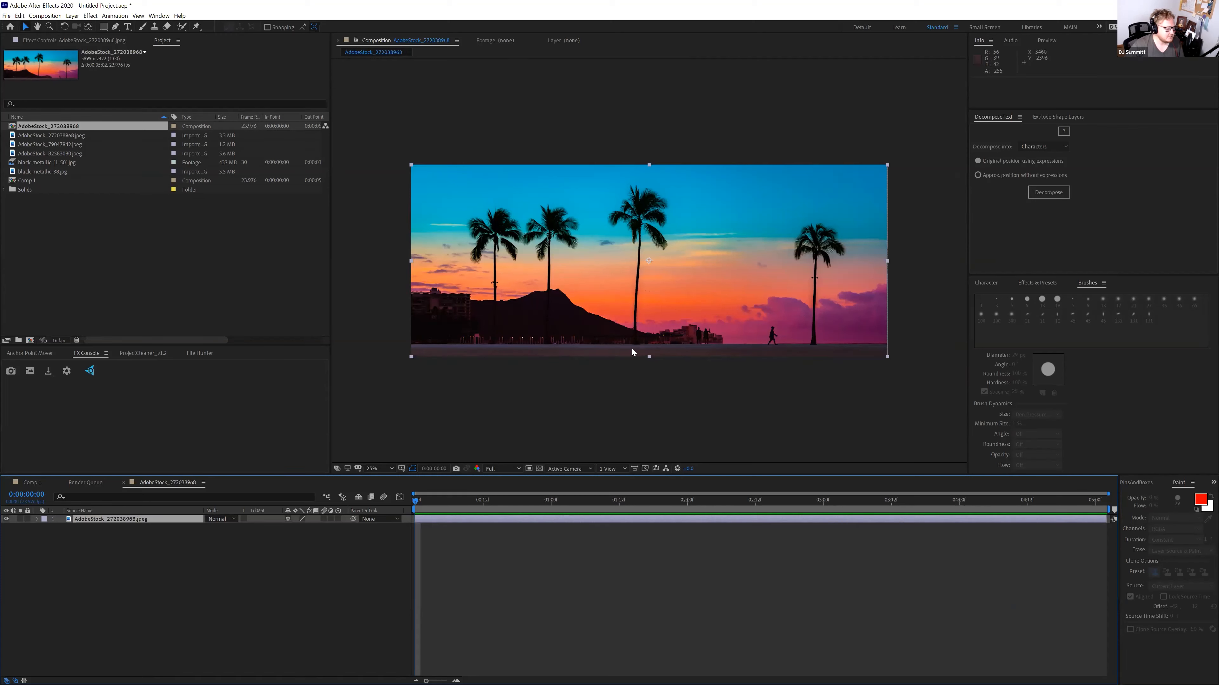
{"action": "key", "text": "q"}
{"action": "left_click_drag", "start_coordinate": [394, 147], "coordinate": [906, 345]}
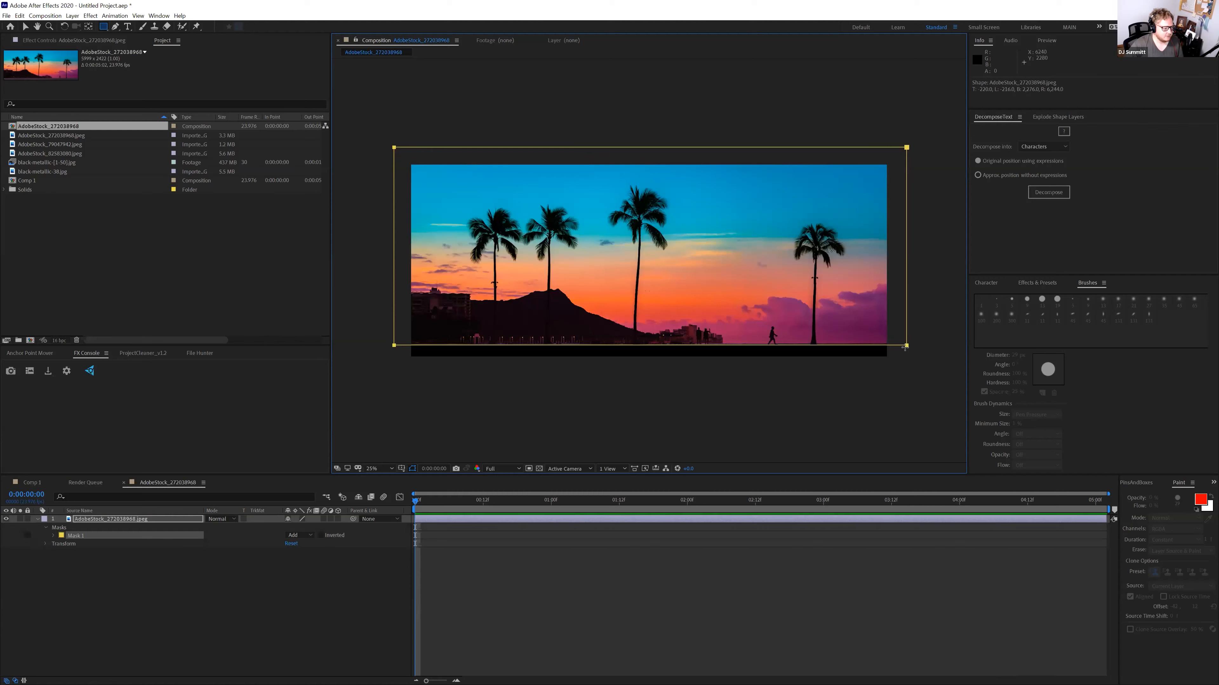
Raise the composition height to 3134 px in Composition Settings
{"action": "key", "text": "ctrl+space"}
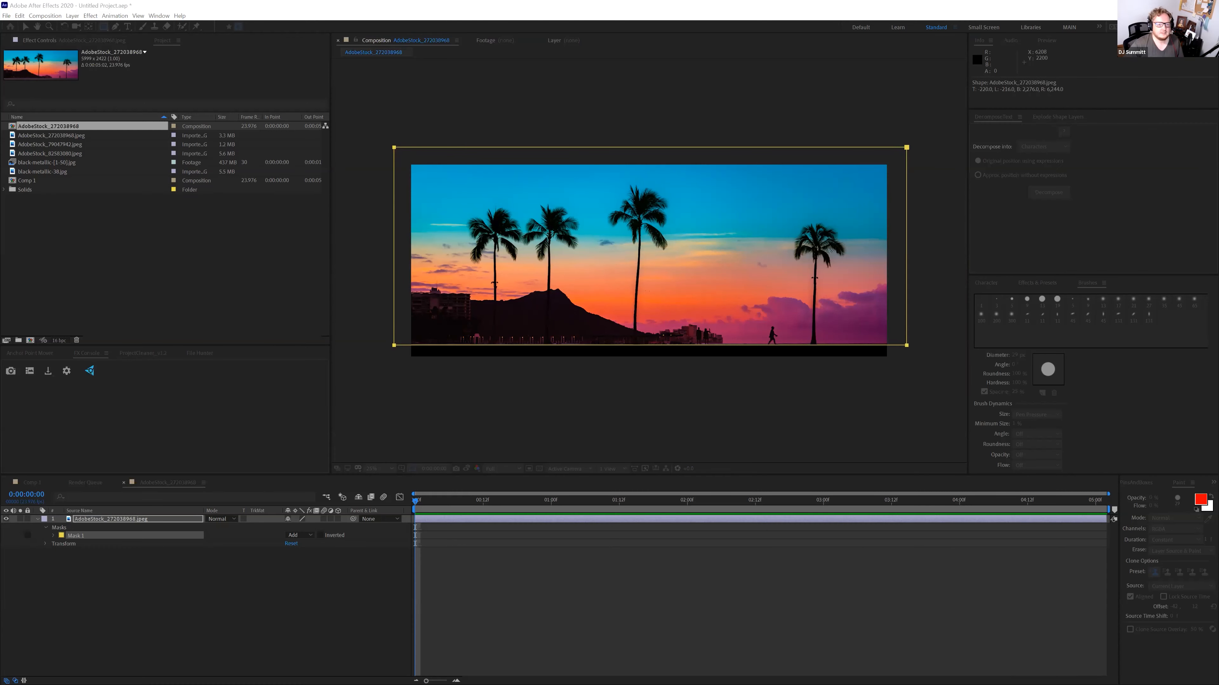
{"action": "key", "text": "ctrl+k"}
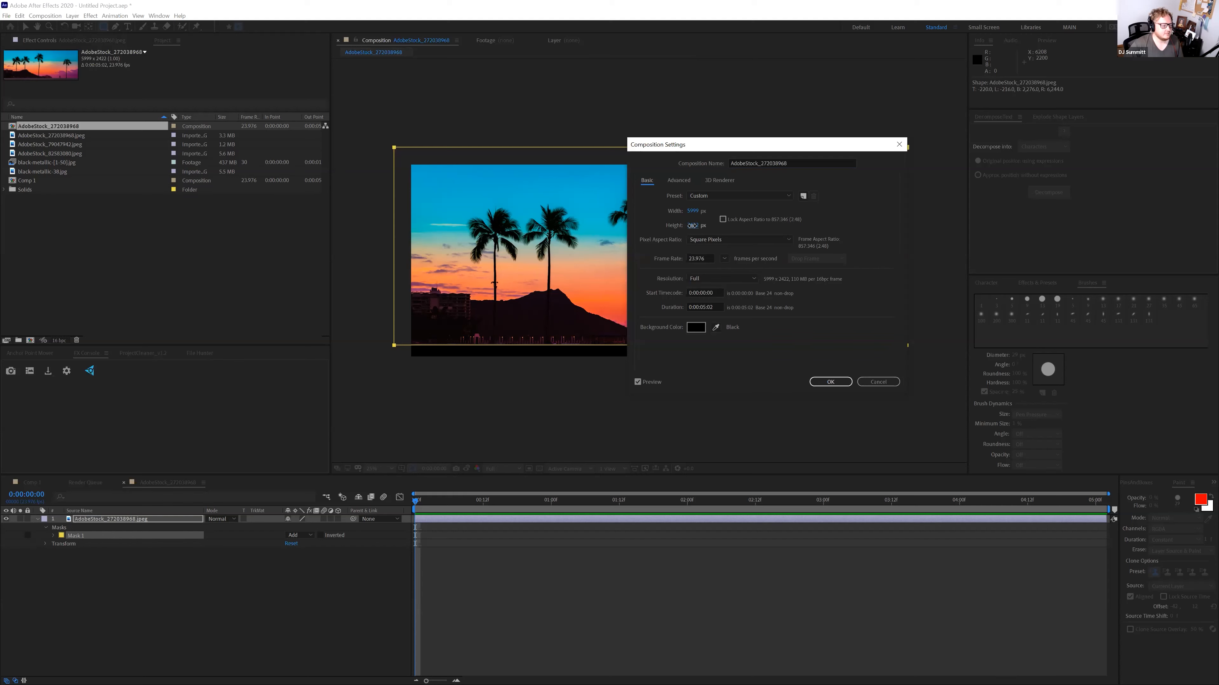
{"action": "left_click_drag", "start_coordinate": [960, 260], "coordinate": [1052, 266]}
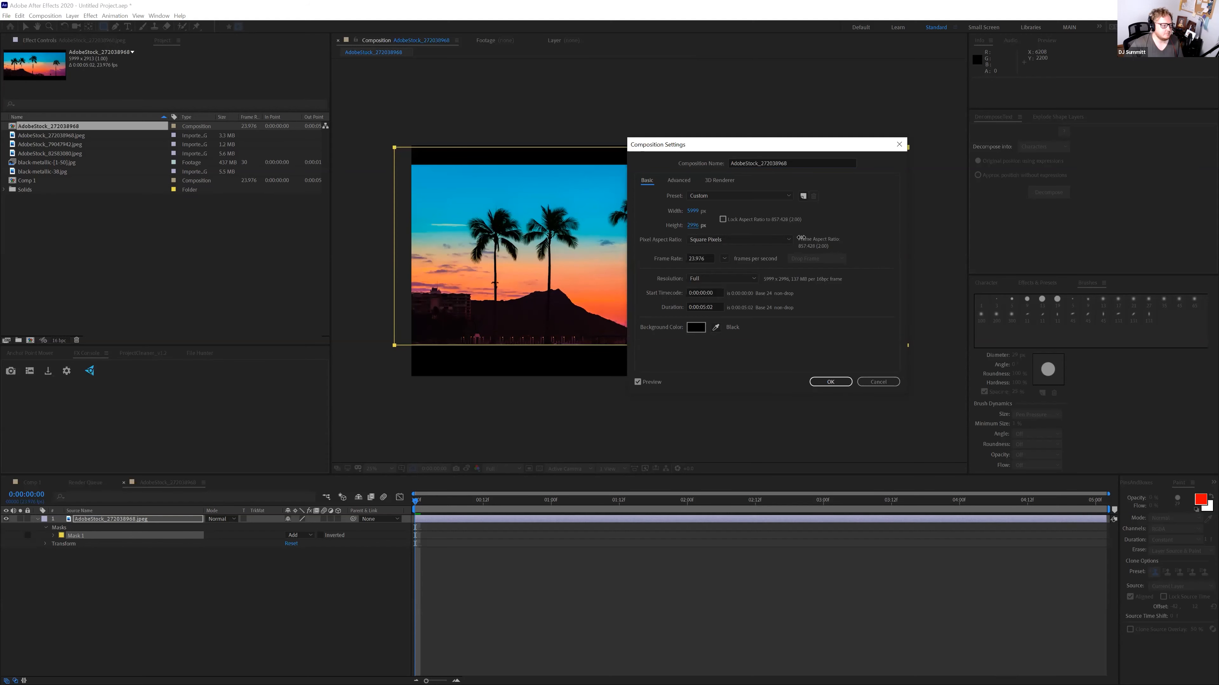
{"action": "left_click", "coordinate": [831, 385]}
{"action": "left_click", "coordinate": [679, 399]}
Move the sunset image layer up by 356 px
{"action": "key", "text": "v"}
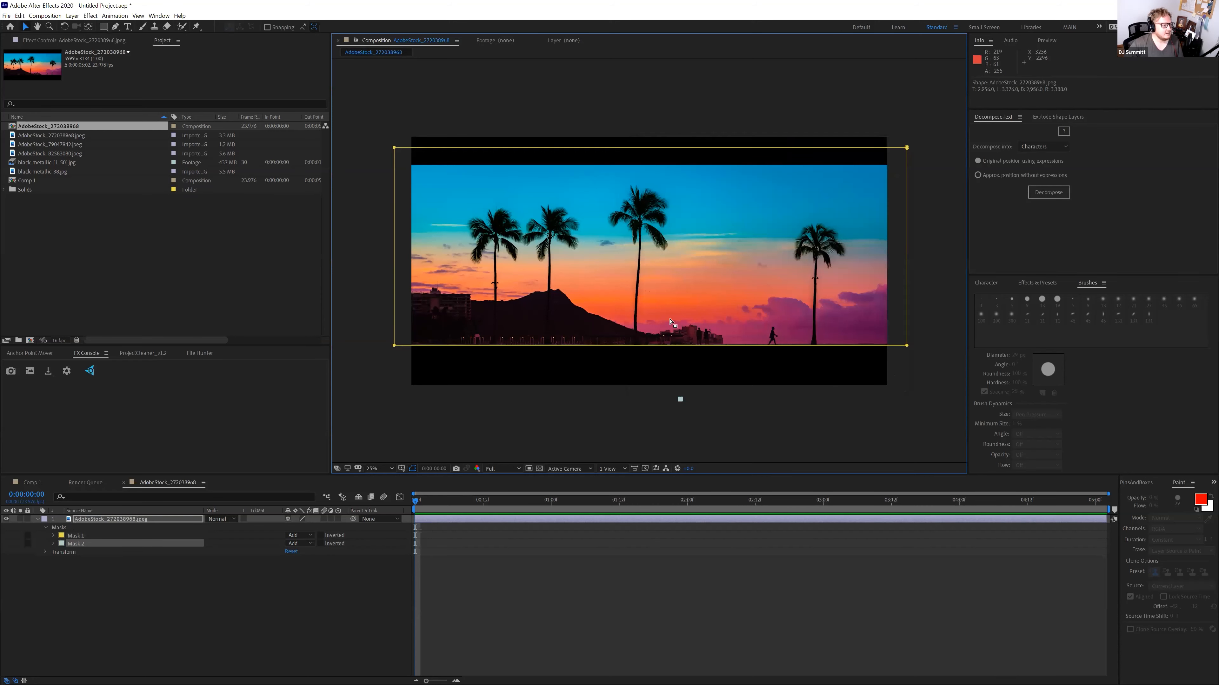
{"action": "left_click", "coordinate": [670, 303]}
{"action": "left_click_drag", "start_coordinate": [666, 306], "coordinate": [665, 287]}
Duplicate the sunset layer and flip the copy with a -100% vertical scale
{"action": "key", "text": "ctrl+d"}
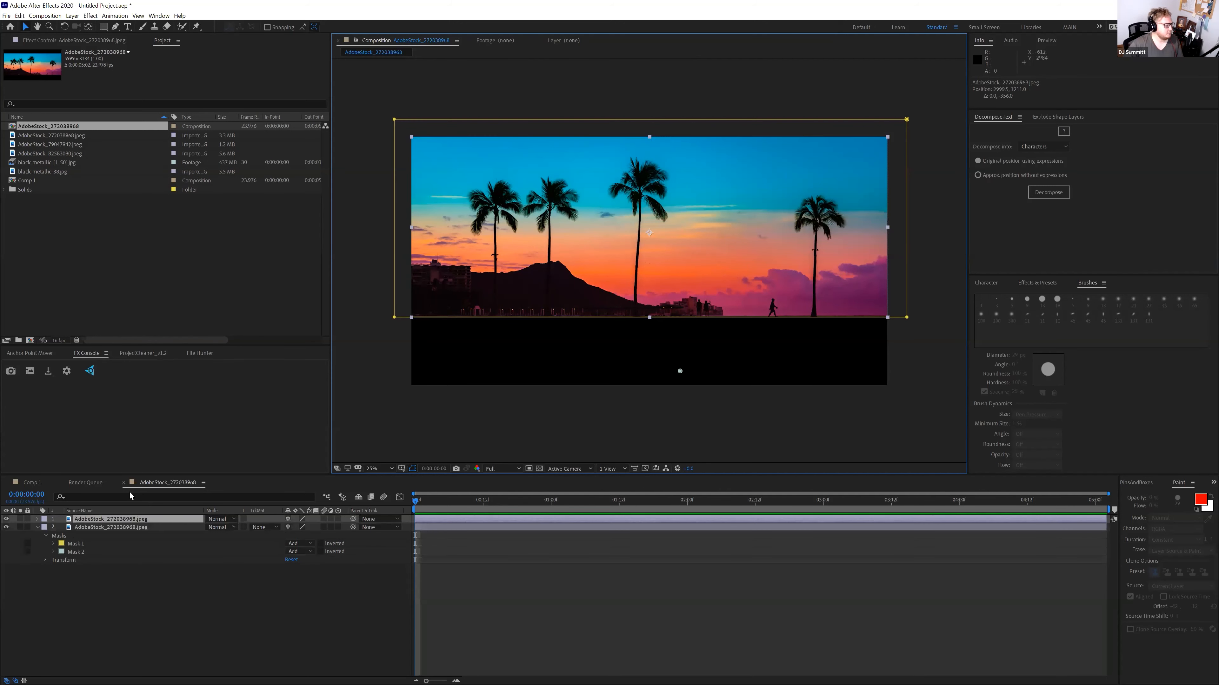
{"action": "left_click", "coordinate": [141, 523]}
{"action": "key", "text": "s"}
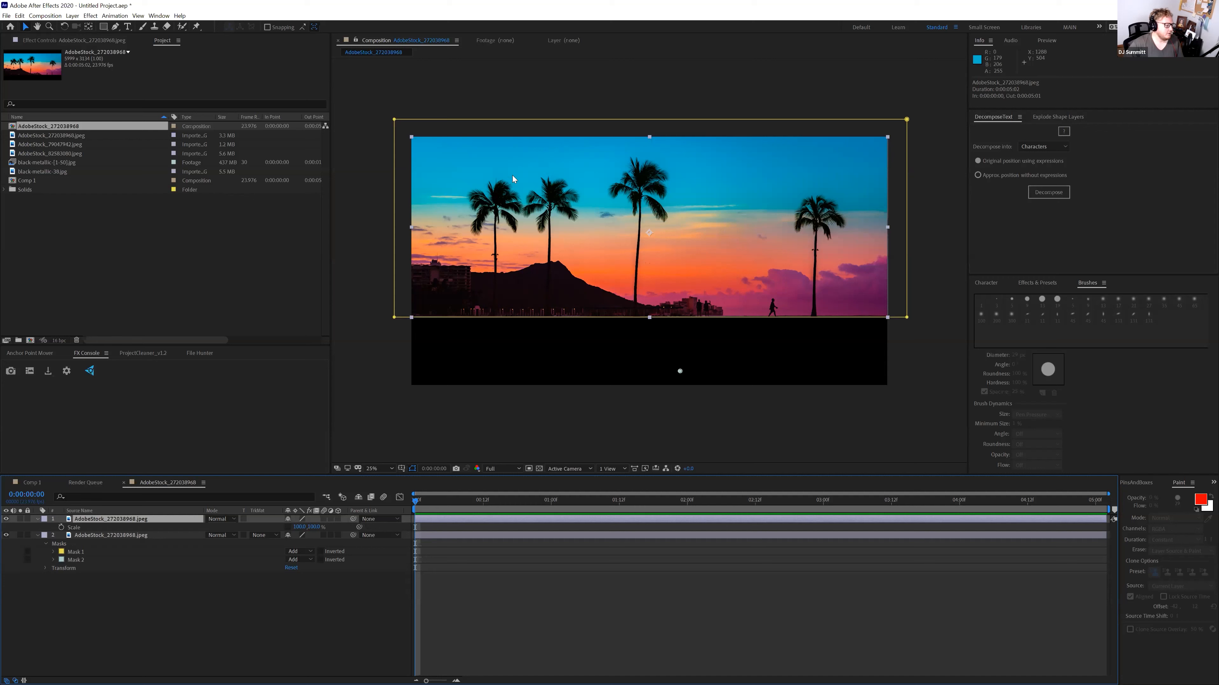
{"action": "left_click", "coordinate": [315, 527]}
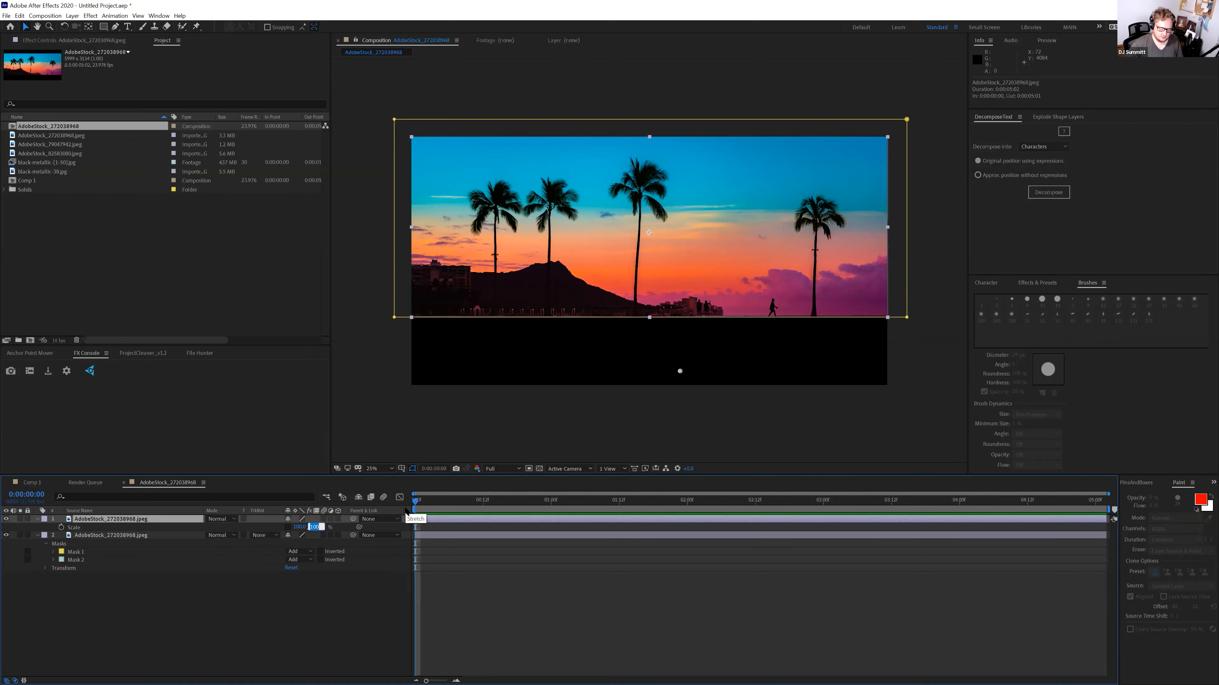
{"action": "type", "text": "-"}
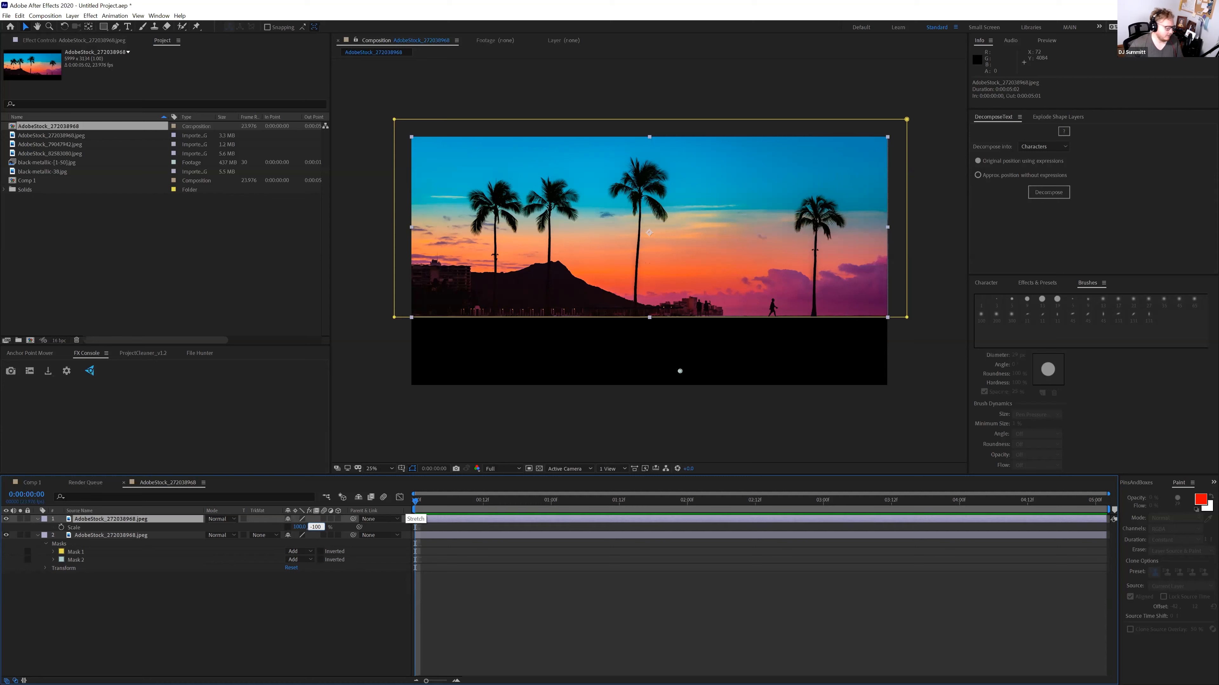
{"action": "key", "text": "Return"}
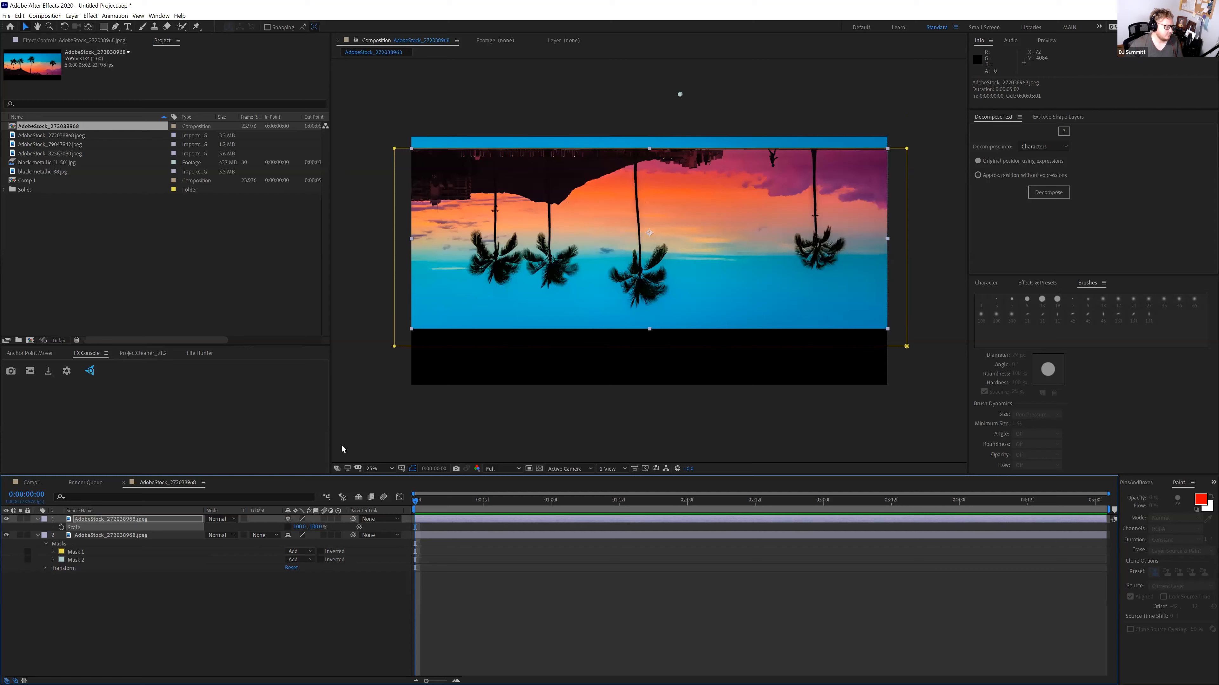
Move the flipped copy below the original and add black-metallic-38.jpg to the composition
{"action": "left_click", "coordinate": [510, 318]}
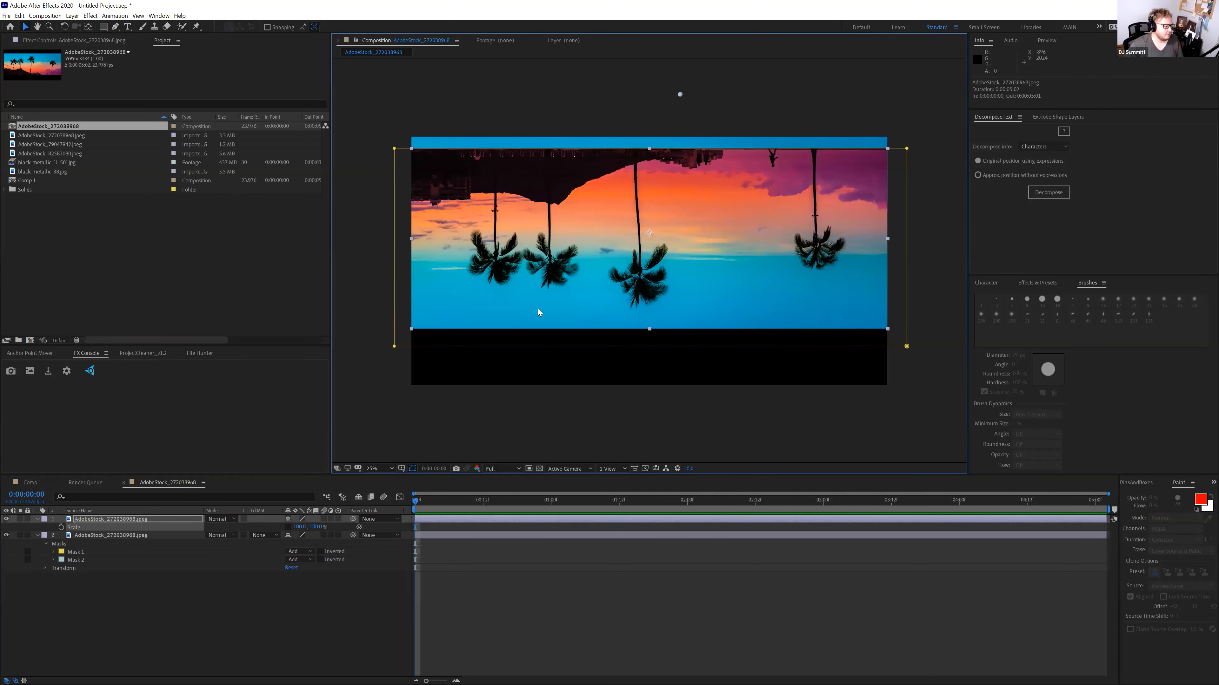
{"action": "left_click_drag", "start_coordinate": [538, 311], "coordinate": [539, 479]}
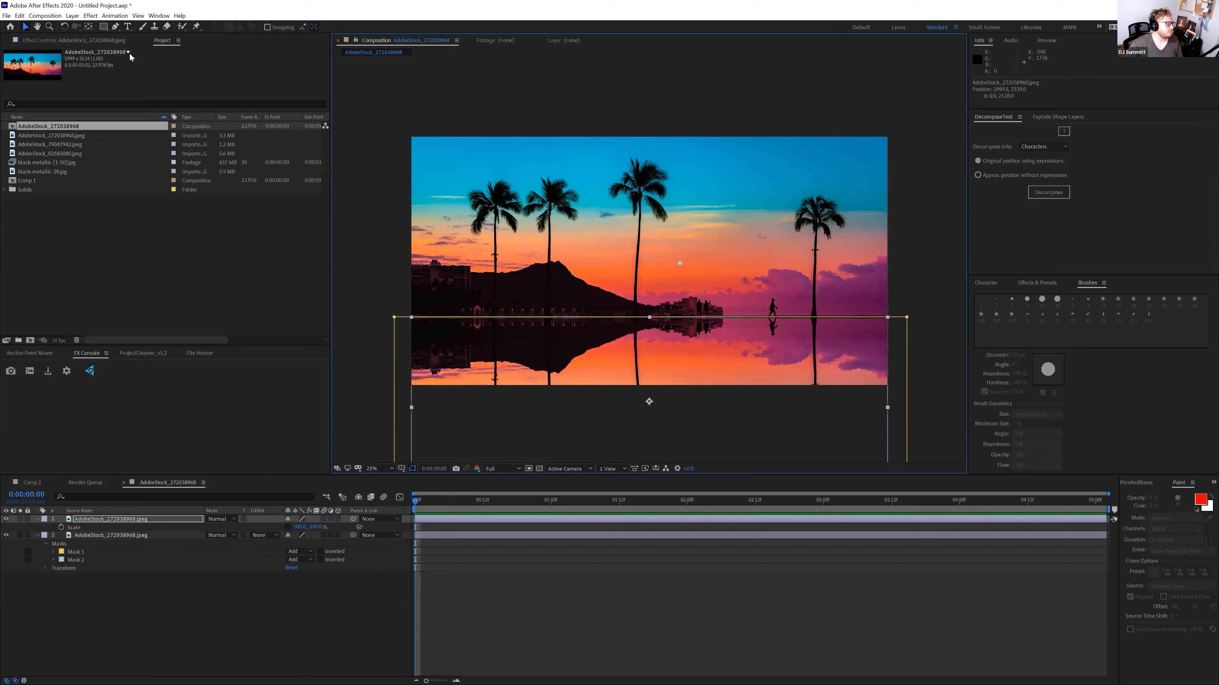
{"action": "left_click_drag", "start_coordinate": [42, 172], "coordinate": [649, 459]}
Anchor the metal texture at top-centre, scale it to 174%, and hide it
{"action": "left_click", "coordinate": [29, 353]}
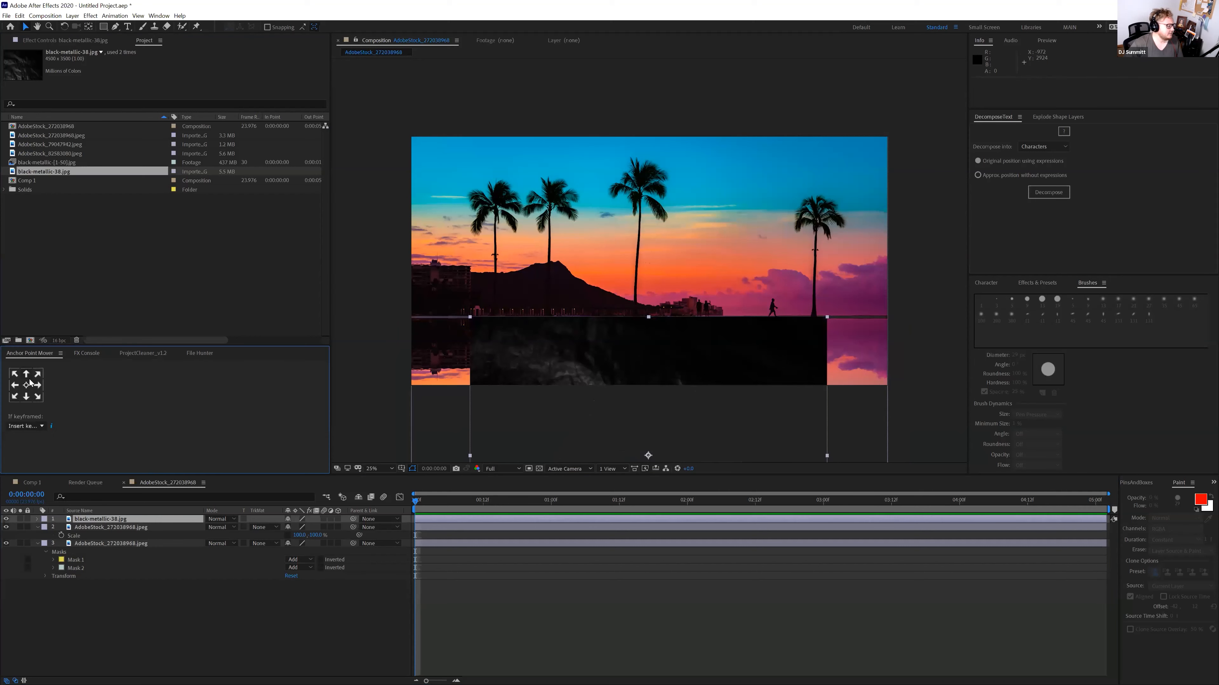
{"action": "left_click", "coordinate": [27, 375]}
{"action": "key", "text": "s"}
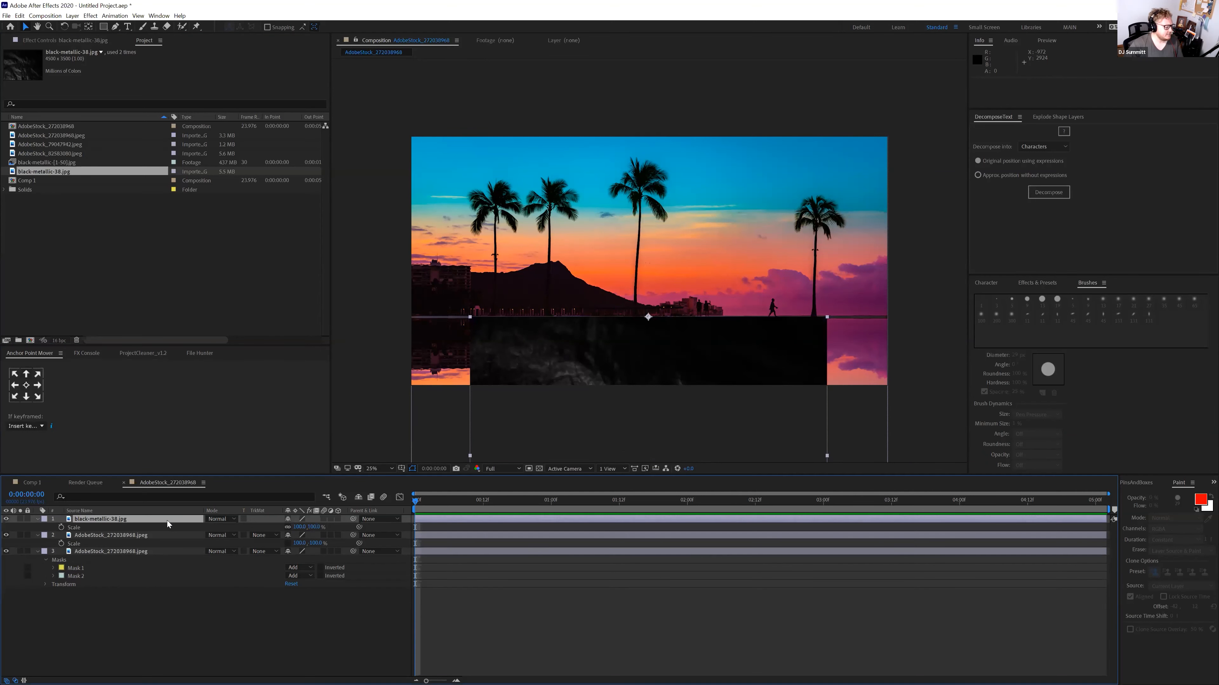
{"action": "left_click_drag", "start_coordinate": [298, 527], "coordinate": [325, 535]}
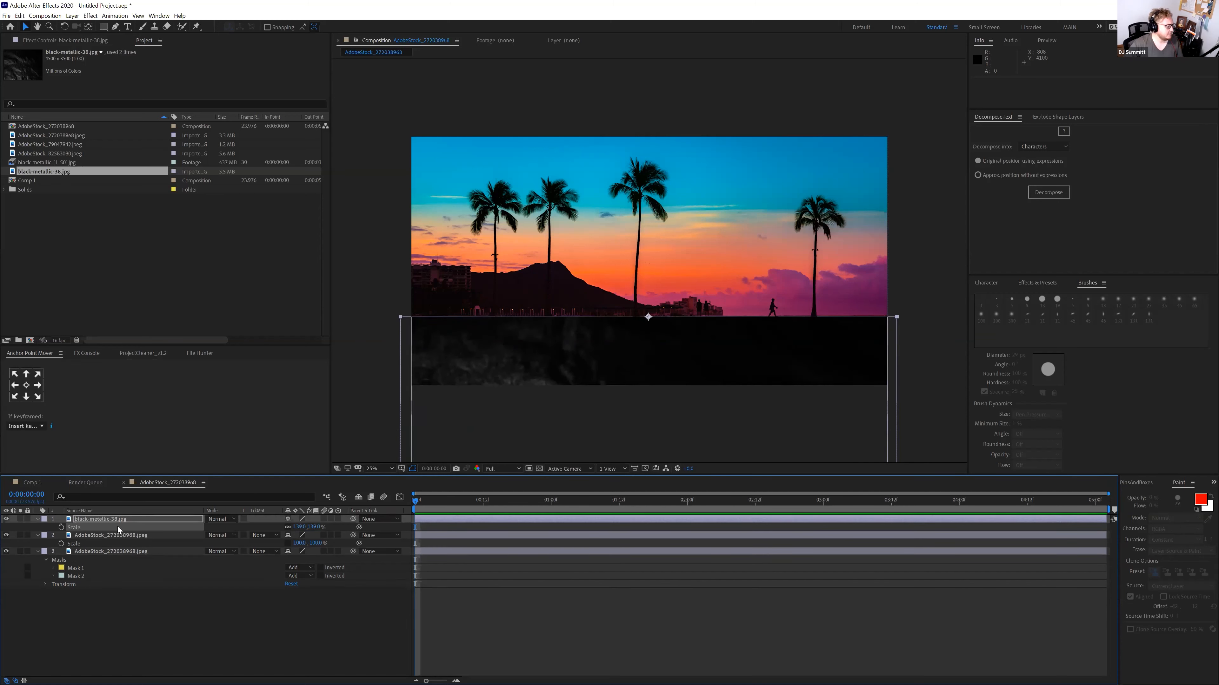
{"action": "left_click", "coordinate": [7, 519]}
Add Displacement Map to the reflection using black-metallic-38.jpg with Effects & Masks as source
{"action": "left_click", "coordinate": [104, 534]}
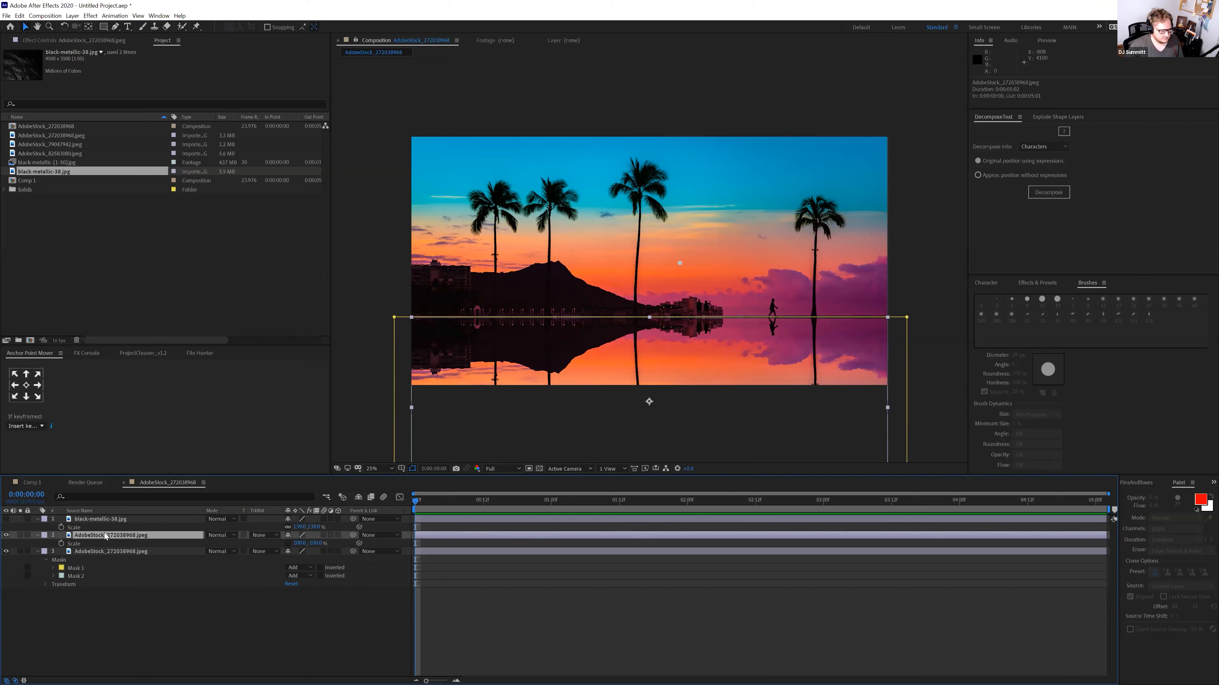
{"action": "key", "text": "ctrl+space"}
{"action": "type", "text": "displace"}
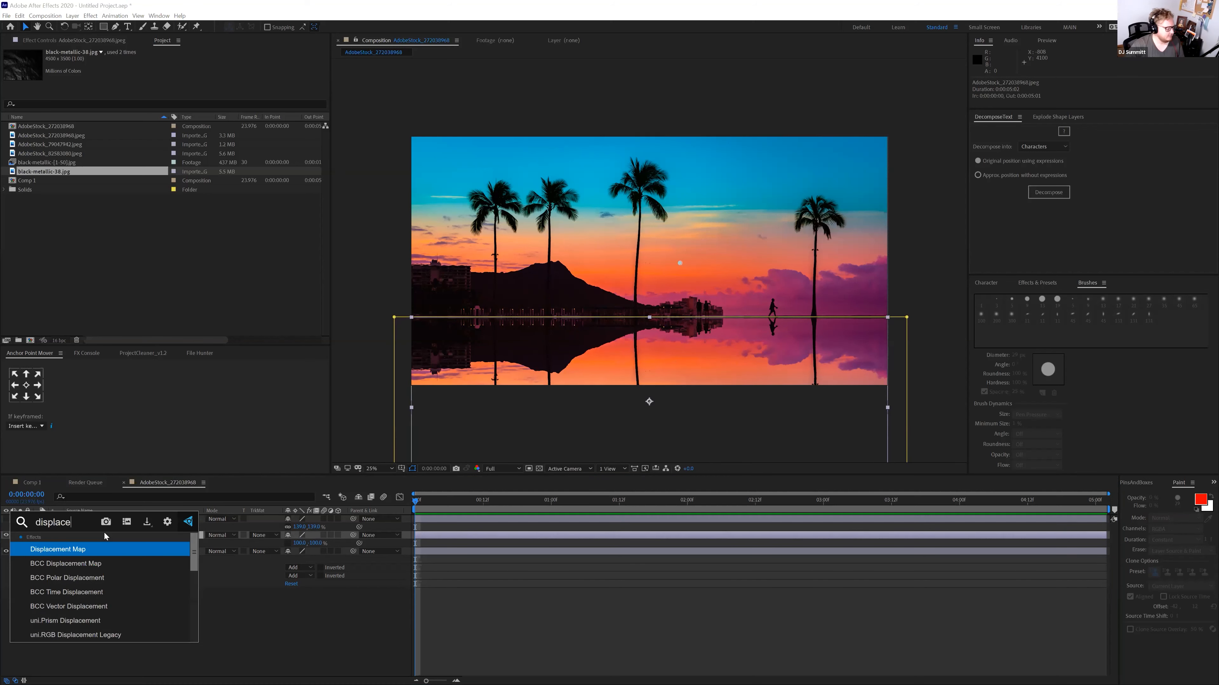
{"action": "left_click", "coordinate": [86, 550]}
{"action": "left_click", "coordinate": [210, 69]}
{"action": "left_click", "coordinate": [217, 90]}
{"action": "left_click", "coordinate": [271, 69]}
{"action": "left_click", "coordinate": [264, 99]}
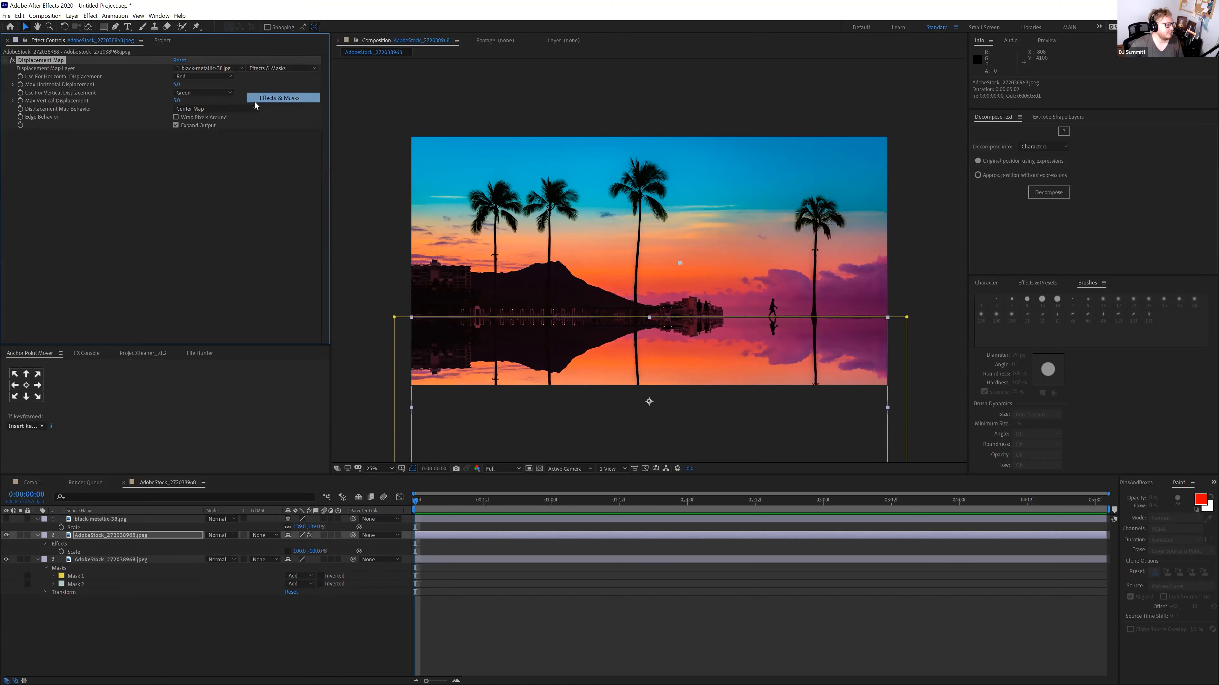
Drive horizontal and vertical displacement by Luminance and adjust both maximum displacements
{"action": "left_click", "coordinate": [204, 76]}
{"action": "left_click", "coordinate": [202, 125]}
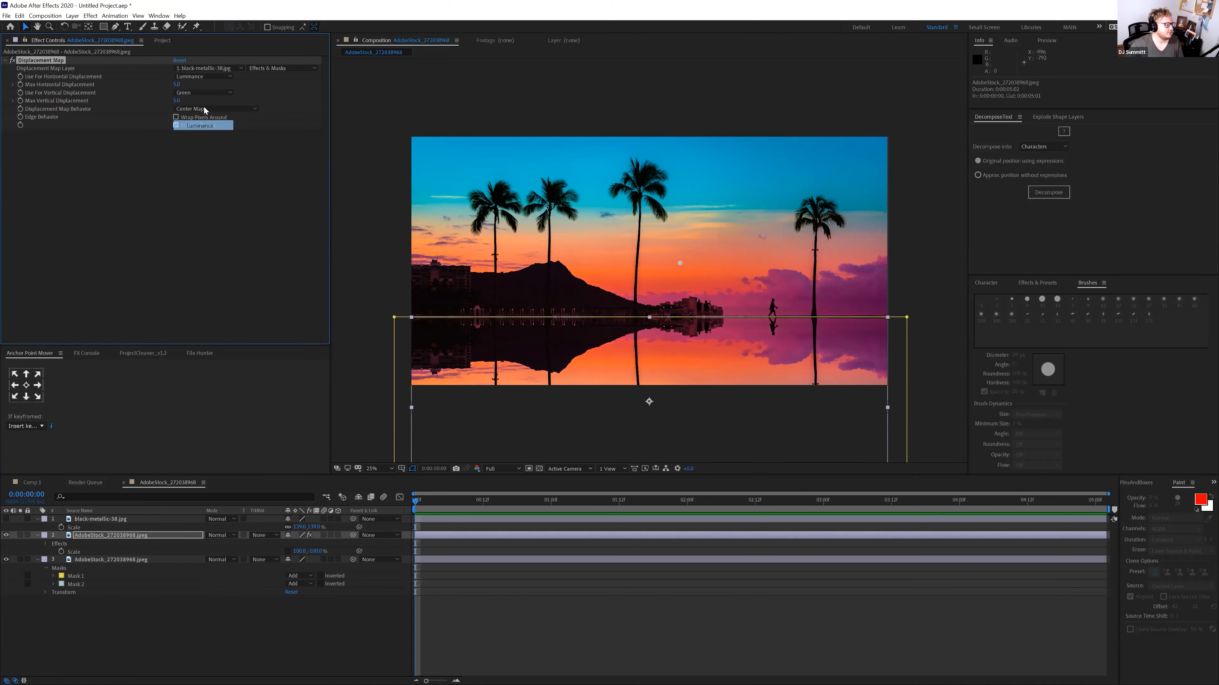
{"action": "left_click", "coordinate": [204, 92]}
{"action": "left_click", "coordinate": [202, 139]}
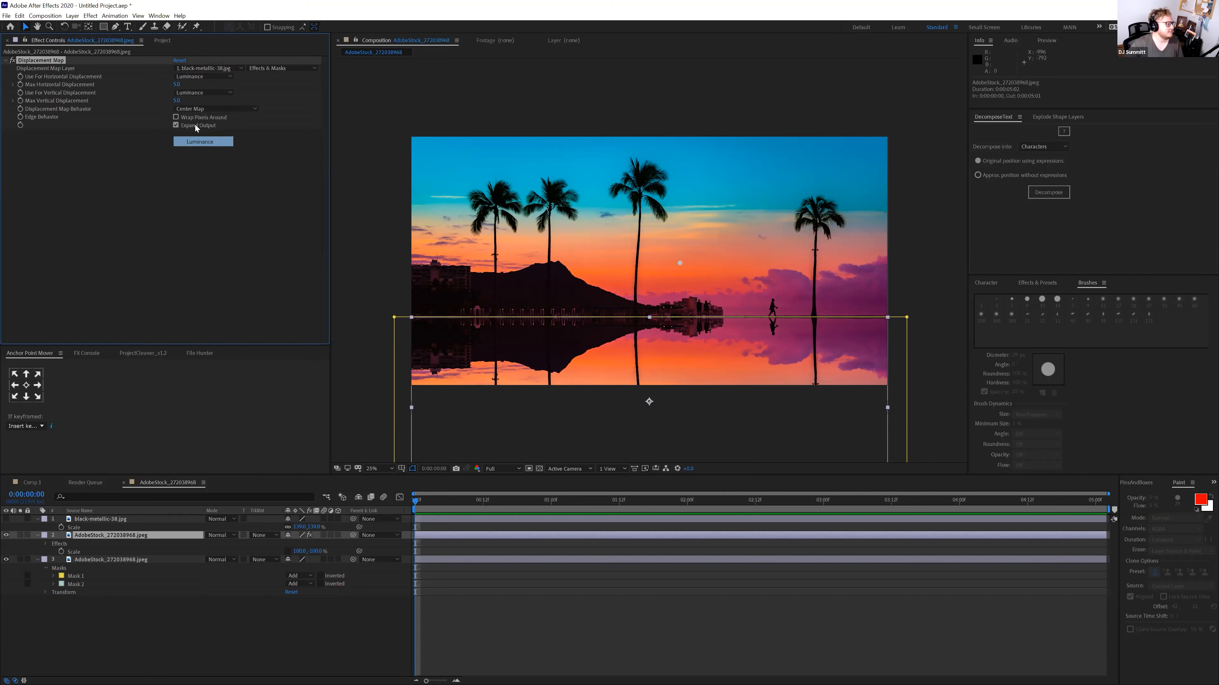
{"action": "left_click_drag", "start_coordinate": [176, 84], "coordinate": [236, 101]}
{"action": "left_click_drag", "start_coordinate": [193, 106], "coordinate": [171, 106]}
Stretch the displacement map to fit and push horizontal displacement to about 309
{"action": "left_click", "coordinate": [206, 108]}
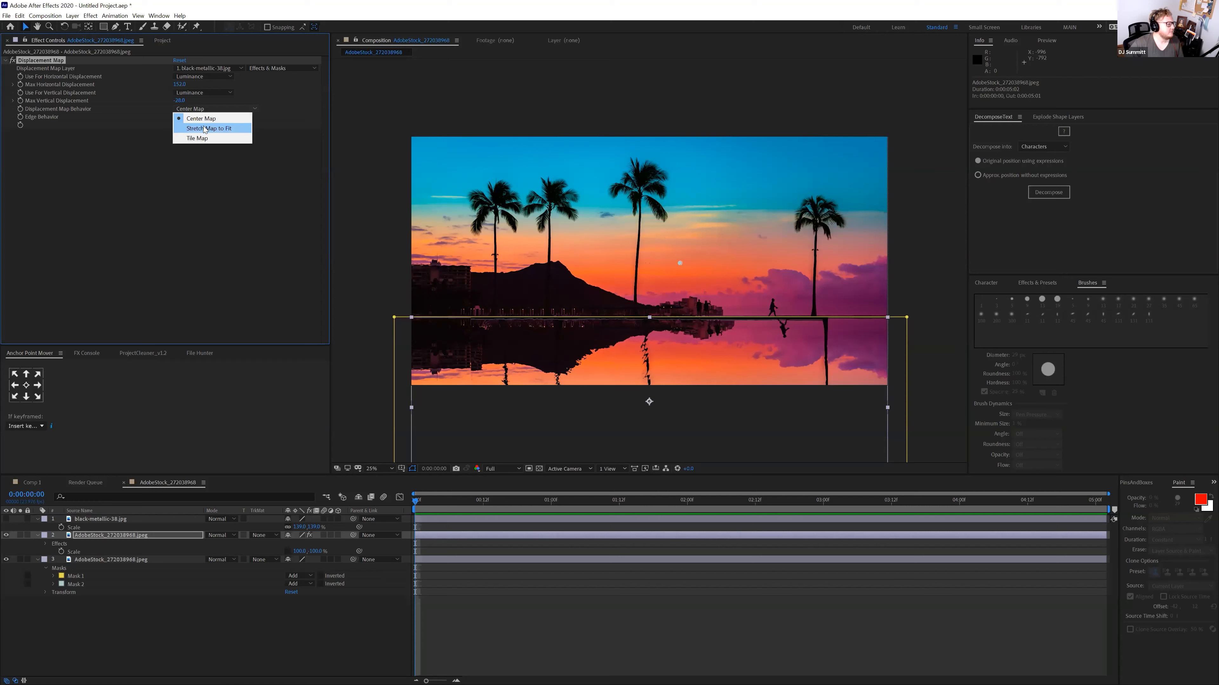
{"action": "left_click", "coordinate": [205, 128]}
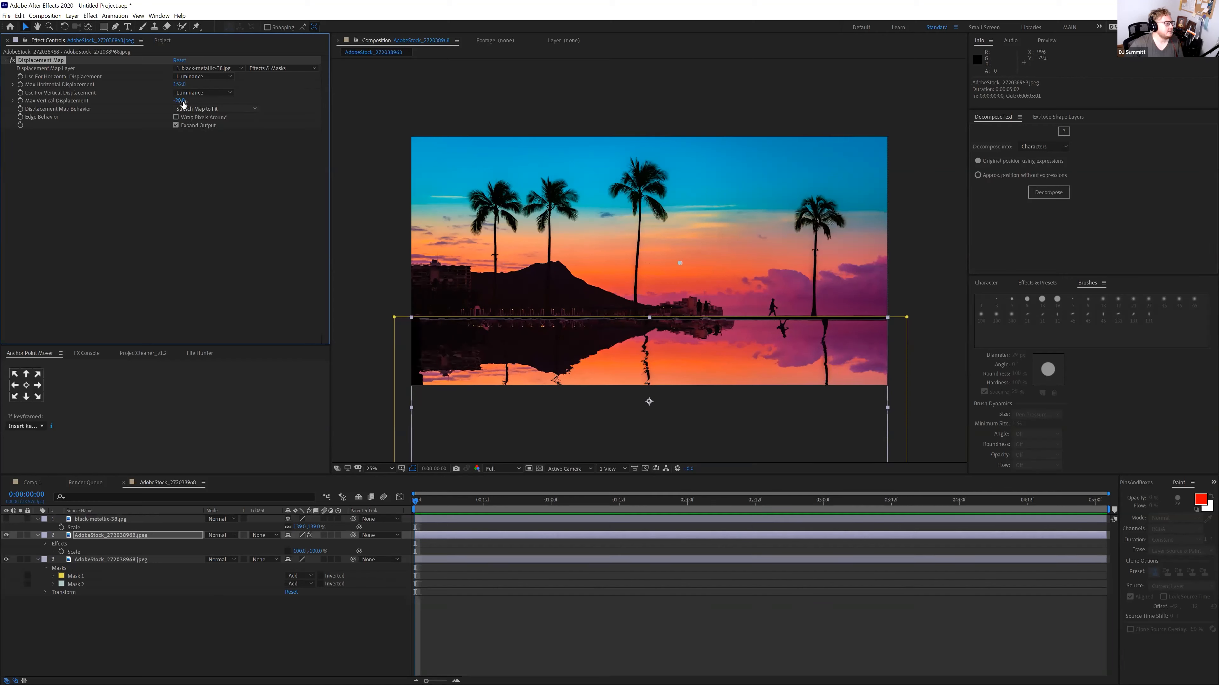
{"action": "left_click_drag", "start_coordinate": [179, 84], "coordinate": [199, 100]}
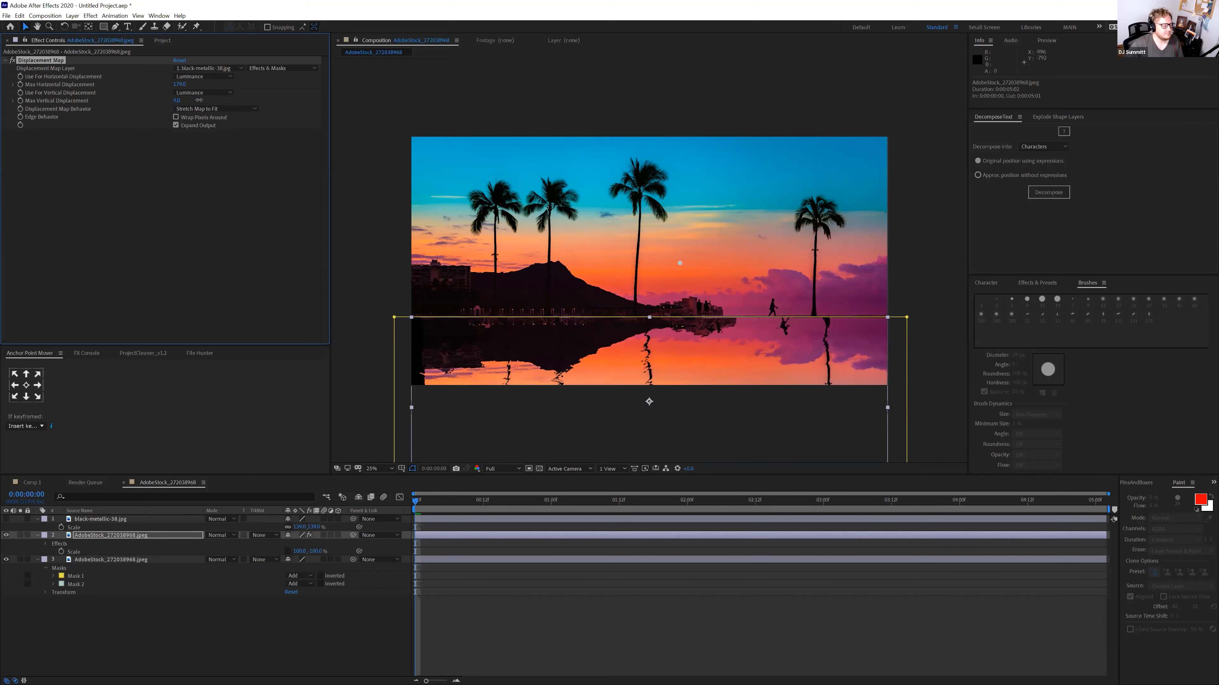
{"action": "left_click_drag", "start_coordinate": [162, 89], "coordinate": [231, 90]}
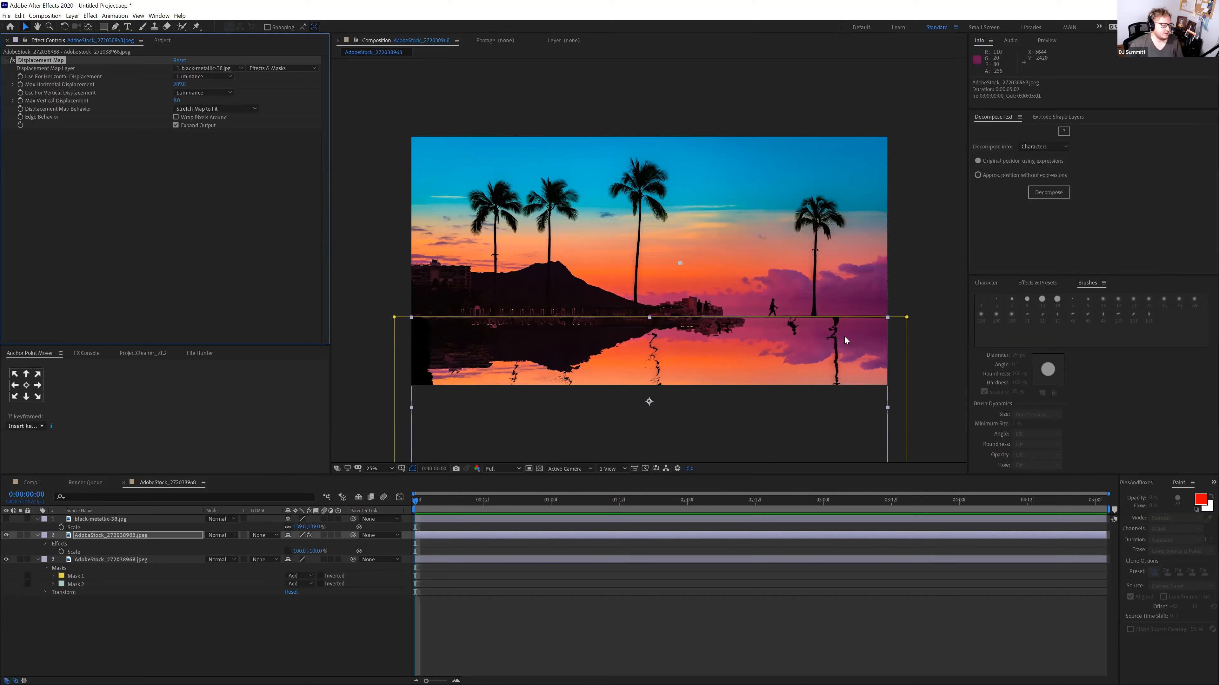
{"action": "left_click", "coordinate": [163, 40]}
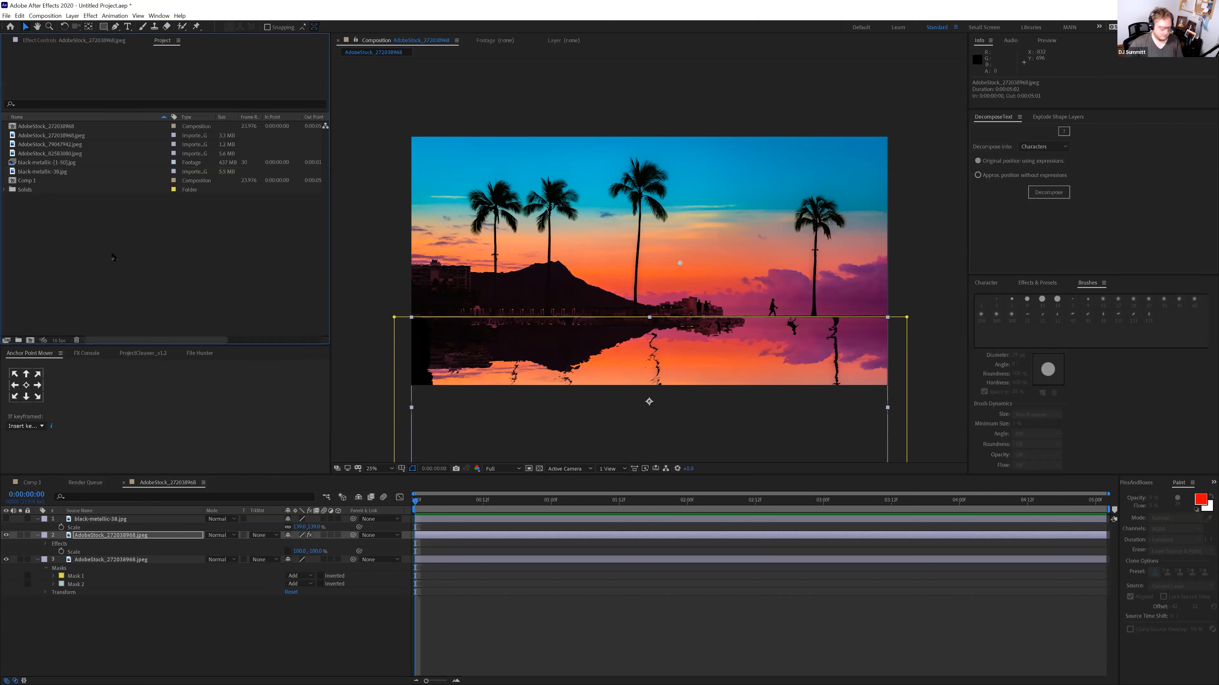
Import black-metallic-2.jpg from the Raster Metal folder and add it as a layer
{"action": "double_click", "coordinate": [265, 240]}
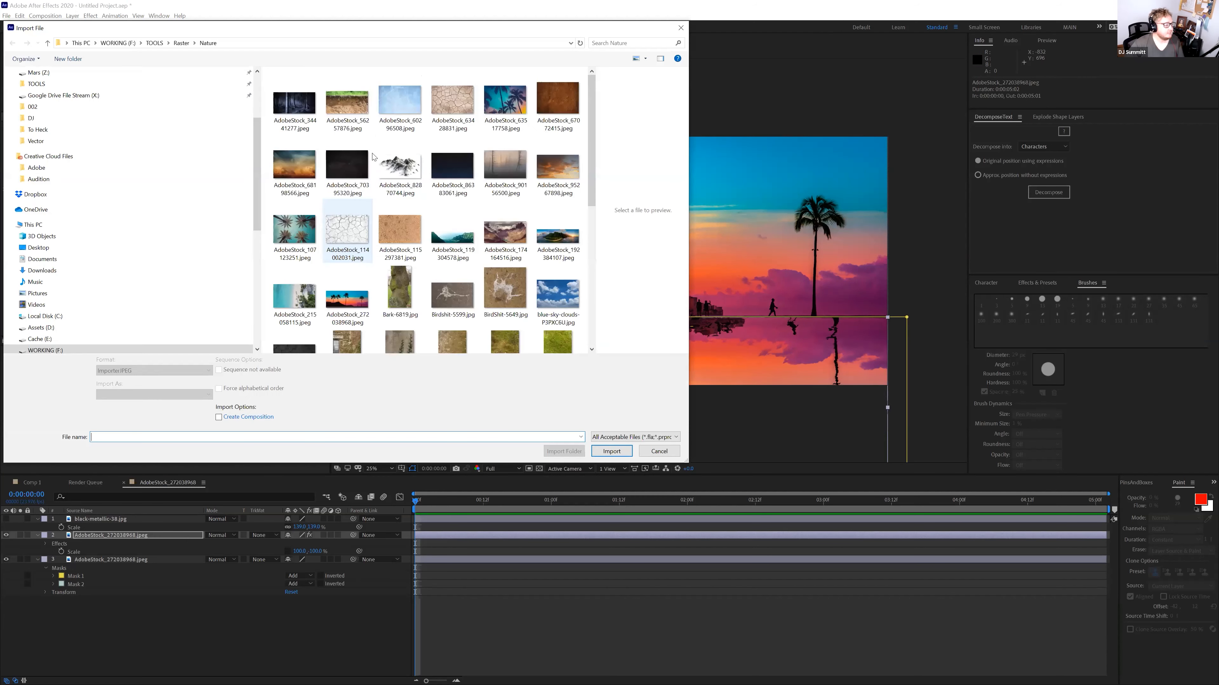
{"action": "left_click", "coordinate": [181, 44]}
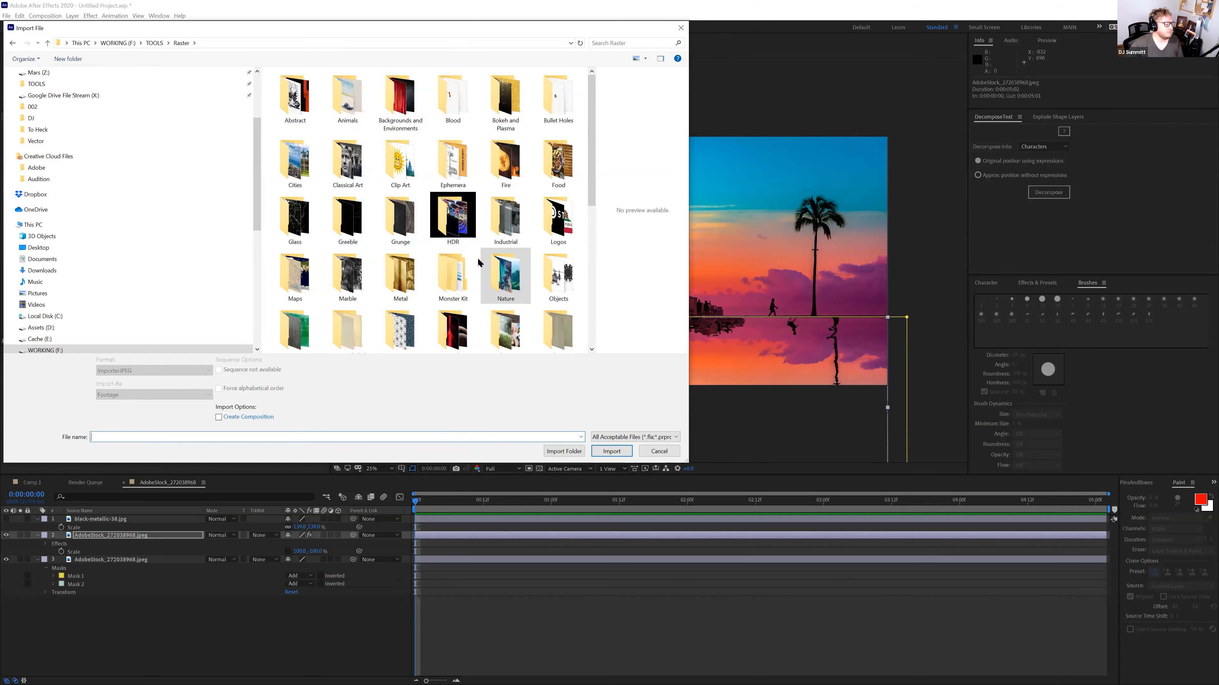
{"action": "double_click", "coordinate": [411, 271]}
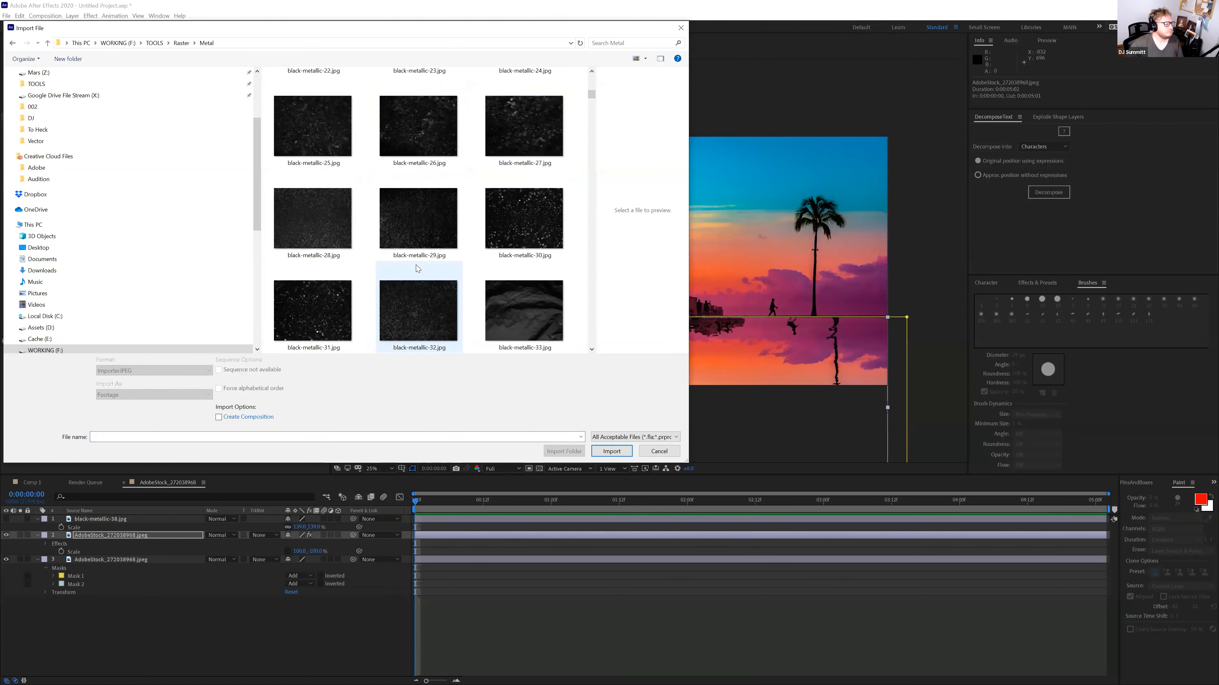
{"action": "scroll", "coordinate": [413, 259], "scroll_direction": "up", "scroll_amount": 10}
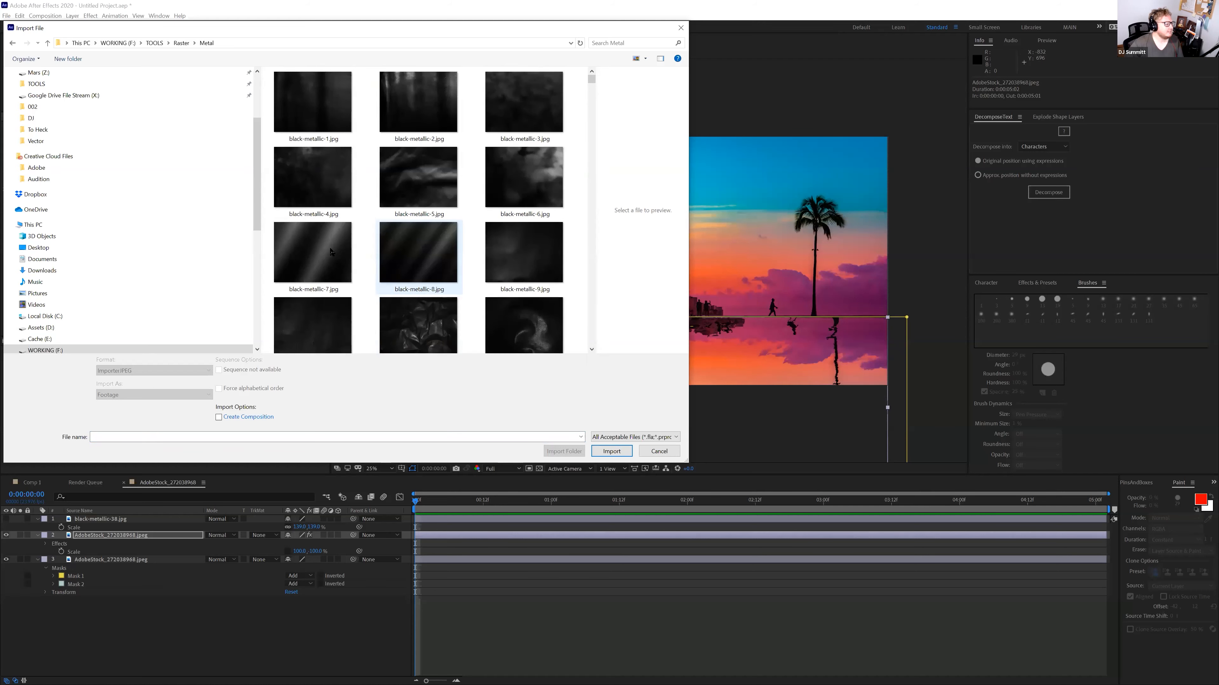
{"action": "left_click", "coordinate": [319, 251]}
{"action": "left_click", "coordinate": [417, 105]}
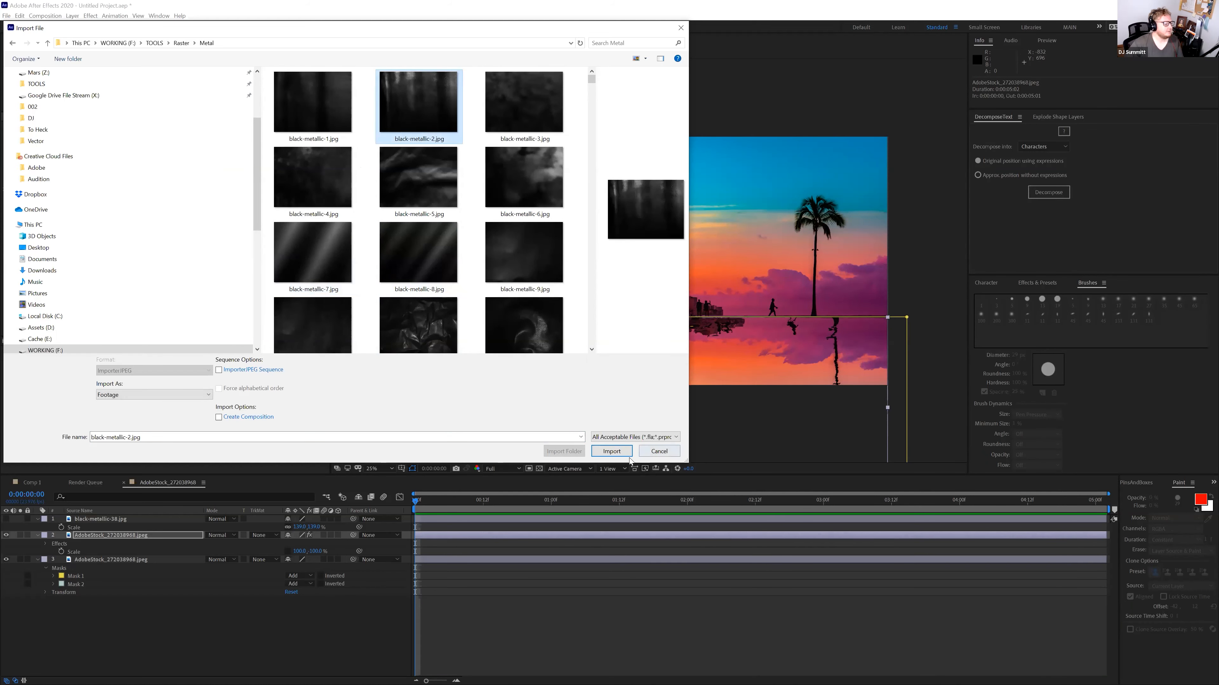
{"action": "left_click", "coordinate": [605, 445]}
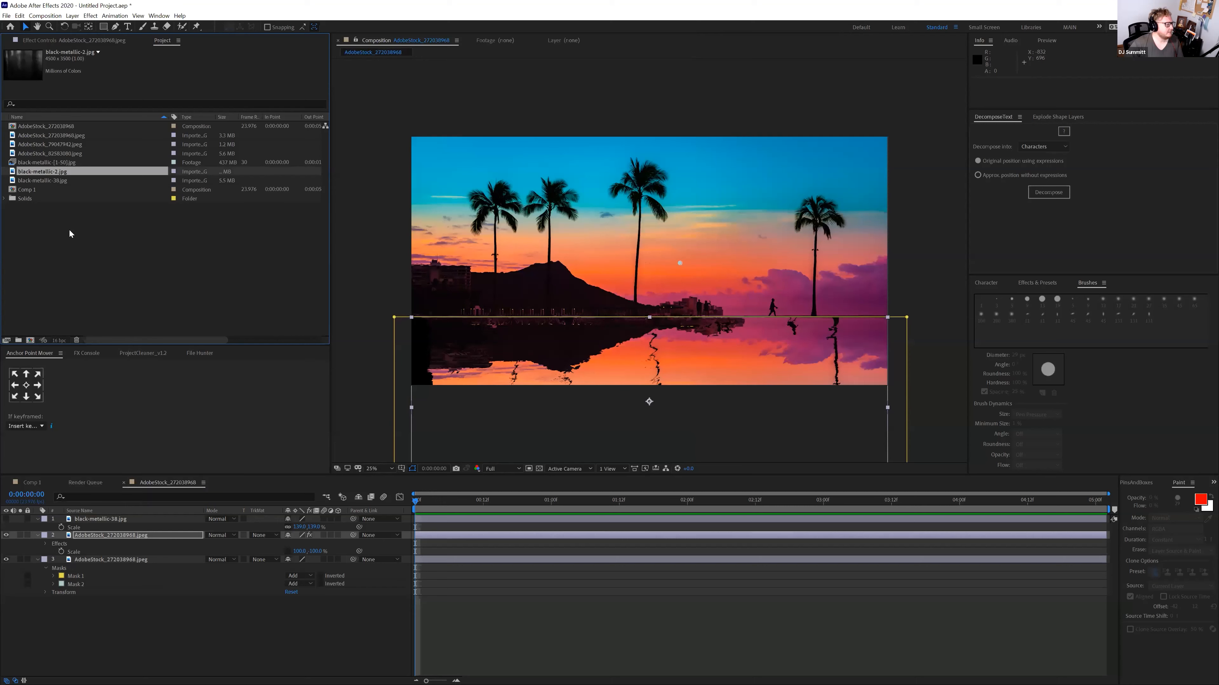
{"action": "left_click_drag", "start_coordinate": [119, 488], "coordinate": [113, 555]}
Rotate the metal layer 90°, shift its anchor point, and hide it
{"action": "key", "text": "r"}
{"action": "left_click", "coordinate": [298, 568]}
{"action": "type", "text": "90"}
{"action": "key", "text": "Return"}
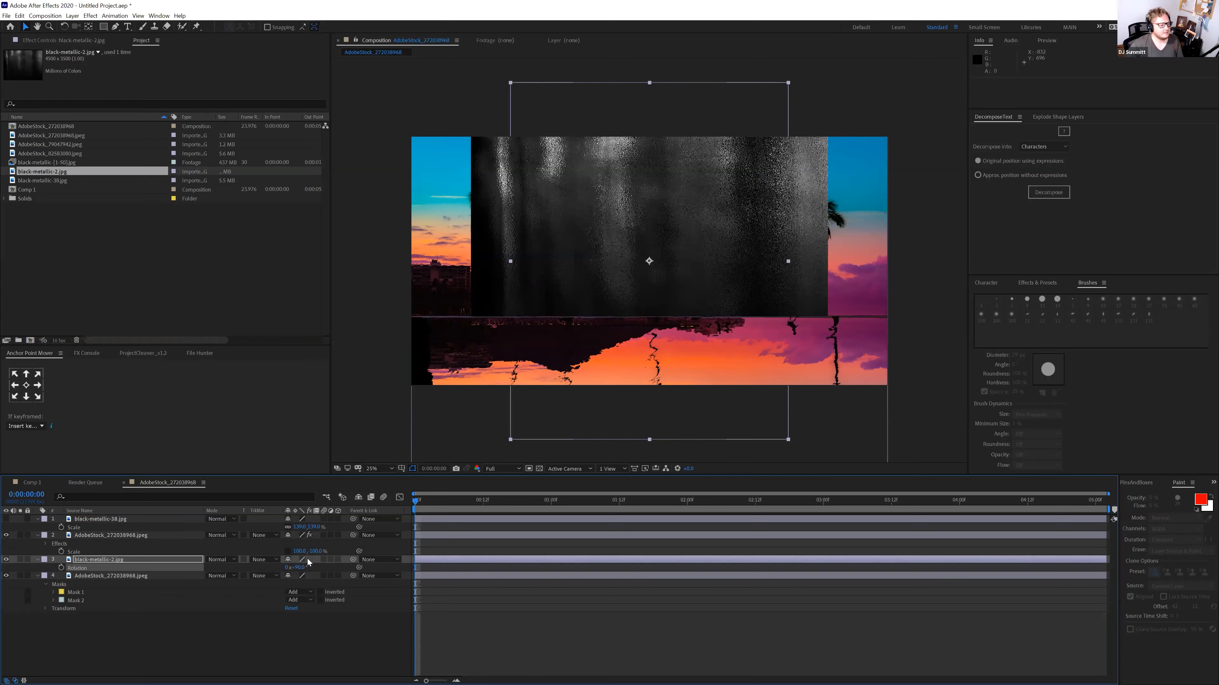
{"action": "key", "text": "a"}
{"action": "left_click_drag", "start_coordinate": [311, 568], "coordinate": [408, 565]}
{"action": "key", "text": "s"}
{"action": "left_click", "coordinate": [6, 560]}
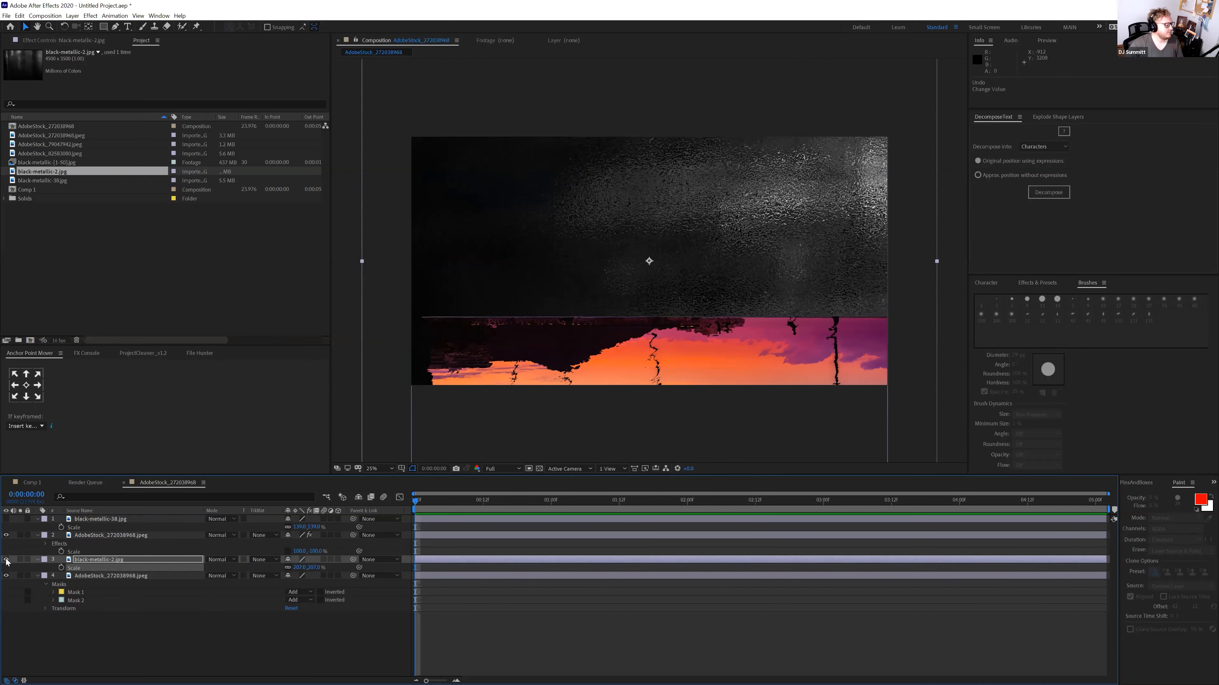
Use black-metallic-2.jpg as the reflection's displacement map, horizontal 142, vertical 4
{"action": "left_click", "coordinate": [102, 540]}
{"action": "left_click", "coordinate": [123, 42]}
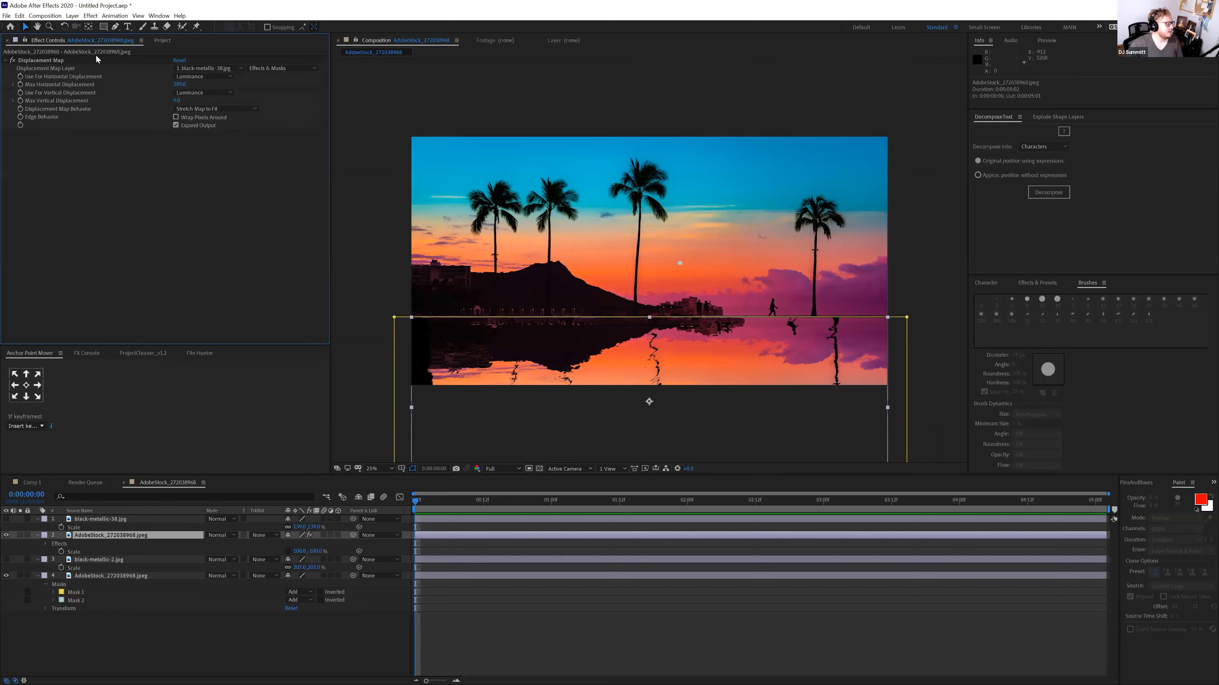
{"action": "left_click", "coordinate": [213, 68]}
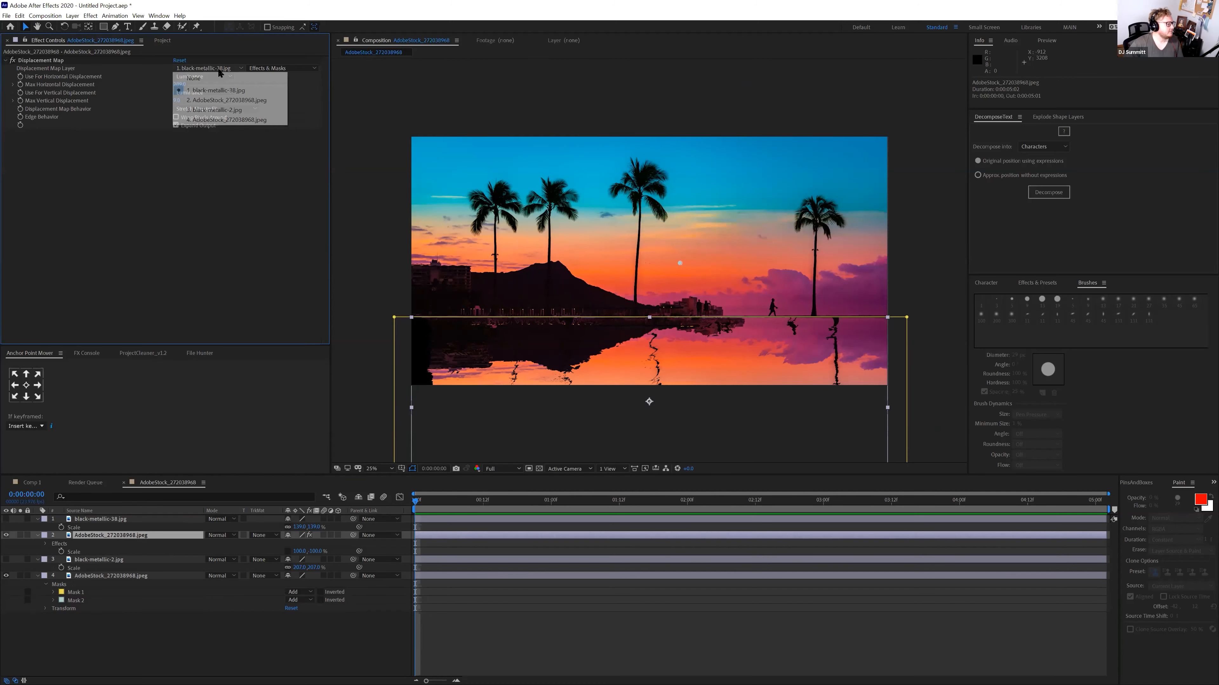
{"action": "left_click", "coordinate": [225, 111]}
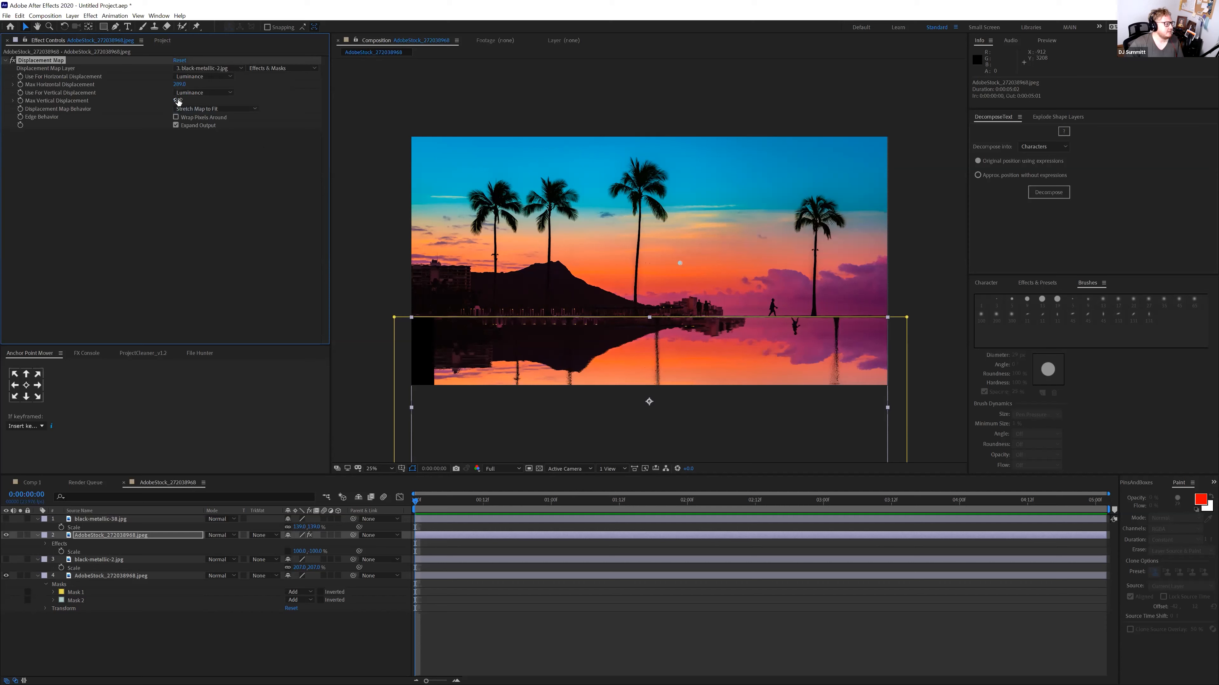
{"action": "left_click_drag", "start_coordinate": [252, 106], "coordinate": [224, 108]}
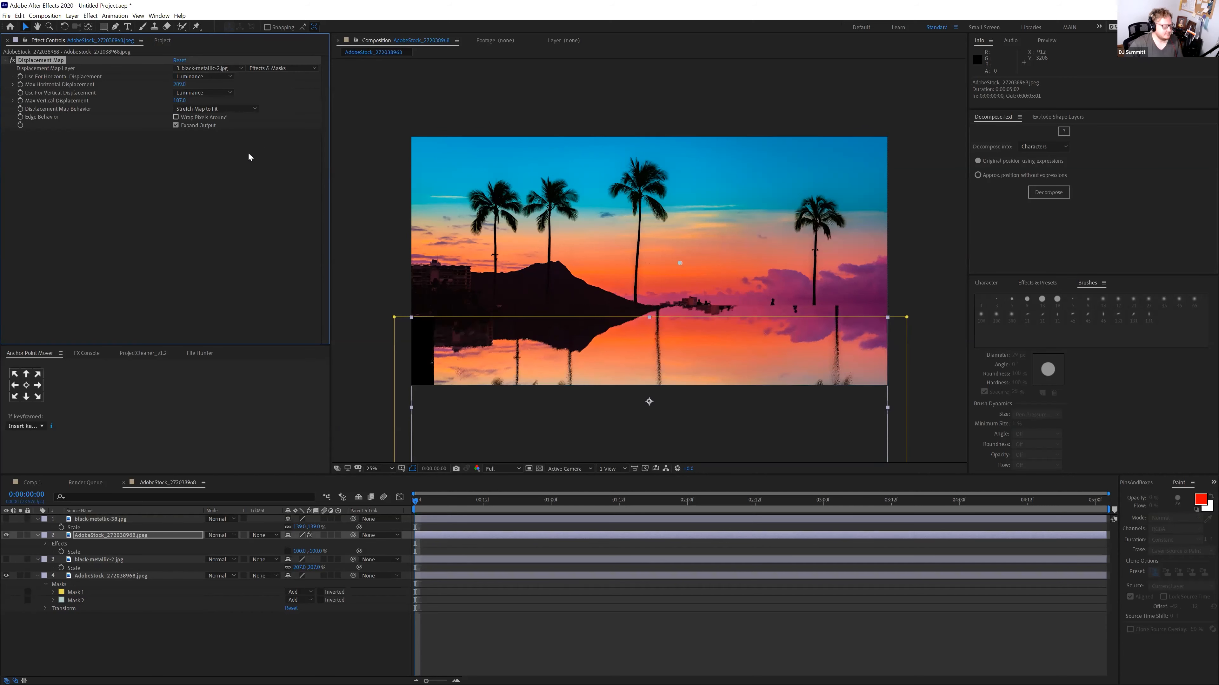
{"action": "key", "text": "ctrl+z"}
{"action": "key", "text": "ctrl+z"}
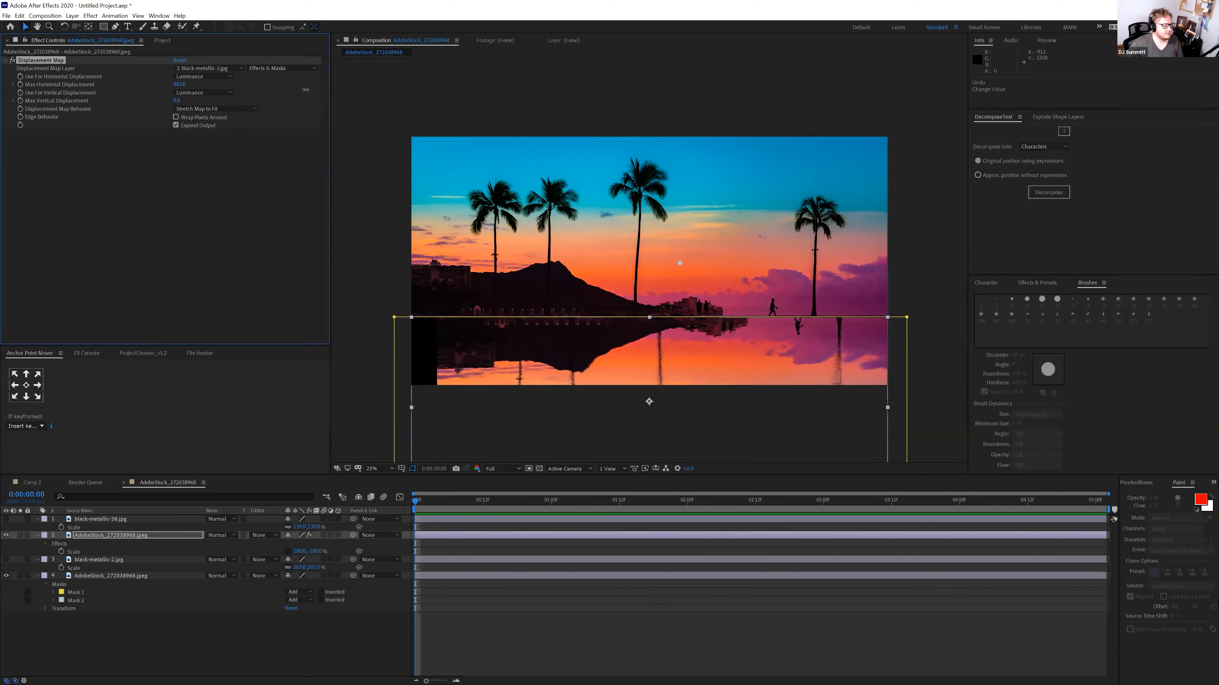
{"action": "left_click_drag", "start_coordinate": [266, 92], "coordinate": [89, 120]}
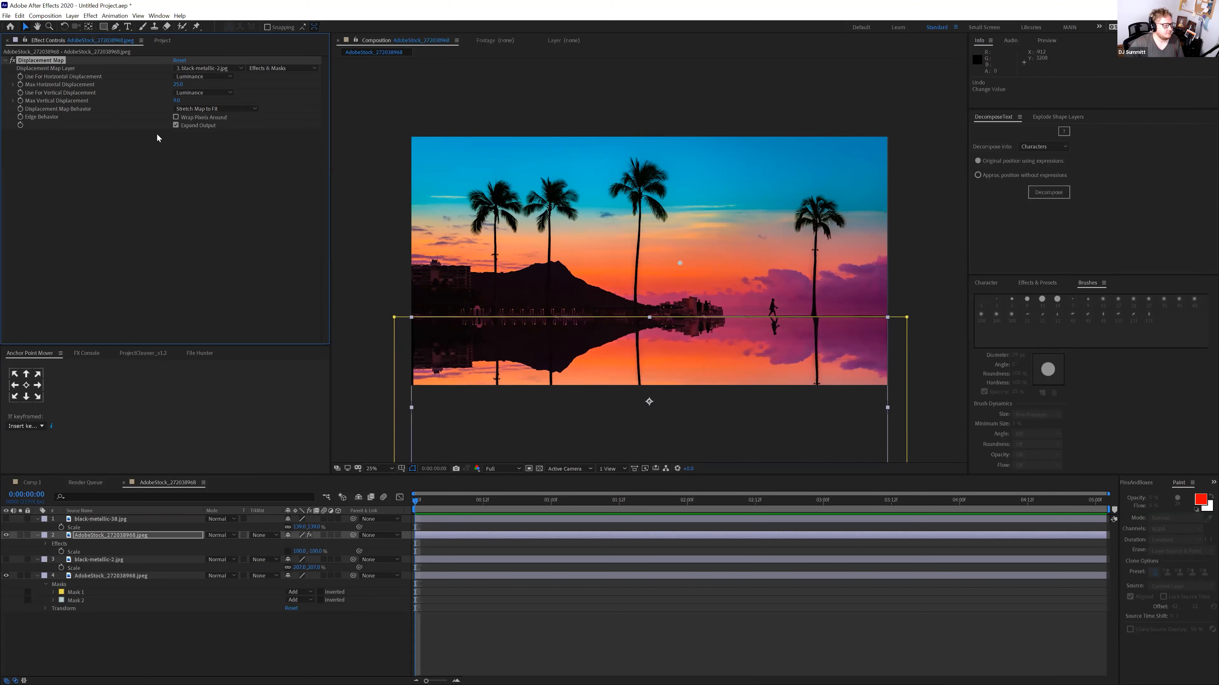
{"action": "left_click_drag", "start_coordinate": [178, 102], "coordinate": [171, 102]}
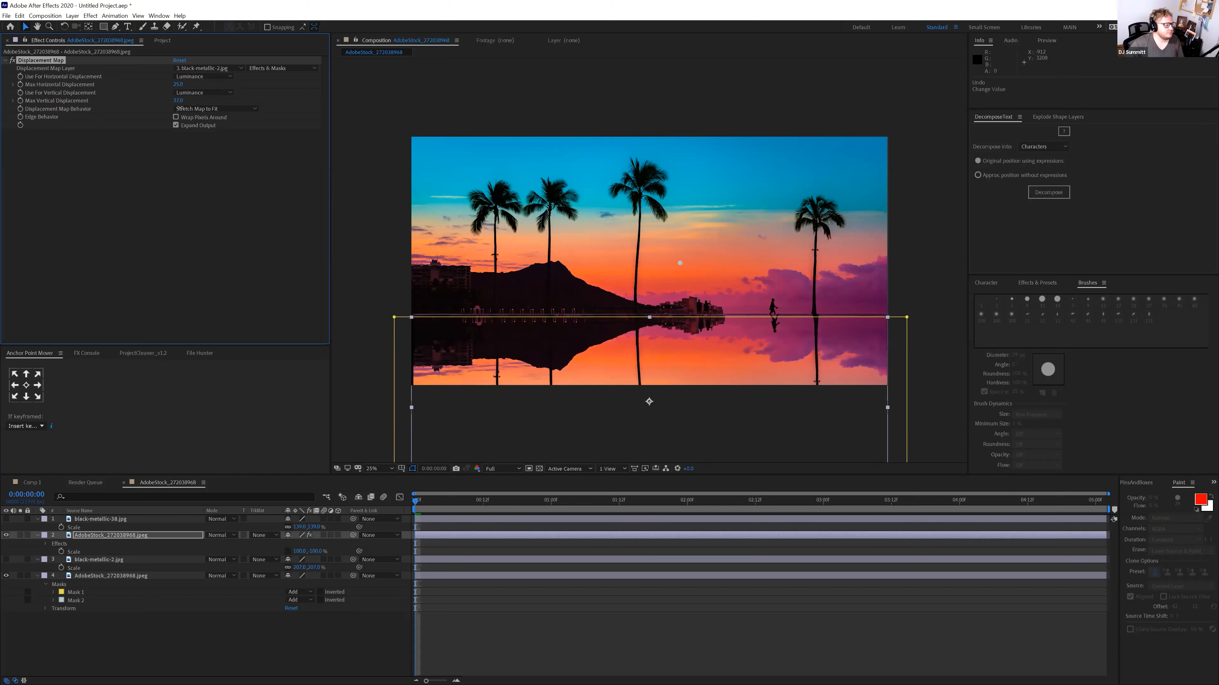
Tile the map, set horizontal displacement to 98, wrap pixels, and nudge the reflection left
{"action": "left_click", "coordinate": [211, 108]}
{"action": "left_click", "coordinate": [206, 138]}
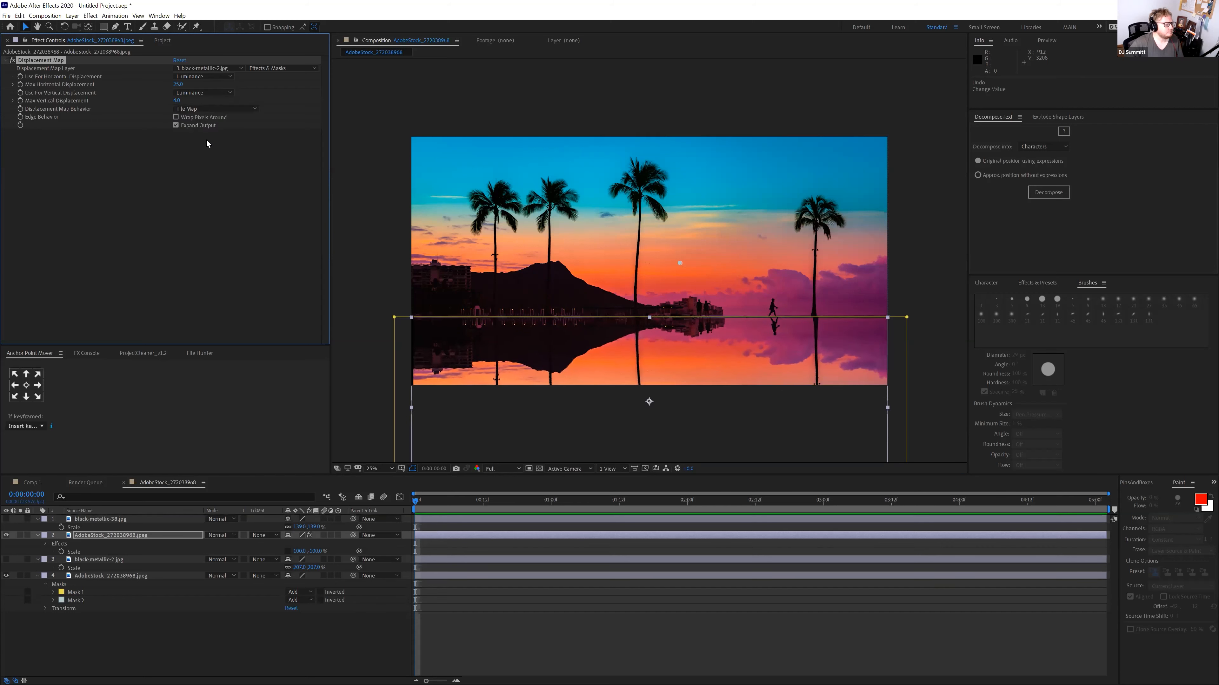
{"action": "mouse_move", "coordinate": [191, 84]}
{"action": "left_mouse_down"}
{"action": "mouse_move", "coordinate": [226, 85]}
{"action": "mouse_move", "coordinate": [202, 85]}
{"action": "mouse_move", "coordinate": [213, 85]}
{"action": "left_mouse_up"}
{"action": "left_click", "coordinate": [175, 118]}
{"action": "left_click_drag", "start_coordinate": [550, 331], "coordinate": [539, 330]}
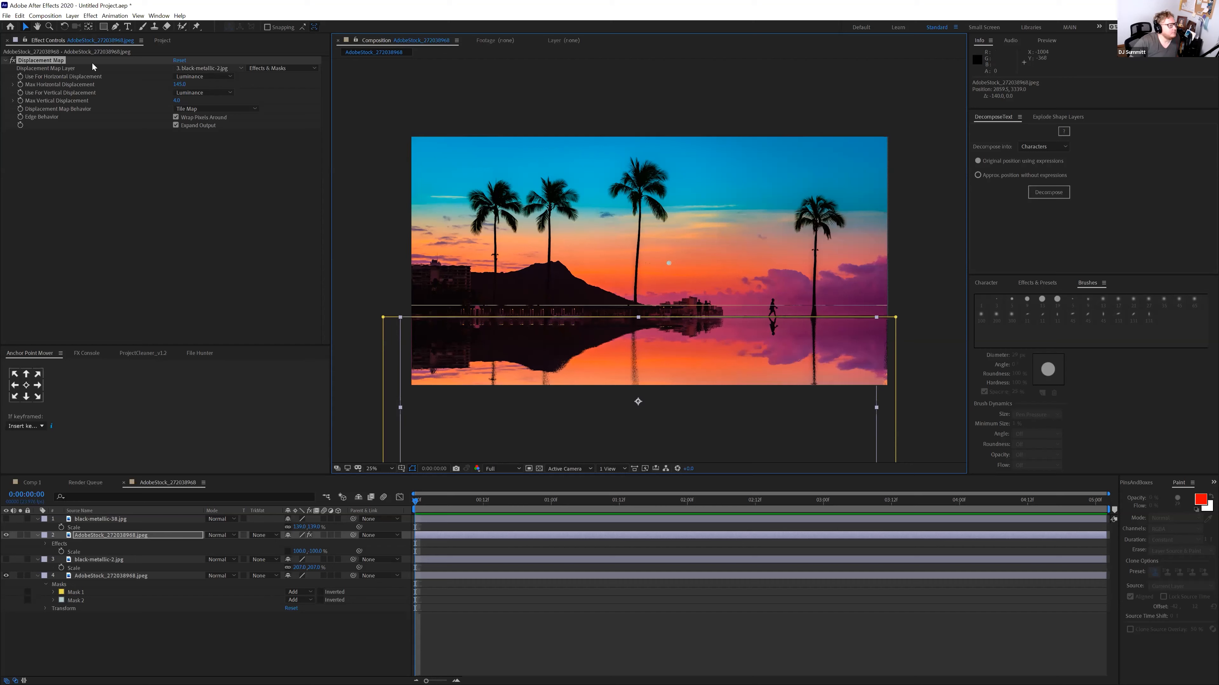
{"action": "left_click", "coordinate": [160, 40]}
Create a new composition using the HDV 1080 29.97 preset
{"action": "right_click", "coordinate": [88, 240]}
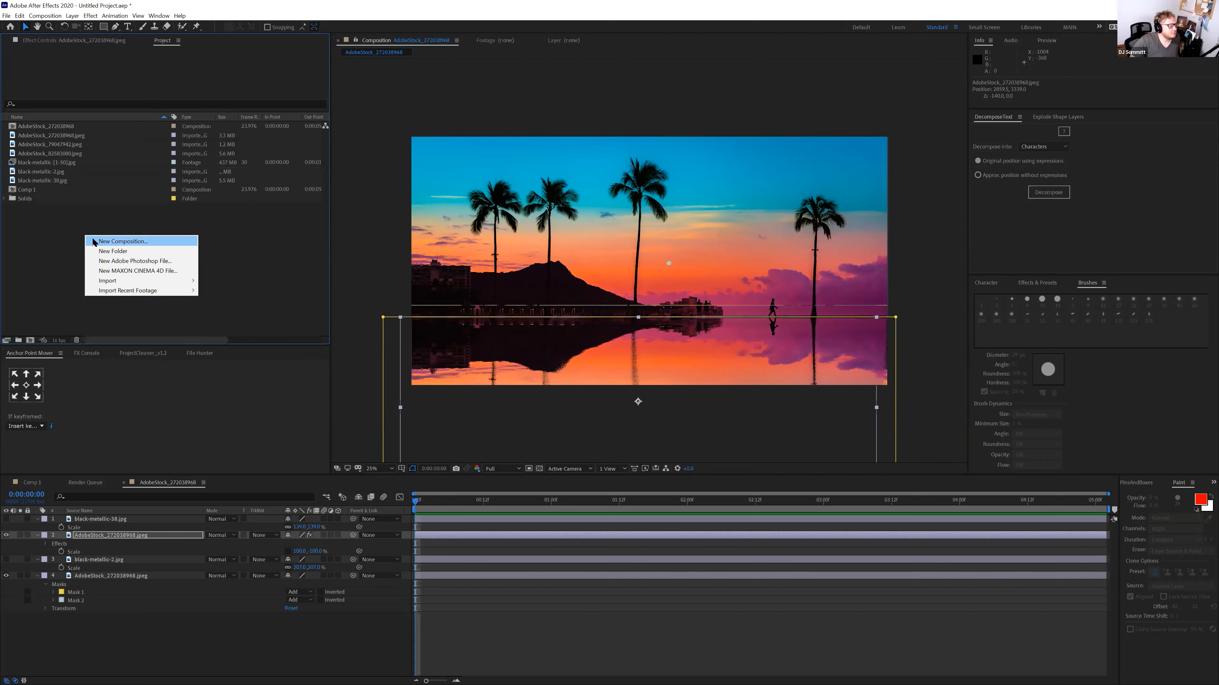
{"action": "left_click", "coordinate": [94, 241]}
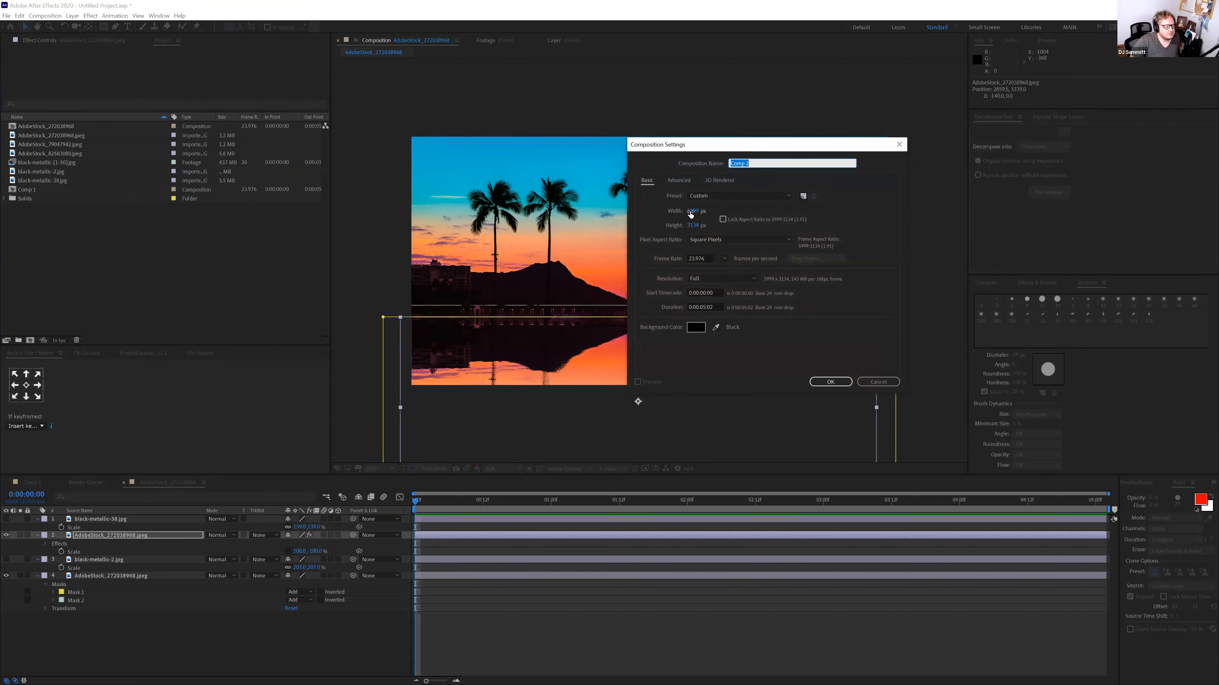
{"action": "left_click", "coordinate": [714, 197]}
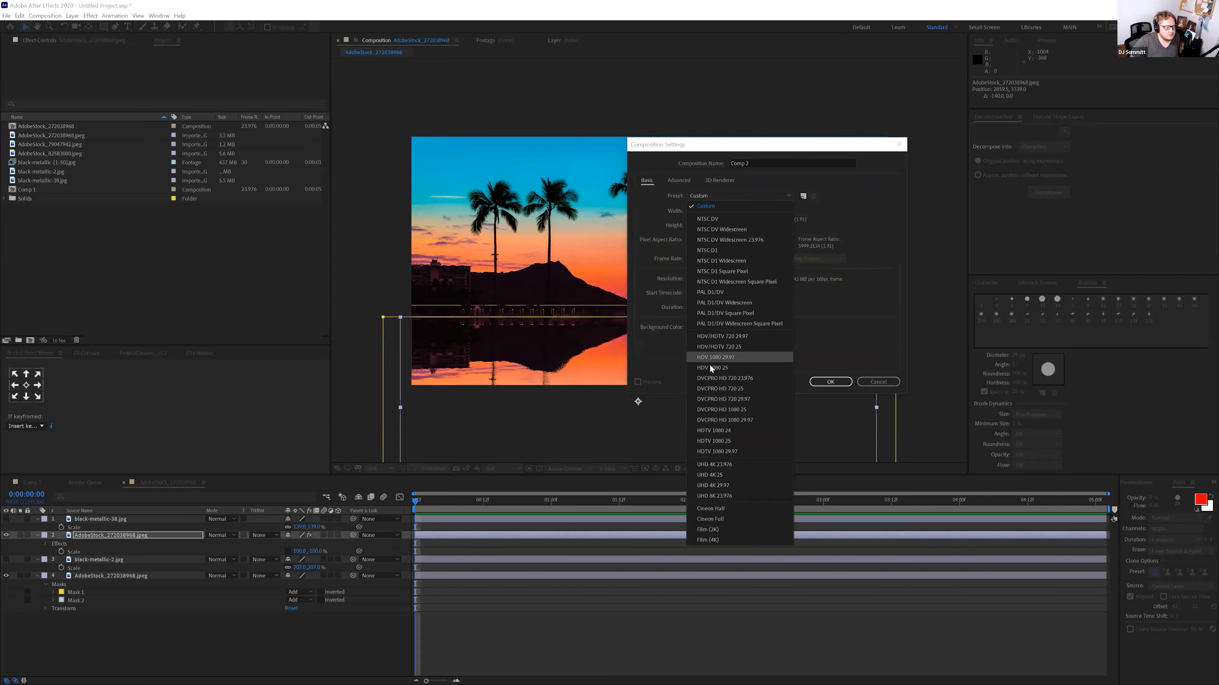
{"action": "left_click", "coordinate": [714, 357]}
{"action": "left_click", "coordinate": [830, 382]}
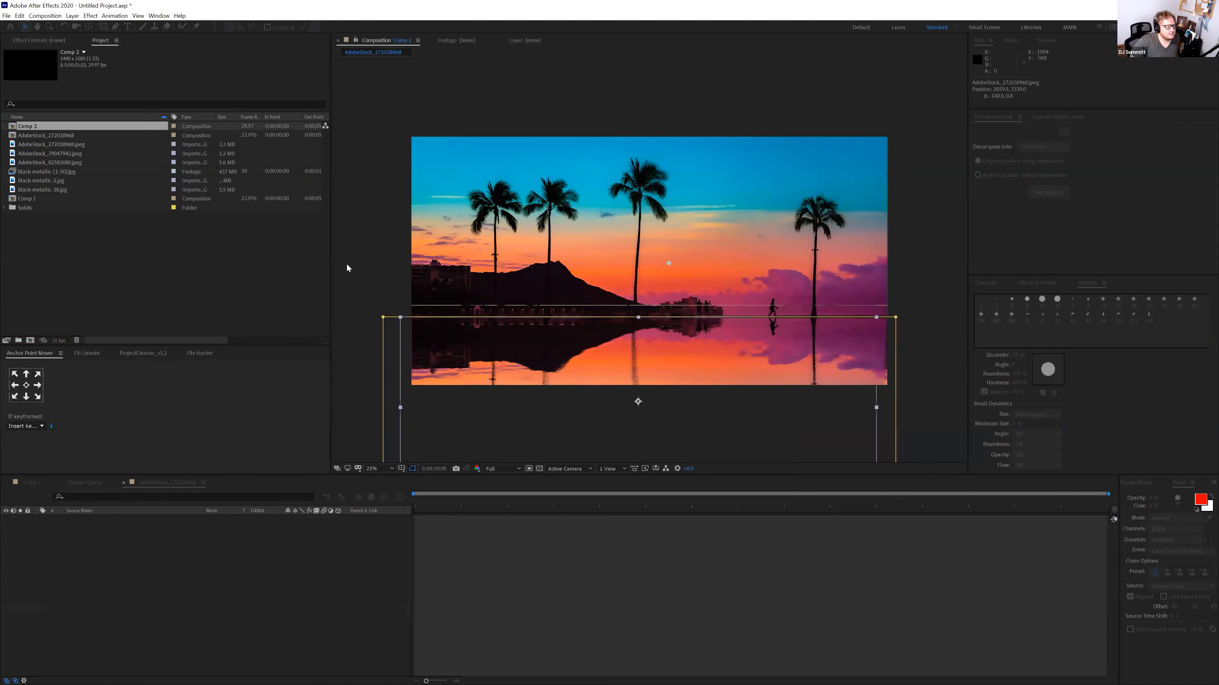
{"action": "scroll", "coordinate": [551, 257], "scroll_direction": "up", "scroll_amount": 4}
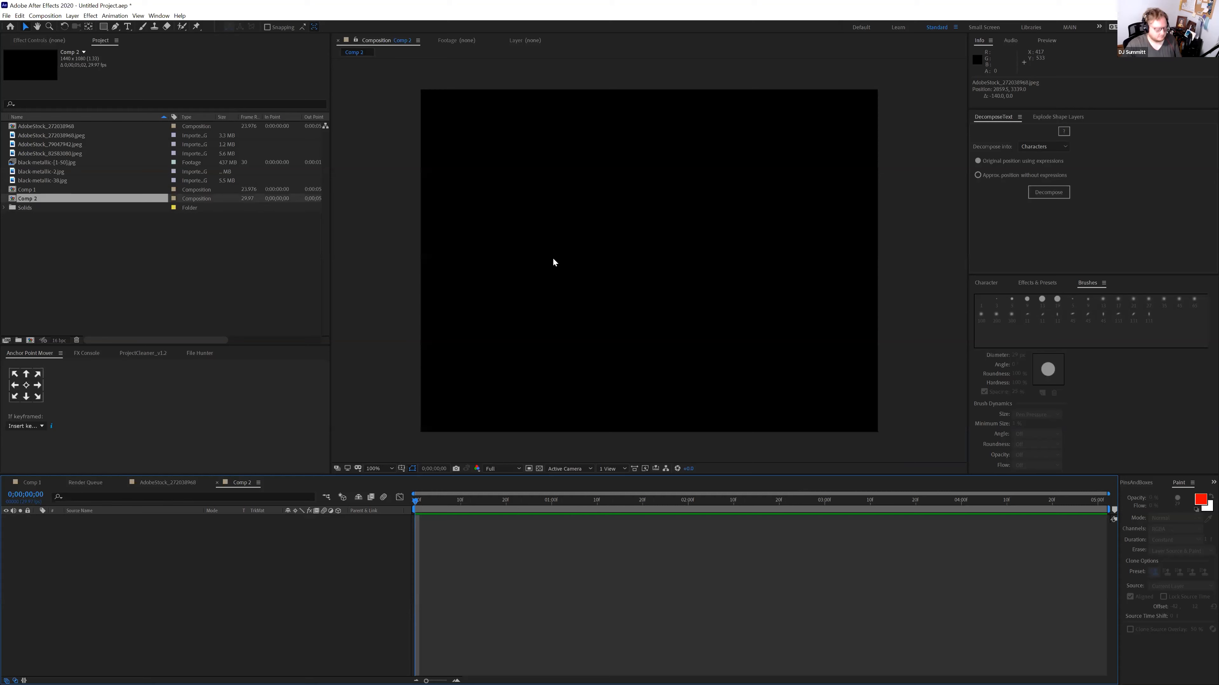
Change the composition width to 1920 and apply the settings
{"action": "key", "text": "ctrl+k"}
{"action": "left_click", "coordinate": [693, 211]}
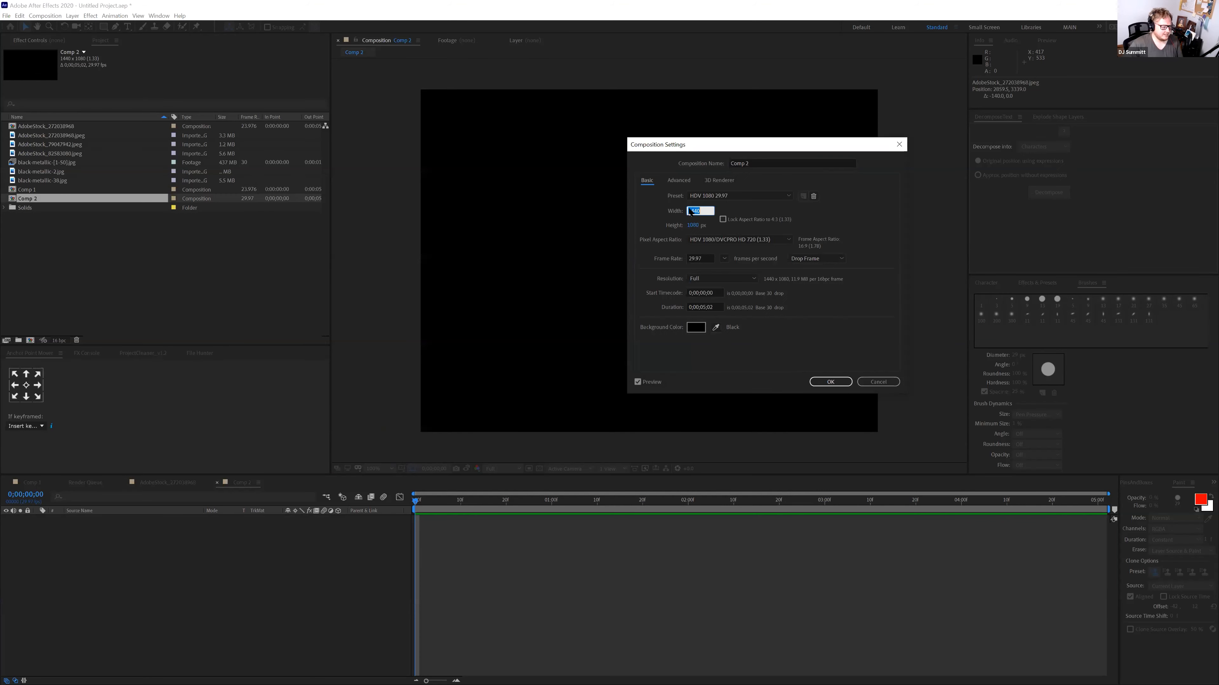
{"action": "type", "text": "1920"}
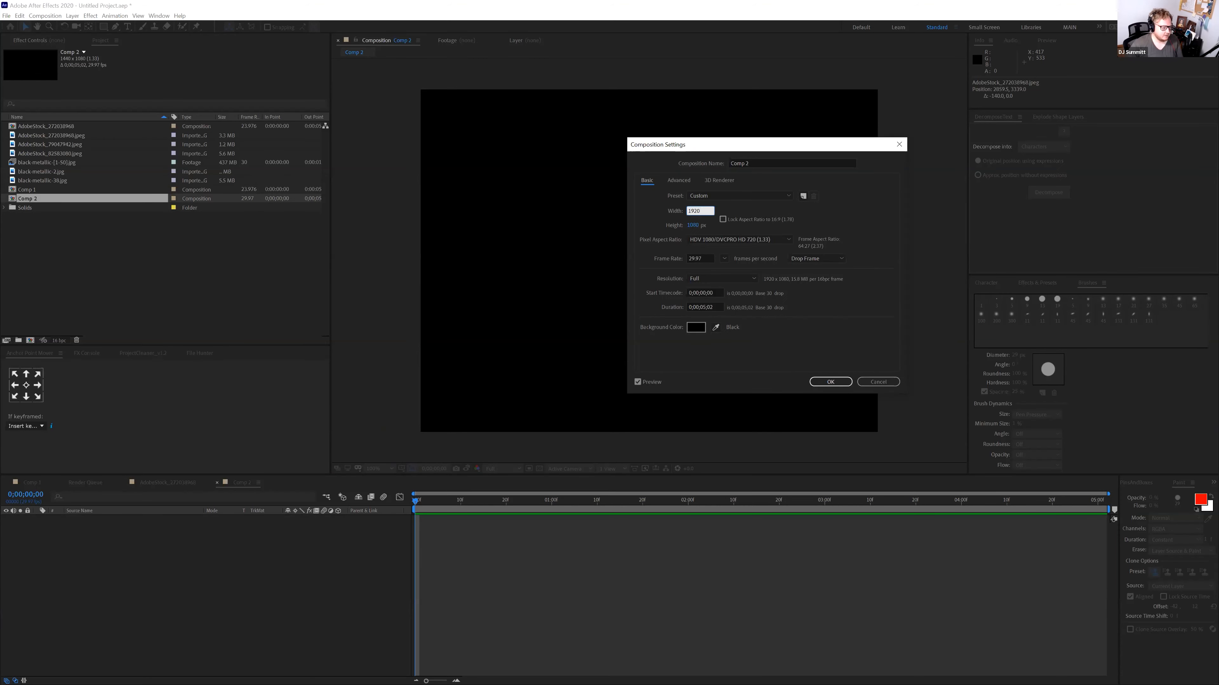
{"action": "key", "text": "Return"}
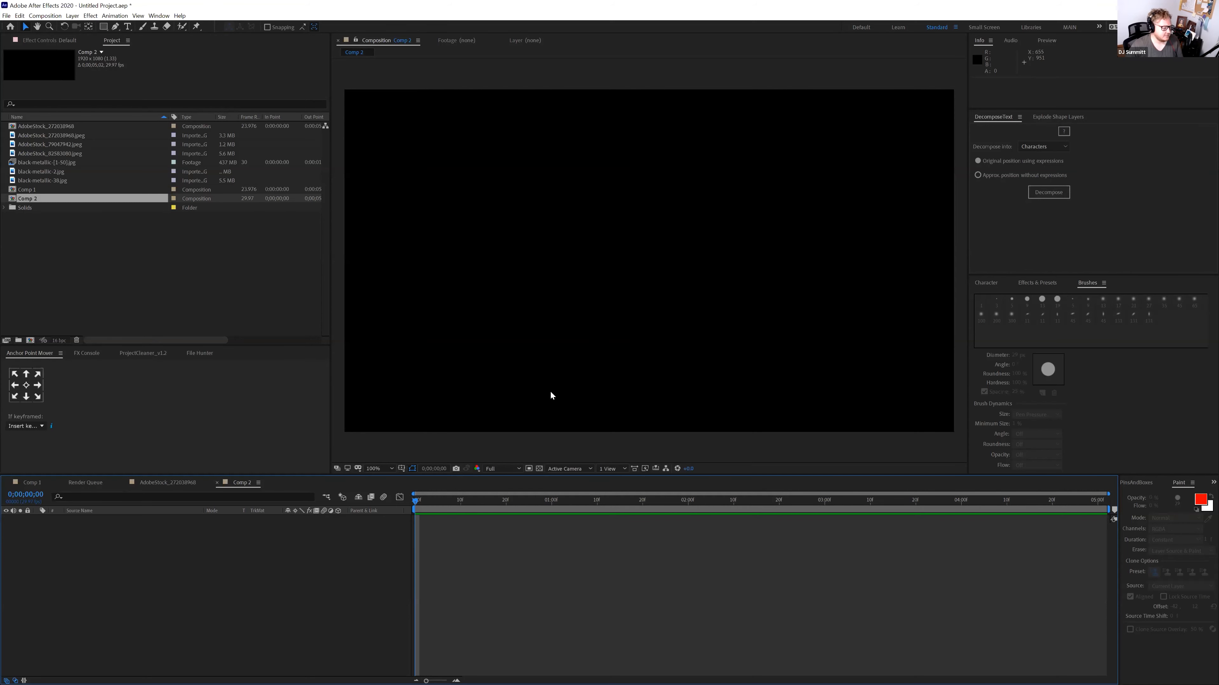
Type Wednesday in a paragraph text box and enlarge its font size
{"action": "left_click", "coordinate": [127, 26]}
{"action": "left_click_drag", "start_coordinate": [441, 206], "coordinate": [874, 293]}
{"action": "type", "text": "W"}
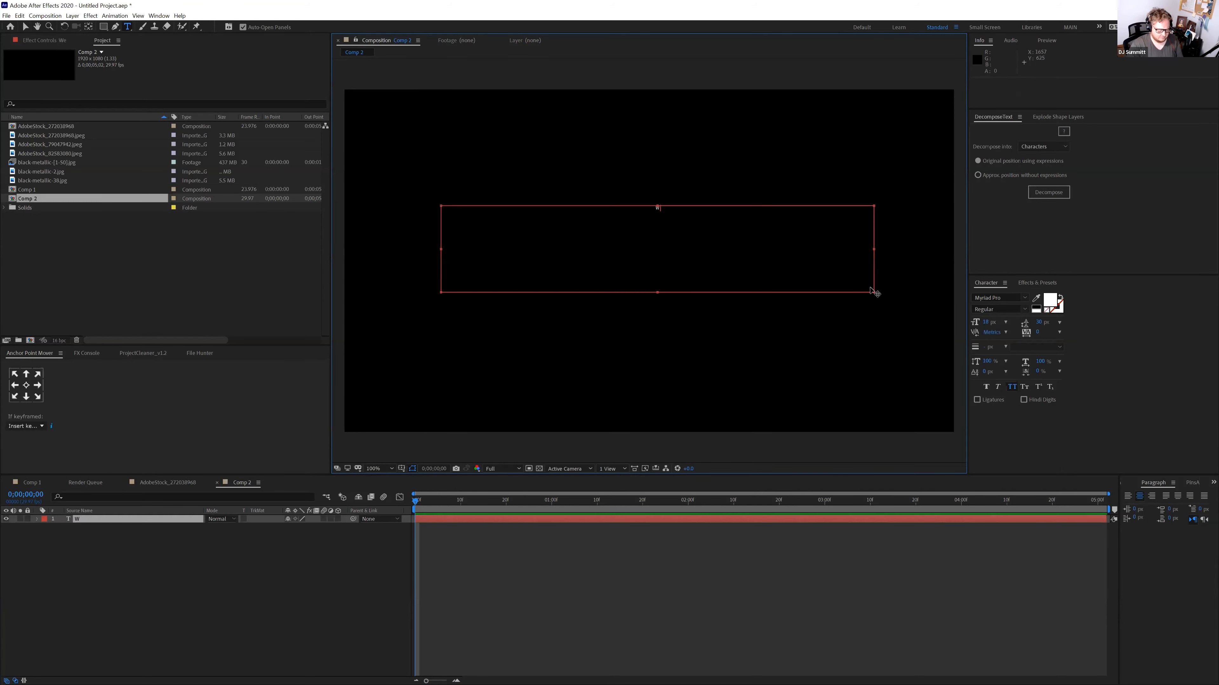
{"action": "type", "text": "ednesd"}
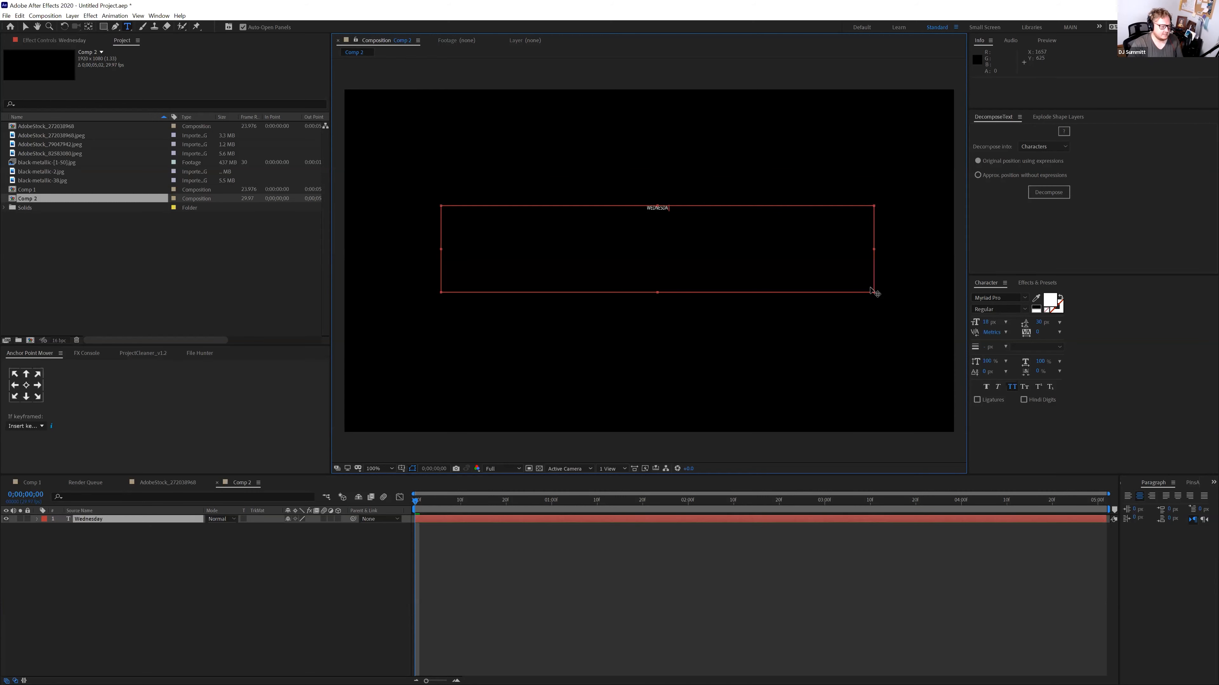
{"action": "key", "text": "ctrl+a"}
{"action": "left_click_drag", "start_coordinate": [987, 322], "coordinate": [1065, 315]}
Try Murray and Microsoft New Tai Lue, settle on Magneto, and extend the text box
{"action": "left_click", "coordinate": [1008, 301]}
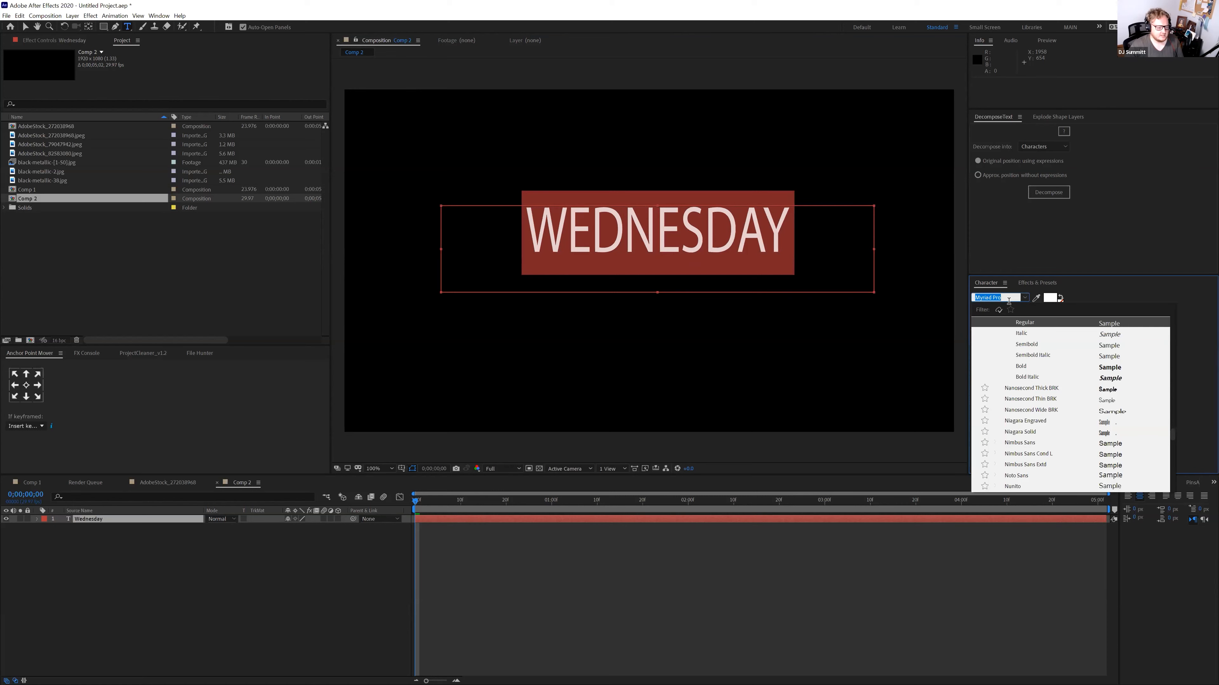
{"action": "scroll", "coordinate": [1020, 382], "scroll_direction": "up", "scroll_amount": 4}
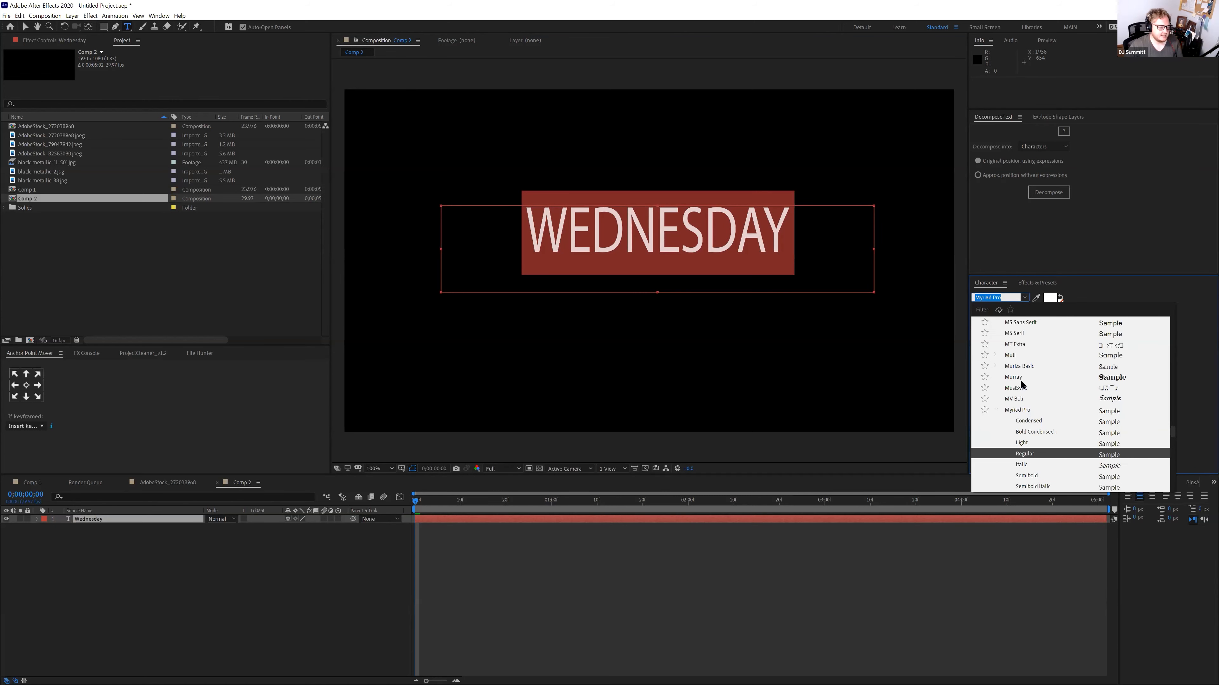
{"action": "left_click", "coordinate": [1019, 377]}
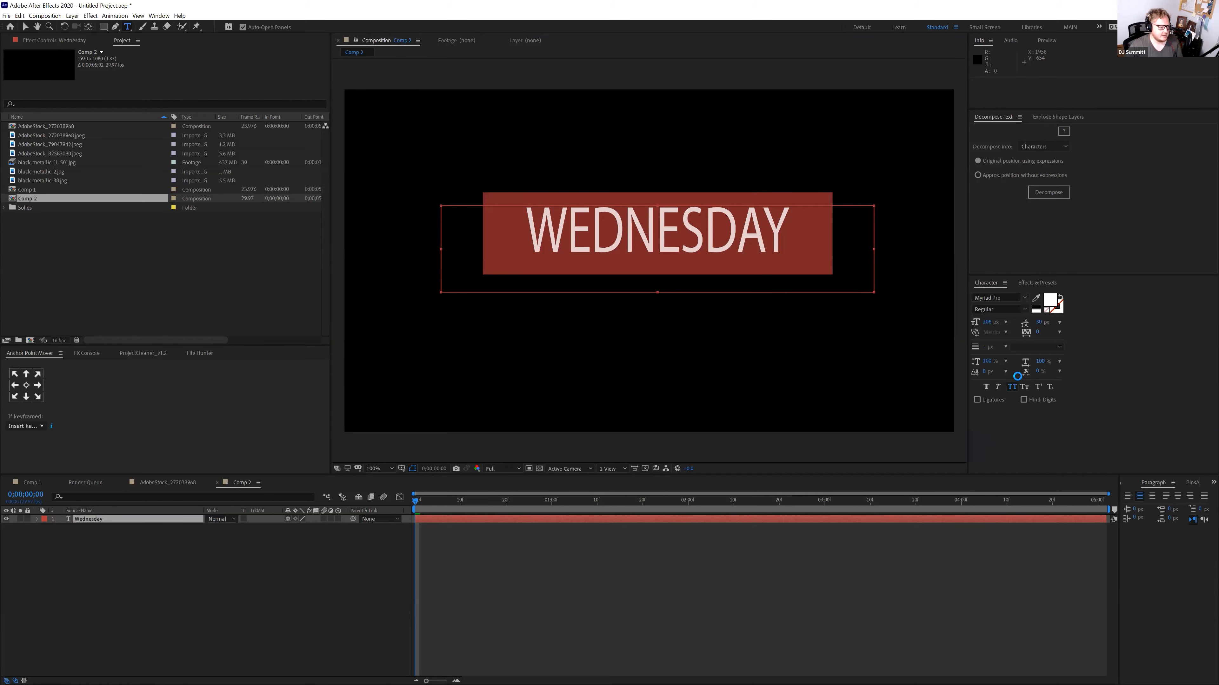
{"action": "left_click", "coordinate": [1025, 298]}
{"action": "scroll", "coordinate": [1019, 365], "scroll_direction": "up", "scroll_amount": 3}
{"action": "scroll", "coordinate": [1021, 365], "scroll_direction": "up", "scroll_amount": 4}
{"action": "left_click", "coordinate": [1025, 410]}
{"action": "left_click", "coordinate": [1025, 298]}
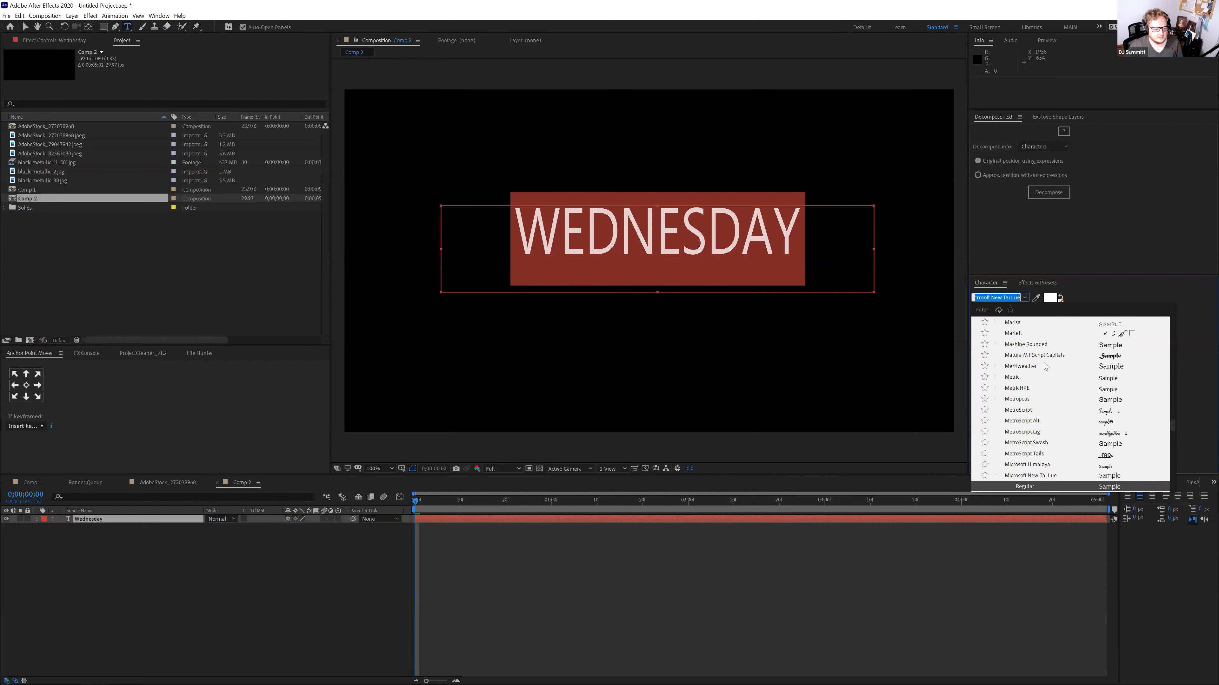
{"action": "scroll", "coordinate": [1043, 360], "scroll_direction": "up", "scroll_amount": 1}
{"action": "left_click", "coordinate": [1082, 335]}
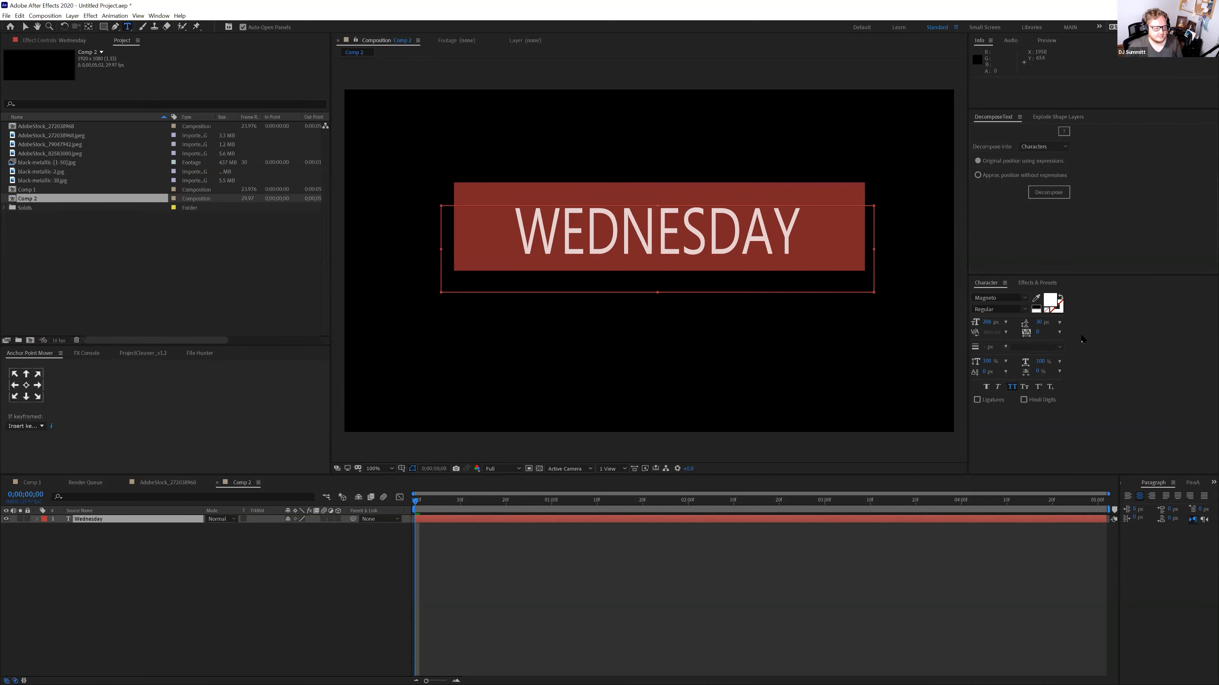
{"action": "left_click_drag", "start_coordinate": [657, 291], "coordinate": [655, 317]}
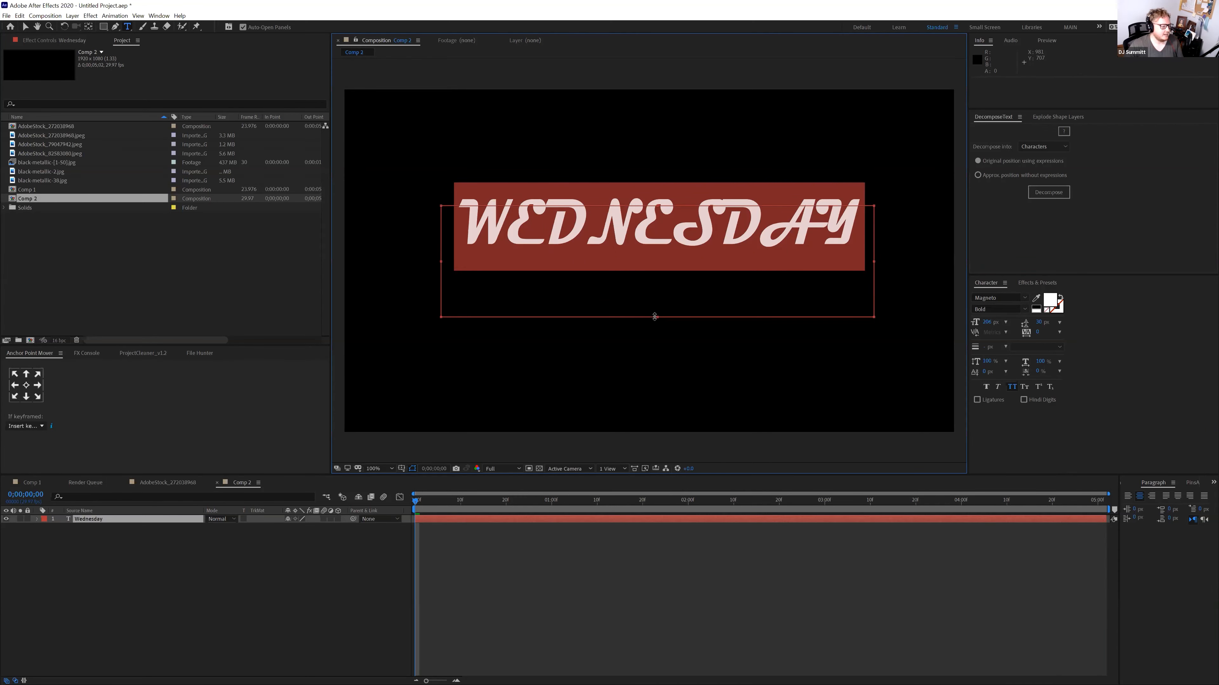
Centre the text layer horizontally and vertically with the Align panel
{"action": "left_click", "coordinate": [25, 28]}
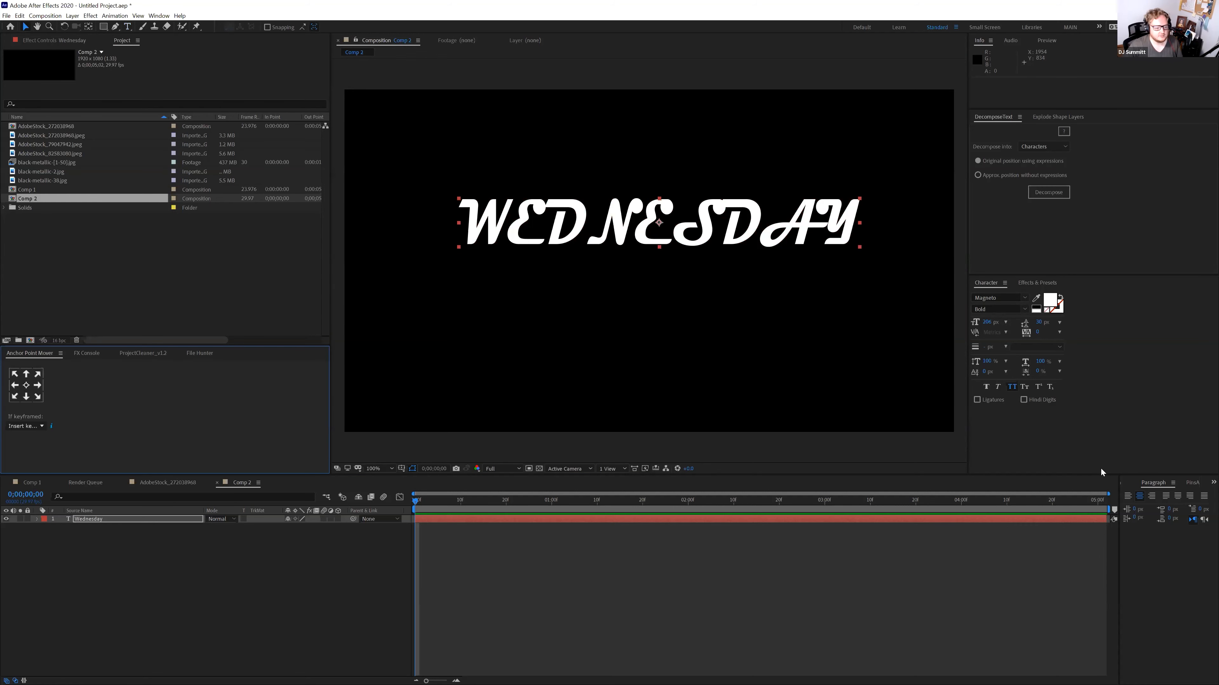
{"action": "left_click", "coordinate": [1131, 484]}
{"action": "left_click", "coordinate": [1145, 506]}
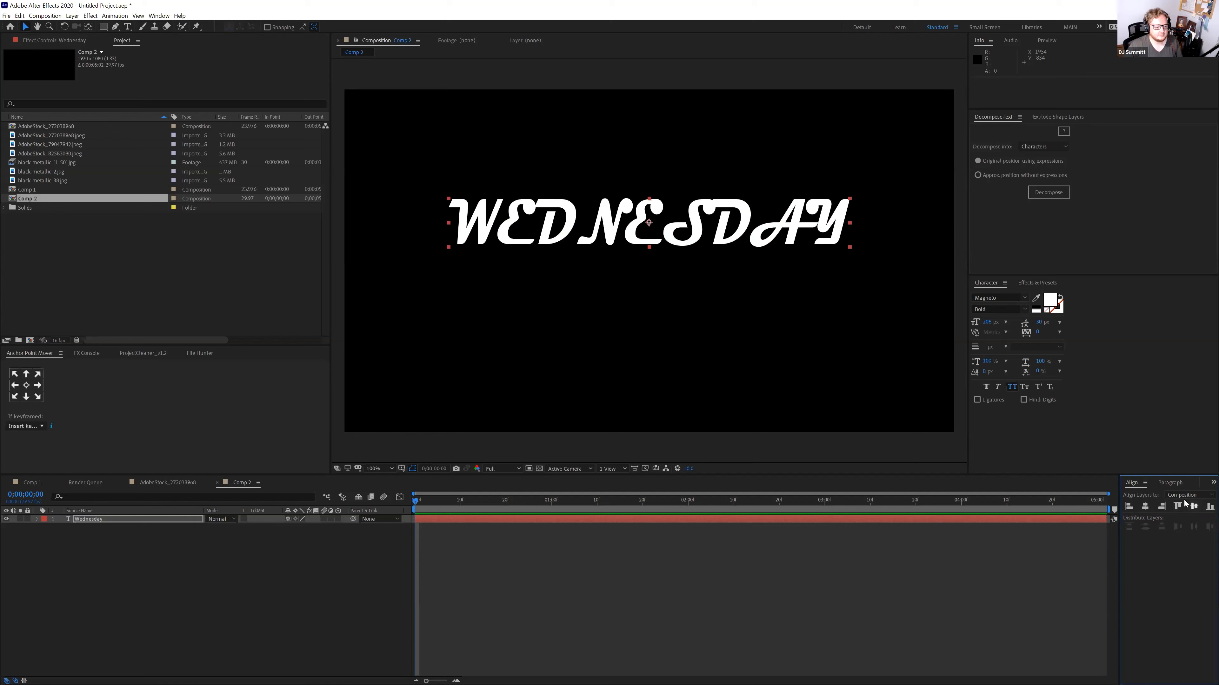
{"action": "left_click", "coordinate": [1193, 507]}
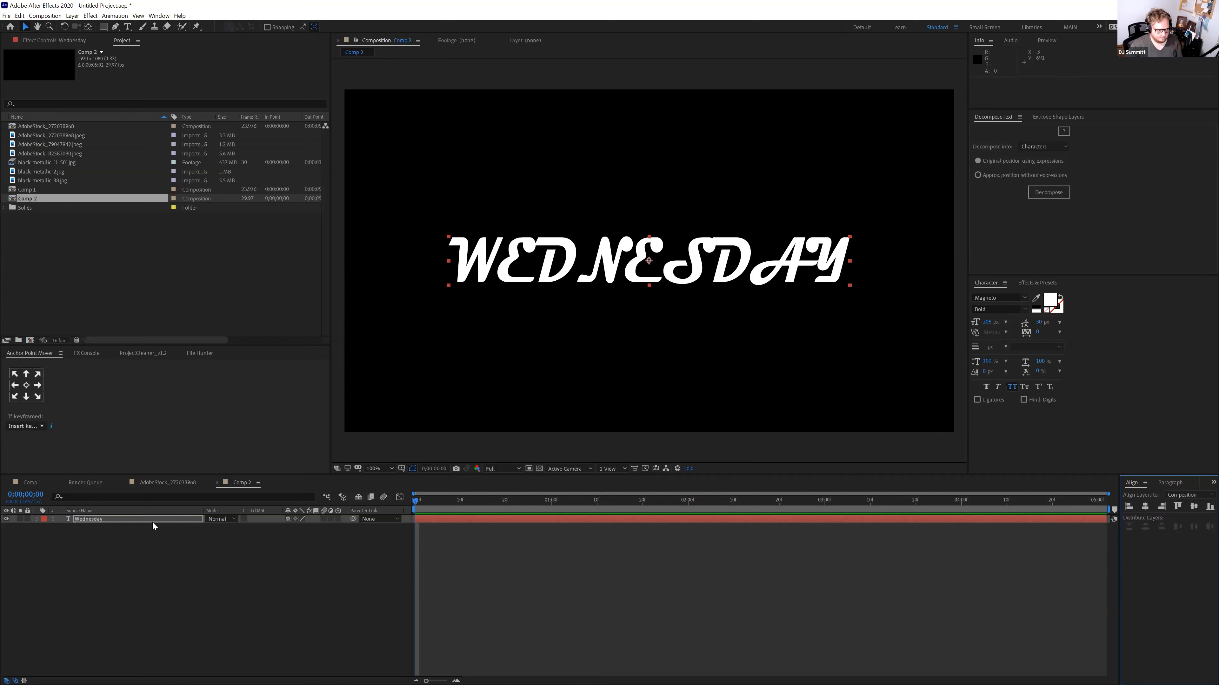
{"action": "key", "text": "ctrl+shift+c"}
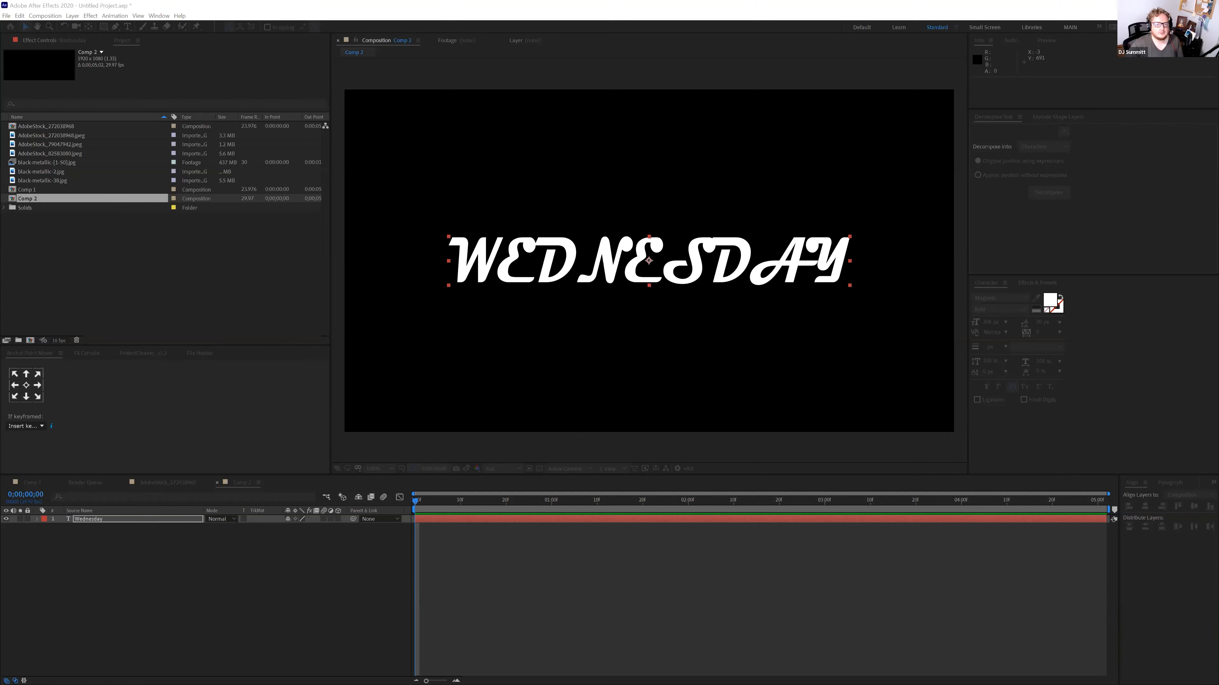
Create the new white solid and apply Gradient Ramp to it
{"action": "left_click", "coordinate": [974, 331]}
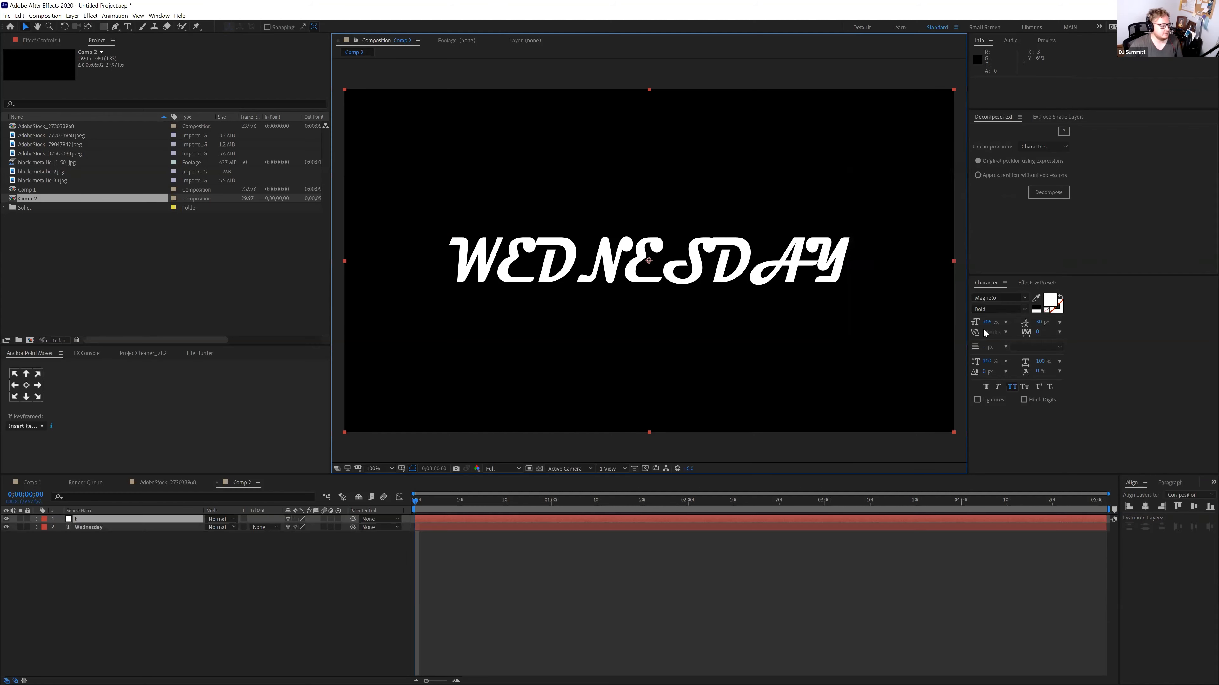
{"action": "key", "text": "ctrl+space"}
{"action": "type", "text": "gradient"}
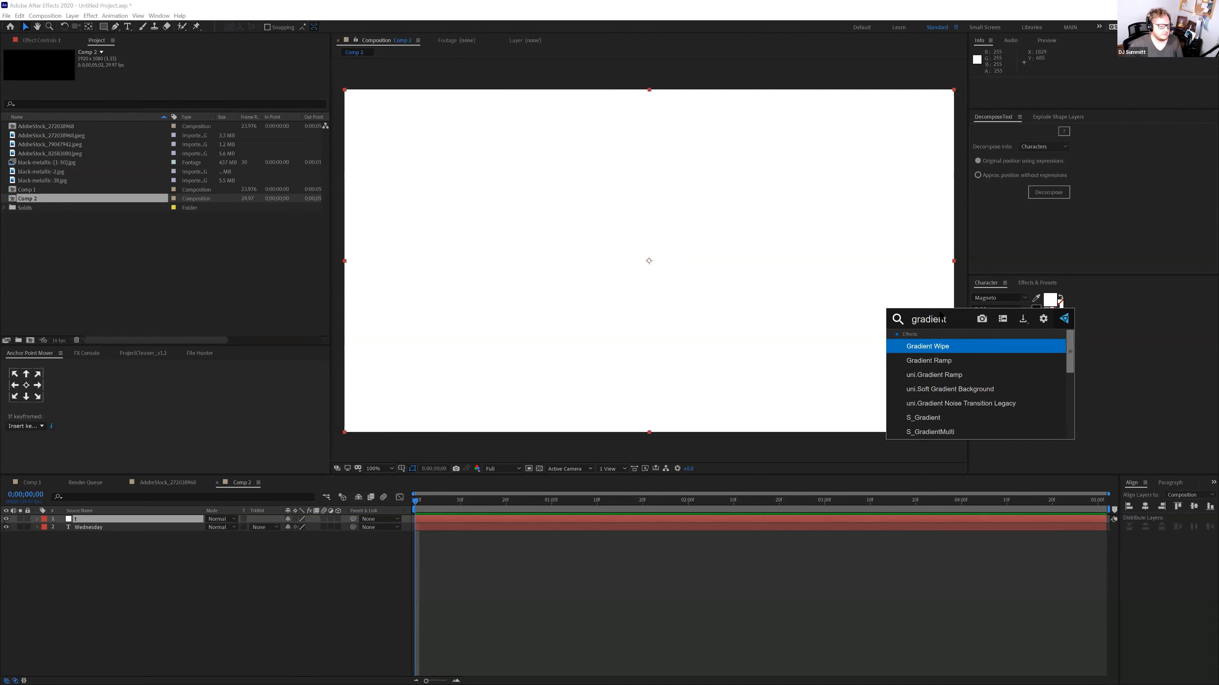
{"action": "key", "text": "Down"}
{"action": "key", "text": "Return"}
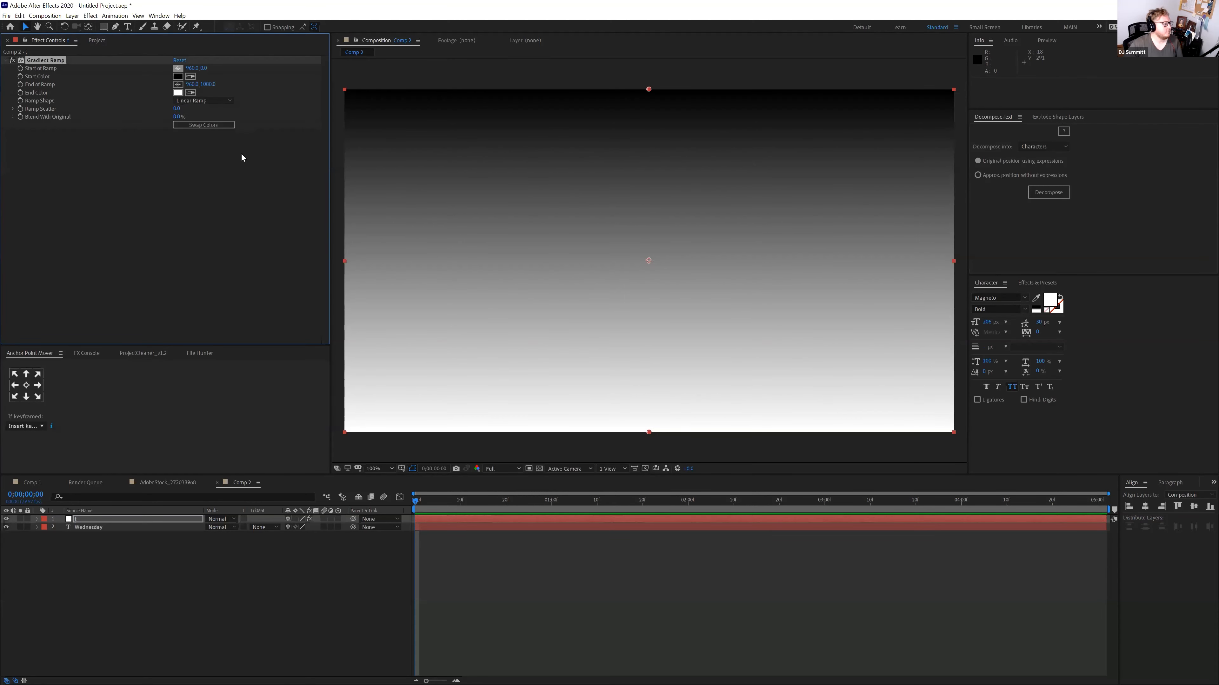
Place the ramp start on the left and the end on the right so the gradient runs horizontally
{"action": "left_click", "coordinate": [177, 68]}
{"action": "left_click", "coordinate": [413, 271]}
{"action": "left_click", "coordinate": [177, 84]}
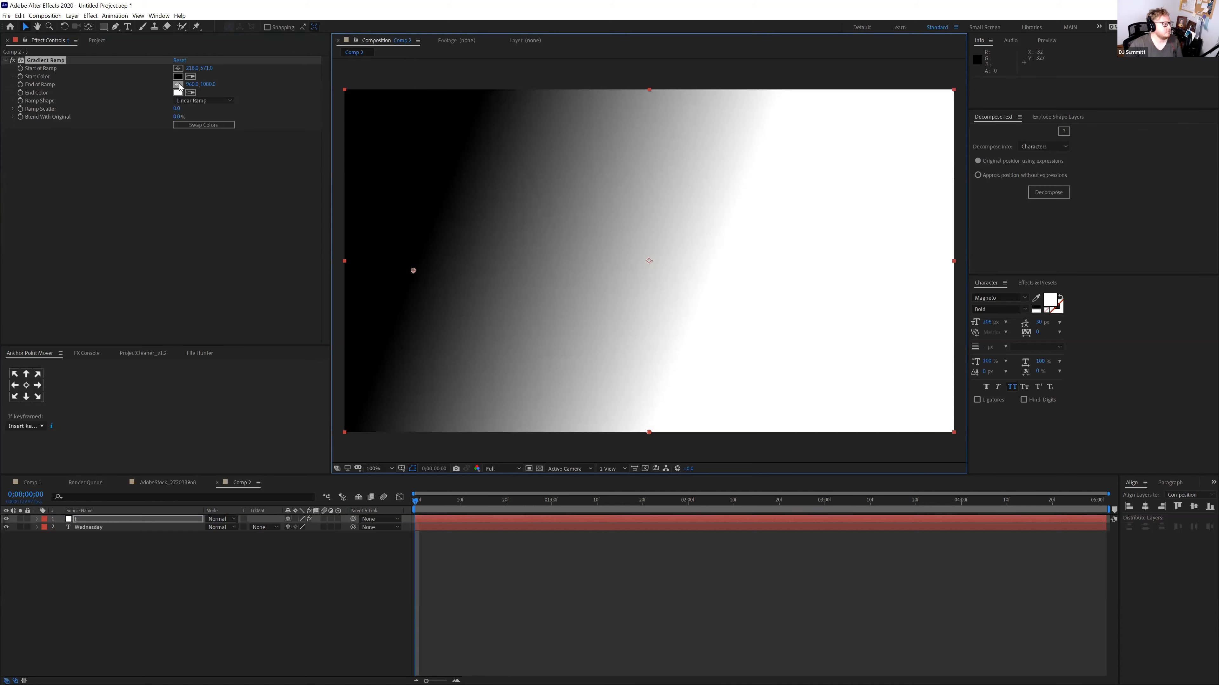
{"action": "left_click", "coordinate": [860, 432]}
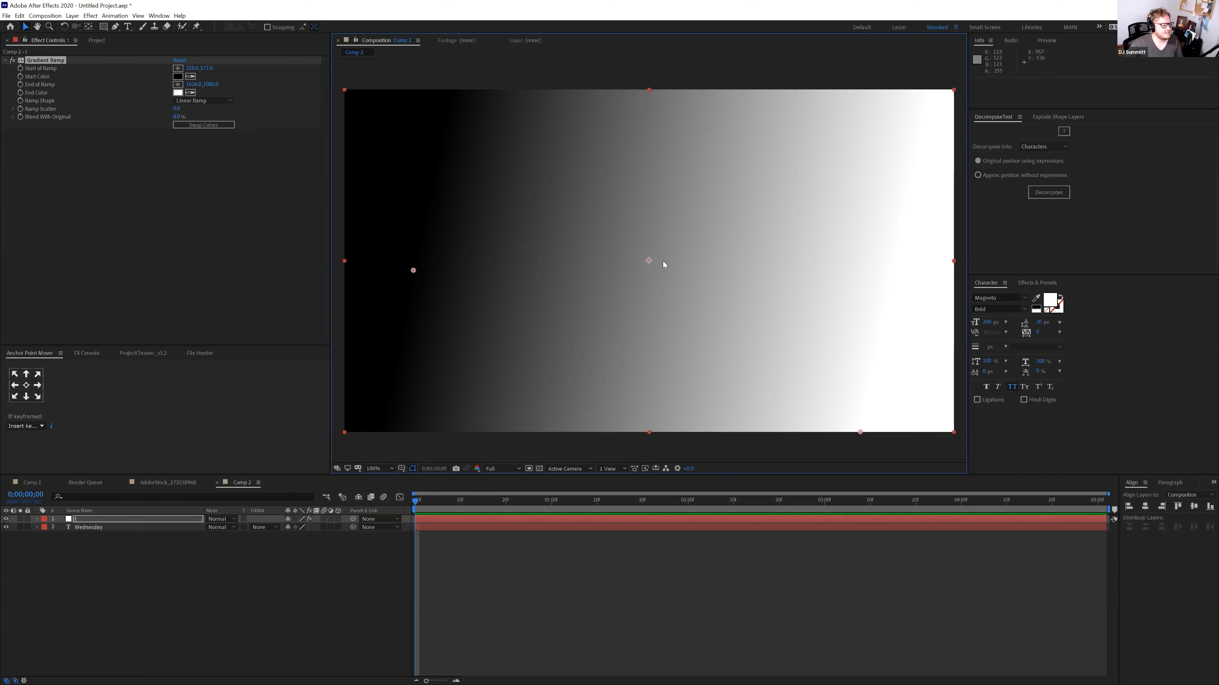
{"action": "left_click", "coordinate": [177, 84]}
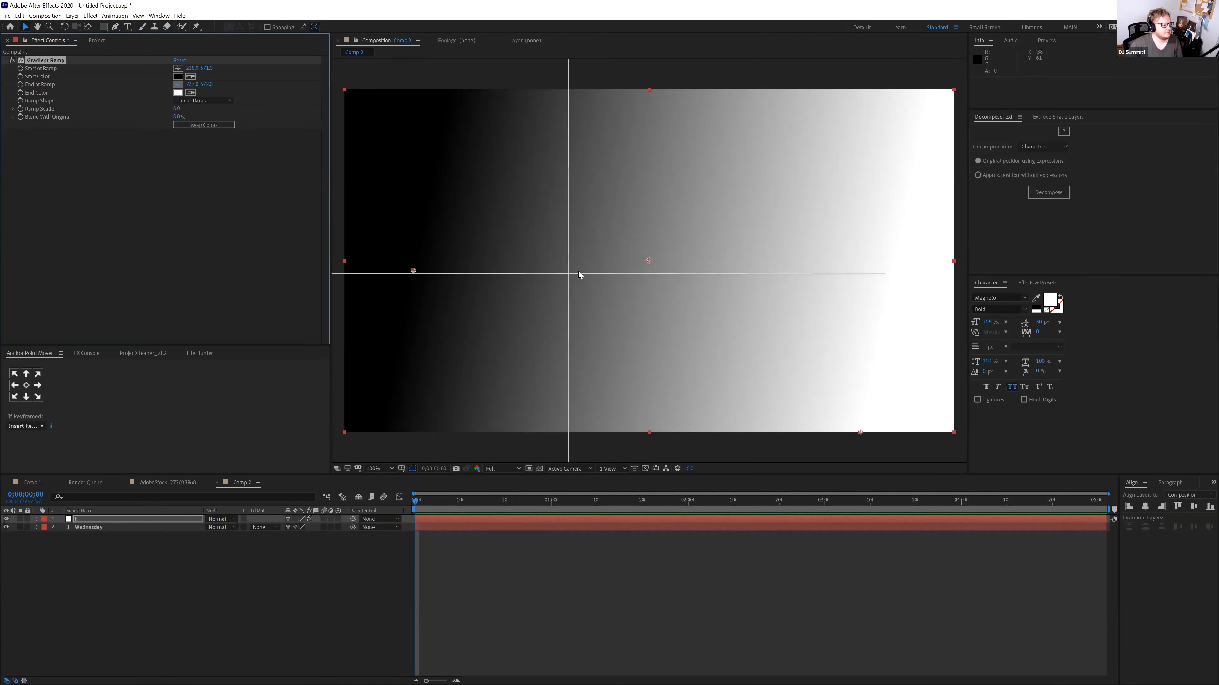
{"action": "left_click", "coordinate": [579, 275]}
{"action": "left_click_drag", "start_coordinate": [848, 237], "coordinate": [780, 284]}
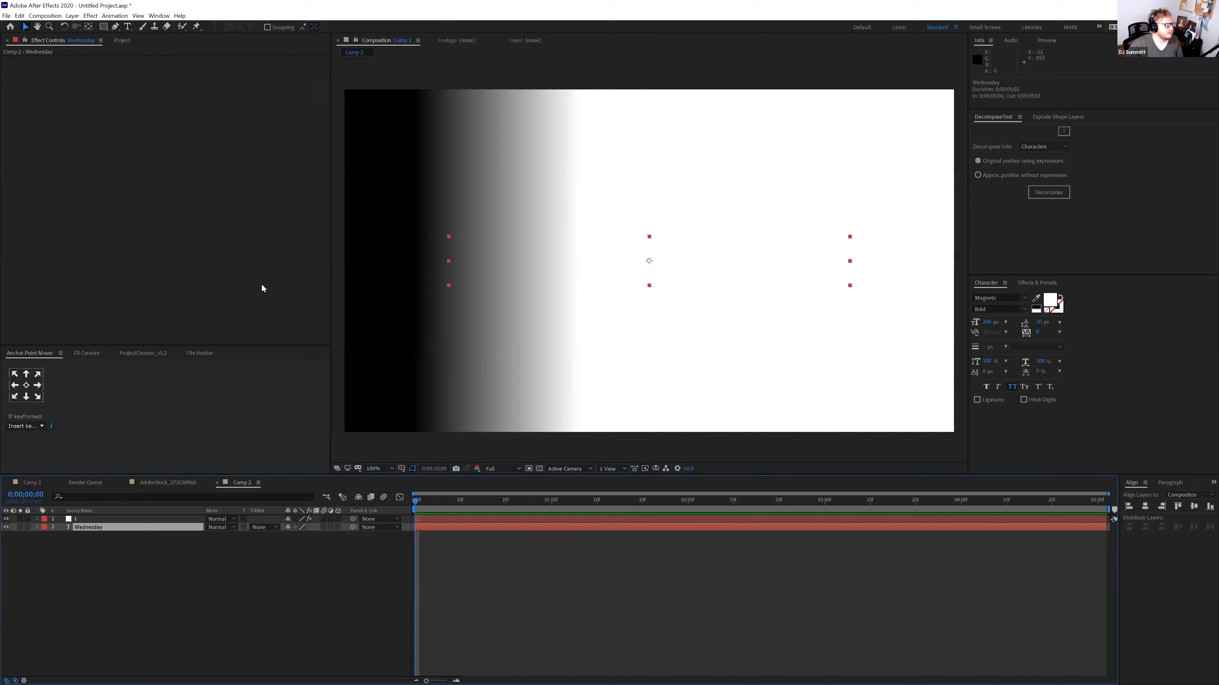
Hide the gradient solid and apply Displacement Map to WEDNESDAY, mapped to the solid's Effects & Masks
{"action": "left_click", "coordinate": [6, 520]}
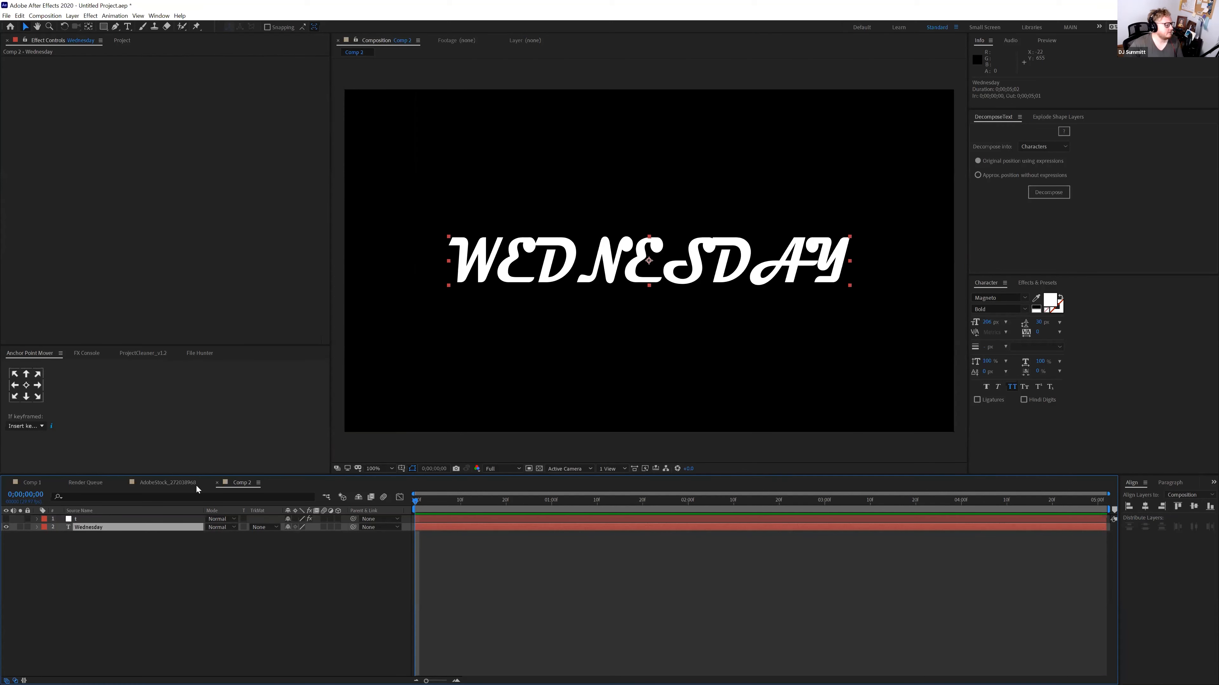
{"action": "key", "text": "ctrl+space"}
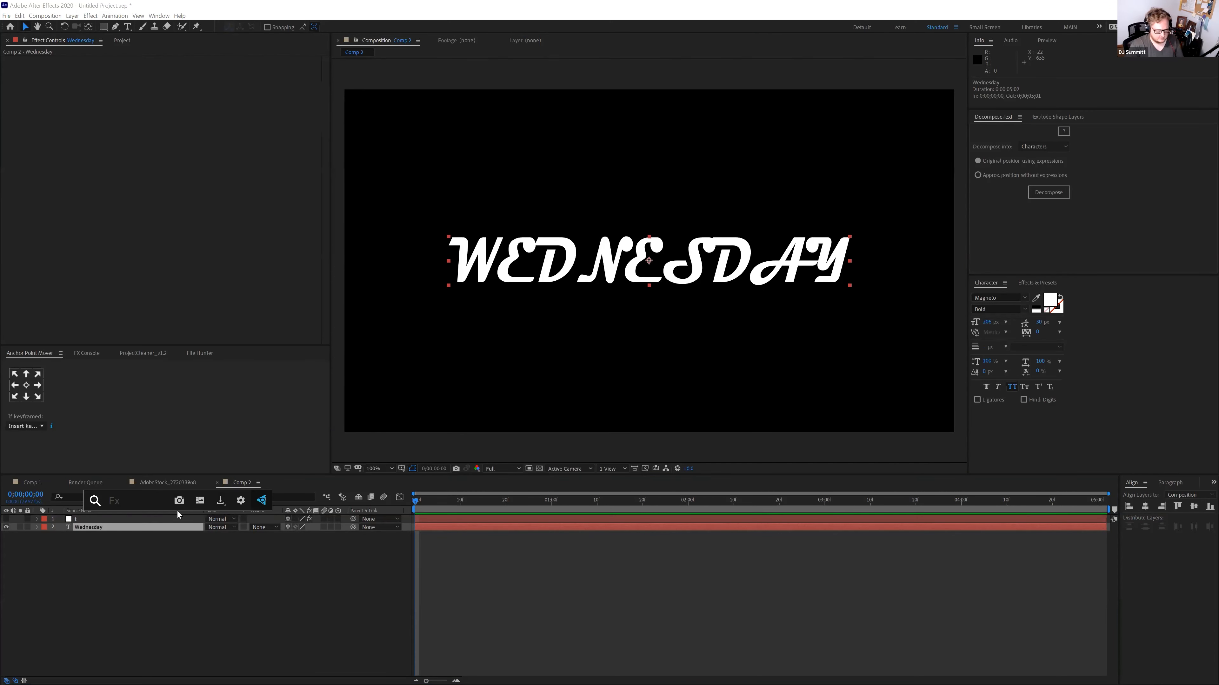
{"action": "type", "text": "displacement"}
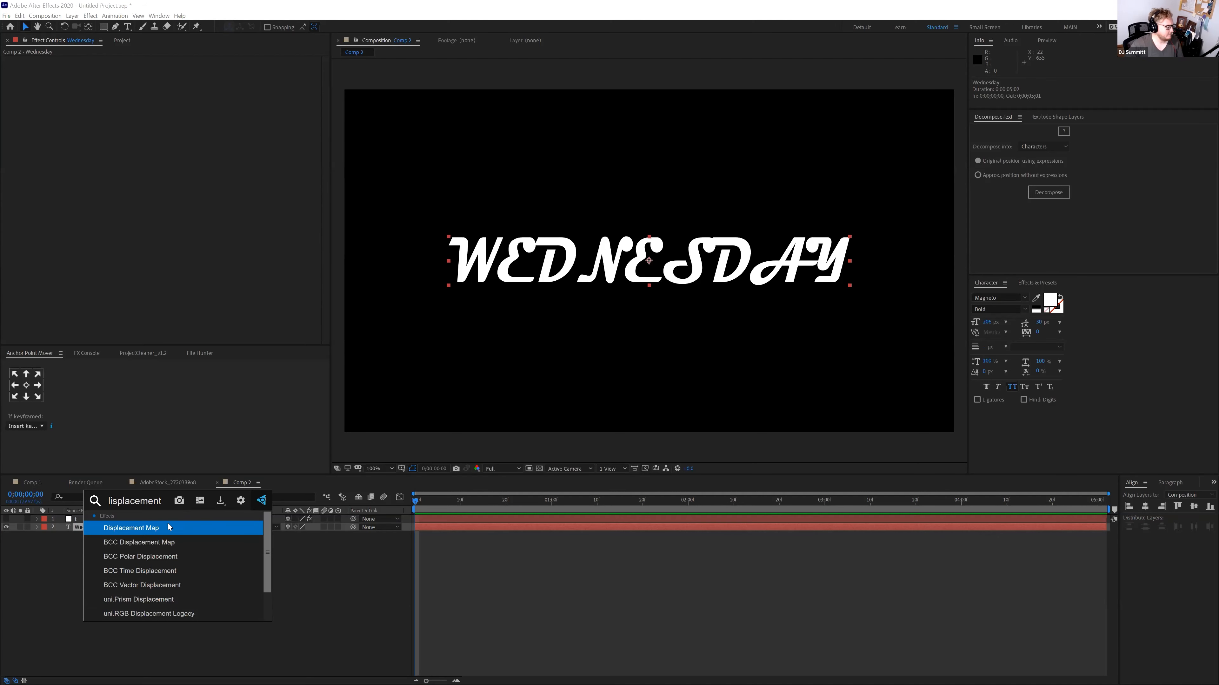
{"action": "key", "text": "Return"}
{"action": "left_click", "coordinate": [206, 69]}
{"action": "left_click", "coordinate": [209, 90]}
{"action": "left_click", "coordinate": [271, 68]}
{"action": "left_click", "coordinate": [271, 97]}
Drive both displacement channels by Luminance, set Max Vertical Displacement to 0, and choose the map behavior
{"action": "left_click", "coordinate": [194, 77]}
{"action": "left_click", "coordinate": [197, 126]}
{"action": "left_click", "coordinate": [197, 93]}
{"action": "left_click", "coordinate": [197, 142]}
{"action": "left_click", "coordinate": [176, 101]}
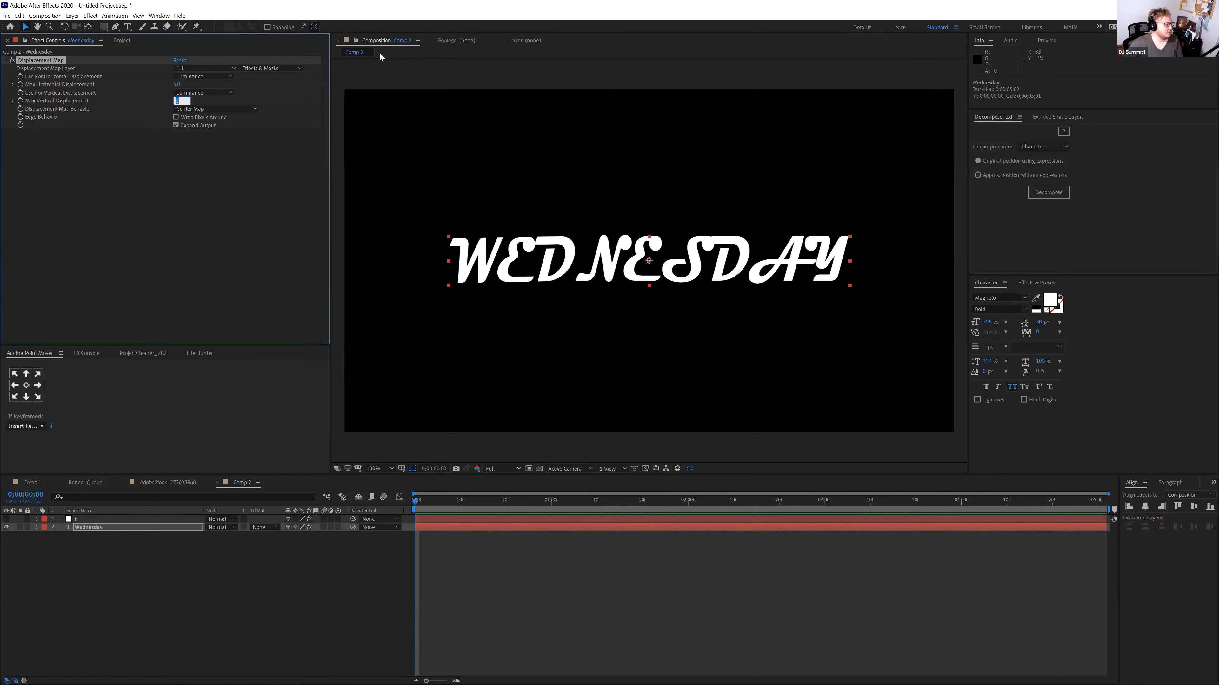
{"action": "type", "text": "0"}
{"action": "key", "text": "Return"}
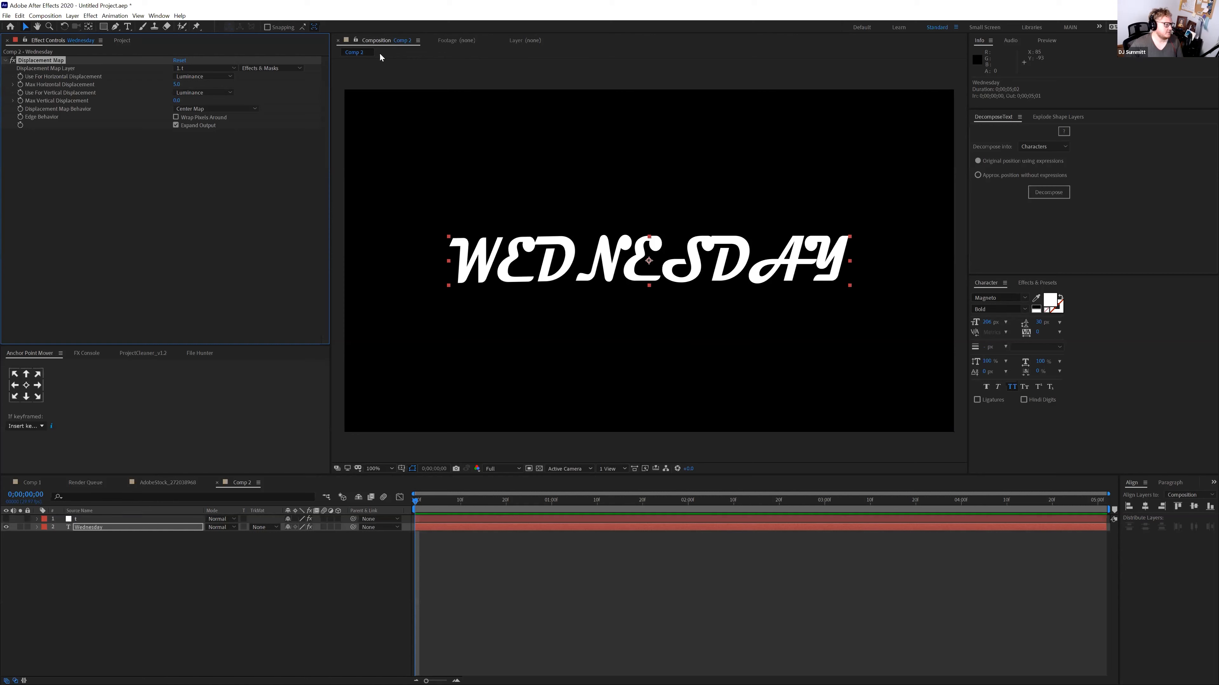
{"action": "left_click", "coordinate": [202, 109]}
{"action": "left_click", "coordinate": [203, 129]}
{"action": "left_click", "coordinate": [204, 109]}
{"action": "left_click", "coordinate": [203, 119]}
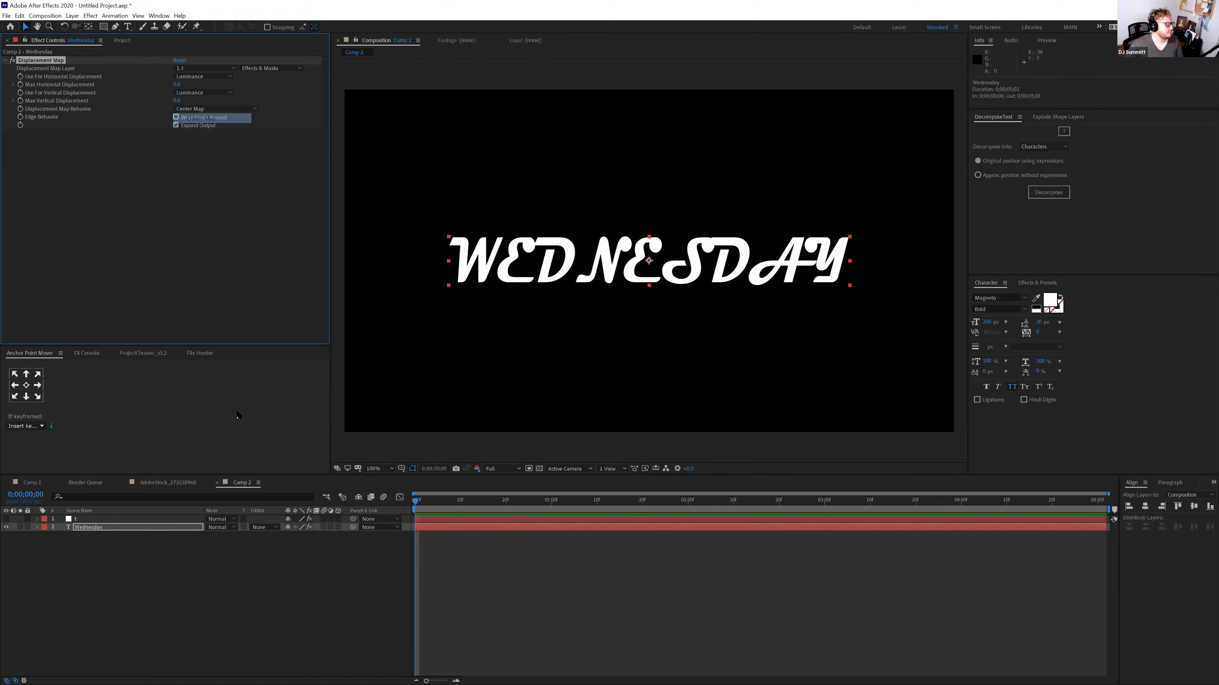
Raise the horizontal displacement on WEDNESDAY to distort the text
{"action": "left_click", "coordinate": [132, 520]}
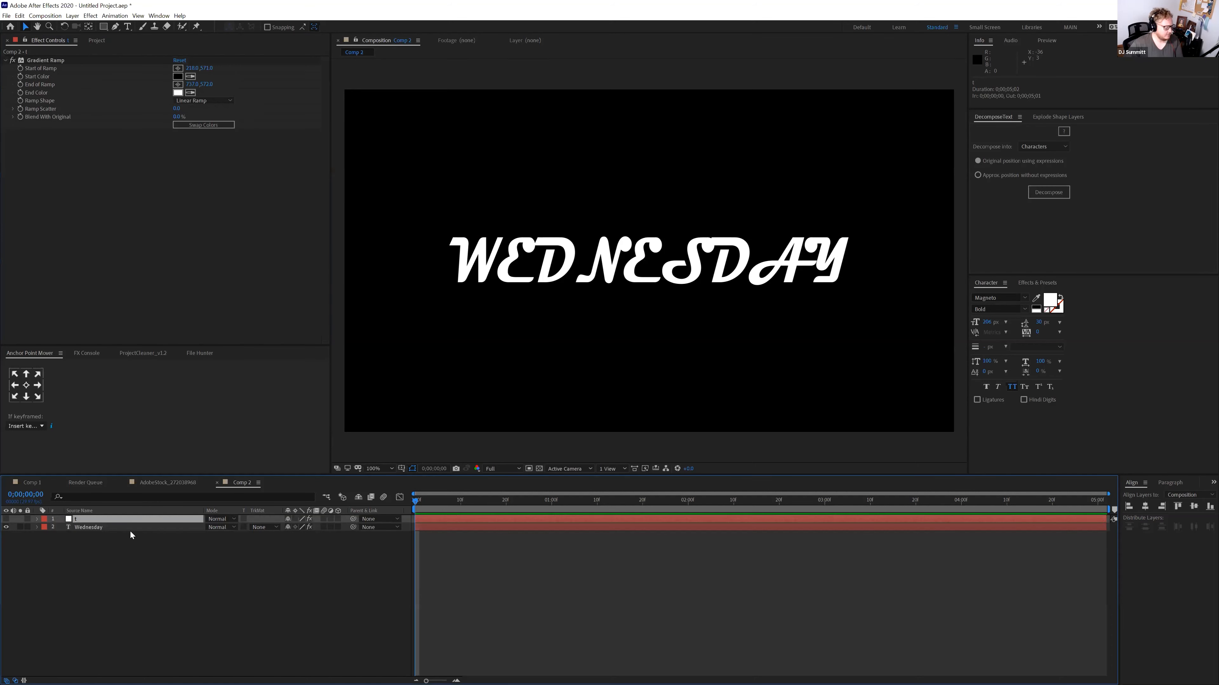
{"action": "key", "text": "p"}
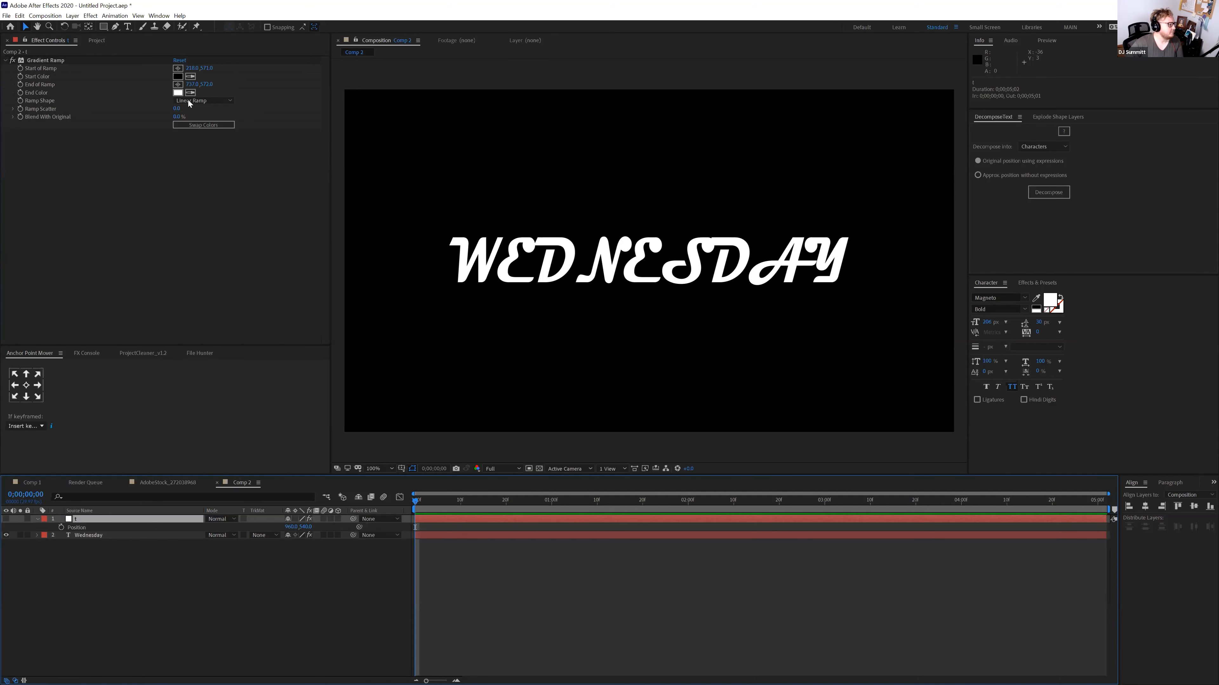
{"action": "key", "text": "ctrl+Down"}
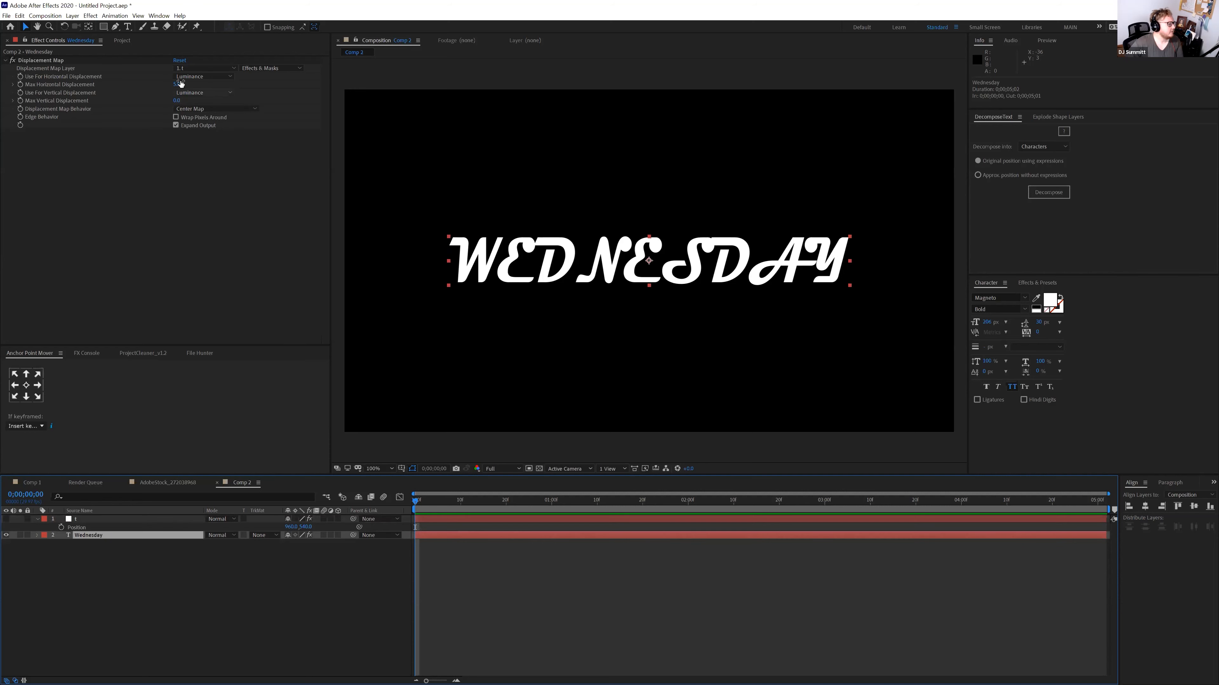
{"action": "left_click_drag", "start_coordinate": [190, 85], "coordinate": [30, 117]}
Test the displacement, then show the gradient layer at 0 s with X position 350
{"action": "left_click_drag", "start_coordinate": [112, 122], "coordinate": [576, 128]}
{"action": "left_click", "coordinate": [112, 519]}
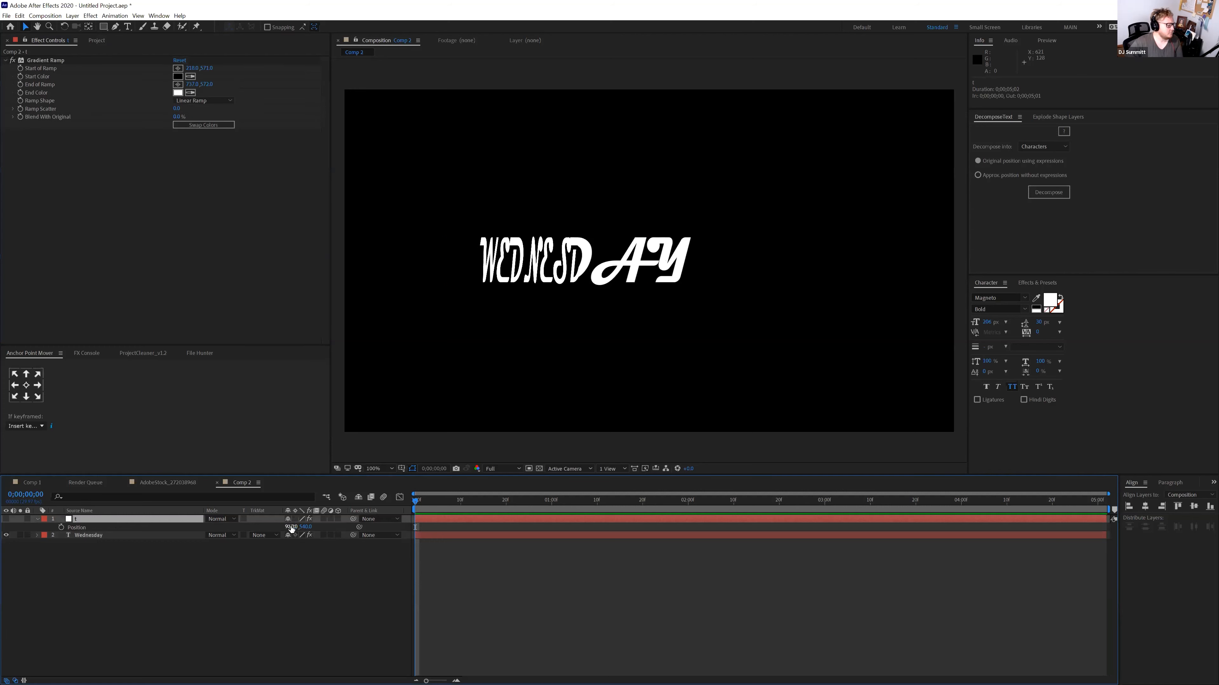
{"action": "left_click_drag", "start_coordinate": [291, 528], "coordinate": [153, 516]}
{"action": "left_click_drag", "start_coordinate": [338, 520], "coordinate": [346, 521]}
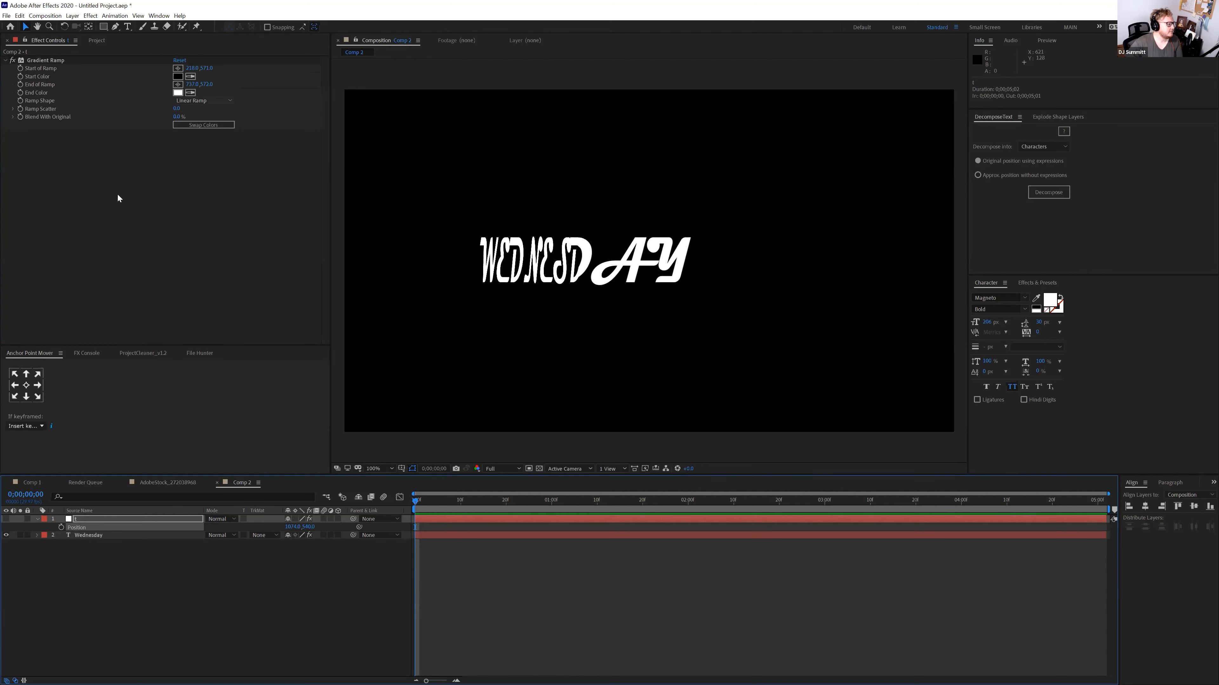
{"action": "left_click", "coordinate": [420, 500]}
{"action": "left_click", "coordinate": [192, 534]}
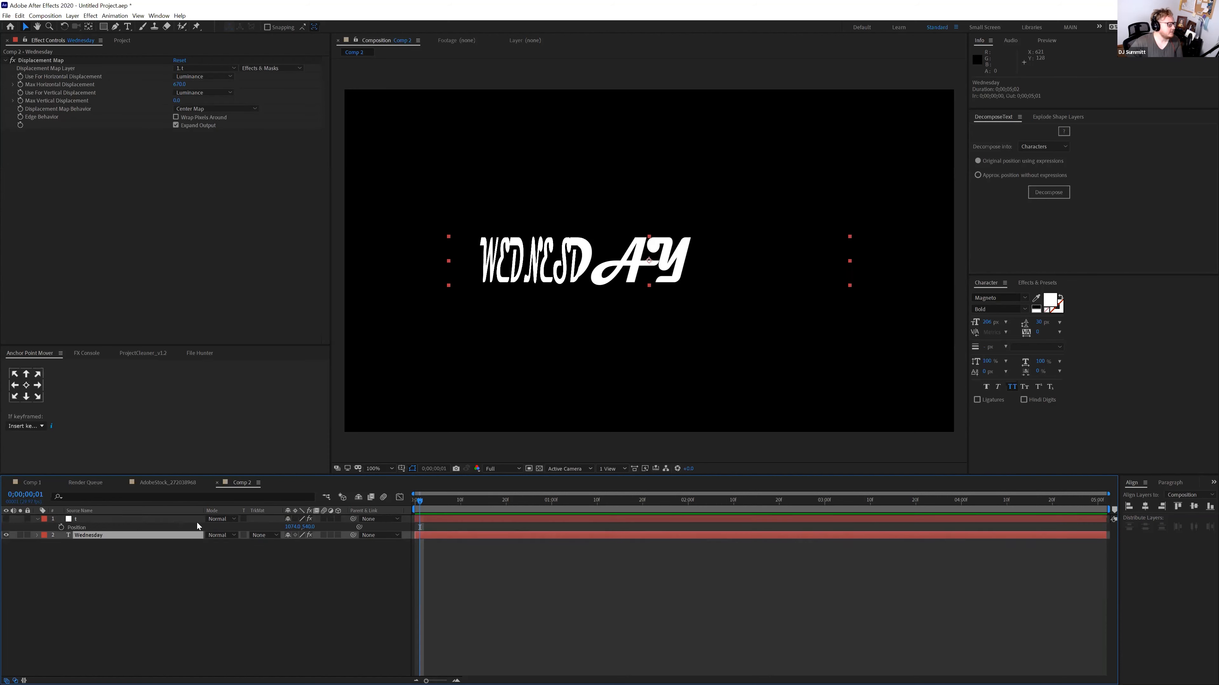
{"action": "left_click", "coordinate": [194, 520]}
{"action": "mouse_move", "coordinate": [421, 501]}
{"action": "left_mouse_down"}
{"action": "mouse_move", "coordinate": [433, 504]}
{"action": "mouse_move", "coordinate": [413, 504]}
{"action": "left_mouse_up"}
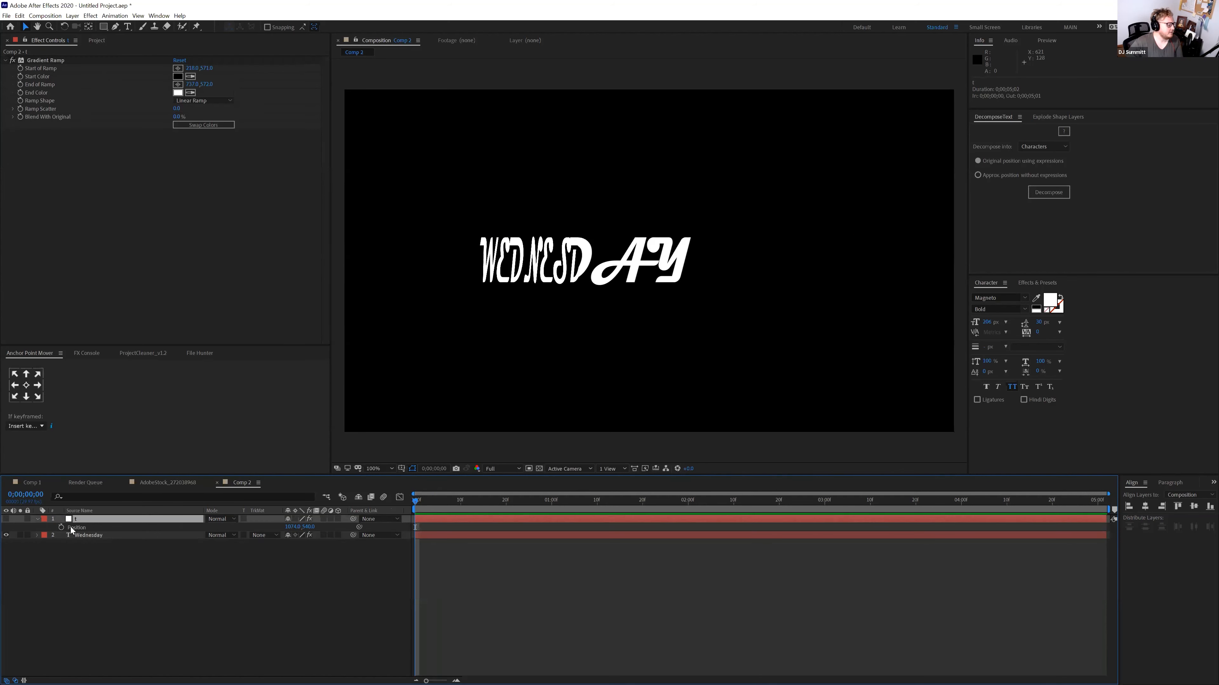
{"action": "left_click", "coordinate": [7, 519]}
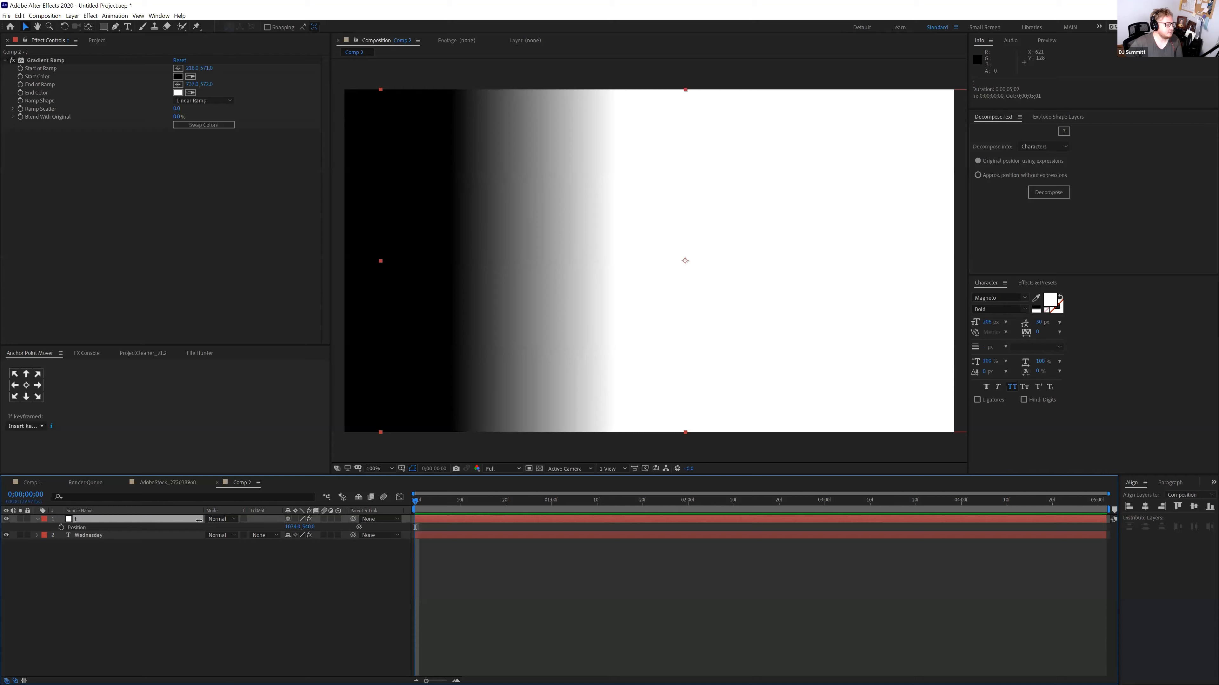
{"action": "left_click_drag", "start_coordinate": [198, 521], "coordinate": [19, 523]}
{"action": "left_click_drag", "start_coordinate": [290, 528], "coordinate": [184, 522]}
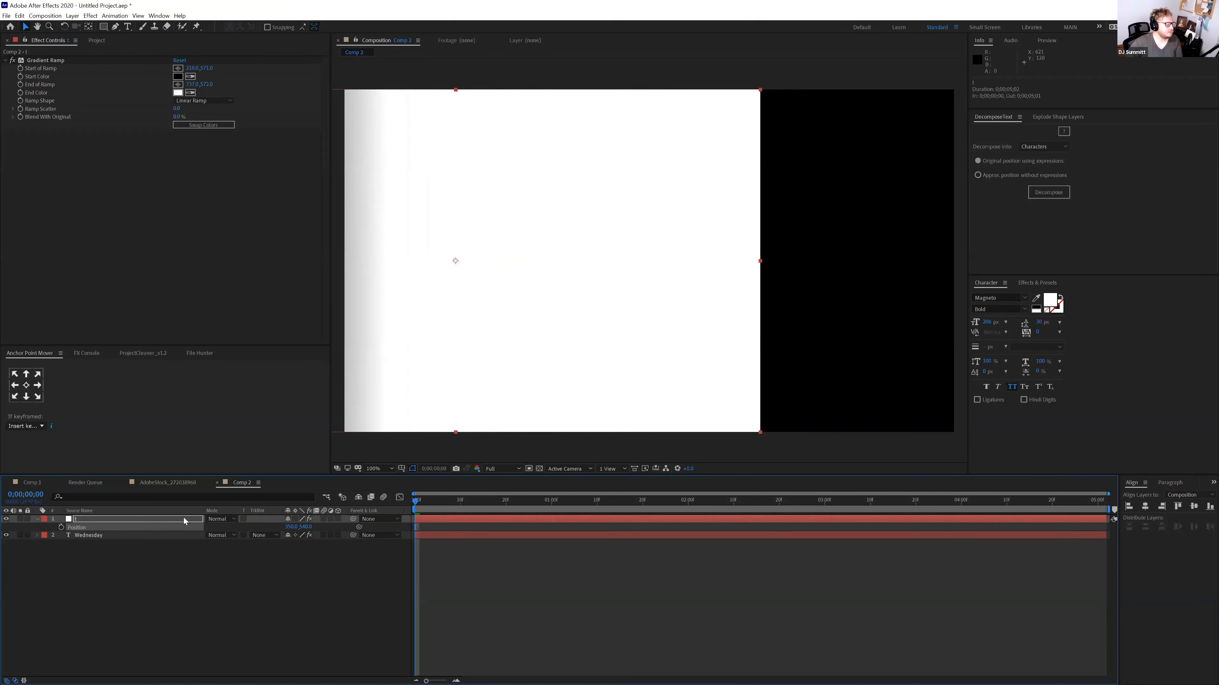
Keyframe the gradient's Position at 0 s and slide it to X 1351 at 1 second
{"action": "left_click", "coordinate": [61, 528]}
{"action": "left_click_drag", "start_coordinate": [531, 504], "coordinate": [552, 504]}
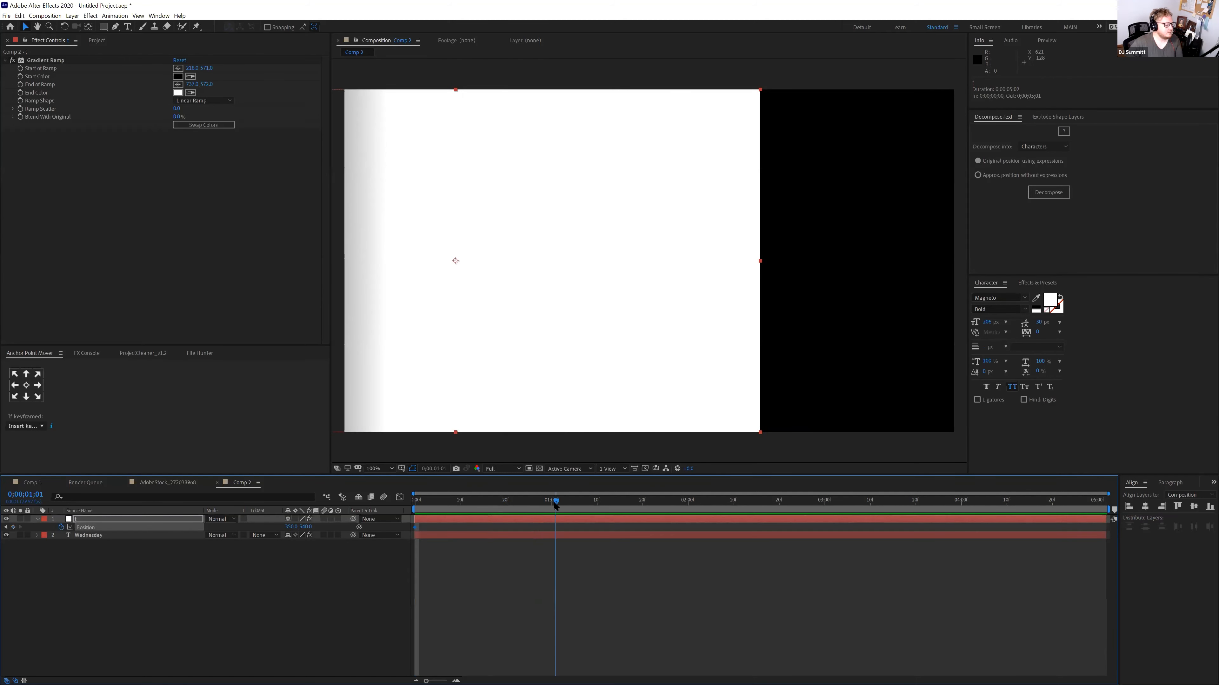
{"action": "left_click_drag", "start_coordinate": [290, 529], "coordinate": [782, 548]}
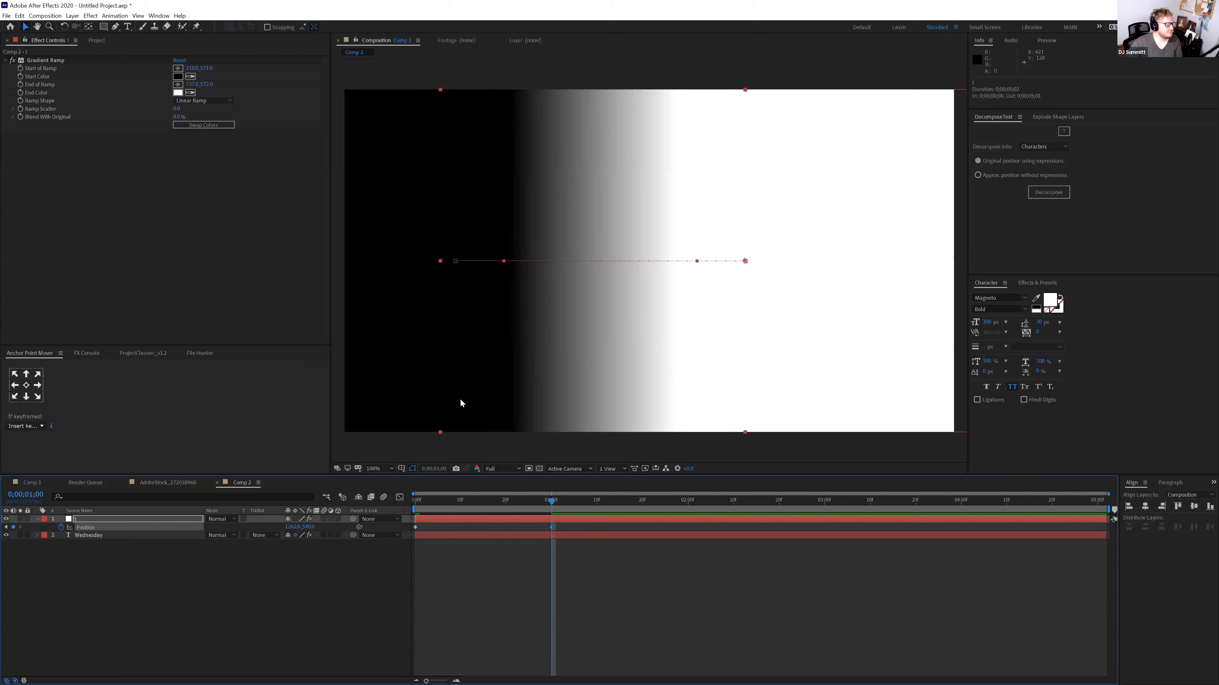
{"action": "left_click", "coordinate": [7, 520]}
{"action": "left_click", "coordinate": [6, 520]}
{"action": "mouse_move", "coordinate": [345, 527]}
{"action": "left_mouse_down"}
{"action": "mouse_move", "coordinate": [416, 527]}
{"action": "mouse_move", "coordinate": [336, 527]}
{"action": "left_mouse_up"}
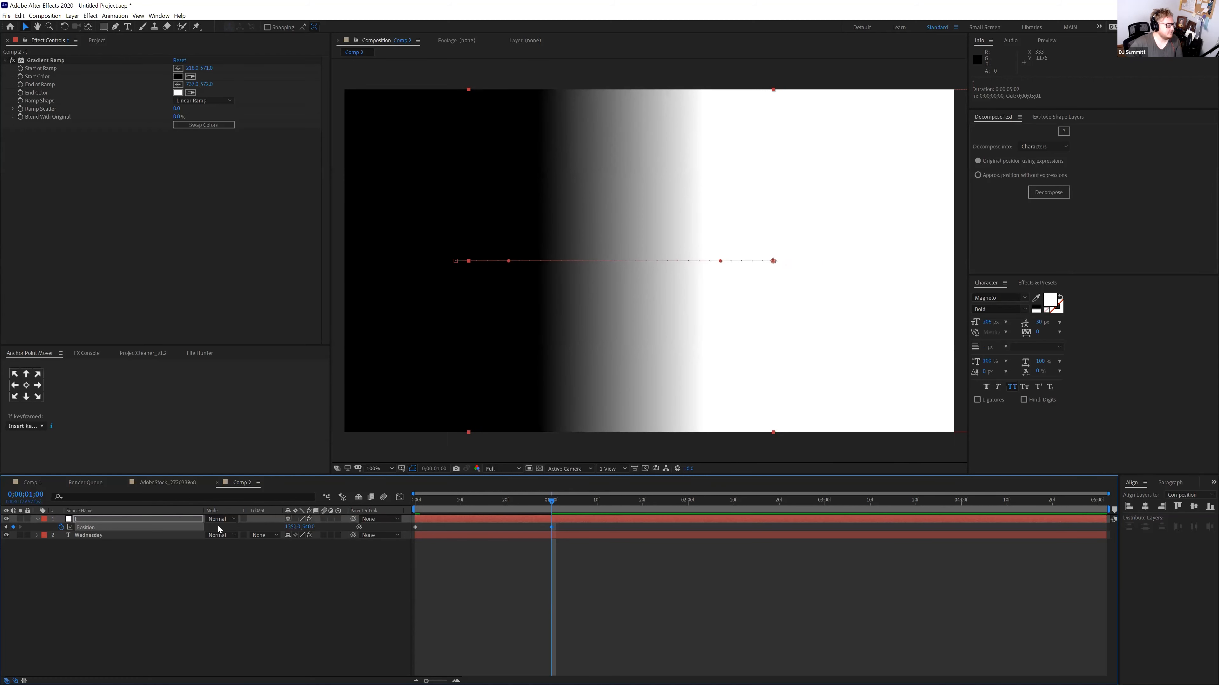
Hide the gradient layer and return to the start of the timeline
{"action": "left_click", "coordinate": [6, 519]}
{"action": "key", "text": "Home"}
{"action": "left_click", "coordinate": [460, 518]}
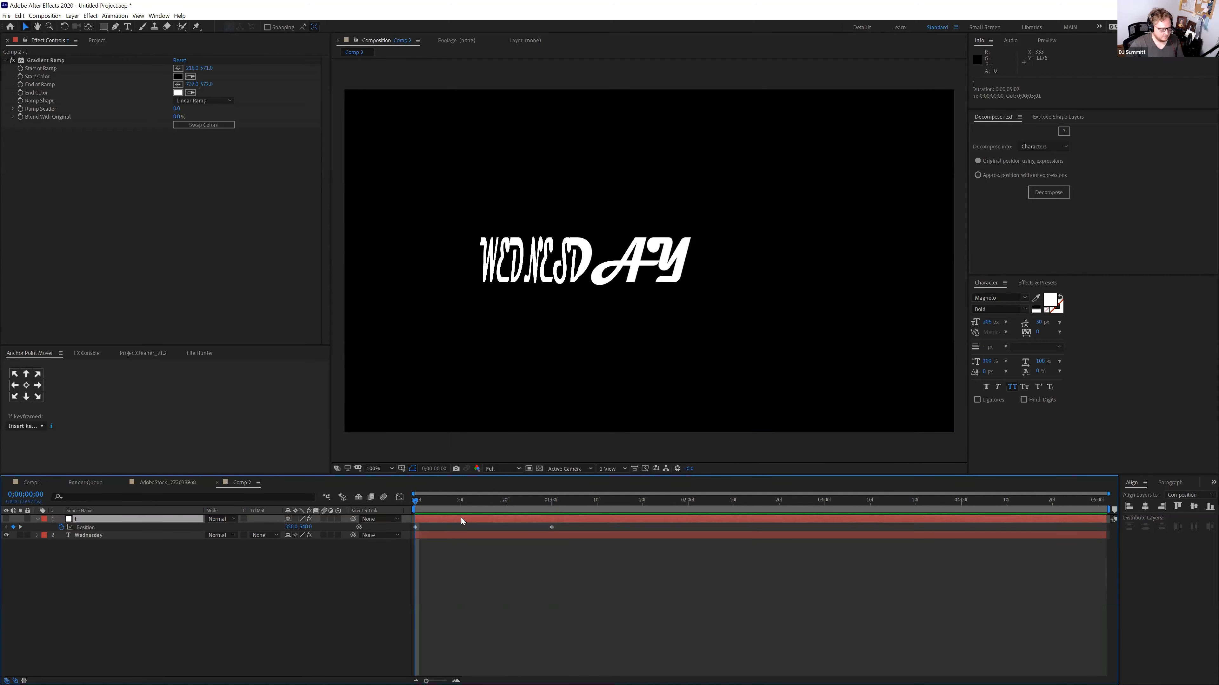
{"action": "key", "text": "ctrl+shift+c"}
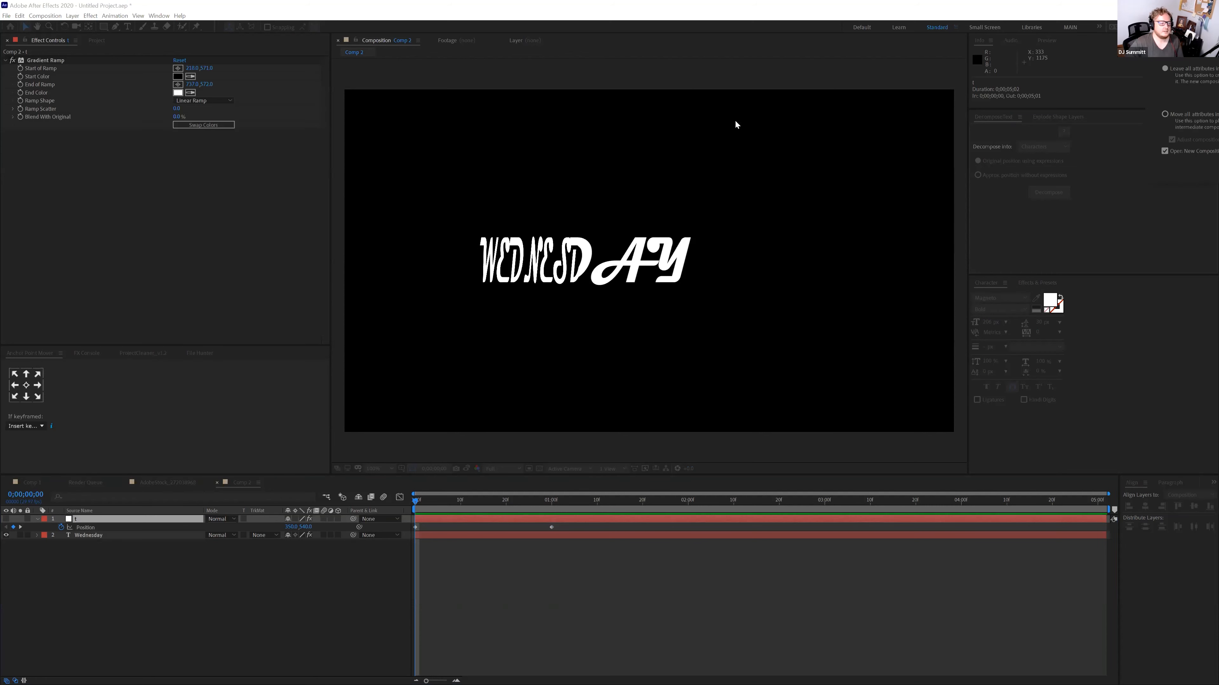
Pre-compose the gradient with Move all attributes into t Comp 1, then preview Comp 2
{"action": "left_click", "coordinate": [686, 208]}
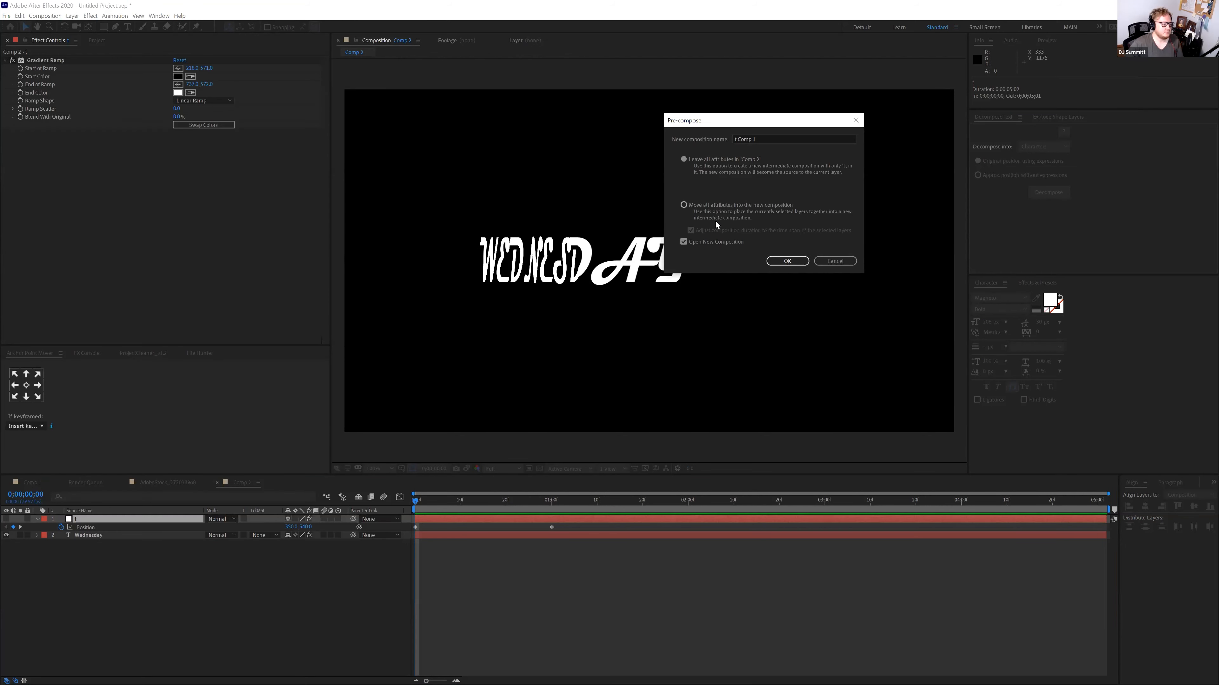
{"action": "left_click", "coordinate": [789, 262]}
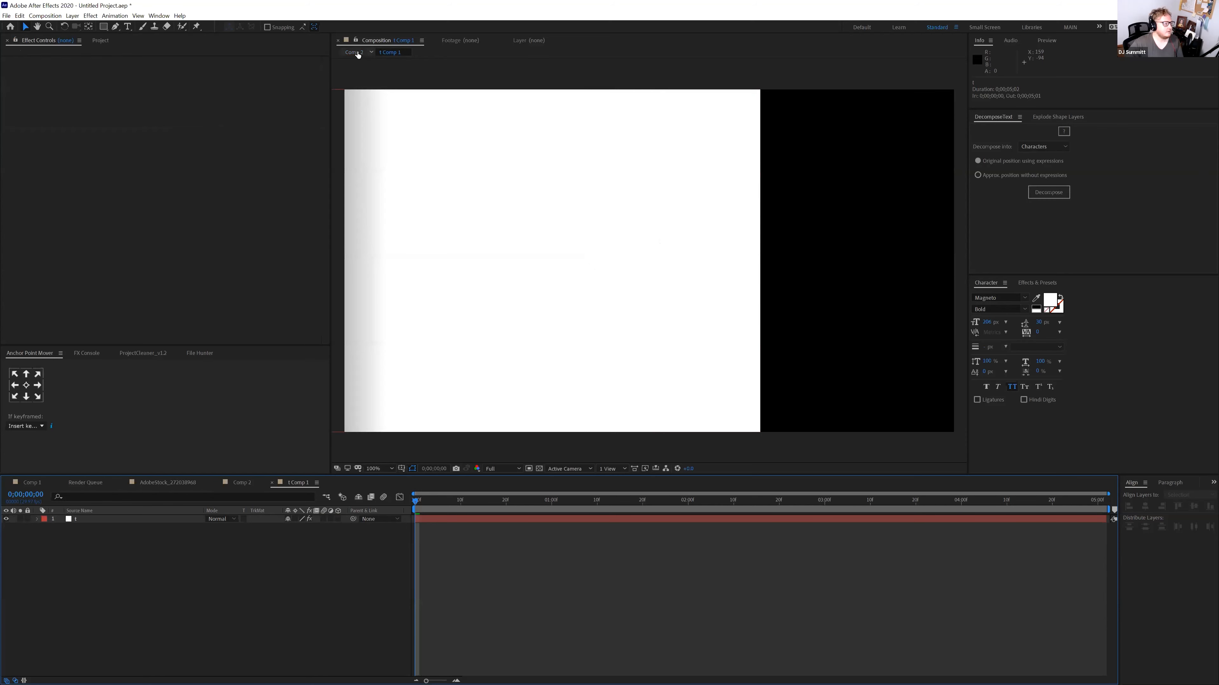
{"action": "left_click", "coordinate": [355, 53]}
{"action": "key", "text": "space"}
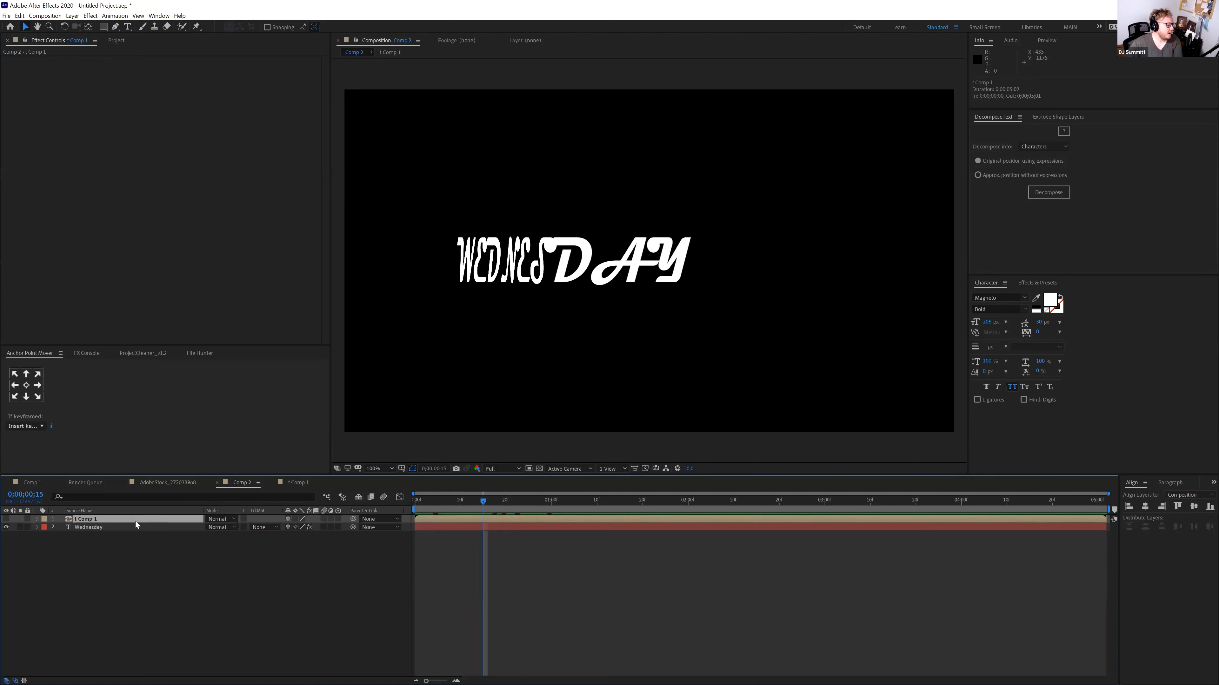
{"action": "key", "text": "Delete"}
Remove Wednesday's Displacement Map, create masks from its text, and delete the original text layer
{"action": "left_click", "coordinate": [123, 517]}
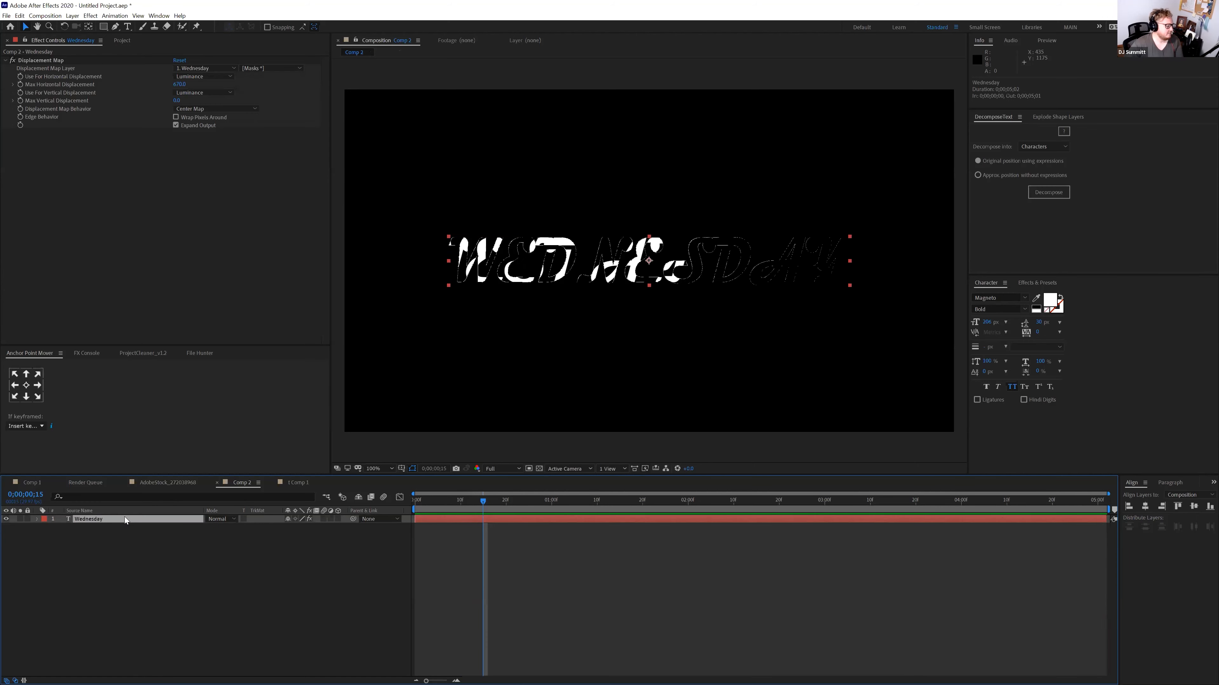
{"action": "left_click", "coordinate": [31, 60]}
{"action": "key", "text": "Delete"}
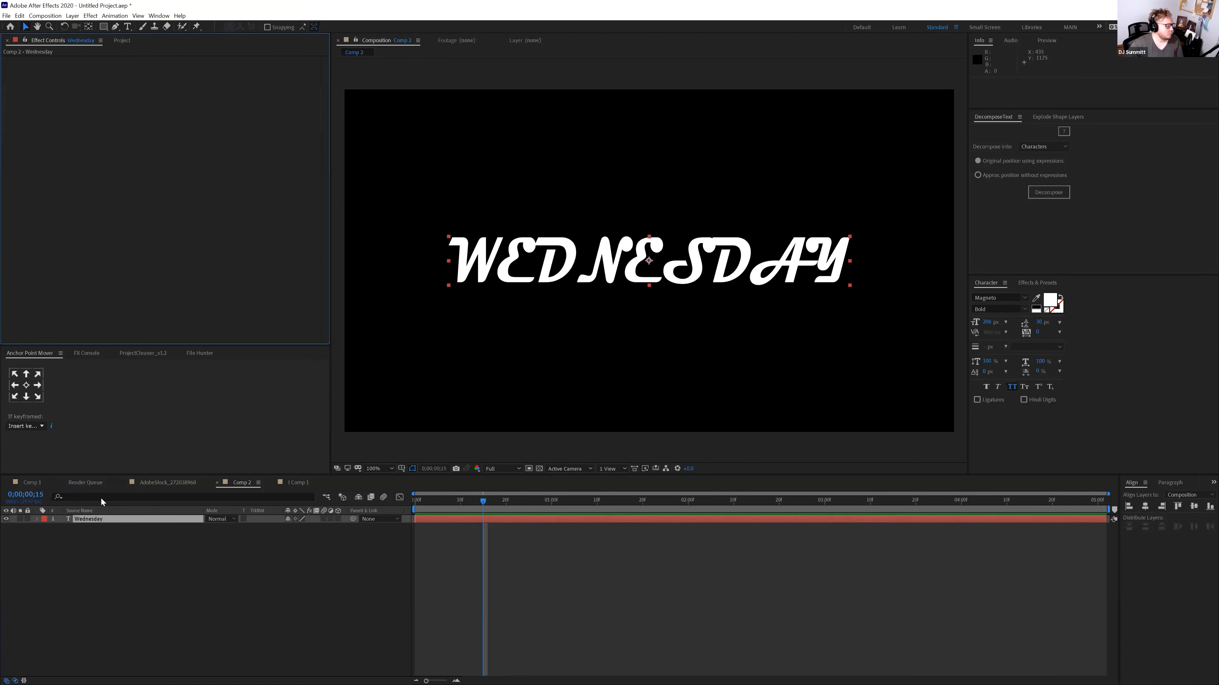
{"action": "right_click", "coordinate": [102, 520]}
{"action": "mouse_move", "coordinate": [161, 449]}
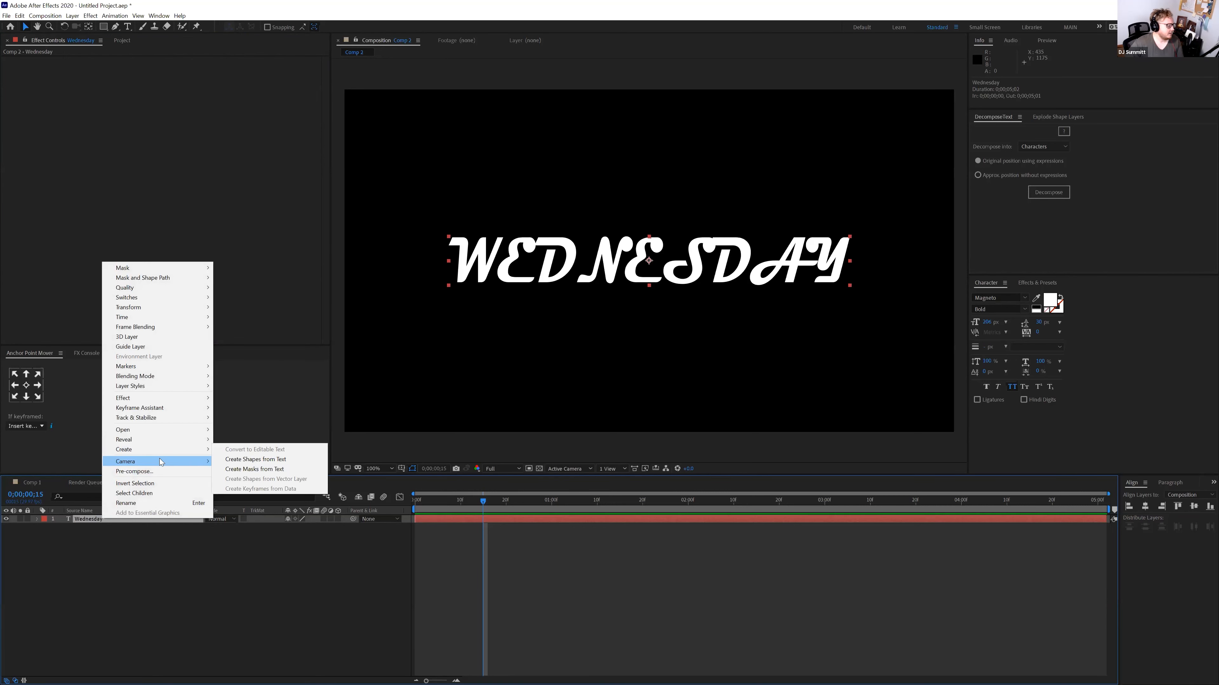
{"action": "left_click", "coordinate": [267, 469]}
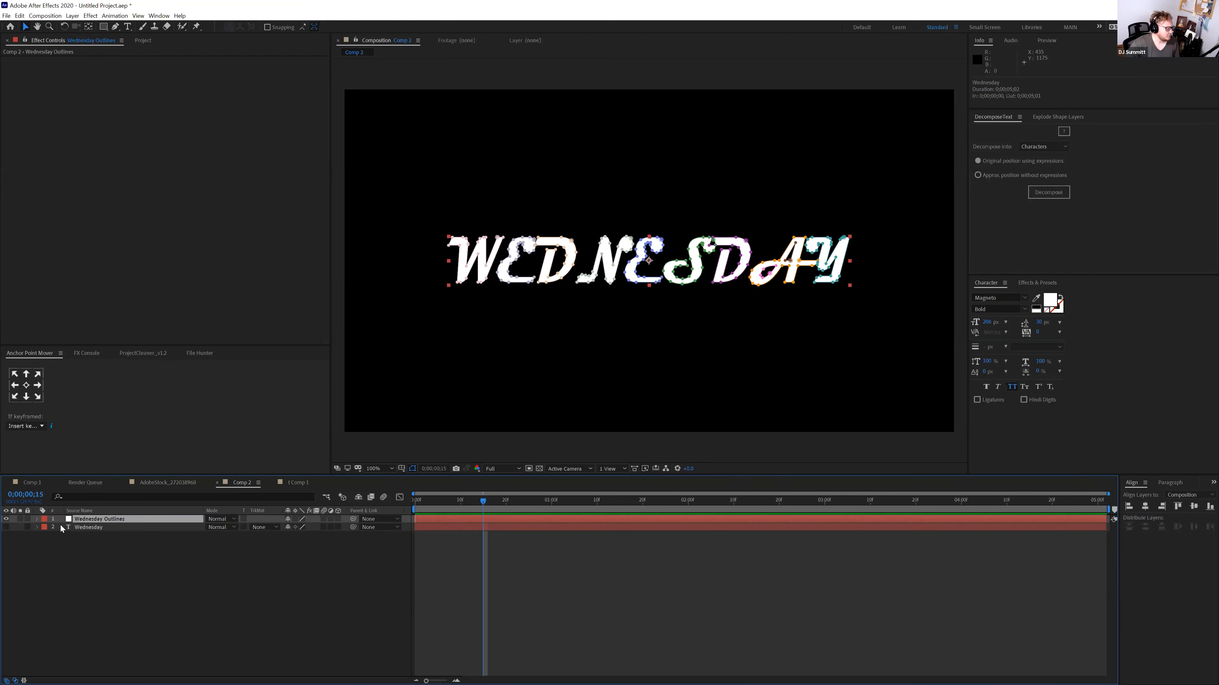
{"action": "left_click", "coordinate": [101, 526]}
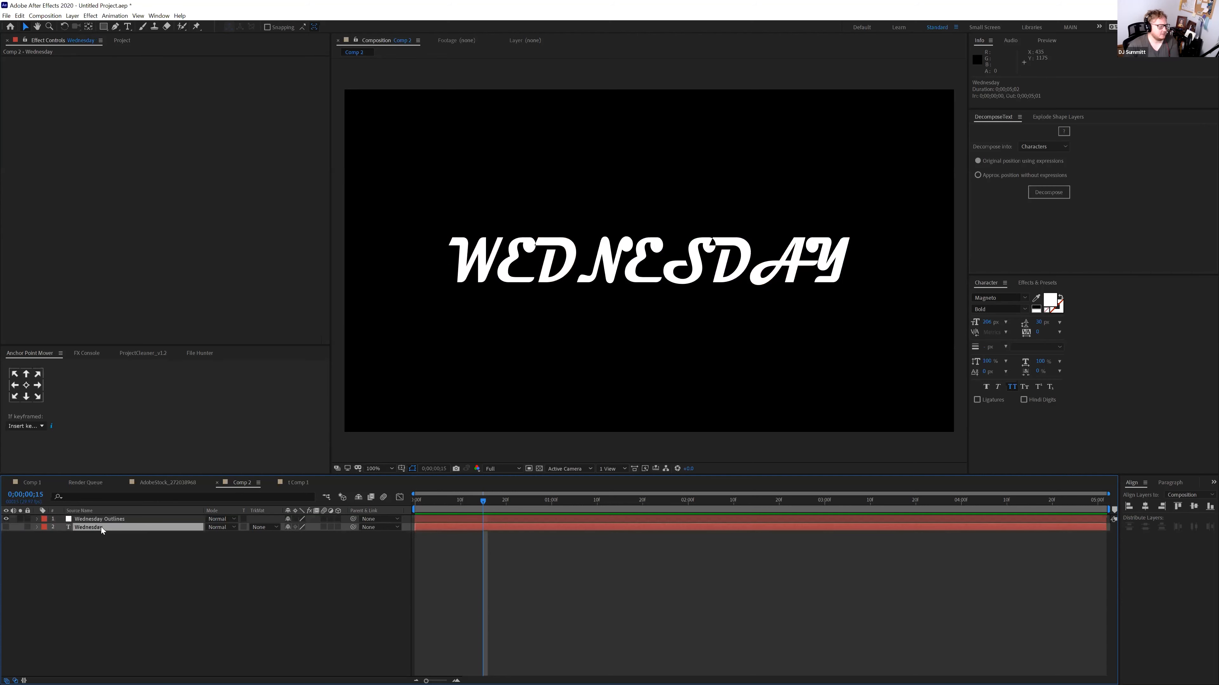
{"action": "key", "text": "Delete"}
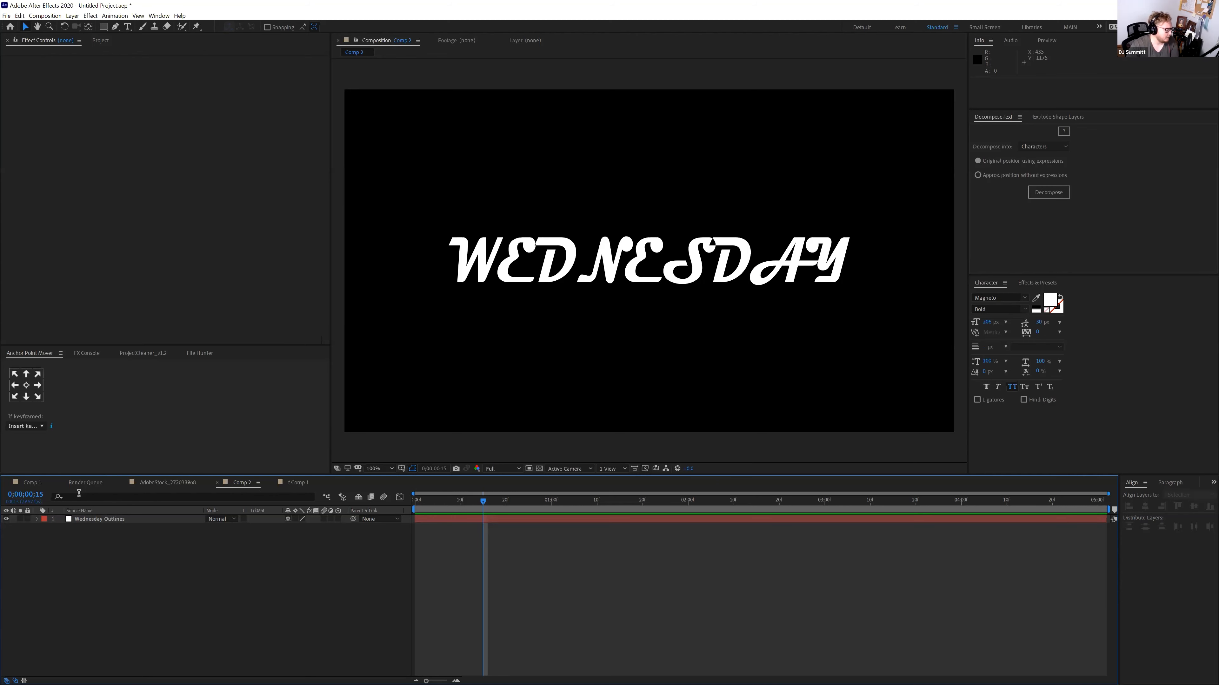
Select all eleven letter masks and set Mask Path keyframes at 1 second, showing them with U
{"action": "left_click", "coordinate": [44, 523]}
{"action": "left_click", "coordinate": [37, 519]}
{"action": "left_click", "coordinate": [45, 528]}
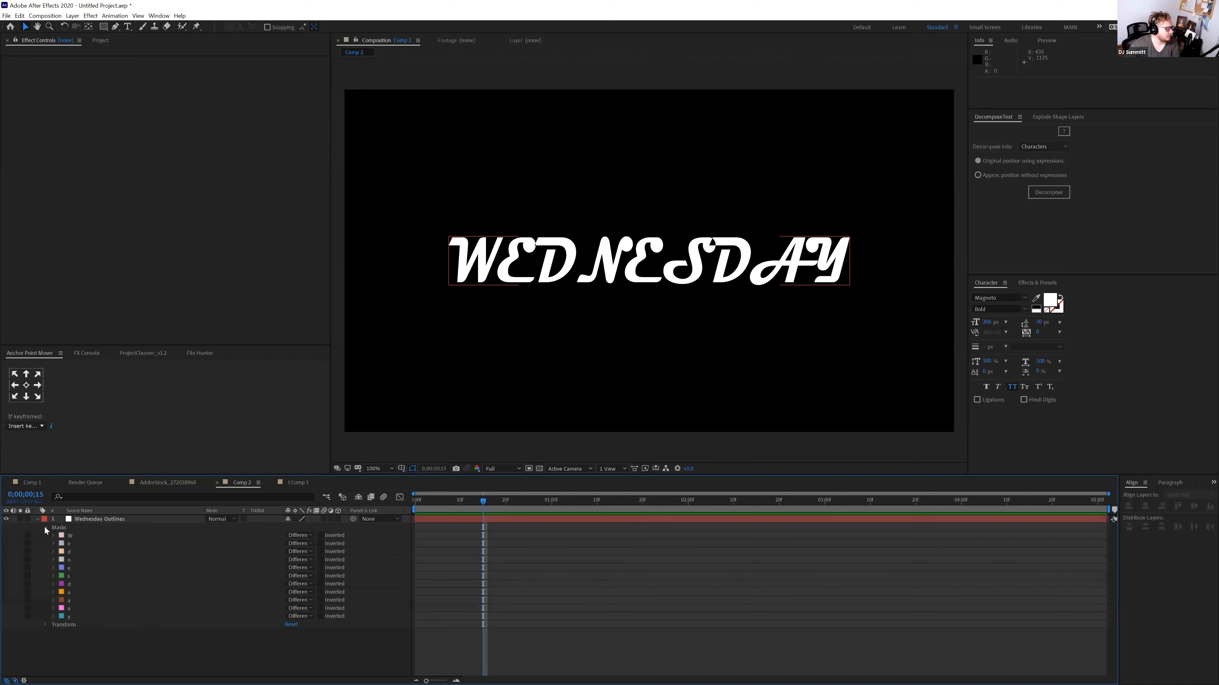
{"action": "left_click", "coordinate": [53, 536]}
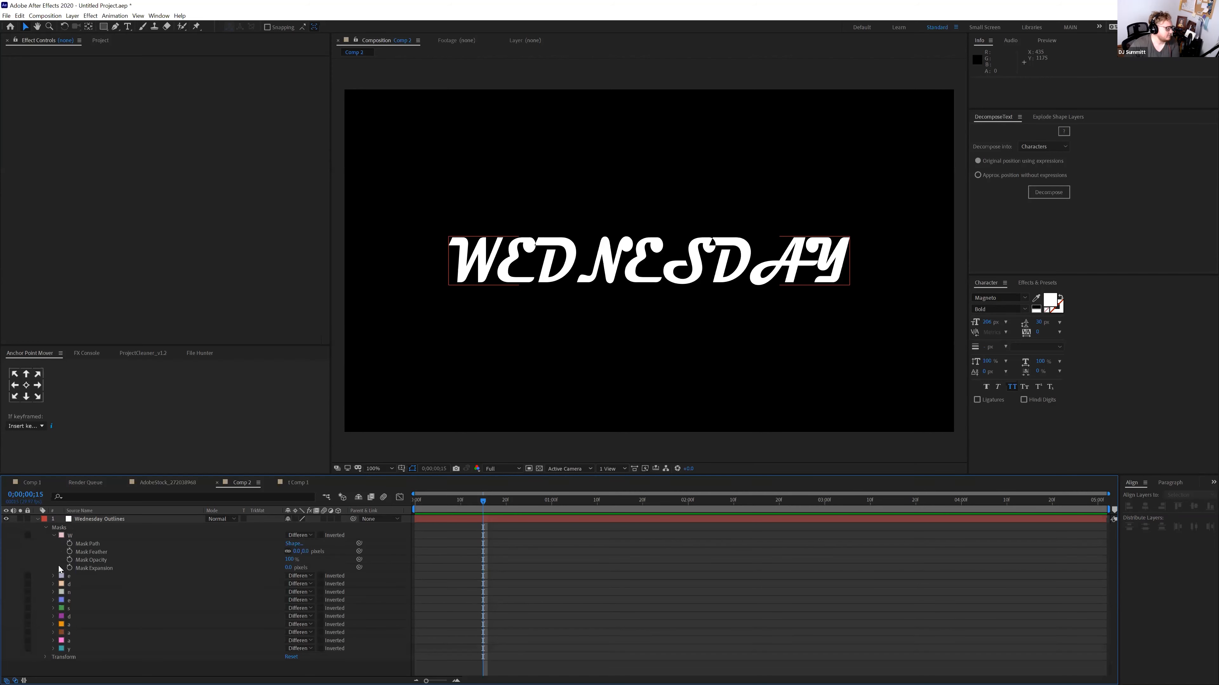
{"action": "left_click", "coordinate": [71, 649]}
{"action": "left_click", "coordinate": [73, 536], "text": "shift"}
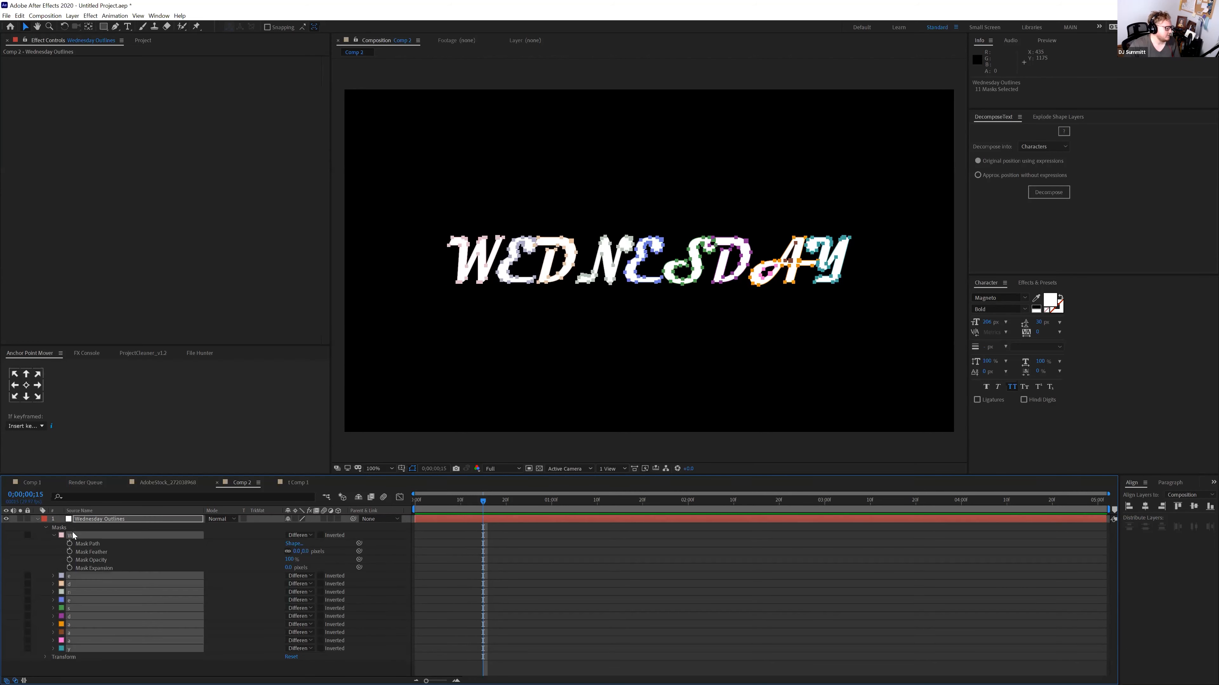
{"action": "left_click_drag", "start_coordinate": [483, 501], "coordinate": [551, 501]}
{"action": "left_click", "coordinate": [70, 544]}
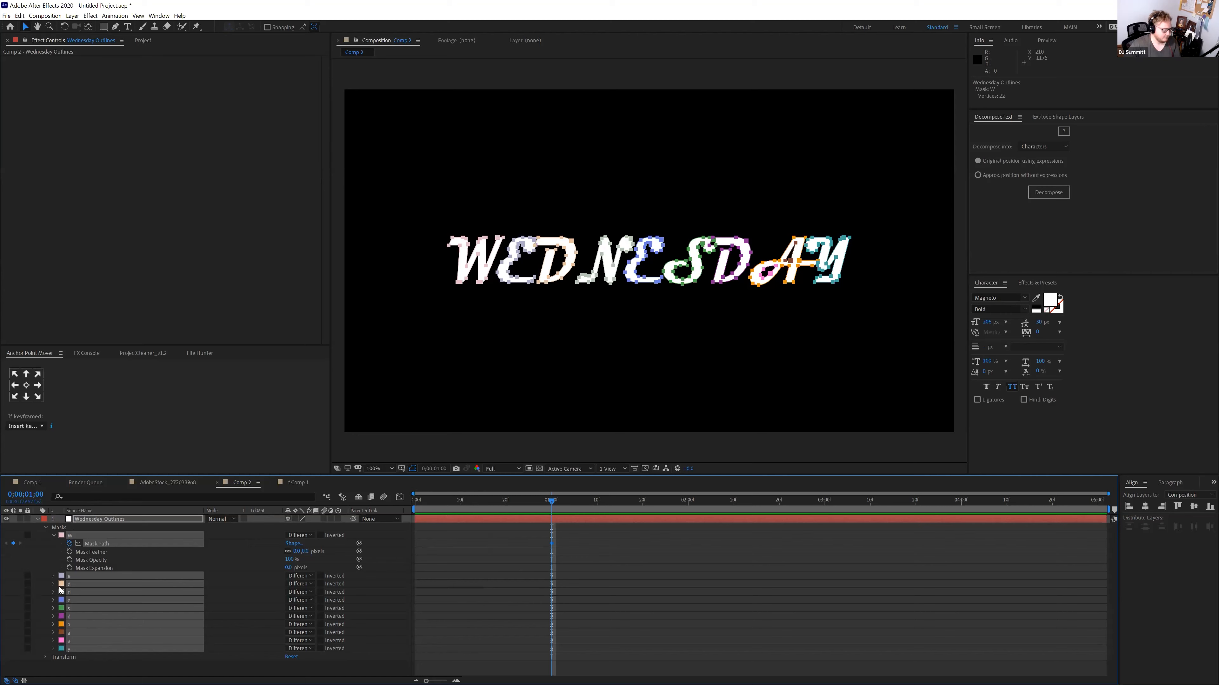
{"action": "key", "text": "u"}
Review the keyframed letter masks around 1 second on the timeline
{"action": "left_click", "coordinate": [512, 568]}
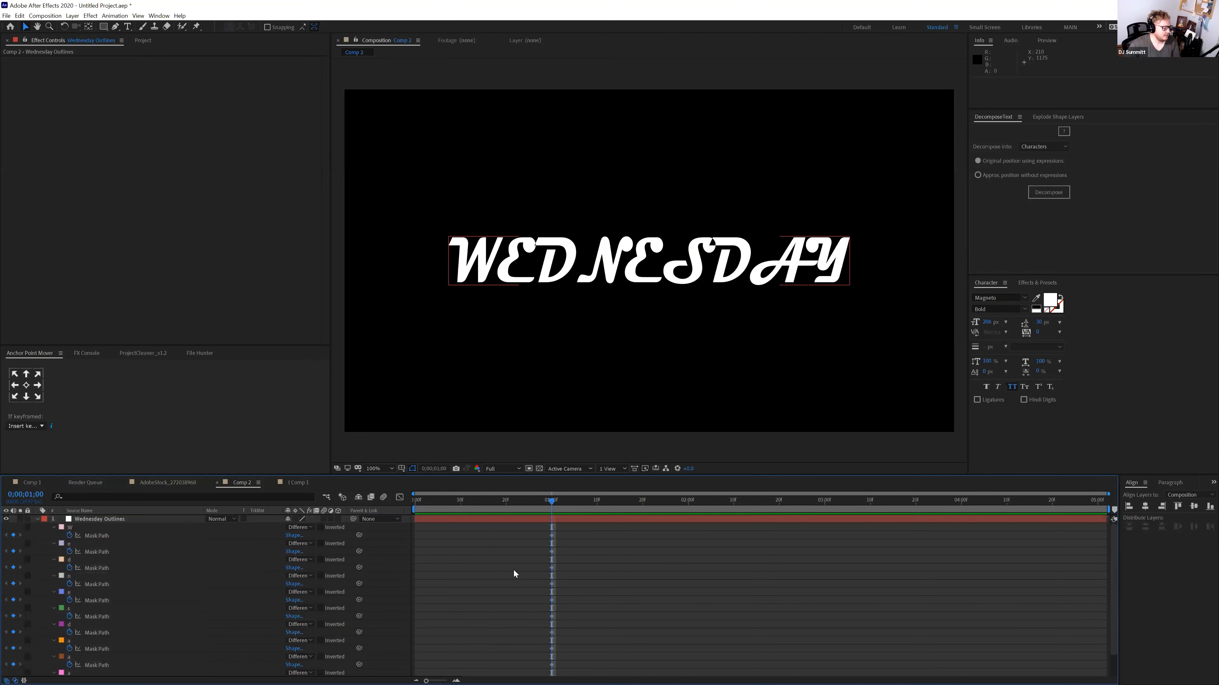
{"action": "scroll", "coordinate": [513, 570], "scroll_direction": "down", "scroll_amount": 1}
{"action": "left_click", "coordinate": [520, 503]}
{"action": "key", "text": "alt+bracketleft"}
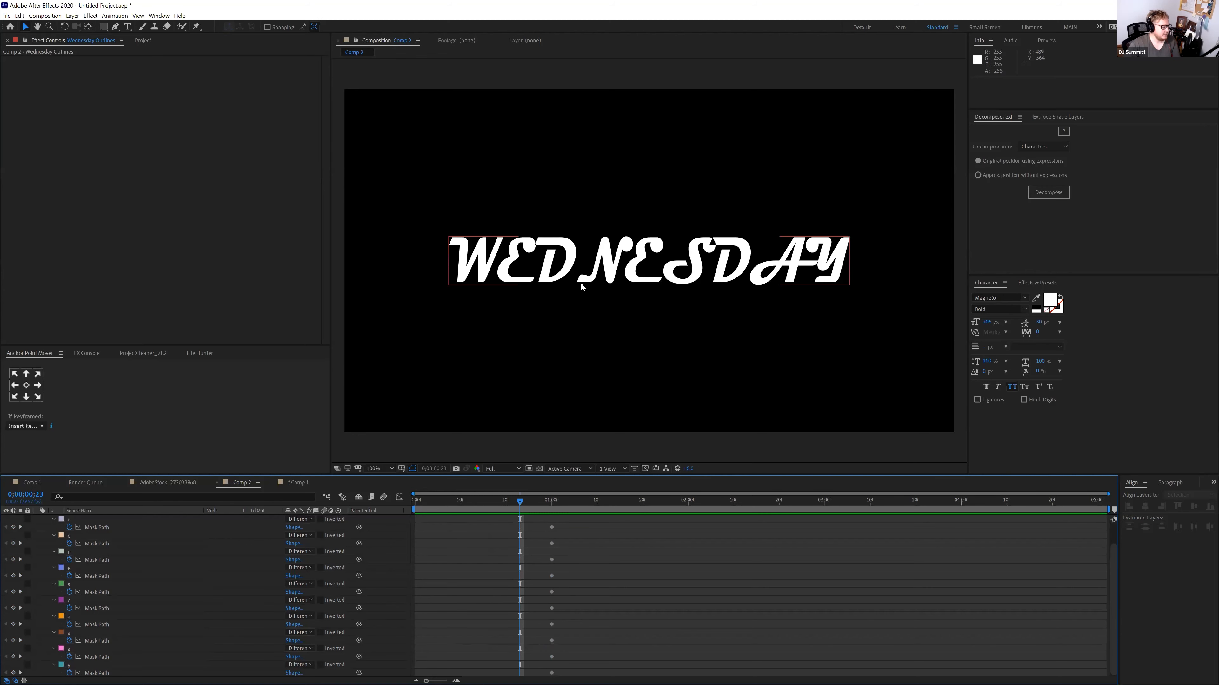
{"action": "left_click_drag", "start_coordinate": [520, 504], "coordinate": [410, 496]}
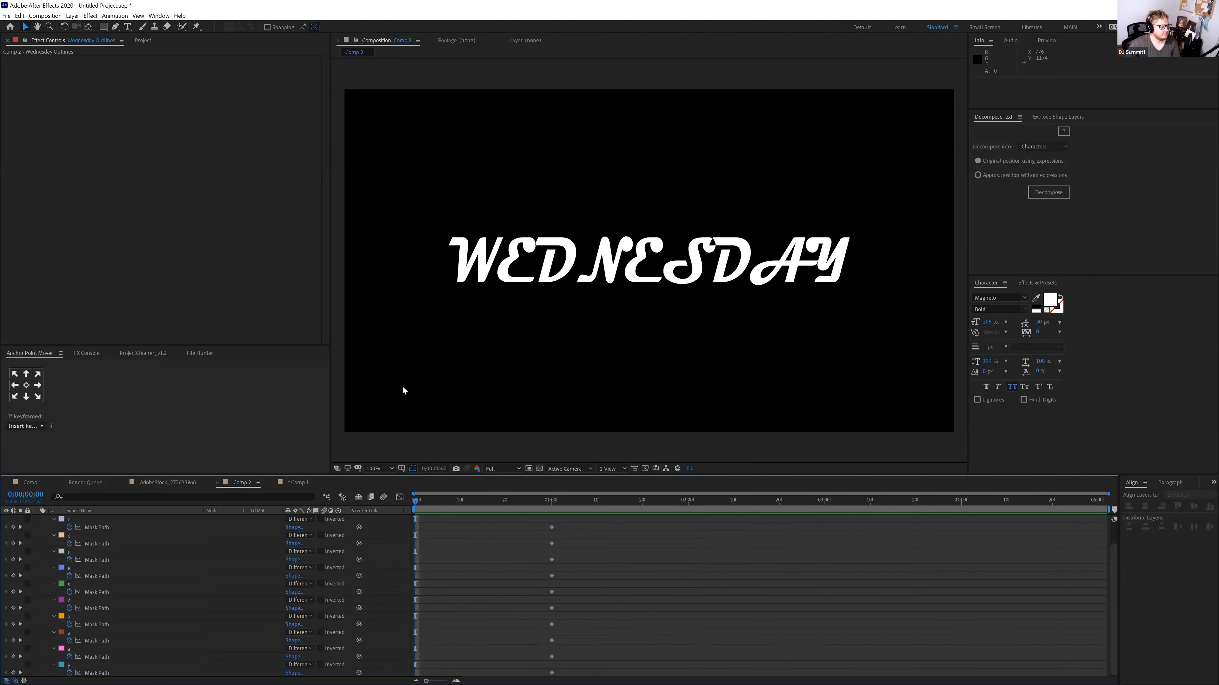
{"action": "left_click", "coordinate": [77, 521]}
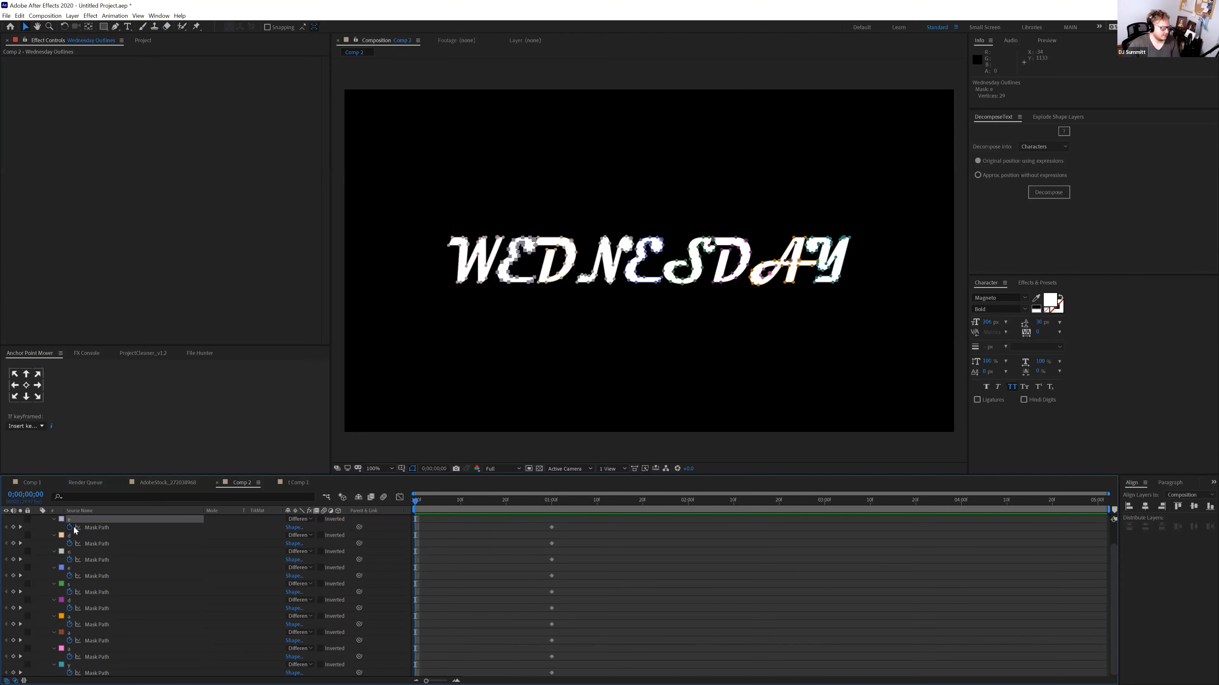
Move the letter masks left off the frame at 0 s so they slide into place
{"action": "scroll", "coordinate": [77, 533], "scroll_direction": "up", "scroll_amount": 1}
{"action": "left_click_drag", "start_coordinate": [576, 531], "coordinate": [549, 641]}
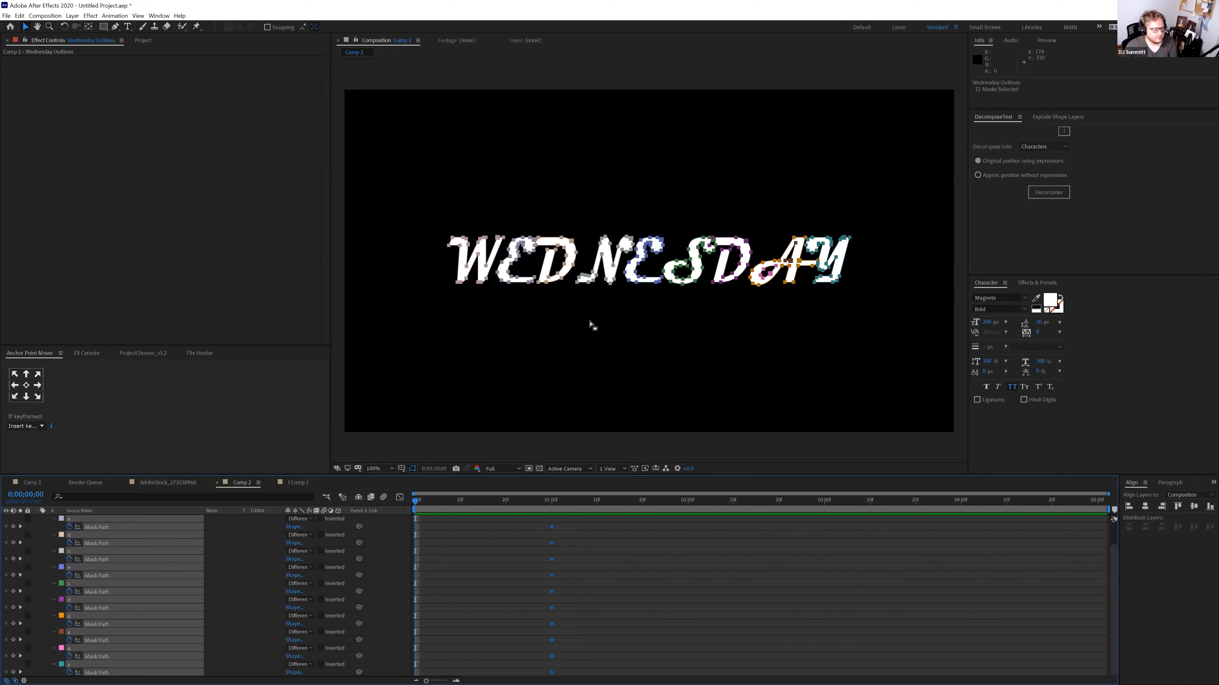
{"action": "key", "text": "comma"}
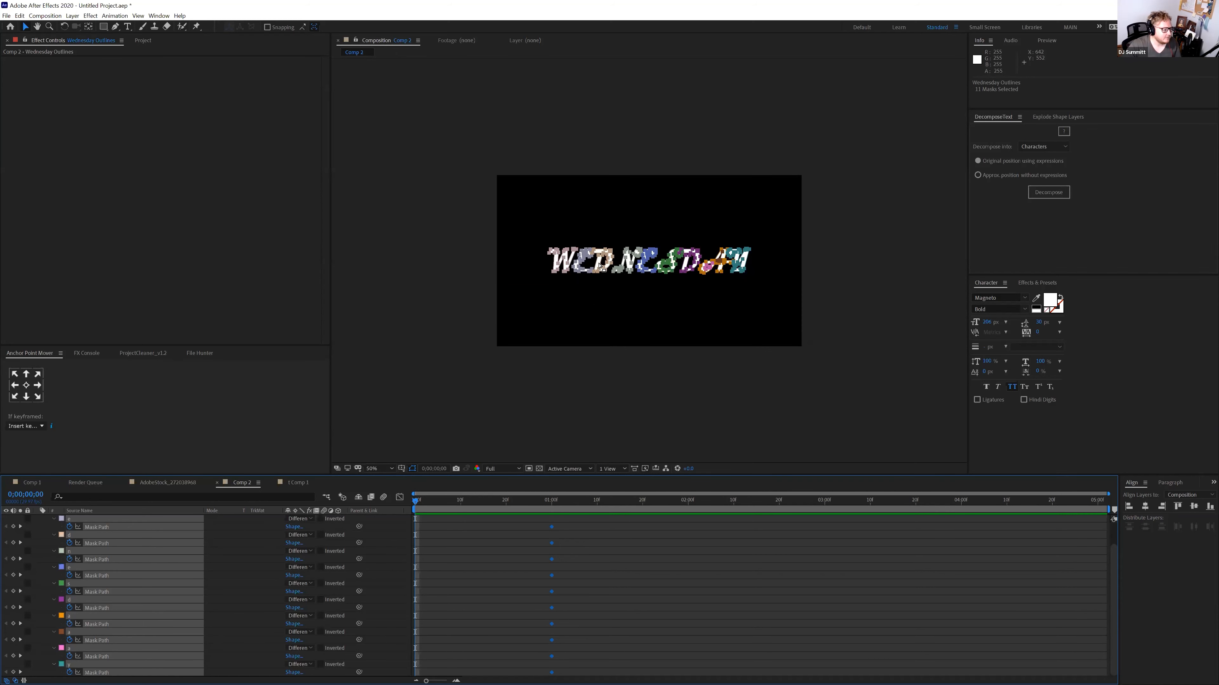
{"action": "left_click_drag", "start_coordinate": [600, 265], "coordinate": [465, 267]}
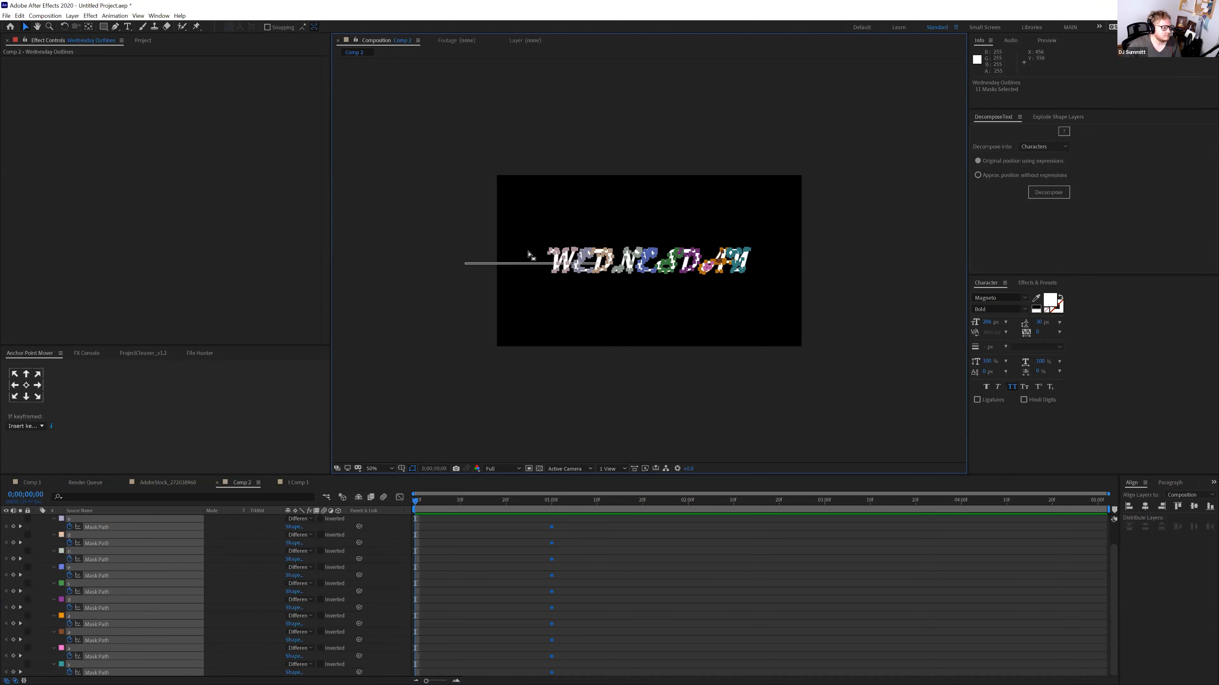
{"action": "left_click_drag", "start_coordinate": [536, 233], "coordinate": [763, 287]}
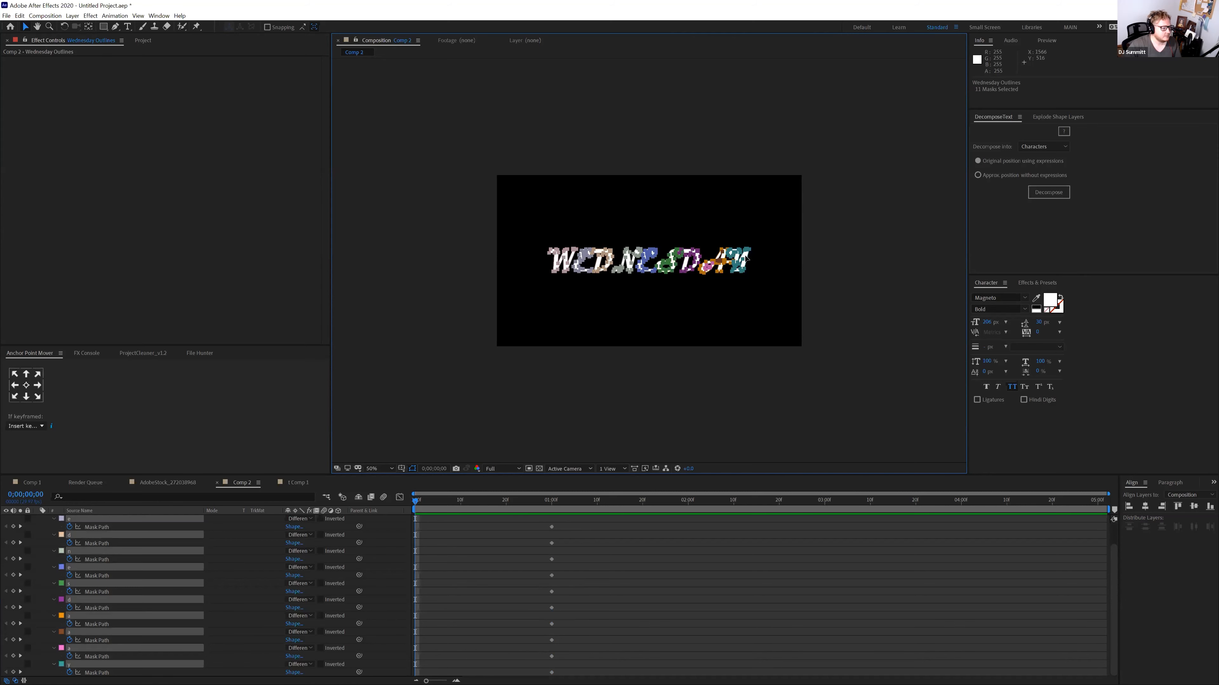
{"action": "left_click_drag", "start_coordinate": [762, 238], "coordinate": [298, 267]}
{"action": "left_click_drag", "start_coordinate": [416, 501], "coordinate": [469, 527]}
Stretch the masks of letters N through Y to the right at frame 12 and preview
{"action": "key", "text": "alt+bracketleft"}
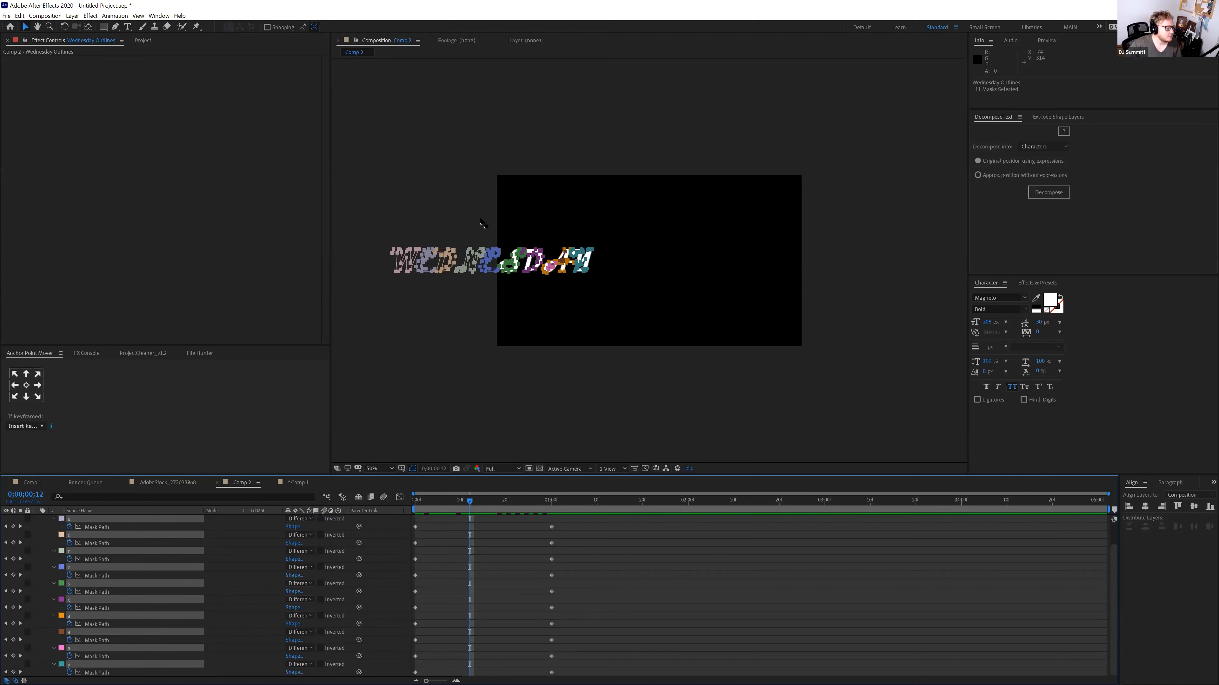
{"action": "left_click_drag", "start_coordinate": [475, 224], "coordinate": [612, 313]}
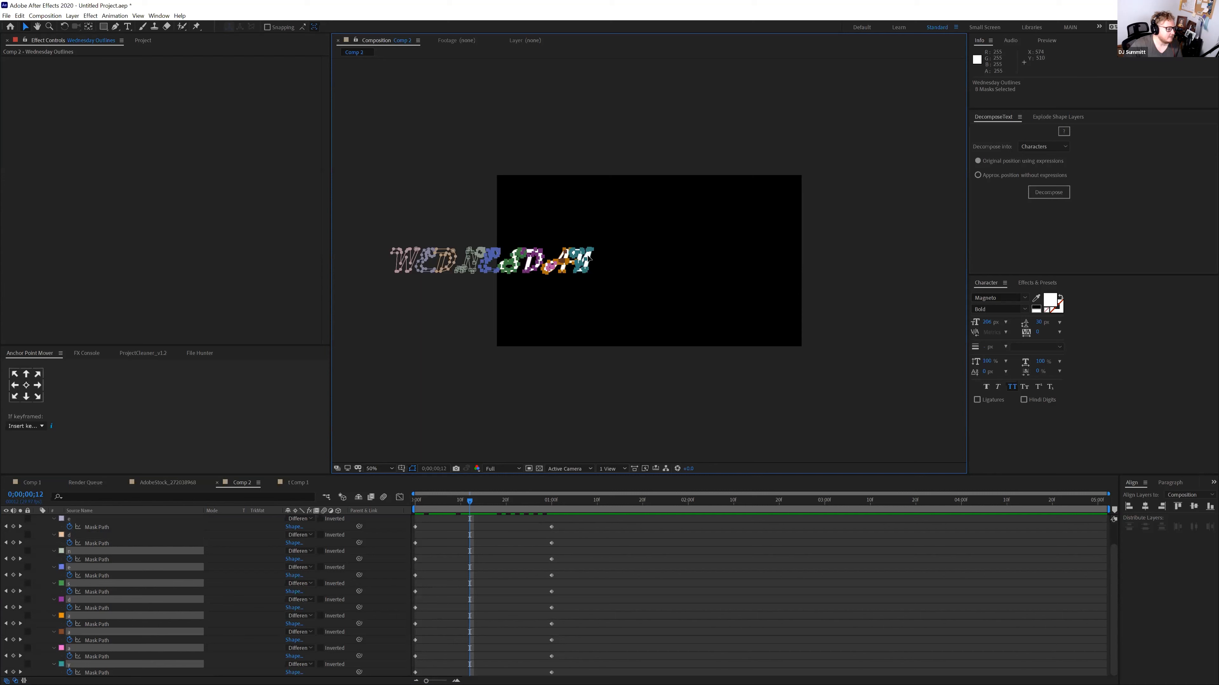
{"action": "left_click_drag", "start_coordinate": [594, 258], "coordinate": [755, 256]}
{"action": "mouse_move", "coordinate": [493, 235]}
{"action": "left_mouse_down"}
{"action": "mouse_move", "coordinate": [472, 294]}
{"action": "mouse_move", "coordinate": [540, 273]}
{"action": "mouse_move", "coordinate": [628, 272]}
{"action": "left_mouse_up"}
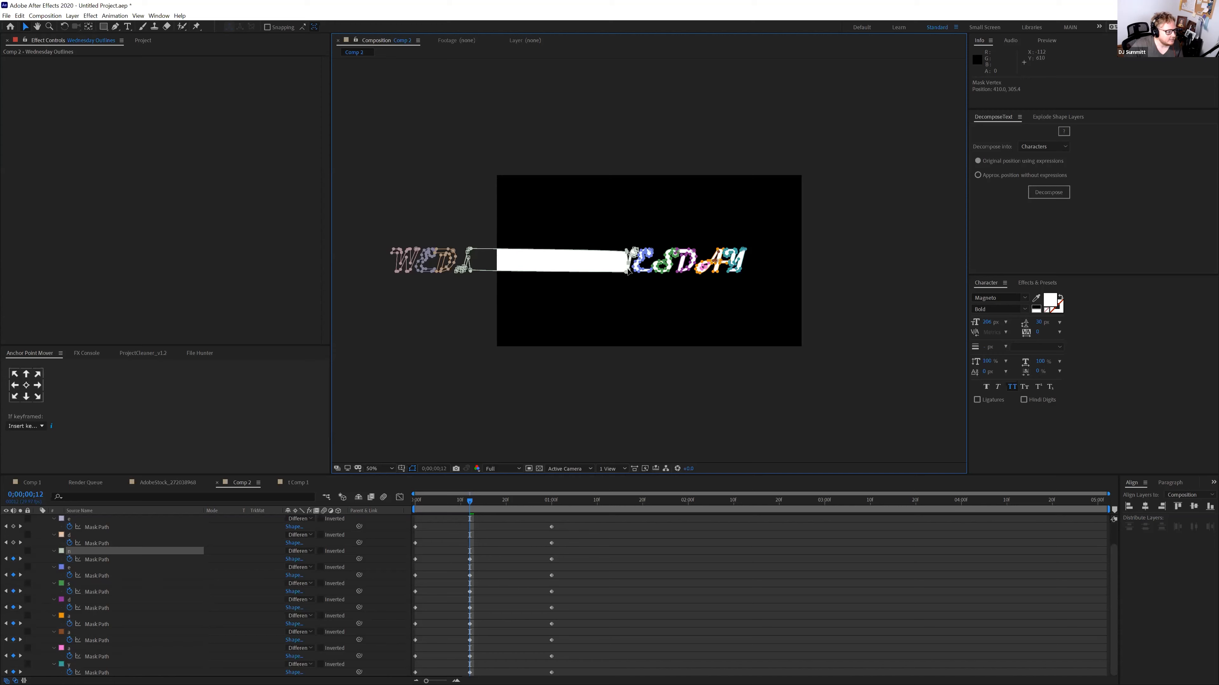
{"action": "left_click_drag", "start_coordinate": [469, 500], "coordinate": [402, 506]}
{"action": "key", "text": "space"}
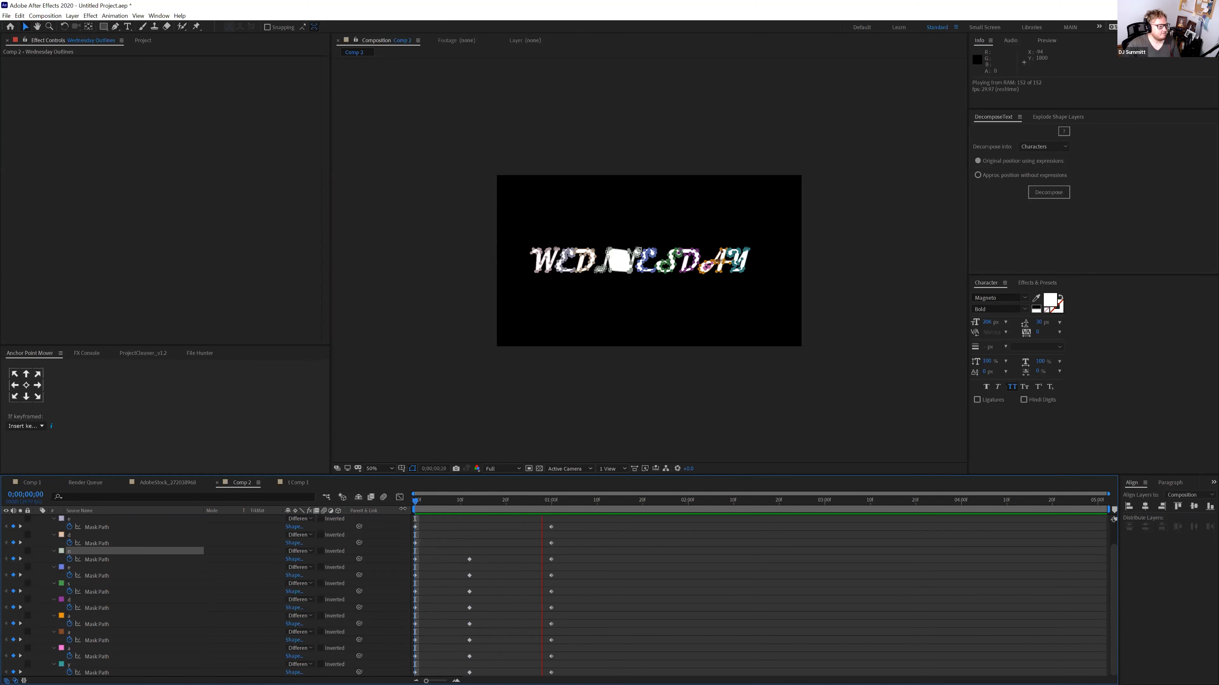
{"action": "key", "text": "space"}
Undo the stretch and delete the Mask Path keyframes at frame 12
{"action": "mouse_move", "coordinate": [428, 502]}
{"action": "left_mouse_down"}
{"action": "mouse_move", "coordinate": [409, 508]}
{"action": "mouse_move", "coordinate": [501, 510]}
{"action": "mouse_move", "coordinate": [416, 513]}
{"action": "left_mouse_up"}
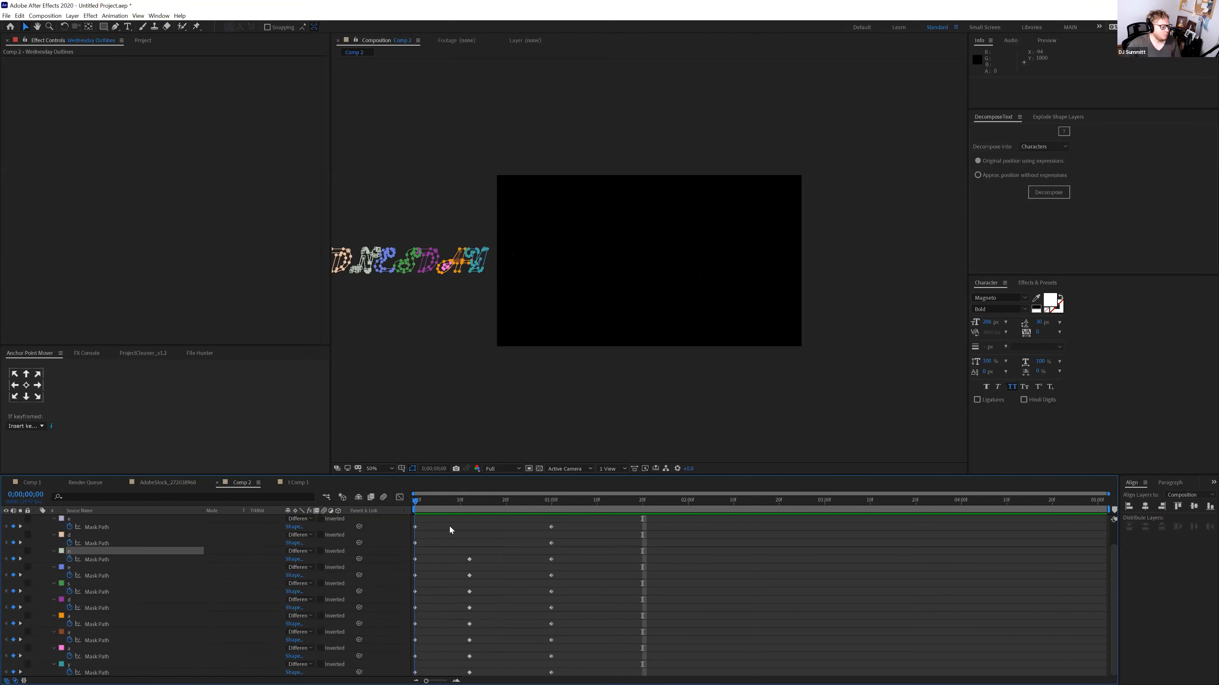
{"action": "key", "text": "ctrl+z"}
{"action": "key", "text": "k"}
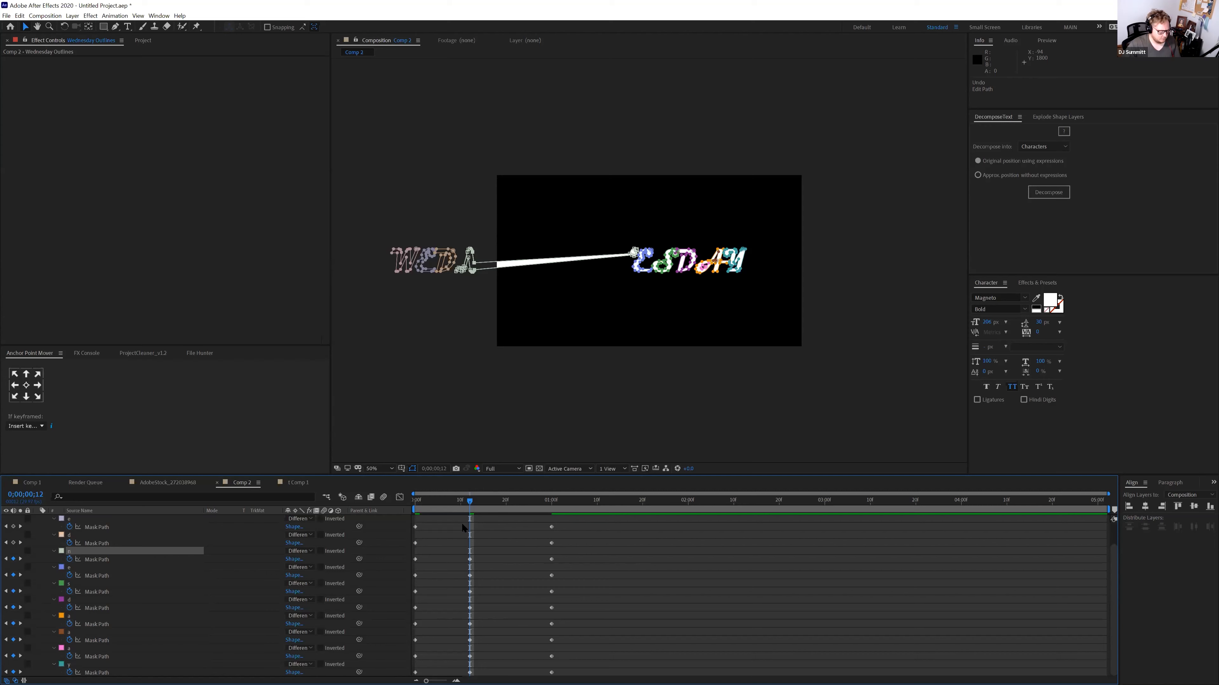
{"action": "key", "text": "Delete"}
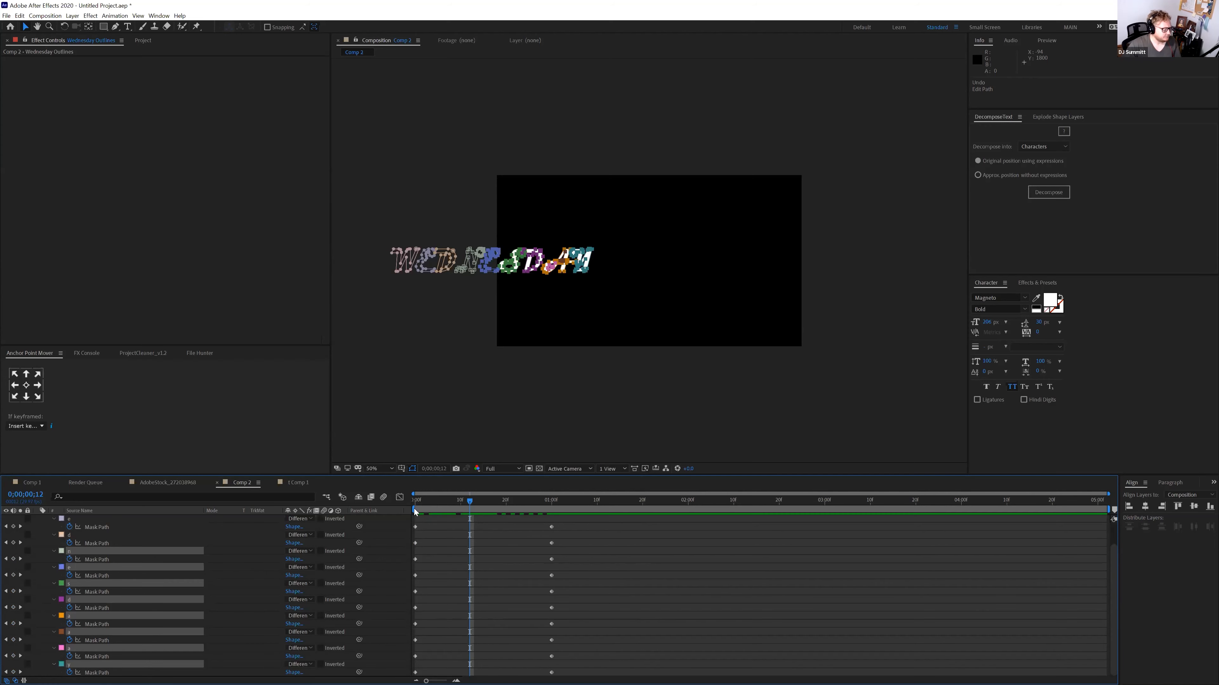
{"action": "left_click_drag", "start_coordinate": [416, 505], "coordinate": [402, 510]}
Slant the right end of the stretched y bar by nudging its end points
{"action": "scroll", "coordinate": [481, 285], "scroll_direction": "up", "scroll_amount": 1}
{"action": "left_click_drag", "start_coordinate": [465, 261], "coordinate": [742, 280]}
{"action": "left_click_drag", "start_coordinate": [620, 239], "coordinate": [594, 320]}
{"action": "left_click_drag", "start_coordinate": [616, 249], "coordinate": [1015, 350]}
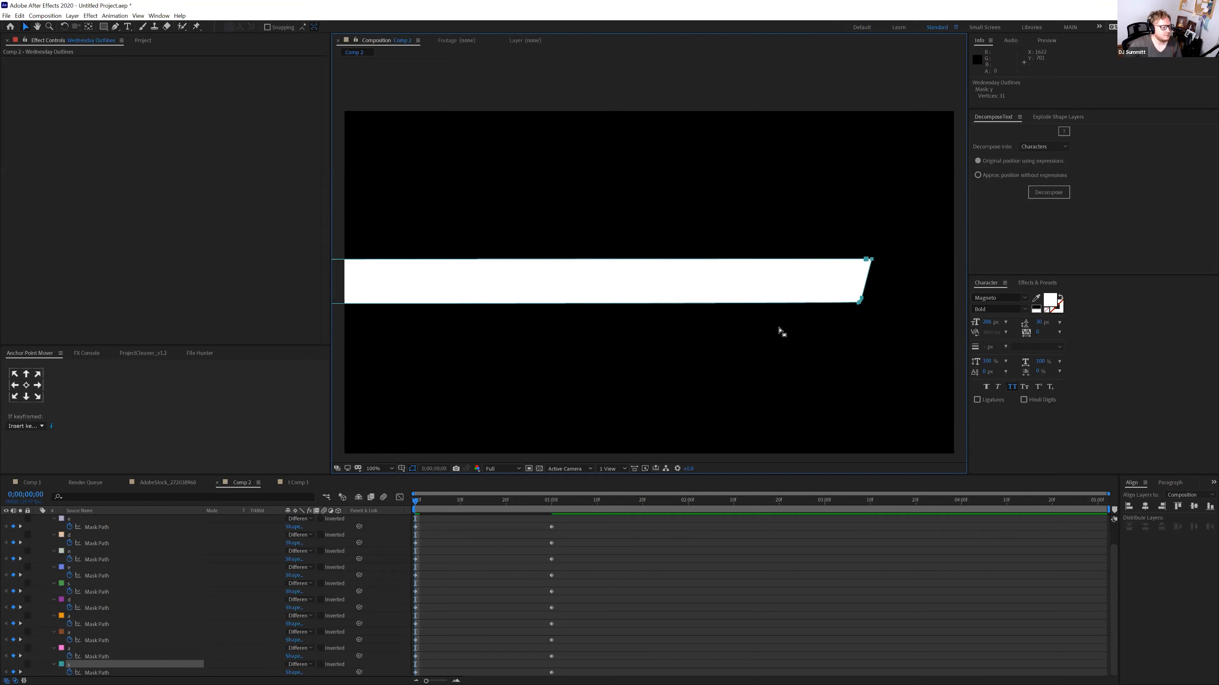
{"action": "key", "text": "comma"}
{"action": "key", "text": "space"}
{"action": "left_click", "coordinate": [551, 499]}
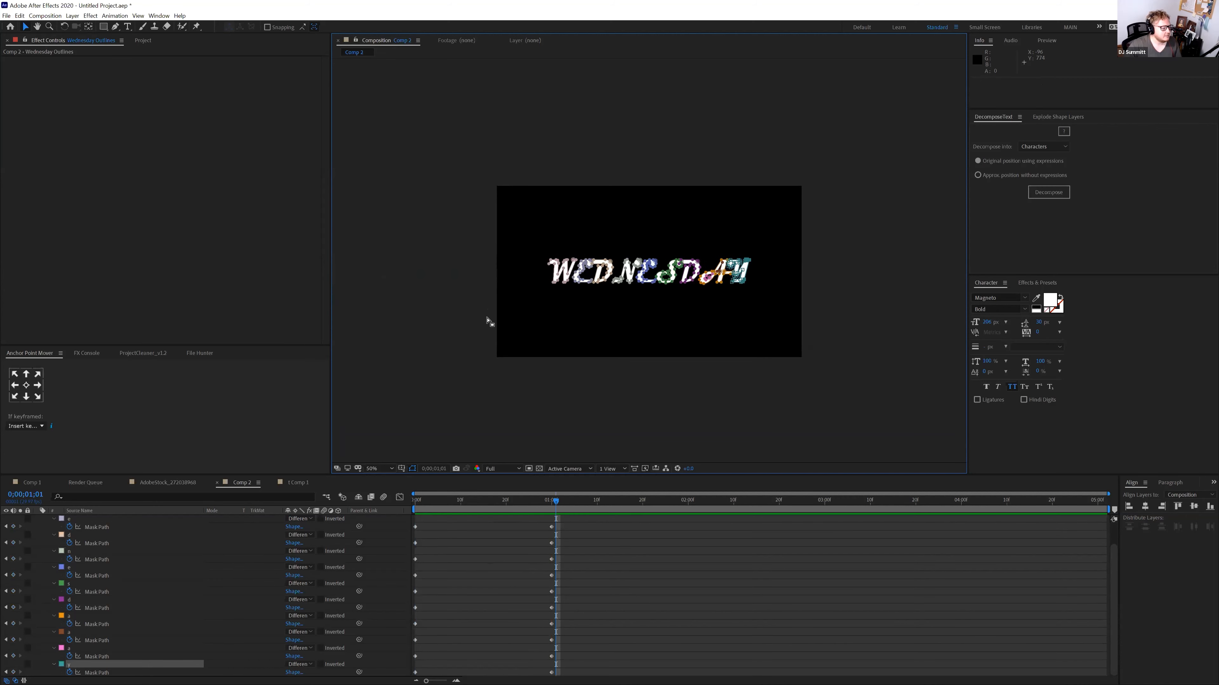
Stretch the W mask's left points out at 1 second, restore its shape at 2 seconds, and preview
{"action": "left_click_drag", "start_coordinate": [518, 248], "coordinate": [369, 262]}
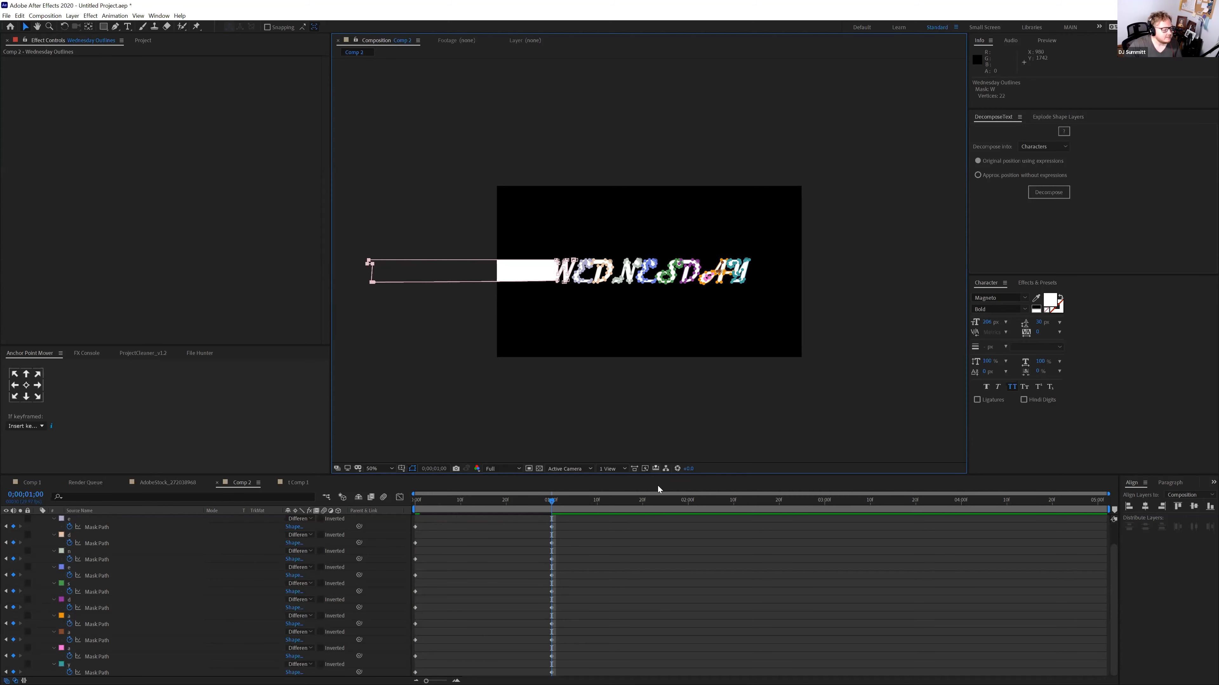
{"action": "left_click", "coordinate": [689, 503]}
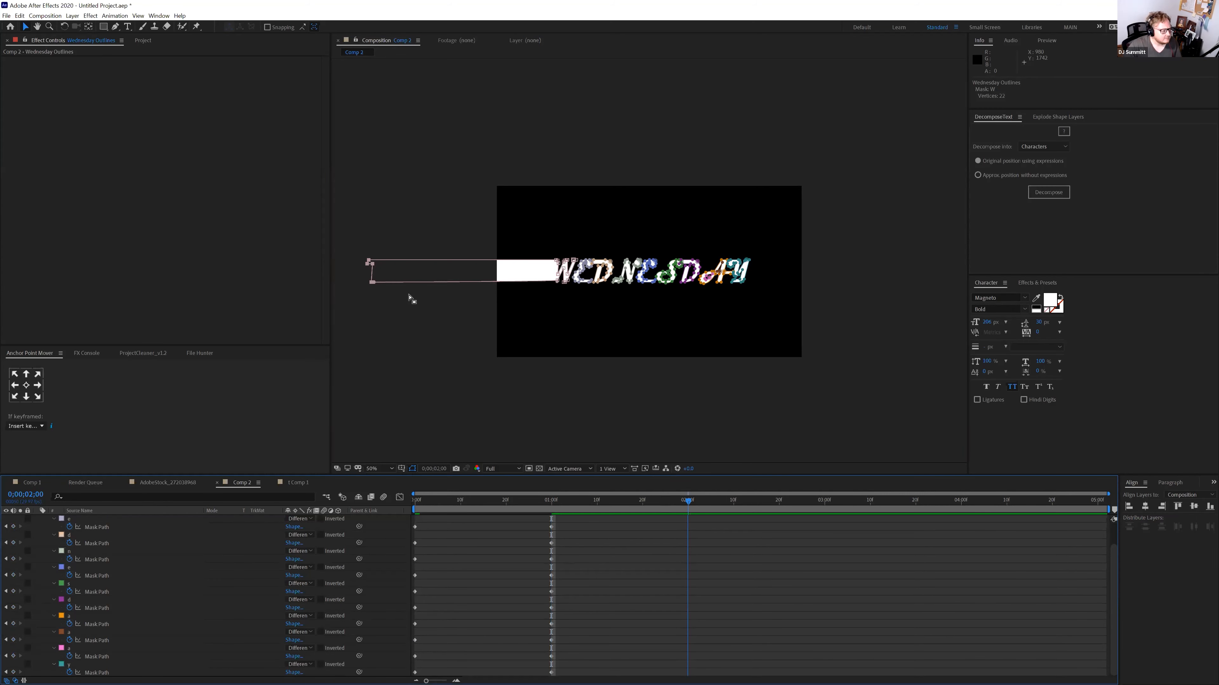
{"action": "left_click", "coordinate": [371, 282]}
{"action": "left_click_drag", "start_coordinate": [403, 289], "coordinate": [554, 291]}
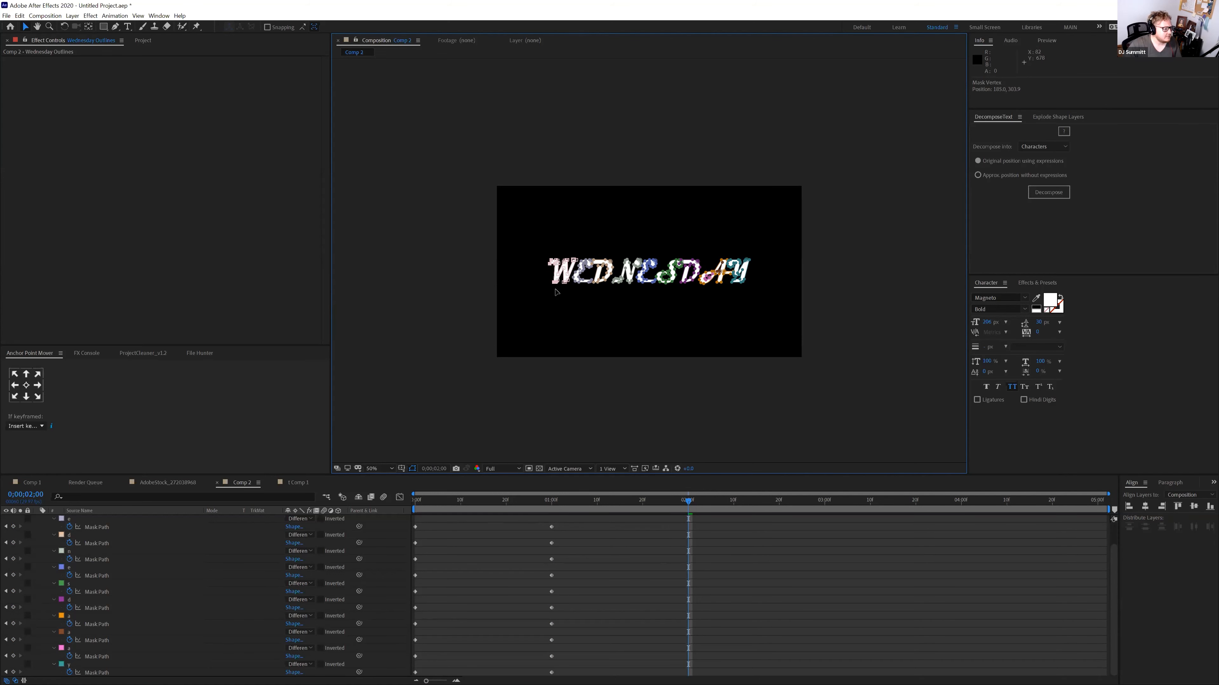
{"action": "left_click_drag", "start_coordinate": [672, 504], "coordinate": [384, 502]}
{"action": "key", "text": "space"}
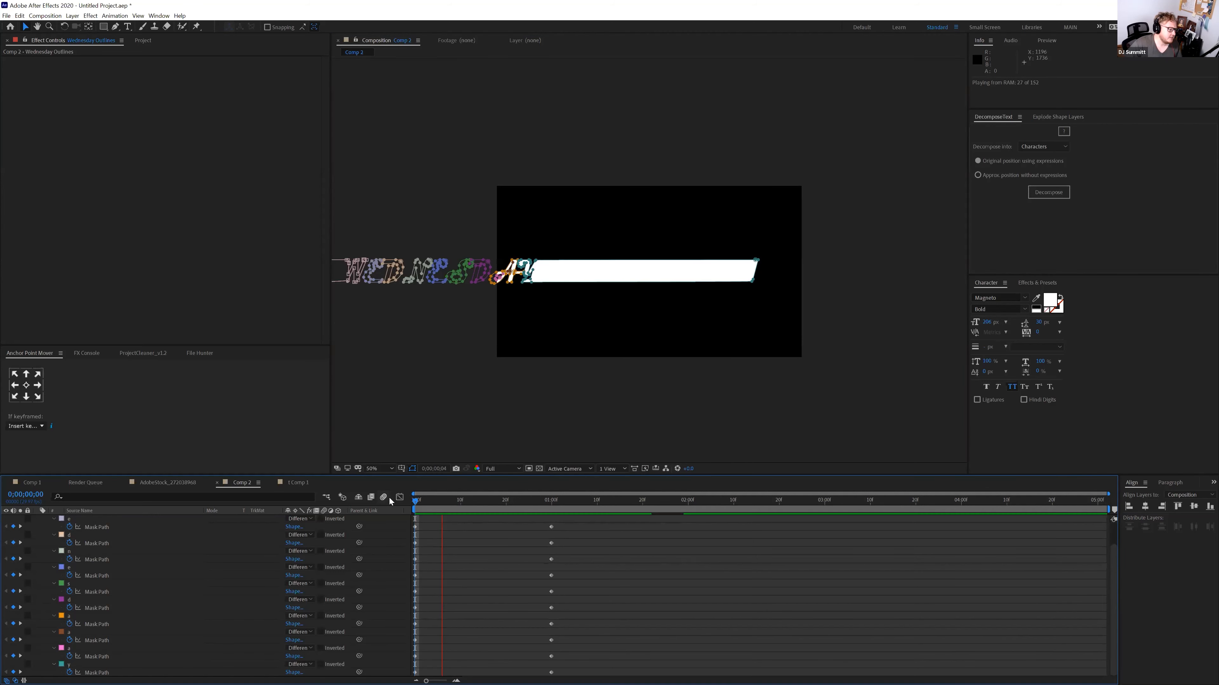
{"action": "key", "text": "space"}
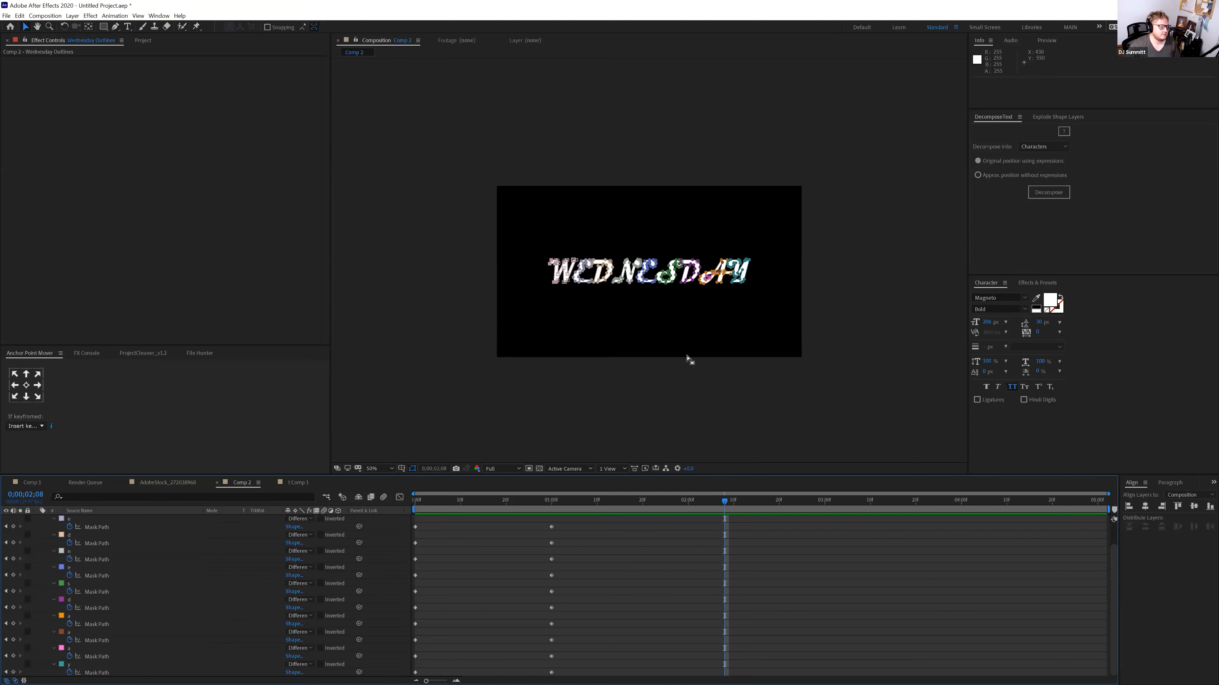
Drip the letter masks downward at 2;15, restore them by 4;00, and delay the first five masks by 6 frames
{"action": "scroll", "coordinate": [123, 538], "scroll_direction": "up", "scroll_amount": 2}
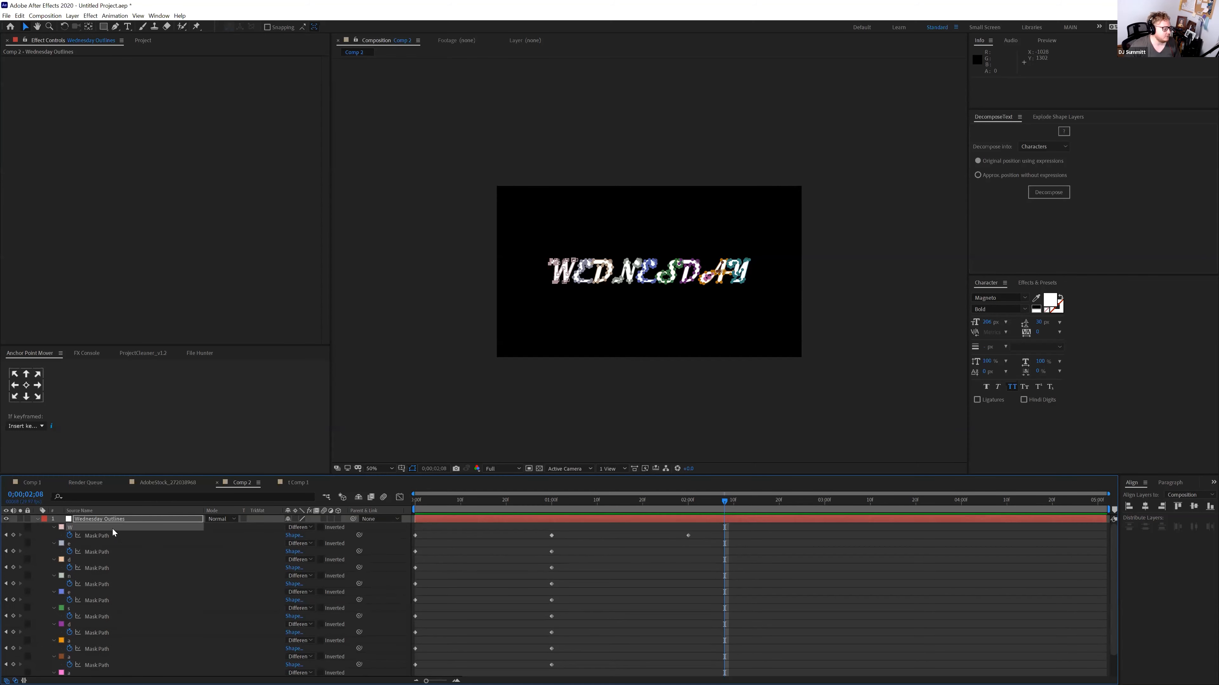
{"action": "left_click_drag", "start_coordinate": [724, 504], "coordinate": [756, 502]}
{"action": "left_click_drag", "start_coordinate": [507, 277], "coordinate": [742, 437]}
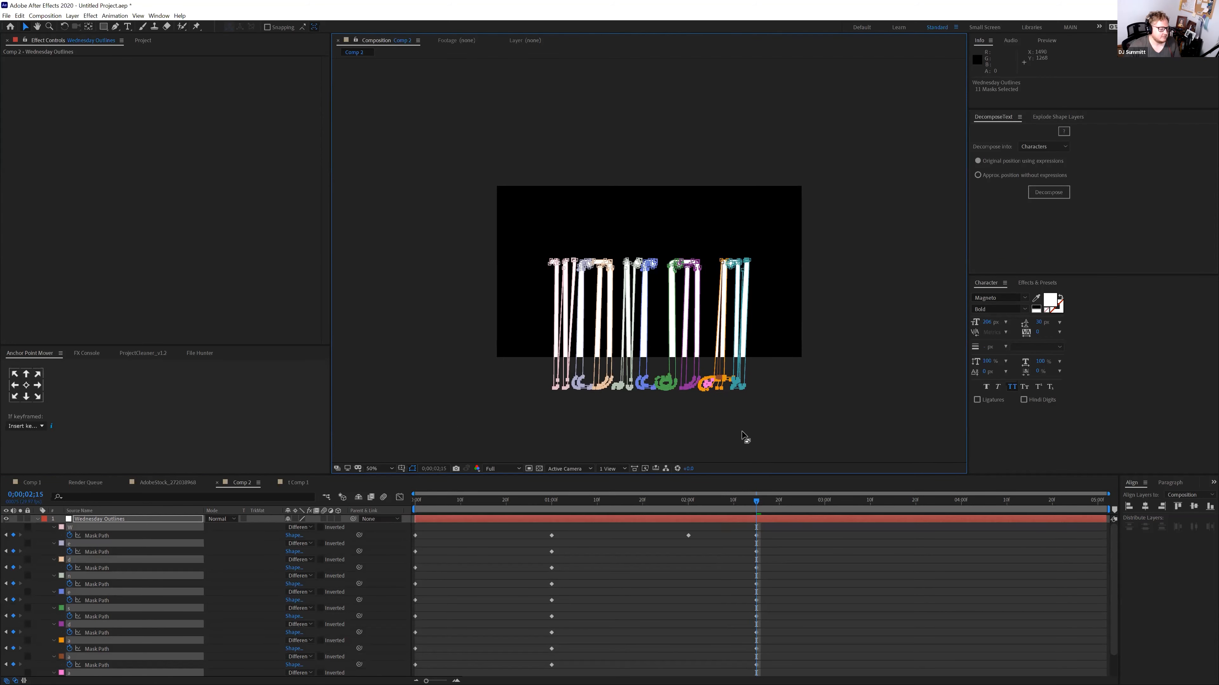
{"action": "left_click_drag", "start_coordinate": [902, 507], "coordinate": [960, 506]}
{"action": "left_click_drag", "start_coordinate": [494, 374], "coordinate": [742, 293]}
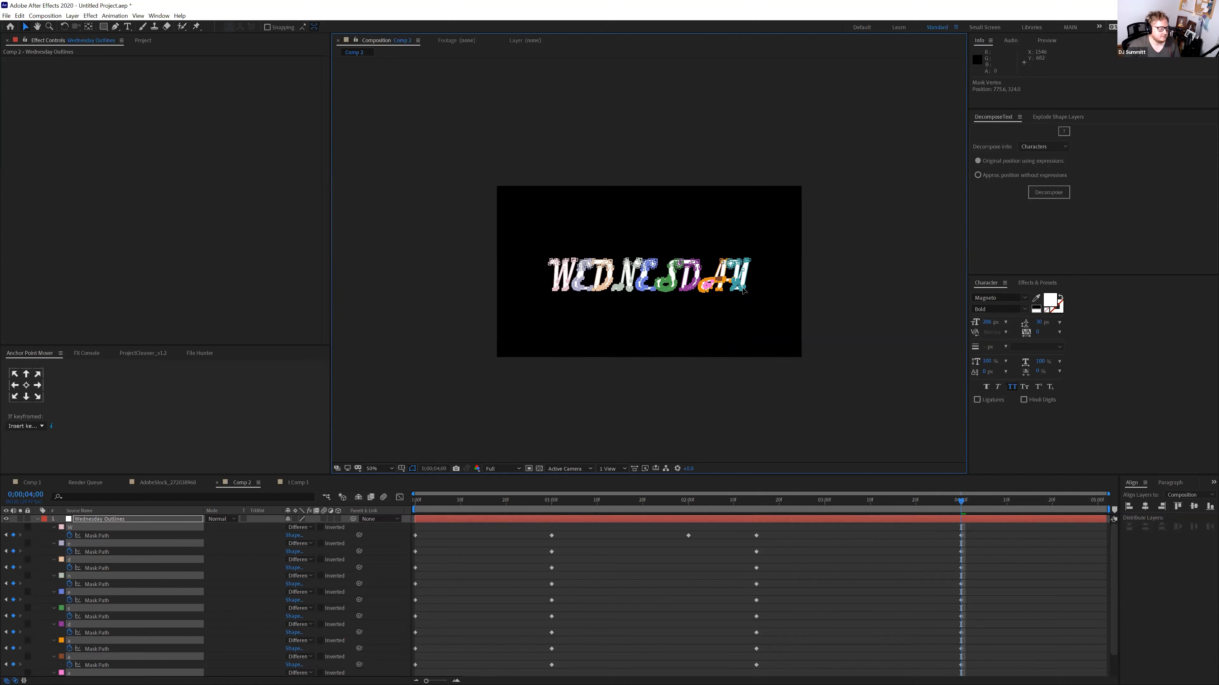
{"action": "left_click", "coordinate": [679, 506]}
{"action": "mouse_move", "coordinate": [815, 509]}
{"action": "left_mouse_down"}
{"action": "mouse_move", "coordinate": [920, 524]}
{"action": "mouse_move", "coordinate": [976, 510]}
{"action": "mouse_move", "coordinate": [816, 524]}
{"action": "left_mouse_up"}
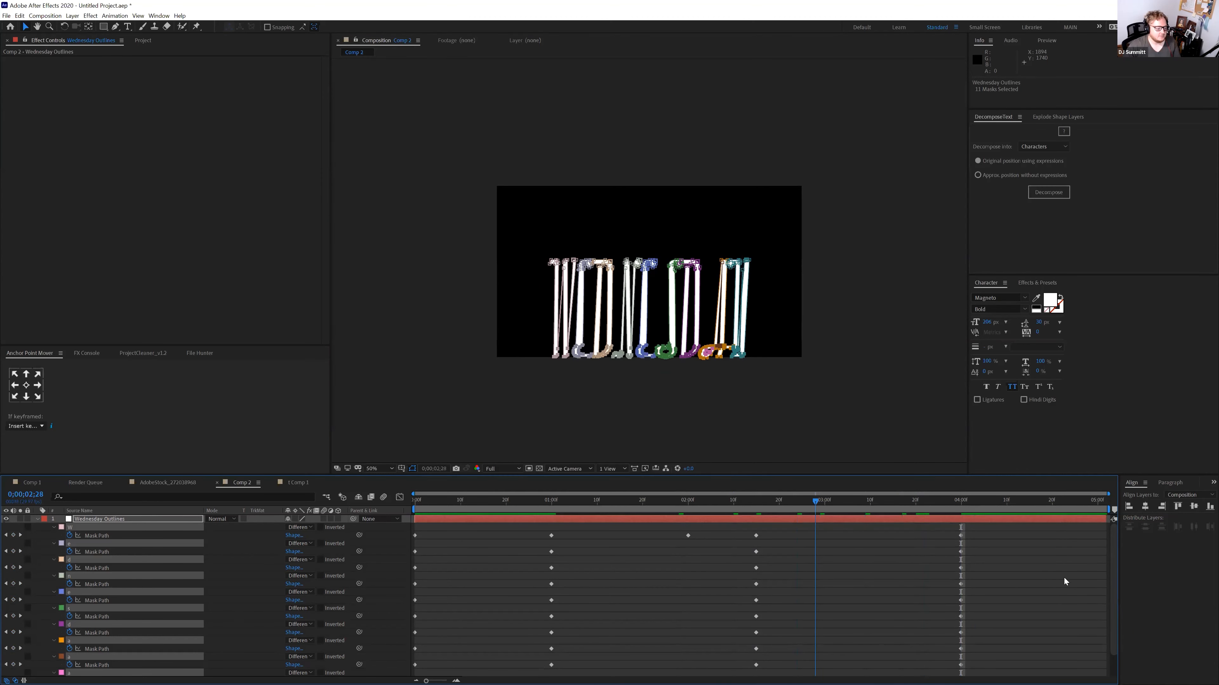
{"action": "left_click_drag", "start_coordinate": [1038, 533], "coordinate": [443, 568]}
{"action": "key", "text": "space"}
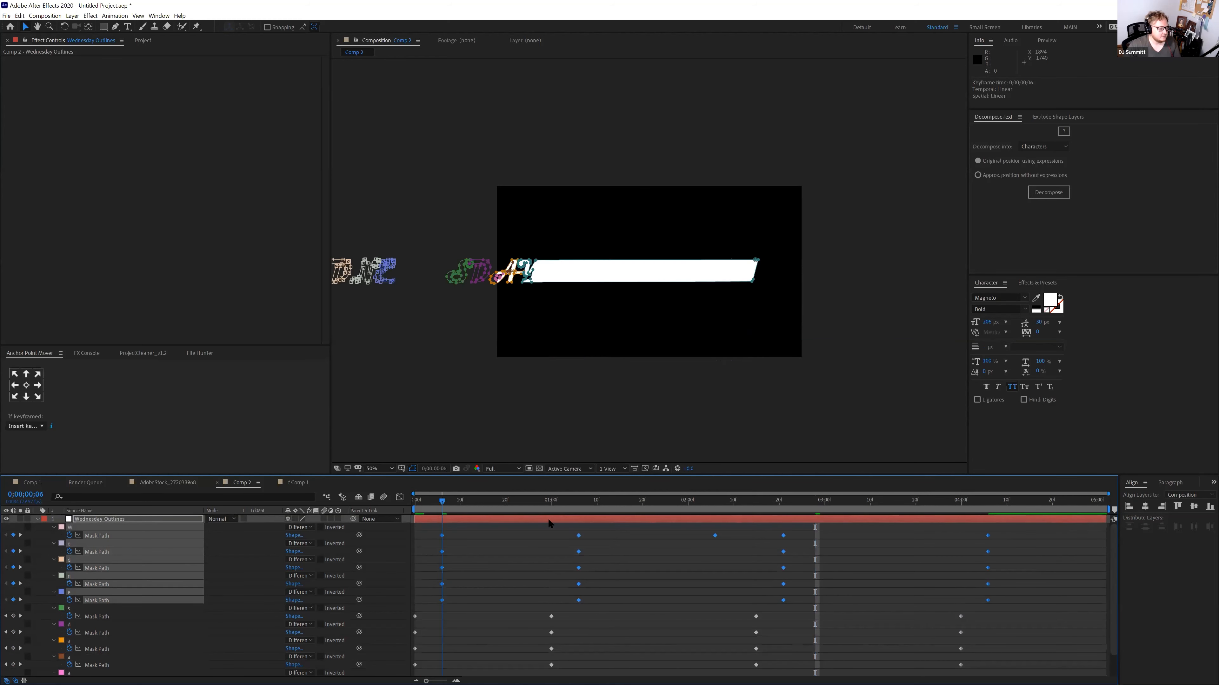
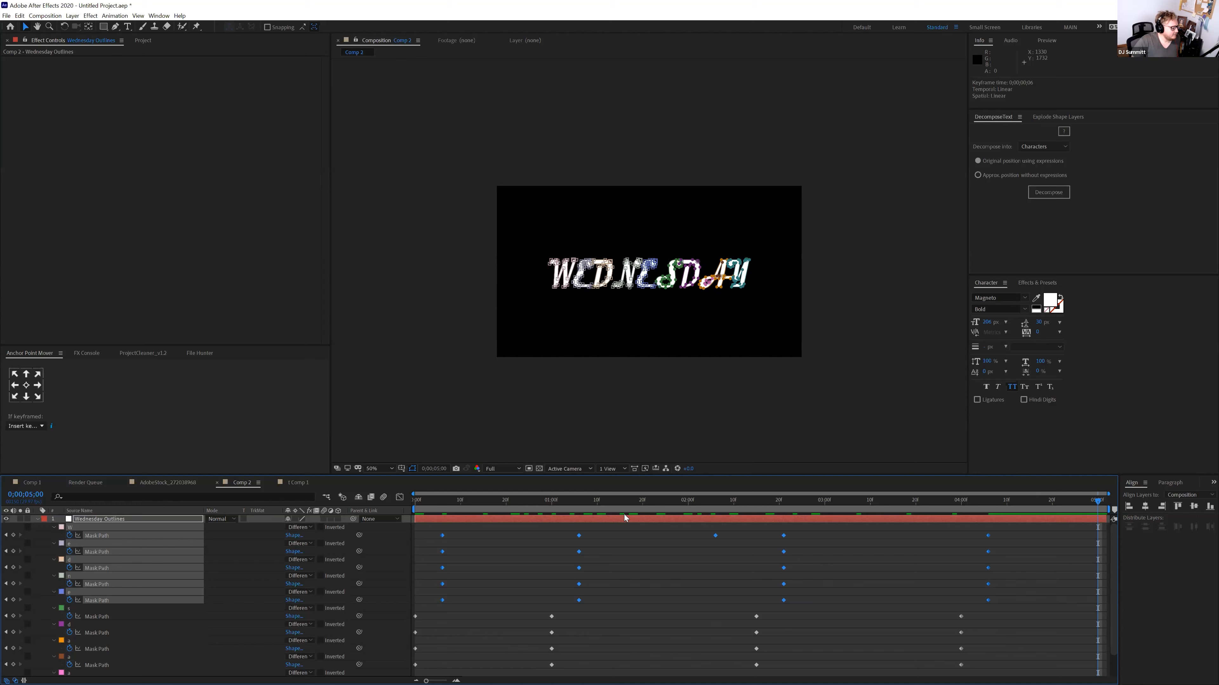
Delete the animated Wednesday Outlines layer, leaving Comp 2 black
{"action": "left_click_drag", "start_coordinate": [527, 502], "coordinate": [625, 509]}
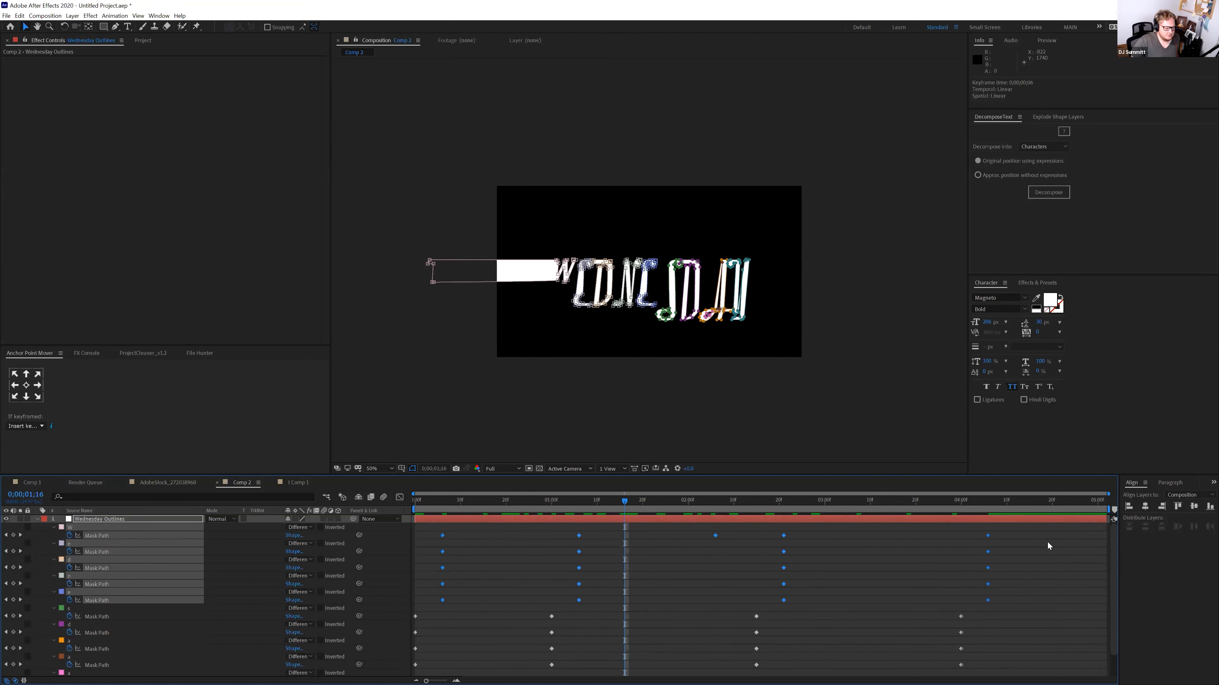
{"action": "left_click", "coordinate": [100, 523]}
{"action": "key", "text": "Delete"}
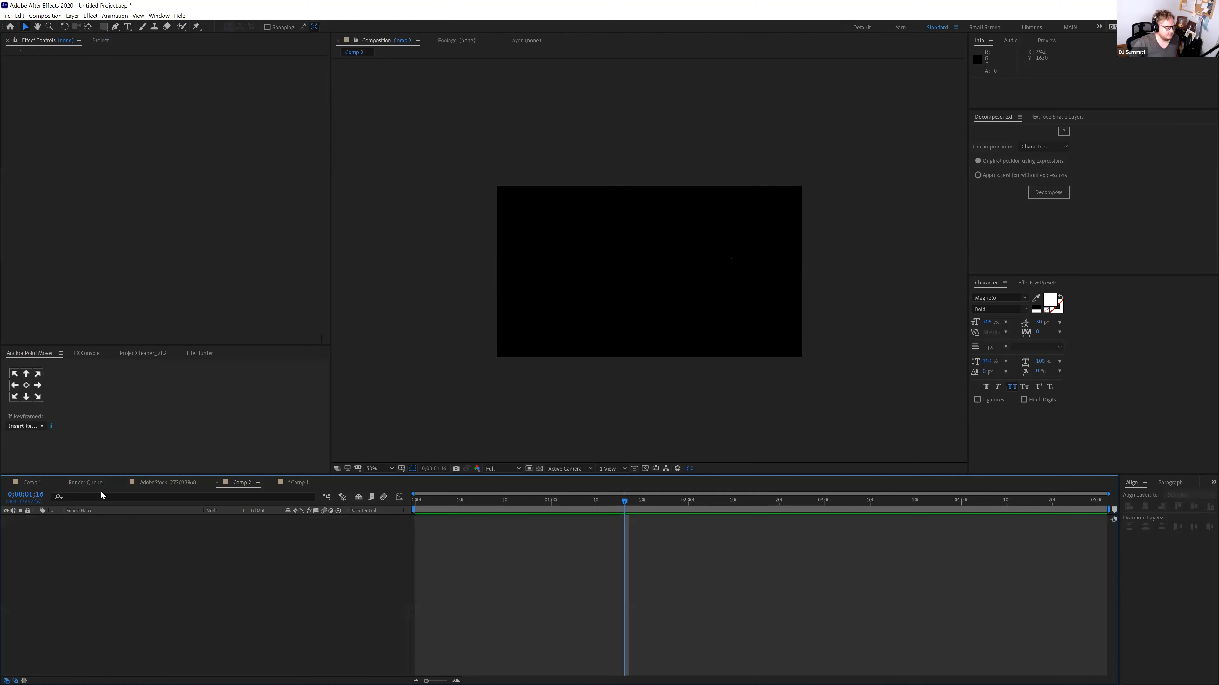
Draw a red-filled circle with the Ellipse Tool on the left side of Comp 2
{"action": "left_click", "coordinate": [103, 26]}
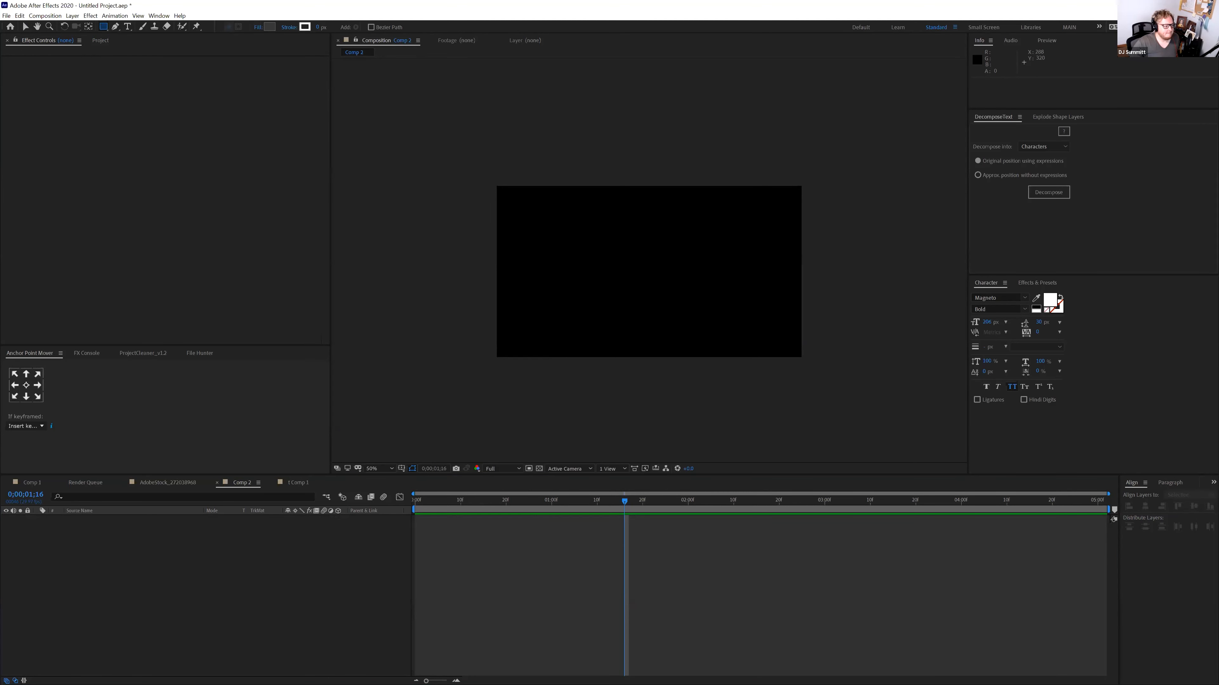
{"action": "left_click_drag", "start_coordinate": [103, 26], "coordinate": [128, 50]}
{"action": "left_click_drag", "start_coordinate": [518, 261], "coordinate": [553, 293]}
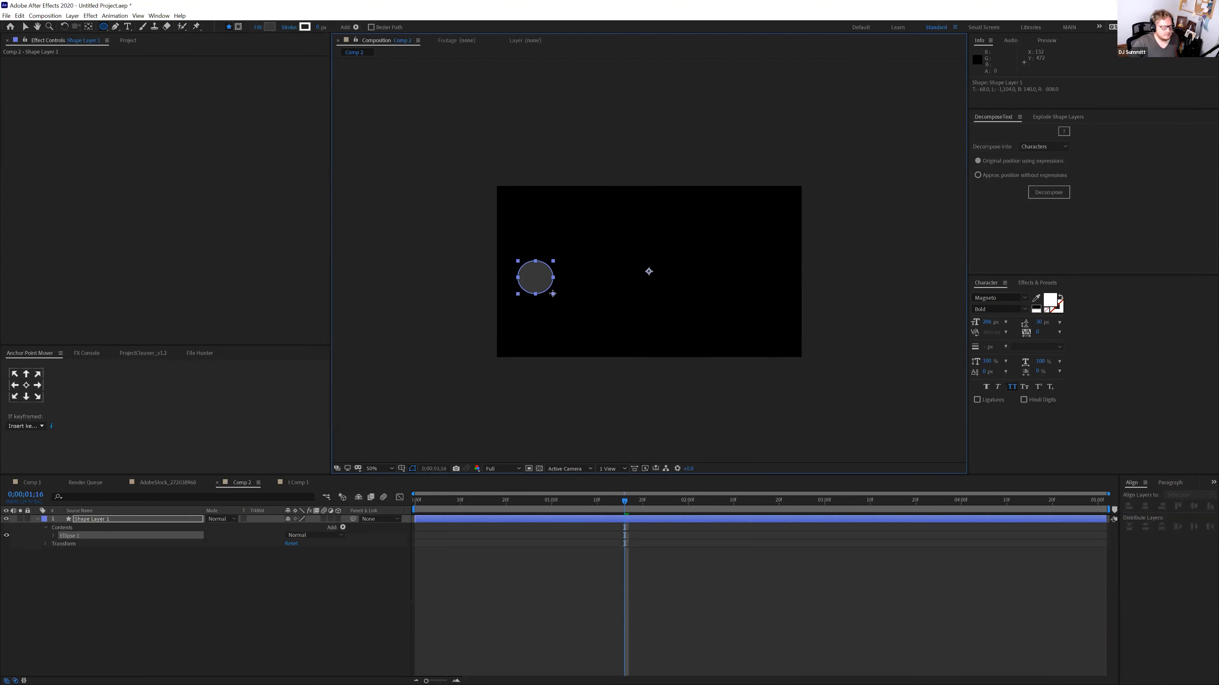
{"action": "left_click", "coordinate": [270, 28]}
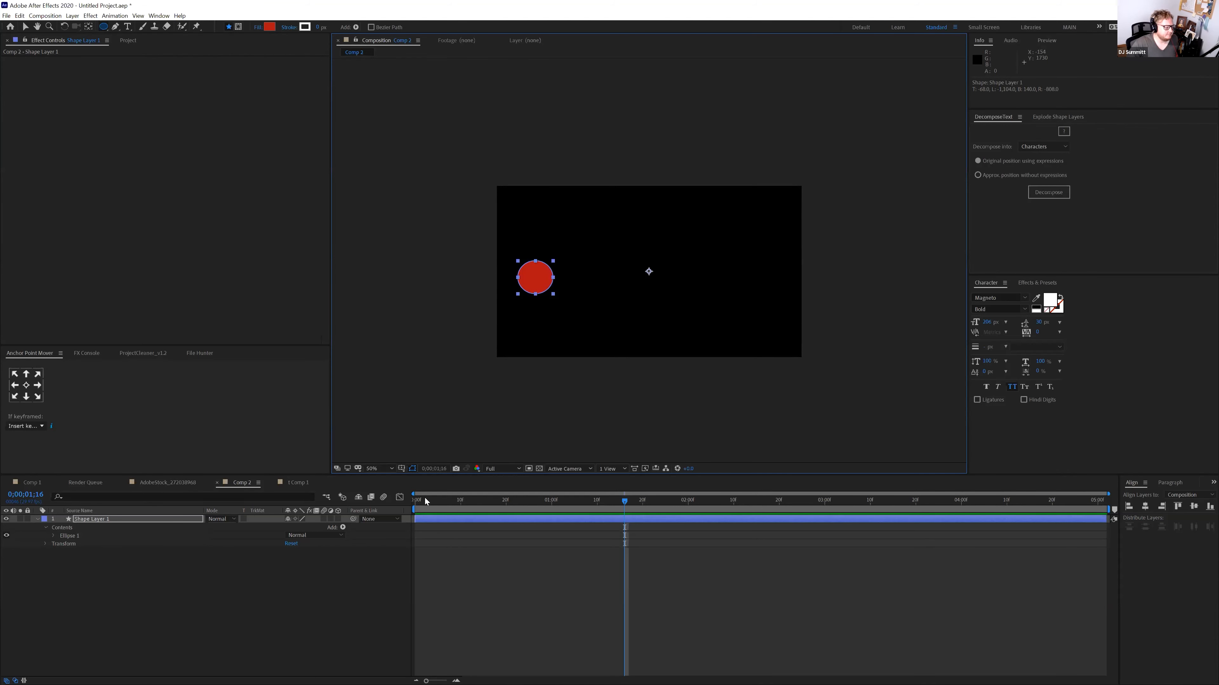
{"action": "left_click", "coordinate": [460, 501]}
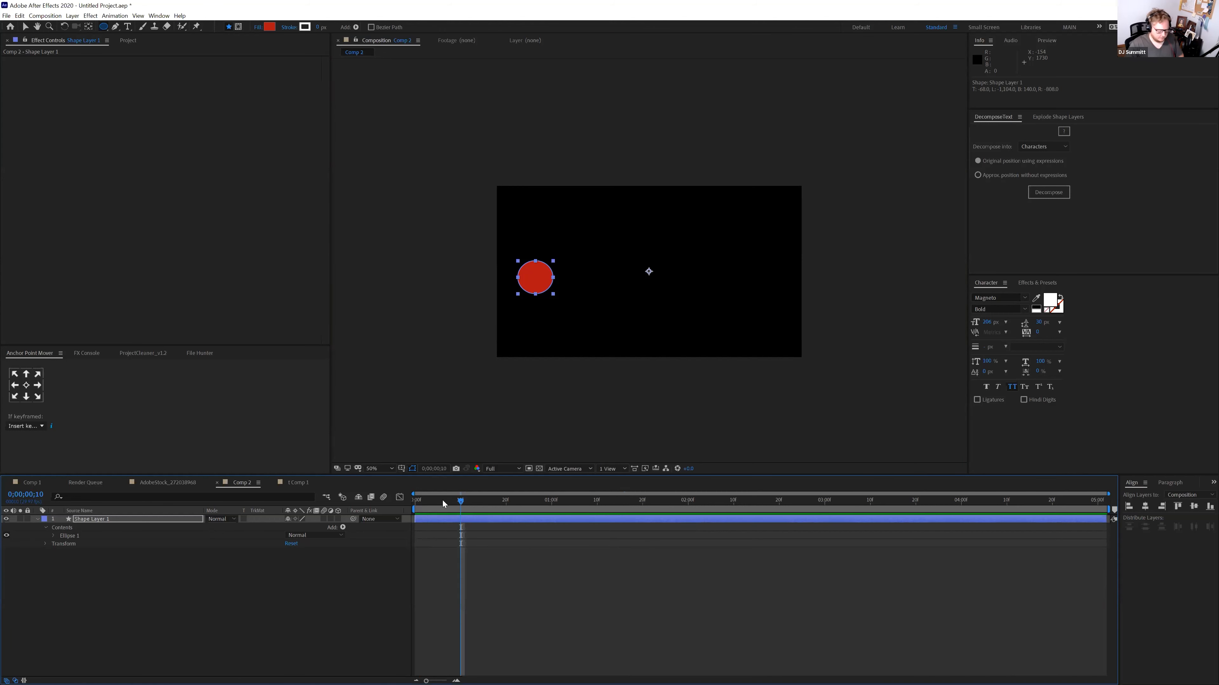
Keyframe the circle's Position at 10f and at 3s, moved to the right, and preview
{"action": "key", "text": "alt+shift+p"}
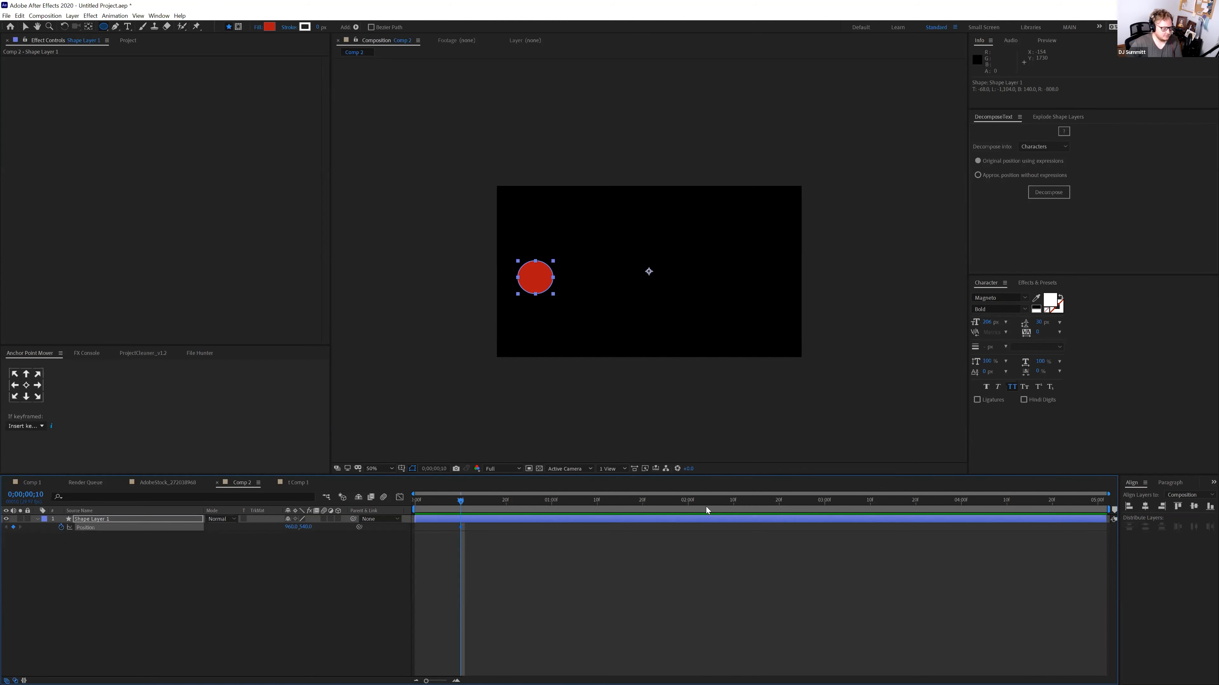
{"action": "left_click", "coordinate": [824, 502]}
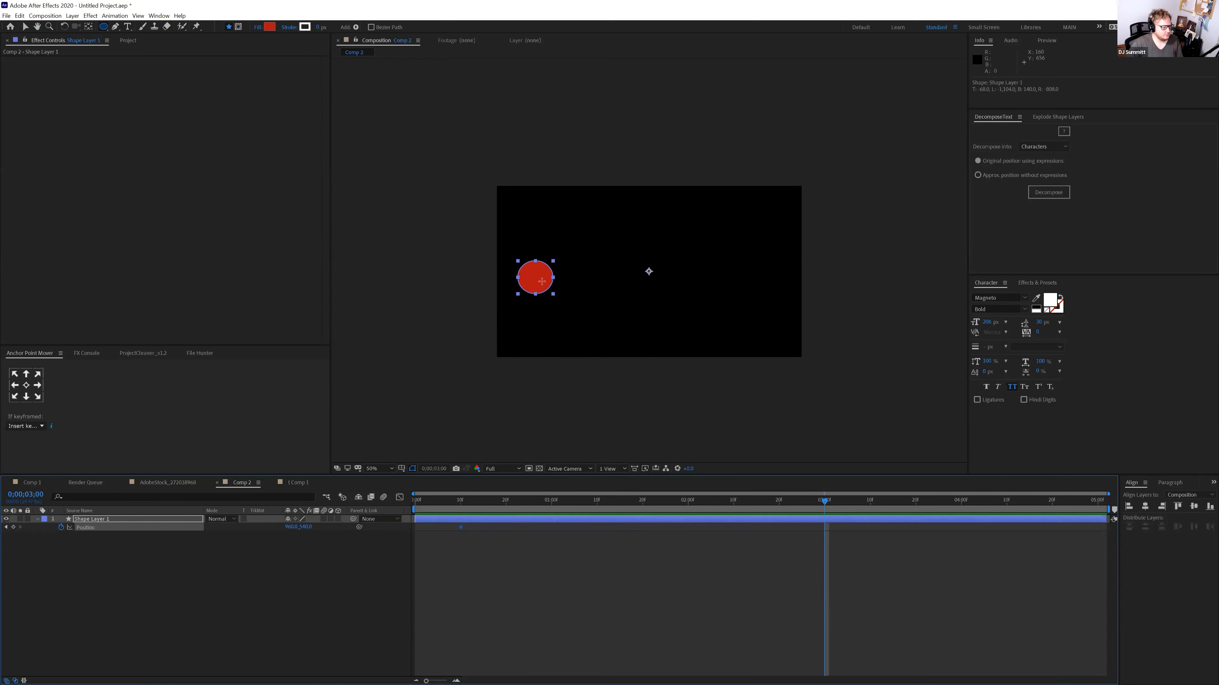
{"action": "key", "text": "v"}
{"action": "left_click_drag", "start_coordinate": [541, 283], "coordinate": [759, 294]}
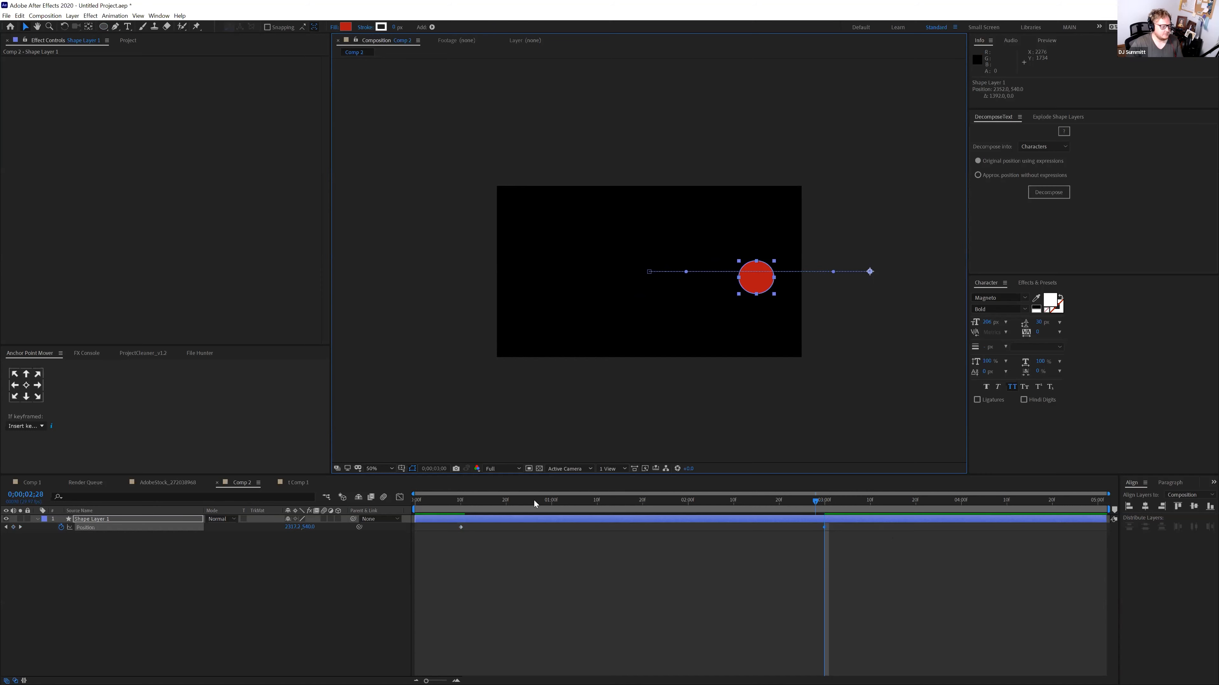
{"action": "key", "text": "Home"}
{"action": "key", "text": "space"}
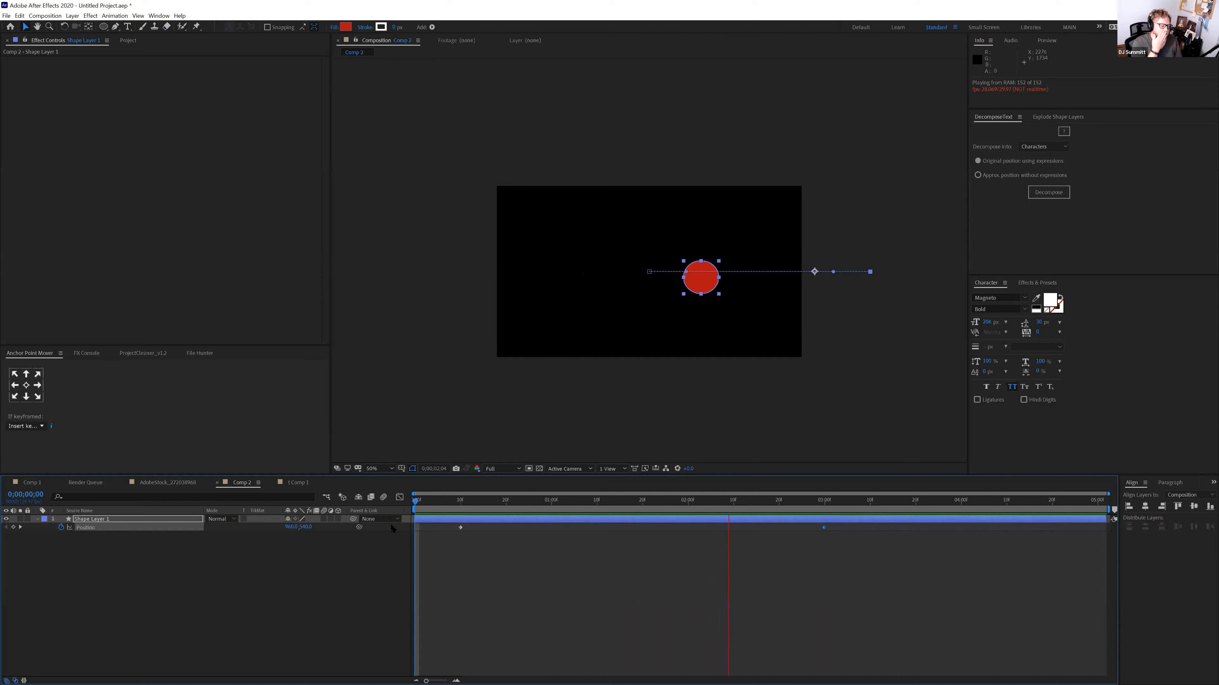
{"action": "key", "text": "space"}
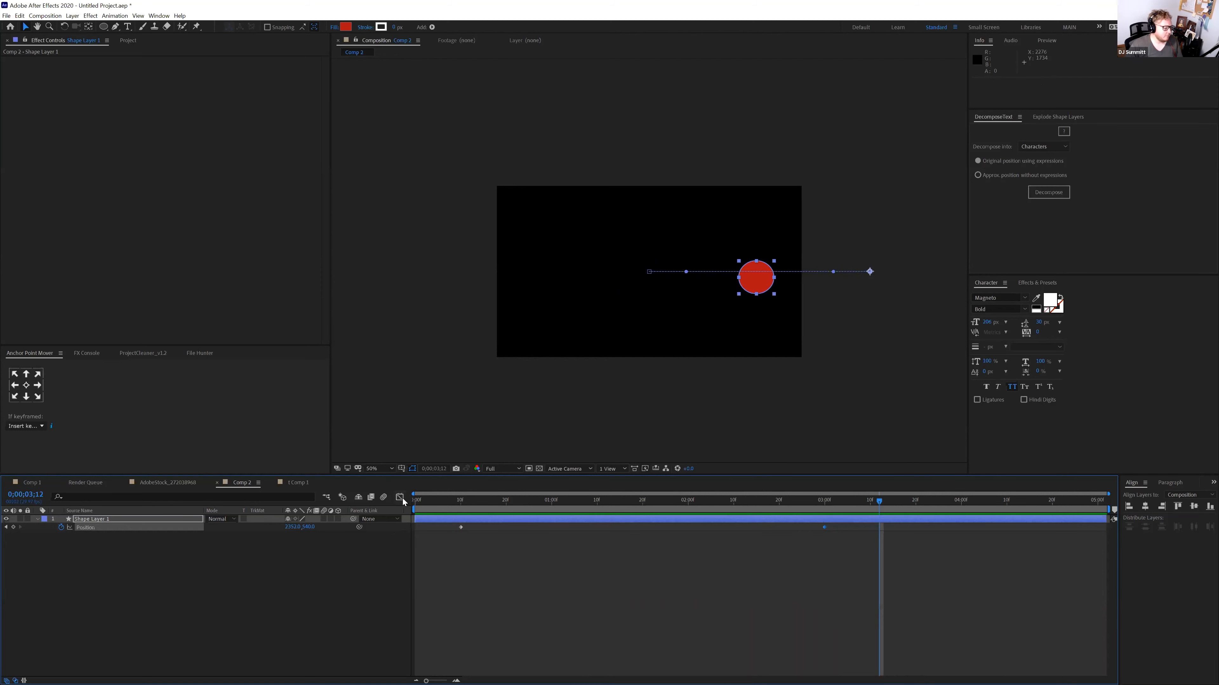
Apply Easy Ease to both Position keyframes and preview the eased motion
{"action": "left_click_drag", "start_coordinate": [425, 524], "coordinate": [831, 534]}
{"action": "key", "text": "F9"}
{"action": "left_click", "coordinate": [460, 505]}
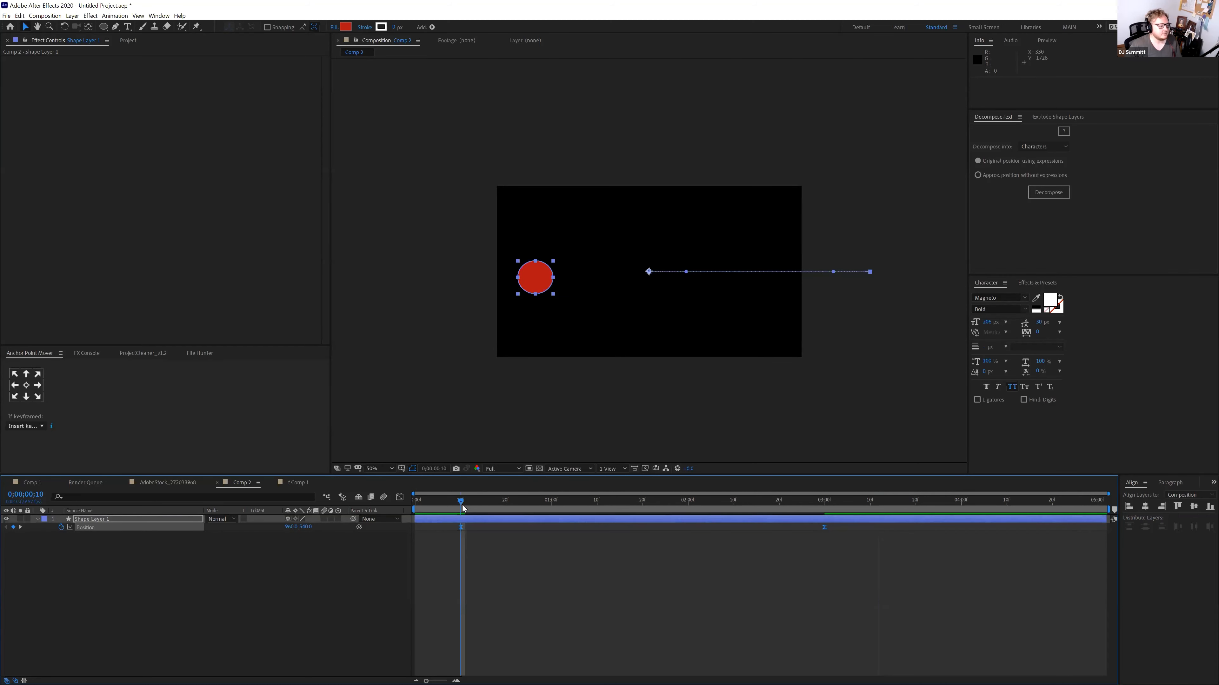
{"action": "key", "text": "space"}
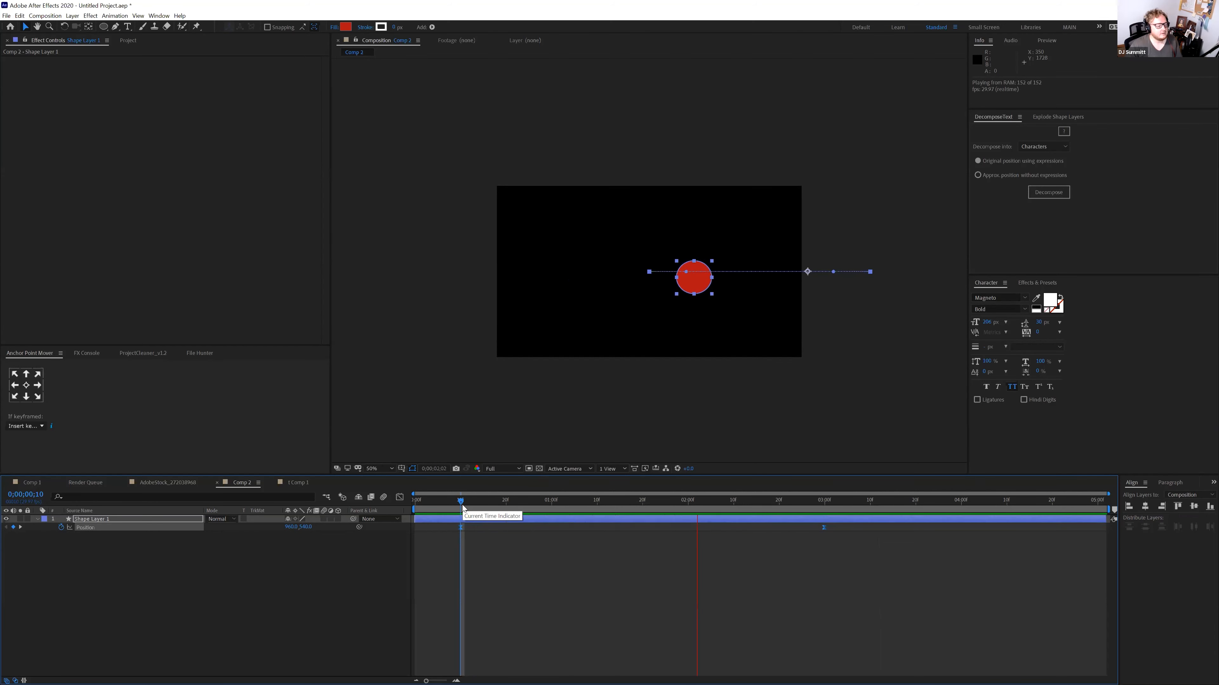
{"action": "key", "text": "space"}
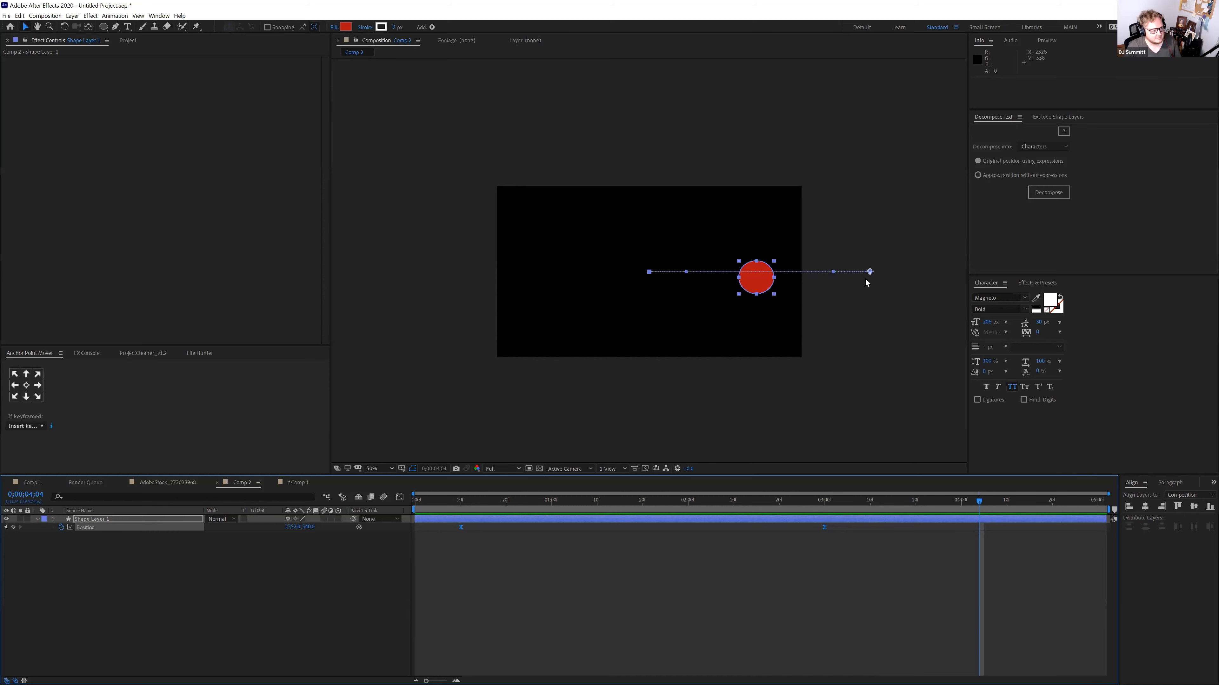
Centre the anchor point on the circle and preview again
{"action": "left_click", "coordinate": [26, 385]}
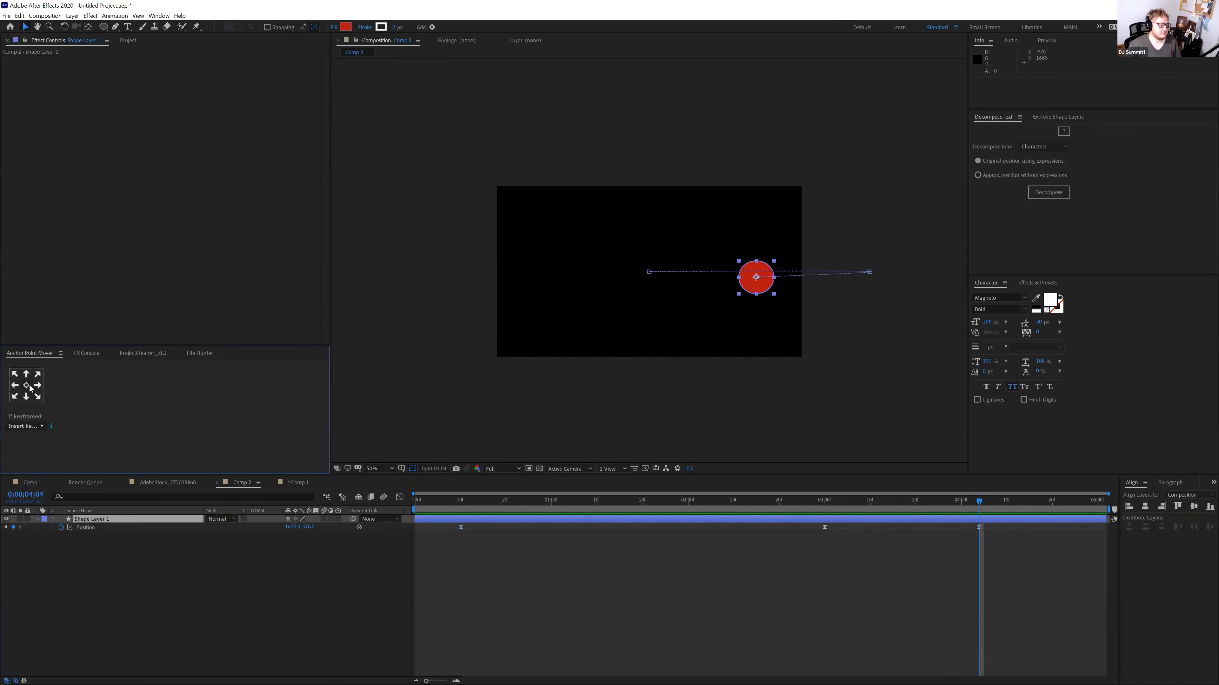
{"action": "left_click", "coordinate": [461, 501]}
{"action": "key", "text": "space"}
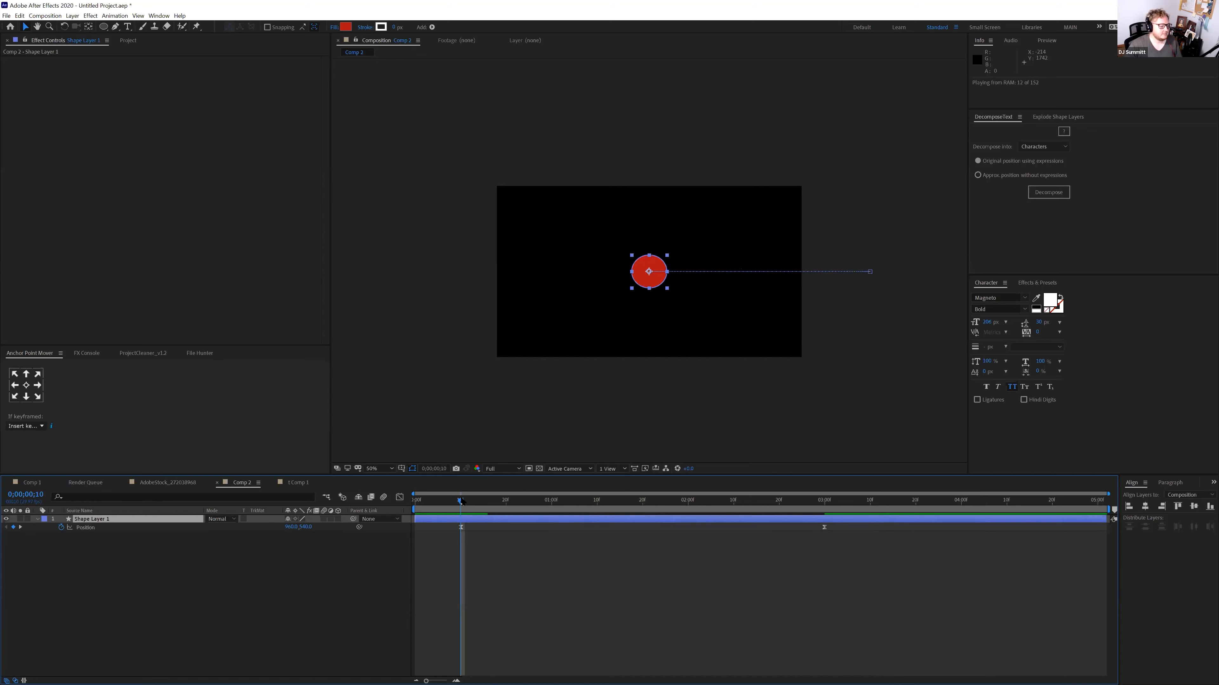
{"action": "key", "text": "space"}
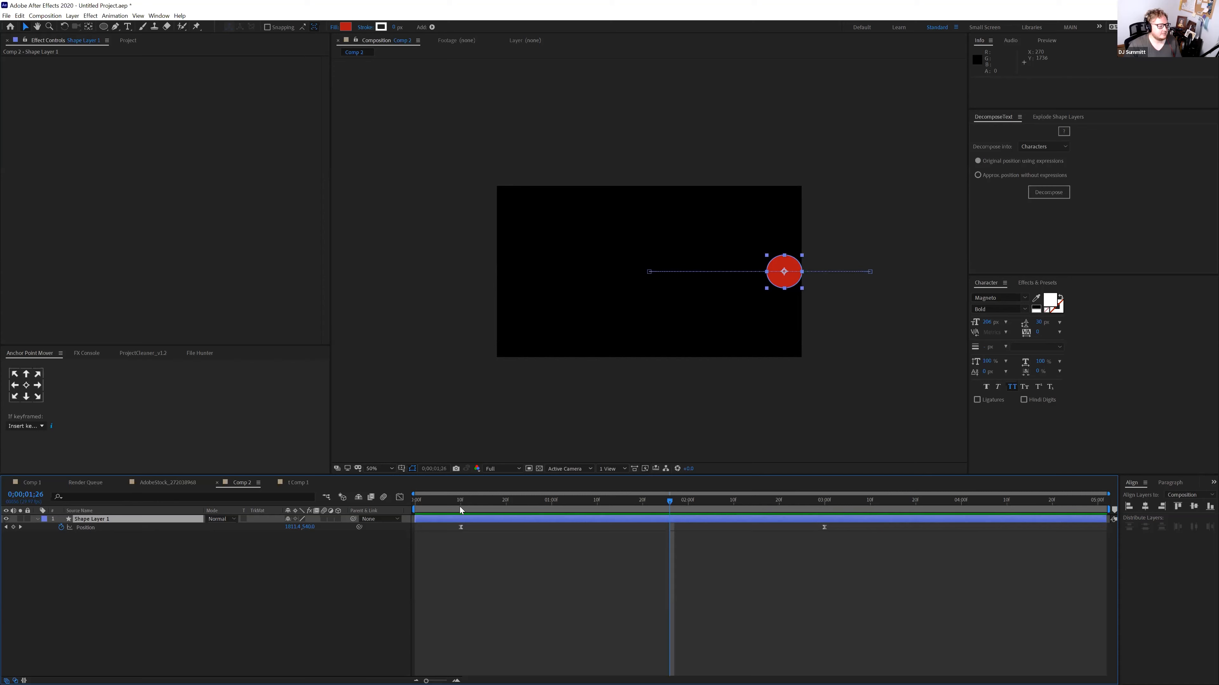
Start the circle at the left edge at 10f and end it right of centre at 3s
{"action": "left_click", "coordinate": [460, 508]}
{"action": "left_click_drag", "start_coordinate": [650, 287], "coordinate": [541, 284]}
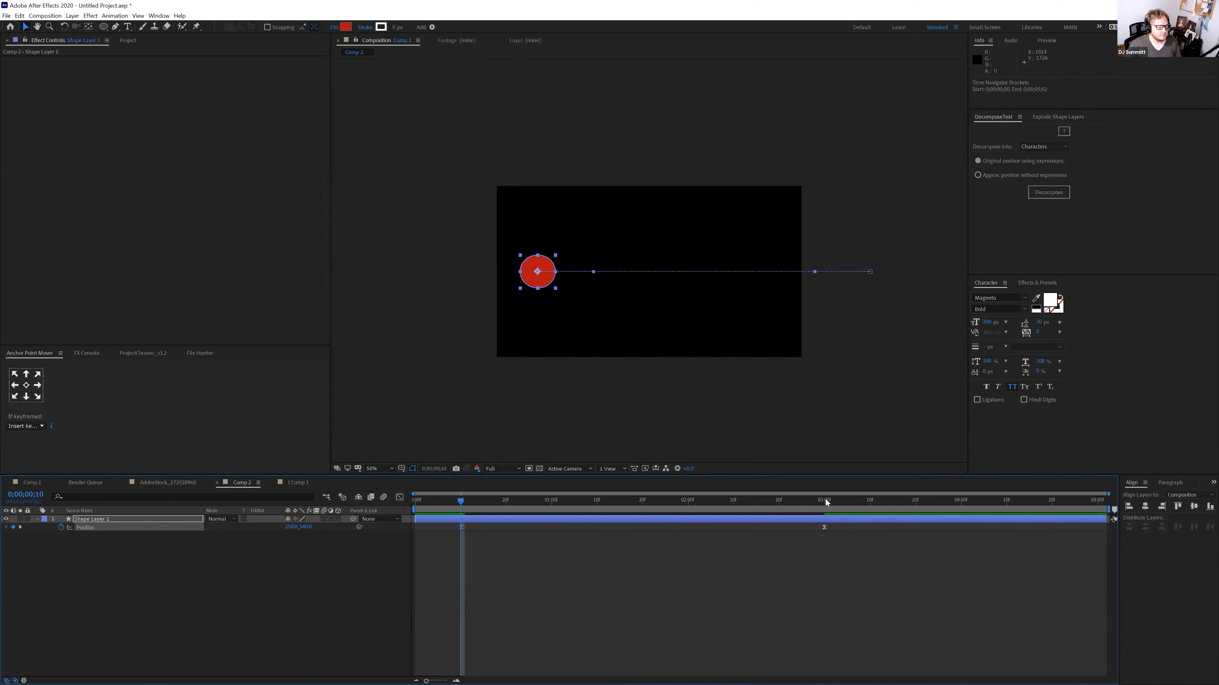
{"action": "left_click", "coordinate": [823, 501]}
{"action": "left_click_drag", "start_coordinate": [874, 282], "coordinate": [754, 283]}
{"action": "left_click", "coordinate": [447, 499]}
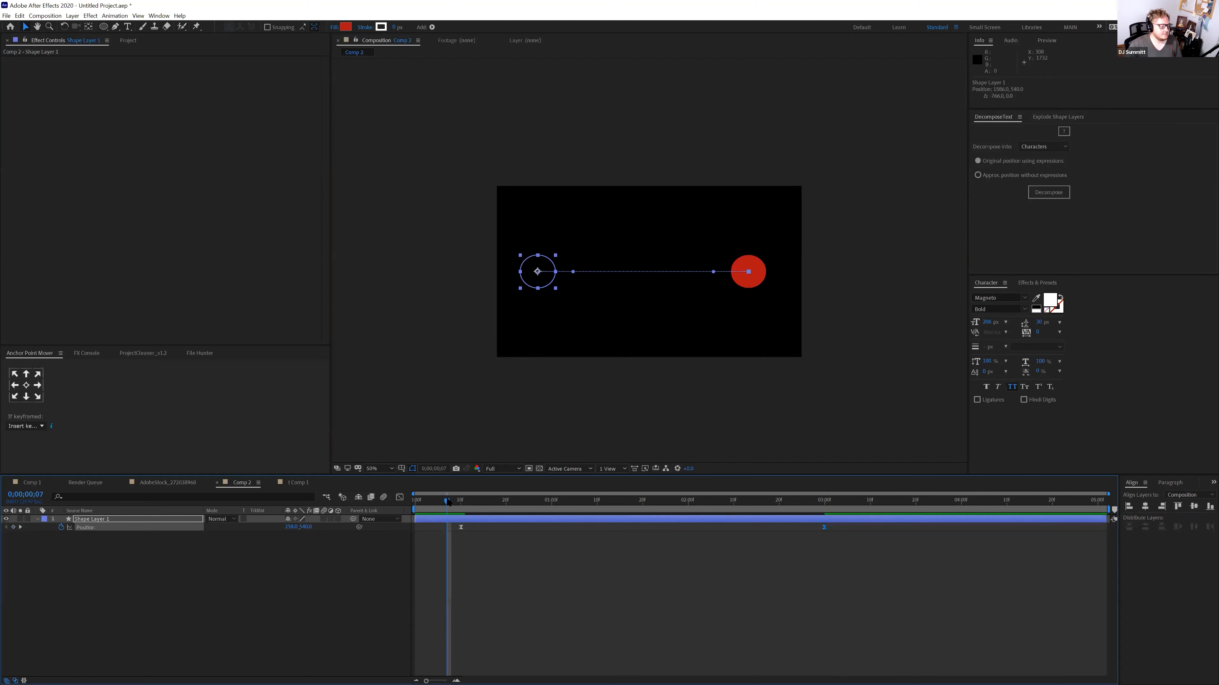
{"action": "key", "text": "space"}
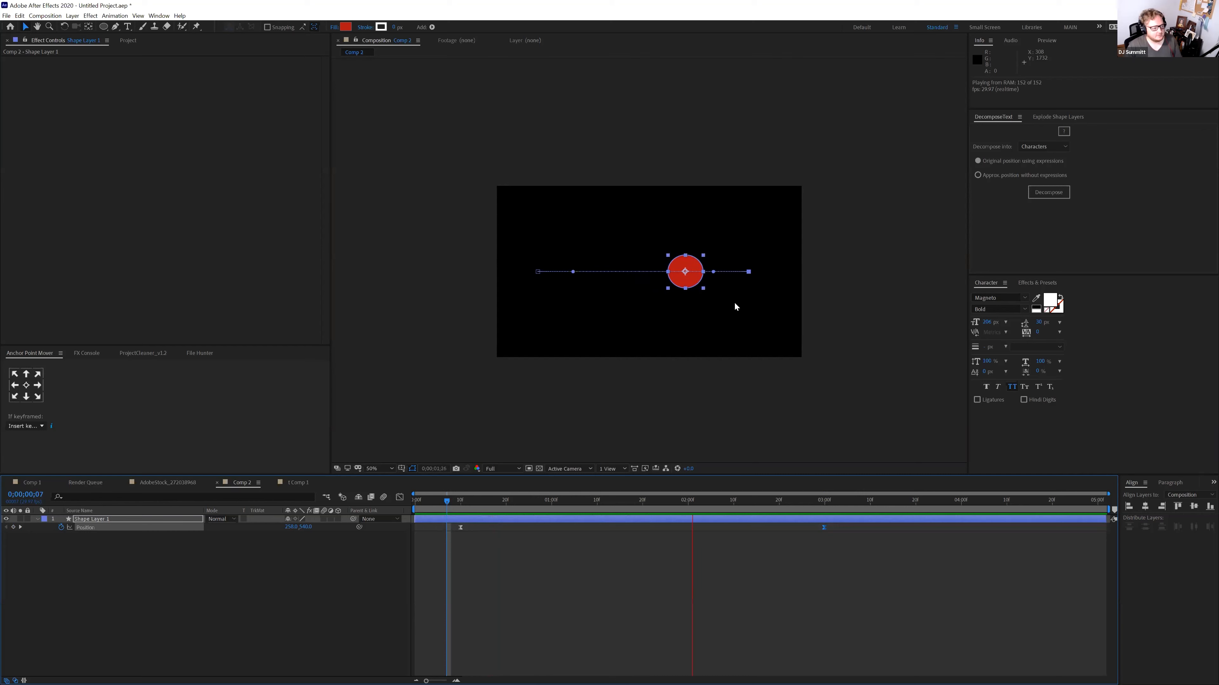
{"action": "key", "text": "space"}
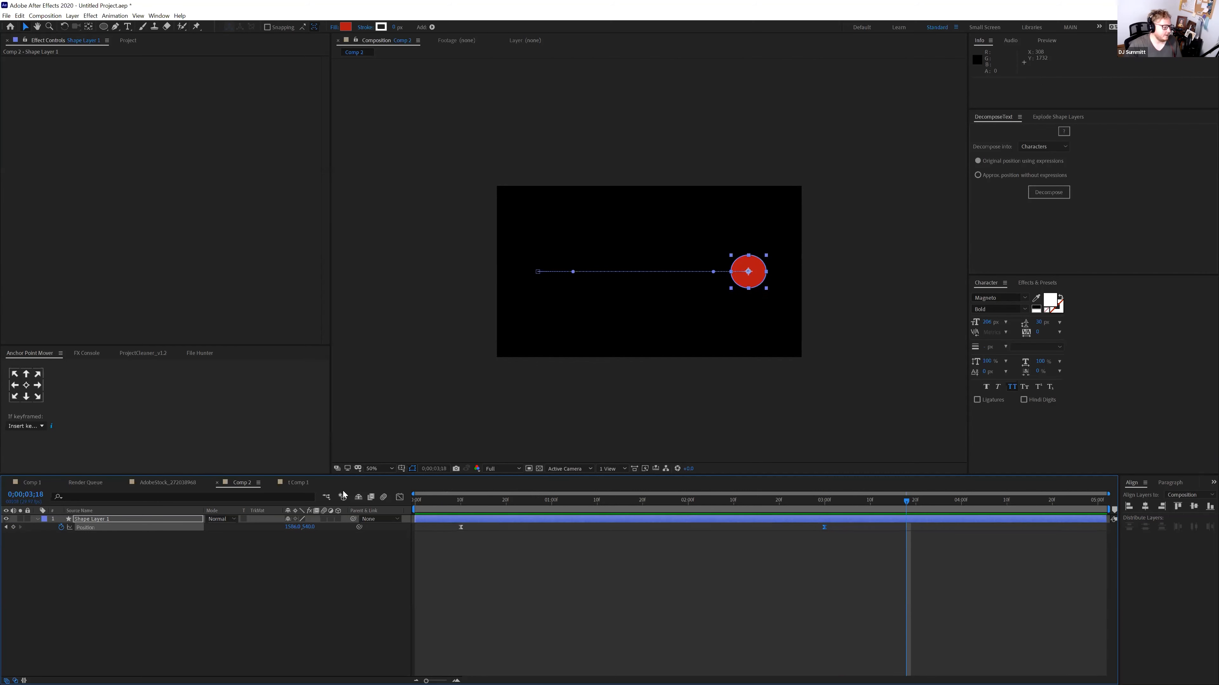
{"action": "left_click", "coordinate": [400, 498]}
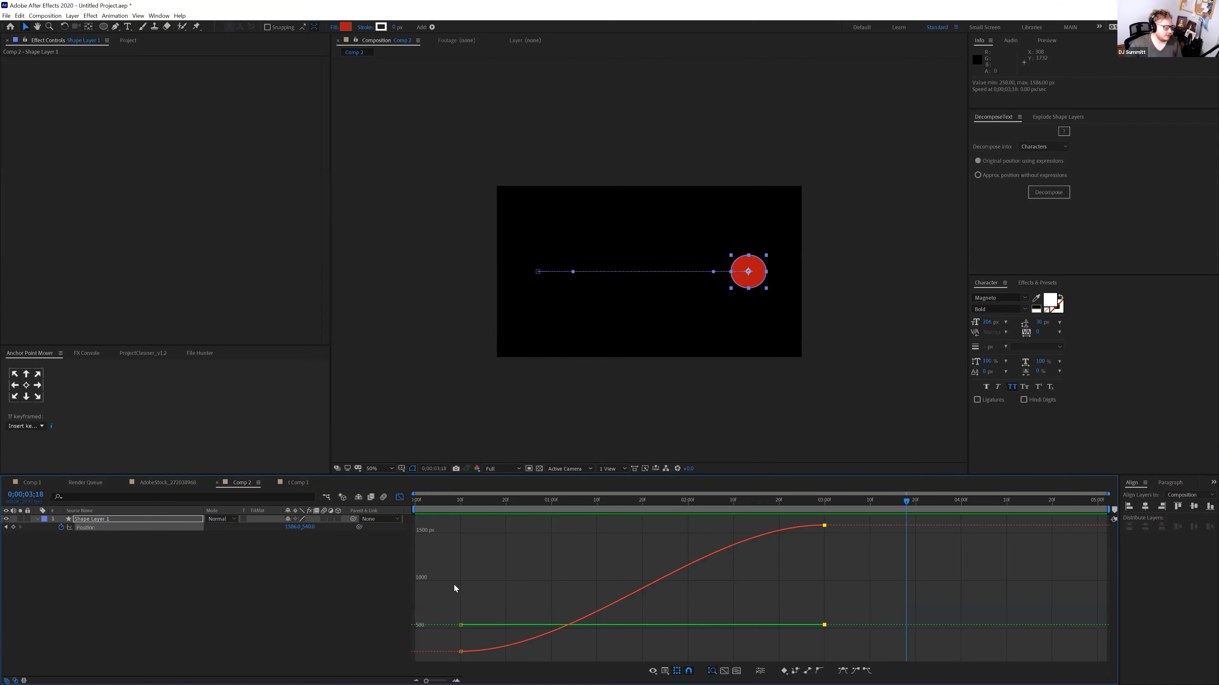
Separate Position into X and Y dimensions and delete the Y Position keyframes
{"action": "right_click", "coordinate": [176, 529]}
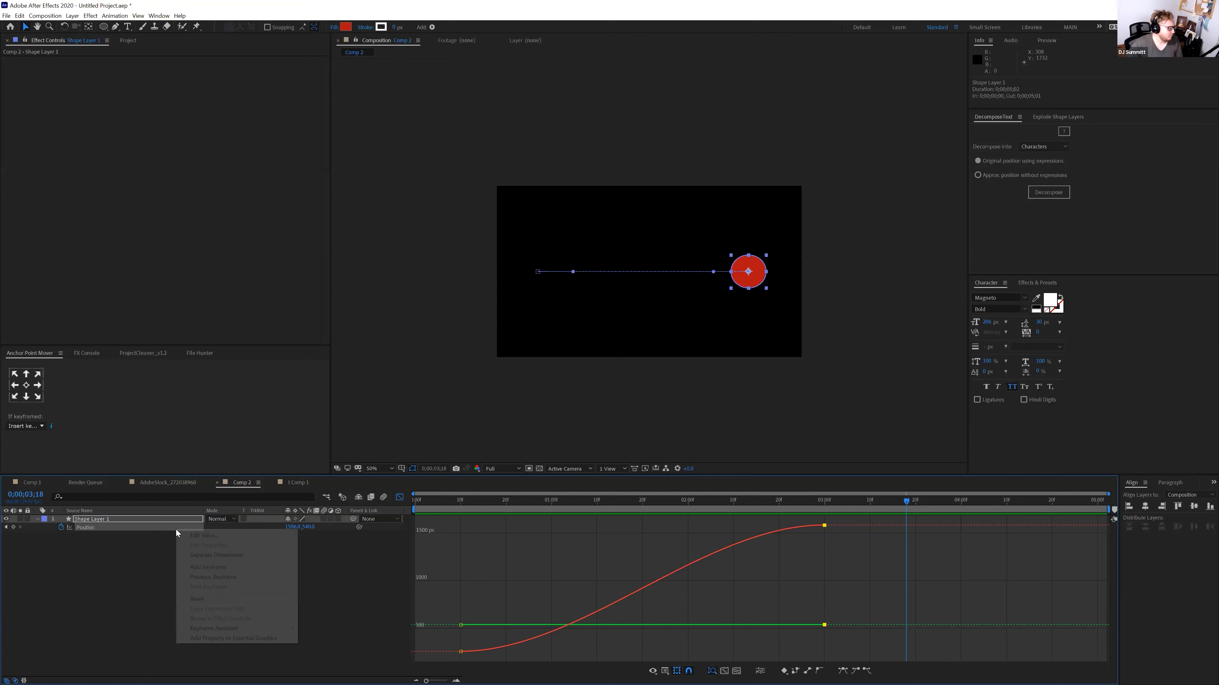
{"action": "left_click", "coordinate": [194, 555]}
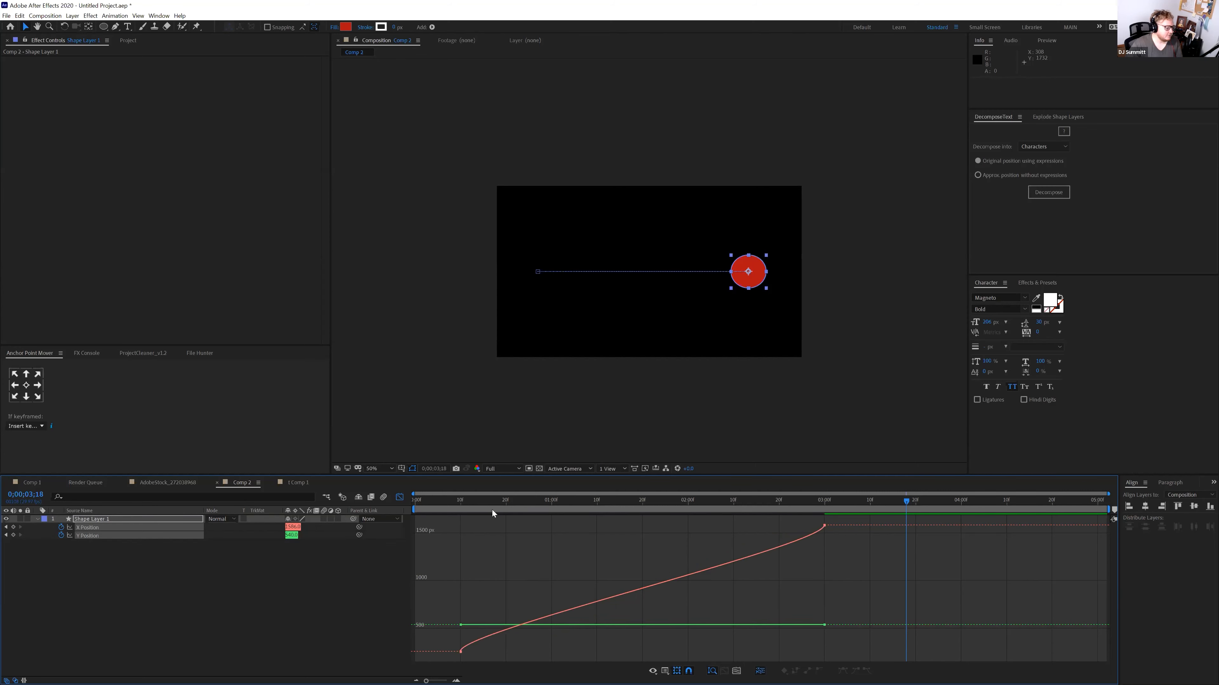
{"action": "left_click", "coordinate": [115, 542]}
{"action": "left_click", "coordinate": [99, 528]}
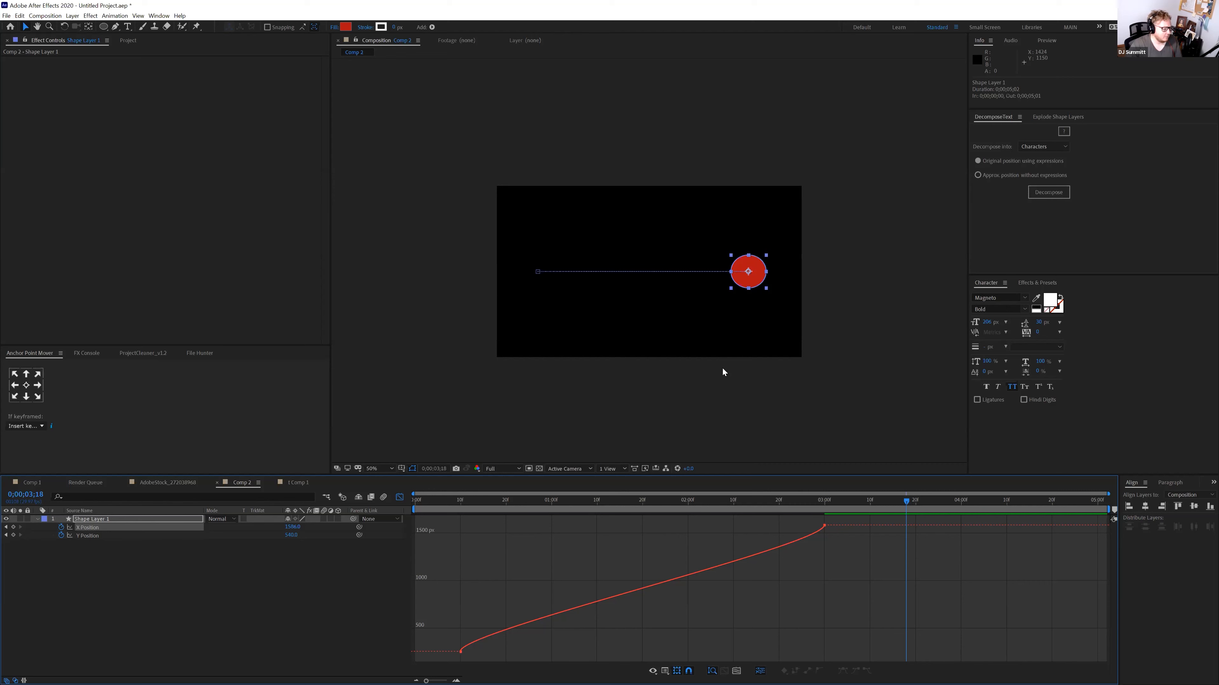
{"action": "left_click", "coordinate": [110, 536]}
{"action": "left_click_drag", "start_coordinate": [452, 602], "coordinate": [434, 604]}
{"action": "key", "text": "Delete"}
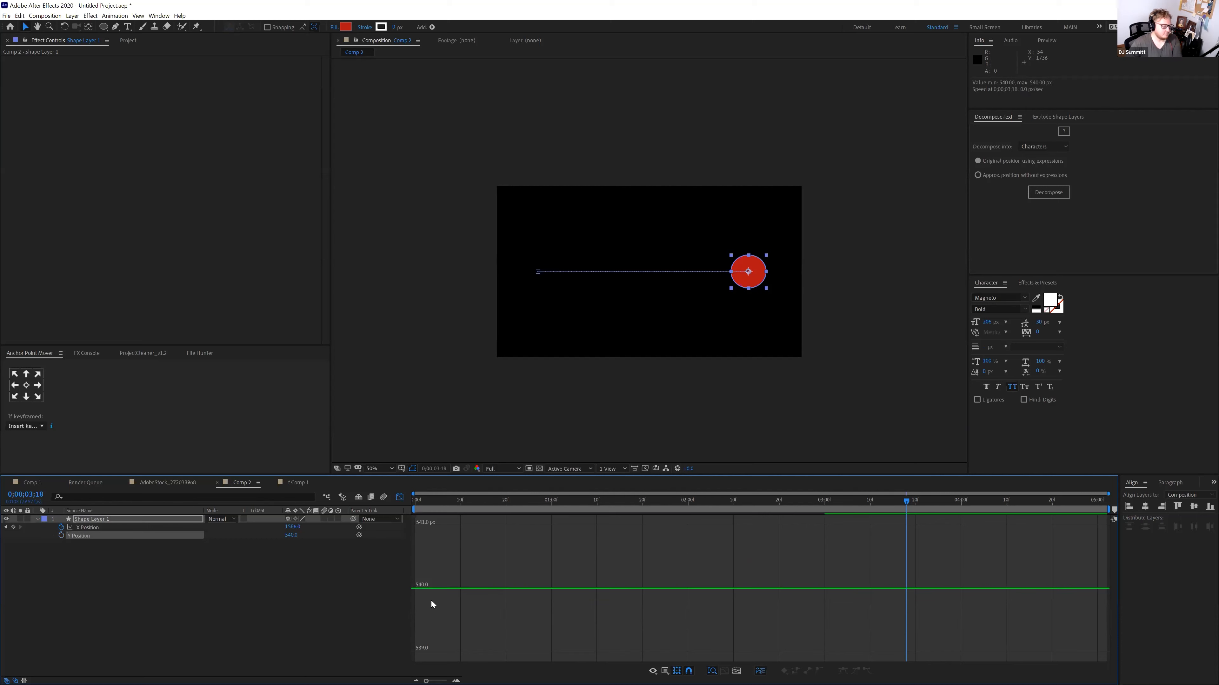
Convert both X Position keyframes to linear and preview from frame 10
{"action": "left_click", "coordinate": [171, 528]}
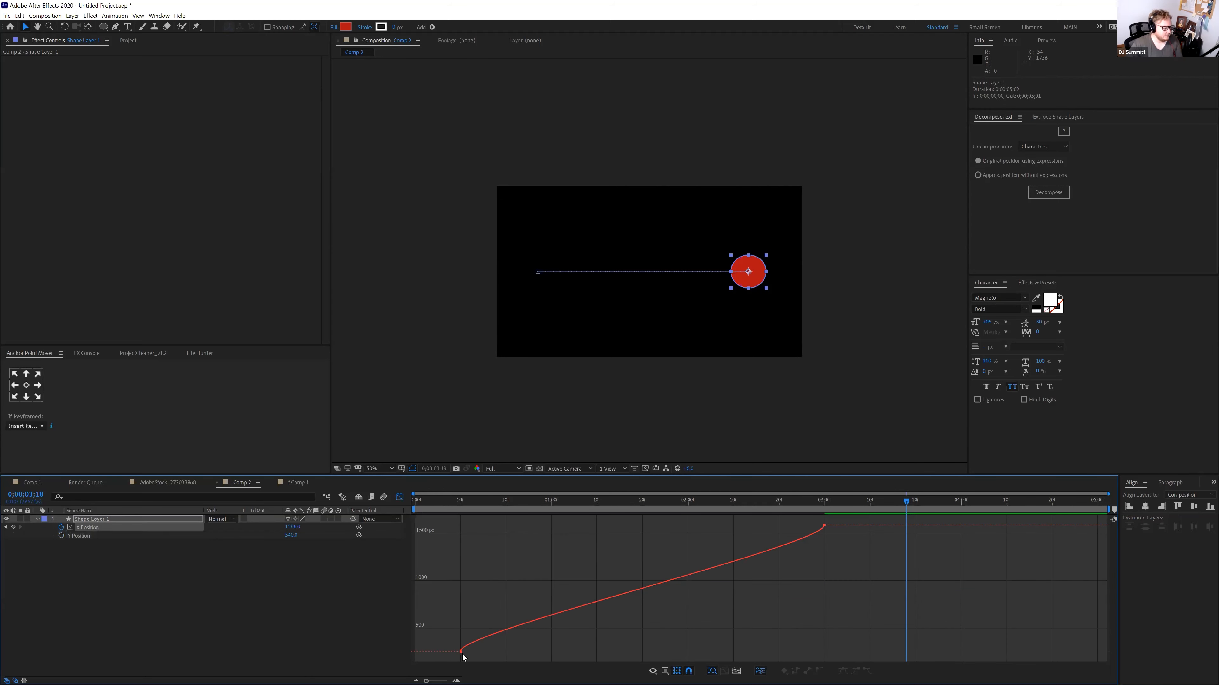
{"action": "left_click_drag", "start_coordinate": [842, 519], "coordinate": [446, 668]}
{"action": "left_click", "coordinate": [819, 672]}
{"action": "left_click", "coordinate": [460, 504]}
{"action": "key", "text": "space"}
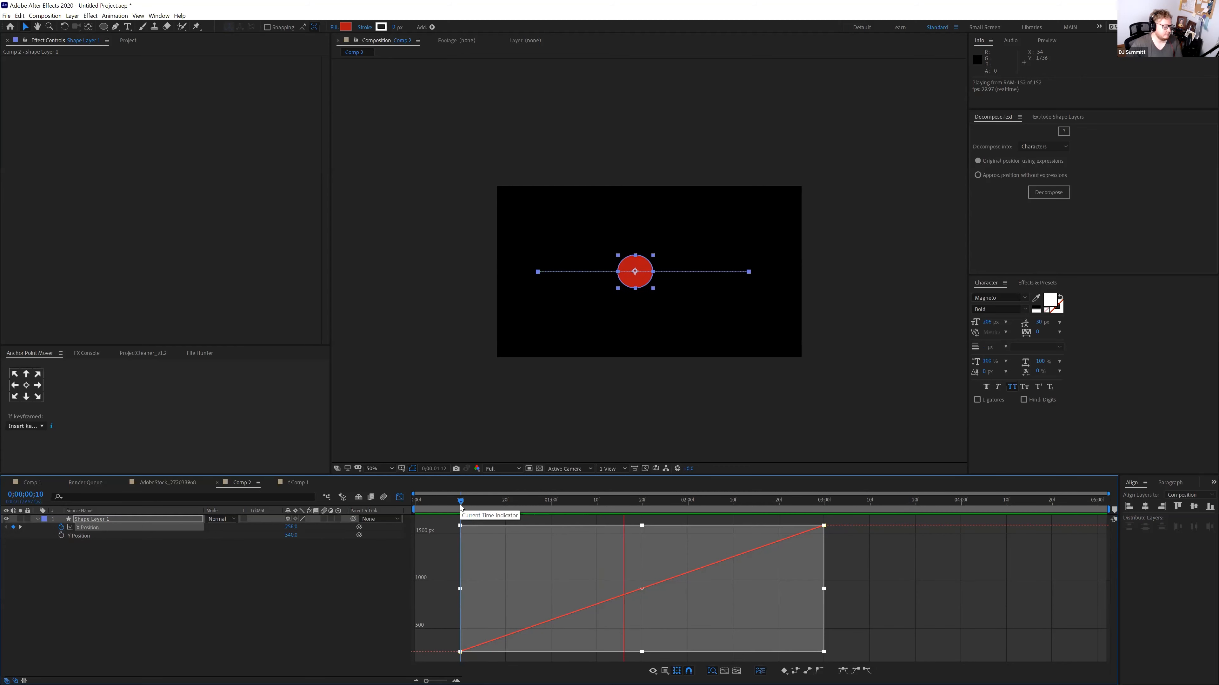
Re-ease the X Position keyframes and pull the first handle up so the curve starts steep
{"action": "key", "text": "space"}
{"action": "left_click_drag", "start_coordinate": [834, 521], "coordinate": [459, 660]}
{"action": "key", "text": "F9"}
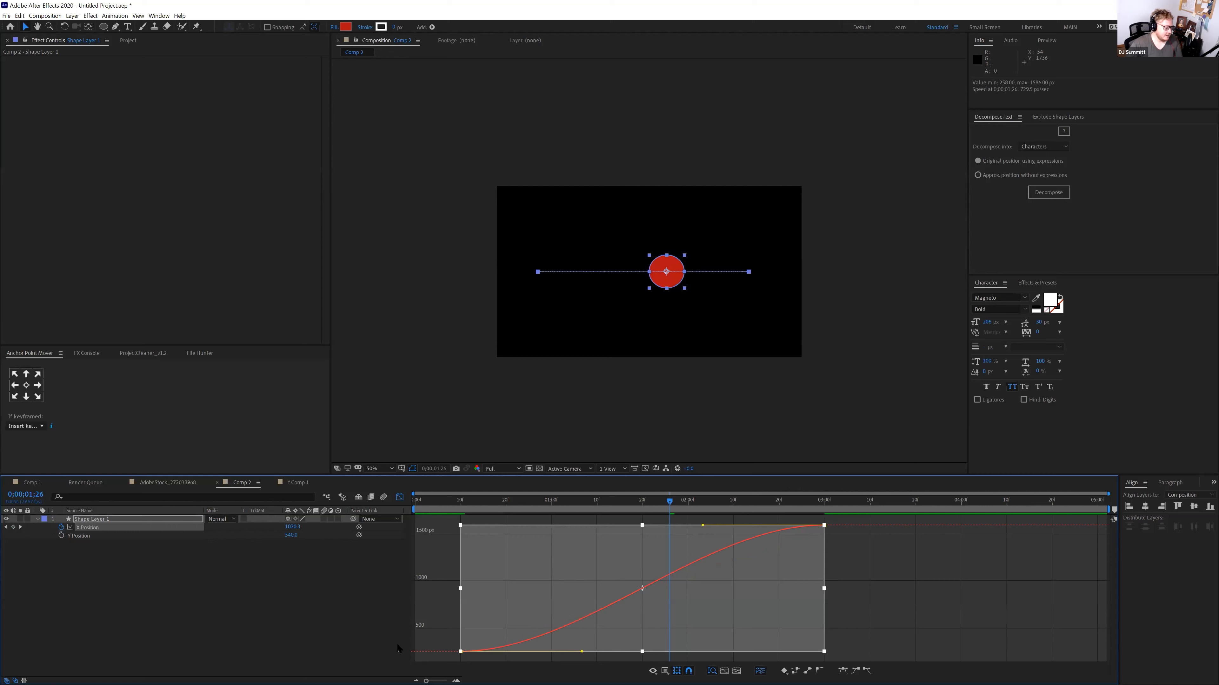
{"action": "left_click", "coordinate": [477, 656]}
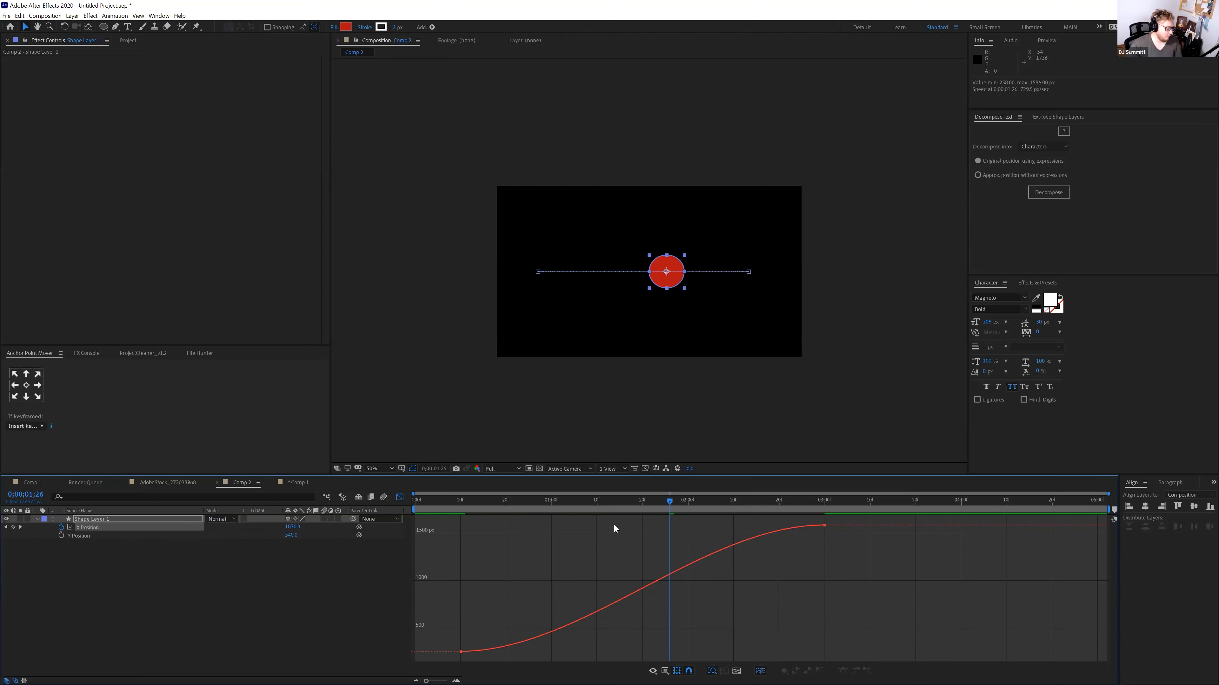
{"action": "left_click_drag", "start_coordinate": [463, 504], "coordinate": [824, 517]}
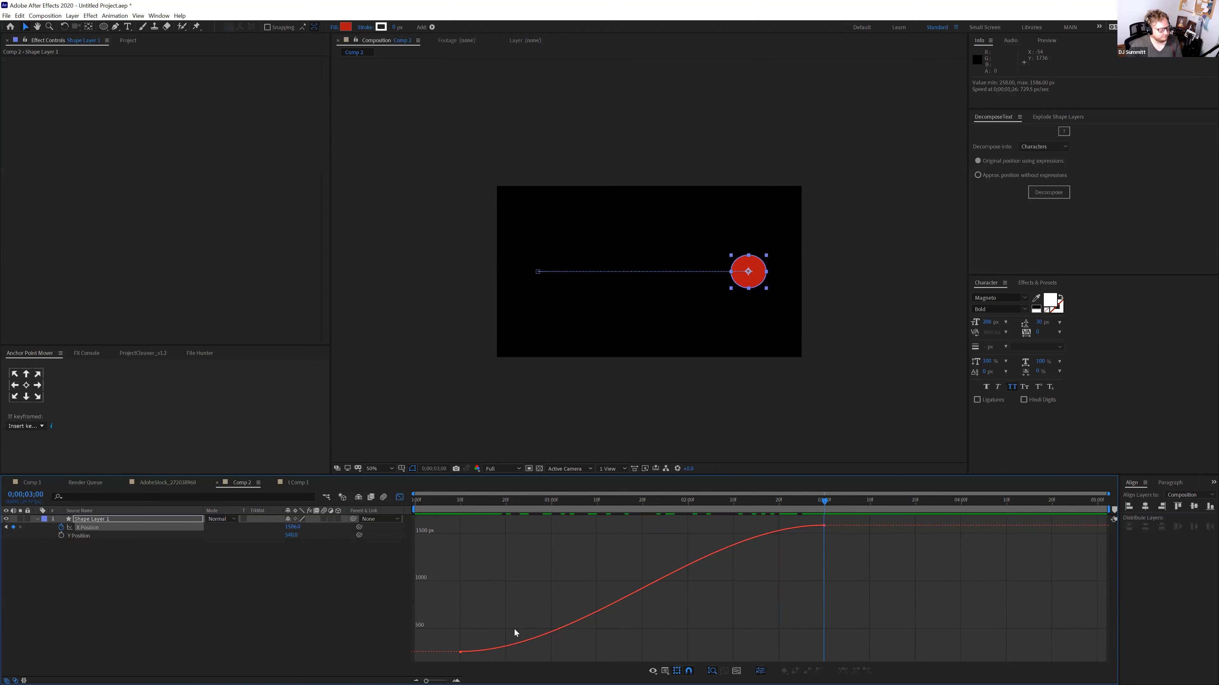
{"action": "left_click", "coordinate": [461, 652]}
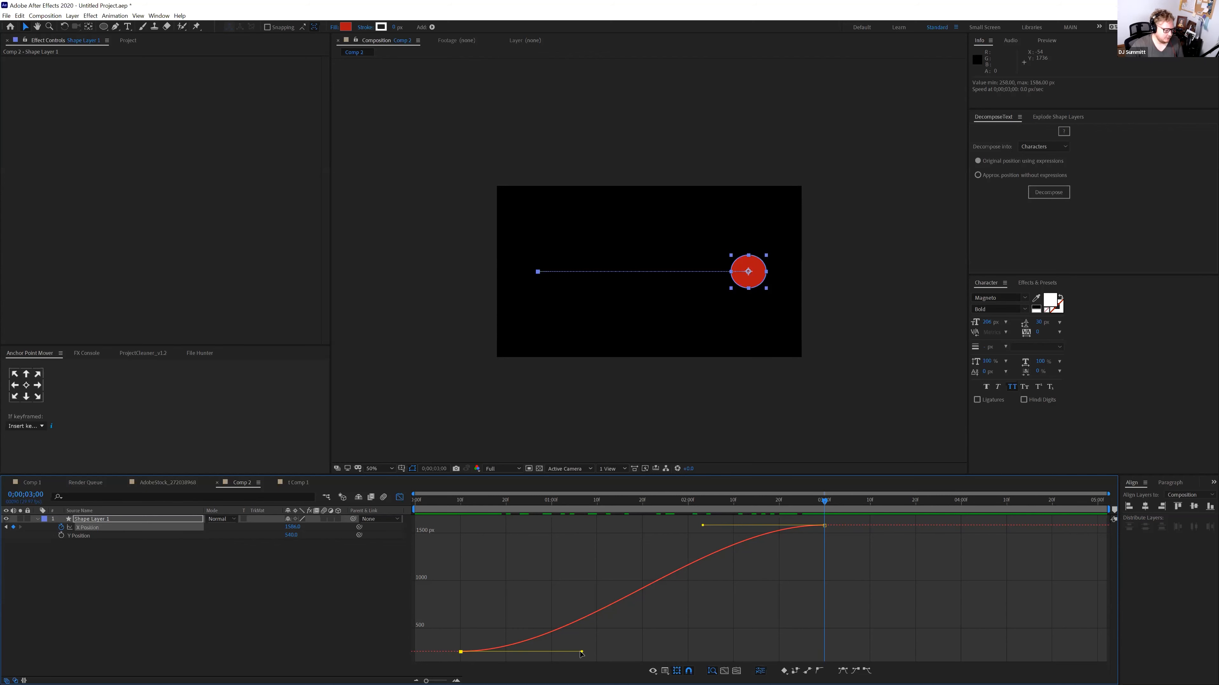
{"action": "left_click_drag", "start_coordinate": [582, 653], "coordinate": [466, 541]}
Drag the speed handle so the circle overshoots its end position, and preview it
{"action": "key", "text": "space"}
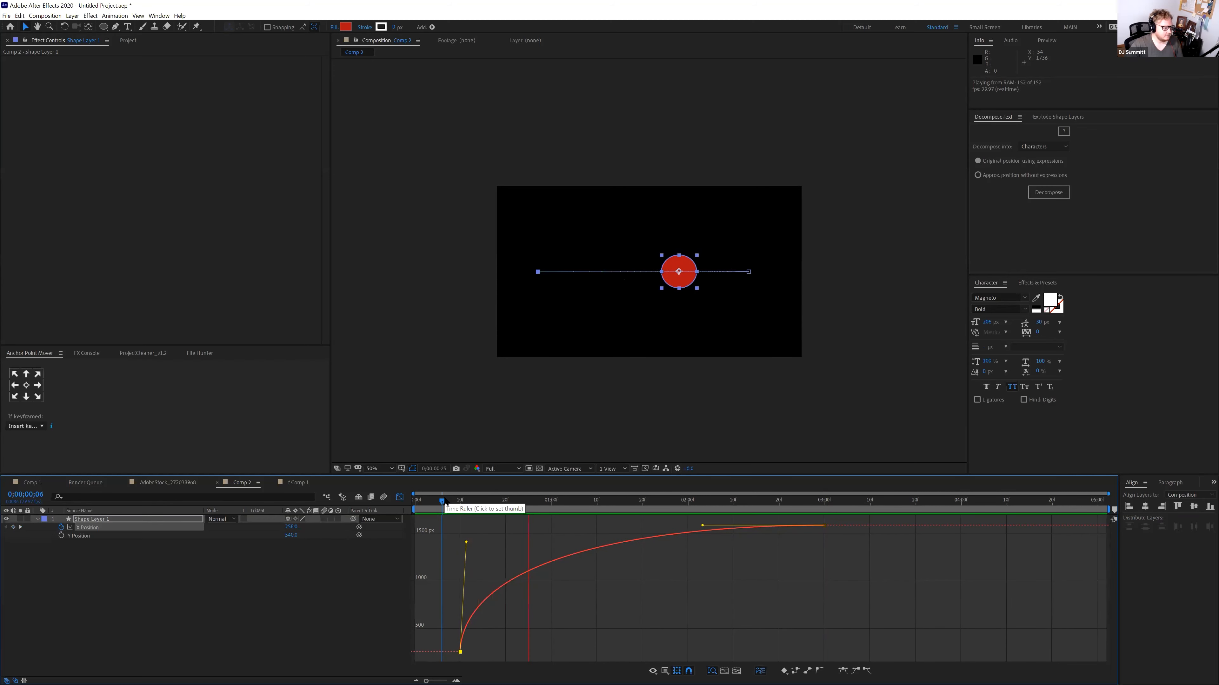
{"action": "left_click", "coordinate": [455, 498]}
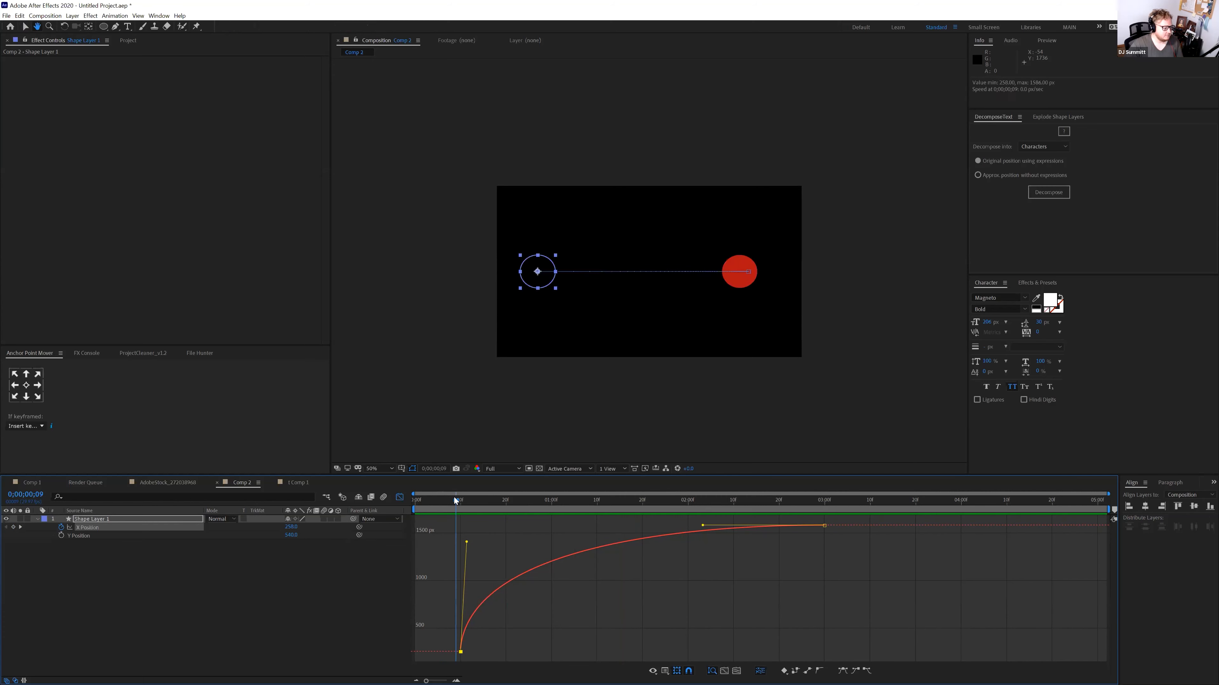
{"action": "key", "text": "space"}
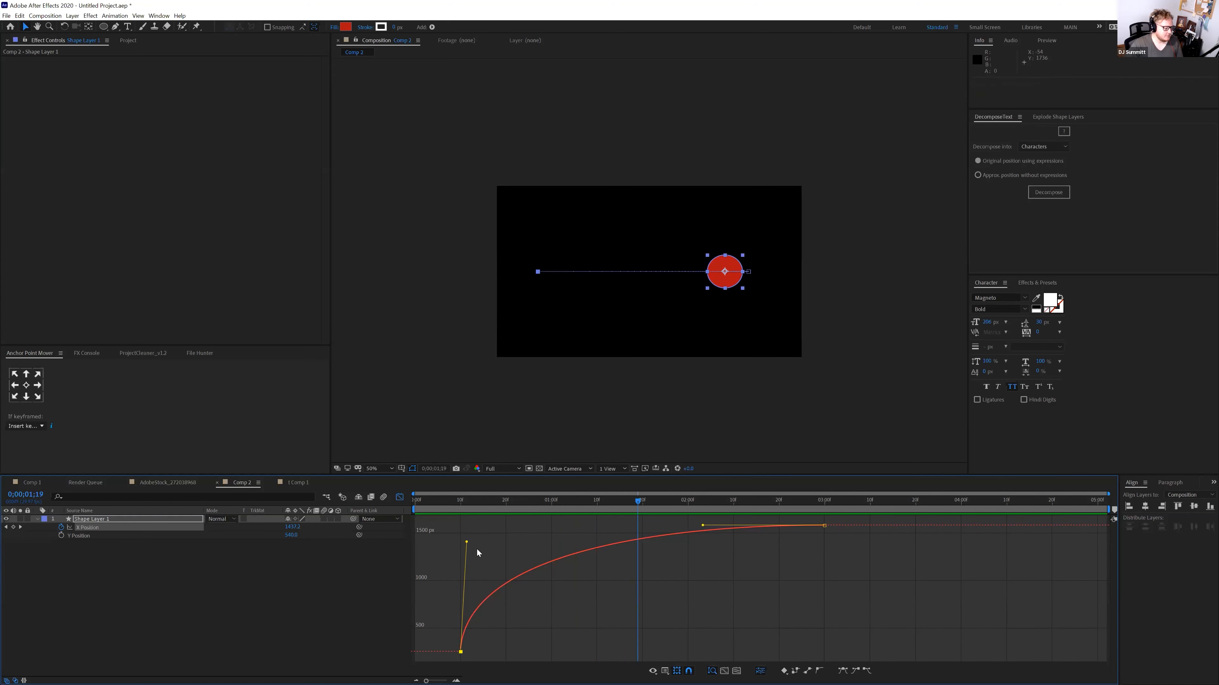
{"action": "mouse_move", "coordinate": [475, 514]}
{"action": "left_mouse_down"}
{"action": "mouse_move", "coordinate": [477, 501]}
{"action": "mouse_move", "coordinate": [506, 506]}
{"action": "mouse_move", "coordinate": [500, 528]}
{"action": "mouse_move", "coordinate": [482, 525]}
{"action": "left_mouse_up"}
{"action": "left_click", "coordinate": [438, 507]}
{"action": "key", "text": "space"}
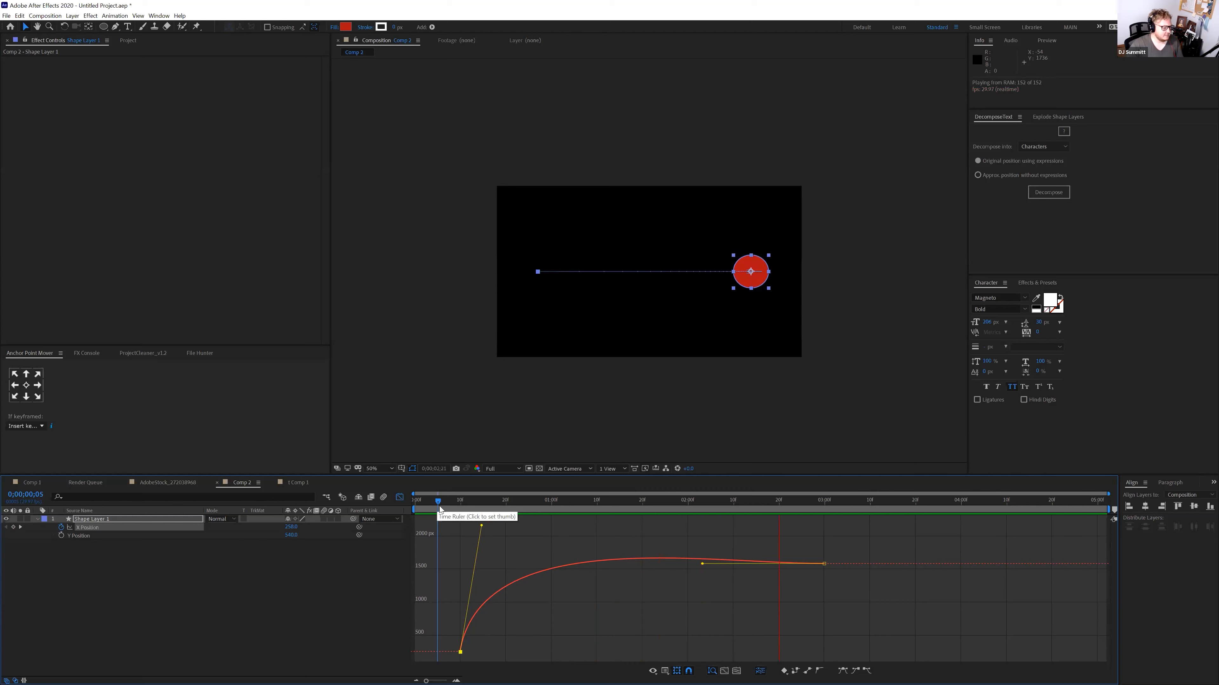
{"action": "key", "text": "space"}
Flatten both keyframes' Bezier handles to turn the X Position curve into an S-curve
{"action": "left_click_drag", "start_coordinate": [465, 505], "coordinate": [460, 531]}
{"action": "key", "text": "space"}
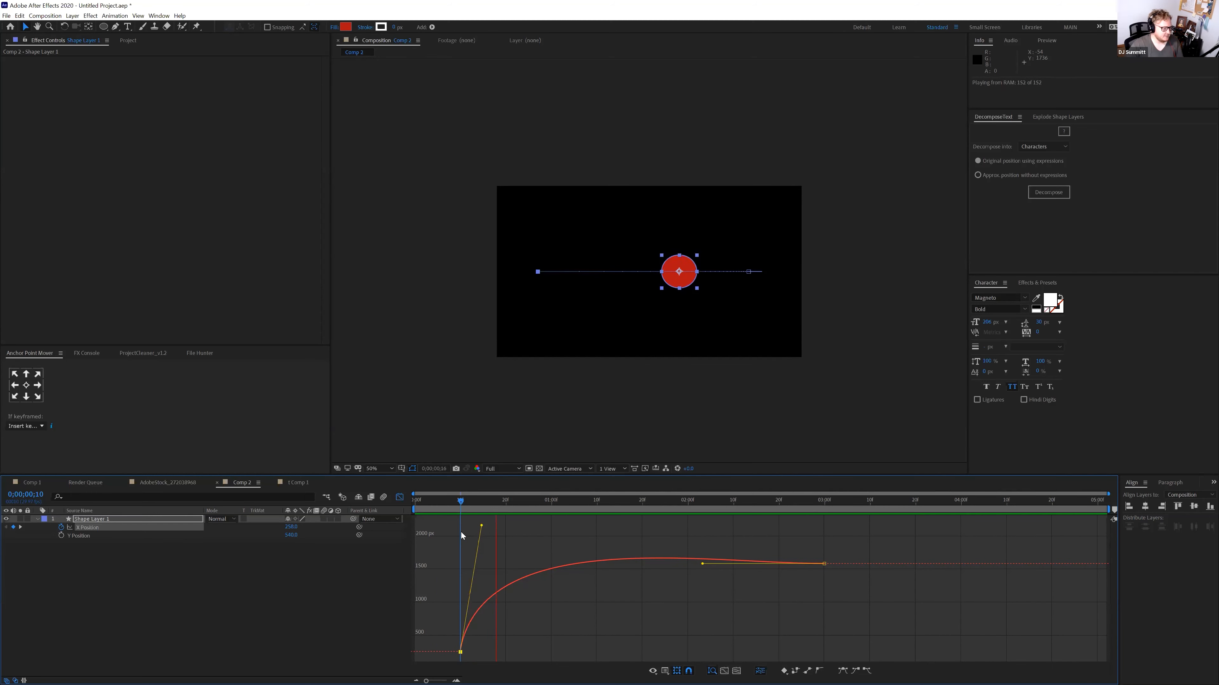
{"action": "key", "text": "space"}
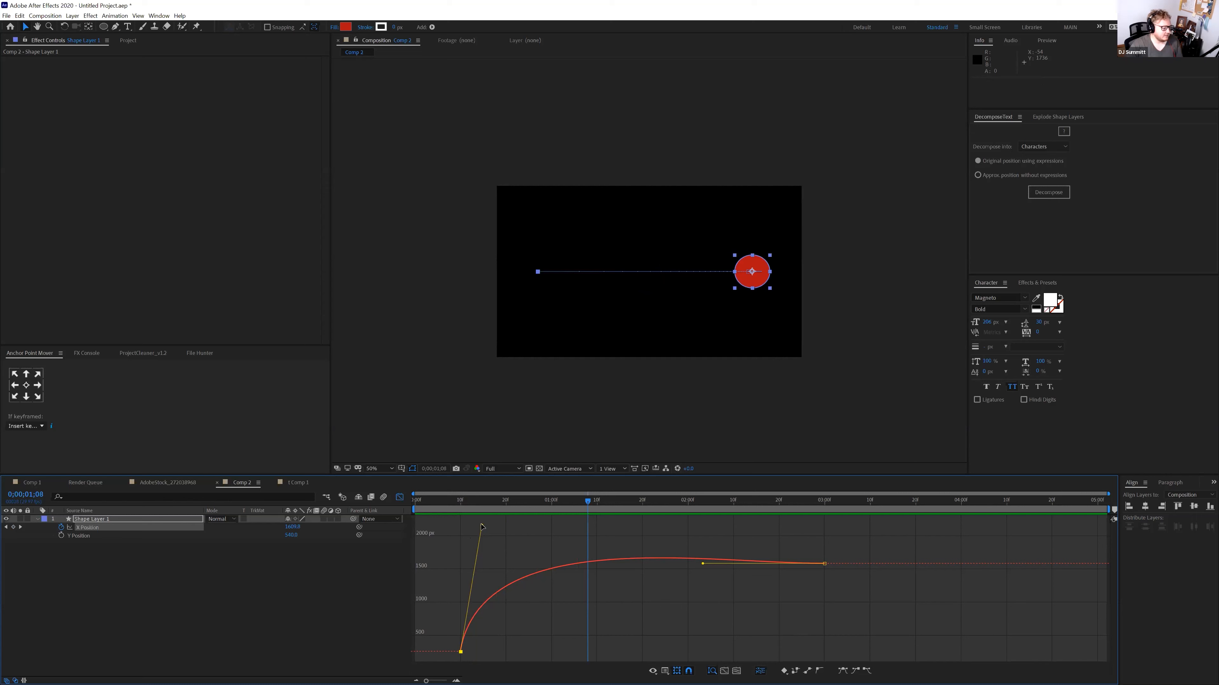
{"action": "left_click_drag", "start_coordinate": [482, 525], "coordinate": [701, 651]}
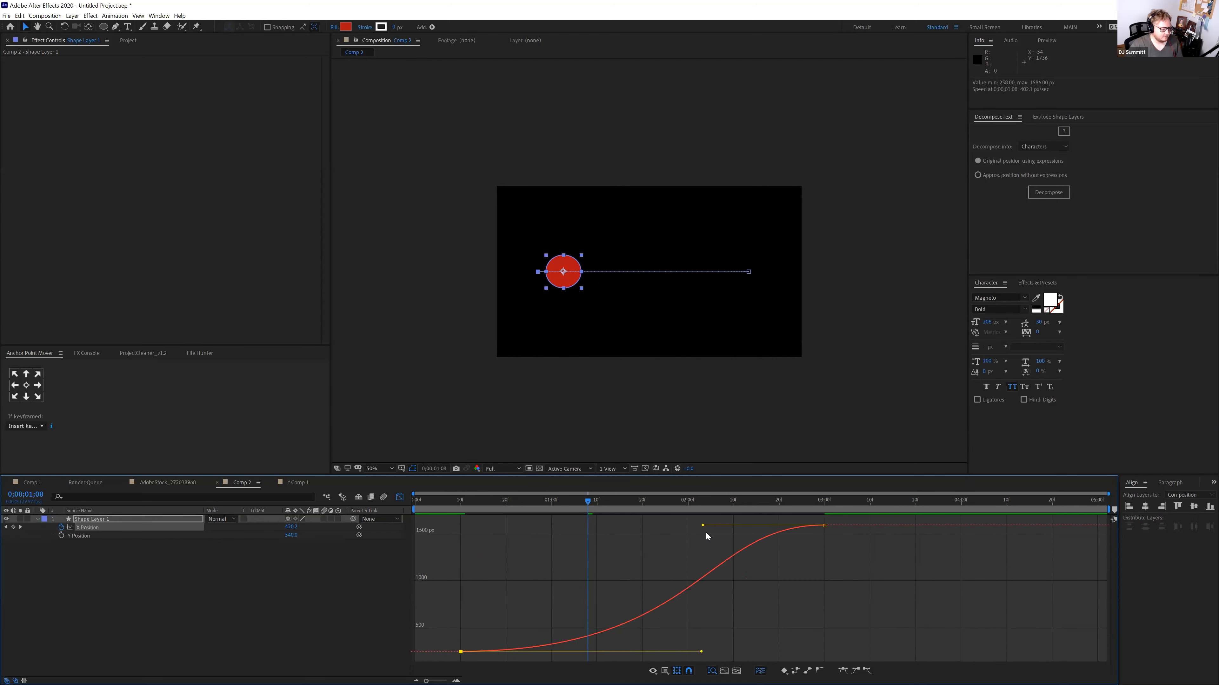
{"action": "left_click_drag", "start_coordinate": [702, 526], "coordinate": [805, 615]}
Drag the first handle flat to the right so the circle starts slowly and accelerates late
{"action": "left_click", "coordinate": [451, 501]}
{"action": "key", "text": "space"}
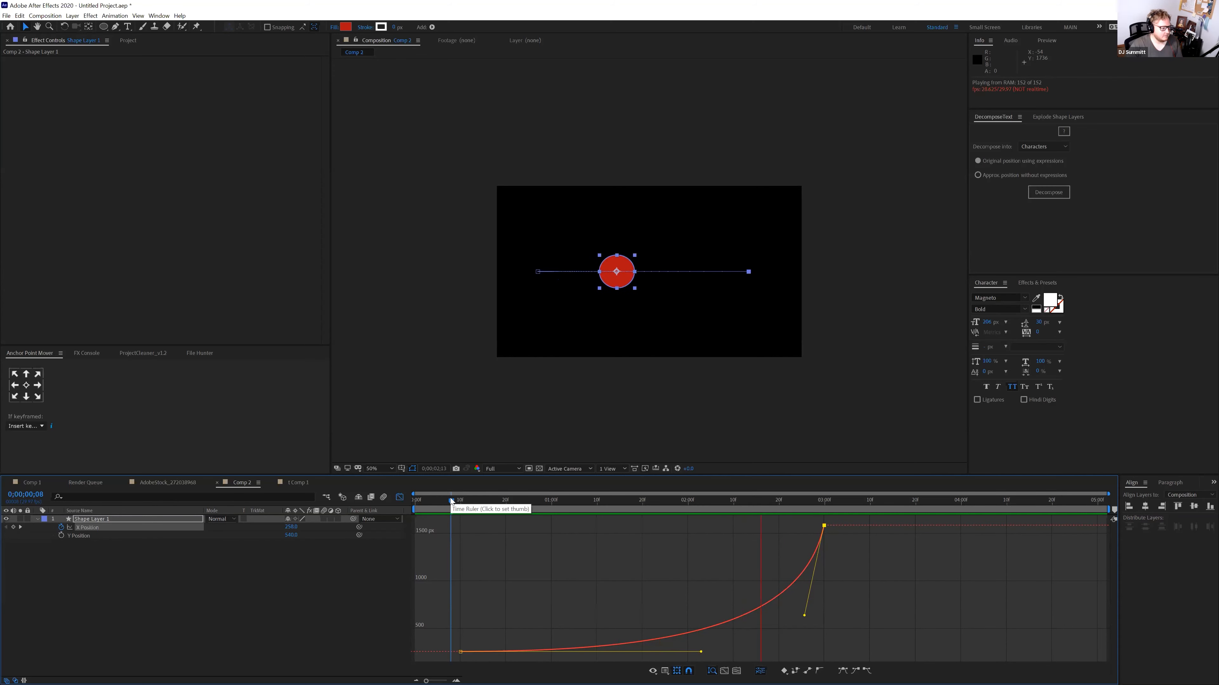
{"action": "key", "text": "space"}
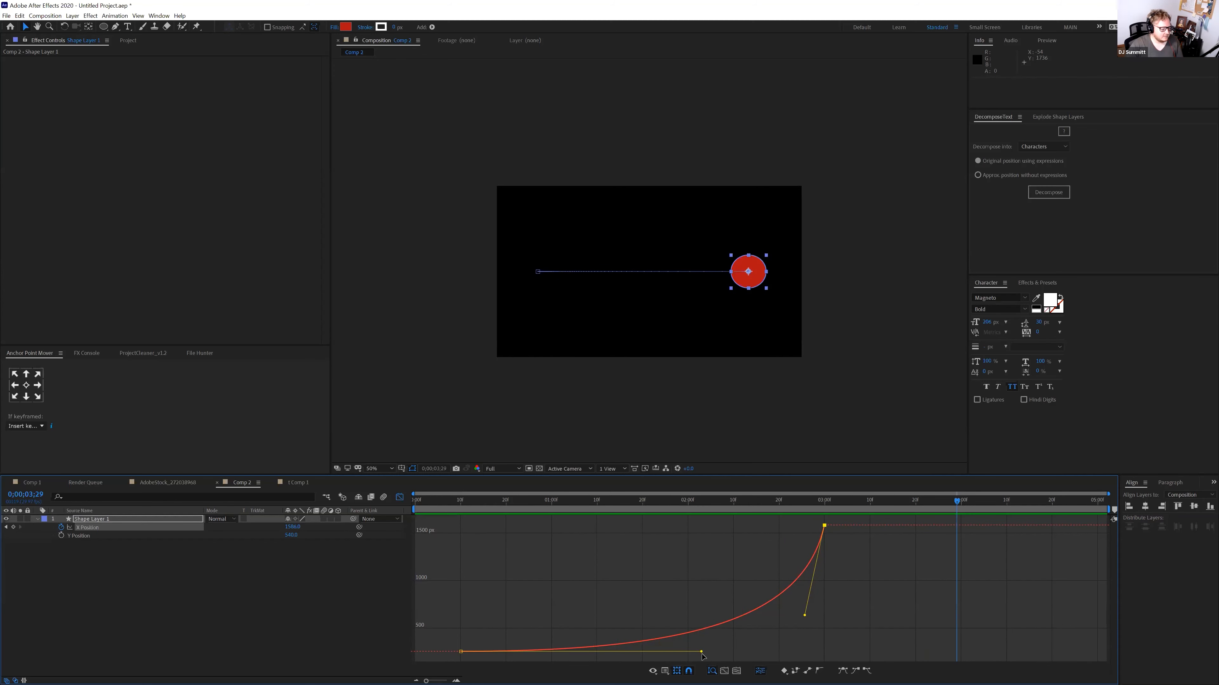
{"action": "left_click_drag", "start_coordinate": [701, 652], "coordinate": [818, 635]}
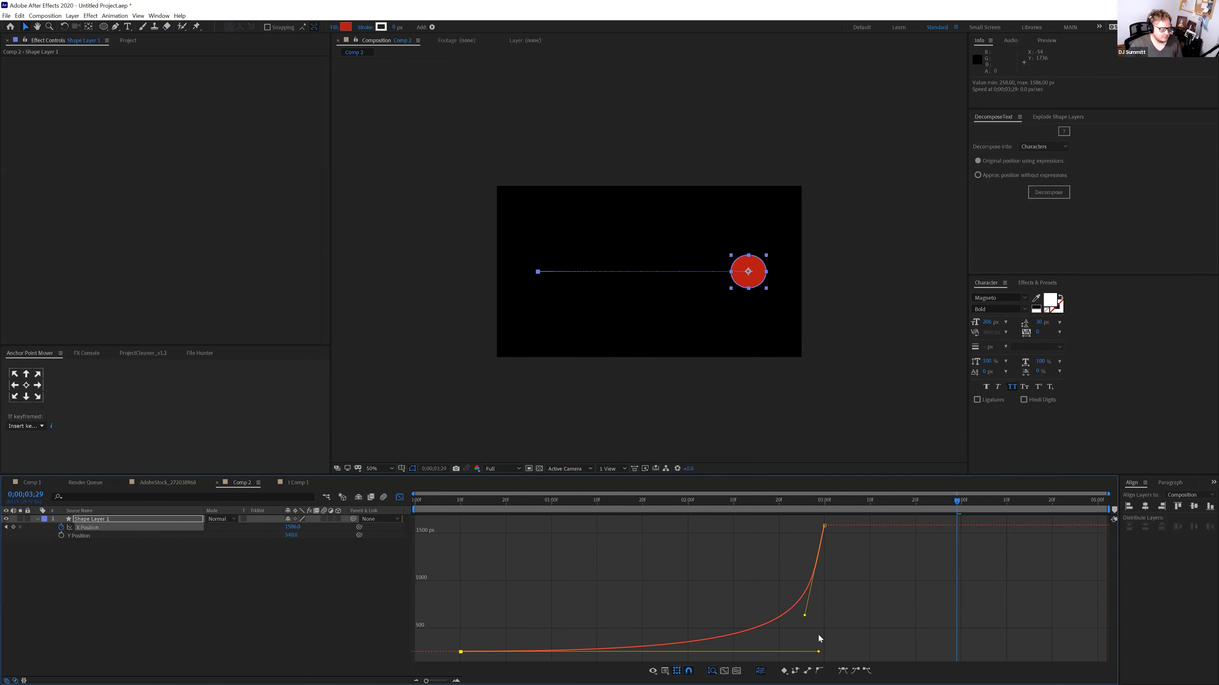
{"action": "left_click", "coordinate": [568, 503]}
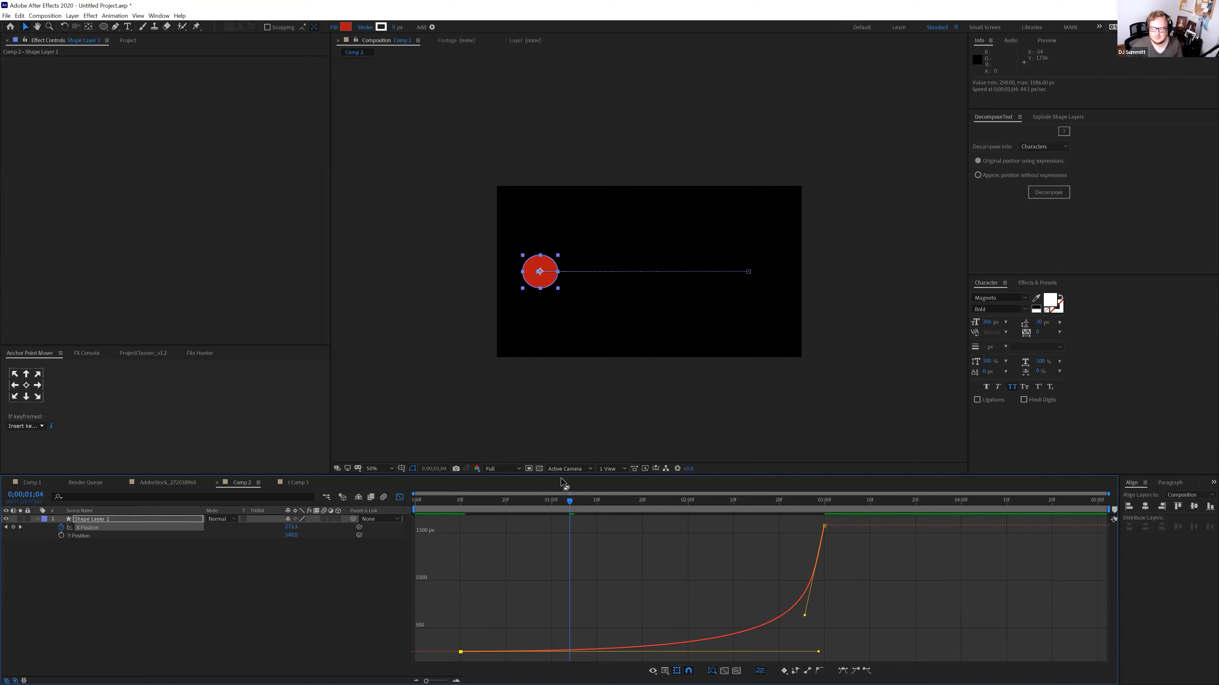
{"action": "left_click", "coordinate": [529, 502]}
{"action": "key", "text": "space"}
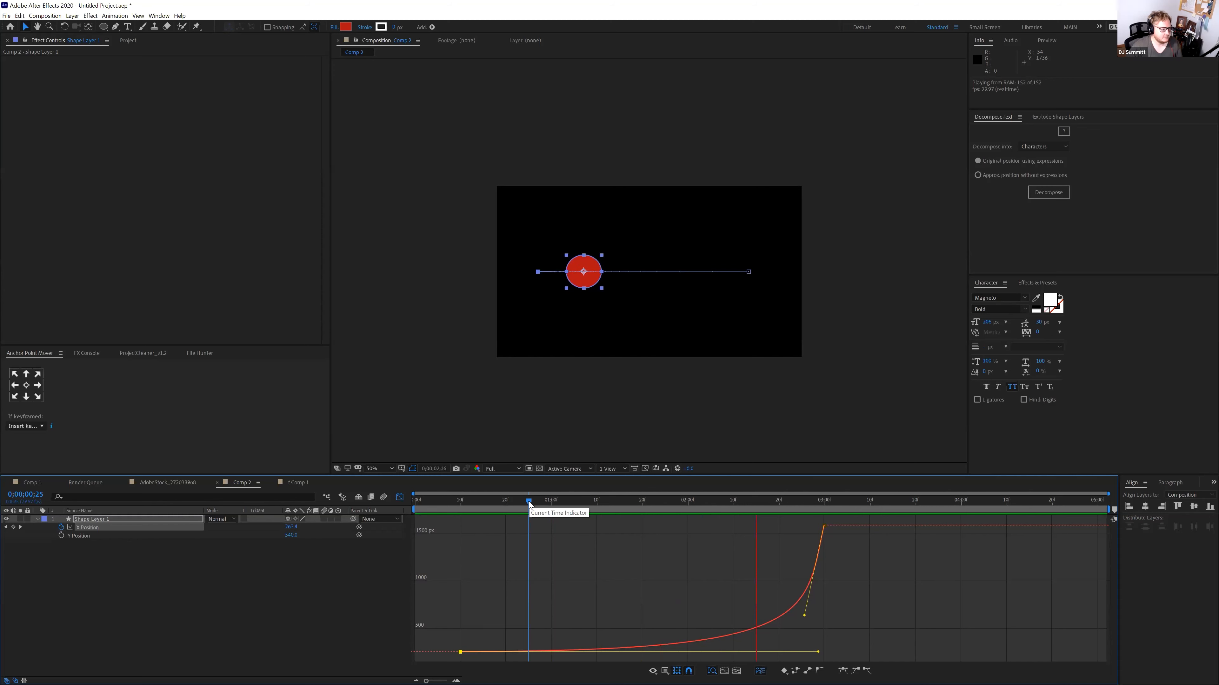
{"action": "key", "text": "space"}
Move the end X Position keyframe to about 4:08 and lengthen the slow start
{"action": "left_click", "coordinate": [825, 526]}
{"action": "left_click_drag", "start_coordinate": [825, 527], "coordinate": [998, 526]}
{"action": "left_click_drag", "start_coordinate": [989, 648], "coordinate": [835, 641]}
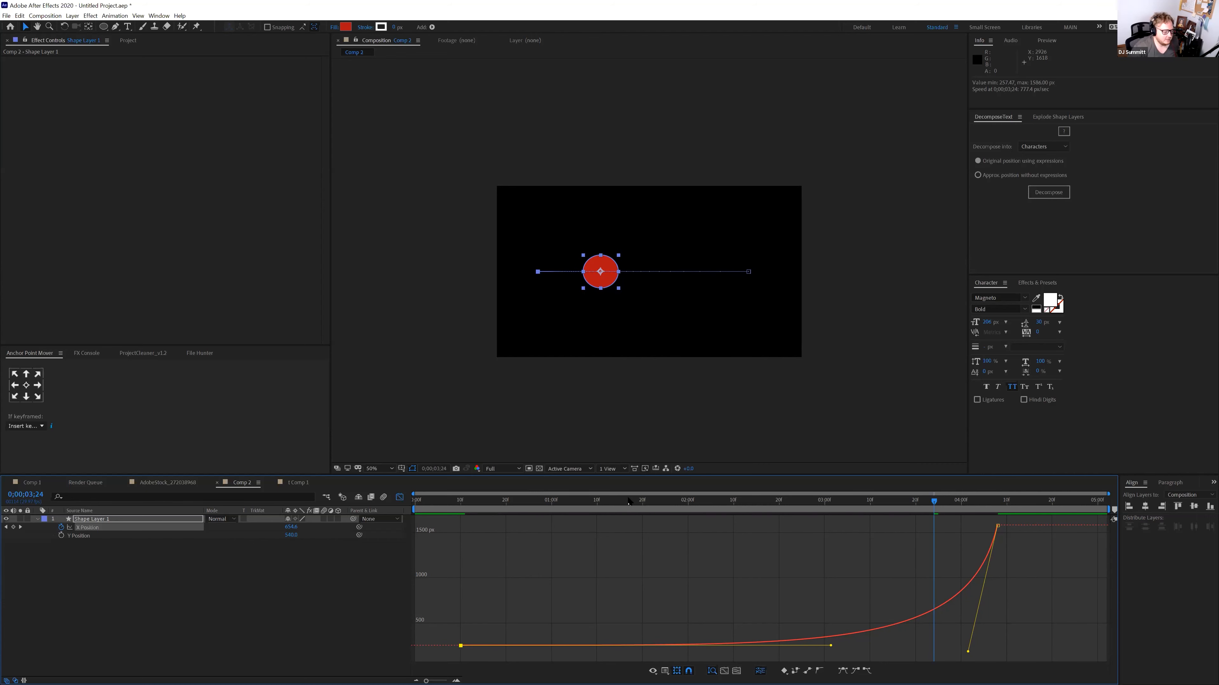
{"action": "left_click", "coordinate": [615, 508]}
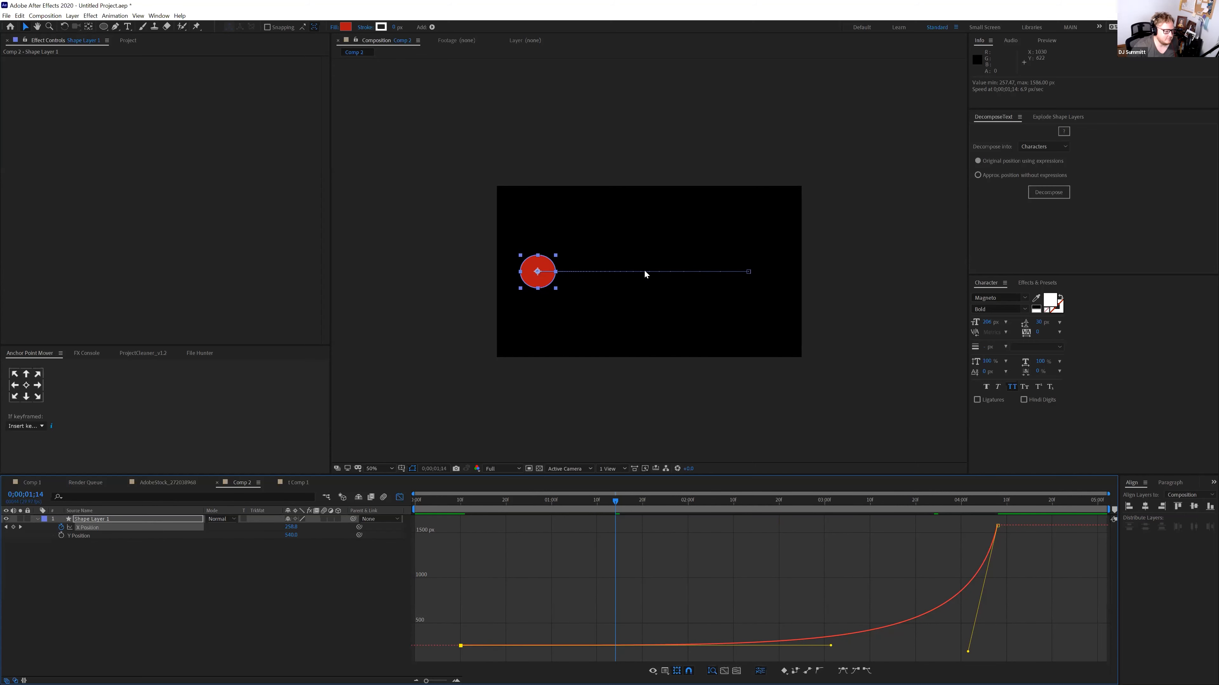
{"action": "key", "text": "slash"}
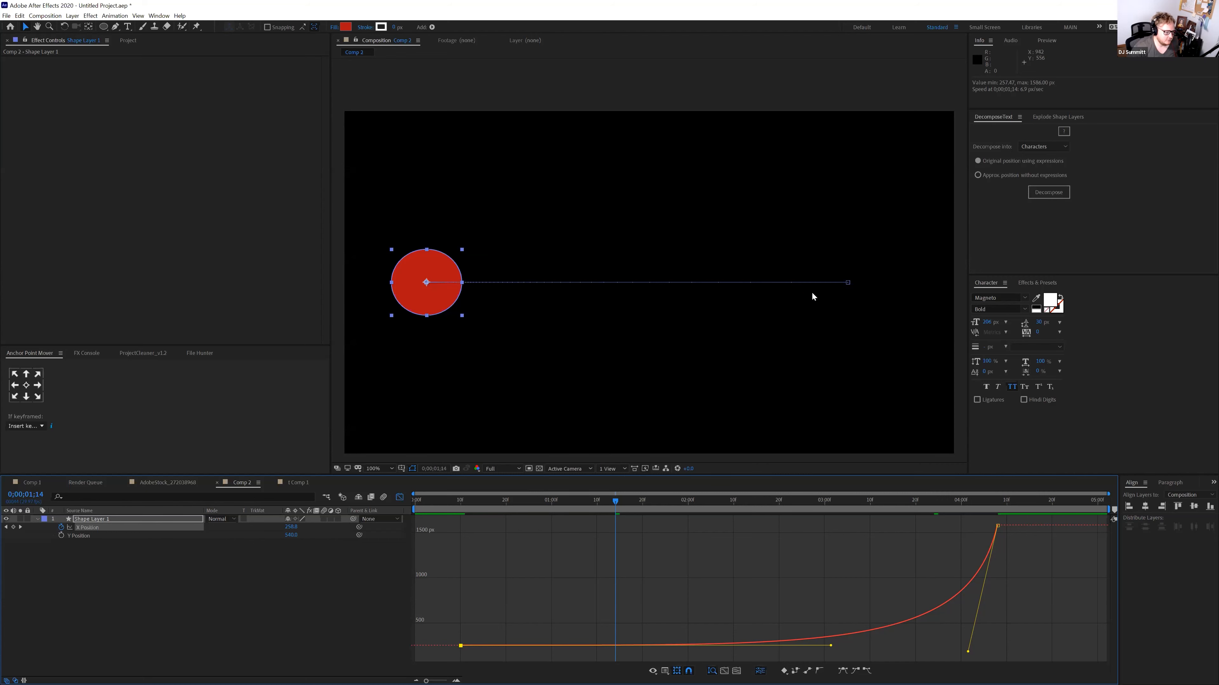
{"action": "key", "text": "space"}
{"action": "key", "text": "space"}
{"action": "scroll", "coordinate": [750, 280], "scroll_direction": "up", "scroll_amount": 2}
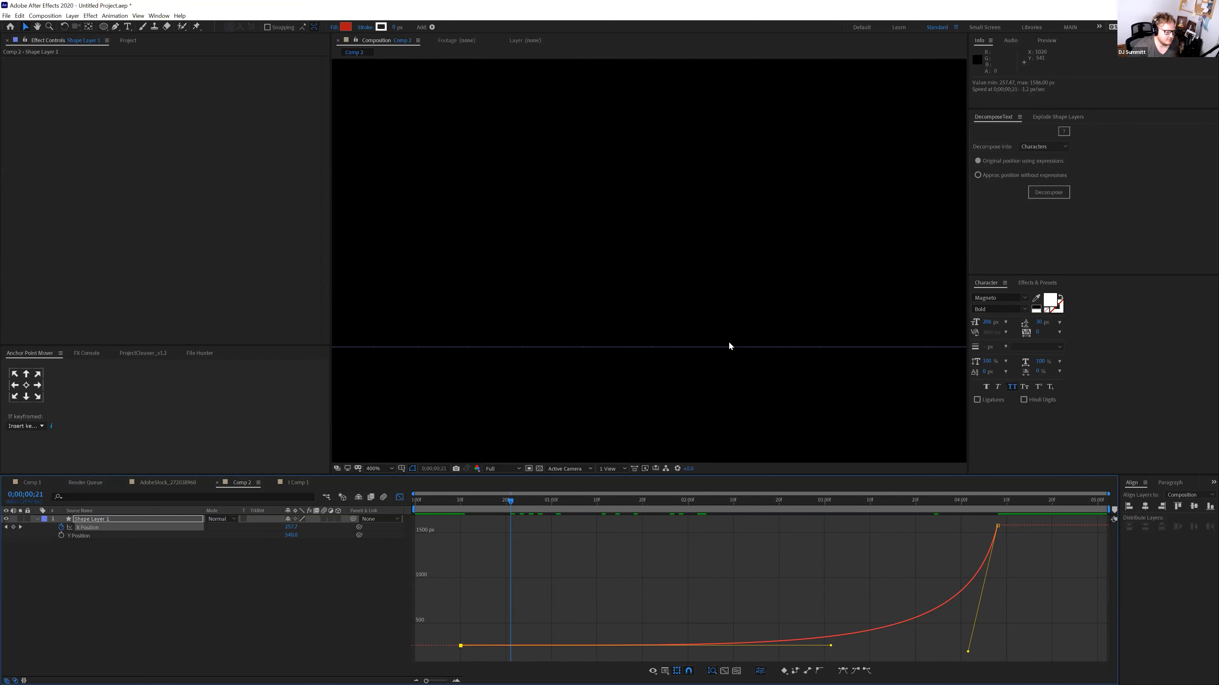
{"action": "scroll", "coordinate": [728, 345], "scroll_direction": "down", "scroll_amount": 5}
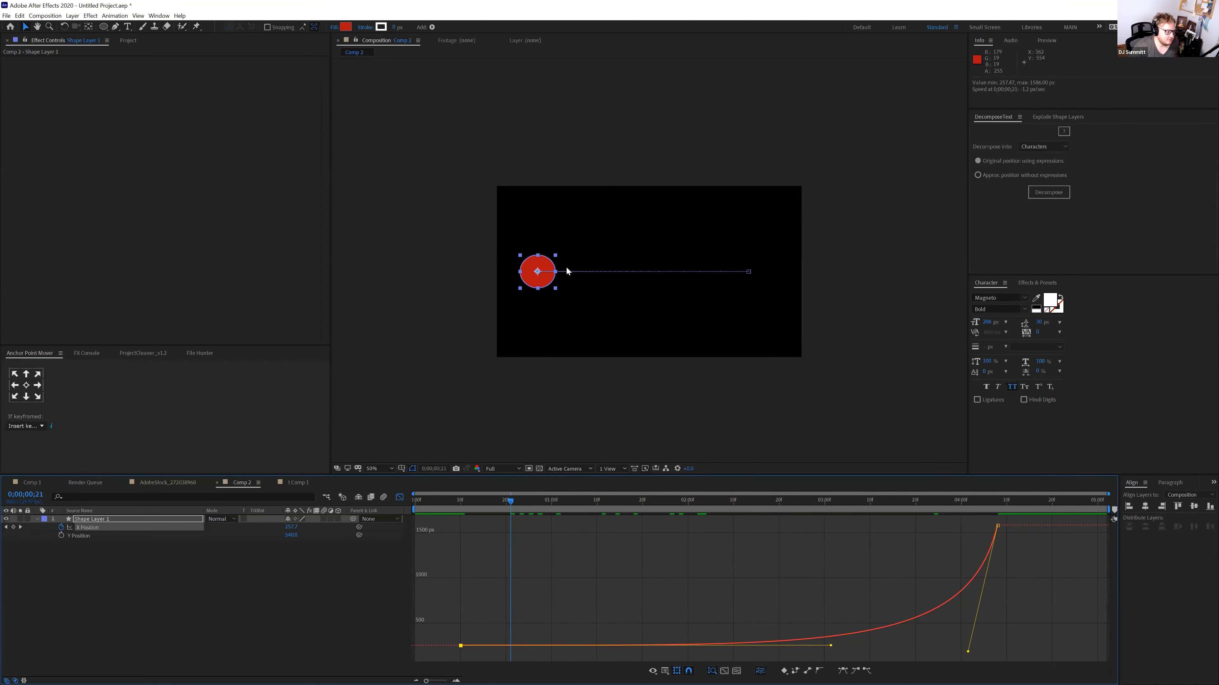
Undo an accidental motion-path edit and return to the keyframe timeline on Y Position
{"action": "left_click", "coordinate": [748, 271]}
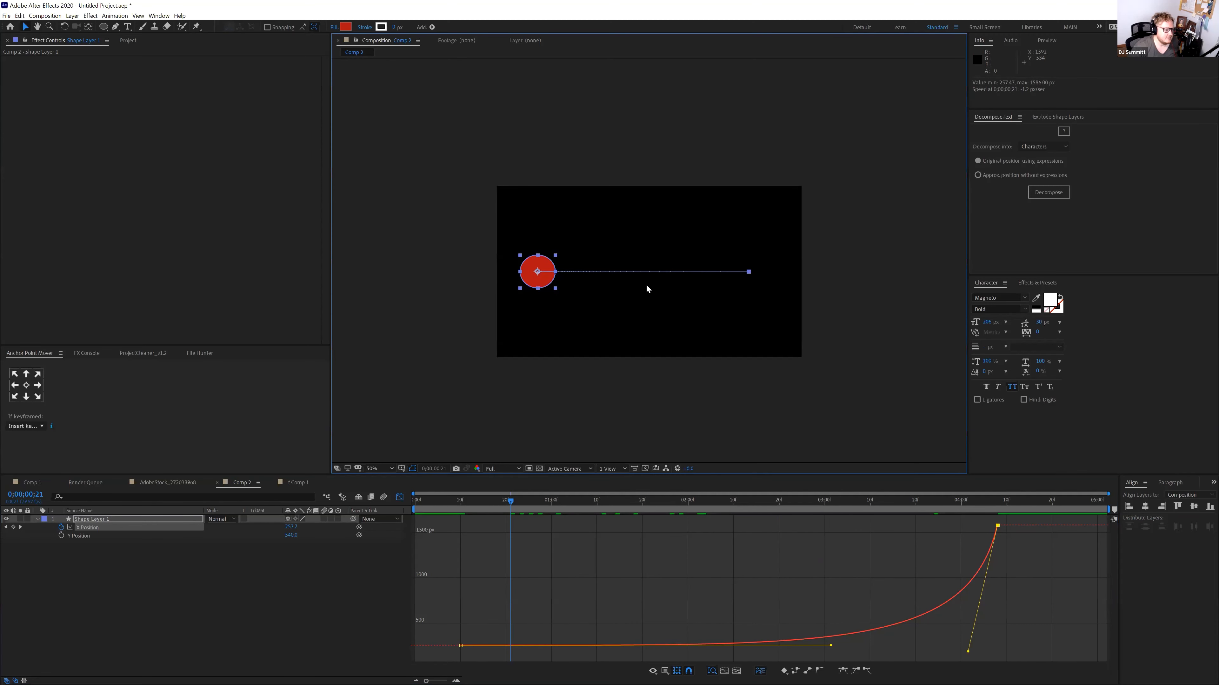
{"action": "left_click_drag", "start_coordinate": [545, 278], "coordinate": [645, 268]}
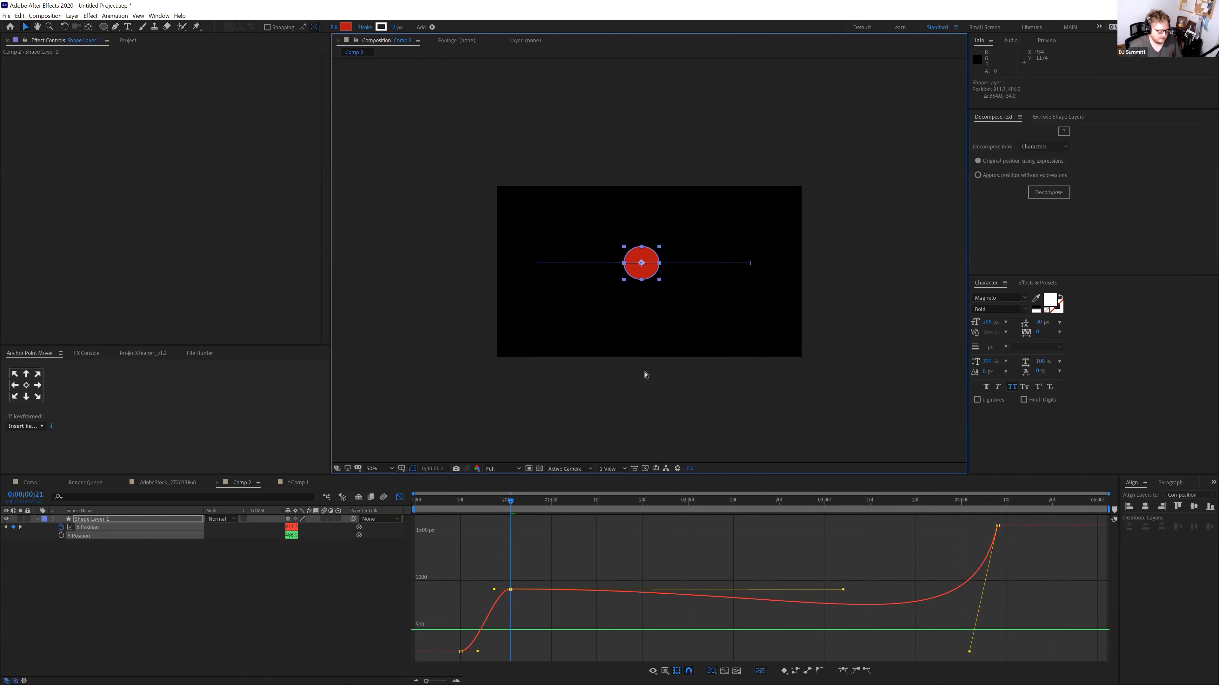
{"action": "key", "text": "ctrl+z"}
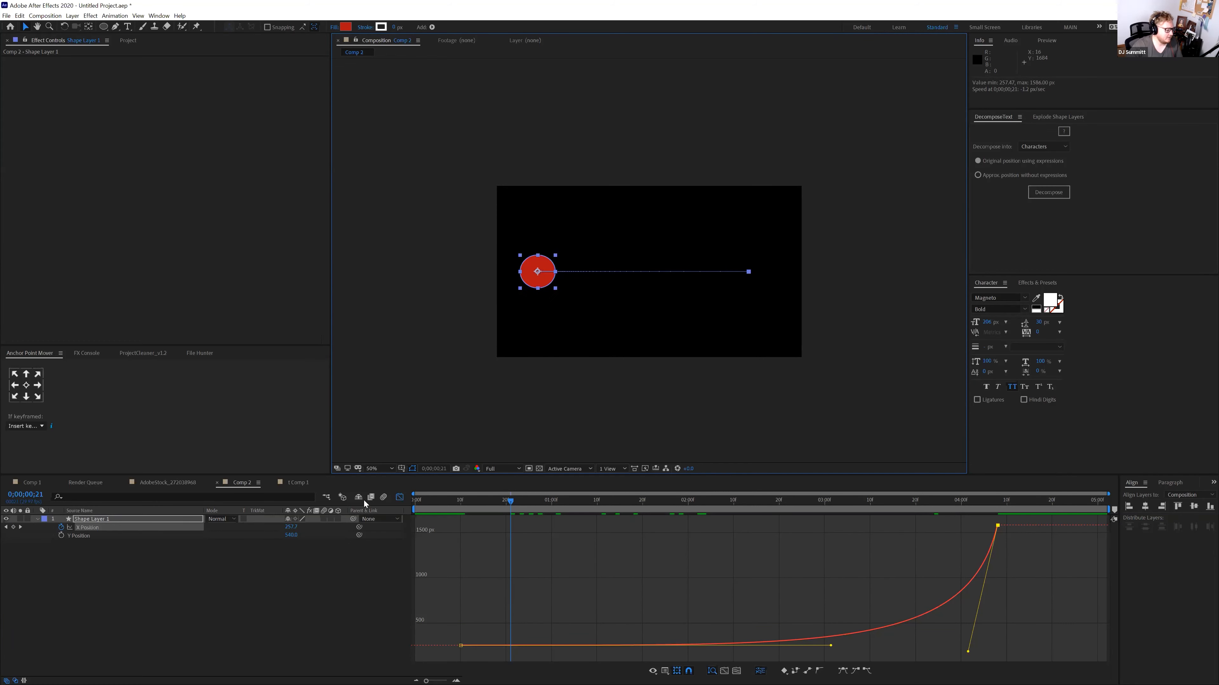
{"action": "left_click", "coordinate": [400, 497]}
{"action": "left_click", "coordinate": [108, 536]}
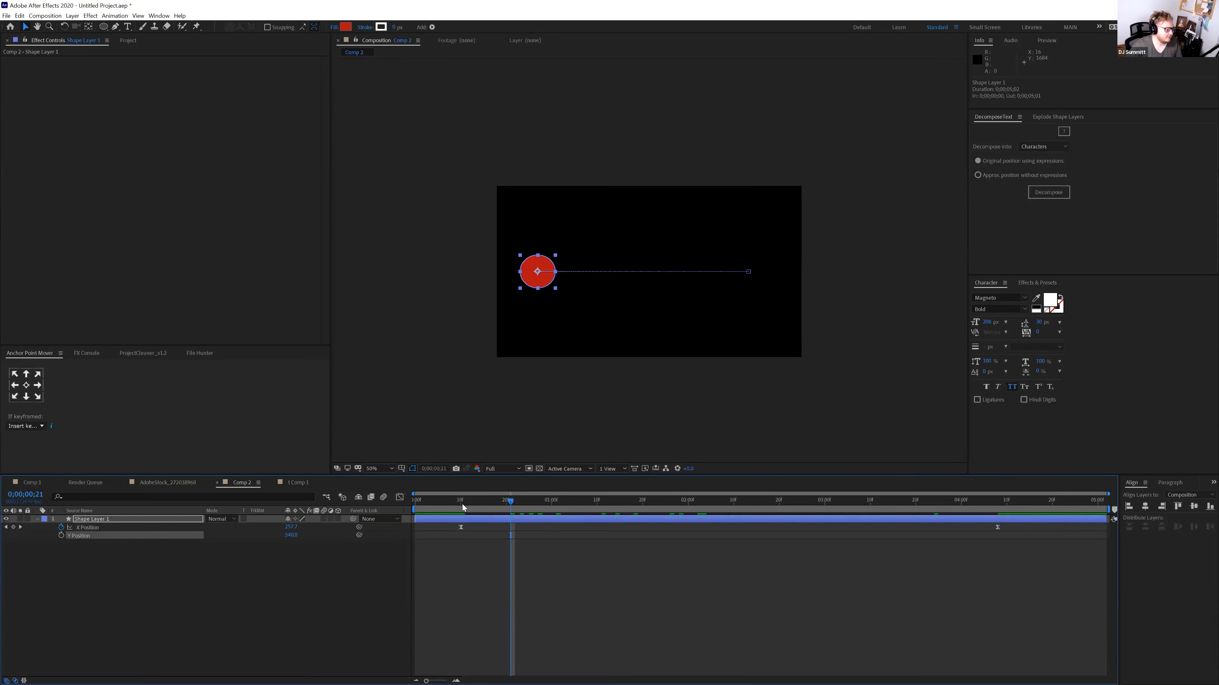
Try raising the circle near 3:25, then undo the stray X Position keyframe edits
{"action": "left_click", "coordinate": [464, 507]}
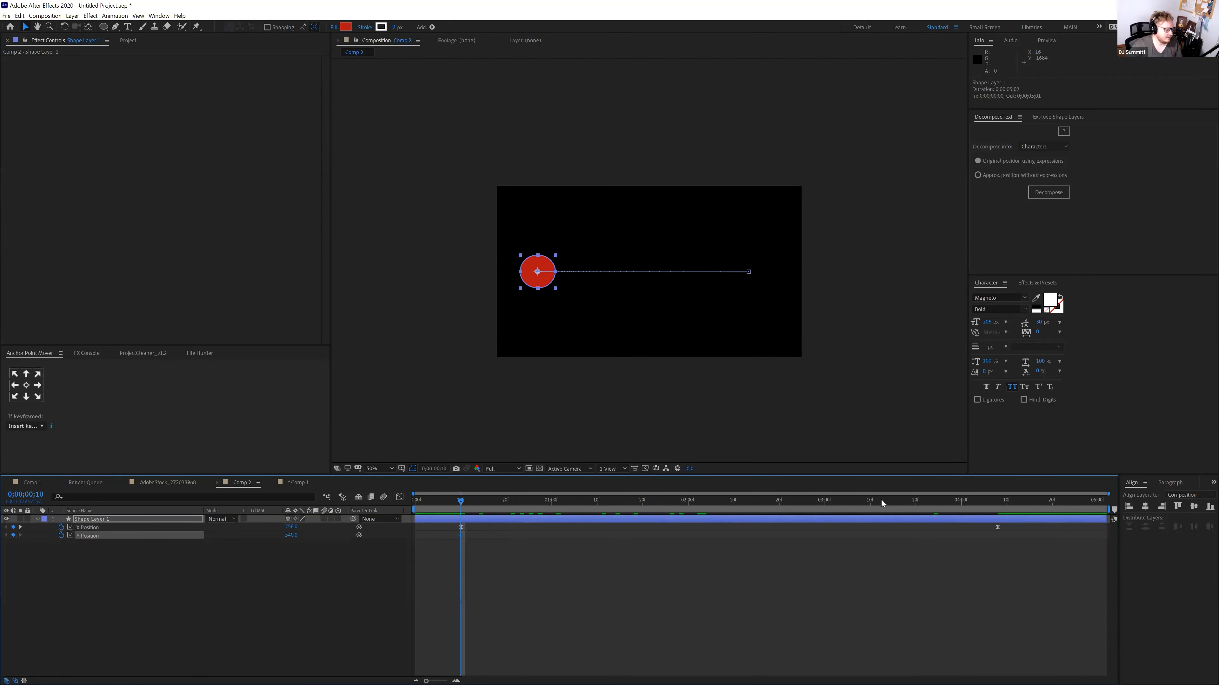
{"action": "left_click_drag", "start_coordinate": [962, 504], "coordinate": [992, 504]}
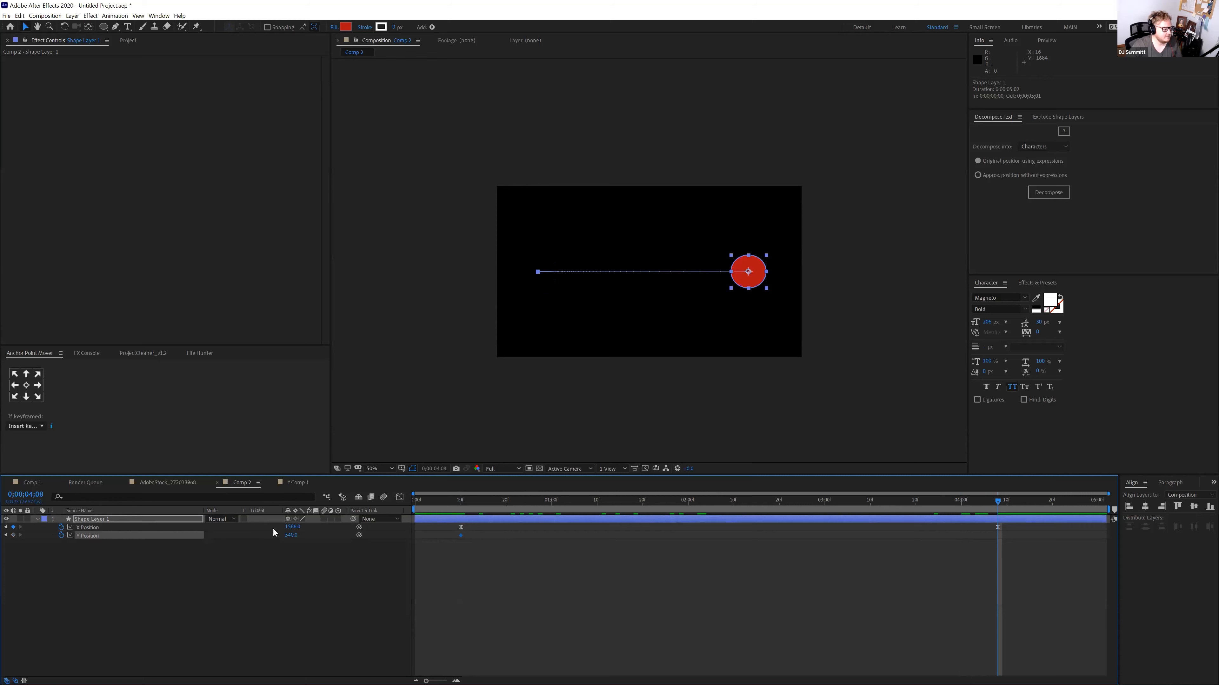
{"action": "left_click", "coordinate": [720, 503]}
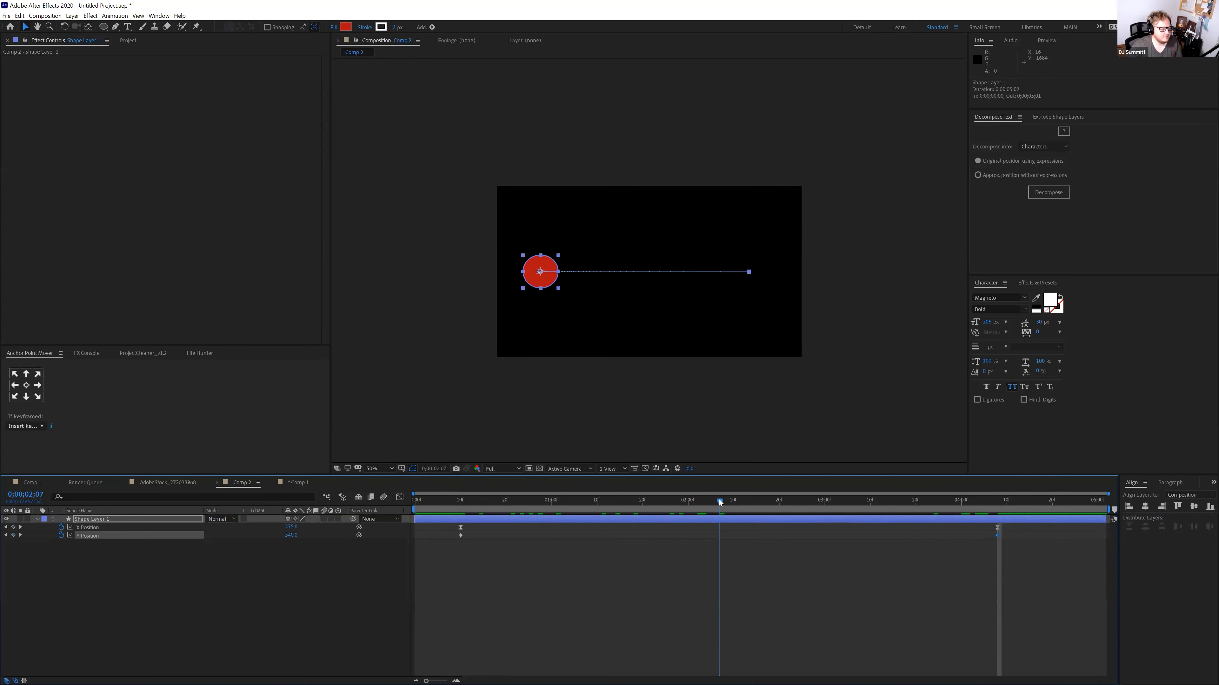
{"action": "left_click", "coordinate": [743, 504]}
{"action": "left_click_drag", "start_coordinate": [772, 503], "coordinate": [937, 504]}
{"action": "left_click_drag", "start_coordinate": [618, 276], "coordinate": [637, 268]}
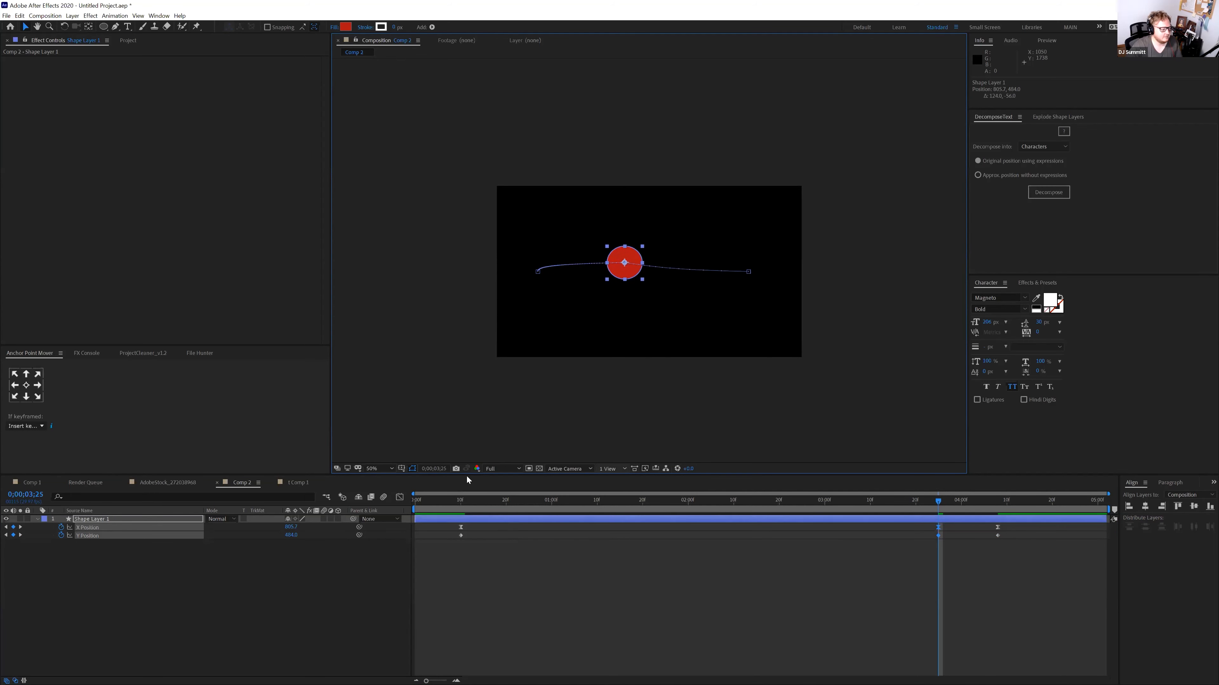
{"action": "left_click", "coordinate": [934, 530]}
{"action": "left_click", "coordinate": [938, 529]}
{"action": "key", "text": "Delete"}
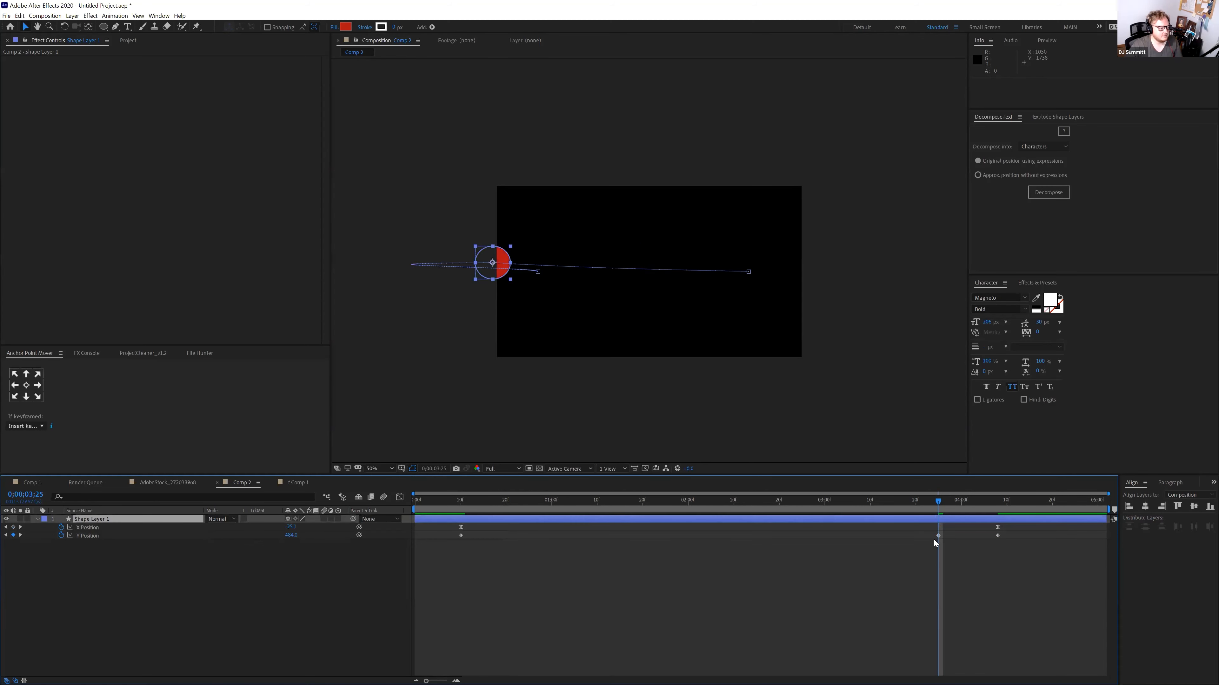
{"action": "left_click_drag", "start_coordinate": [934, 510], "coordinate": [993, 522]}
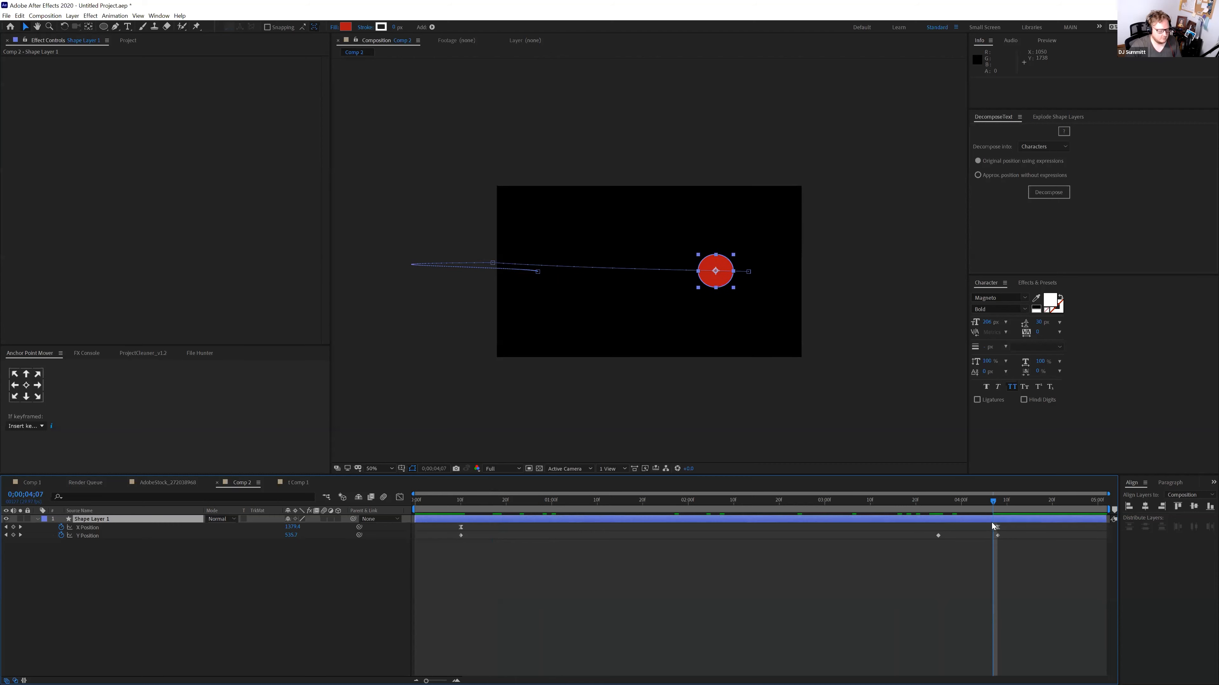
{"action": "key", "text": "ctrl+z"}
{"action": "key", "text": "ctrl+z"}
Set Y Position to 468 at 3:19 to arc the circle's path
{"action": "left_click_drag", "start_coordinate": [940, 502], "coordinate": [738, 504]}
{"action": "left_click_drag", "start_coordinate": [844, 511], "coordinate": [913, 510]}
{"action": "left_click", "coordinate": [285, 563]}
{"action": "left_click_drag", "start_coordinate": [292, 535], "coordinate": [266, 539]}
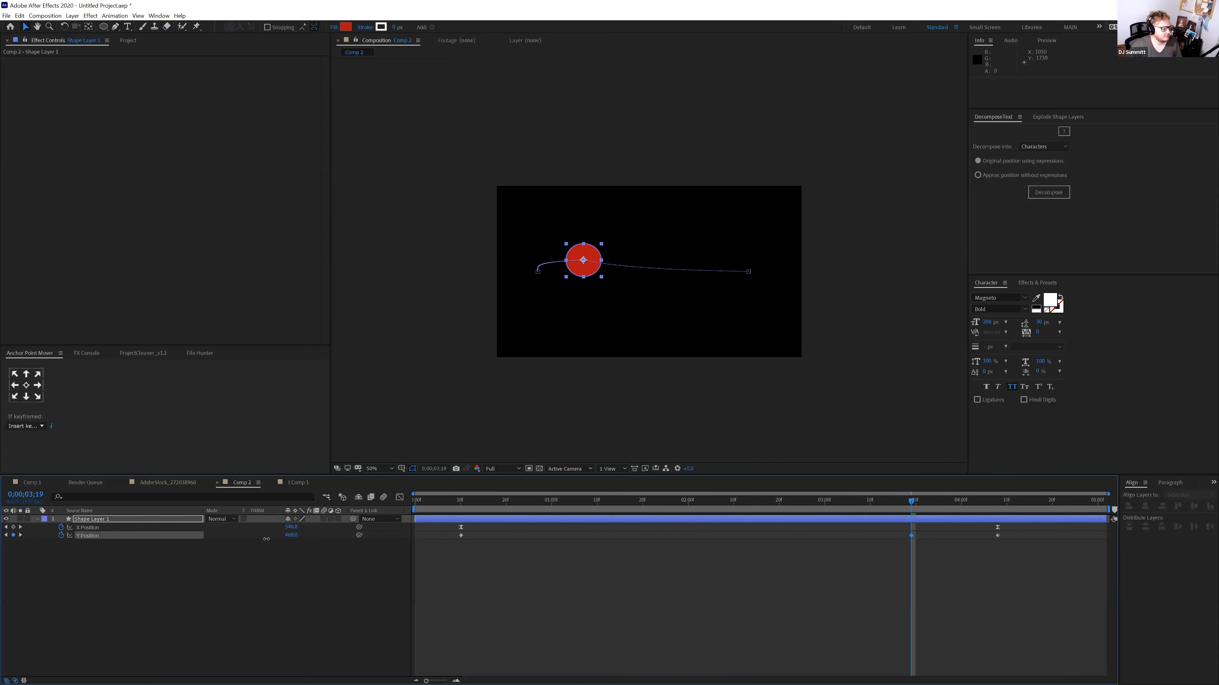
Apply Easy Ease to the Y Position keyframes in the Graph Editor and preview
{"action": "left_click", "coordinate": [399, 498]}
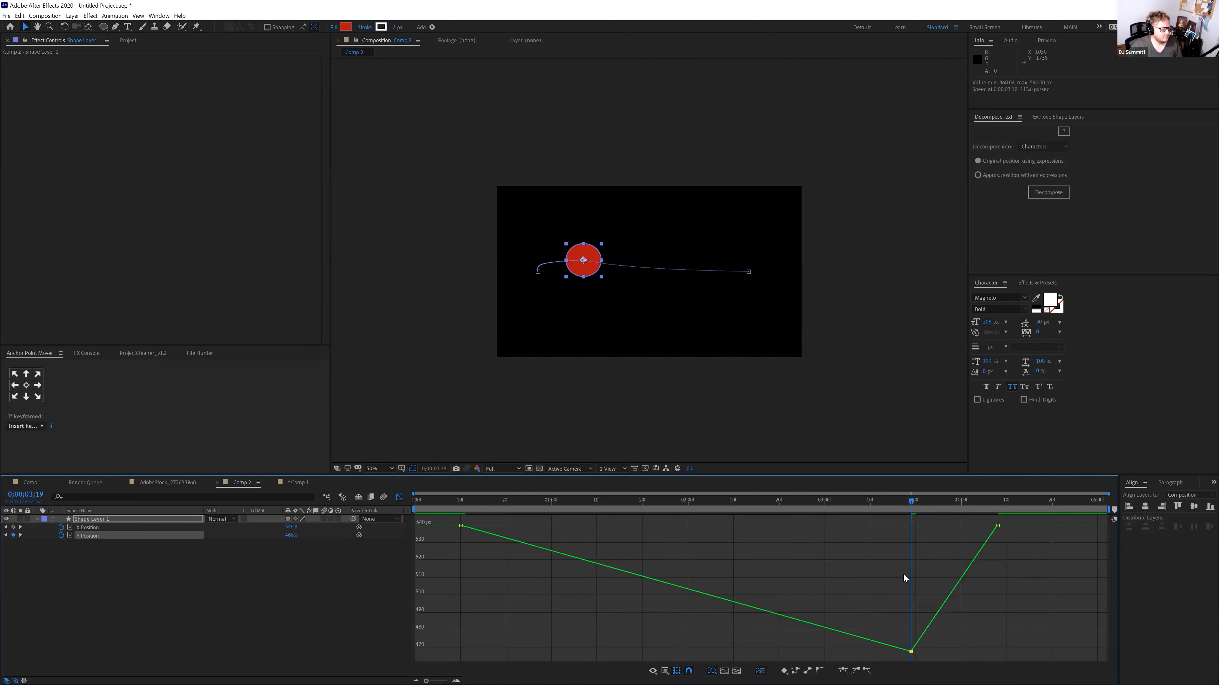
{"action": "mouse_move", "coordinate": [1009, 519]}
{"action": "left_mouse_down"}
{"action": "mouse_move", "coordinate": [410, 600]}
{"action": "mouse_move", "coordinate": [483, 656]}
{"action": "mouse_move", "coordinate": [450, 666]}
{"action": "left_mouse_up"}
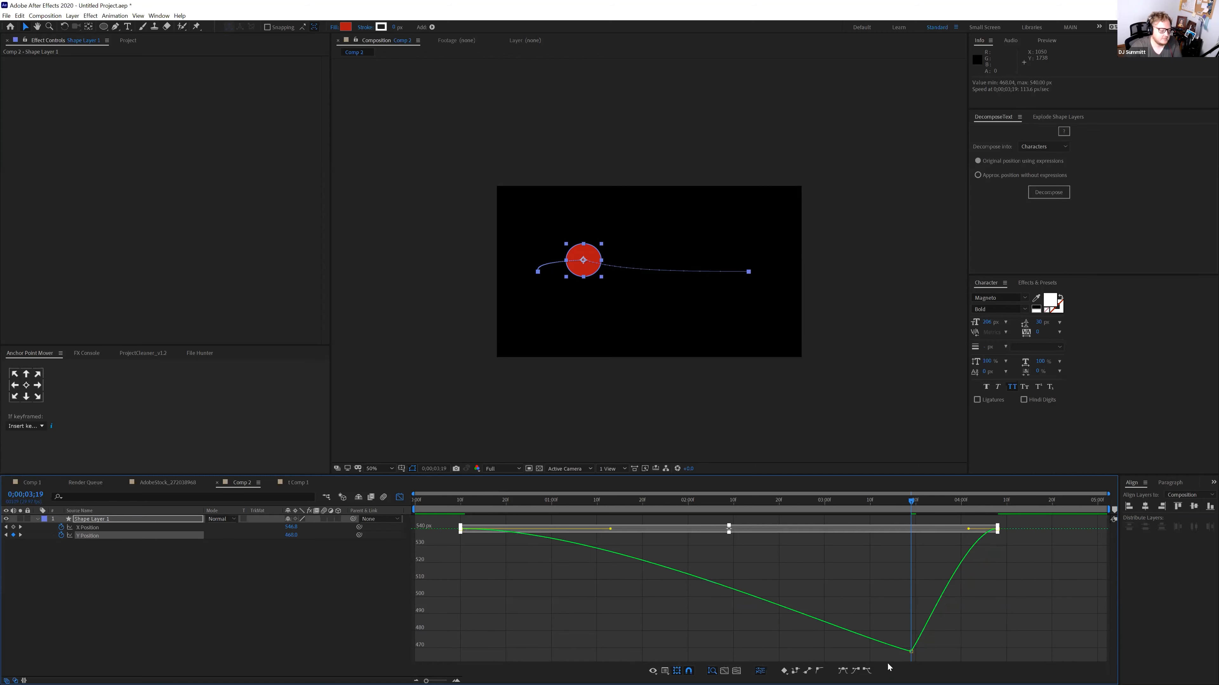
{"action": "key", "text": "F9"}
{"action": "left_click", "coordinate": [446, 503]}
{"action": "key", "text": "space"}
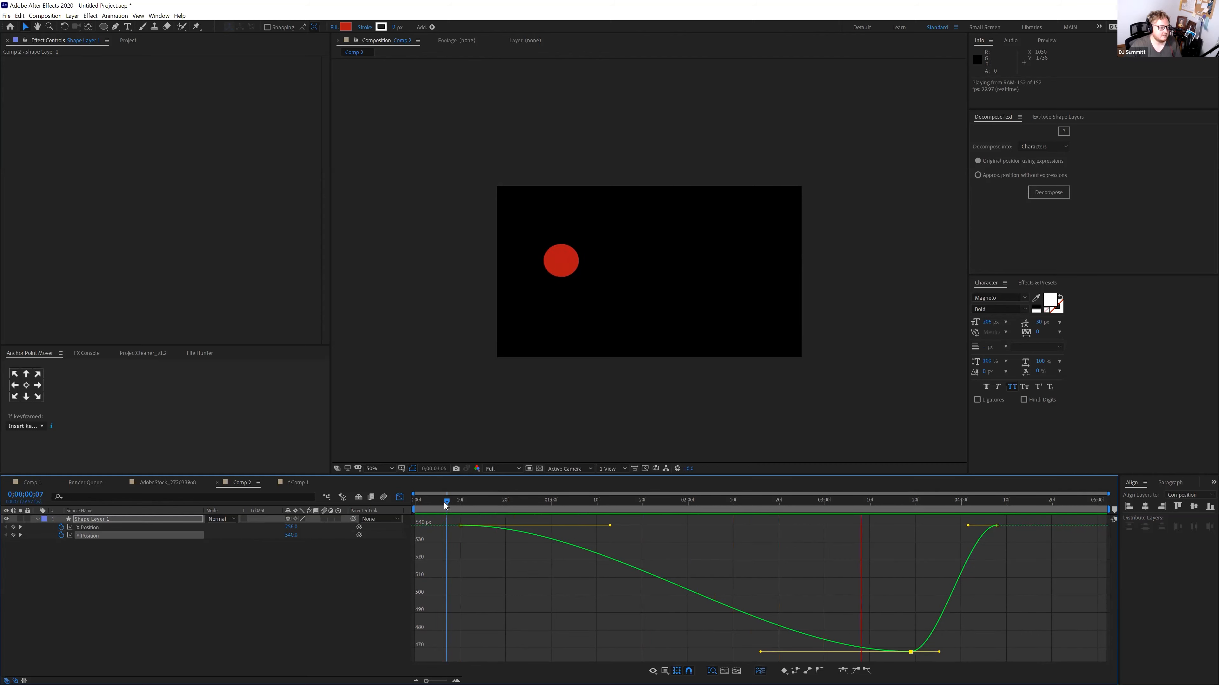
{"action": "key", "text": "space"}
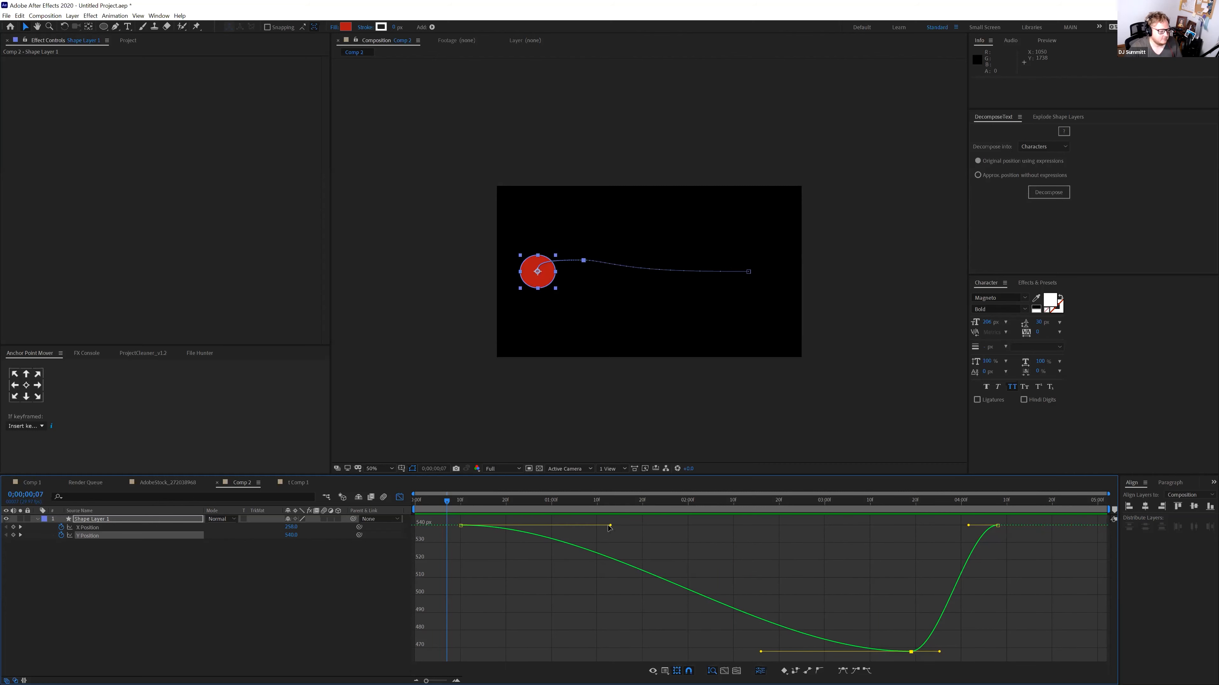
Steepen the Y curve's start and end and adjust the bottom keyframe's eases
{"action": "left_click_drag", "start_coordinate": [610, 526], "coordinate": [581, 628]}
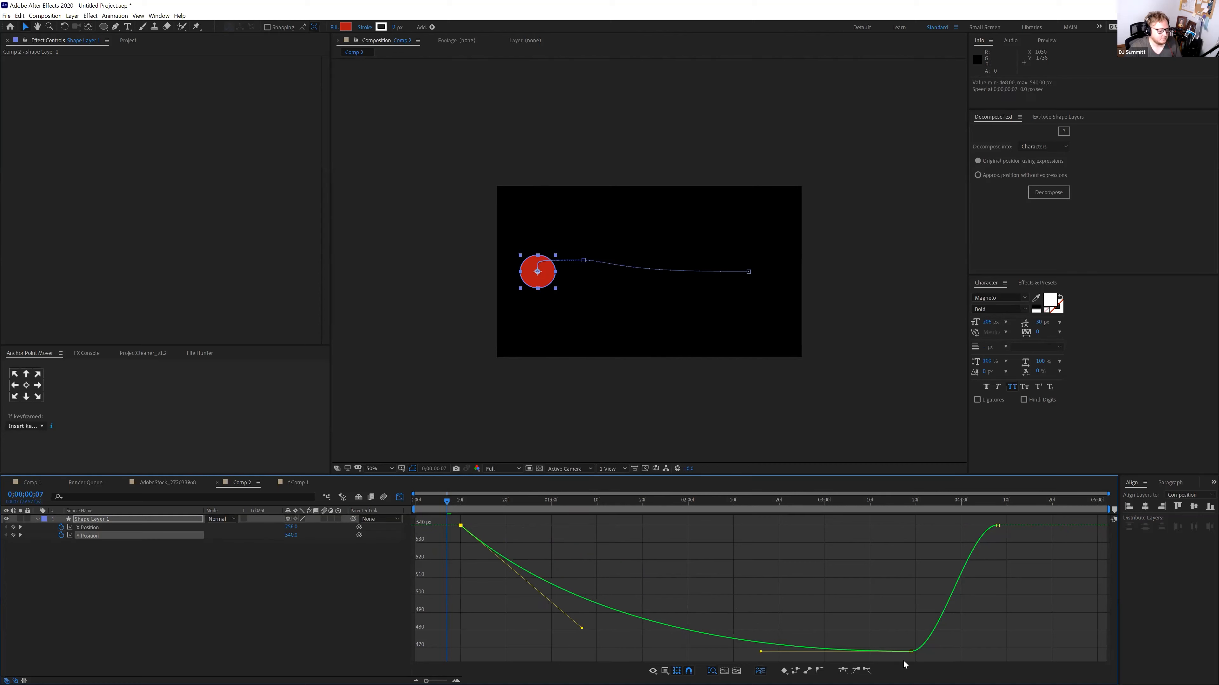
{"action": "left_click", "coordinate": [998, 525]}
{"action": "left_click_drag", "start_coordinate": [968, 526], "coordinate": [997, 585]}
{"action": "left_click_drag", "start_coordinate": [940, 651], "coordinate": [973, 652]}
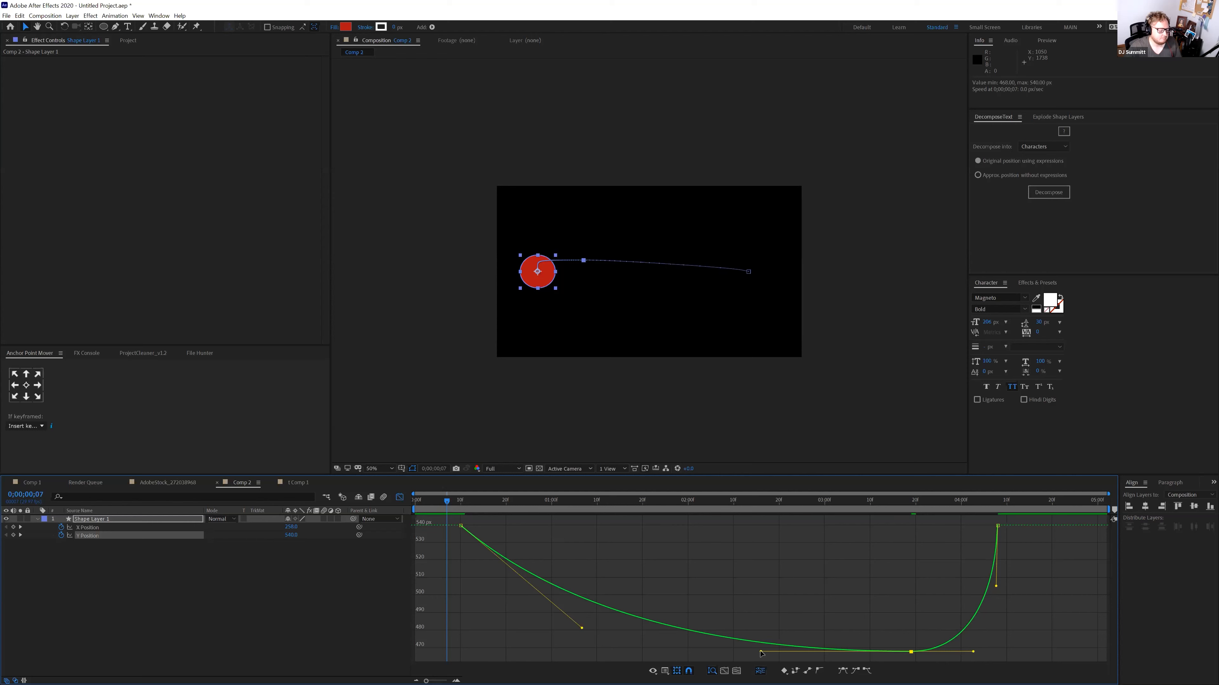
{"action": "left_click_drag", "start_coordinate": [757, 651], "coordinate": [726, 651]}
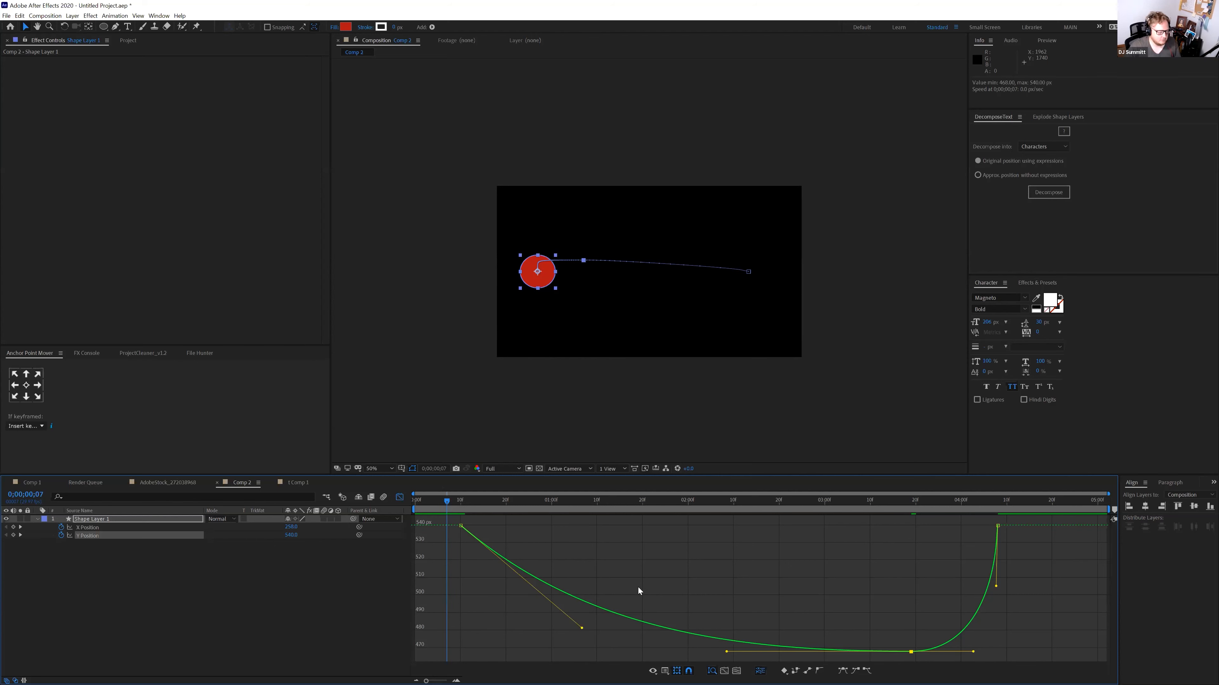
Start the work area at frame 10 and return to the keyframe view
{"action": "left_click", "coordinate": [460, 503]}
{"action": "key", "text": "space"}
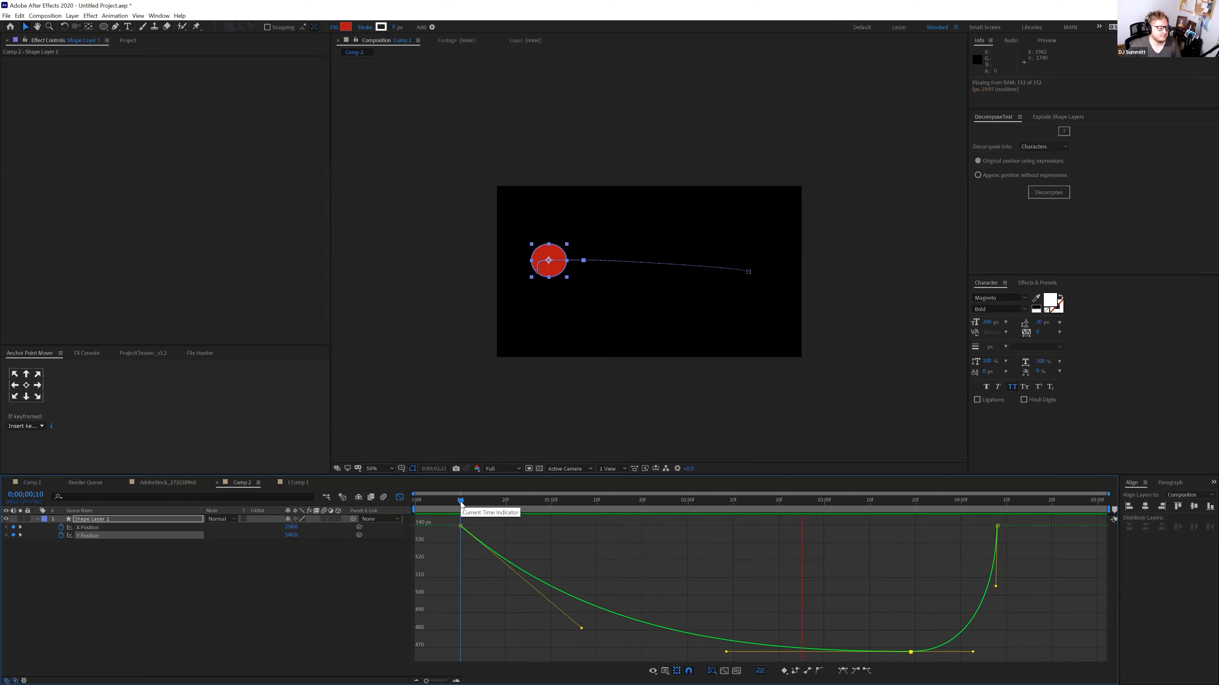
{"action": "key", "text": "b"}
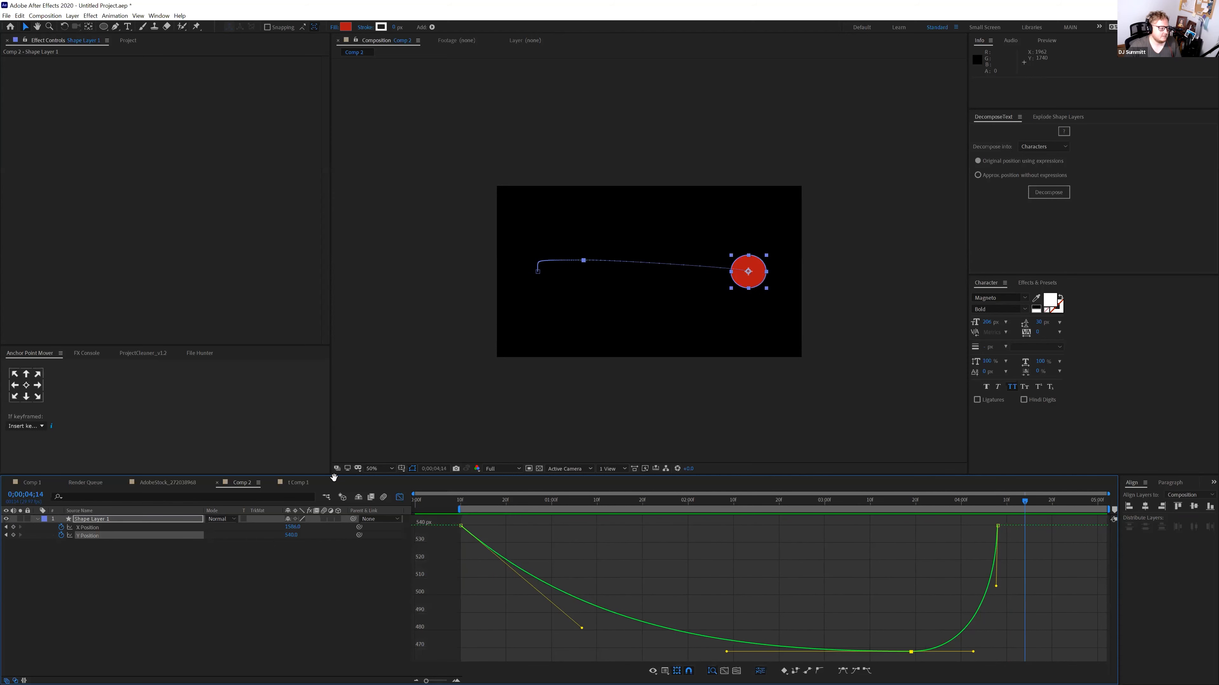
{"action": "left_click", "coordinate": [398, 497]}
{"action": "key", "text": "space"}
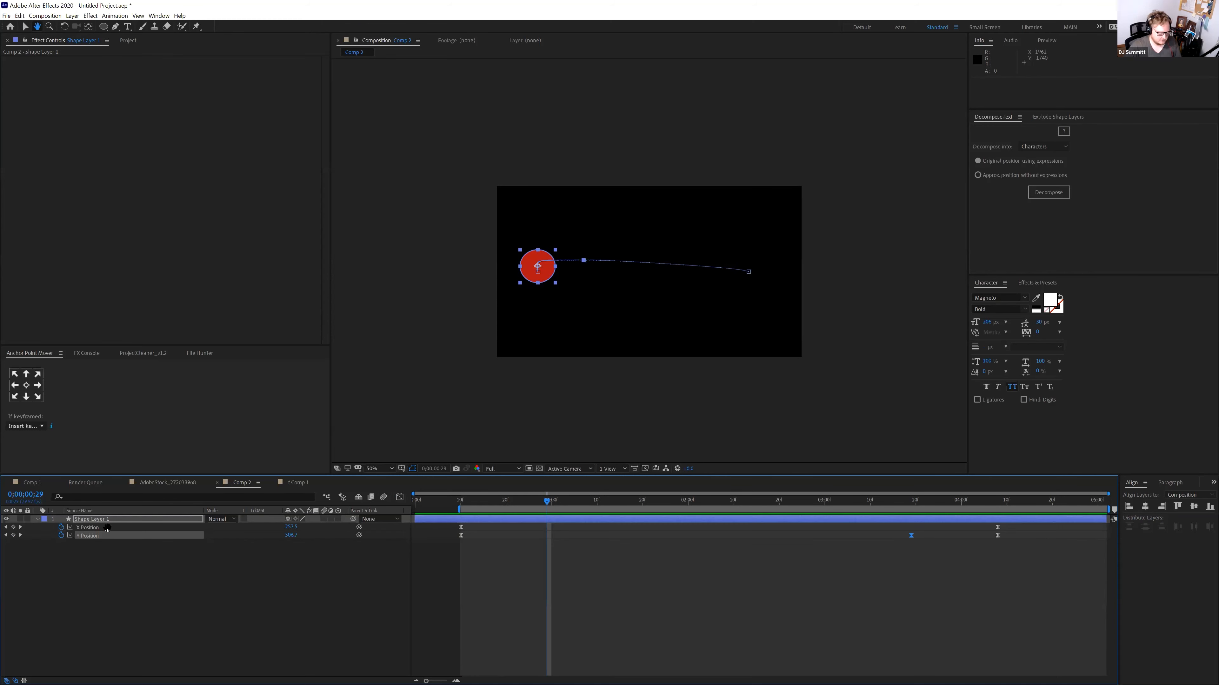
Adjust the first and last X Position keyframe handles in the Graph Editor and preview
{"action": "left_click", "coordinate": [110, 528]}
{"action": "left_click", "coordinate": [399, 497]}
{"action": "left_click", "coordinate": [460, 651]}
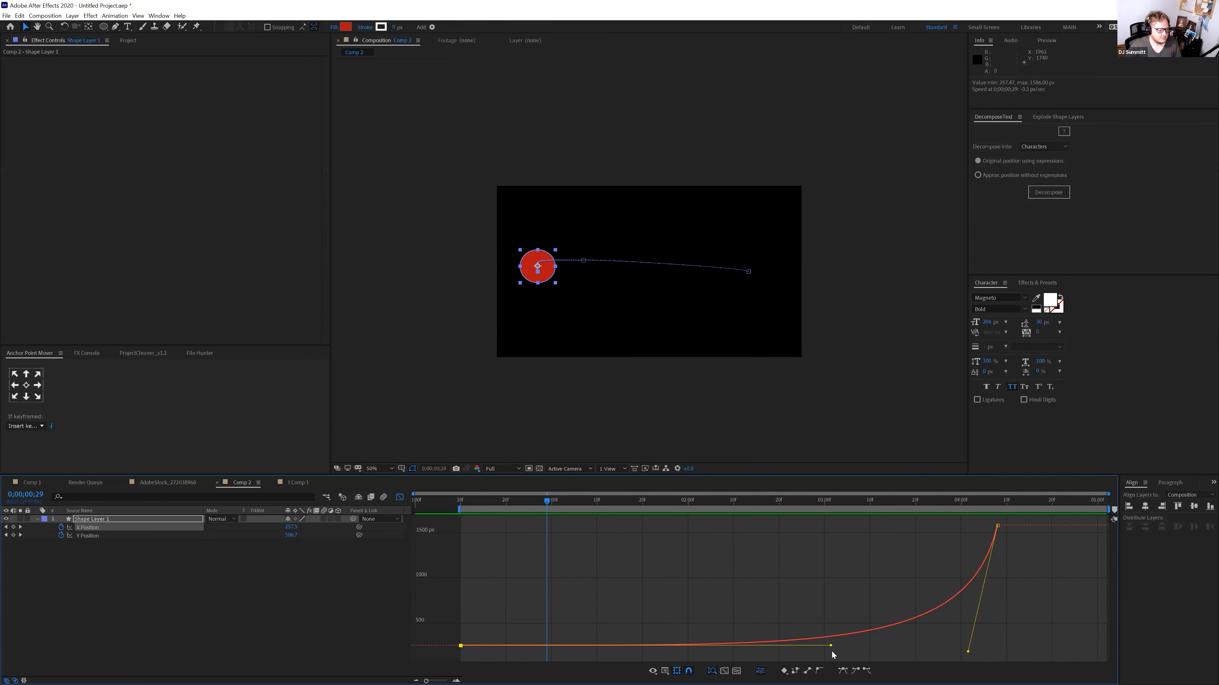
{"action": "left_click_drag", "start_coordinate": [833, 646], "coordinate": [632, 651]}
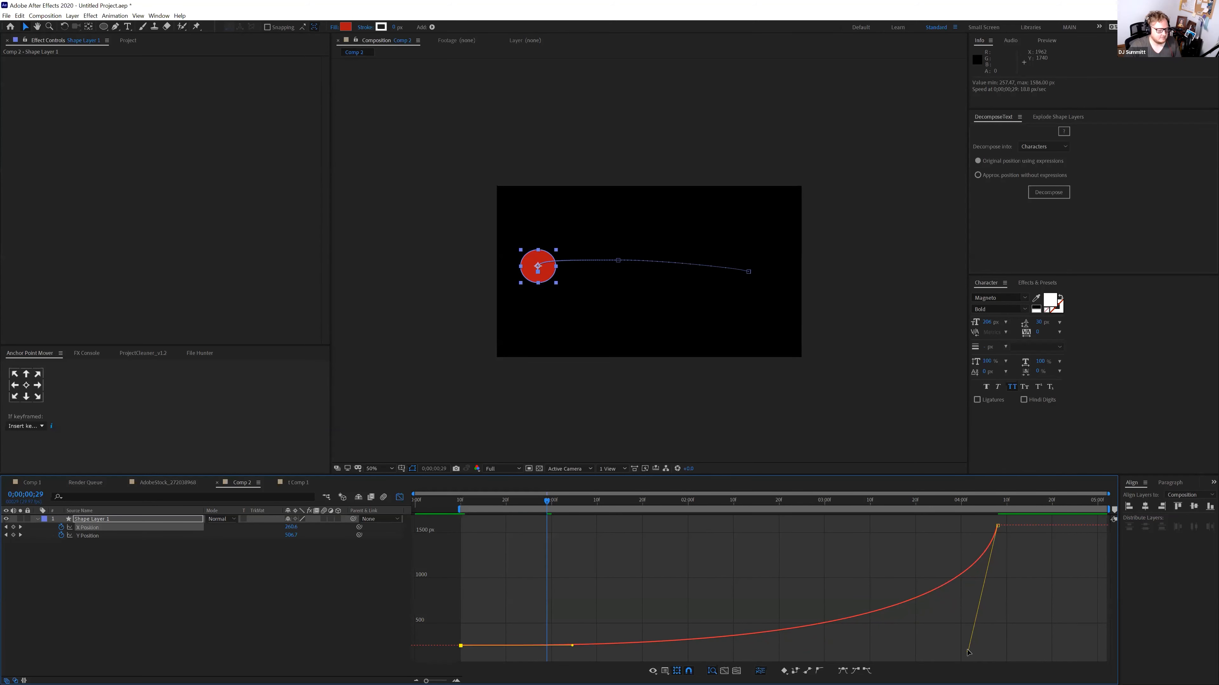
{"action": "left_click_drag", "start_coordinate": [967, 652], "coordinate": [895, 627]}
{"action": "left_click", "coordinate": [460, 506]}
{"action": "key", "text": "space"}
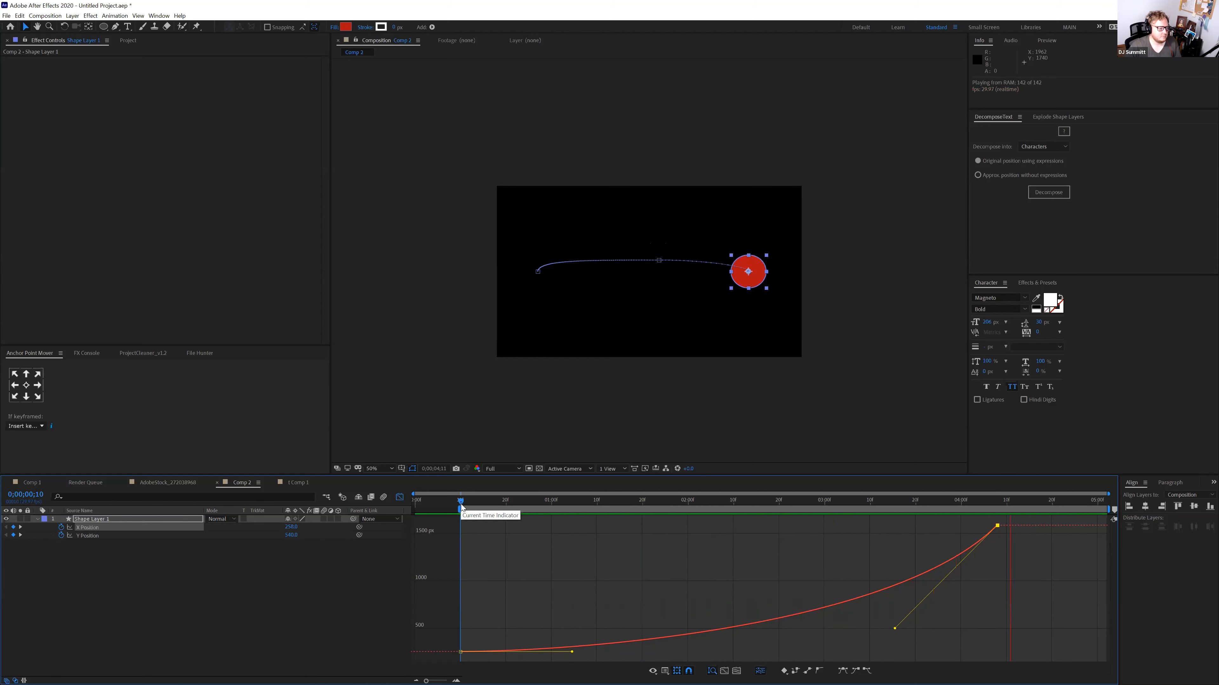
{"action": "key", "text": "space"}
Lengthen both keyframes' eases into a smooth X Position S-curve and preview
{"action": "left_click_drag", "start_coordinate": [896, 628], "coordinate": [708, 525]}
{"action": "left_click_drag", "start_coordinate": [573, 654], "coordinate": [764, 652]}
{"action": "left_click_drag", "start_coordinate": [708, 525], "coordinate": [655, 526]}
{"action": "left_click", "coordinate": [500, 502]}
{"action": "key", "text": "space"}
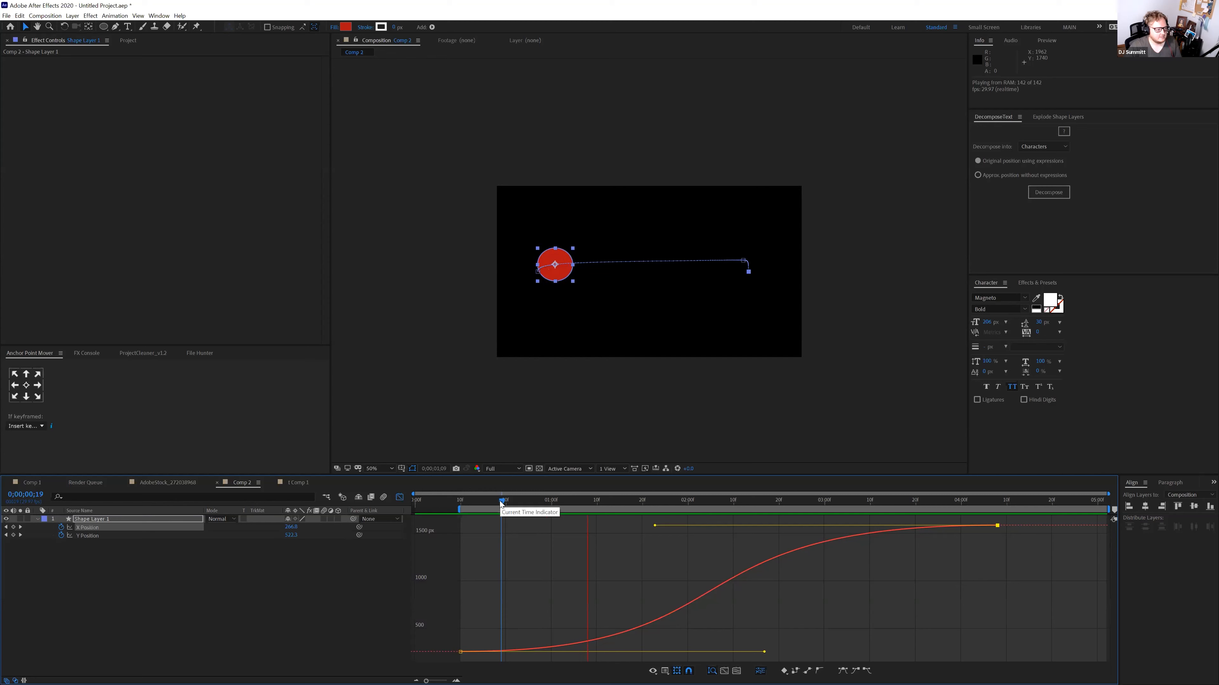
{"action": "key", "text": "space"}
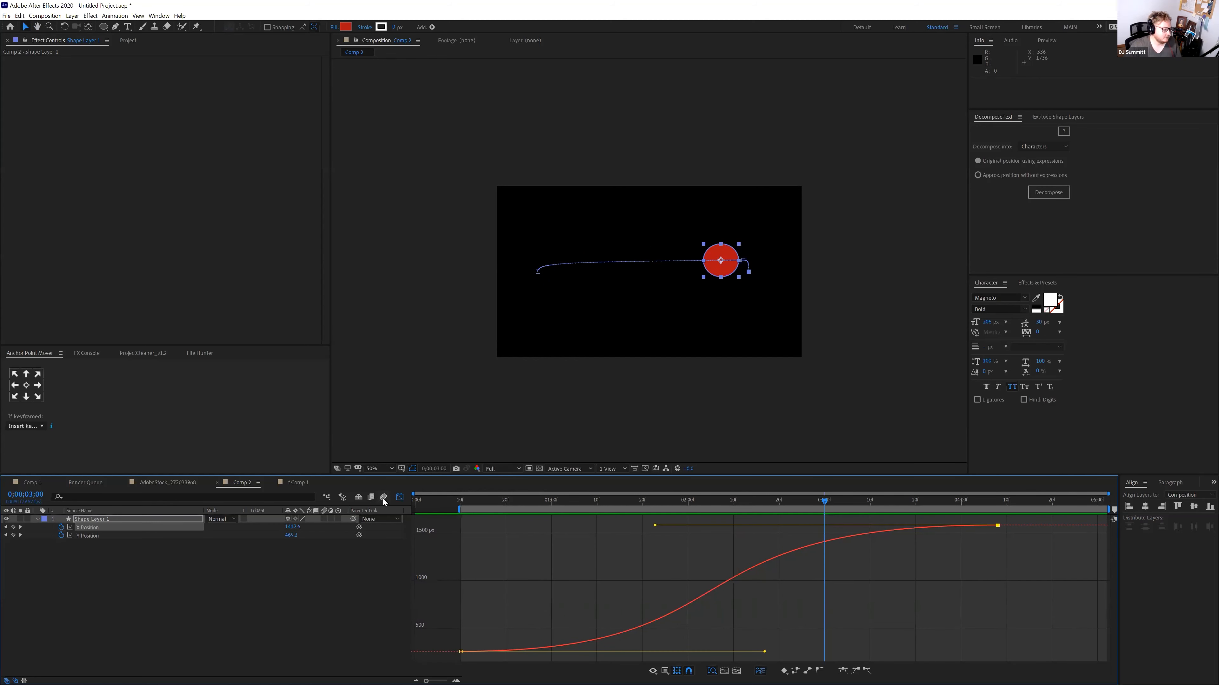
Turn on motion blur for the circle layer and the composition, then scrub to check the blur
{"action": "left_click_drag", "start_coordinate": [616, 503], "coordinate": [678, 505]}
{"action": "scroll", "coordinate": [614, 301], "scroll_direction": "up", "scroll_amount": 2}
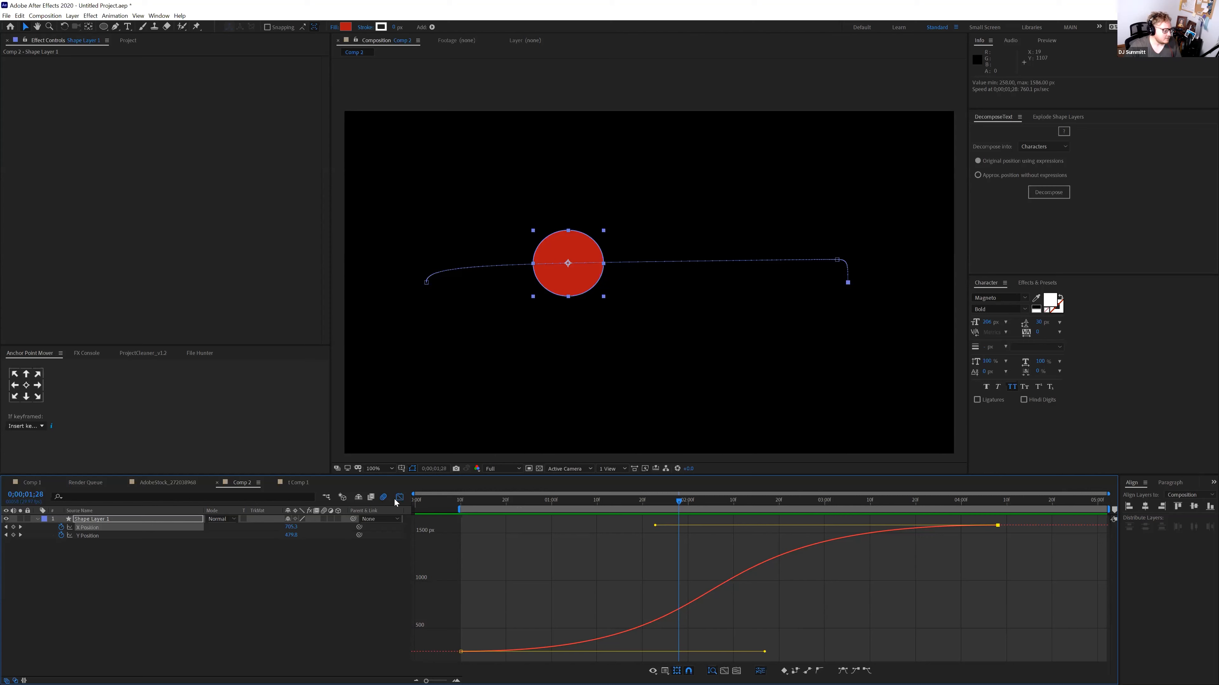
{"action": "left_click", "coordinate": [381, 498]}
{"action": "left_click", "coordinate": [323, 519]}
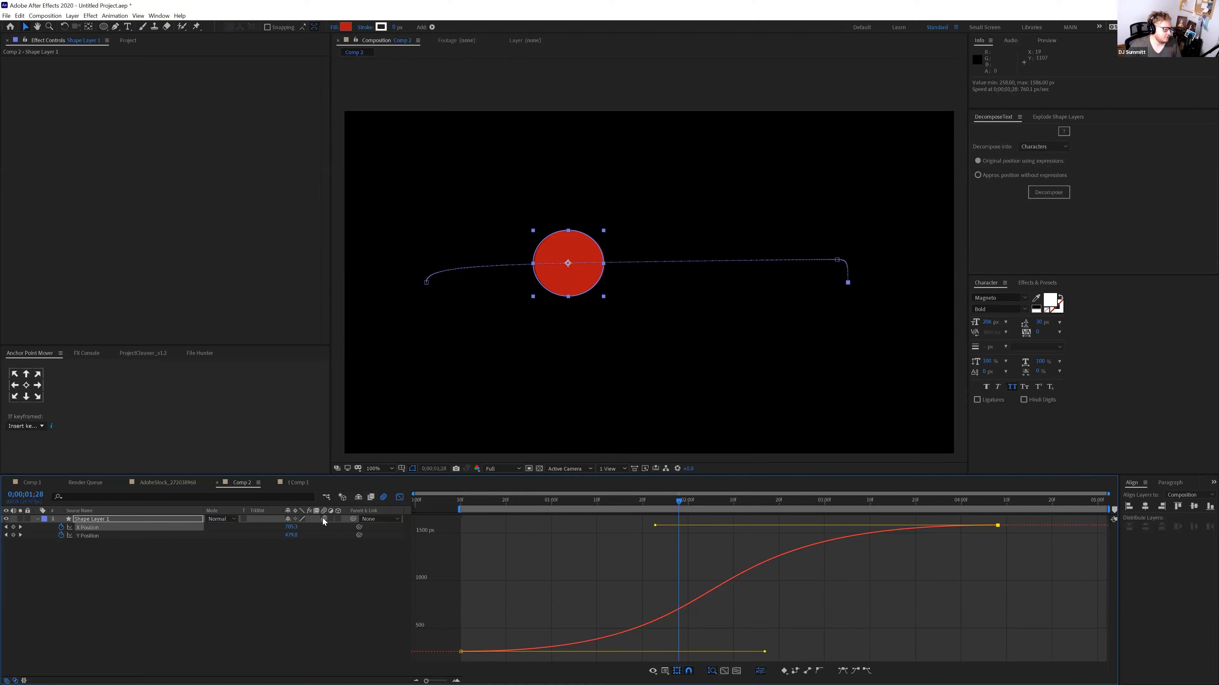
{"action": "left_click", "coordinate": [382, 498]}
{"action": "left_click_drag", "start_coordinate": [698, 501], "coordinate": [624, 507]}
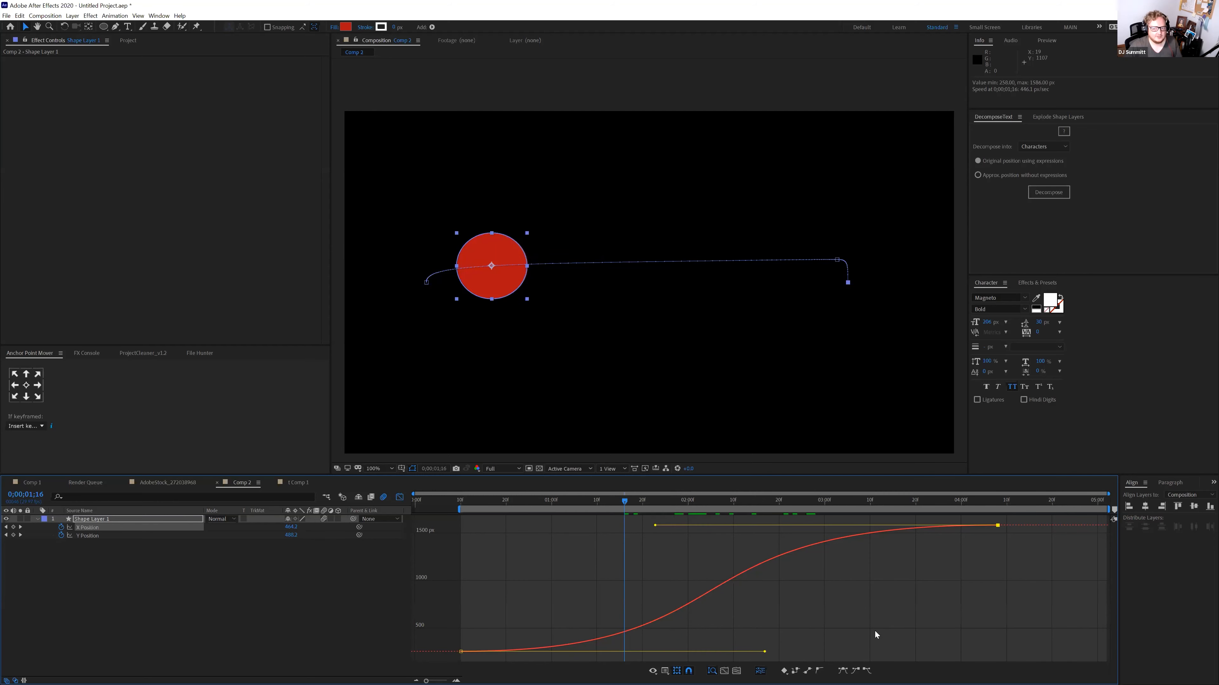
Make the circle's X motion start fast and ease out, then preview it from frame 19
{"action": "left_click_drag", "start_coordinate": [764, 652], "coordinate": [505, 507]}
{"action": "left_click", "coordinate": [413, 469]}
{"action": "left_click", "coordinate": [605, 573]}
{"action": "key", "text": "space"}
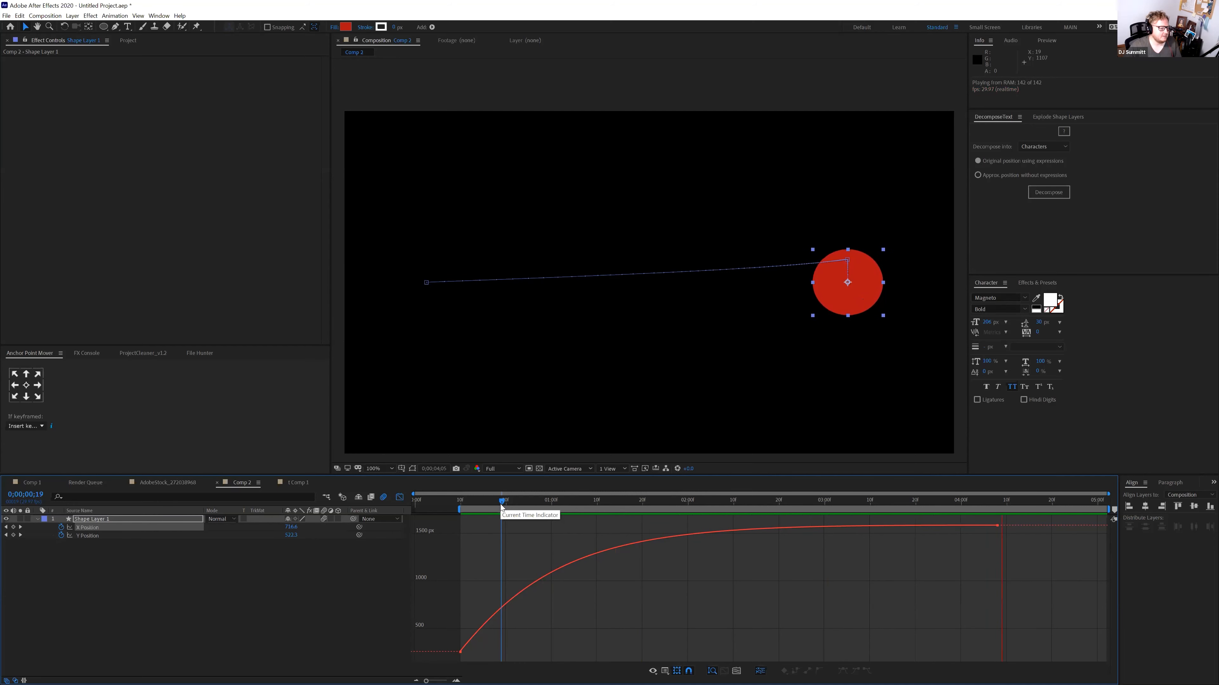
{"action": "left_click", "coordinate": [489, 500]}
{"action": "key", "text": "space"}
{"action": "key", "text": "space"}
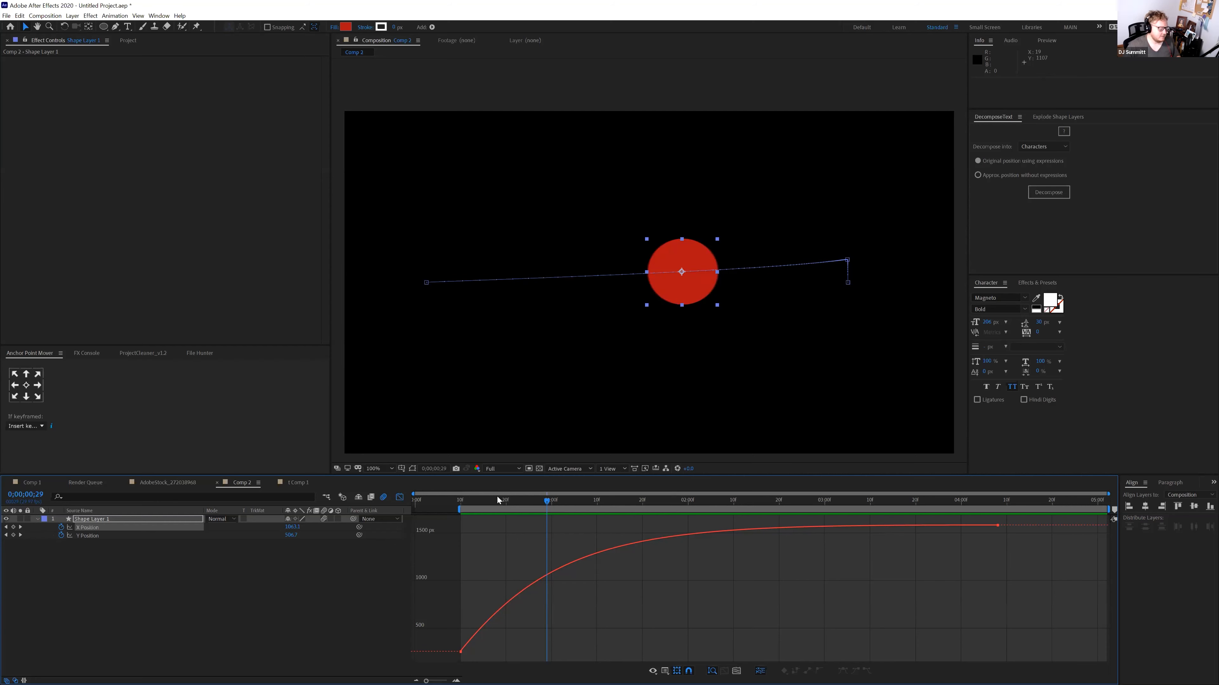
{"action": "left_click", "coordinate": [188, 520]}
{"action": "key", "text": "ctrl+space"}
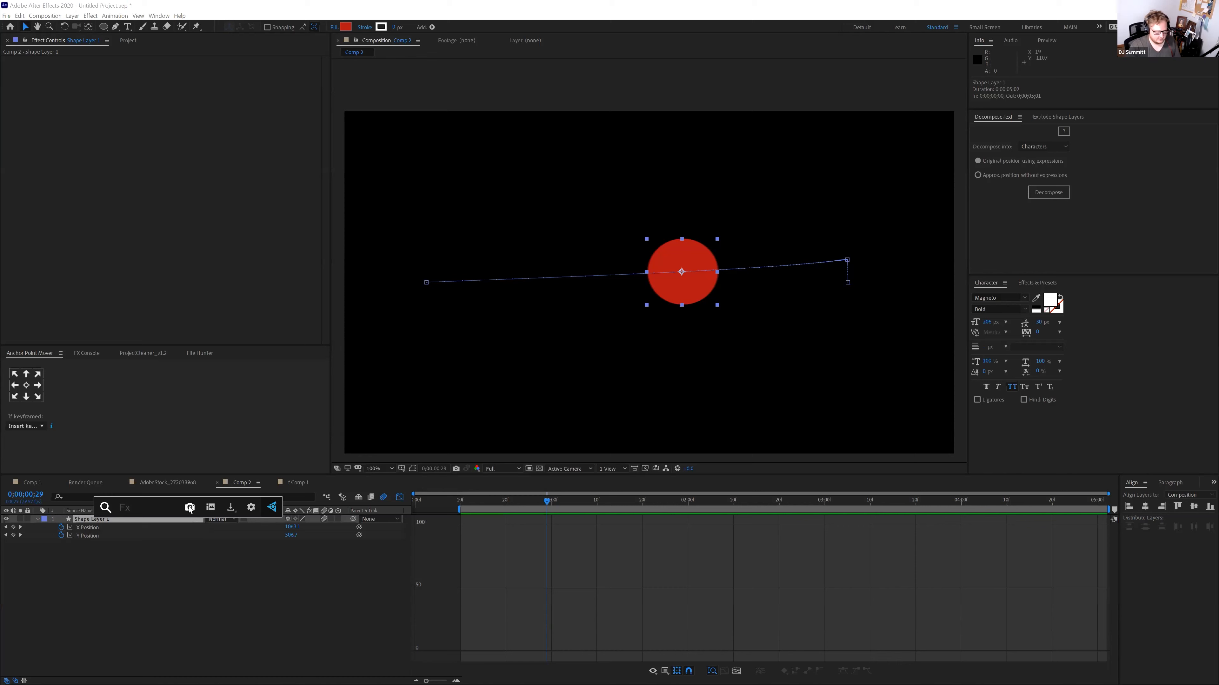
{"action": "type", "text": "foprce"}
{"action": "key", "text": "BackSpace"}
{"action": "key", "text": "BackSpace"}
{"action": "key", "text": "BackSpace"}
{"action": "key", "text": "BackSpace"}
{"action": "type", "text": "rce"}
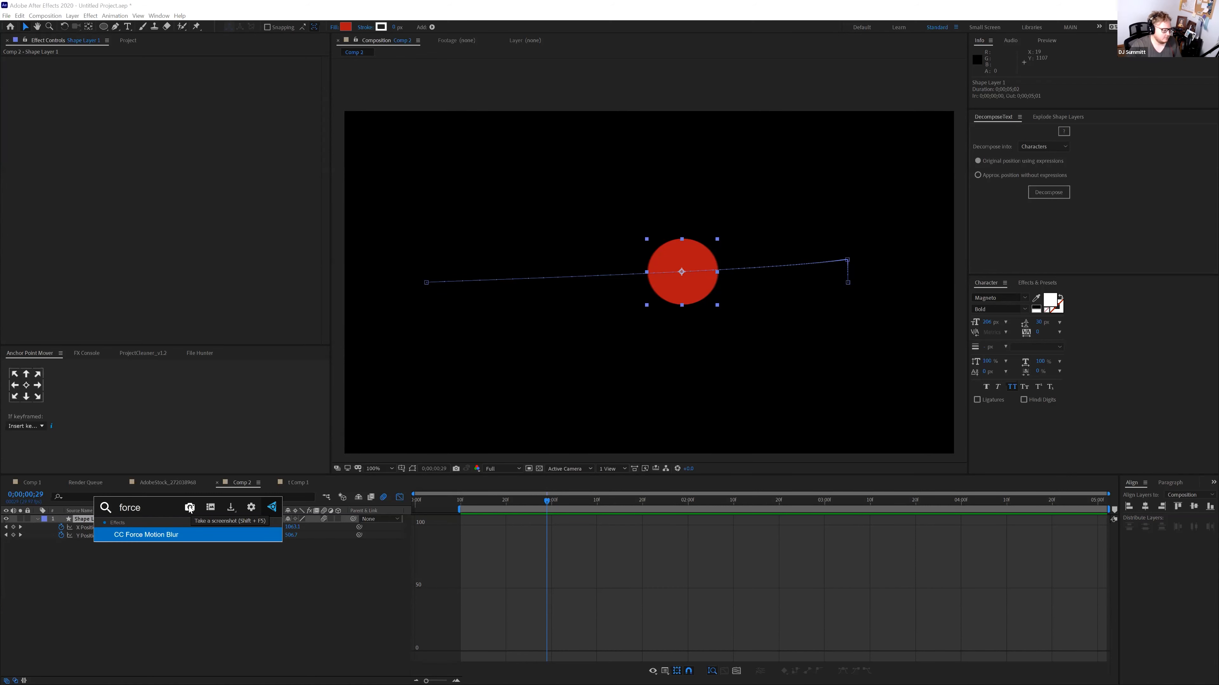
{"action": "left_click", "coordinate": [180, 540]}
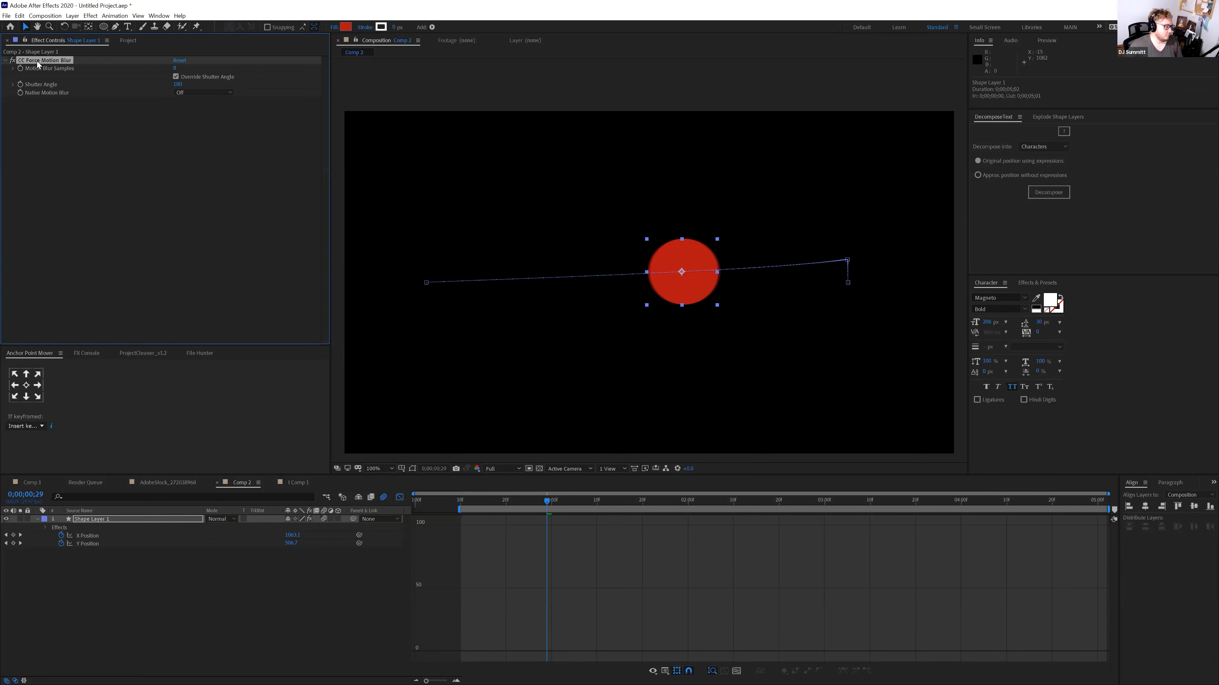
{"action": "key", "text": "Delete"}
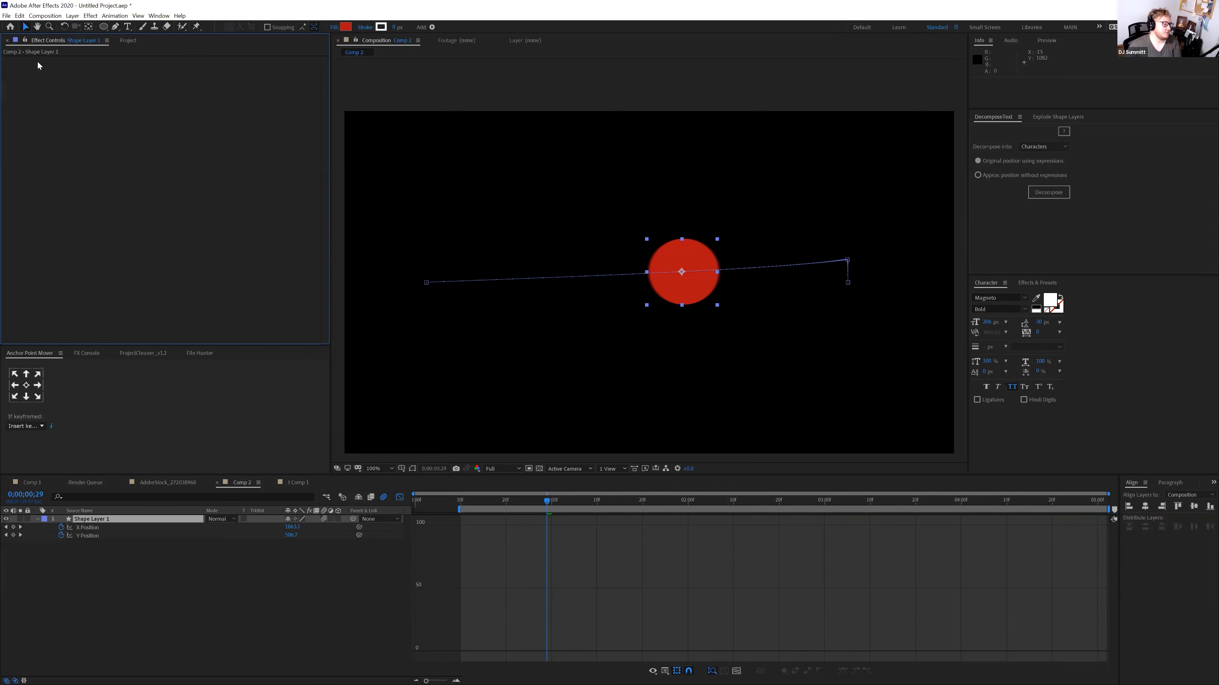
{"action": "left_click", "coordinate": [95, 519]}
{"action": "key", "text": "ctrl+space"}
{"action": "type", "text": "pixel"}
{"action": "key", "text": "Return"}
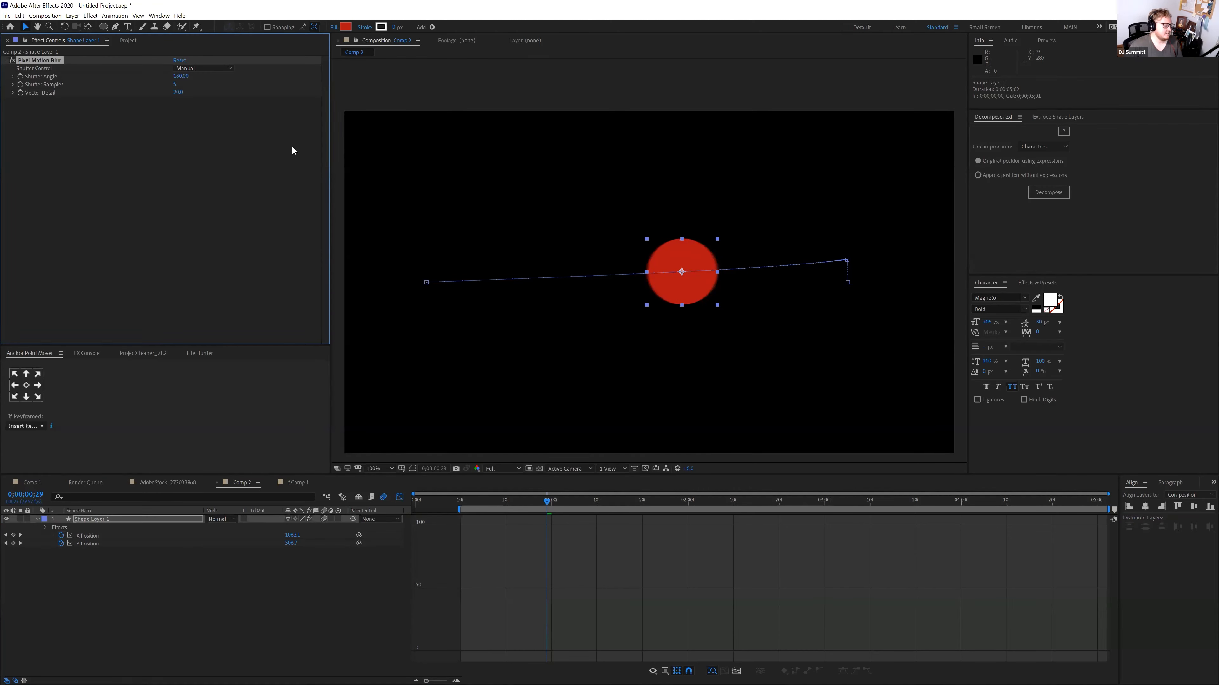
{"action": "left_click", "coordinate": [180, 76]}
{"action": "left_click", "coordinate": [170, 92]}
{"action": "left_click_drag", "start_coordinate": [202, 88], "coordinate": [254, 88]}
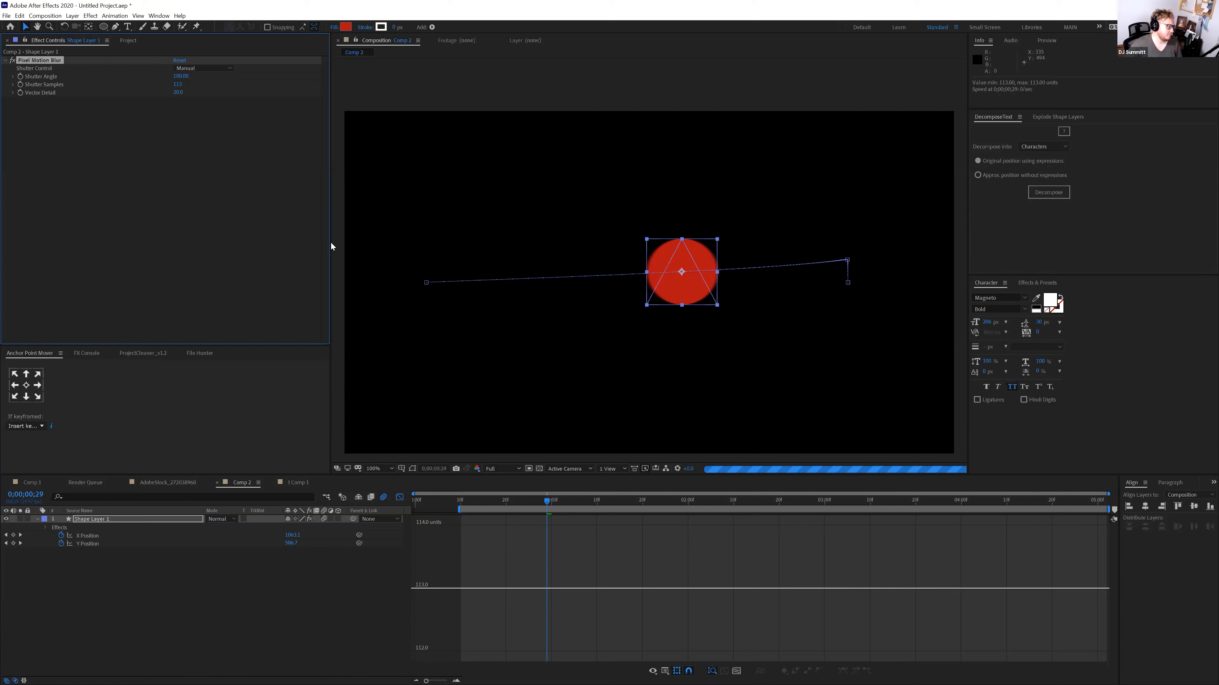
{"action": "key", "text": "Delete"}
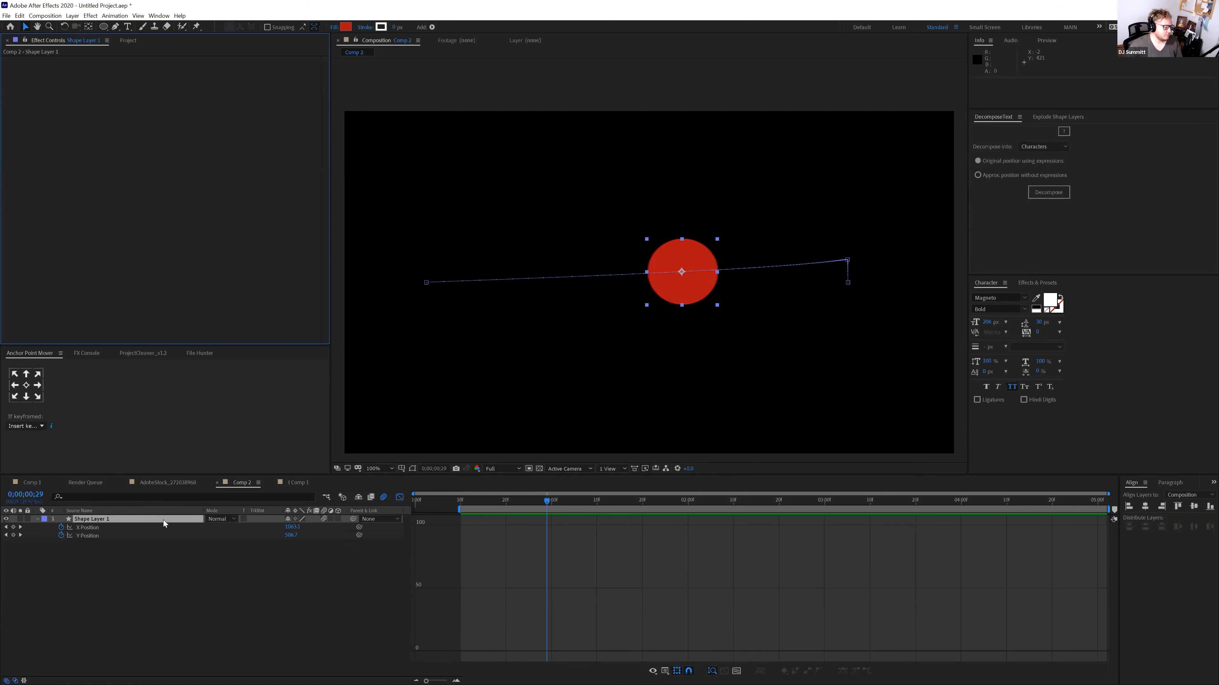
Enter 7 as the motion blur shutter angle in Advanced composition settings, then scrub to check
{"action": "key", "text": "ctrl+k"}
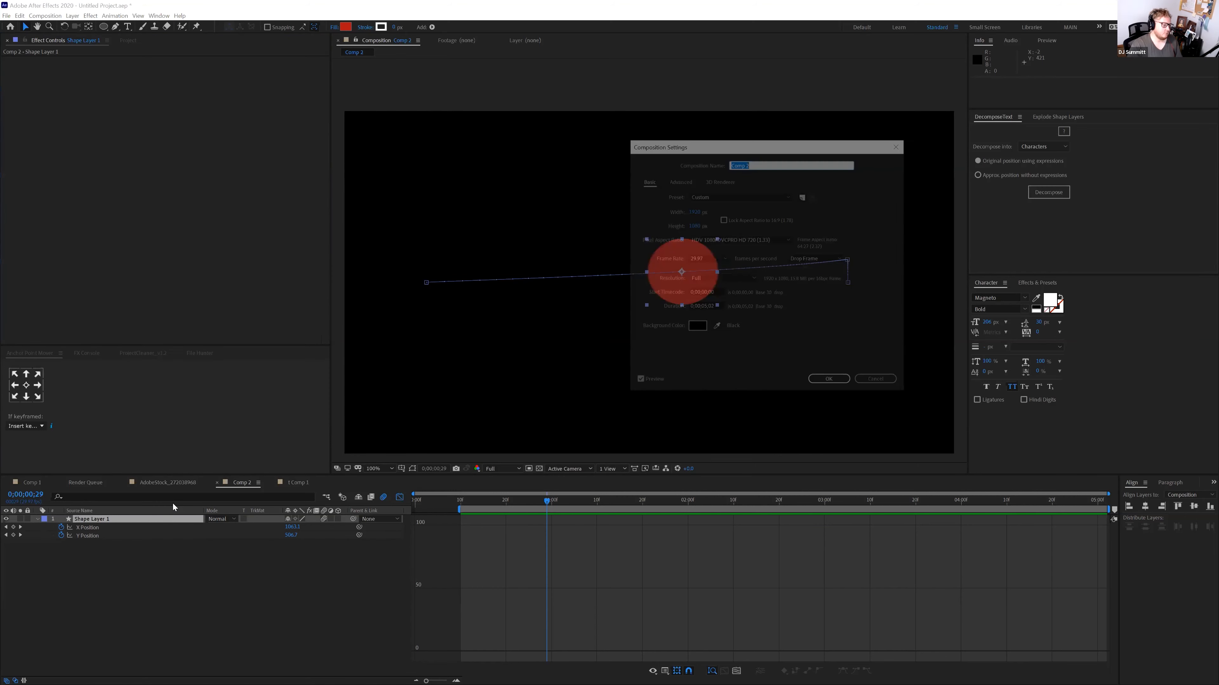
{"action": "left_click", "coordinate": [685, 182]}
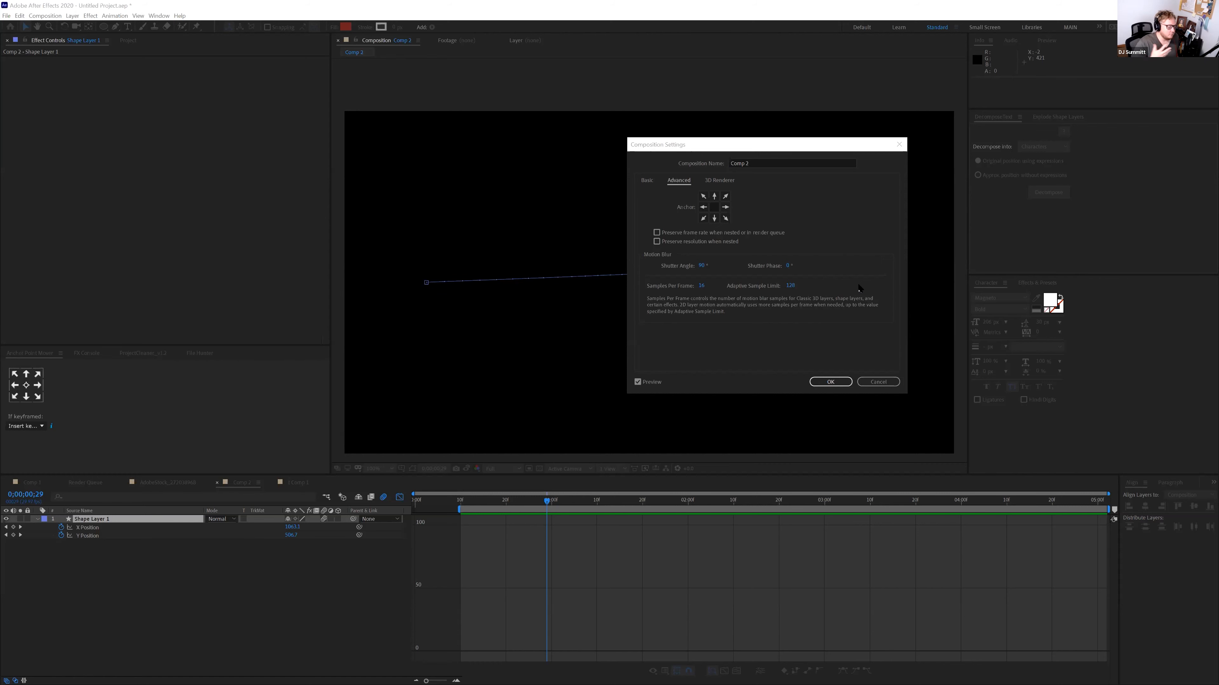
{"action": "left_click", "coordinate": [746, 150]}
{"action": "left_click_drag", "start_coordinate": [746, 150], "coordinate": [959, 186]}
{"action": "left_click", "coordinate": [916, 301]}
{"action": "type", "text": "72"}
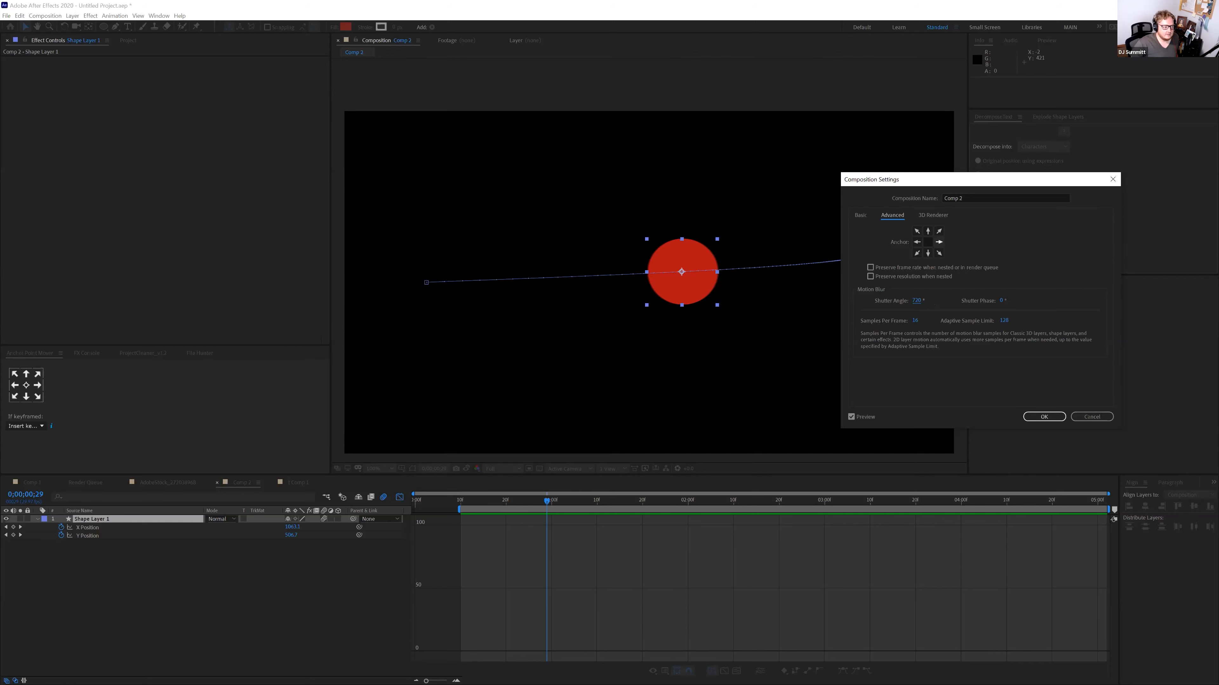
{"action": "key", "text": "Return"}
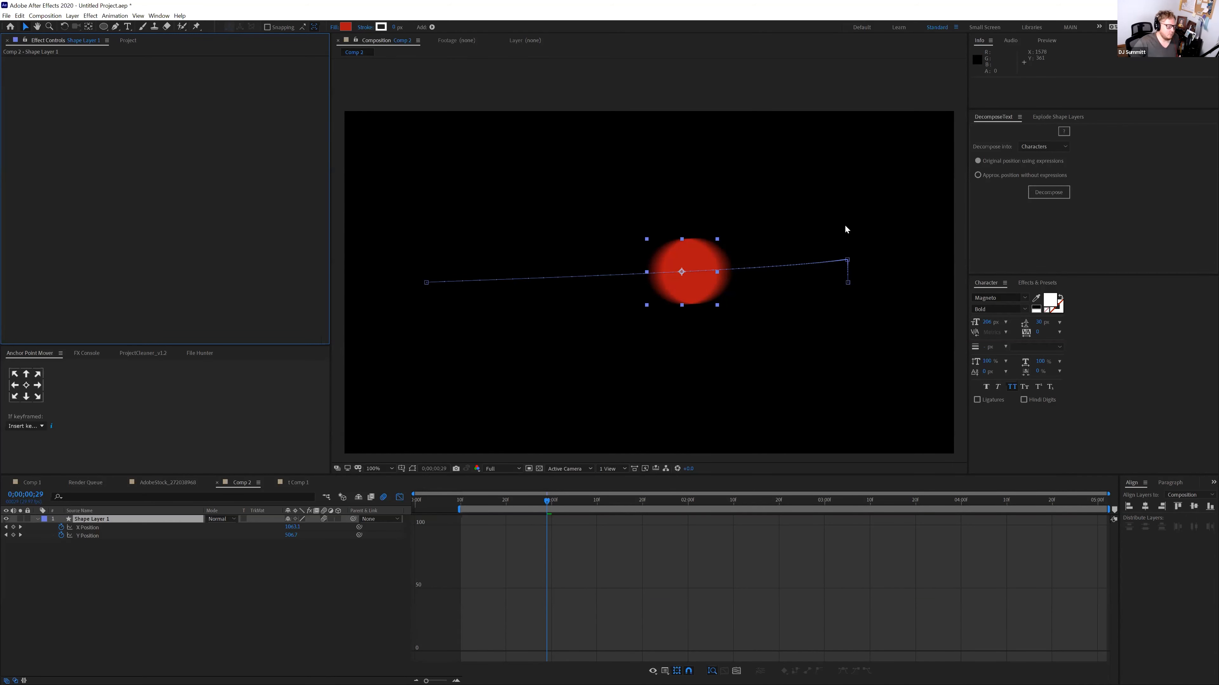
{"action": "left_click_drag", "start_coordinate": [576, 502], "coordinate": [632, 499]}
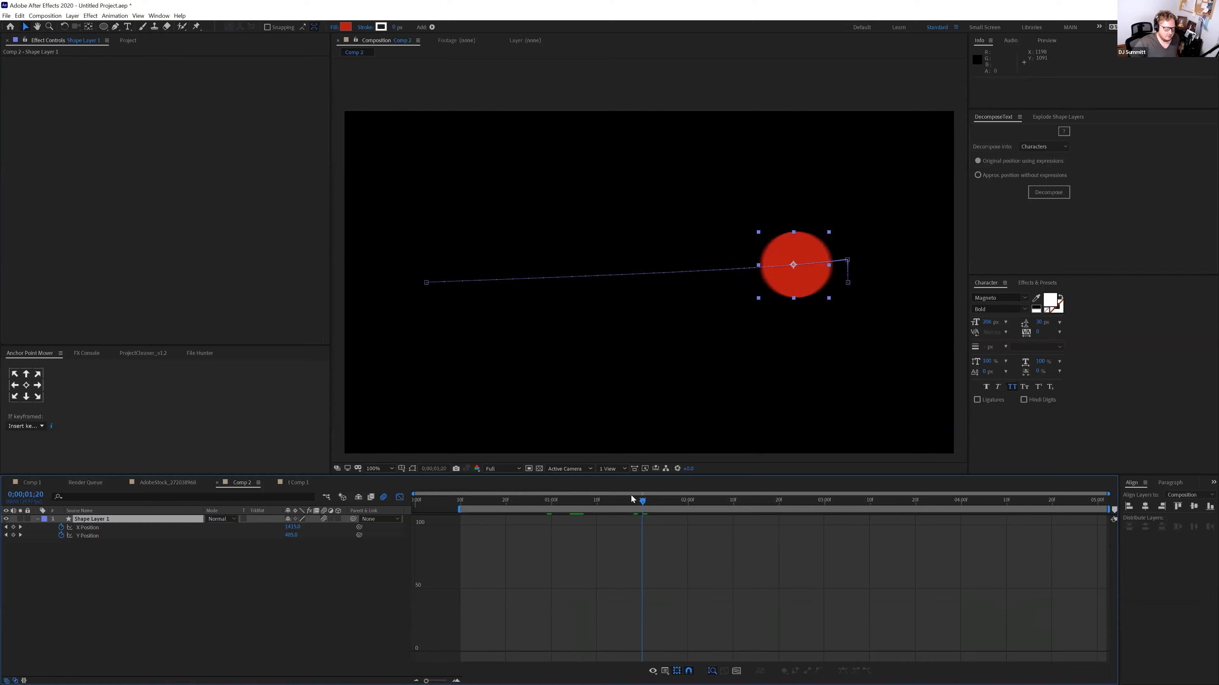
Lower Comp 2's shutter angle from 720°, confirm, and preview the red circle's motion
{"action": "key", "text": "ctrl+k"}
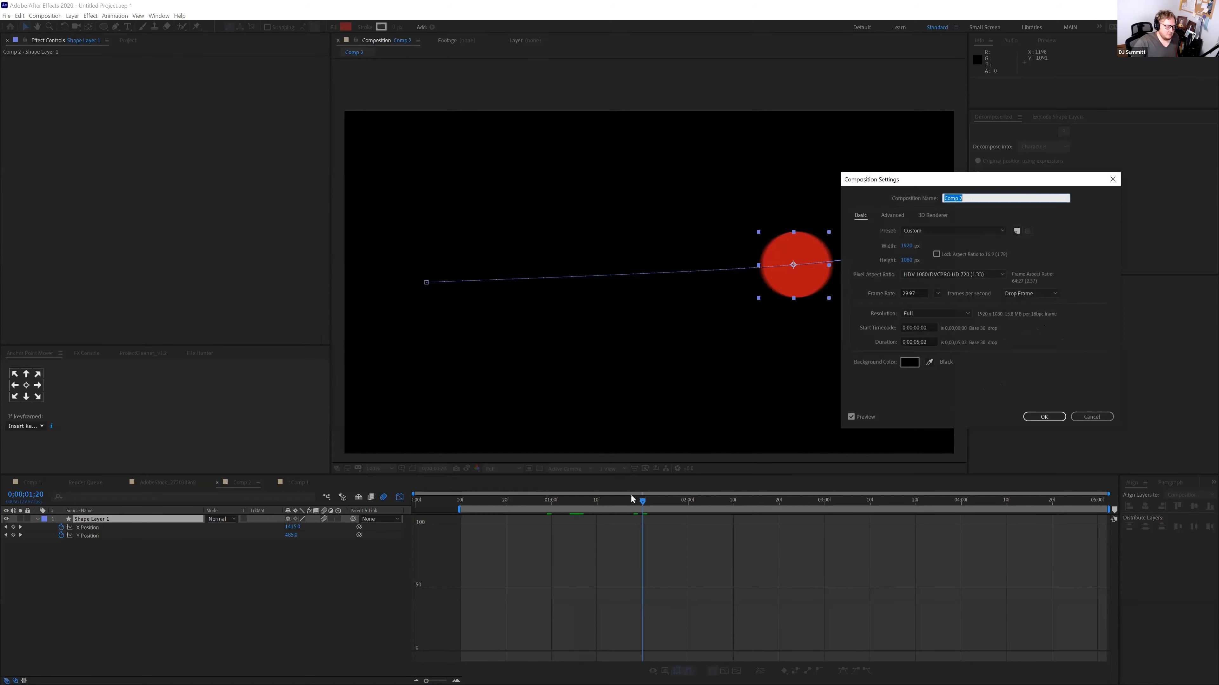
{"action": "left_click", "coordinate": [894, 214]}
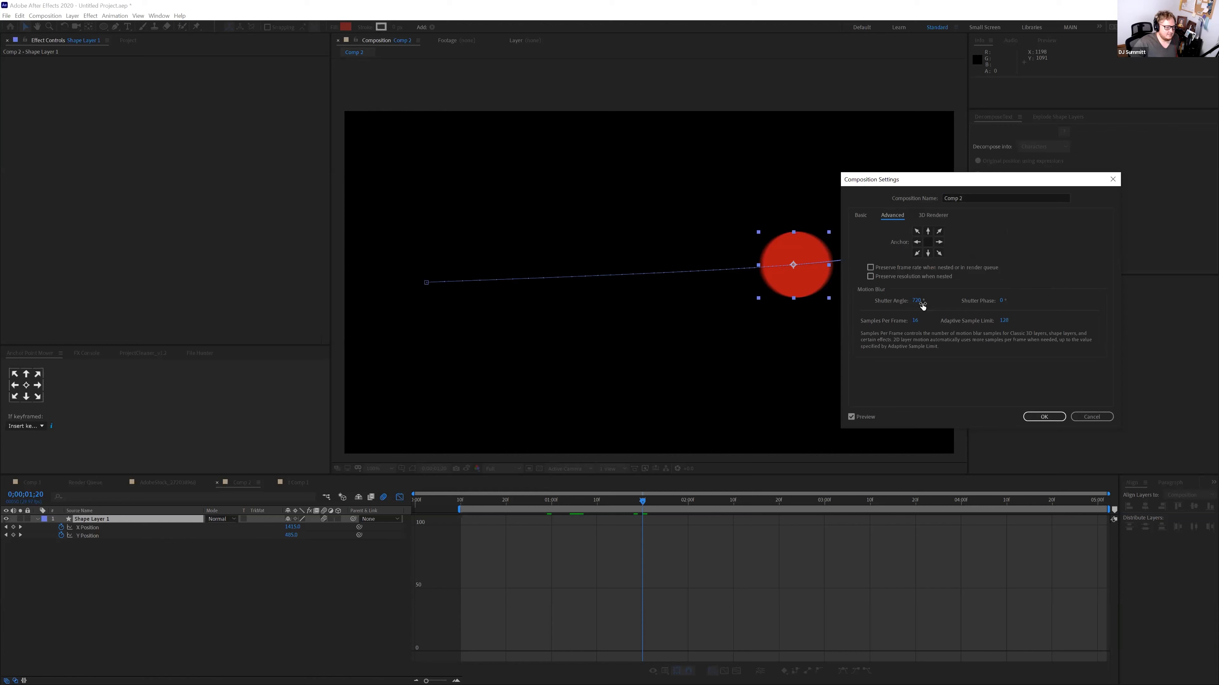
{"action": "left_click_drag", "start_coordinate": [922, 303], "coordinate": [606, 325]}
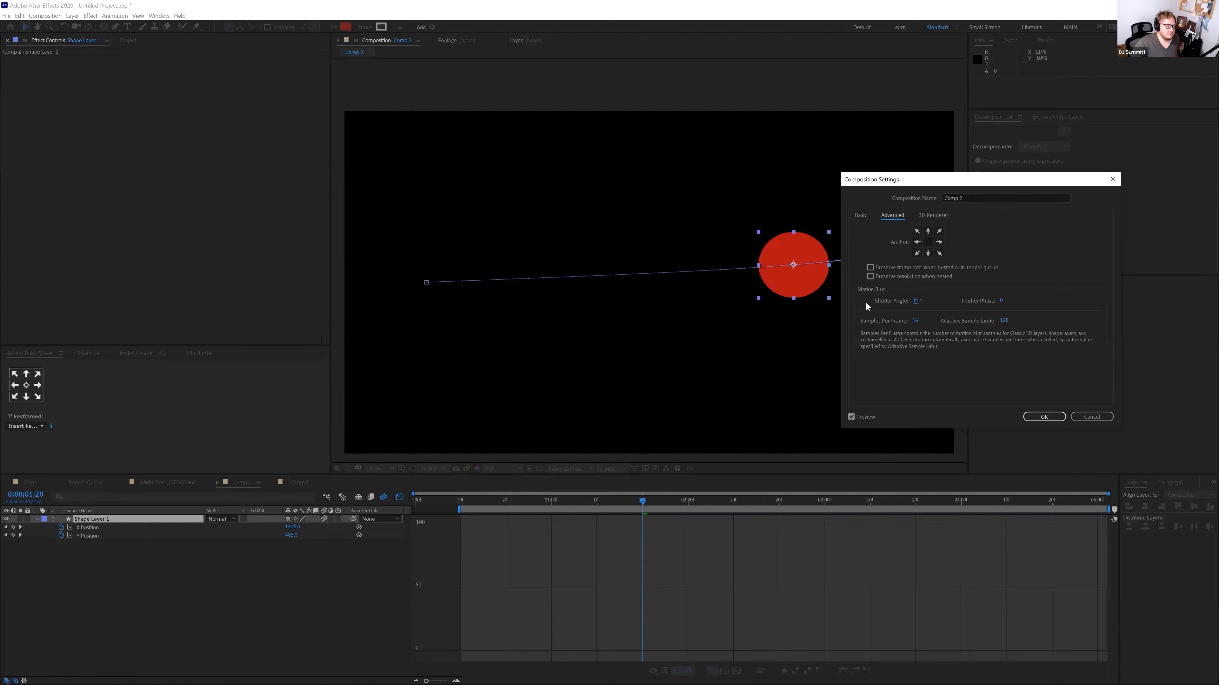
{"action": "left_click", "coordinate": [1055, 415]}
{"action": "key", "text": "space"}
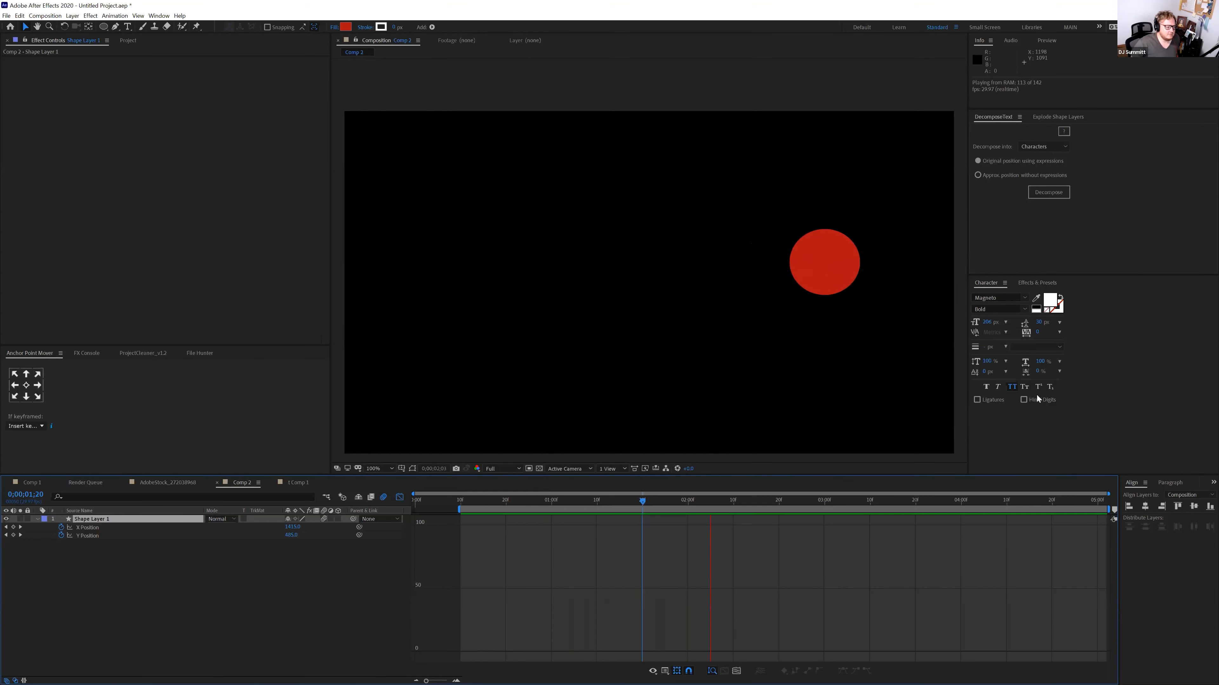
{"action": "key", "text": "space"}
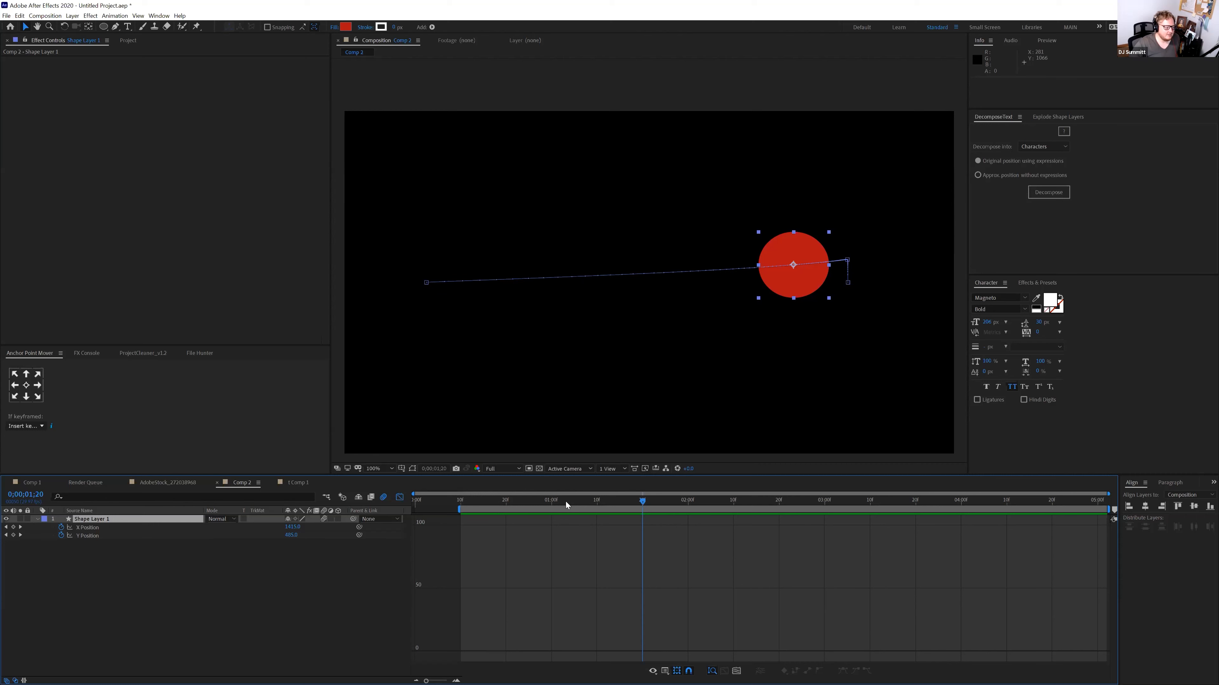
Drag the playhead back to 0;00;01;07
{"action": "left_click_drag", "start_coordinate": [566, 504], "coordinate": [584, 500]}
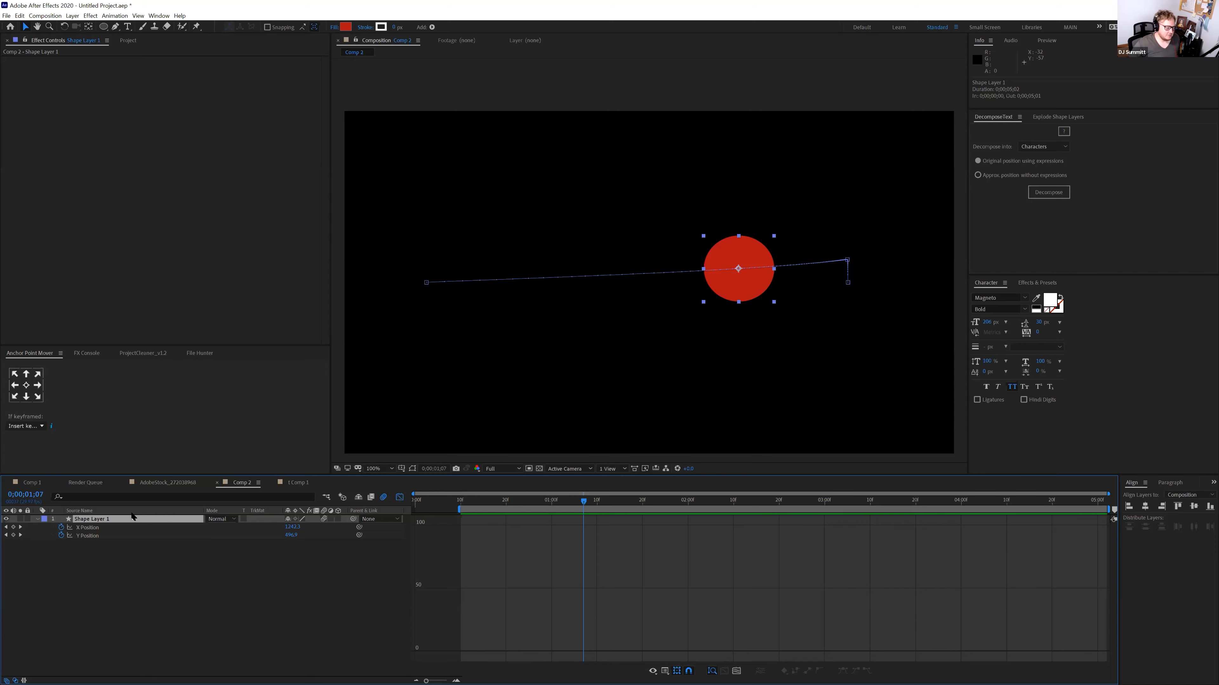
Save the project and browse the effect categories without applying any
{"action": "key", "text": "ctrl+s"}
{"action": "left_click", "coordinate": [89, 16]}
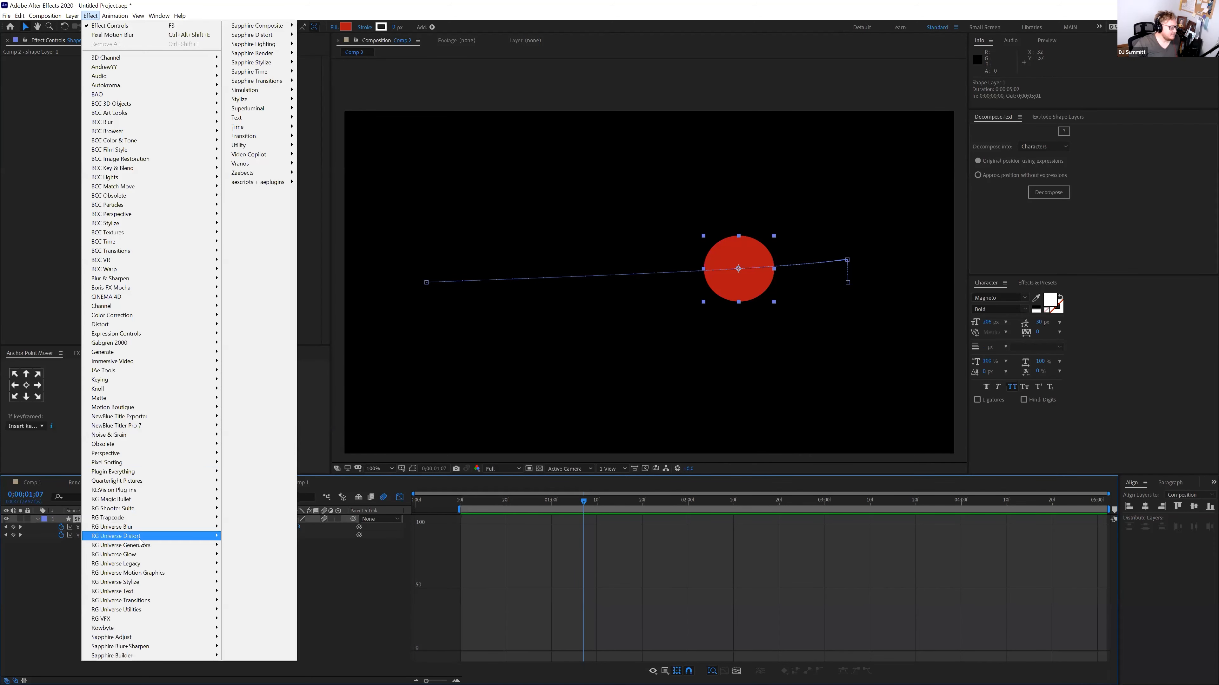
{"action": "mouse_move", "coordinate": [143, 632]}
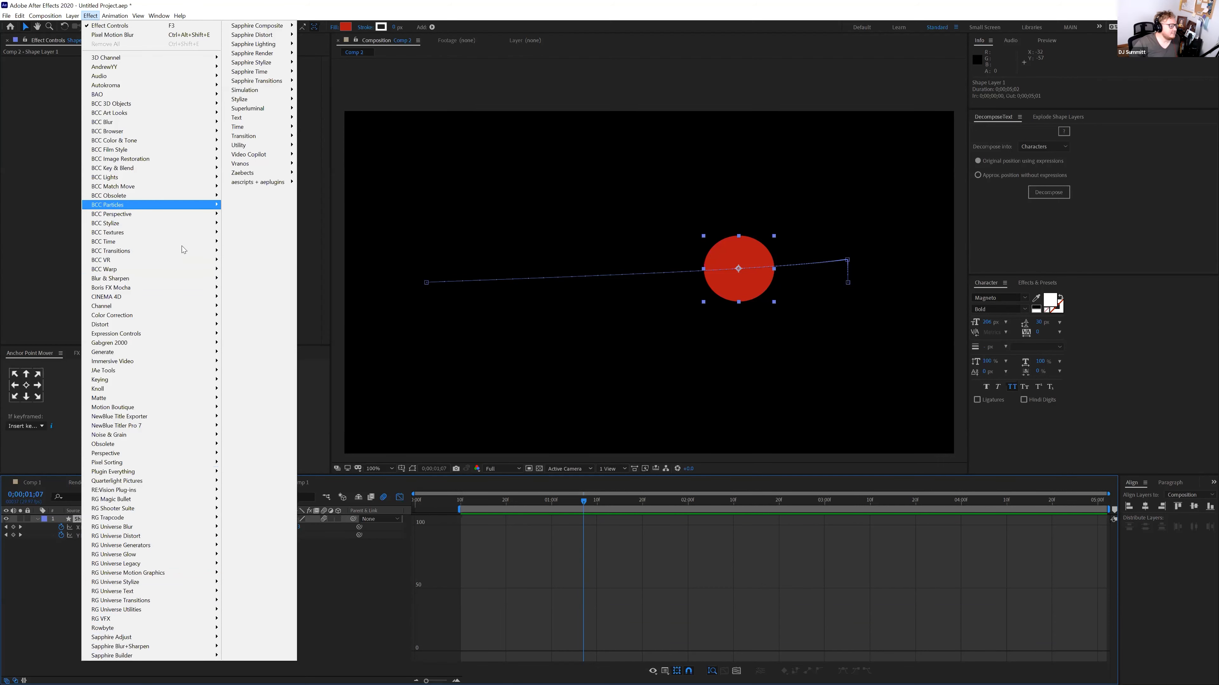
{"action": "left_click", "coordinate": [52, 570]}
Apply RSMB Pro to the shape layer via an 'rs' search, delete it, and close Comp 2
{"action": "left_click", "coordinate": [104, 520]}
{"action": "key", "text": "ctrl+space"}
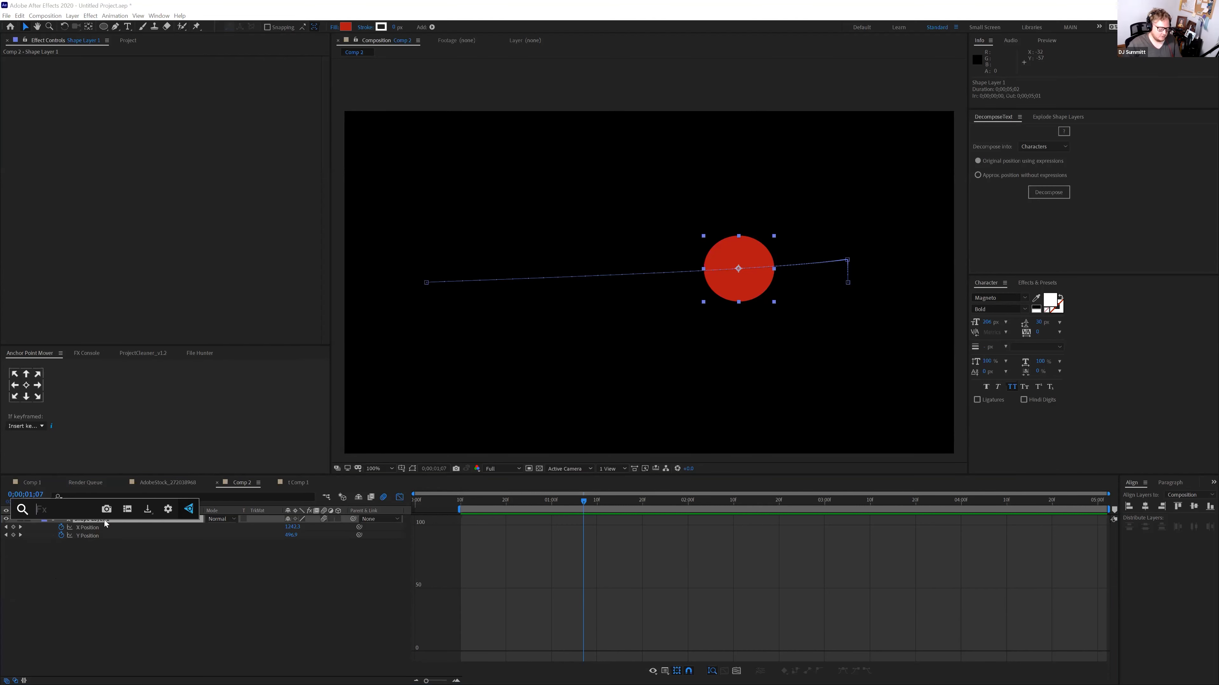
{"action": "type", "text": "rs"}
{"action": "left_click", "coordinate": [80, 551]}
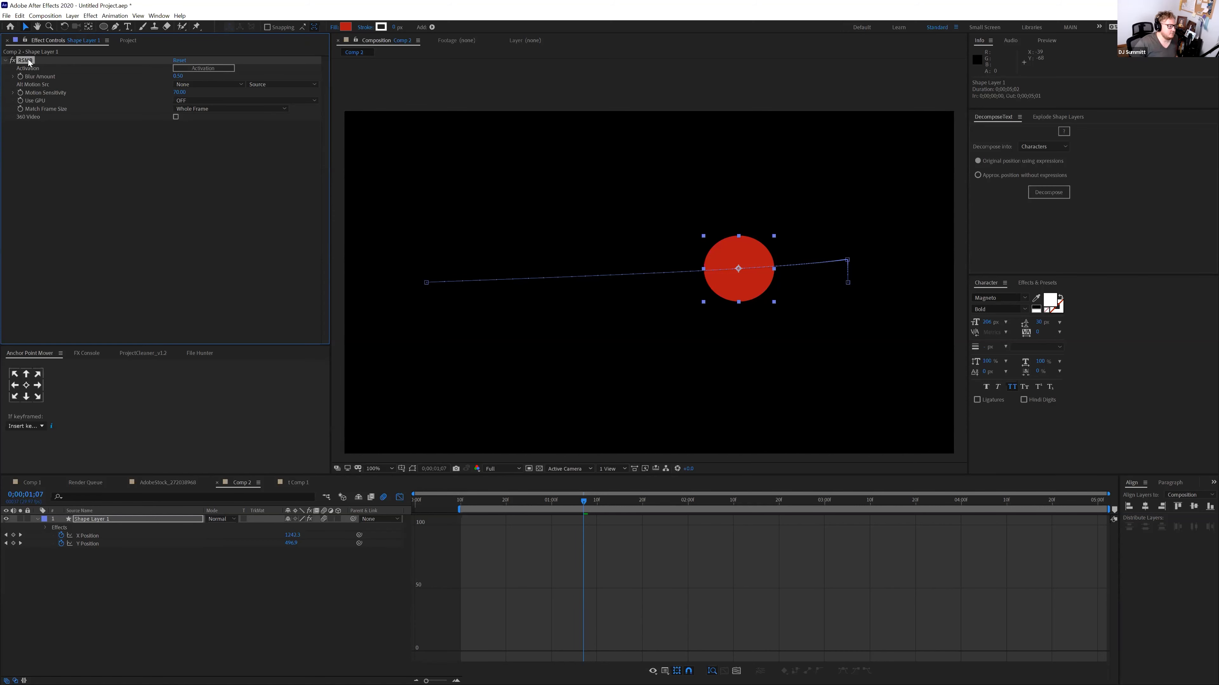
{"action": "key", "text": "Delete"}
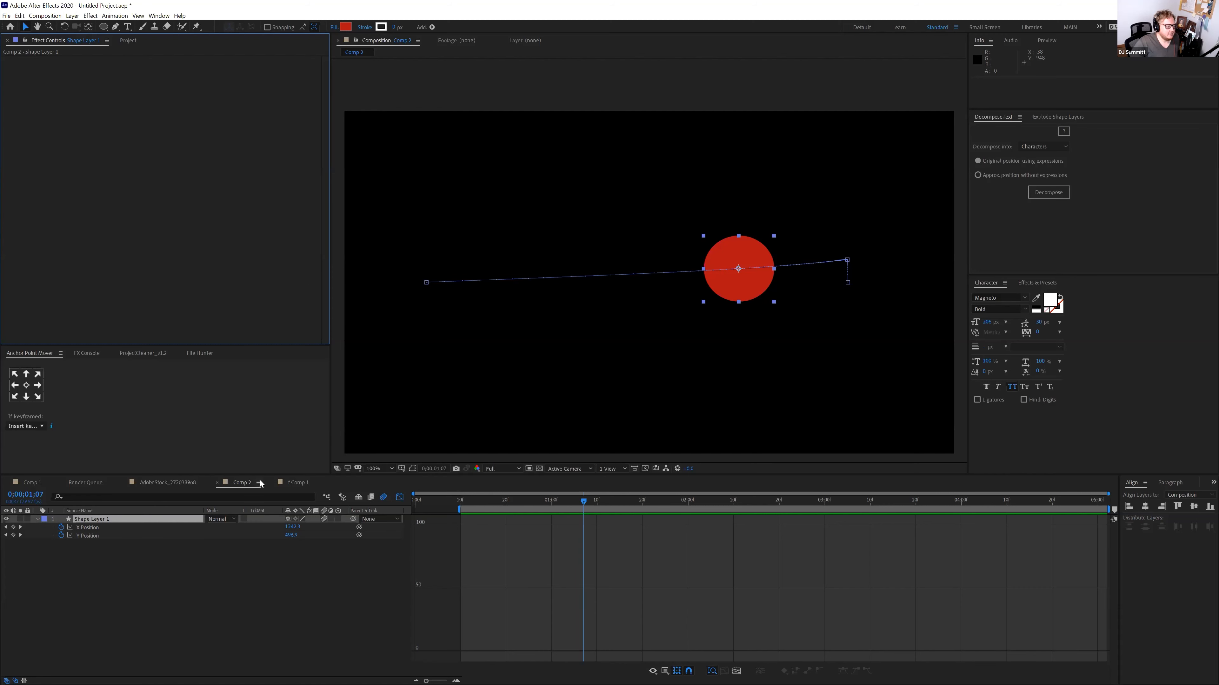
{"action": "left_click", "coordinate": [122, 521]}
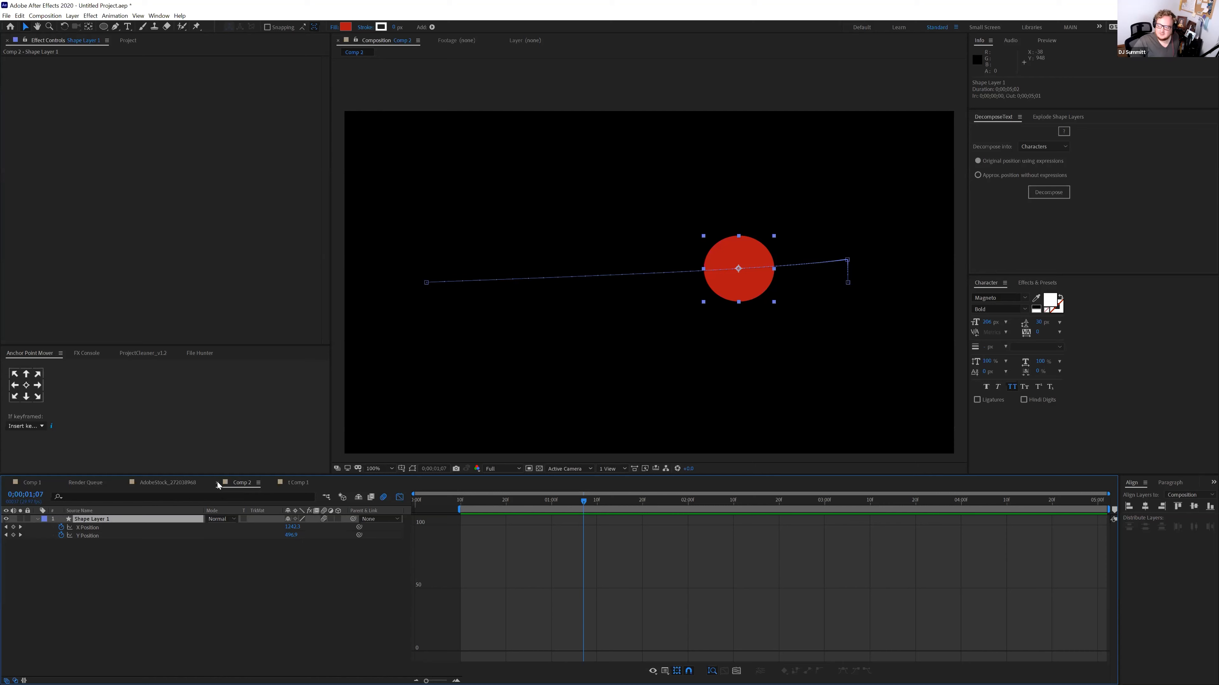
{"action": "left_click", "coordinate": [217, 484]}
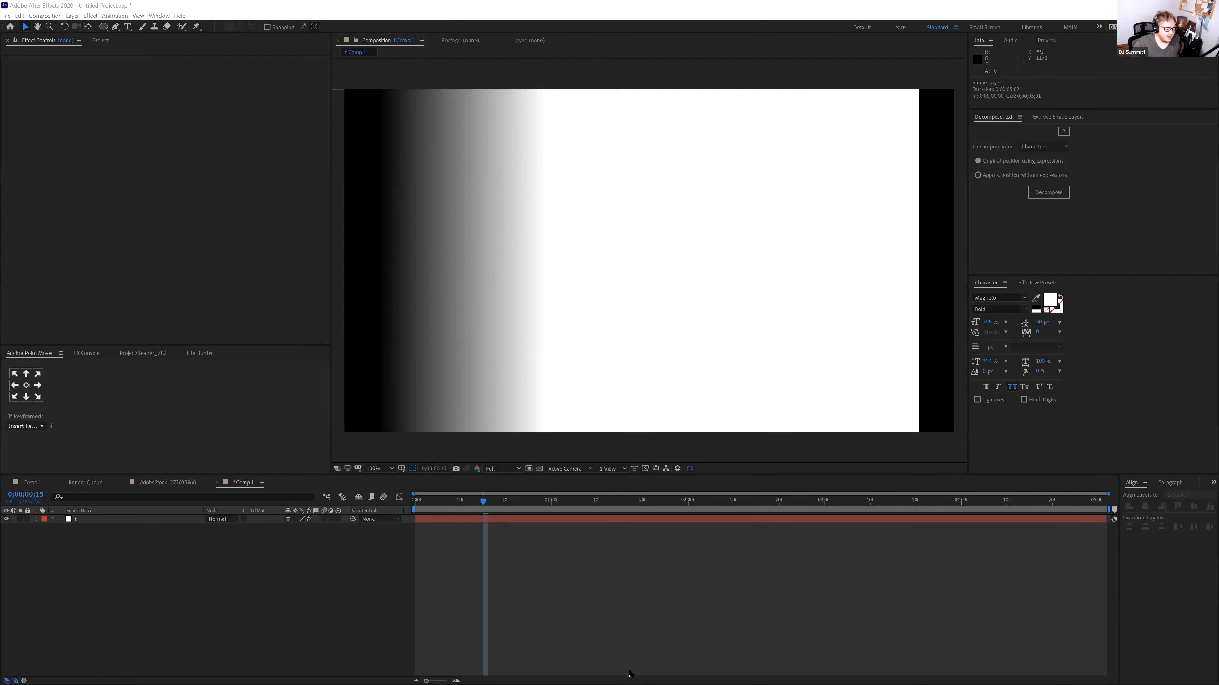
Open the LVW_002.aep Las Vegas Weather project
{"action": "left_click", "coordinate": [640, 671]}
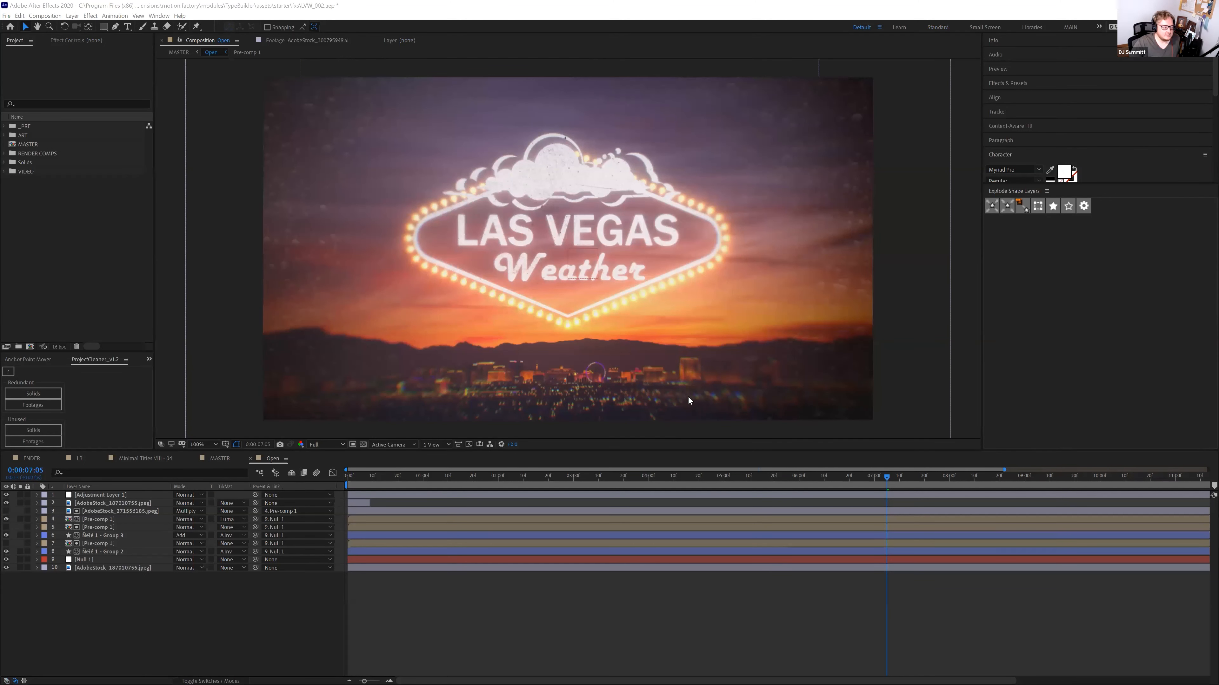
Hide Adjustment Layer 1 and solo the background city photo layer
{"action": "left_click_drag", "start_coordinate": [386, 487], "coordinate": [382, 486]}
{"action": "left_click", "coordinate": [6, 495]}
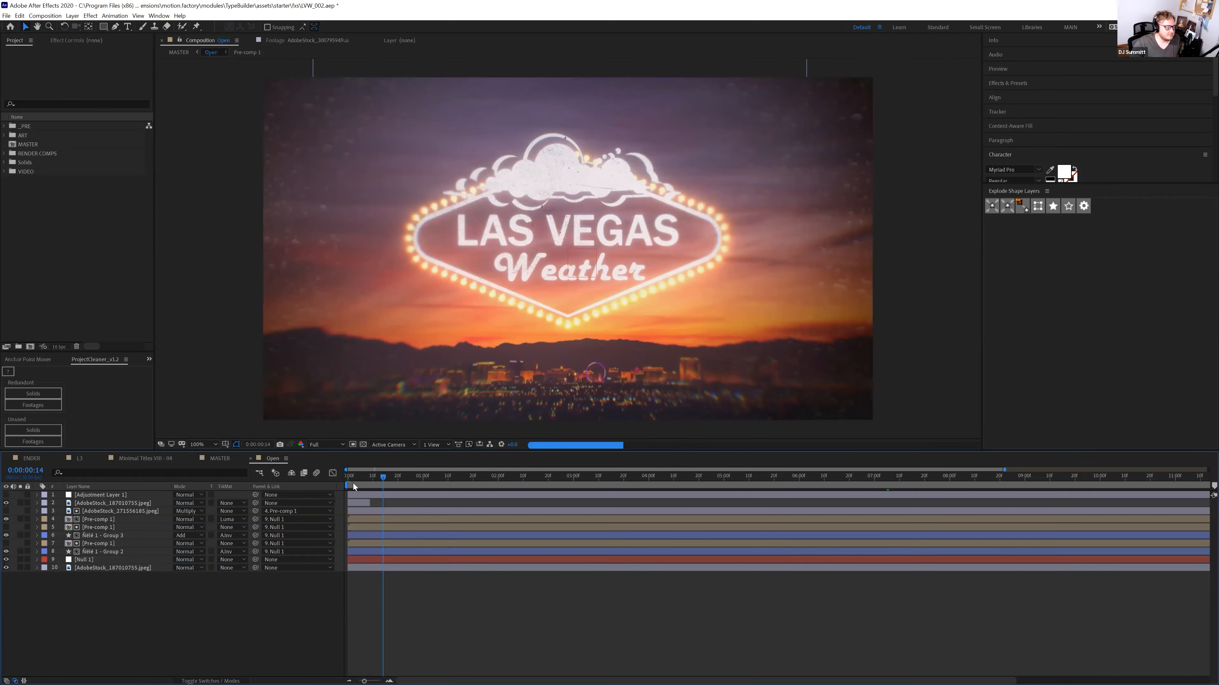
{"action": "left_click_drag", "start_coordinate": [378, 481], "coordinate": [430, 476]}
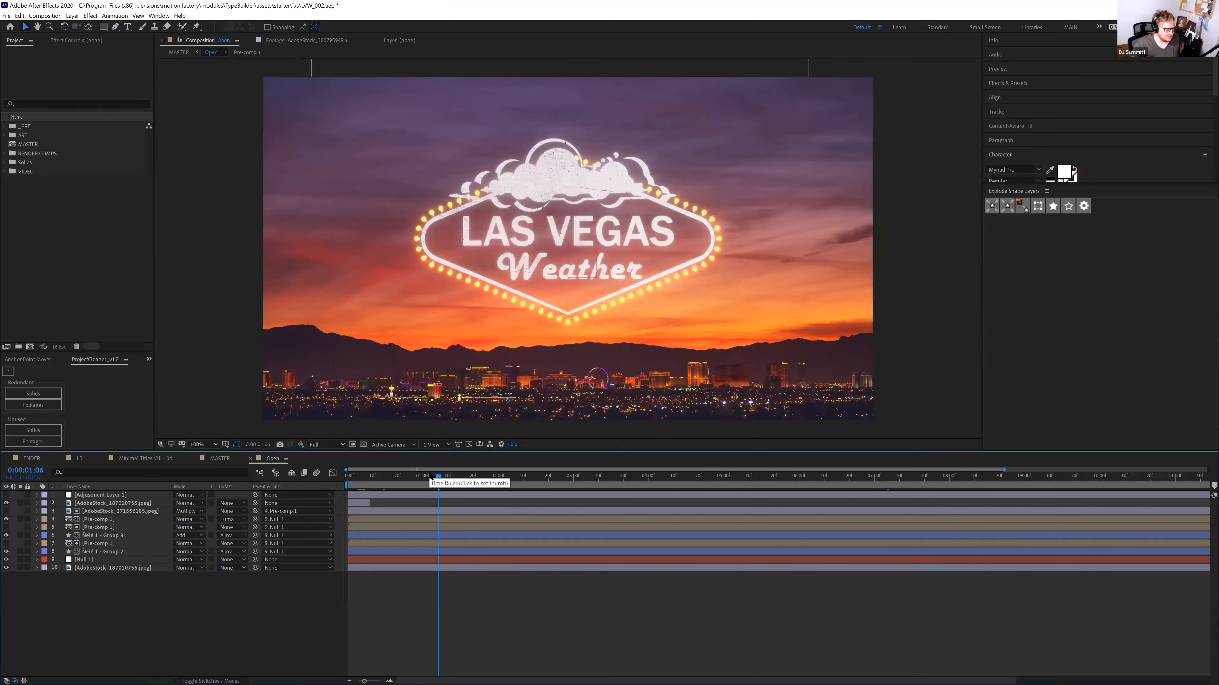
{"action": "left_click", "coordinate": [102, 566]}
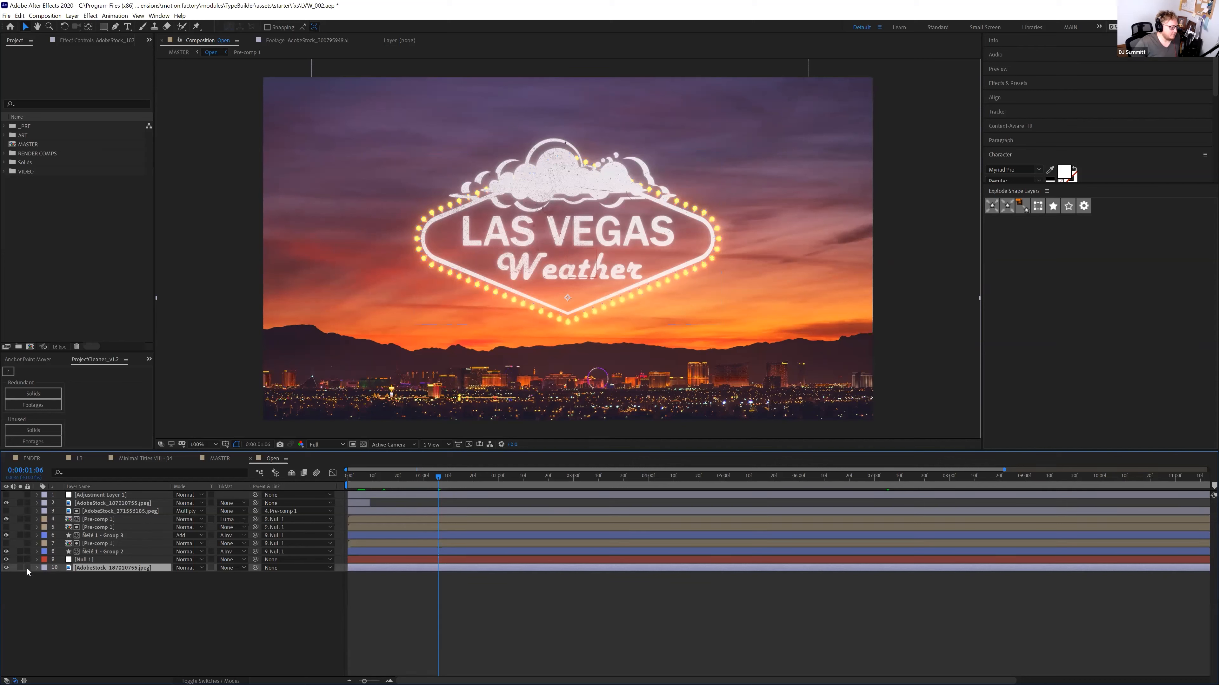
{"action": "left_click", "coordinate": [21, 569]}
{"action": "left_click", "coordinate": [114, 41]}
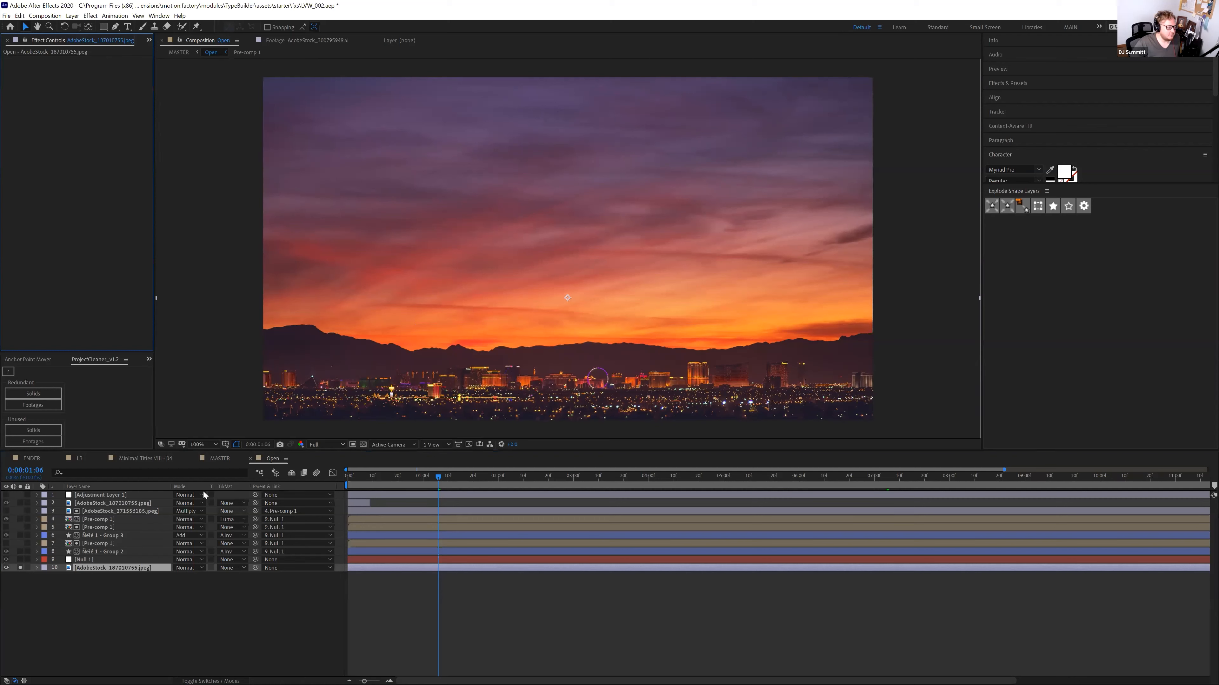
Set the bulb group layer's track matte to No Track Matte, then switch to a maximized Illustrator
{"action": "left_click", "coordinate": [84, 551]}
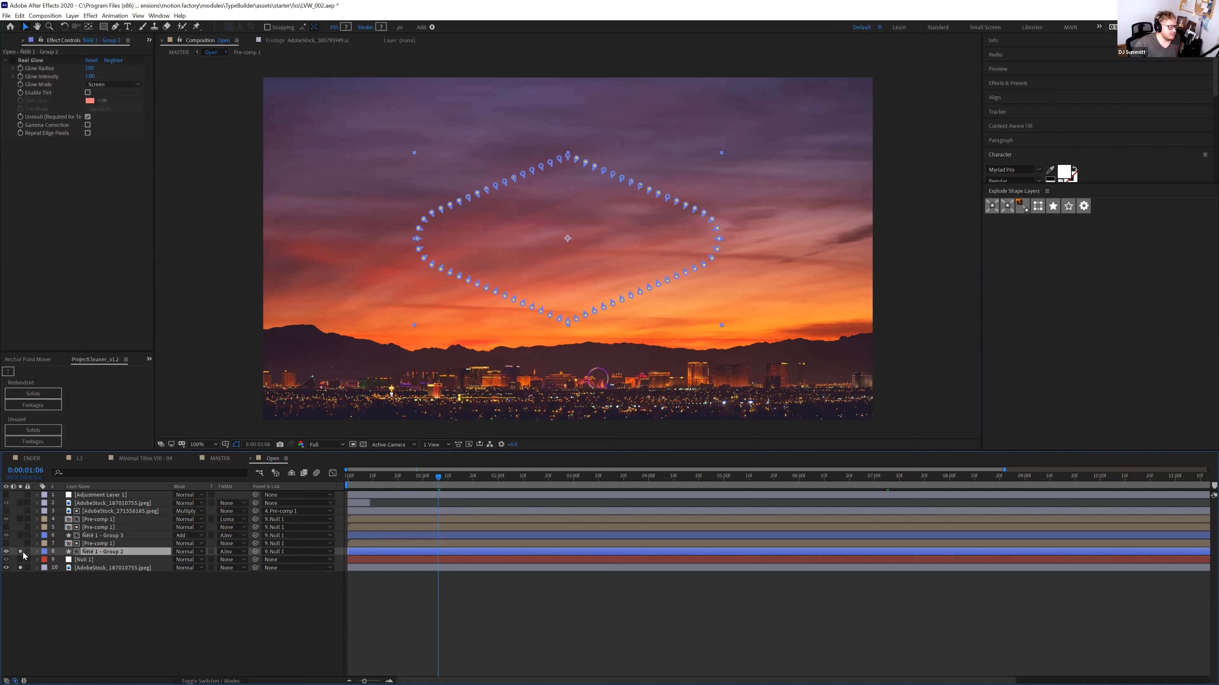
{"action": "key", "text": "ctrl+shift+h"}
{"action": "left_click", "coordinate": [232, 552]}
{"action": "left_click", "coordinate": [229, 563]}
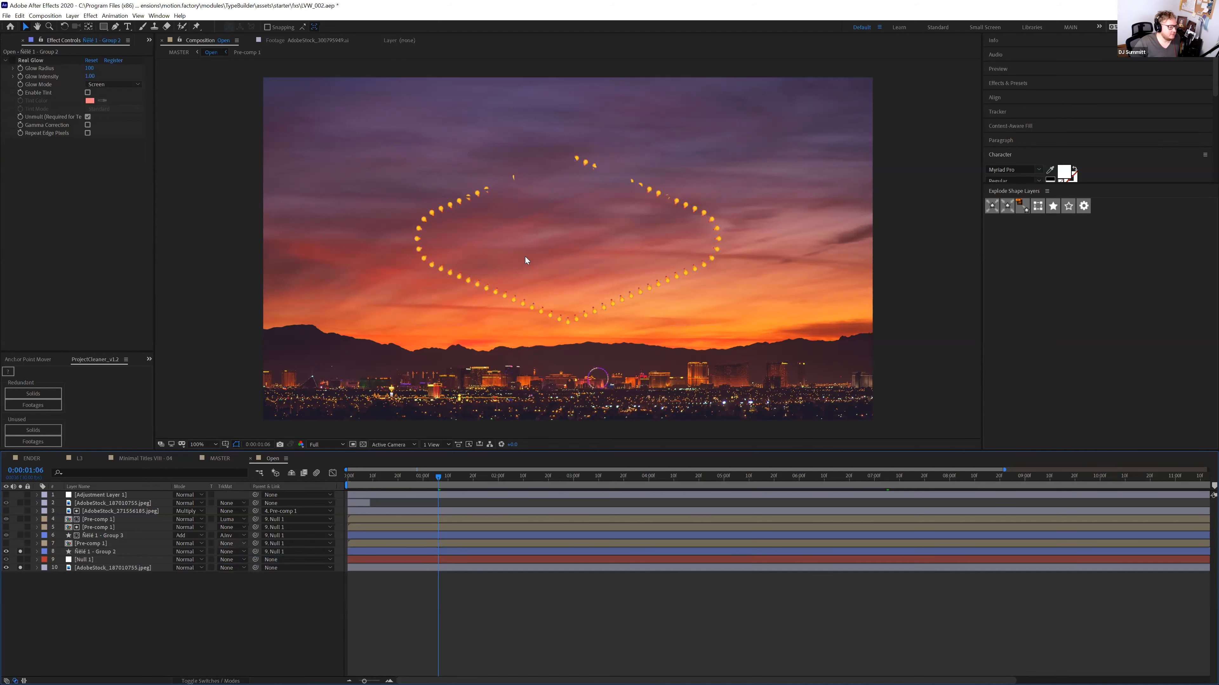
{"action": "key", "text": "ctrl+shift+h"}
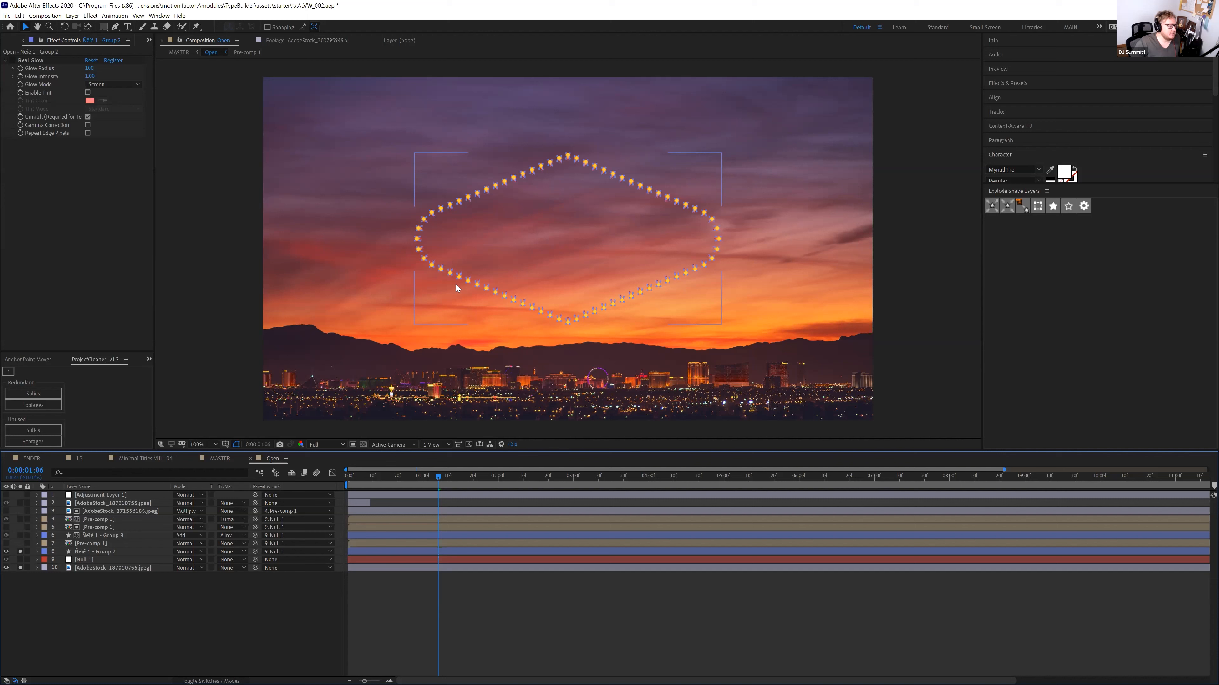
{"action": "key", "text": "ctrl+shift+h"}
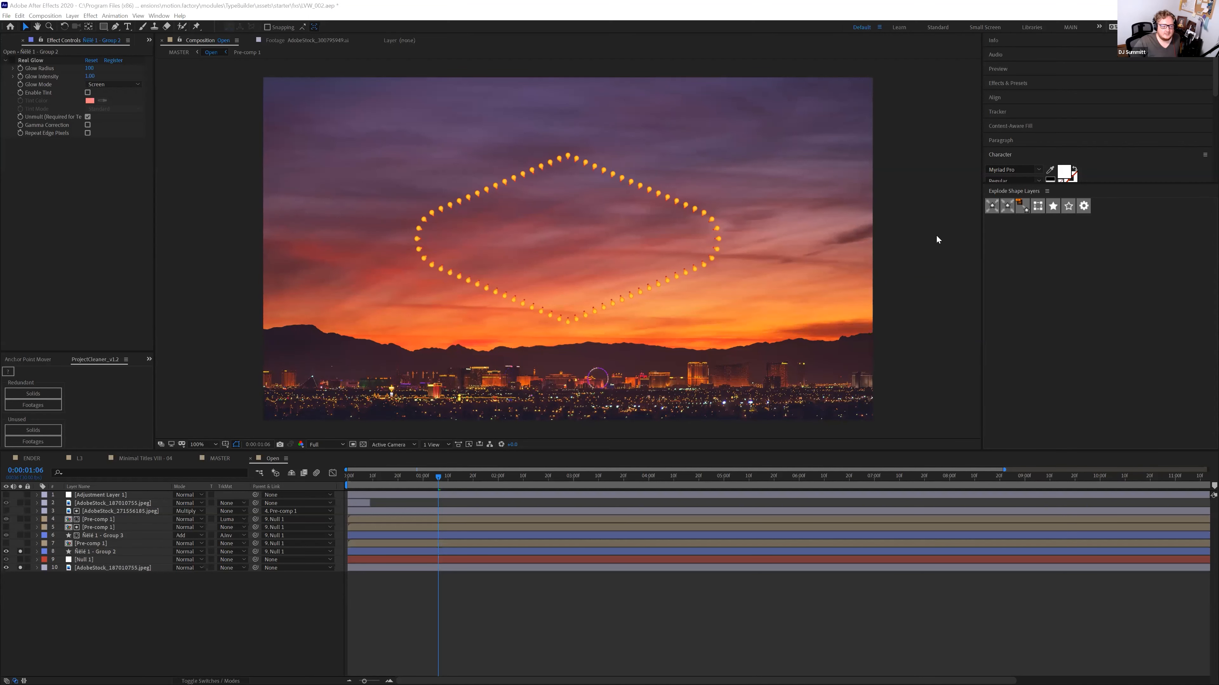
{"action": "key", "text": "alt+Tab"}
{"action": "left_click", "coordinate": [919, 376]}
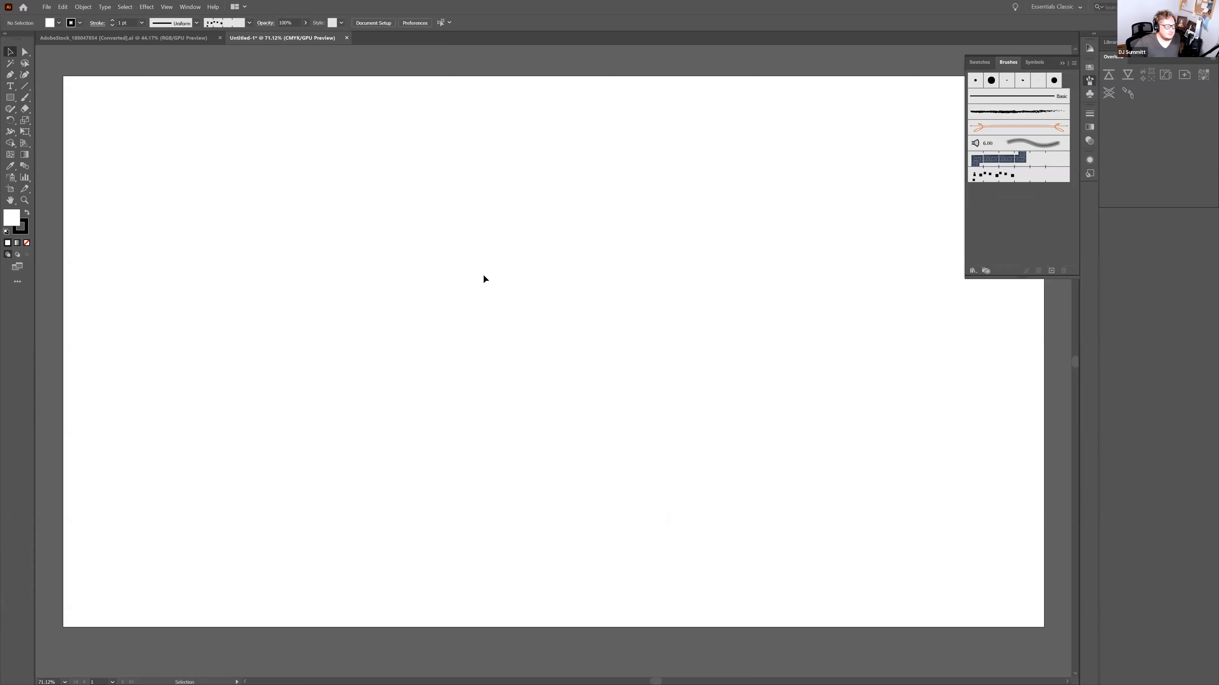
{"action": "left_click", "coordinate": [28, 213]}
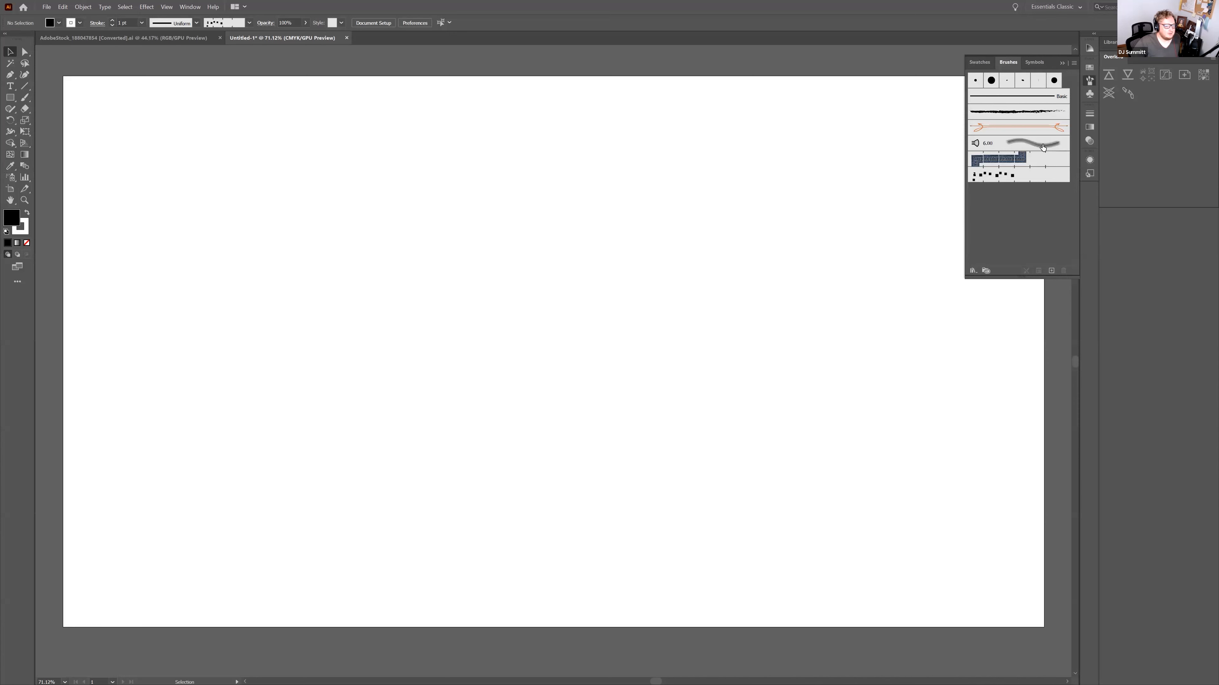
{"action": "left_click", "coordinate": [10, 86]}
{"action": "left_click_drag", "start_coordinate": [286, 203], "coordinate": [408, 224]}
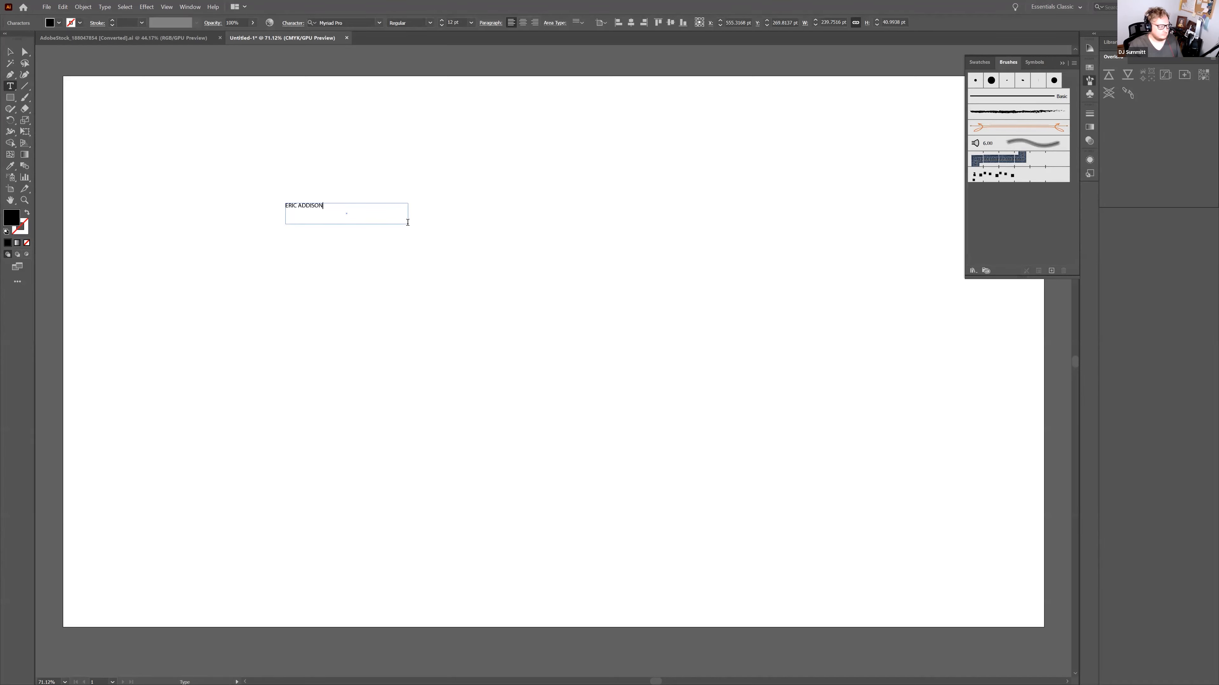
{"action": "key", "text": "Escape"}
{"action": "left_click_drag", "start_coordinate": [301, 206], "coordinate": [534, 269]}
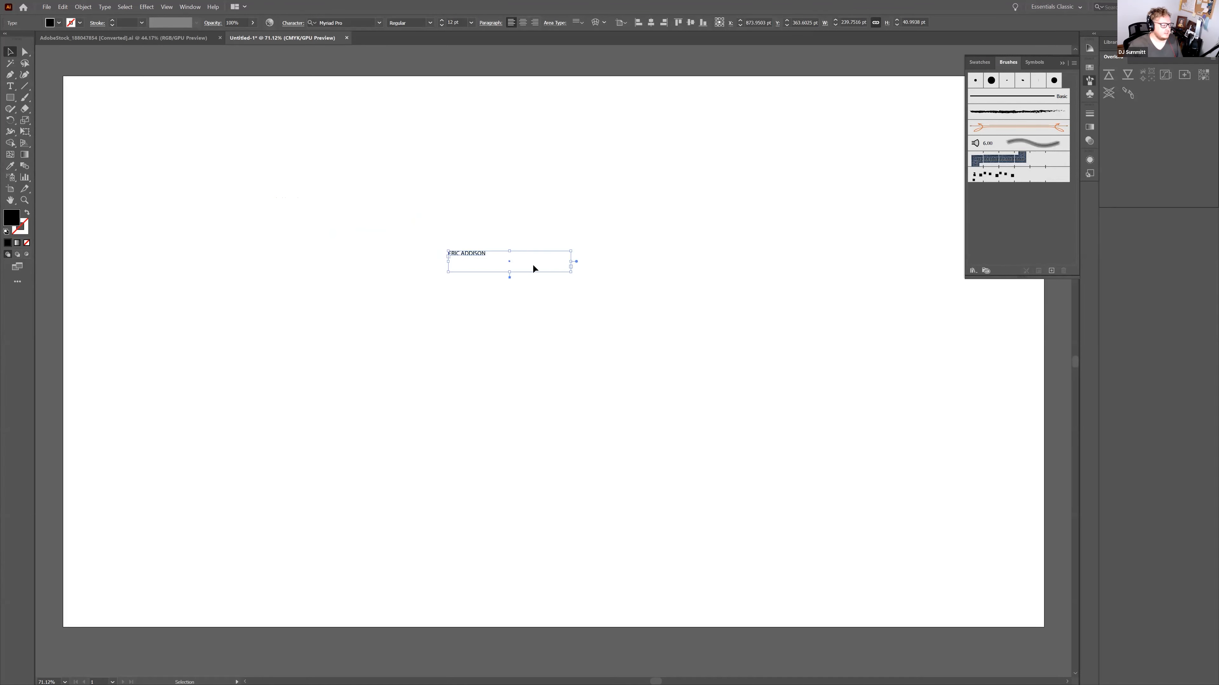
Raise the name text to 28 pt and drag it into the Brushes panel
{"action": "double_click", "coordinate": [472, 260]}
{"action": "key", "text": "ctrl+a"}
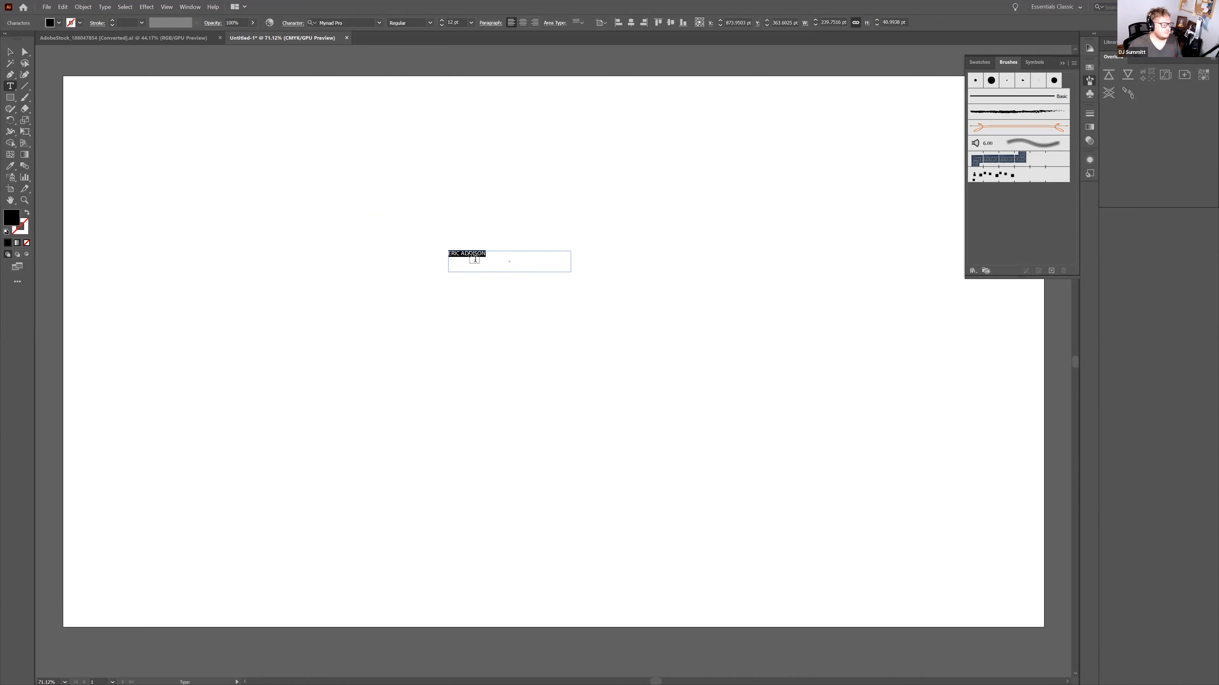
{"action": "left_click", "coordinate": [441, 21]}
{"action": "left_click", "coordinate": [441, 21]}
{"action": "left_click", "coordinate": [442, 21]}
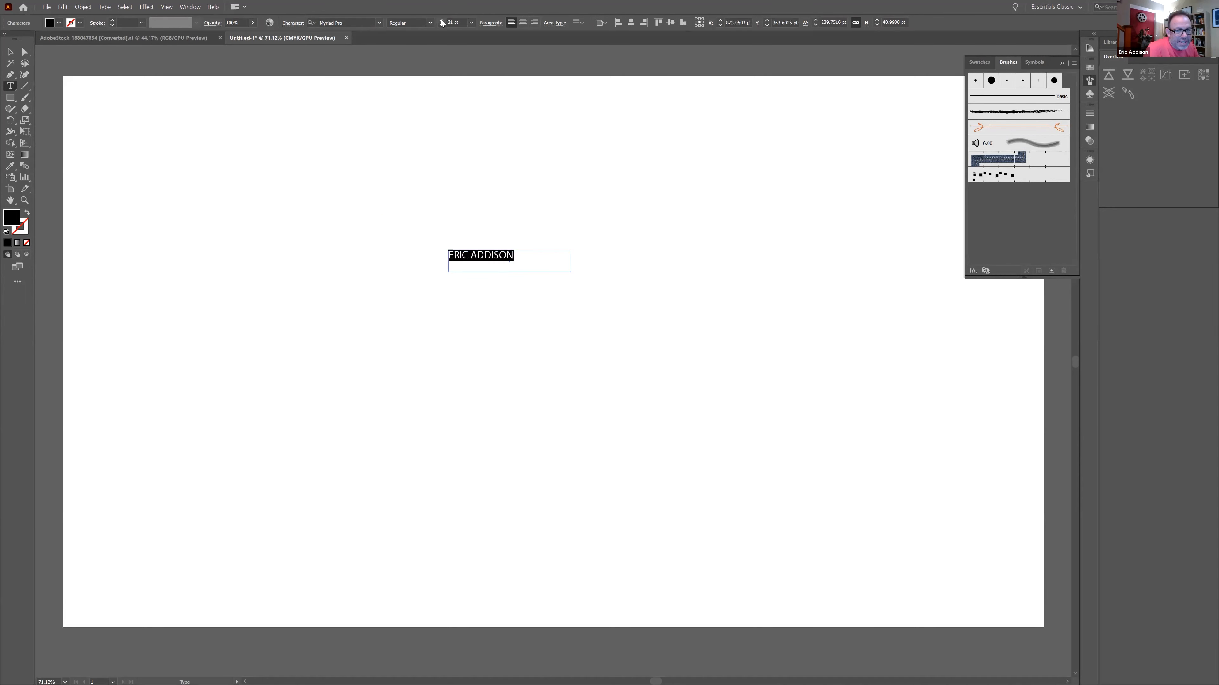
{"action": "left_click", "coordinate": [441, 20]}
{"action": "left_click", "coordinate": [442, 21]}
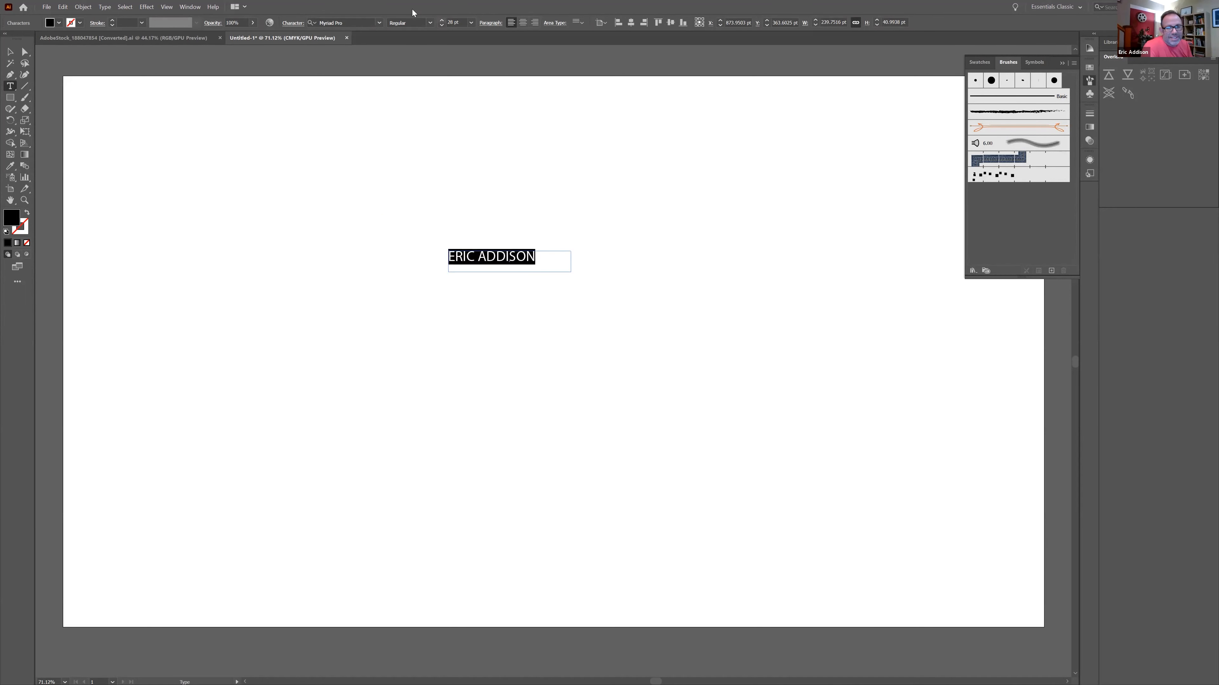
{"action": "left_click", "coordinate": [8, 54]}
{"action": "left_click_drag", "start_coordinate": [470, 256], "coordinate": [1013, 224]}
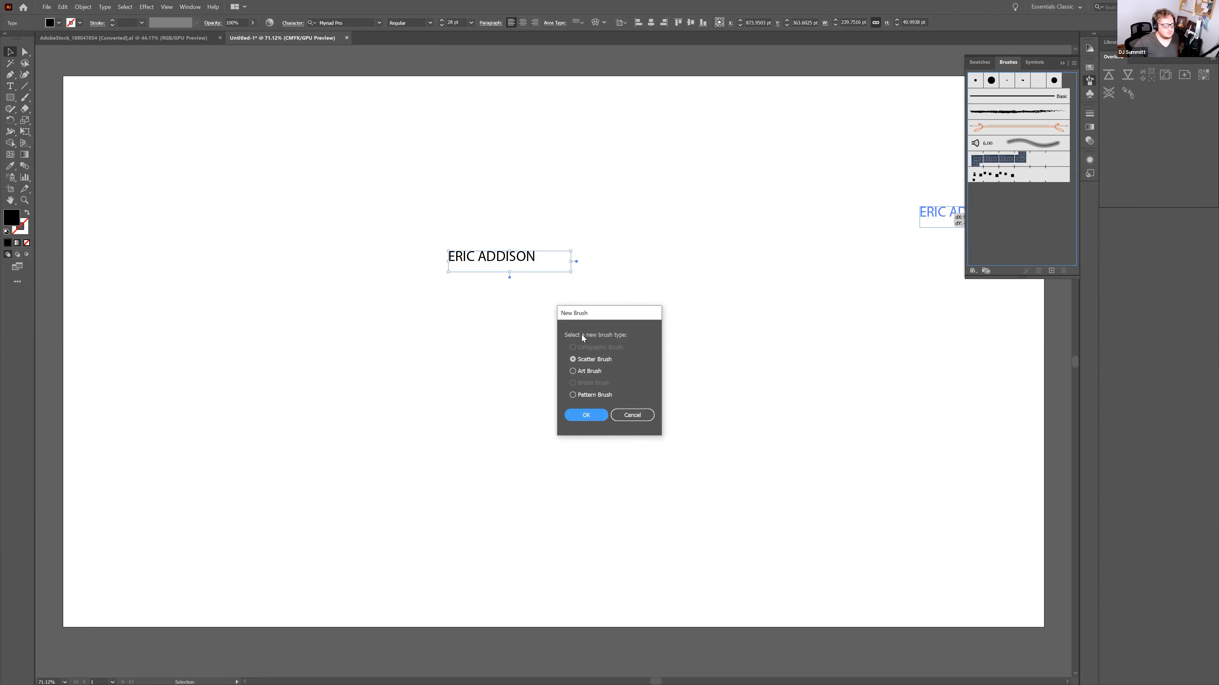
Try making a pattern brush from the live text and dismiss the outline warning
{"action": "left_click", "coordinate": [585, 396]}
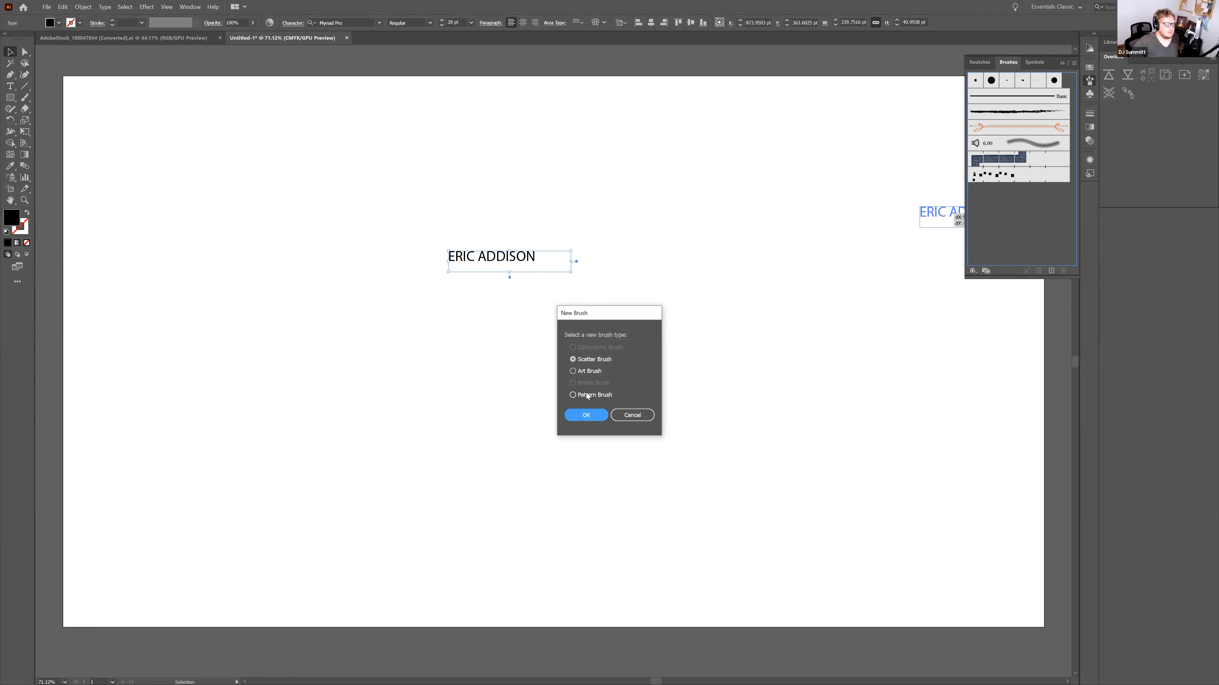
{"action": "left_click", "coordinate": [586, 415]}
{"action": "left_click", "coordinate": [686, 361]}
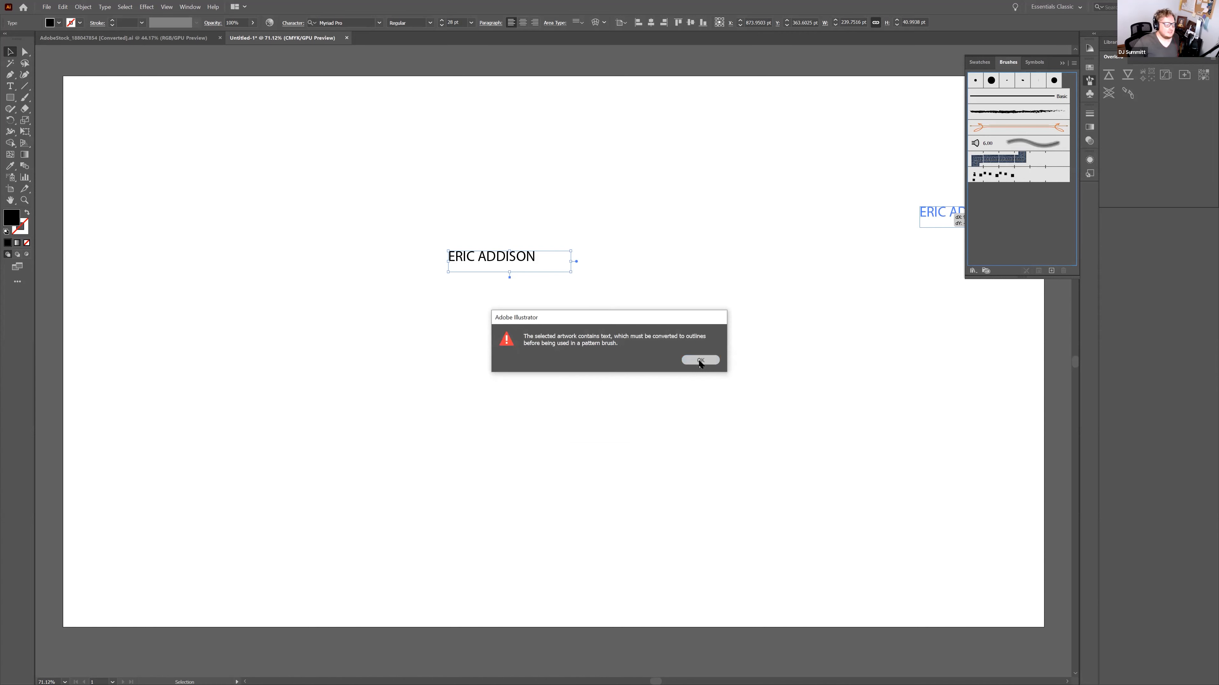
{"action": "right_click", "coordinate": [507, 256]}
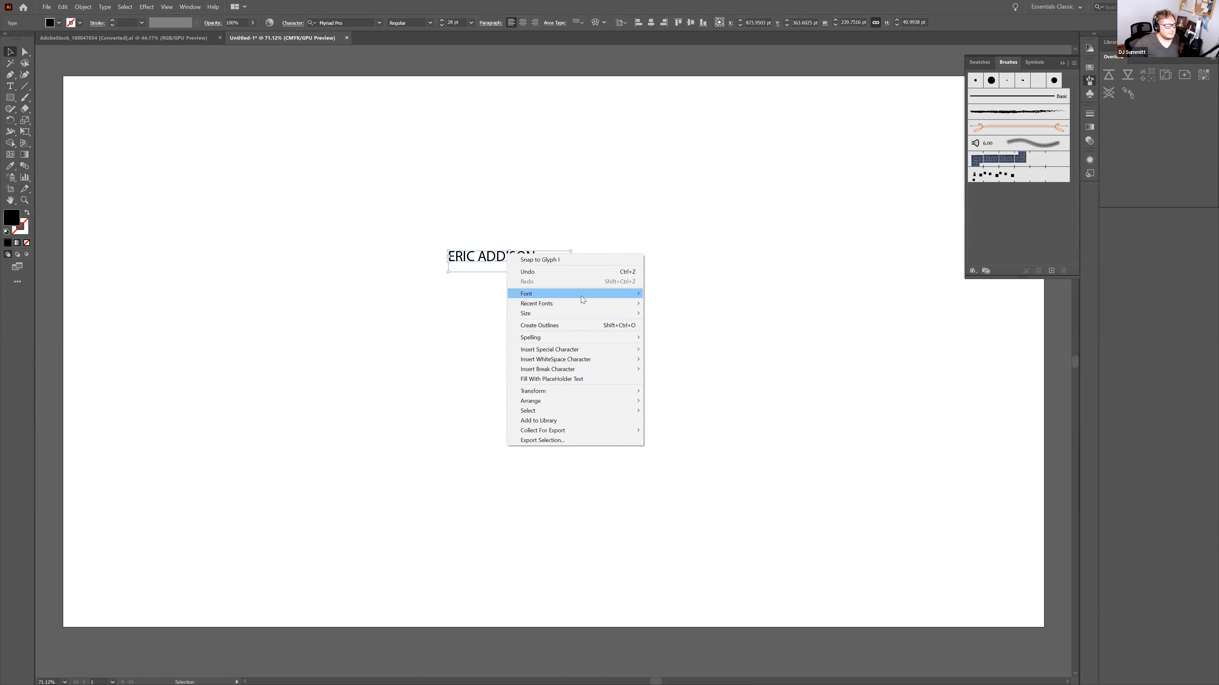
{"action": "left_click", "coordinate": [426, 219]}
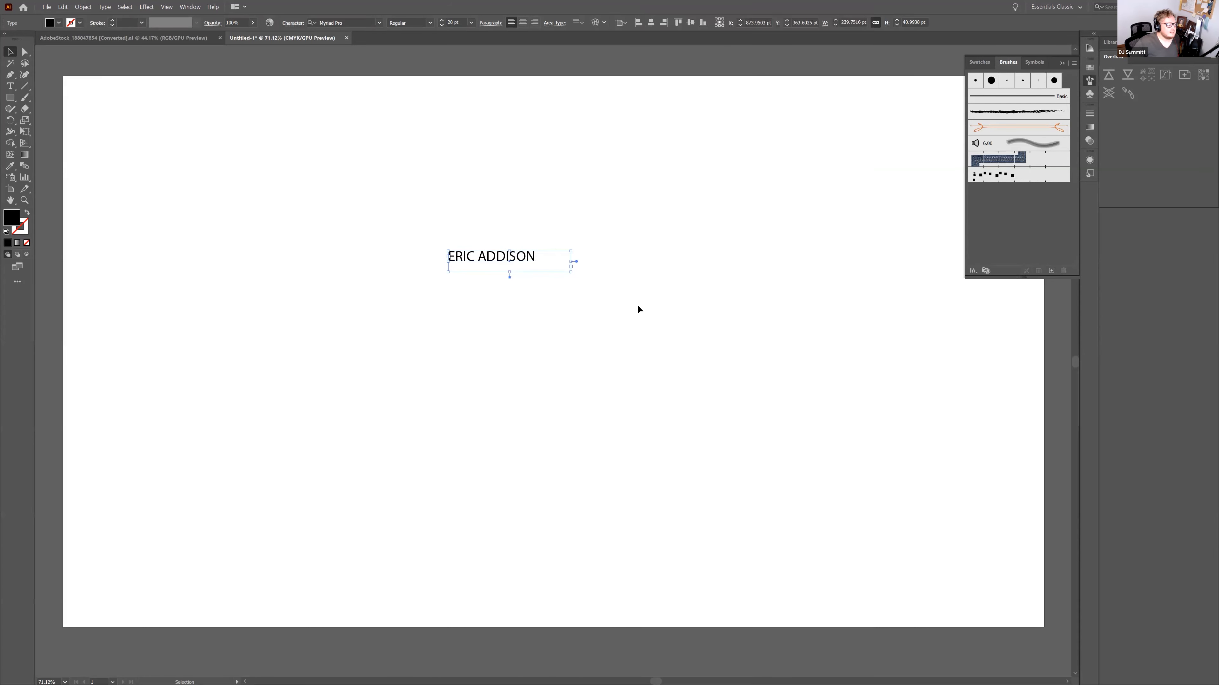
Convert the name text to outlines with Create Outlines
{"action": "left_click", "coordinate": [105, 7]}
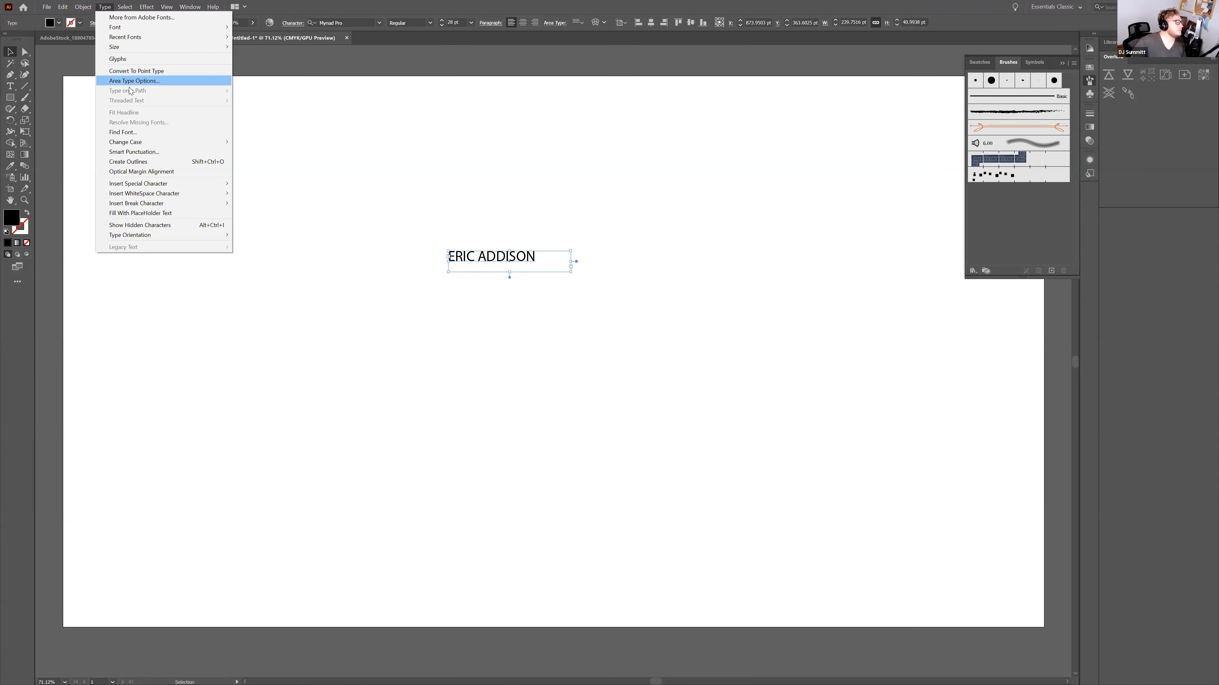
{"action": "left_click", "coordinate": [135, 60]}
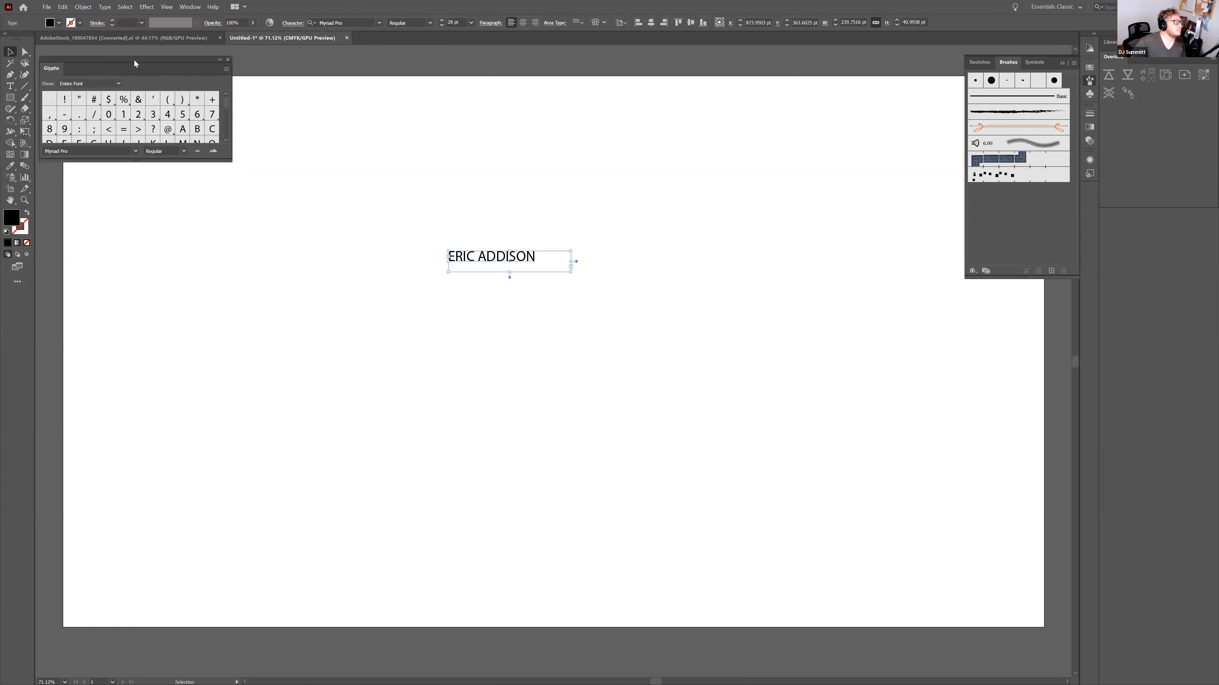
{"action": "left_click", "coordinate": [228, 59]}
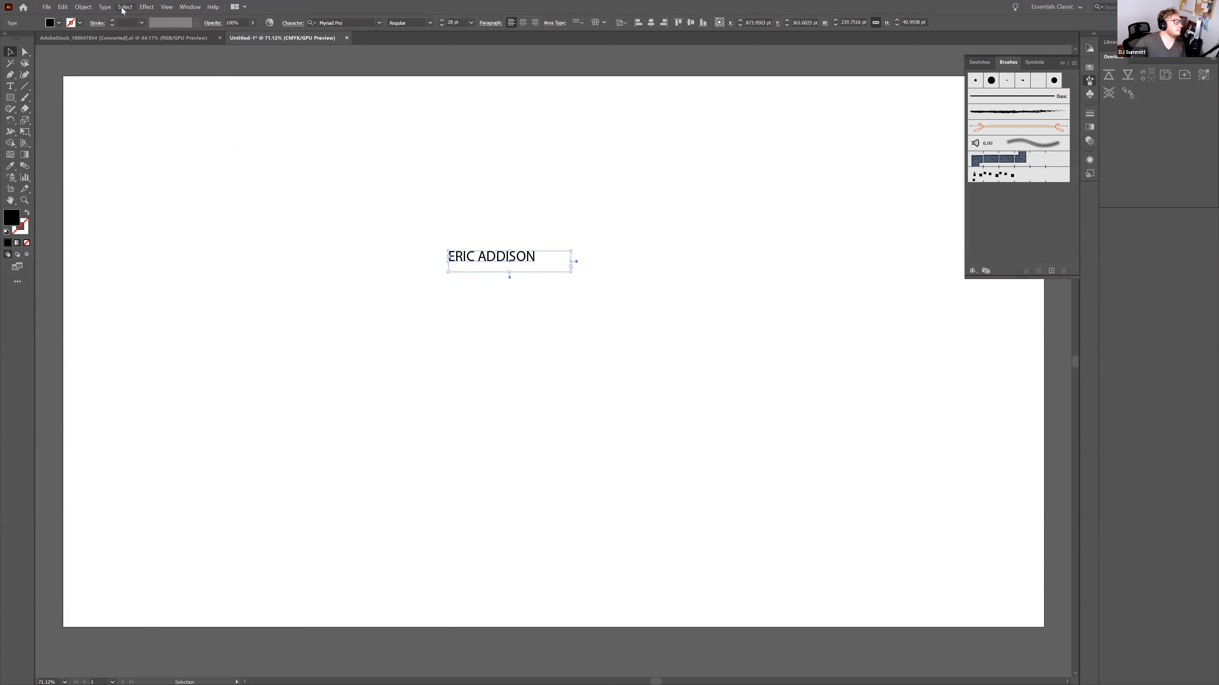
{"action": "left_click", "coordinate": [125, 7]}
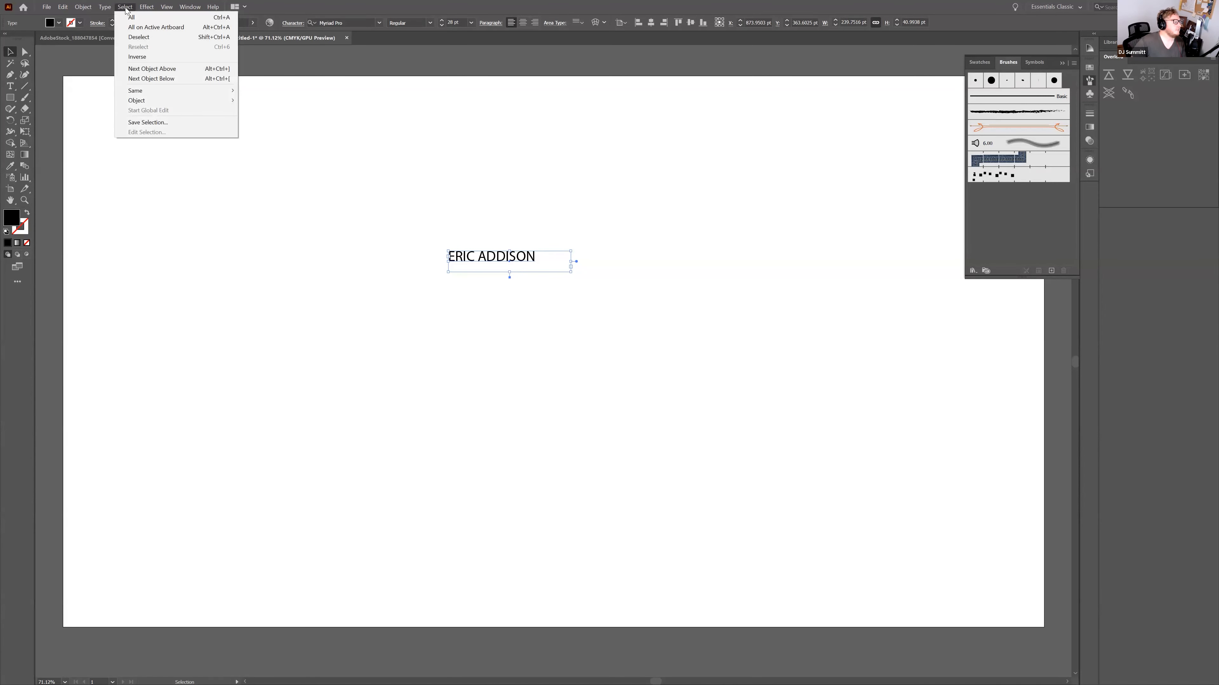
{"action": "mouse_move", "coordinate": [116, 7]}
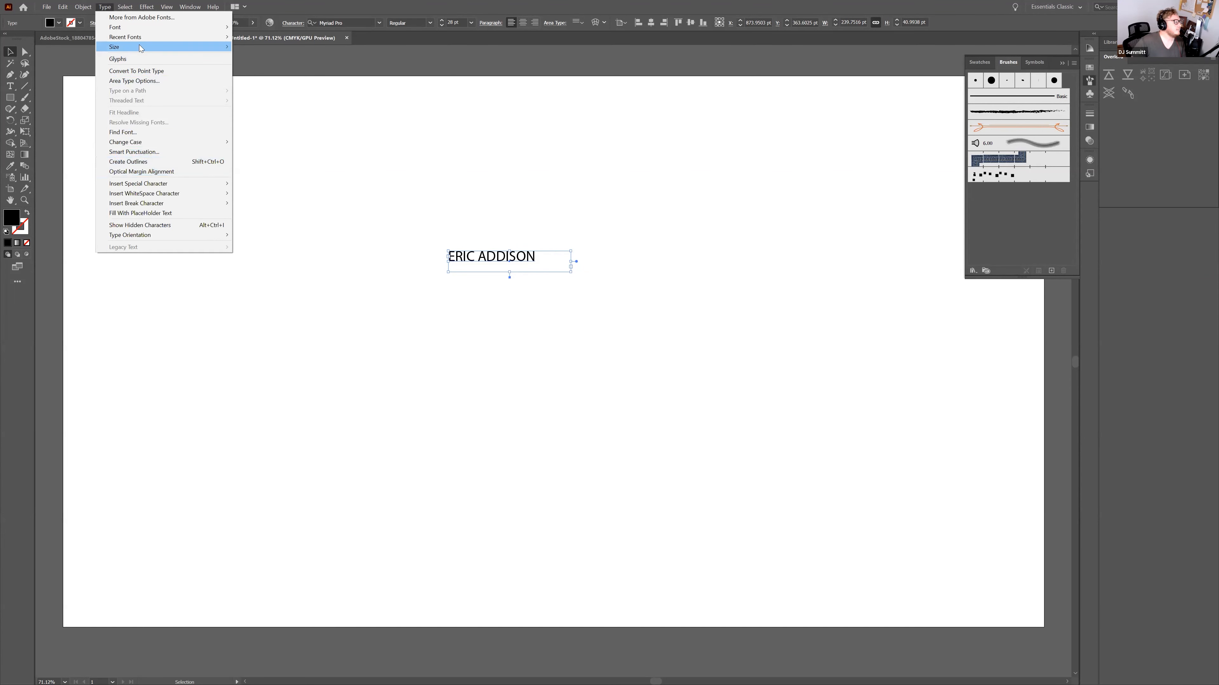
{"action": "mouse_move", "coordinate": [139, 49]}
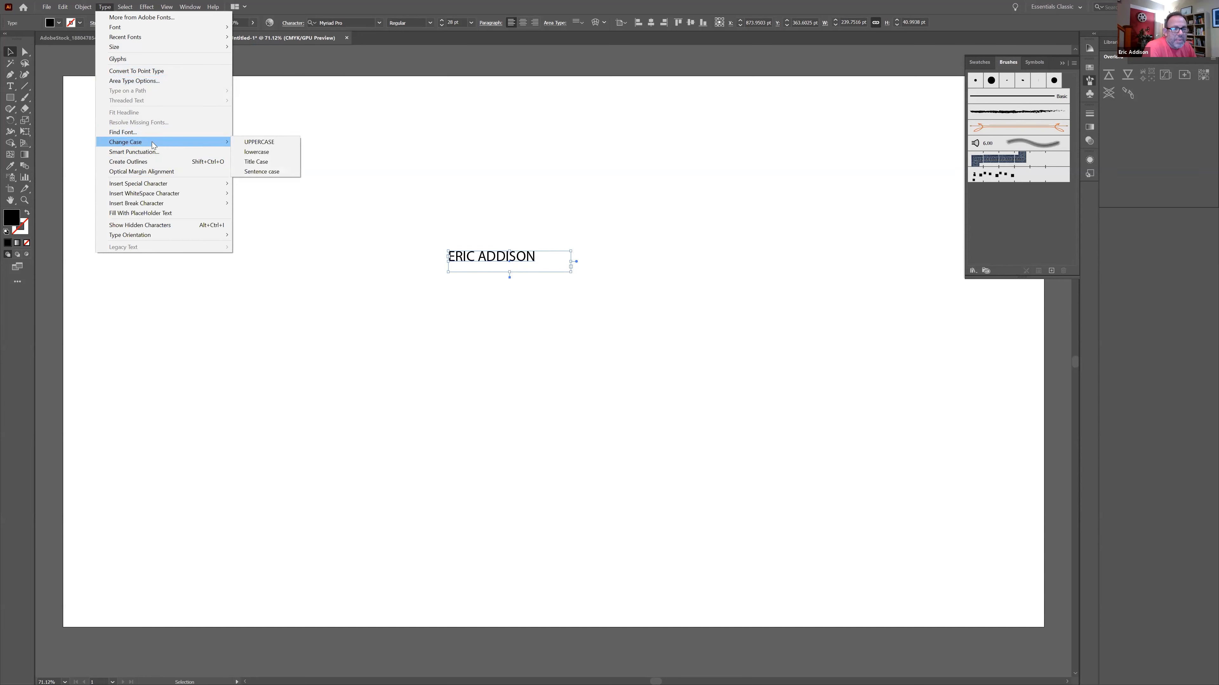
{"action": "left_click", "coordinate": [154, 162]}
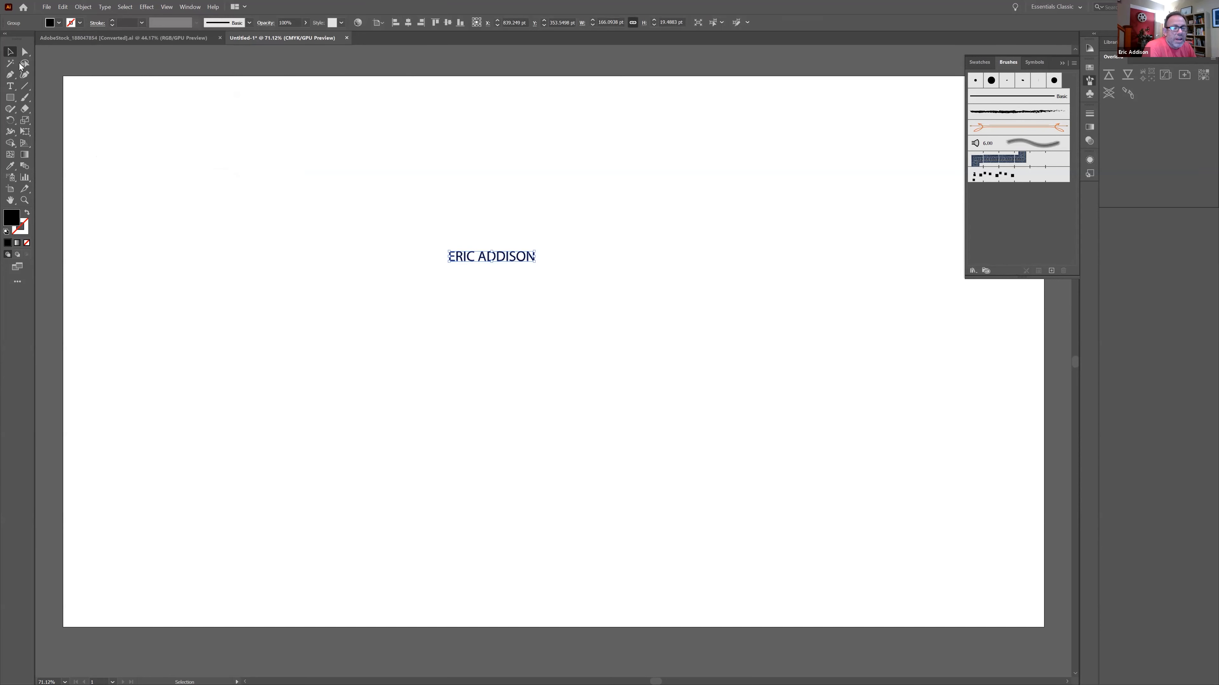
Save the outlined name as a new pattern brush with default settings
{"action": "left_click_drag", "start_coordinate": [514, 259], "coordinate": [1020, 222]}
{"action": "left_click", "coordinate": [595, 396]}
{"action": "left_click", "coordinate": [585, 415]}
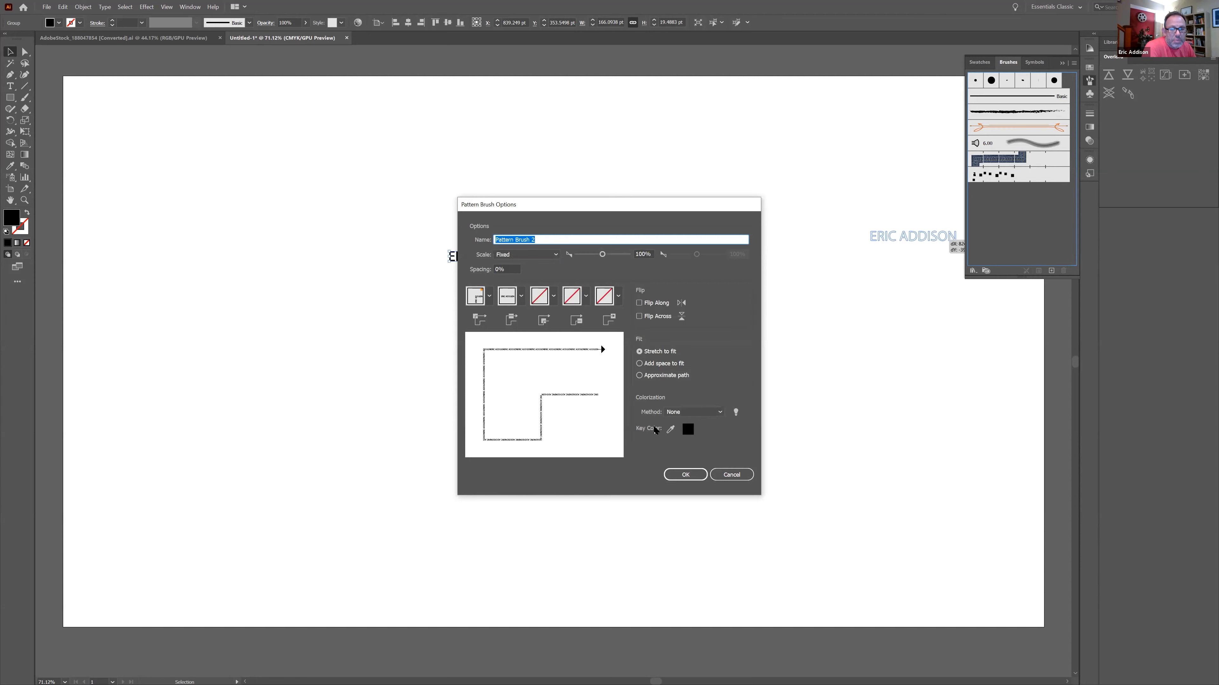
{"action": "left_click", "coordinate": [679, 475]}
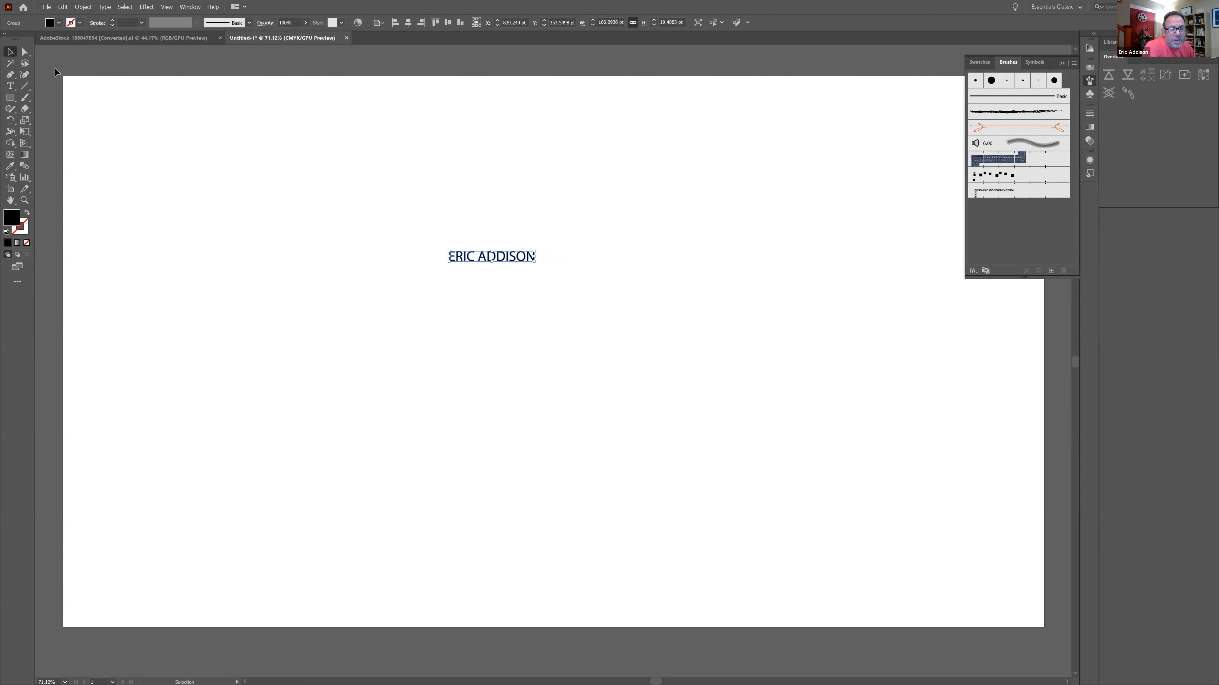
Draw a large rectangle around the name and apply the name pattern brush to it
{"action": "left_click", "coordinate": [27, 212]}
{"action": "left_click", "coordinate": [9, 98]}
{"action": "left_click_drag", "start_coordinate": [230, 141], "coordinate": [824, 450]}
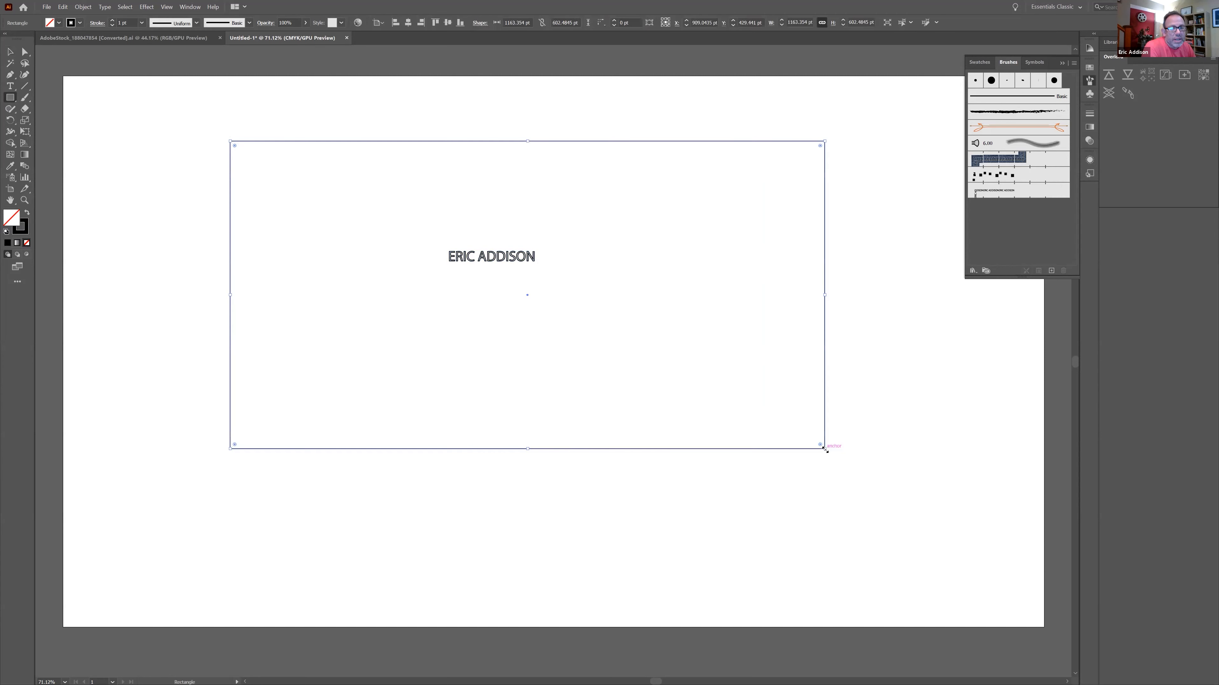
{"action": "left_click", "coordinate": [249, 22]}
{"action": "left_click", "coordinate": [208, 85]}
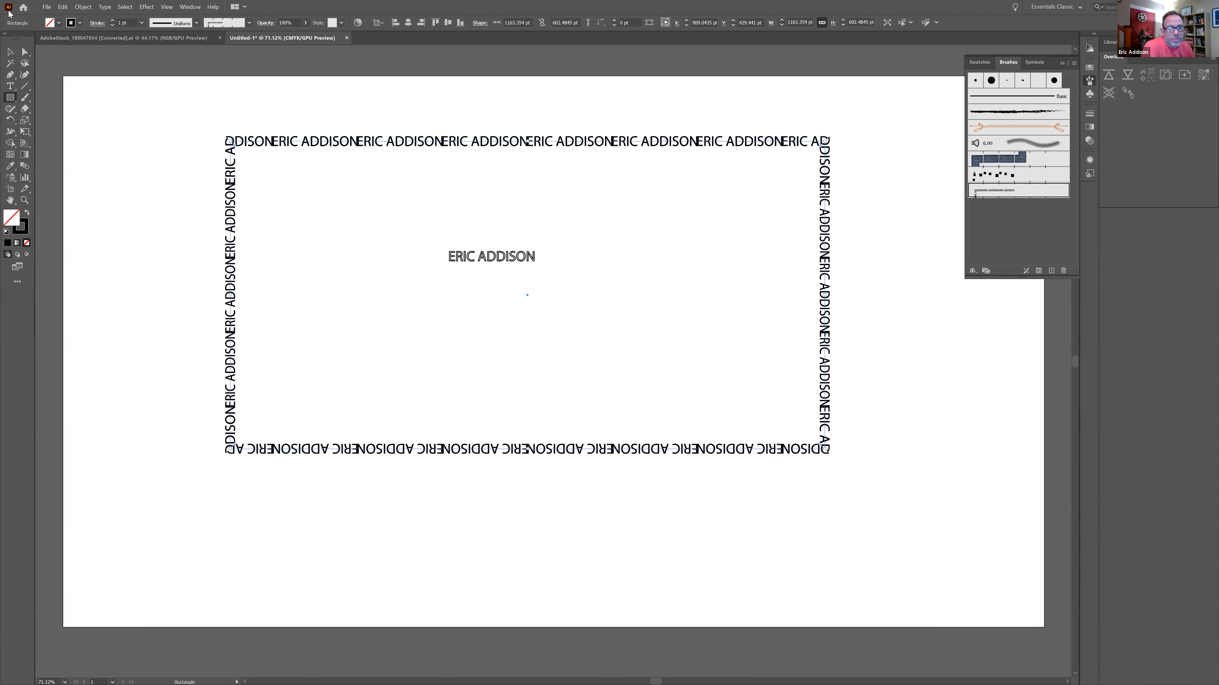
Keep the rectangle as an unfilled name-brush border, move it up and left, and deselect it
{"action": "left_click", "coordinate": [27, 213]}
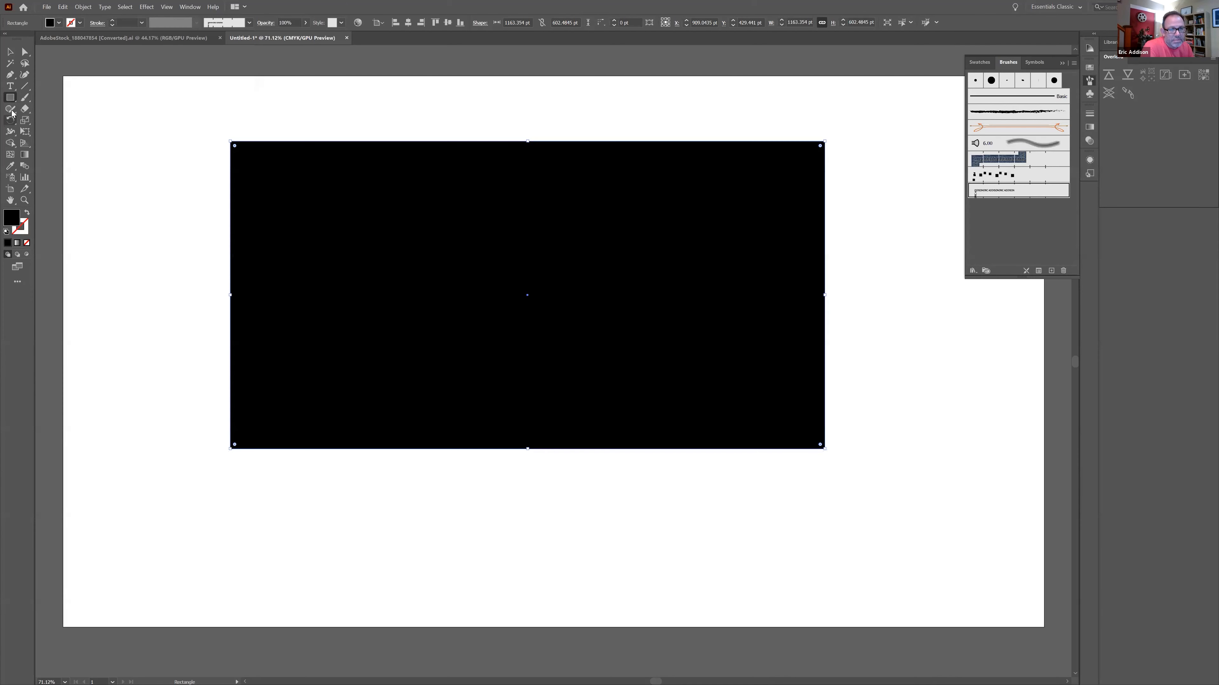
{"action": "left_click", "coordinate": [11, 98]}
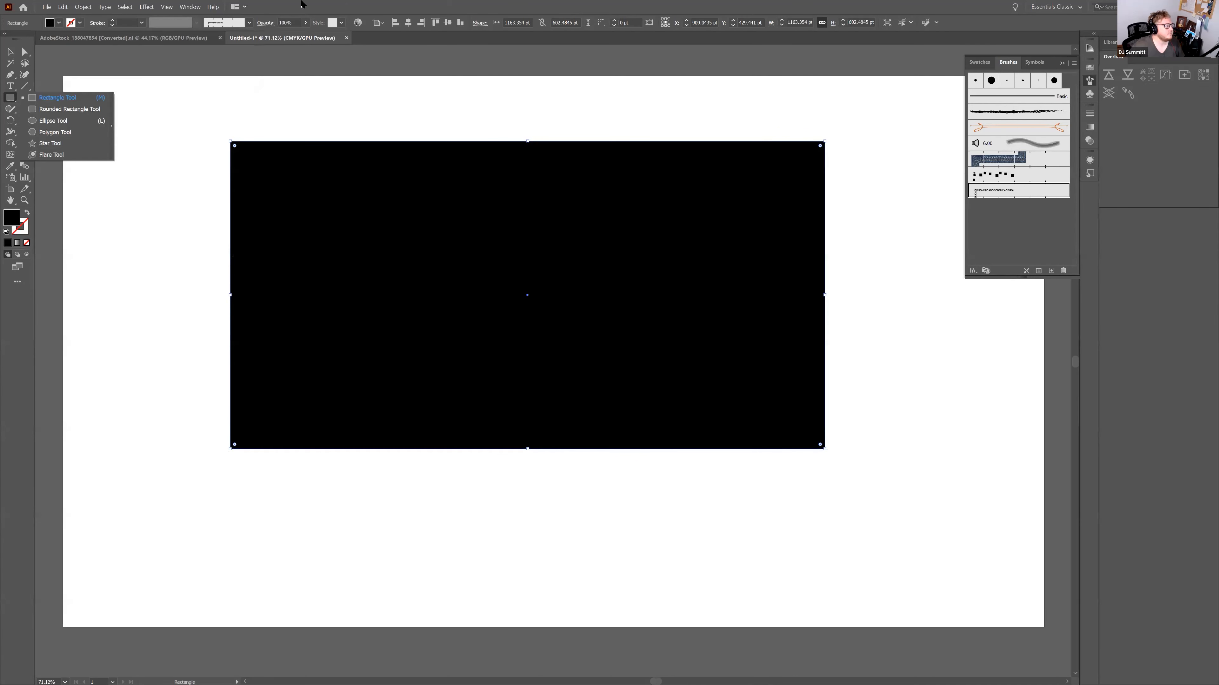
{"action": "left_click", "coordinate": [27, 213]}
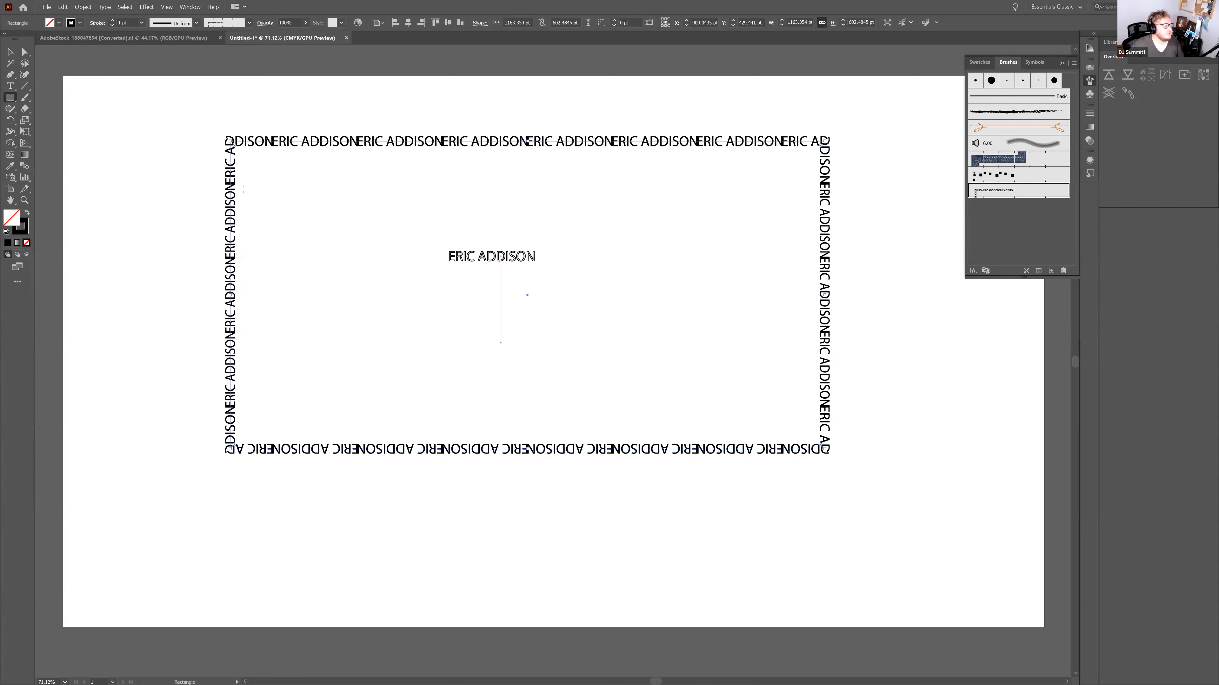
{"action": "left_click", "coordinate": [11, 53]}
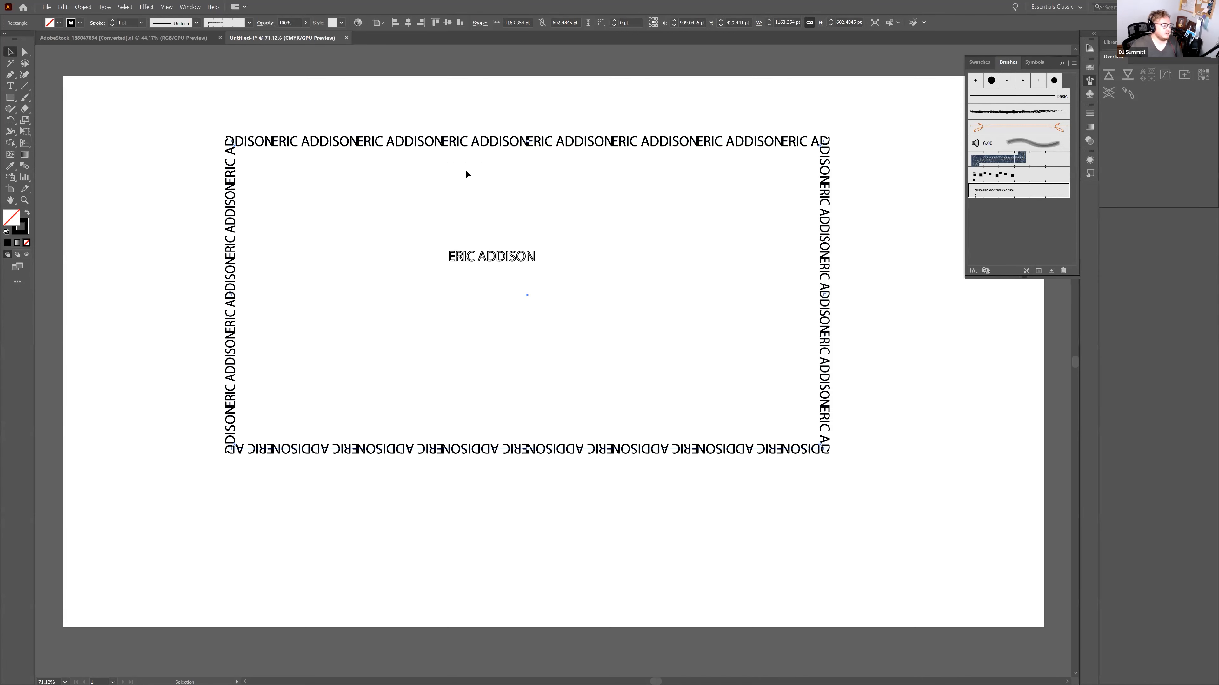
{"action": "left_click_drag", "start_coordinate": [494, 140], "coordinate": [450, 98]}
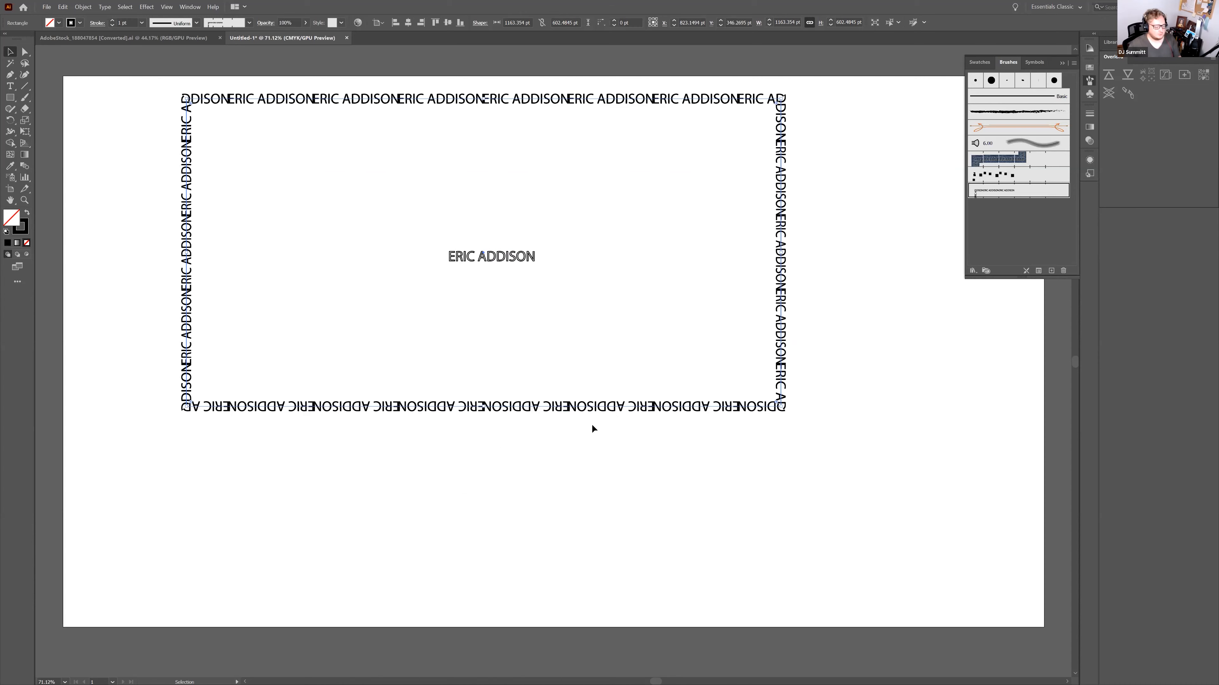
{"action": "key", "text": "shift+x"}
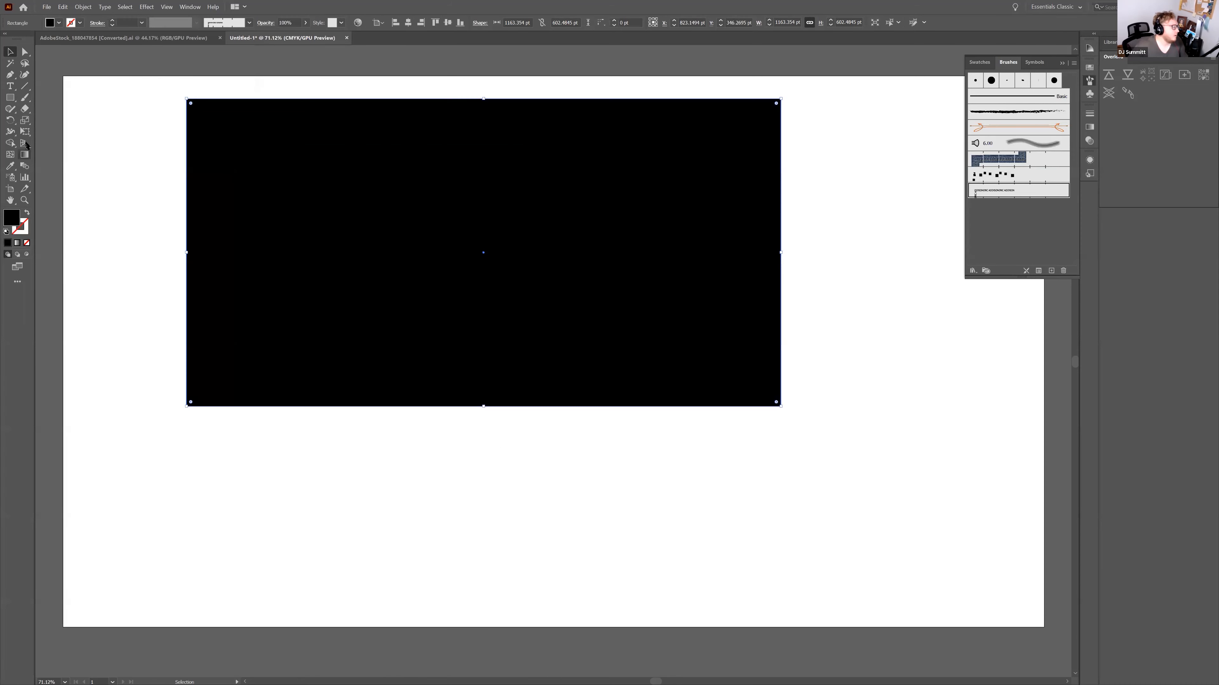
{"action": "left_click", "coordinate": [11, 101]}
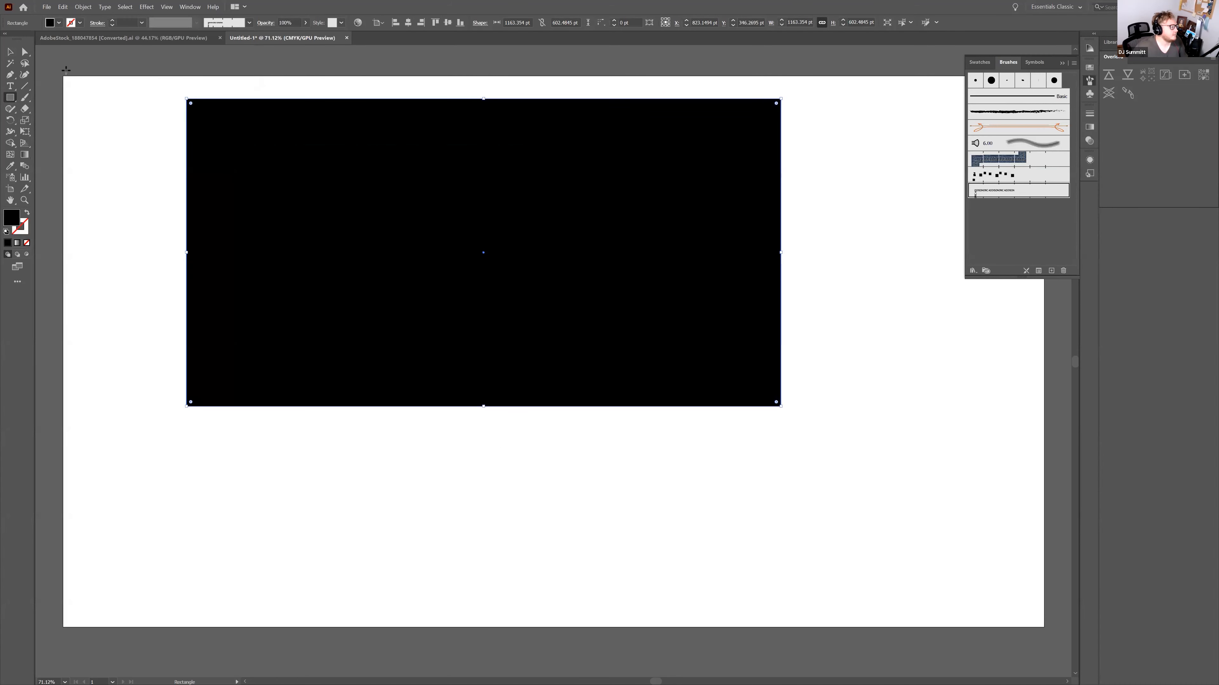
{"action": "key", "text": "shift+x"}
{"action": "key", "text": "v"}
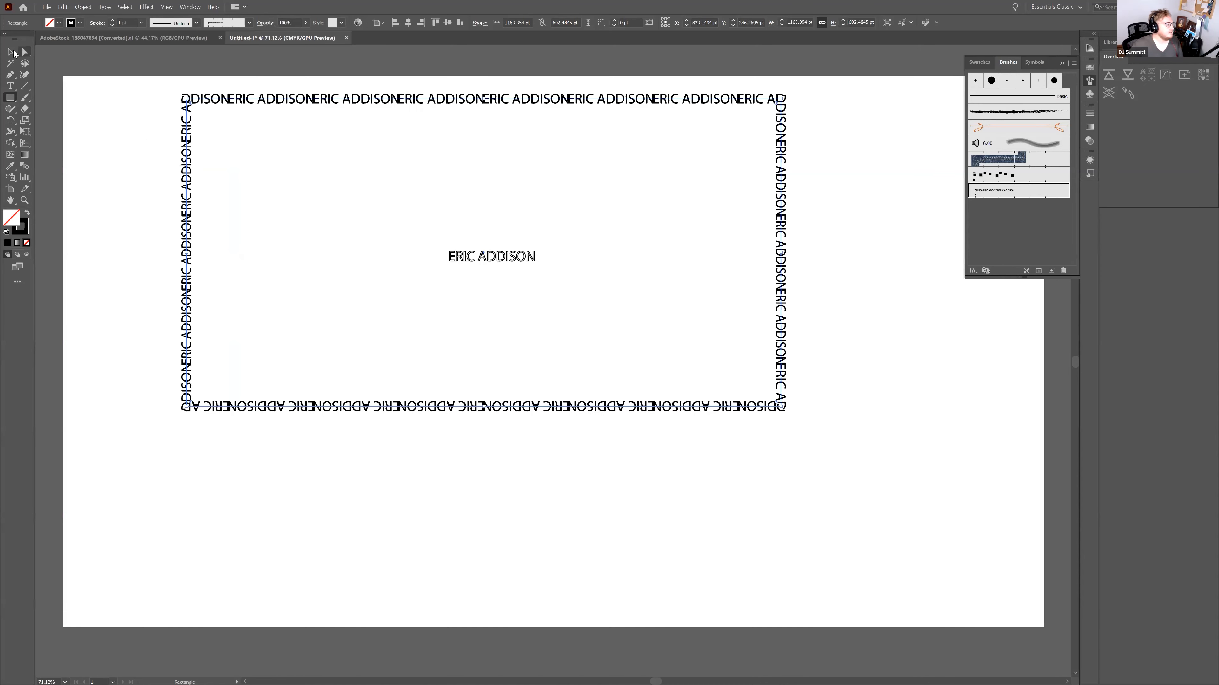
{"action": "left_click", "coordinate": [104, 135]}
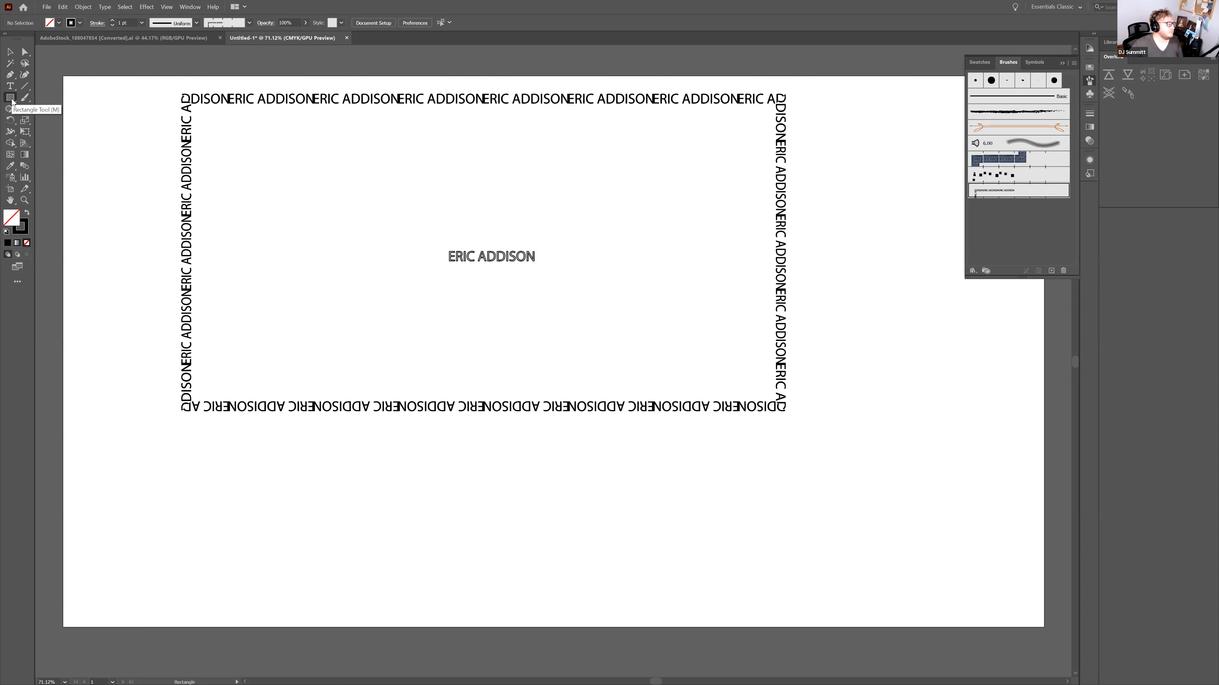
Choose the Ellipse tool with a black fill and no stroke
{"action": "left_click", "coordinate": [12, 98]}
{"action": "left_click", "coordinate": [52, 121]}
{"action": "left_click", "coordinate": [27, 213]}
Draw a small circle and a tiny square beside it below the frame
{"action": "left_click_drag", "start_coordinate": [386, 492], "coordinate": [396, 502]}
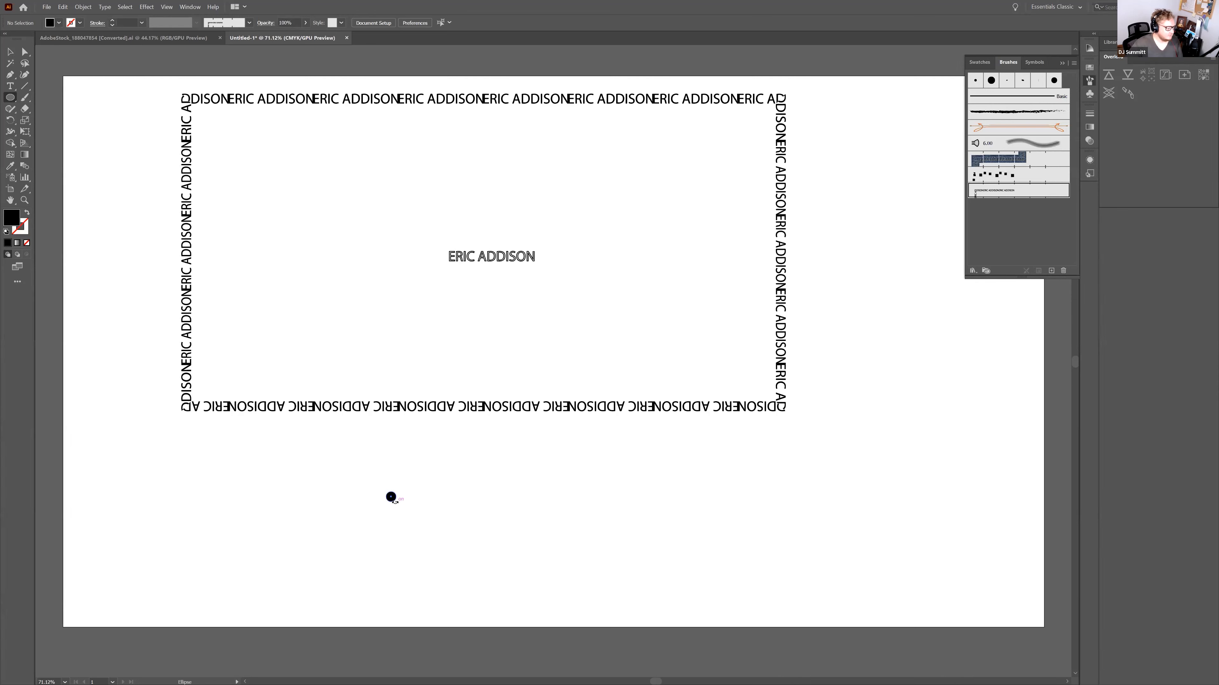
{"action": "left_click", "coordinate": [14, 101]}
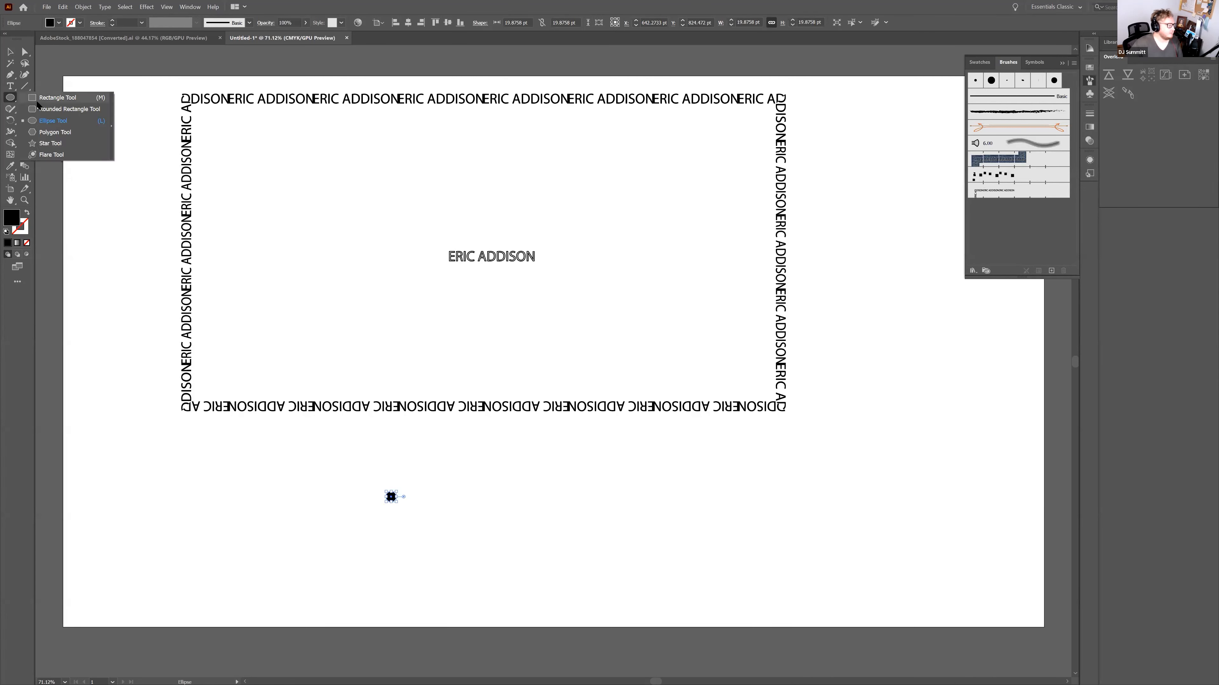
{"action": "left_click", "coordinate": [57, 97]}
{"action": "left_click_drag", "start_coordinate": [348, 500], "coordinate": [353, 504]}
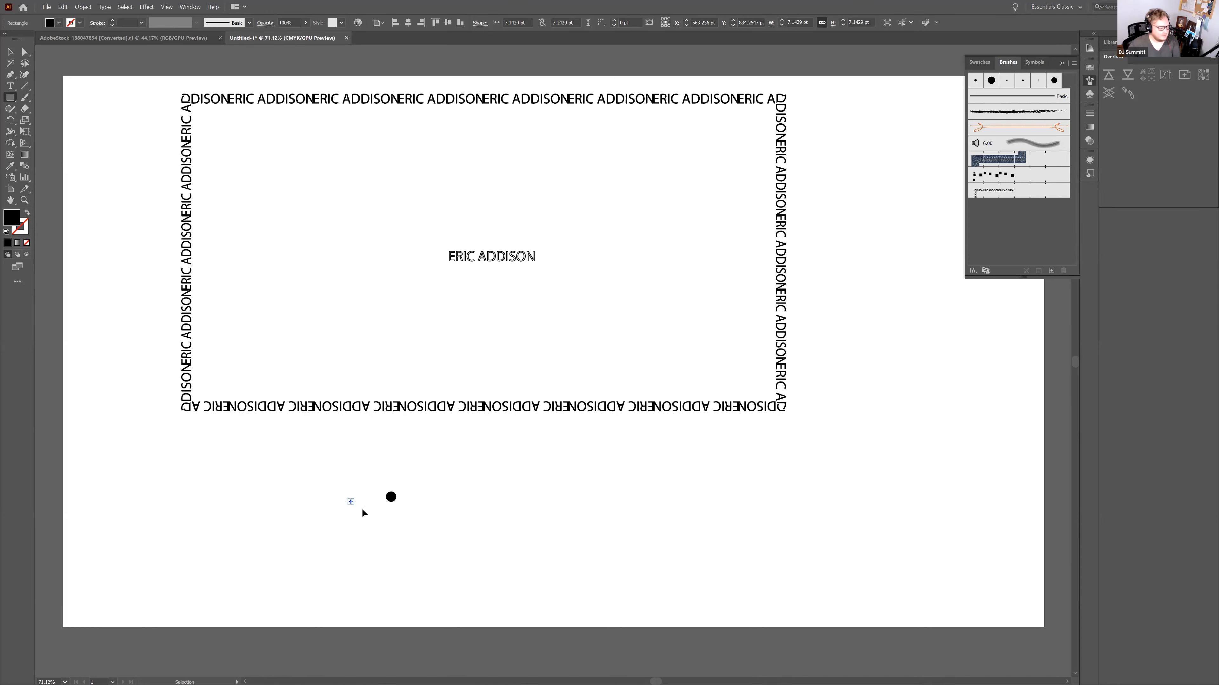
Move the square under the circle and drag the bulb shape into the Brushes panel
{"action": "key", "text": "ctrl+equal"}
{"action": "key", "text": "ctrl+equal"}
{"action": "key", "text": "ctrl+equal"}
{"action": "key", "text": "ctrl+equal"}
{"action": "key", "text": "ctrl+equal"}
{"action": "left_click", "coordinate": [10, 53]}
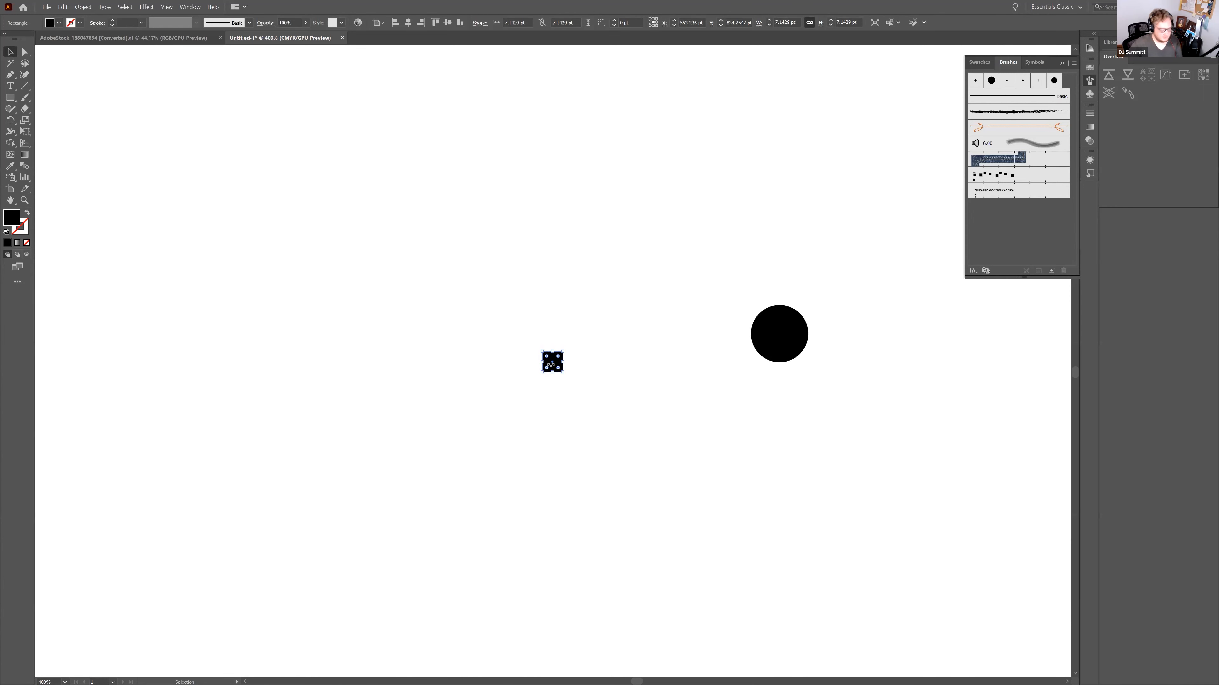
{"action": "key", "text": "a"}
{"action": "key", "text": "ctrl+minus"}
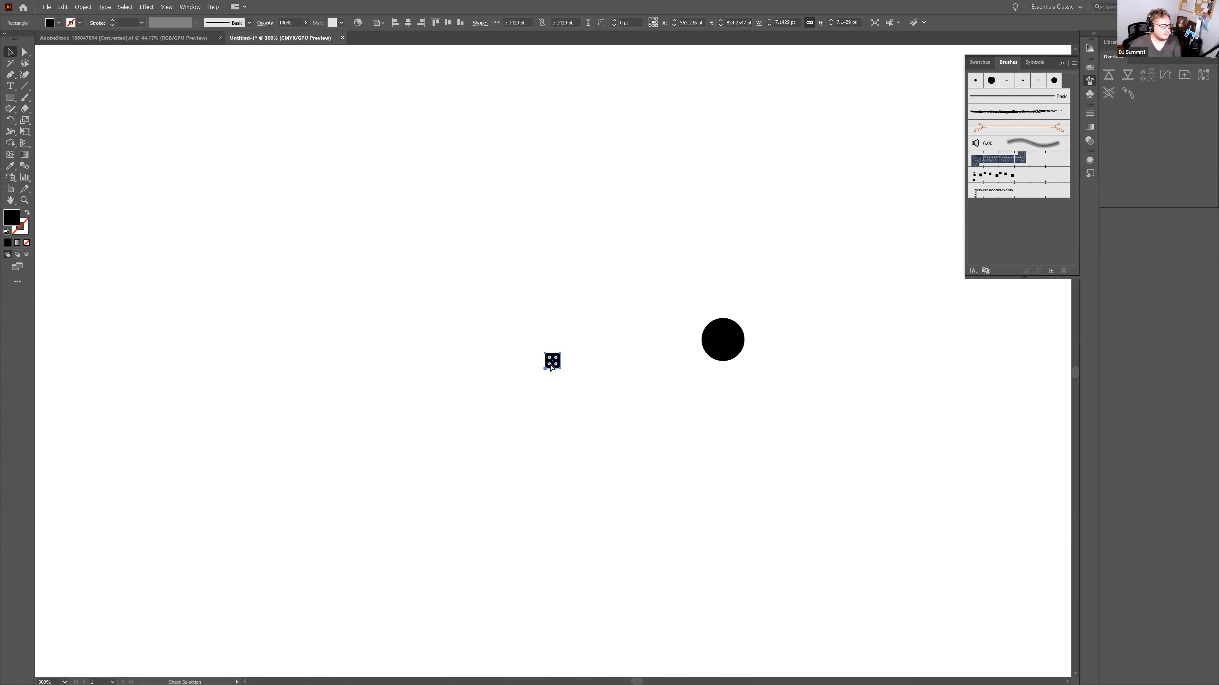
{"action": "key", "text": "ctrl+plus"}
{"action": "key", "text": "ctrl+plus"}
{"action": "key", "text": "ctrl+plus"}
{"action": "left_click_drag", "start_coordinate": [554, 378], "coordinate": [1008, 379]}
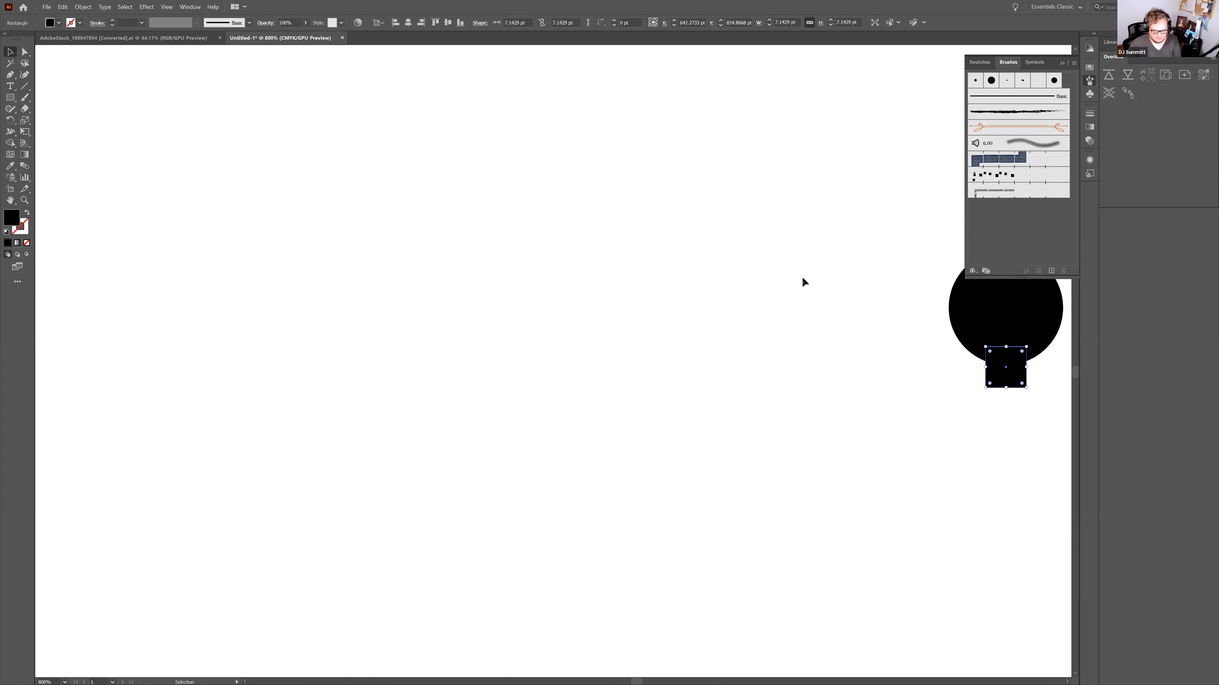
{"action": "key", "text": "ctrl+minus"}
{"action": "key", "text": "ctrl+minus"}
{"action": "key", "text": "ctrl+minus"}
{"action": "key", "text": "ctrl+minus"}
{"action": "mouse_move", "coordinate": [604, 376]}
{"action": "left_mouse_down"}
{"action": "mouse_move", "coordinate": [533, 329]}
{"action": "mouse_move", "coordinate": [707, 304]}
{"action": "mouse_move", "coordinate": [993, 235]}
{"action": "left_mouse_up"}
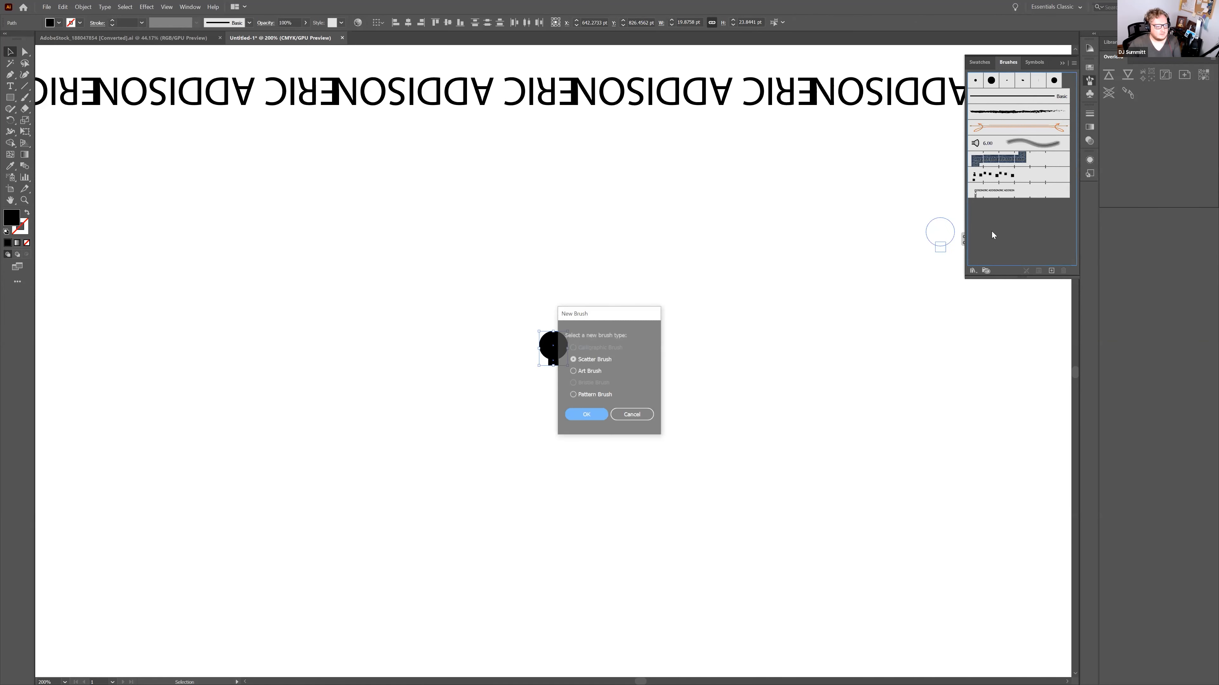
Save the bulb as a pattern brush, leaving the scaling options unchanged
{"action": "left_click", "coordinate": [587, 415]}
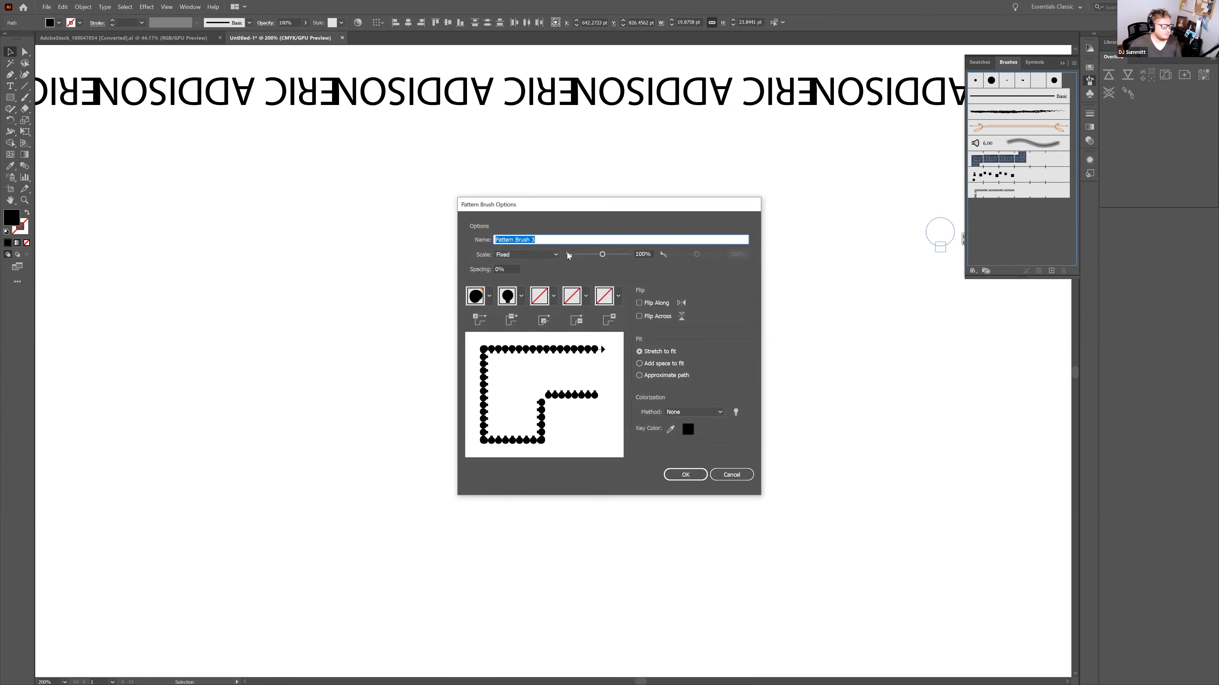
{"action": "left_click", "coordinate": [536, 255]}
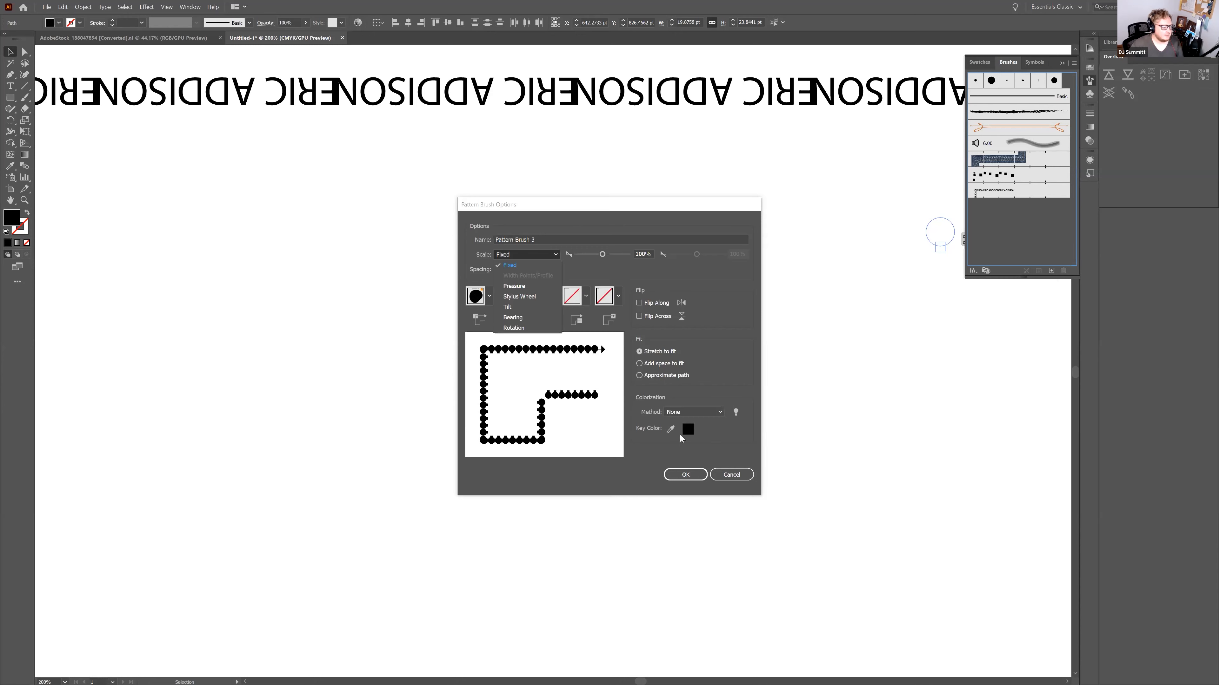
{"action": "left_click", "coordinate": [687, 473]}
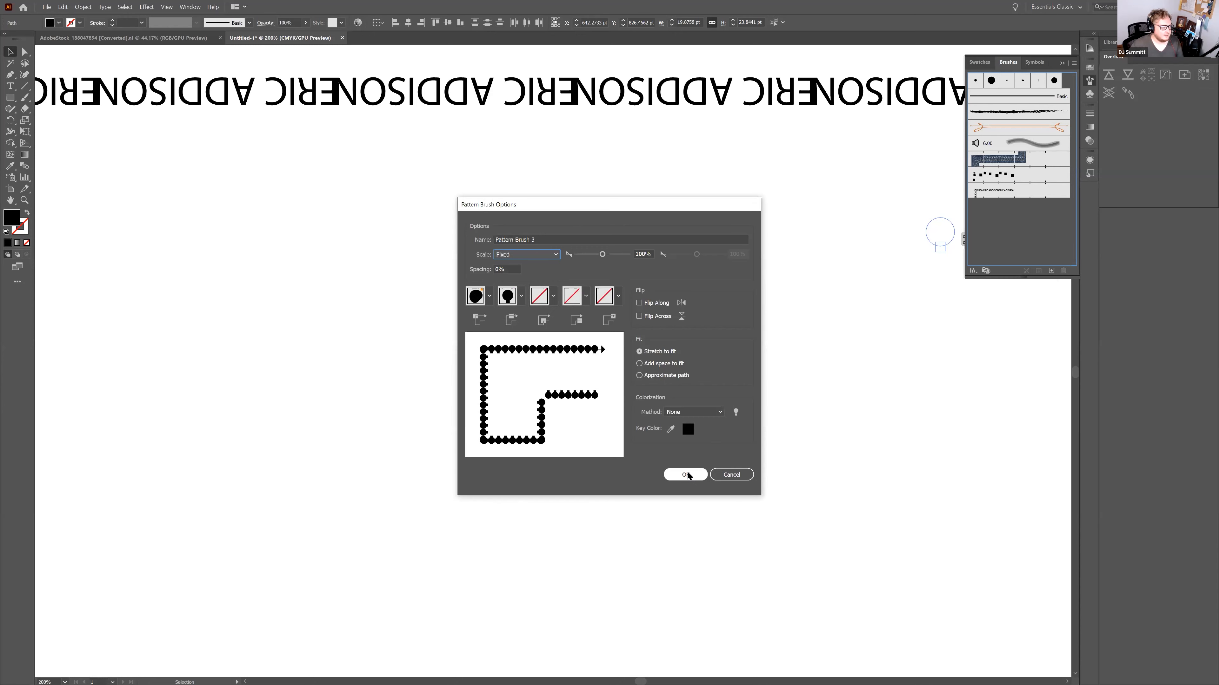
{"action": "left_click", "coordinate": [686, 475]}
Draw a roughly 408 × 227 pt rectangle and stroke it with Pattern Brush 3
{"action": "key", "text": "m"}
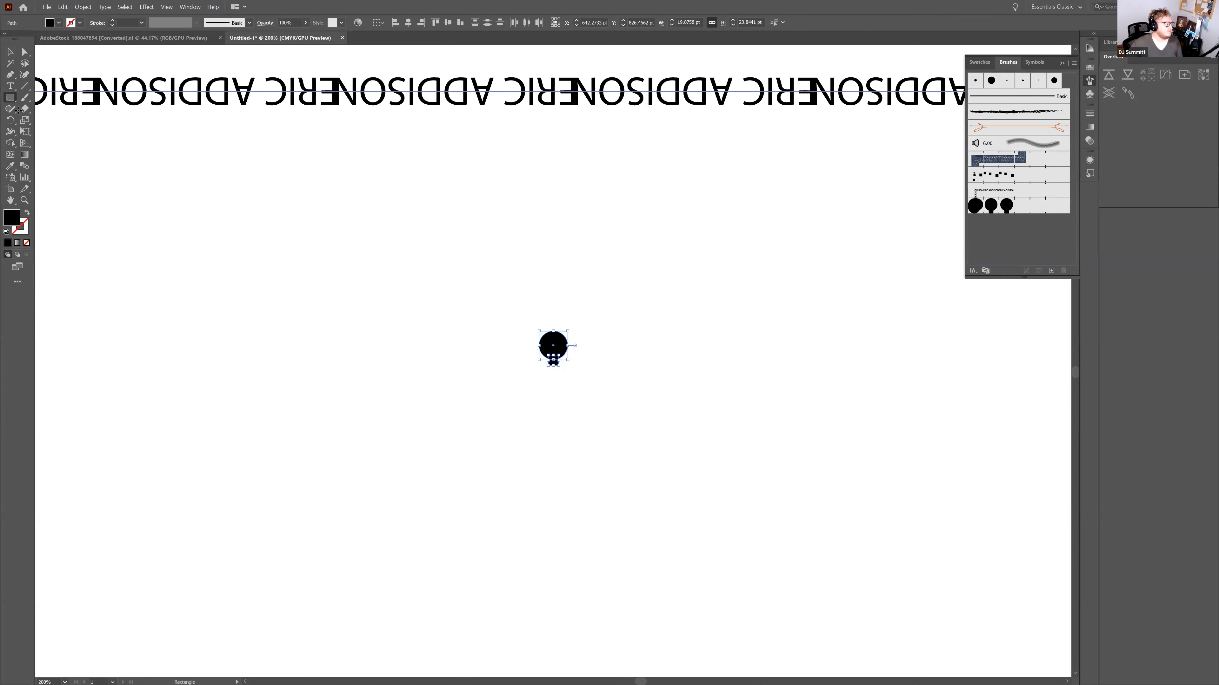
{"action": "left_click", "coordinate": [27, 212]}
{"action": "left_click_drag", "start_coordinate": [247, 191], "coordinate": [834, 517]}
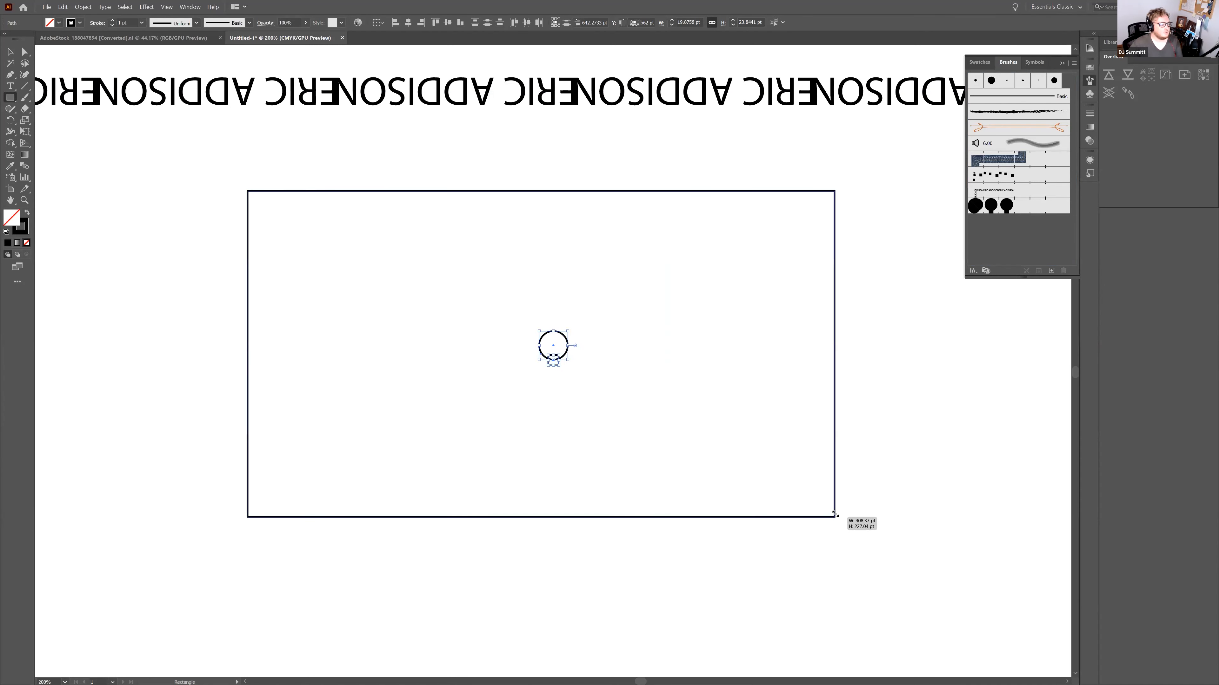
{"action": "left_click", "coordinate": [244, 23]}
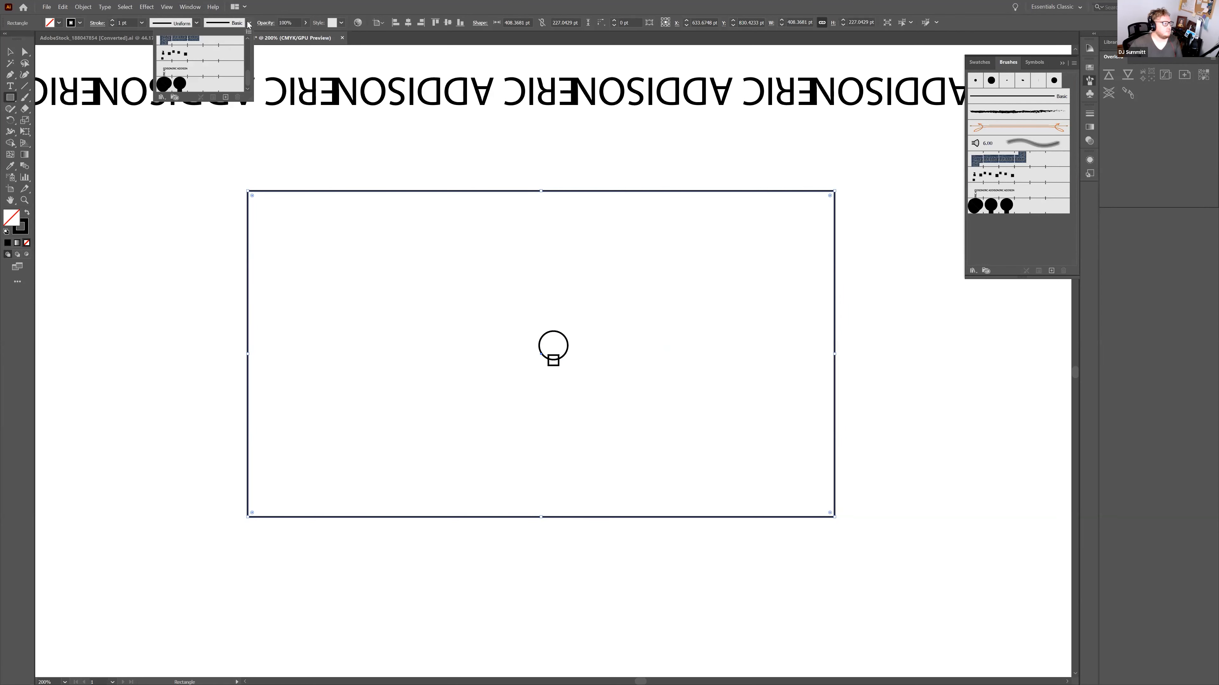
{"action": "left_click", "coordinate": [207, 85]}
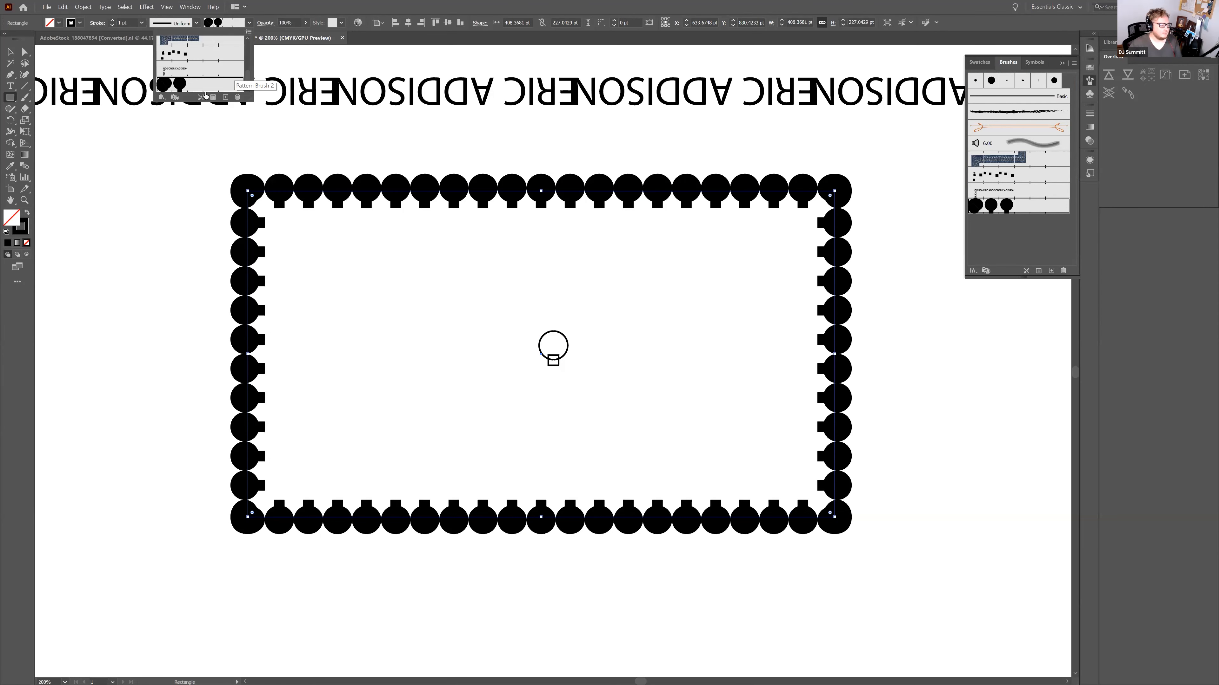
{"action": "left_click", "coordinate": [568, 553]}
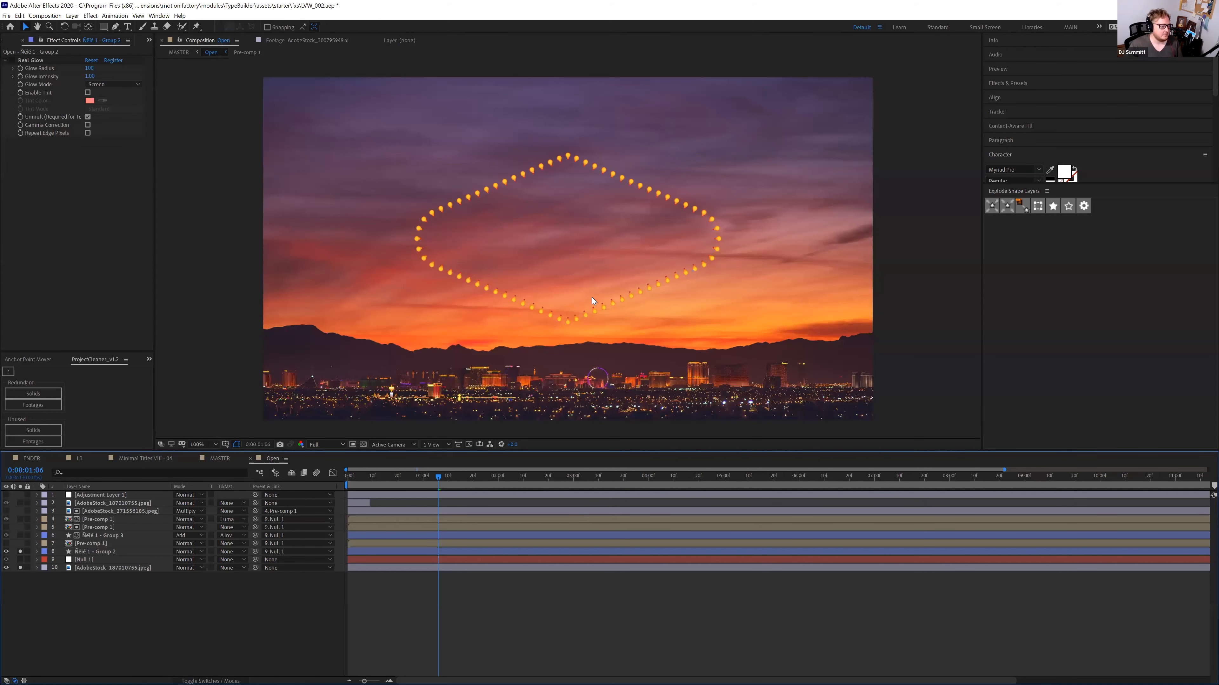
Solo the Group 3 bulb layer (layer 6) so its glowing marquee bulbs show around the sign
{"action": "scroll", "coordinate": [677, 185], "scroll_direction": "up", "scroll_amount": 2}
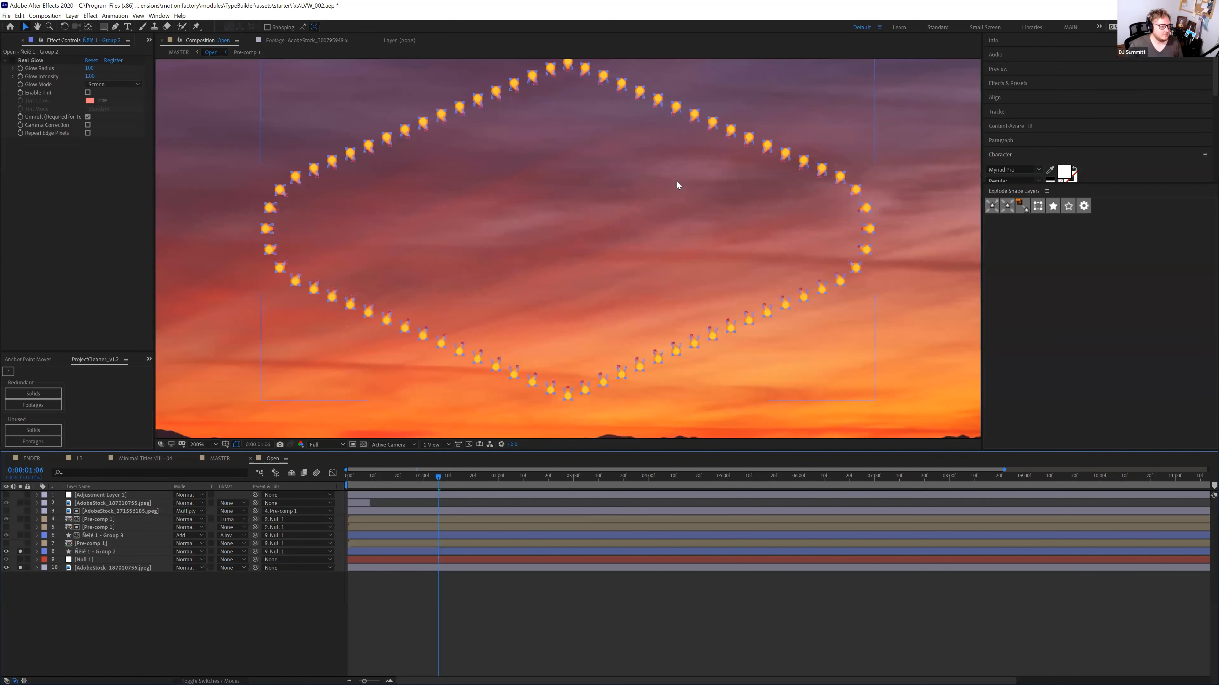
{"action": "scroll", "coordinate": [677, 186], "scroll_direction": "up", "scroll_amount": 2}
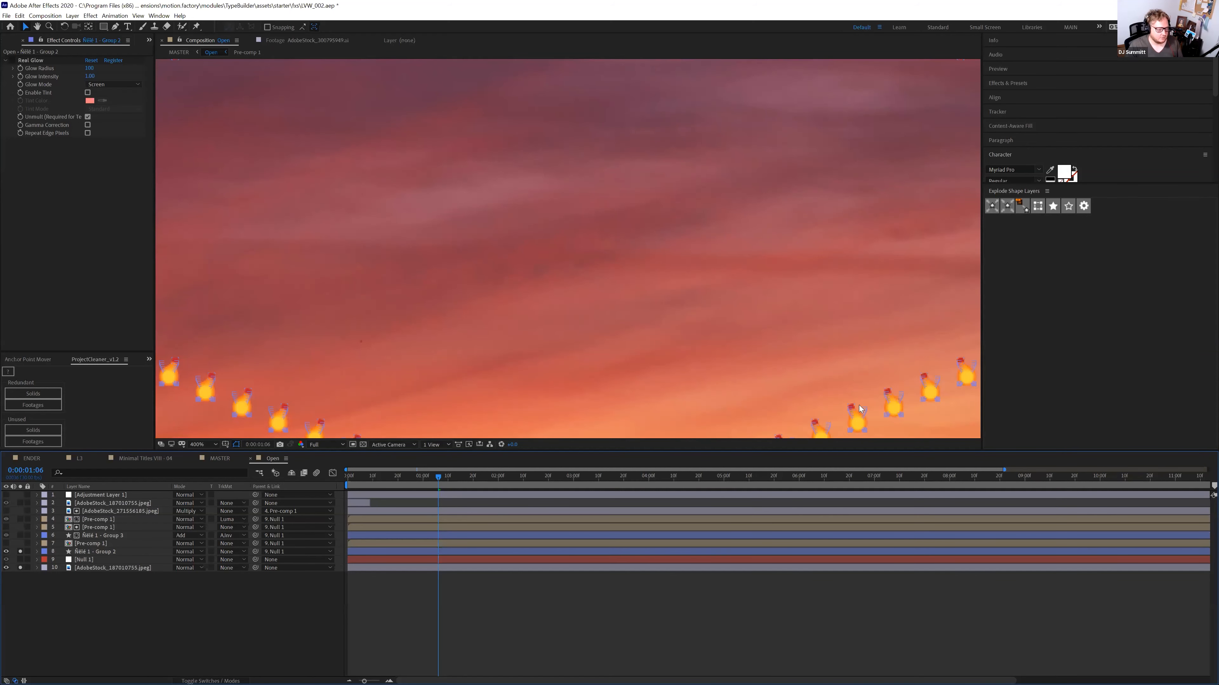
{"action": "scroll", "coordinate": [846, 397], "scroll_direction": "down", "scroll_amount": 2}
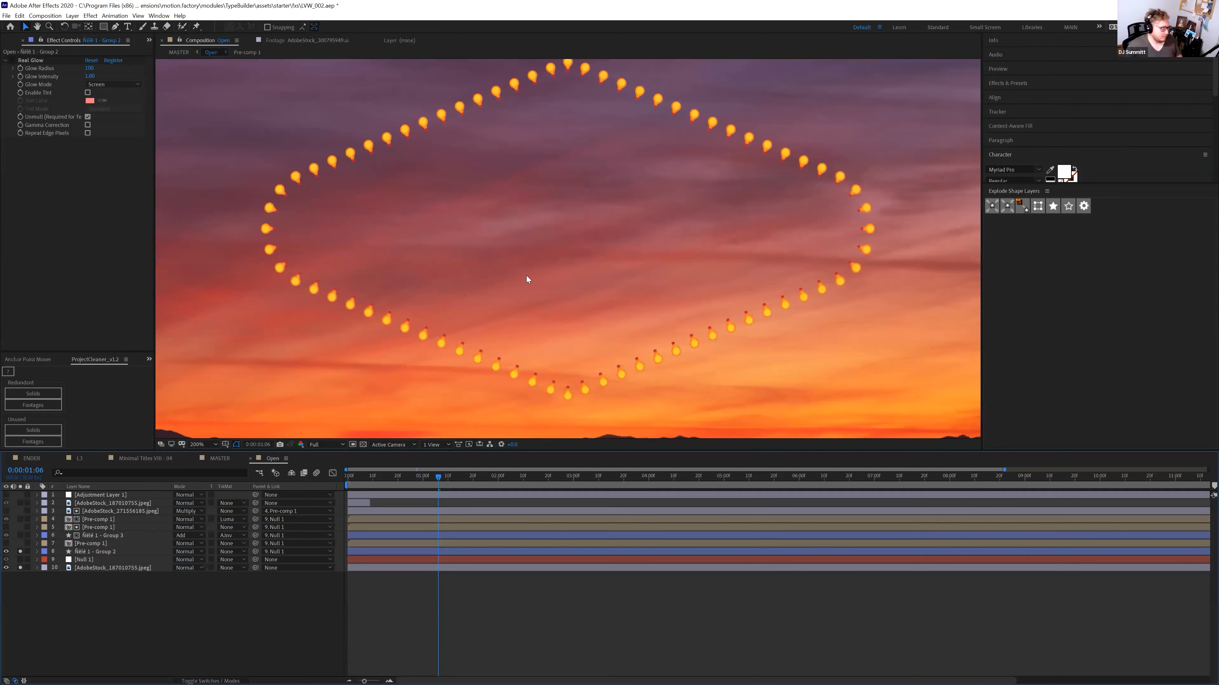
{"action": "left_click", "coordinate": [92, 551]}
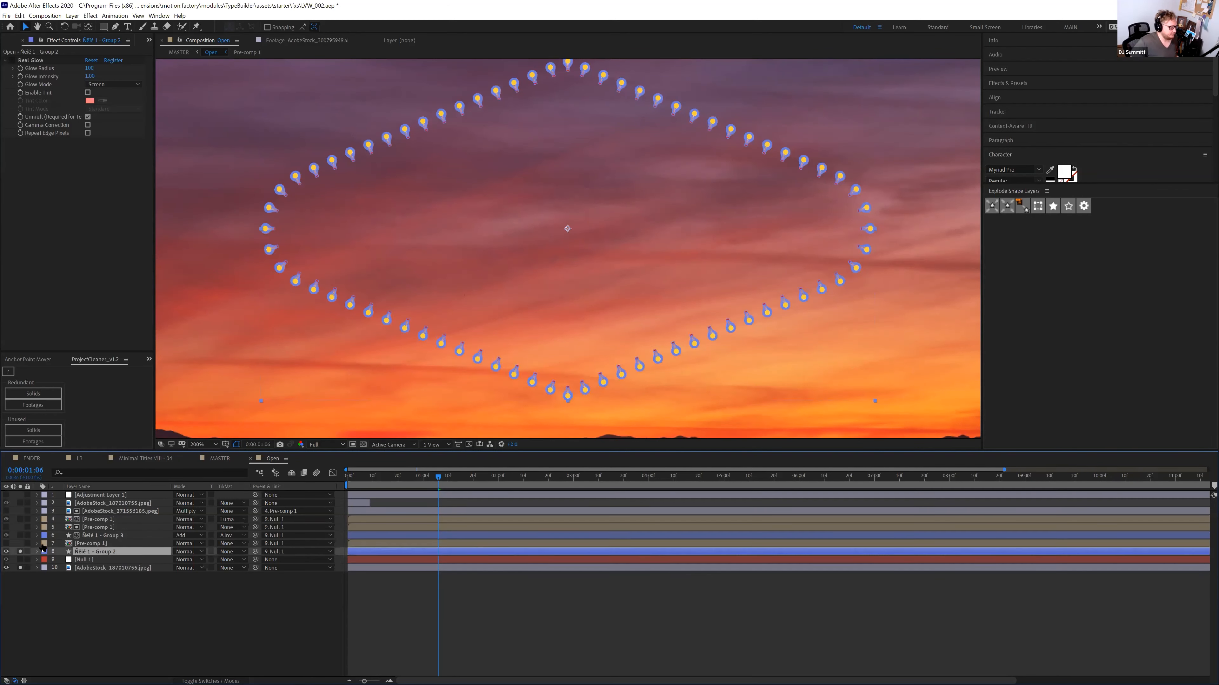
{"action": "left_click", "coordinate": [74, 544]}
{"action": "left_click", "coordinate": [91, 536]}
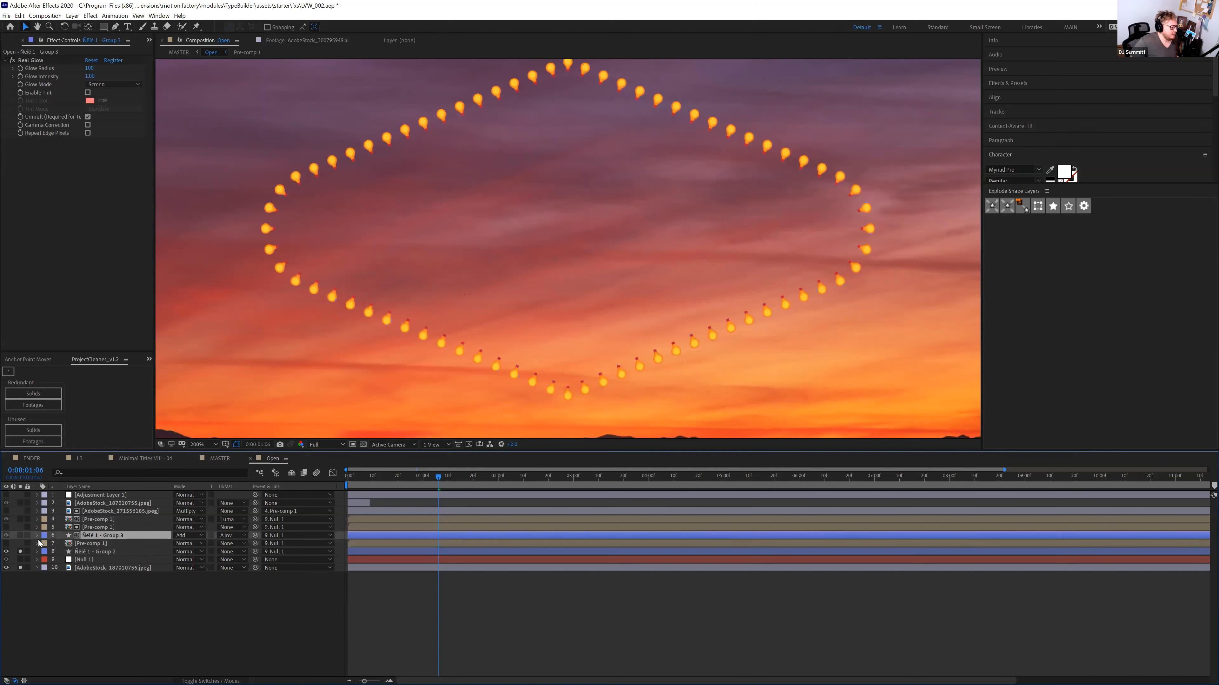
{"action": "left_click", "coordinate": [21, 536]}
{"action": "left_click", "coordinate": [394, 576]}
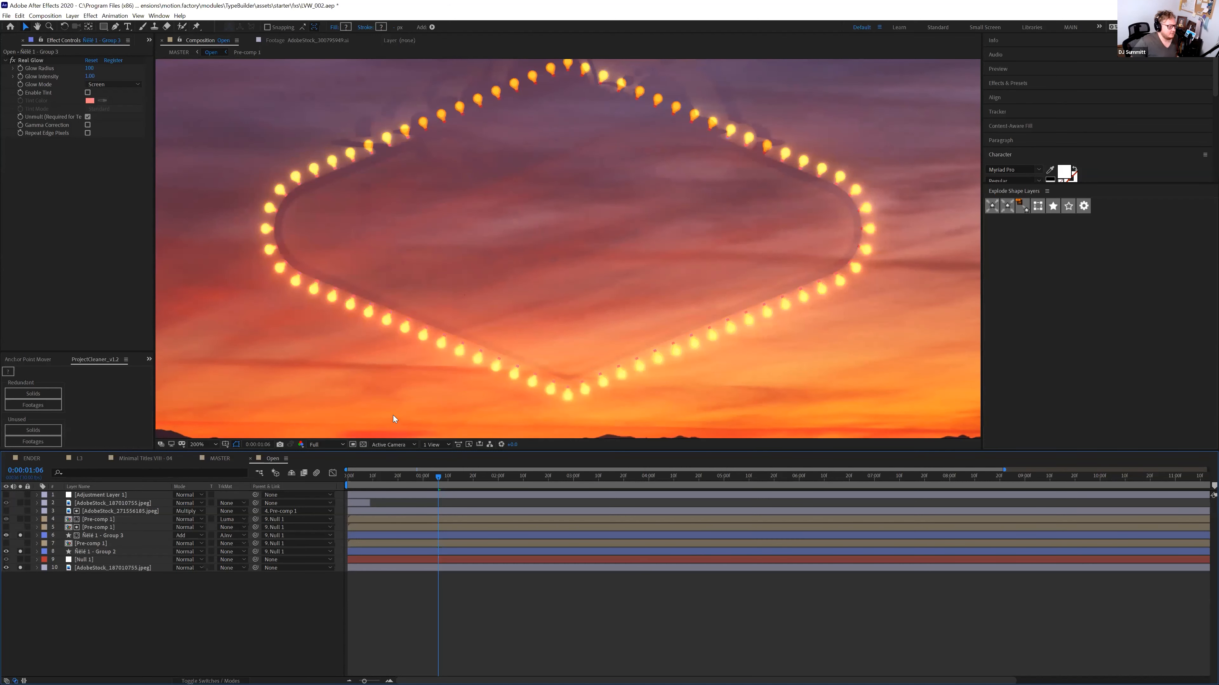
Inspect the Group 3 layer's Real Glow effect, then reselect the Group 3 bulb layer
{"action": "left_click", "coordinate": [30, 62]}
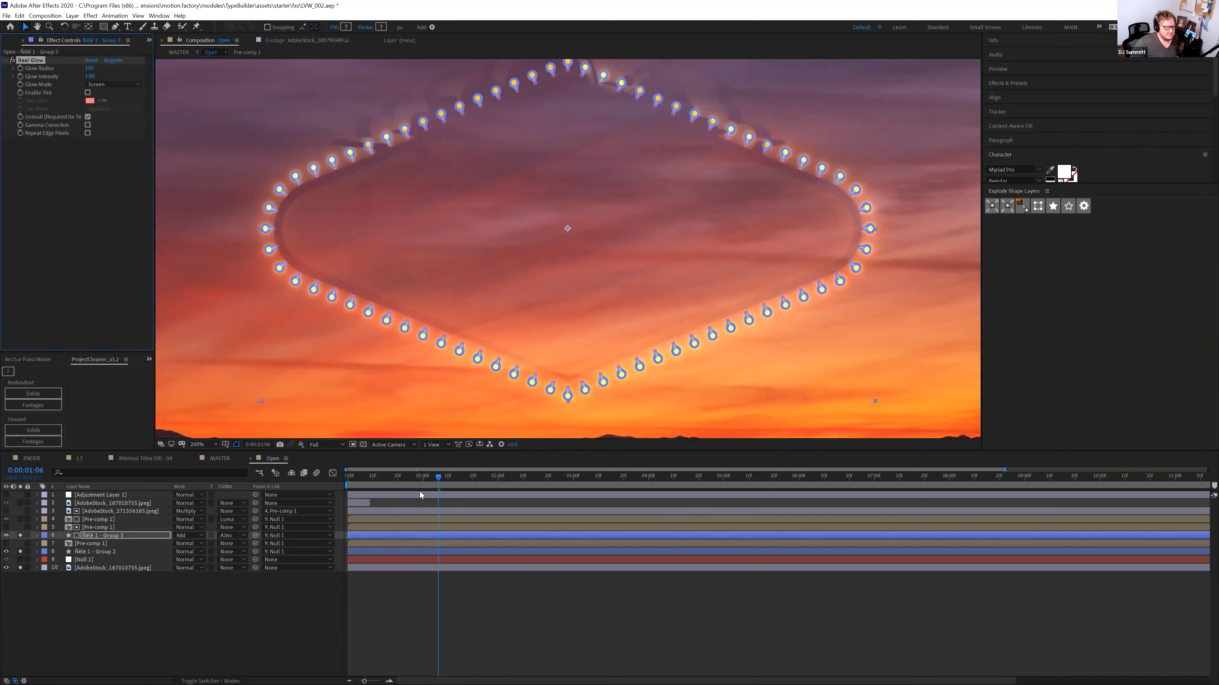
{"action": "left_click", "coordinate": [294, 629]}
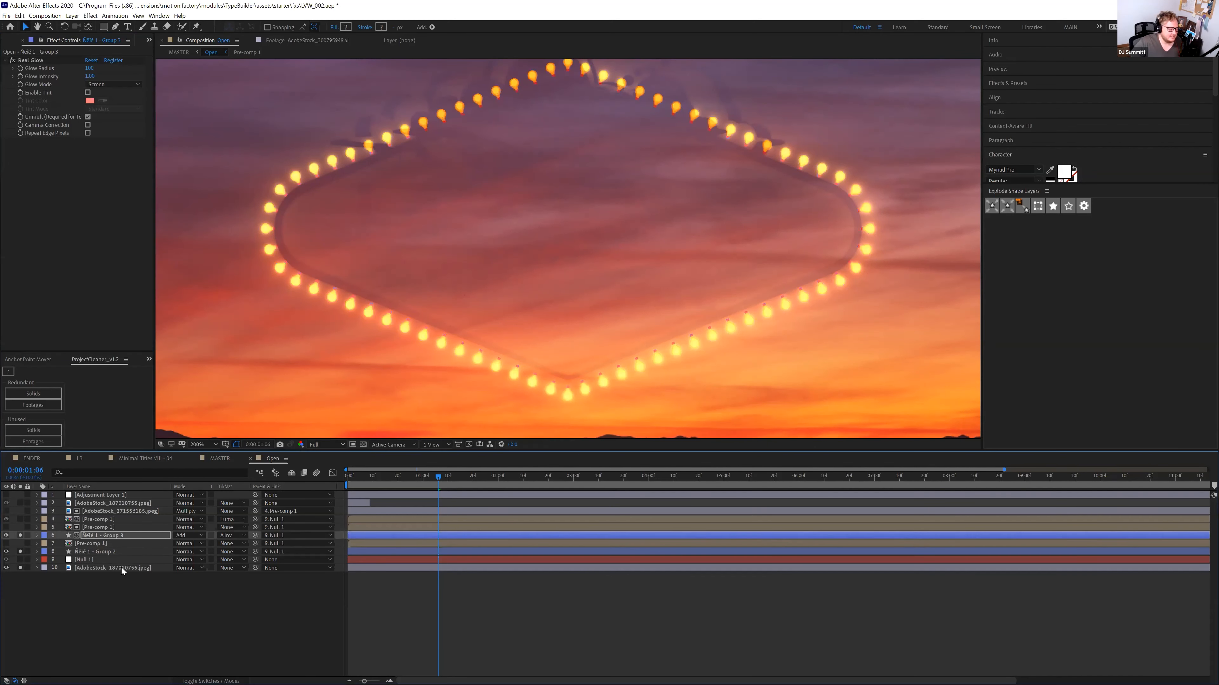
{"action": "left_click", "coordinate": [391, 610]}
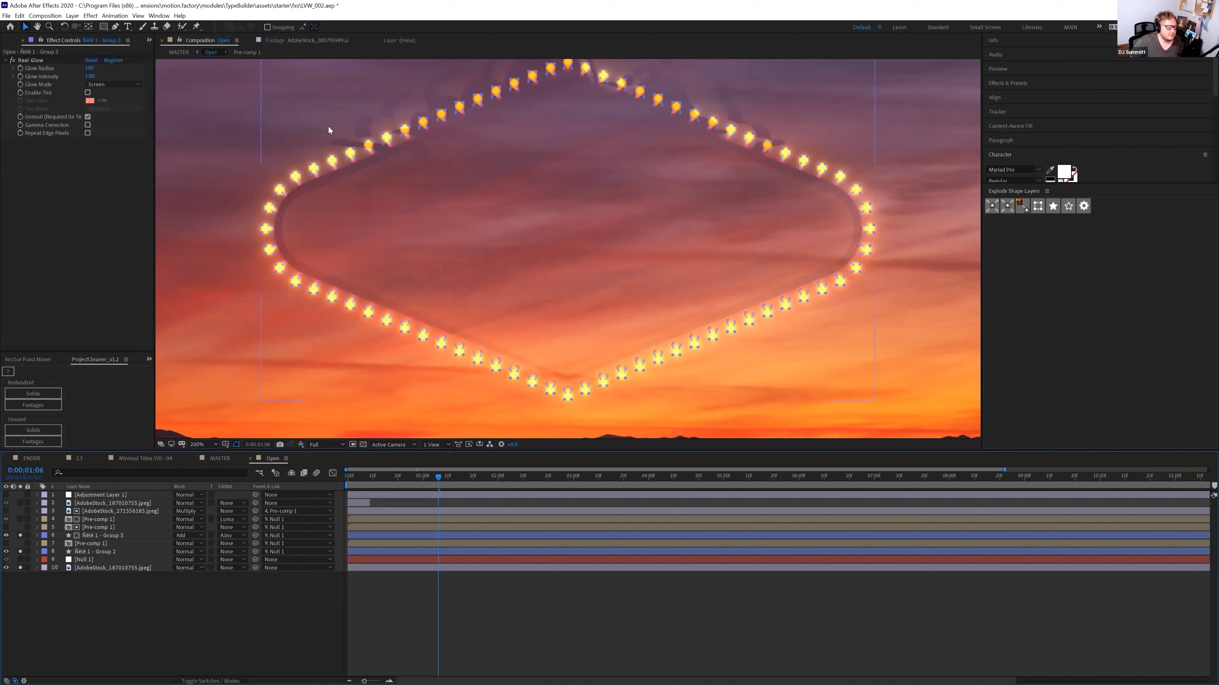
{"action": "left_click", "coordinate": [90, 15]}
{"action": "left_click", "coordinate": [72, 572]}
{"action": "left_click", "coordinate": [84, 530]}
{"action": "left_click", "coordinate": [85, 534]}
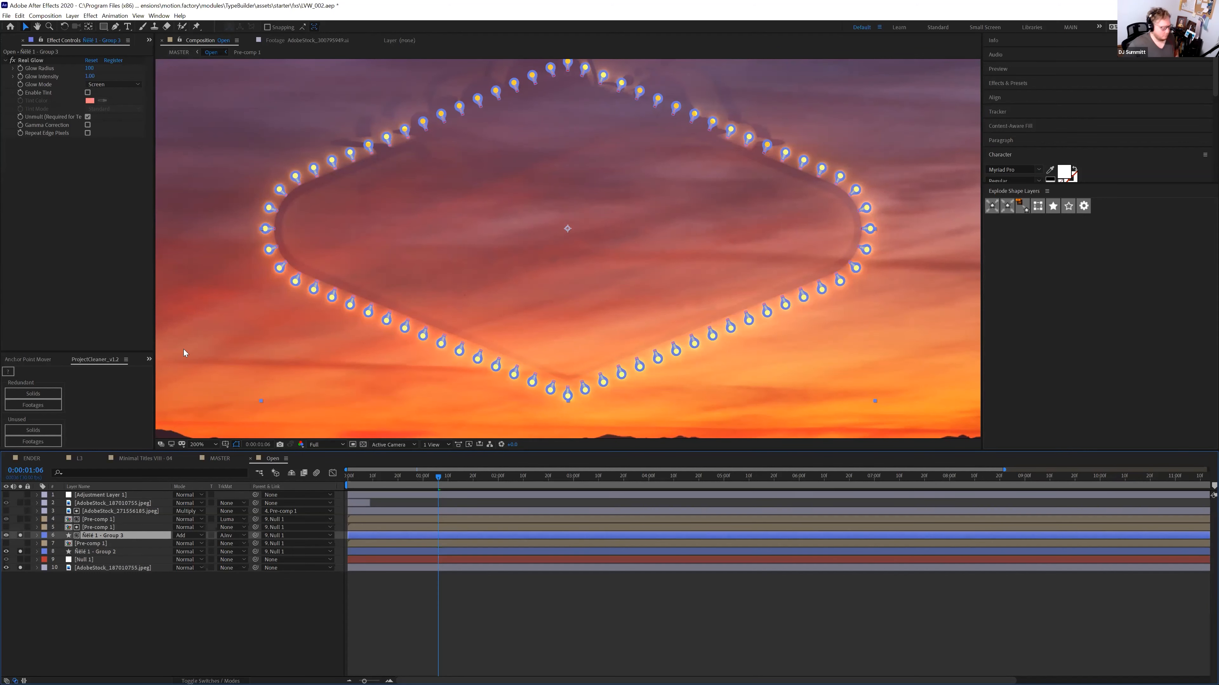
{"action": "key", "text": "ctrl+s"}
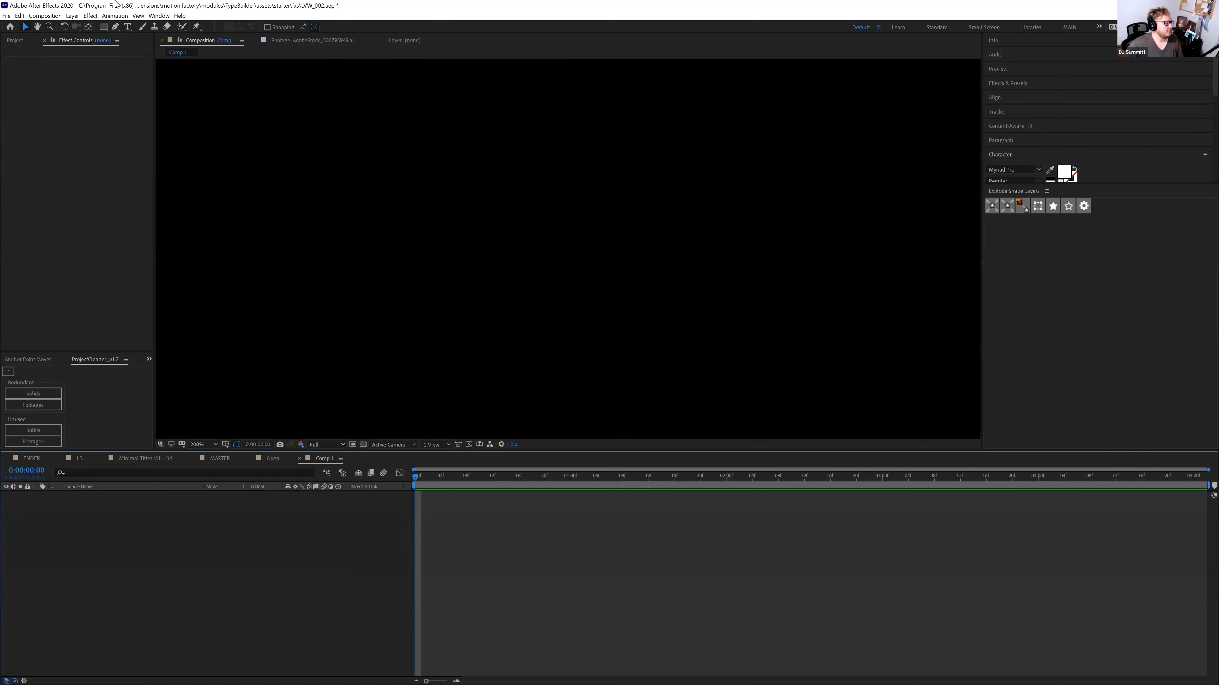
Draw a paragraph text box in the composition centre and paste the name into it
{"action": "left_click", "coordinate": [127, 26]}
{"action": "left_click_drag", "start_coordinate": [375, 172], "coordinate": [785, 329]}
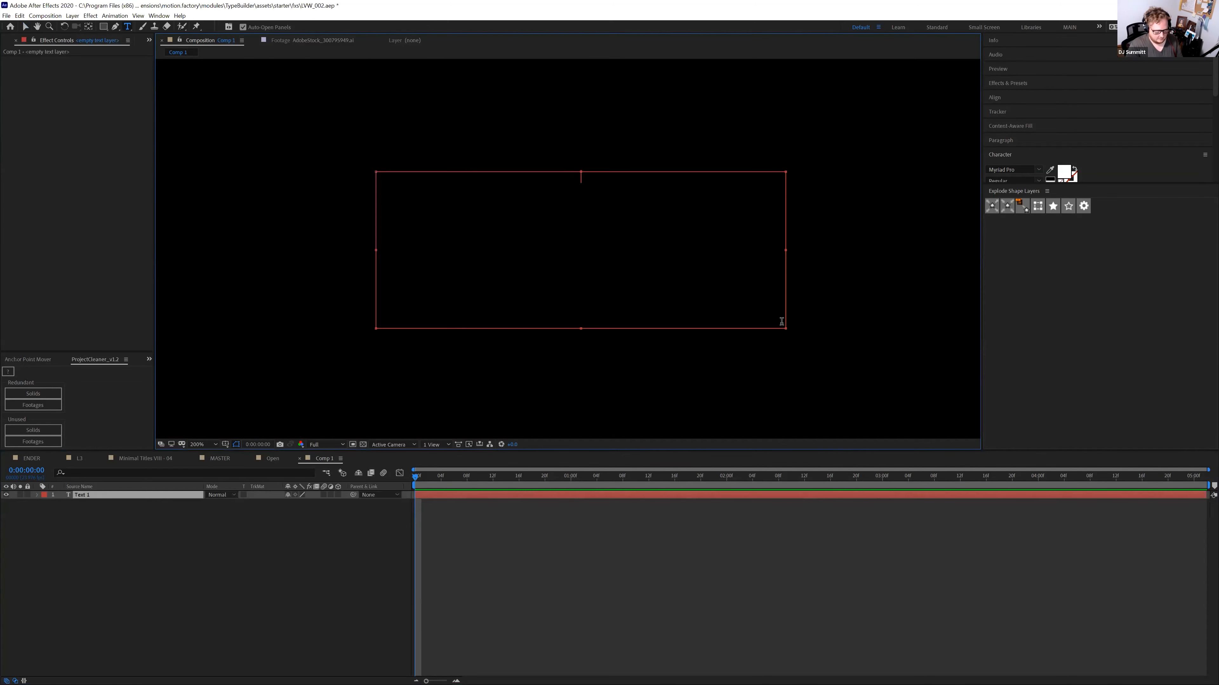
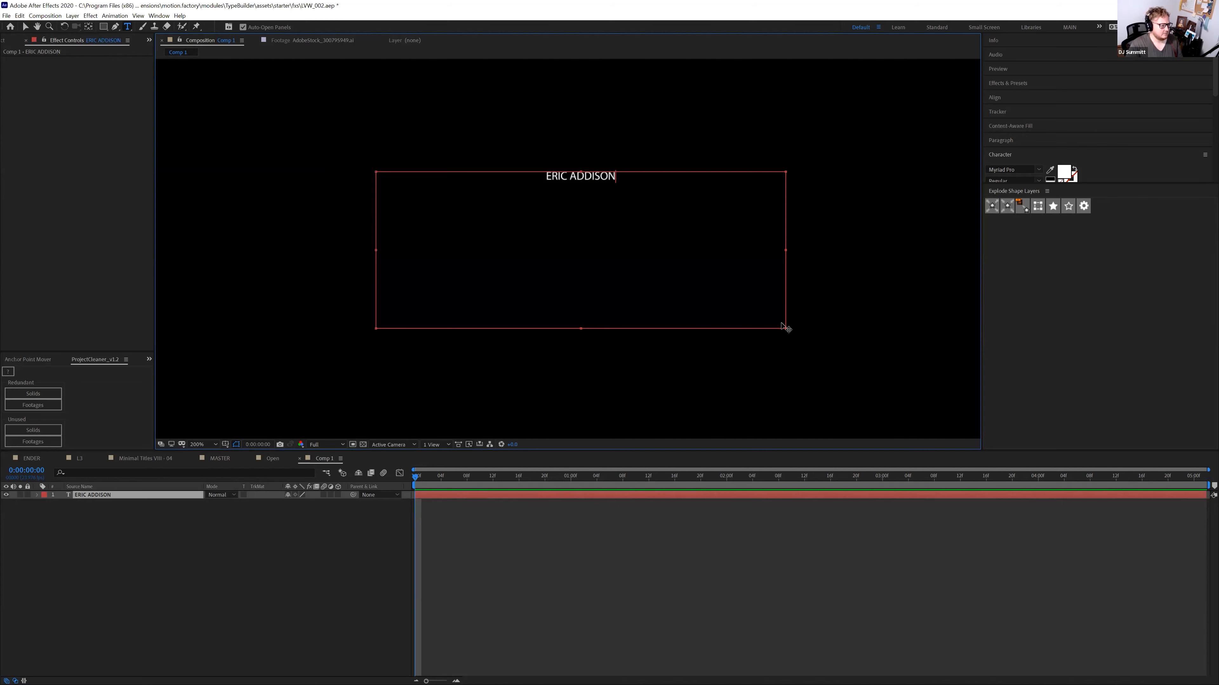
{"action": "left_click", "coordinate": [154, 496]}
Enlarge the white name text to a 173 px font size in the Character panel
{"action": "left_click", "coordinate": [1002, 155]}
{"action": "left_click", "coordinate": [1005, 155]}
{"action": "left_click_drag", "start_coordinate": [1014, 183], "coordinate": [1039, 374]}
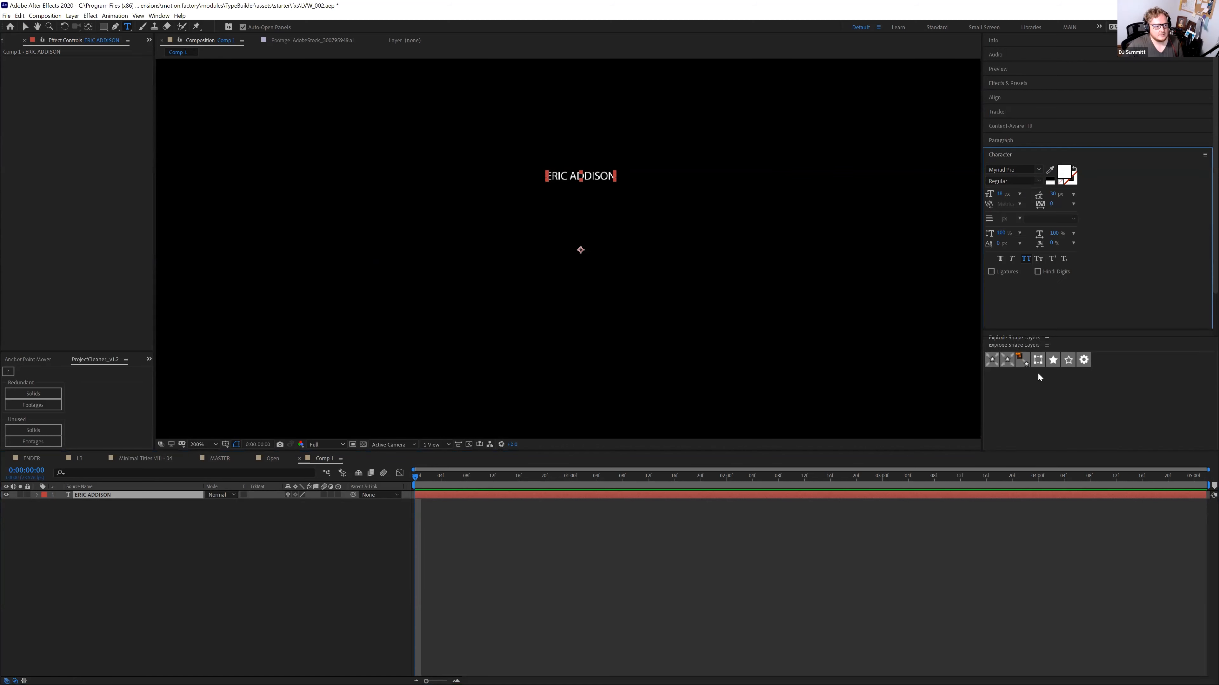
{"action": "mouse_move", "coordinate": [1002, 194]}
{"action": "left_mouse_down"}
{"action": "mouse_move", "coordinate": [1049, 211]}
{"action": "mouse_move", "coordinate": [1020, 209]}
{"action": "left_mouse_up"}
Apply the Glow effect to the name text via the quick effect search
{"action": "left_click", "coordinate": [157, 498]}
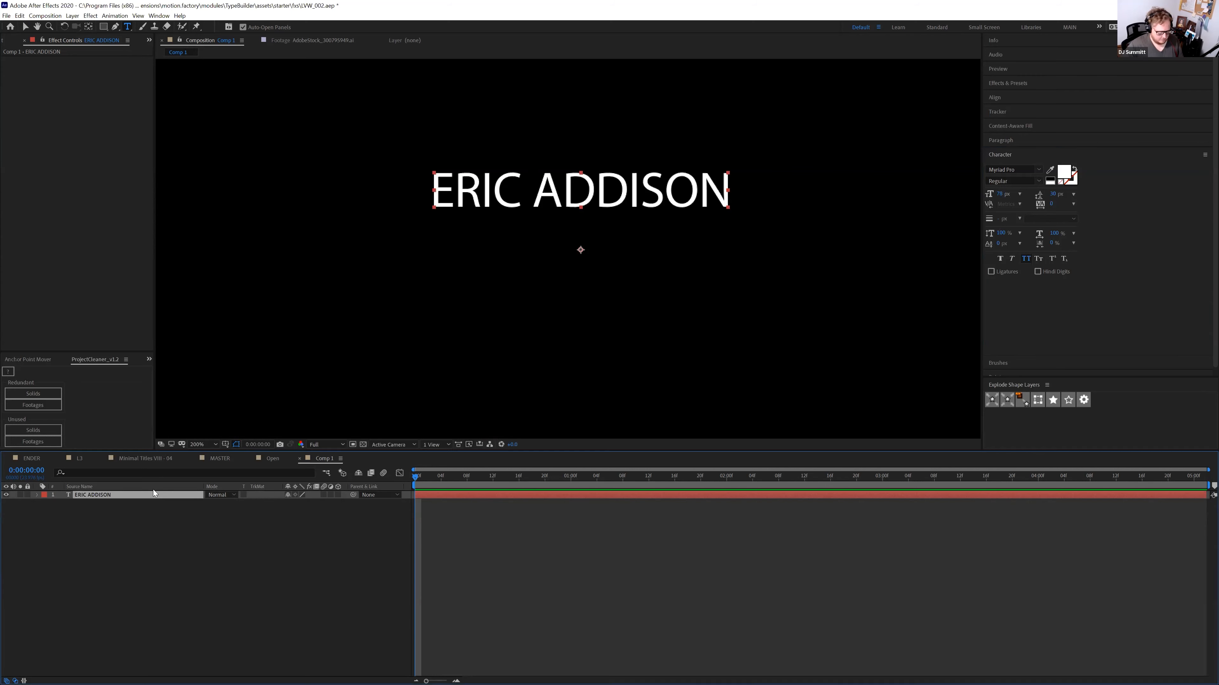
{"action": "key", "text": "ctrl+space"}
{"action": "type", "text": "low"}
{"action": "scroll", "coordinate": [112, 523], "scroll_direction": "down", "scroll_amount": 3}
{"action": "scroll", "coordinate": [112, 522], "scroll_direction": "down", "scroll_amount": 8}
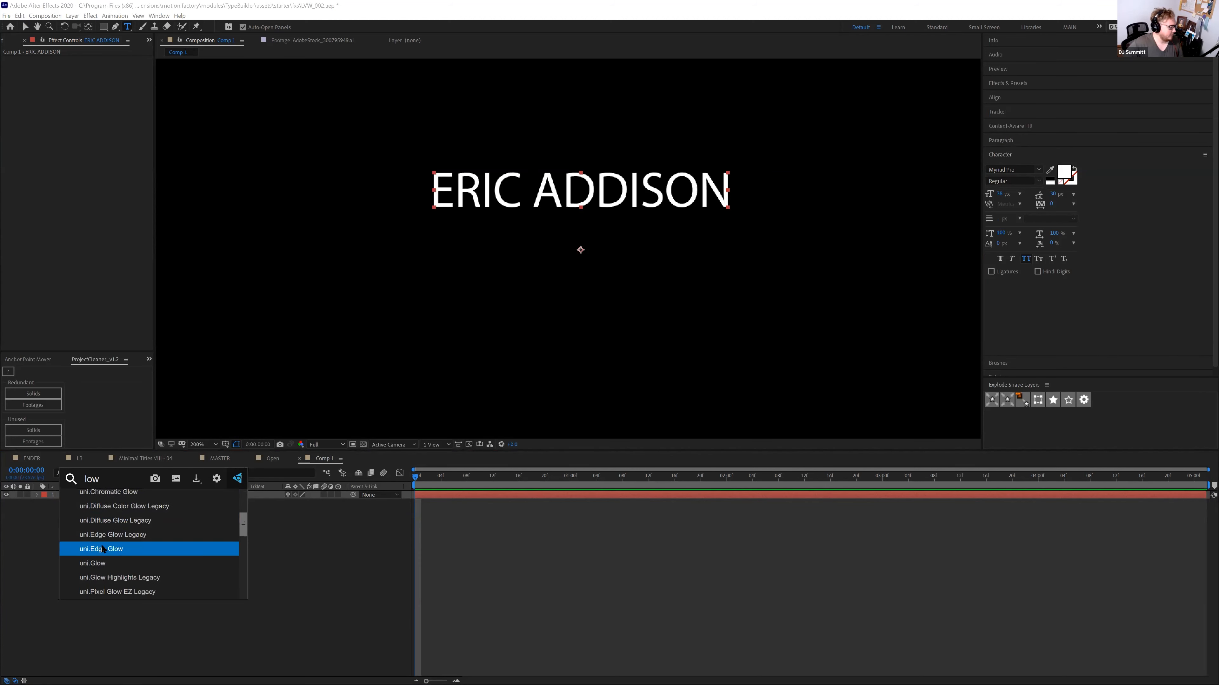
{"action": "scroll", "coordinate": [101, 559], "scroll_direction": "up", "scroll_amount": 8}
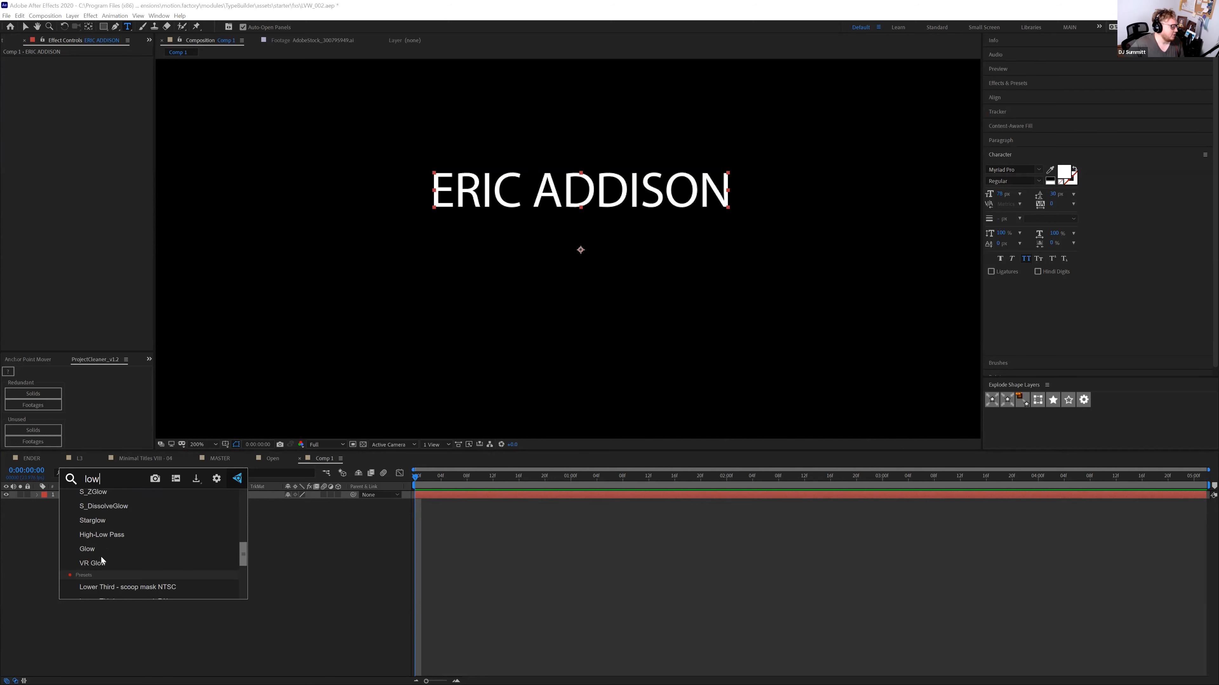
{"action": "left_click", "coordinate": [97, 549]}
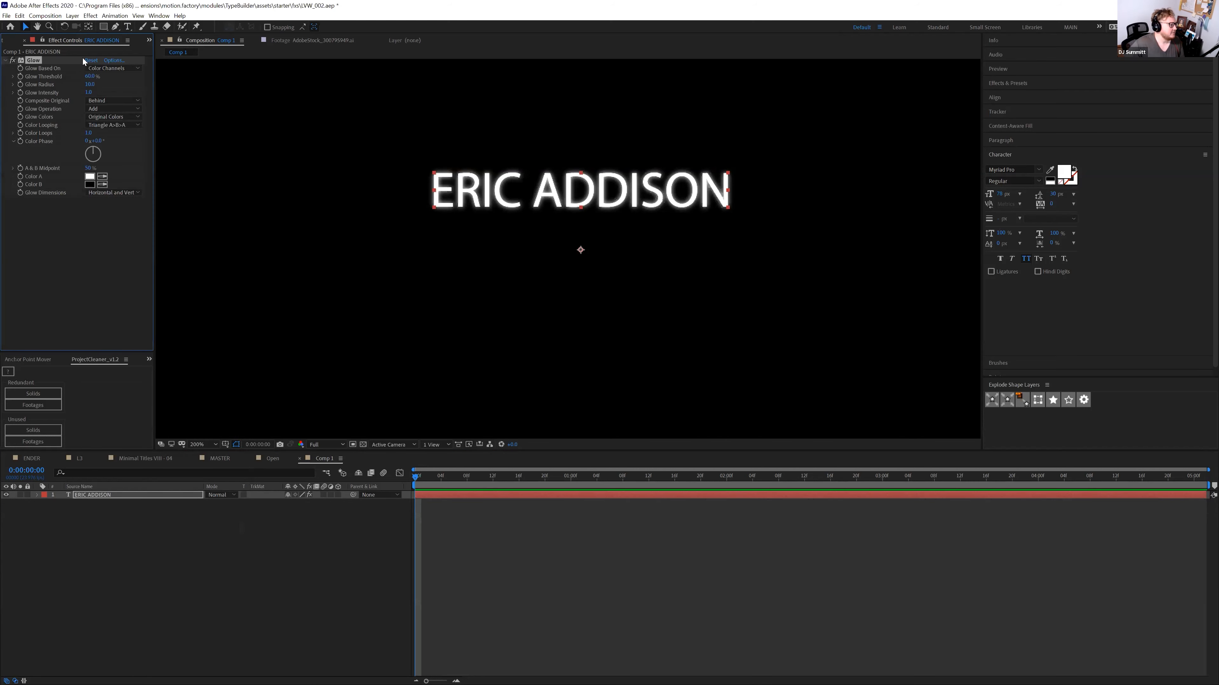
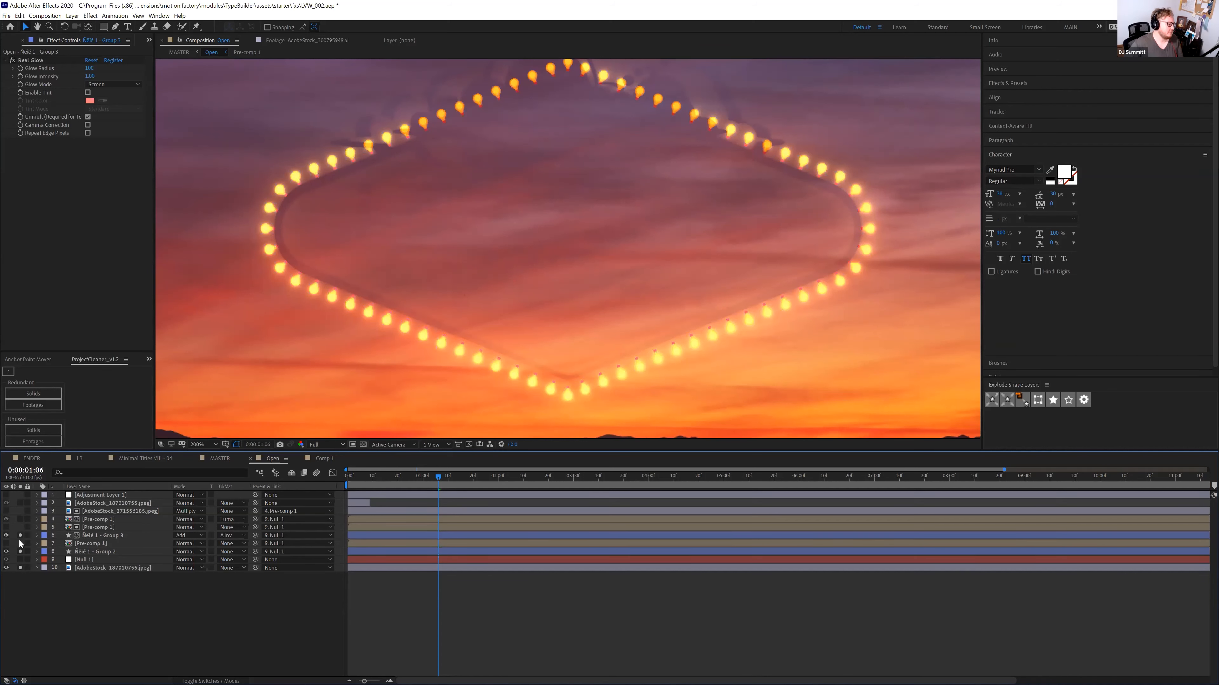
Solo the glowing bulbs and toggle Real Glow off and on, then solo Pre-comp 1's sign layers
{"action": "left_click", "coordinate": [20, 535], "text": "alt"}
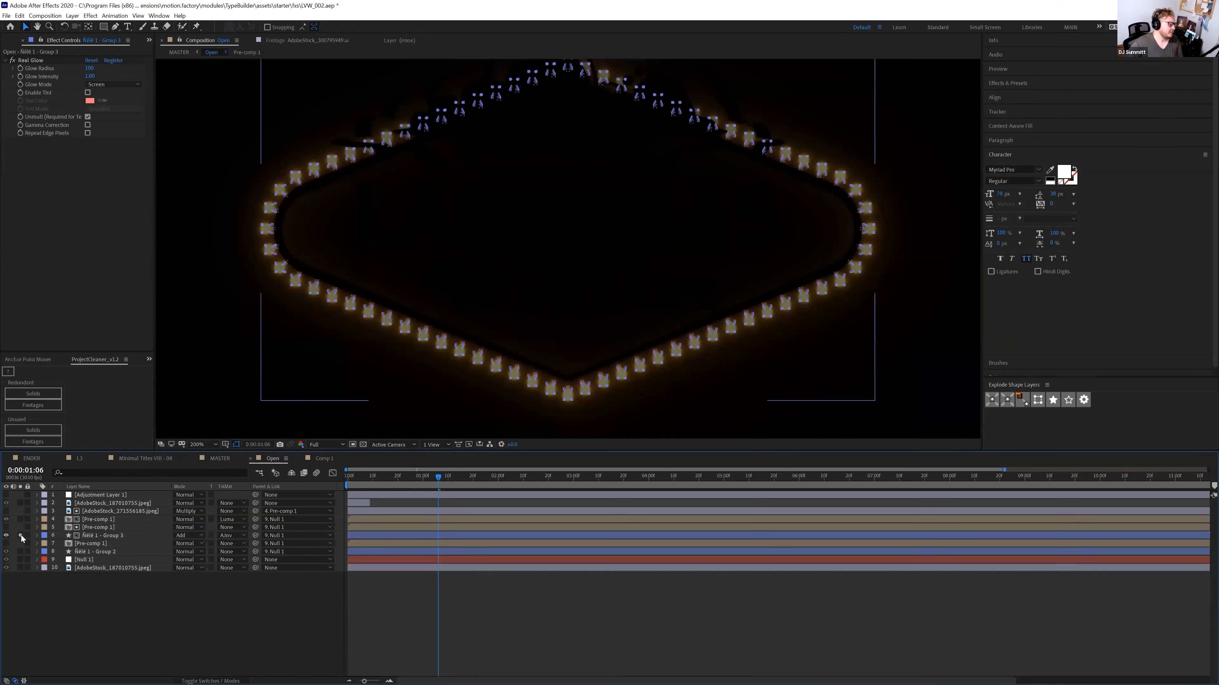
{"action": "left_click", "coordinate": [12, 60]}
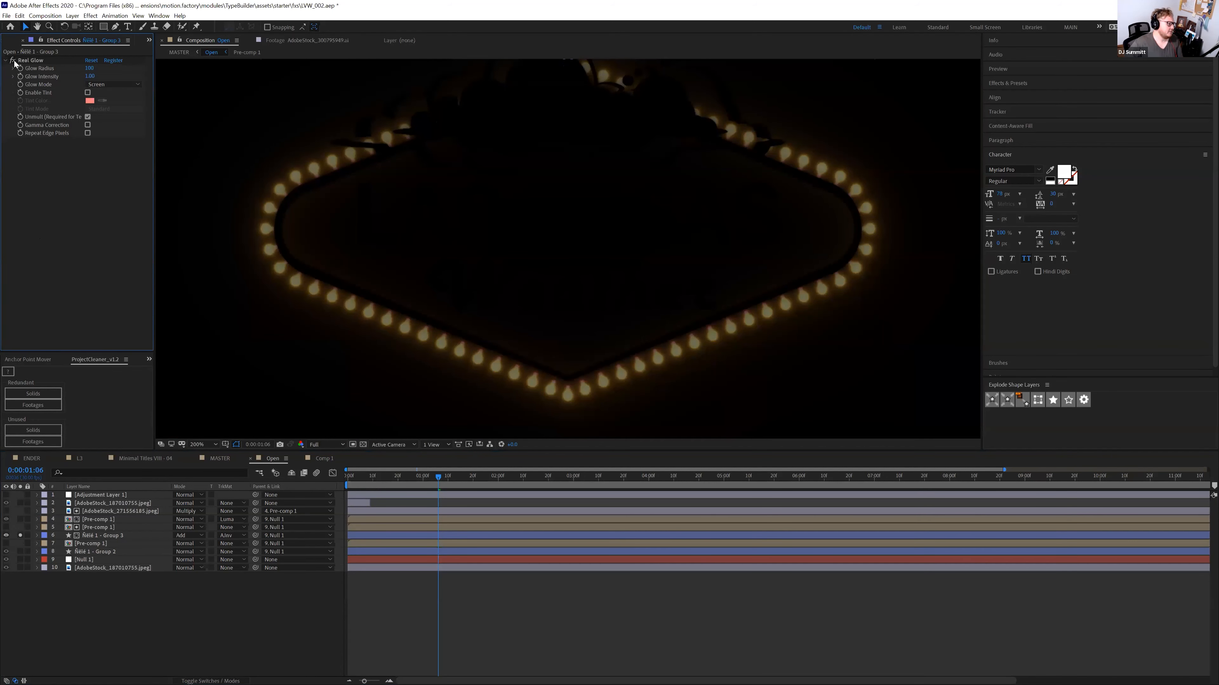
{"action": "left_click", "coordinate": [12, 60]}
{"action": "left_click_drag", "start_coordinate": [20, 551], "coordinate": [20, 568]}
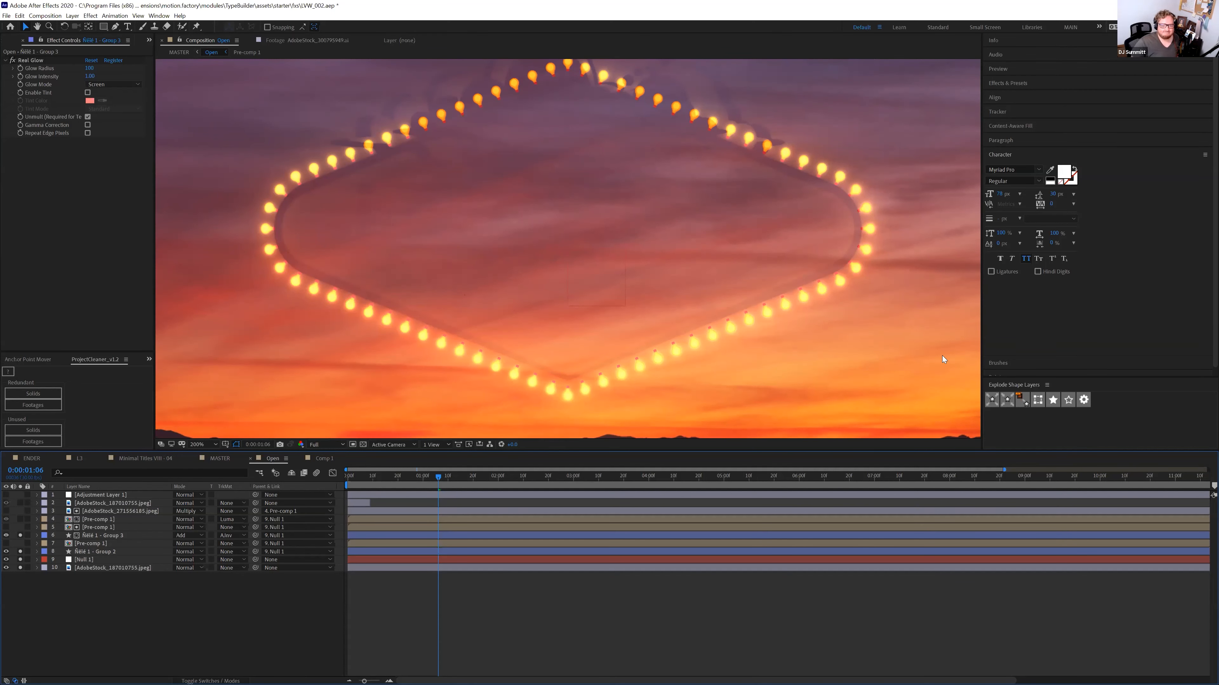
{"action": "left_click", "coordinate": [92, 521]}
{"action": "left_click", "coordinate": [20, 519]}
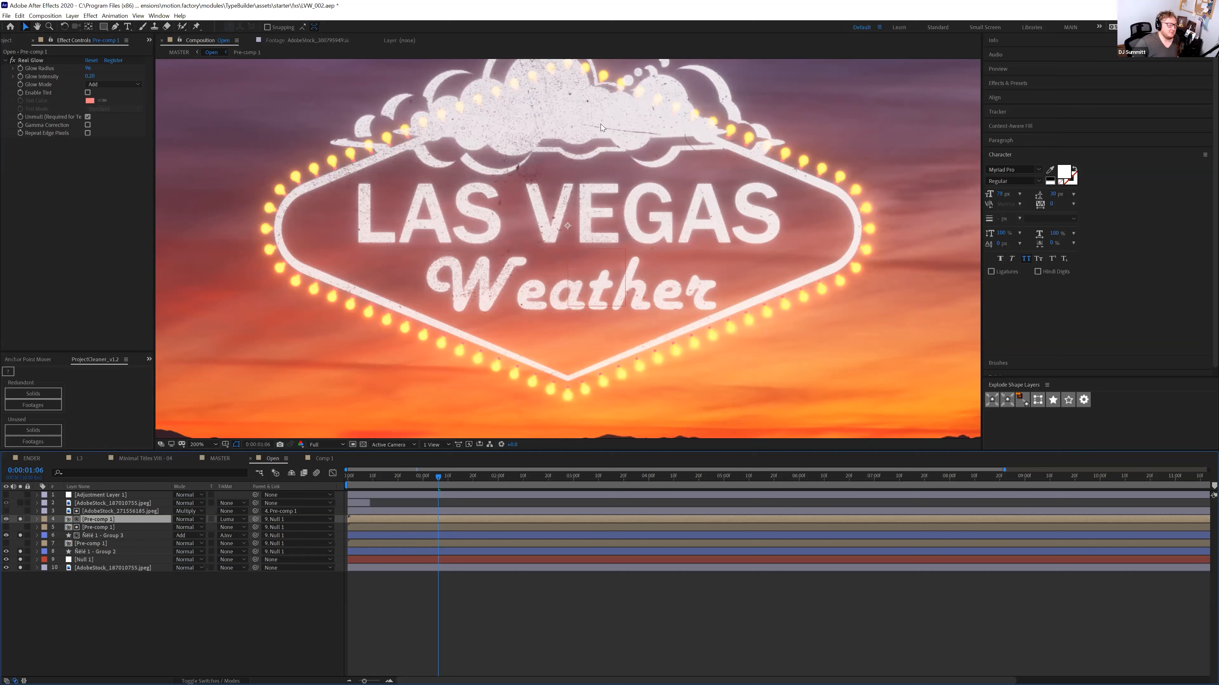
{"action": "double_click", "coordinate": [70, 521]}
{"action": "left_click", "coordinate": [67, 551]}
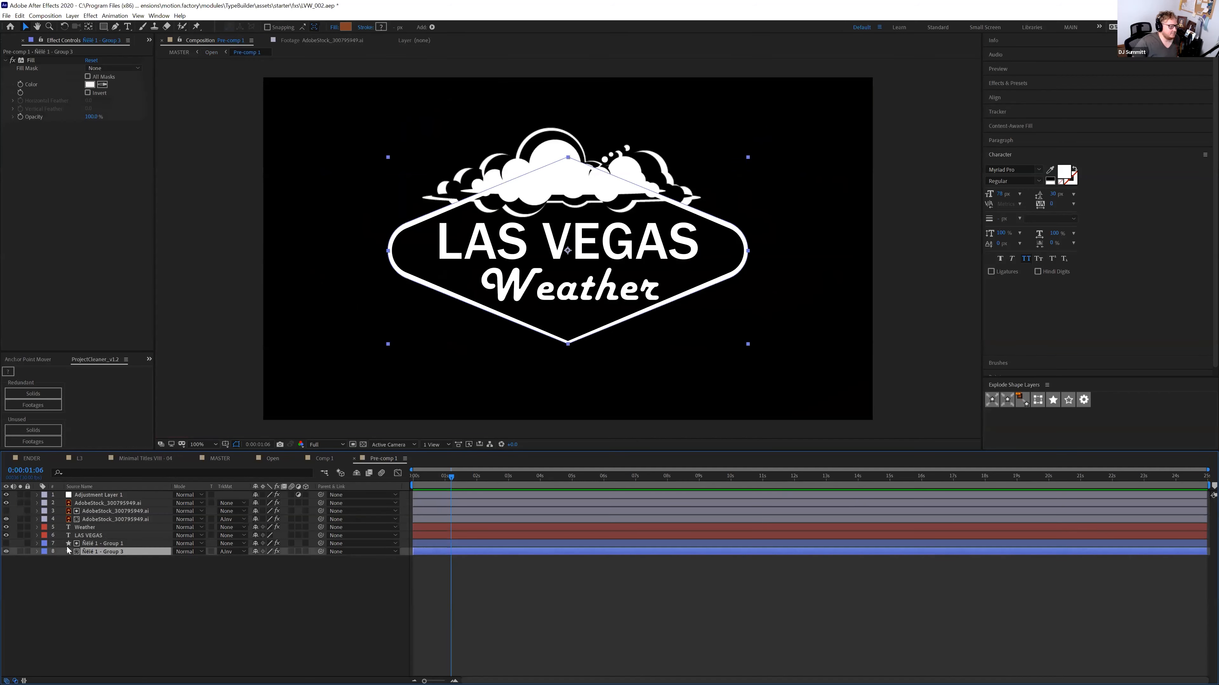
{"action": "left_click", "coordinate": [20, 551]}
{"action": "key", "text": "F2"}
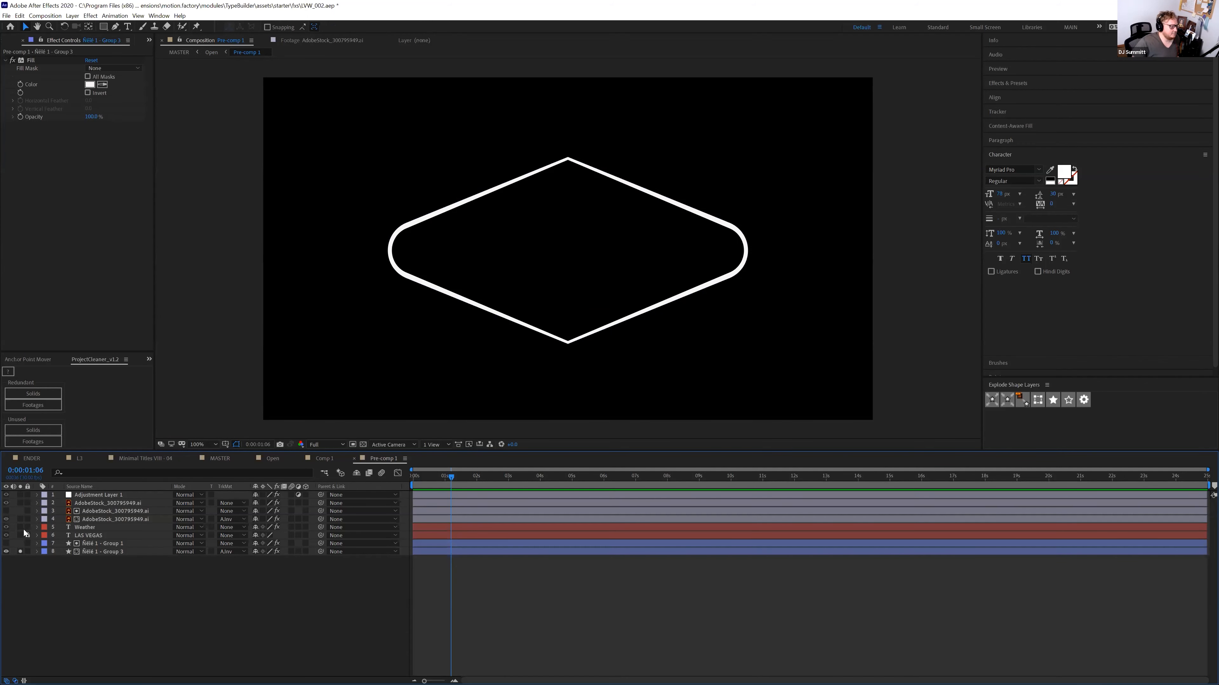
{"action": "left_click", "coordinate": [19, 535]}
{"action": "left_click", "coordinate": [20, 528]}
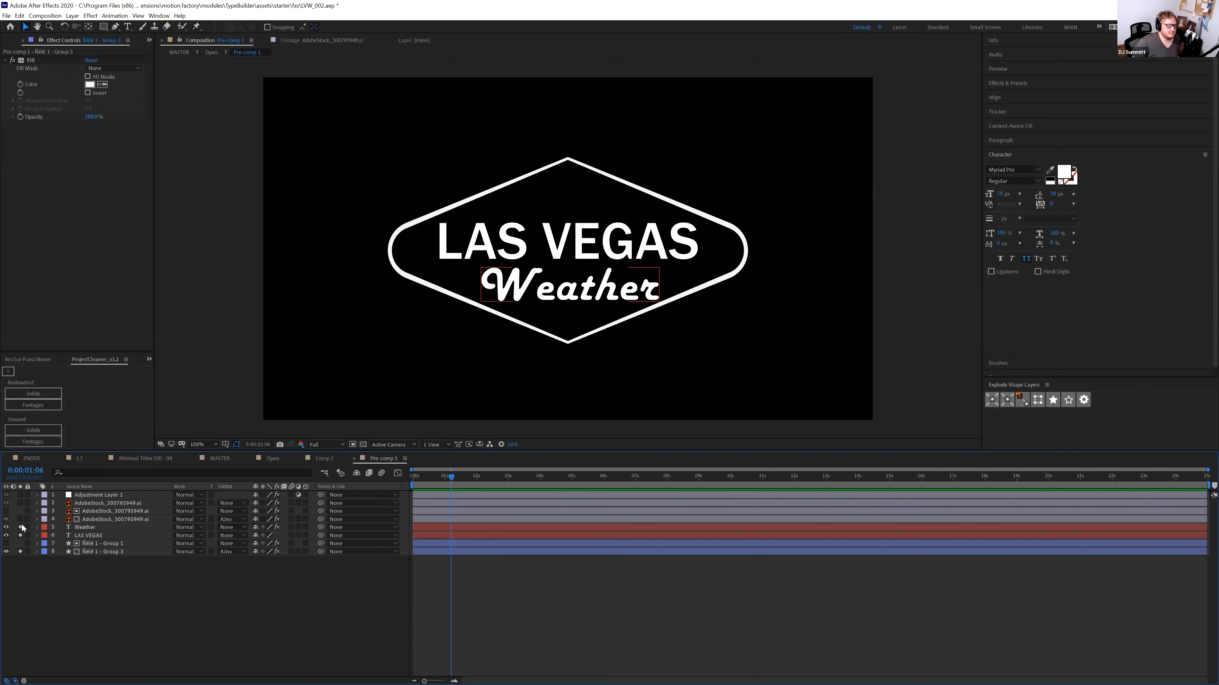
{"action": "left_click", "coordinate": [86, 536]}
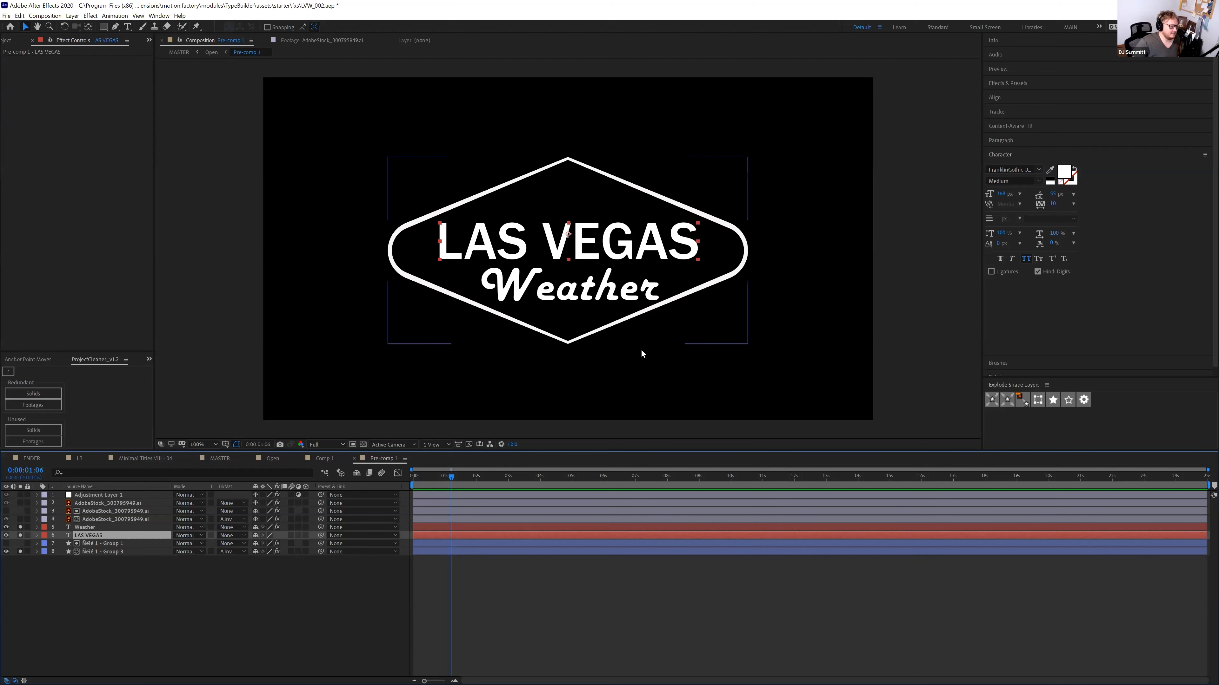
{"action": "left_click", "coordinate": [20, 519]}
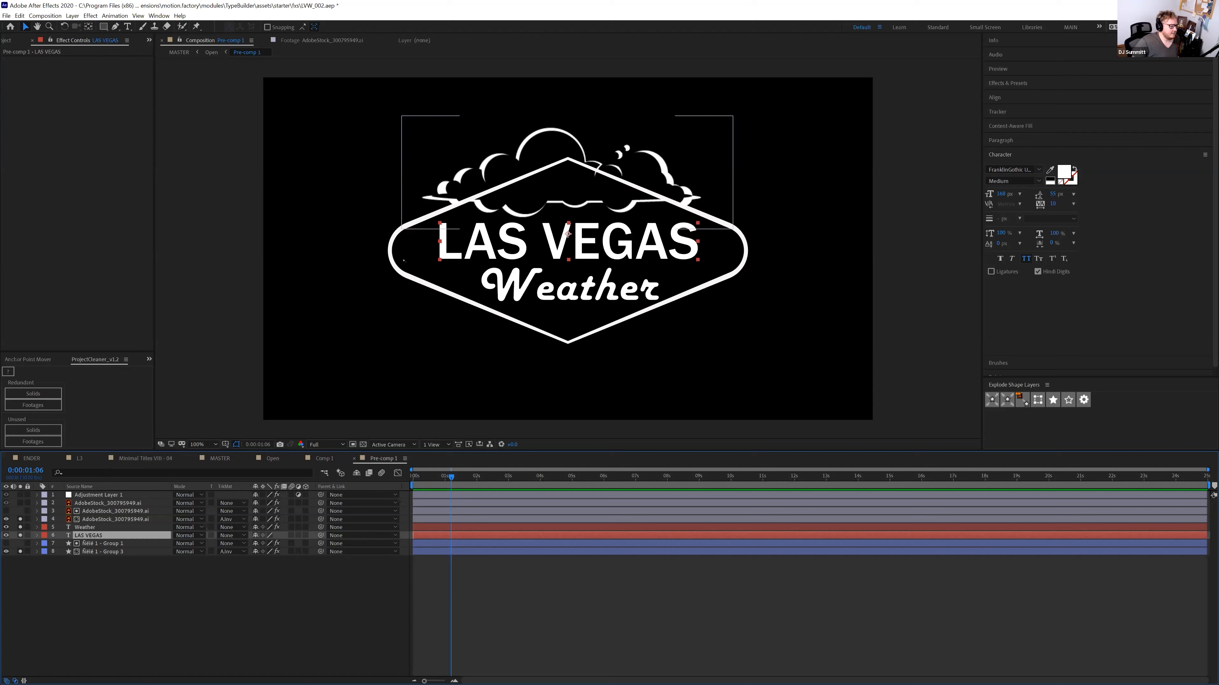
{"action": "left_click", "coordinate": [125, 519]}
{"action": "left_click", "coordinate": [232, 519]}
{"action": "left_click", "coordinate": [241, 530]}
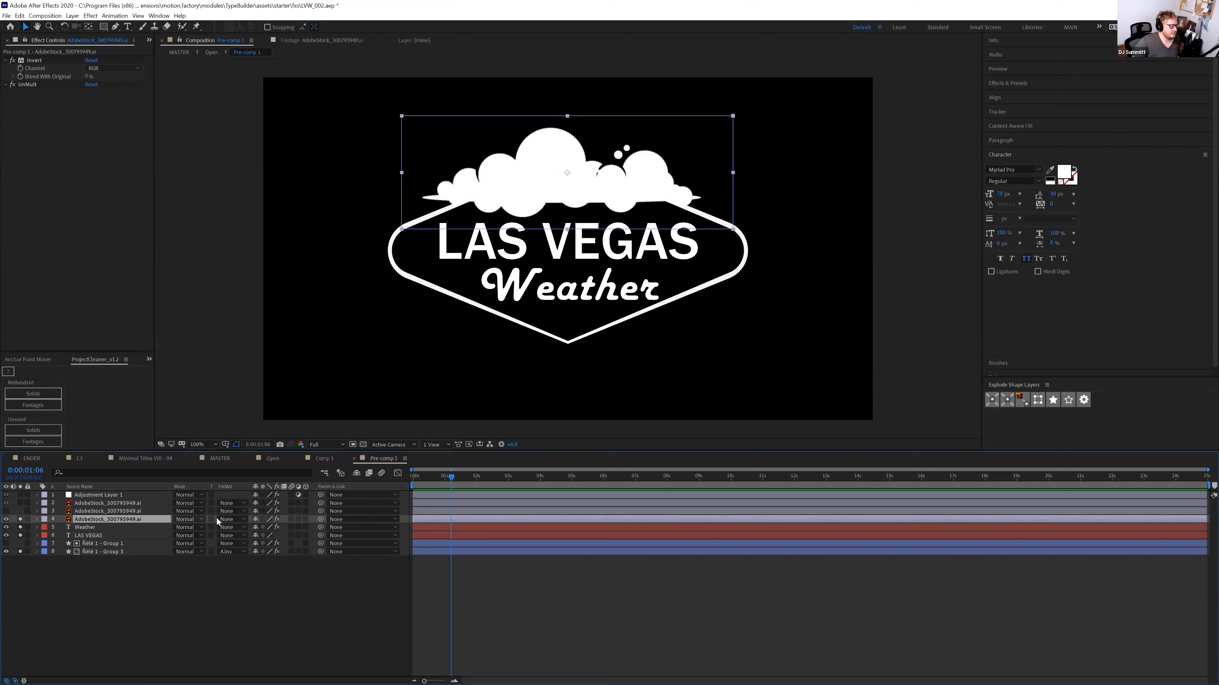
{"action": "left_click", "coordinate": [231, 528]}
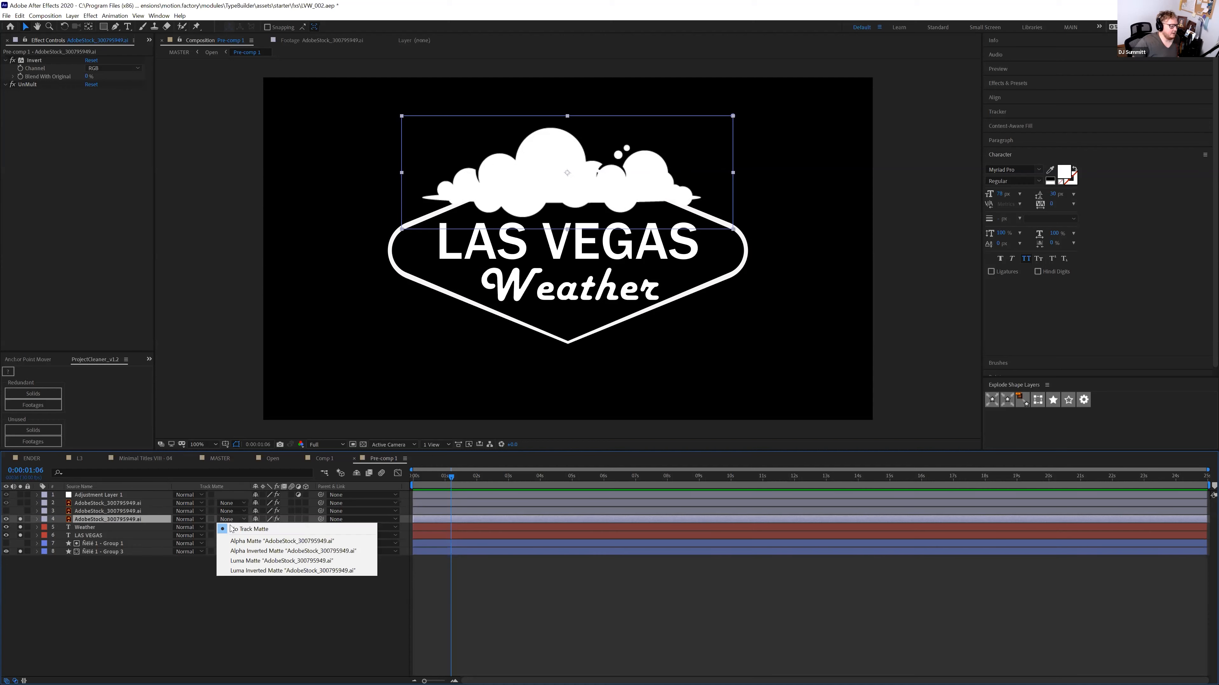
{"action": "left_click", "coordinate": [239, 540]}
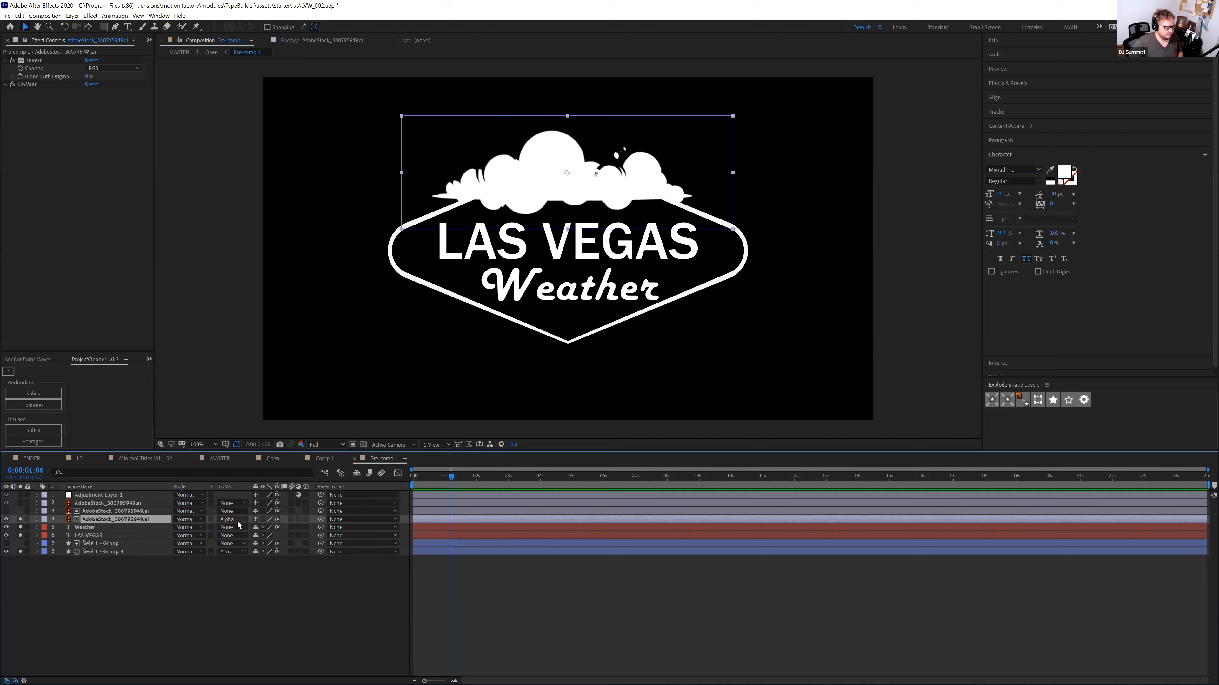
{"action": "left_click", "coordinate": [237, 520]}
{"action": "left_click", "coordinate": [243, 549]}
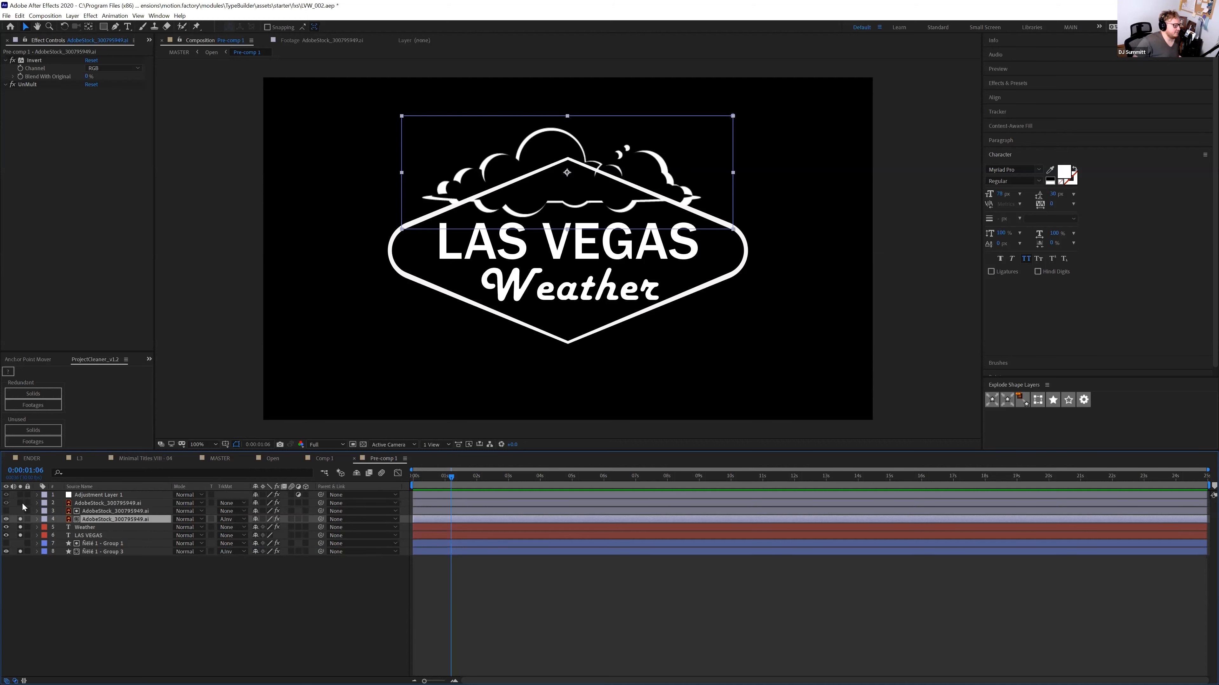
{"action": "left_click", "coordinate": [6, 503]}
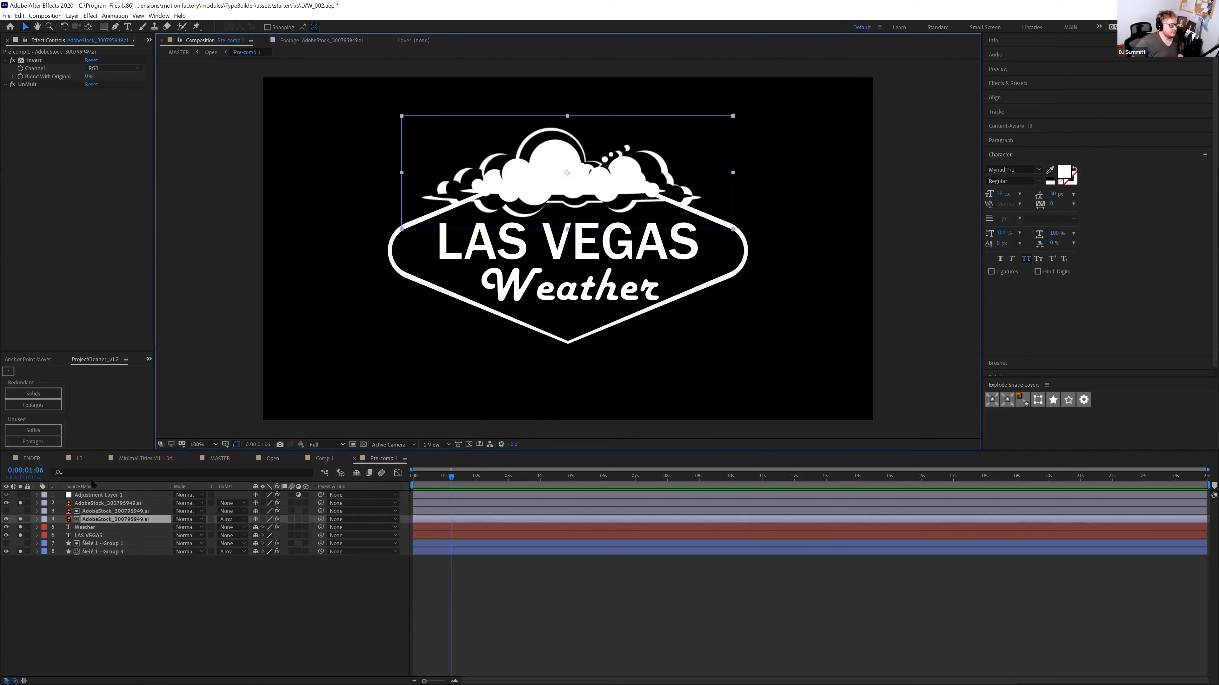
{"action": "left_click", "coordinate": [20, 495]}
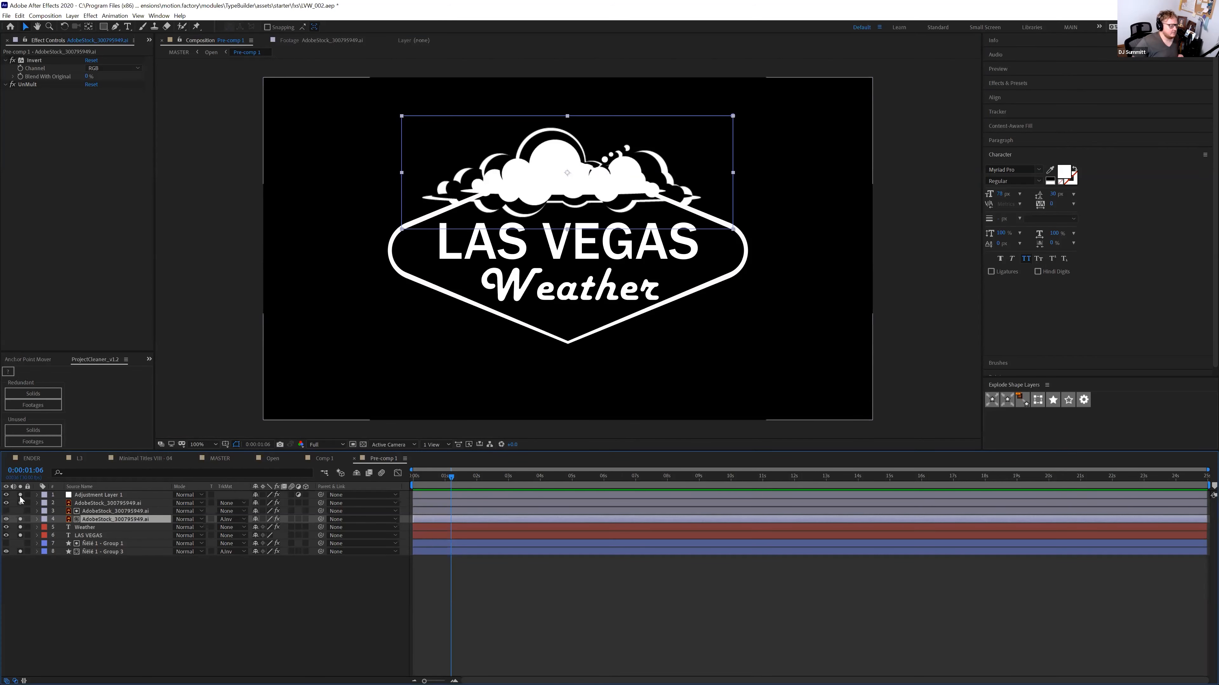
{"action": "left_click", "coordinate": [89, 496]}
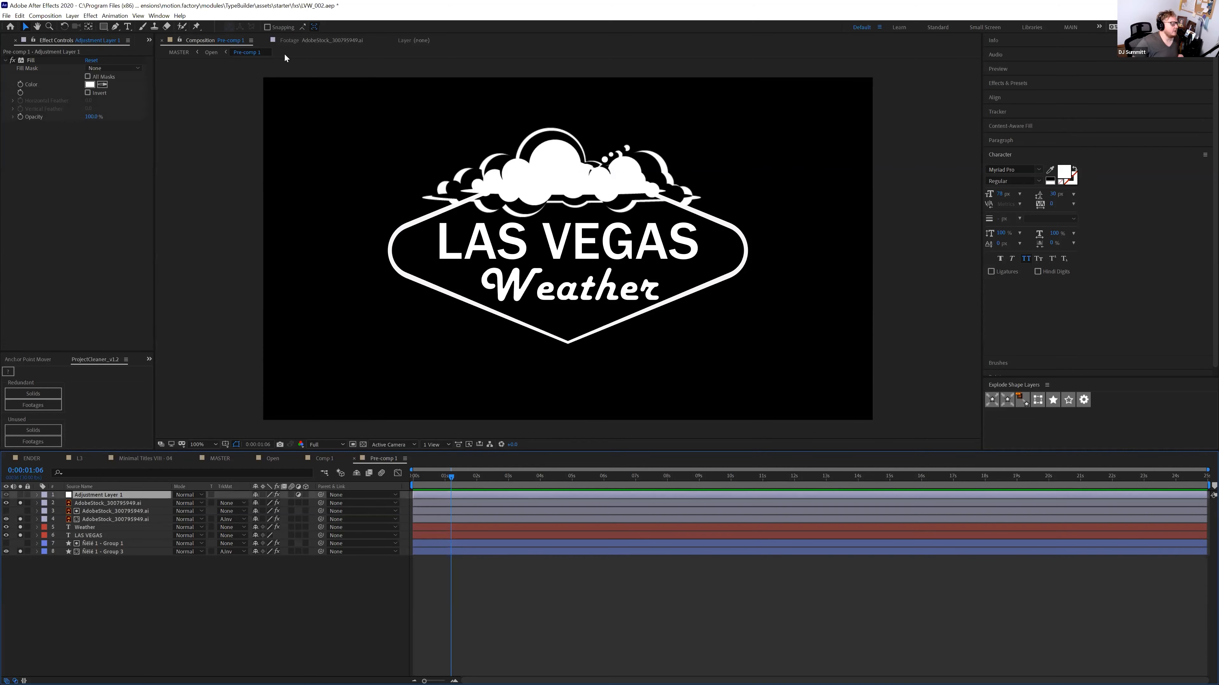
{"action": "left_click", "coordinate": [211, 51]}
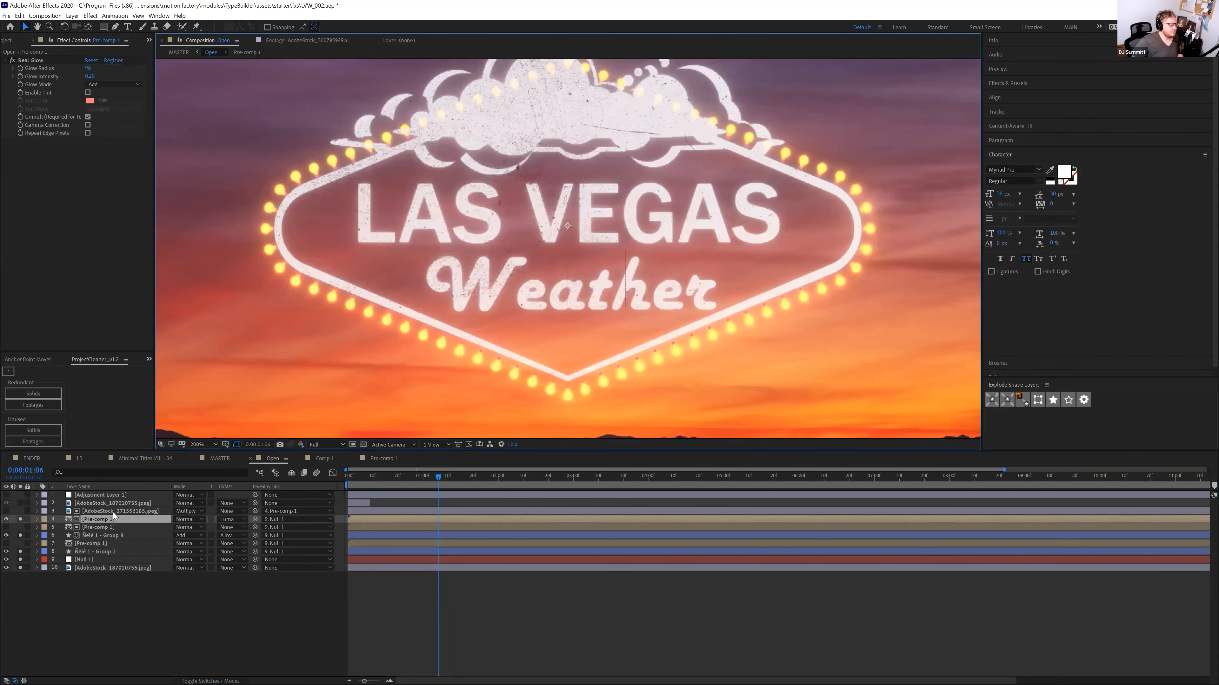
Switch off FreeLens, Levels, Chromatic Aberration and Add Grain on Adjustment Layer 1, keeping S_Vignette
{"action": "left_click", "coordinate": [113, 512]}
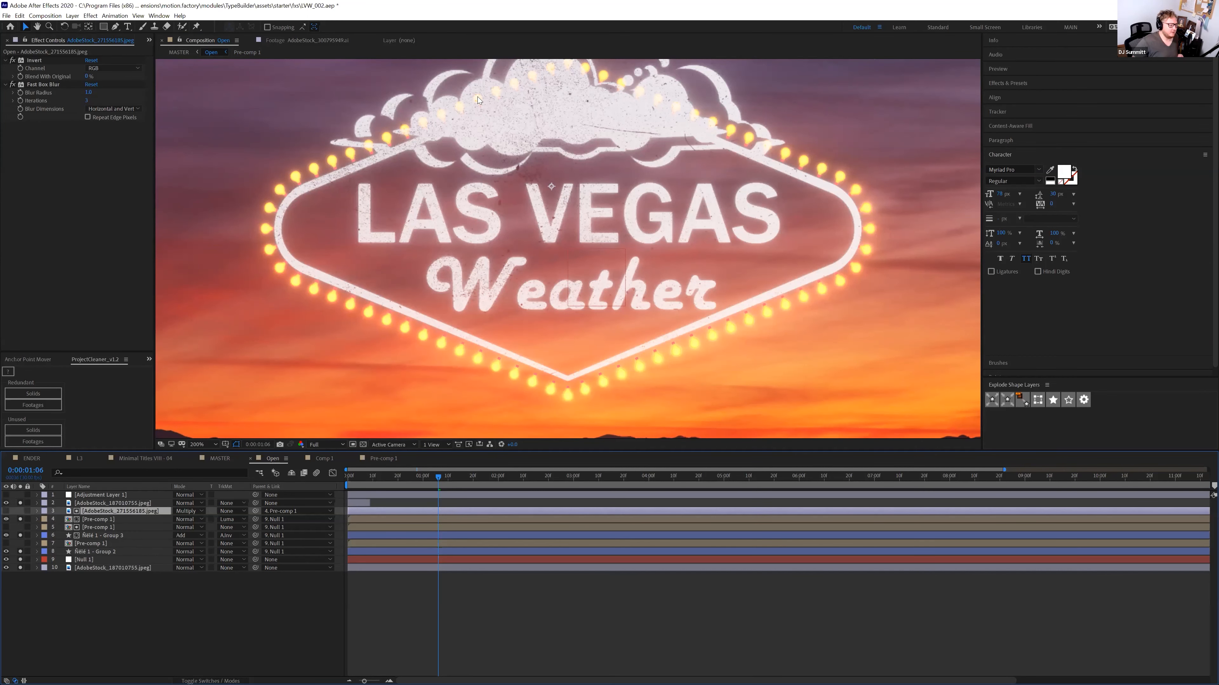
{"action": "left_click", "coordinate": [105, 495]}
{"action": "left_click", "coordinate": [8, 82]}
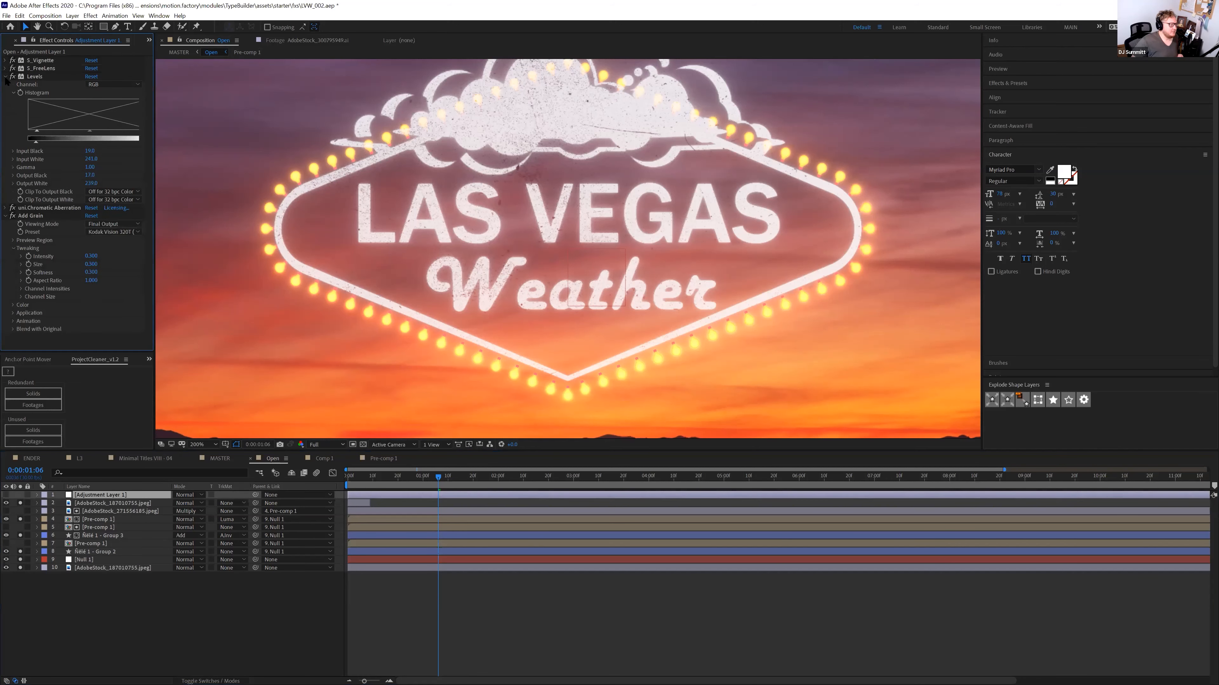
{"action": "left_click", "coordinate": [7, 93]}
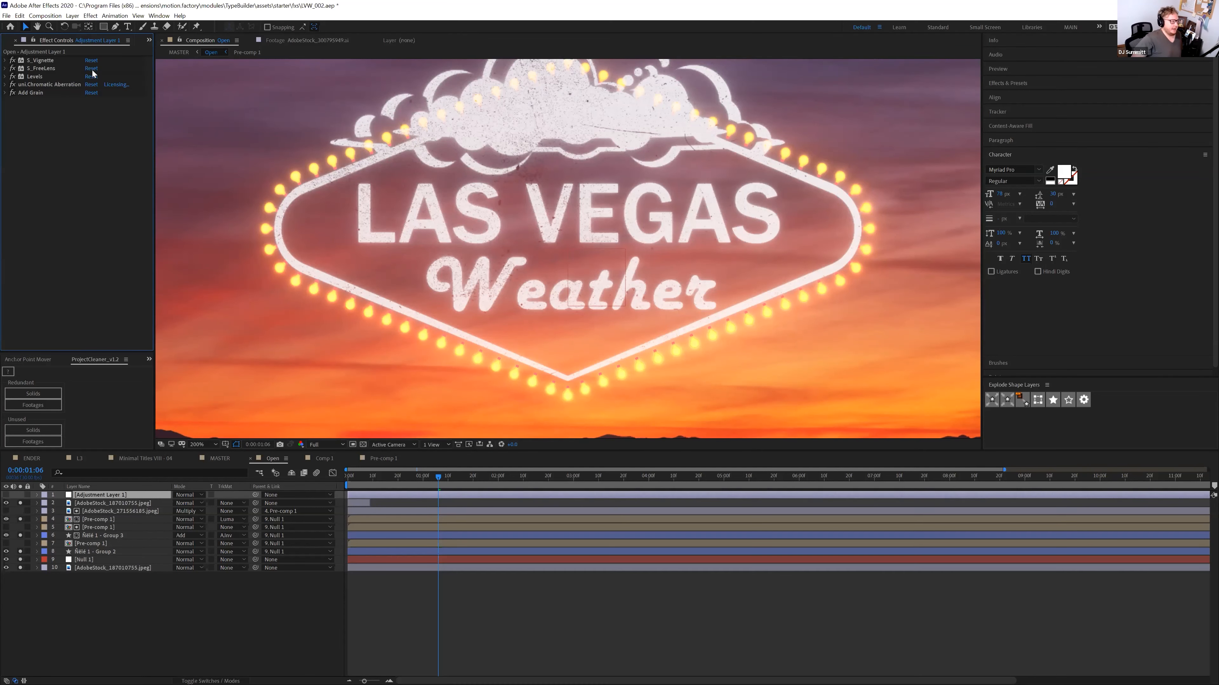
{"action": "left_click_drag", "start_coordinate": [12, 69], "coordinate": [5, 95]}
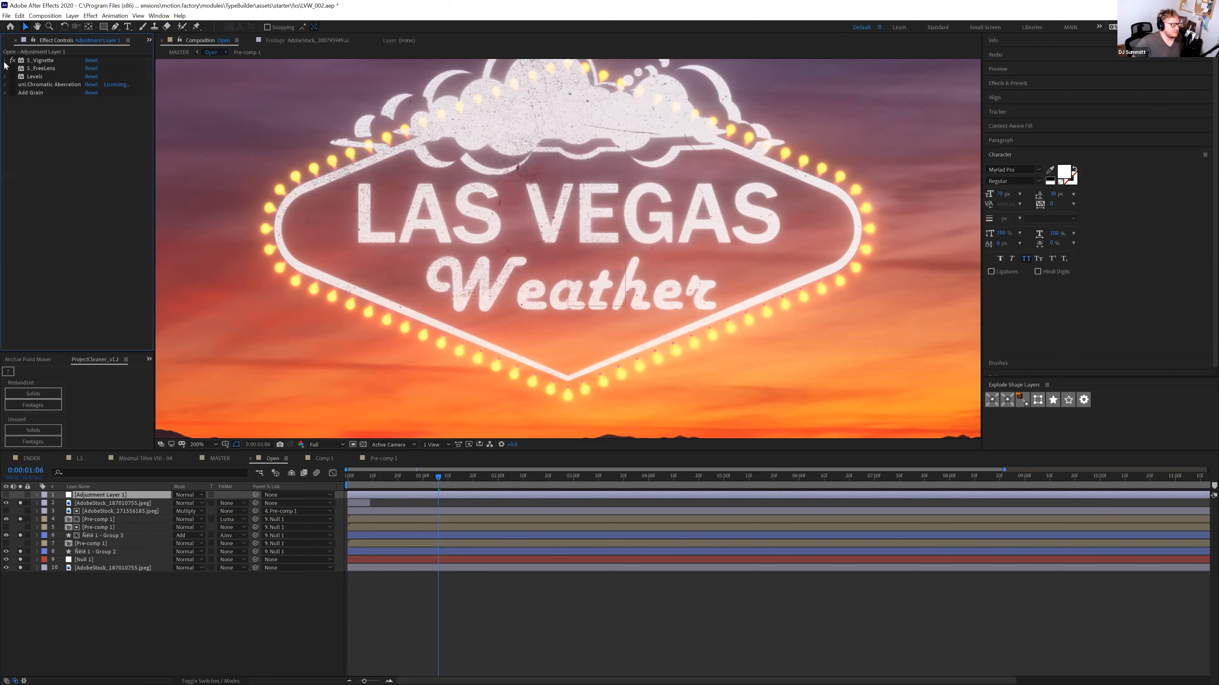
{"action": "key", "text": "comma"}
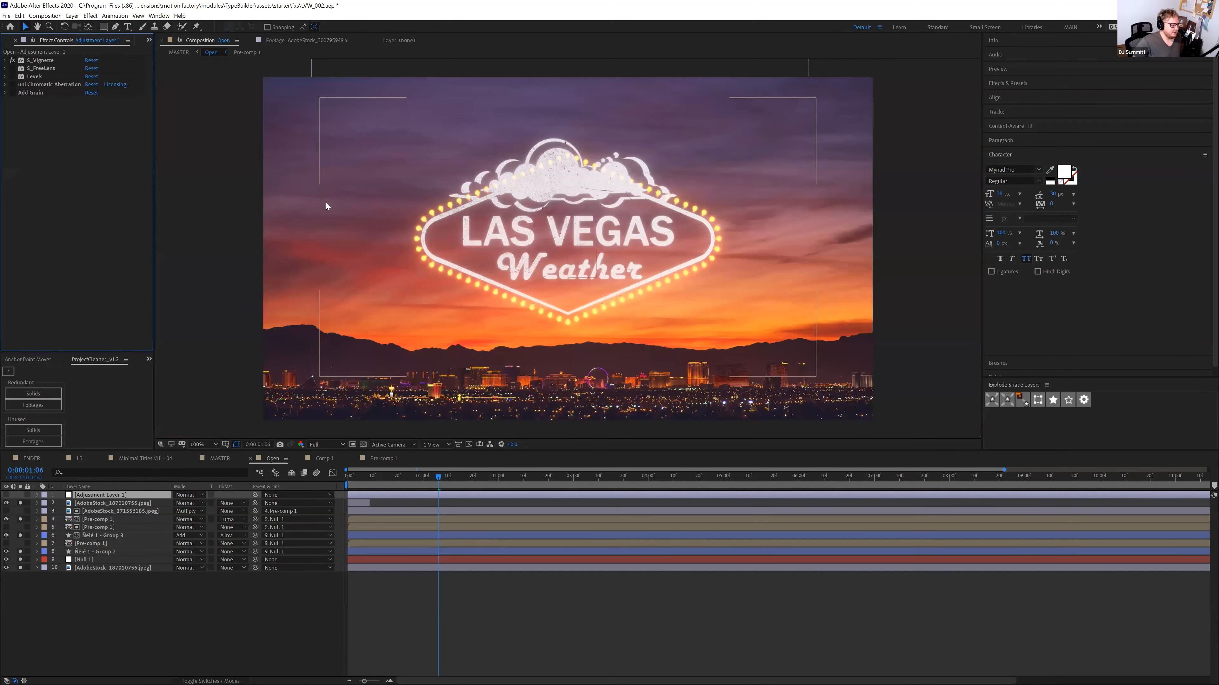
Re-enable Levels, compare S_Vignette off and on, and select uni.Chromatic Aberration
{"action": "left_click", "coordinate": [8, 495]}
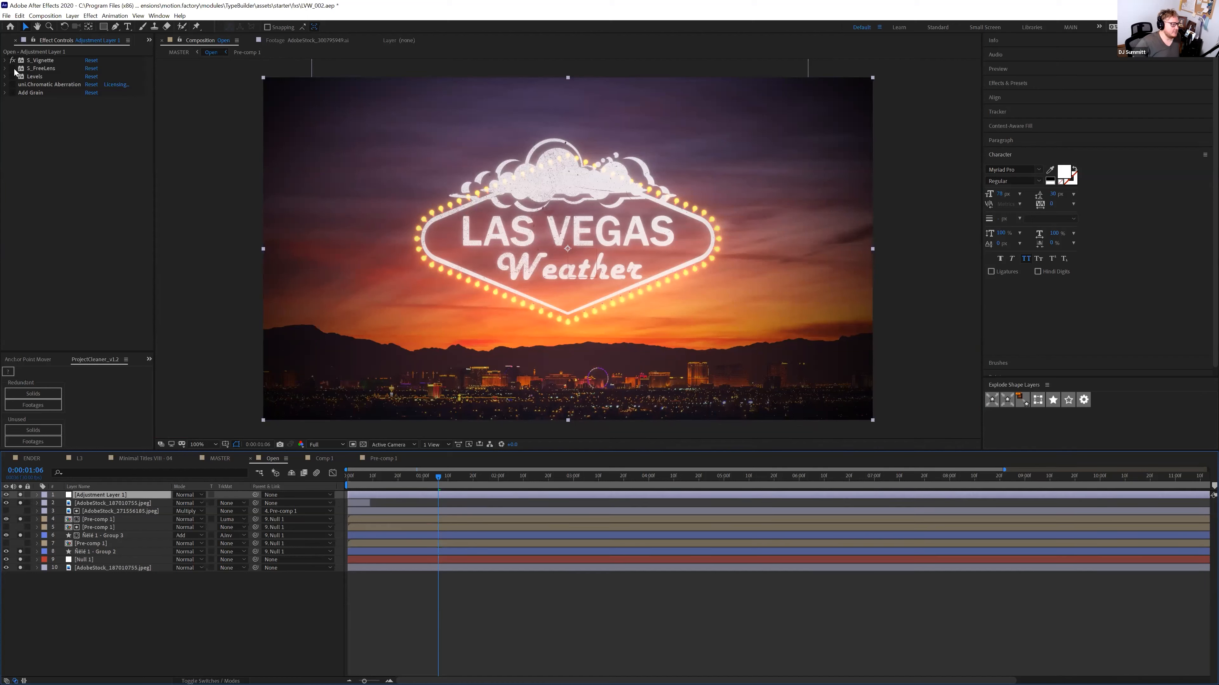
{"action": "left_click", "coordinate": [12, 97]}
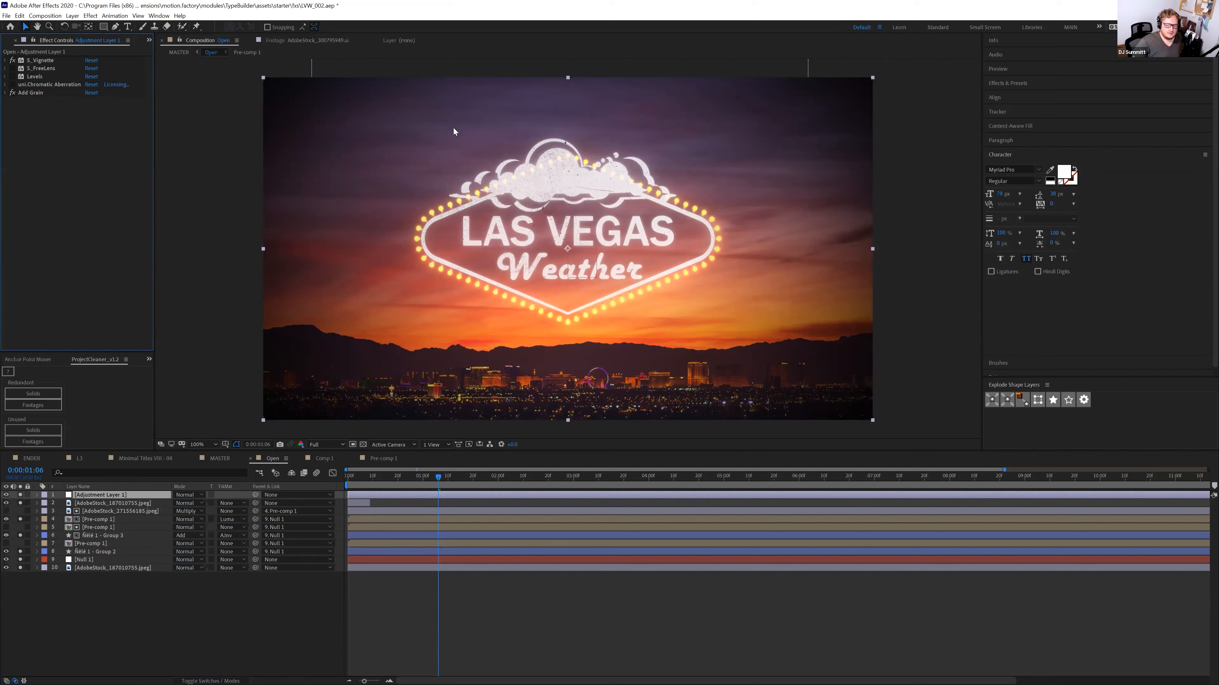
{"action": "left_click", "coordinate": [13, 77]}
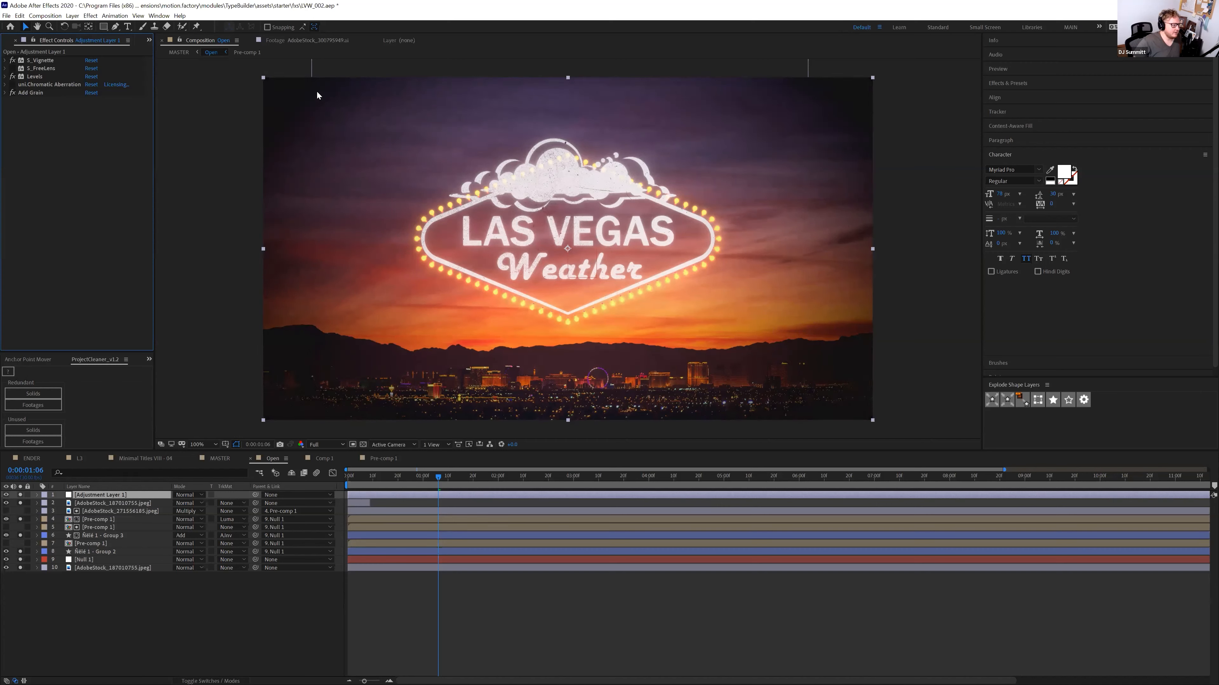
{"action": "left_click", "coordinate": [12, 59]}
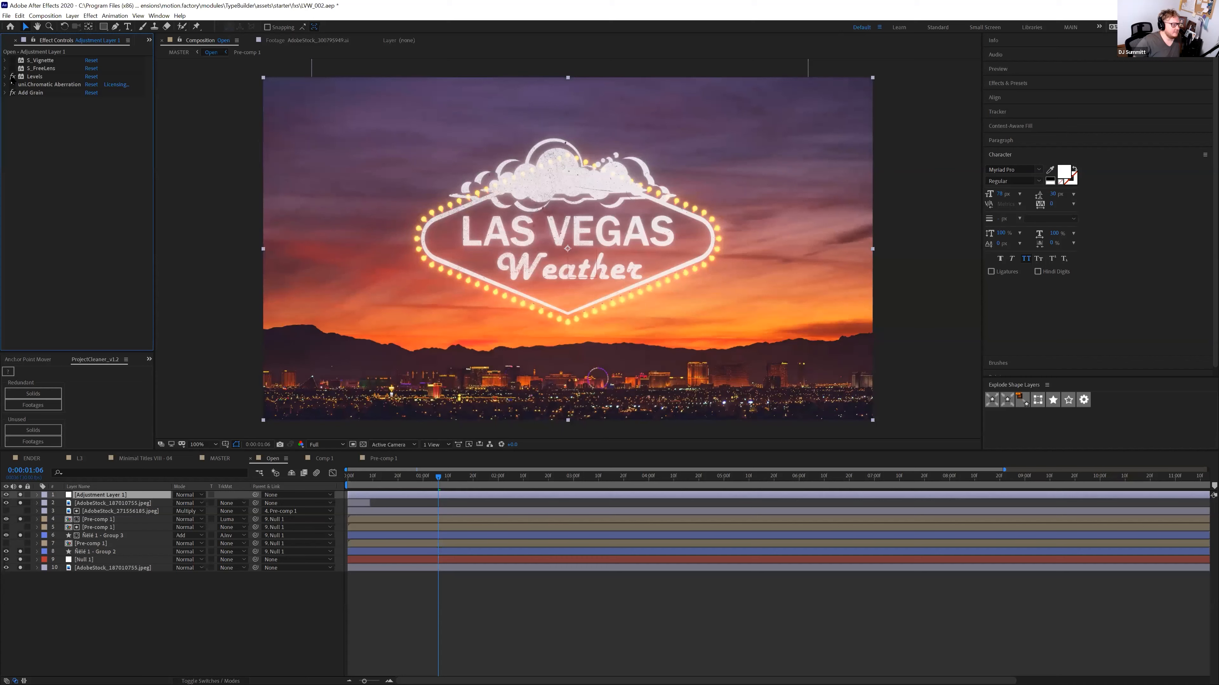
{"action": "left_click", "coordinate": [12, 60]}
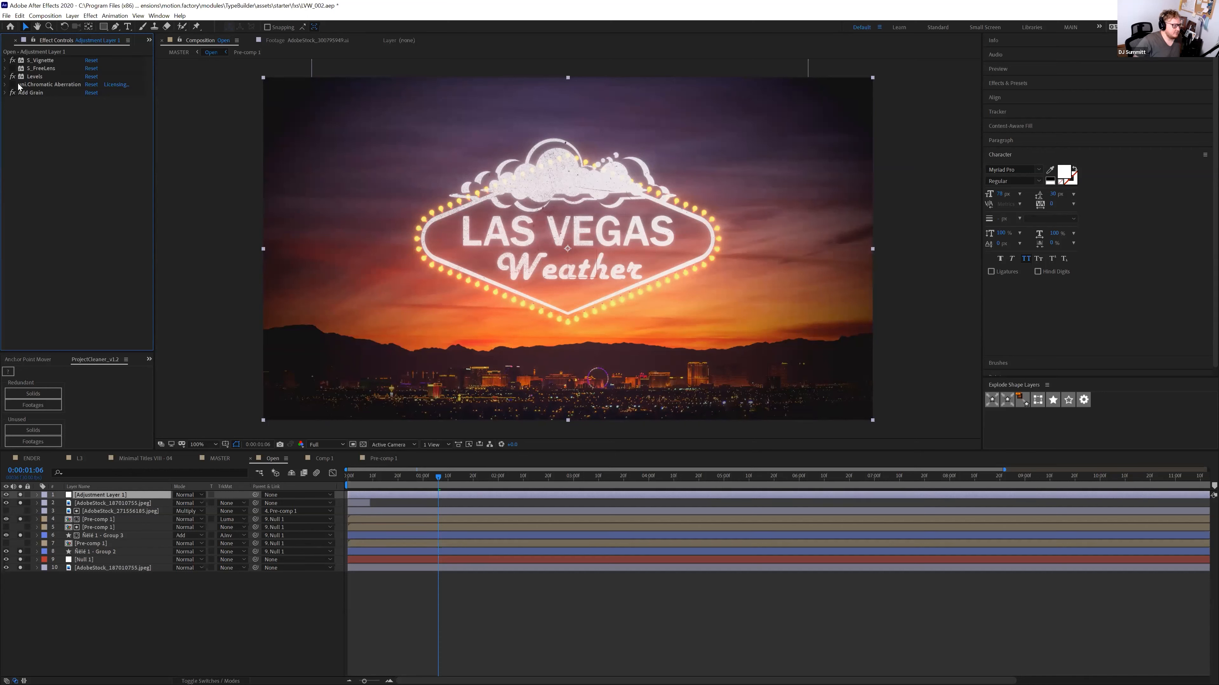
{"action": "left_click", "coordinate": [36, 85]}
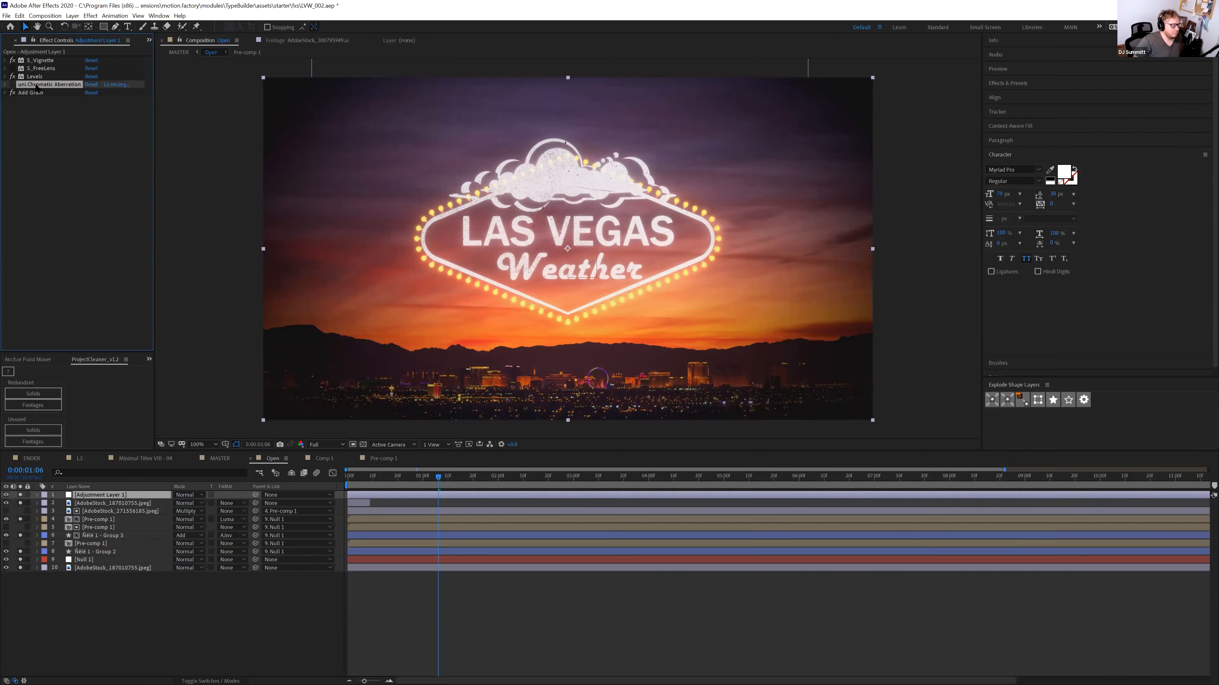
Toggle Chromatic Aberration, collapse its settings, and enable S_FreeLens for a circular lens falloff
{"action": "left_click", "coordinate": [13, 85]}
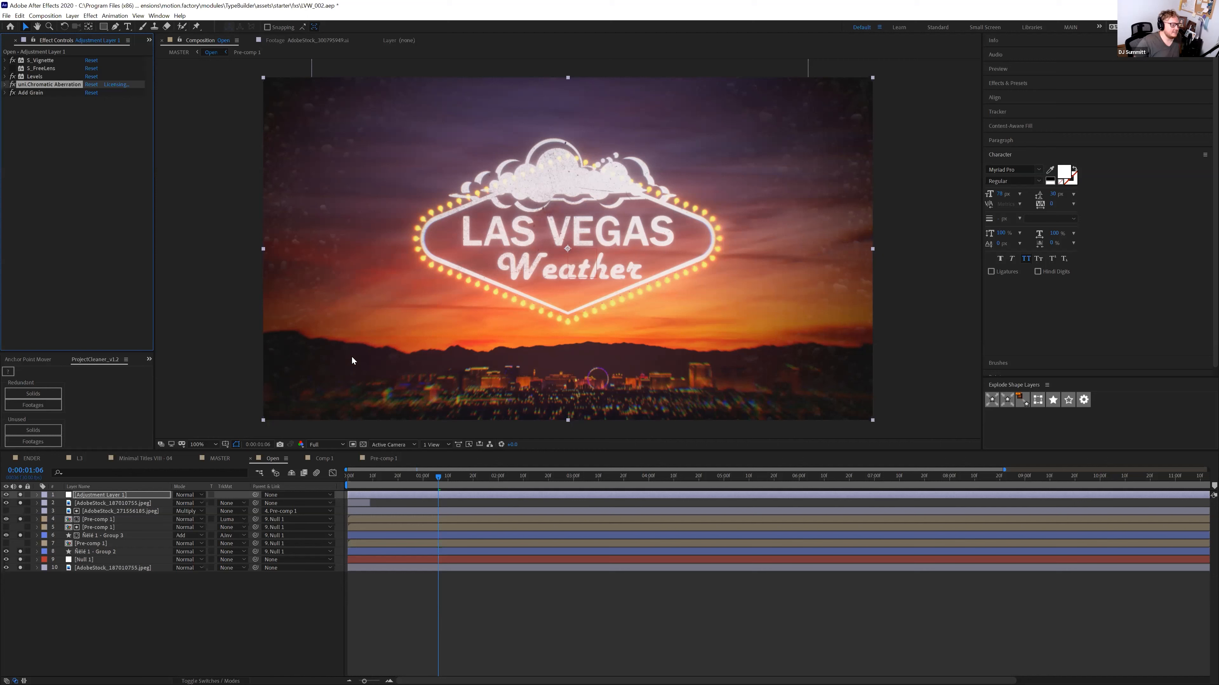
{"action": "left_click", "coordinate": [14, 85]}
{"action": "left_click", "coordinate": [5, 85]}
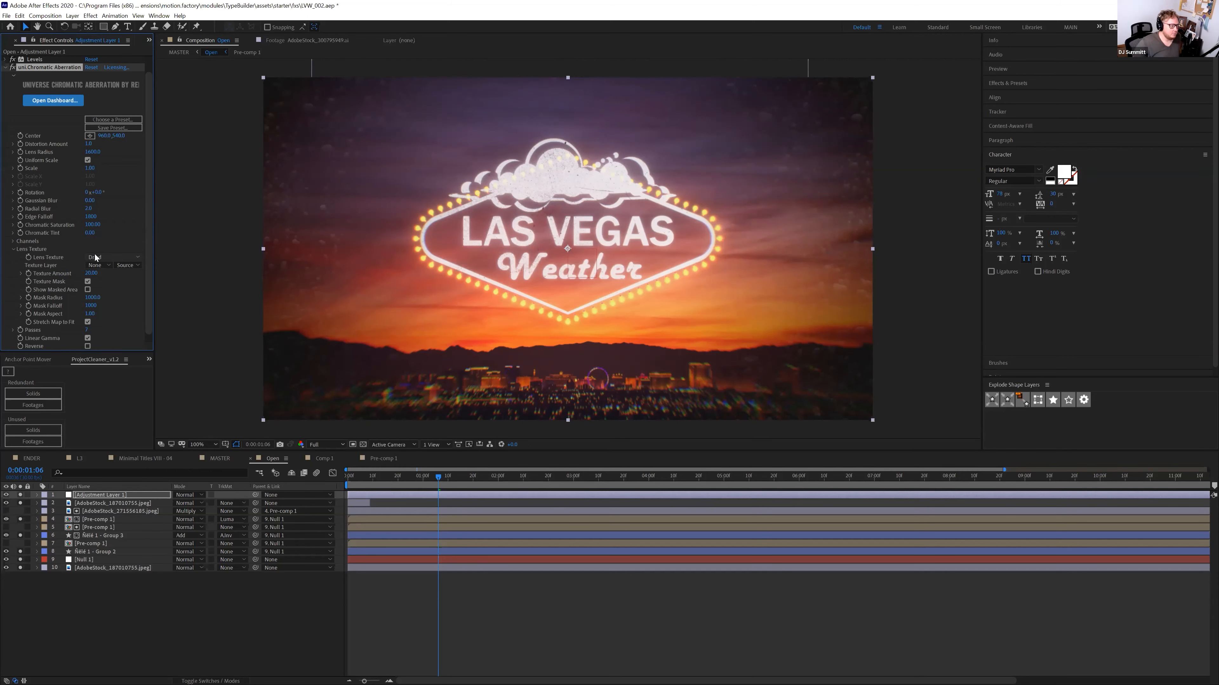
{"action": "left_click", "coordinate": [6, 68]}
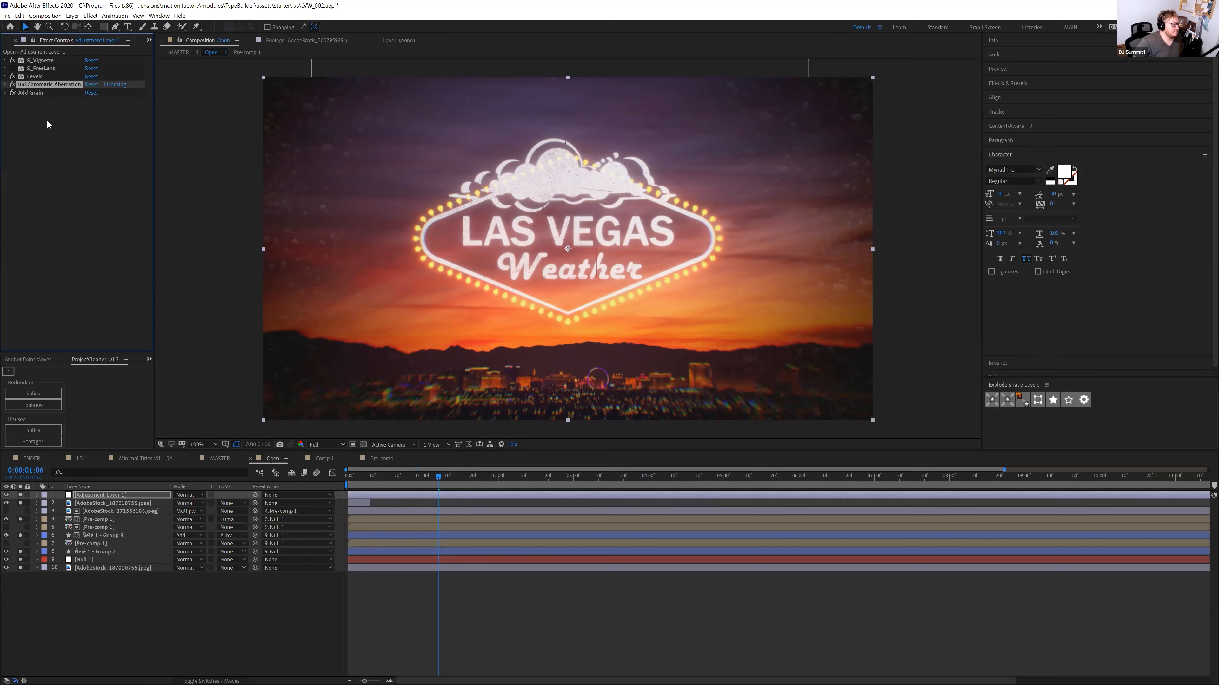
{"action": "left_click", "coordinate": [38, 68]}
{"action": "left_click", "coordinate": [13, 68]}
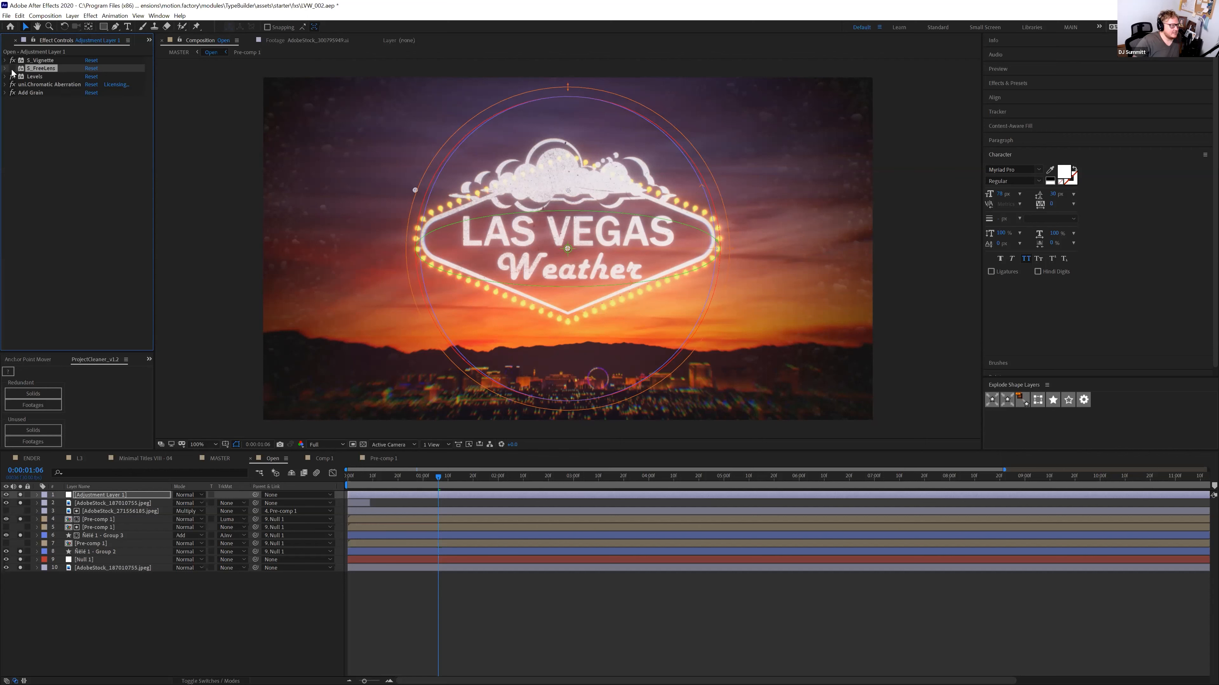
Compare the scene around five seconds with Levels, Chromatic Aberration, Add Grain, vignette and FreeLens off
{"action": "left_click", "coordinate": [12, 70]}
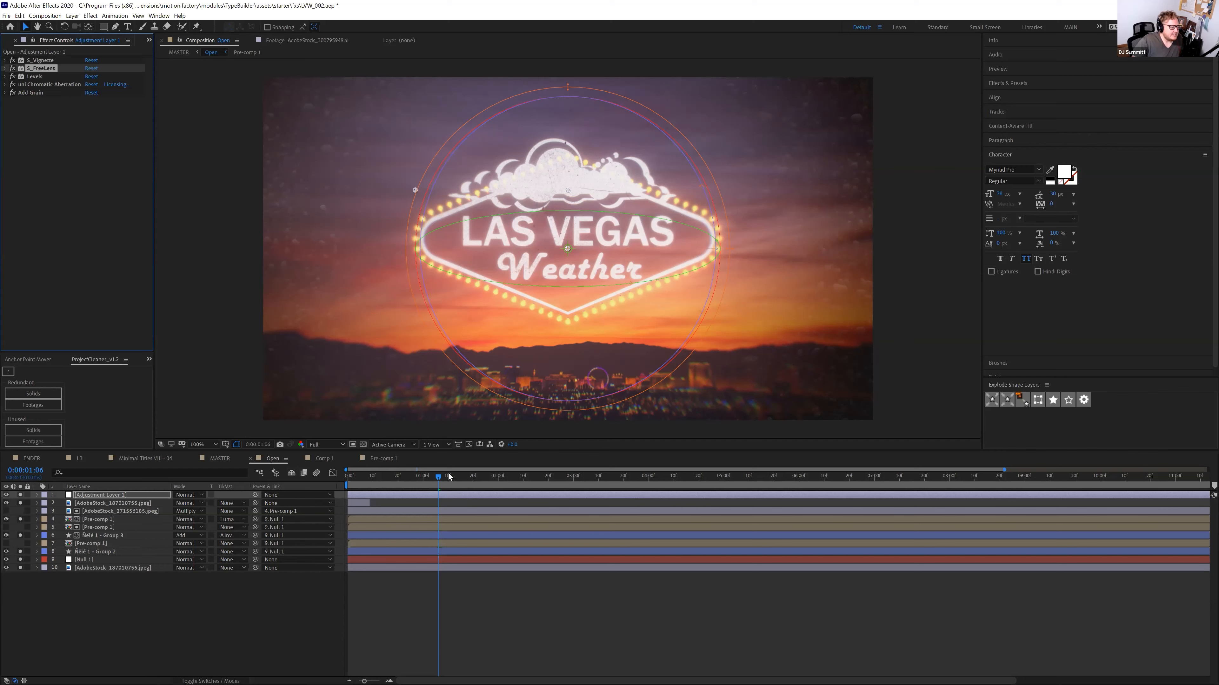
{"action": "left_click_drag", "start_coordinate": [13, 77], "coordinate": [13, 96]}
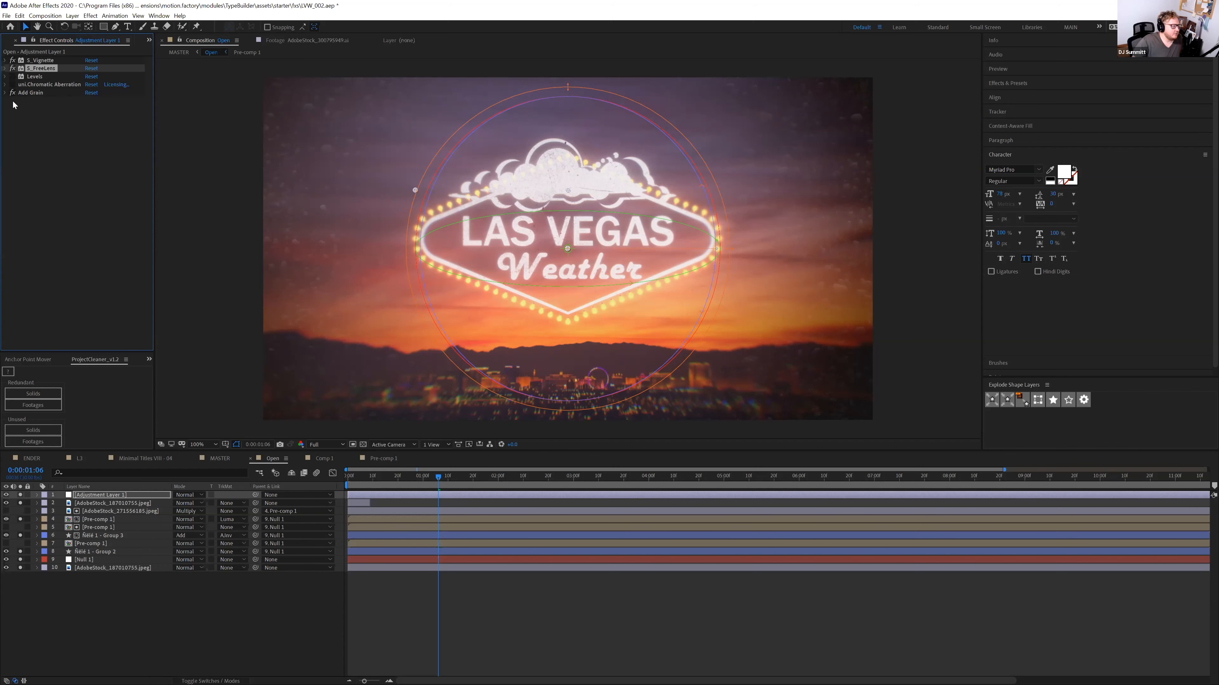
{"action": "left_click", "coordinate": [12, 61]}
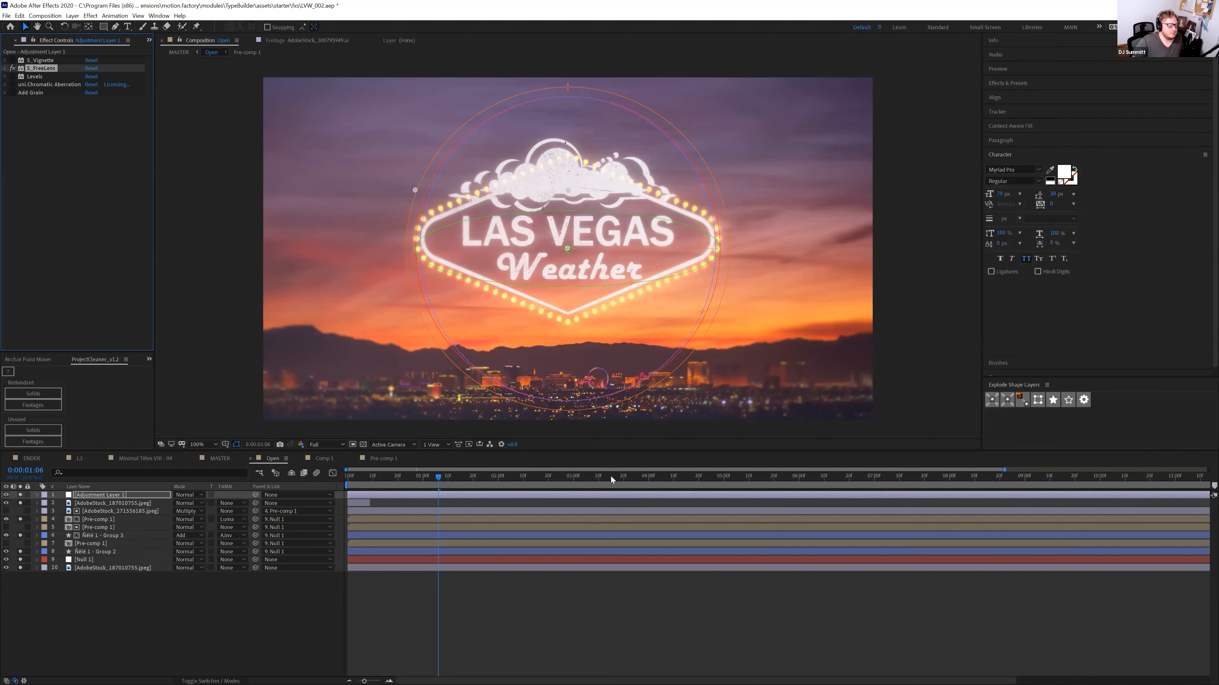
{"action": "left_click", "coordinate": [609, 476]}
{"action": "left_click", "coordinate": [758, 489]}
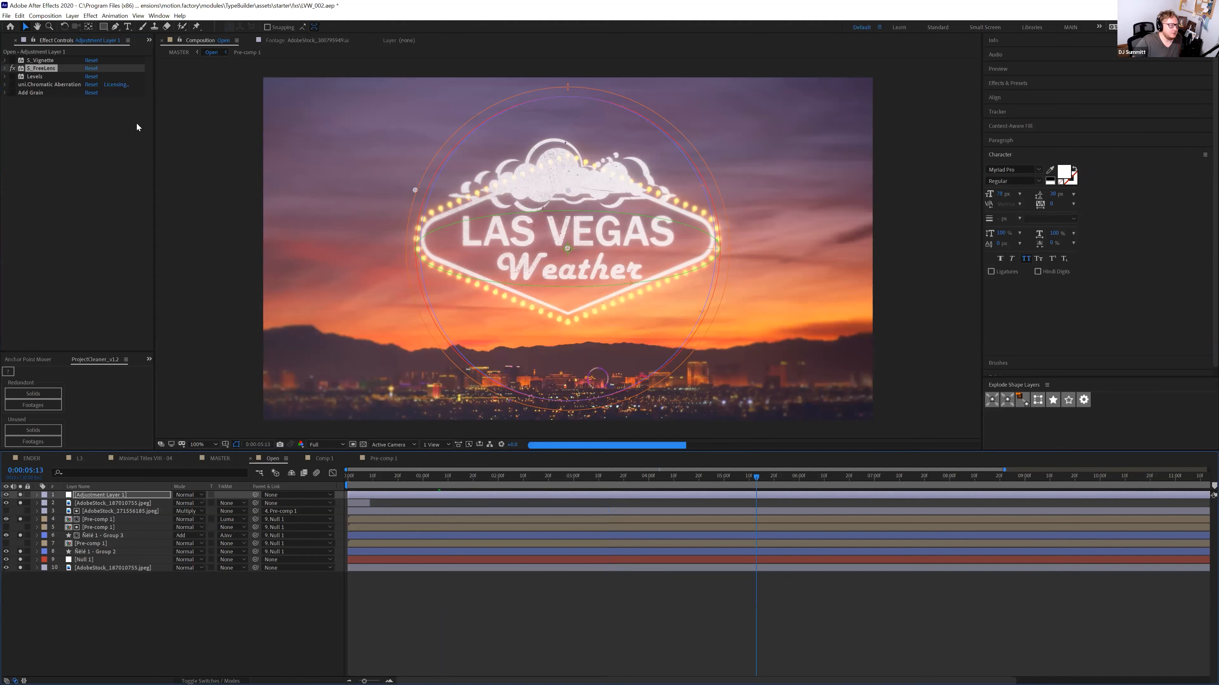
{"action": "left_click", "coordinate": [12, 68]}
{"action": "left_click", "coordinate": [12, 69]}
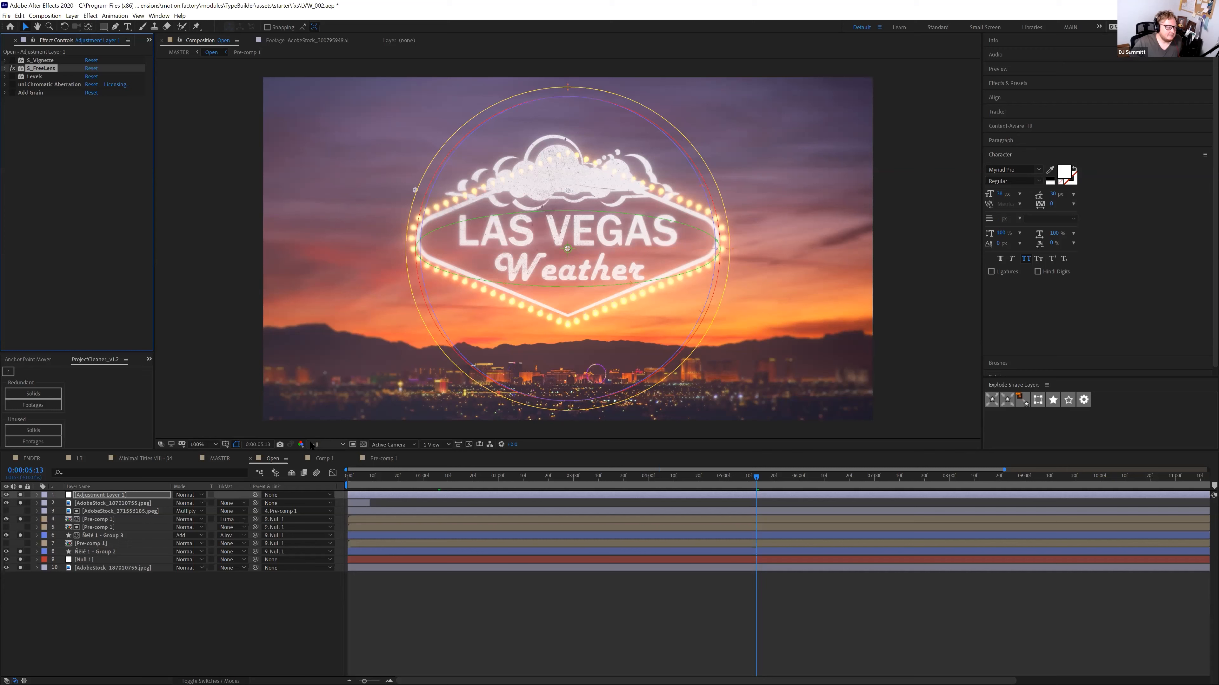
Turn all adjustment effects back on, return to the start, and hide Adjustment Layer 1
{"action": "left_click_drag", "start_coordinate": [13, 58], "coordinate": [17, 90]}
{"action": "left_click", "coordinate": [359, 477]}
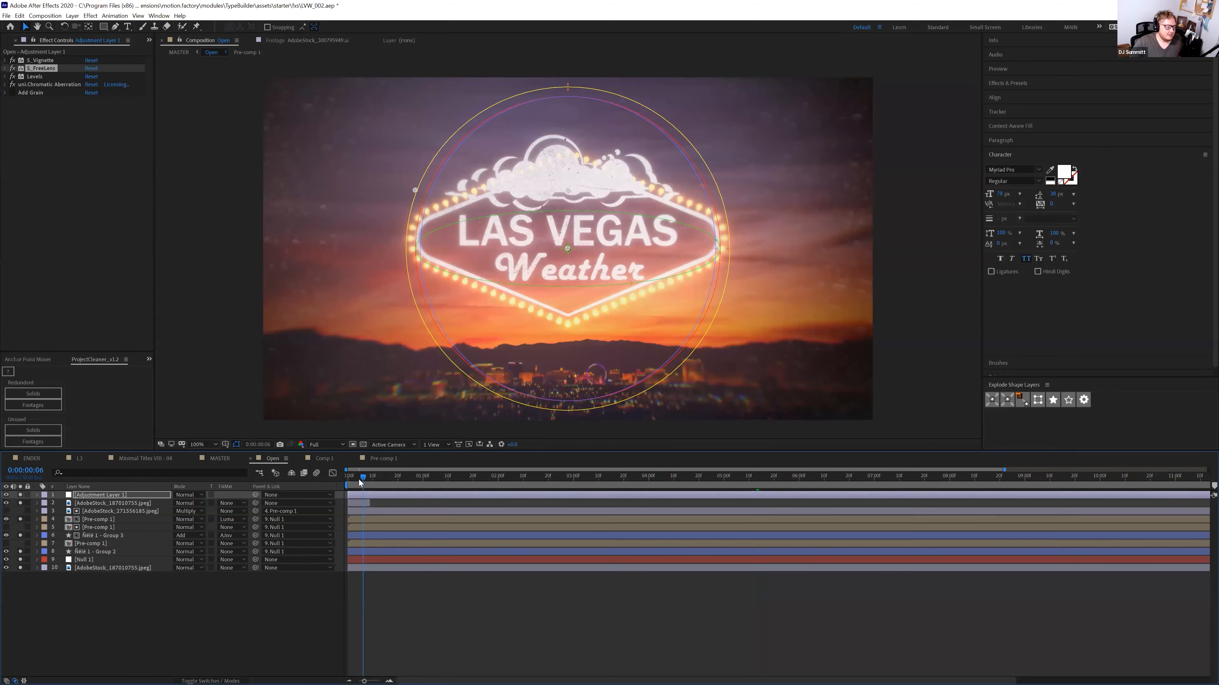
{"action": "left_click", "coordinate": [7, 496]}
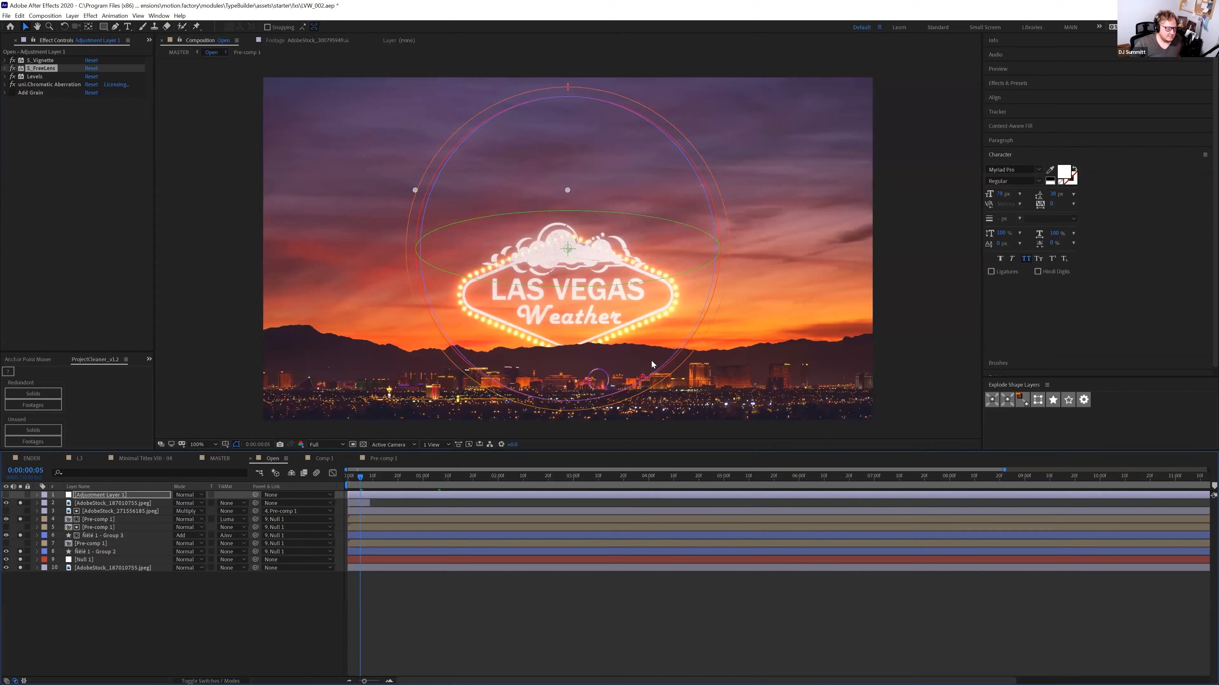
{"action": "left_click", "coordinate": [98, 520]}
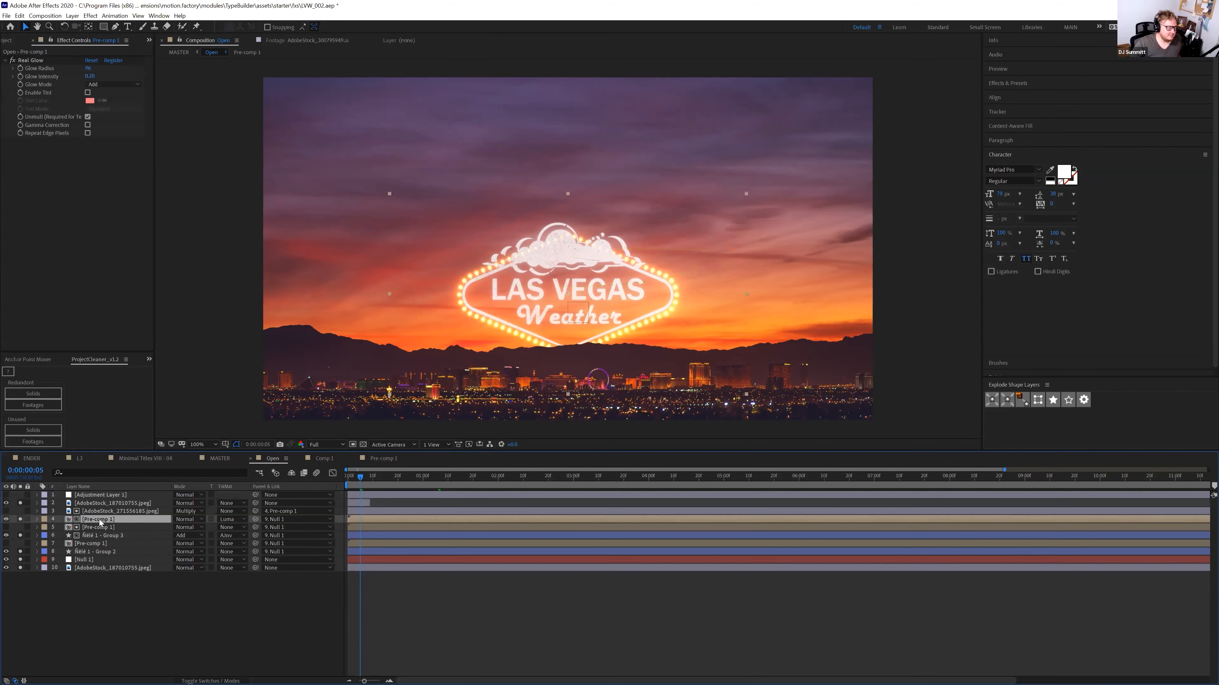
{"action": "left_click", "coordinate": [103, 513]}
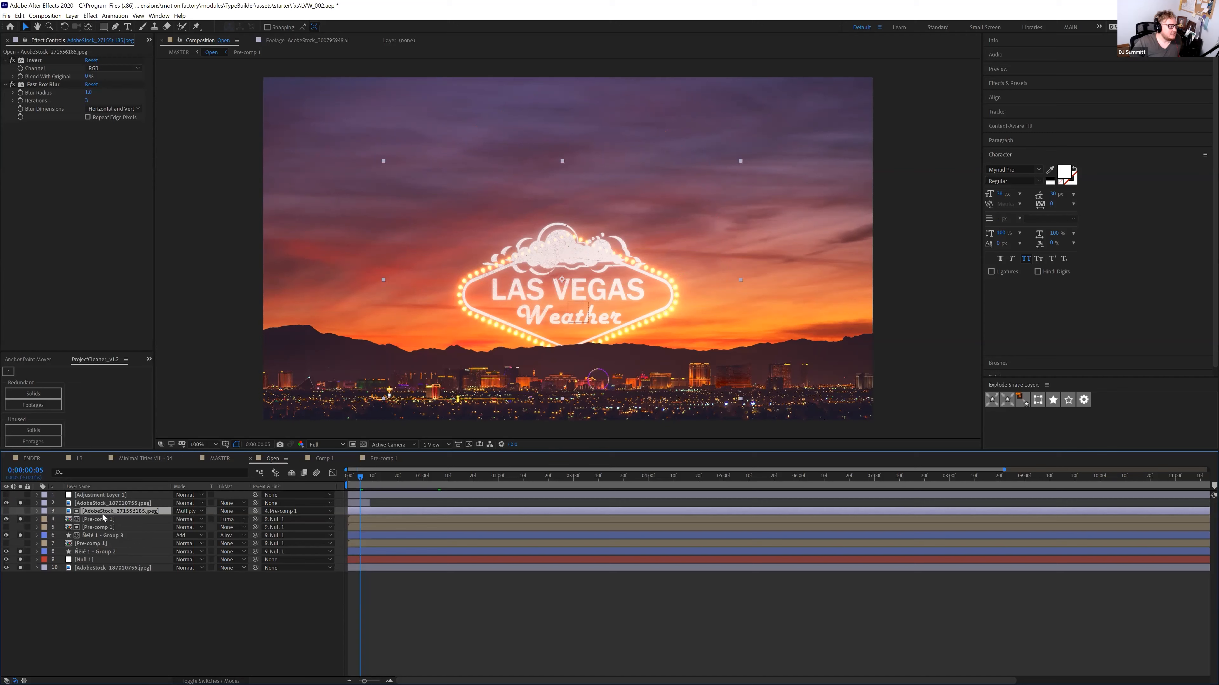
{"action": "left_click", "coordinate": [98, 527]}
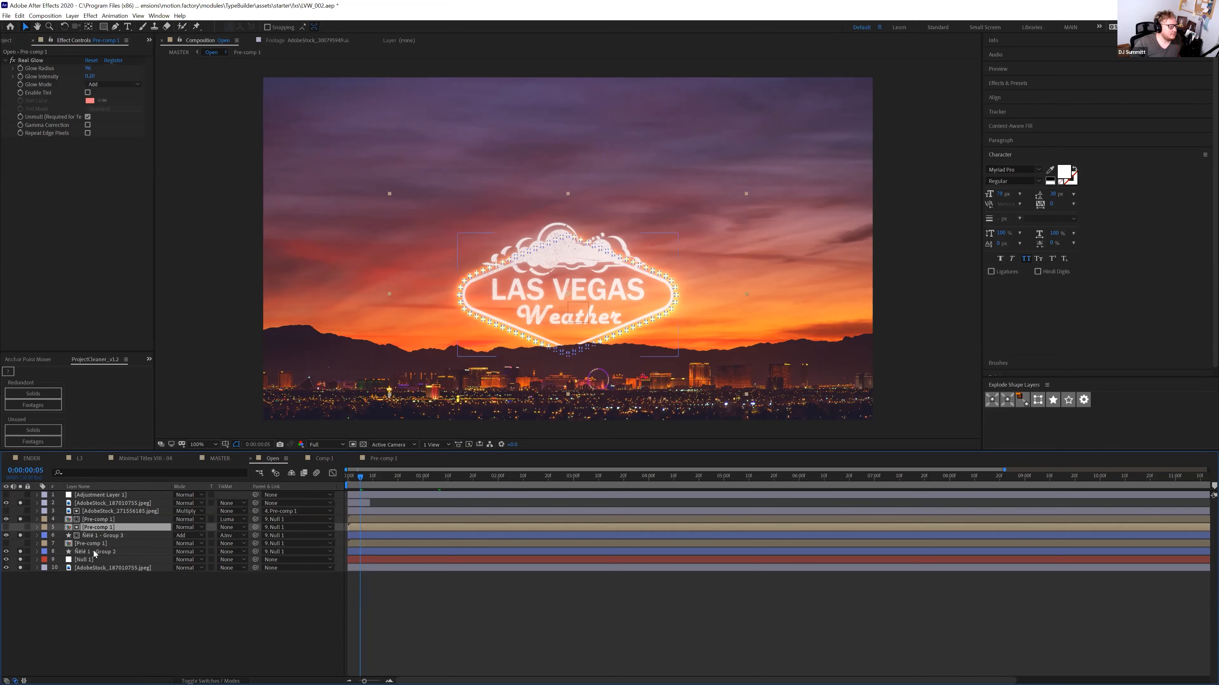
{"action": "left_click", "coordinate": [101, 503]}
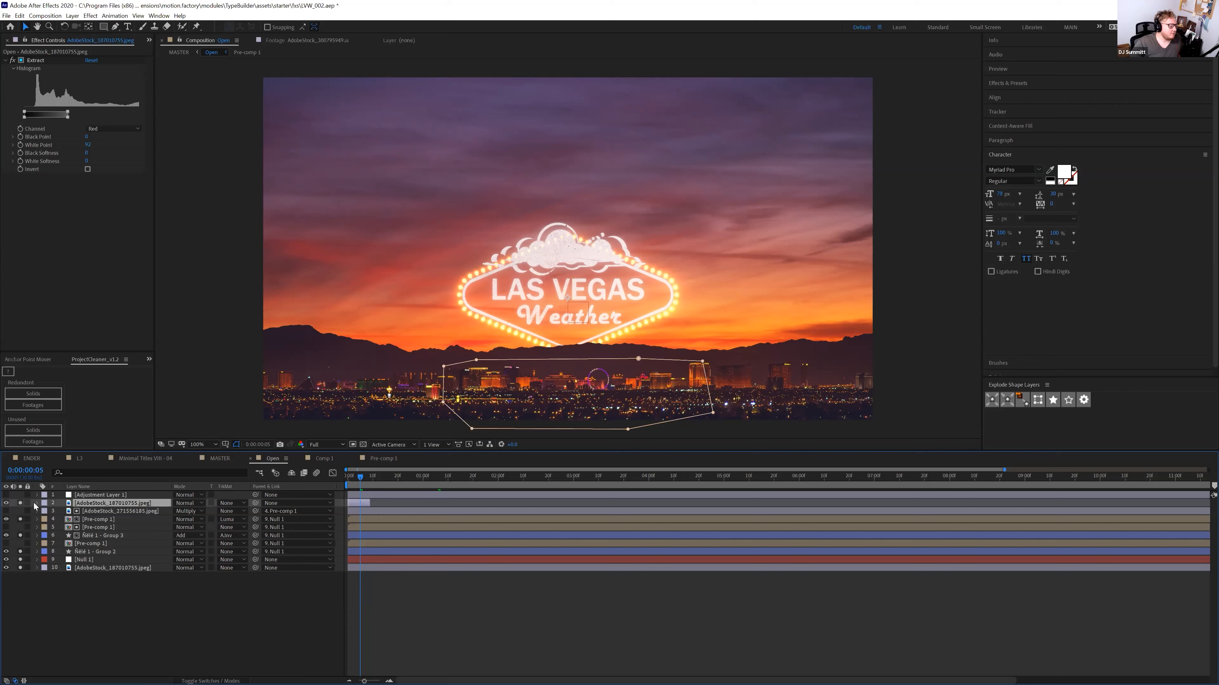
{"action": "left_click_drag", "start_coordinate": [20, 519], "coordinate": [20, 570]}
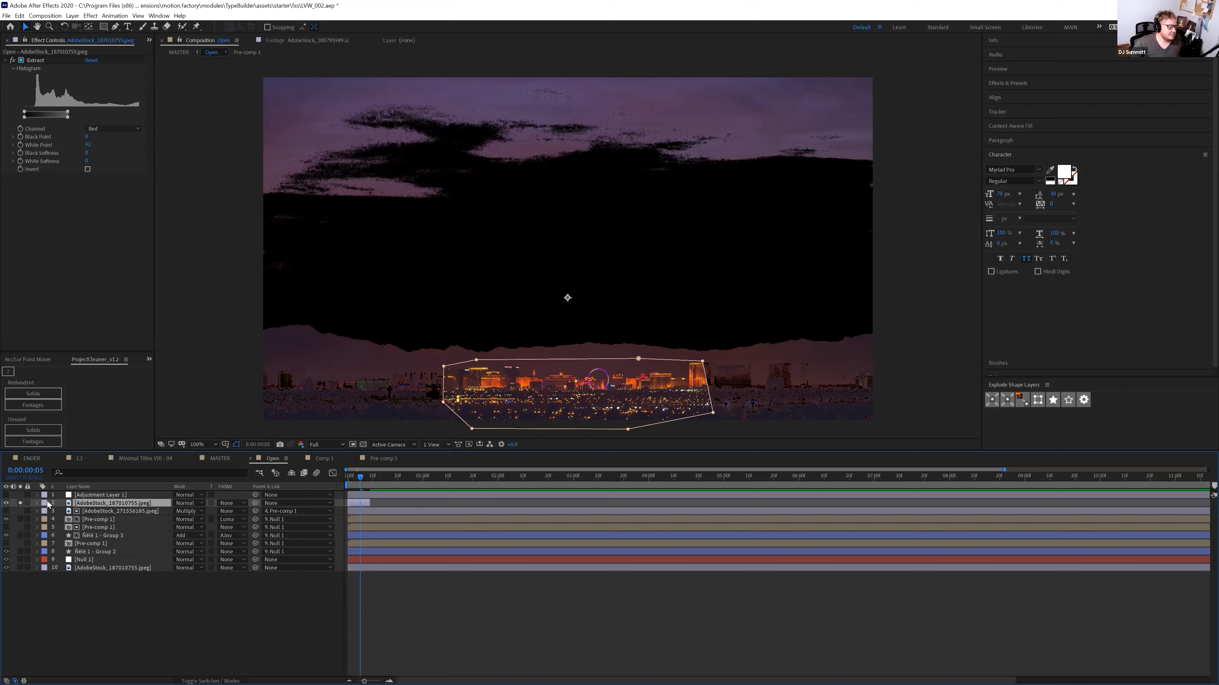
{"action": "left_click", "coordinate": [20, 503]}
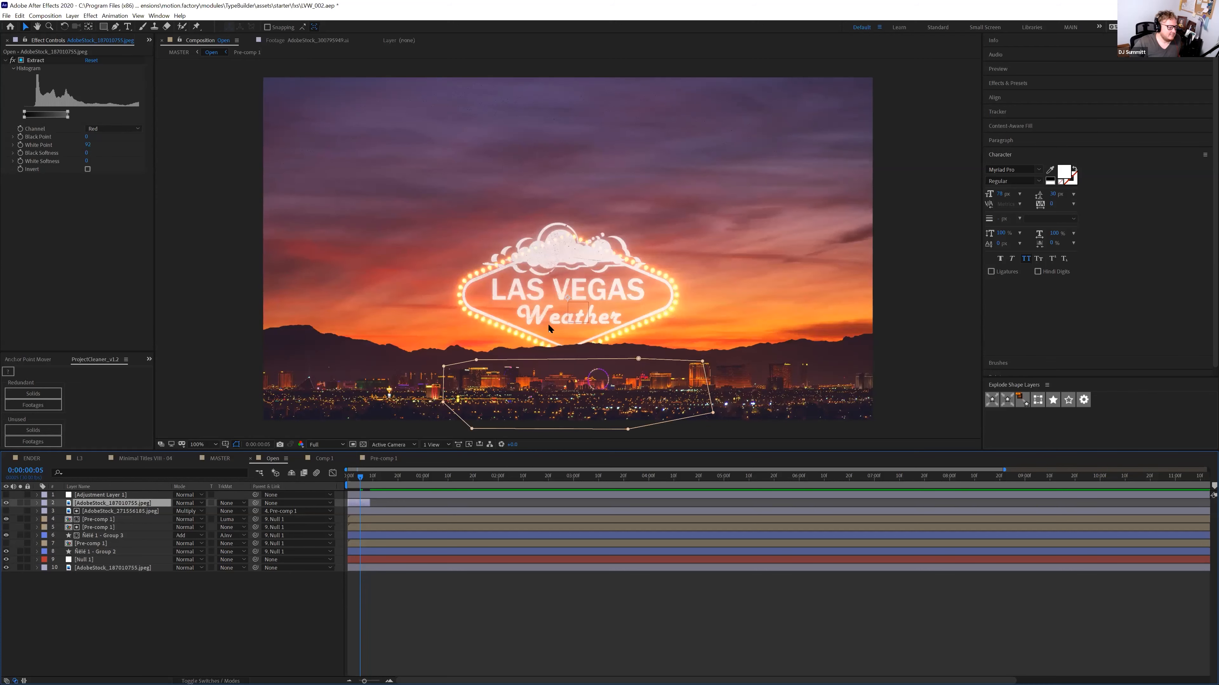
{"action": "left_click", "coordinate": [352, 475]}
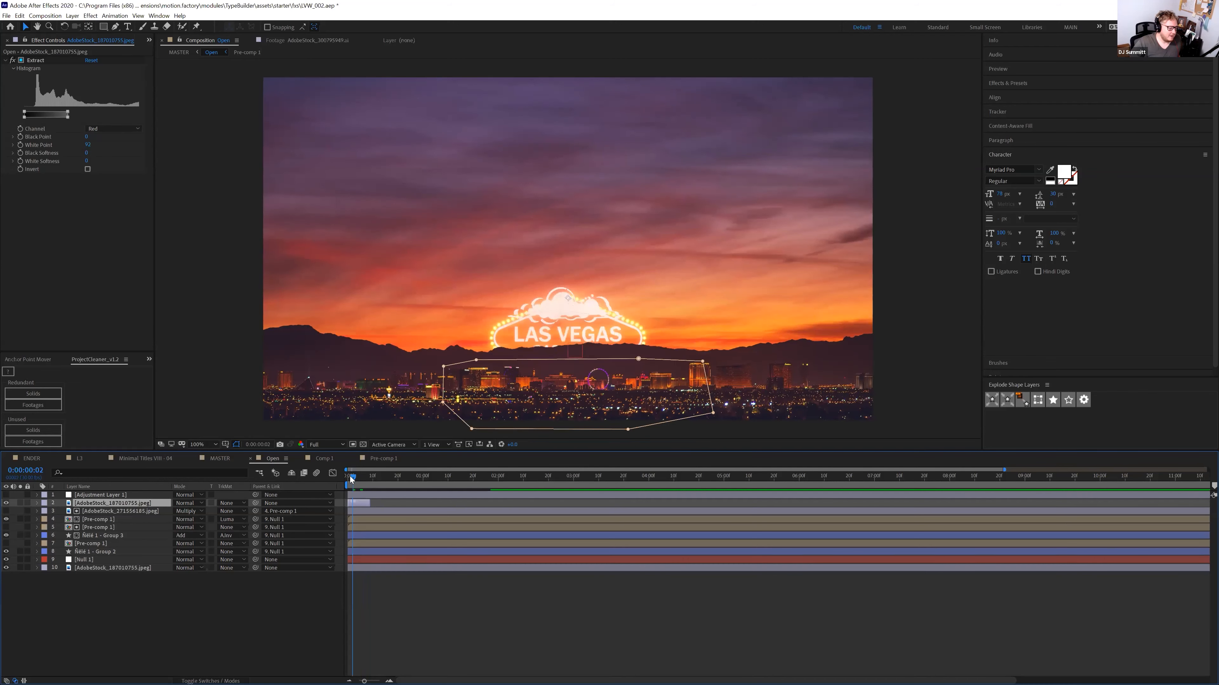
{"action": "left_click", "coordinate": [349, 476]}
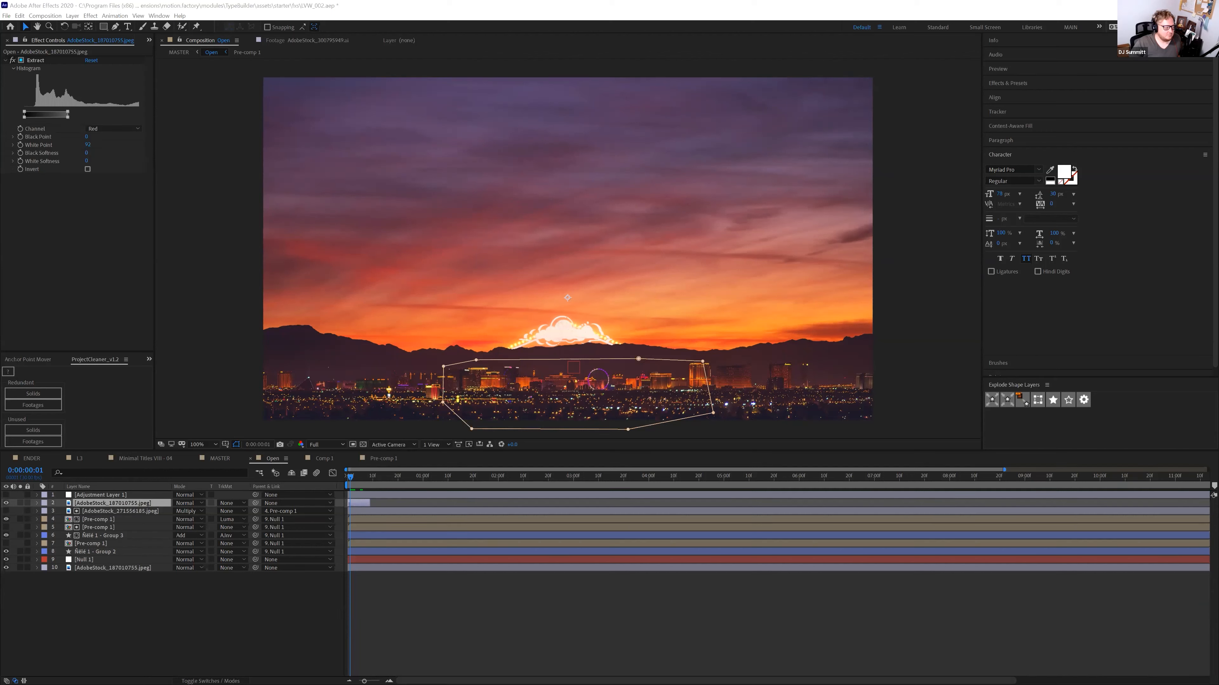
Show Adjustment Layer 1 with only Levels and Add Grain active, then open the Pre-comp 1 logo comp
{"action": "left_click", "coordinate": [96, 494]}
{"action": "left_click", "coordinate": [6, 495]}
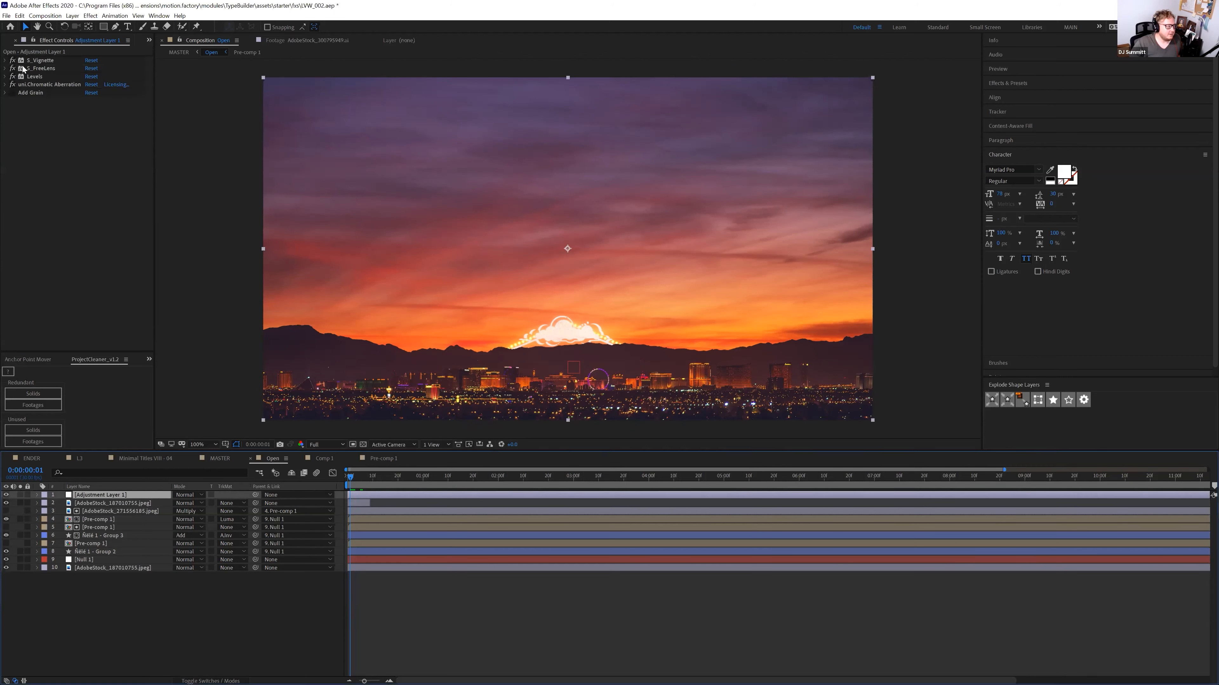
{"action": "left_click", "coordinate": [12, 60]}
{"action": "left_click", "coordinate": [13, 68]}
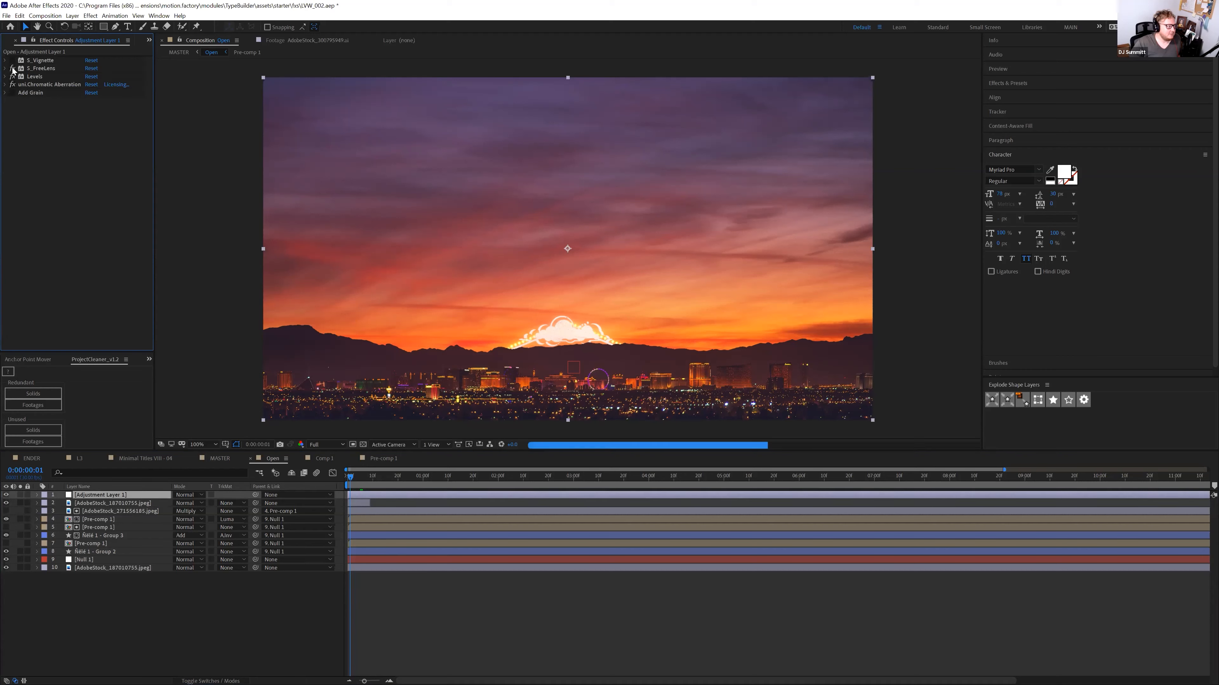
{"action": "left_click", "coordinate": [12, 92]}
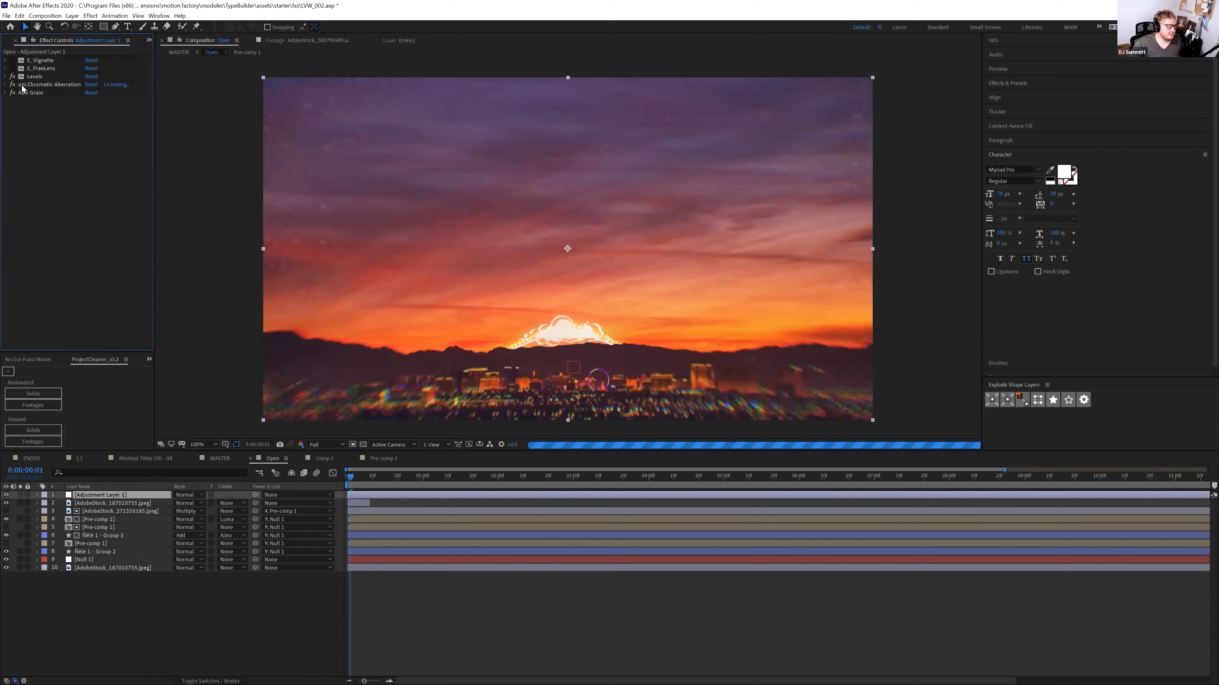
{"action": "left_click", "coordinate": [13, 84]}
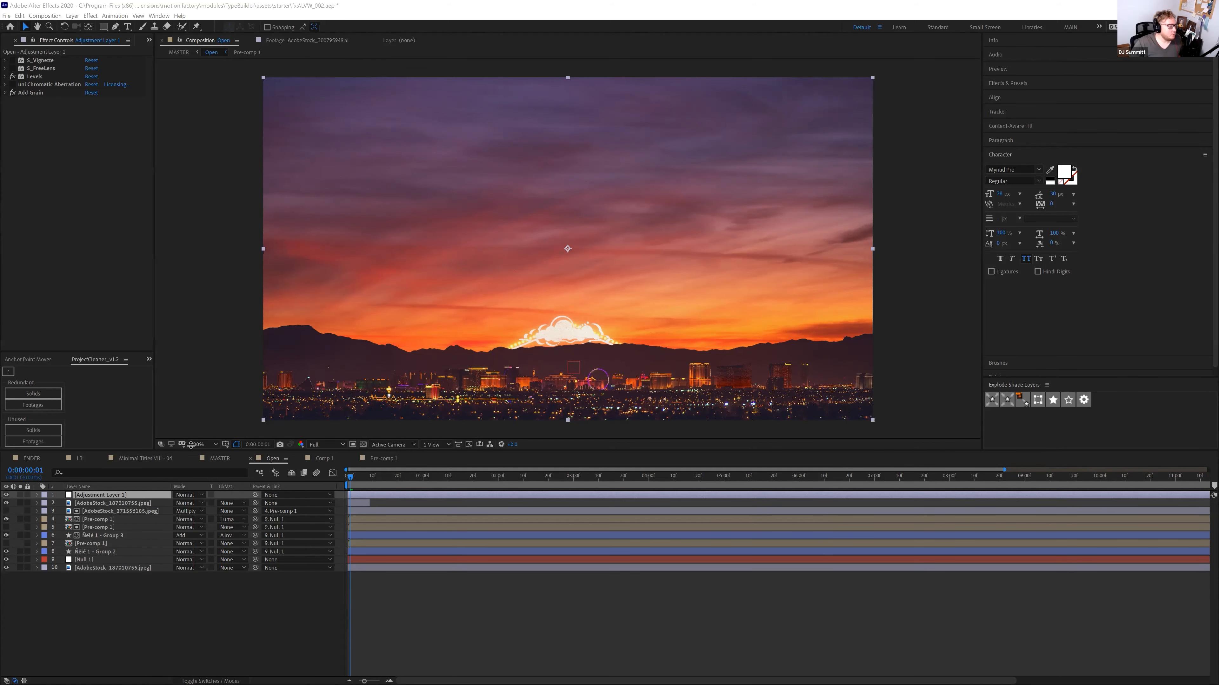
{"action": "left_click", "coordinate": [386, 460]}
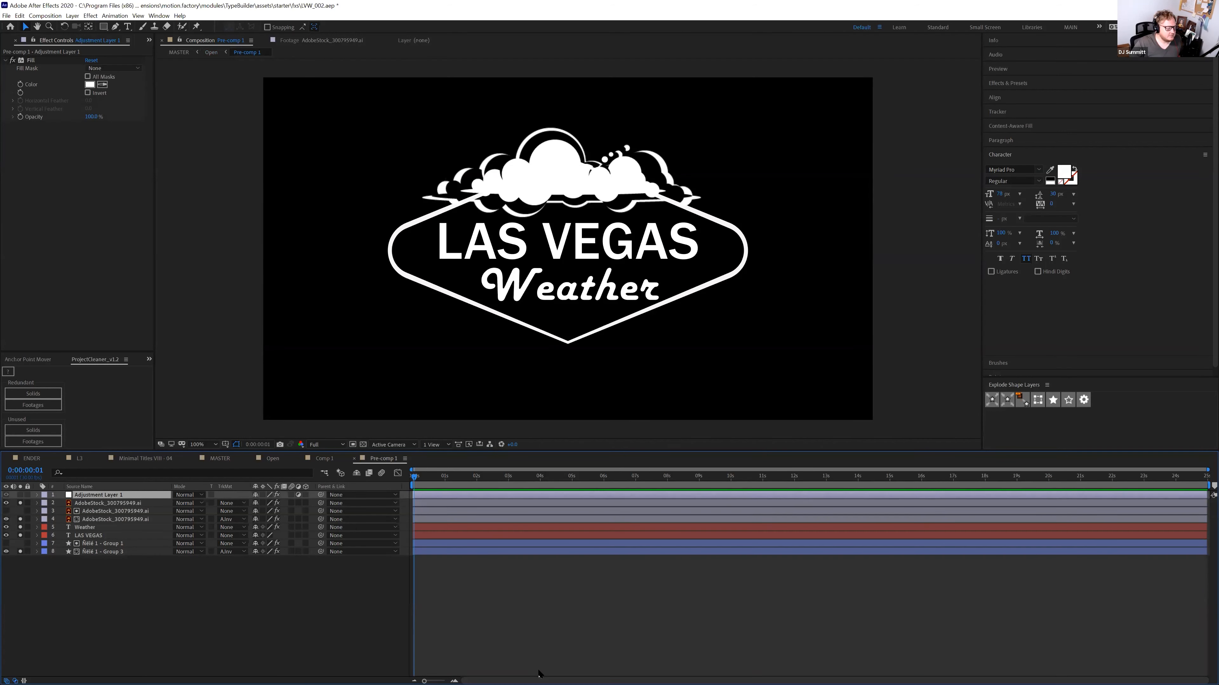
{"action": "left_click", "coordinate": [544, 669]}
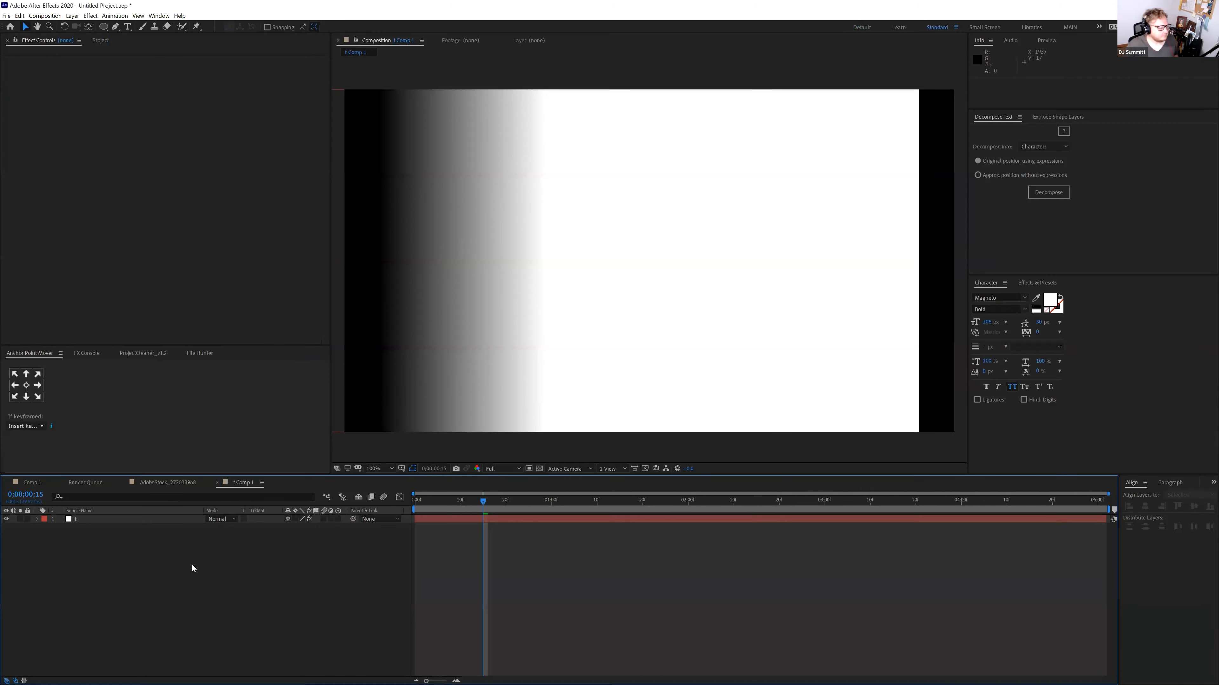
Replace the old layer with a text box reading 'ERic' in the Mashine Rounded font
{"action": "key", "text": "Return"}
{"action": "key", "text": "Delete"}
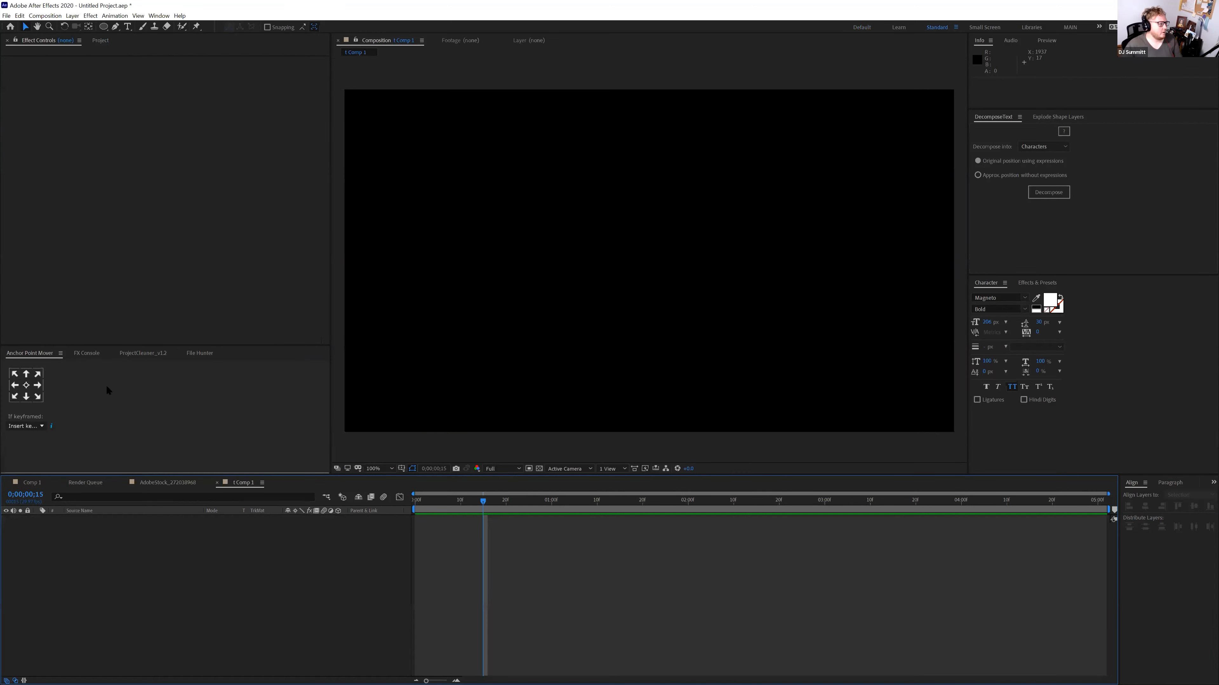
{"action": "left_click", "coordinate": [127, 26]}
{"action": "left_click_drag", "start_coordinate": [373, 113], "coordinate": [531, 162]}
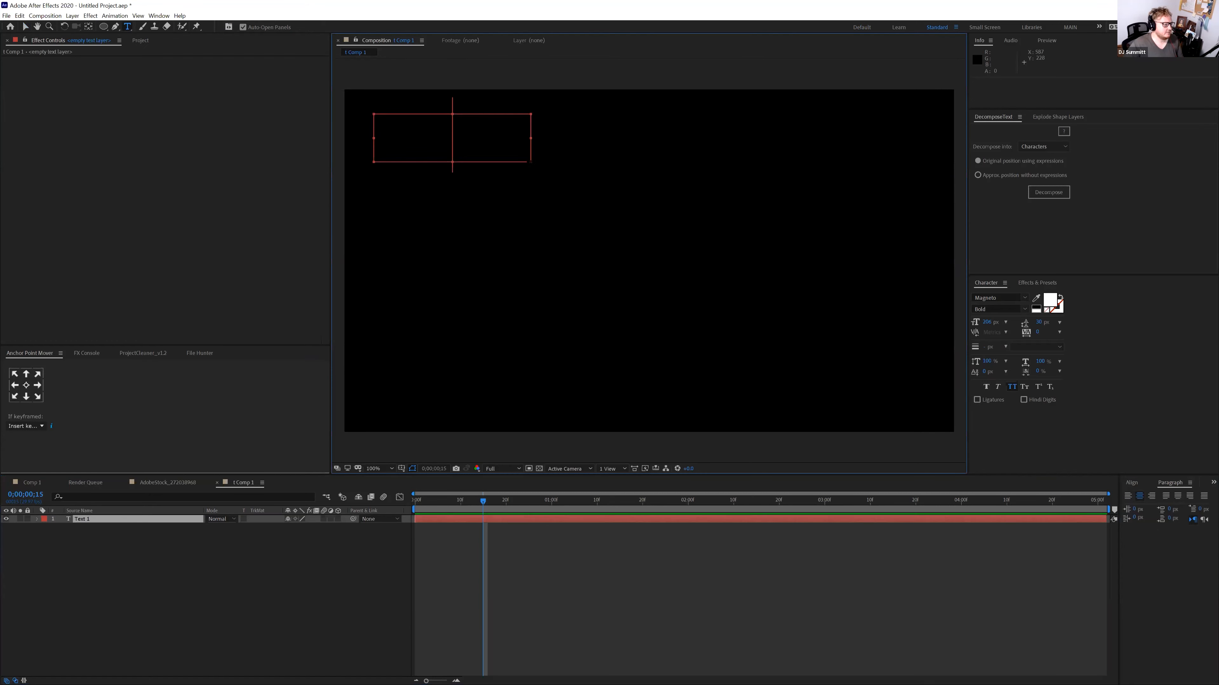
{"action": "type", "text": "ERic"}
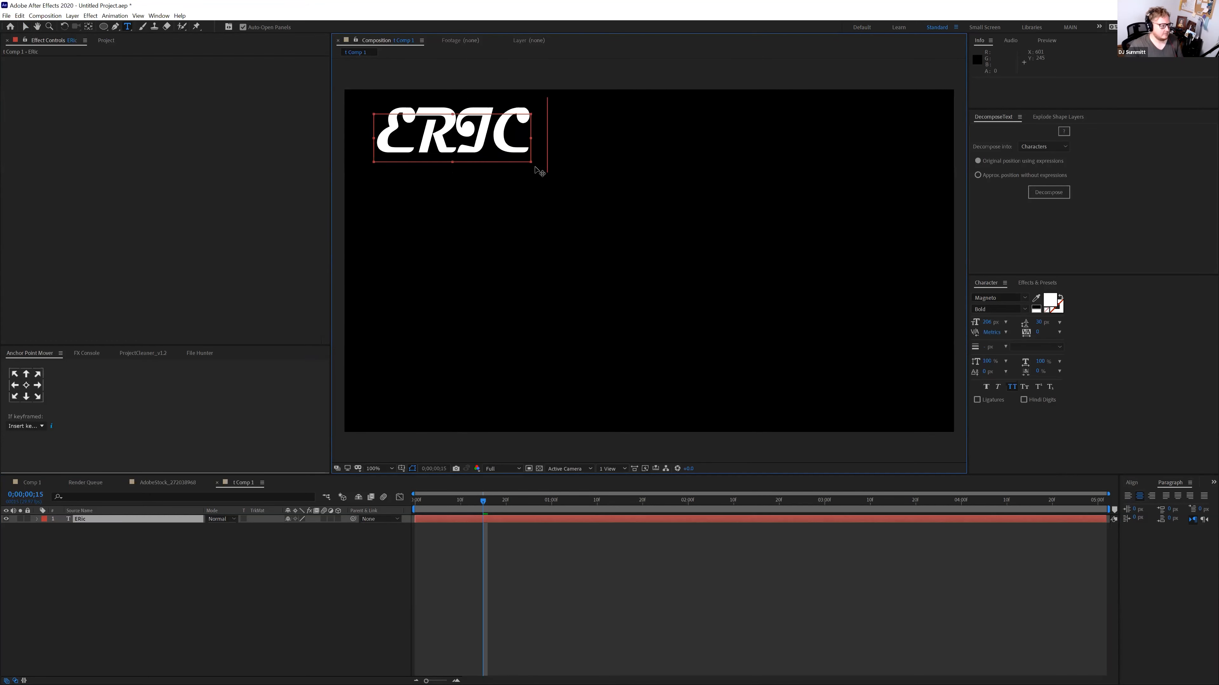
{"action": "key", "text": "ctrl+a"}
{"action": "left_click", "coordinate": [988, 298]}
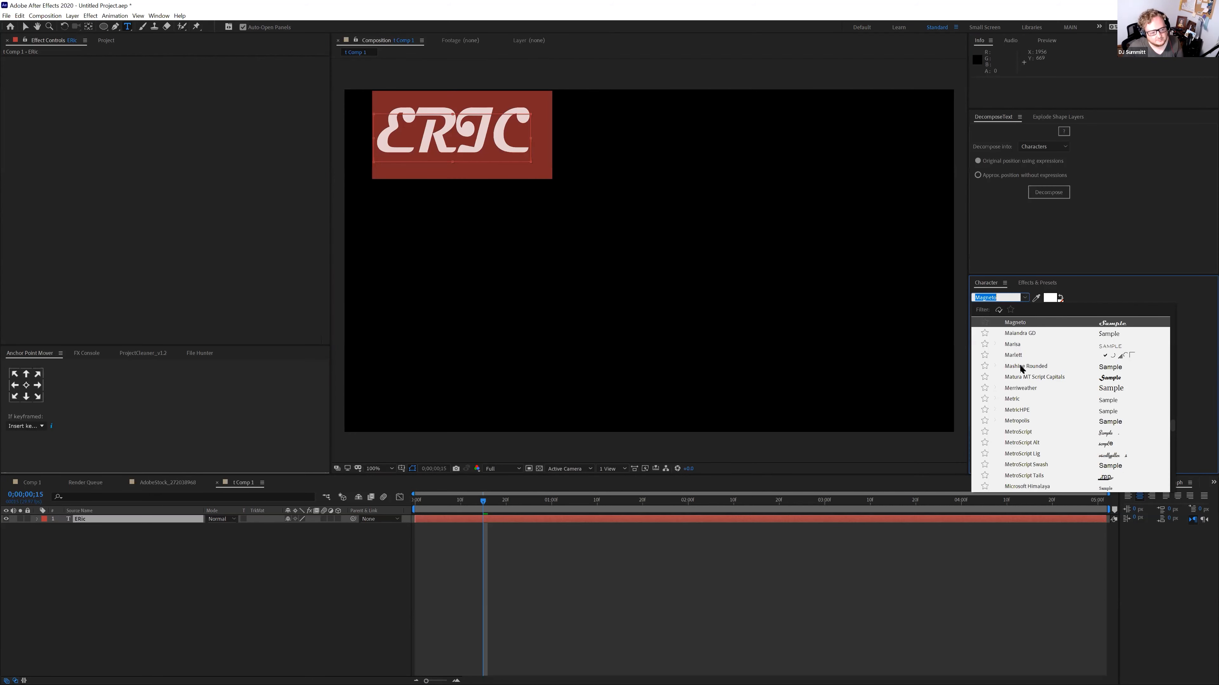
{"action": "left_click", "coordinate": [1023, 366]}
{"action": "left_click_drag", "start_coordinate": [530, 138], "coordinate": [646, 152]}
{"action": "left_click", "coordinate": [224, 598]}
Duplicate the name text layer and trim the copy to end around 0;00;00;21
{"action": "left_click", "coordinate": [82, 518]}
{"action": "key", "text": "Return"}
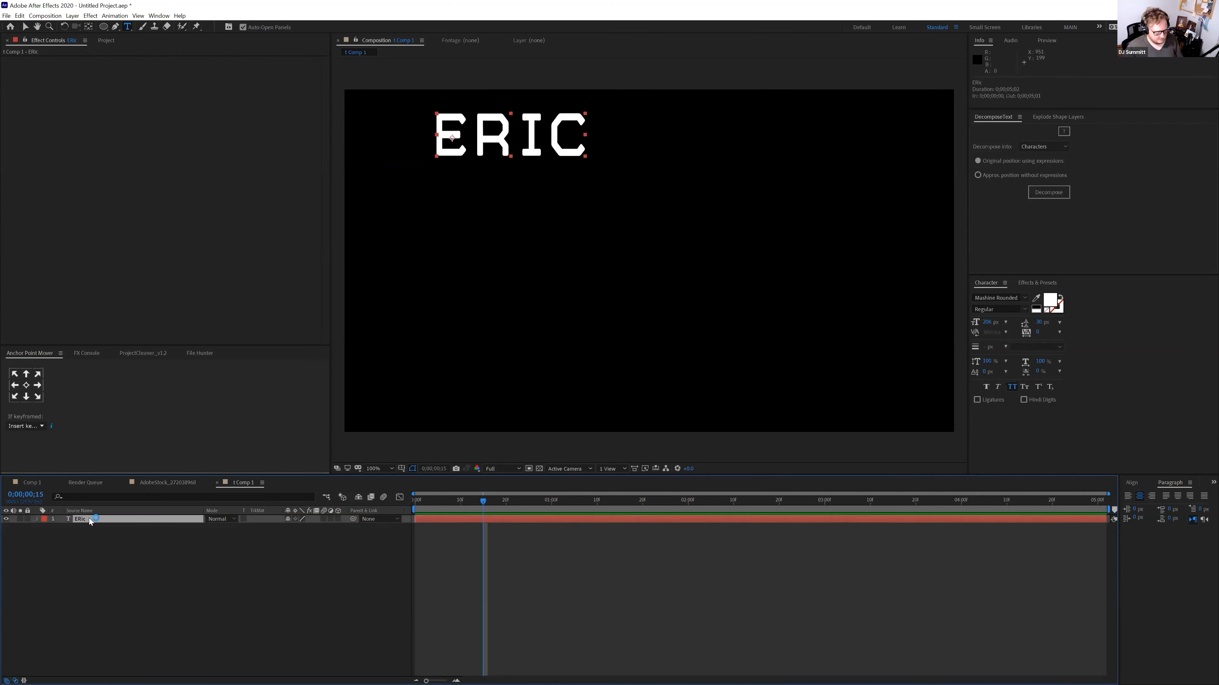
{"action": "key", "text": "ctrl+d"}
{"action": "left_click_drag", "start_coordinate": [1106, 519], "coordinate": [569, 526]}
Retime and widen the Addison layer, then duplicate it later on the timeline retyped as 'is'
{"action": "left_click_drag", "start_coordinate": [774, 527], "coordinate": [625, 530]}
{"action": "left_click", "coordinate": [607, 504]}
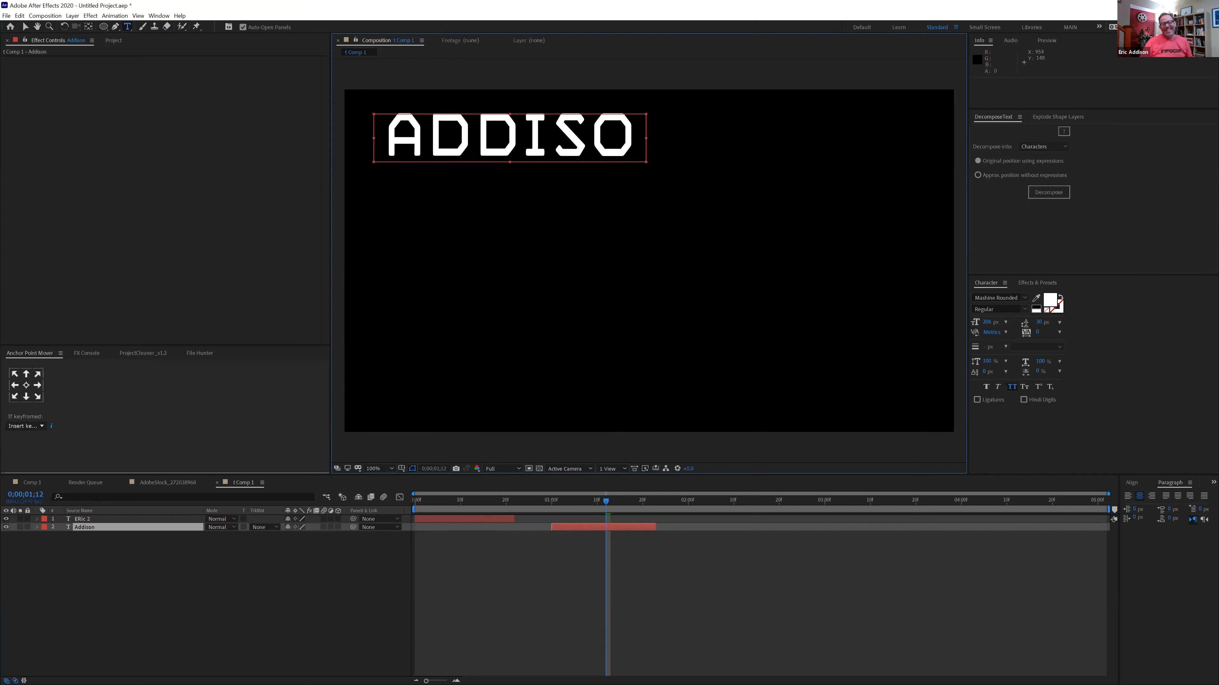
{"action": "left_click_drag", "start_coordinate": [643, 137], "coordinate": [739, 137]}
{"action": "key", "text": "ctrl+d"}
{"action": "left_click_drag", "start_coordinate": [562, 526], "coordinate": [763, 530]}
{"action": "left_click", "coordinate": [781, 502]}
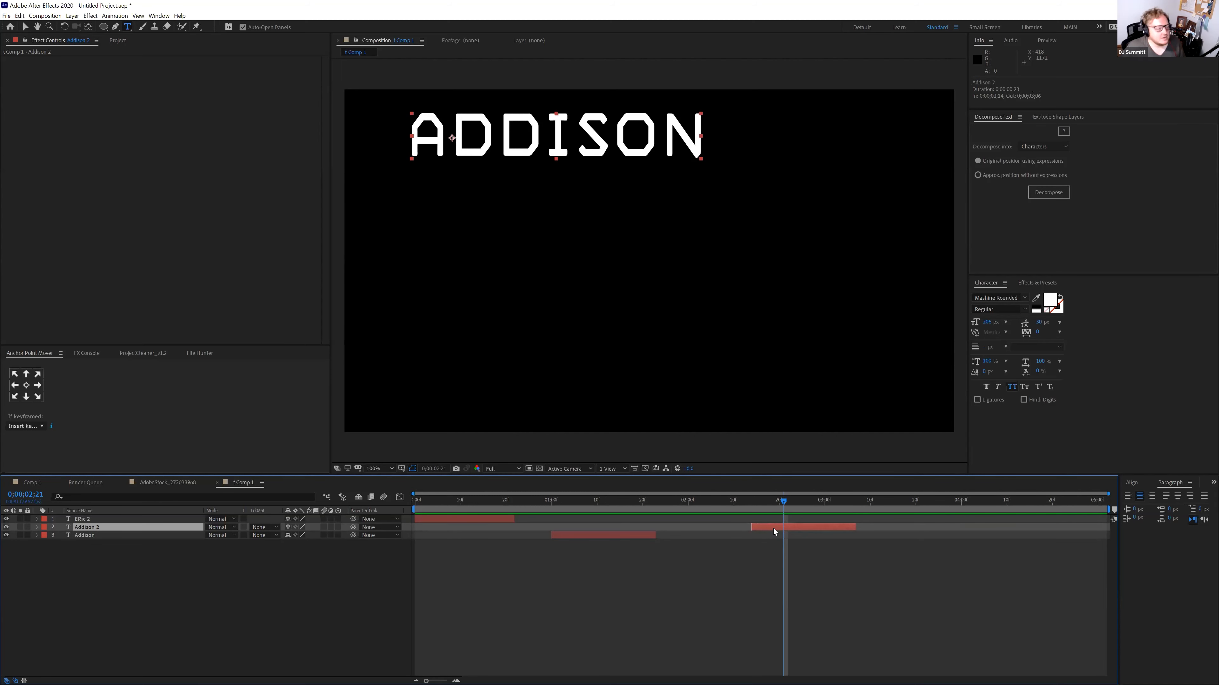
{"action": "type", "text": "is"}
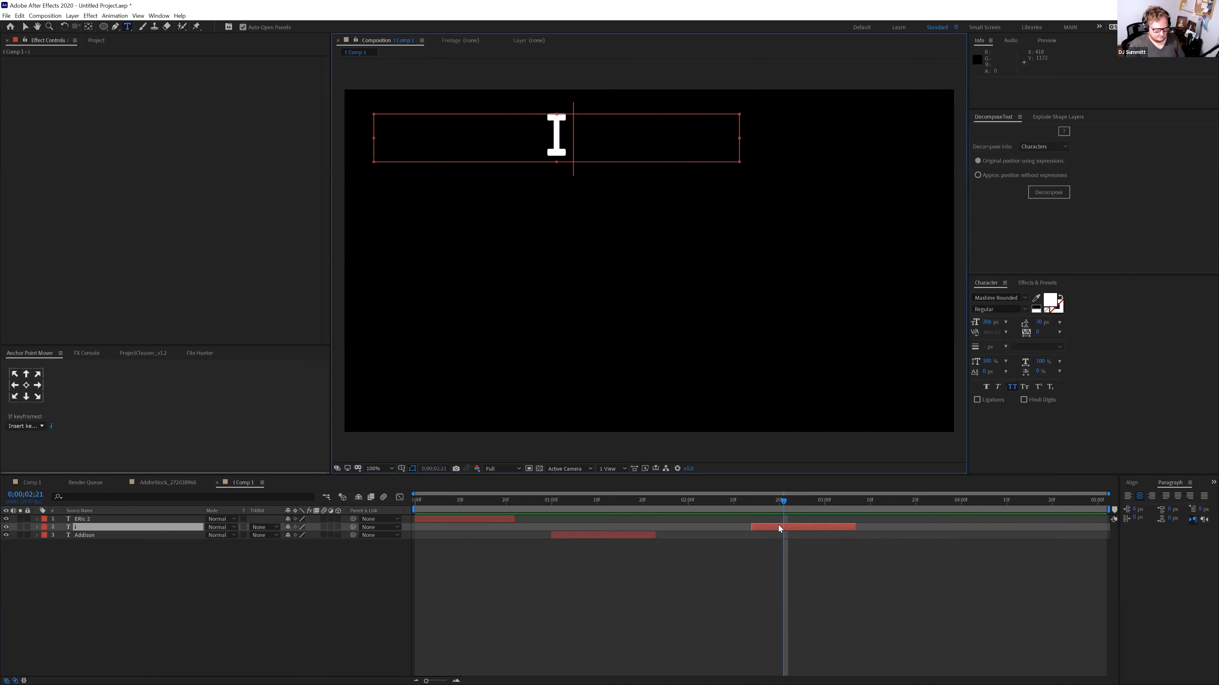
Duplicate the 'is' layer, shift it to about 4 seconds, and retype it as 'NICE'
{"action": "key", "text": "ctrl+d"}
{"action": "left_click_drag", "start_coordinate": [809, 529], "coordinate": [1012, 504]}
{"action": "left_click", "coordinate": [1012, 504]}
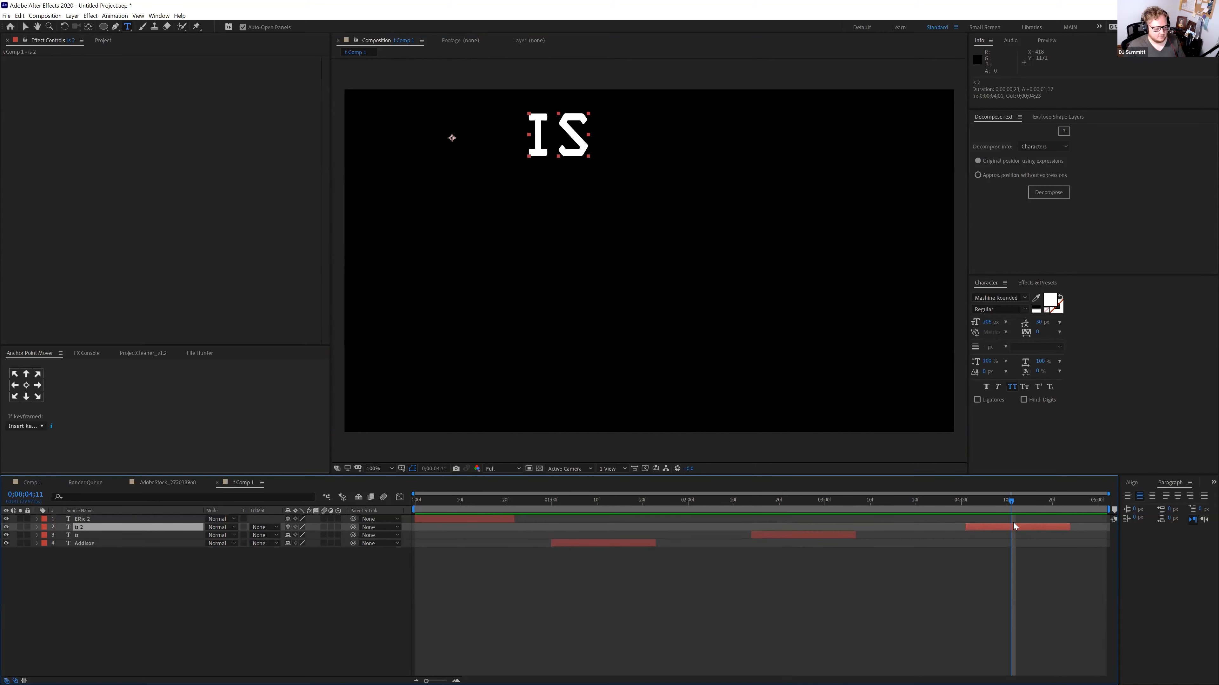
{"action": "key", "text": "F2"}
{"action": "double_click", "coordinate": [1016, 525]}
{"action": "type", "text": "NICE"}
{"action": "left_click_drag", "start_coordinate": [446, 504], "coordinate": [1016, 521]}
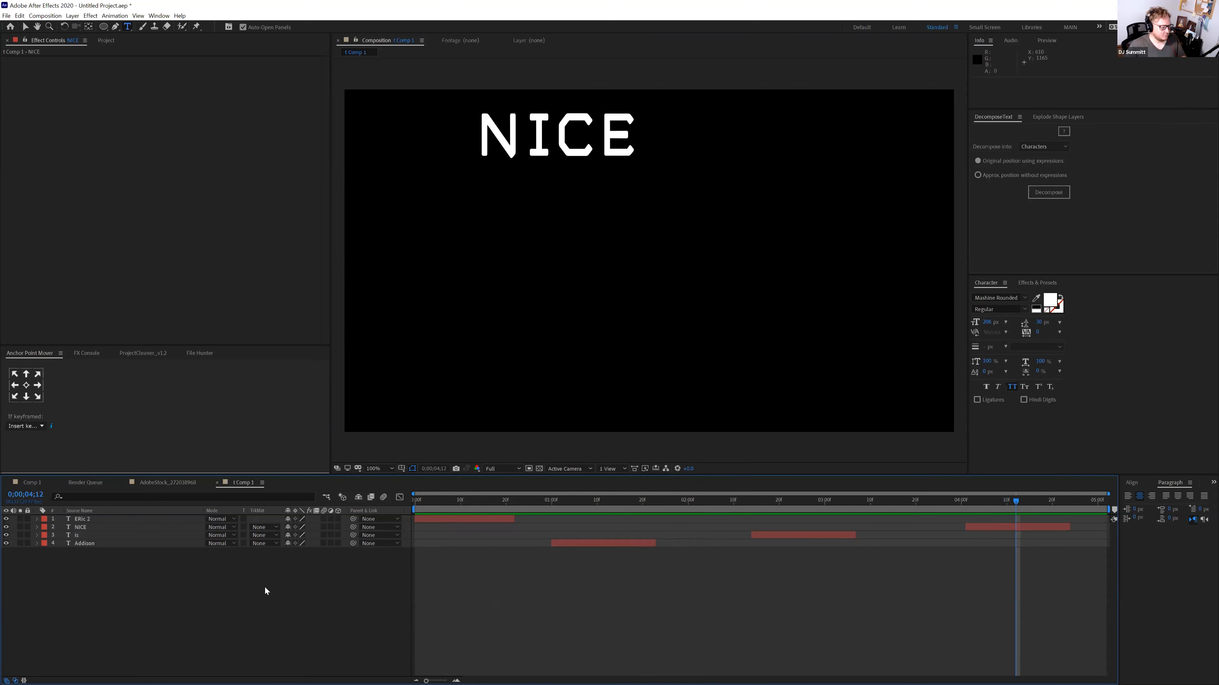
Draw a red circle behind ERIC, trim it to ERIC's timing, and place it below the text
{"action": "left_click", "coordinate": [103, 26]}
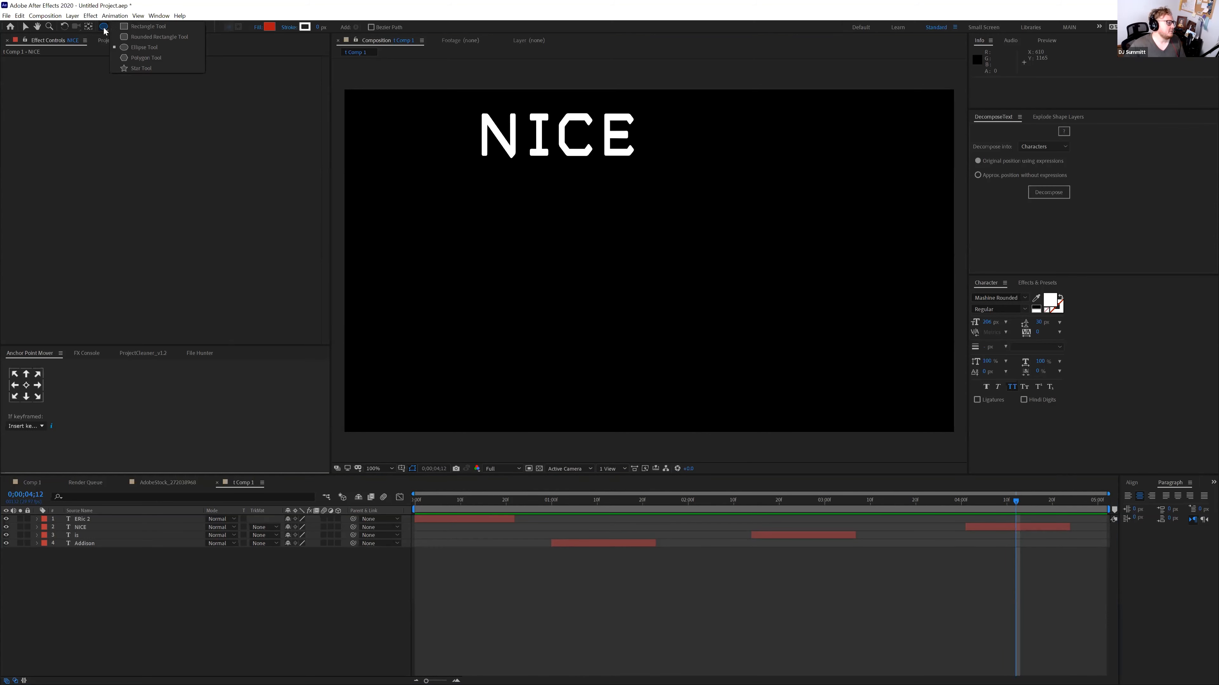
{"action": "left_click", "coordinate": [137, 47]}
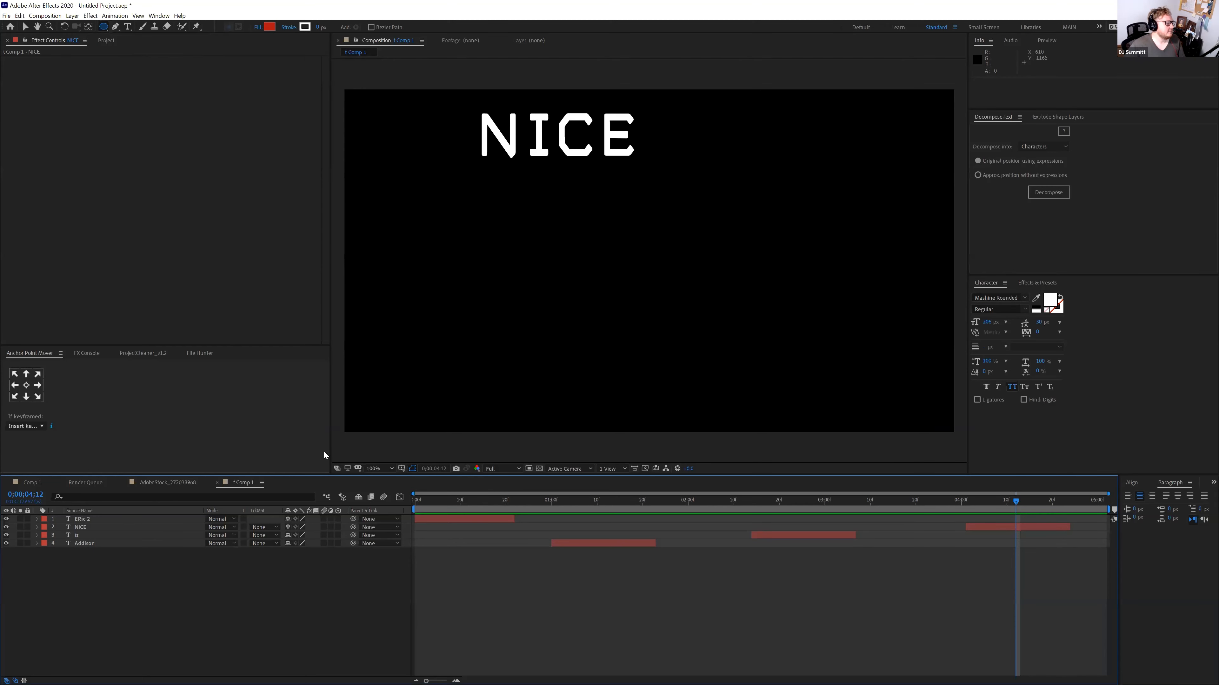
{"action": "mouse_move", "coordinate": [434, 107]}
{"action": "left_mouse_down"}
{"action": "mouse_move", "coordinate": [520, 165]}
{"action": "mouse_move", "coordinate": [528, 195]}
{"action": "left_mouse_up"}
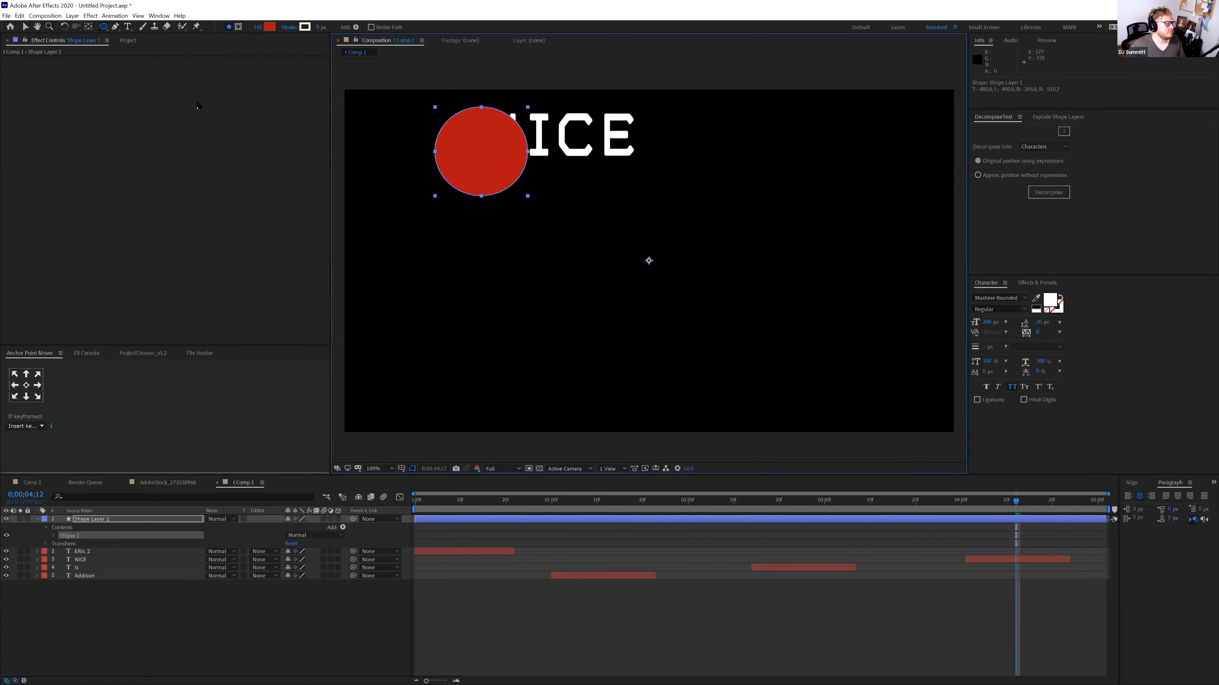
{"action": "left_click", "coordinate": [25, 26]}
{"action": "left_click_drag", "start_coordinate": [463, 144], "coordinate": [455, 127]}
{"action": "left_click", "coordinate": [515, 504]}
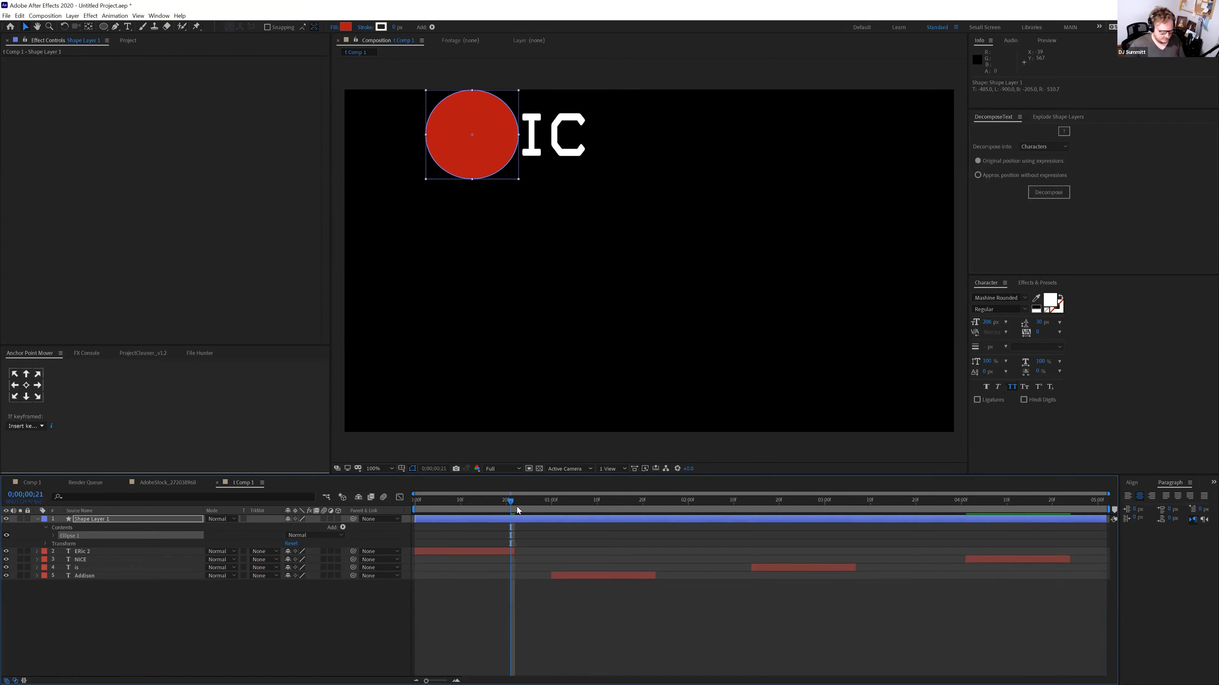
{"action": "key", "text": "alt+bracketright"}
{"action": "left_click_drag", "start_coordinate": [124, 519], "coordinate": [144, 555]}
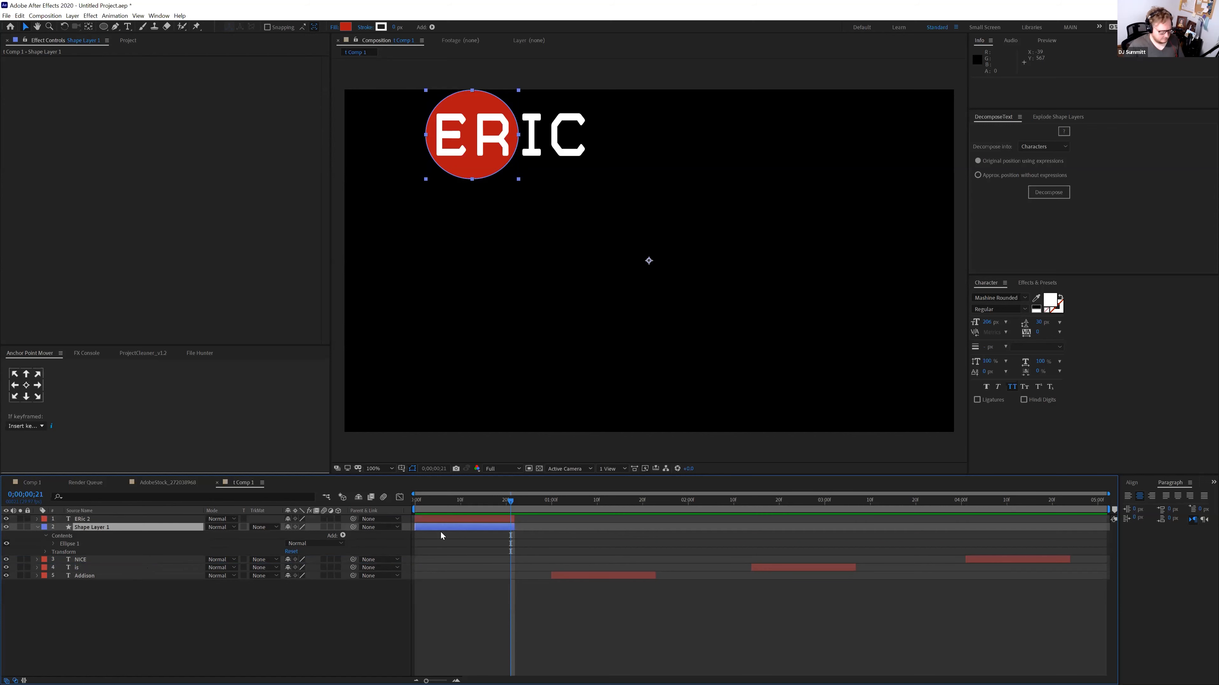
Duplicate the circle layer and line the copies up with the Addison and later words
{"action": "key", "text": "ctrl+d"}
{"action": "left_click_drag", "start_coordinate": [451, 527], "coordinate": [574, 527]}
{"action": "left_click_drag", "start_coordinate": [135, 527], "coordinate": [565, 584]}
{"action": "left_click", "coordinate": [616, 501]}
{"action": "left_click_drag", "start_coordinate": [650, 584], "coordinate": [1015, 579]}
{"action": "key", "text": "ctrl+d"}
{"action": "key", "text": "ctrl+d"}
{"action": "left_click_drag", "start_coordinate": [986, 506], "coordinate": [1033, 510]}
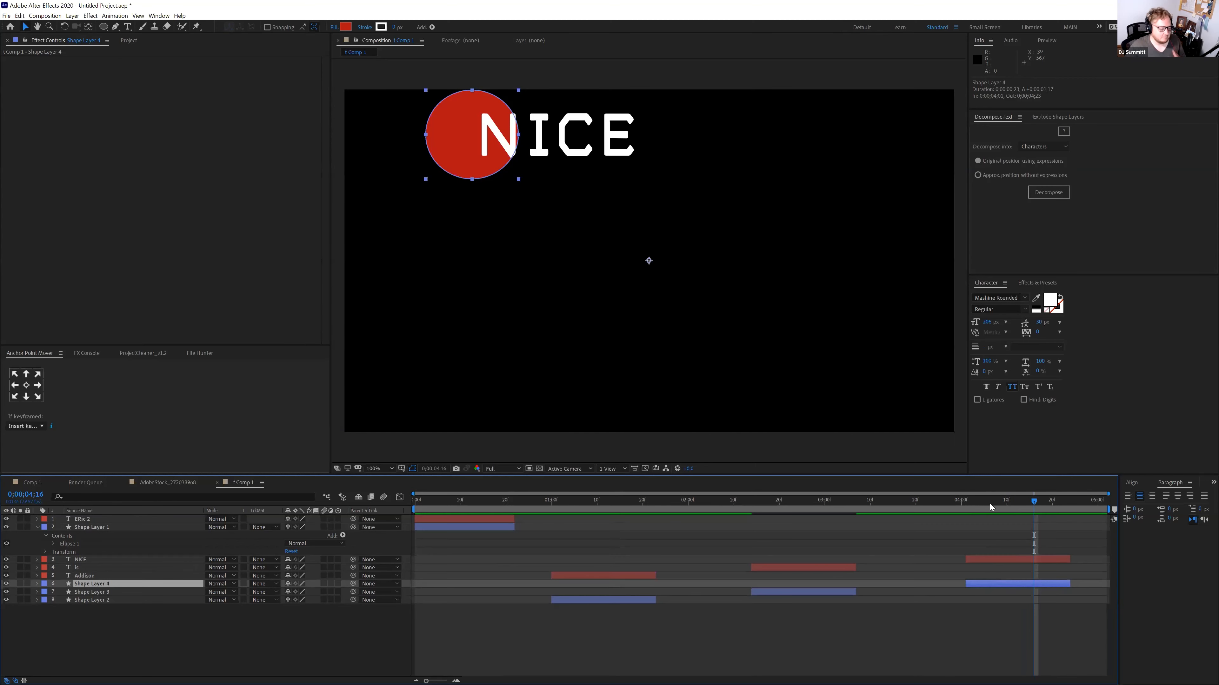
{"action": "left_click", "coordinate": [470, 505]}
{"action": "left_click_drag", "start_coordinate": [470, 505], "coordinate": [473, 506]}
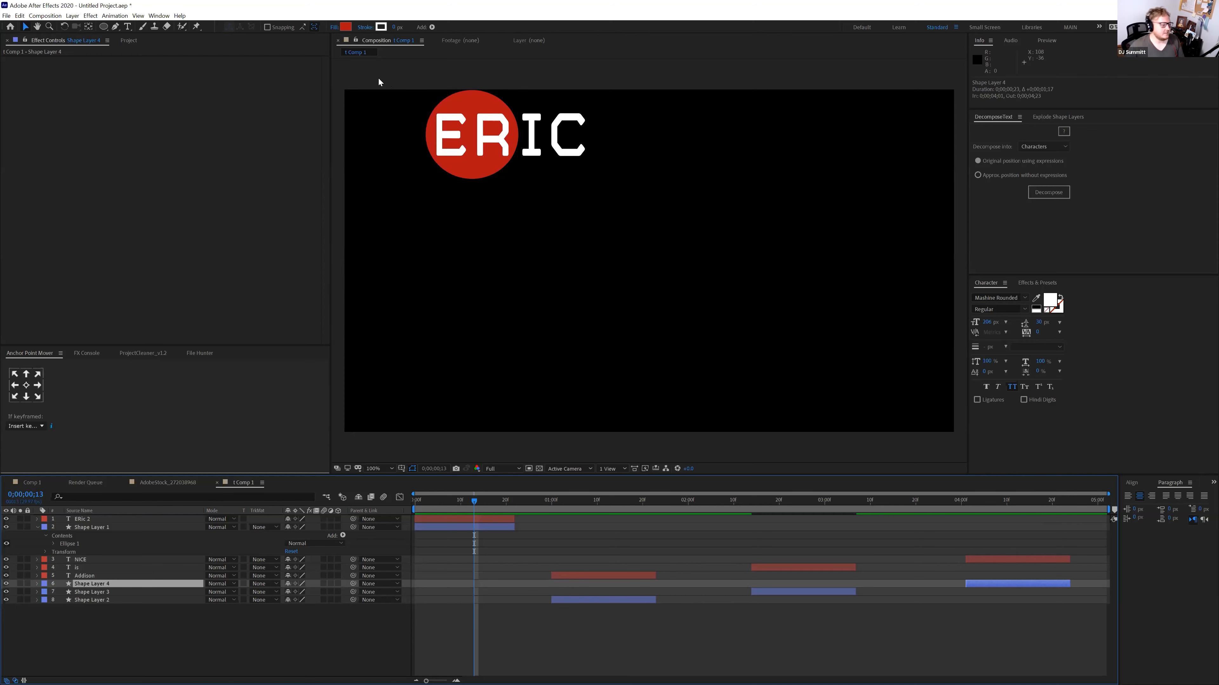
Add a Null 1 layer with a Fill effect sampled red from the circle, named CIRCLE
{"action": "left_click", "coordinate": [180, 648]}
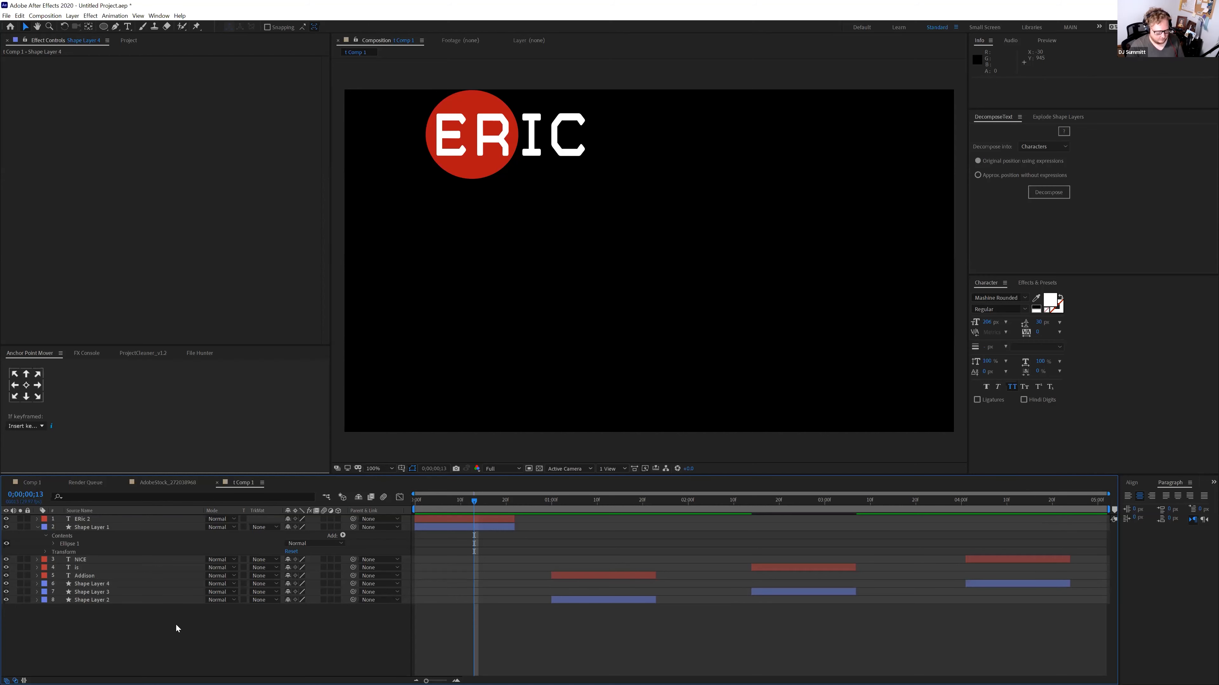
{"action": "key", "text": "ctrl+alt+shift+y"}
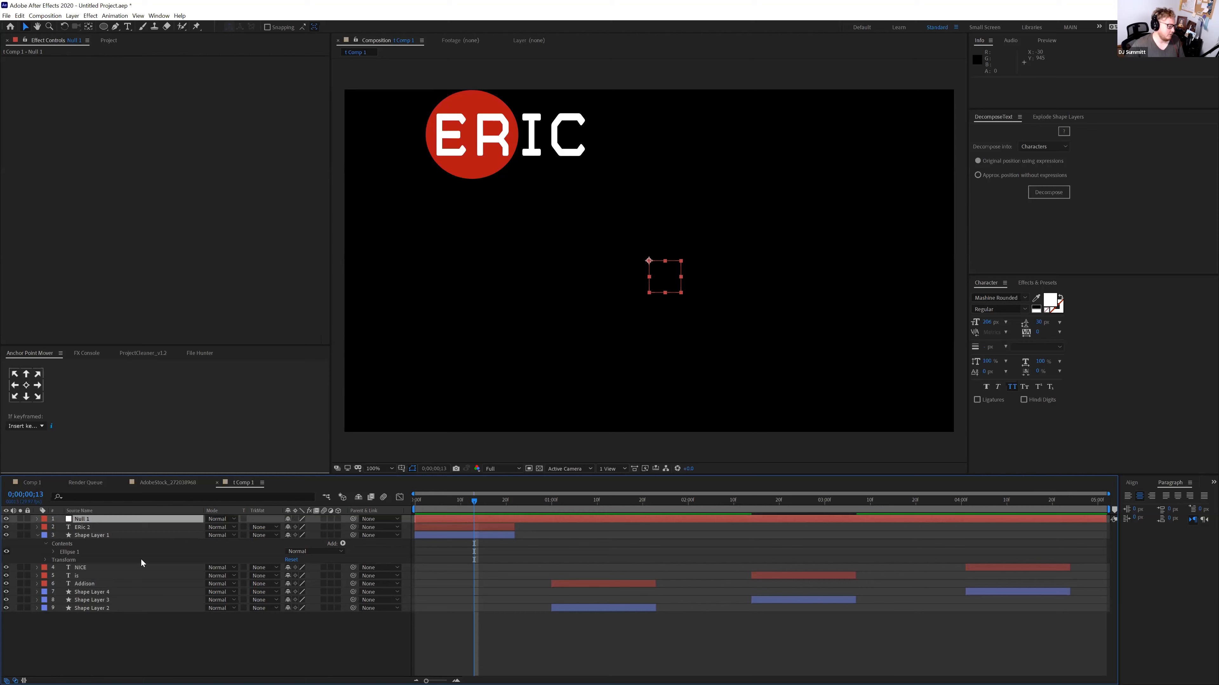
{"action": "left_click", "coordinate": [169, 517]}
{"action": "key", "text": "ctrl+space"}
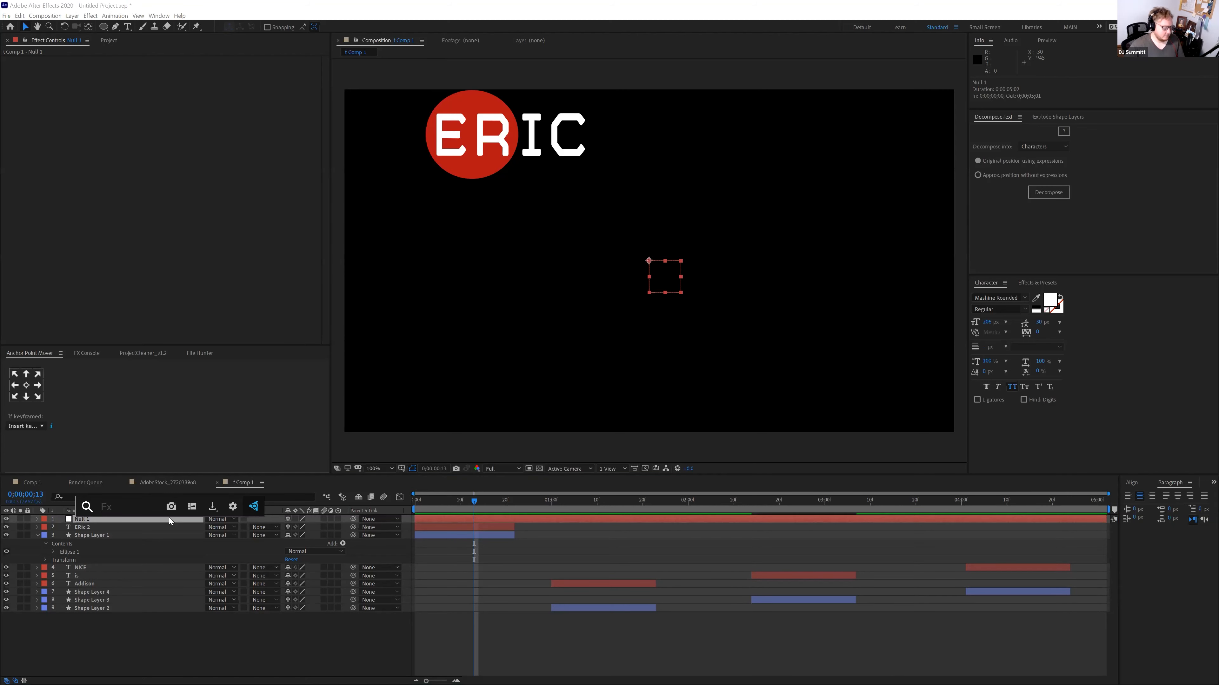
{"action": "type", "text": "Fill"}
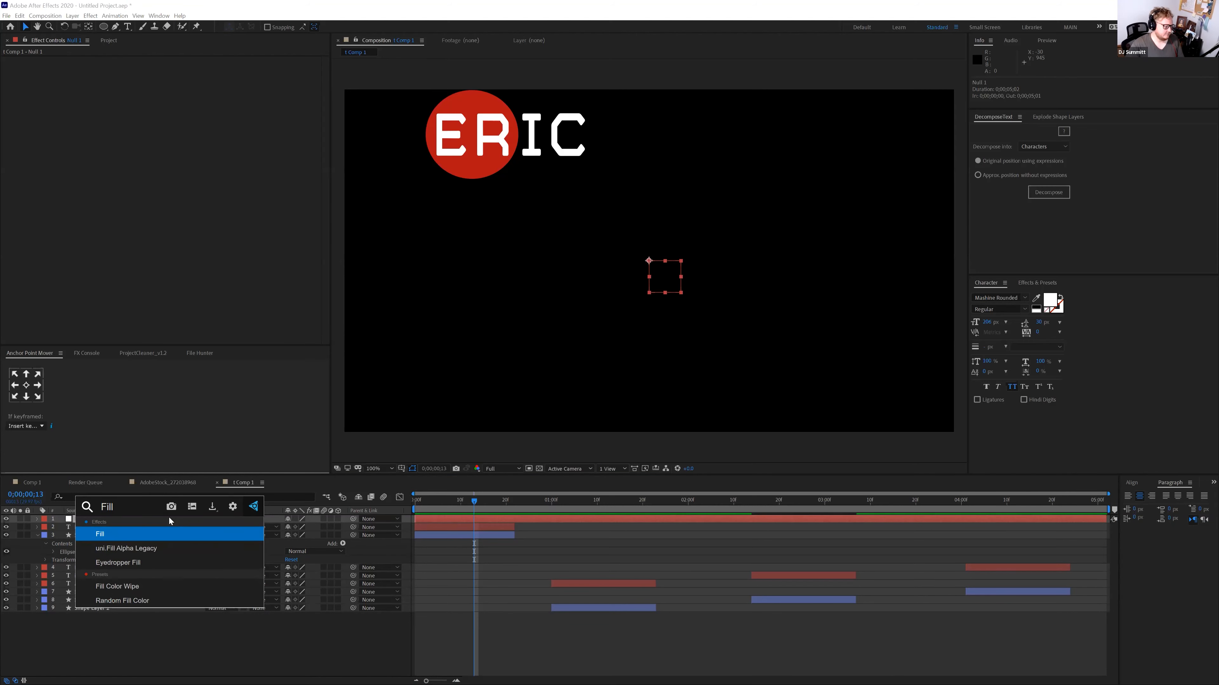
{"action": "key", "text": "Return"}
{"action": "left_click", "coordinate": [179, 85]}
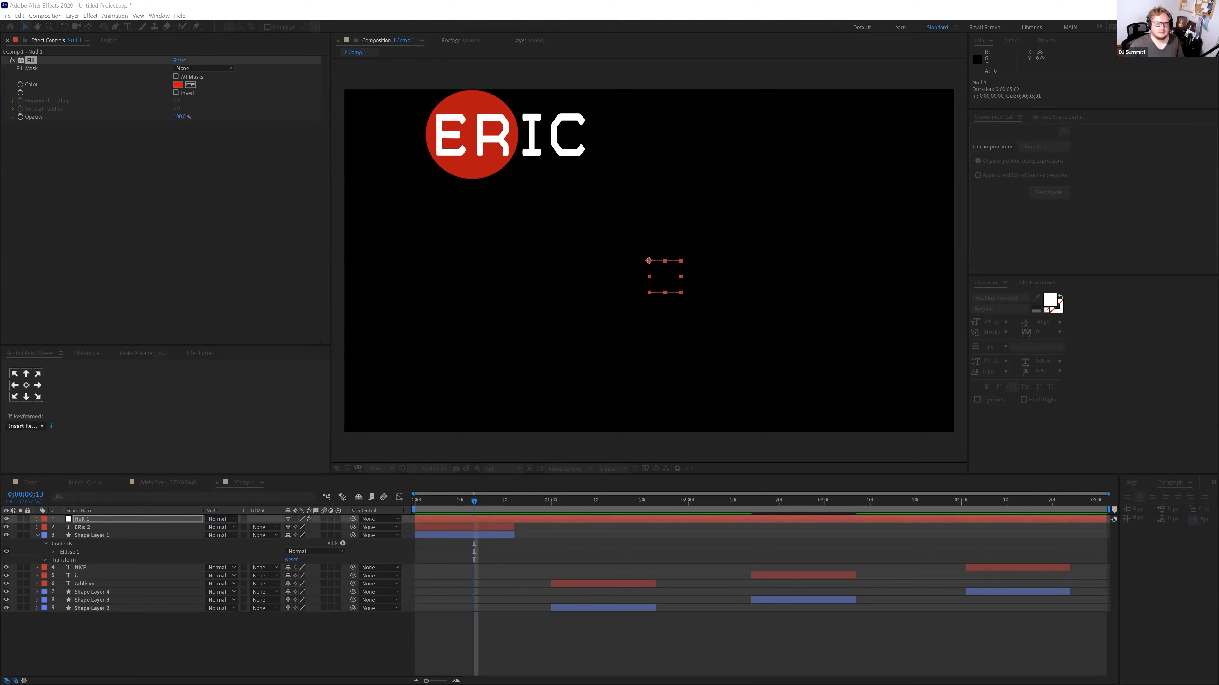
{"action": "left_click", "coordinate": [190, 84]}
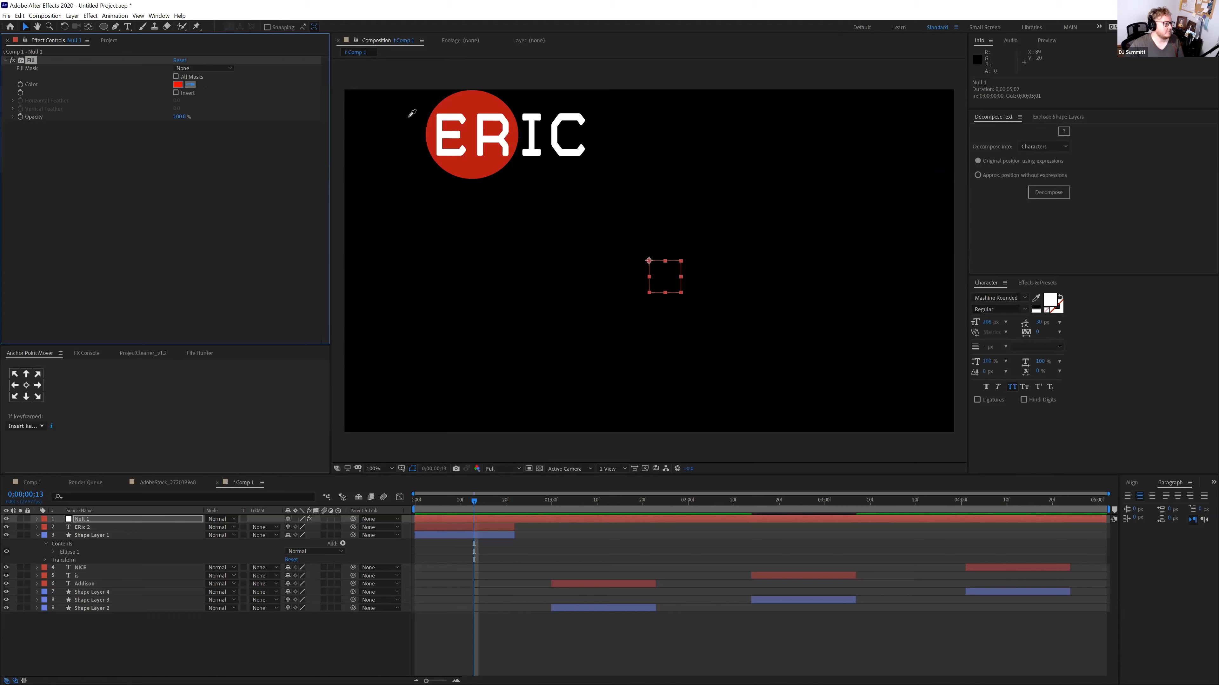
{"action": "left_click", "coordinate": [475, 110]}
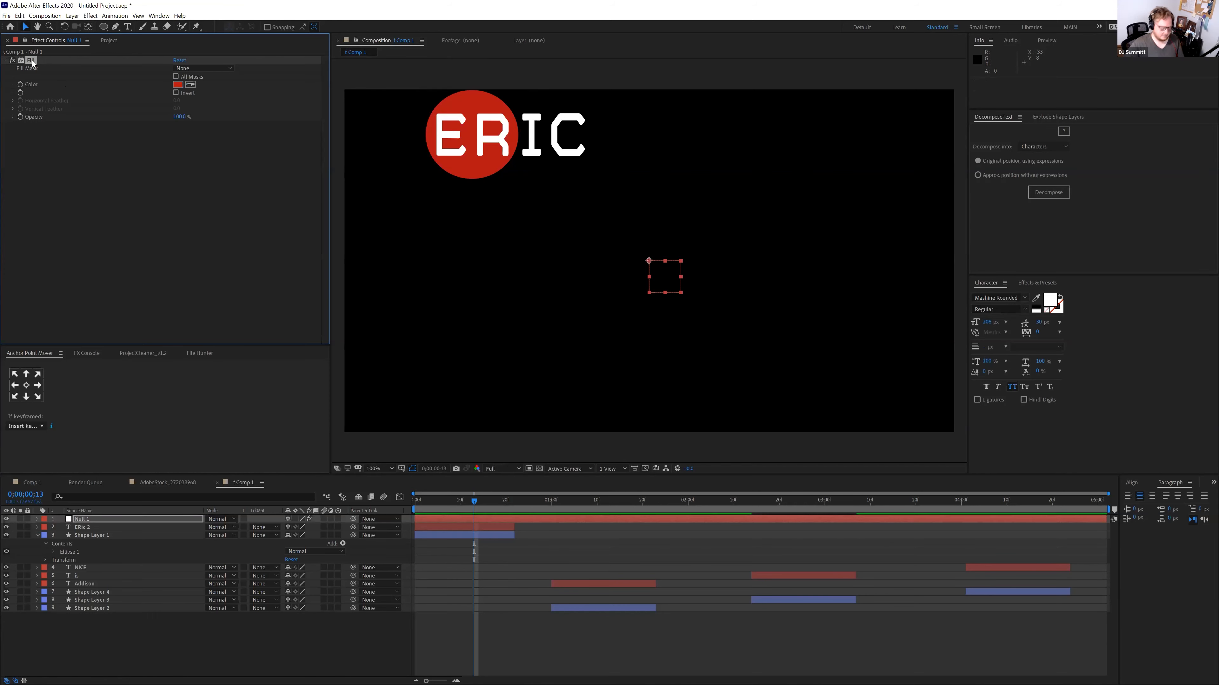
{"action": "key", "text": "Return"}
{"action": "type", "text": "CIRCLE"}
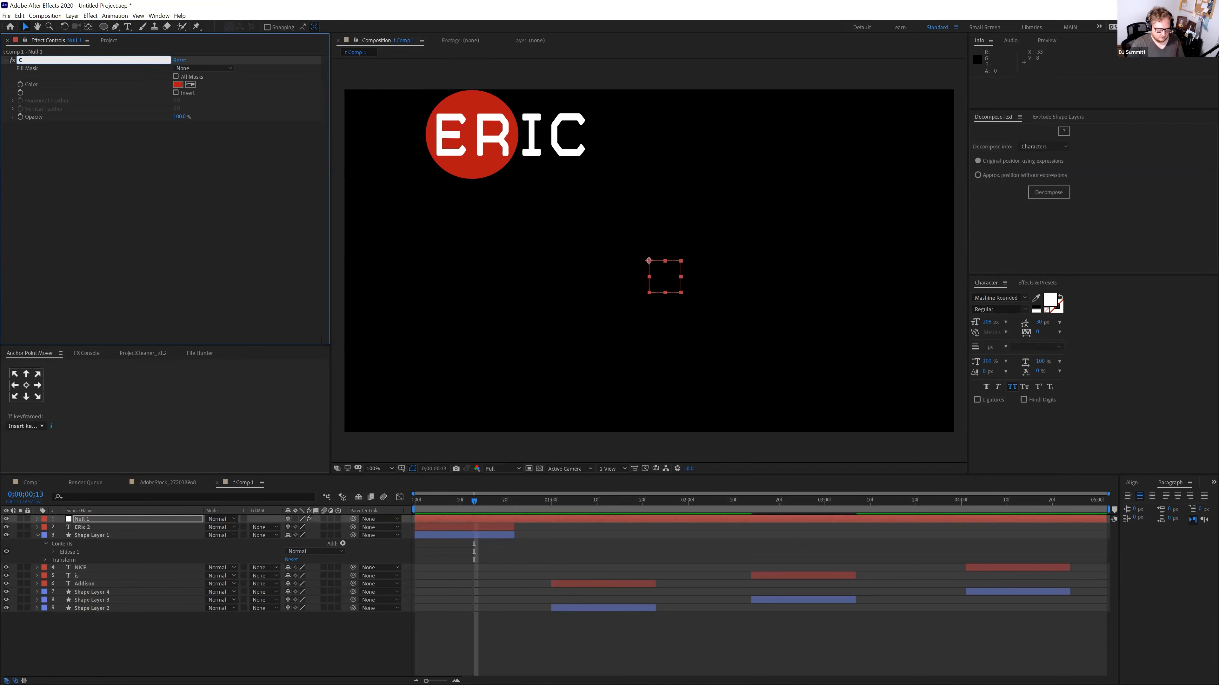
{"action": "key", "text": "Return"}
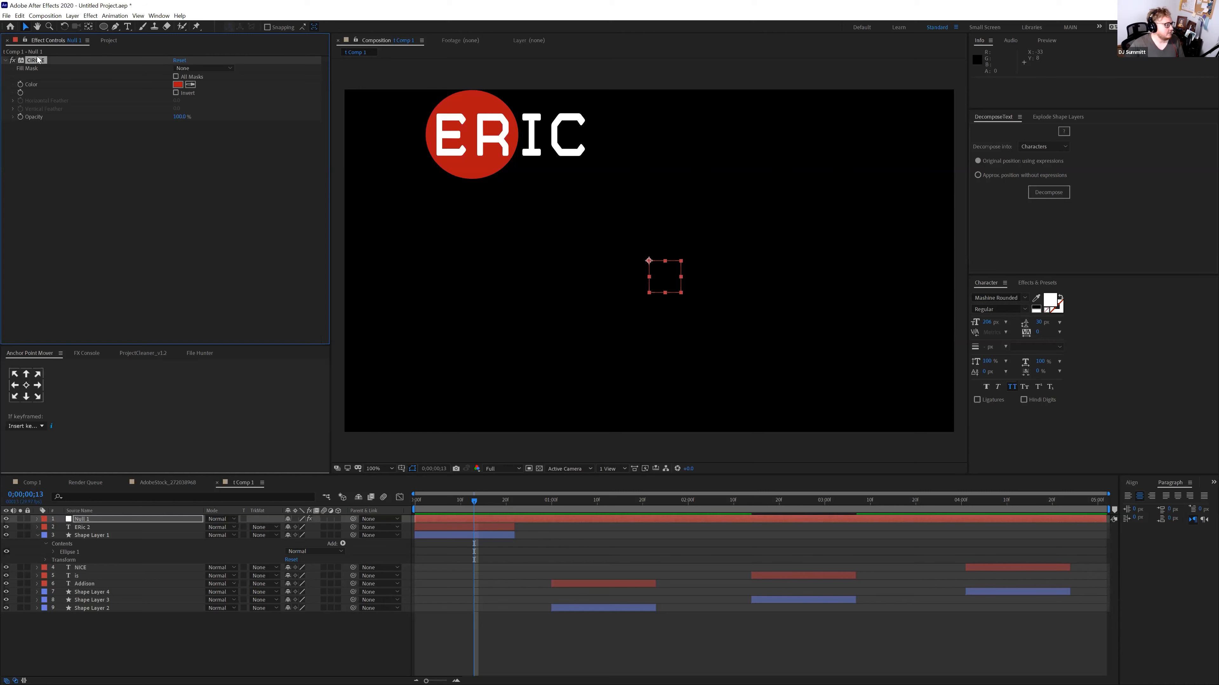
Add a second Fill effect to Null 1, sampled white from the letters and named TYPE
{"action": "key", "text": "ctrl+space"}
{"action": "type", "text": "fill"}
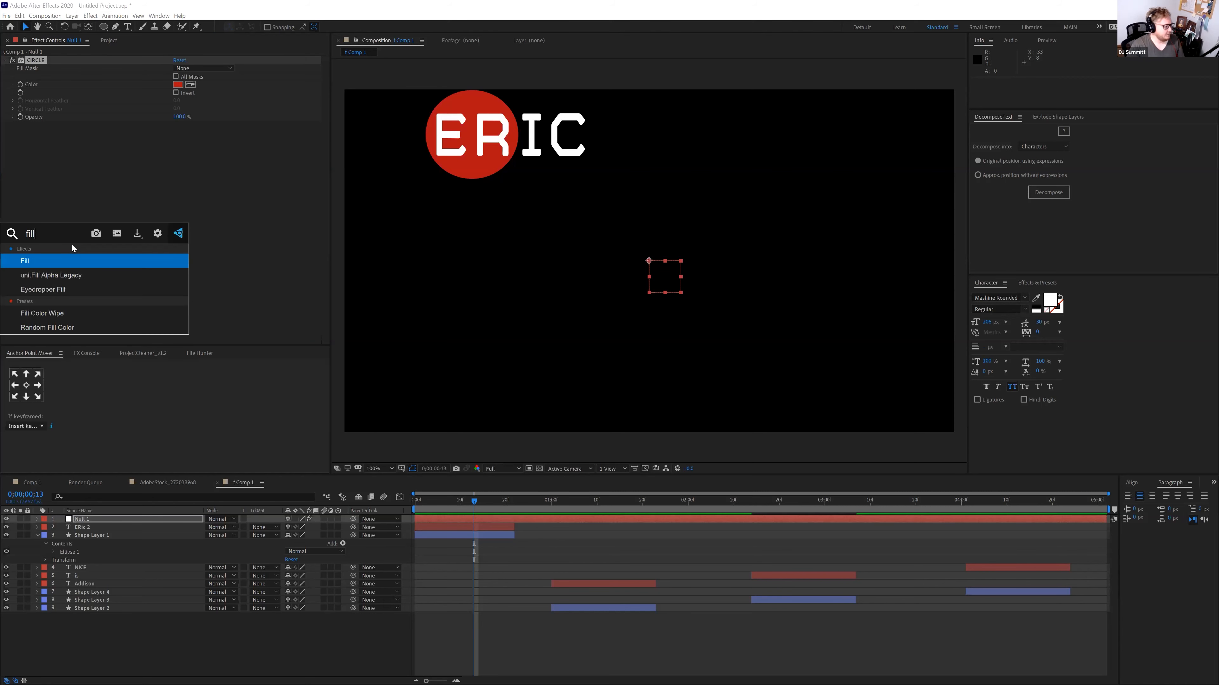
{"action": "left_click", "coordinate": [72, 262]}
{"action": "left_click", "coordinate": [190, 150]}
{"action": "left_click", "coordinate": [485, 125]}
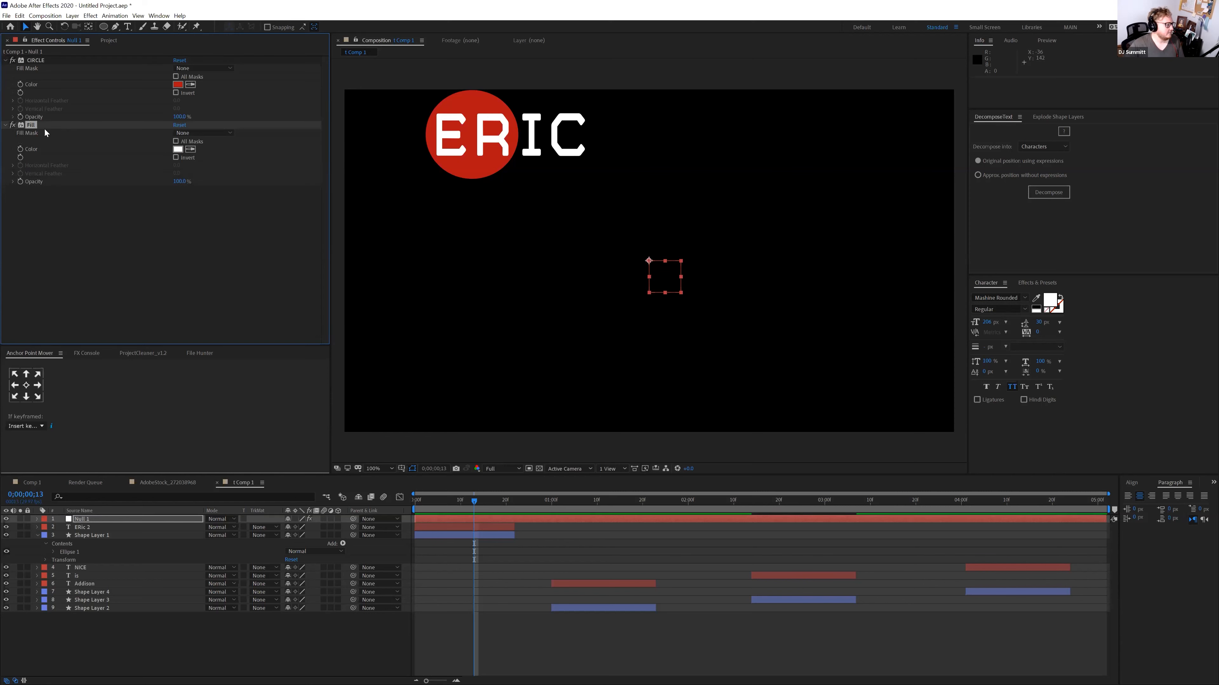
{"action": "type", "text": "TYPE"}
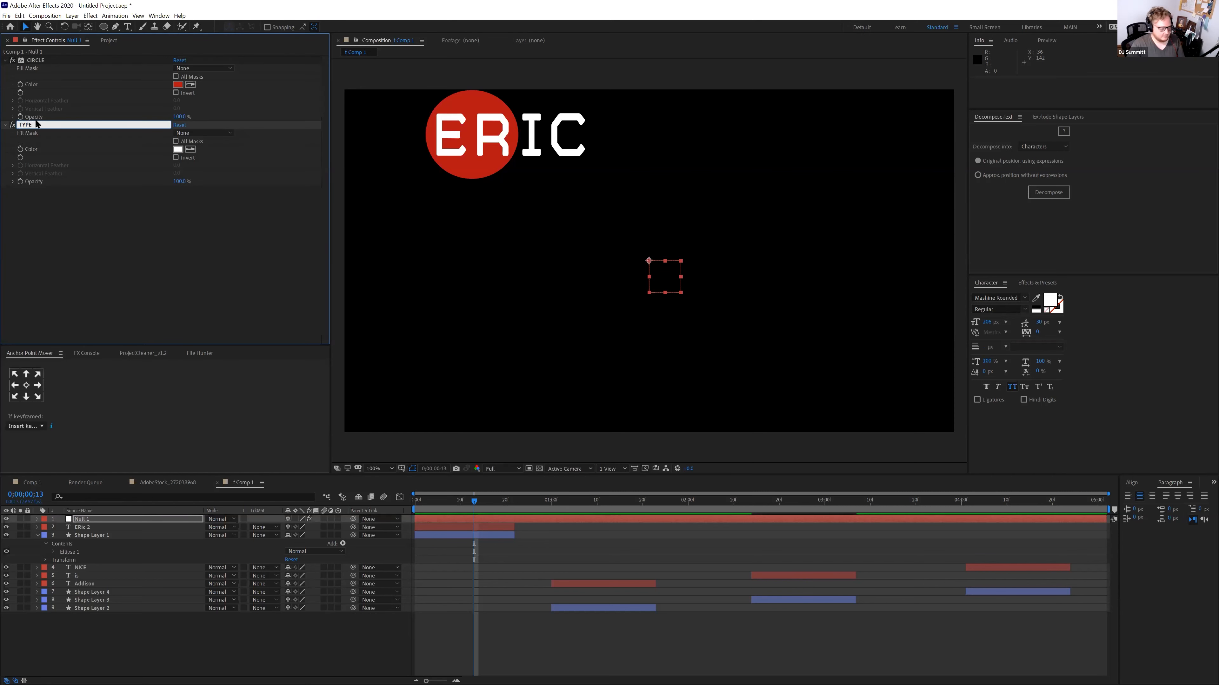
{"action": "key", "text": "Return"}
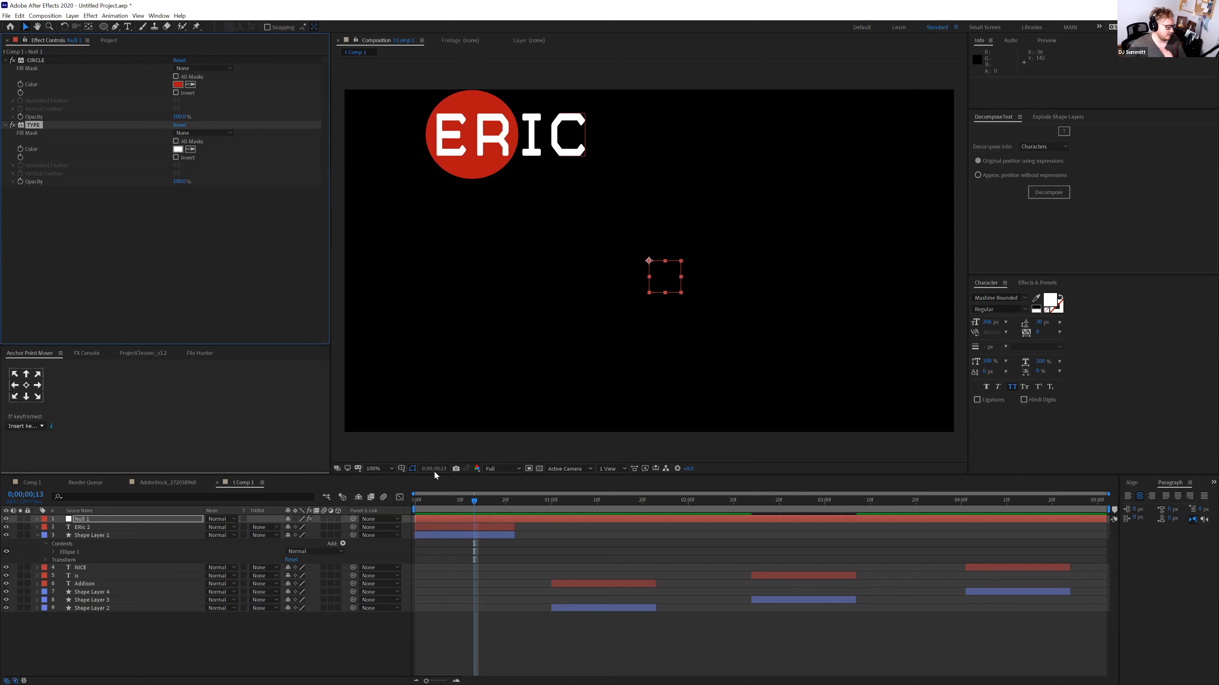
{"action": "left_click", "coordinate": [450, 527]}
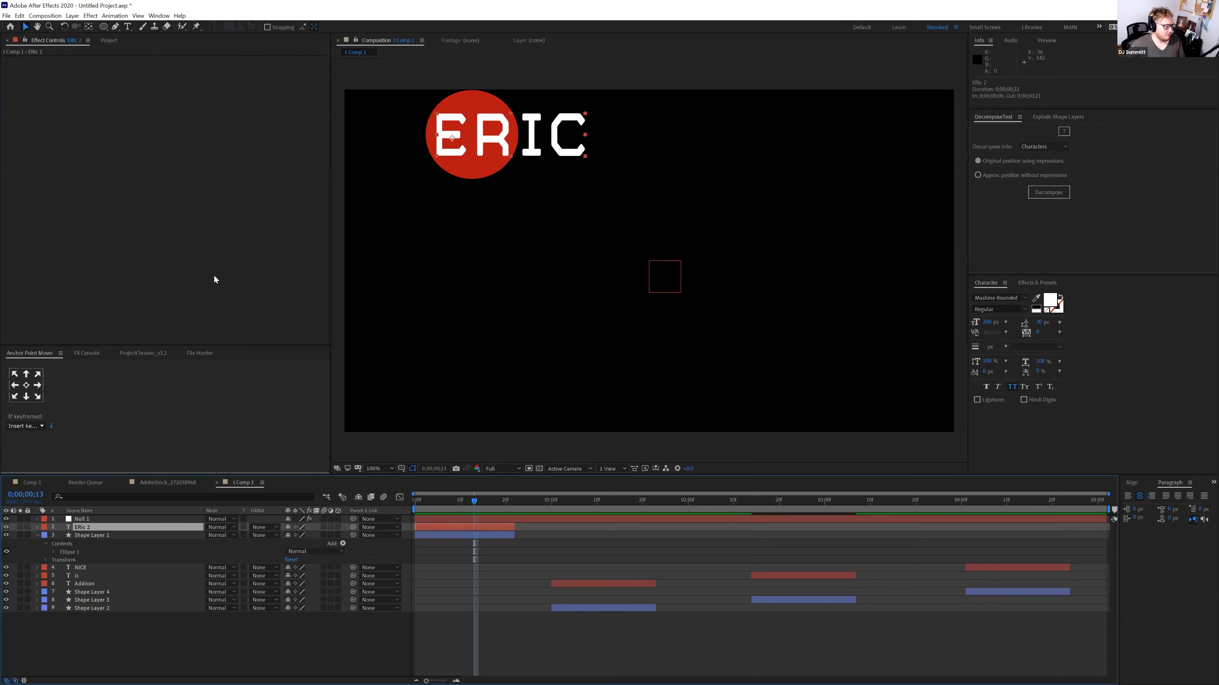
Apply the Fill effect to the ERic 2 text layer
{"action": "key", "text": "ctrl+space"}
{"action": "type", "text": "f"}
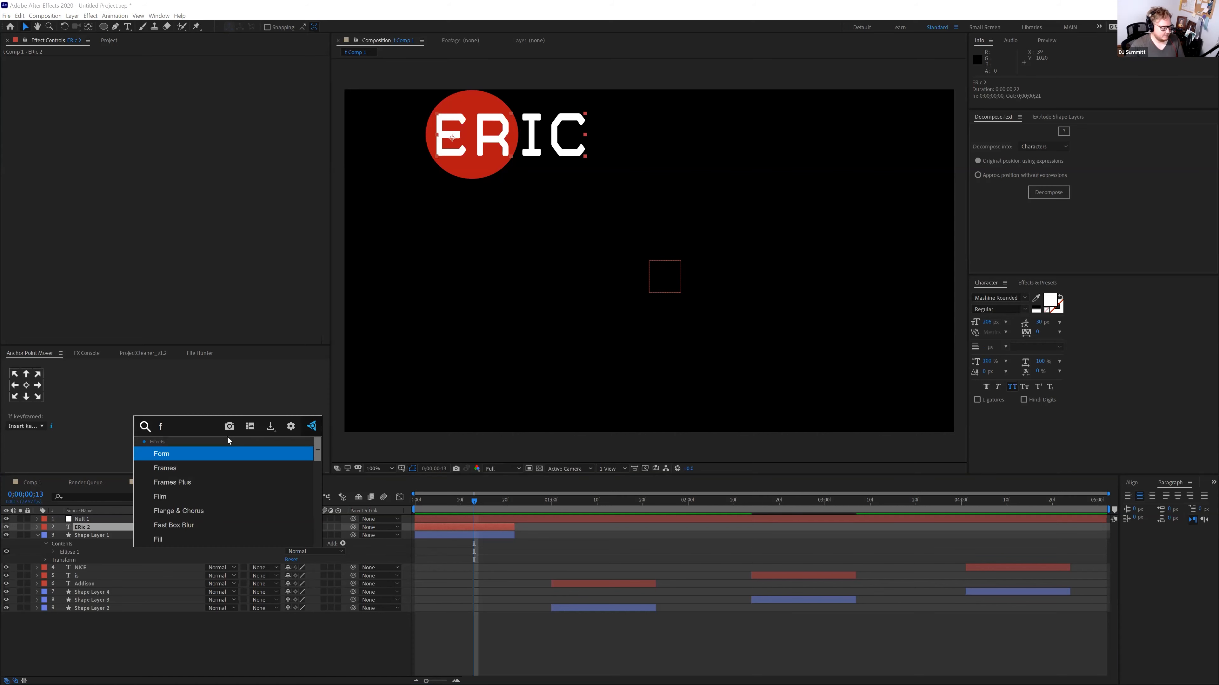
{"action": "type", "text": "ill"}
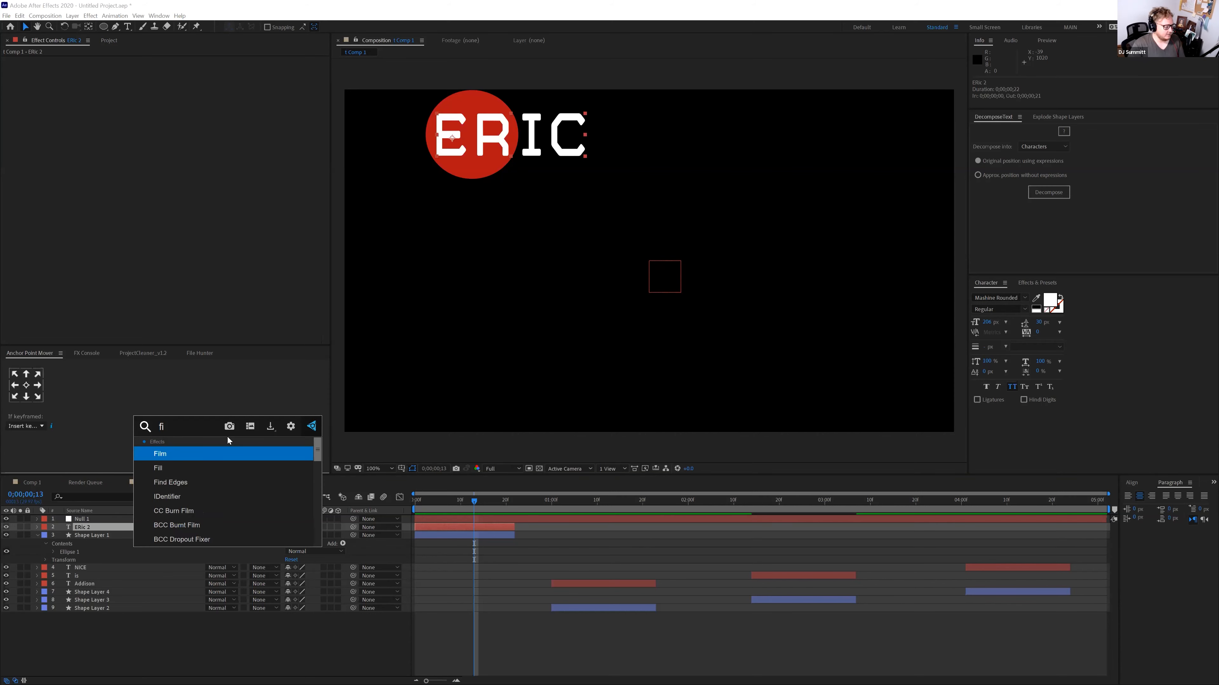
{"action": "left_click", "coordinate": [209, 453]}
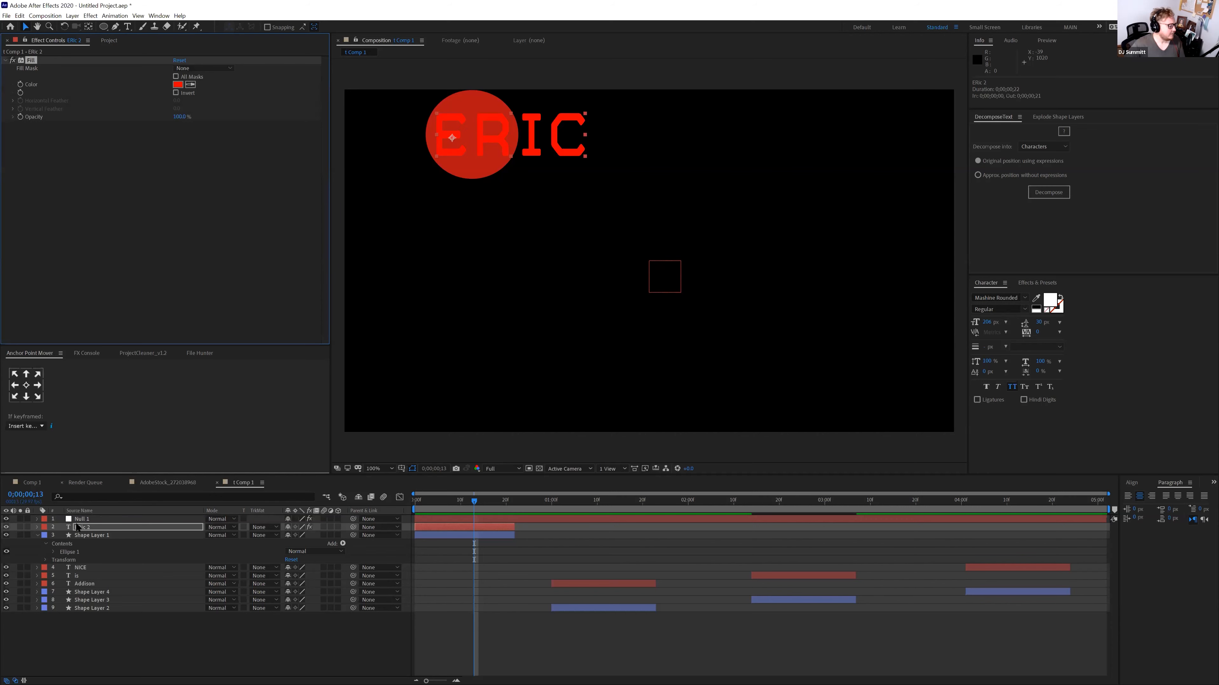
Reveal Null 1's CIRCLE and TYPE effects and the Fill effect properties on ERic 2
{"action": "left_click", "coordinate": [37, 527]}
{"action": "left_click", "coordinate": [37, 519]}
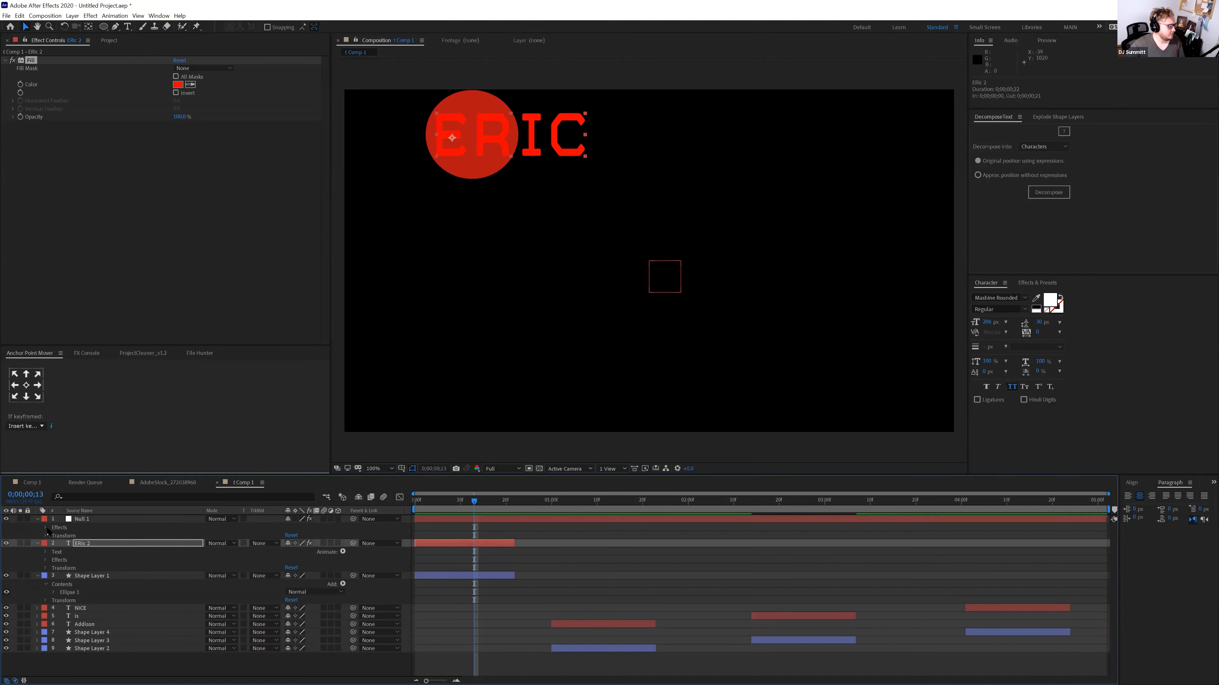
{"action": "left_click", "coordinate": [45, 527]}
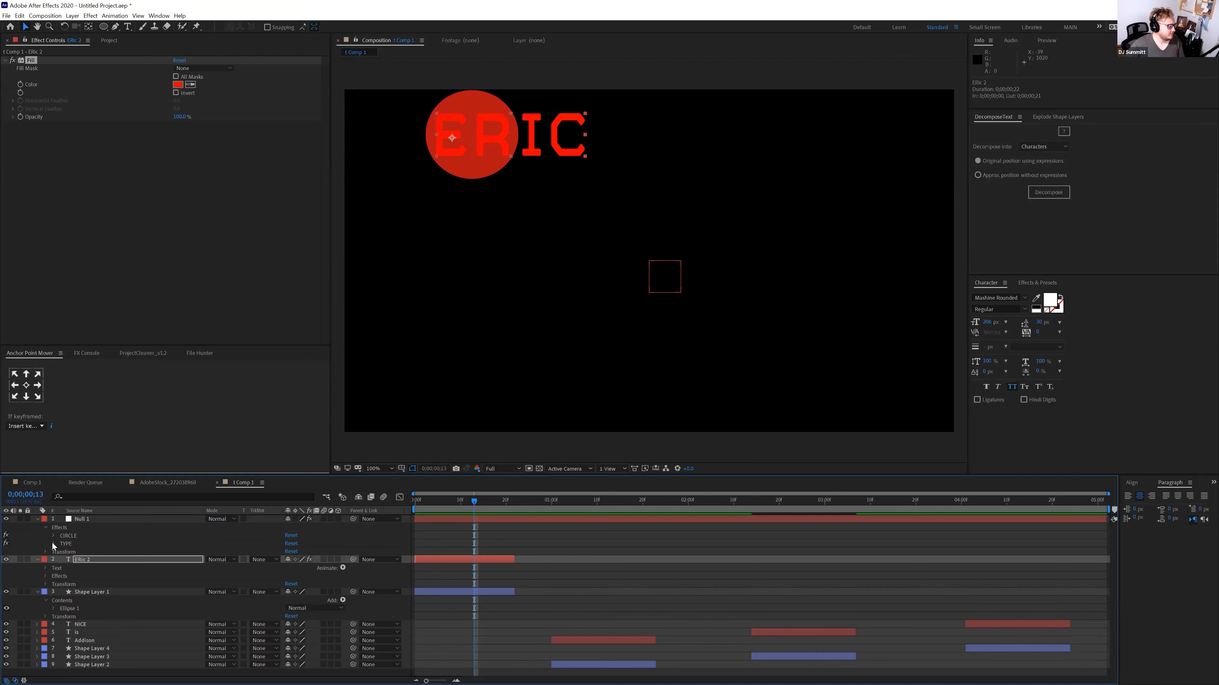
{"action": "left_click", "coordinate": [52, 543]}
{"action": "left_click", "coordinate": [53, 536]}
{"action": "scroll", "coordinate": [38, 528], "scroll_direction": "down", "scroll_amount": 5}
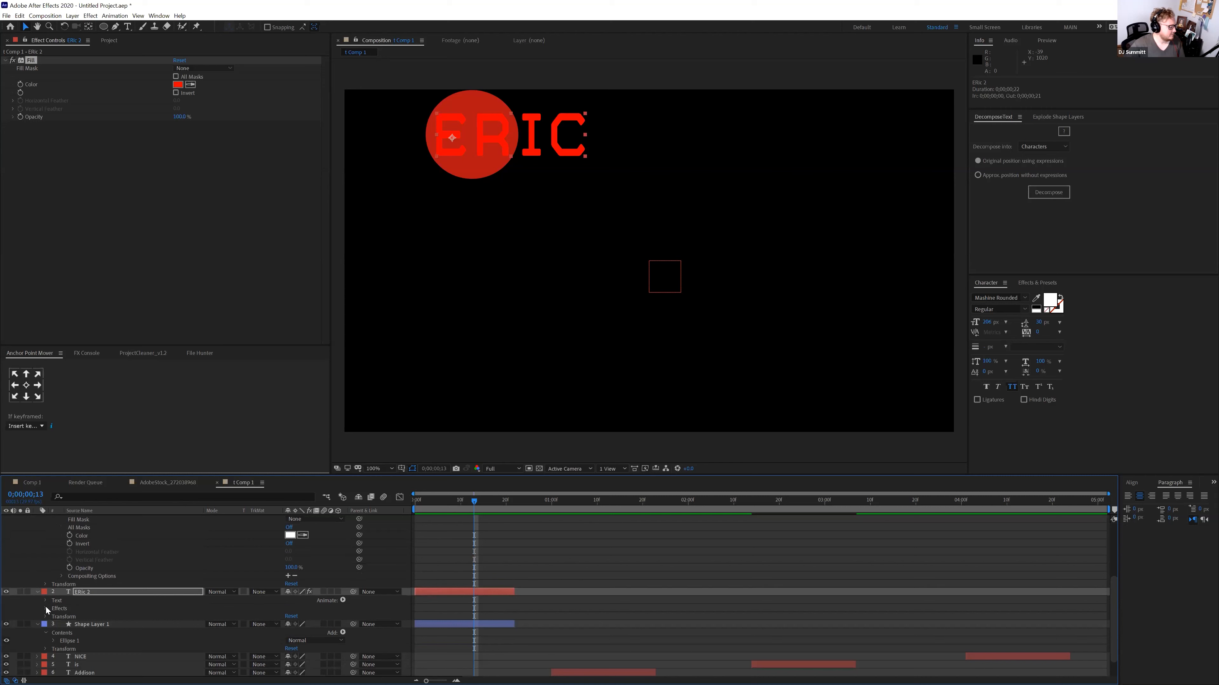
{"action": "left_click", "coordinate": [46, 609]}
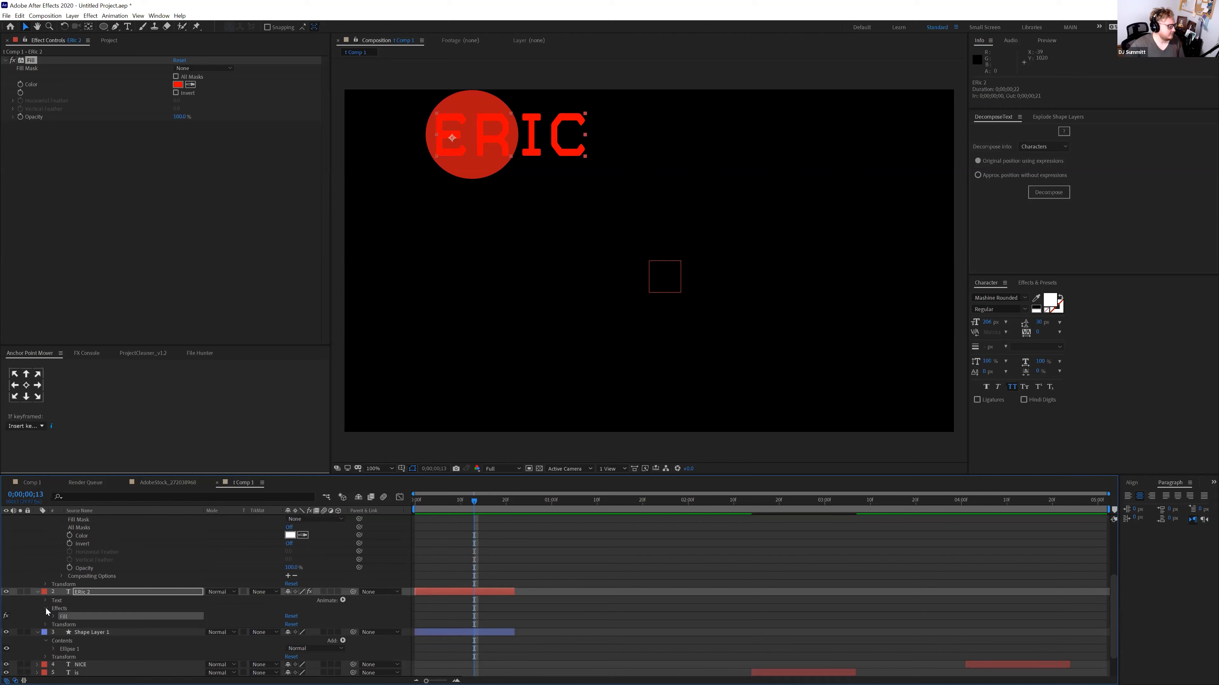
{"action": "left_click", "coordinate": [87, 593]}
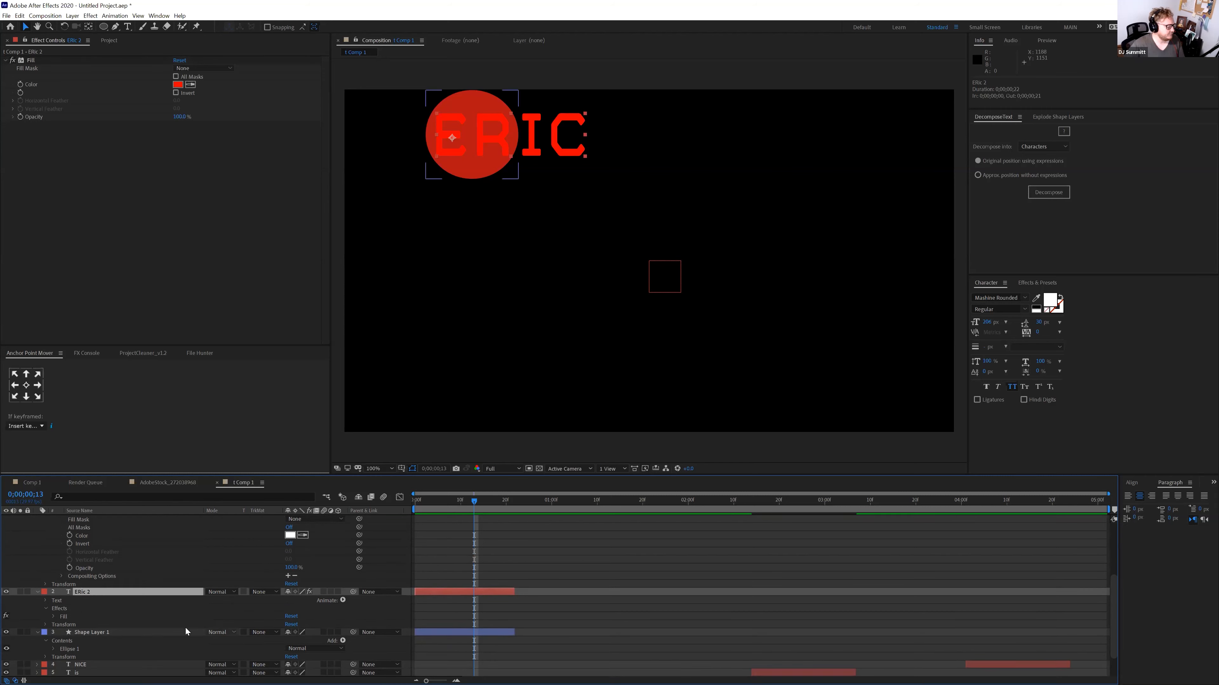
{"action": "left_click", "coordinate": [53, 617]}
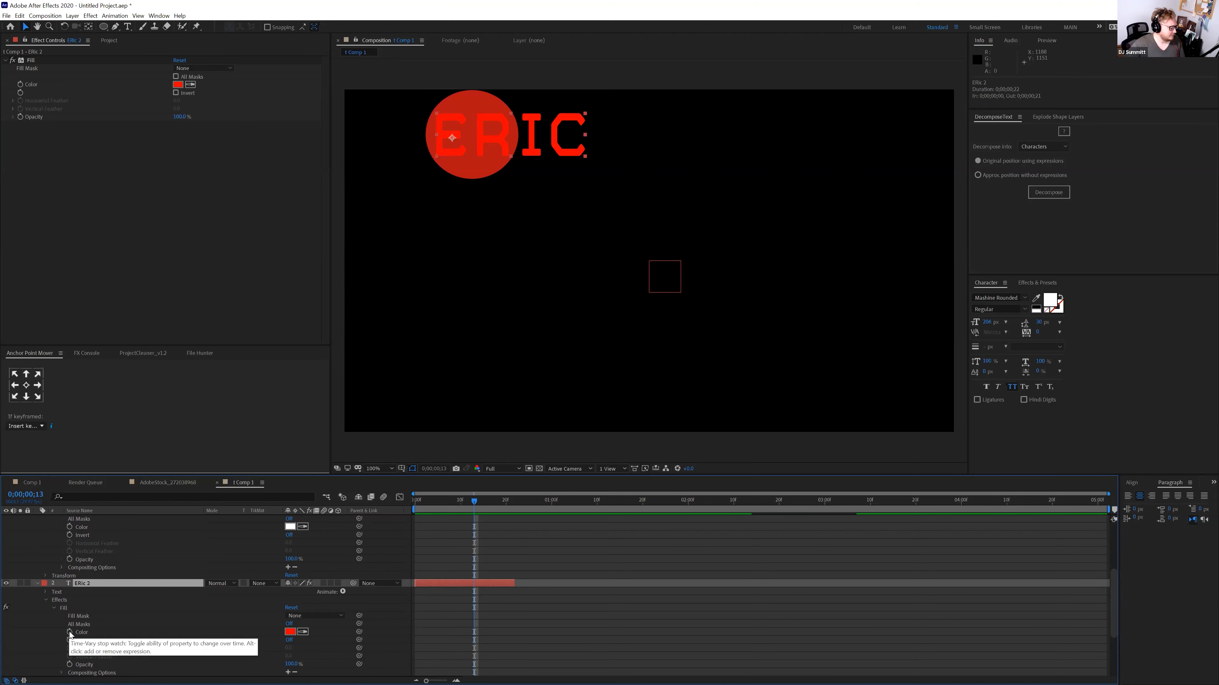
Link ERic 2's Fill Color to Null 1's TYPE colour with an expression
{"action": "left_click", "coordinate": [70, 633], "text": "alt"}
{"action": "left_click_drag", "start_coordinate": [312, 640], "coordinate": [292, 528]}
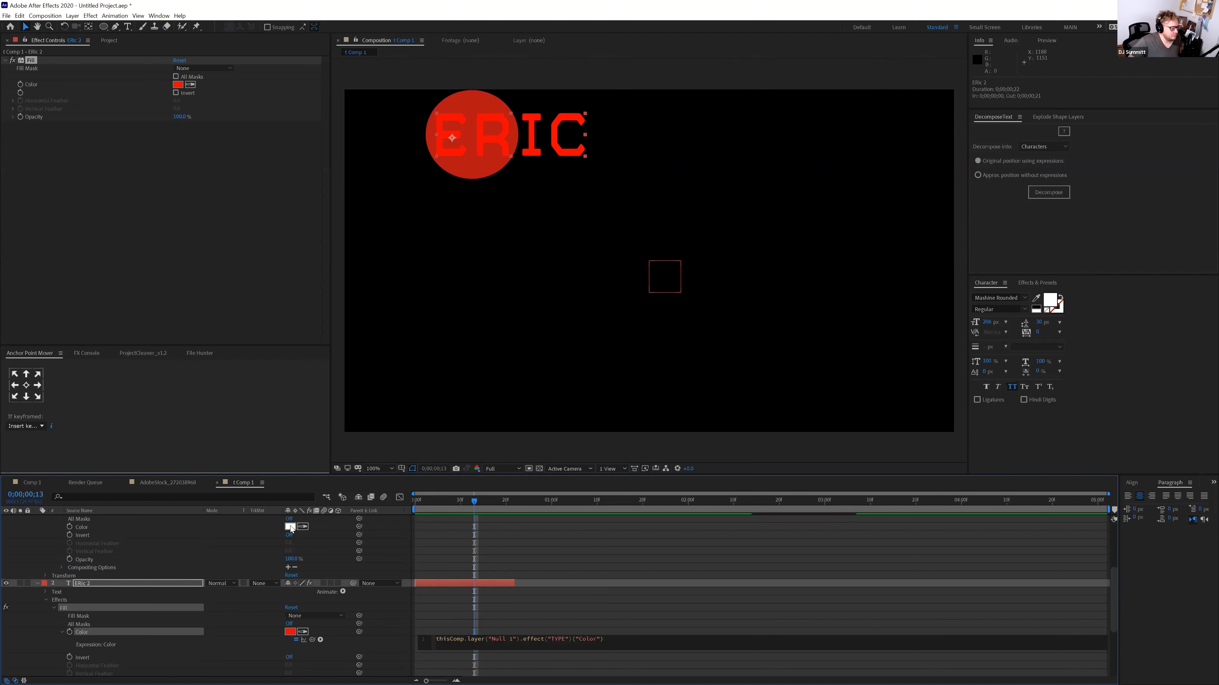
{"action": "scroll", "coordinate": [288, 552], "scroll_direction": "up", "scroll_amount": 3}
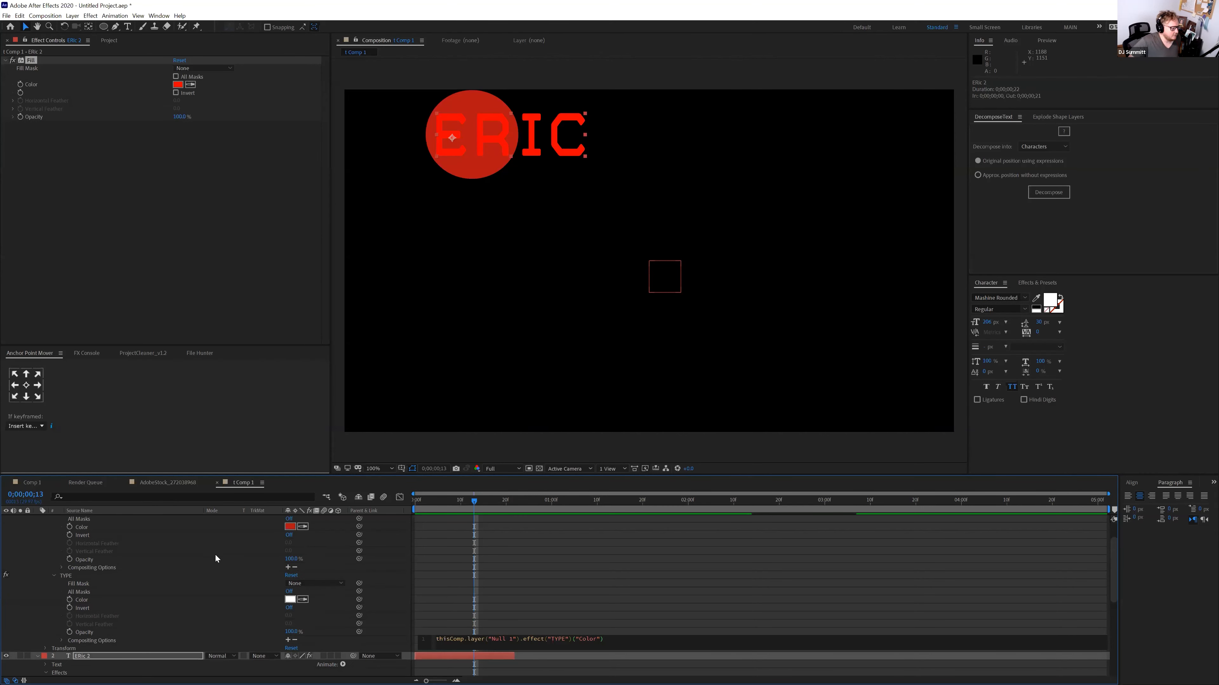
{"action": "scroll", "coordinate": [398, 637], "scroll_direction": "down", "scroll_amount": 1}
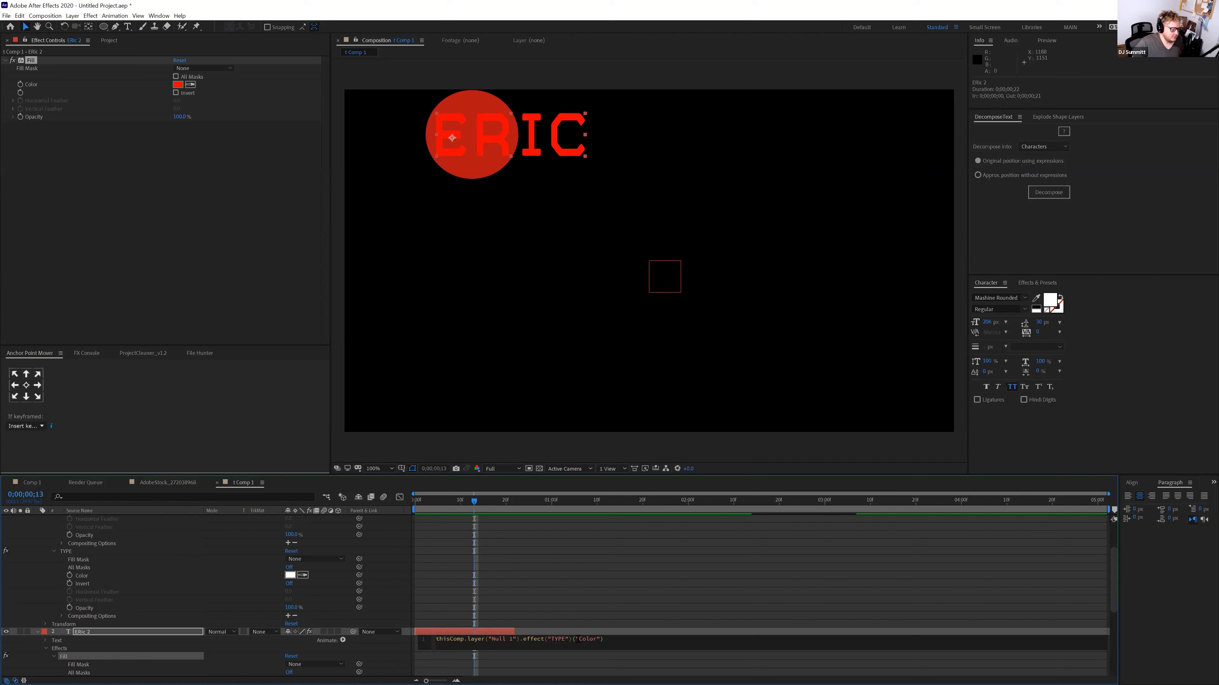
{"action": "key", "text": "KP_Enter"}
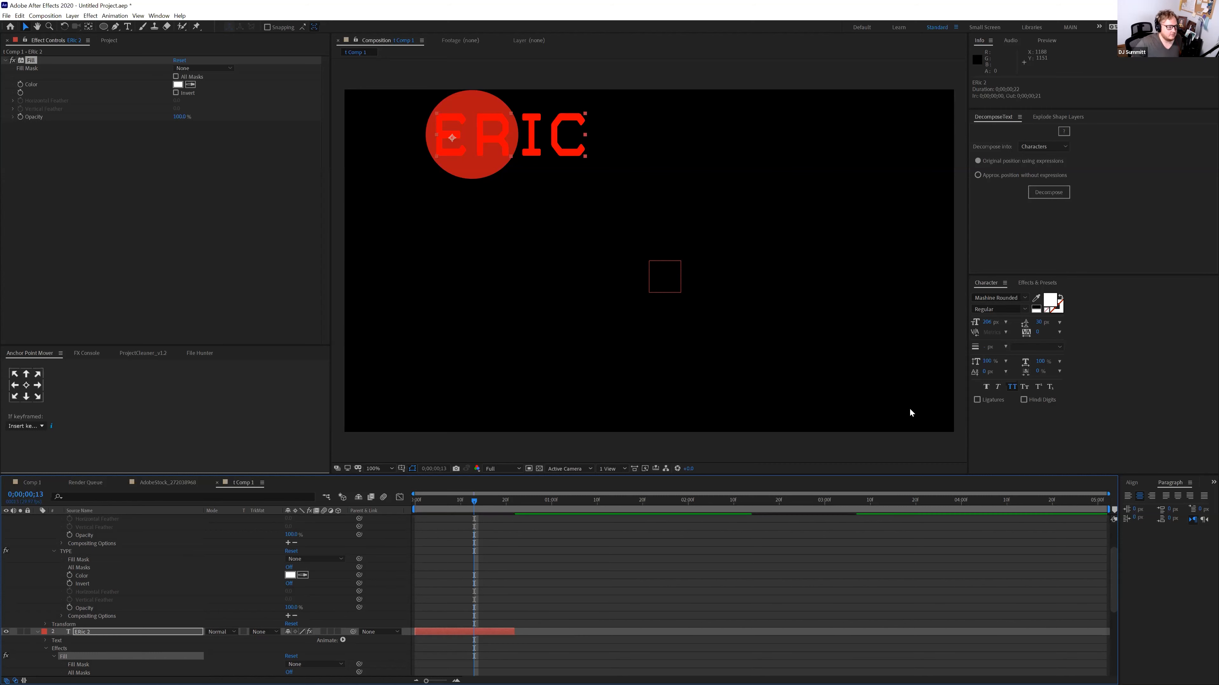
Collapse ERic 2 and apply the Fill effect to Shape Layer 1
{"action": "left_click", "coordinate": [38, 632]}
{"action": "left_click", "coordinate": [34, 69]}
{"action": "scroll", "coordinate": [136, 570], "scroll_direction": "down", "scroll_amount": 3}
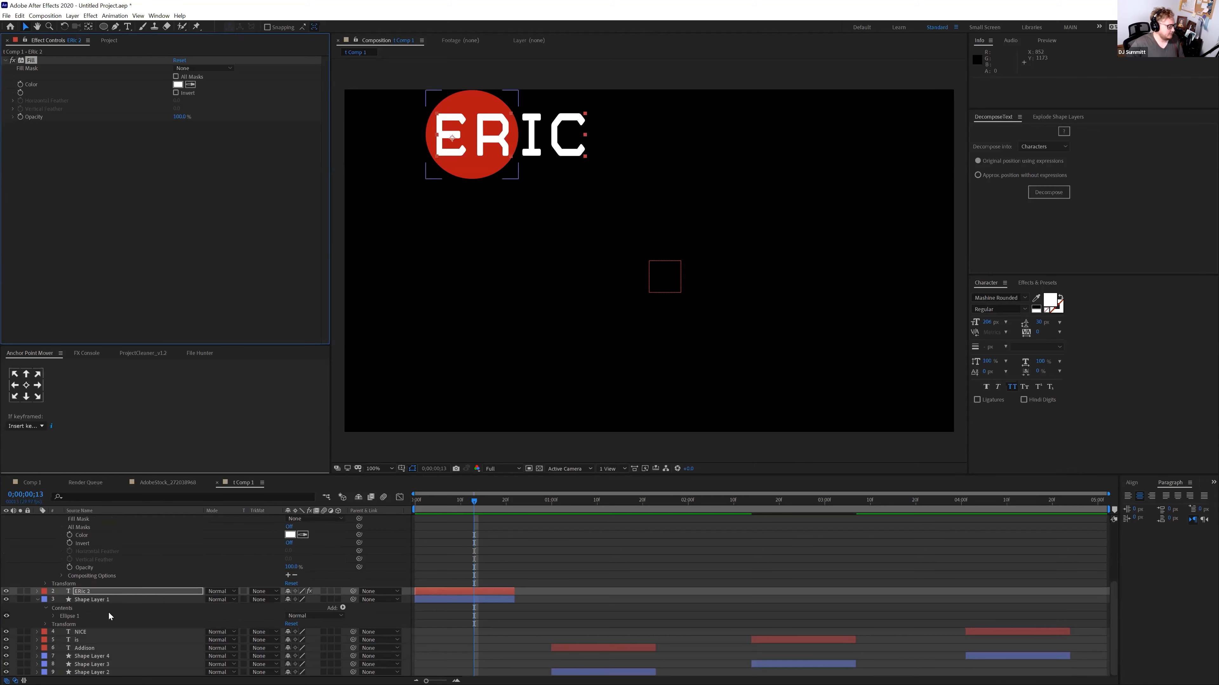
{"action": "left_click", "coordinate": [84, 633]}
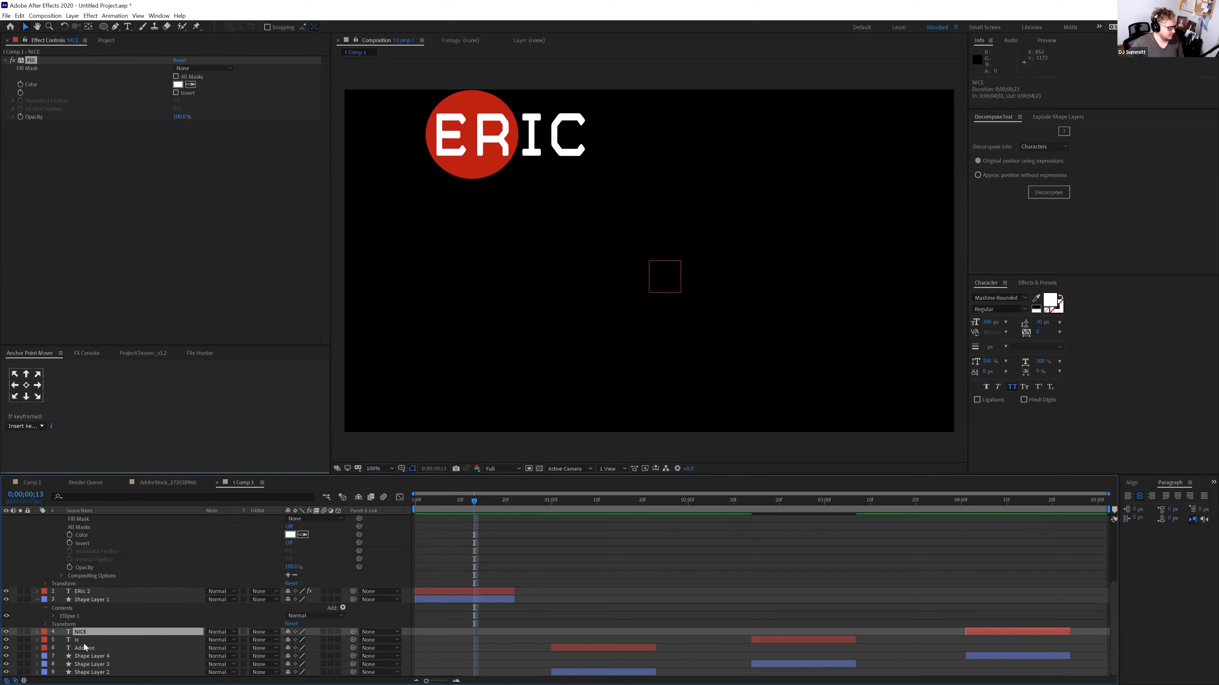
{"action": "left_click", "coordinate": [84, 642]}
{"action": "left_click", "coordinate": [84, 650]}
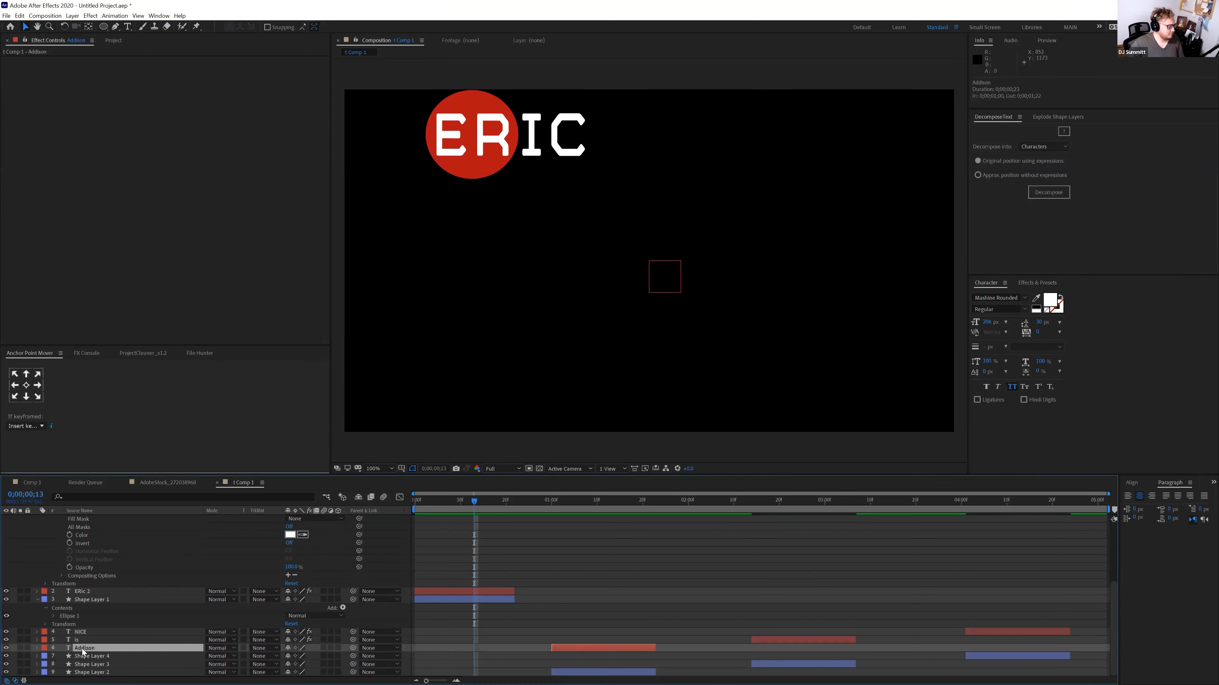
{"action": "left_click", "coordinate": [90, 600]}
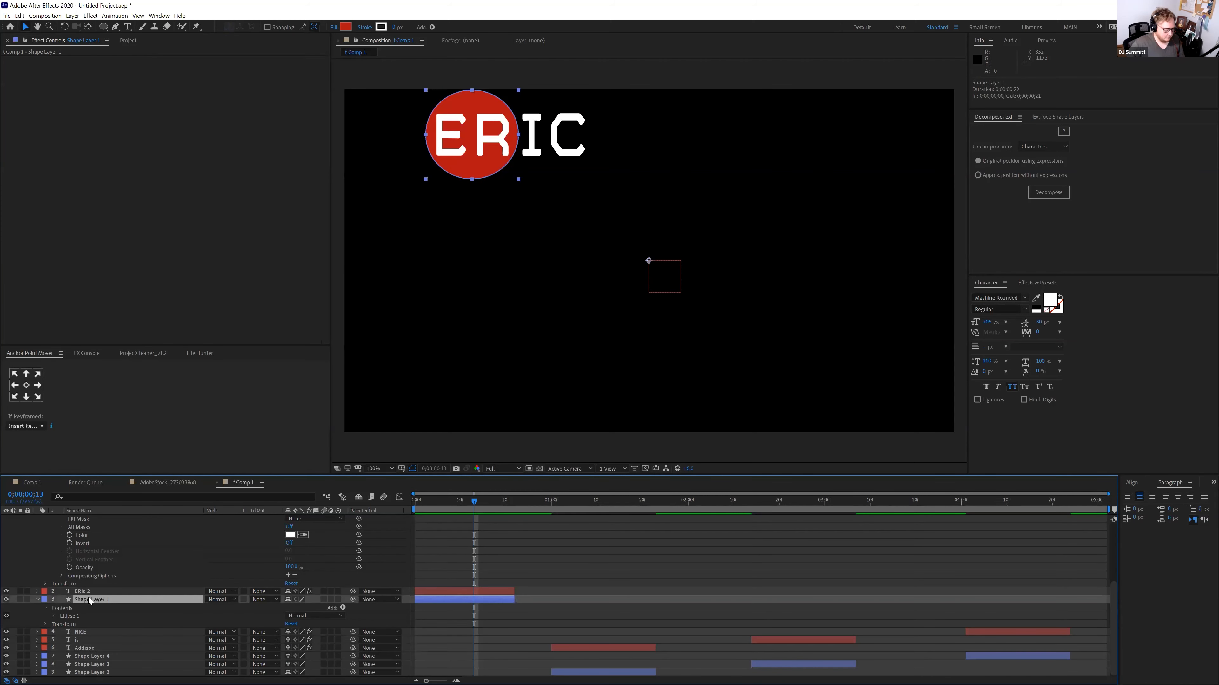
{"action": "key", "text": "ctrl+space"}
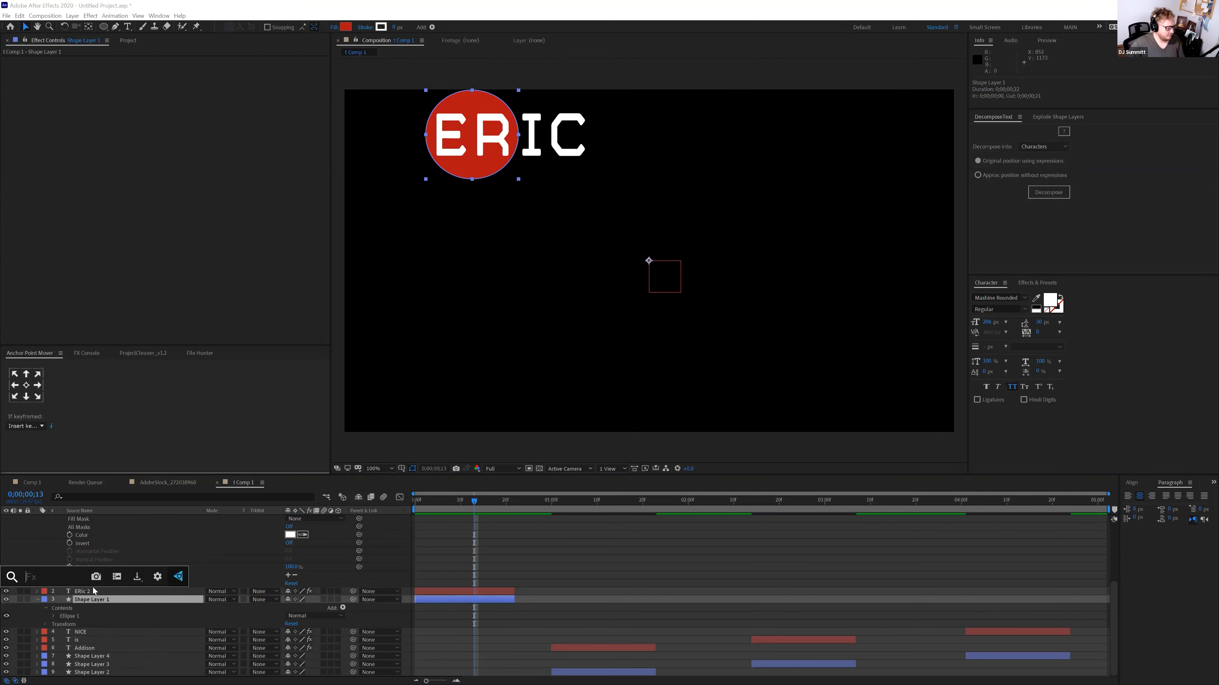
{"action": "type", "text": "fill"}
{"action": "key", "text": "Return"}
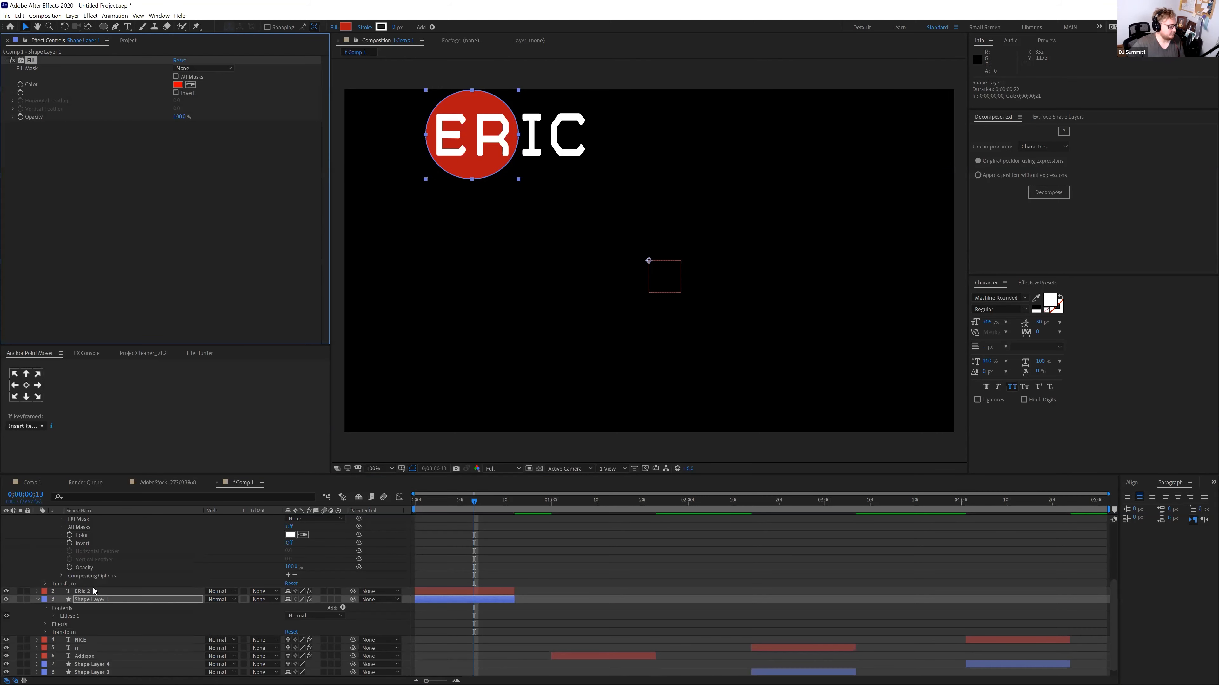
Pick-whip Shape Layer 1's Ellipse 1 Fill 1 colour to Null 1's CIRCLE colour
{"action": "left_click", "coordinate": [54, 617]}
{"action": "scroll", "coordinate": [68, 561], "scroll_direction": "up", "scroll_amount": 2}
{"action": "left_click", "coordinate": [54, 559]}
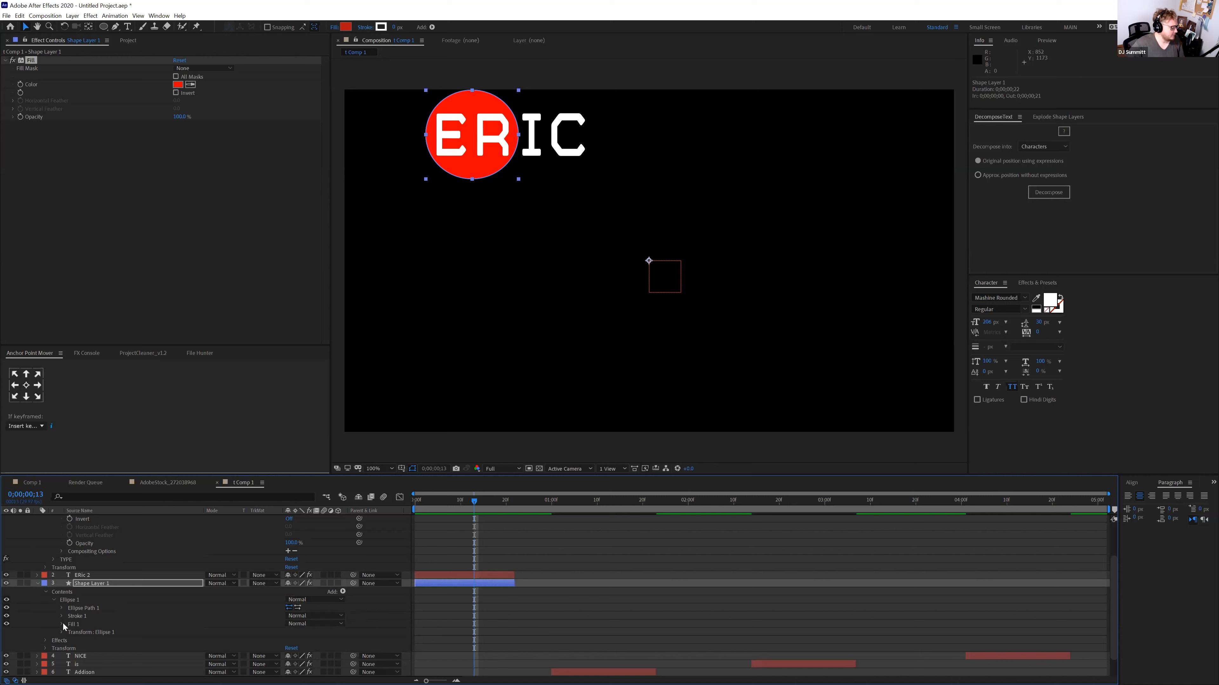
{"action": "left_click", "coordinate": [62, 624]}
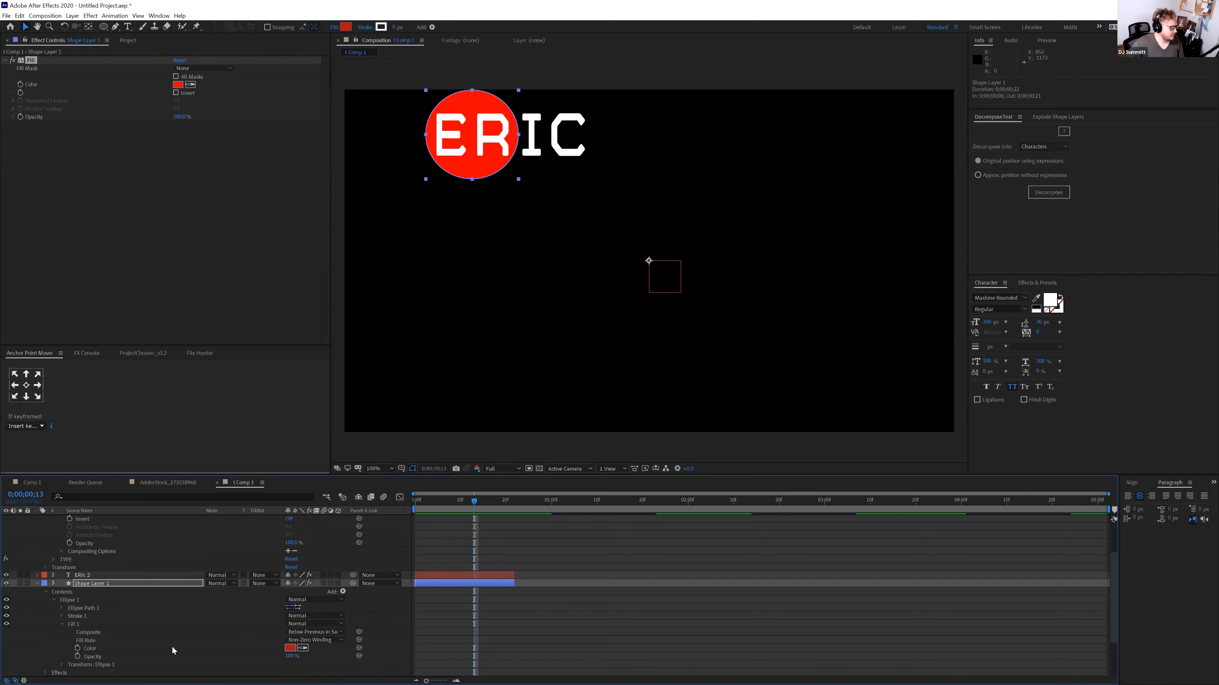
{"action": "left_click", "coordinate": [77, 648], "text": "alt"}
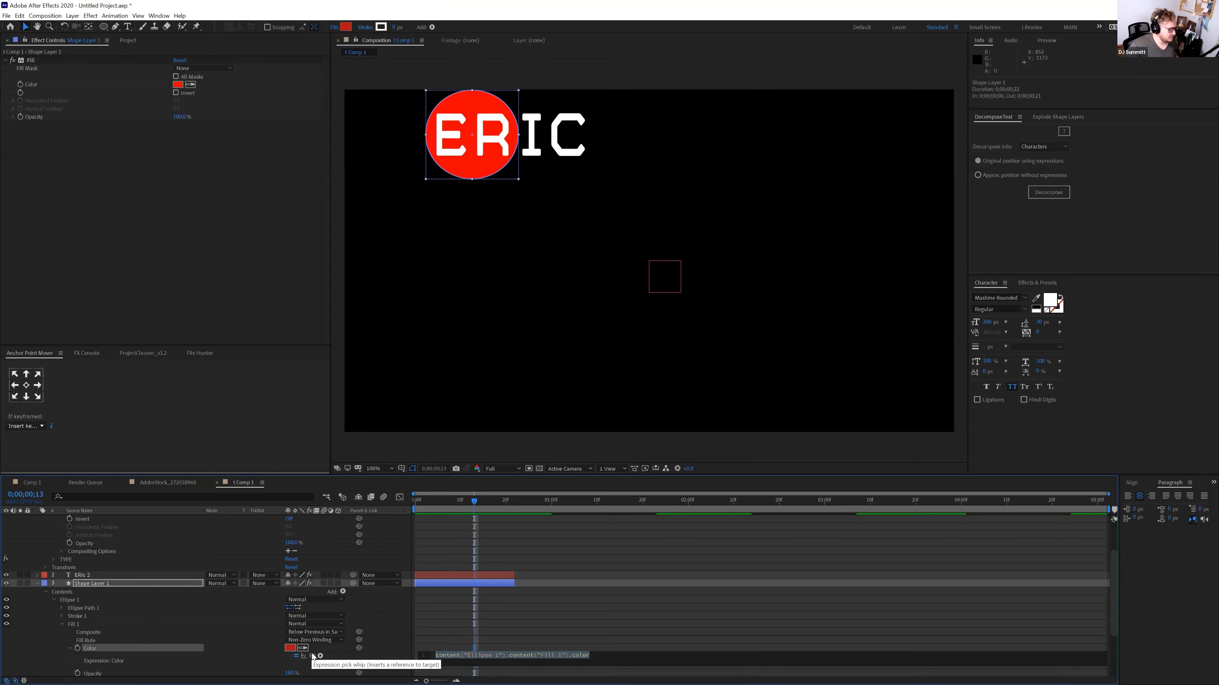
{"action": "left_click_drag", "start_coordinate": [312, 656], "coordinate": [222, 531]}
{"action": "left_click_drag", "start_coordinate": [221, 515], "coordinate": [121, 557]}
Commit the circle colour expression and select the Fill effect for copying
{"action": "scroll", "coordinate": [314, 523], "scroll_direction": "down", "scroll_amount": 1}
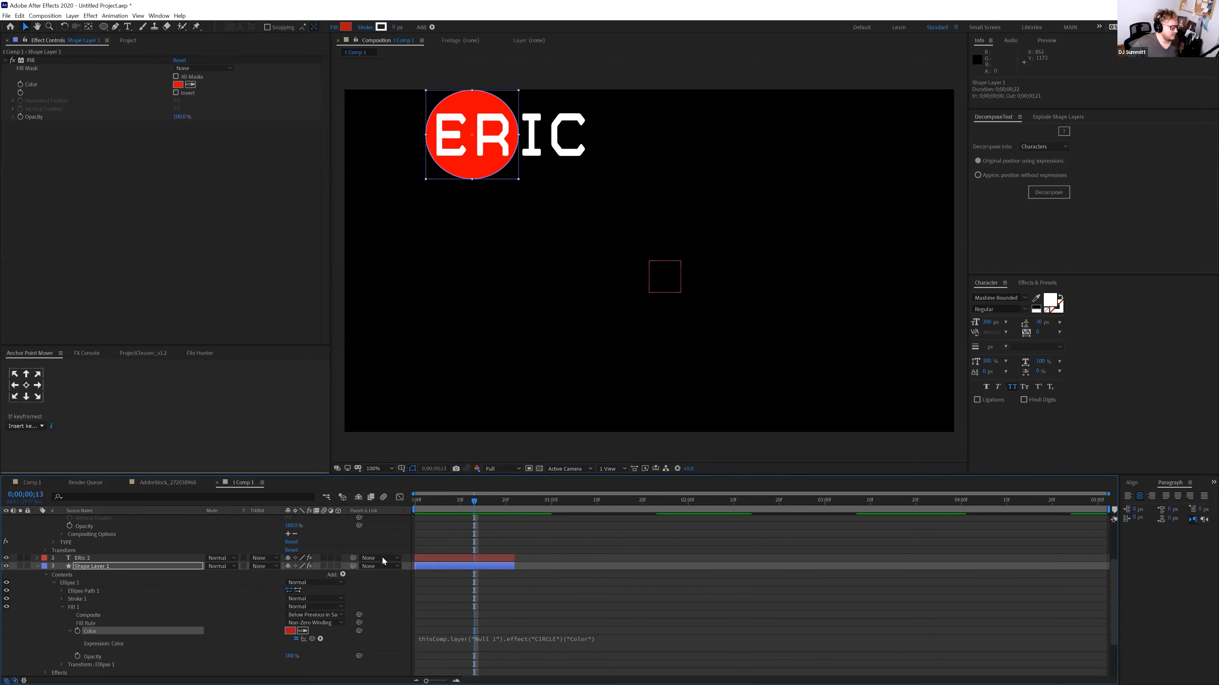
{"action": "scroll", "coordinate": [582, 625], "scroll_direction": "down", "scroll_amount": 1}
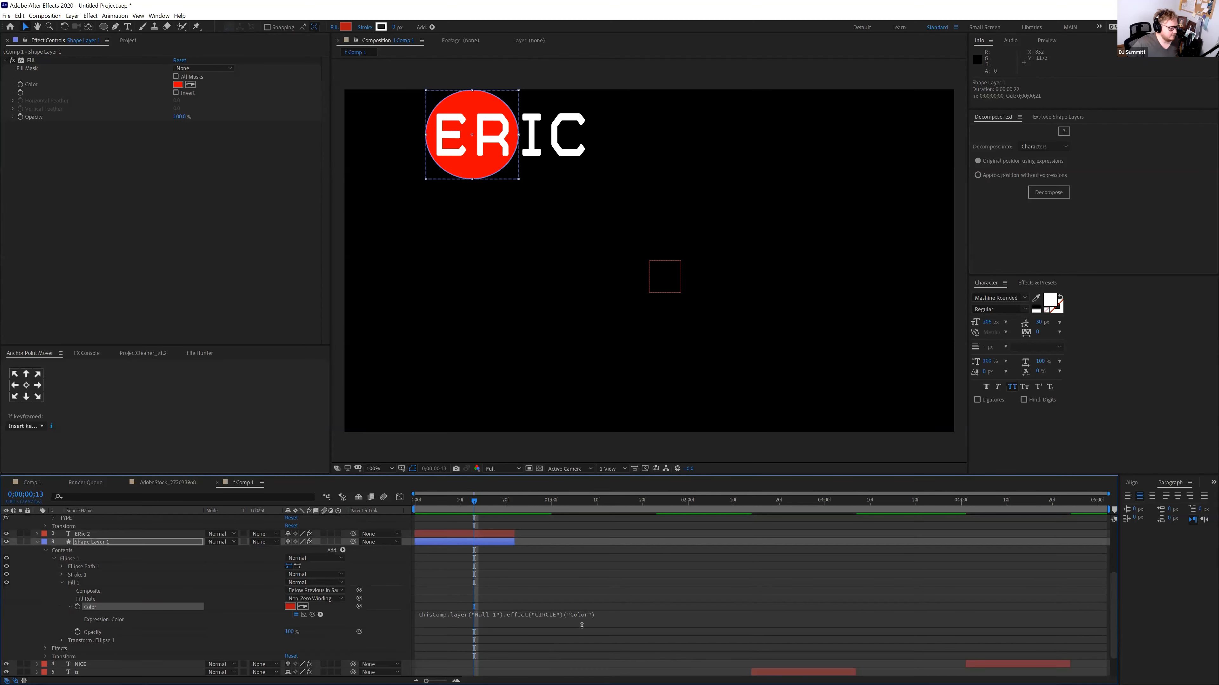
{"action": "left_click", "coordinate": [601, 618]}
{"action": "key", "text": "Caps_Lock"}
{"action": "key", "text": "Caps_Lock"}
{"action": "left_click", "coordinate": [576, 584]}
{"action": "left_click", "coordinate": [31, 61]}
{"action": "scroll", "coordinate": [110, 626], "scroll_direction": "down", "scroll_amount": 1}
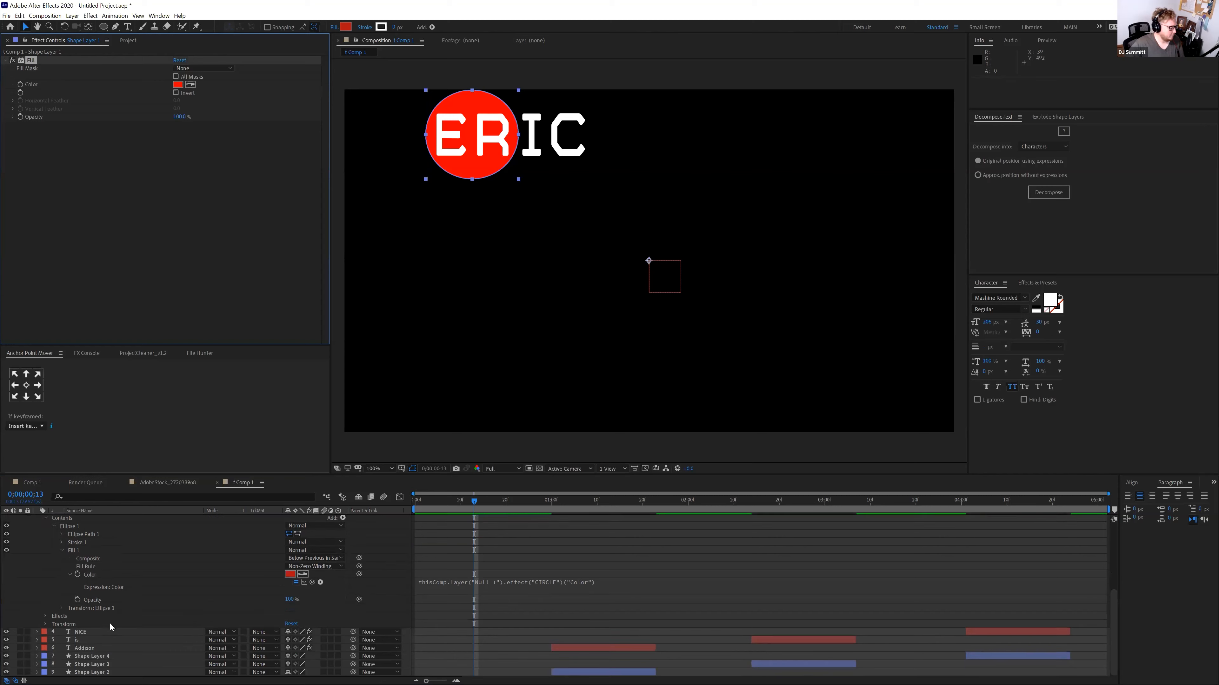
Paste the Fill effect onto Shape Layers 4, 3 and 2
{"action": "left_click", "coordinate": [101, 657]}
{"action": "key", "text": "ctrl+v"}
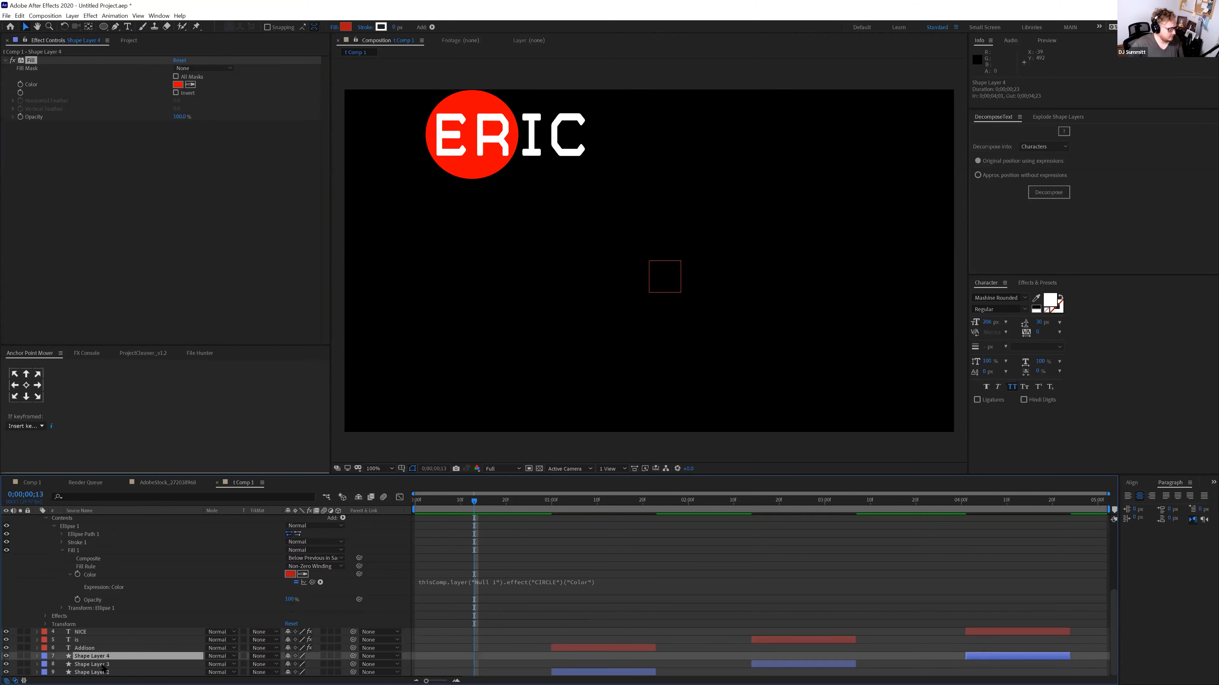
{"action": "left_click", "coordinate": [102, 665]}
{"action": "key", "text": "ctrl+v"}
{"action": "left_click", "coordinate": [103, 672]}
{"action": "key", "text": "ctrl+v"}
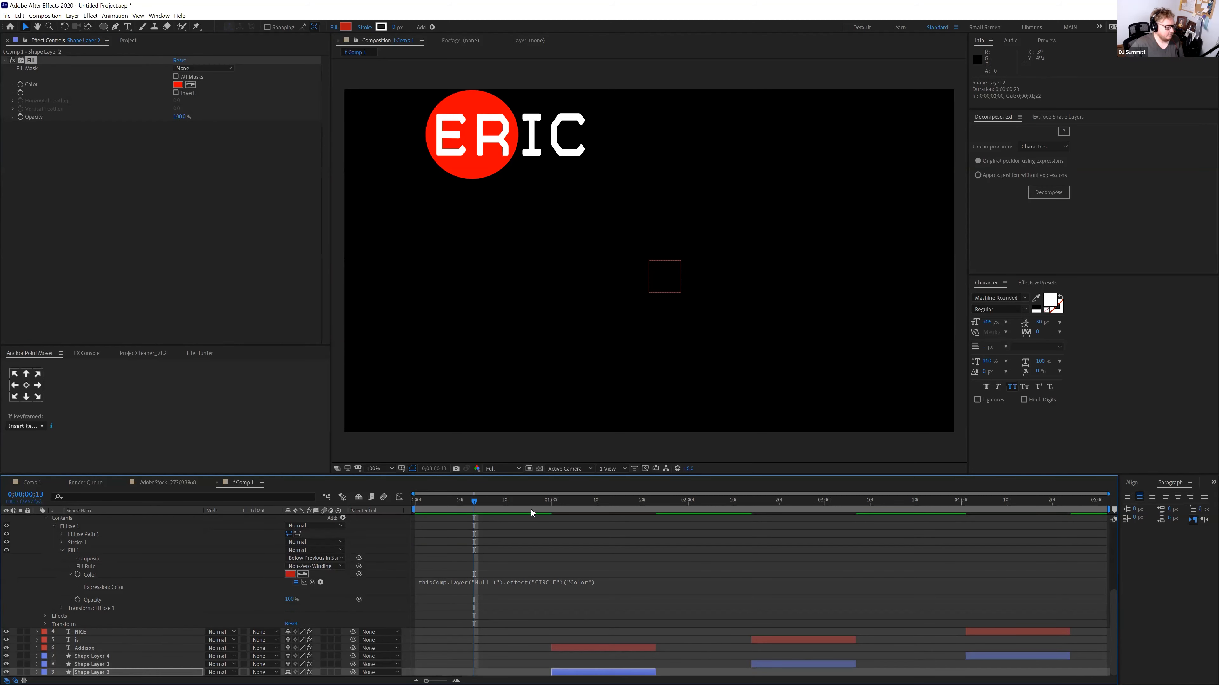
Change Null 1's CIRCLE colour to blue at the ADDISON frame
{"action": "left_click", "coordinate": [574, 506]}
{"action": "scroll", "coordinate": [552, 533], "scroll_direction": "up", "scroll_amount": 4}
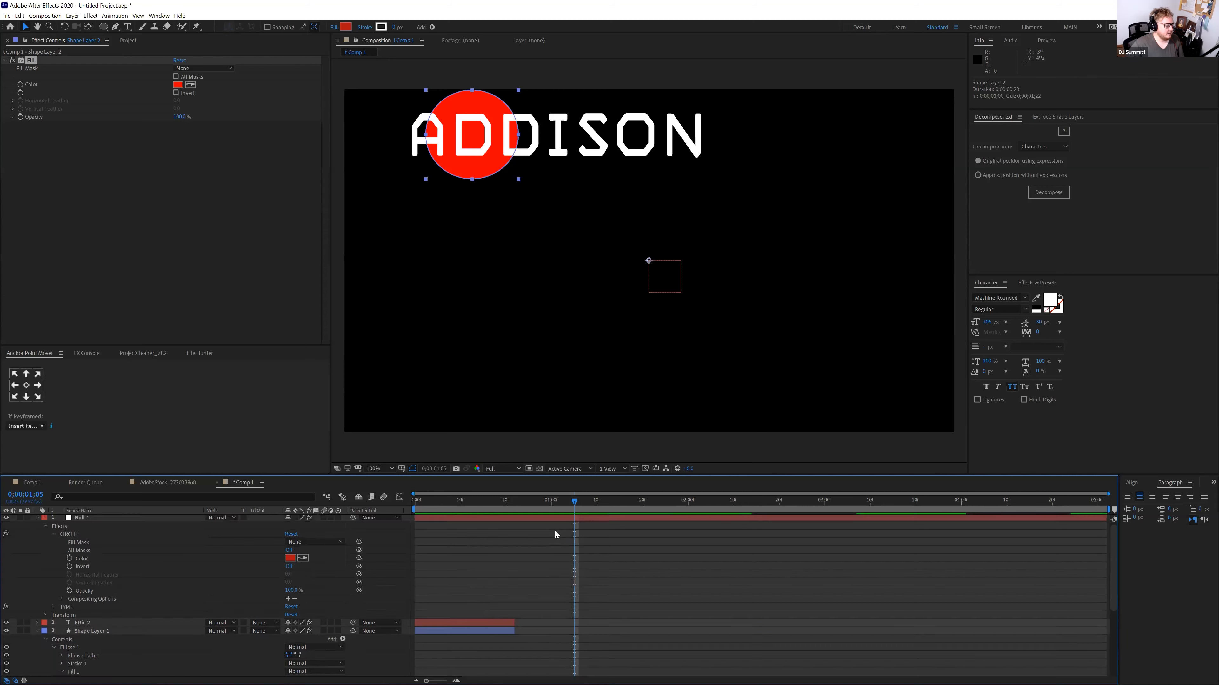
{"action": "left_click", "coordinate": [81, 518]}
{"action": "left_click", "coordinate": [179, 85]}
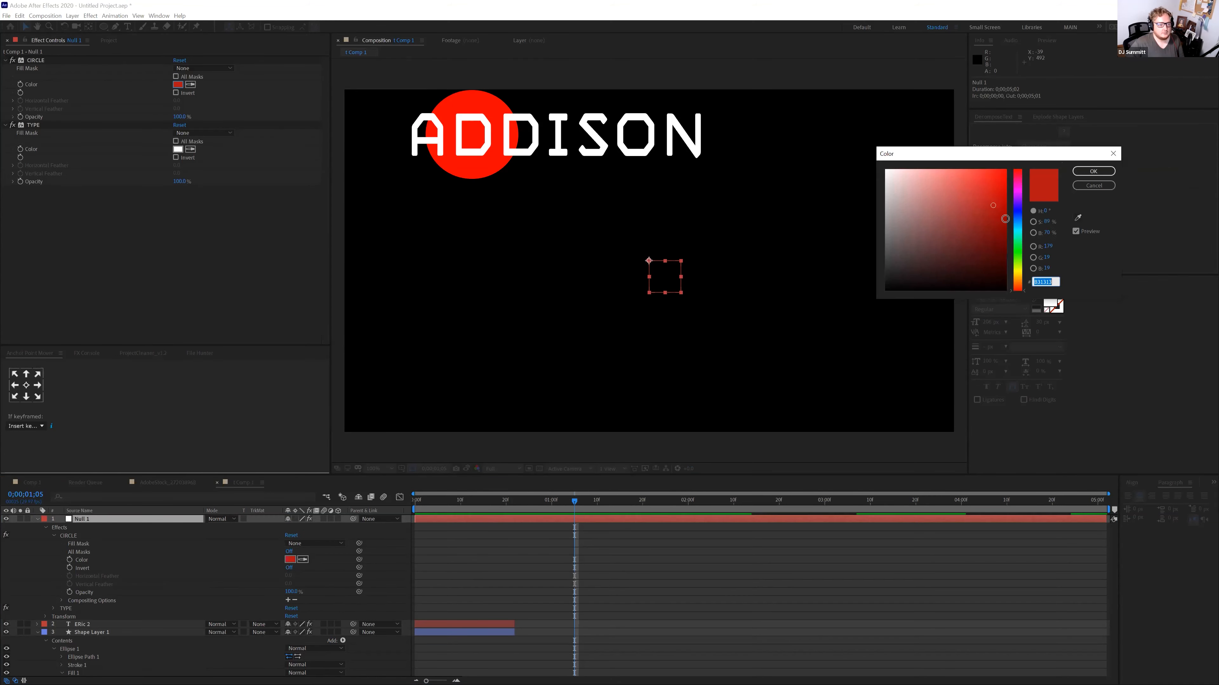
{"action": "left_click", "coordinate": [1017, 212]}
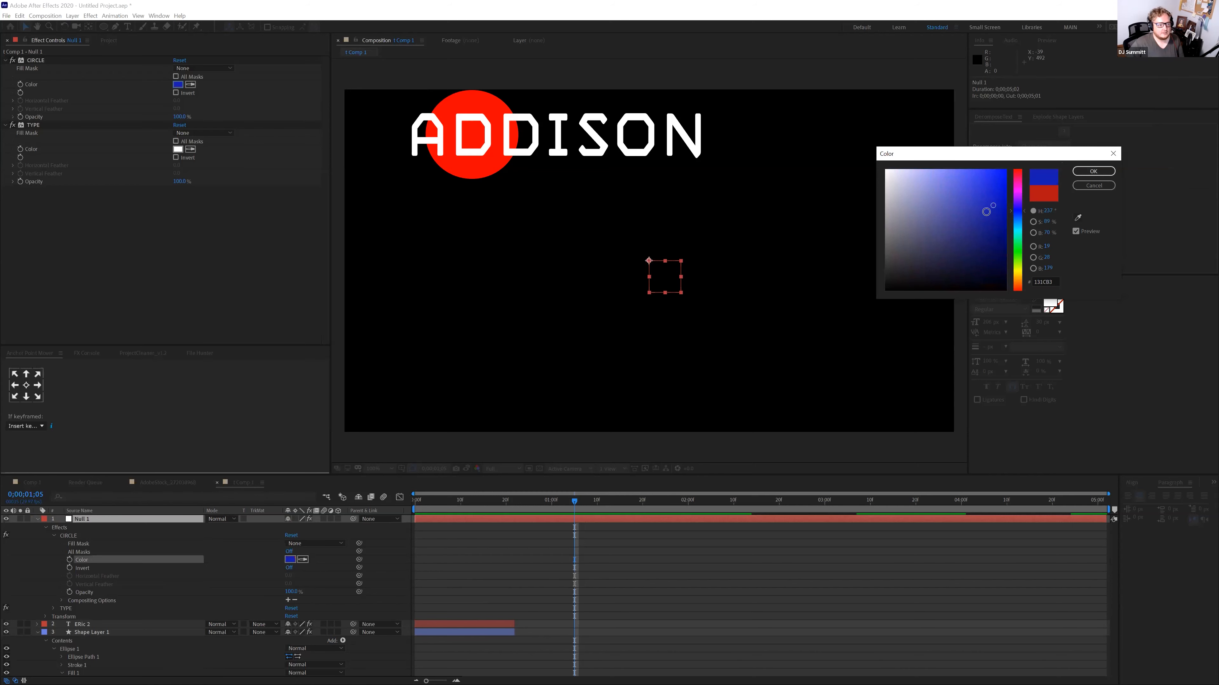
{"action": "left_click", "coordinate": [1093, 171]}
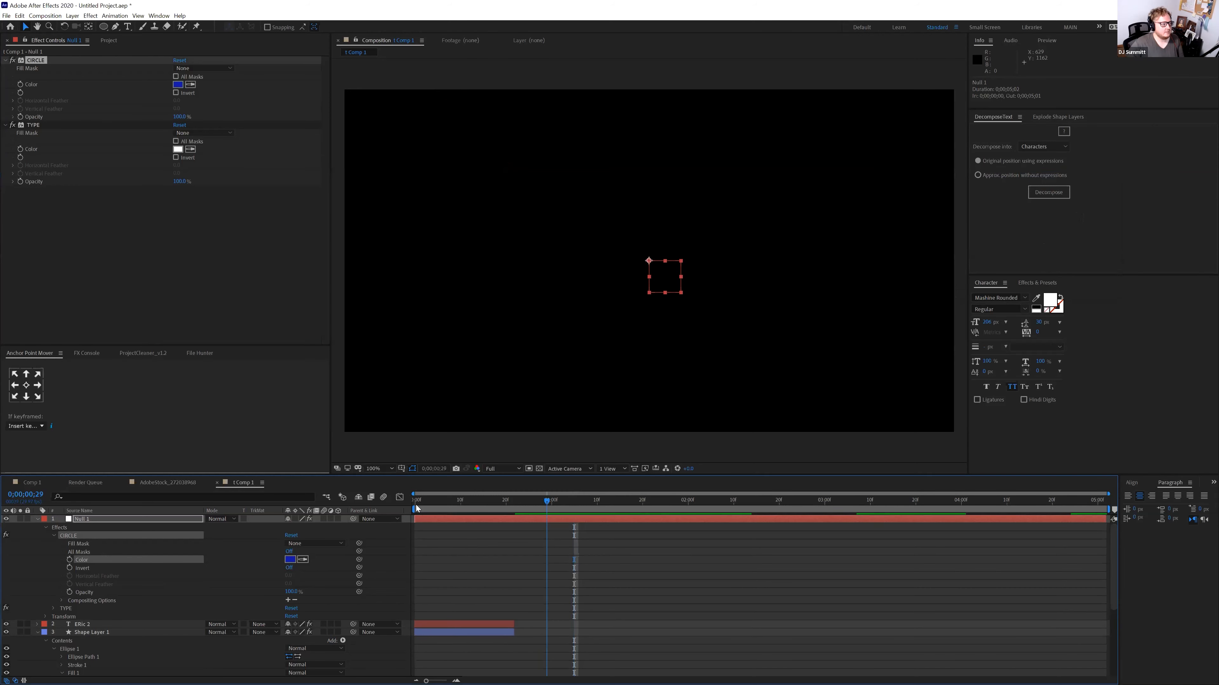
Inspect Shape Layer 1's circle Fill 1 group at an earlier frame
{"action": "left_click", "coordinate": [516, 509]}
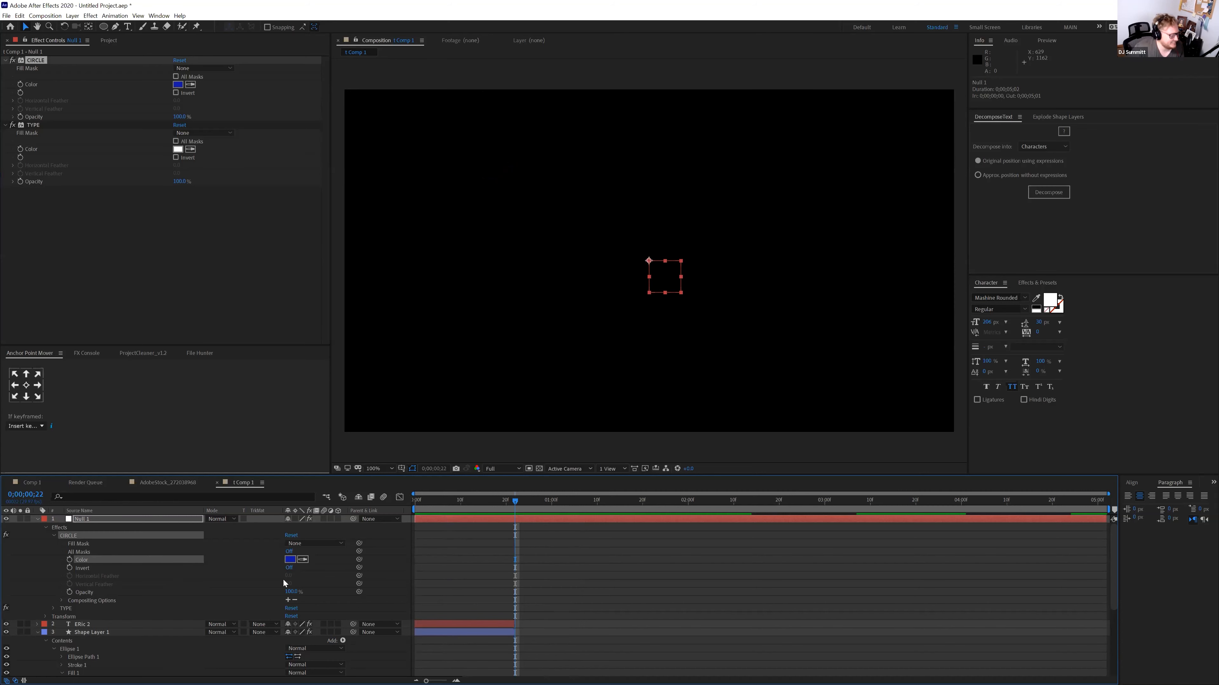
{"action": "scroll", "coordinate": [283, 579], "scroll_direction": "down", "scroll_amount": 5}
{"action": "scroll", "coordinate": [261, 579], "scroll_direction": "up", "scroll_amount": 2}
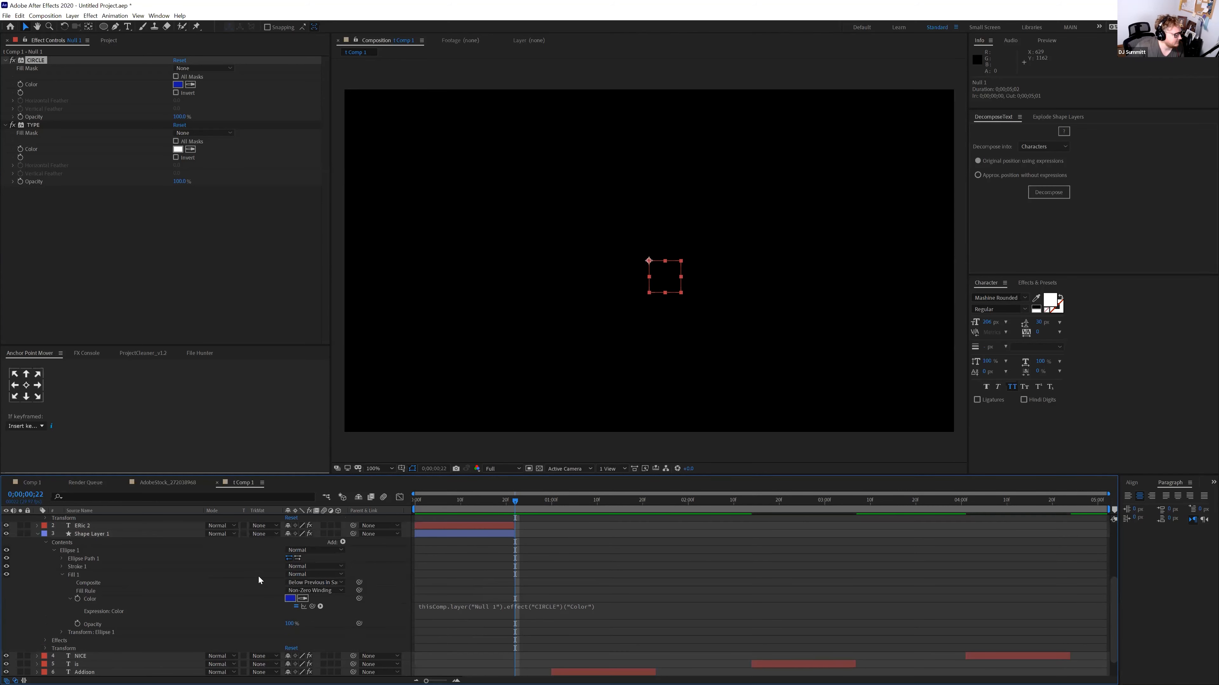
{"action": "left_click", "coordinate": [91, 534]}
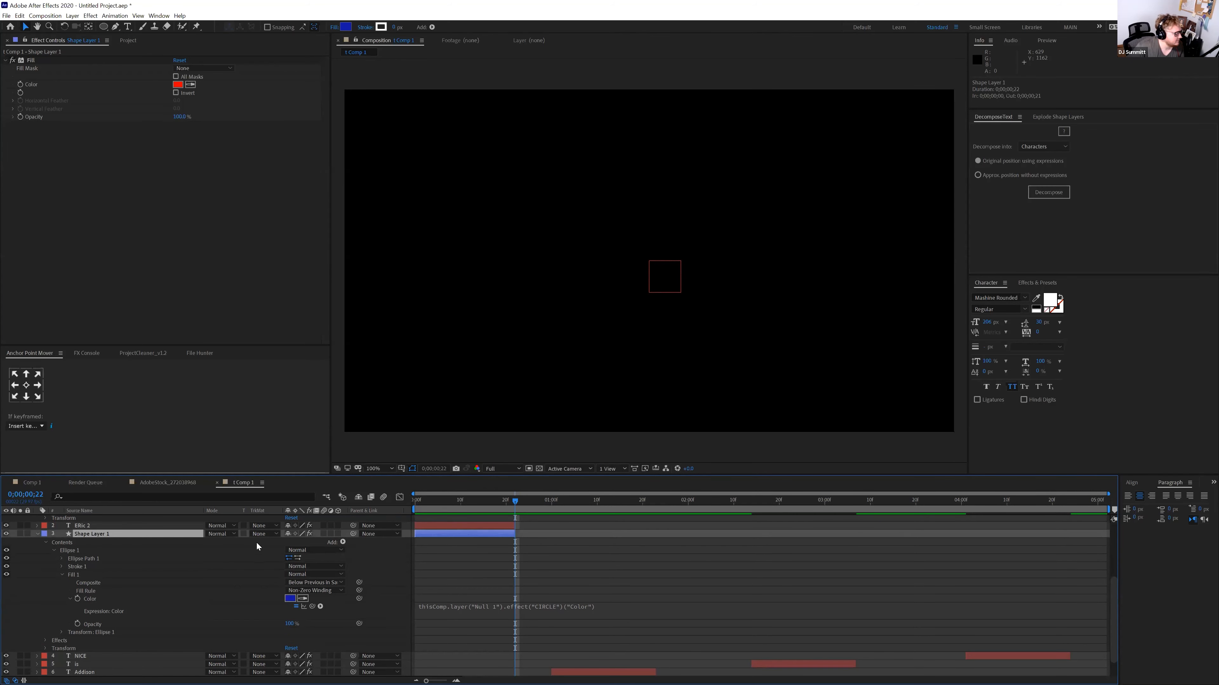
{"action": "left_click", "coordinate": [76, 576]}
Collapse Fill 1 and Ellipse 1, then expand Shape Layer 1's Fill effect at the ERIC frame
{"action": "left_click", "coordinate": [76, 568]}
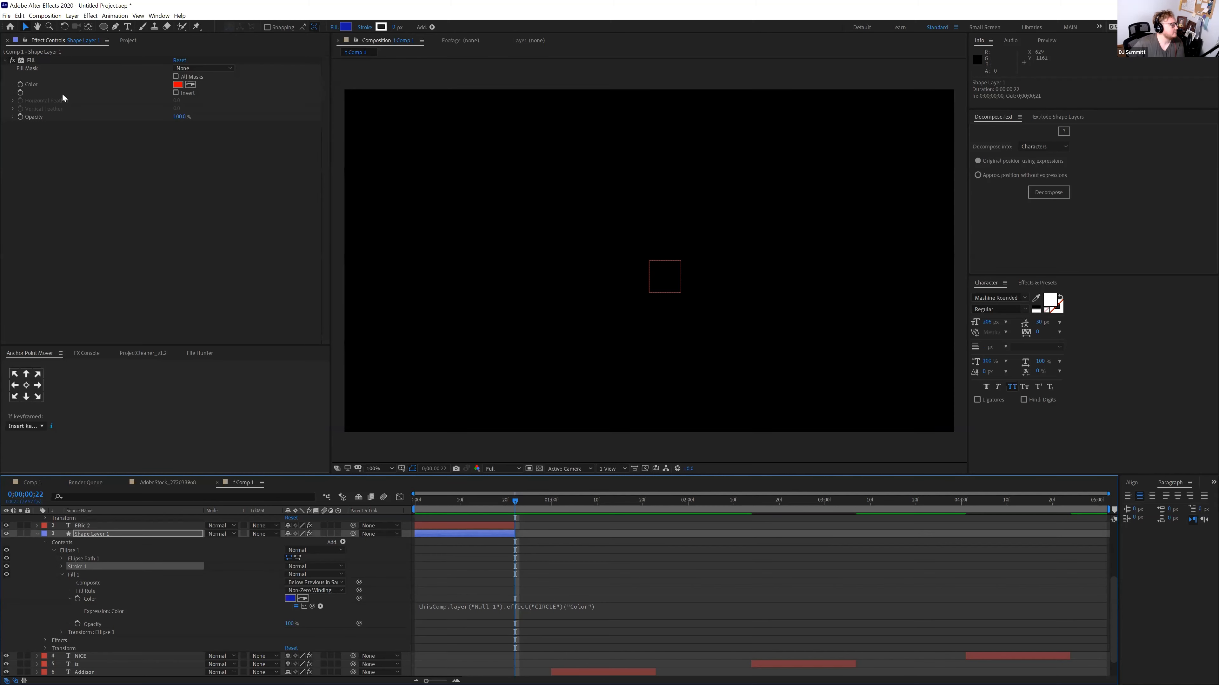
{"action": "left_click", "coordinate": [85, 536]}
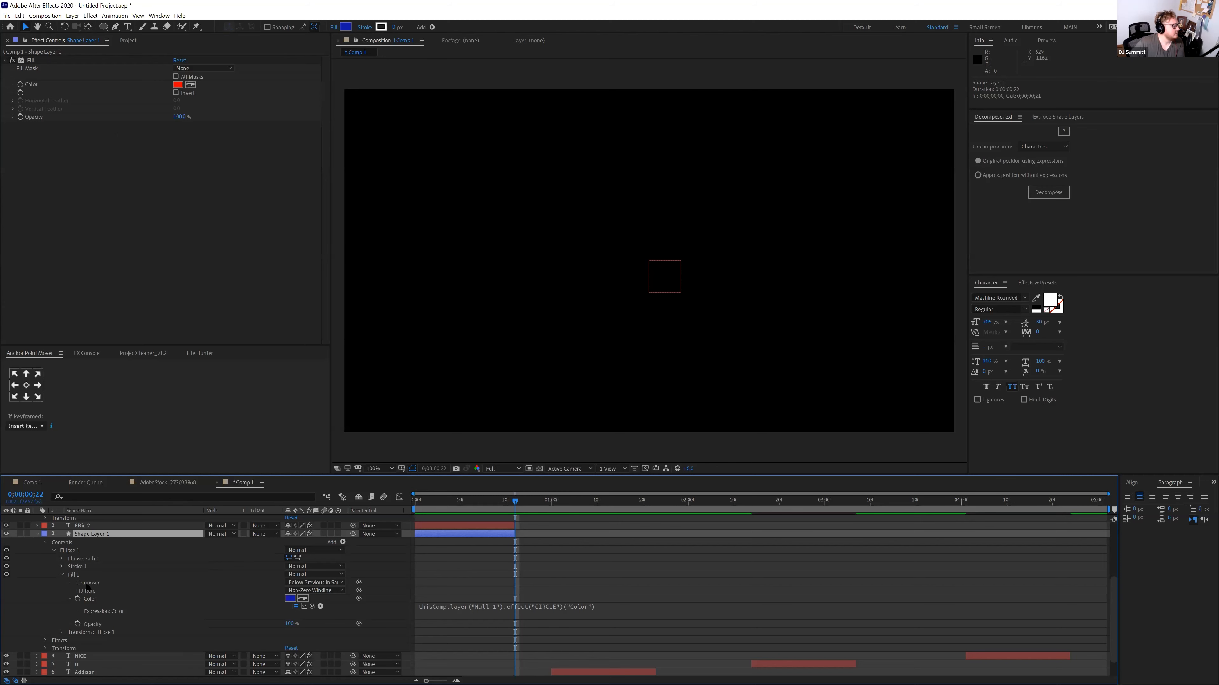
{"action": "left_click", "coordinate": [62, 575]}
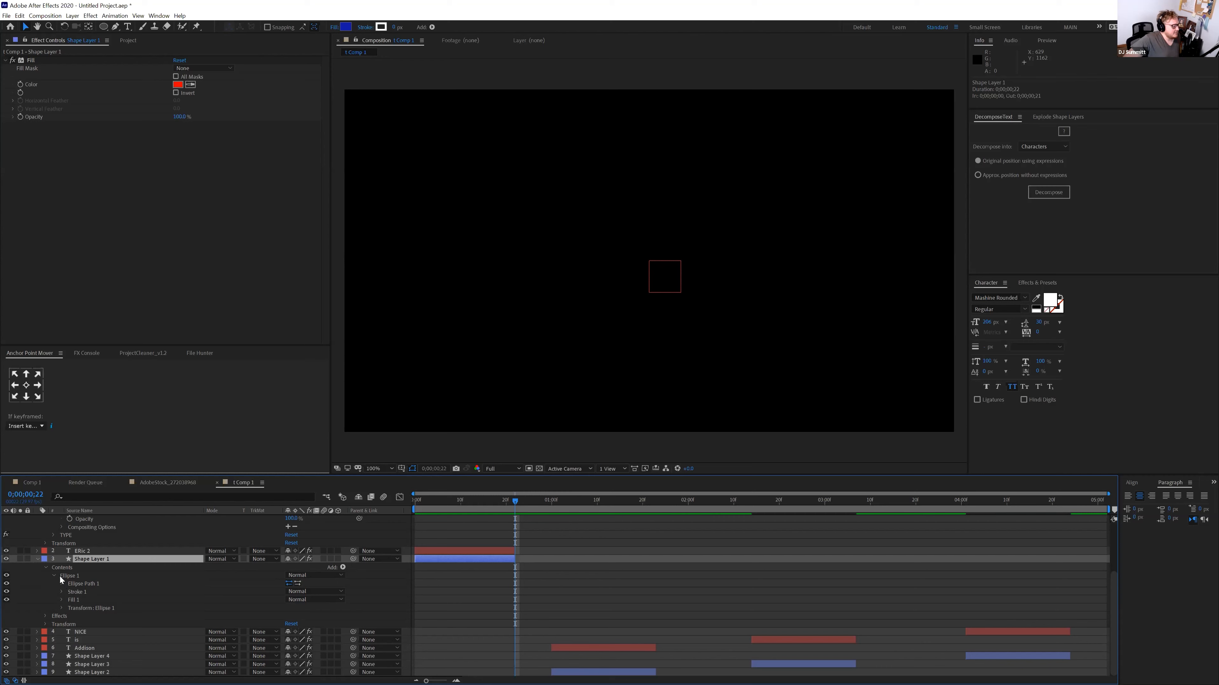
{"action": "left_click", "coordinate": [4, 61]}
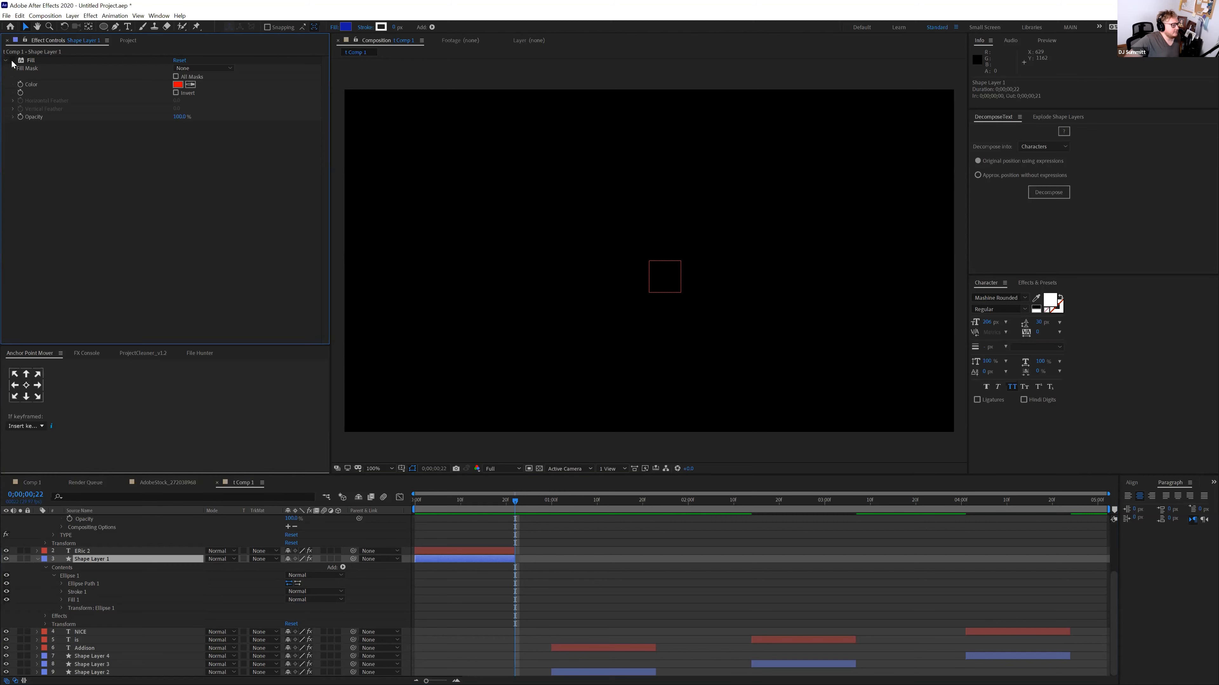
{"action": "left_click", "coordinate": [481, 497]}
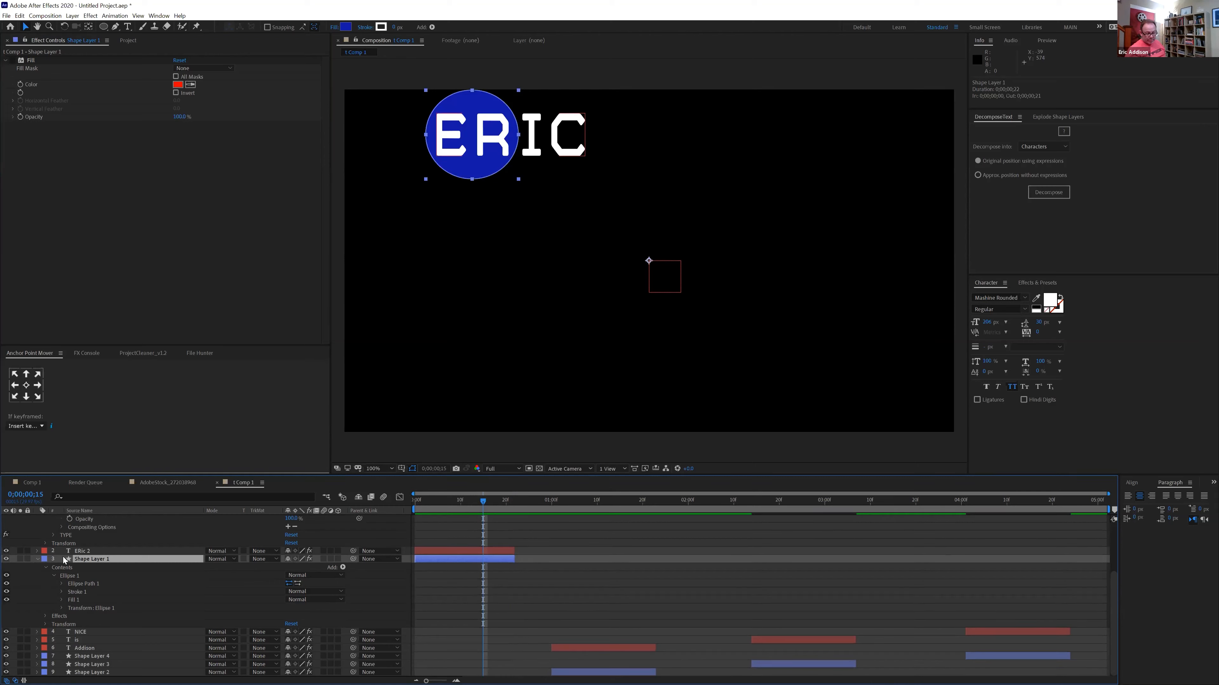
{"action": "left_click", "coordinate": [61, 607]}
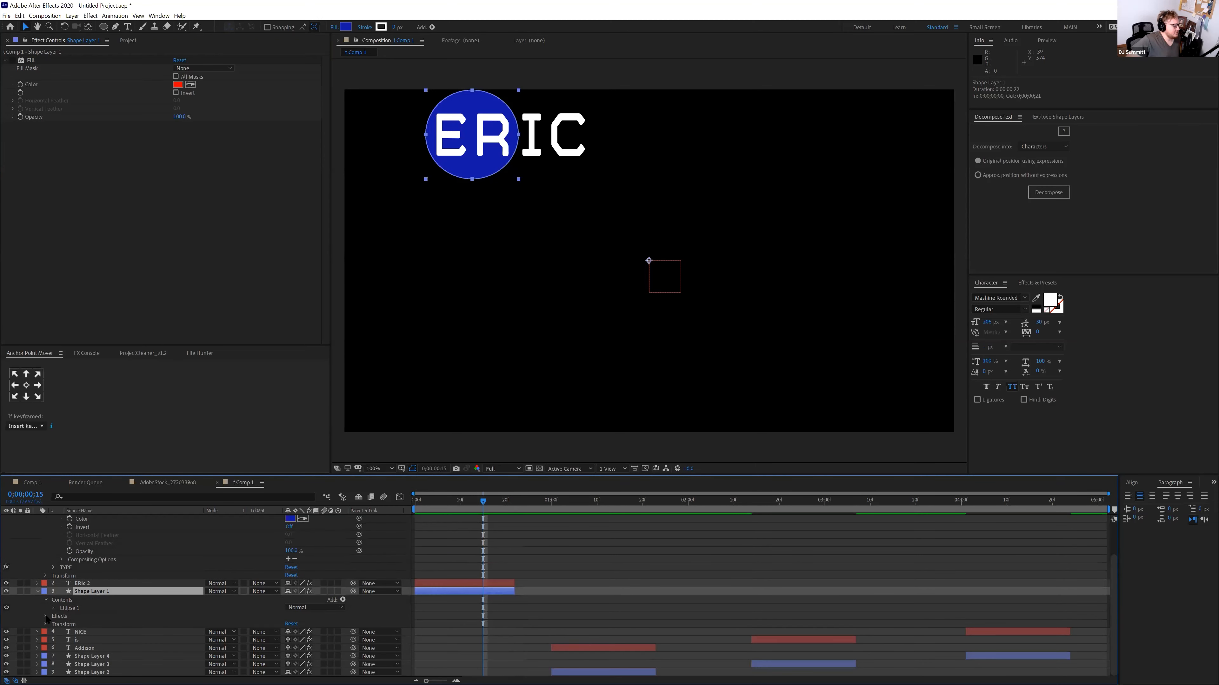
{"action": "left_click", "coordinate": [46, 617]}
{"action": "left_click", "coordinate": [53, 625]}
{"action": "scroll", "coordinate": [120, 632], "scroll_direction": "down", "scroll_amount": 1}
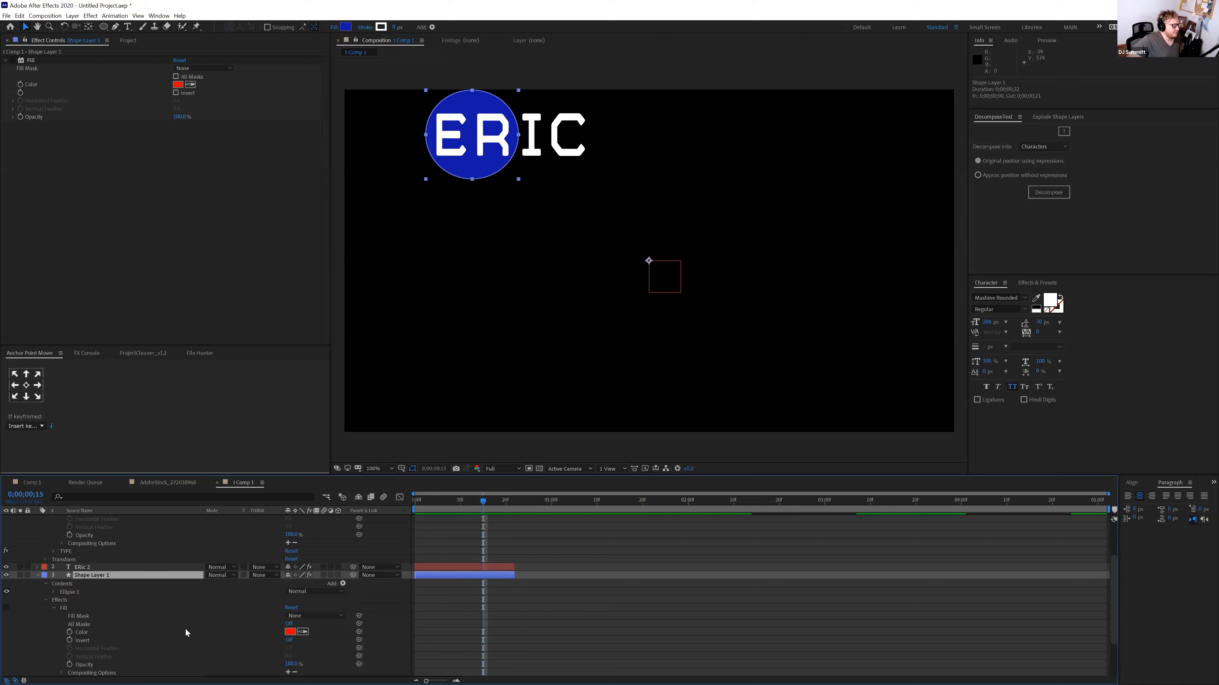
Link Shape Layer 1's Fill Color to Null 1's CIRCLE colour, keeping it blue
{"action": "left_click", "coordinate": [71, 632], "text": "alt"}
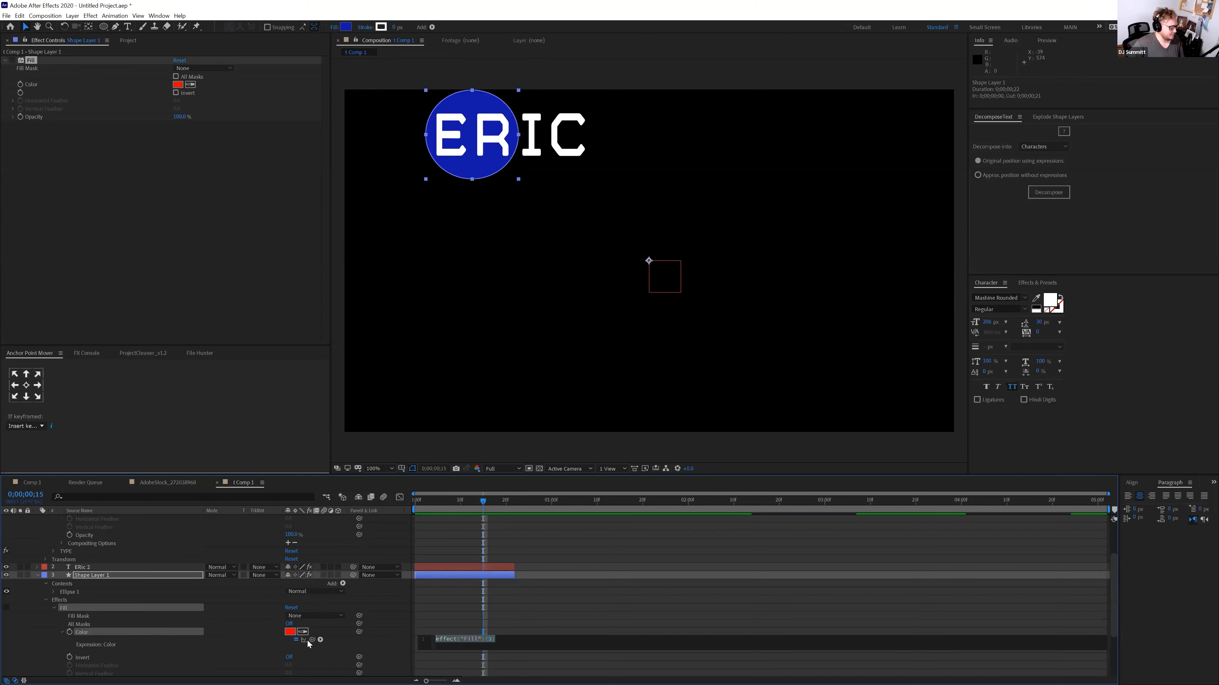
{"action": "left_click_drag", "start_coordinate": [312, 640], "coordinate": [136, 559]}
{"action": "left_click", "coordinate": [441, 558]}
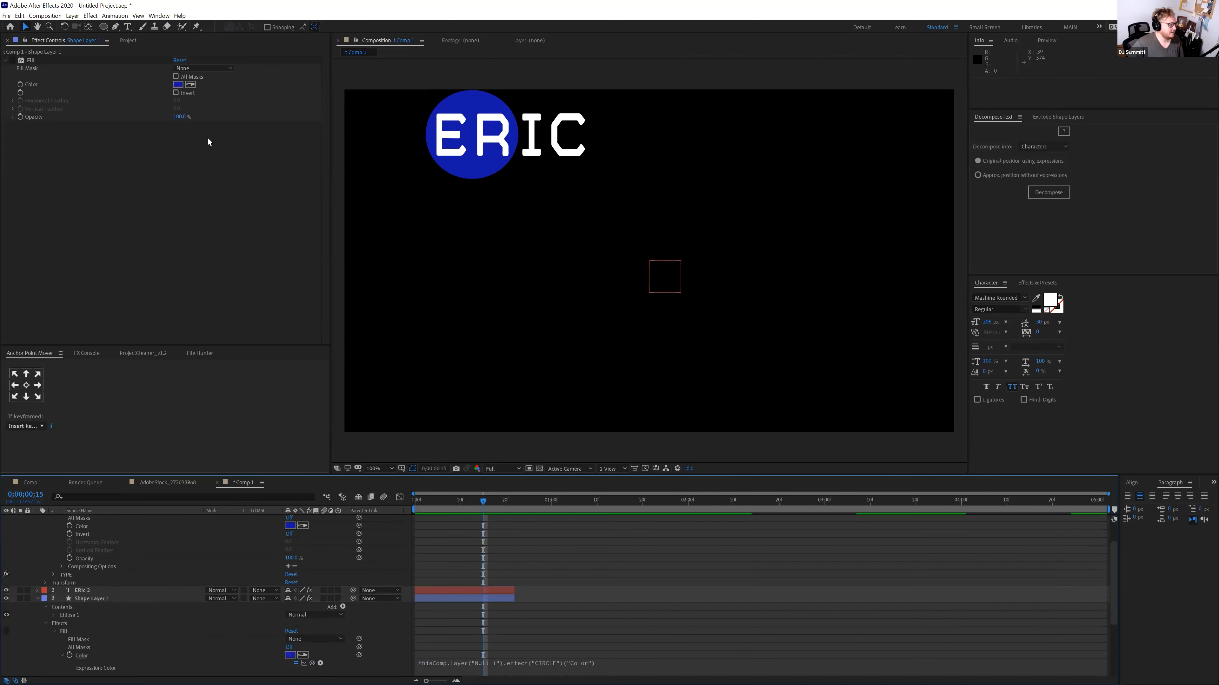
{"action": "left_click", "coordinate": [178, 86]}
{"action": "left_click", "coordinate": [994, 194]}
{"action": "left_click", "coordinate": [1094, 171]}
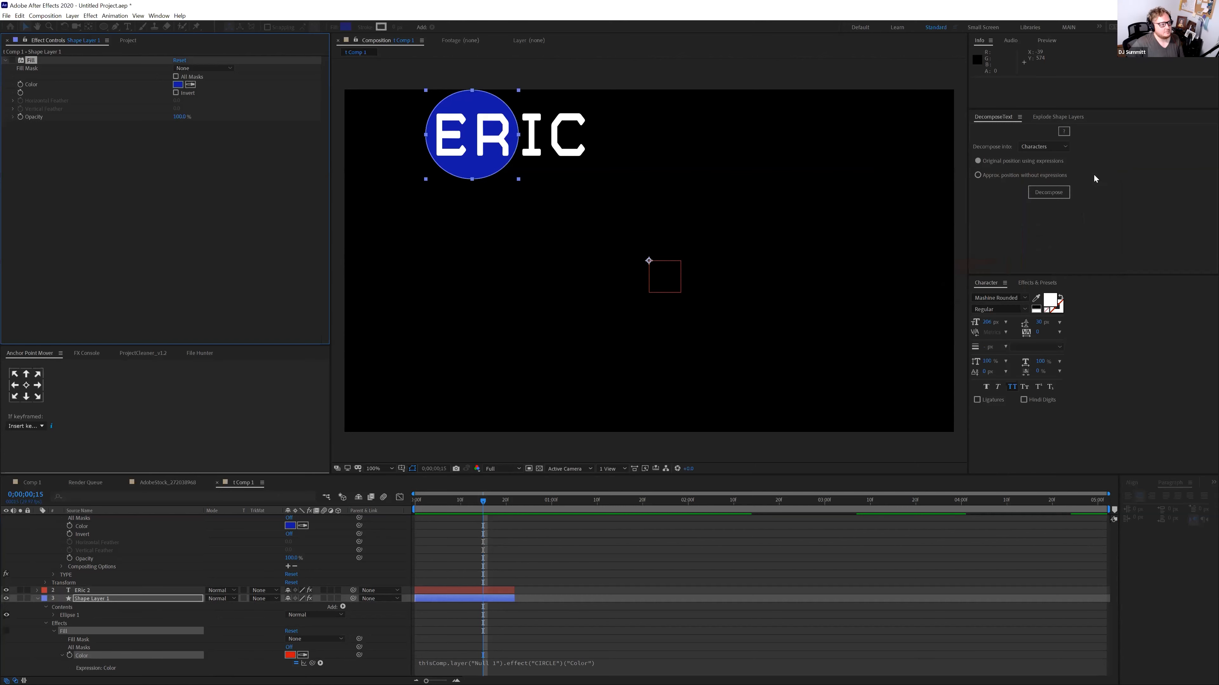
Scrub the timeline and turn on Shape Layer 1's Fill effect
{"action": "left_click_drag", "start_coordinate": [491, 501], "coordinate": [463, 512]}
{"action": "scroll", "coordinate": [285, 620], "scroll_direction": "down", "scroll_amount": 1}
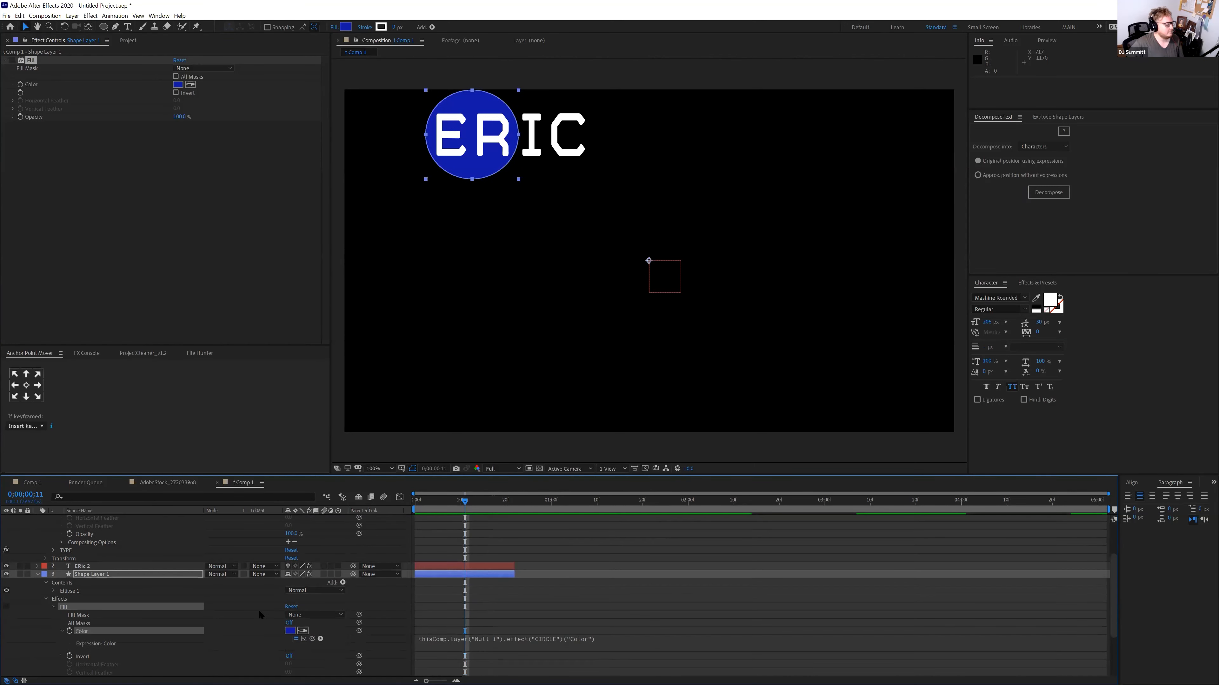
{"action": "left_click", "coordinate": [12, 61]}
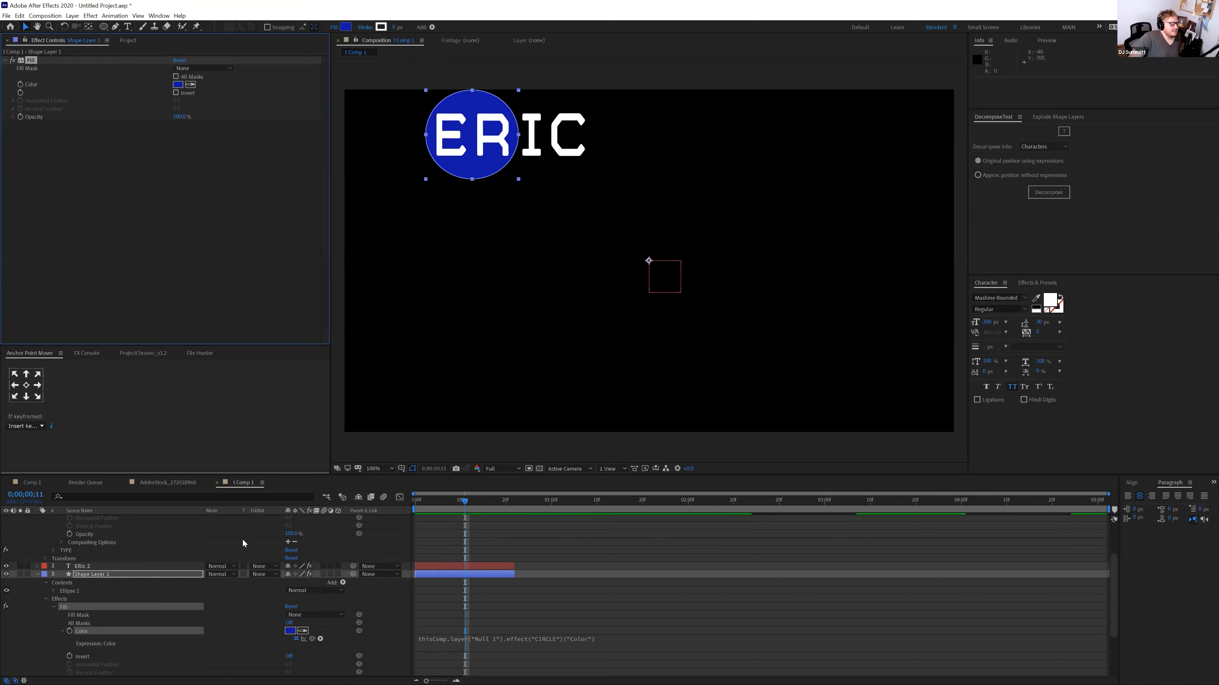
{"action": "scroll", "coordinate": [186, 577], "scroll_direction": "up", "scroll_amount": 1}
{"action": "scroll", "coordinate": [186, 577], "scroll_direction": "up", "scroll_amount": 1}
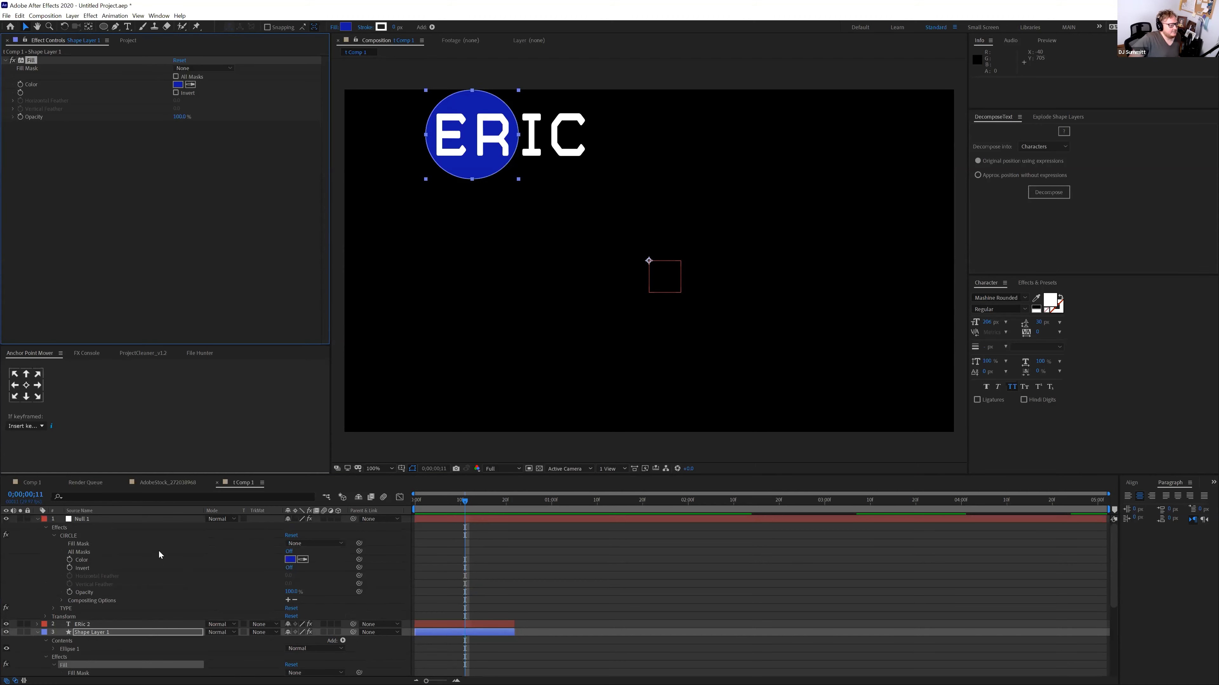
Set Null 1's CIRCLE colour to green
{"action": "left_click", "coordinate": [86, 519]}
{"action": "left_click", "coordinate": [177, 84]}
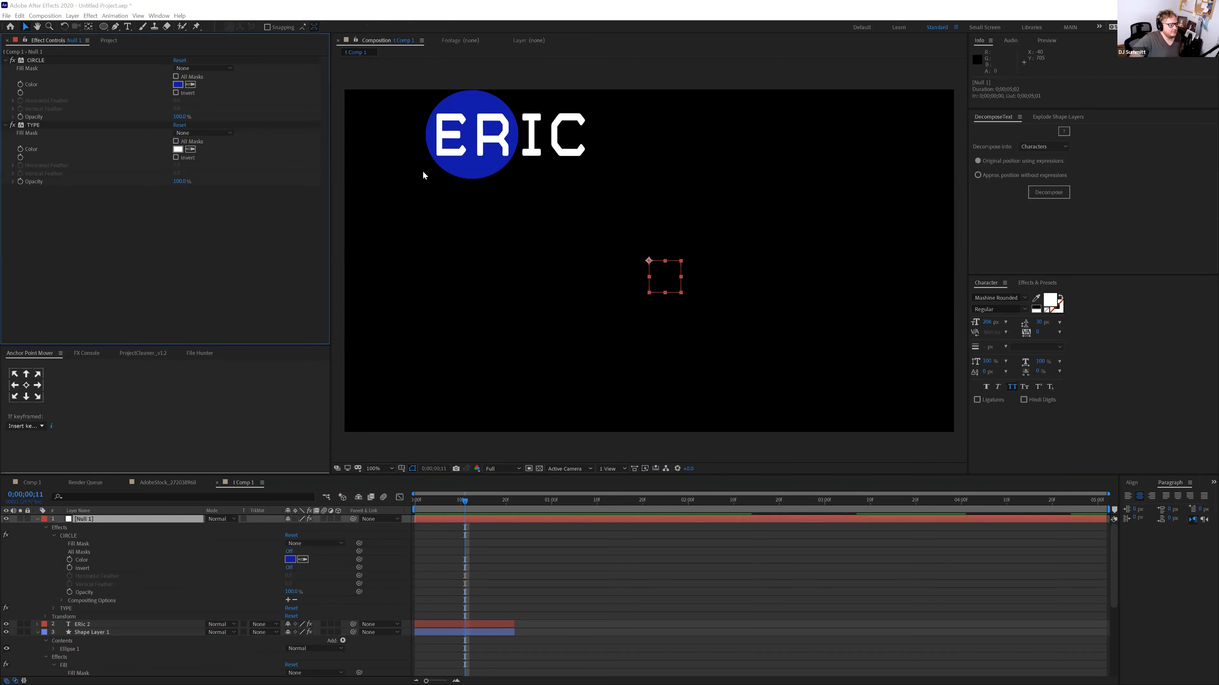
{"action": "left_click", "coordinate": [1017, 257]}
{"action": "left_click", "coordinate": [1093, 170]}
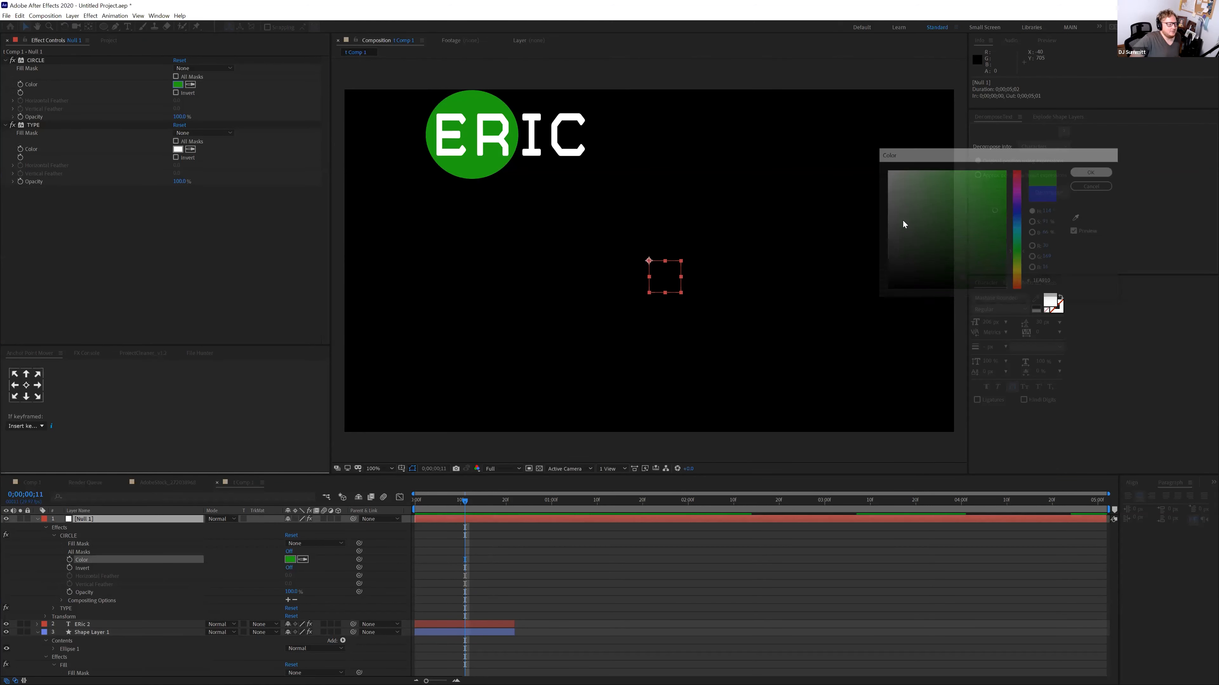
Preview the animation and check the green circles on Shape Layers 2 and 4
{"action": "left_click", "coordinate": [450, 521]}
{"action": "key", "text": "space"}
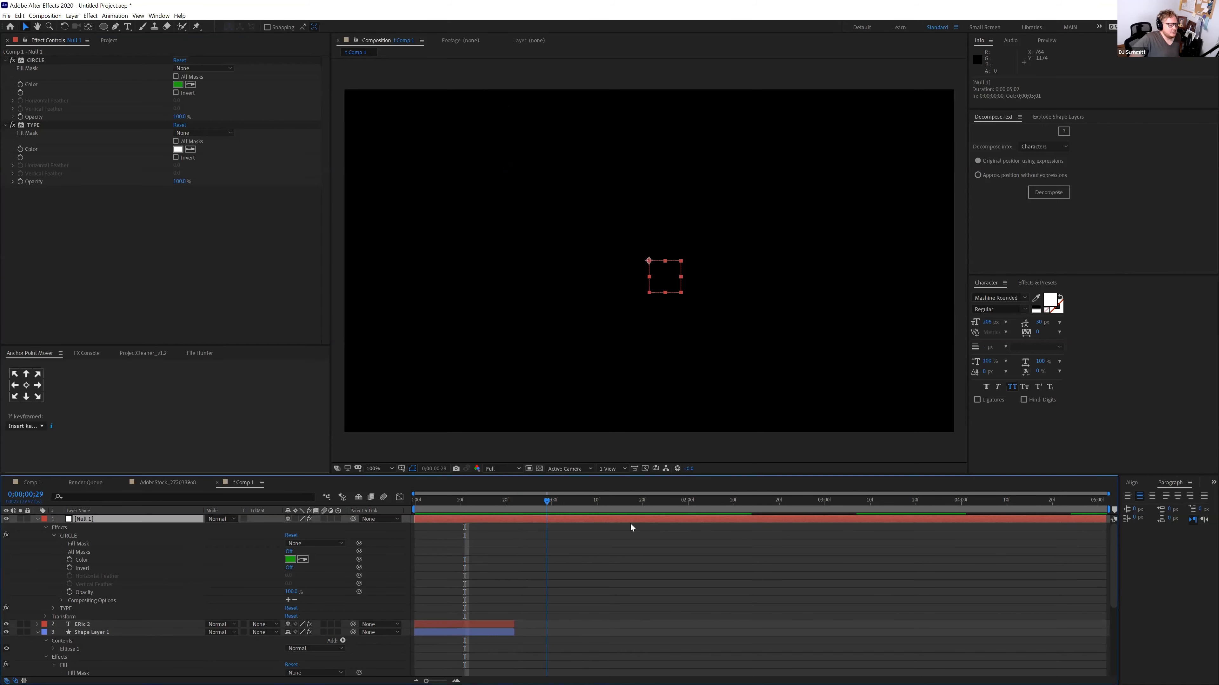
{"action": "left_click_drag", "start_coordinate": [611, 537], "coordinate": [610, 538]}
{"action": "left_click", "coordinate": [460, 632]}
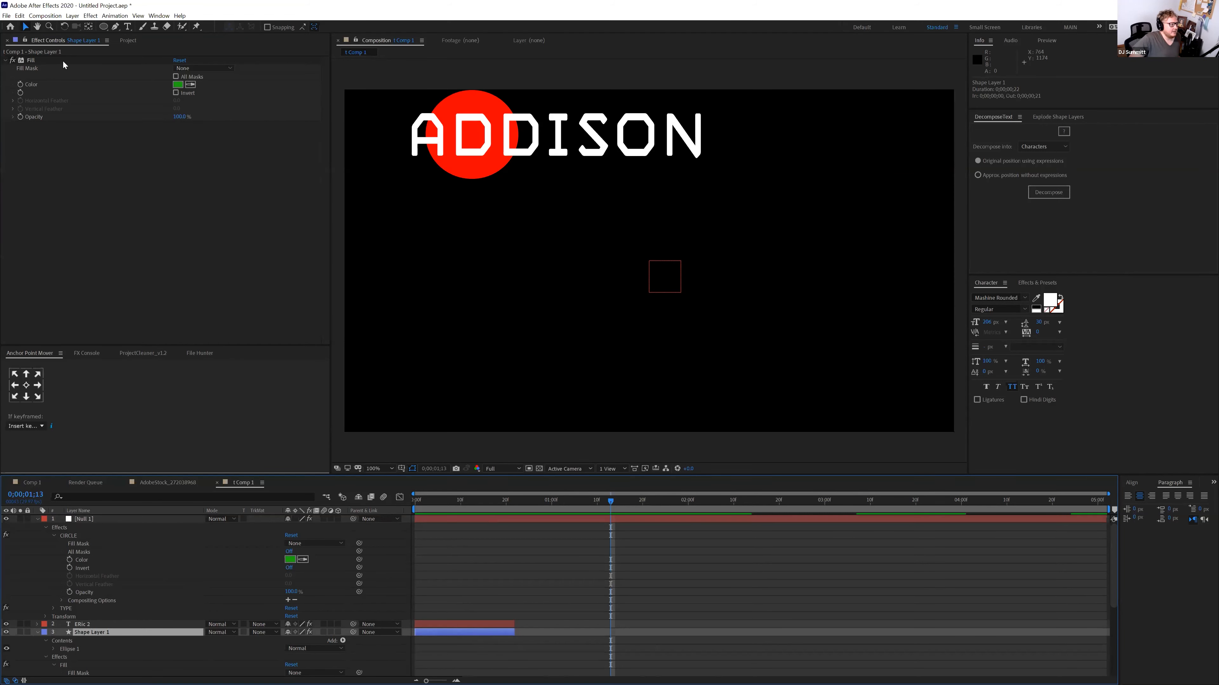
{"action": "left_click", "coordinate": [31, 61]}
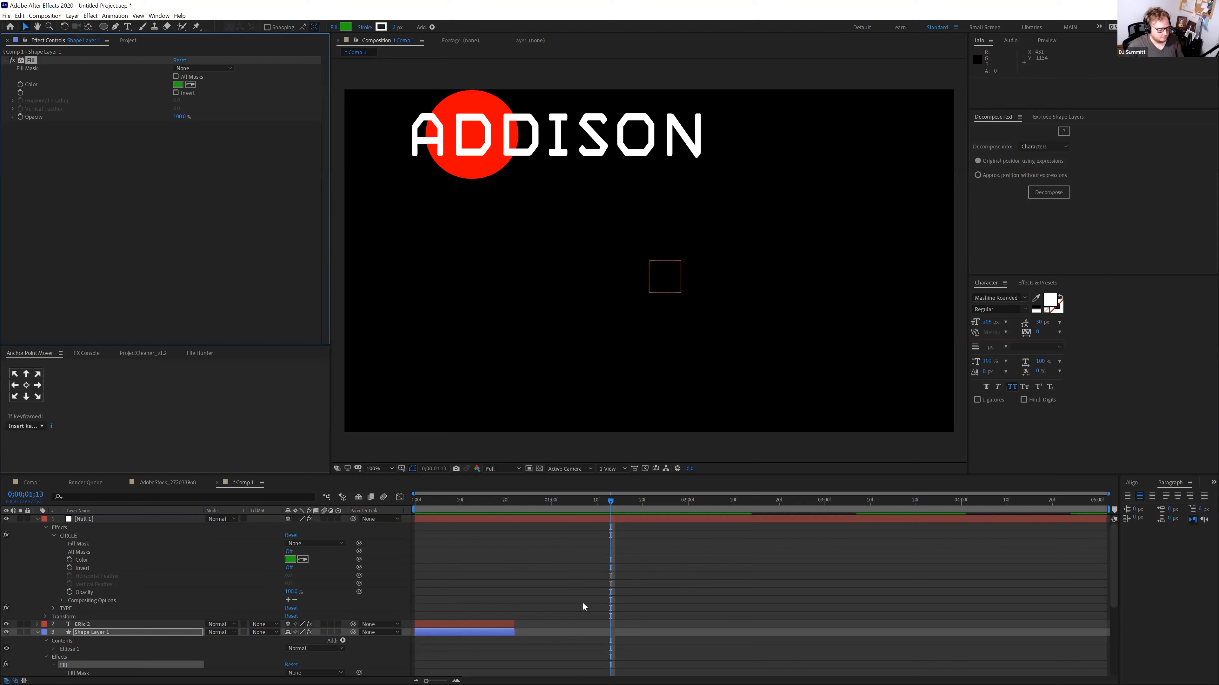
{"action": "scroll", "coordinate": [583, 607], "scroll_direction": "down", "scroll_amount": 5}
{"action": "left_click", "coordinate": [598, 673]}
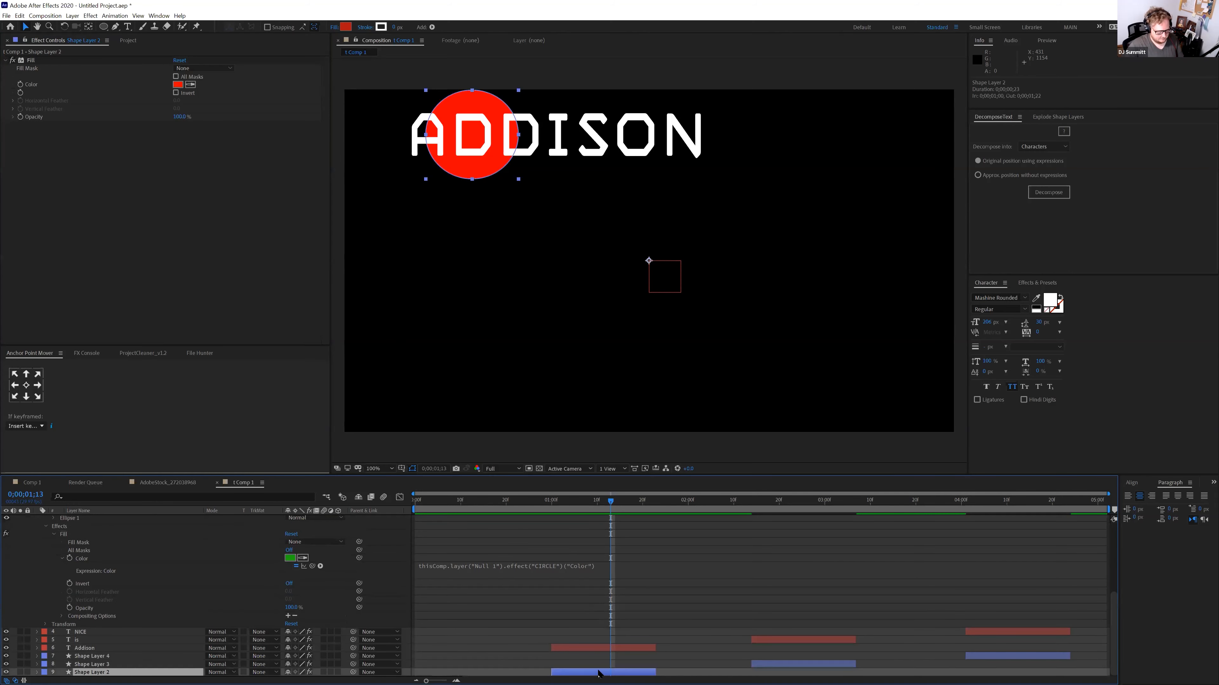
{"action": "left_click", "coordinate": [995, 657]}
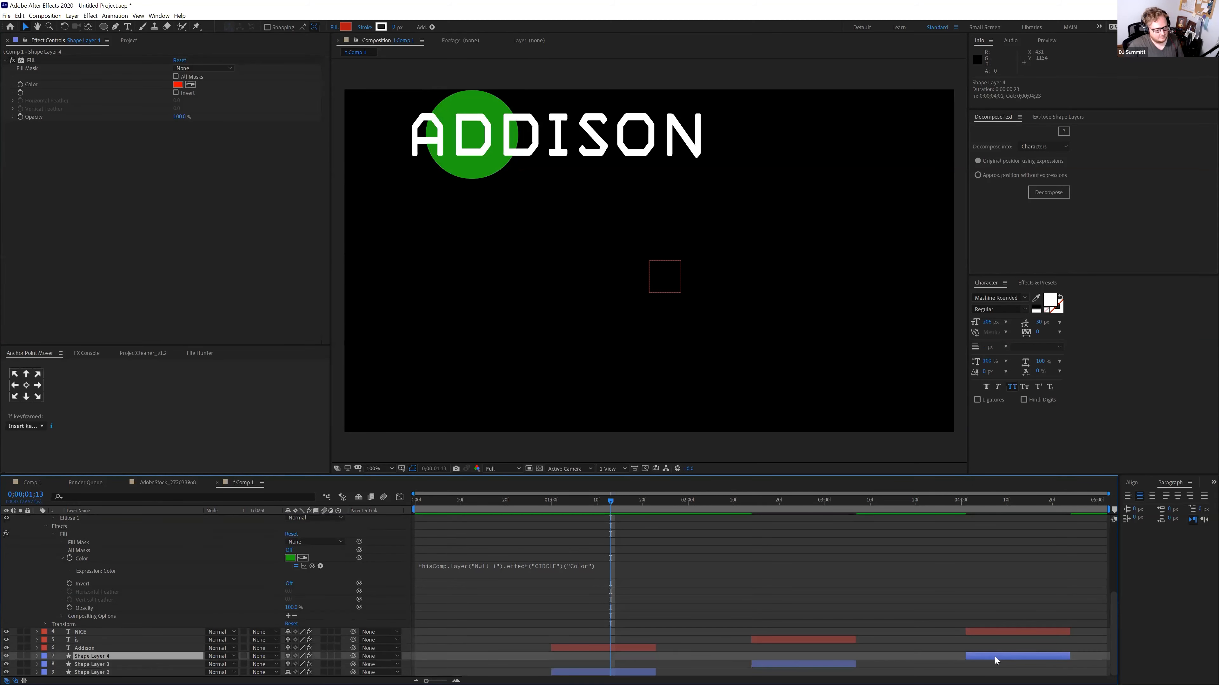
{"action": "key", "text": "ctrl+v"}
{"action": "scroll", "coordinate": [858, 555], "scroll_direction": "up", "scroll_amount": 6}
{"action": "left_click", "coordinate": [623, 519]}
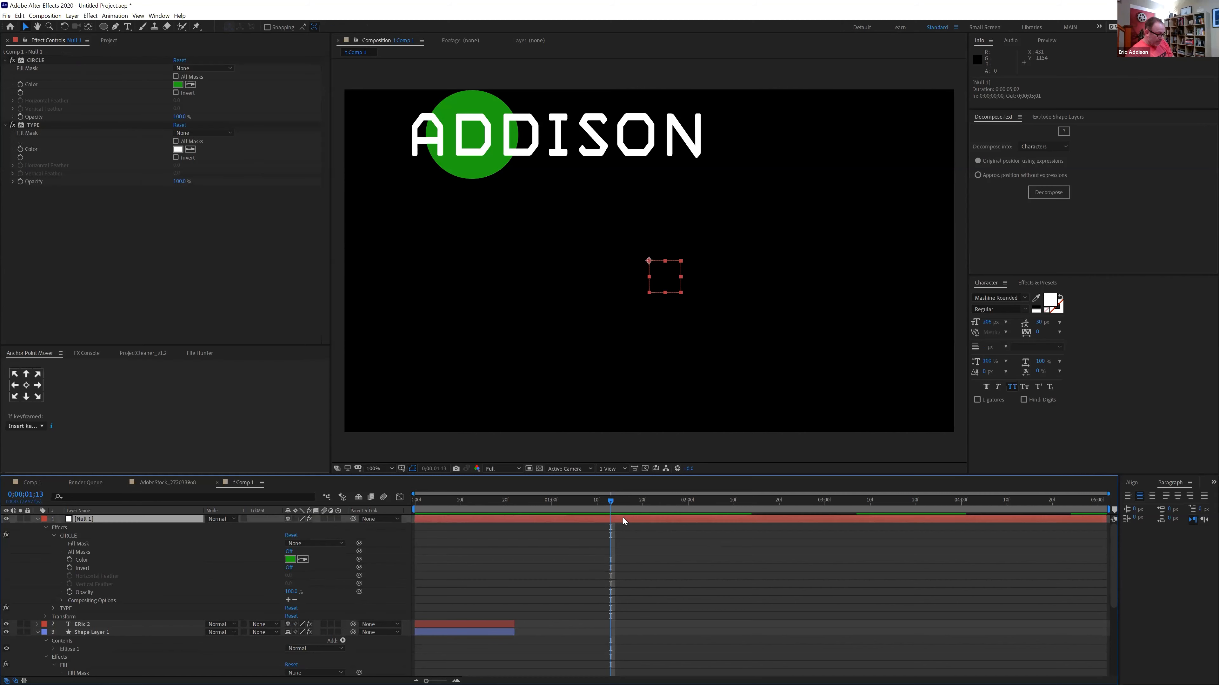
Shift Null 1's CIRCLE colour to gold
{"action": "left_click", "coordinate": [178, 84]}
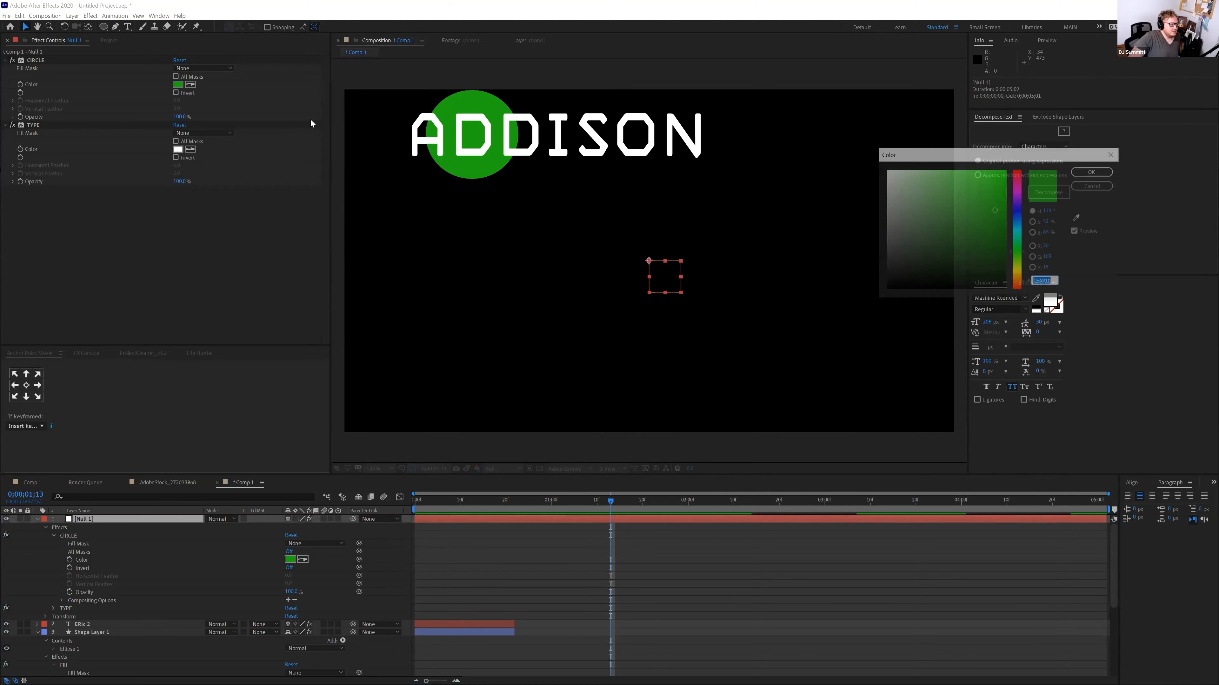
{"action": "left_click_drag", "start_coordinate": [1018, 259], "coordinate": [1018, 276]}
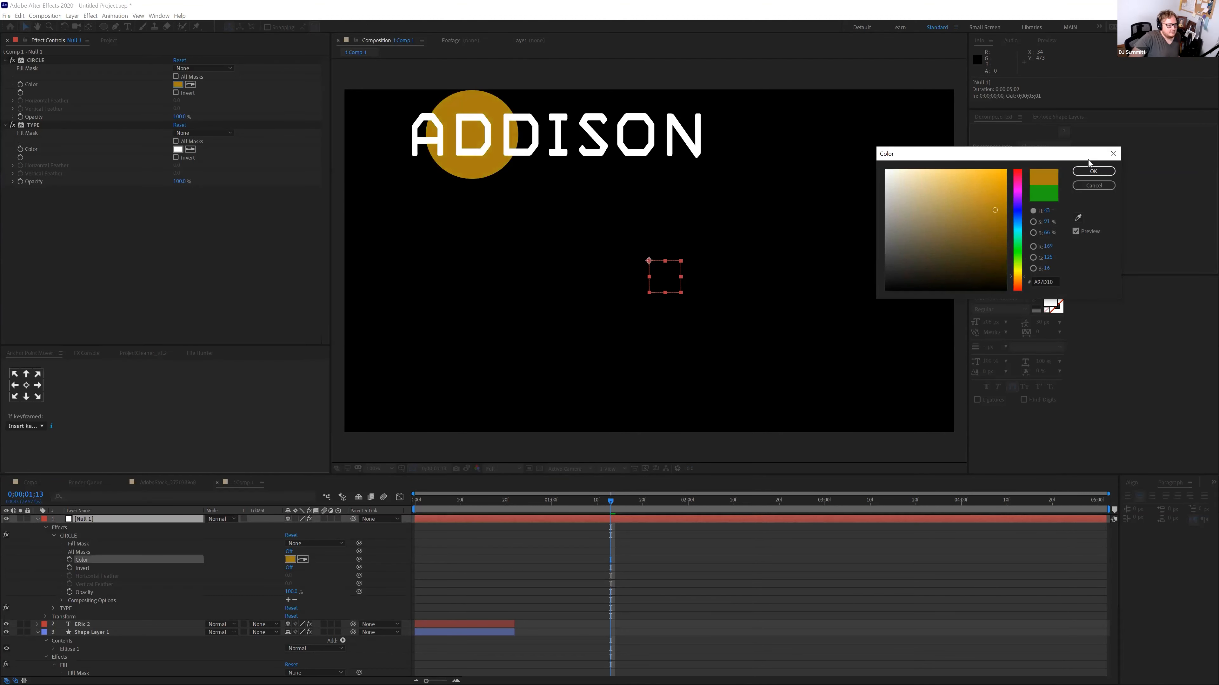
{"action": "left_click", "coordinate": [1094, 171]}
Set Null 1's TYPE colour to dark grey so NICE reads dark grey
{"action": "left_click_drag", "start_coordinate": [511, 499], "coordinate": [1060, 537]}
{"action": "left_click", "coordinate": [177, 149]}
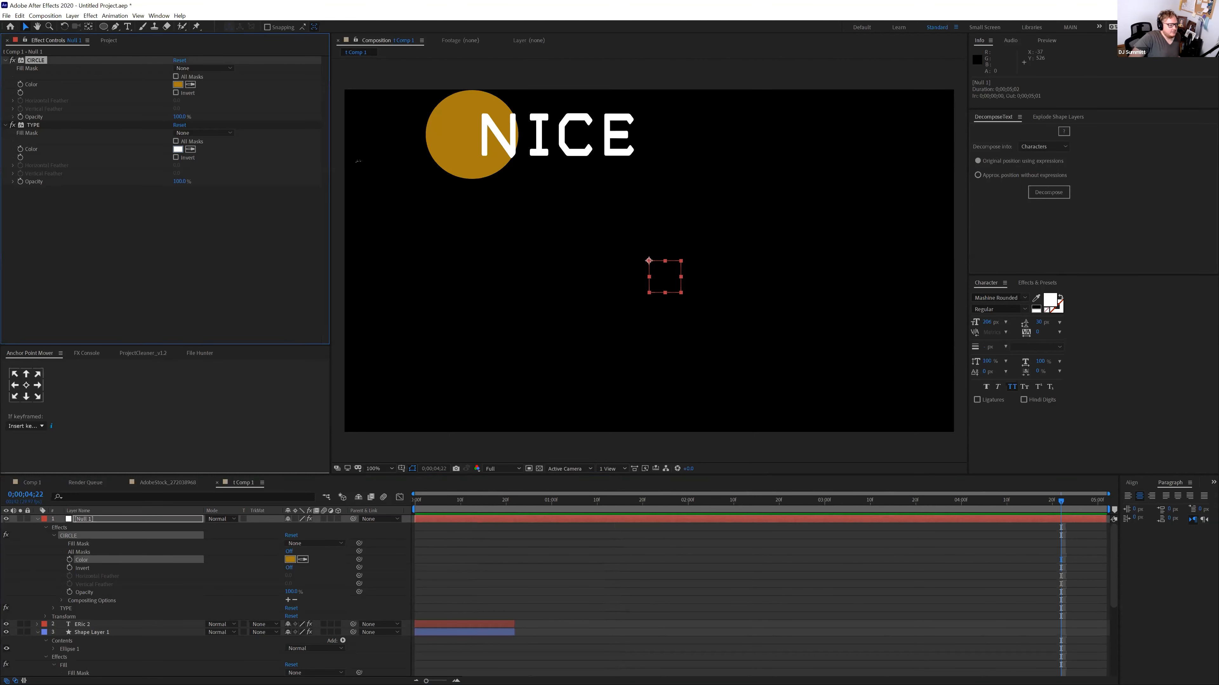
{"action": "left_click", "coordinate": [893, 265]}
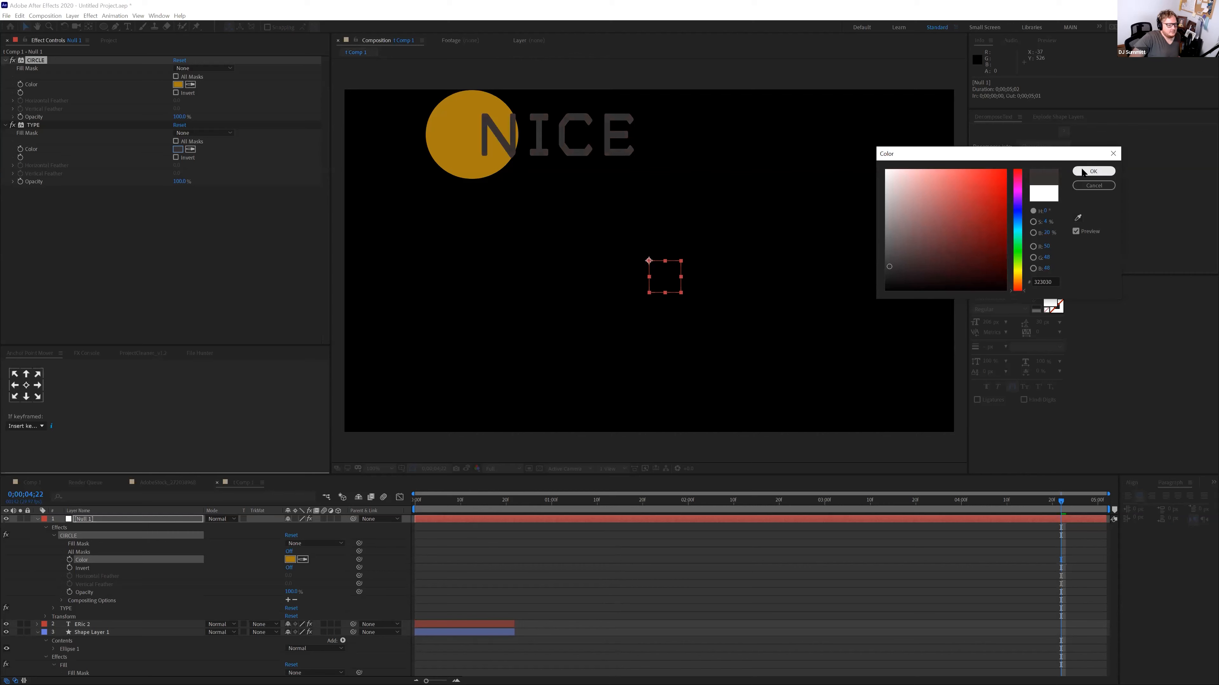
{"action": "left_click", "coordinate": [1093, 172]}
{"action": "left_click_drag", "start_coordinate": [864, 504], "coordinate": [1082, 527]}
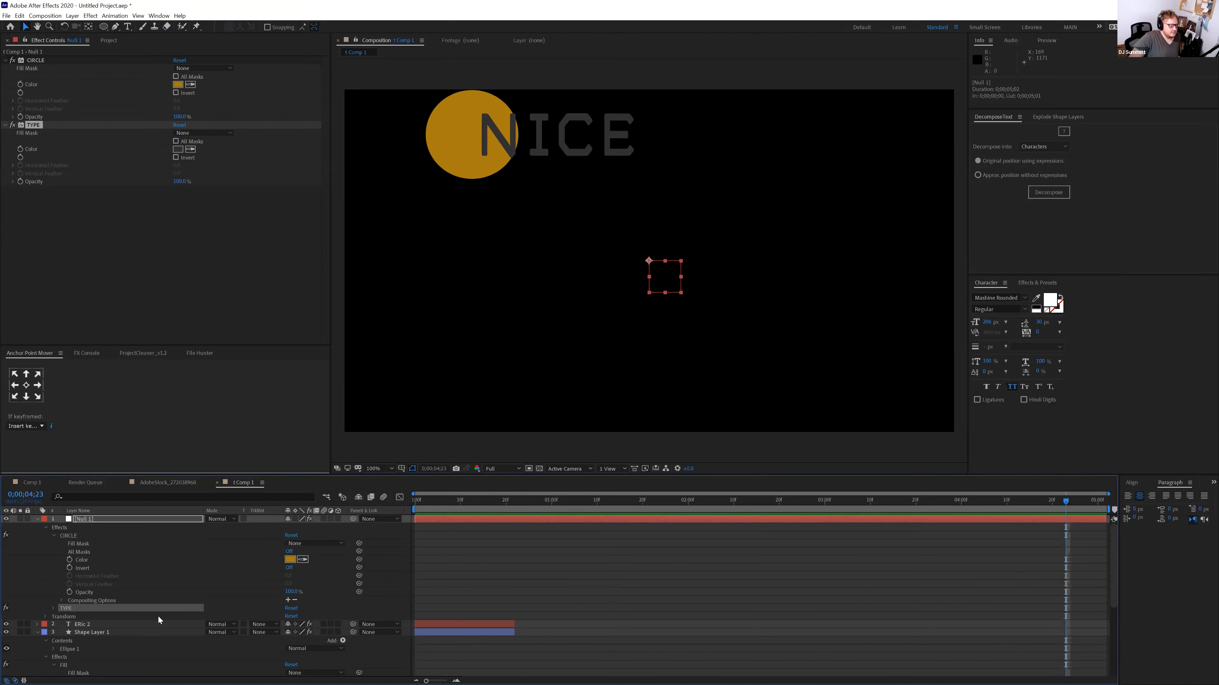
Scrub through the animation and collapse Shape Layer 1's properties
{"action": "scroll", "coordinate": [119, 623], "scroll_direction": "down", "scroll_amount": 4}
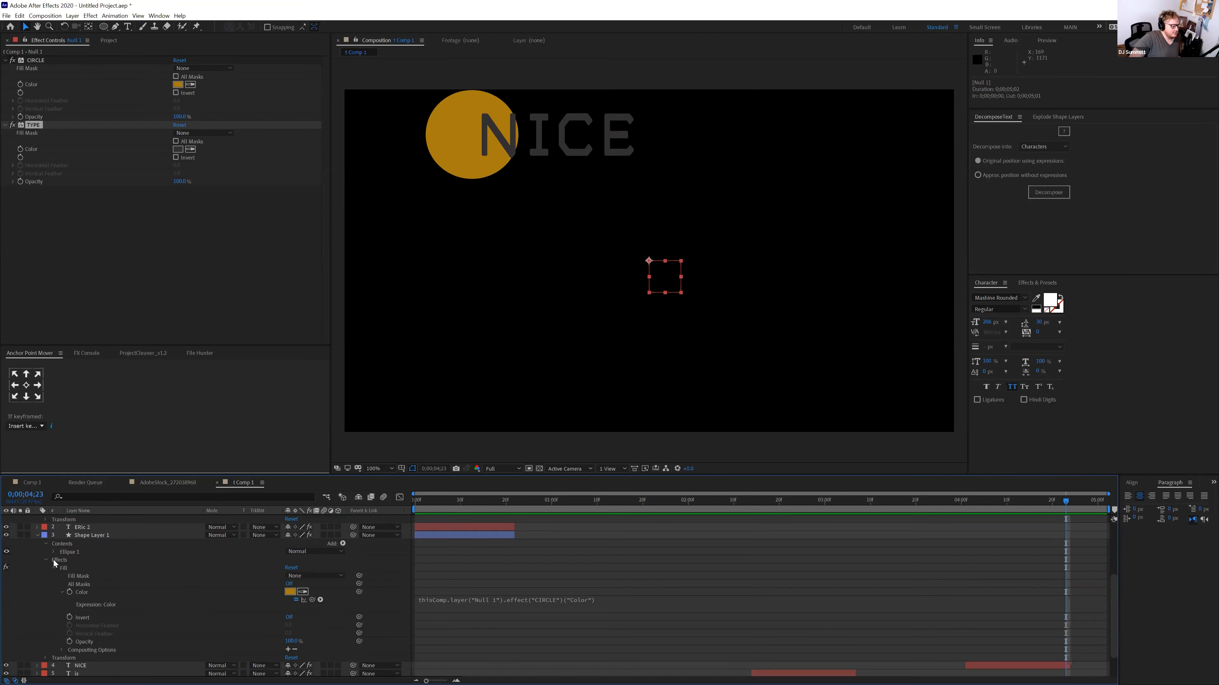
{"action": "left_click", "coordinate": [47, 545]}
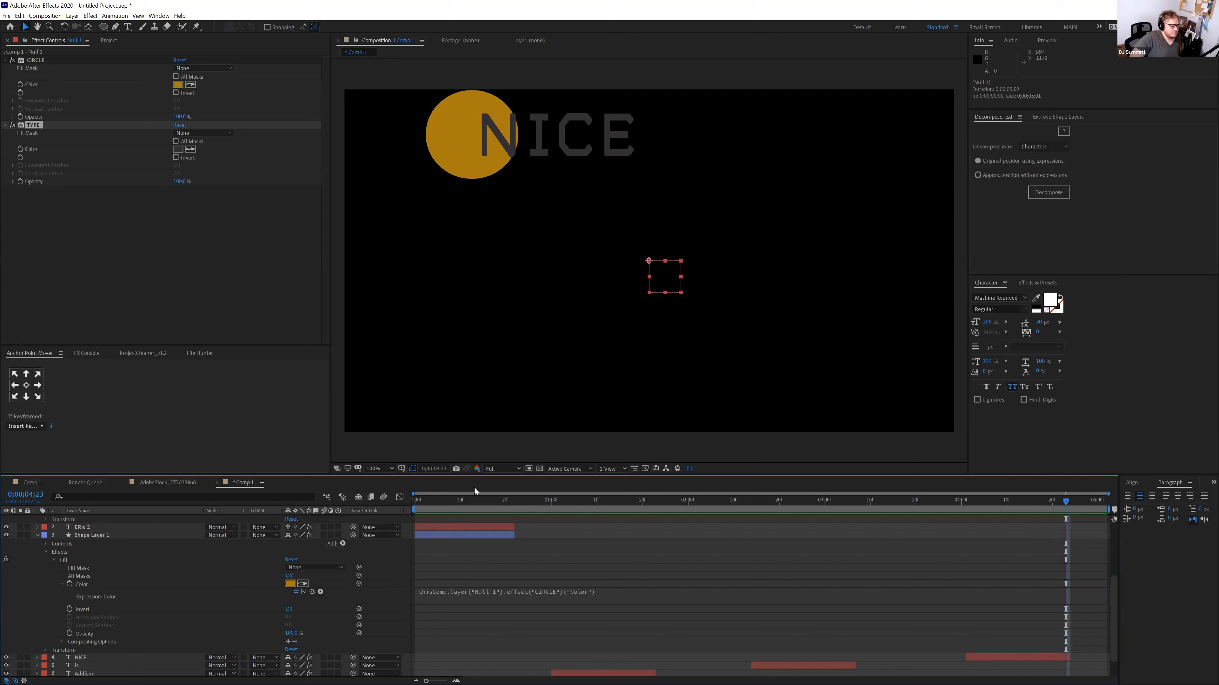
{"action": "left_click_drag", "start_coordinate": [448, 502], "coordinate": [897, 525]}
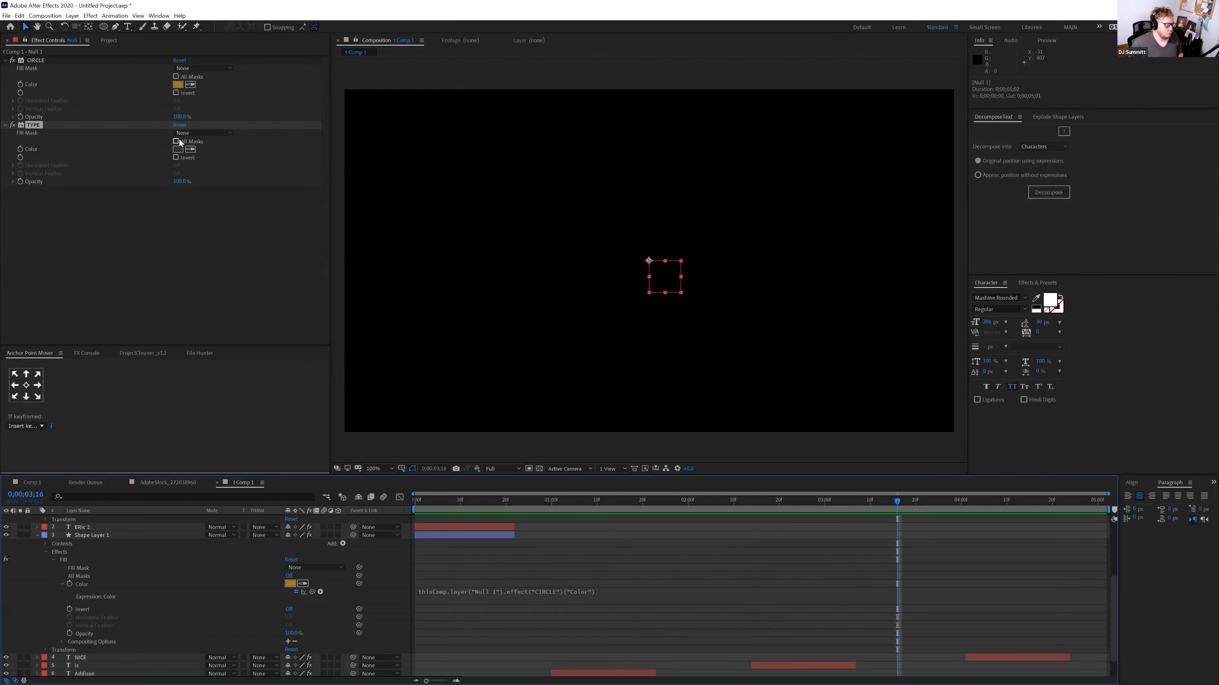
{"action": "scroll", "coordinate": [167, 607], "scroll_direction": "up", "scroll_amount": 3}
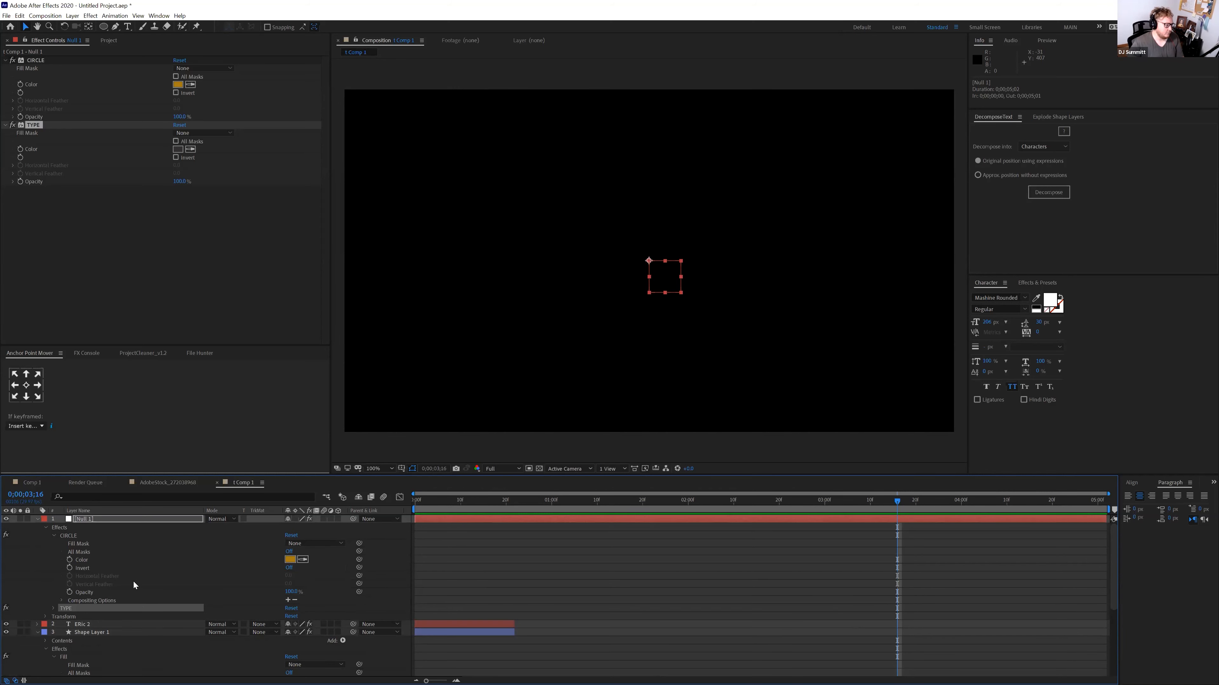
{"action": "left_click", "coordinate": [37, 633]}
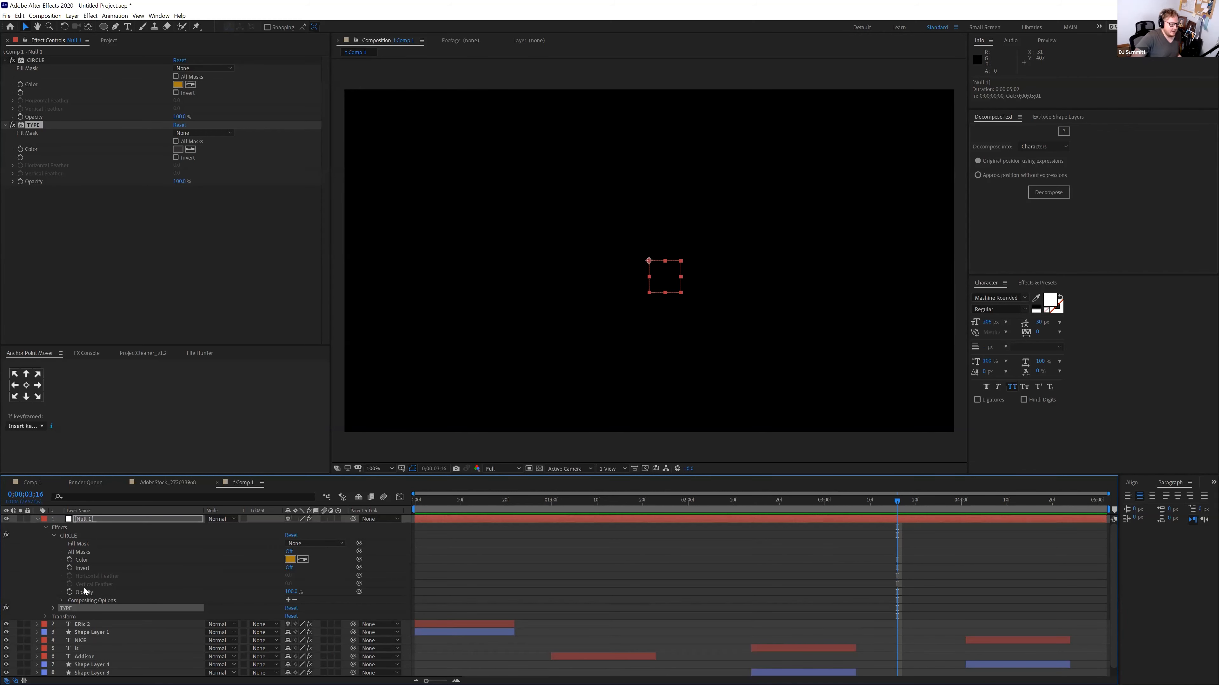
Change Null 1's CIRCLE colour to a lighter orange and preview ERIC and NICE
{"action": "left_click", "coordinate": [290, 560]}
{"action": "left_click", "coordinate": [996, 174]}
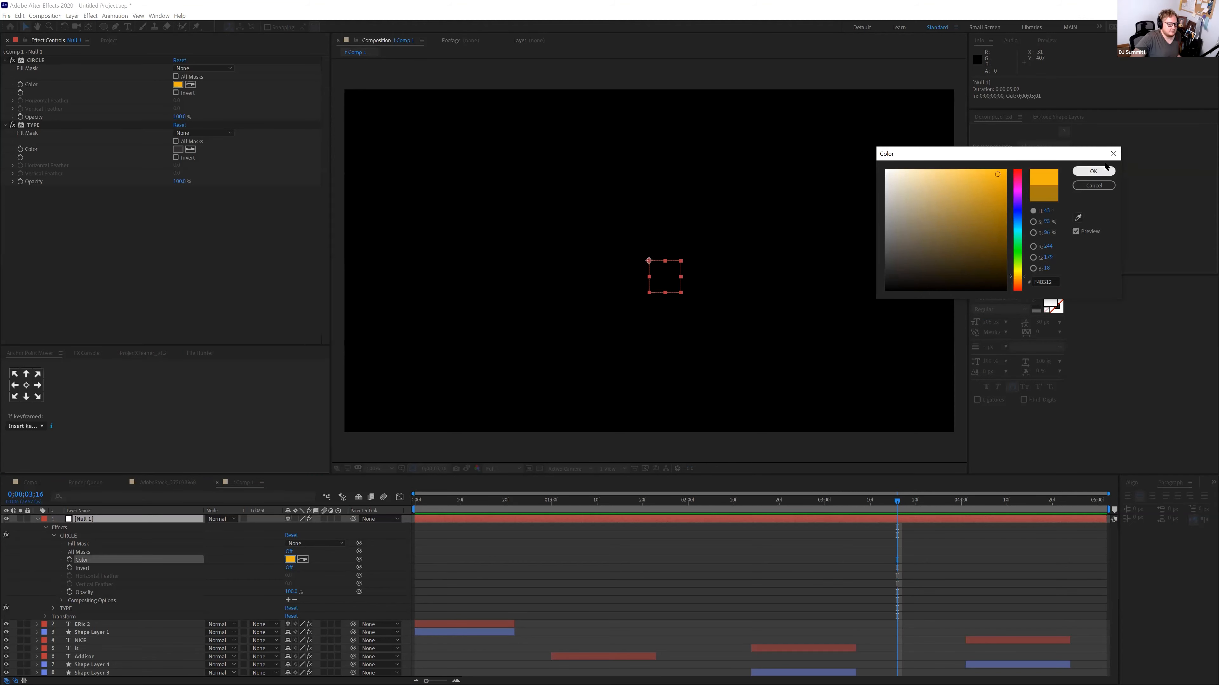
{"action": "left_click", "coordinate": [1093, 171]}
{"action": "left_click_drag", "start_coordinate": [480, 505], "coordinate": [456, 565]}
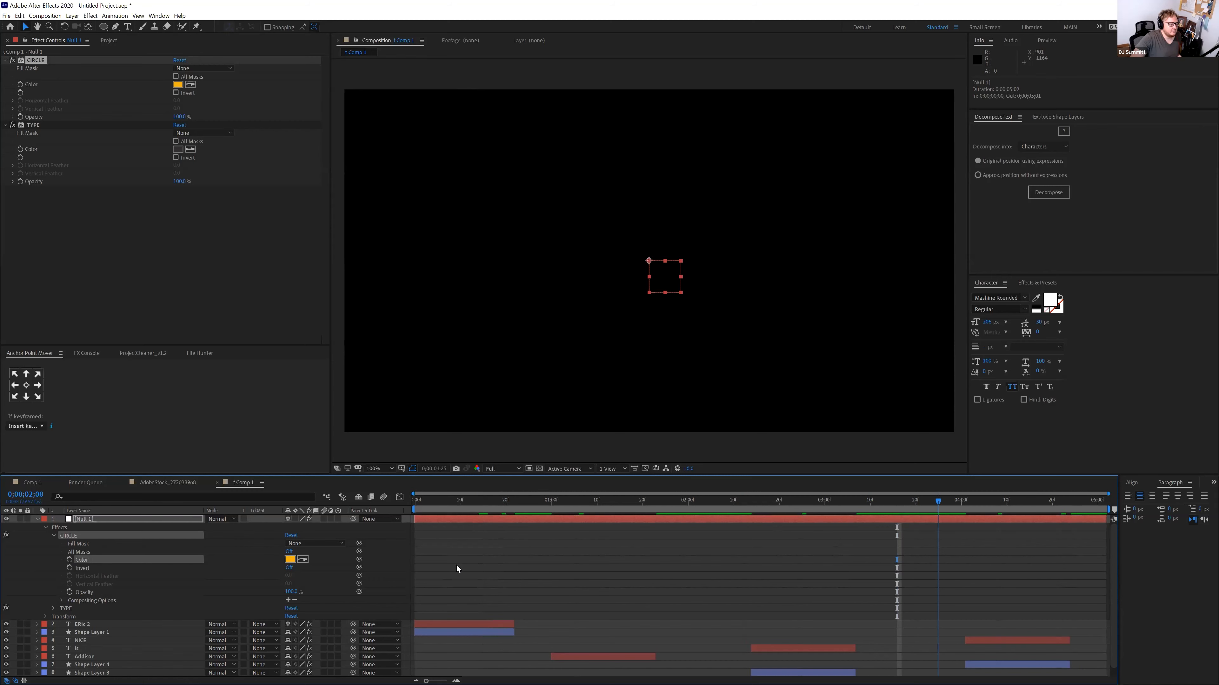
{"action": "left_click", "coordinate": [454, 631]}
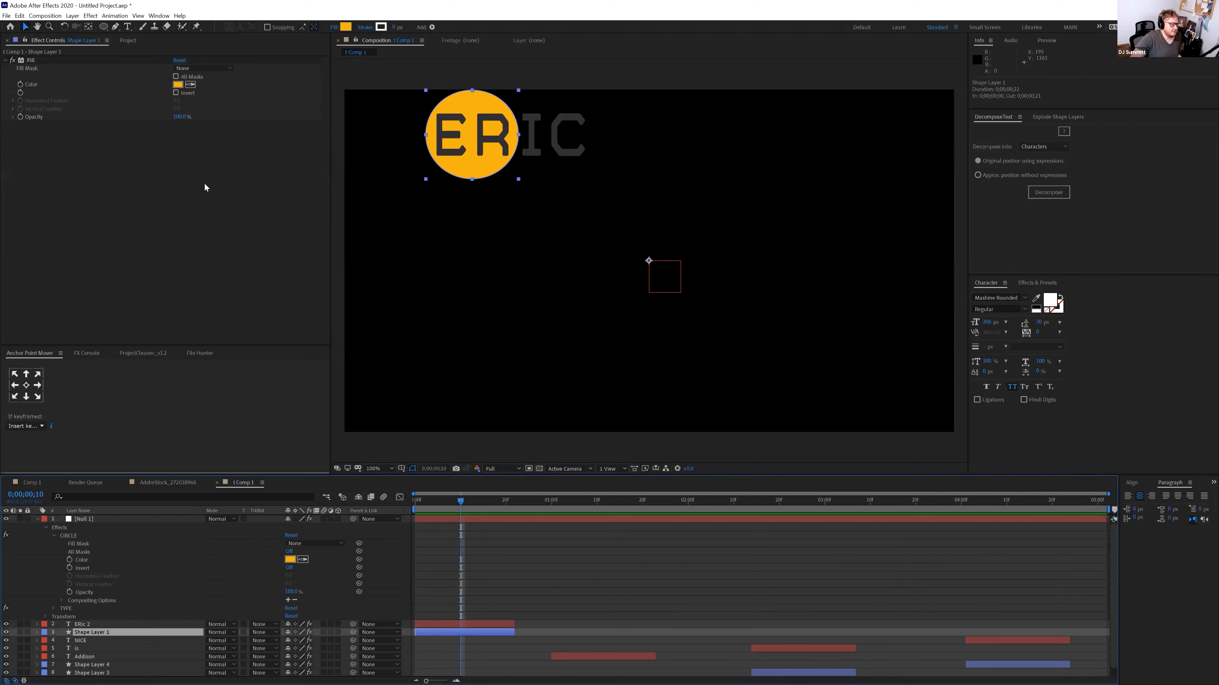
Set Null 1's TYPE colour to white so the ERIC letters appear white
{"action": "left_click", "coordinate": [95, 521]}
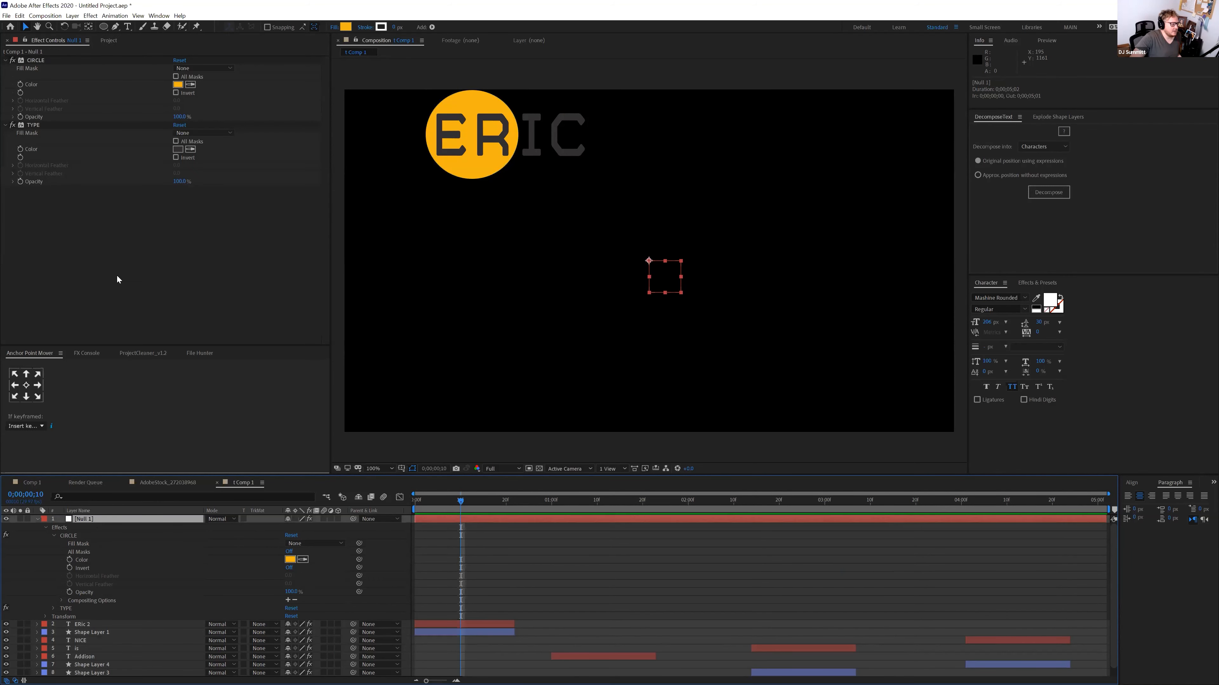
{"action": "left_click", "coordinate": [178, 149]}
{"action": "left_click", "coordinate": [886, 170]}
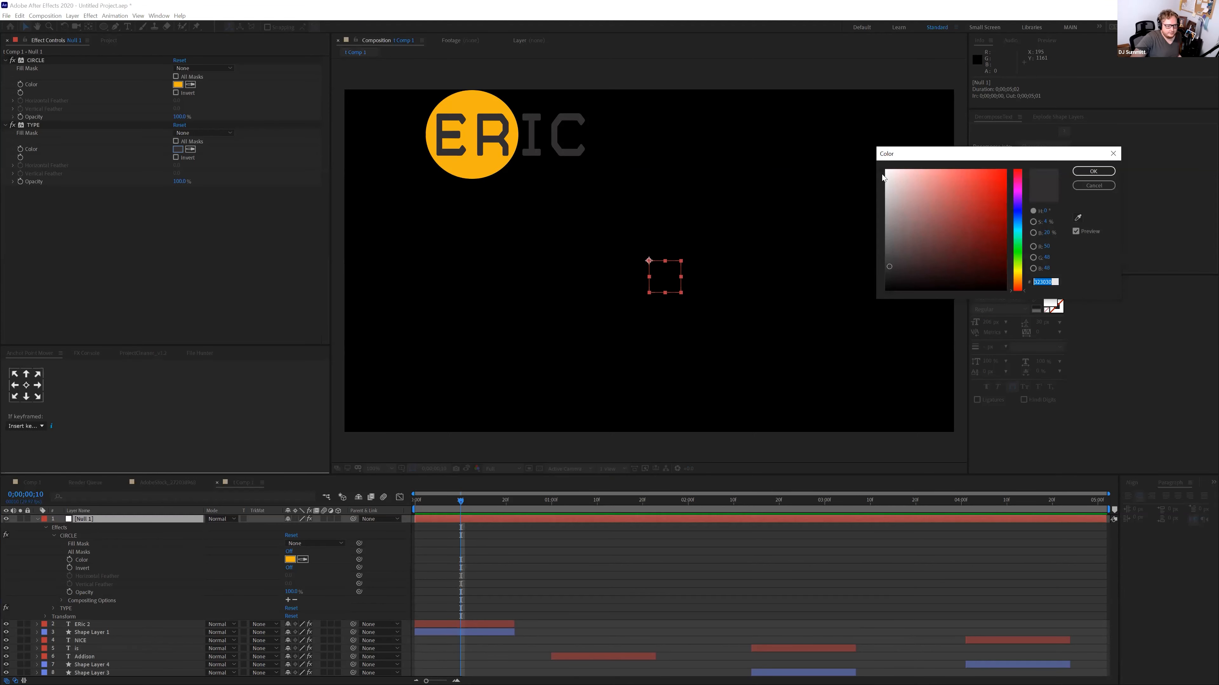
{"action": "left_click", "coordinate": [1090, 172]}
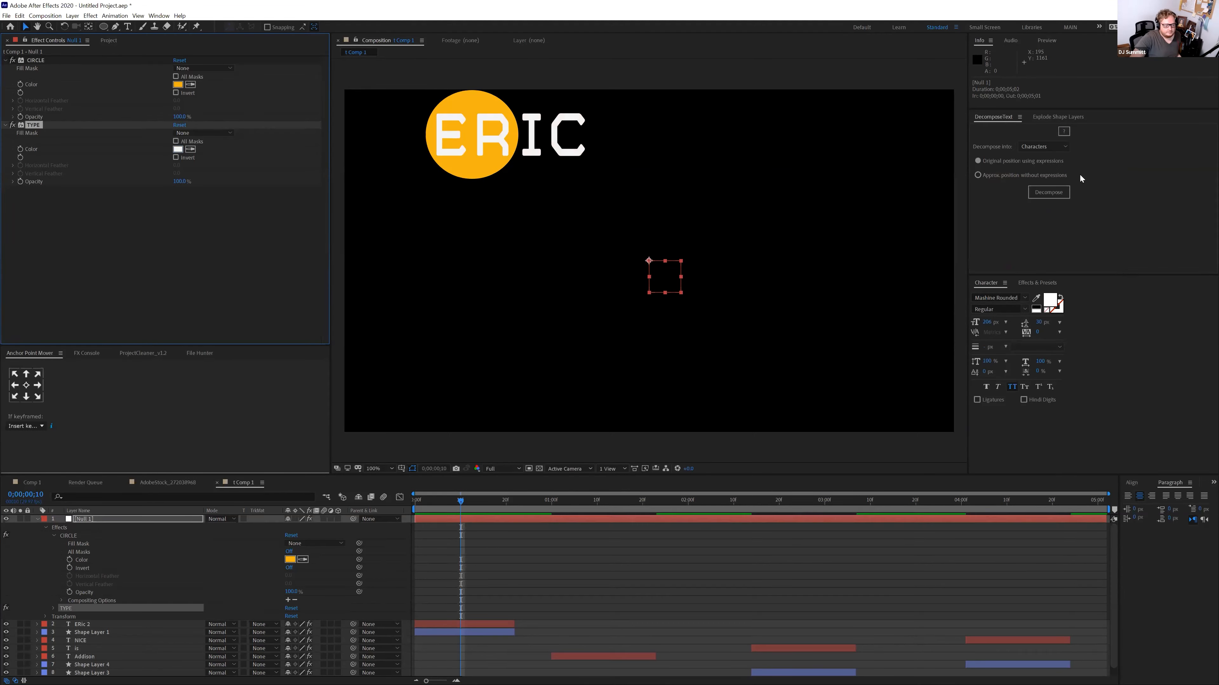
{"action": "left_click", "coordinate": [567, 657]}
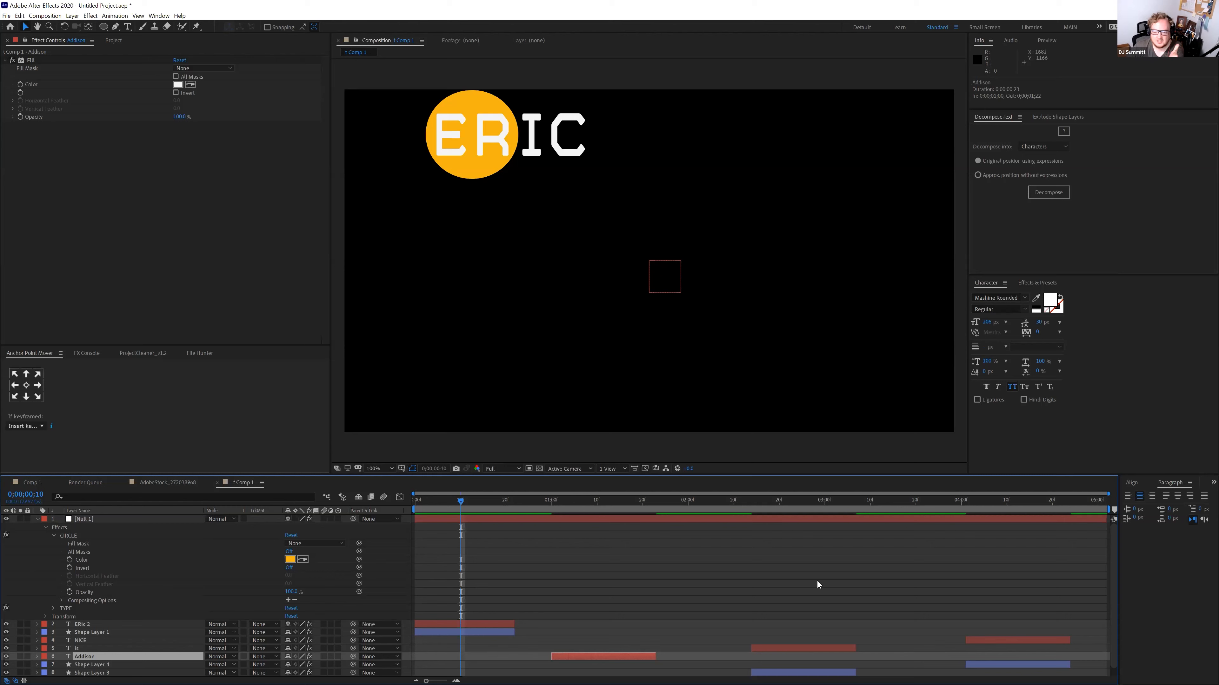
Save the project with Ctrl+S and select every layer from Null 1 down to the last
{"action": "key", "text": "ctrl+s"}
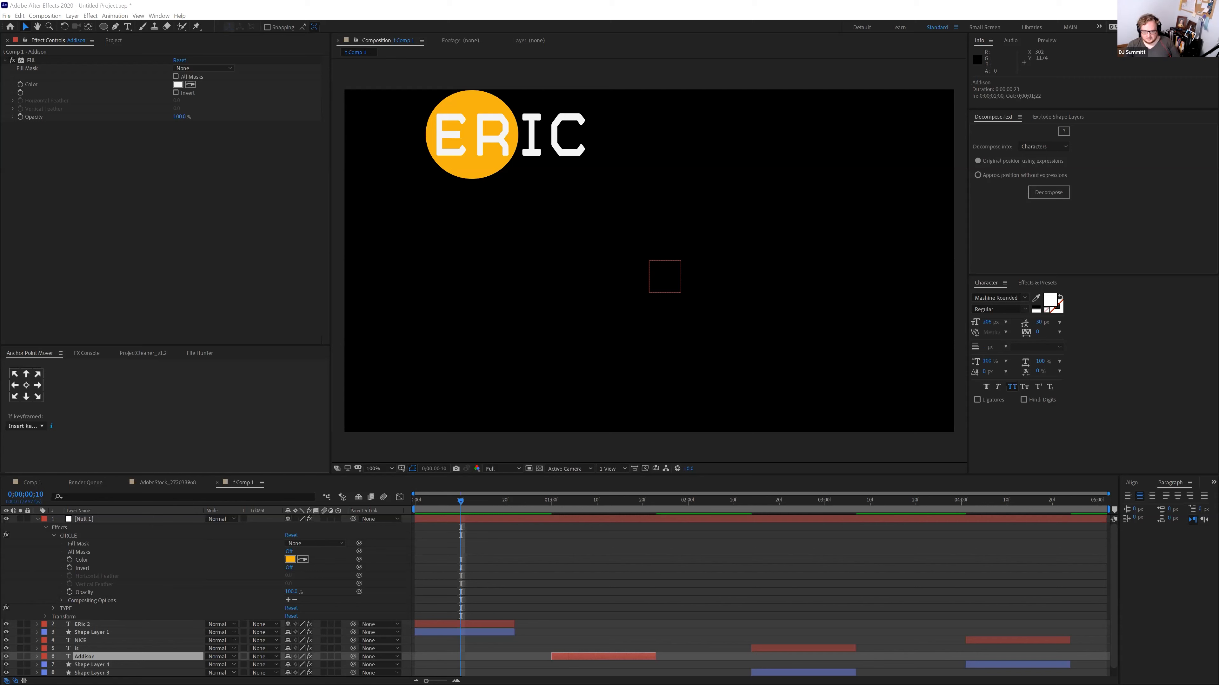
{"action": "left_click", "coordinate": [511, 520]}
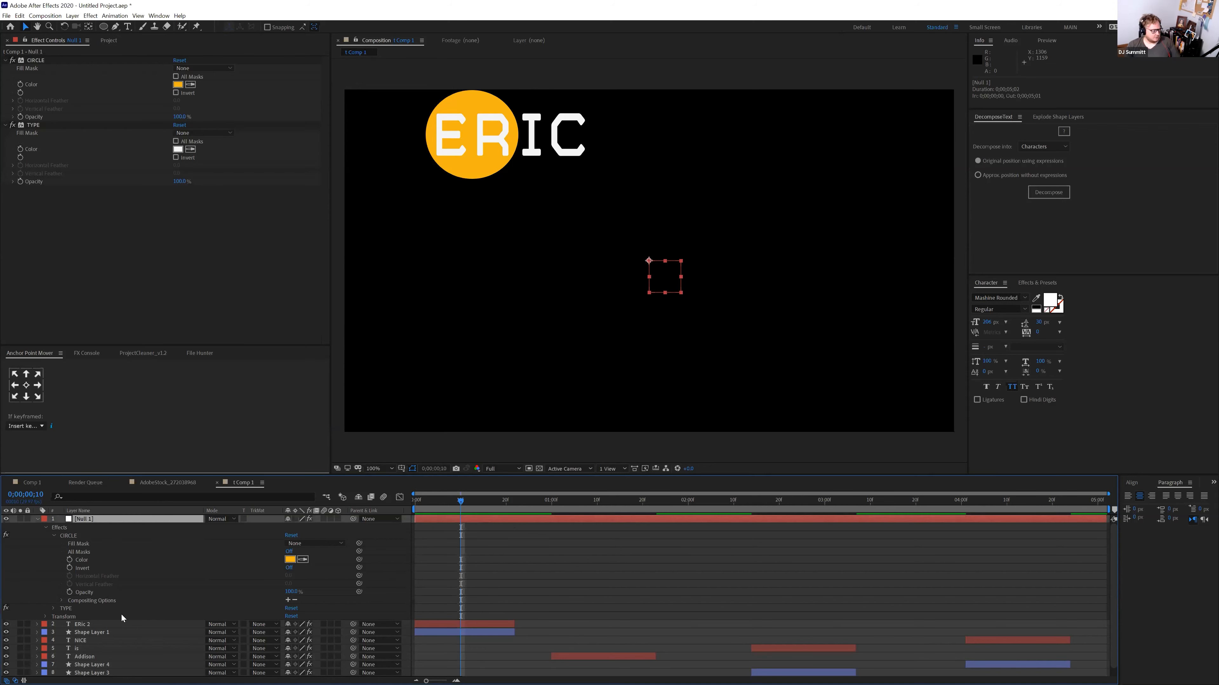
{"action": "scroll", "coordinate": [100, 668], "scroll_direction": "down", "scroll_amount": 1}
{"action": "left_click", "coordinate": [95, 672], "text": "shift"}
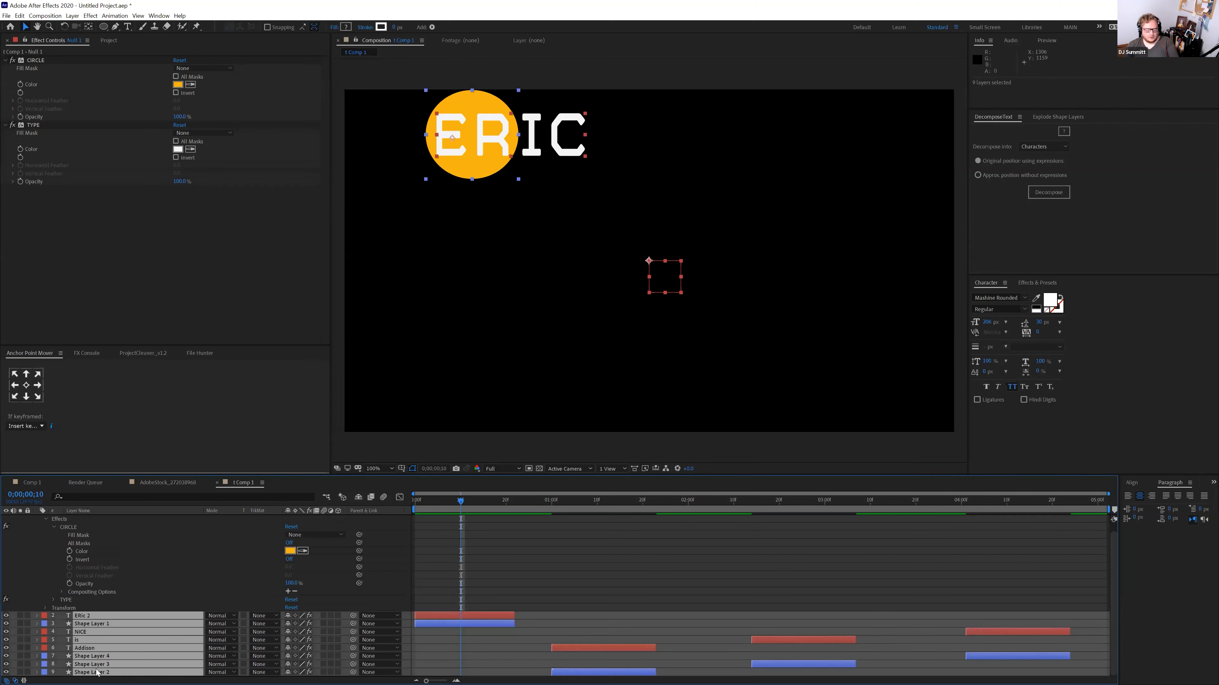
Clear the comp and import AdobeStock_188047854.ai from the TOOLS > Vector folder
{"action": "key", "text": "Delete"}
{"action": "left_click", "coordinate": [100, 41]}
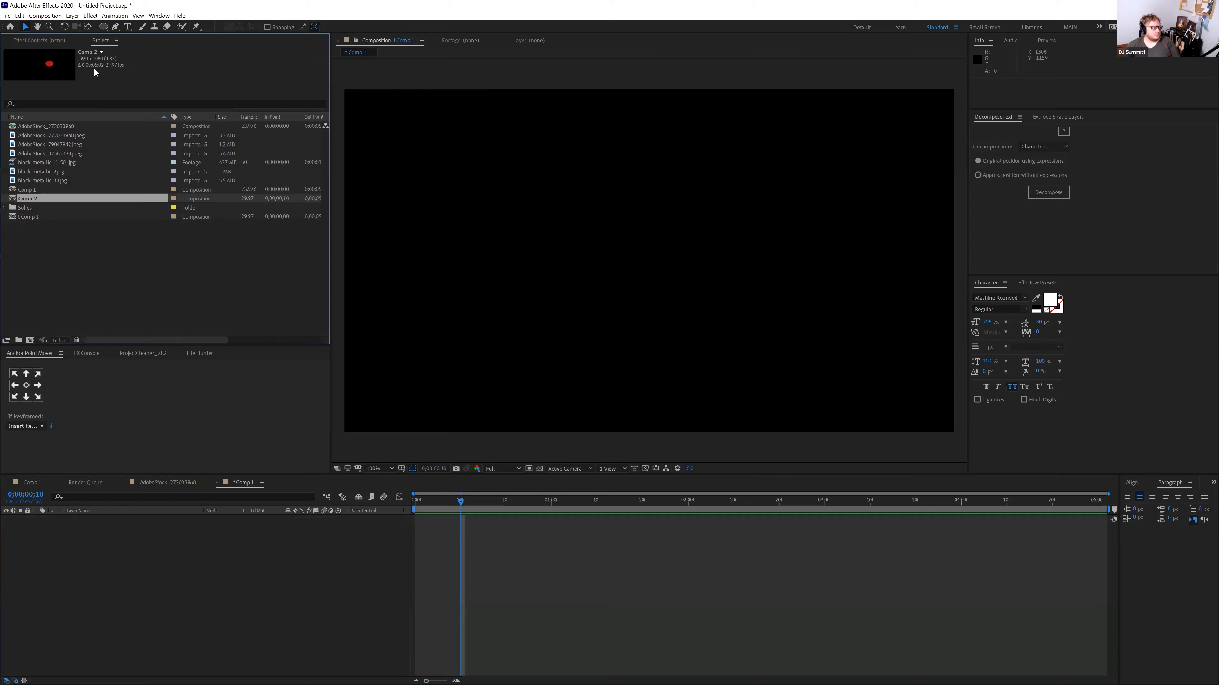
{"action": "double_click", "coordinate": [76, 252]}
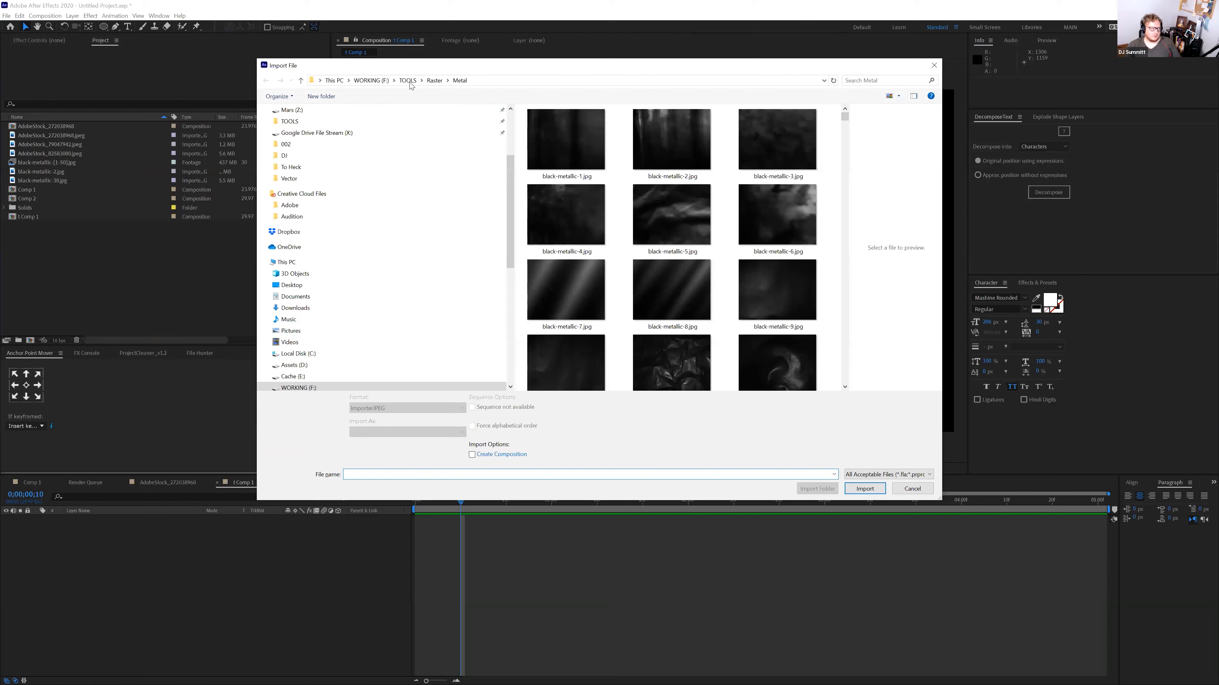
{"action": "left_click", "coordinate": [408, 81]}
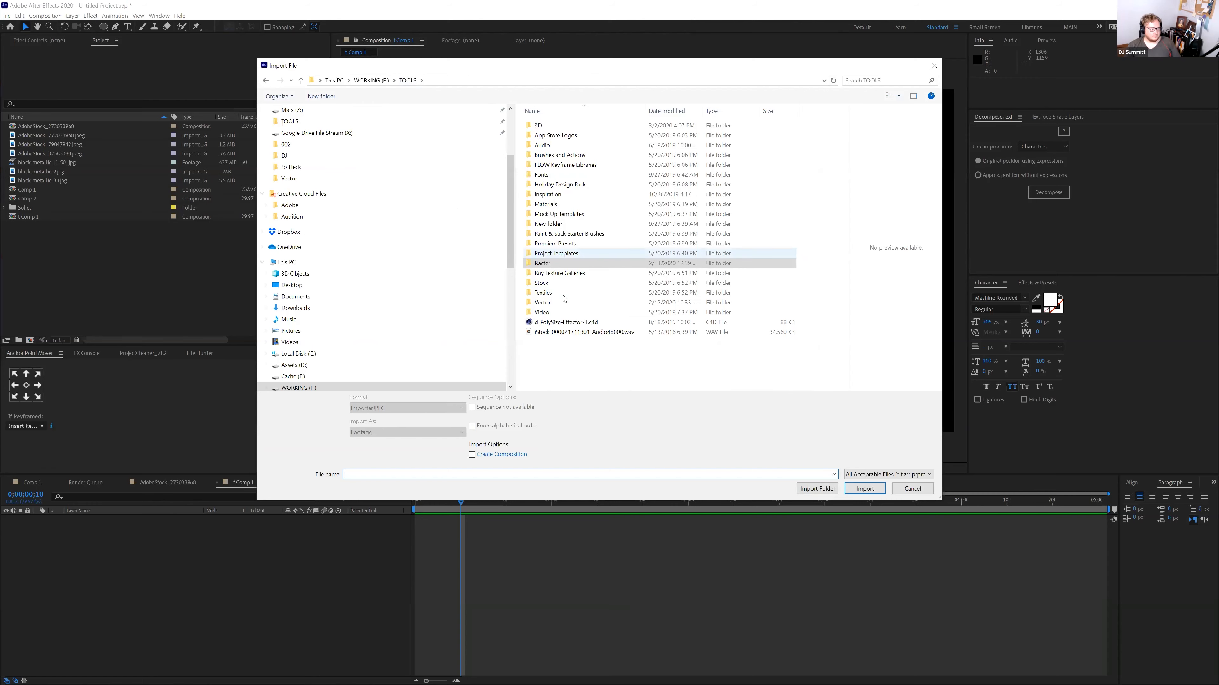
{"action": "double_click", "coordinate": [559, 304]}
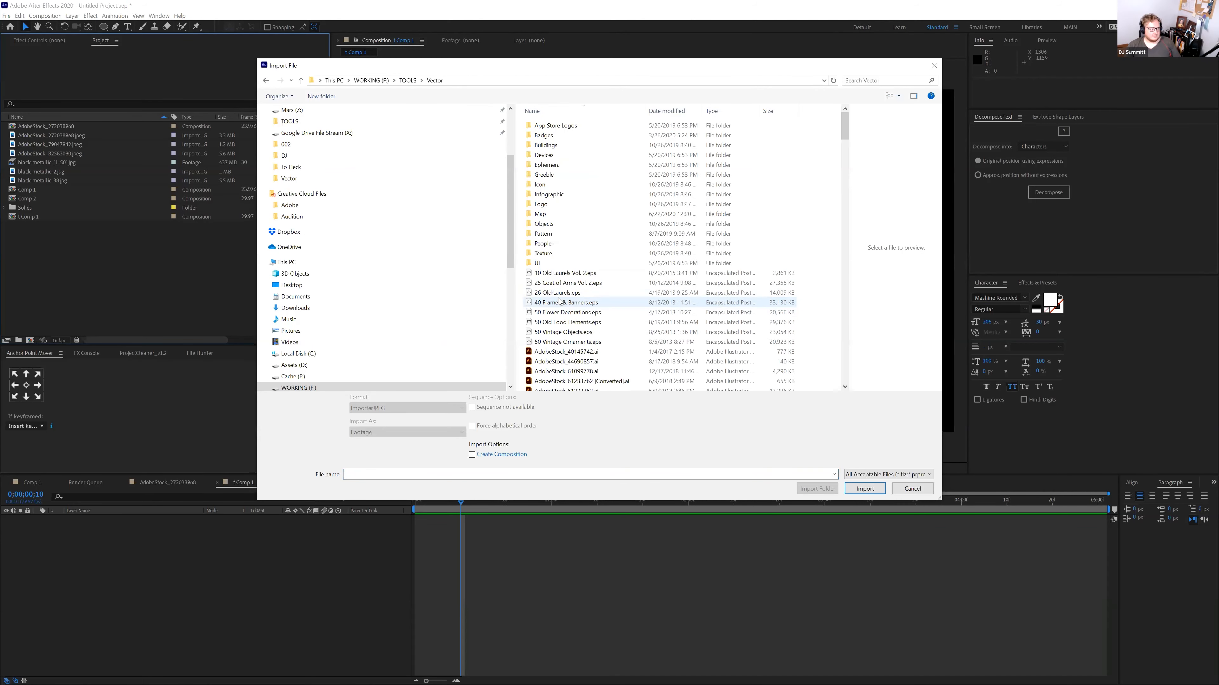
{"action": "scroll", "coordinate": [580, 321], "scroll_direction": "down", "scroll_amount": 10}
{"action": "scroll", "coordinate": [582, 328], "scroll_direction": "down", "scroll_amount": 9}
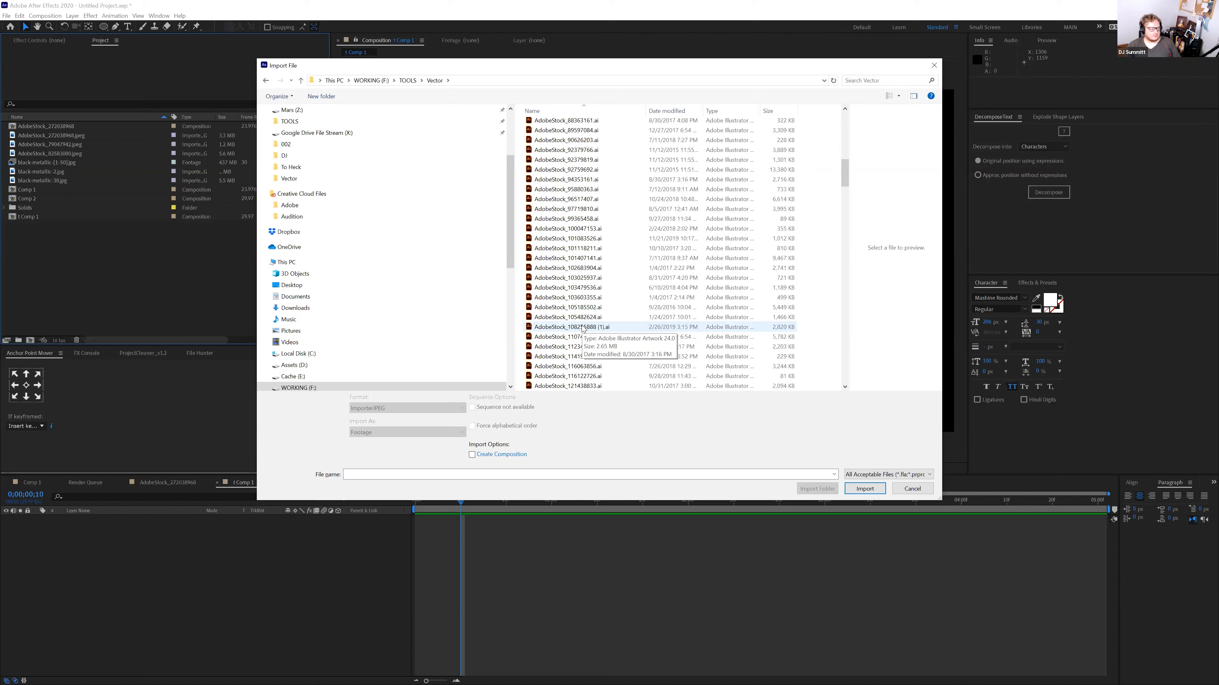
{"action": "scroll", "coordinate": [579, 322], "scroll_direction": "down", "scroll_amount": 6}
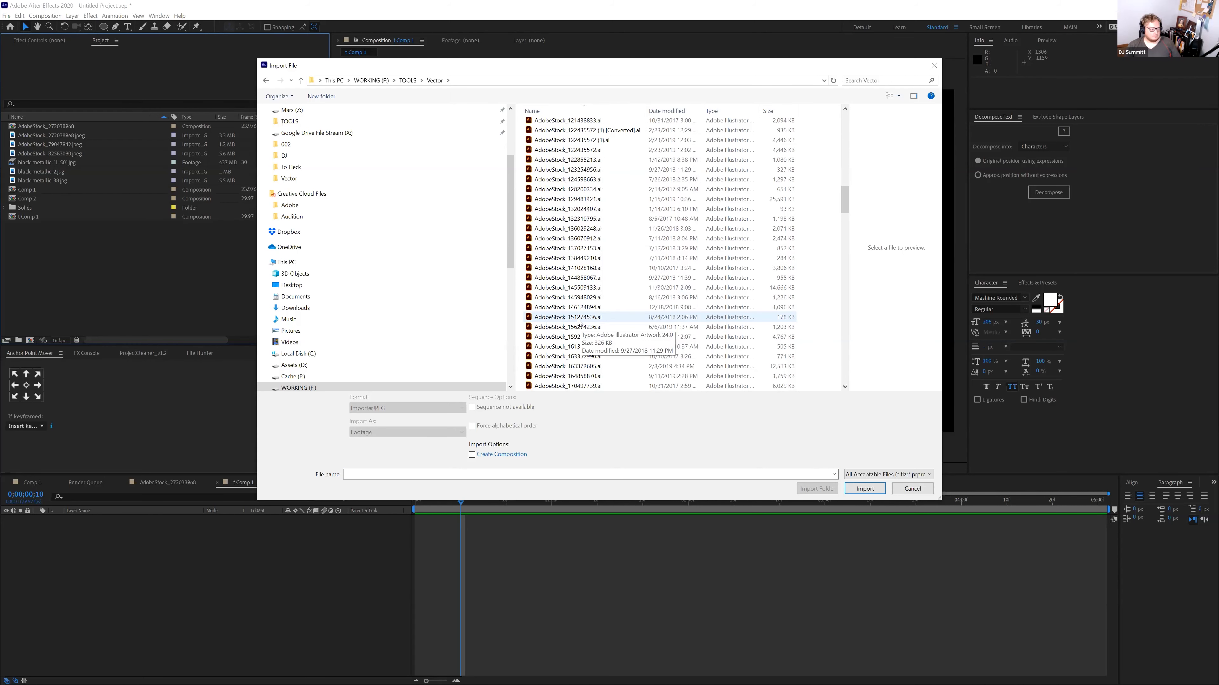
{"action": "left_click", "coordinate": [585, 368]}
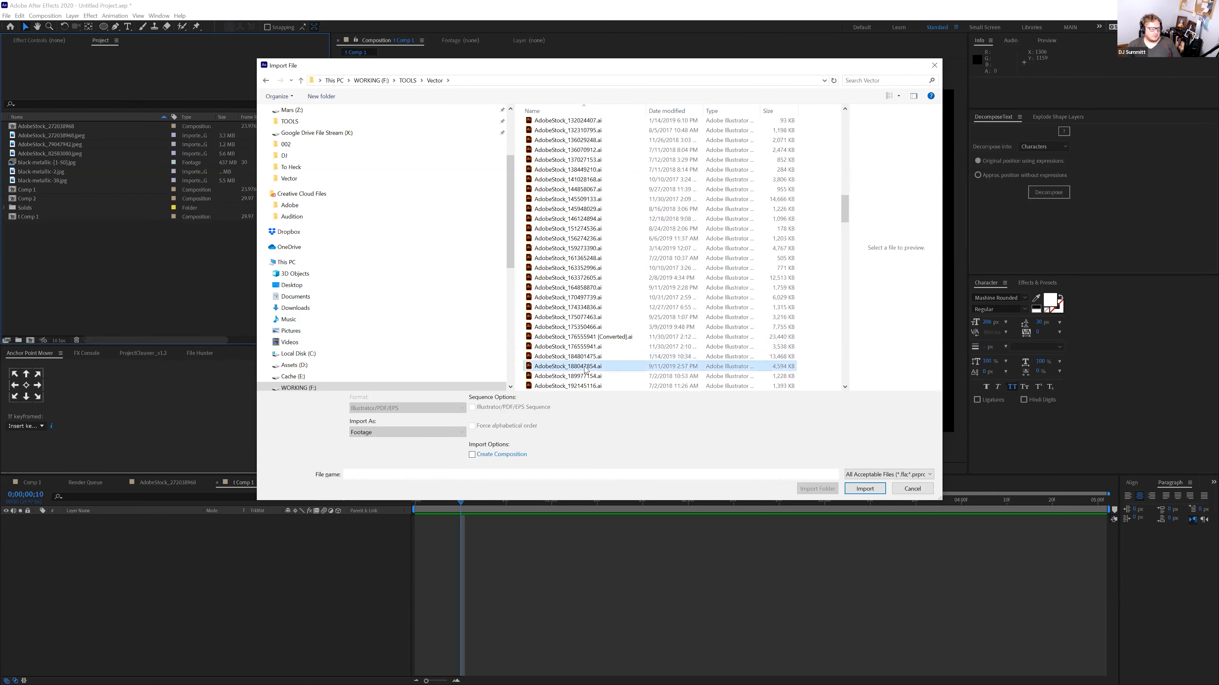
{"action": "left_click", "coordinate": [857, 491]}
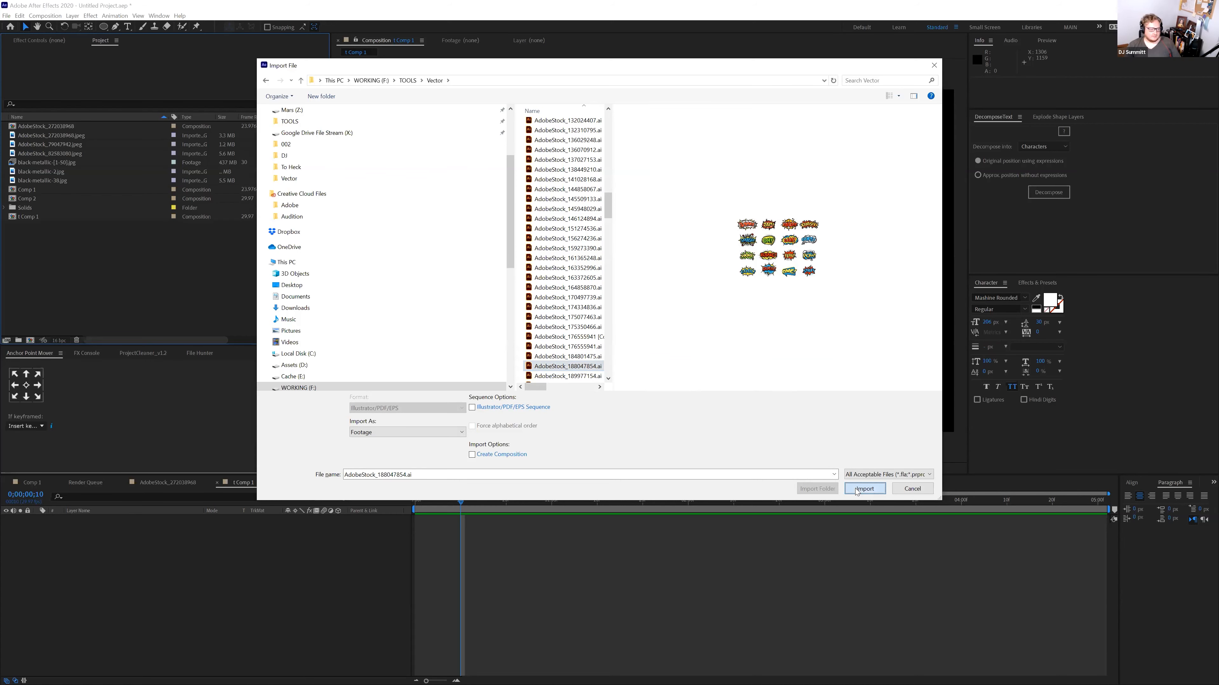
Place the imported sticker sheet in the comp and draw a rectangle mask around the BOOM burst
{"action": "left_click_drag", "start_coordinate": [38, 127], "coordinate": [614, 233]}
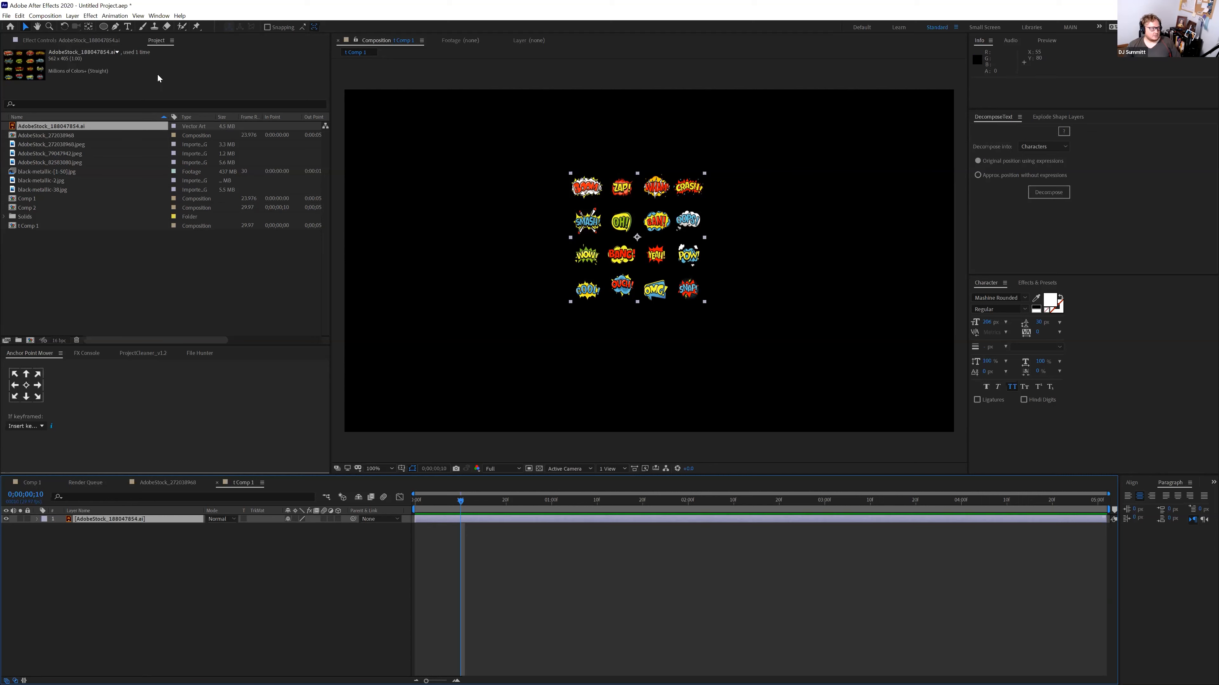
{"action": "left_click_drag", "start_coordinate": [104, 27], "coordinate": [145, 31]}
{"action": "left_click_drag", "start_coordinate": [560, 168], "coordinate": [607, 205]}
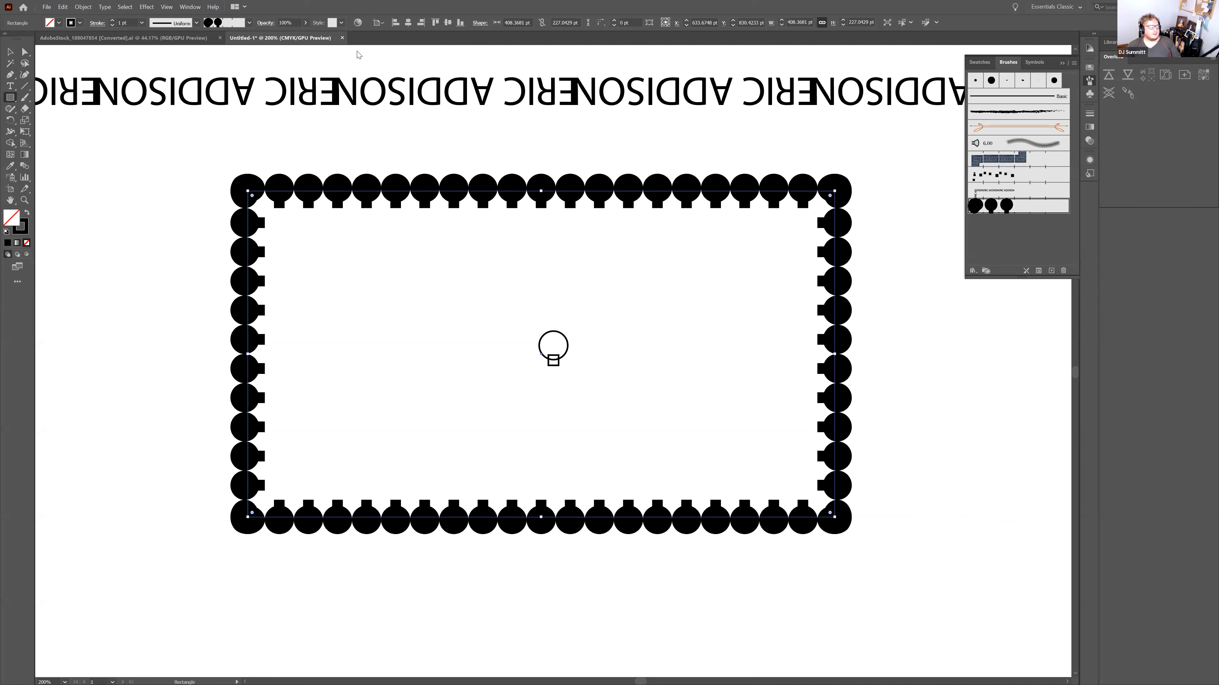
In the AdobeStock sticker document, select the BOOM sticker and inspect its group in the Layers panel
{"action": "left_click", "coordinate": [178, 38]}
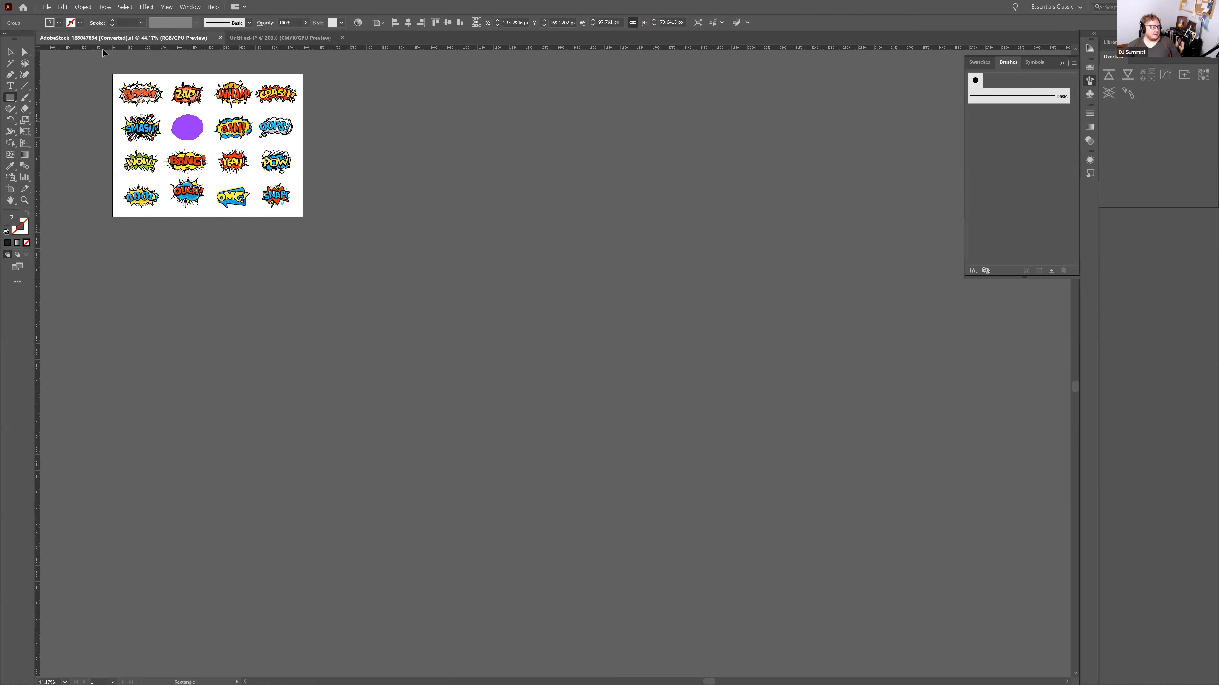
{"action": "key", "text": "v"}
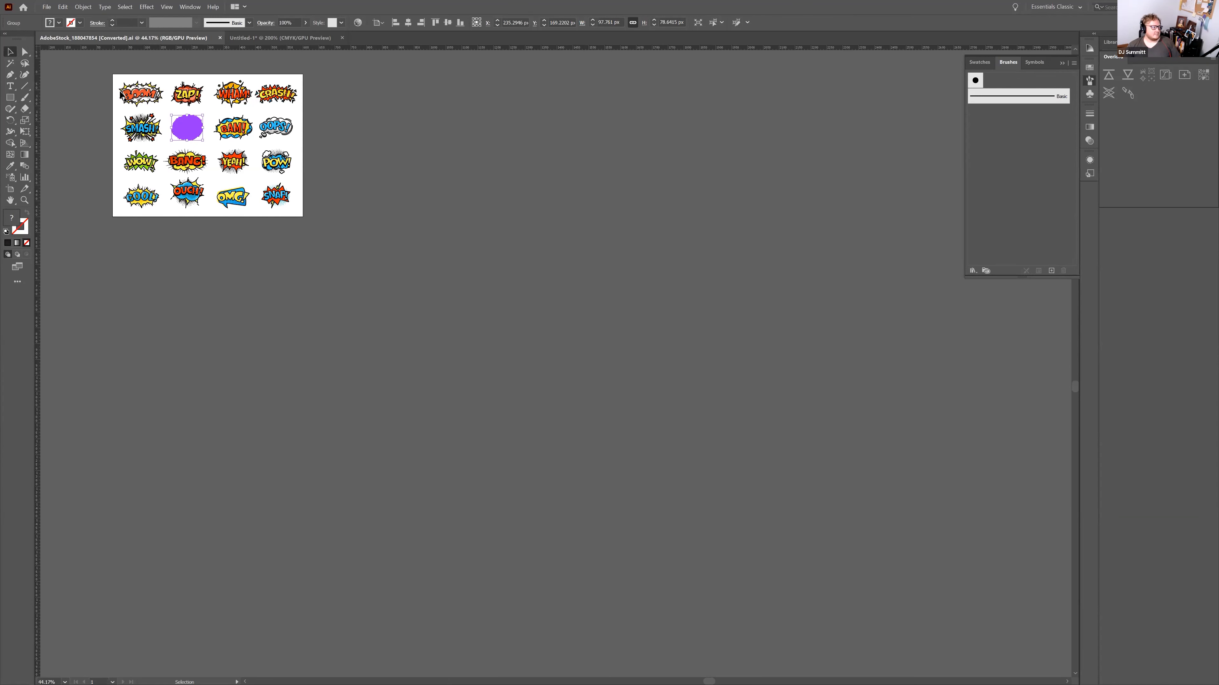
{"action": "left_click", "coordinate": [122, 96]}
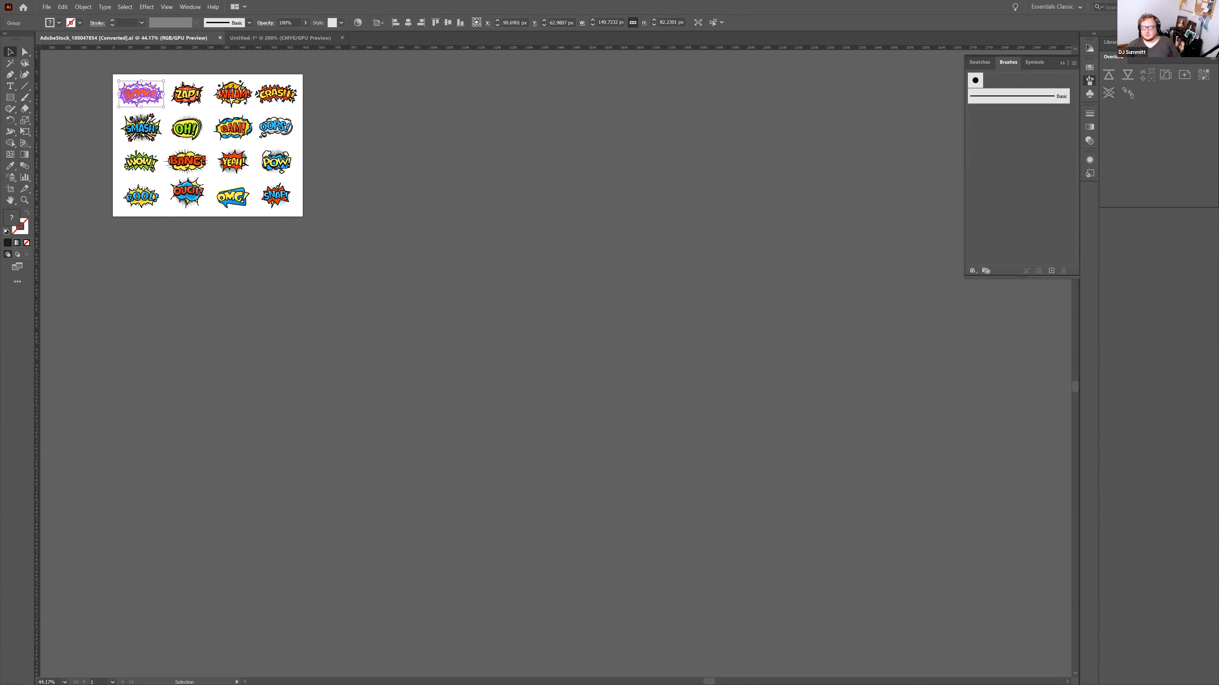
{"action": "key", "text": "F7"}
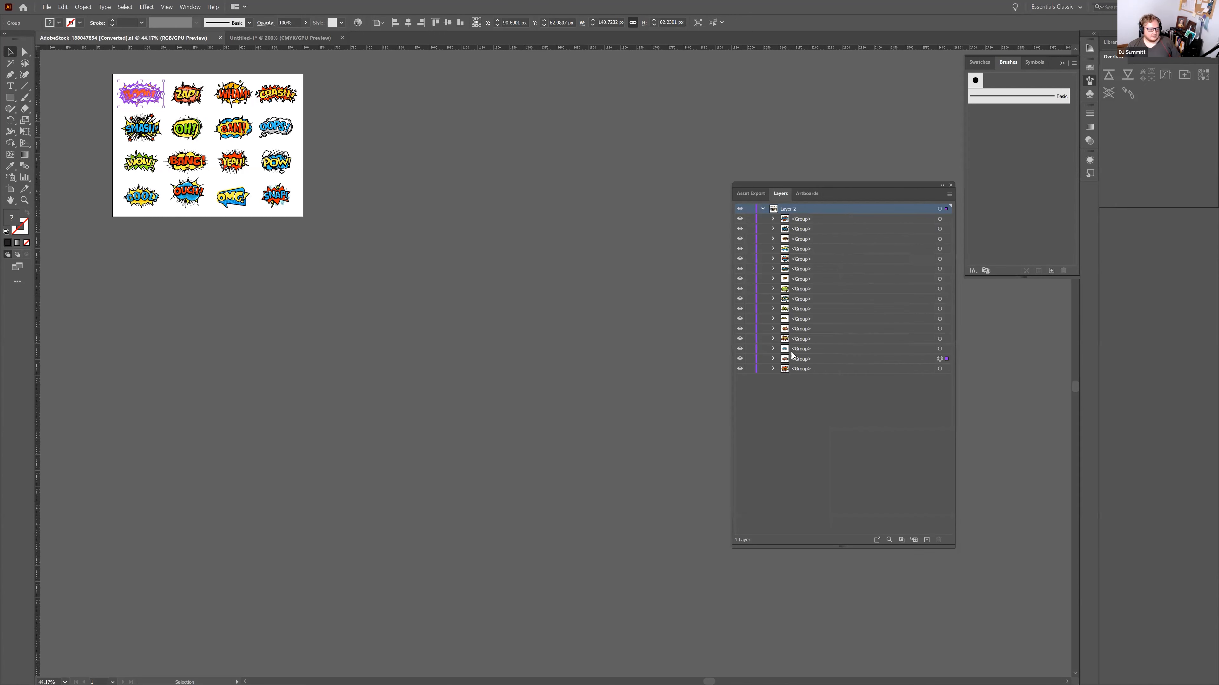
{"action": "left_click", "coordinate": [772, 359]}
{"action": "left_click", "coordinate": [772, 359]}
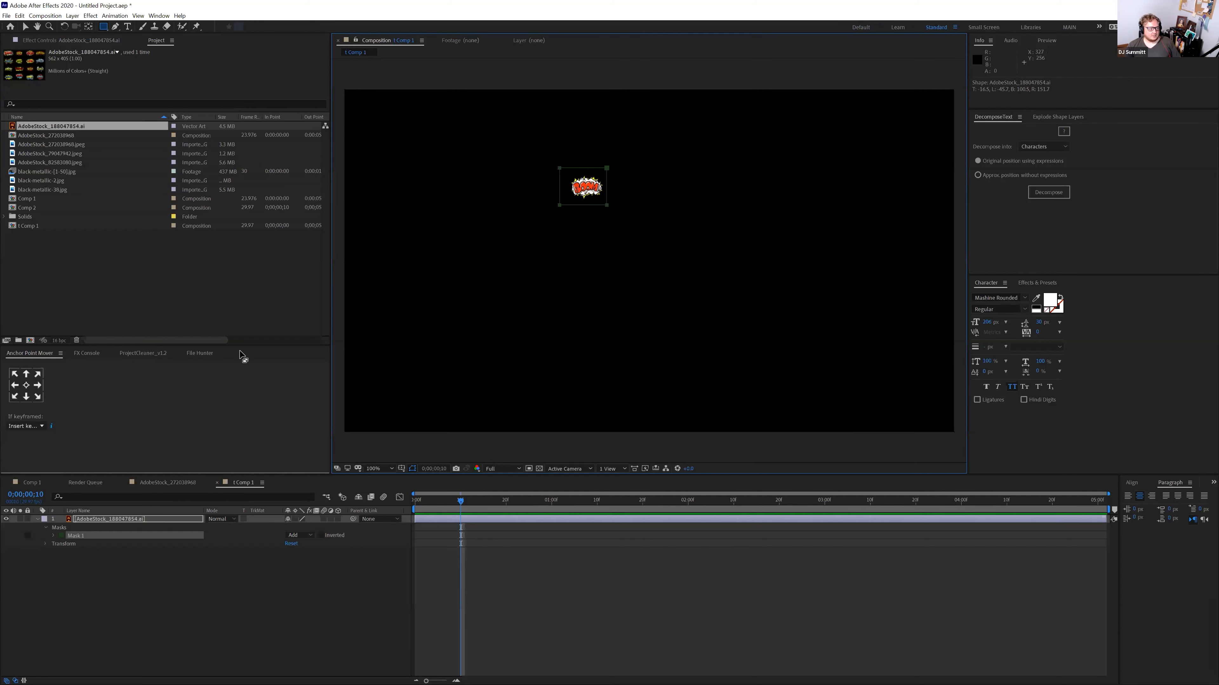
Bring the Chrome window with the battleaxe.co Overlord page to the front
{"action": "left_click", "coordinate": [26, 385]}
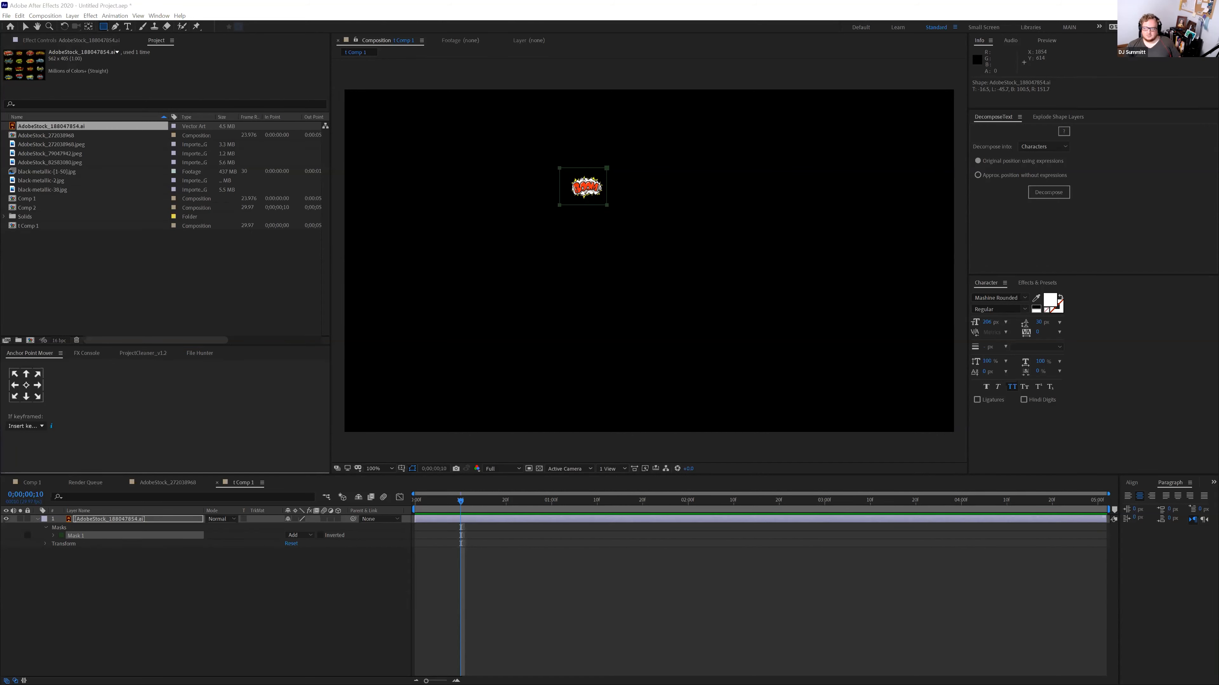
{"action": "key", "text": "alt+Tab"}
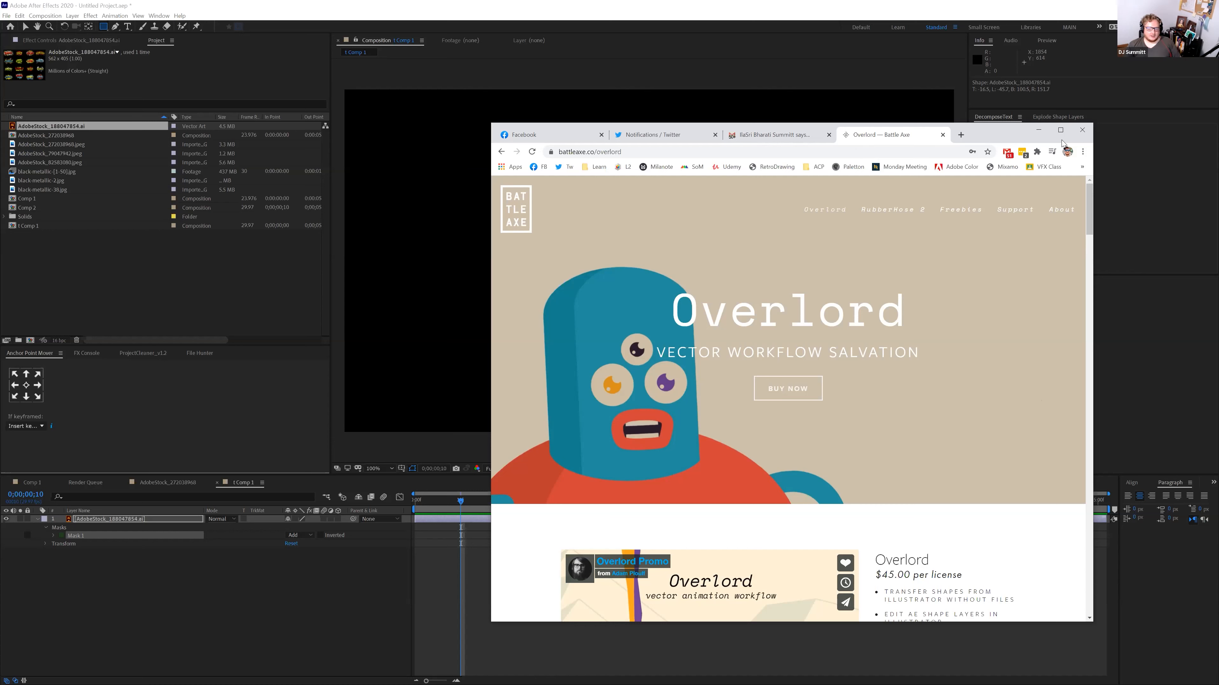
Minimize Chrome to return to the After Effects comp with the masked BOOM burst
{"action": "left_click", "coordinate": [1039, 130]}
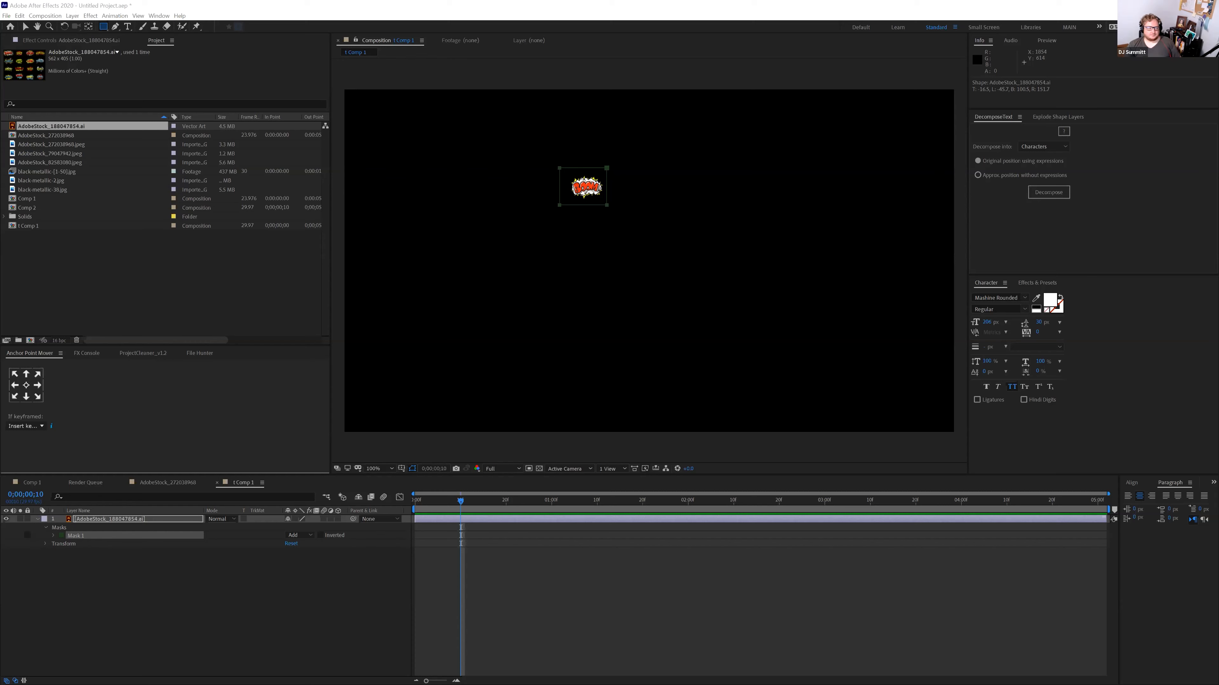
Delete Mask 1 and the sticker-sheet layer, then switch to Illustrator
{"action": "left_click", "coordinate": [125, 523]}
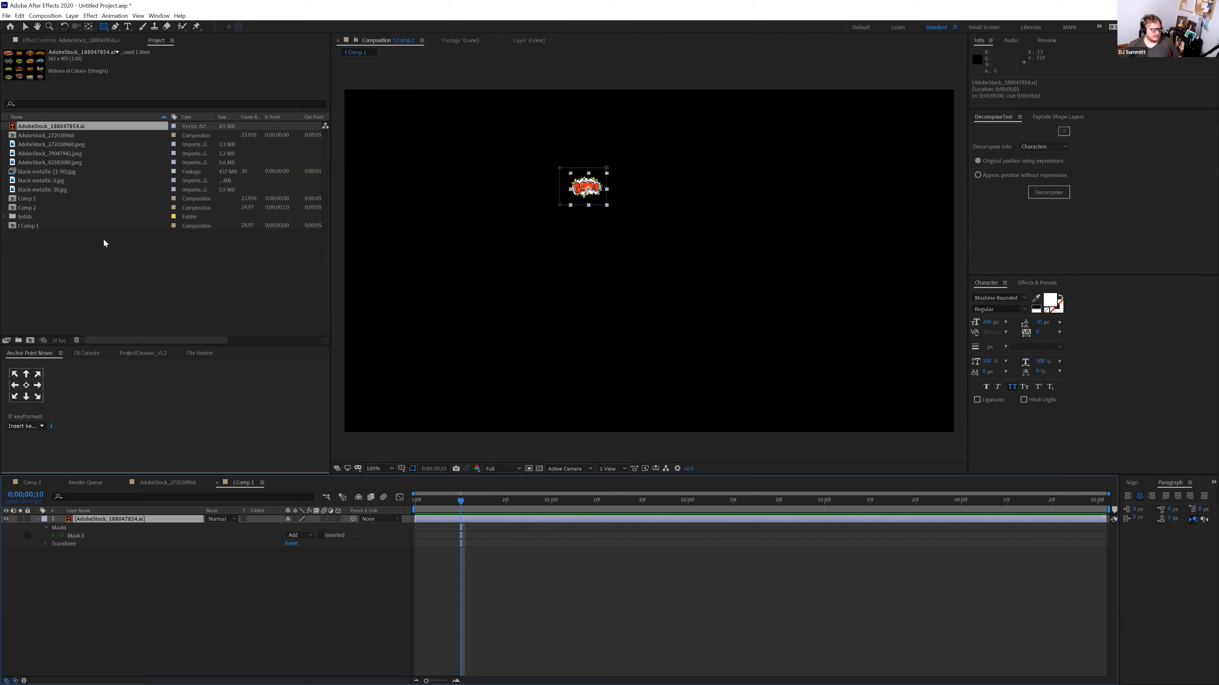
{"action": "left_click", "coordinate": [80, 537]}
{"action": "key", "text": "Delete"}
{"action": "left_click", "coordinate": [93, 522]}
{"action": "key", "text": "Delete"}
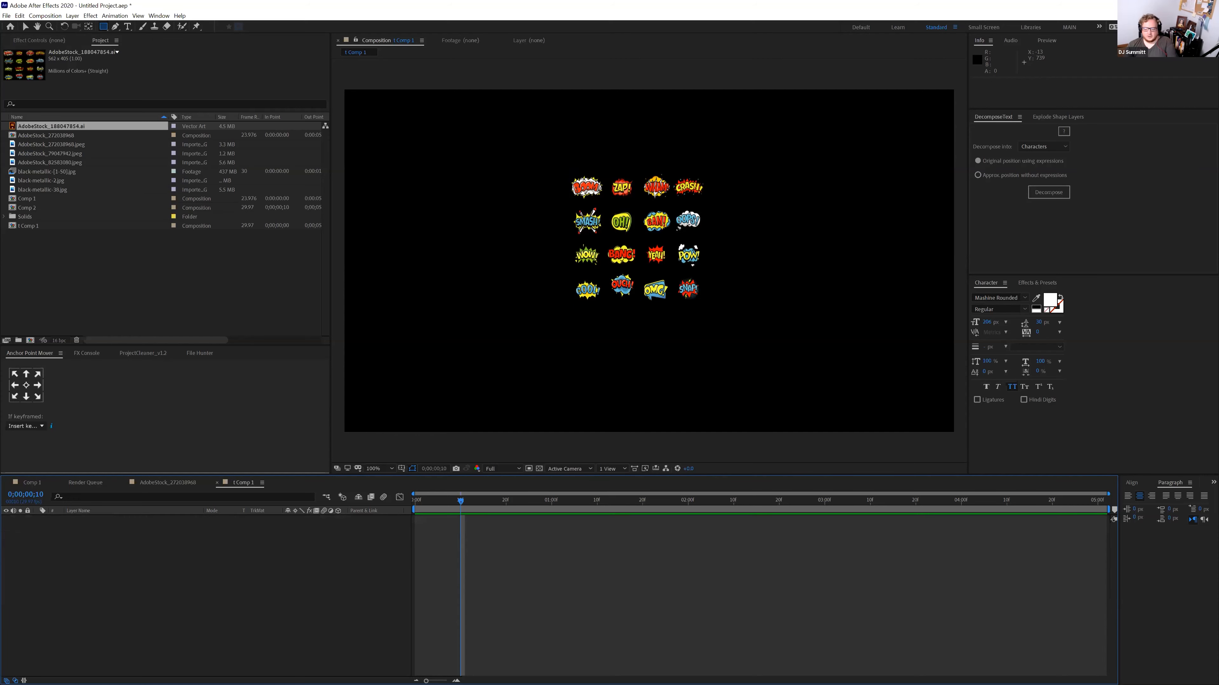
{"action": "key", "text": "alt+Tab"}
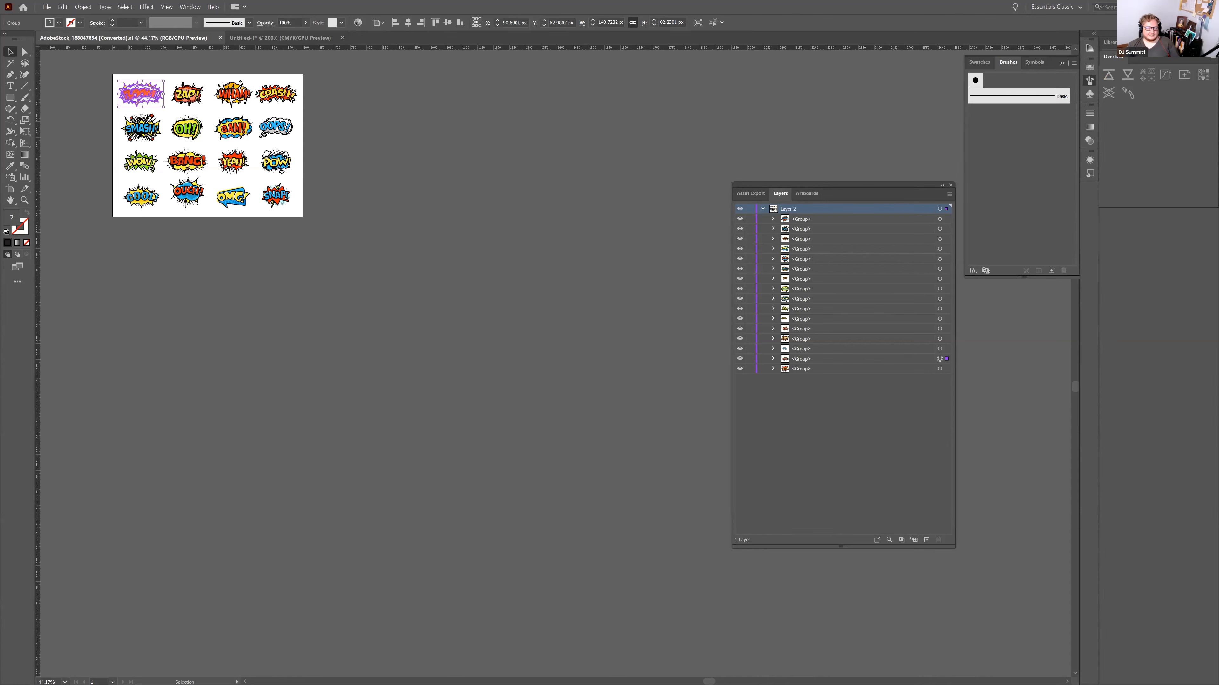
Open the Overlord panel from Window > Extensions and pull the Illustrator selection into the comp
{"action": "key", "text": "alt+Tab"}
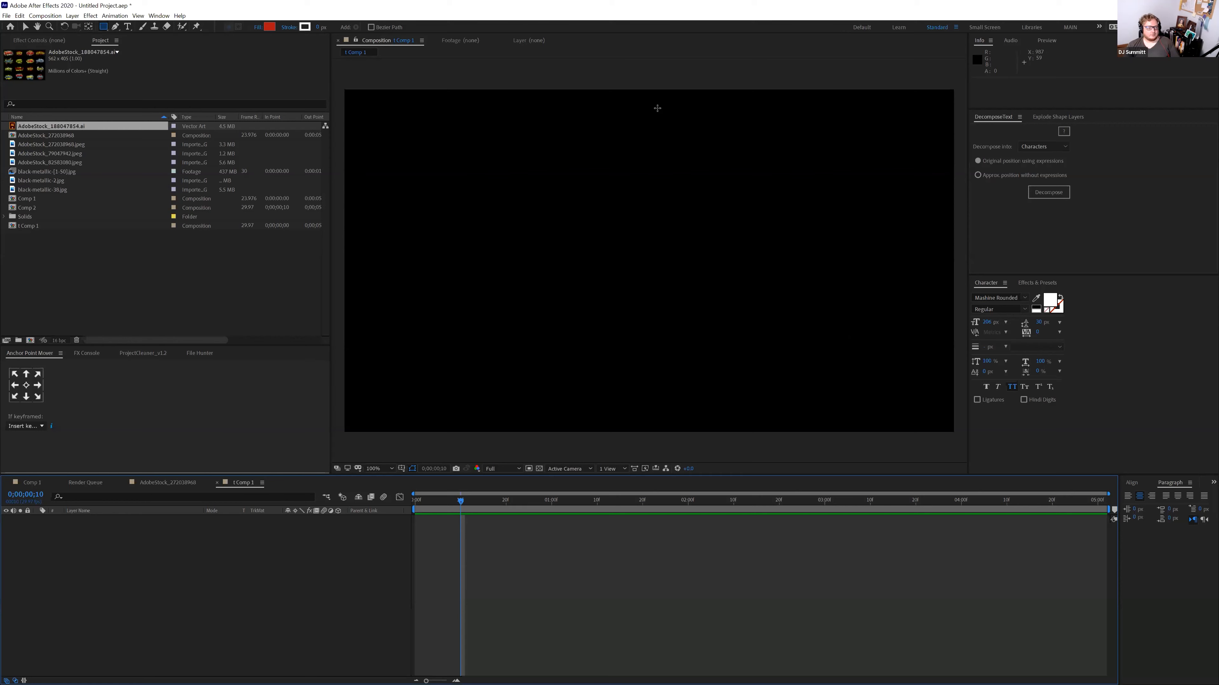
{"action": "left_click", "coordinate": [158, 16]}
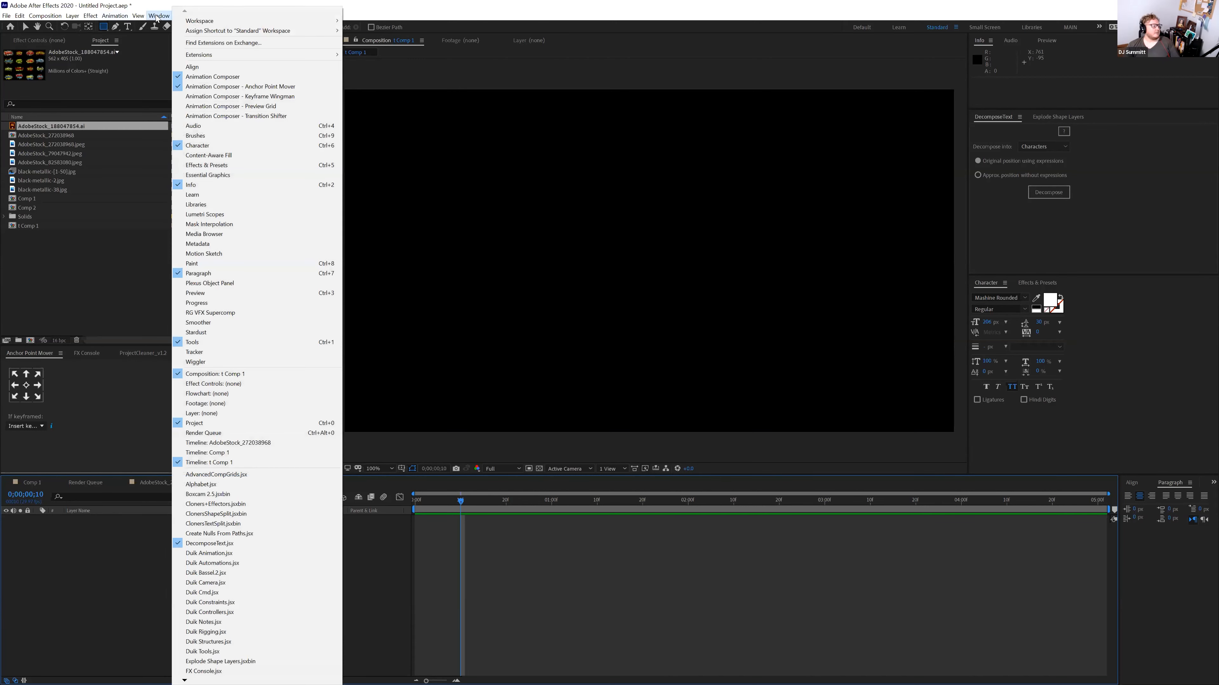
{"action": "mouse_move", "coordinate": [305, 57]}
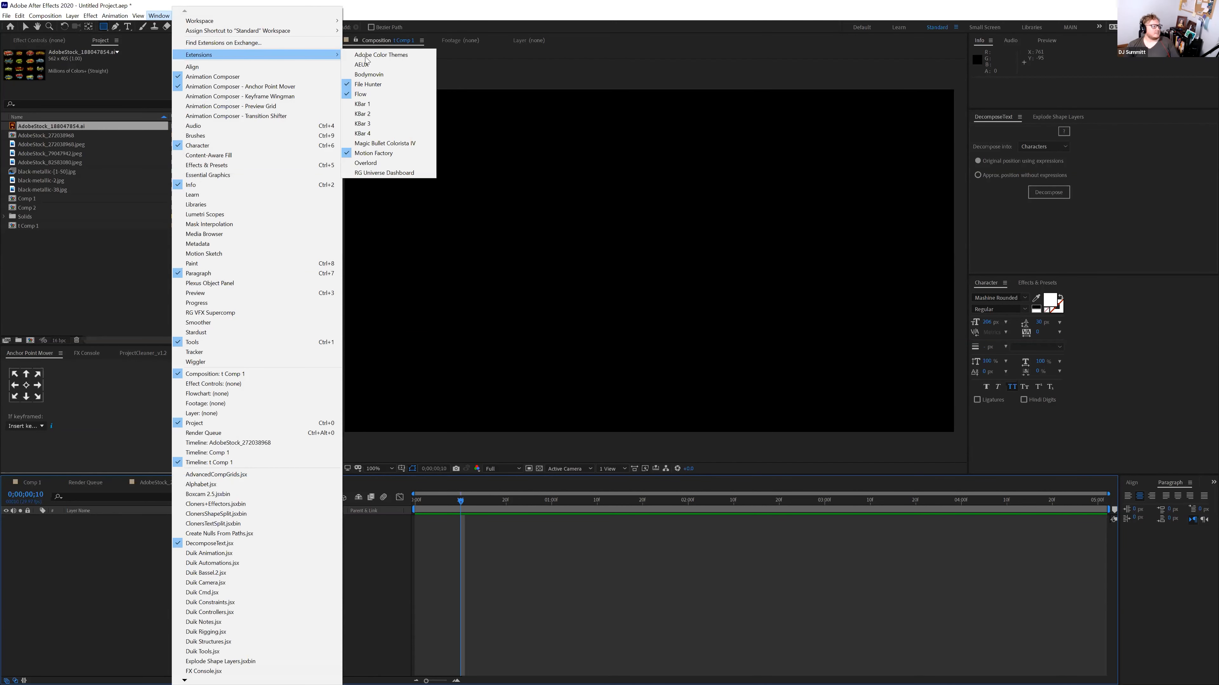
{"action": "left_click", "coordinate": [378, 153]}
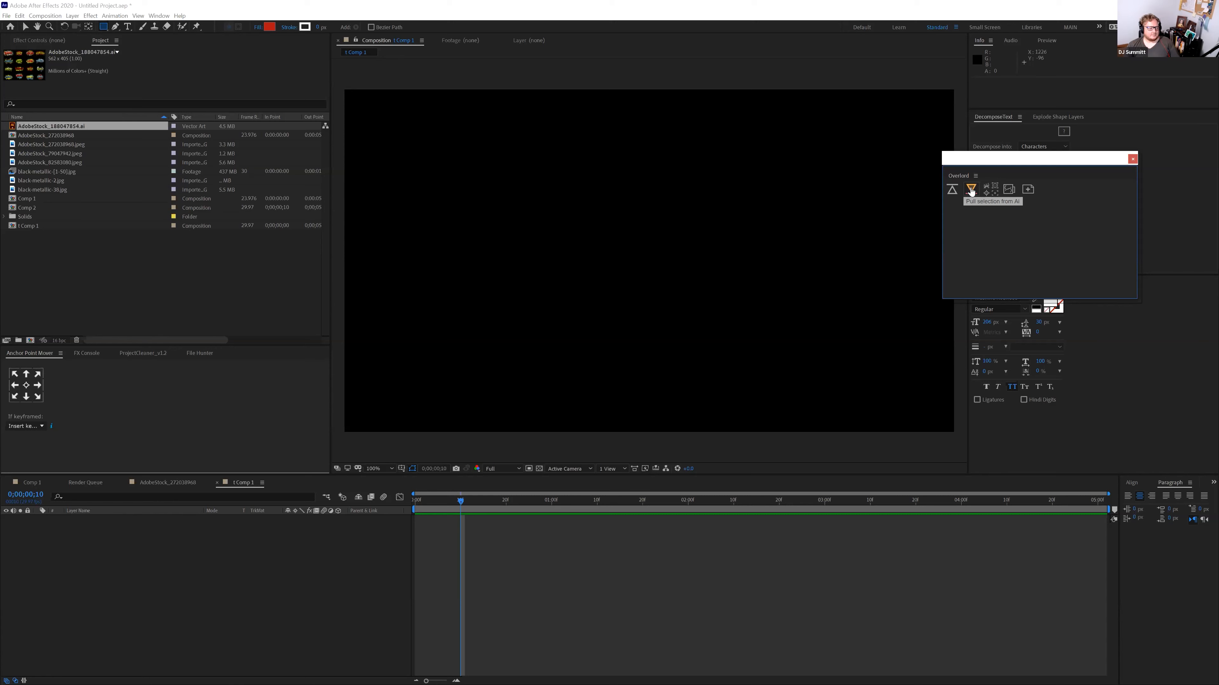
{"action": "left_click", "coordinate": [971, 192]}
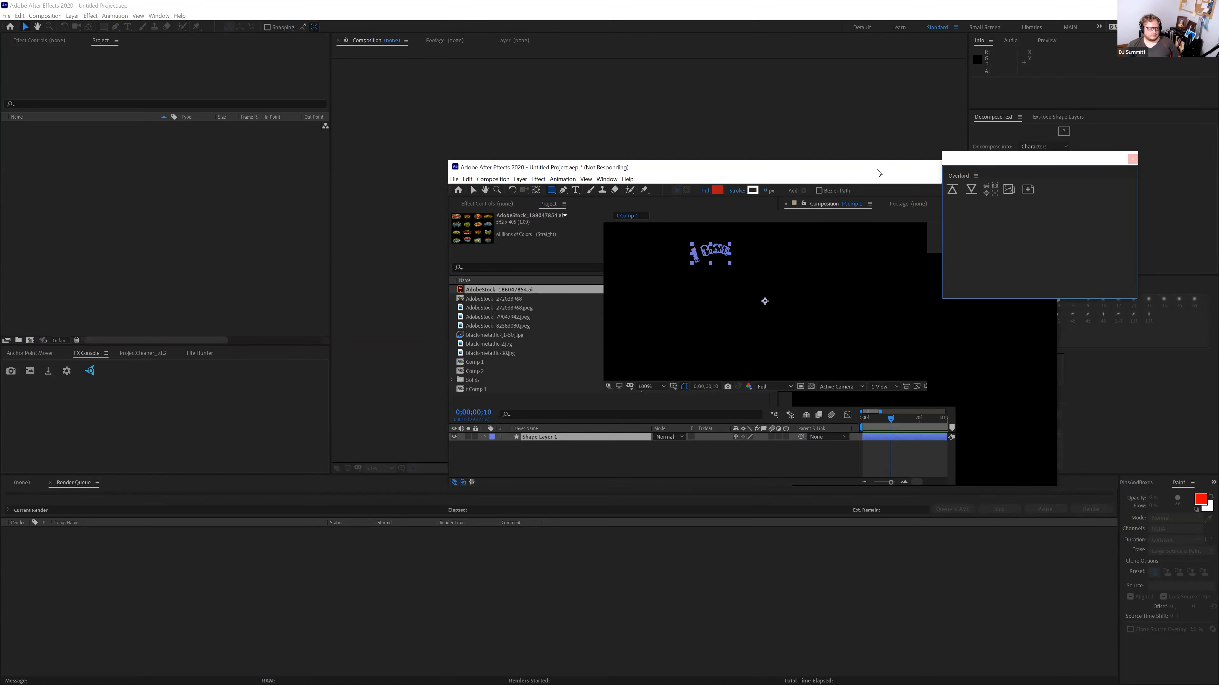
Move the frozen window aside, maximize After Effects, and reveal Layer 2's groups at 200% zoom
{"action": "left_click_drag", "start_coordinate": [838, 169], "coordinate": [710, 157]}
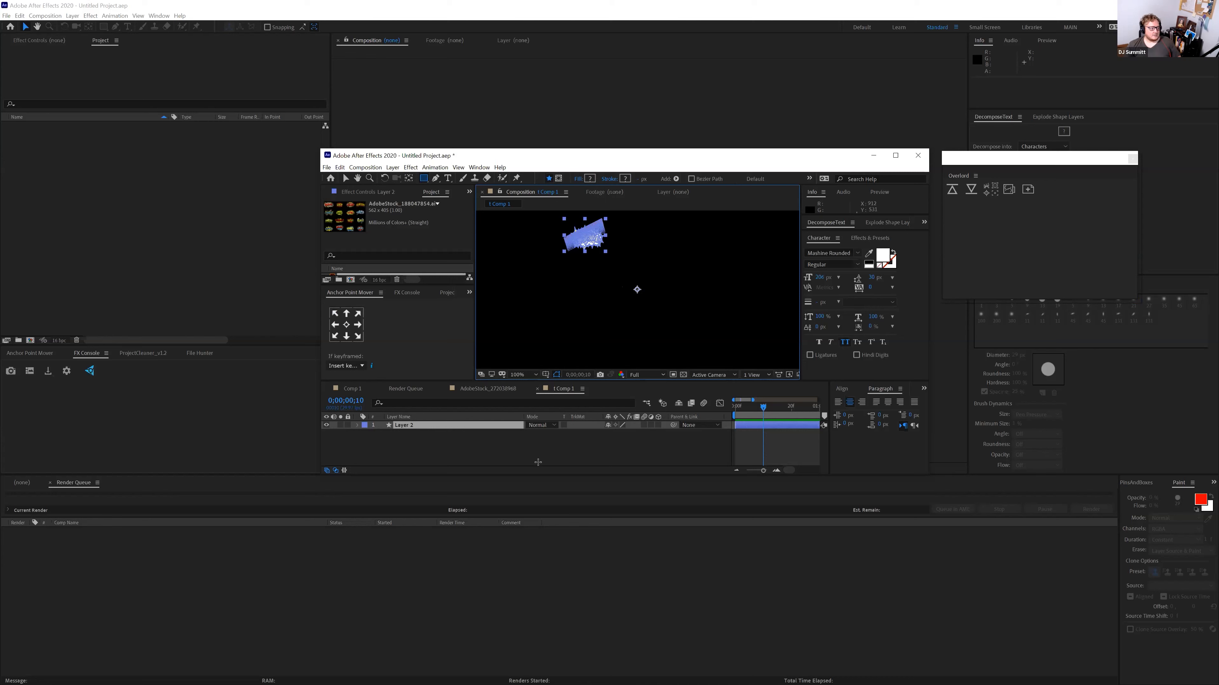
{"action": "left_click", "coordinate": [344, 178]}
{"action": "left_click", "coordinate": [345, 179]}
{"action": "key", "text": "period"}
{"action": "left_click", "coordinate": [773, 408]}
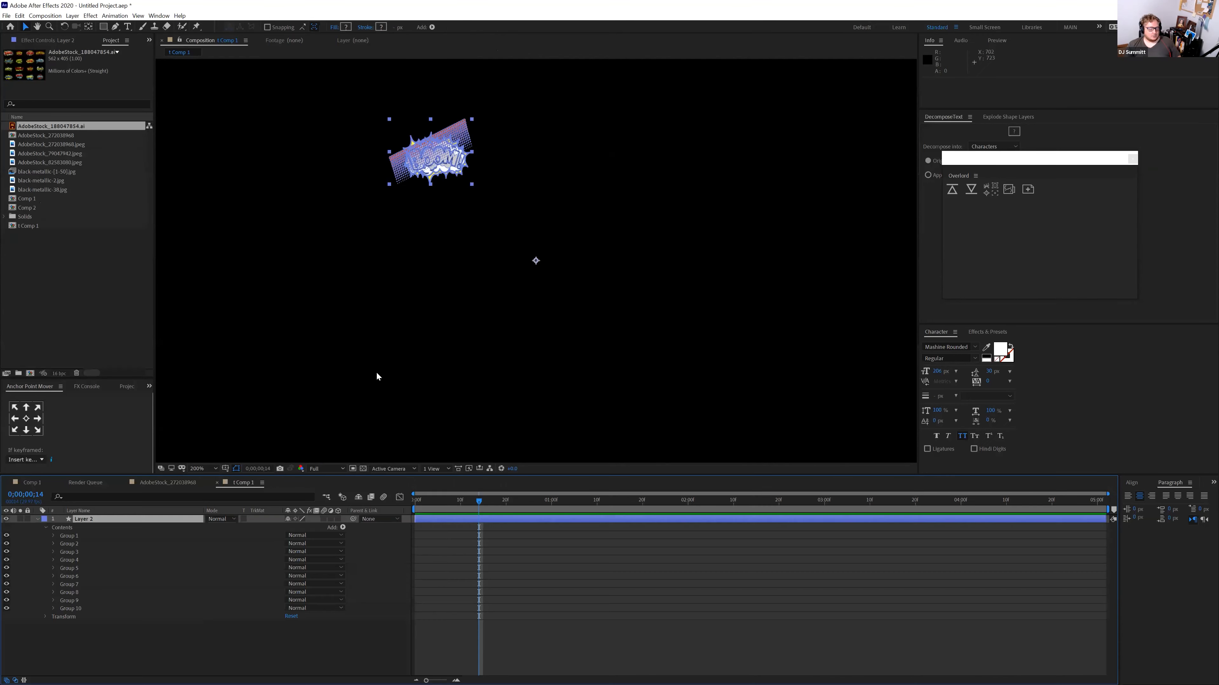
{"action": "left_click", "coordinate": [70, 135], "text": "ctrl"}
{"action": "left_click_drag", "start_coordinate": [69, 135], "coordinate": [723, 236]}
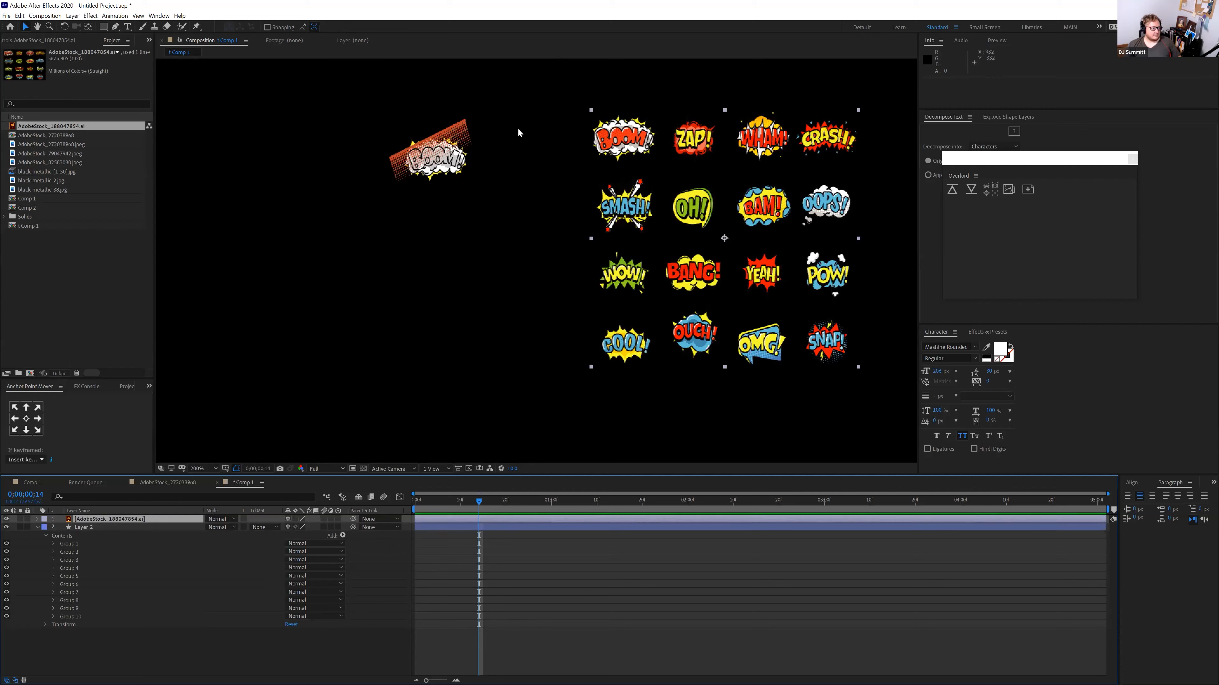
{"action": "left_click", "coordinate": [104, 27]}
{"action": "left_click_drag", "start_coordinate": [578, 111], "coordinate": [659, 167]}
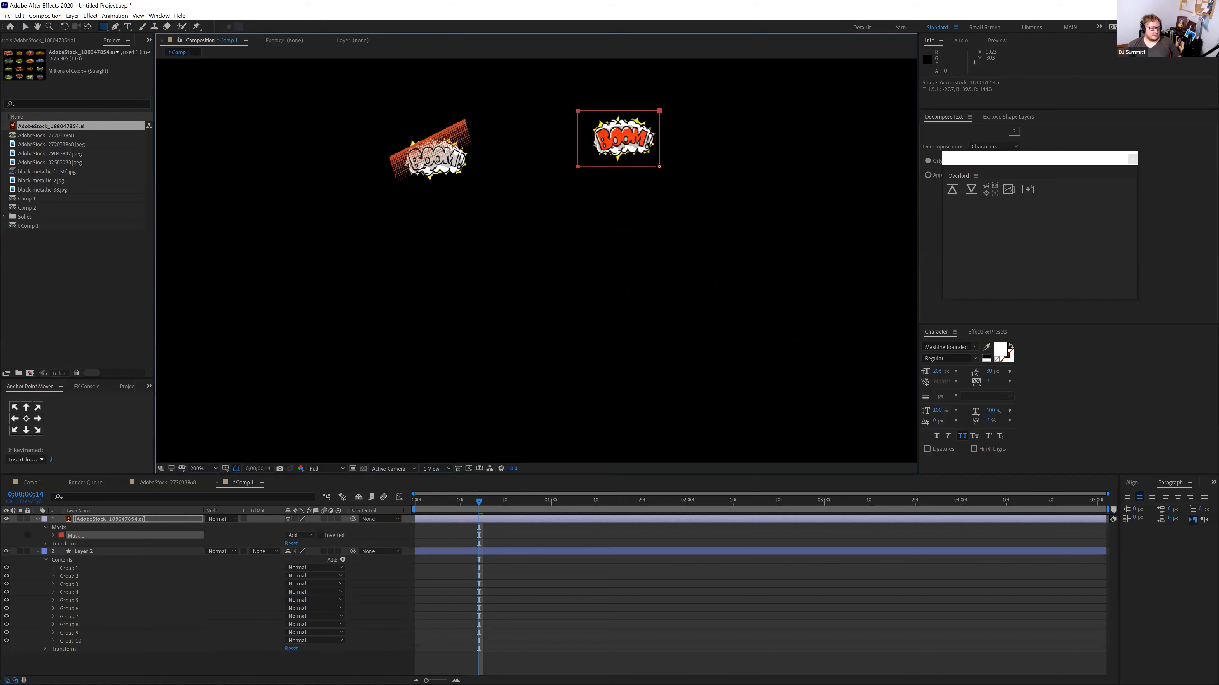
{"action": "left_click", "coordinate": [125, 522]}
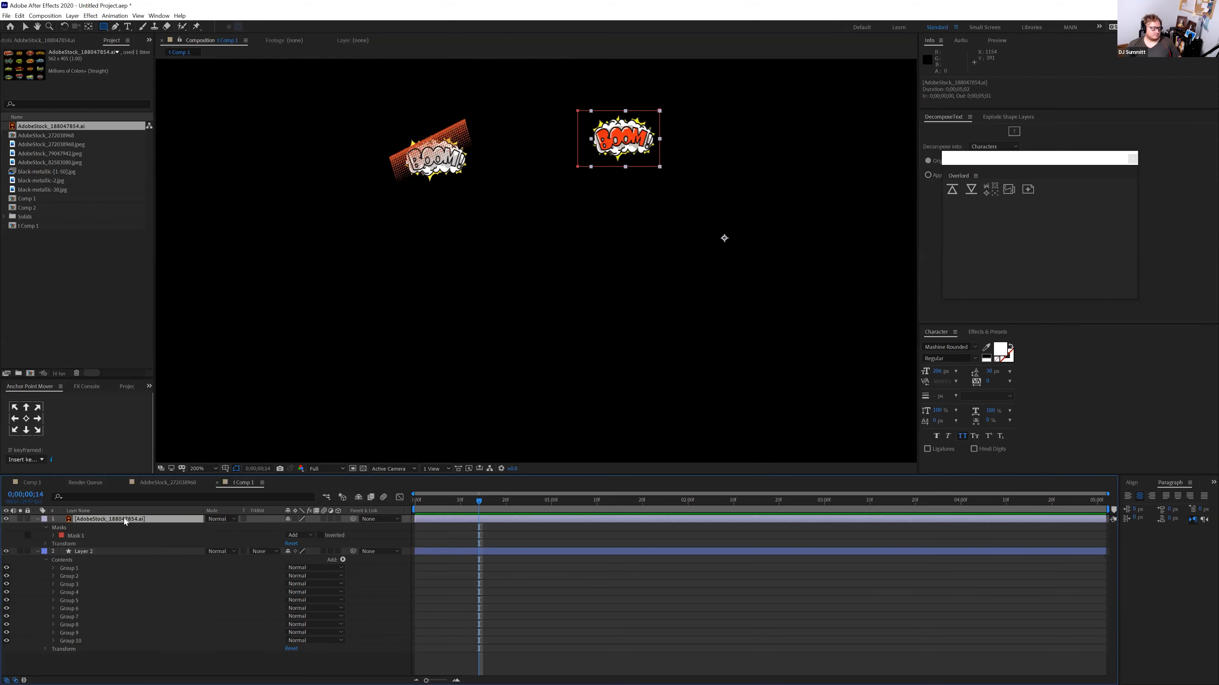
{"action": "key", "text": "Delete"}
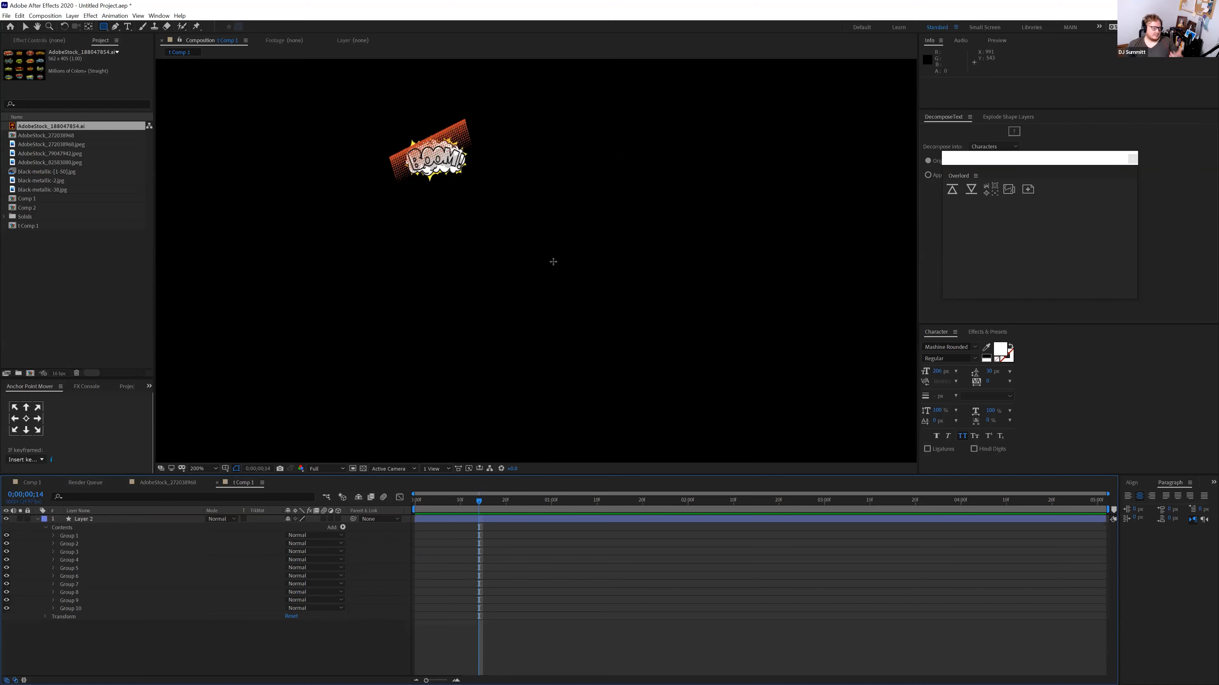
Select Group 1 of Layer 2 and hide then show it to see its contents
{"action": "left_click", "coordinate": [94, 519]}
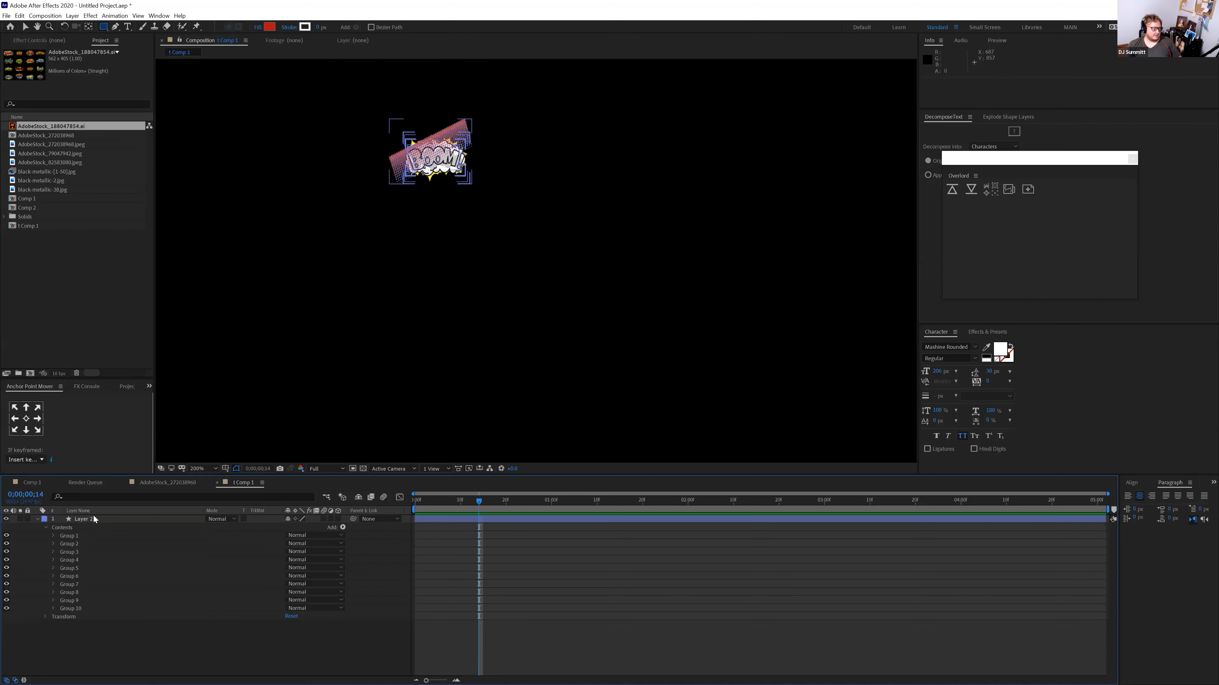
{"action": "left_click", "coordinate": [93, 519]}
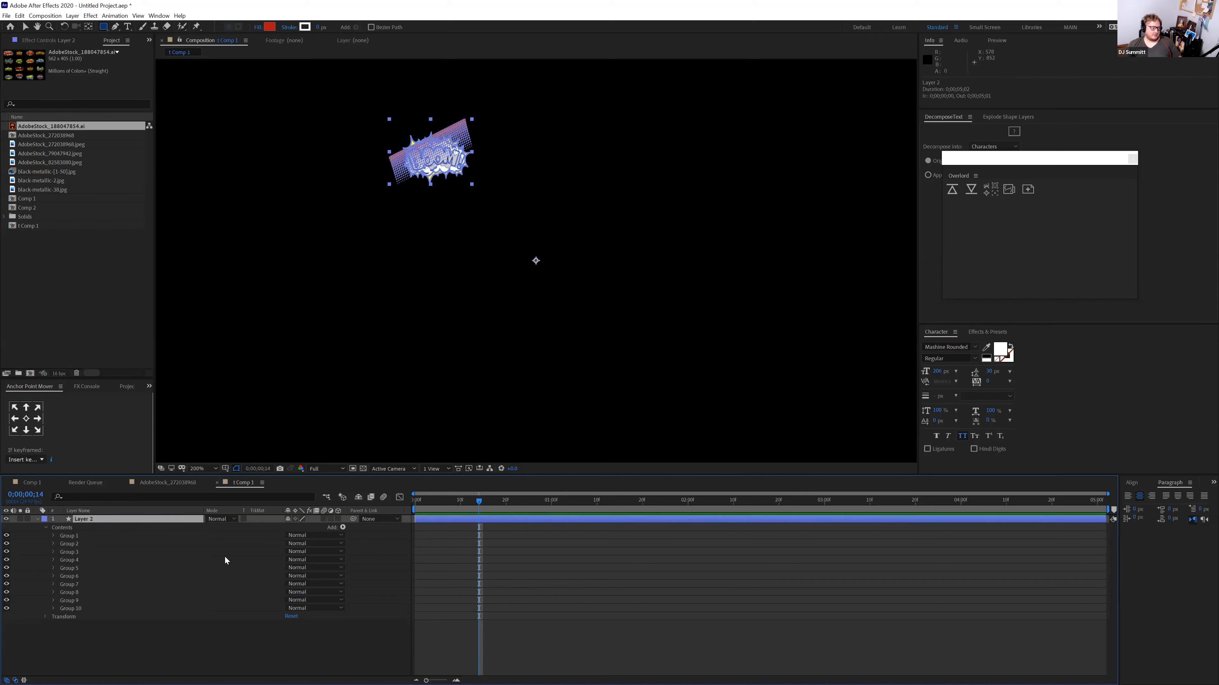
{"action": "left_click", "coordinate": [220, 439]}
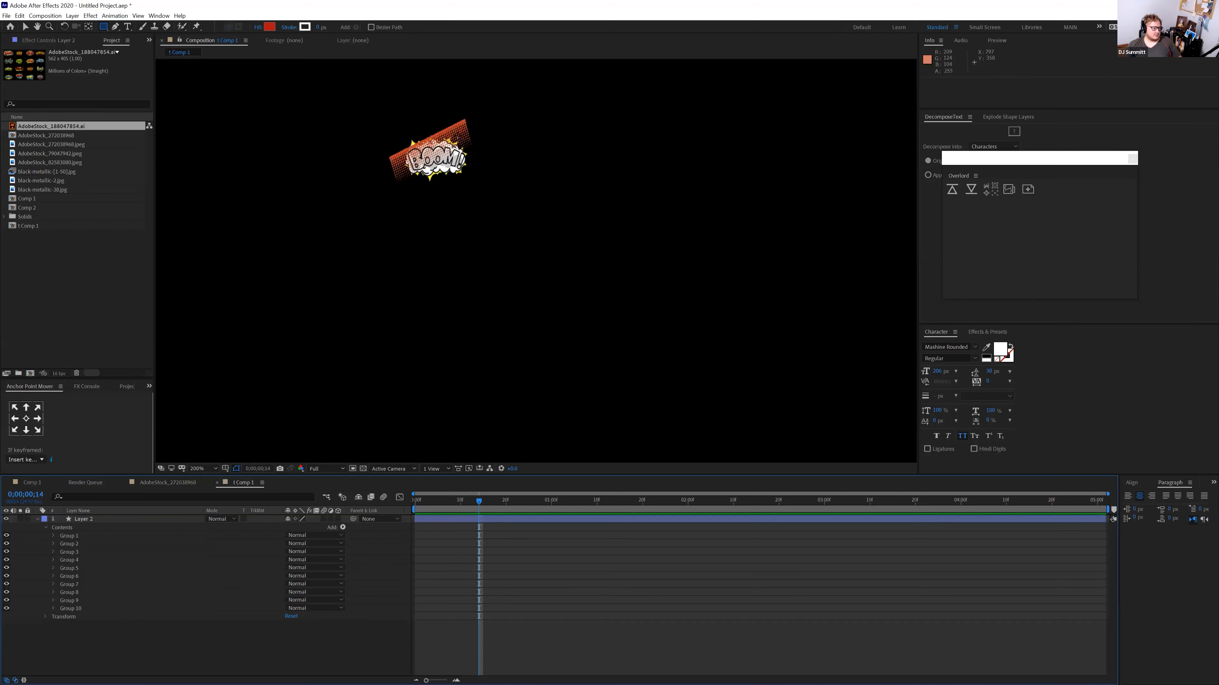
{"action": "left_click", "coordinate": [27, 28]}
{"action": "left_click", "coordinate": [82, 537]}
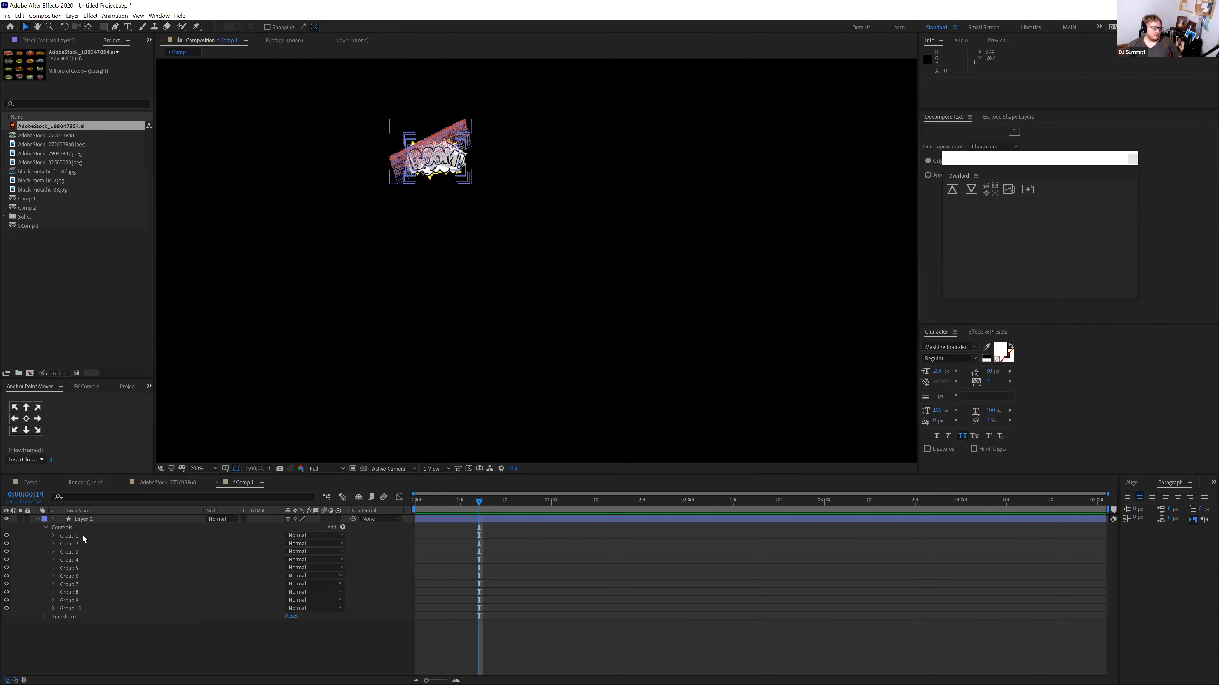
{"action": "left_click", "coordinate": [6, 536]}
{"action": "left_click", "coordinate": [6, 537]}
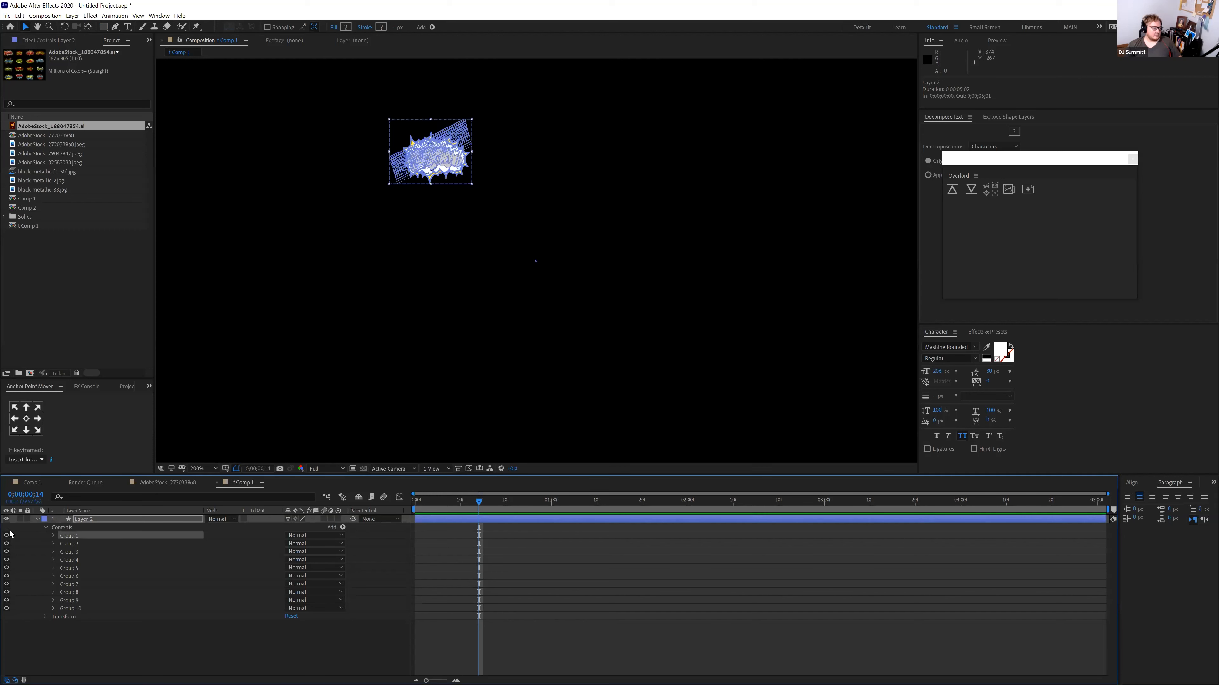
Expand Group 1, hide sub-groups 3, 4, 5 and 8 to inspect them, then show them again
{"action": "left_click", "coordinate": [53, 536]}
{"action": "left_click", "coordinate": [55, 545]}
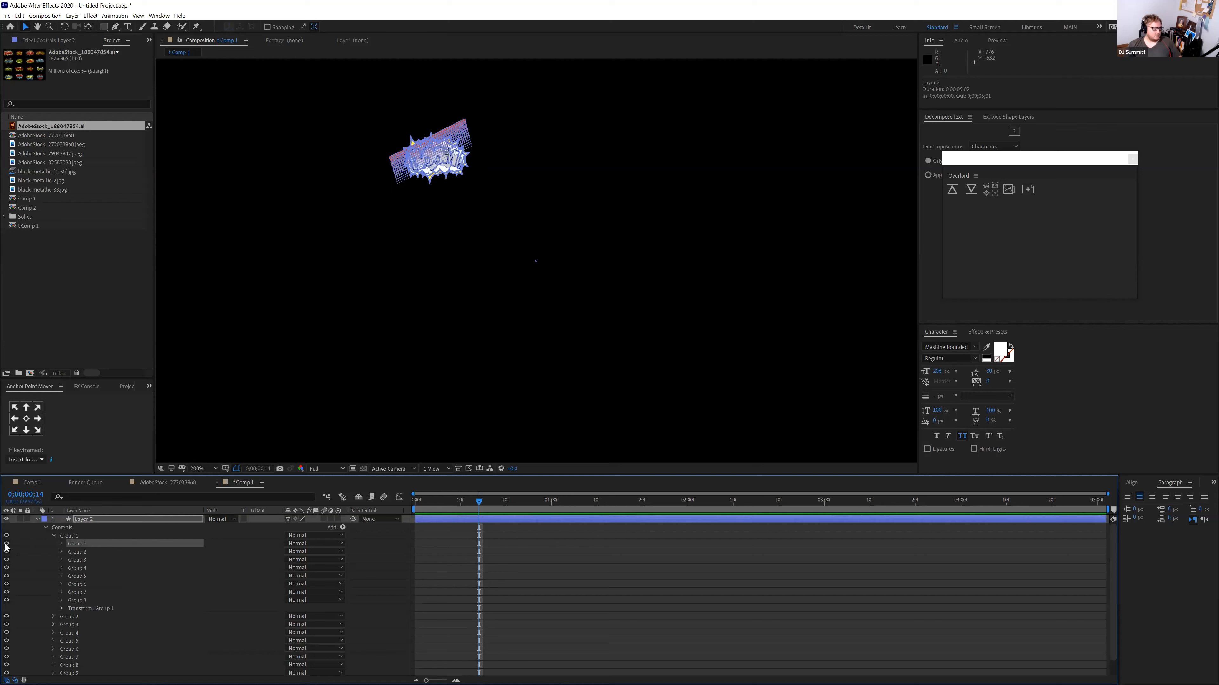
{"action": "left_click", "coordinate": [7, 544]}
{"action": "left_click", "coordinate": [6, 561]}
{"action": "left_click", "coordinate": [7, 569]}
{"action": "left_click", "coordinate": [6, 577]}
{"action": "left_click", "coordinate": [4, 609]}
{"action": "left_click", "coordinate": [6, 600]}
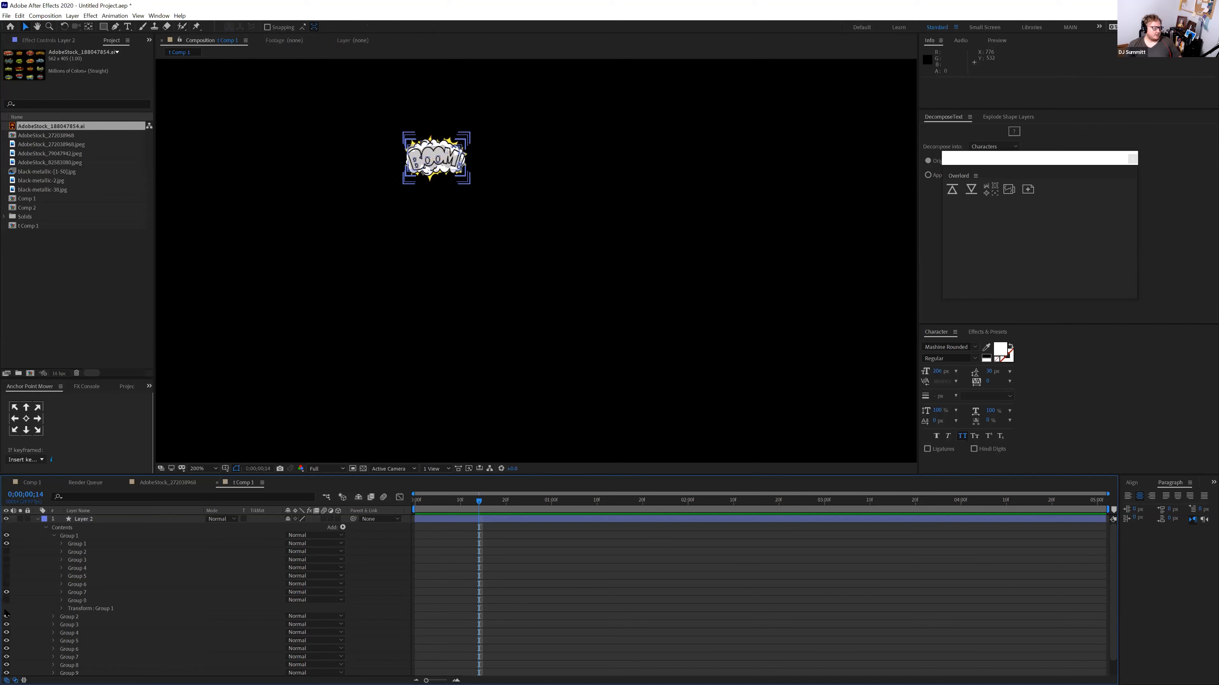
{"action": "left_click_drag", "start_coordinate": [7, 585], "coordinate": [7, 552]}
{"action": "left_click", "coordinate": [6, 600]}
Expand Group 8 and its nested group down to the innermost Group 1
{"action": "left_click", "coordinate": [61, 601]}
{"action": "left_click", "coordinate": [77, 609]}
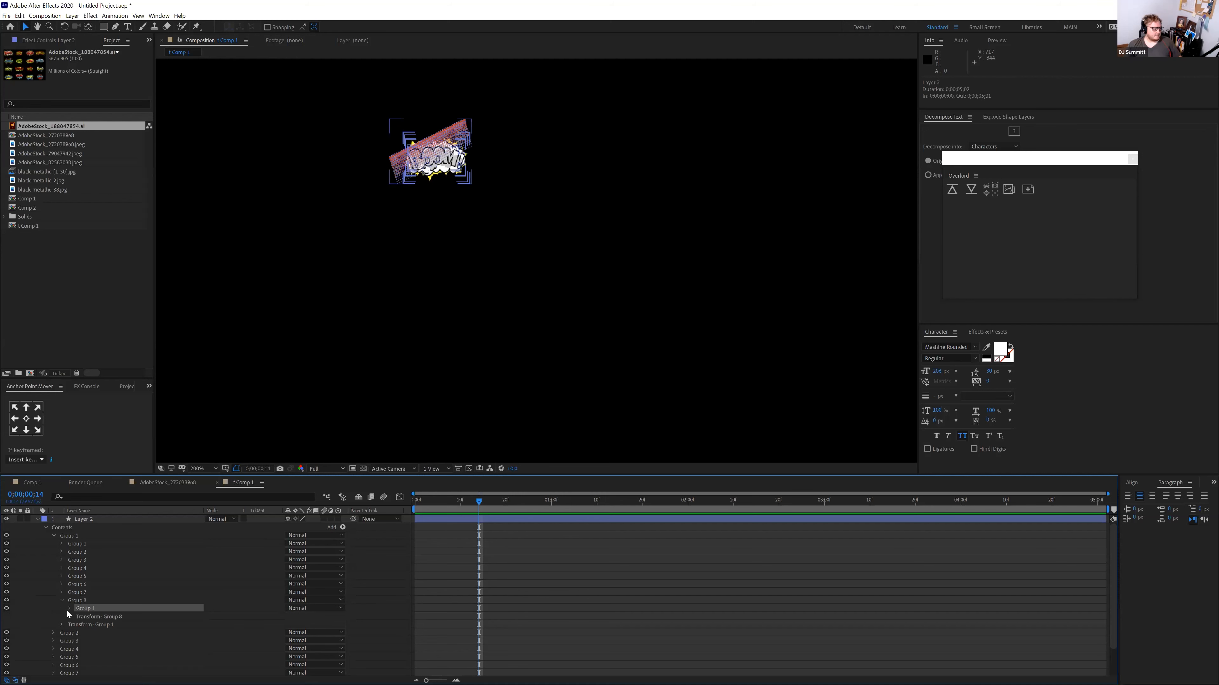
{"action": "left_click", "coordinate": [69, 609]}
{"action": "left_click", "coordinate": [92, 529]}
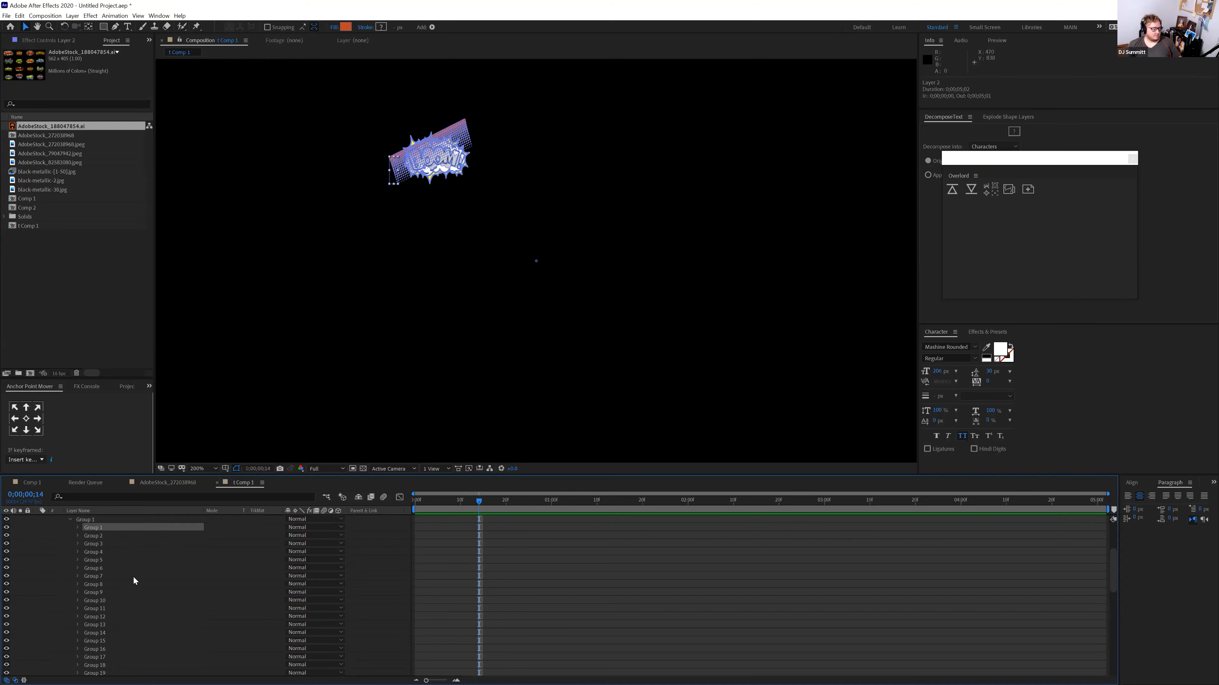
Zoom the viewer to 400% centred on the BOOM artwork, then switch to Adobe XD
{"action": "key", "text": "period"}
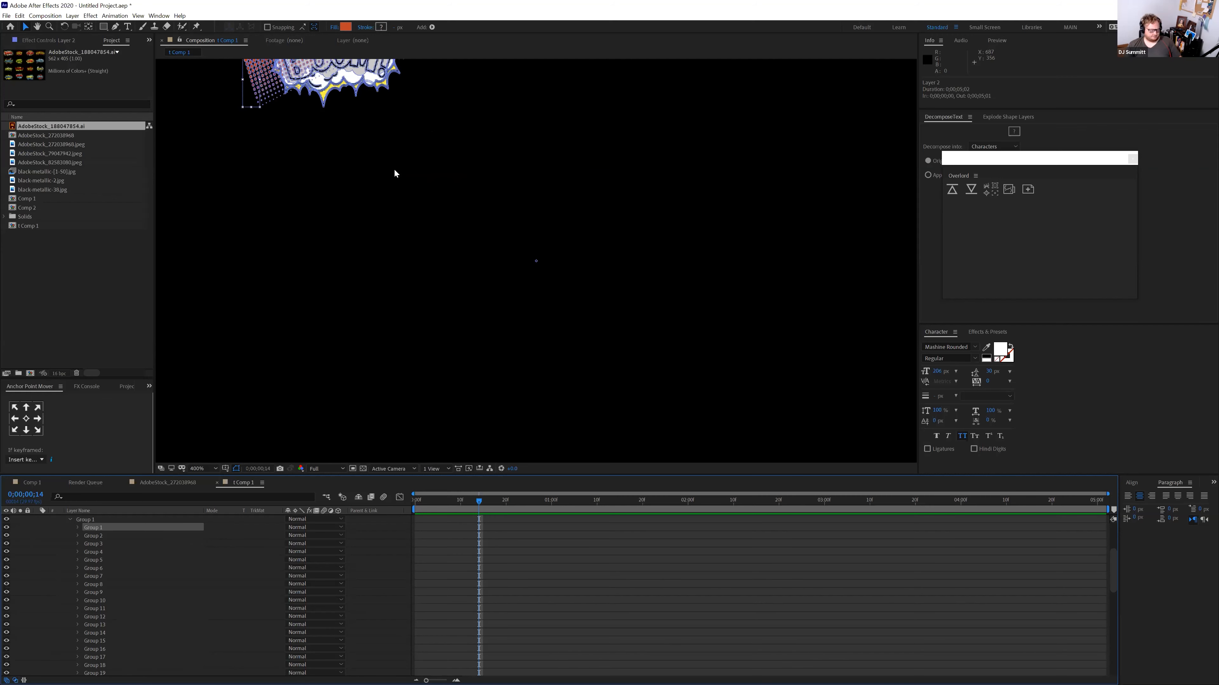
{"action": "key", "text": "h"}
{"action": "left_click_drag", "start_coordinate": [397, 128], "coordinate": [570, 347]}
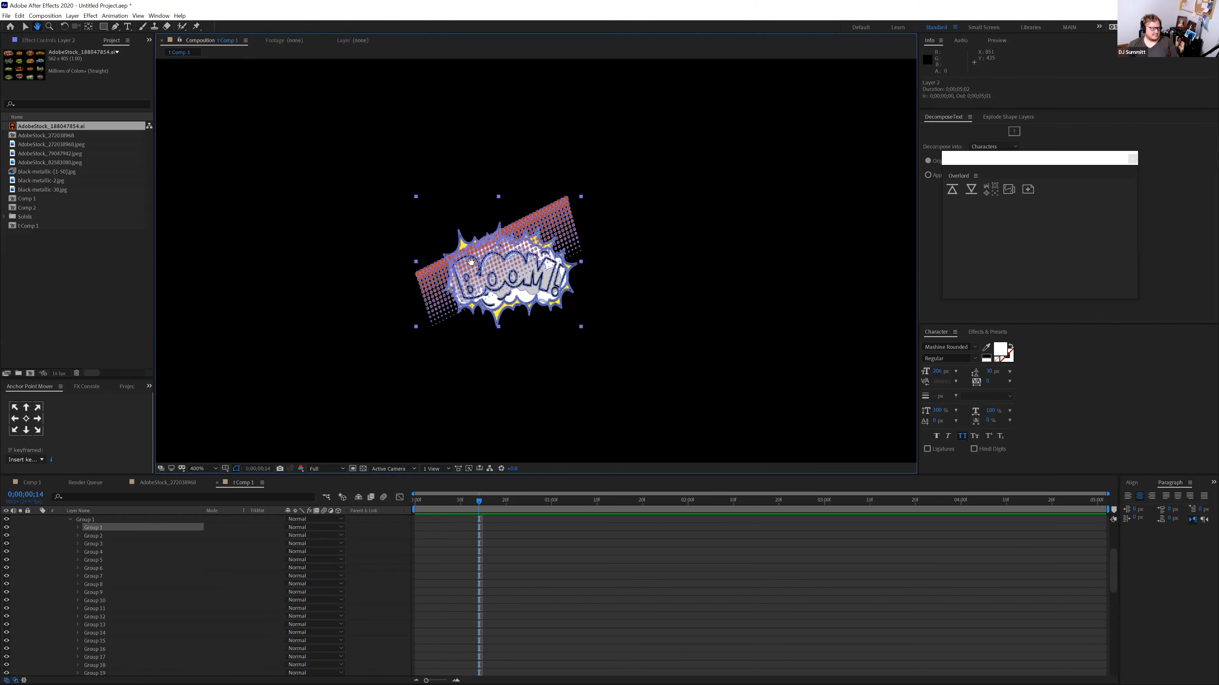
{"action": "key", "text": "v"}
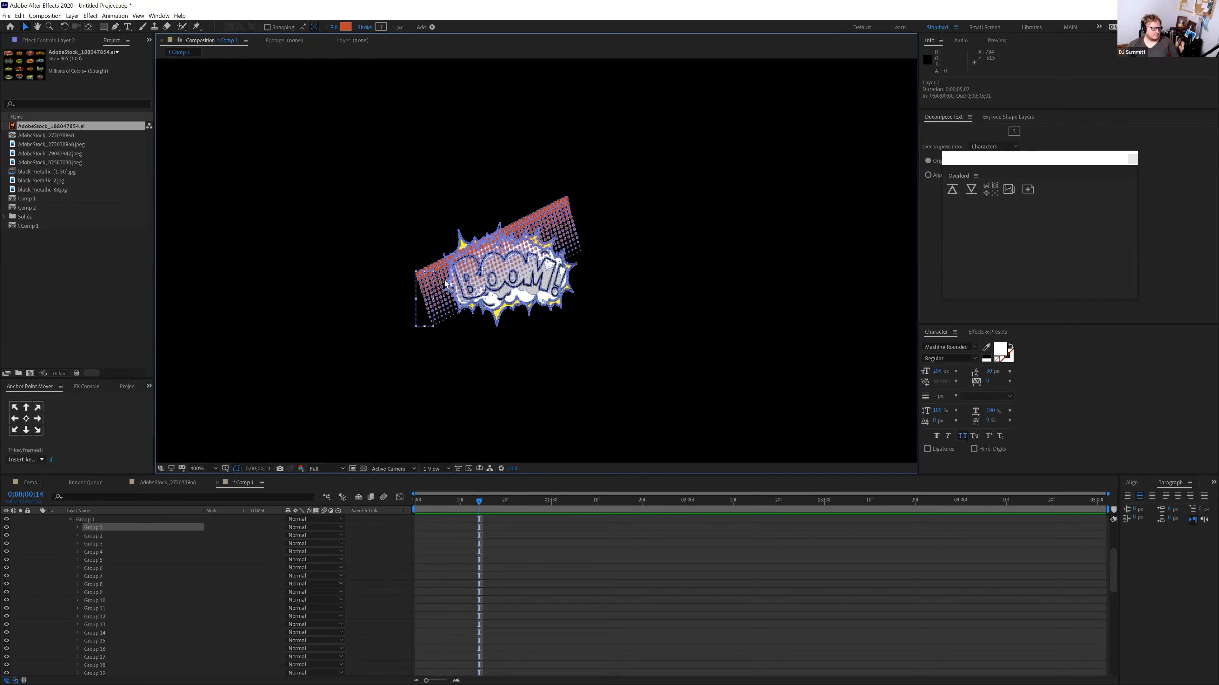
{"action": "left_click", "coordinate": [359, 177]}
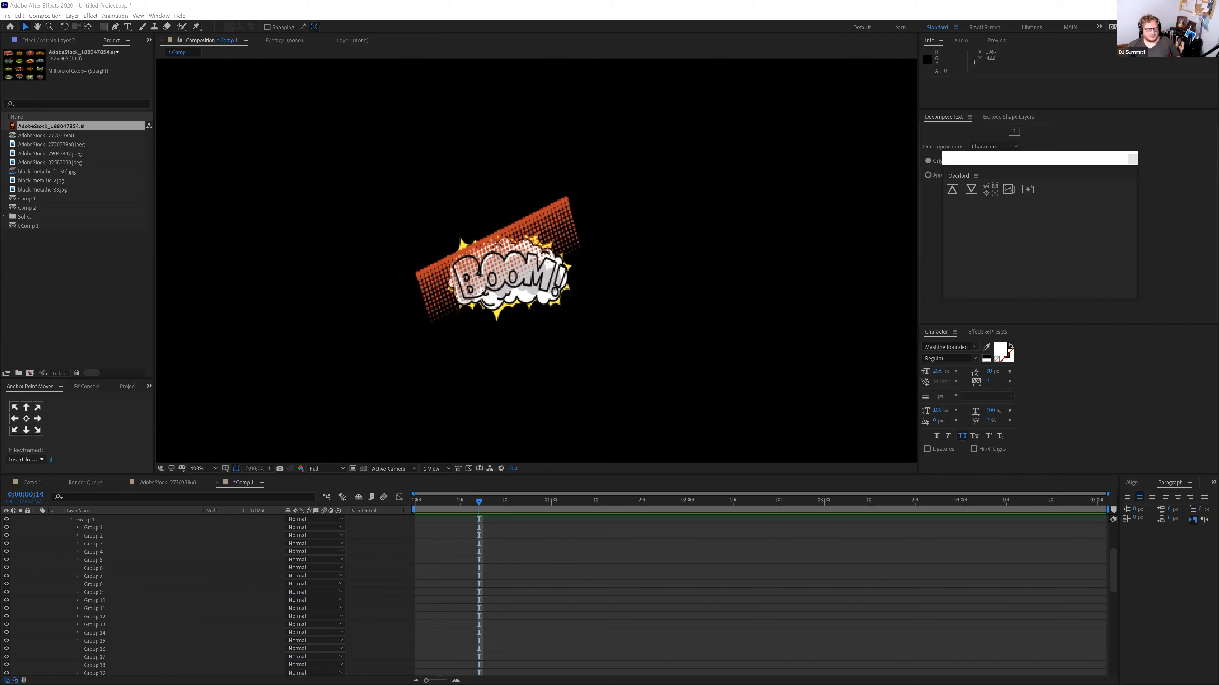
{"action": "key", "text": "alt+Tab"}
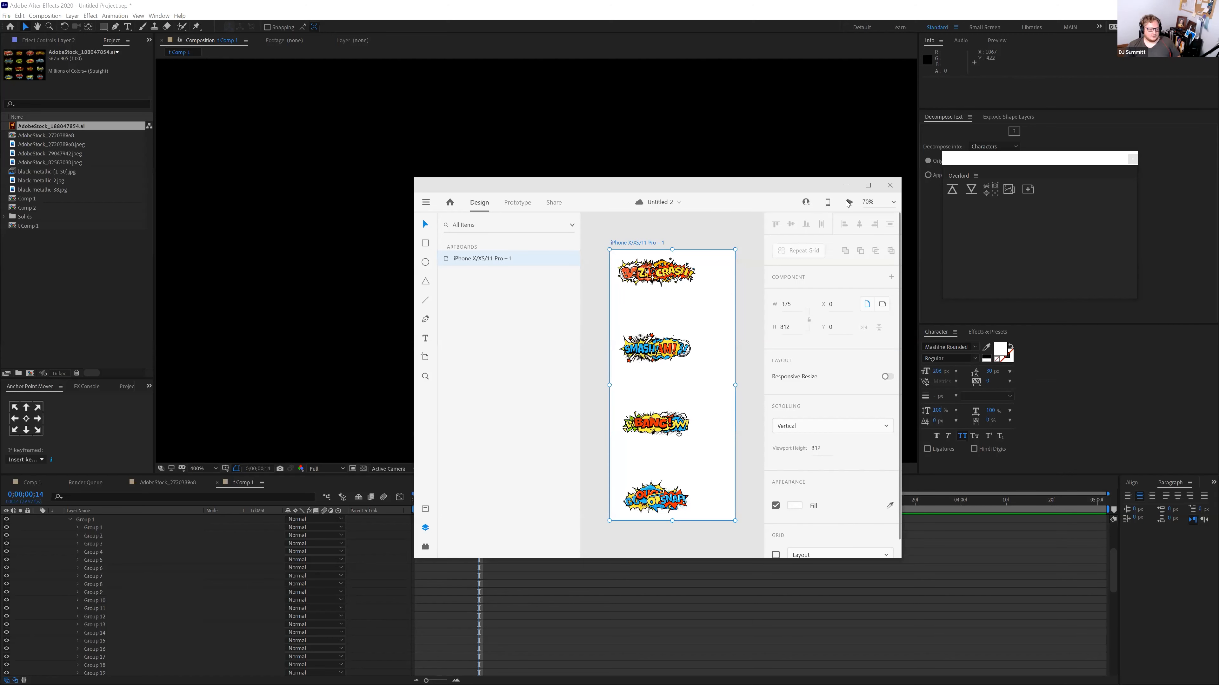
Widen the XD iPhone artboard to 1213 px and select the stacked burst artwork group
{"action": "left_click", "coordinate": [867, 186]}
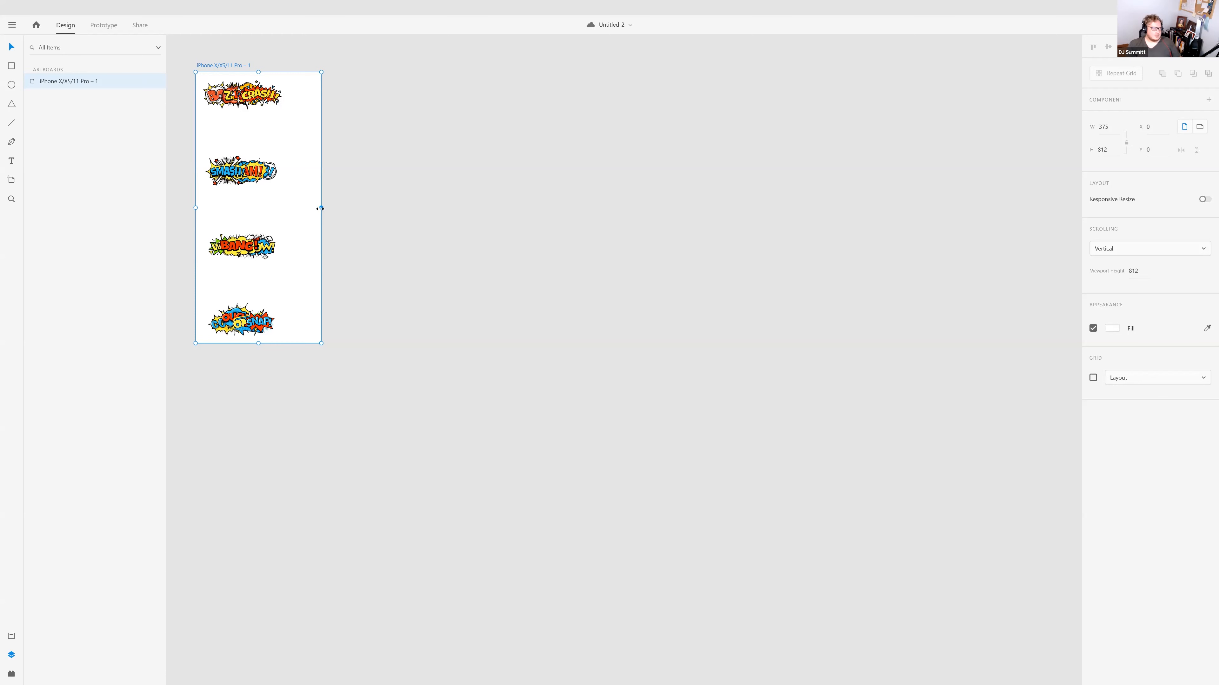
{"action": "left_click_drag", "start_coordinate": [321, 205], "coordinate": [601, 208]}
{"action": "left_click", "coordinate": [271, 174]}
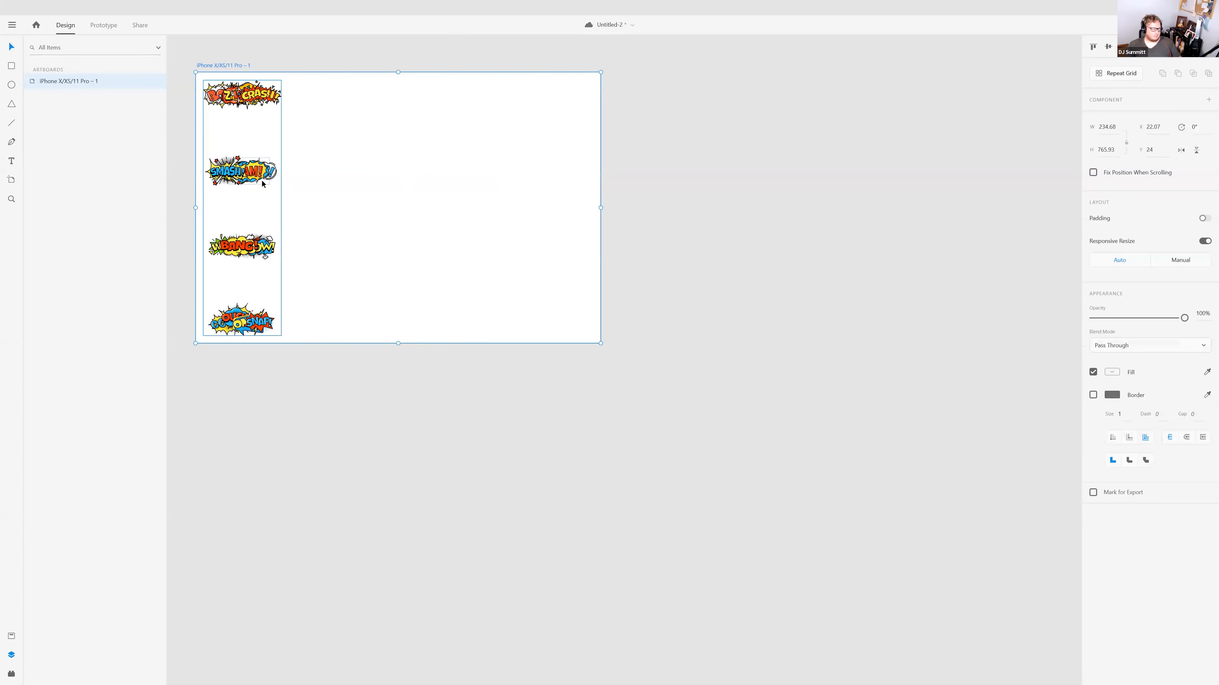
{"action": "left_click", "coordinate": [278, 212]}
{"action": "left_click", "coordinate": [273, 187]}
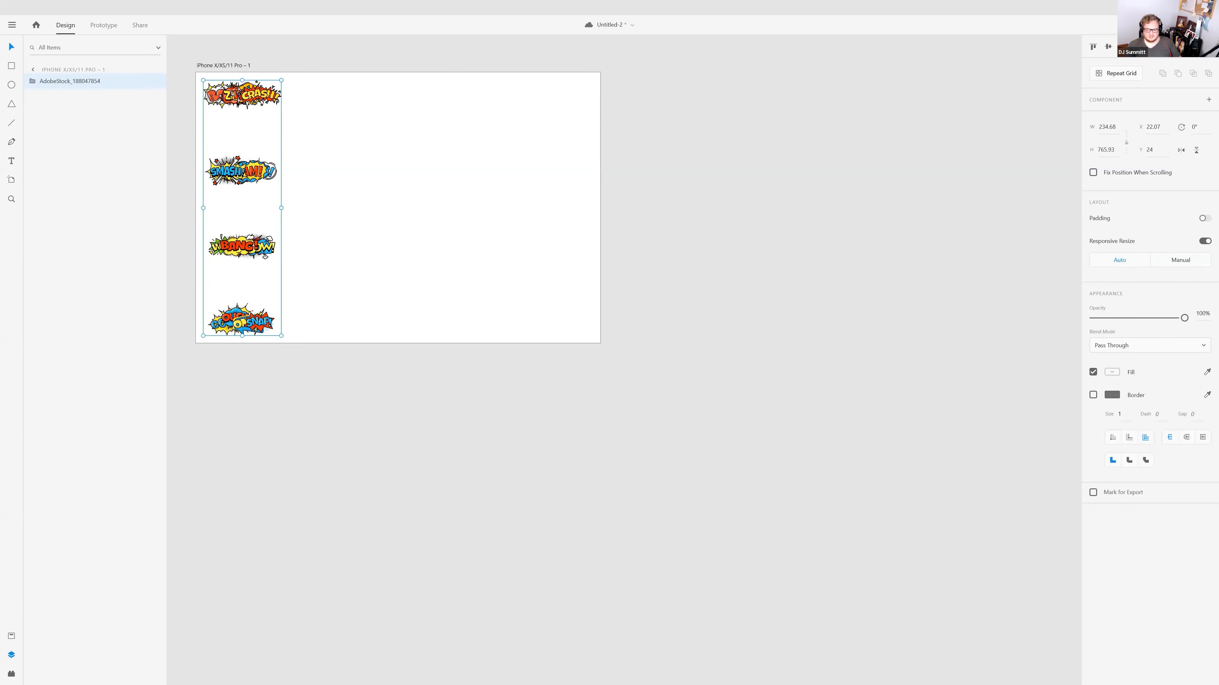
{"action": "key", "text": "alt+Tab"}
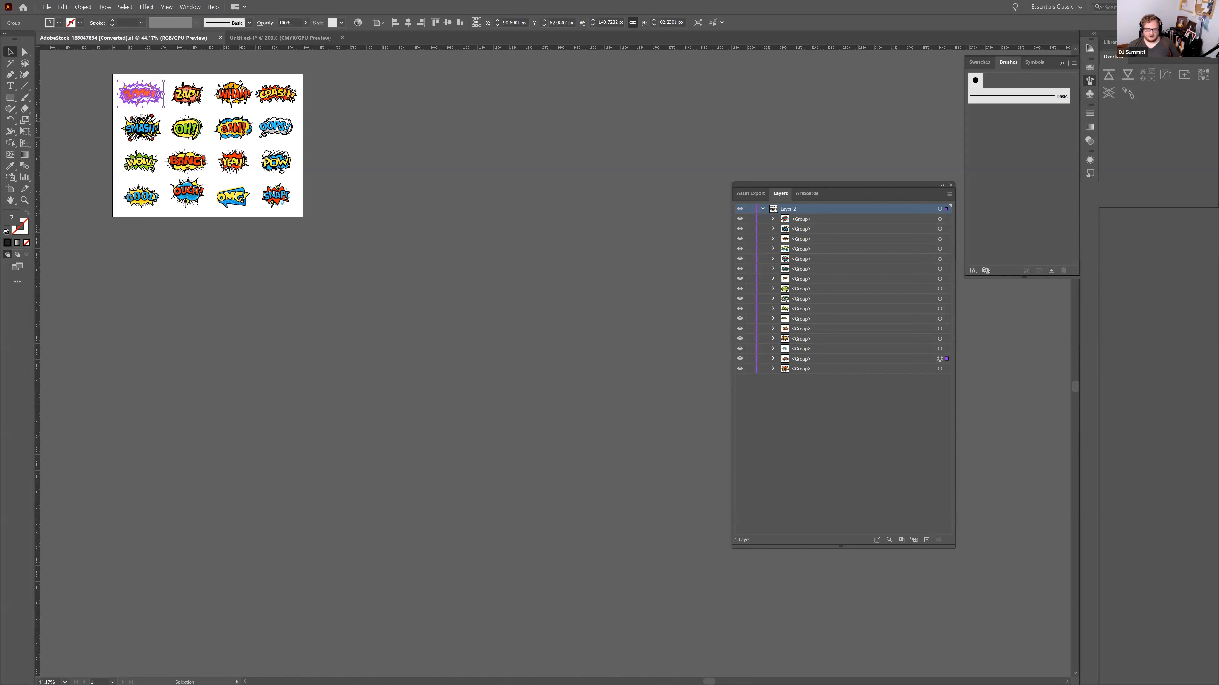
{"action": "key", "text": "alt+Tab"}
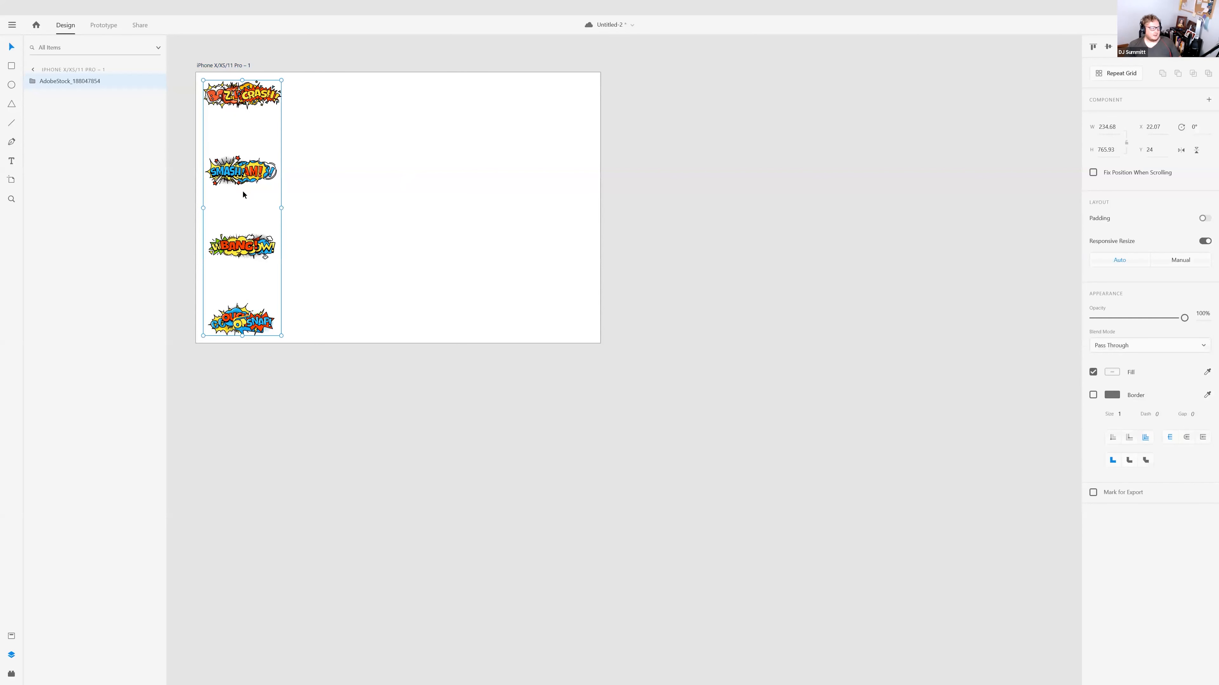
Stretch the sticker repeat grid across the widened artboard into four columns
{"action": "left_click_drag", "start_coordinate": [401, 216], "coordinate": [583, 219]}
{"action": "left_click_drag", "start_coordinate": [260, 152], "coordinate": [384, 140]}
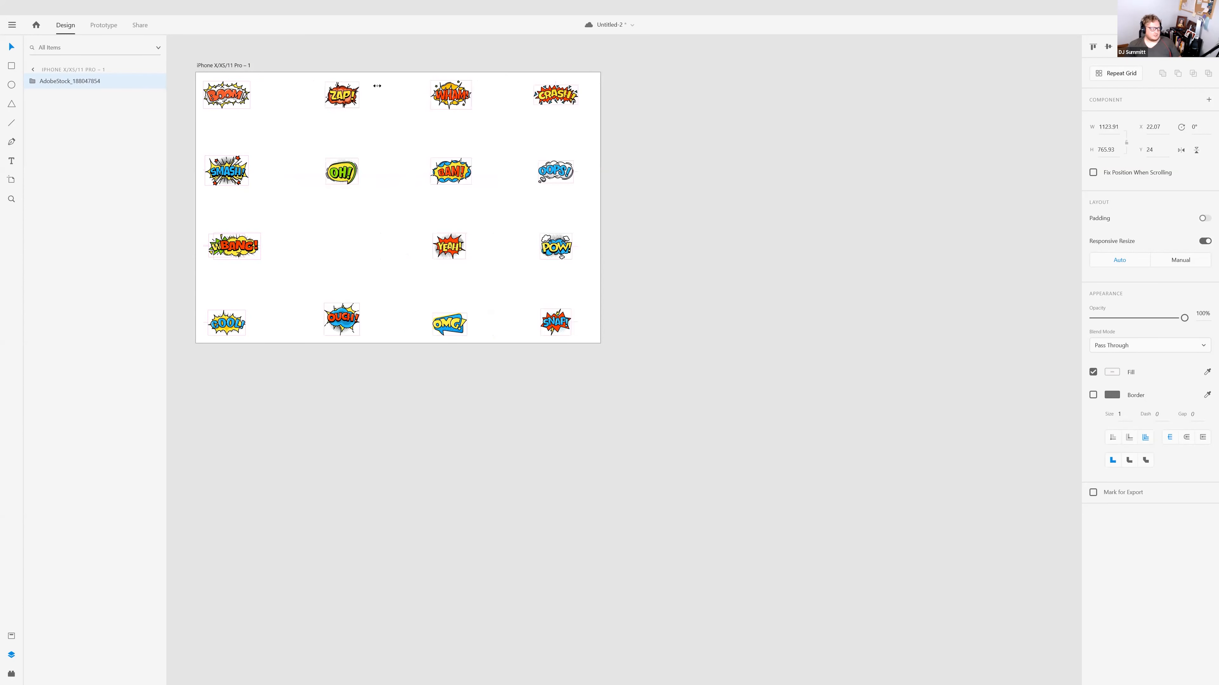
{"action": "left_click_drag", "start_coordinate": [377, 85], "coordinate": [382, 85]}
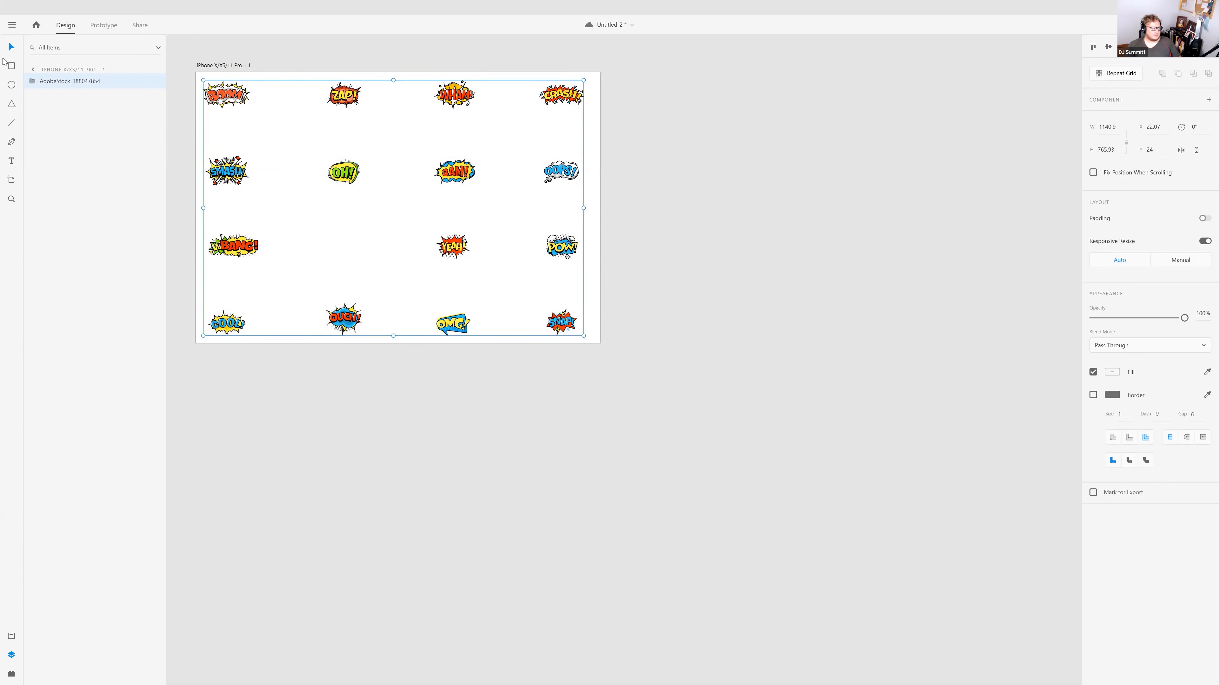
Export the artboard to After Effects from the main menu's Export submenu
{"action": "left_click", "coordinate": [13, 25]}
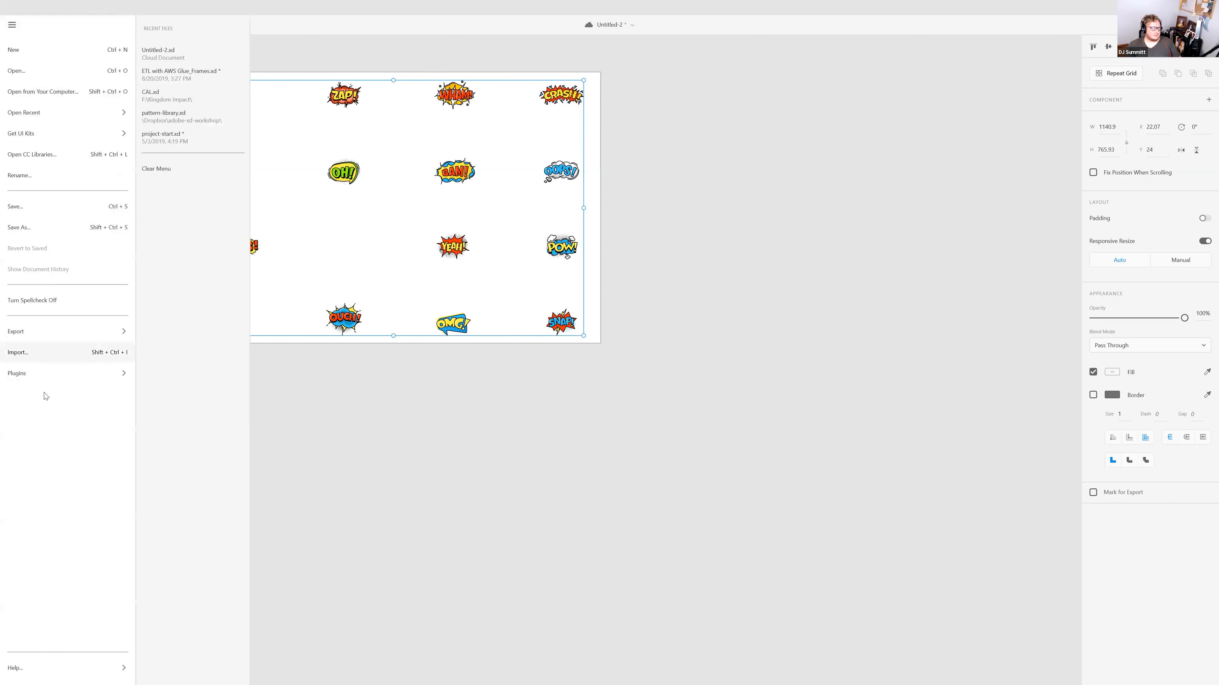
{"action": "mouse_move", "coordinate": [40, 327]}
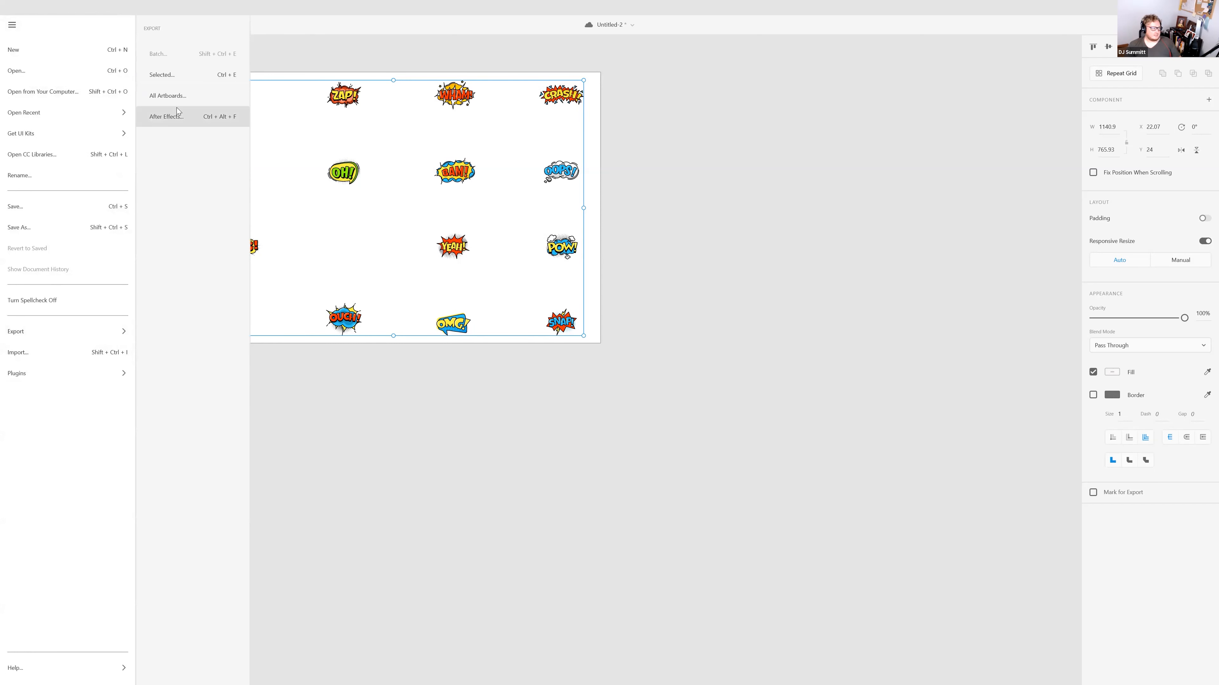
{"action": "left_click", "coordinate": [482, 24]}
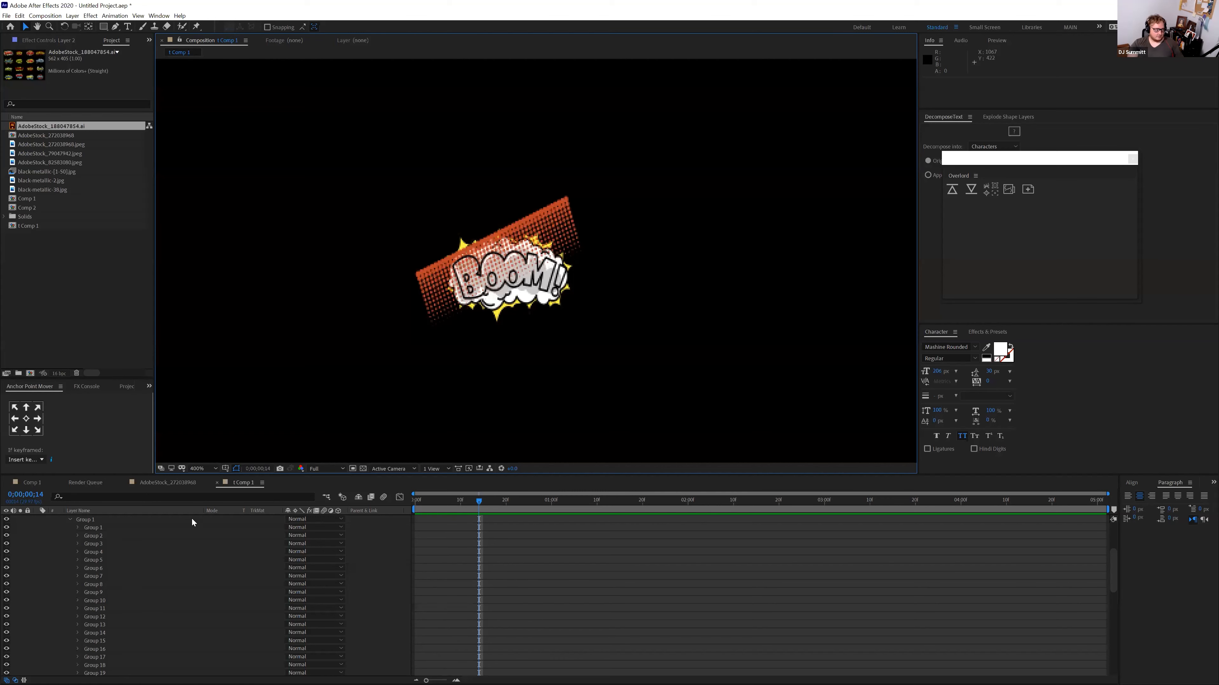
Collapse the contents tree of Layer 2, the BOOM graphic
{"action": "left_click", "coordinate": [82, 521]}
{"action": "left_click", "coordinate": [83, 521]}
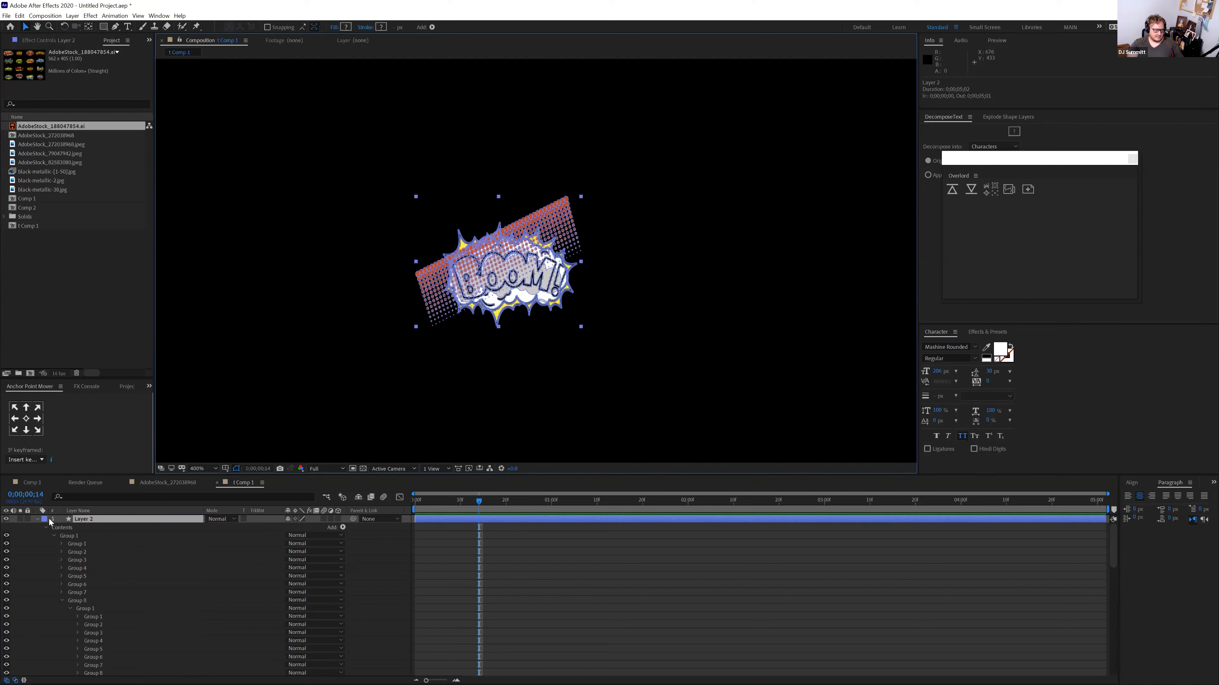
{"action": "left_click", "coordinate": [38, 520]}
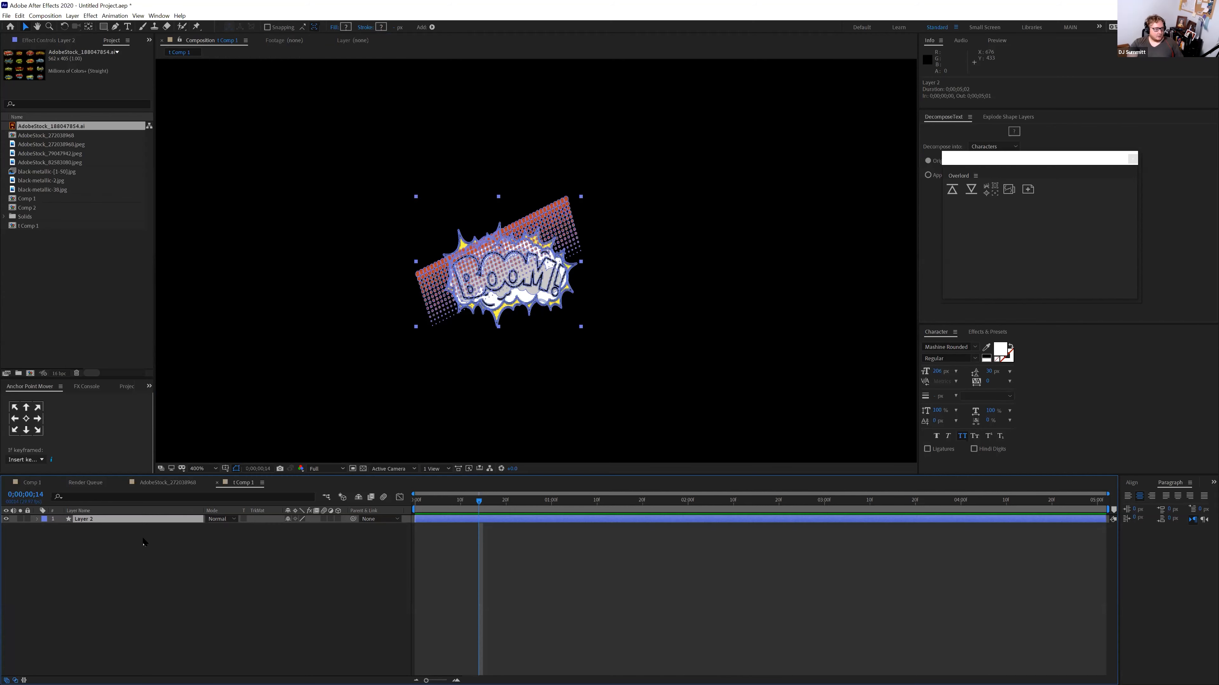
Deselect the layer, then switch to Illustrator and expand the last layer group
{"action": "left_click", "coordinate": [143, 543]}
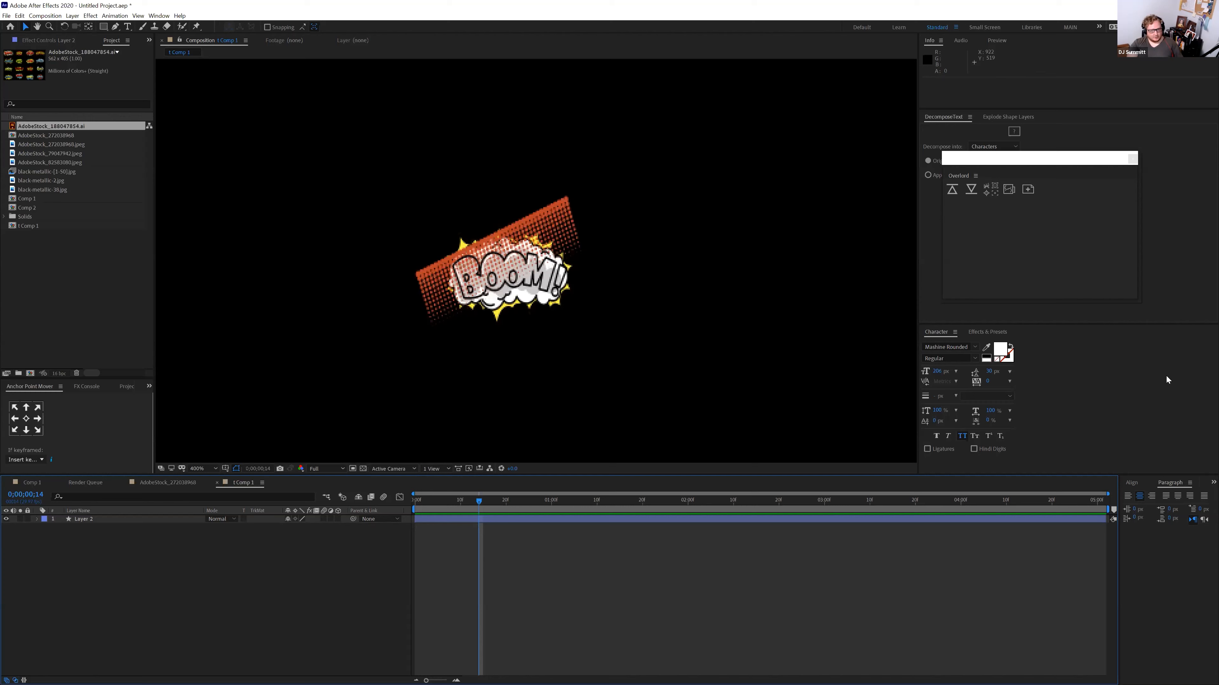
{"action": "key", "text": "alt+Tab"}
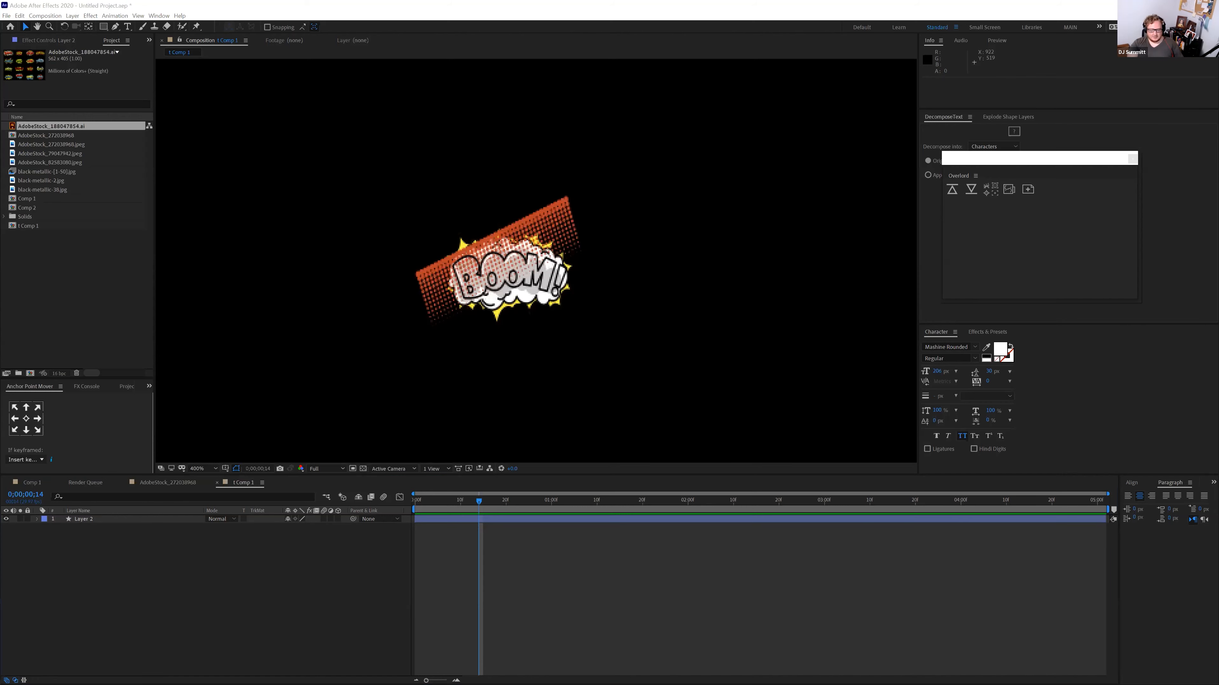
{"action": "left_click", "coordinate": [773, 369]}
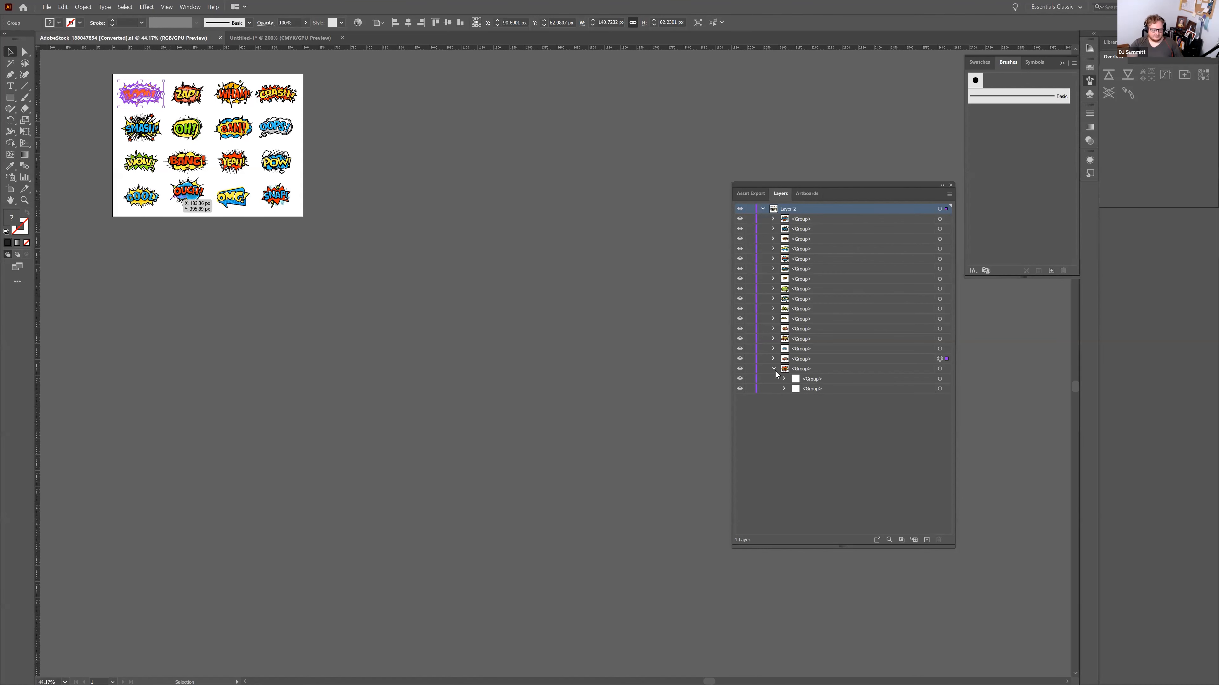
Expand the first group in the Layers panel, deselect the artwork and switch to Direct Selection
{"action": "left_click", "coordinate": [774, 220]}
{"action": "left_click", "coordinate": [241, 110]}
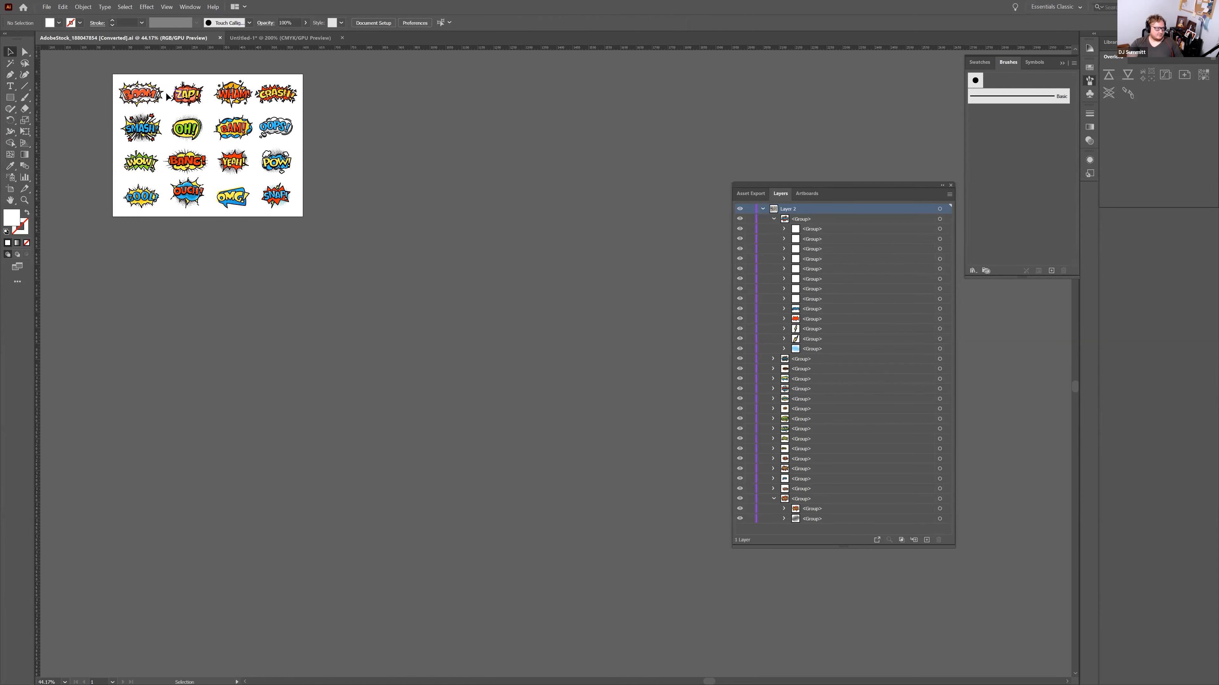
{"action": "key", "text": "a"}
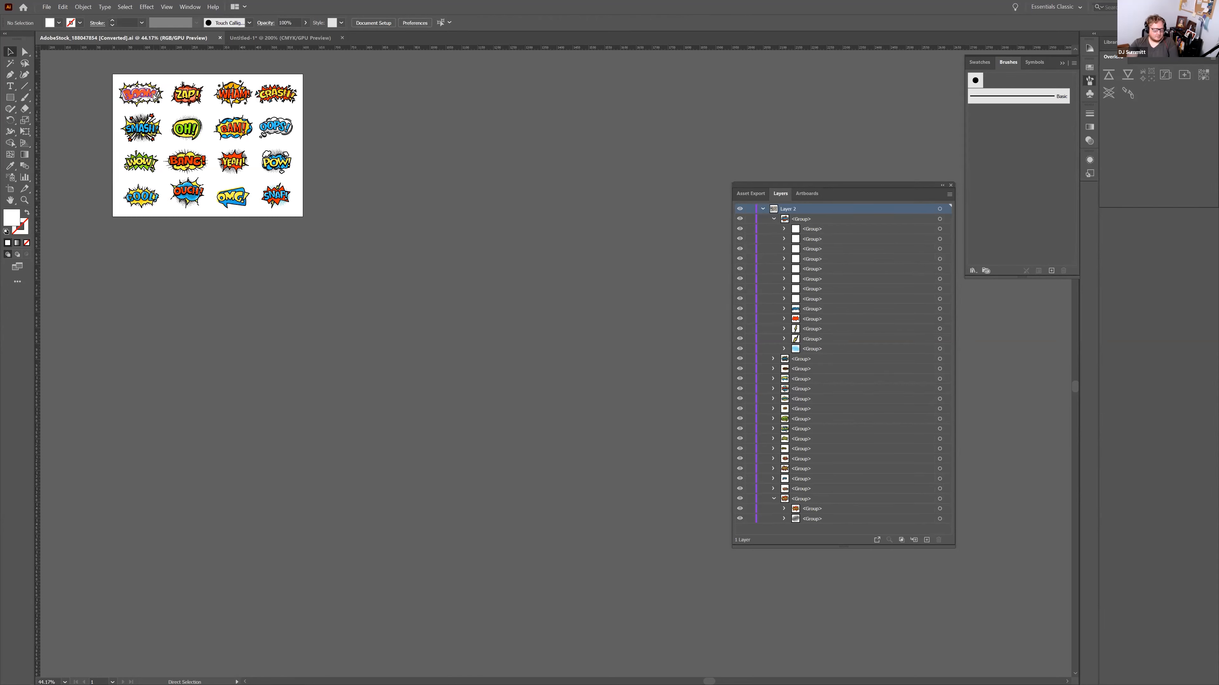
Zoom in and pan to frame all the comic words, then select Layer 2 in After Effects
{"action": "key", "text": "ctrl+plus"}
{"action": "key", "text": "ctrl+plus"}
{"action": "key", "text": "ctrl+plus"}
{"action": "key", "text": "ctrl+plus"}
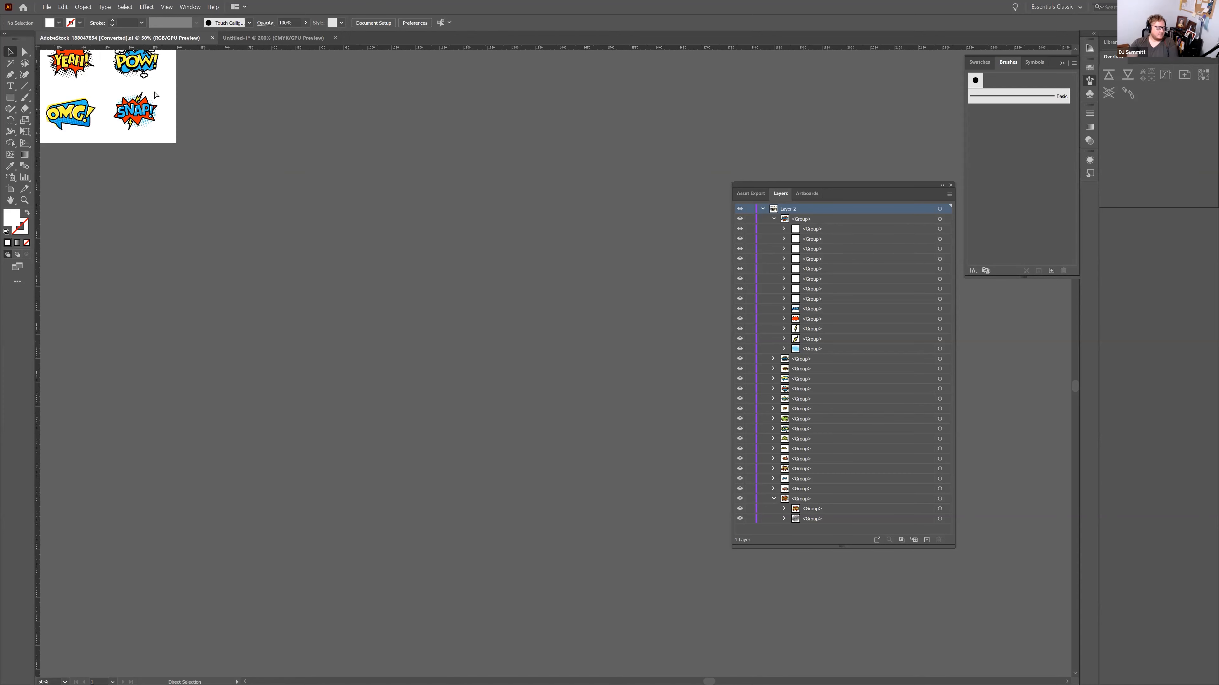
{"action": "left_click_drag", "start_coordinate": [193, 154], "coordinate": [730, 546]}
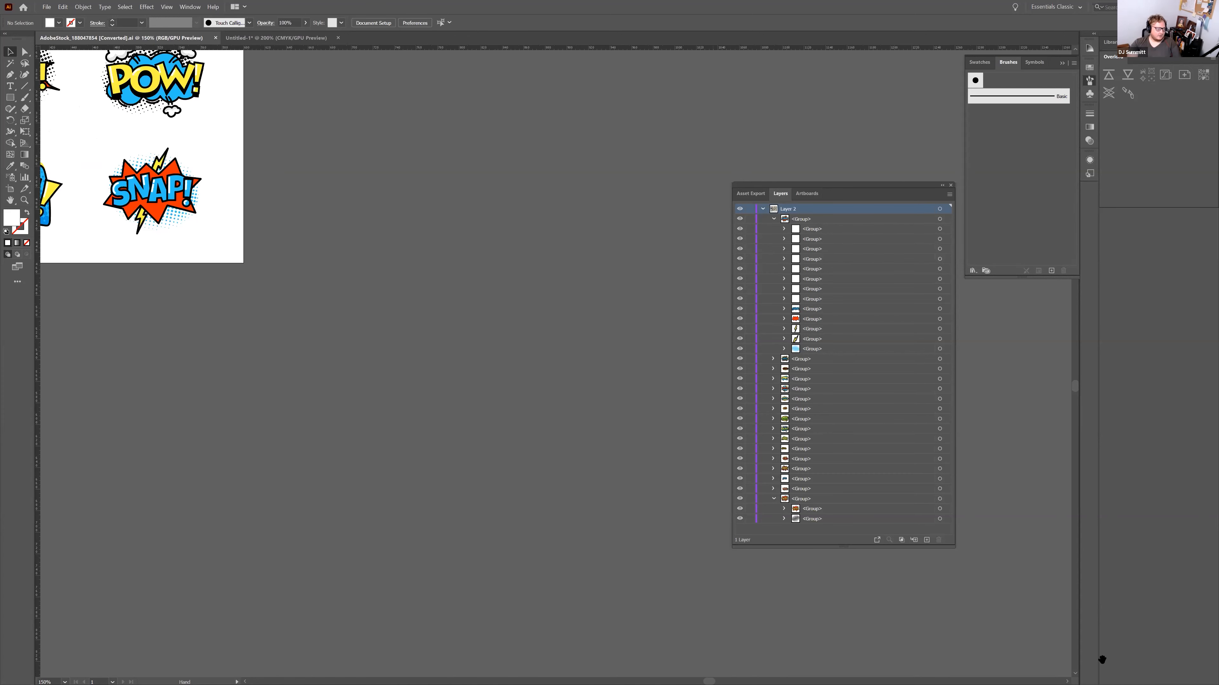
{"action": "left_click_drag", "start_coordinate": [48, 270], "coordinate": [435, 405]}
{"action": "left_click_drag", "start_coordinate": [224, 264], "coordinate": [10, 238]}
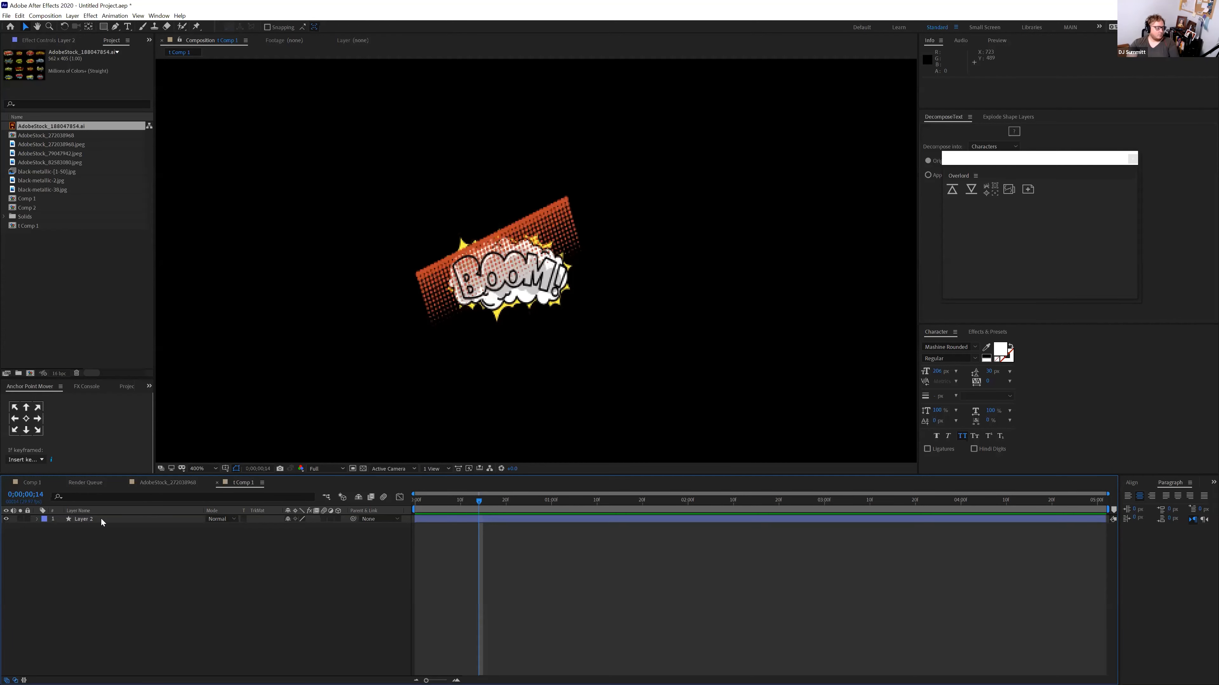
{"action": "left_click", "coordinate": [101, 519]}
Replace Layer 2 with AdobeStock_188047854.ai and run Create Shapes from Vector Layer on it
{"action": "key", "text": "ctrl+alt+slash"}
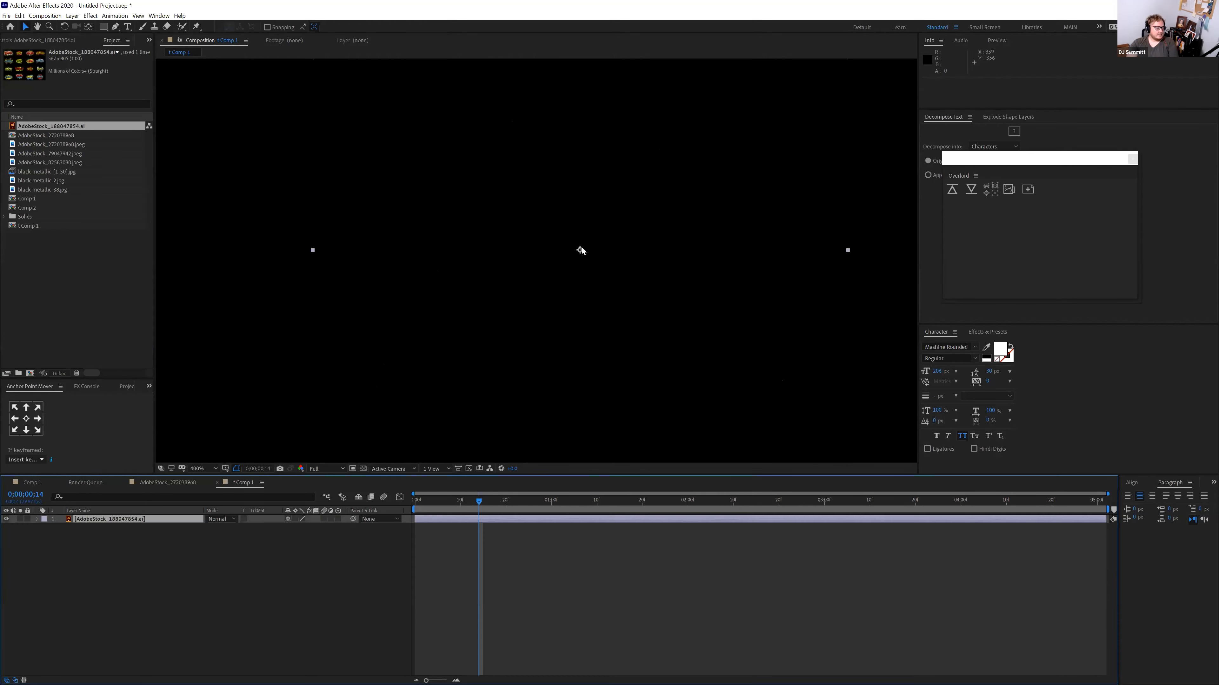
{"action": "right_click", "coordinate": [82, 518]}
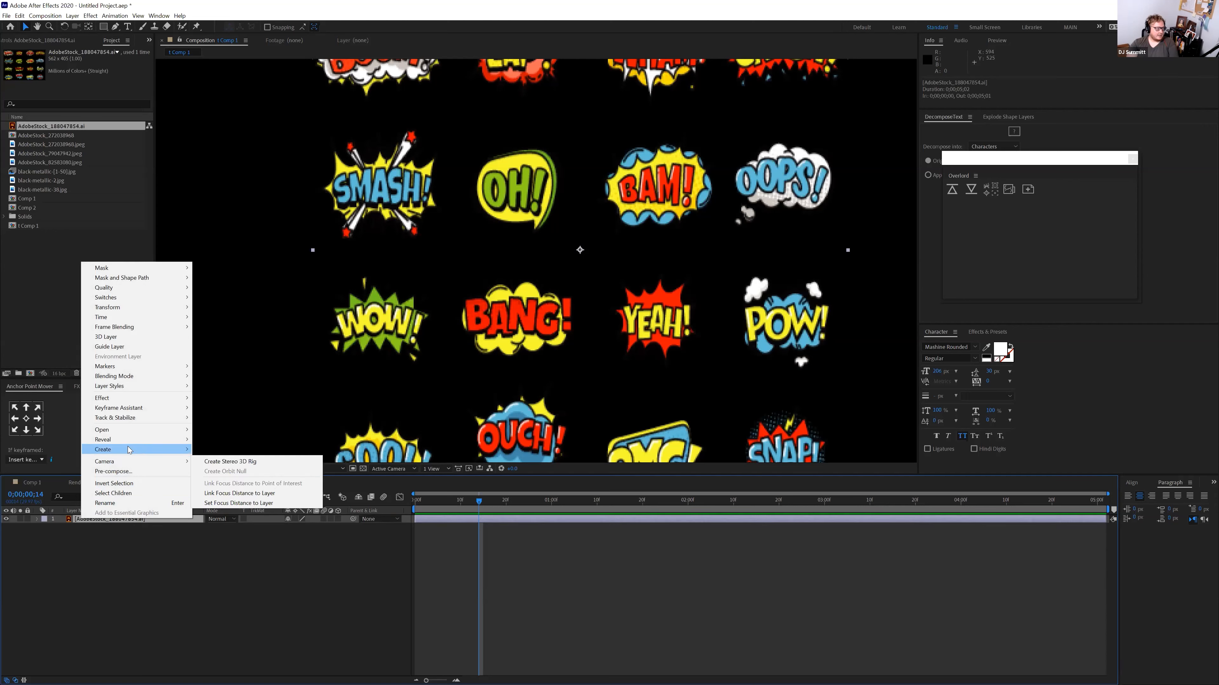
{"action": "mouse_move", "coordinate": [163, 451]}
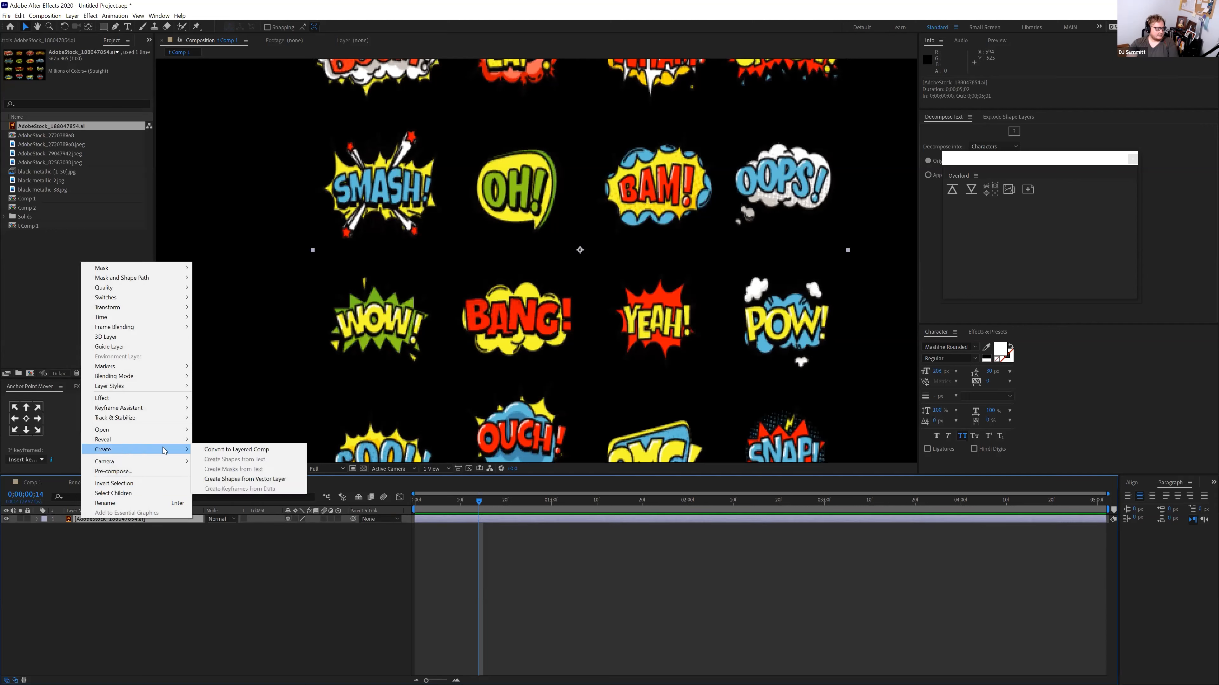
{"action": "left_click", "coordinate": [241, 480]}
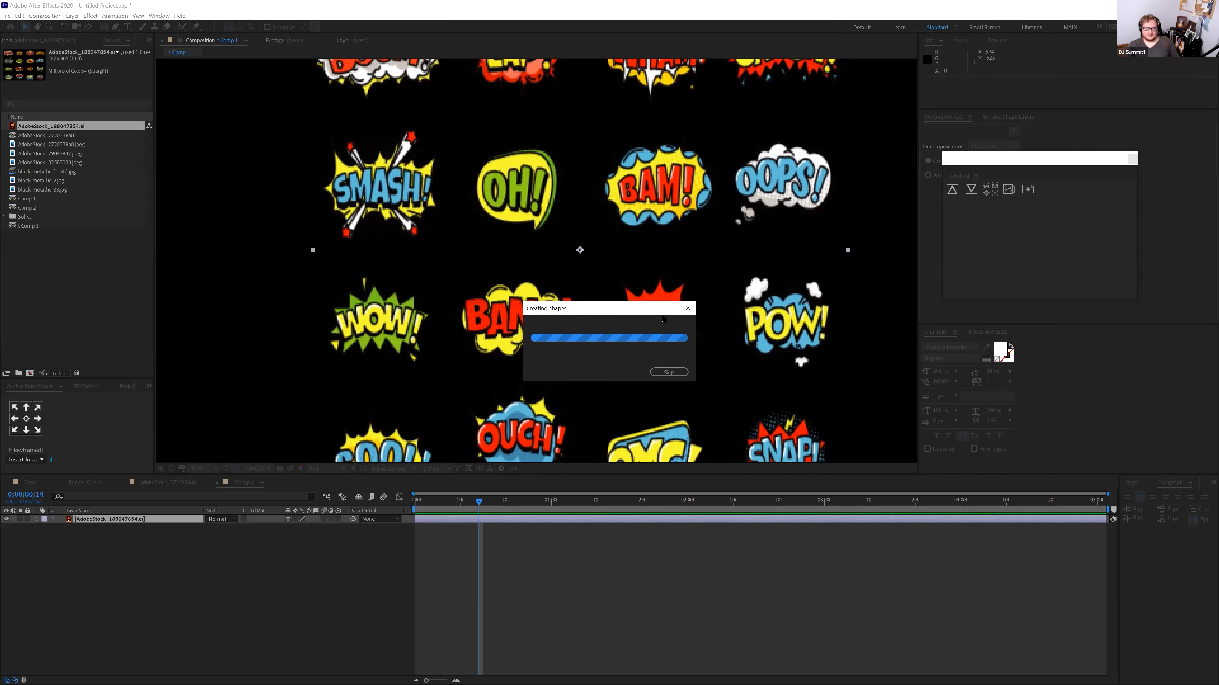
Move the Creating shapes progress window to the bottom-right corner of the screen
{"action": "left_click_drag", "start_coordinate": [661, 315], "coordinate": [878, 393]}
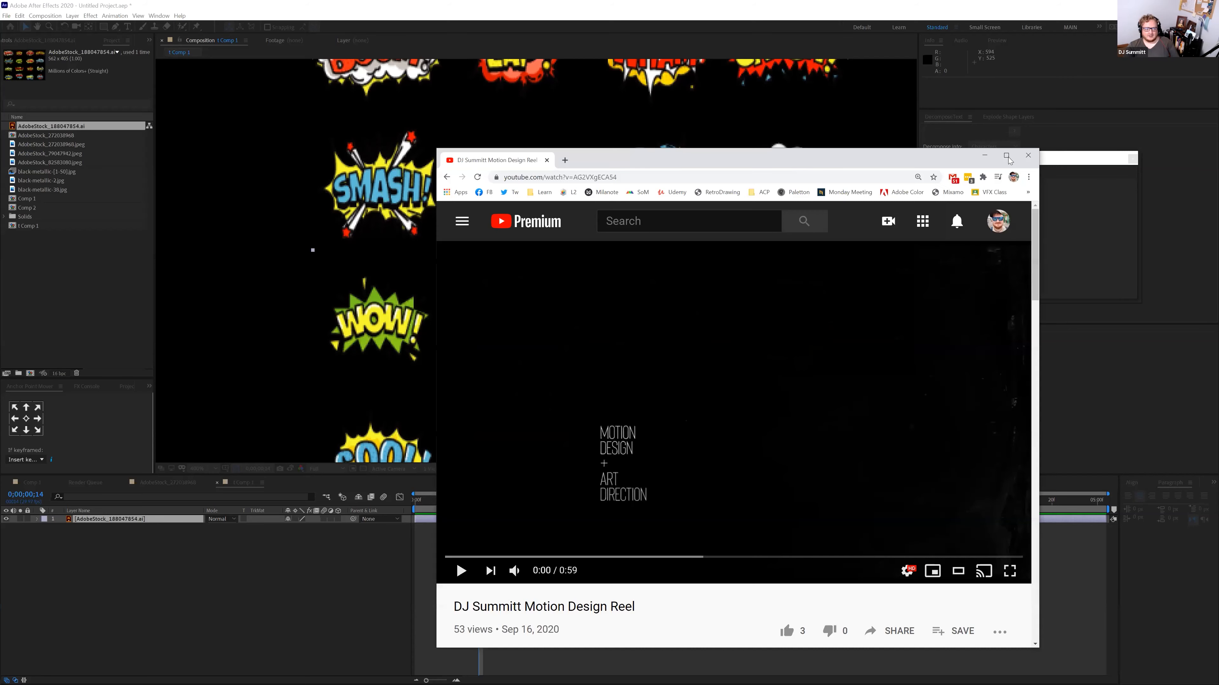
Maximize Chrome and play the motion design reel, then restart it from the beginning
{"action": "left_click", "coordinate": [1007, 155]}
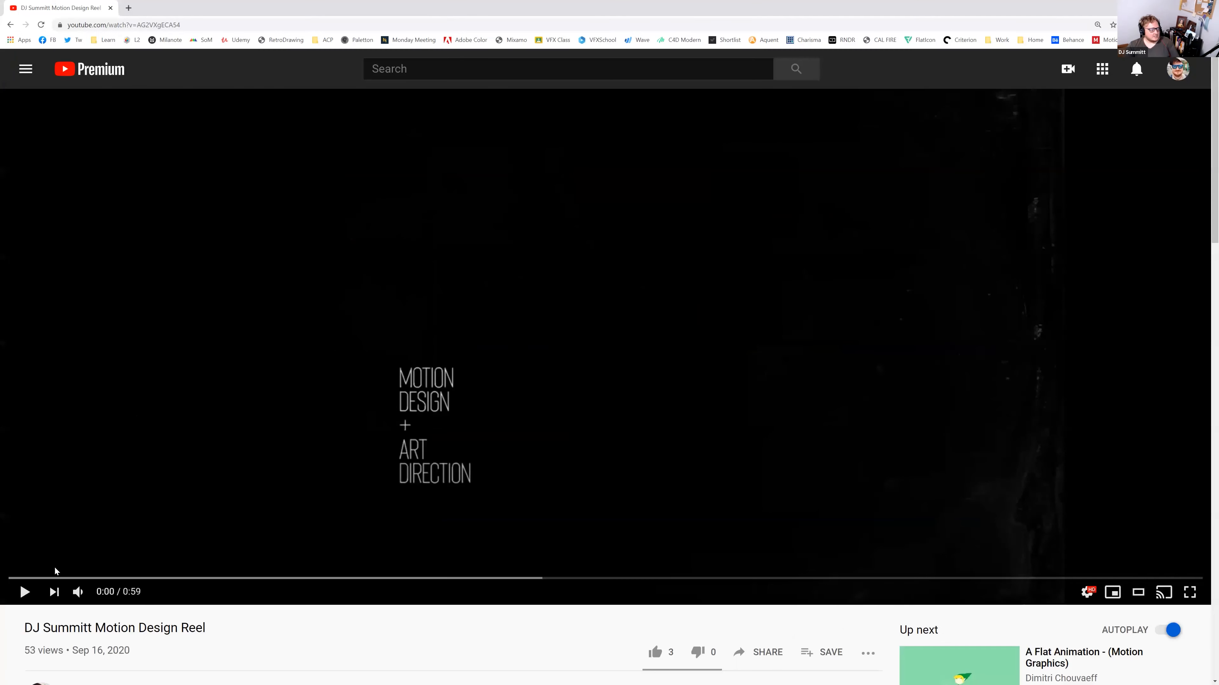
{"action": "left_click", "coordinate": [25, 593]}
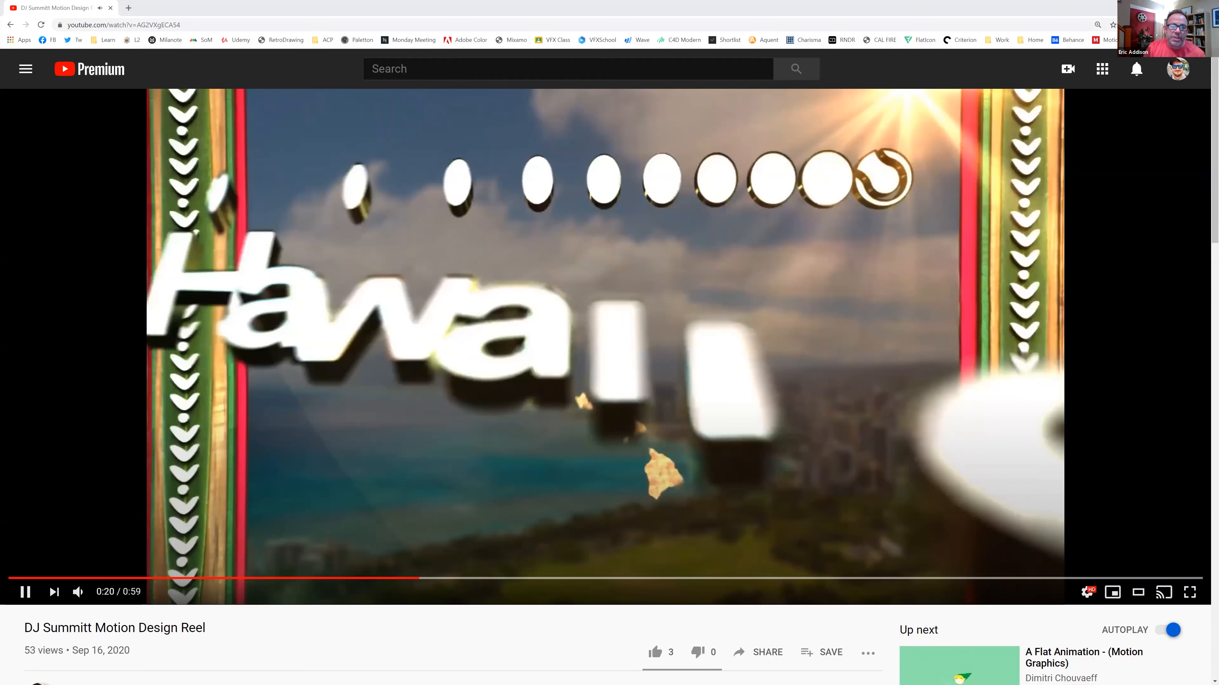
{"action": "key", "text": "space"}
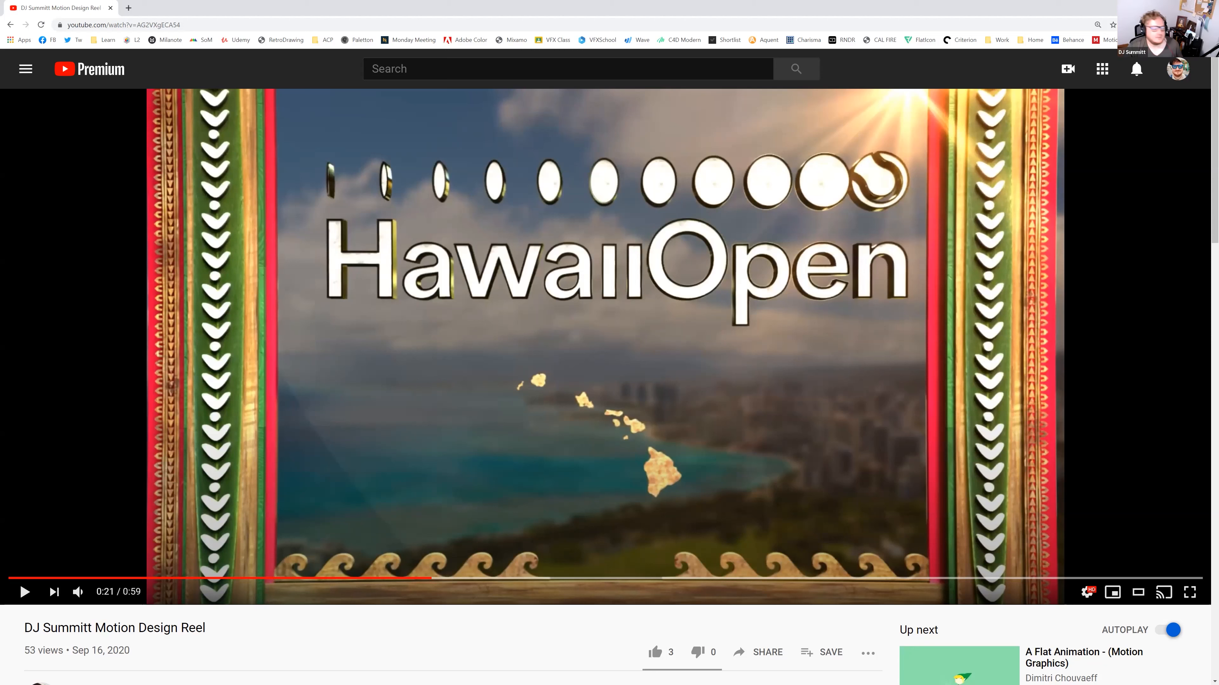
{"action": "left_click", "coordinate": [9, 578]}
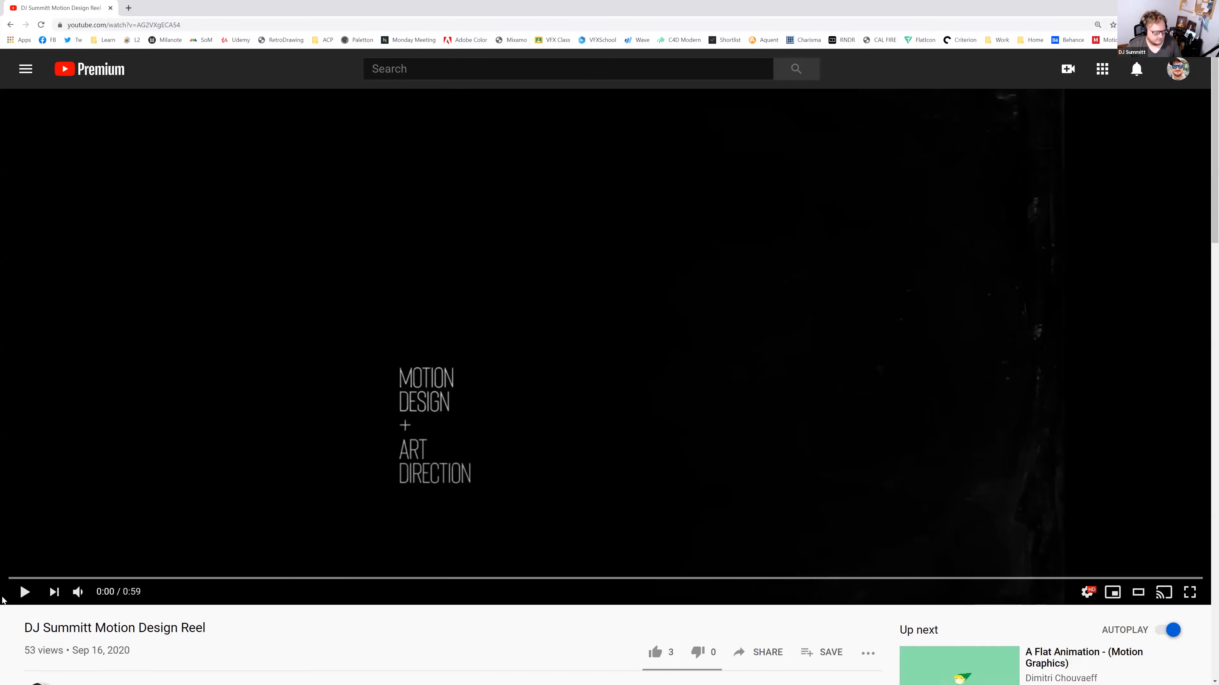
{"action": "key", "text": "space"}
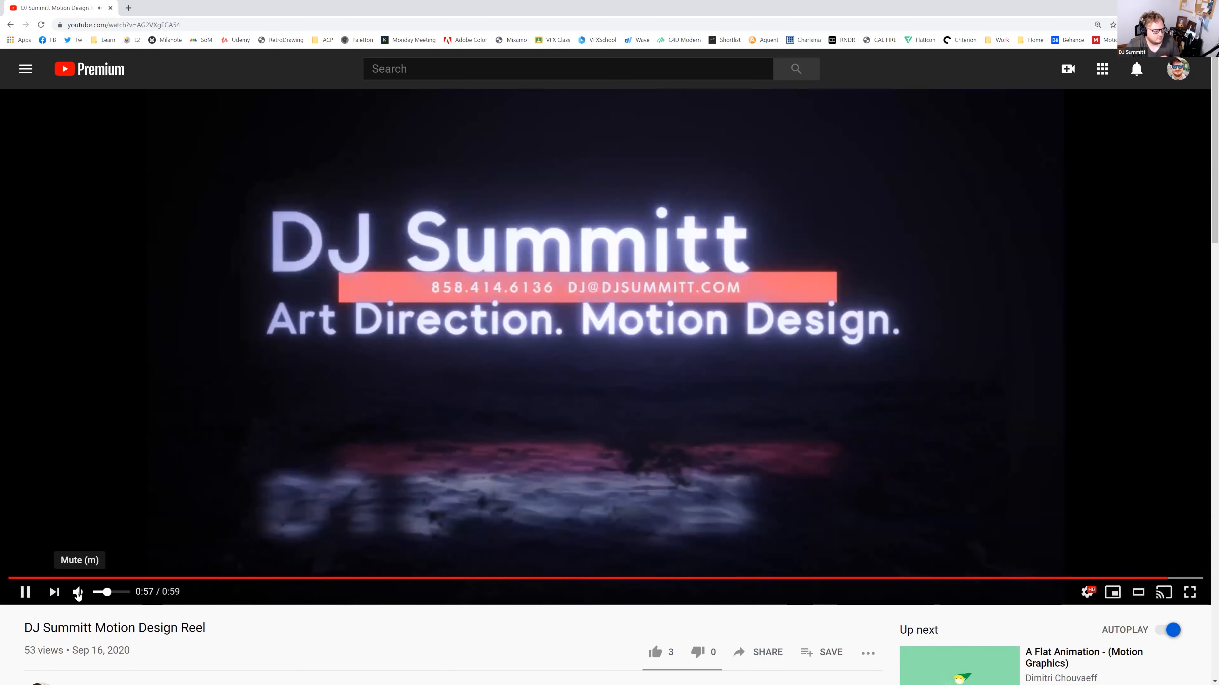
Mute the reel, pause it, and scrub back to 0:03
{"action": "left_click", "coordinate": [77, 593]}
{"action": "left_click", "coordinate": [25, 592]}
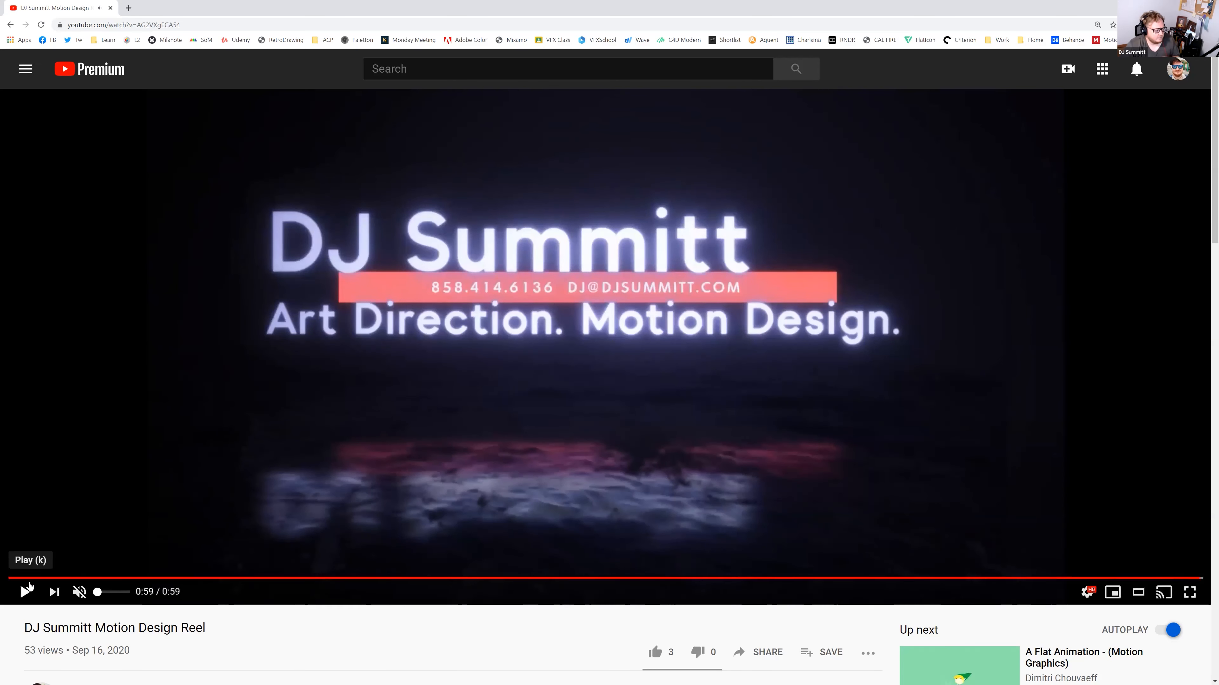
{"action": "left_click_drag", "start_coordinate": [28, 582], "coordinate": [70, 582]}
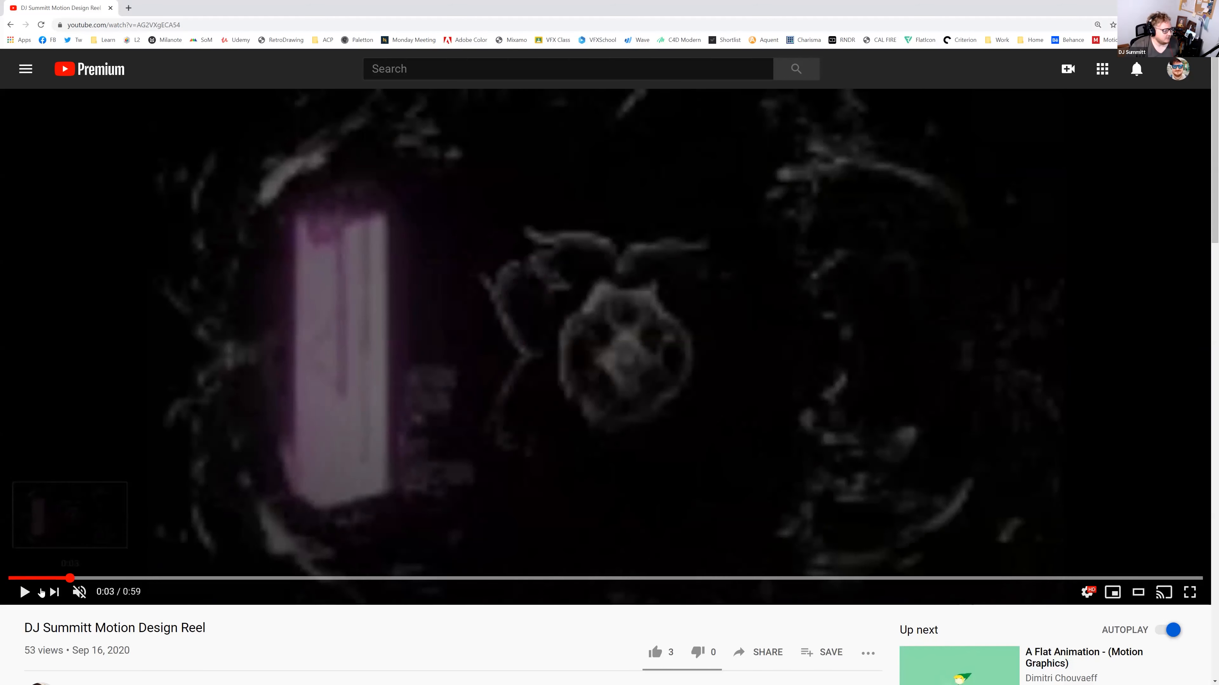
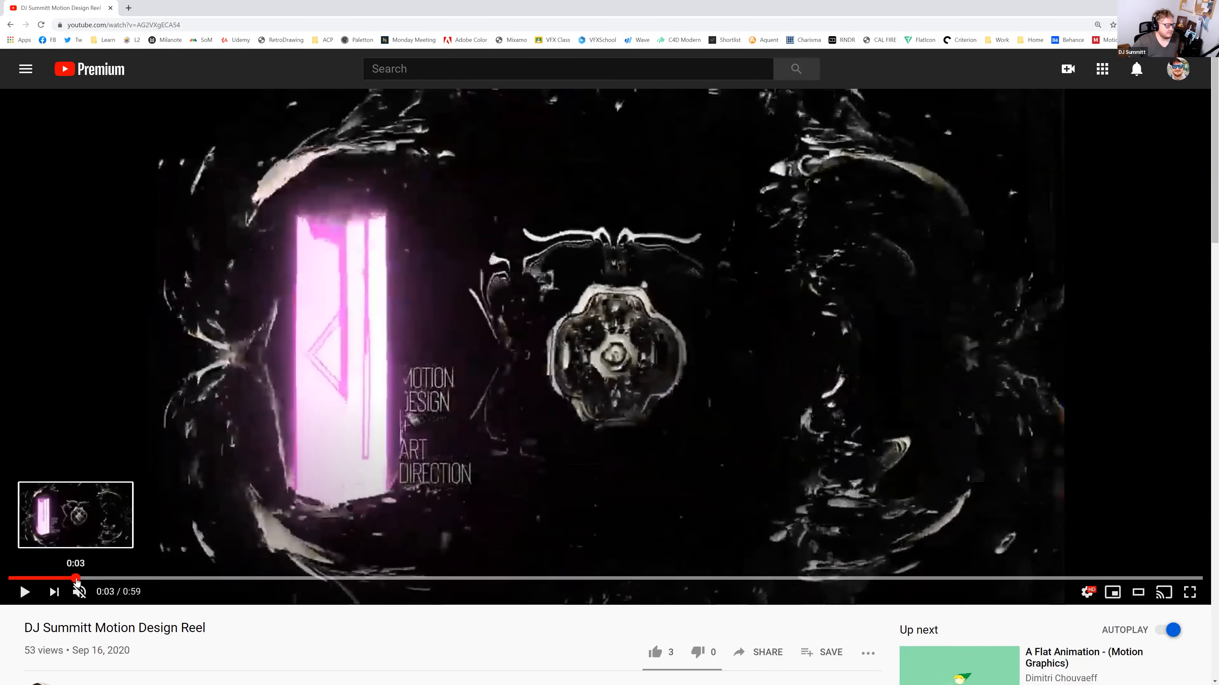
Scrub the reel from 0:03 to 0:05, then settle it back at 0:04
{"action": "left_click", "coordinate": [76, 579]}
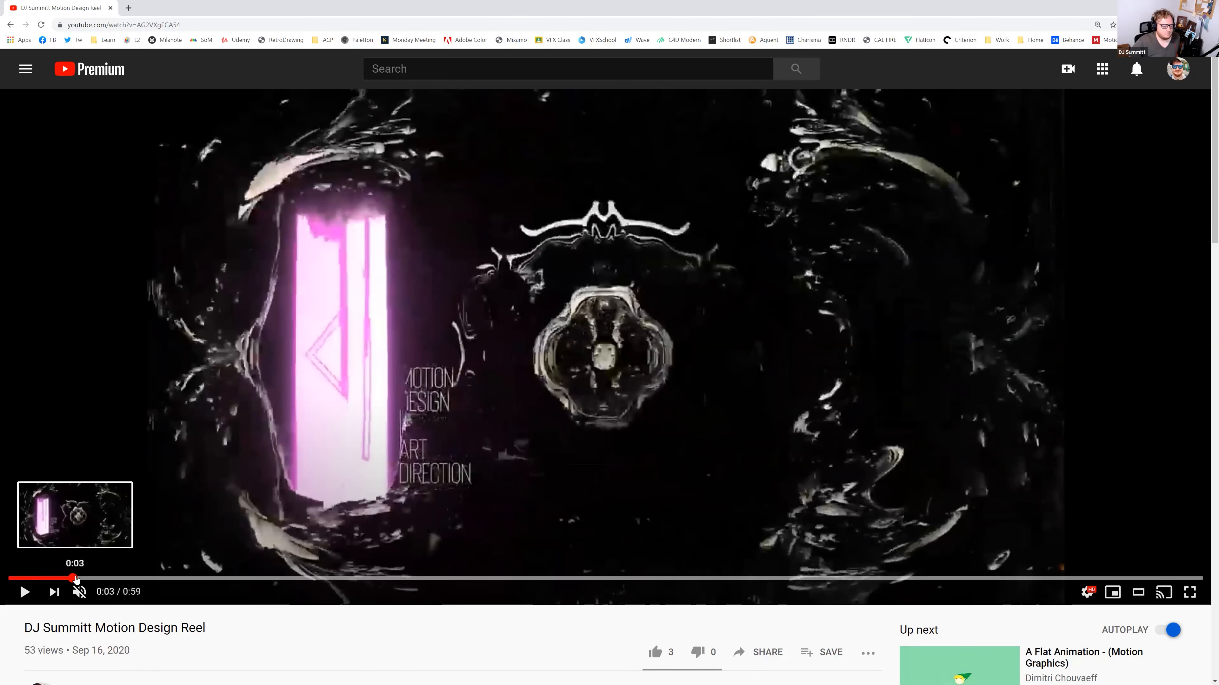
{"action": "left_click_drag", "start_coordinate": [76, 578], "coordinate": [113, 579]}
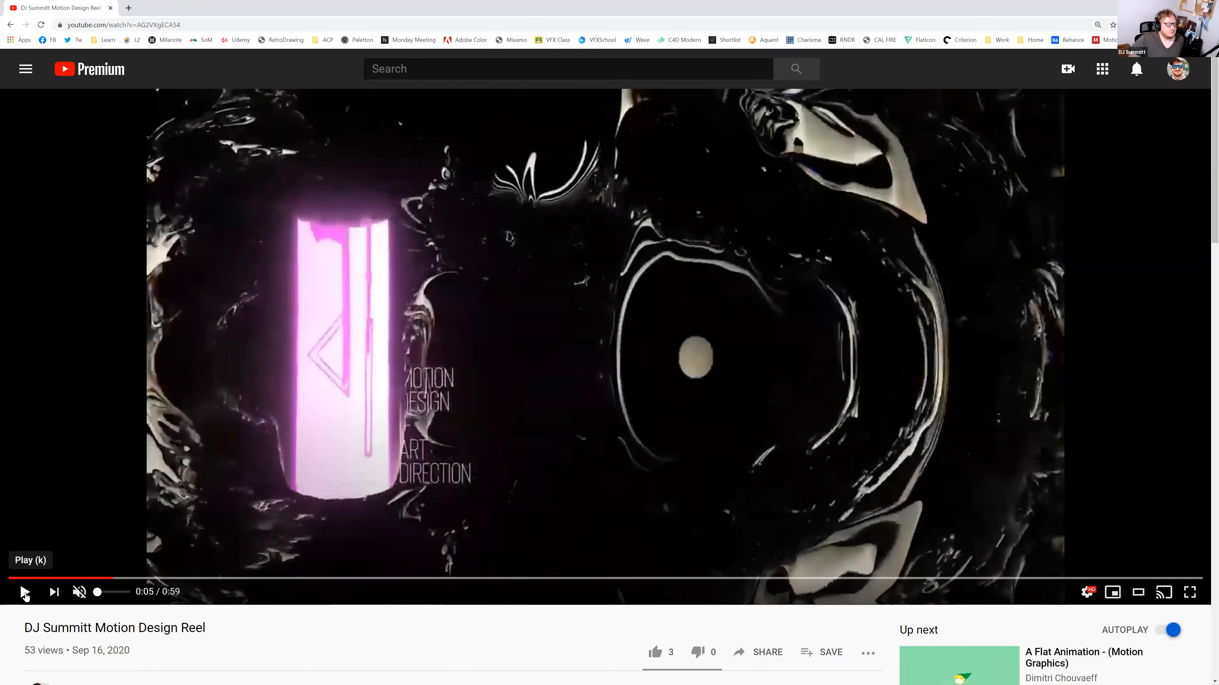
{"action": "left_click", "coordinate": [25, 594]}
{"action": "left_click_drag", "start_coordinate": [107, 578], "coordinate": [108, 580]}
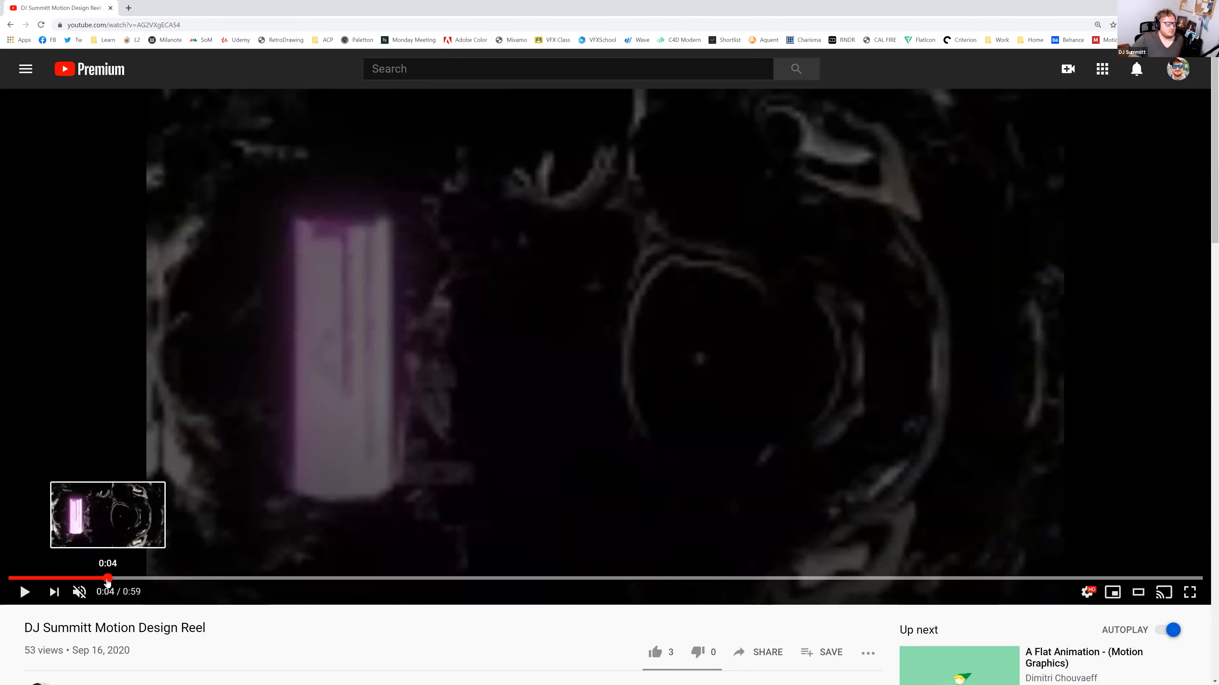
{"action": "left_click", "coordinate": [89, 579]}
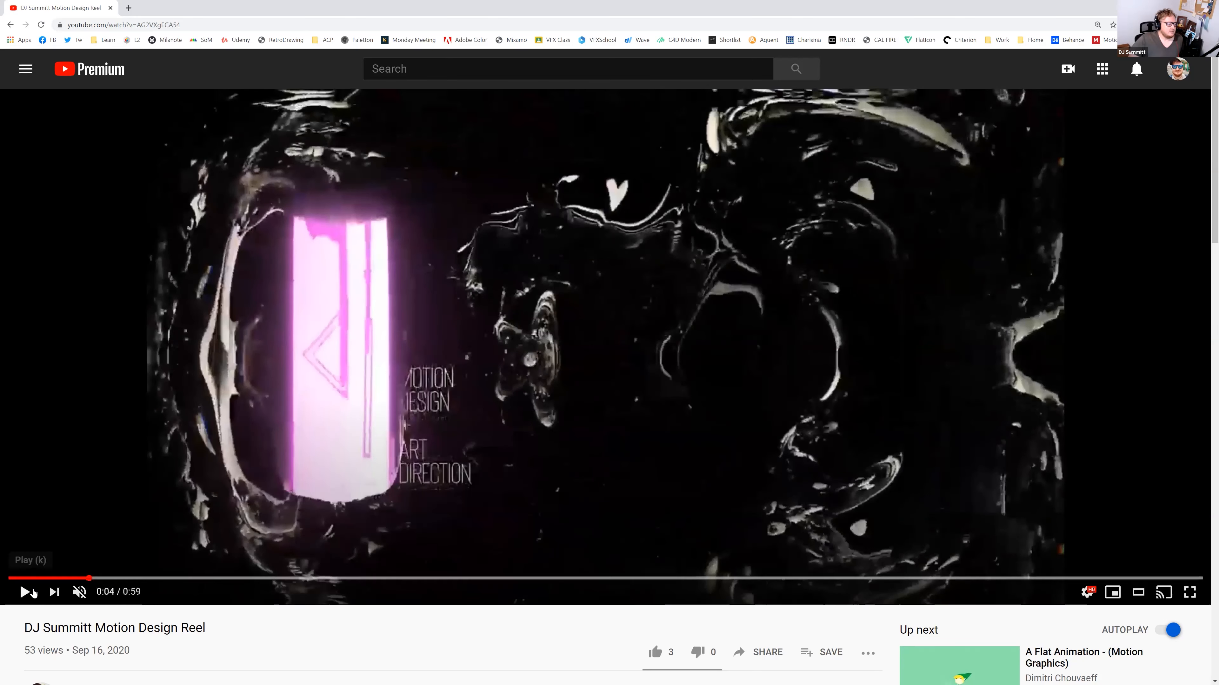
Play the reel from 0:04 and pause at 0:09 on the Lexip mouse-ad shot
{"action": "left_click", "coordinate": [33, 593]}
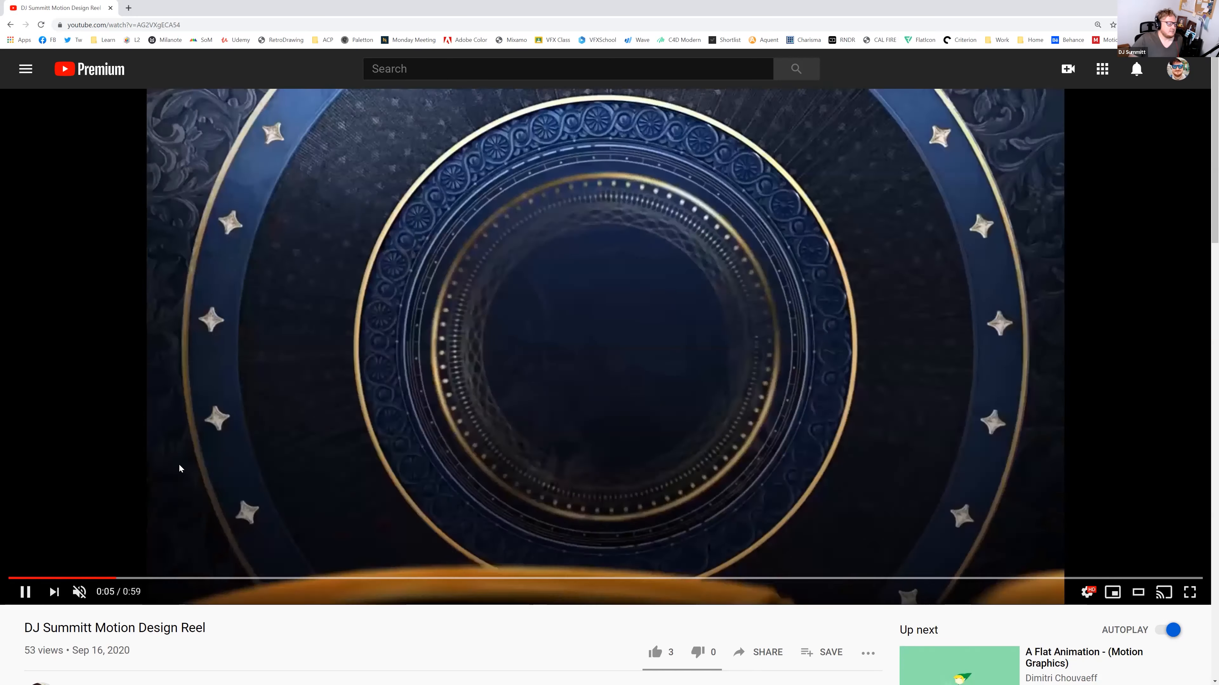
{"action": "left_click", "coordinate": [25, 593]}
{"action": "left_click", "coordinate": [25, 592]}
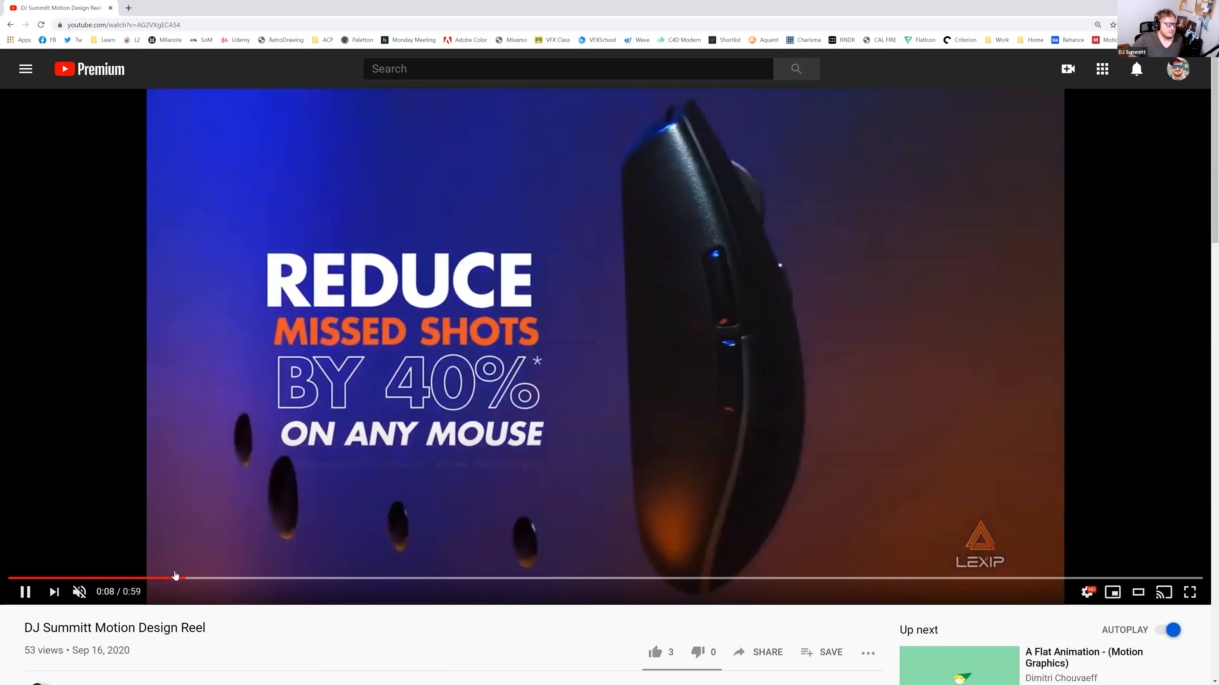
{"action": "left_click", "coordinate": [788, 306]}
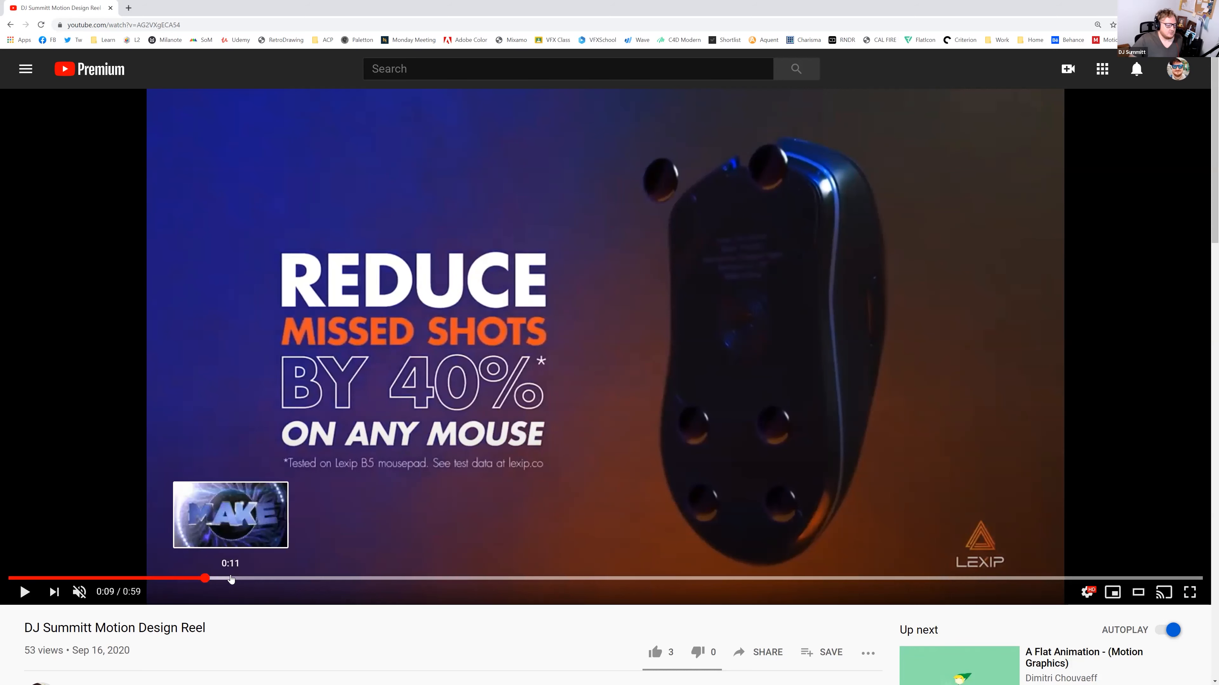
Scrub through the frames around 0:10, then seek to the blue 3D MAKE title at 0:11
{"action": "left_click_drag", "start_coordinate": [207, 580], "coordinate": [205, 581]}
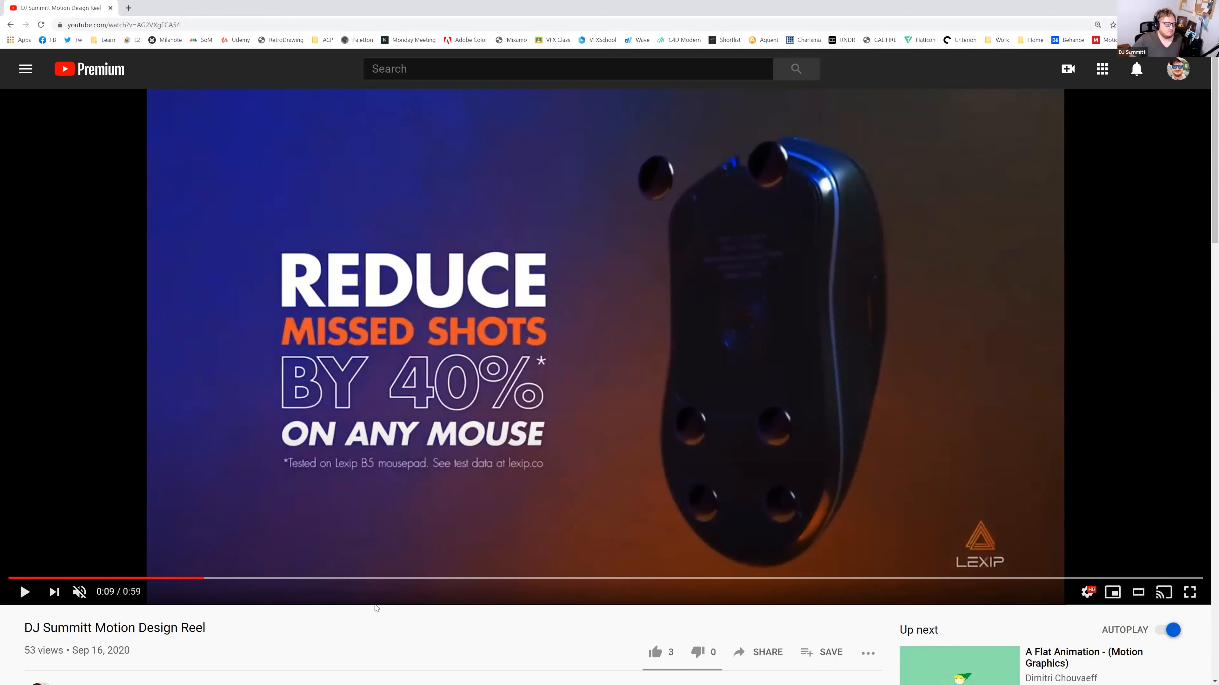
{"action": "left_click_drag", "start_coordinate": [212, 579], "coordinate": [217, 579]}
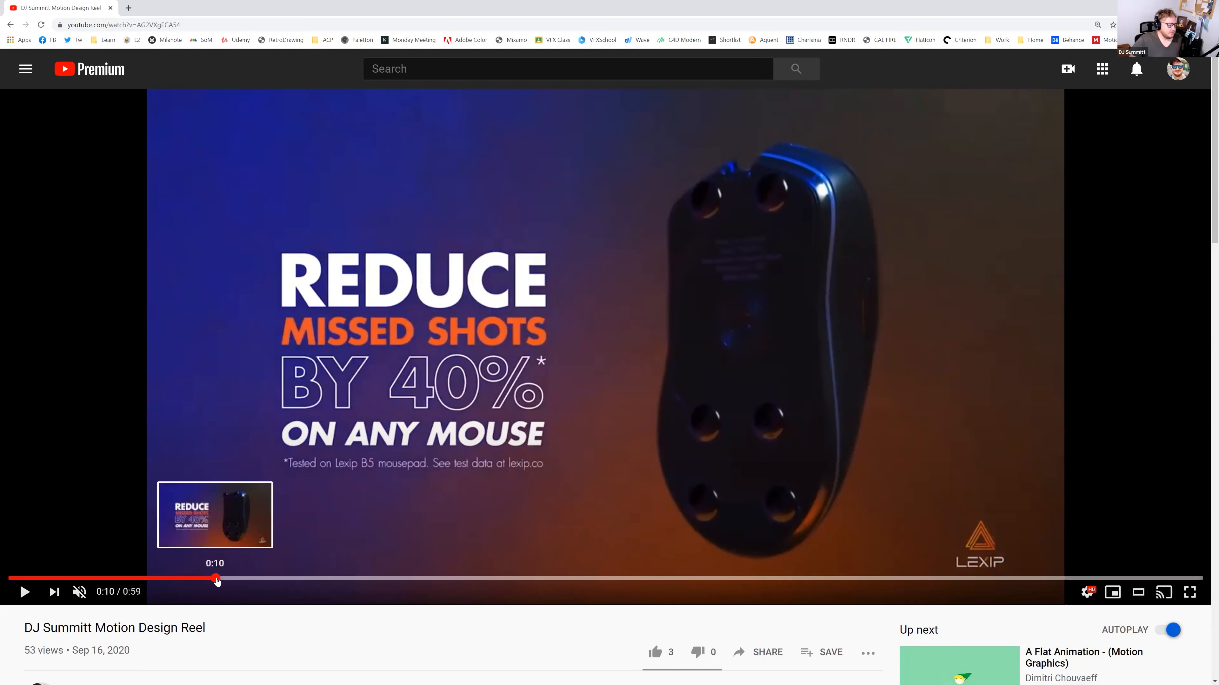
{"action": "left_click", "coordinate": [230, 579]}
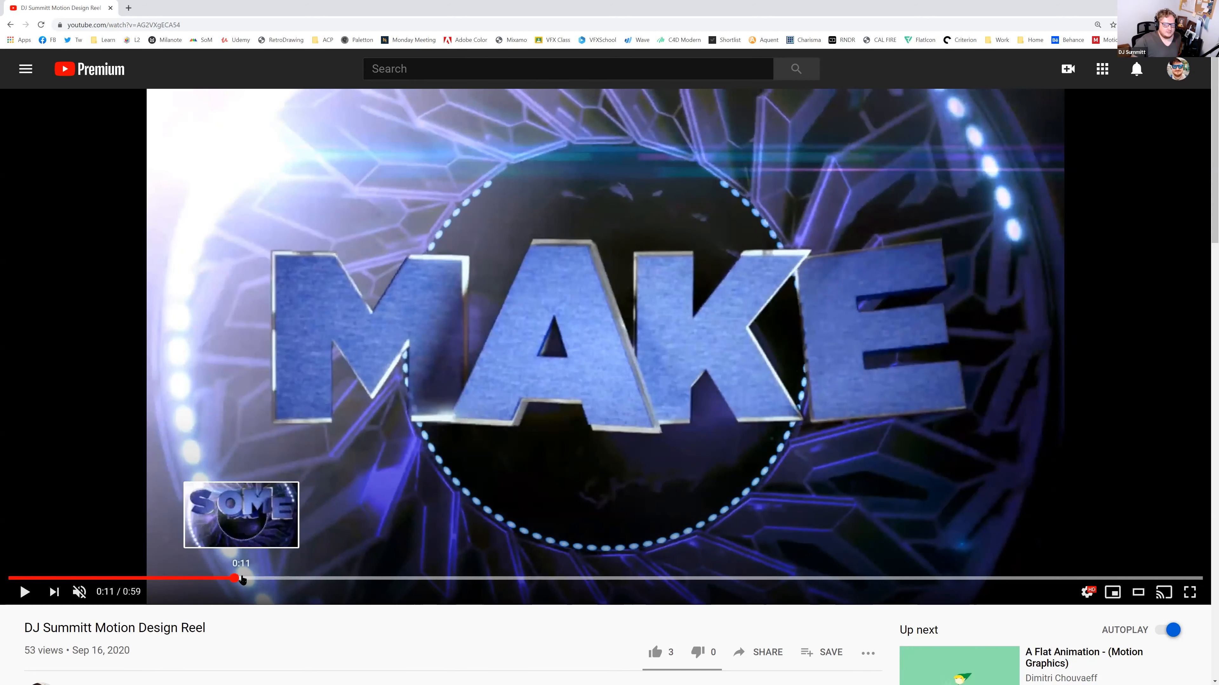
Scrub ahead to 0:13, play briefly, and pause on the Hollywood shot
{"action": "left_click_drag", "start_coordinate": [243, 579], "coordinate": [249, 579]}
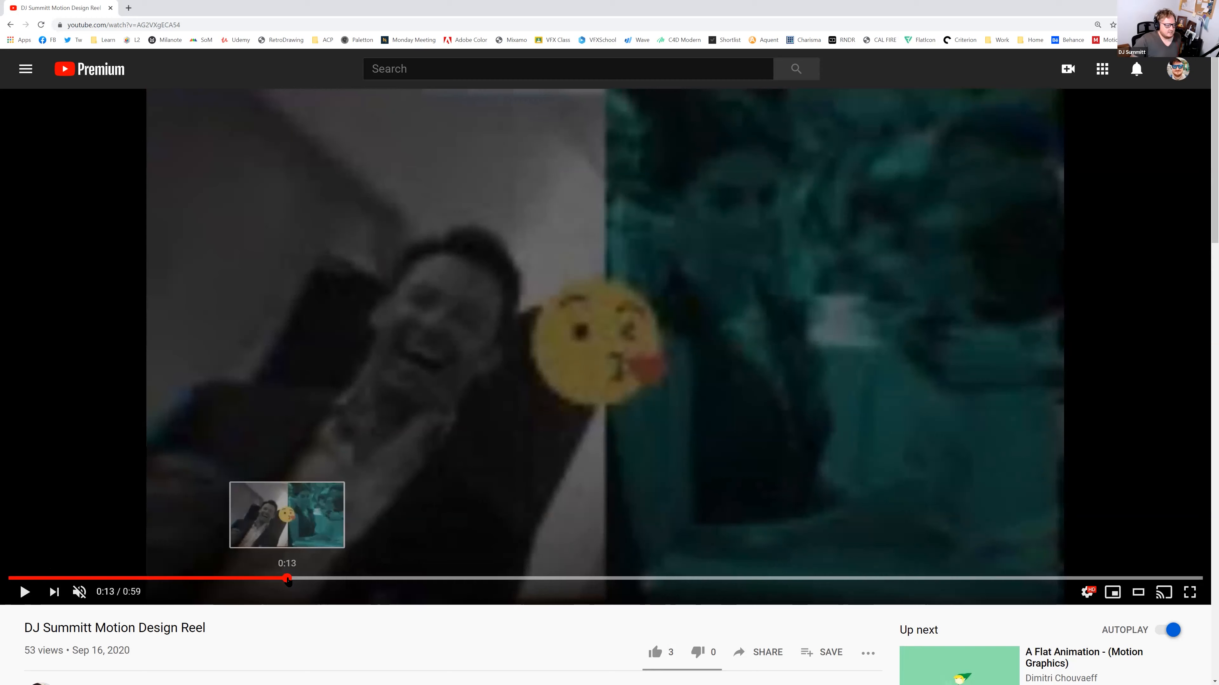
{"action": "left_click", "coordinate": [25, 593]}
{"action": "left_click", "coordinate": [25, 593]}
{"action": "left_click", "coordinate": [25, 593]}
{"action": "left_click", "coordinate": [25, 592]}
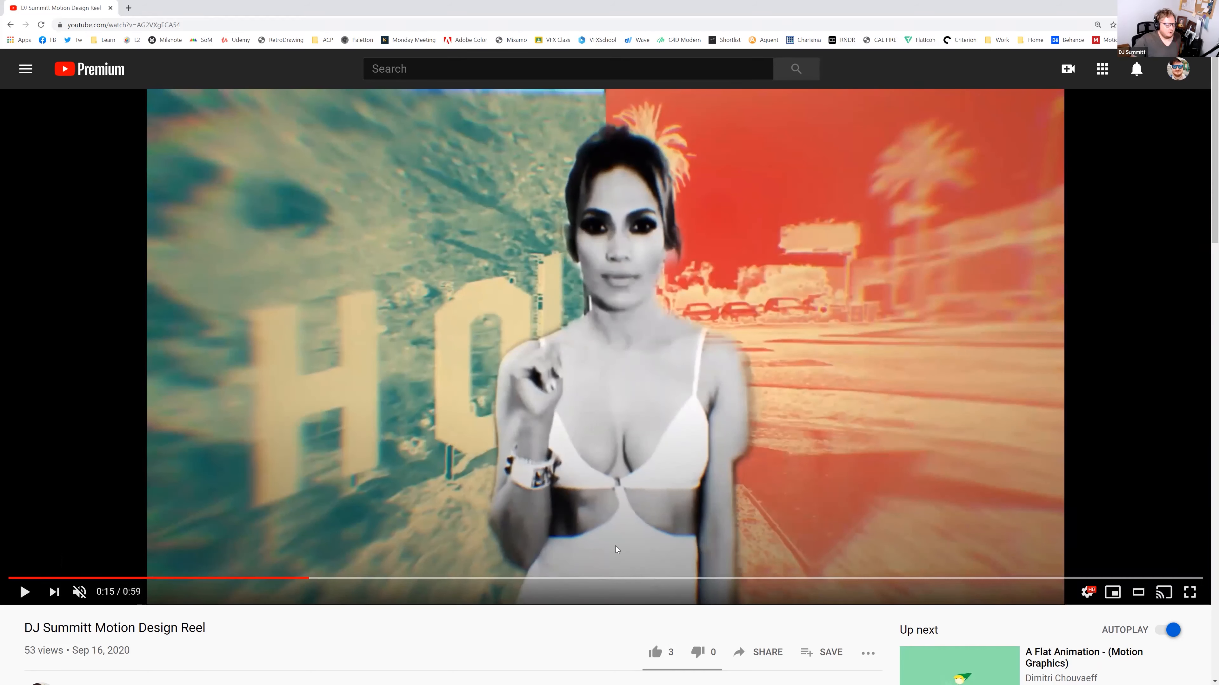
Step back to 0:14 and play until pausing at 0:16 on the lakeside sunset
{"action": "left_click", "coordinate": [308, 579]}
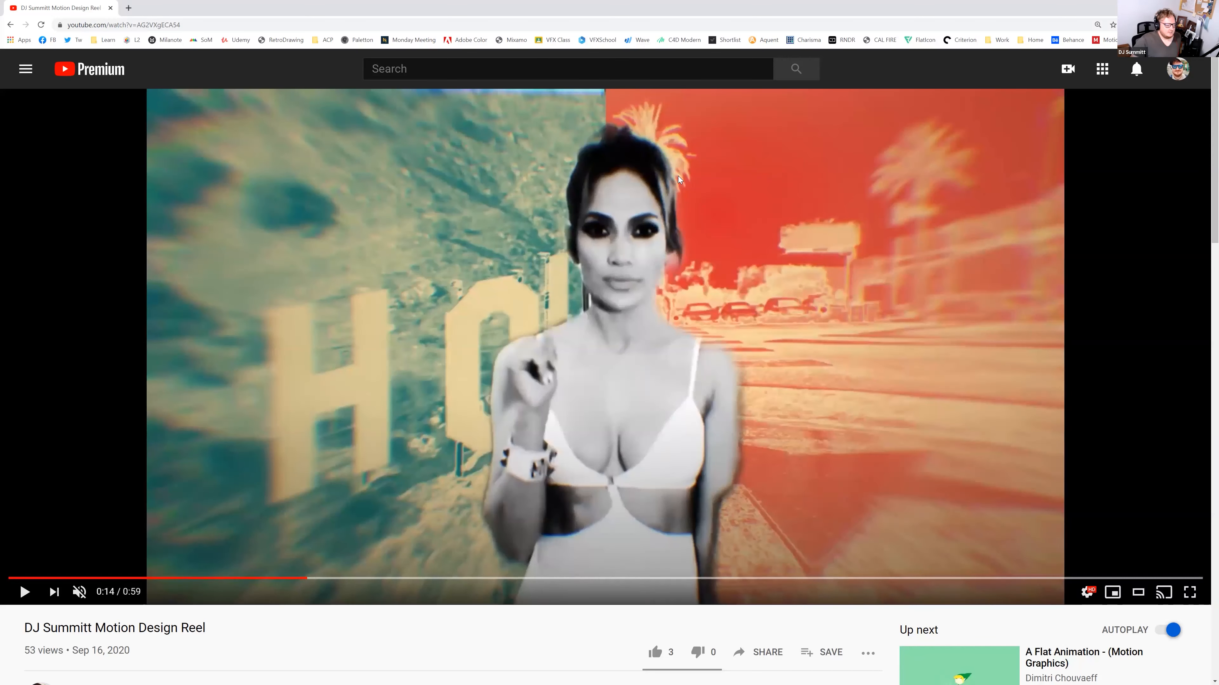
{"action": "left_click", "coordinate": [28, 595]}
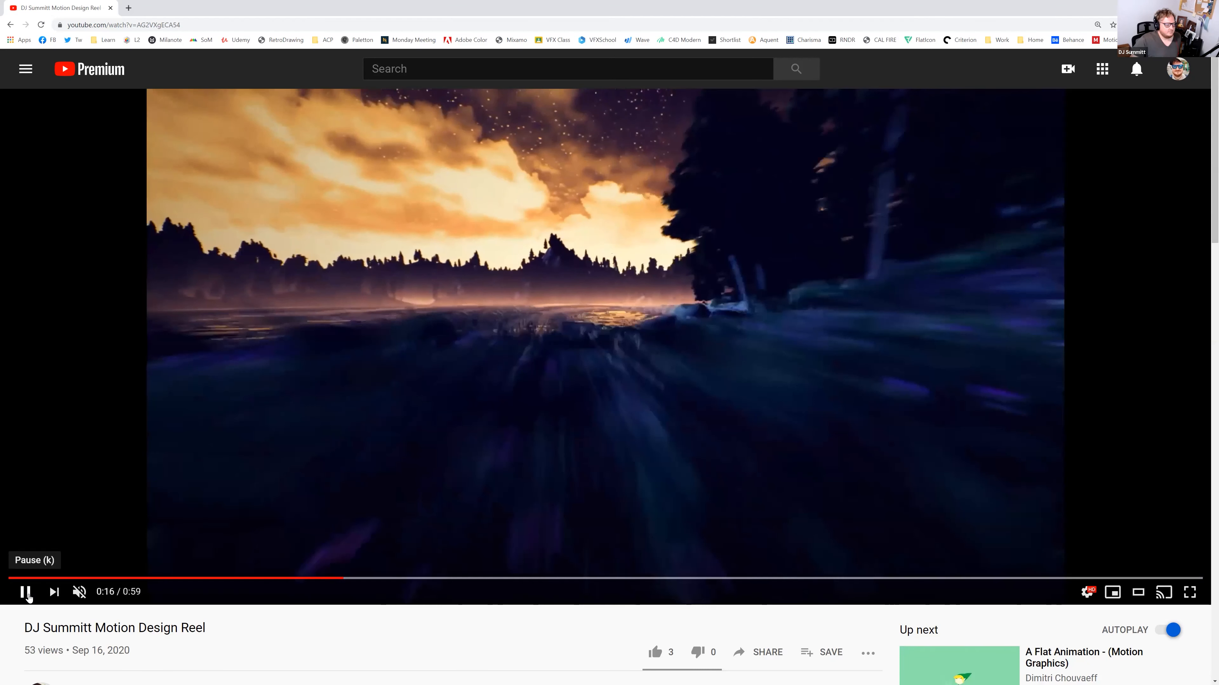
{"action": "left_click", "coordinate": [28, 595]}
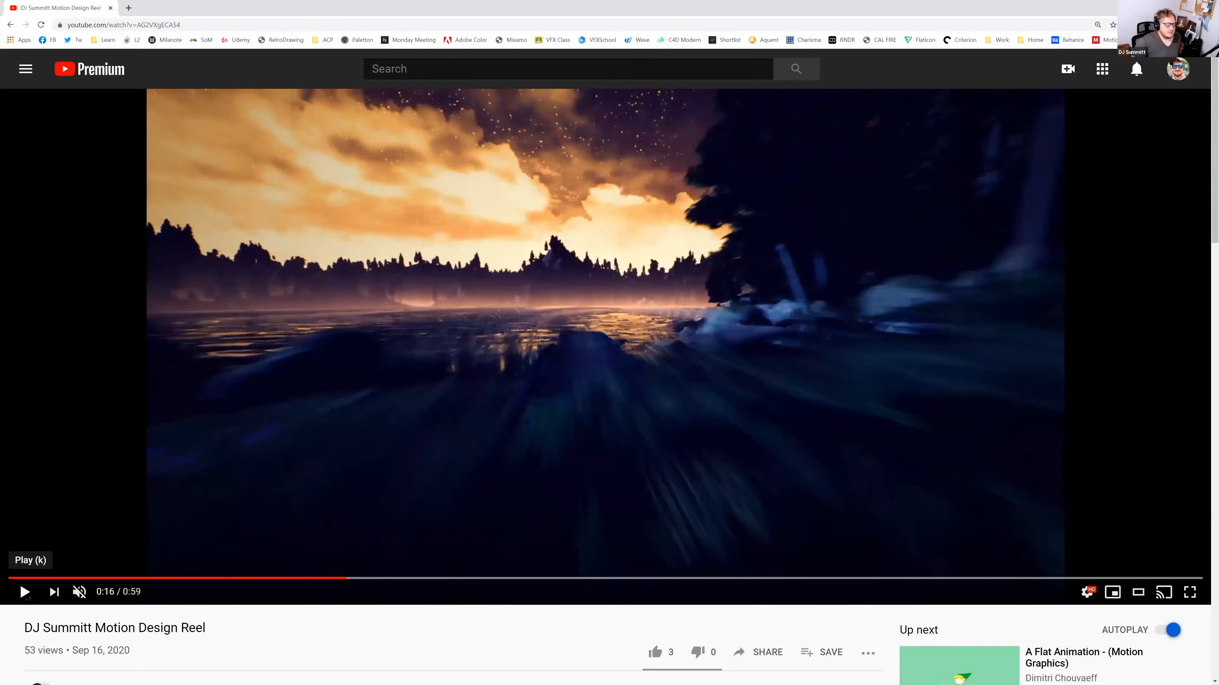
Pause the reel at 0:19, scrub to 0:20, and stop on the city skyline shot
{"action": "left_click", "coordinate": [25, 593]}
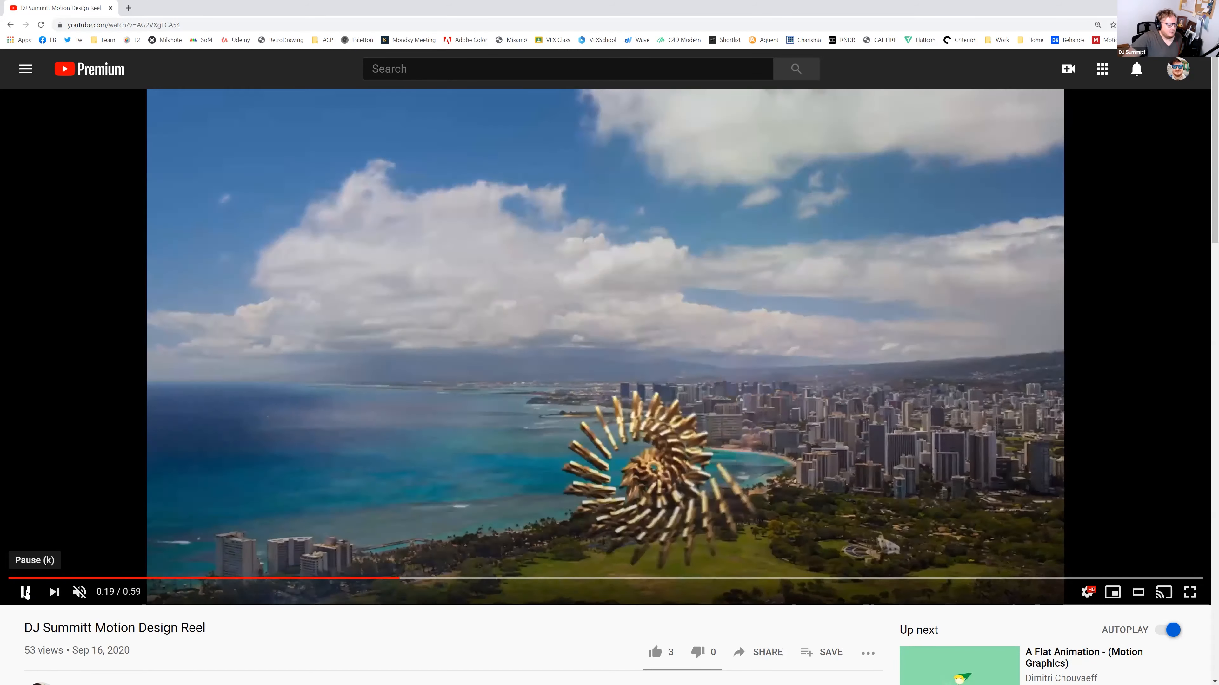
{"action": "left_click", "coordinate": [25, 594]}
{"action": "mouse_move", "coordinate": [394, 579]}
{"action": "left_mouse_down"}
{"action": "mouse_move", "coordinate": [411, 580]}
{"action": "mouse_move", "coordinate": [391, 578]}
{"action": "left_mouse_up"}
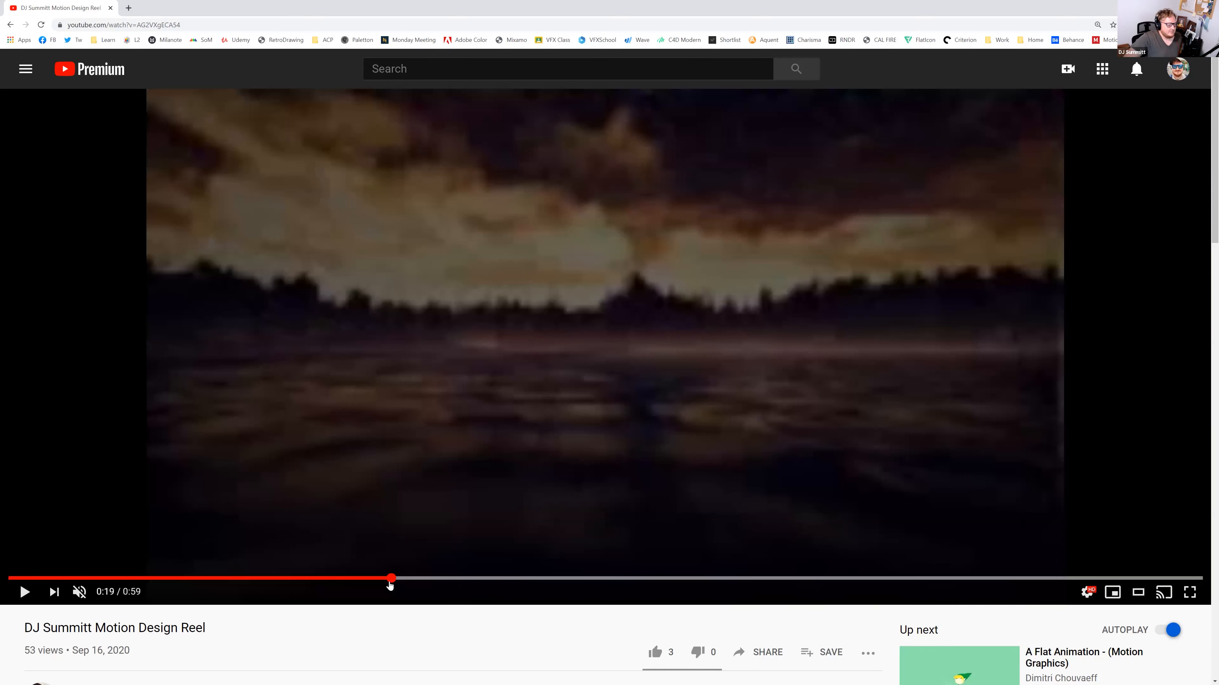
{"action": "left_click", "coordinate": [23, 594]}
{"action": "left_click", "coordinate": [22, 595]}
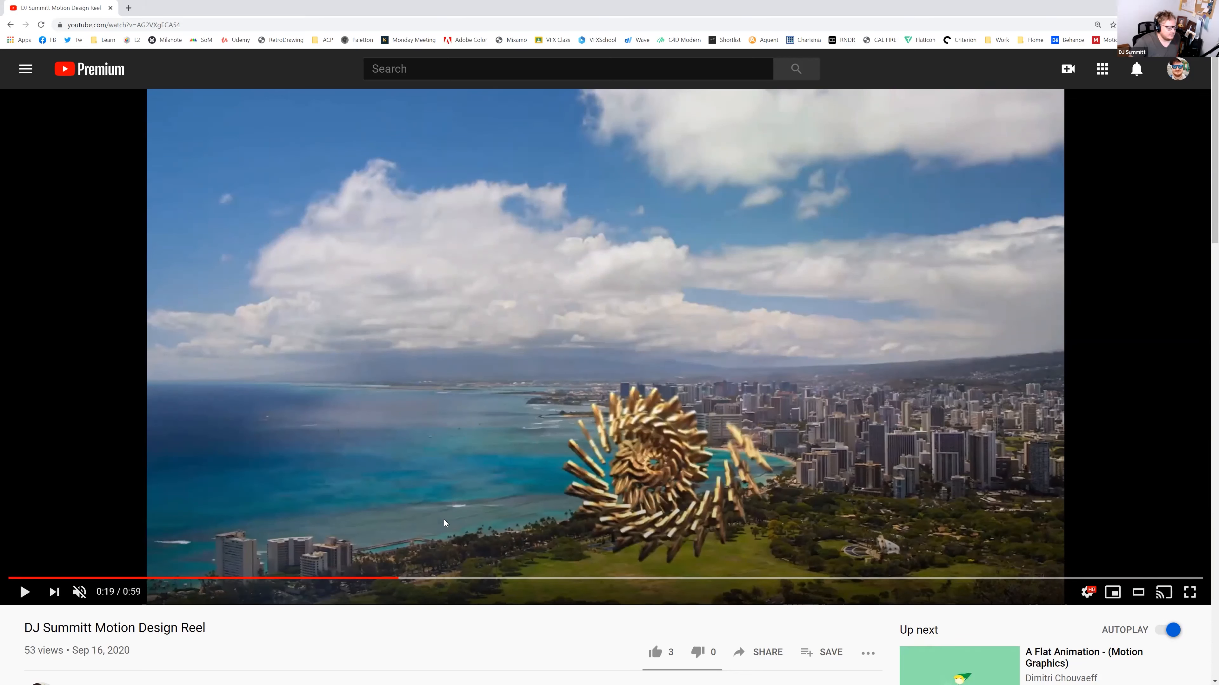
Pause on the Hawaii Open and NIX titles, then play on past the player's name card
{"action": "left_click", "coordinate": [25, 591]}
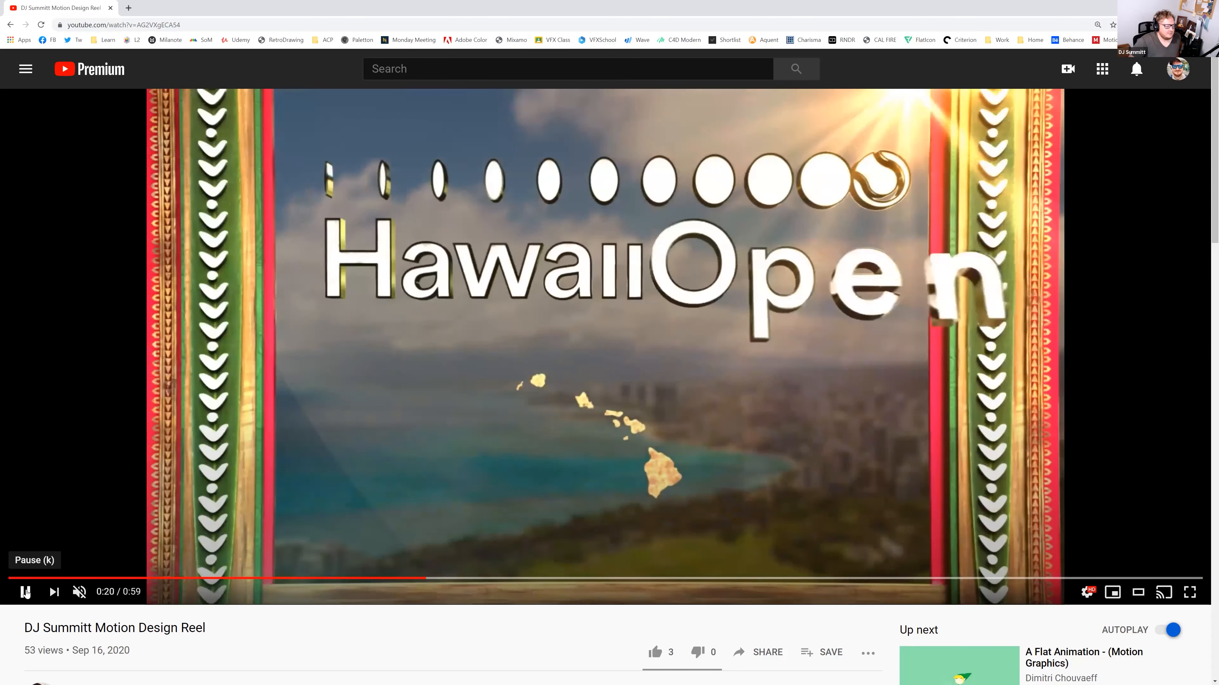
{"action": "left_click", "coordinate": [25, 592]}
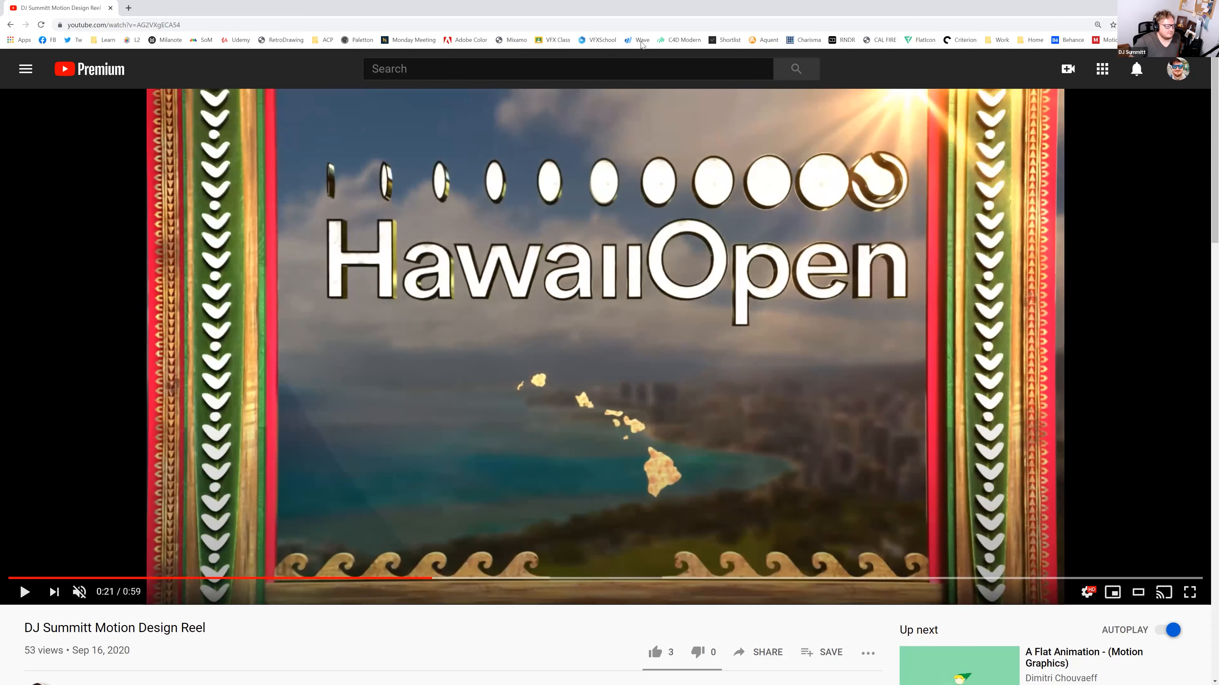
{"action": "left_click", "coordinate": [25, 592]}
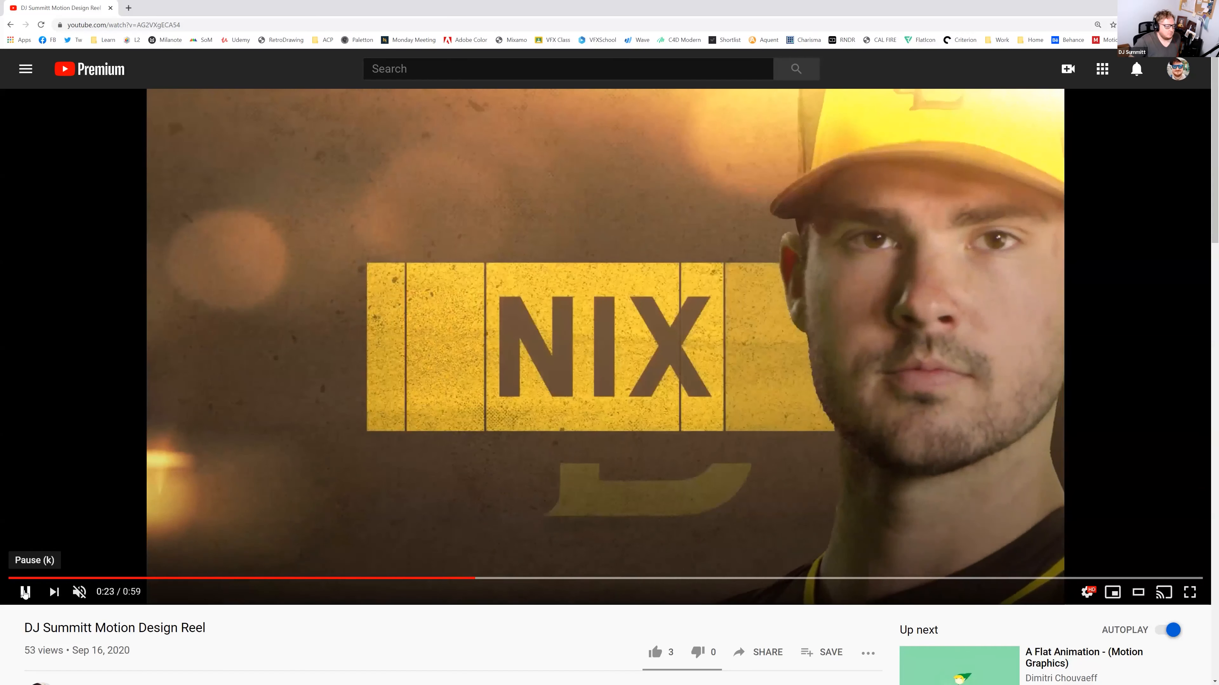
{"action": "left_click", "coordinate": [25, 592]}
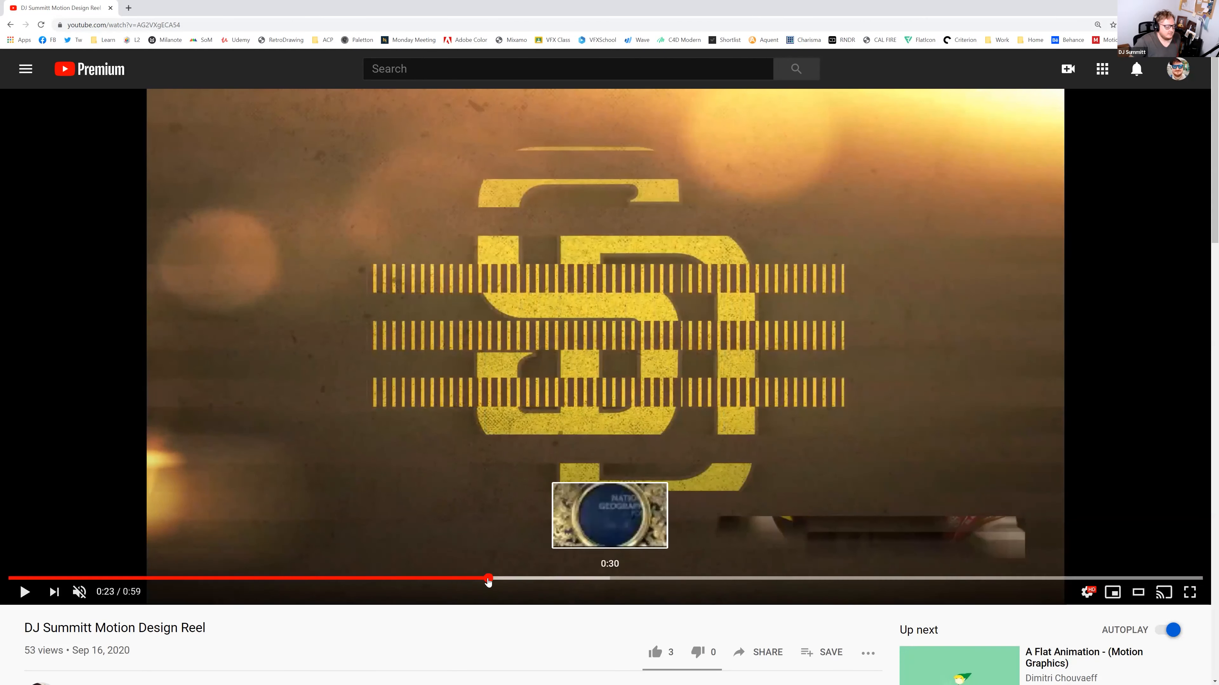
{"action": "left_click", "coordinate": [473, 578]}
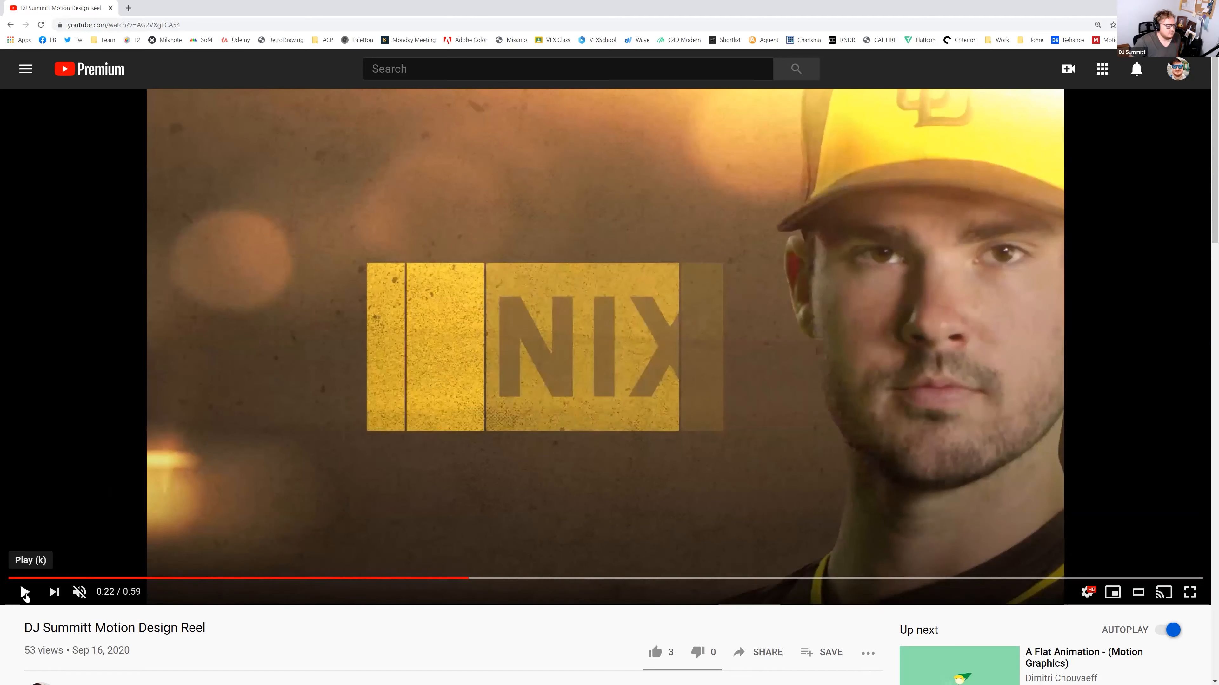
{"action": "left_click", "coordinate": [25, 591]}
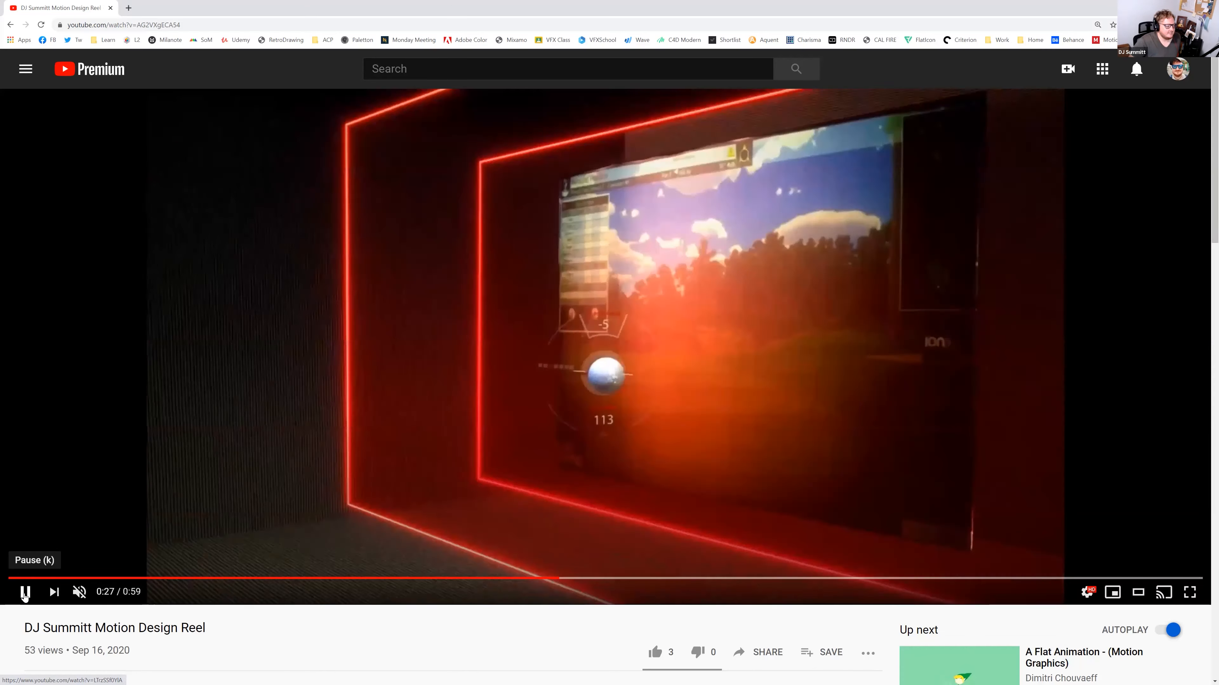
{"action": "left_click", "coordinate": [25, 592]}
{"action": "left_click", "coordinate": [24, 592]}
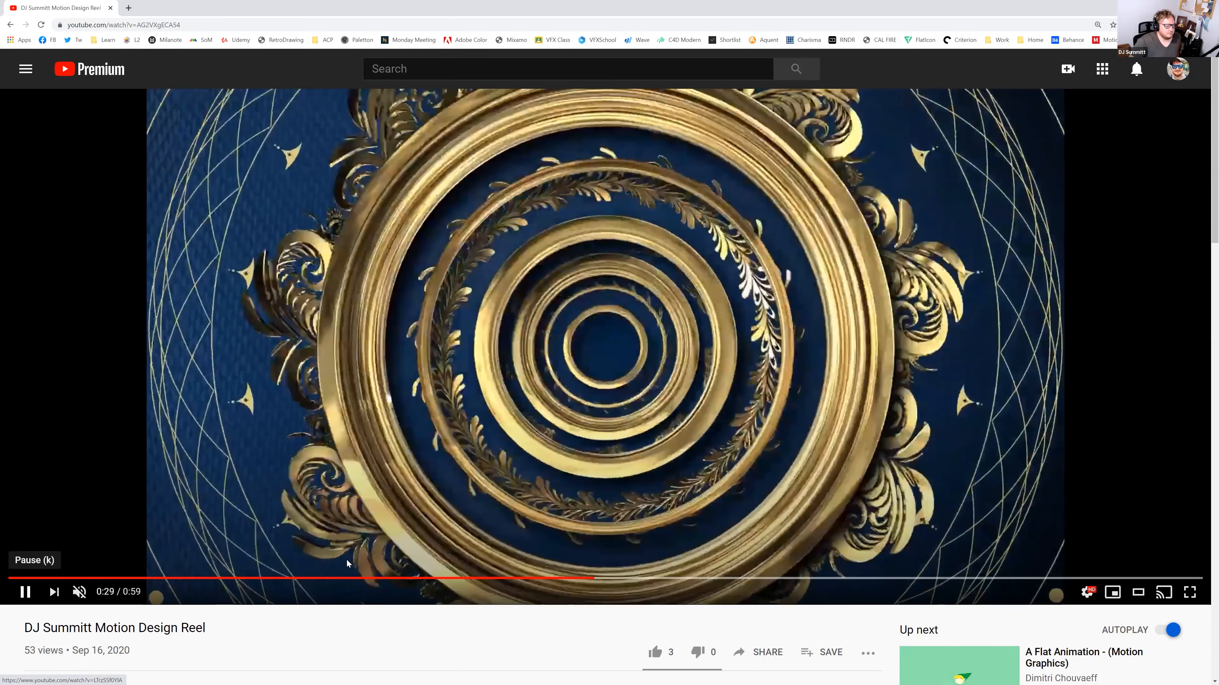
Jump the reel to the soccer jersey shot and pause on the TINEA shot
{"action": "left_click", "coordinate": [350, 561]}
{"action": "left_click", "coordinate": [349, 561]}
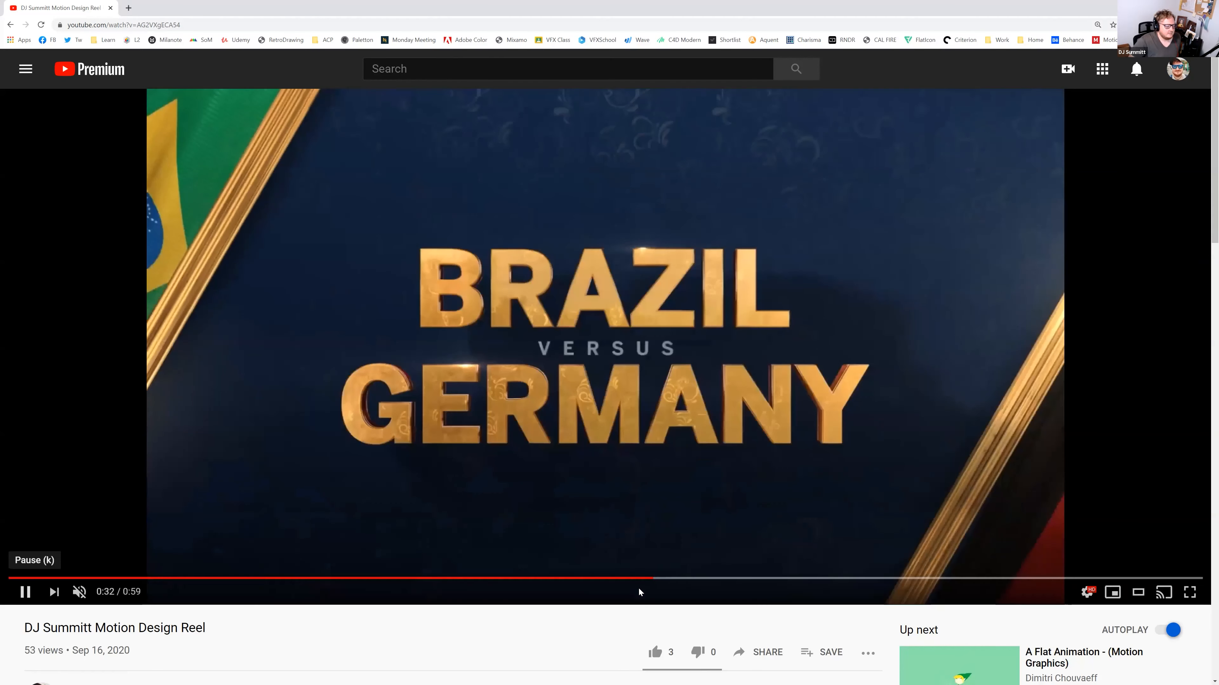
{"action": "left_click_drag", "start_coordinate": [642, 584], "coordinate": [639, 584]}
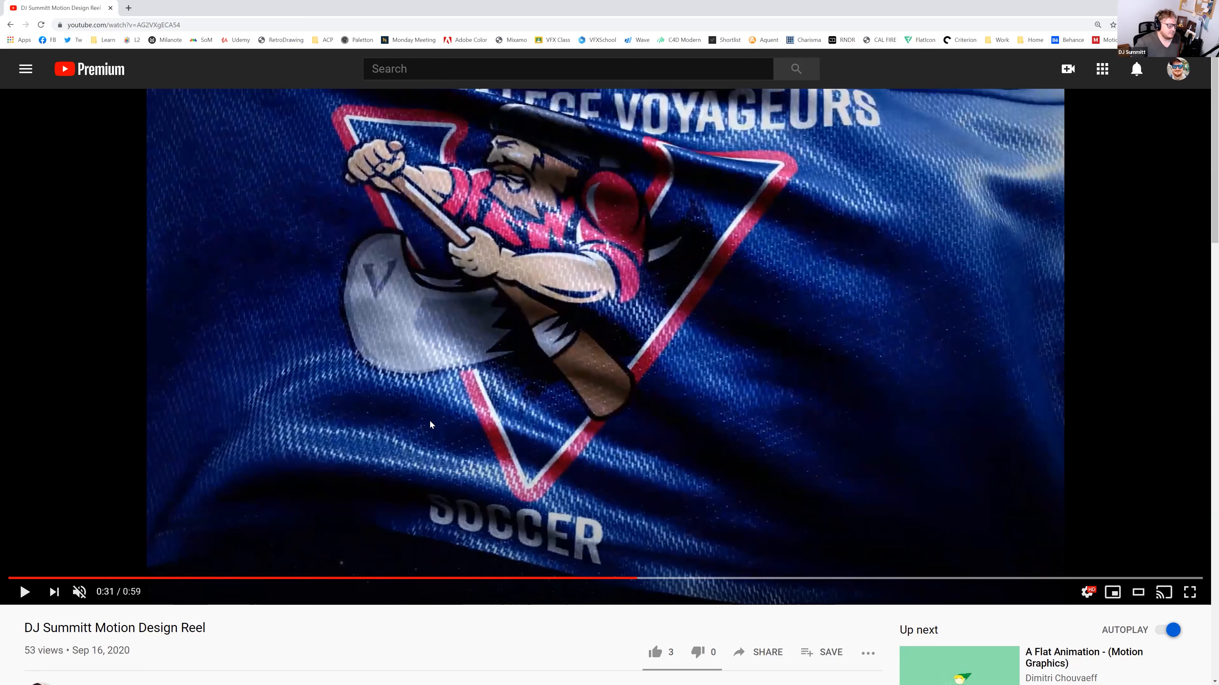
{"action": "left_click", "coordinate": [24, 592]}
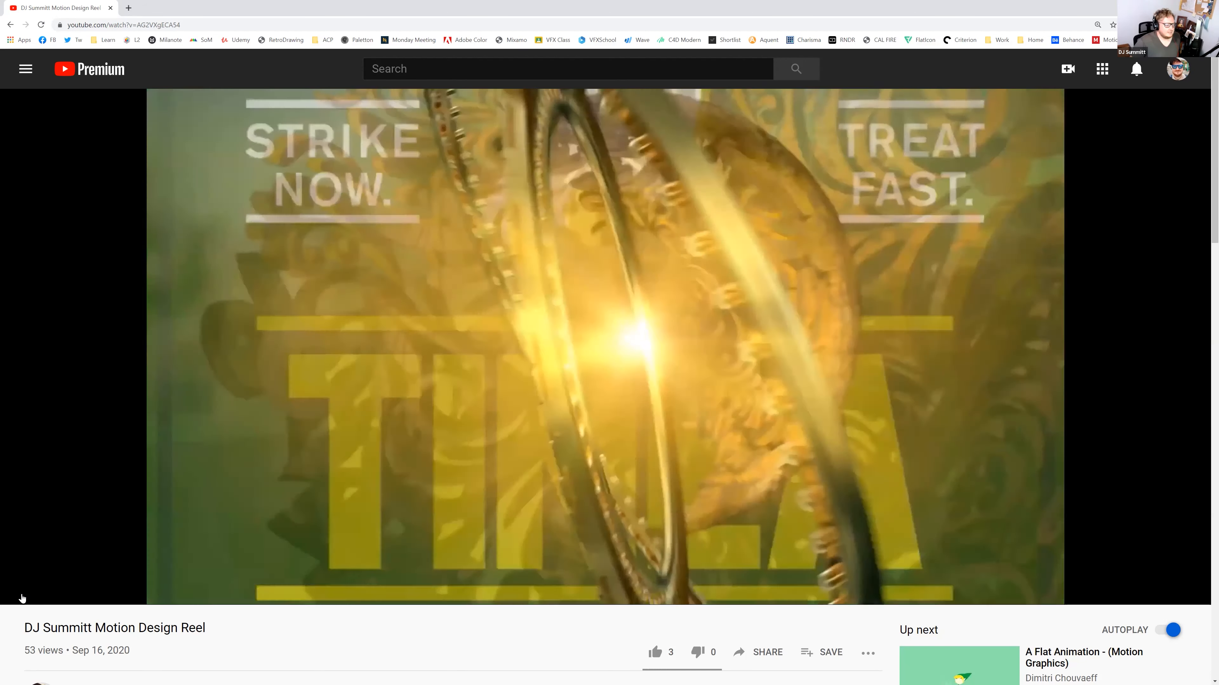
{"action": "left_click", "coordinate": [22, 596]}
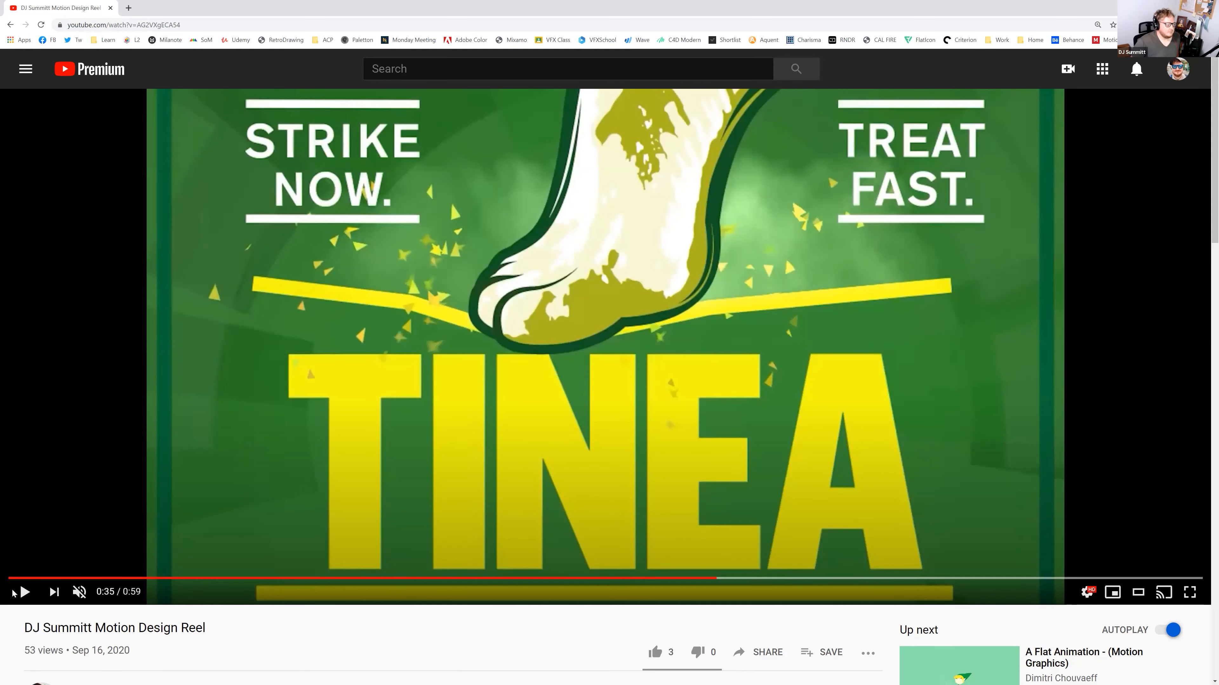
{"action": "left_click", "coordinate": [22, 593]}
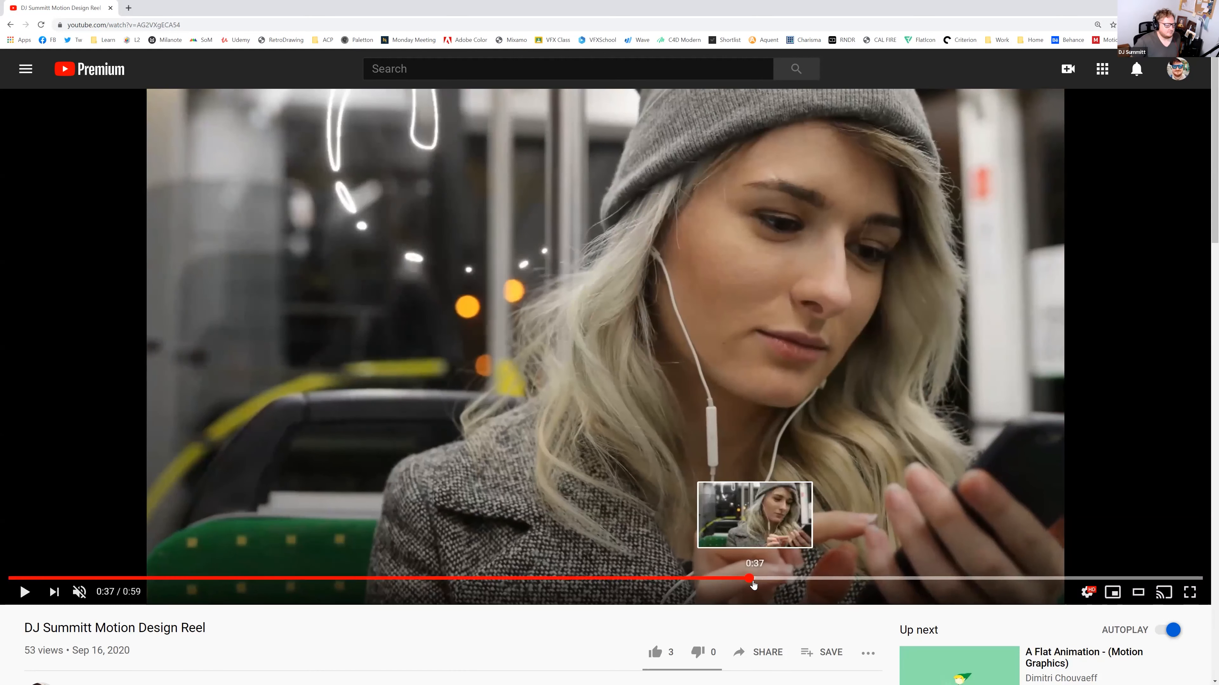
Jump to the woman-on-the-bus scene, pause on the ice box, then stop on the glowing trophy at 0:39
{"action": "left_click_drag", "start_coordinate": [745, 583], "coordinate": [741, 581]}
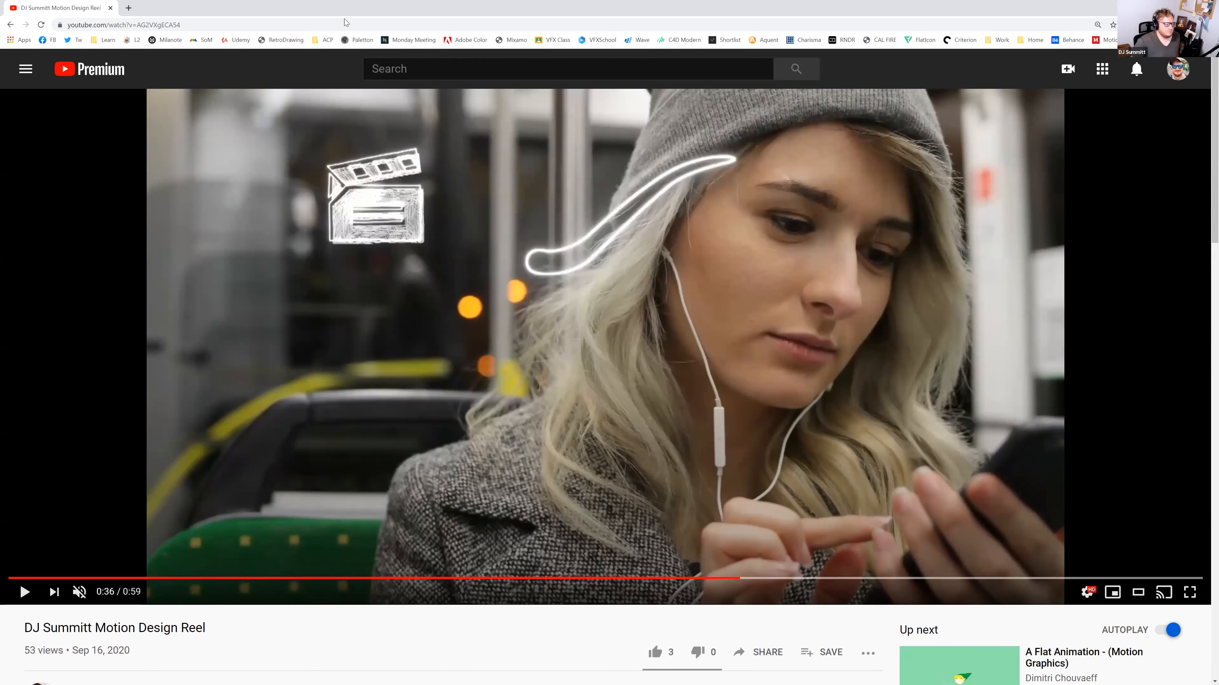
{"action": "left_click", "coordinate": [24, 591]}
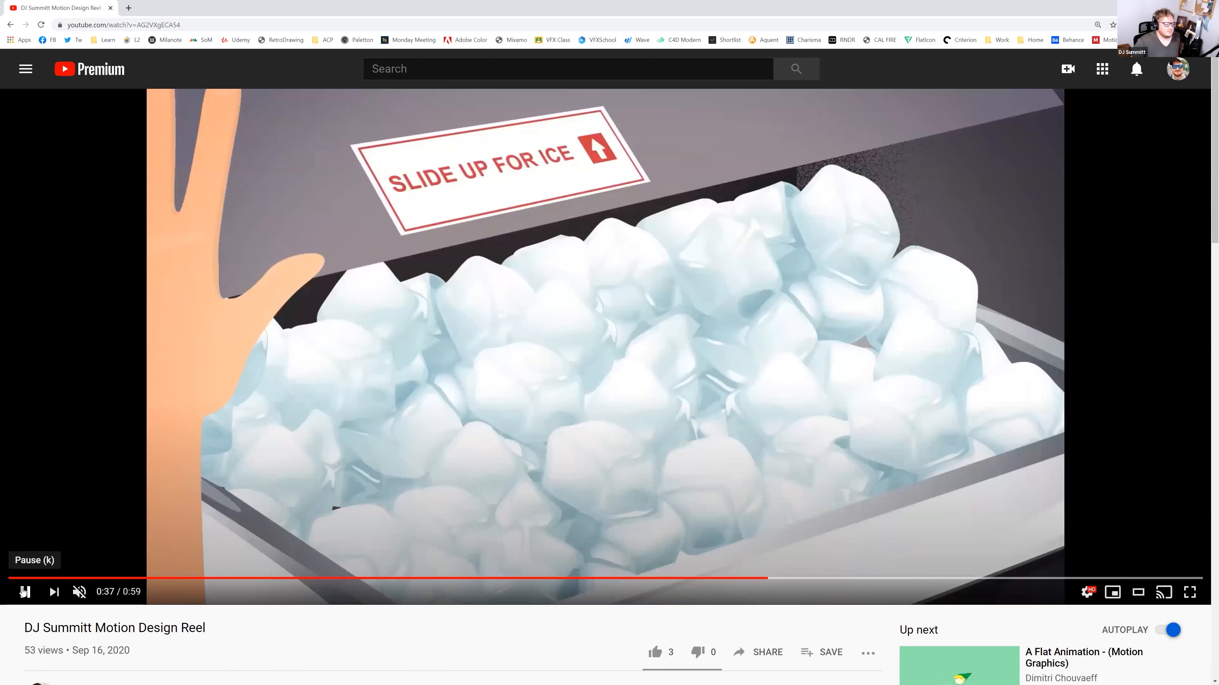
{"action": "left_click", "coordinate": [24, 591]}
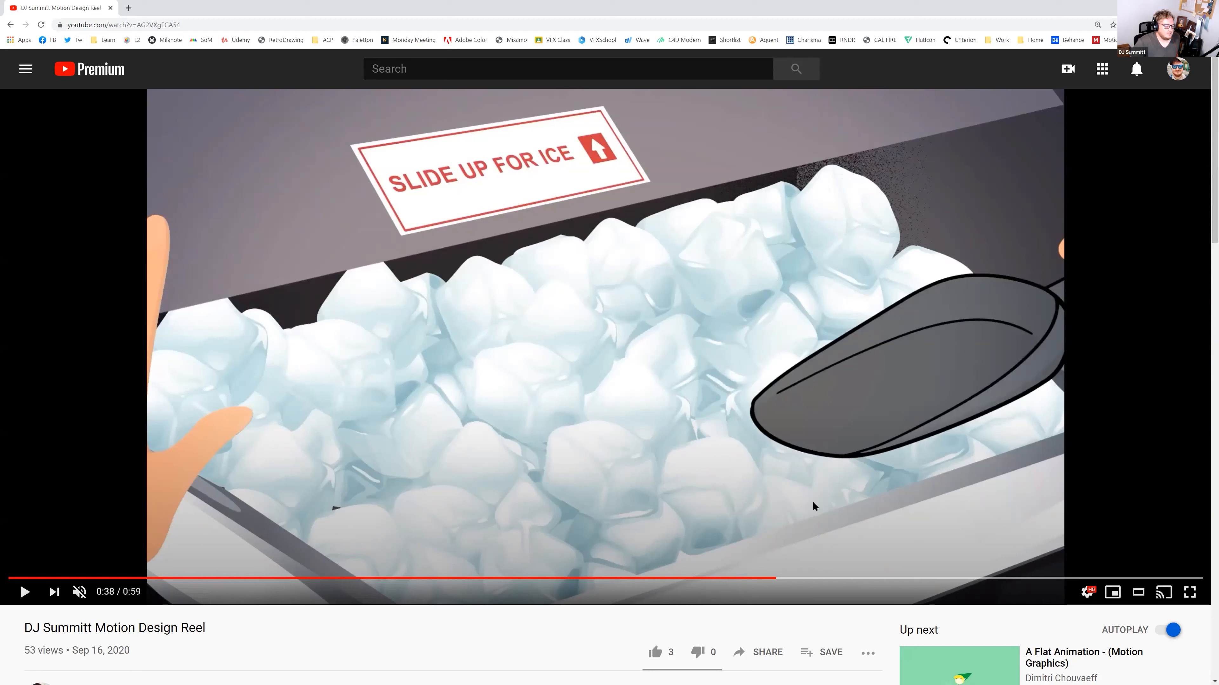
{"action": "left_click", "coordinate": [788, 577]}
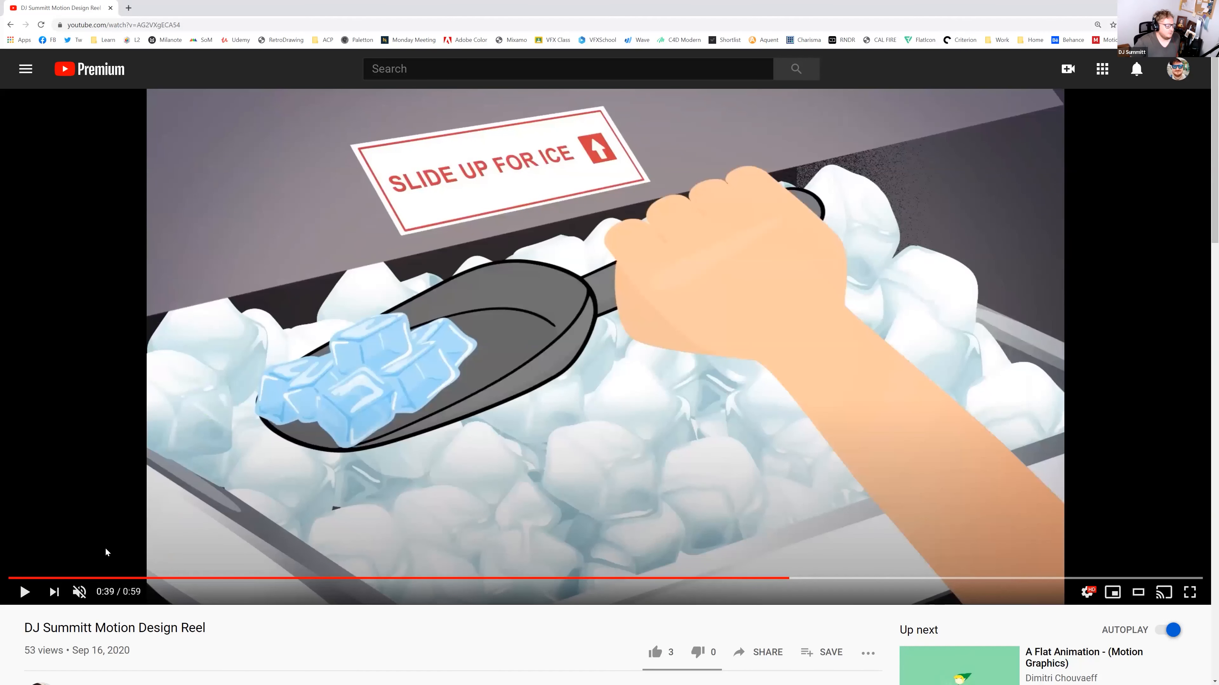
{"action": "left_click", "coordinate": [24, 595]}
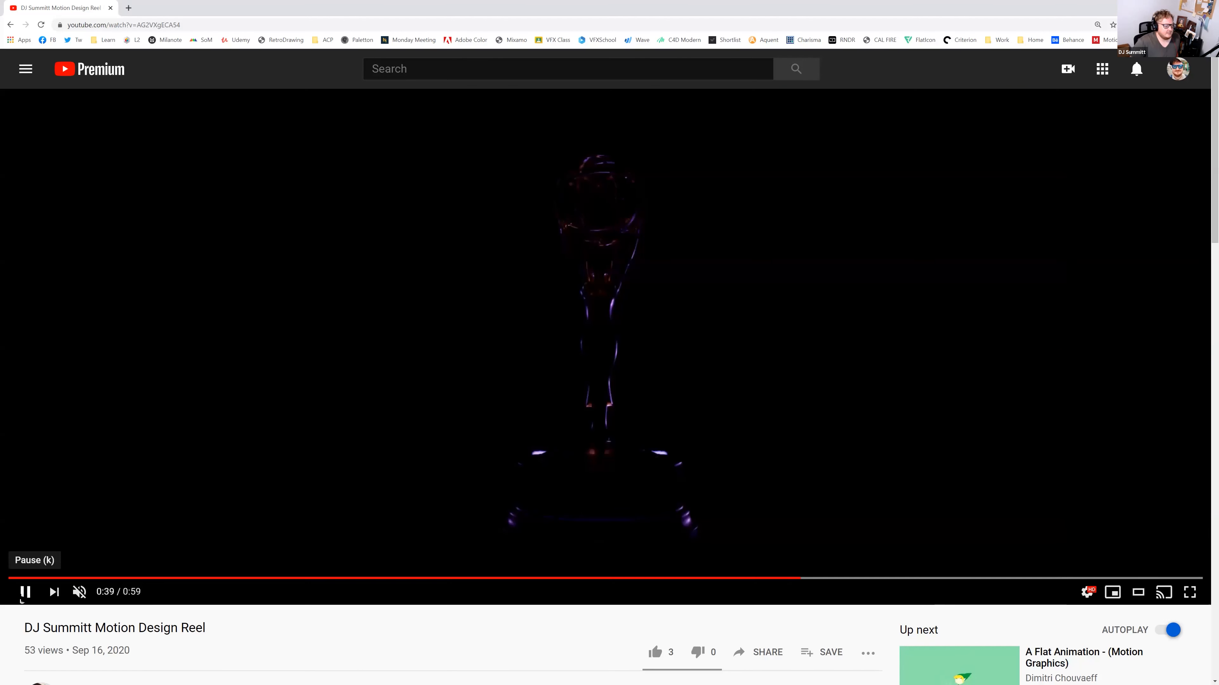
{"action": "left_click", "coordinate": [22, 600]}
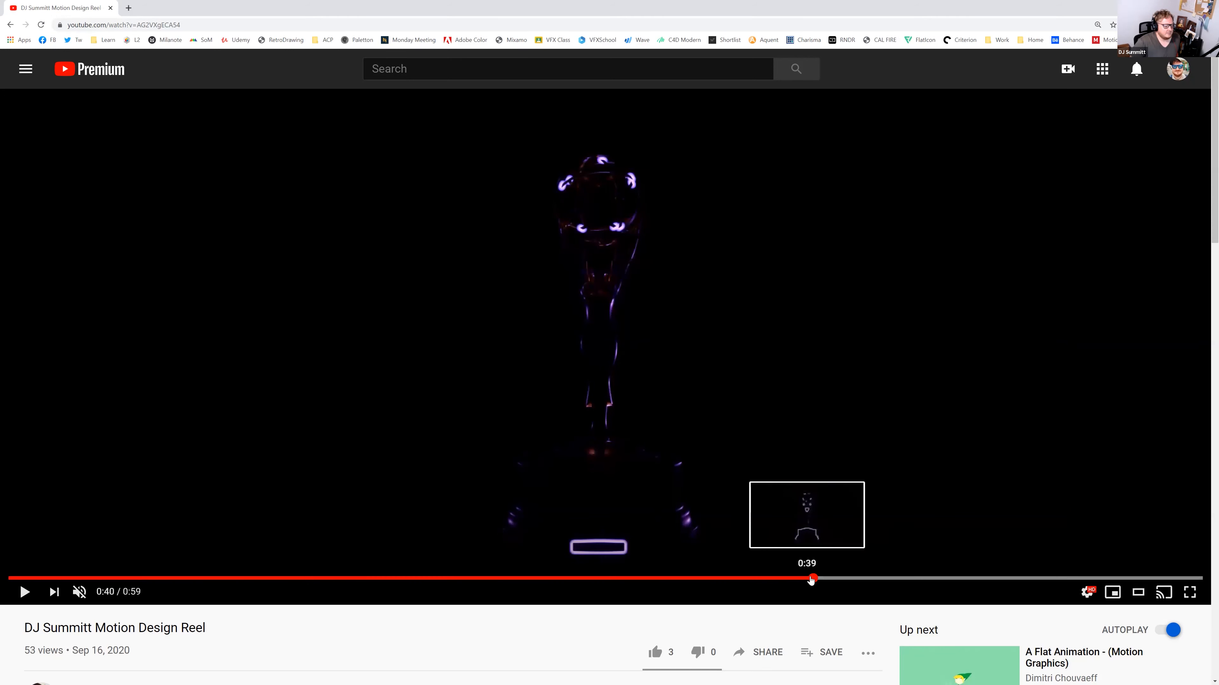
Revisit the trophy shot, pause on 2 JOYSTICKS, then play from THE GAMING MOUSE title
{"action": "left_click", "coordinate": [801, 578]}
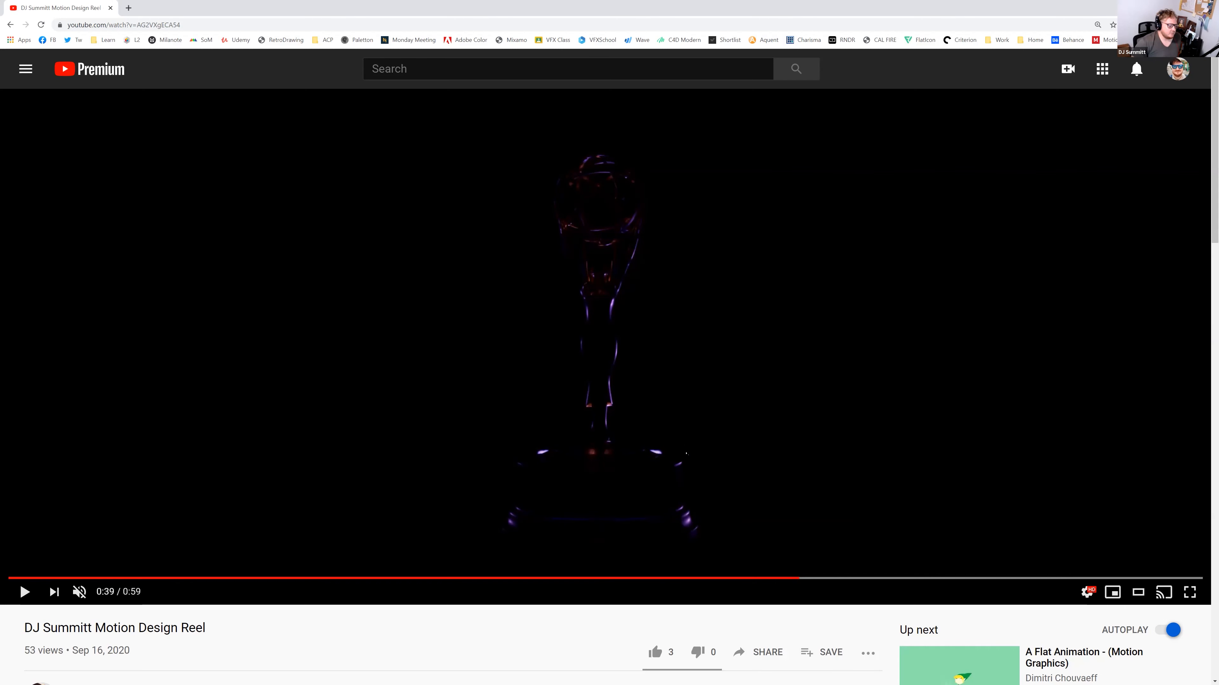
{"action": "left_click", "coordinate": [27, 593]}
{"action": "left_click", "coordinate": [31, 593]}
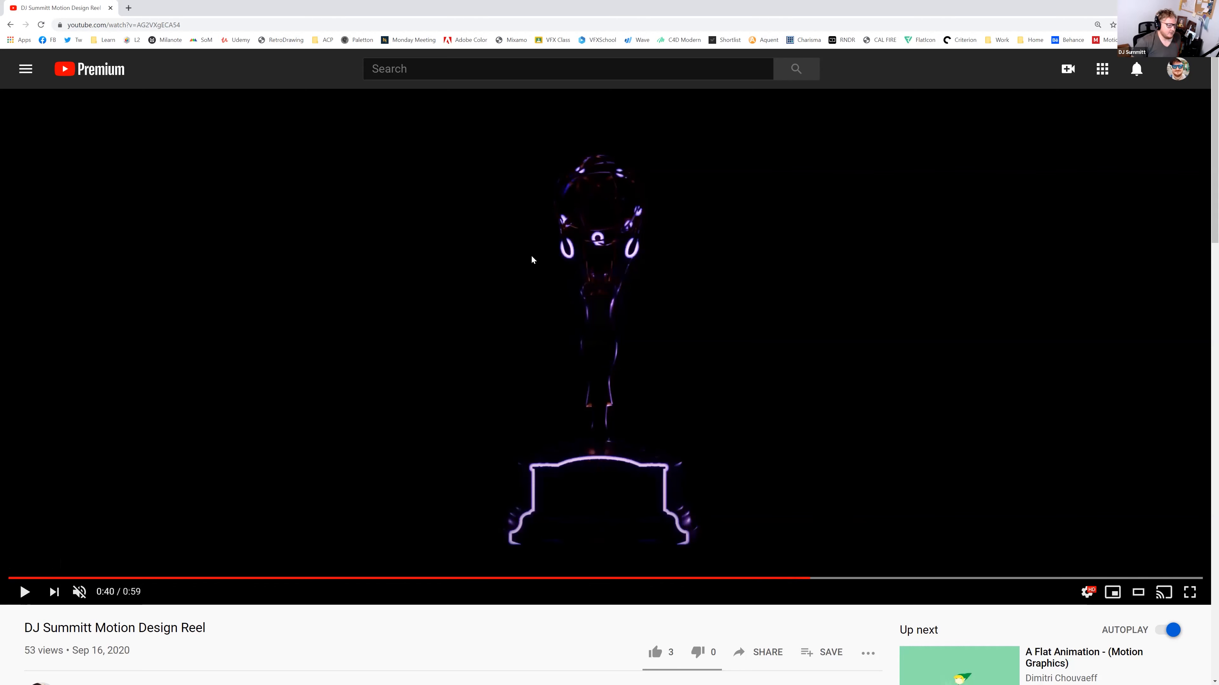
{"action": "left_click", "coordinate": [25, 594]}
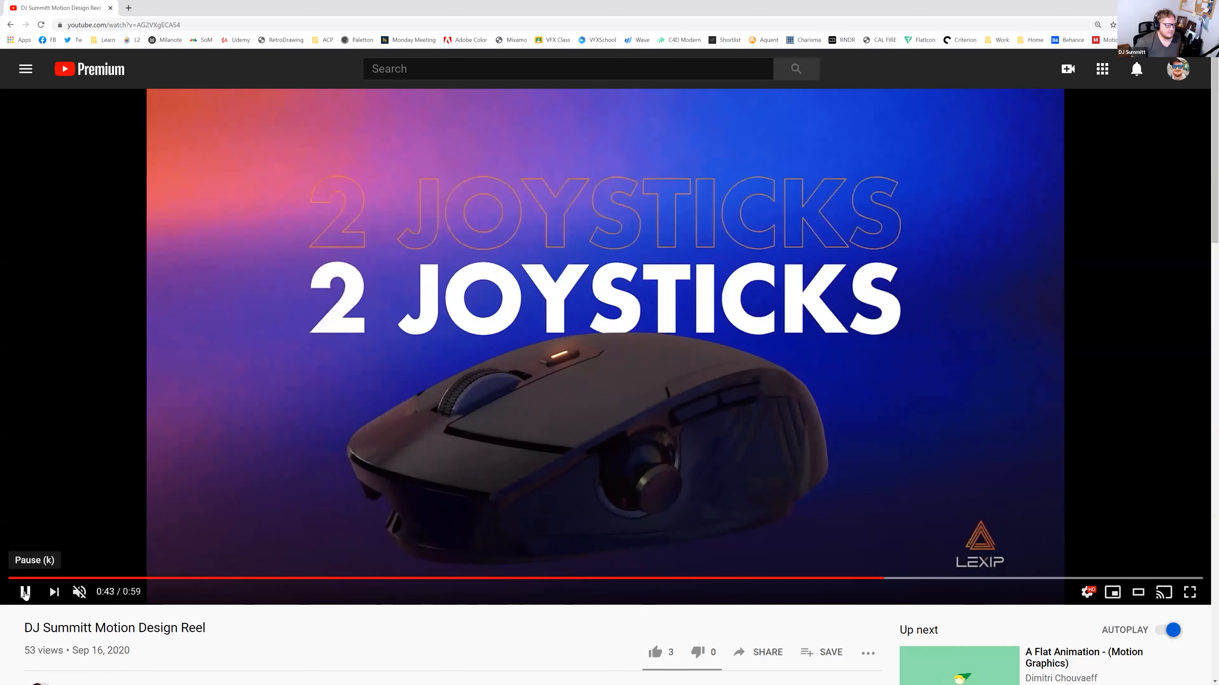
{"action": "left_click", "coordinate": [25, 594]}
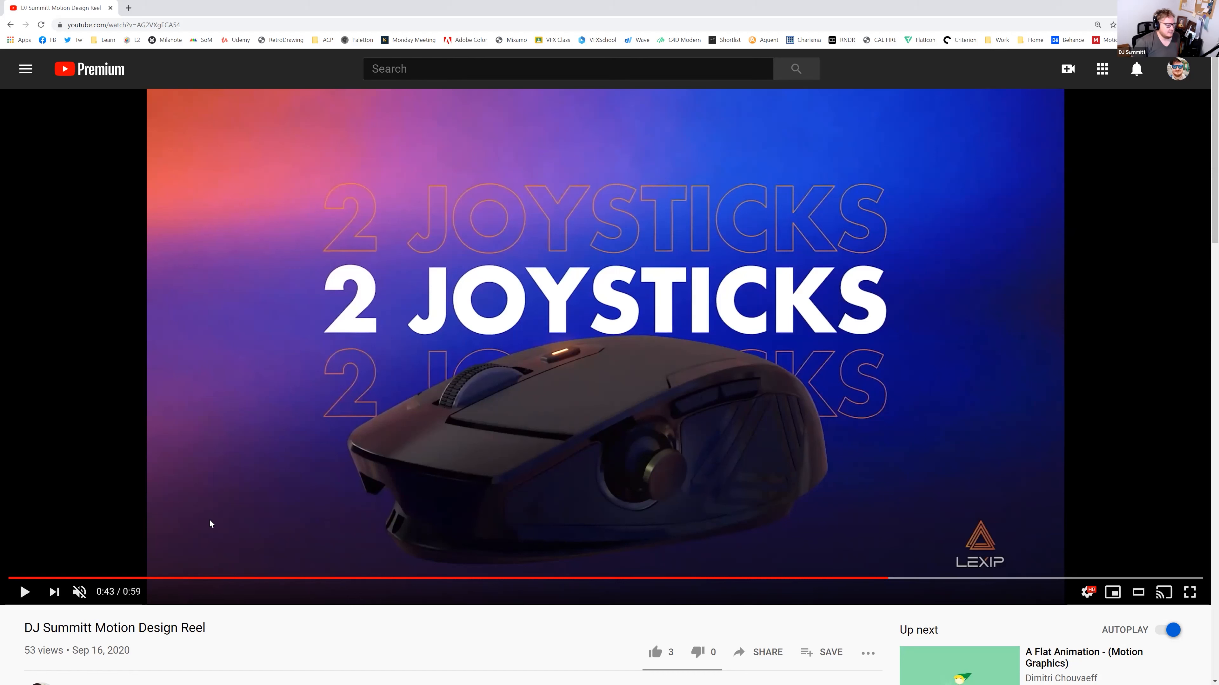
{"action": "left_click", "coordinate": [881, 579]}
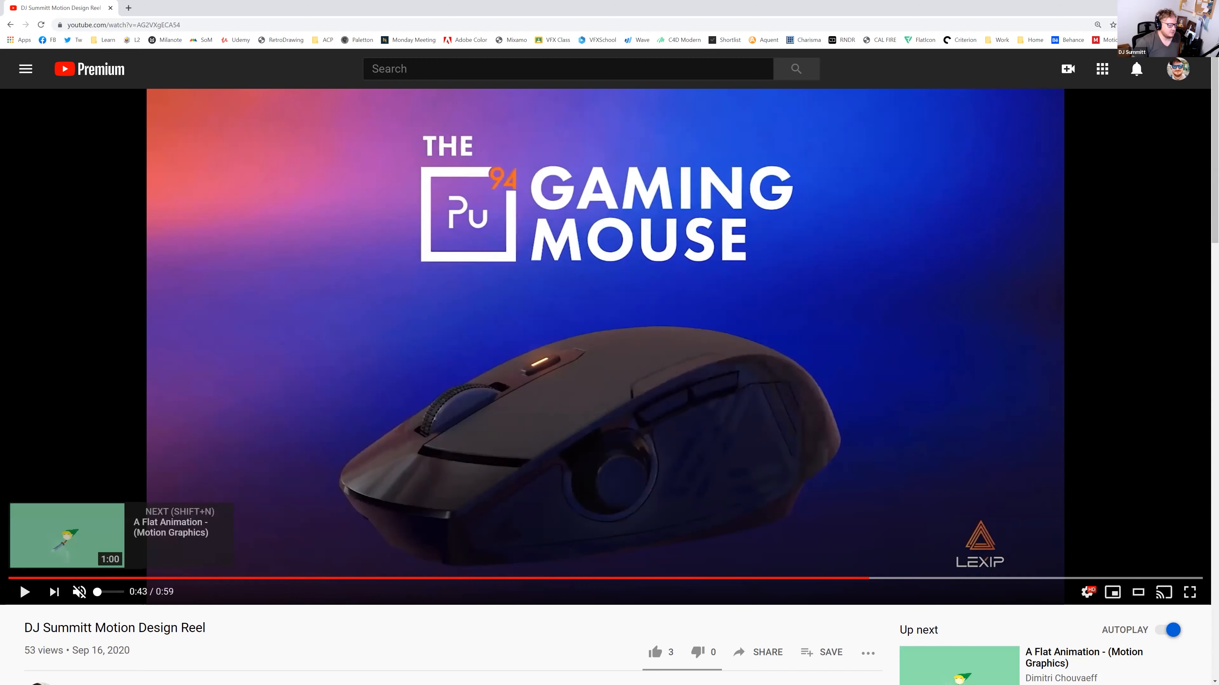
{"action": "left_click", "coordinate": [24, 593]}
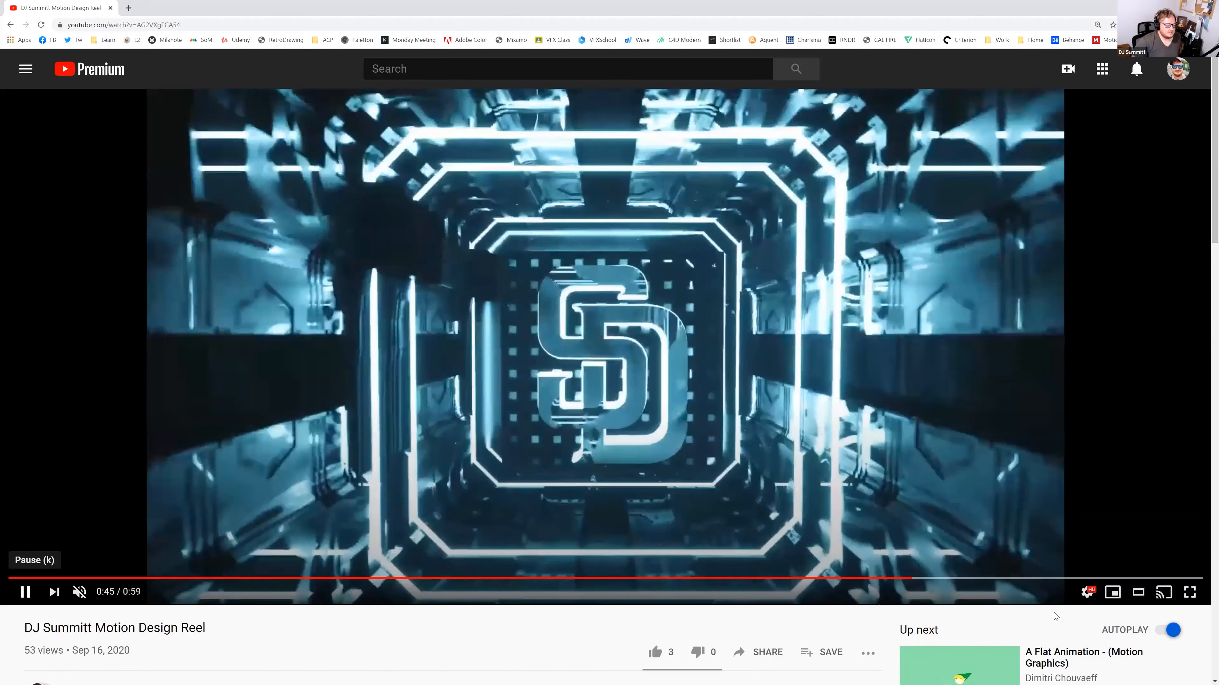
Rewind the reel to the SD logo scene, then jump to the book-cover scene
{"action": "left_click", "coordinate": [39, 596]}
{"action": "left_click", "coordinate": [912, 578]}
{"action": "left_click_drag", "start_coordinate": [907, 558], "coordinate": [897, 566]}
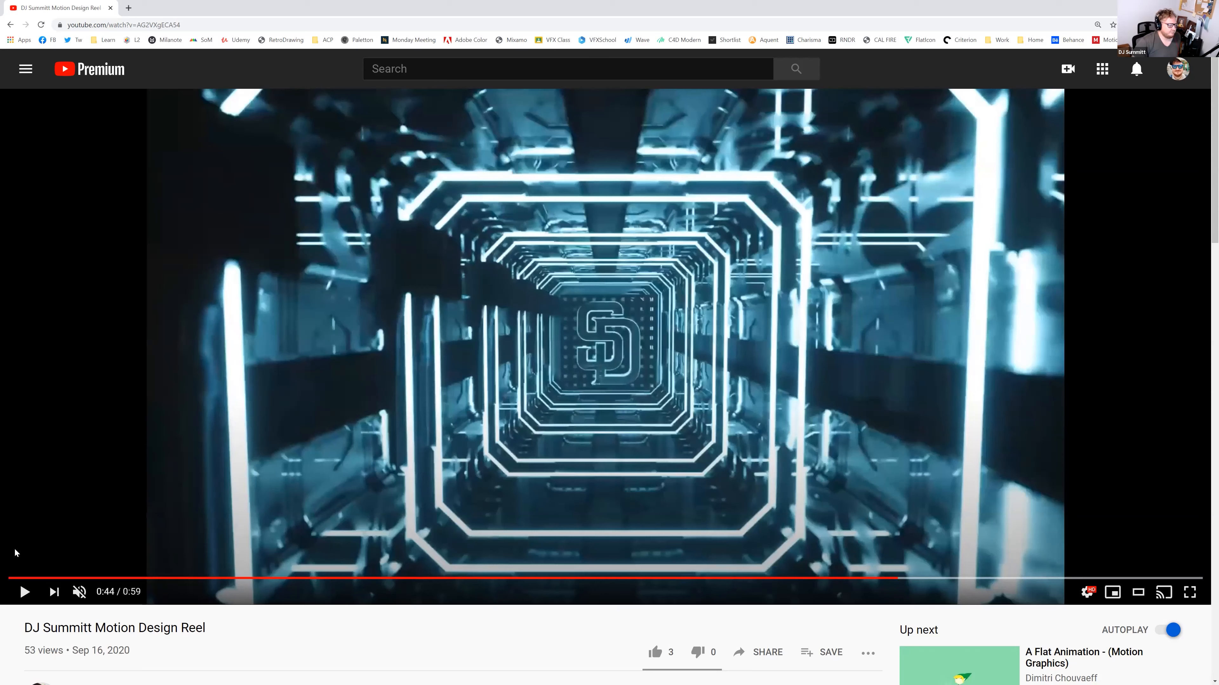
{"action": "left_click", "coordinate": [25, 595]}
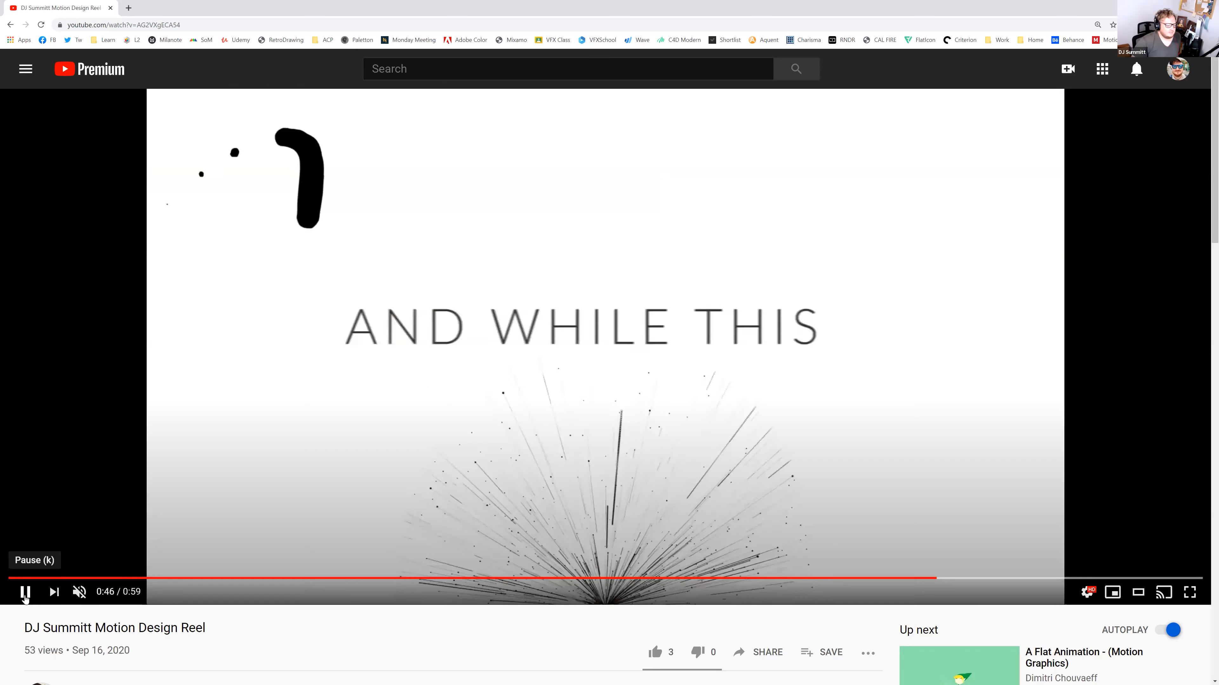
{"action": "left_click", "coordinate": [24, 596]}
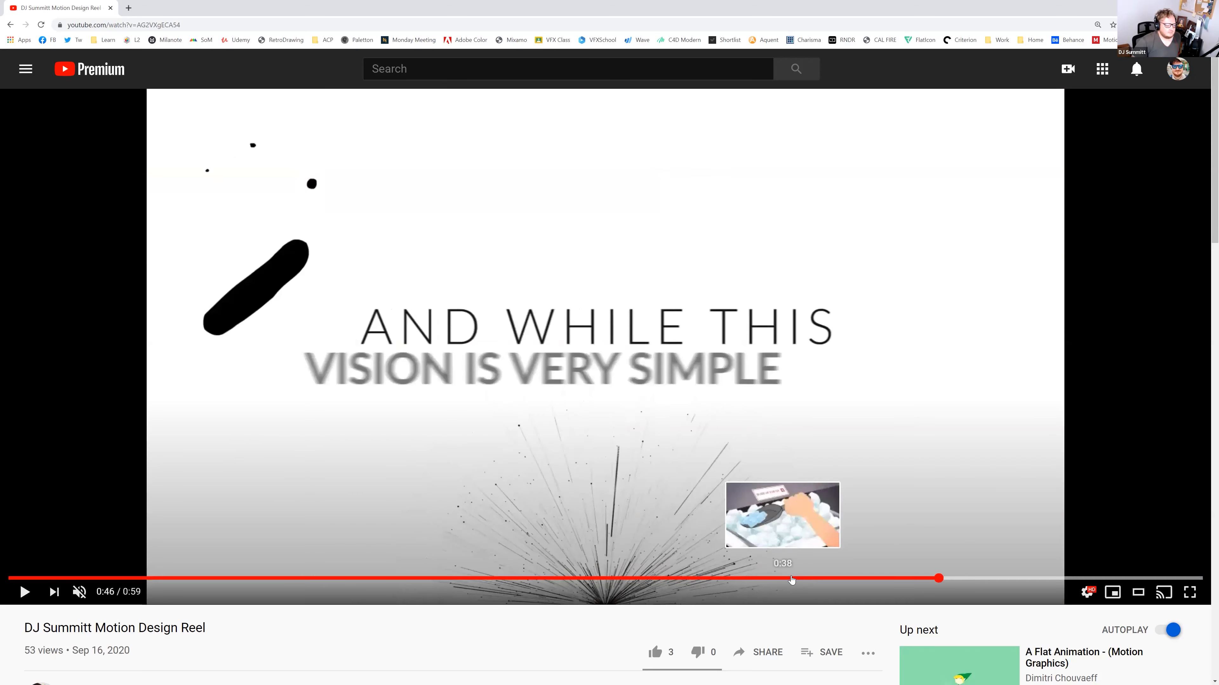
{"action": "left_click", "coordinate": [930, 579]}
{"action": "left_click_drag", "start_coordinate": [930, 579], "coordinate": [920, 580]}
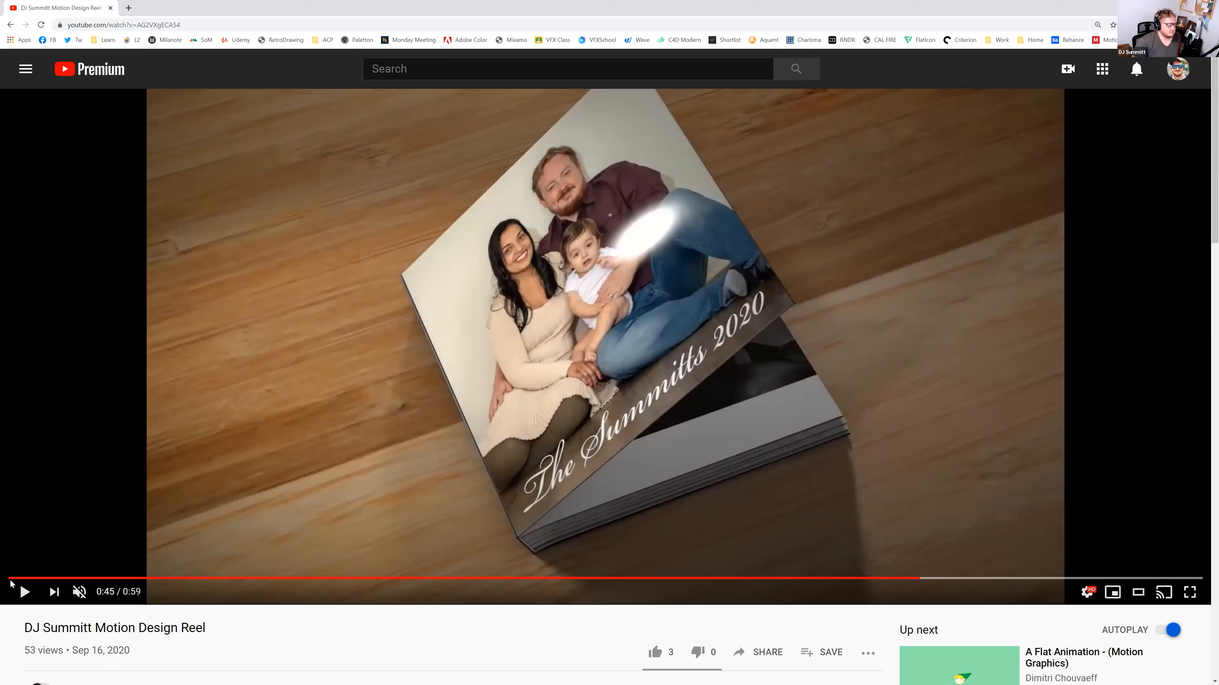
Pause at 0:47, stop on Glide Feet, and scrub around 0:49 near the Las Vegas Weather shot
{"action": "left_click", "coordinate": [20, 595]}
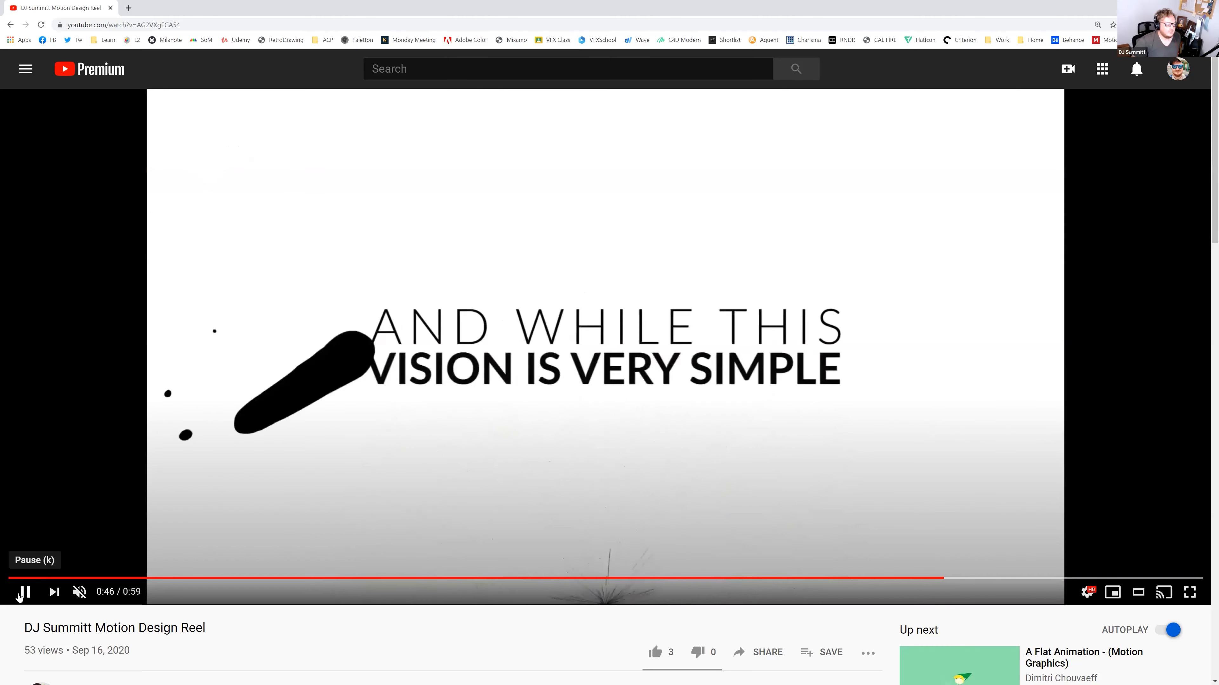
{"action": "left_click", "coordinate": [20, 595]}
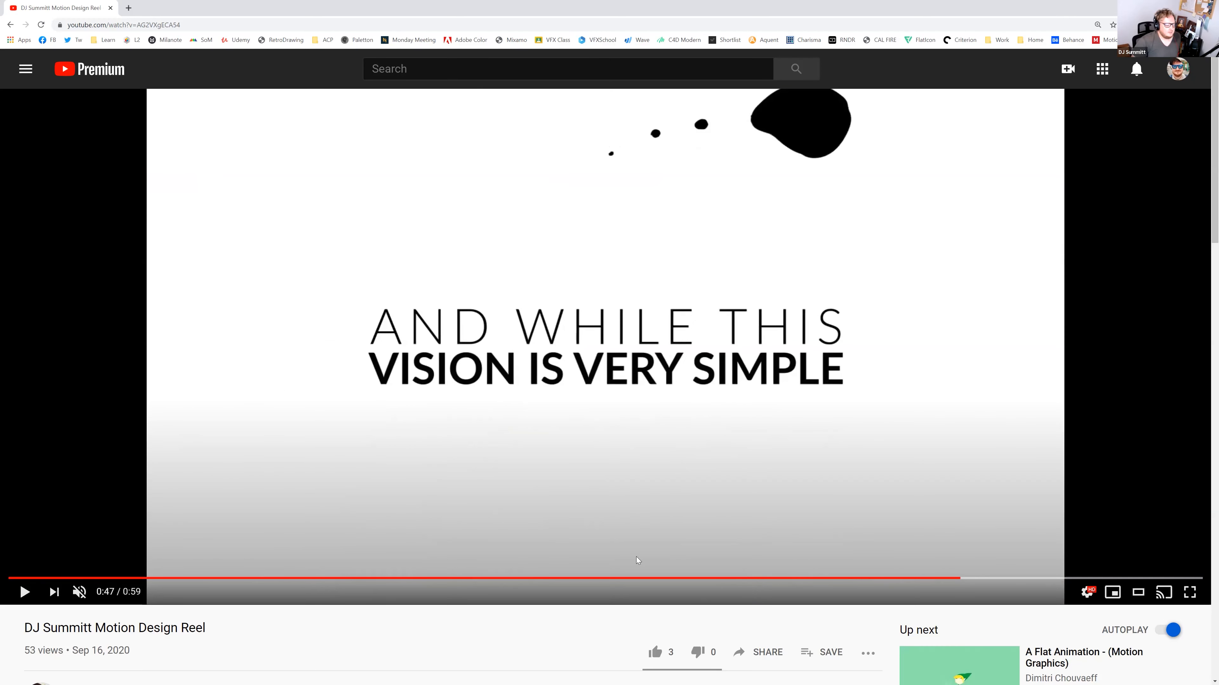
{"action": "left_click", "coordinate": [27, 591]}
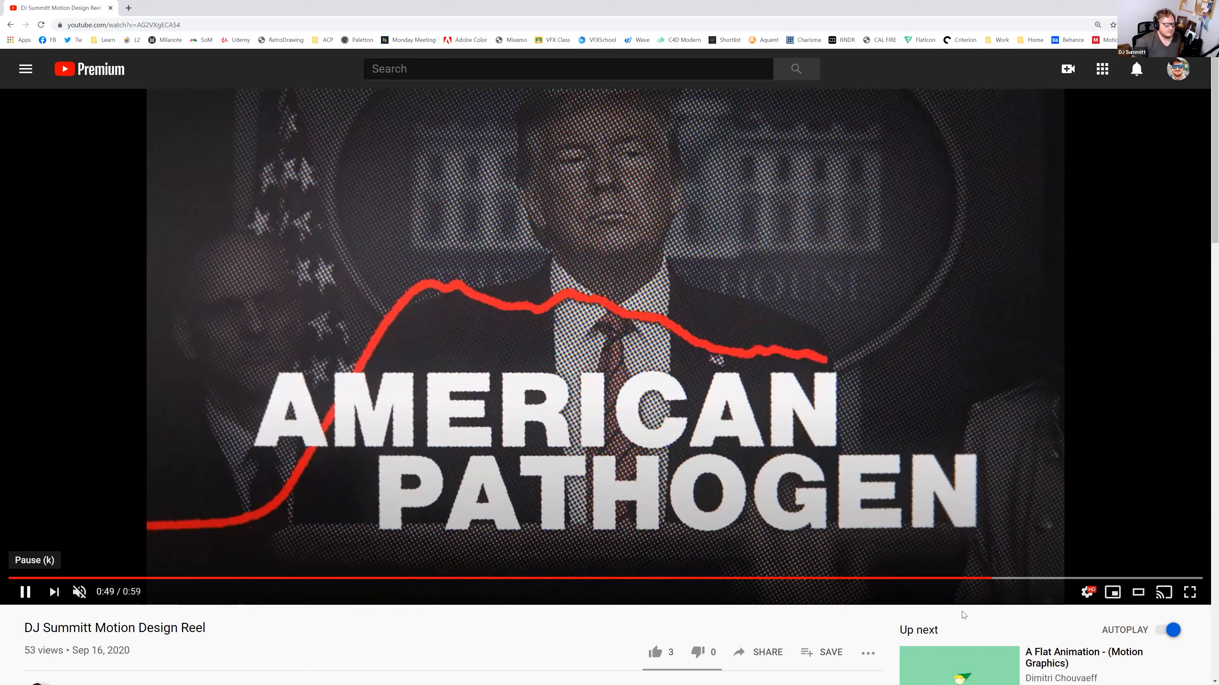
{"action": "left_click", "coordinate": [27, 591]}
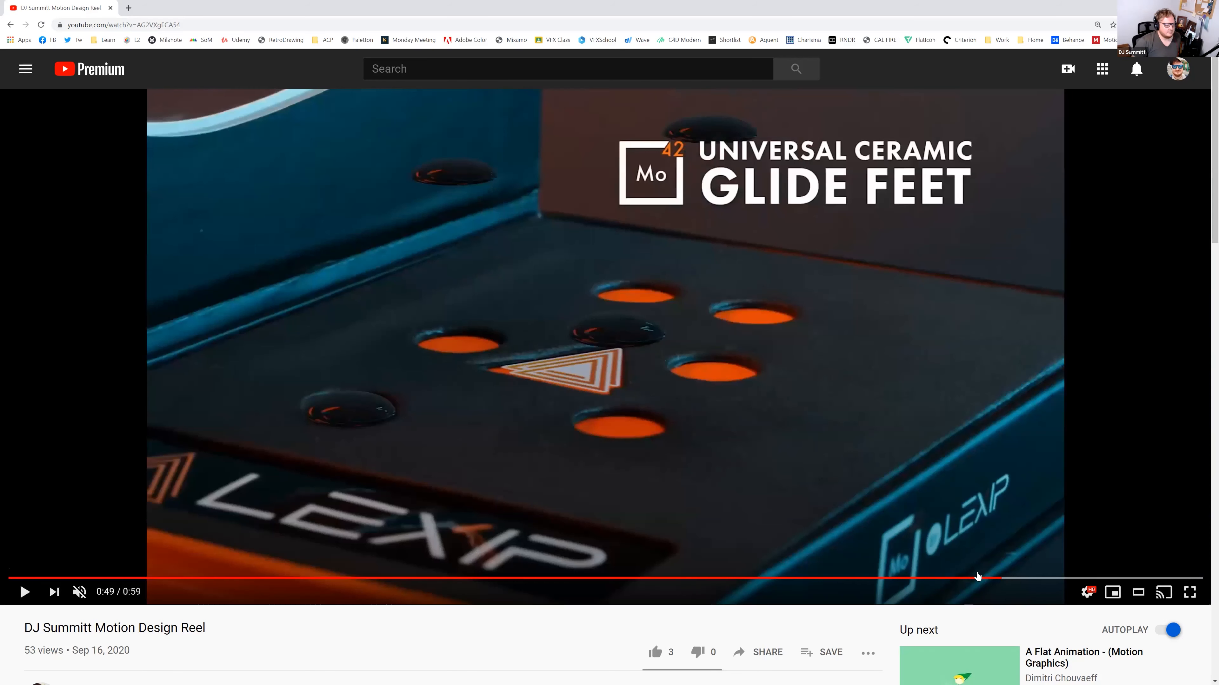
{"action": "left_click_drag", "start_coordinate": [976, 581], "coordinate": [1005, 581]}
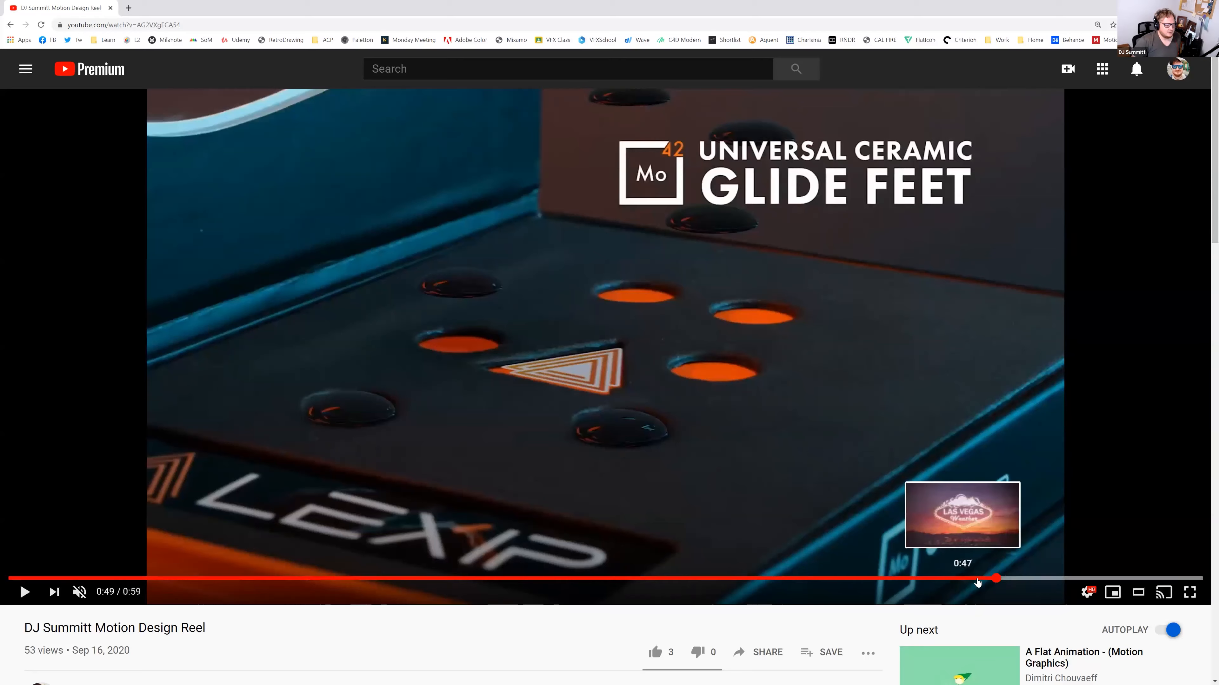
{"action": "left_click", "coordinate": [977, 581]}
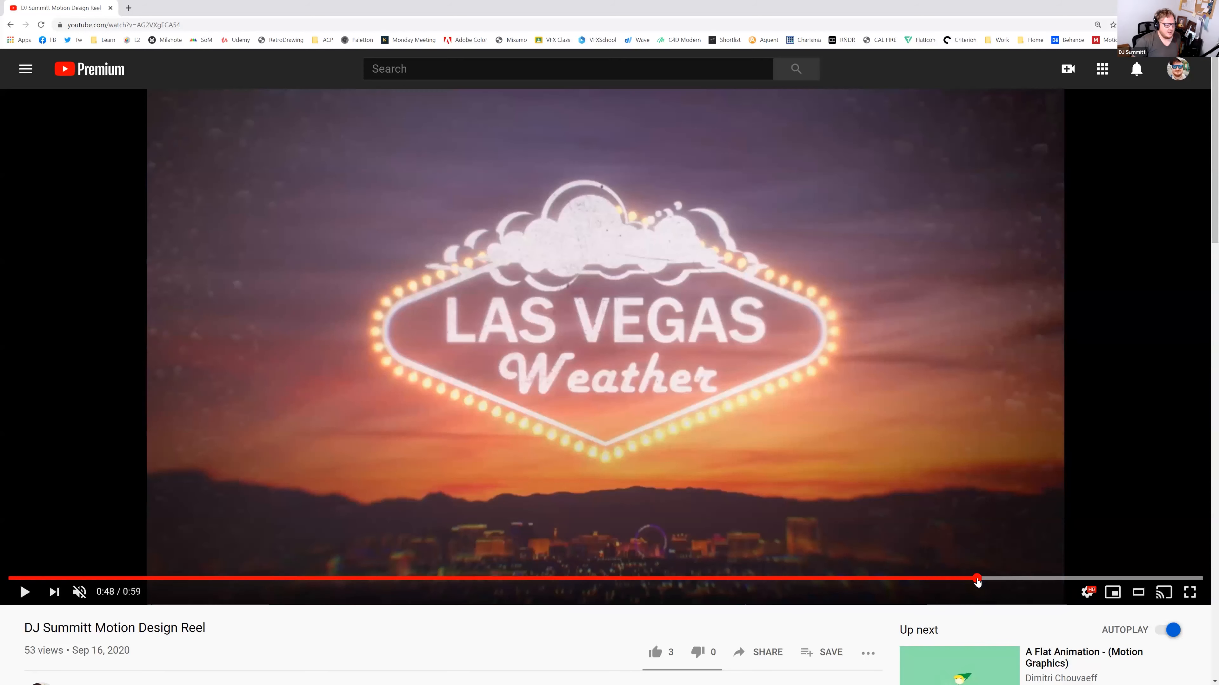
{"action": "left_click_drag", "start_coordinate": [980, 581], "coordinate": [999, 580]}
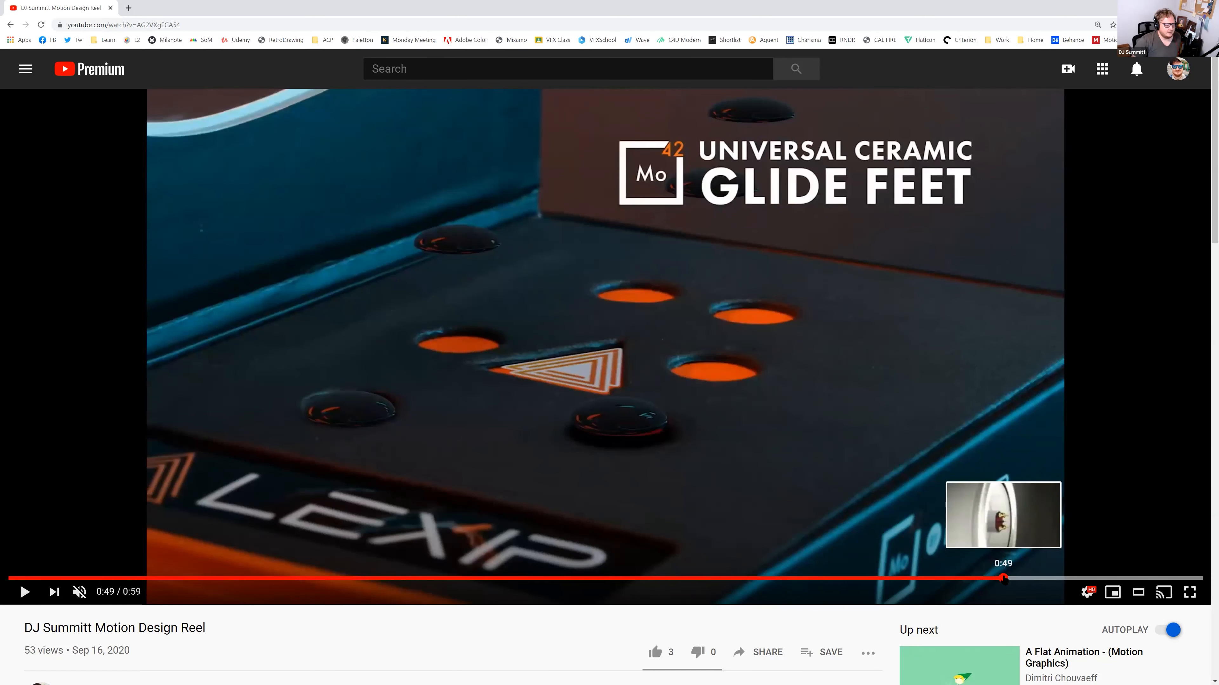
{"action": "left_click", "coordinate": [1002, 581]}
{"action": "left_click_drag", "start_coordinate": [1001, 581], "coordinate": [1000, 580]}
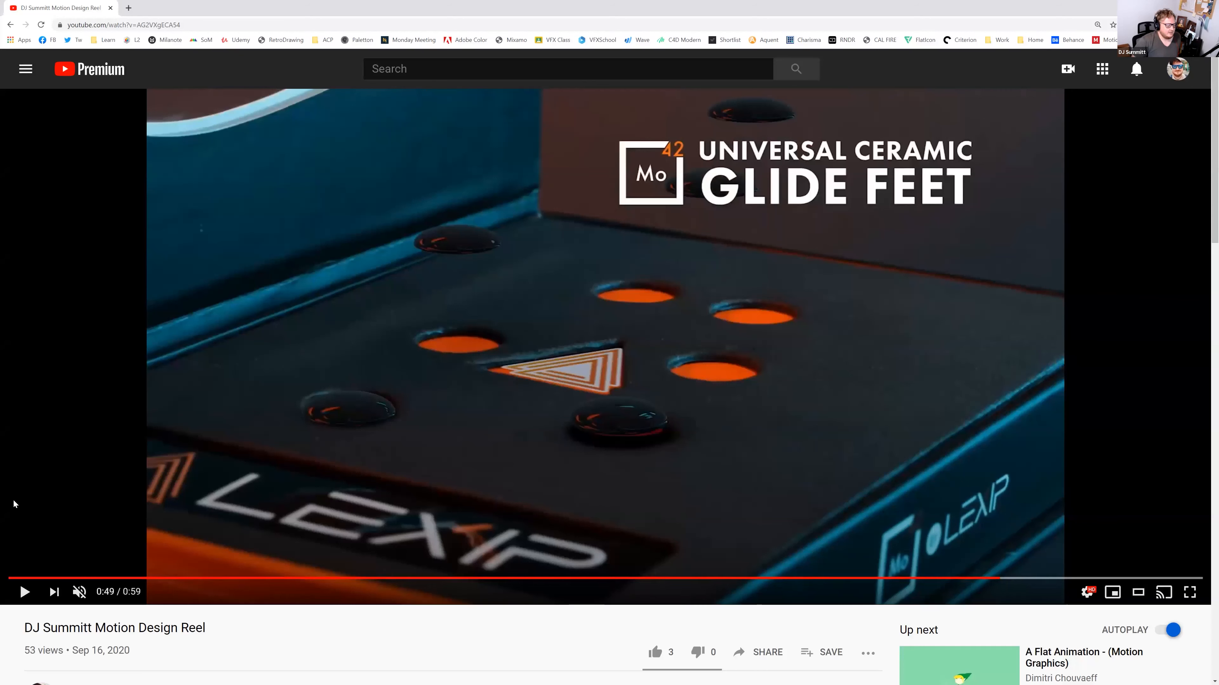
Toggle playback until the reel plays on from the Glide Feet frame
{"action": "left_click", "coordinate": [25, 593]}
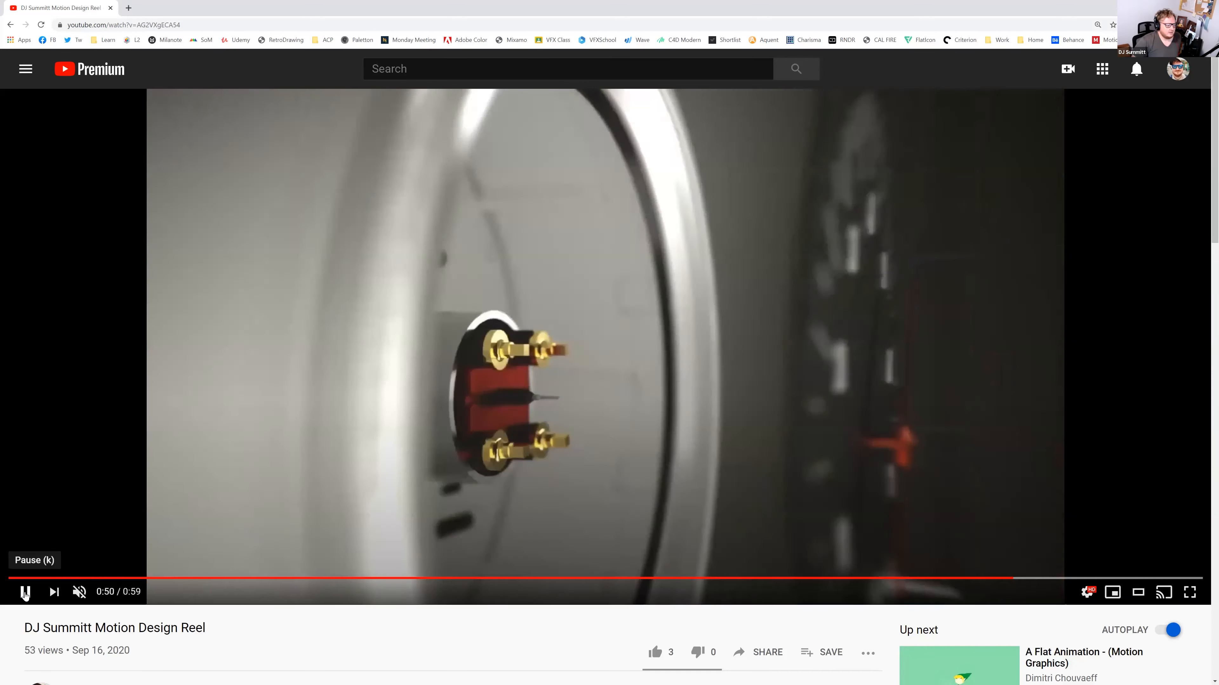
{"action": "left_click", "coordinate": [25, 594]}
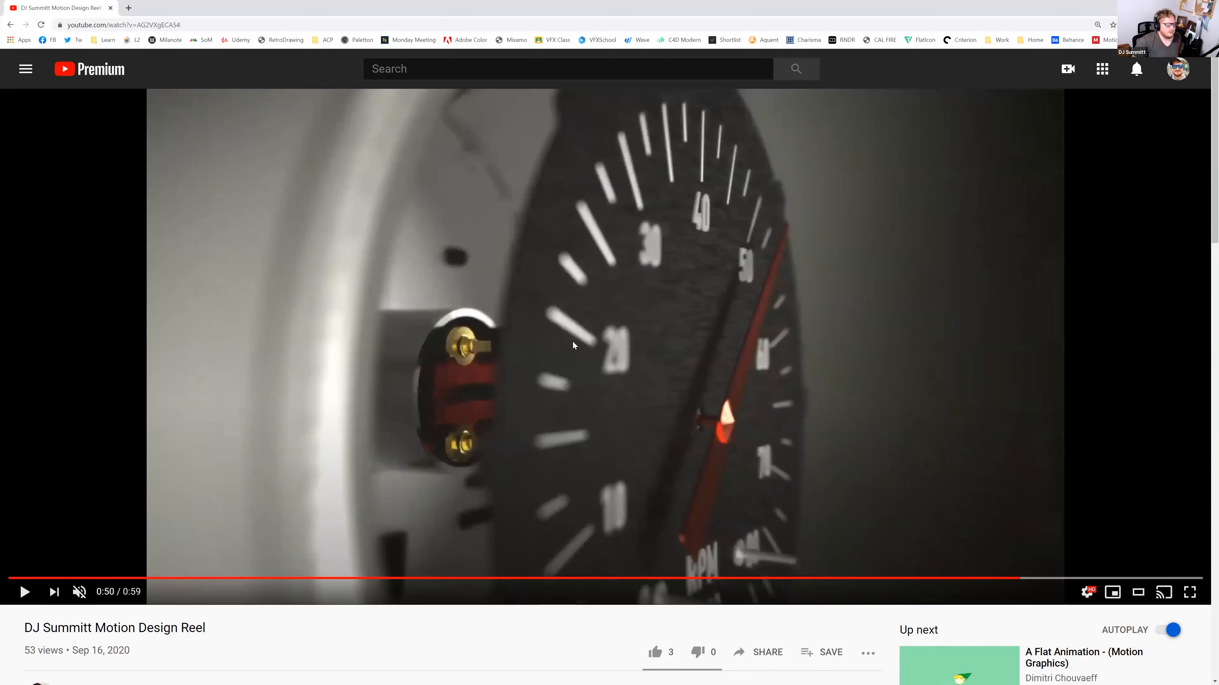
{"action": "left_click", "coordinate": [24, 598]}
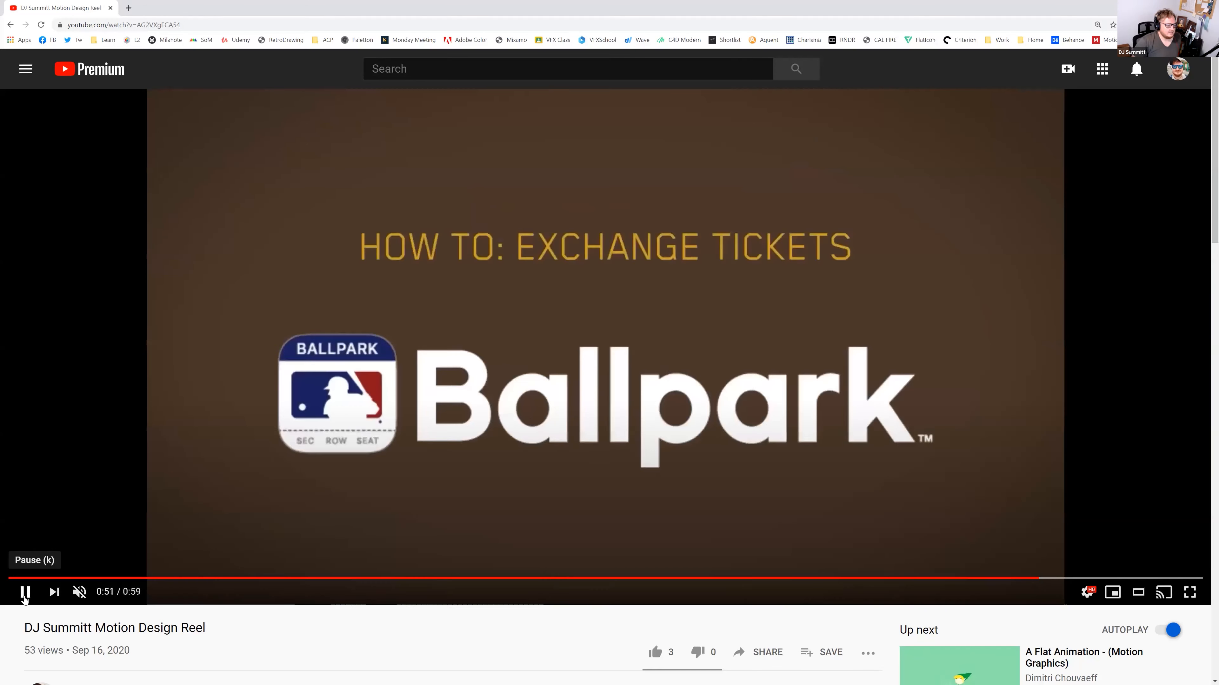
{"action": "left_click", "coordinate": [26, 596]}
{"action": "left_click", "coordinate": [28, 596]}
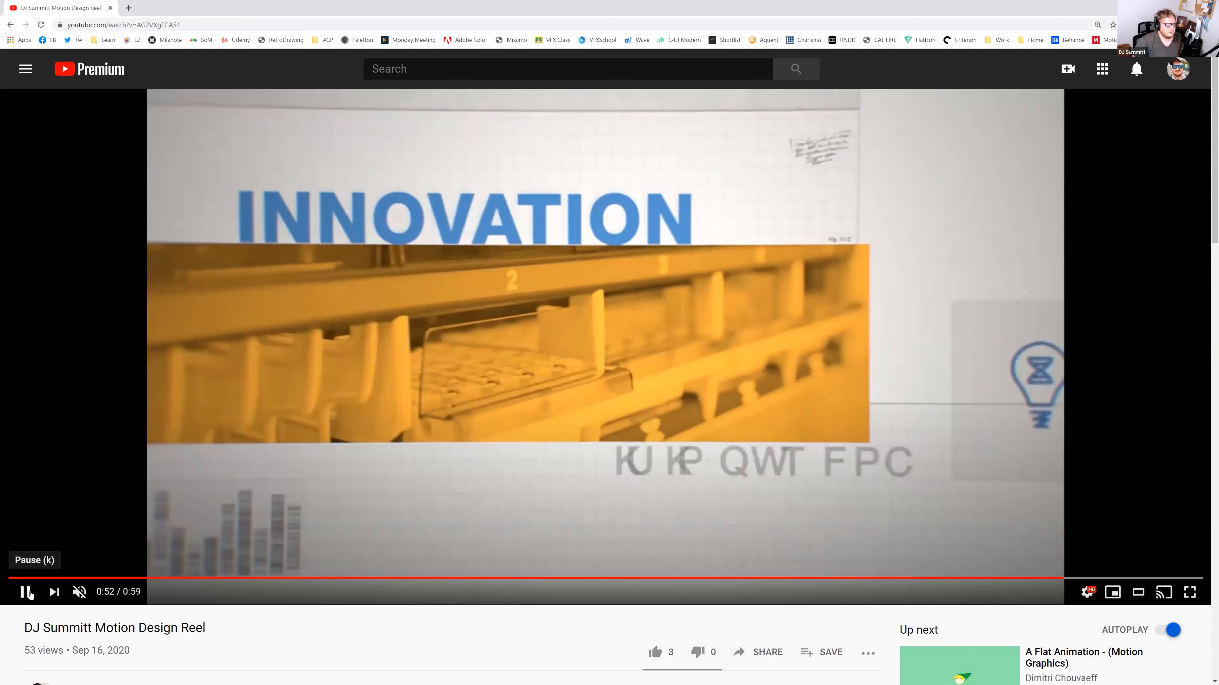
Pause on INNOVATION, seek between the Ballpark and INNOVATION frames, then let the reel autoplay the flat animation video
{"action": "left_click", "coordinate": [28, 596]}
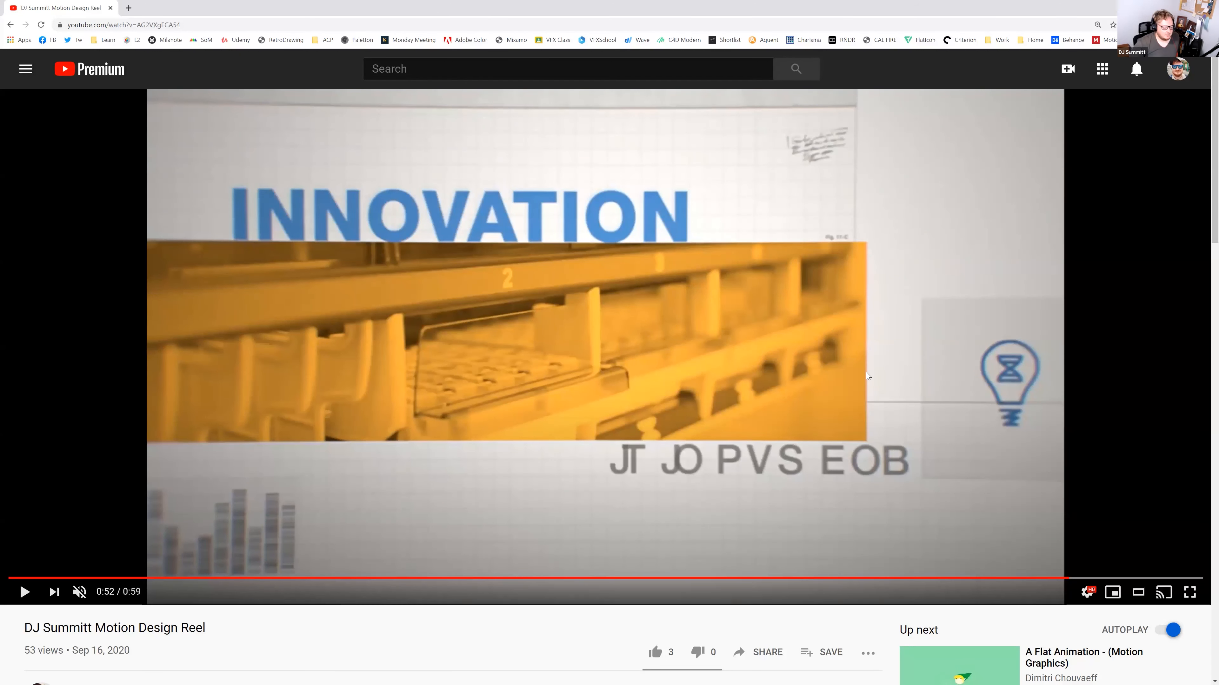
{"action": "left_click", "coordinate": [1080, 578]}
{"action": "left_click", "coordinate": [1071, 580]}
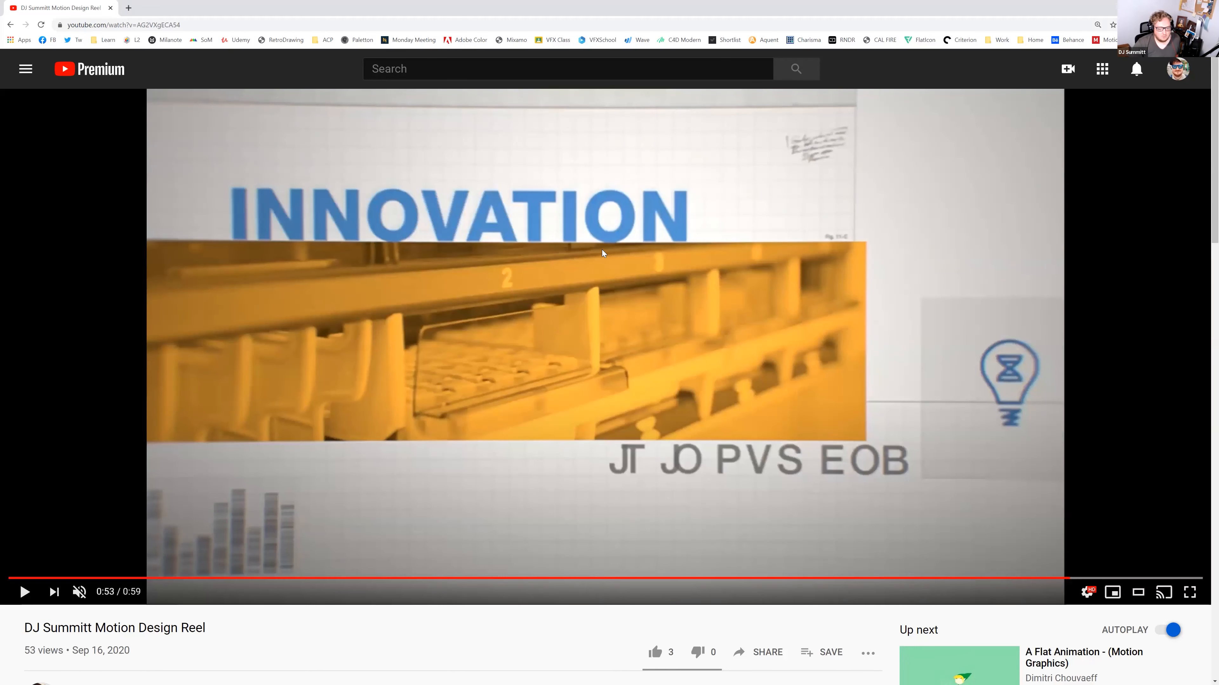
{"action": "left_click", "coordinate": [1051, 578]}
{"action": "left_click_drag", "start_coordinate": [1082, 583], "coordinate": [1202, 578]}
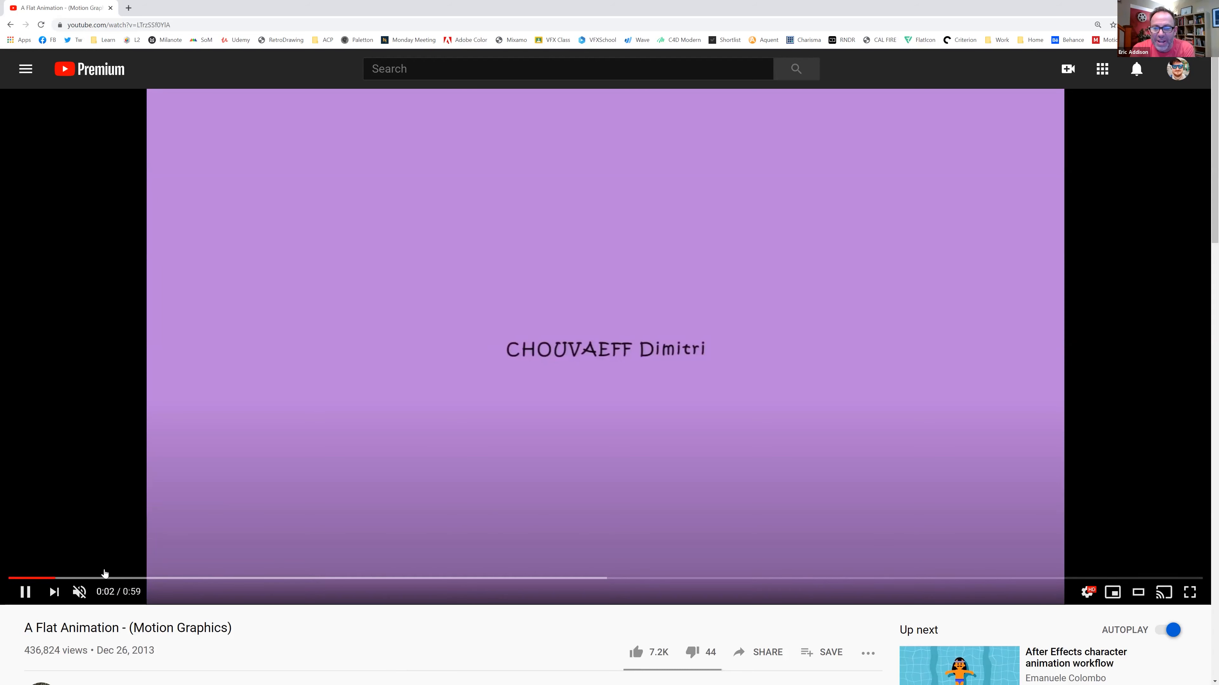
Pause A Flat Animation - (Motion Graphics) near its start
{"action": "left_click", "coordinate": [25, 592]}
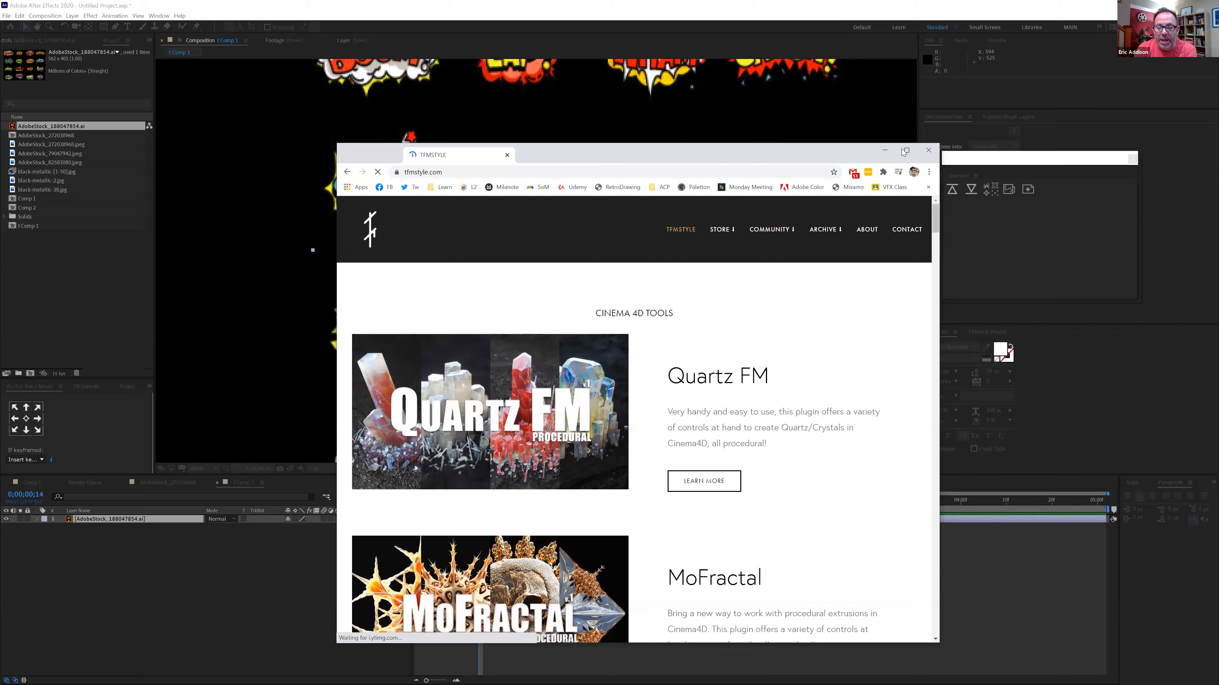
Maximize tfmstyle.com, scroll down through the Cinema 4D project gallery, and scroll back up
{"action": "left_click", "coordinate": [908, 149]}
{"action": "scroll", "coordinate": [812, 372], "scroll_direction": "down", "scroll_amount": 8}
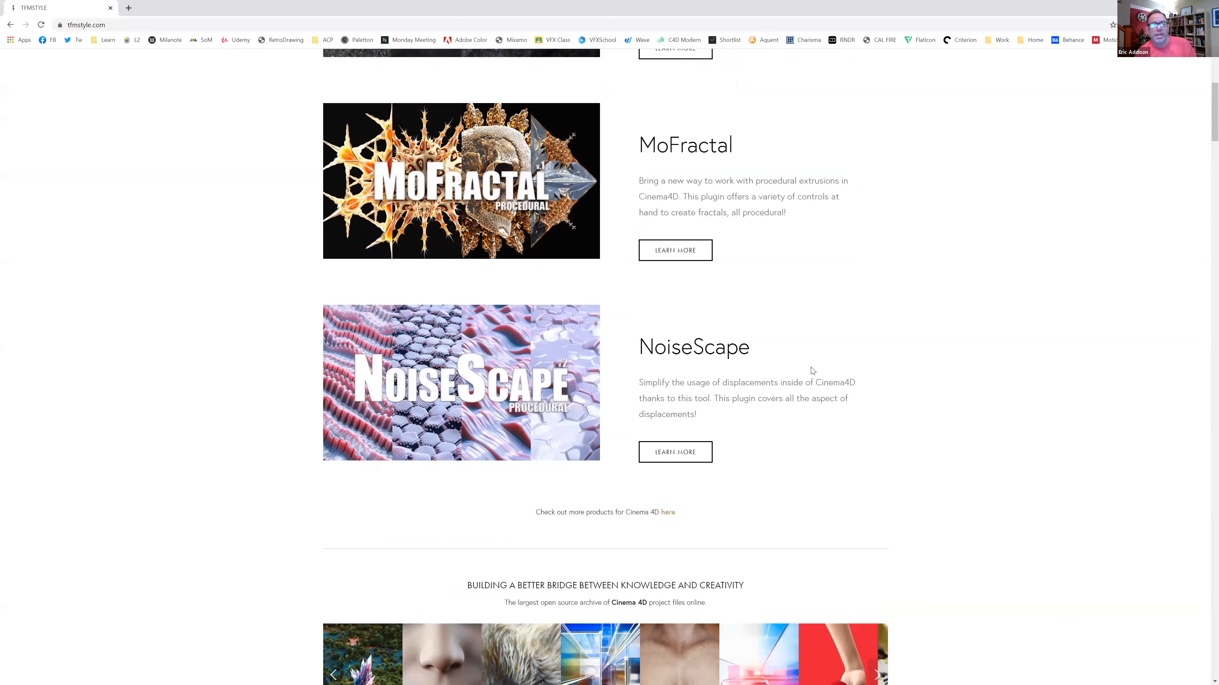
{"action": "scroll", "coordinate": [812, 370], "scroll_direction": "down", "scroll_amount": 10}
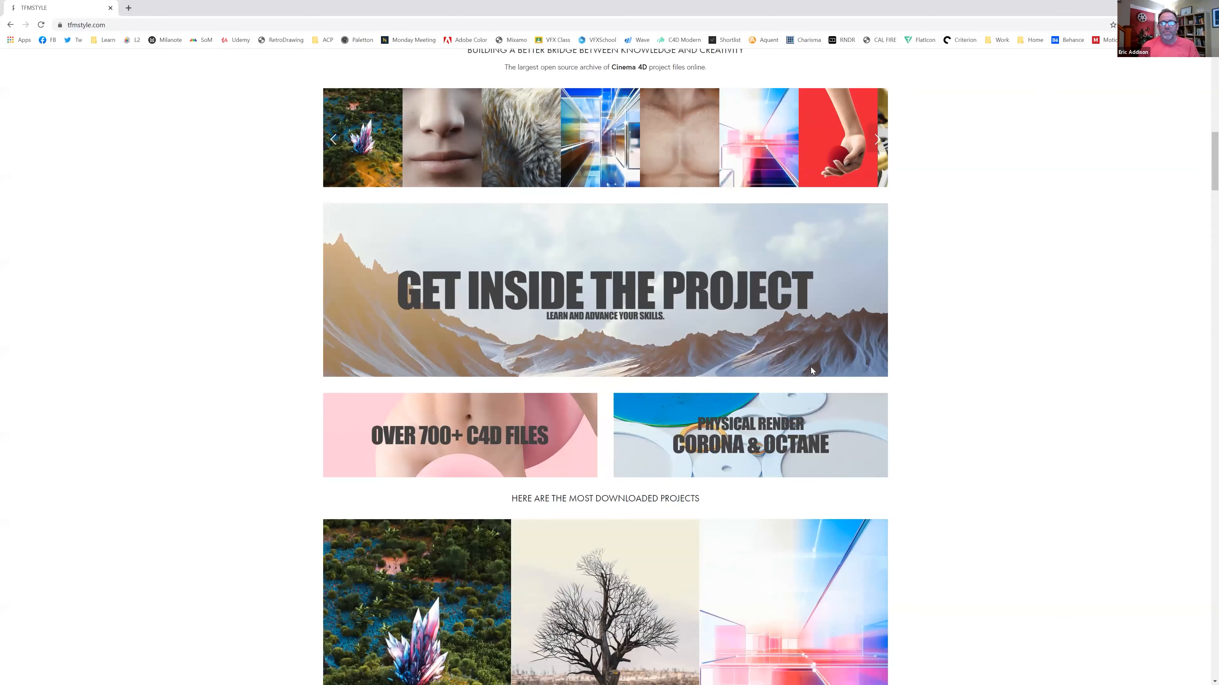
{"action": "scroll", "coordinate": [811, 368], "scroll_direction": "down", "scroll_amount": 15}
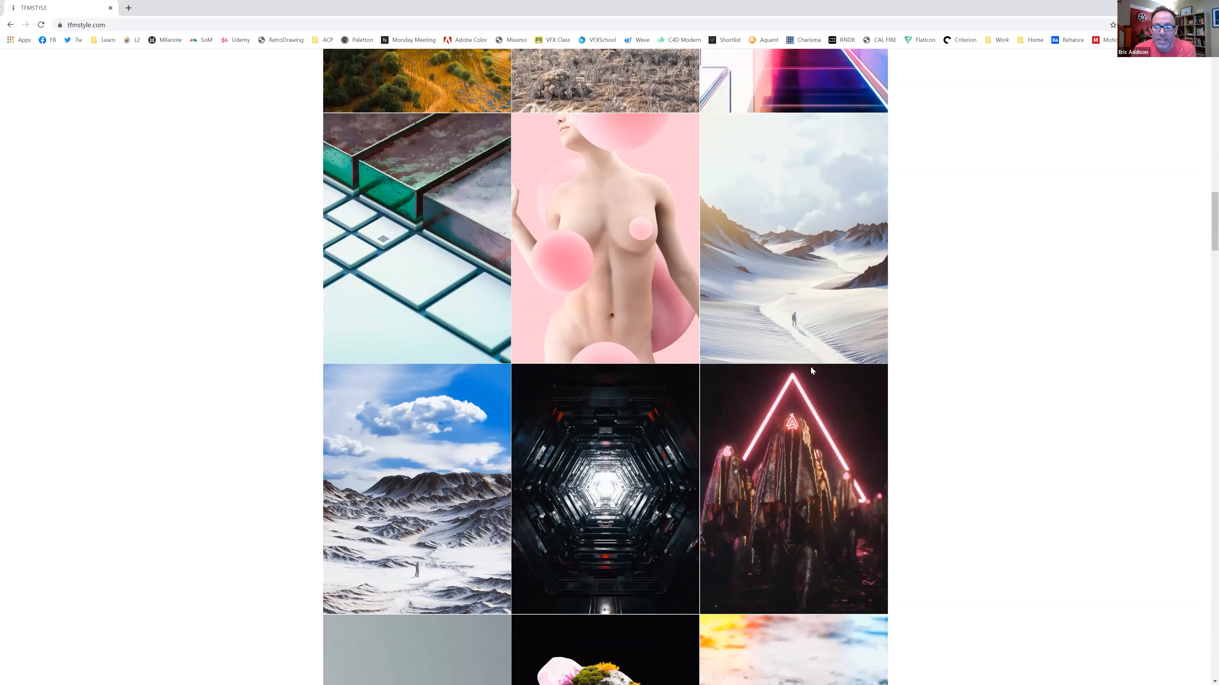
{"action": "scroll", "coordinate": [810, 367], "scroll_direction": "down", "scroll_amount": 14}
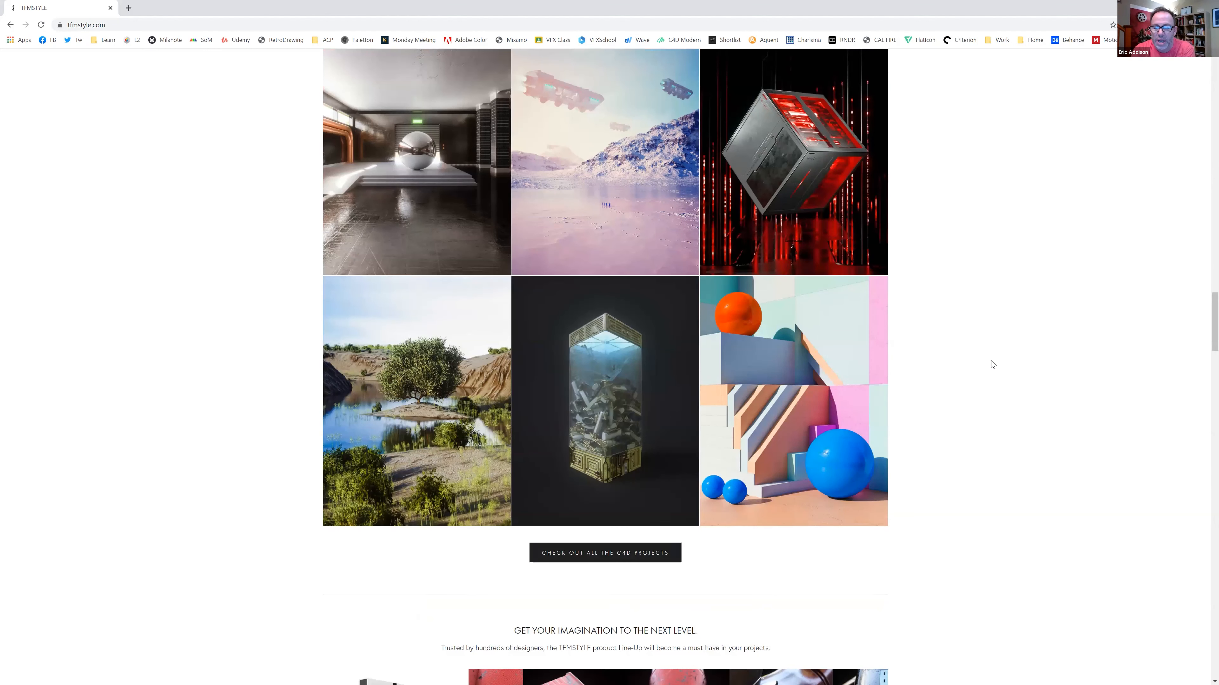
{"action": "scroll", "coordinate": [992, 364], "scroll_direction": "up", "scroll_amount": 20}
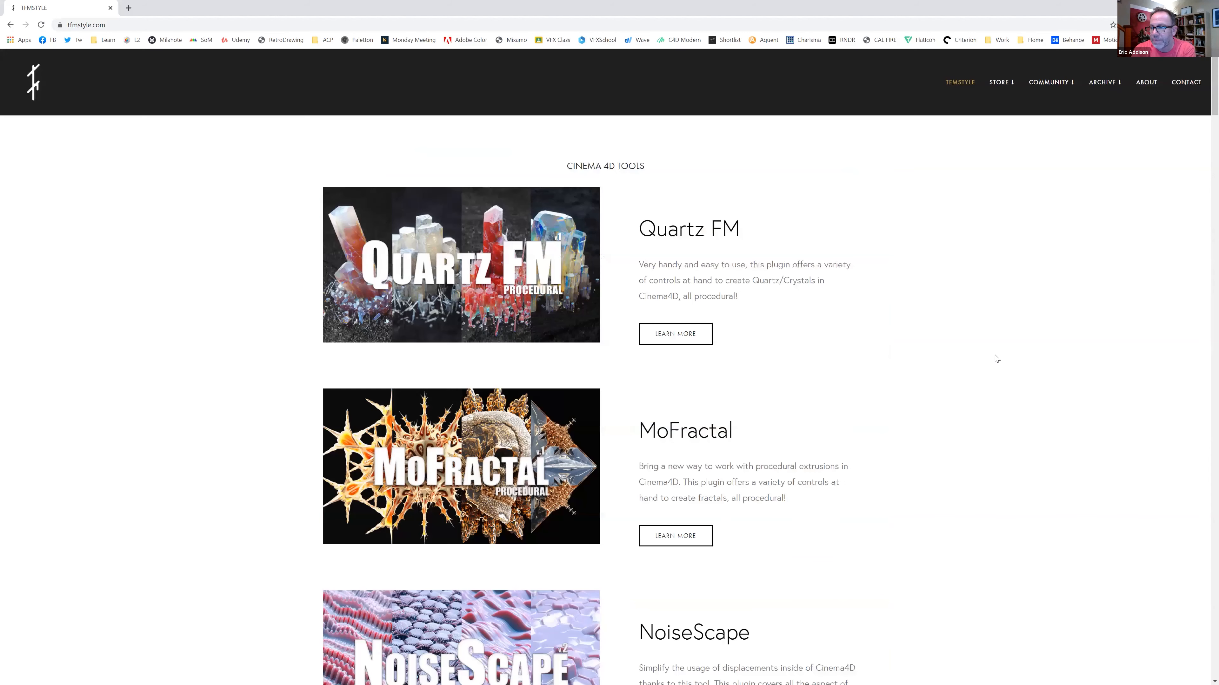